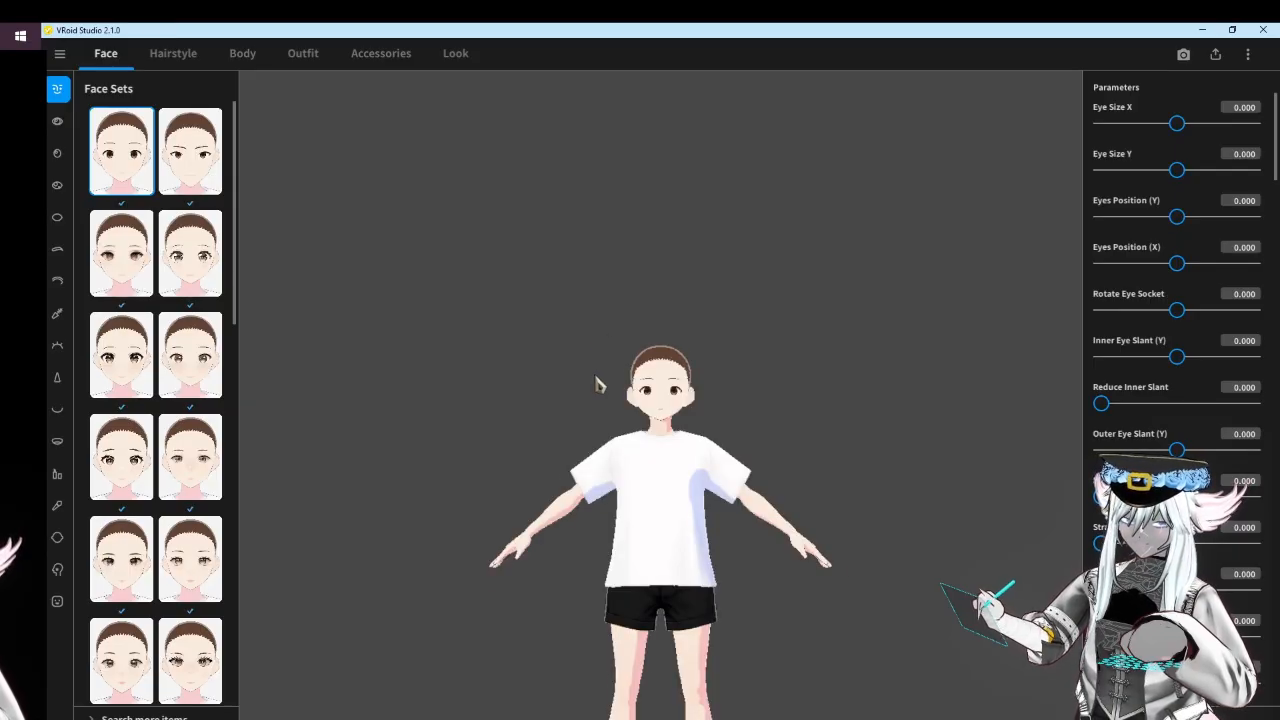
Bring up the sticky note and review its list of accessories, from face bandages to crowns, before returning to the avatar
scroll(596, 385, "up", 5)
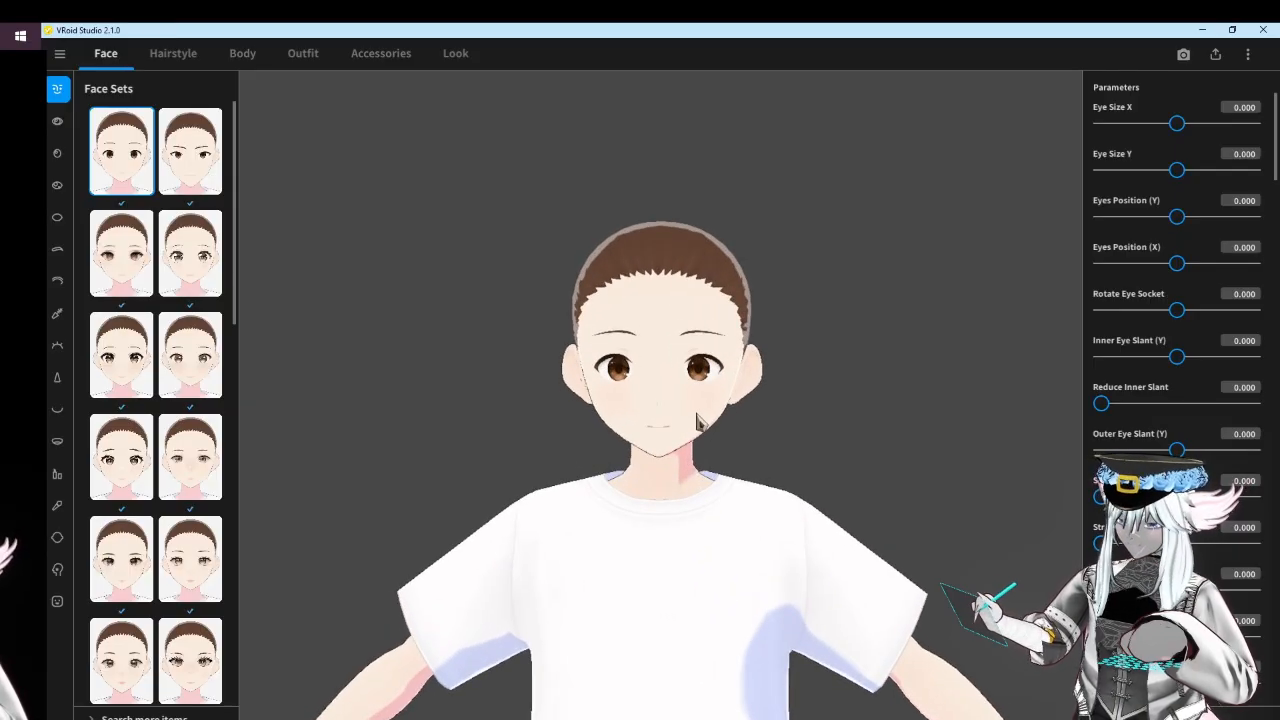
scroll(792, 399, "up", 2)
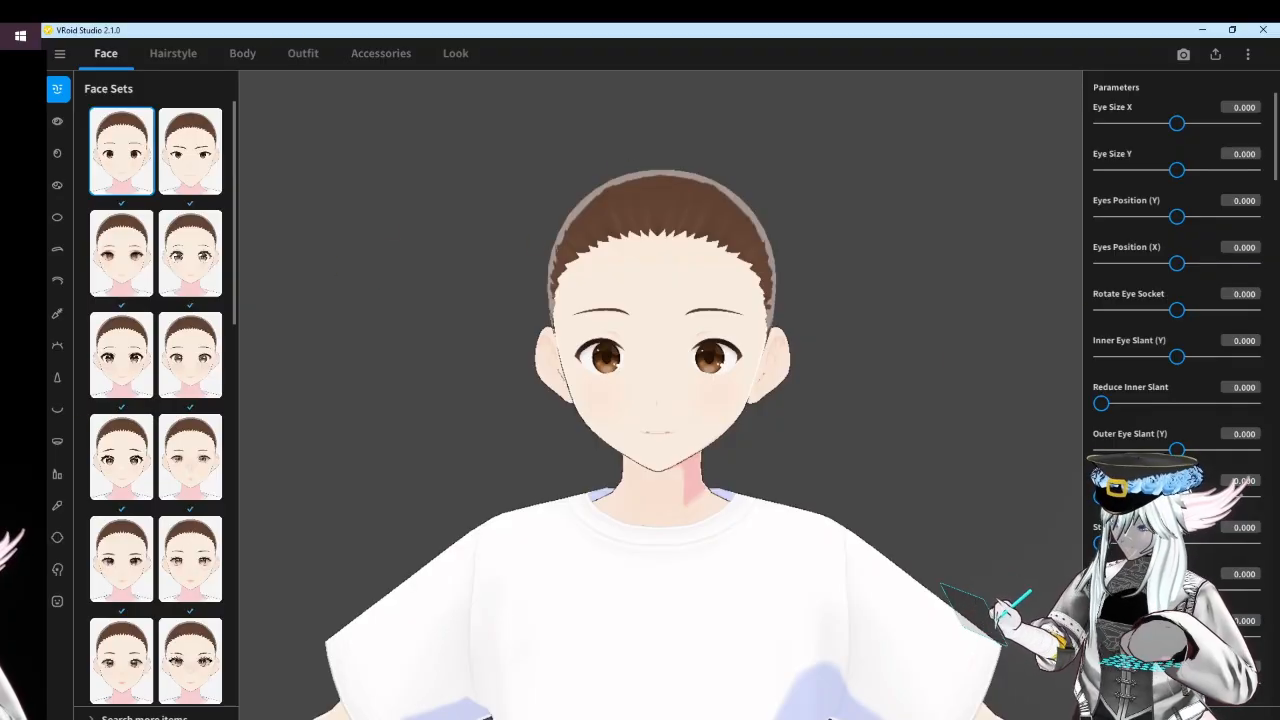
key("alt+Tab")
left_click_drag(910, 135, 801, 141)
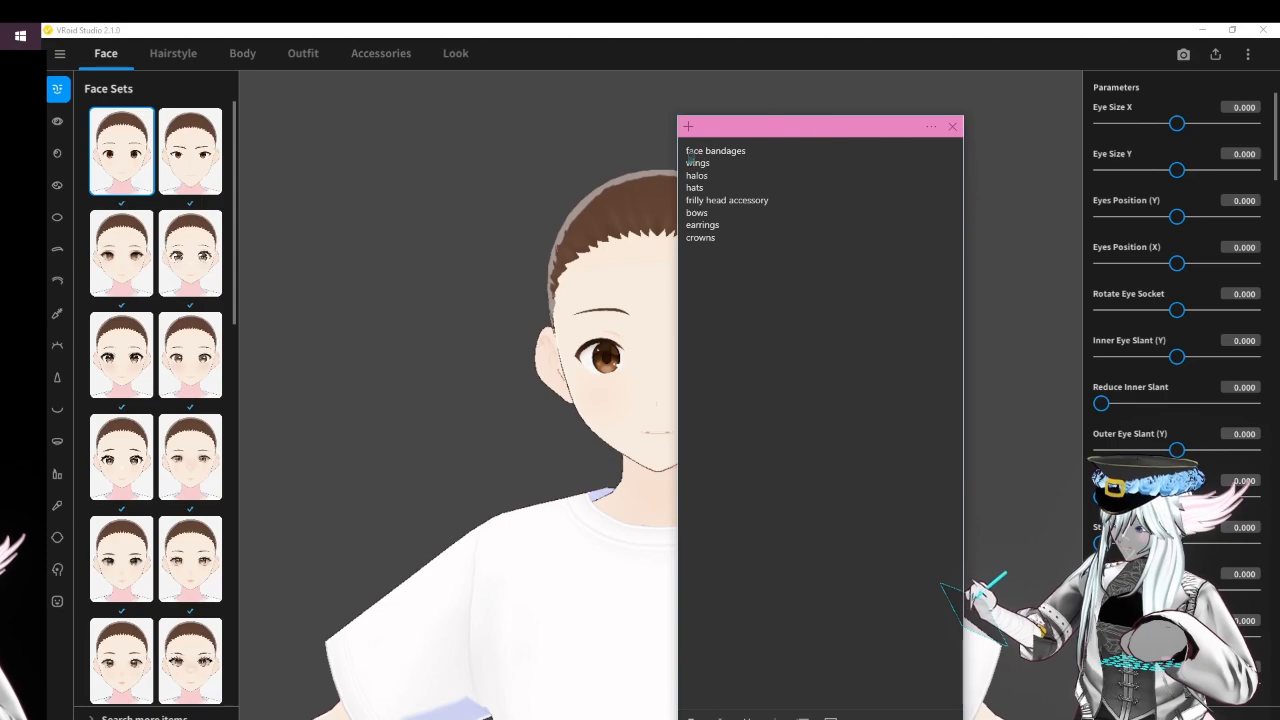
left_click_drag(686, 150, 742, 251)
left_click(765, 286)
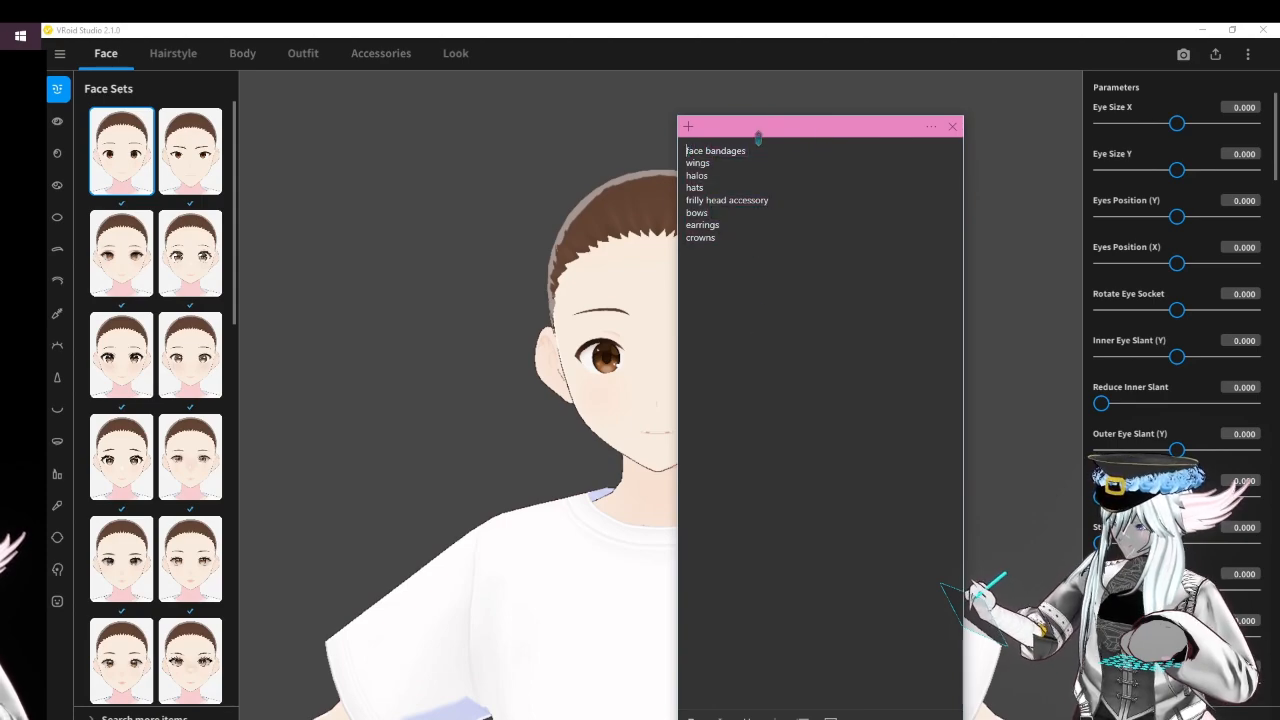
left_click(489, 164)
Create a new custom Extra hair item and open it for hairstyle editing
left_click(200, 54)
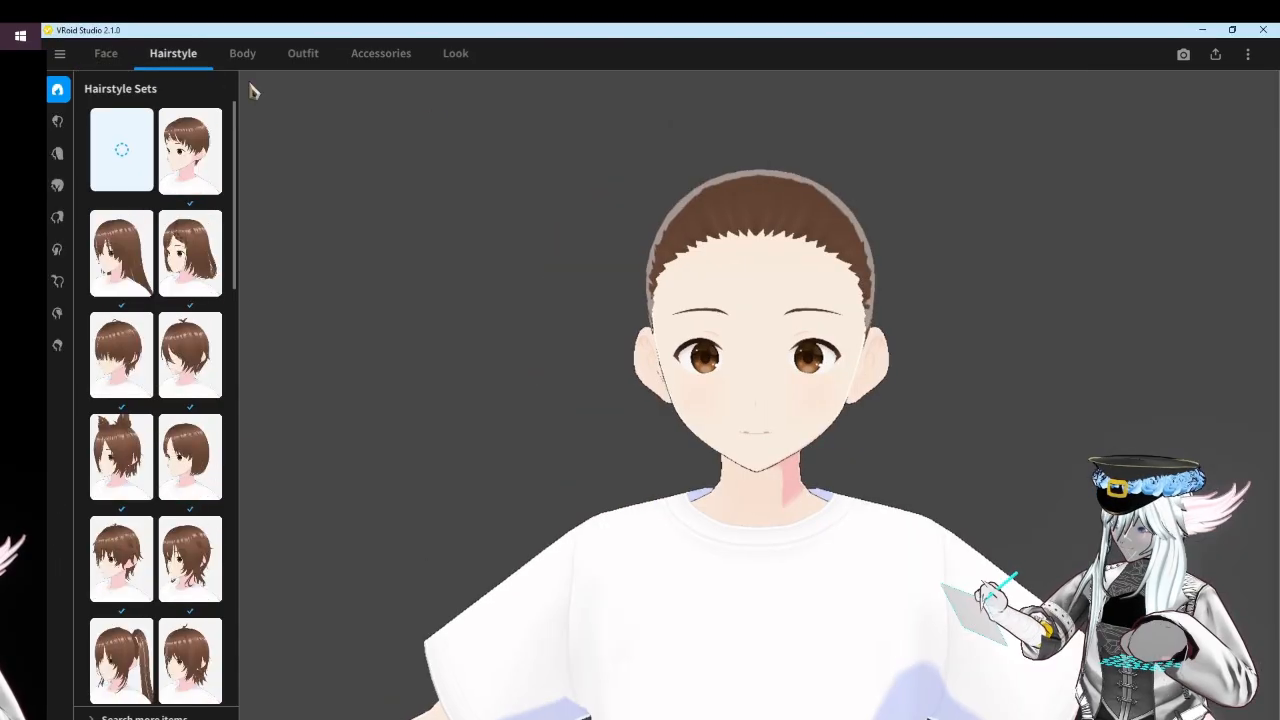
left_click(58, 314)
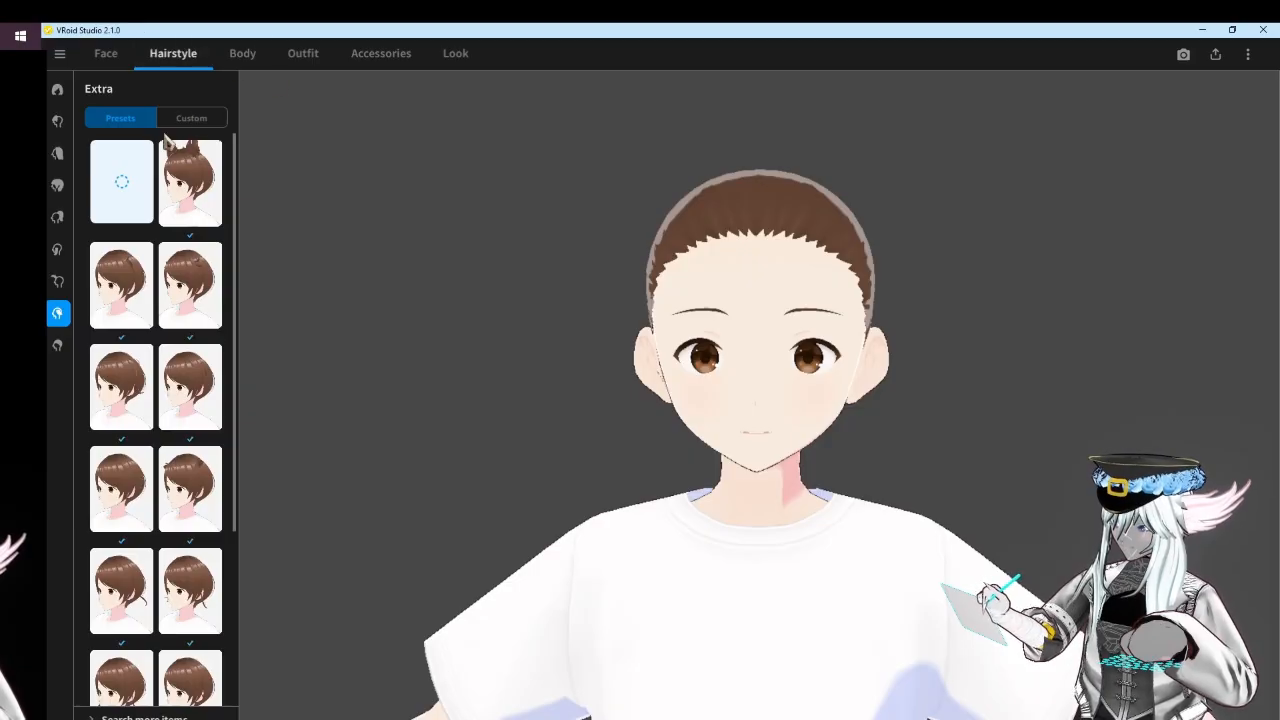
left_click(191, 120)
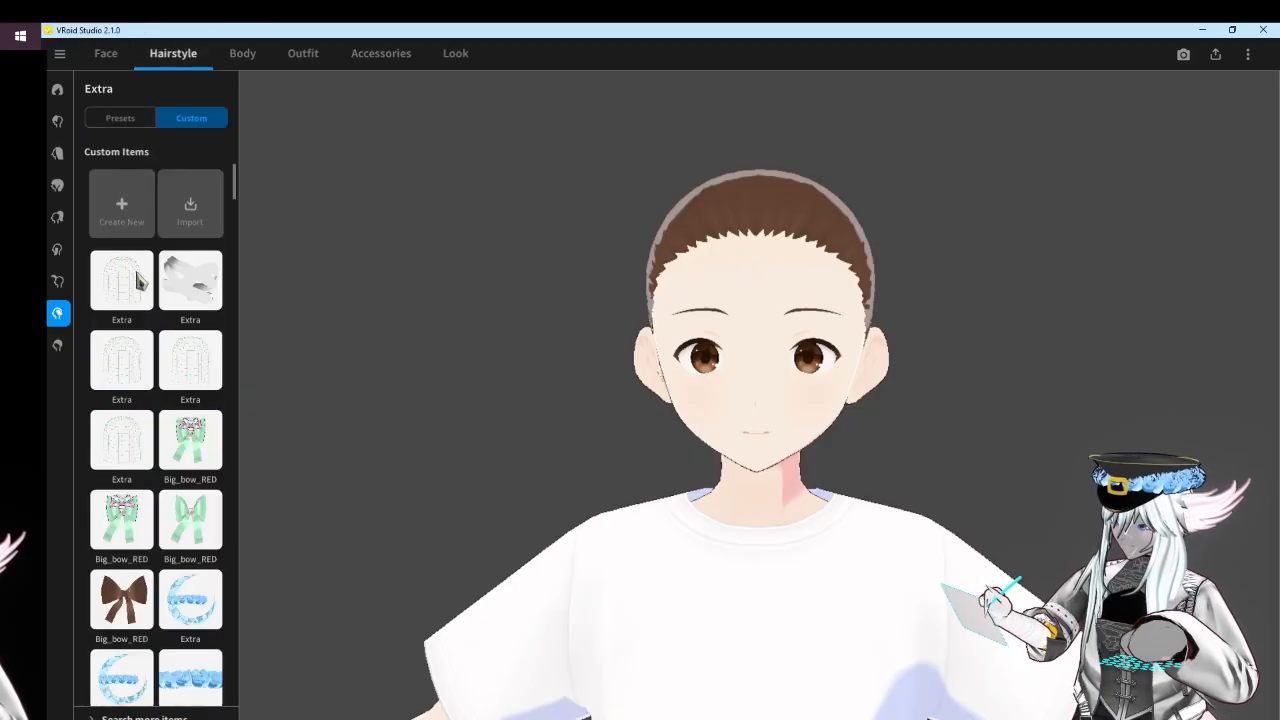
left_click(130, 220)
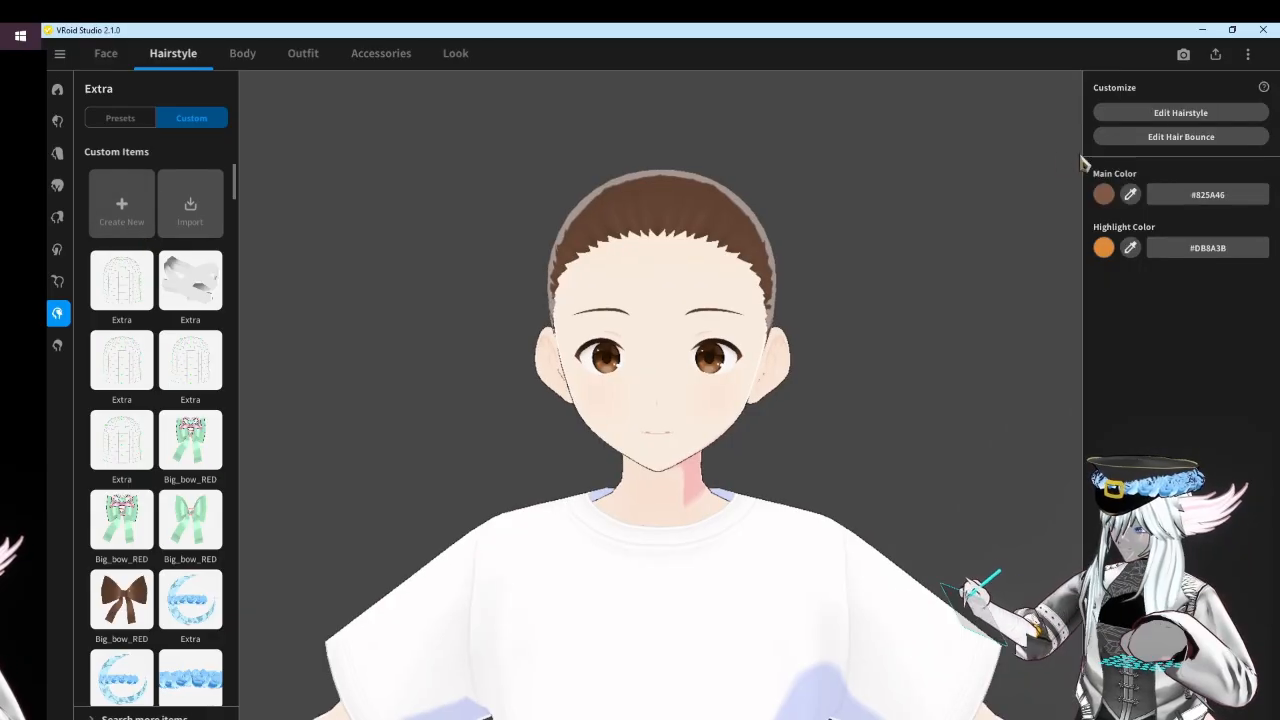
left_click(1167, 112)
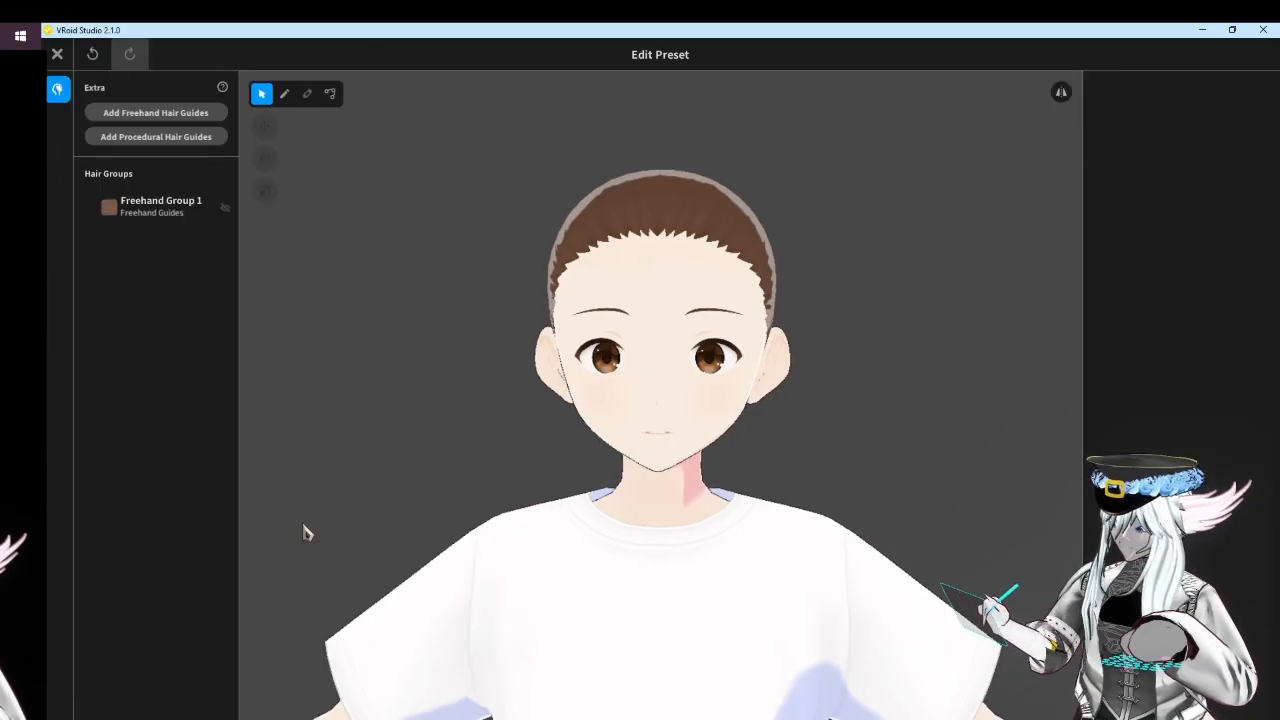
Select Freehand Group 1, enable symmetry and pull the guide mesh's sides and lower corners in to follow the cheeks and jaw
left_click(144, 221)
scroll(820, 456, "up", 4)
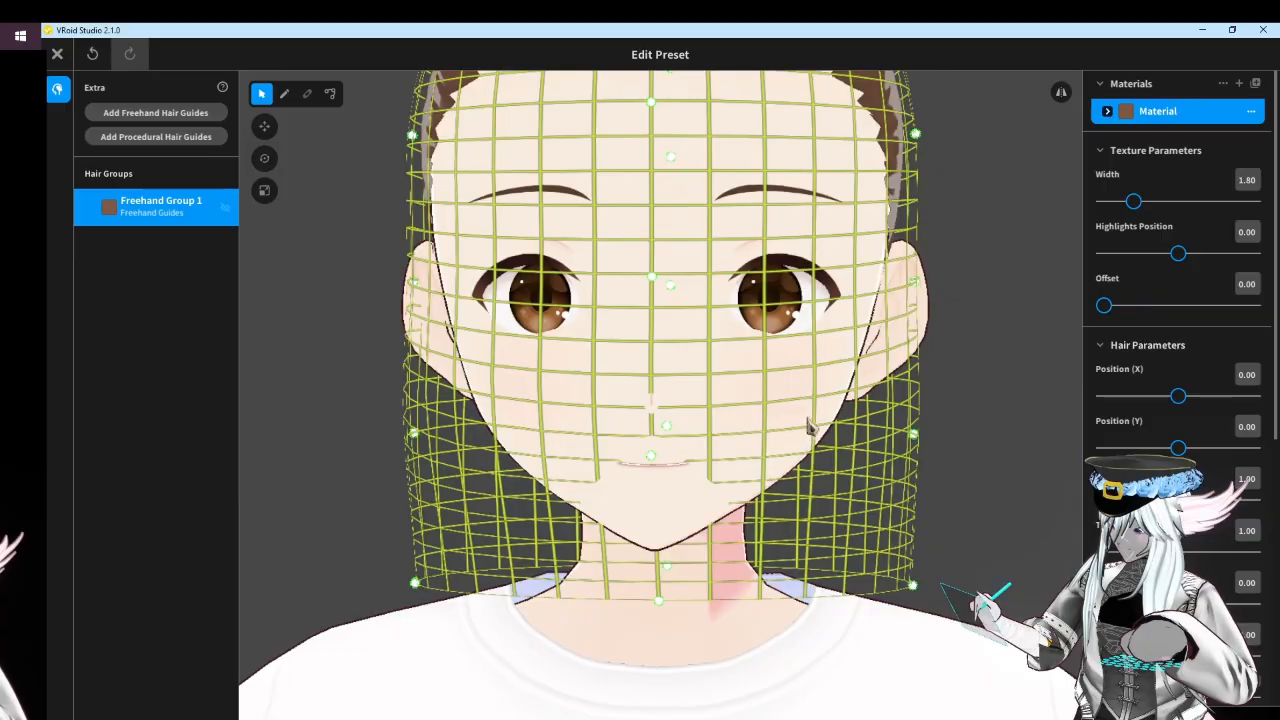
left_click(1061, 92)
scroll(677, 580, "down", 2)
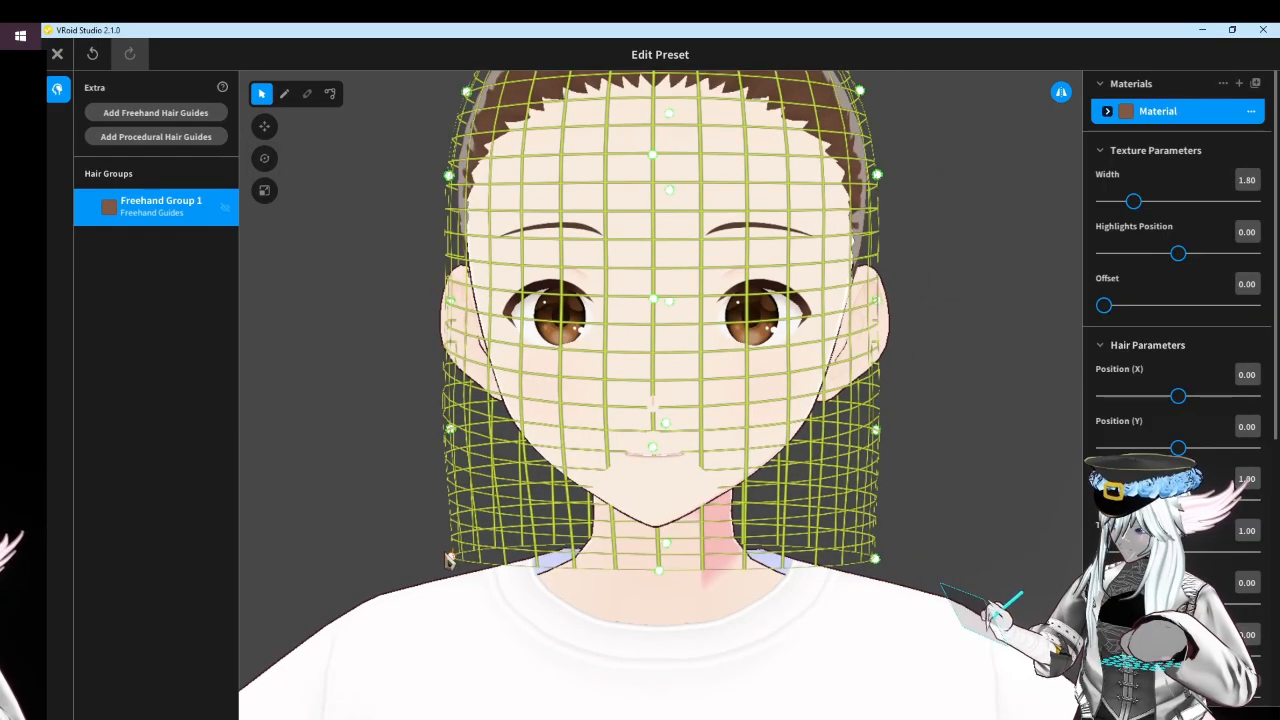
left_click_drag(452, 420, 493, 428)
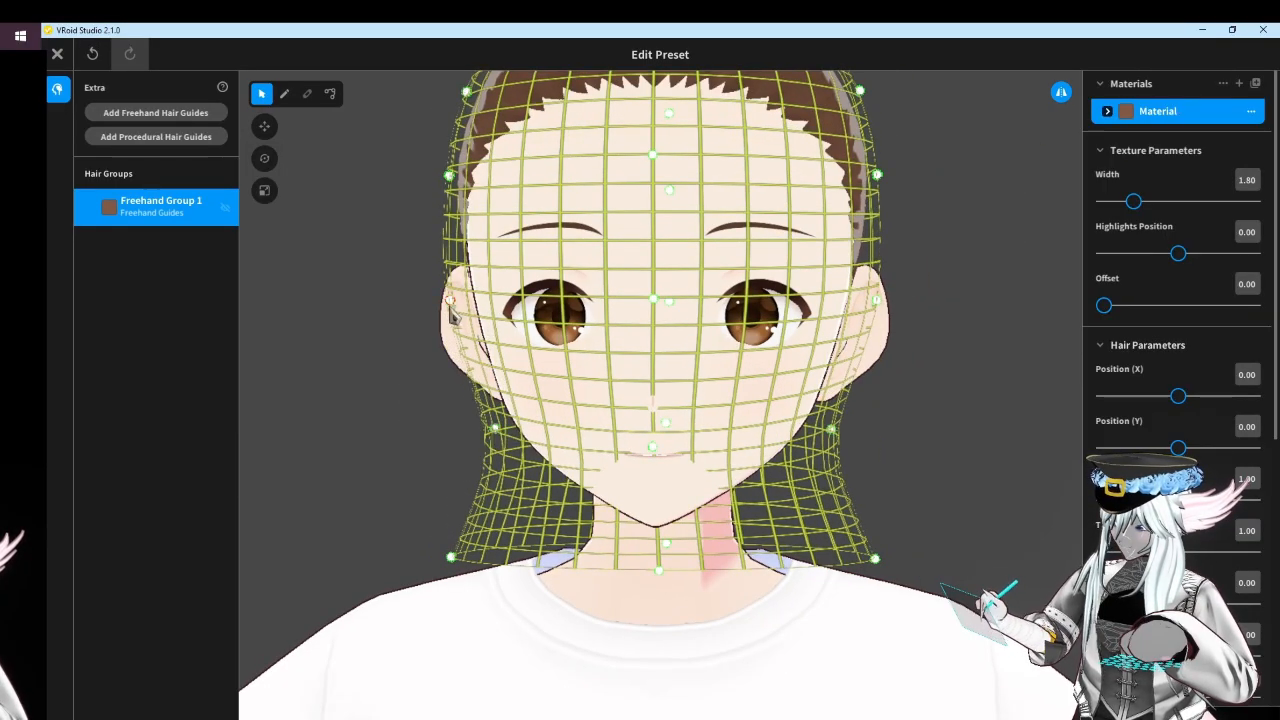
left_click_drag(452, 302, 466, 310)
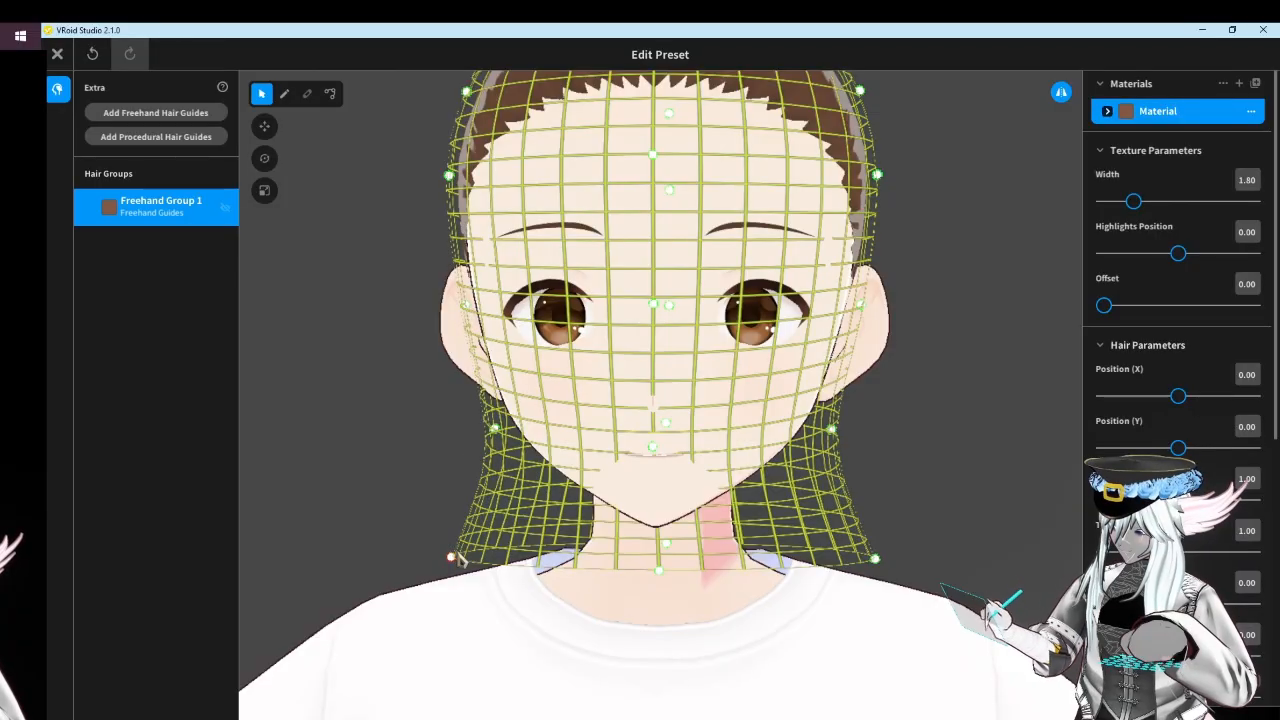
left_click_drag(455, 558, 596, 528)
left_click_drag(494, 429, 501, 430)
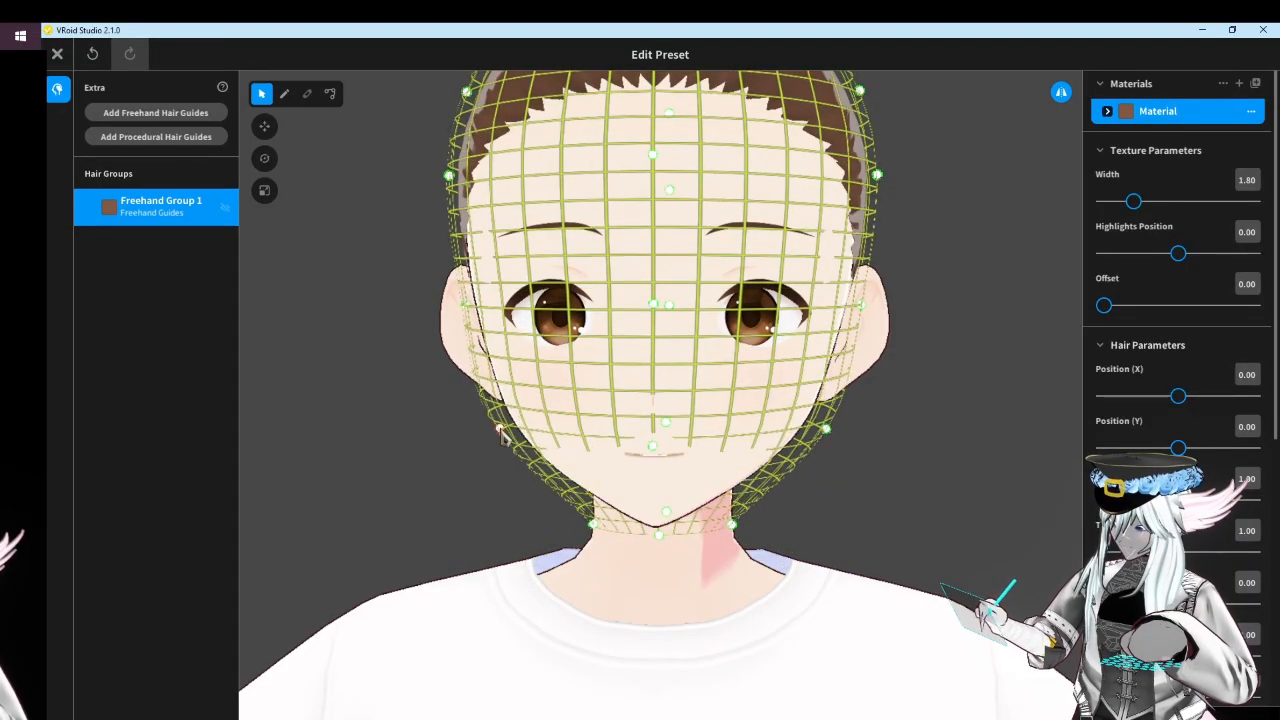
From the side, move the guide mesh's front control points closer to the face around the nose bridge and mouth
right_click_drag(512, 430, 436, 448)
right_click_drag(556, 445, 533, 446)
right_click_drag(708, 410, 678, 411)
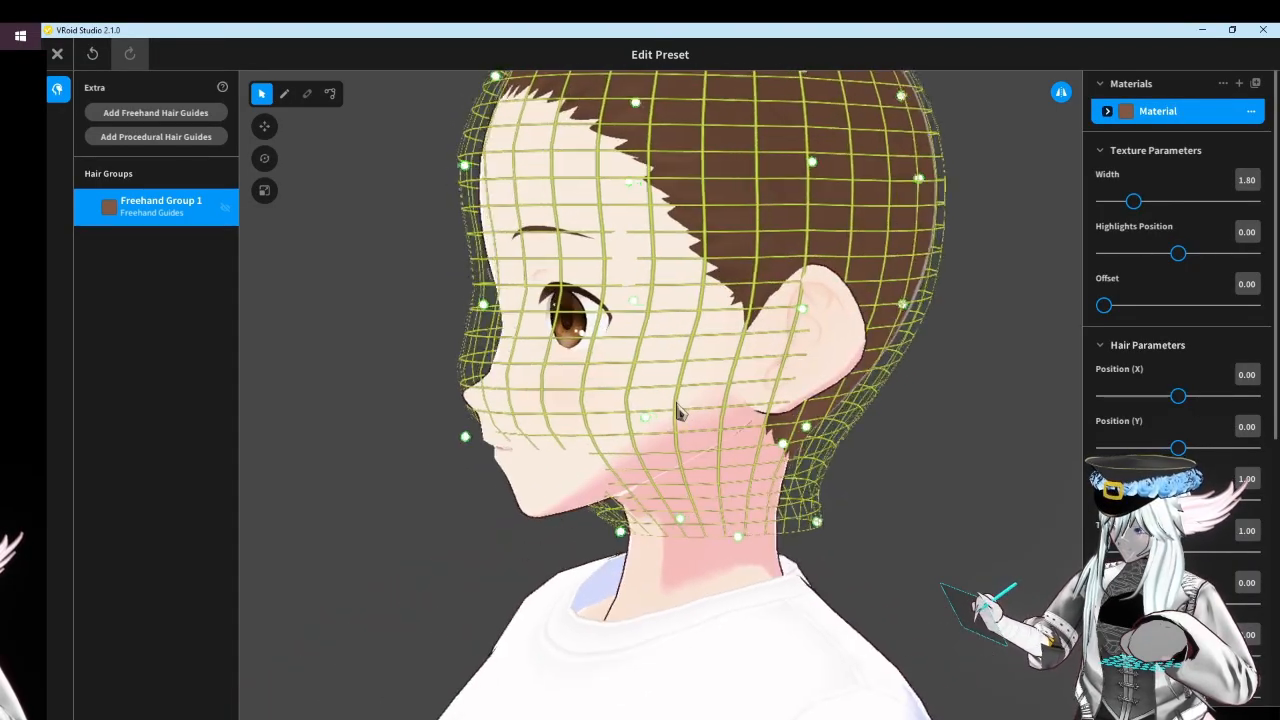
right_click_drag(509, 251, 494, 258)
left_click_drag(481, 306, 491, 301)
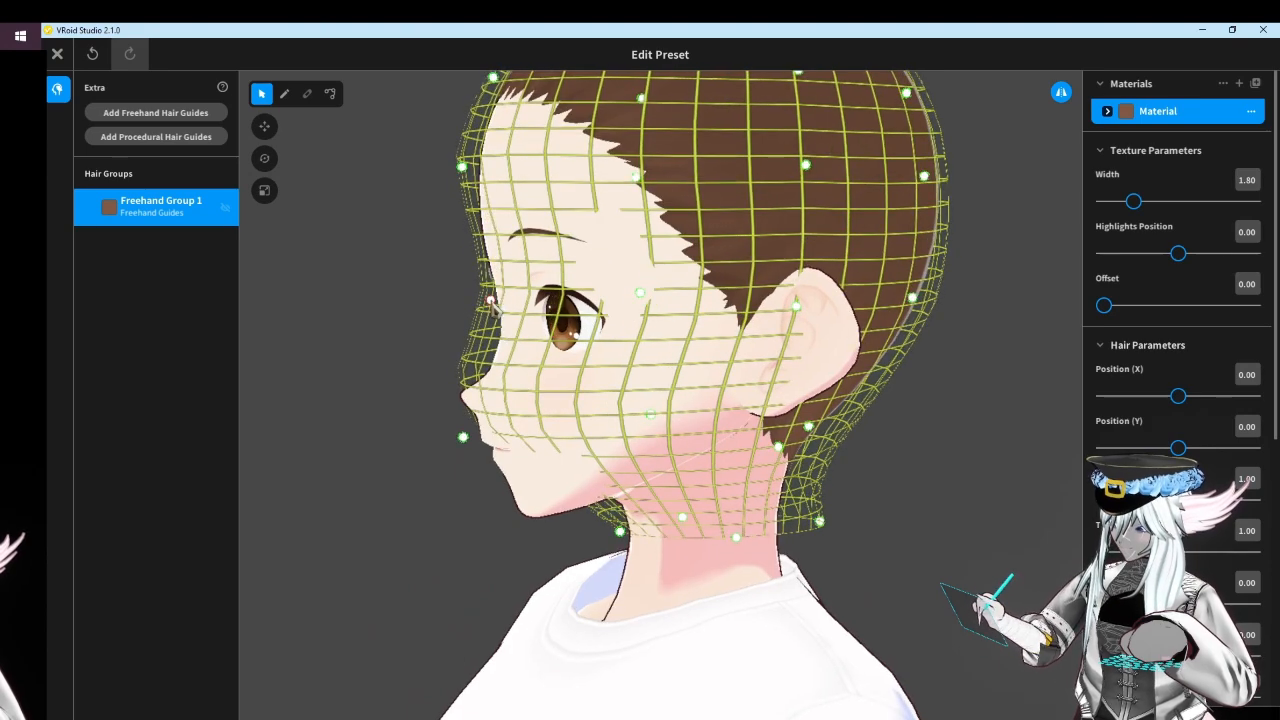
left_click_drag(463, 437, 484, 390)
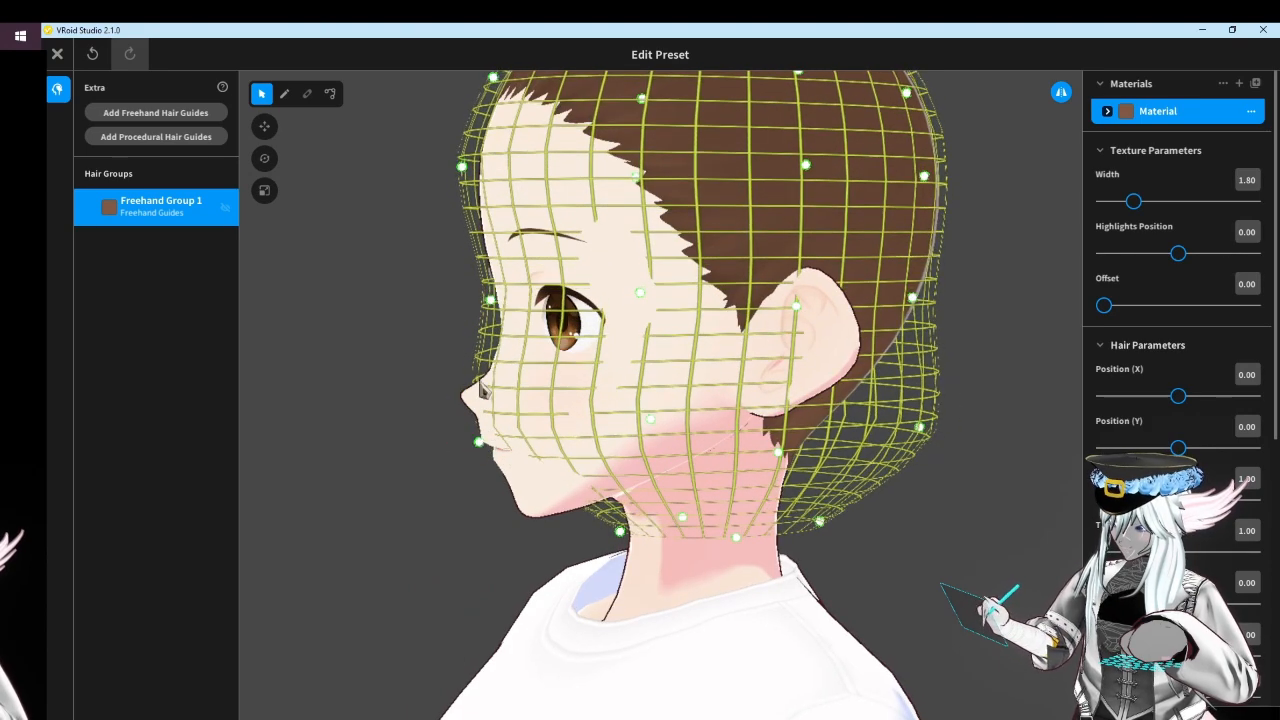
left_click_drag(490, 310, 493, 340)
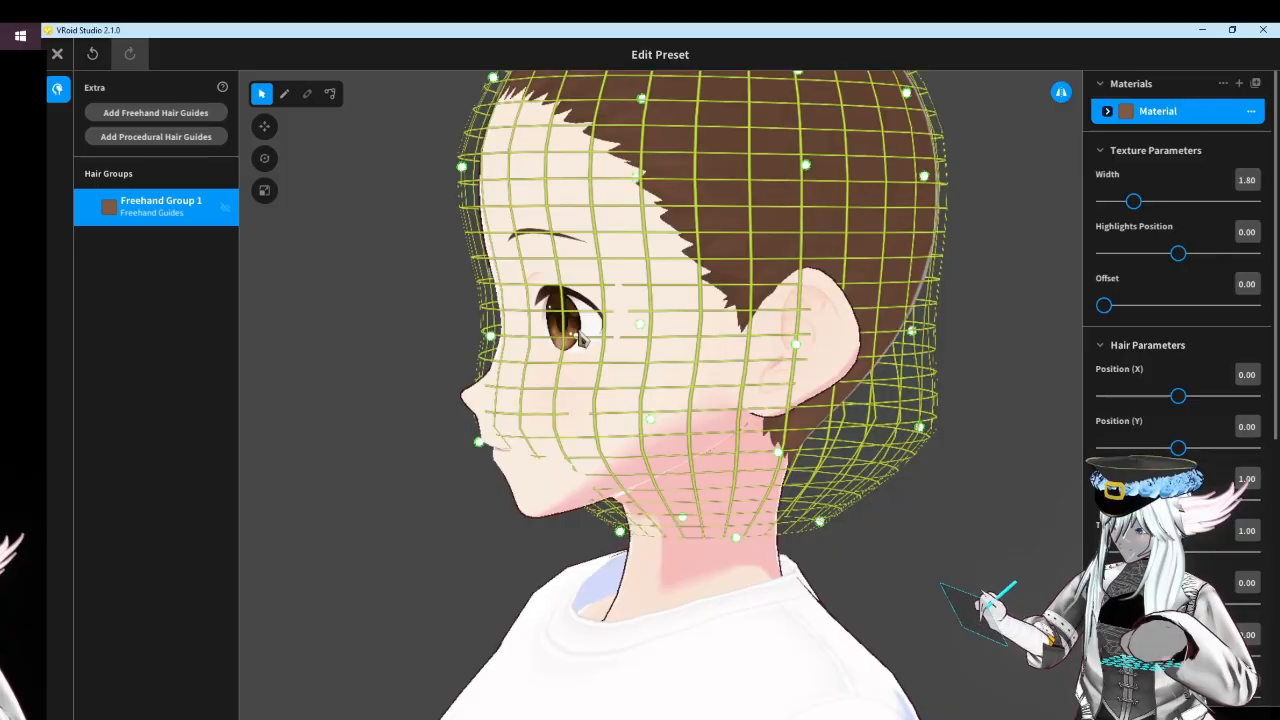
Disable symmetry, extend the guide mesh's lower front edge to the chin and pull its lower back in toward the nape
left_click(1061, 94)
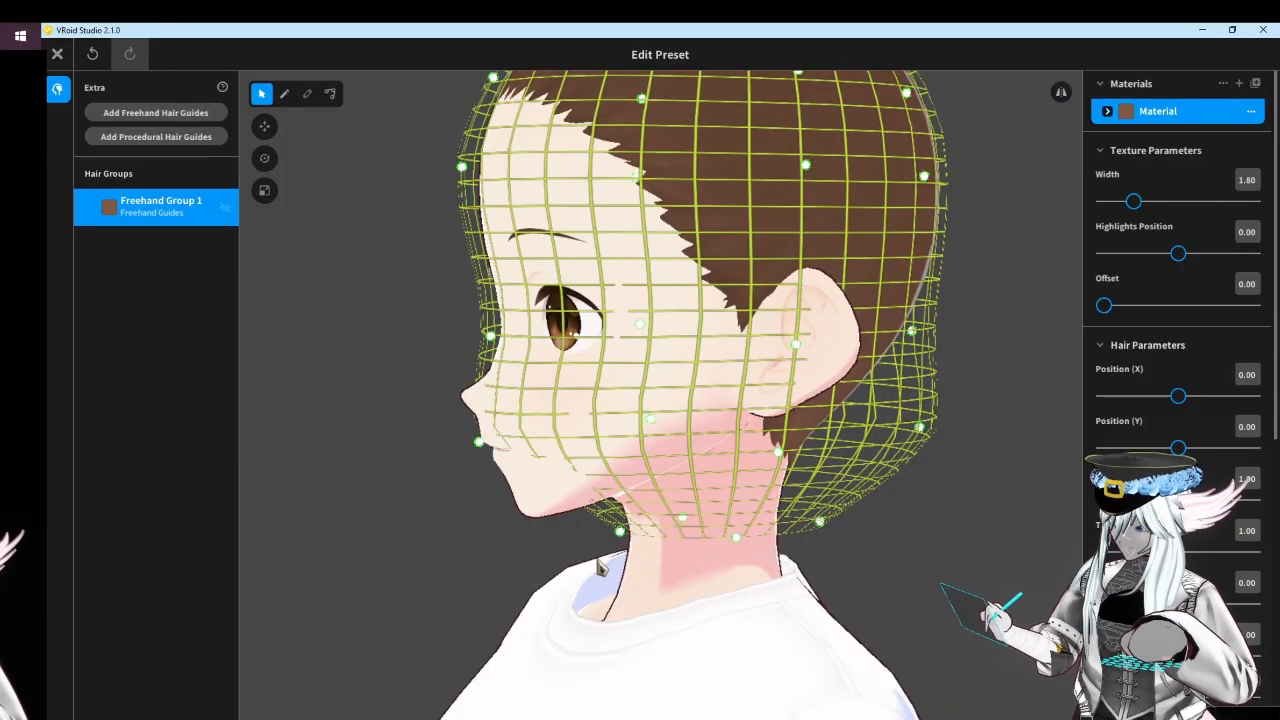
left_click_drag(620, 531, 524, 540)
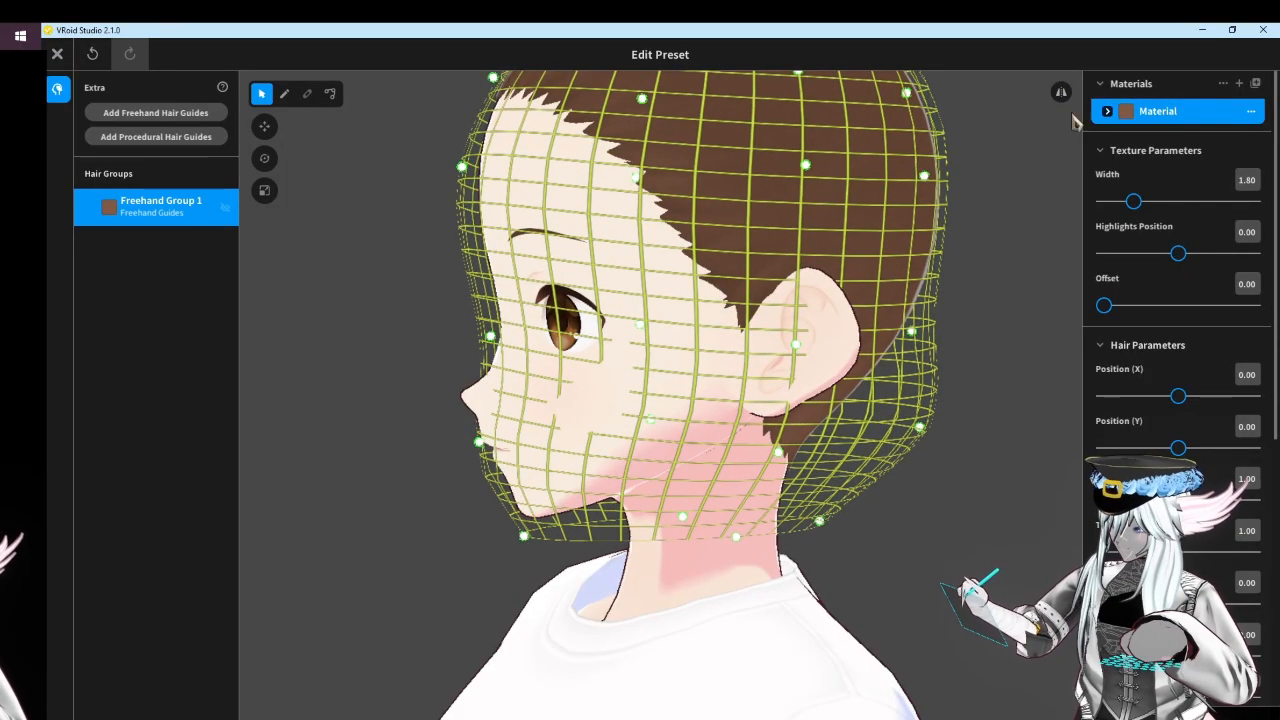
right_click_drag(479, 443, 455, 462)
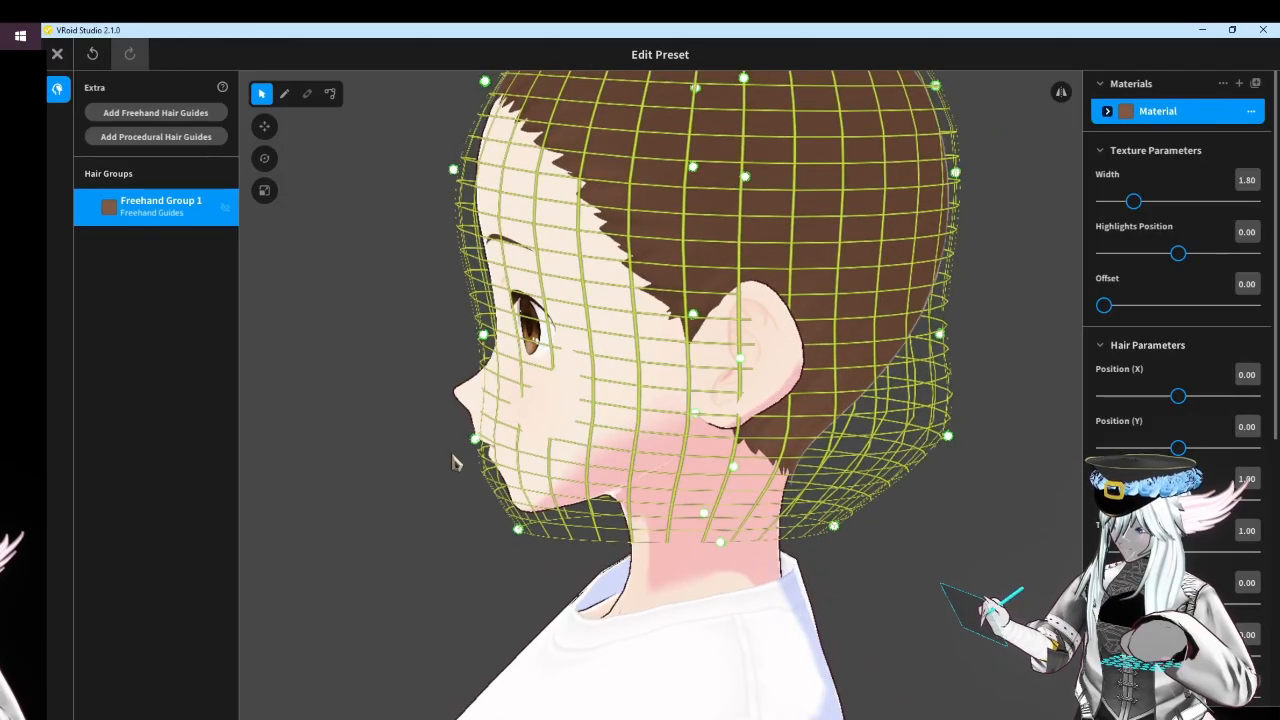
left_click_drag(518, 530, 527, 534)
left_click_drag(948, 436, 836, 427)
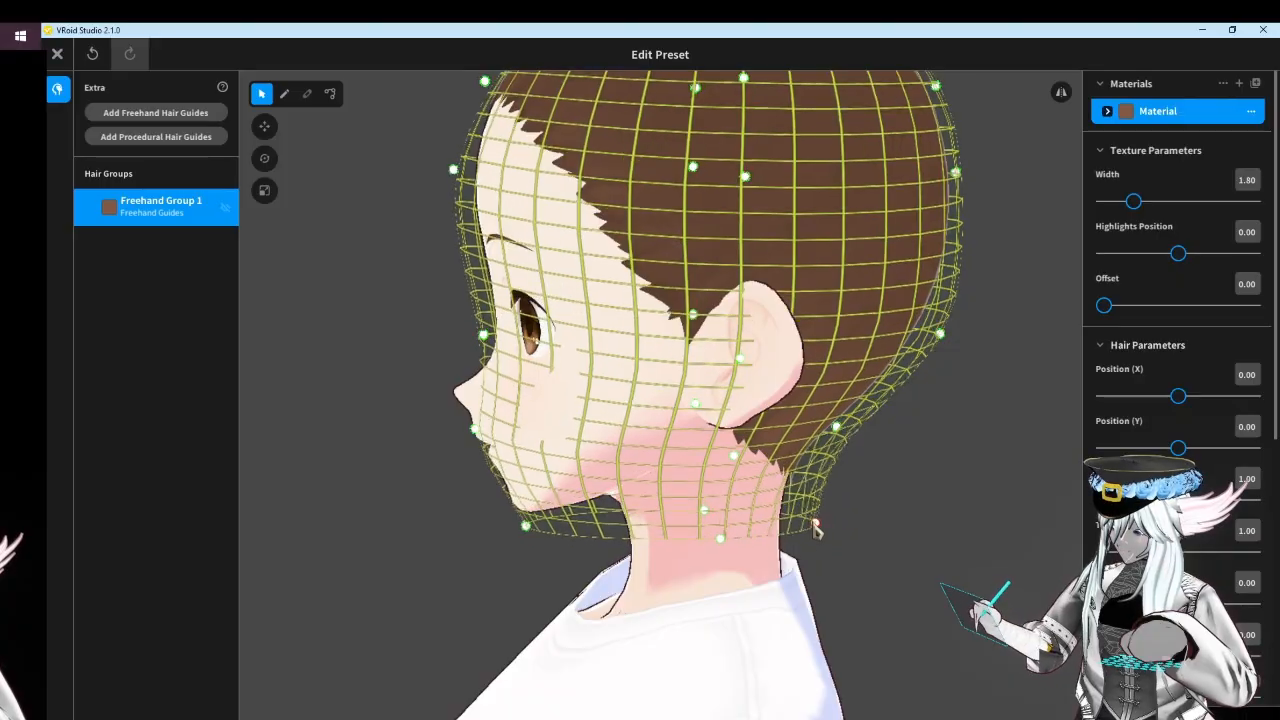
Re-enable symmetry and widen the guide mesh slightly at both sides of the jaw
right_click_drag(530, 472, 586, 474)
left_click(1060, 93)
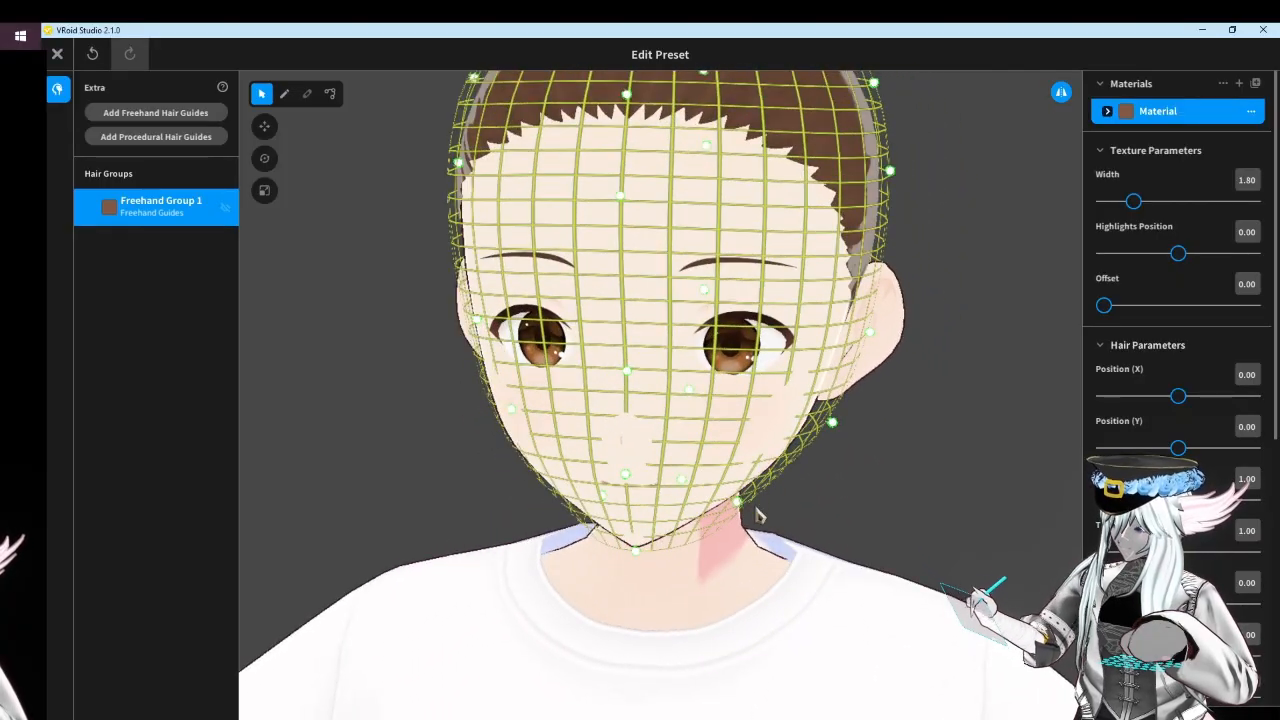
left_click_drag(830, 423, 846, 429)
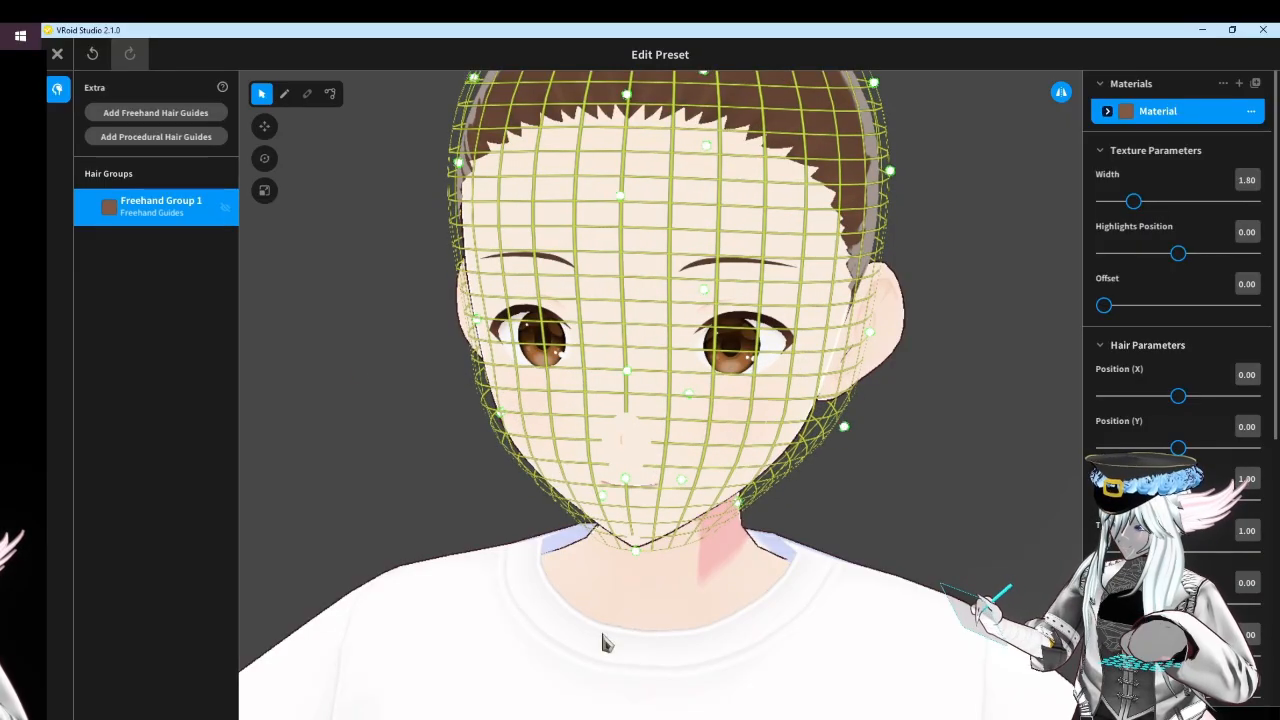
Set the group's hair curve to Straight and raise its start point so the curve becomes a level line
left_click(284, 93)
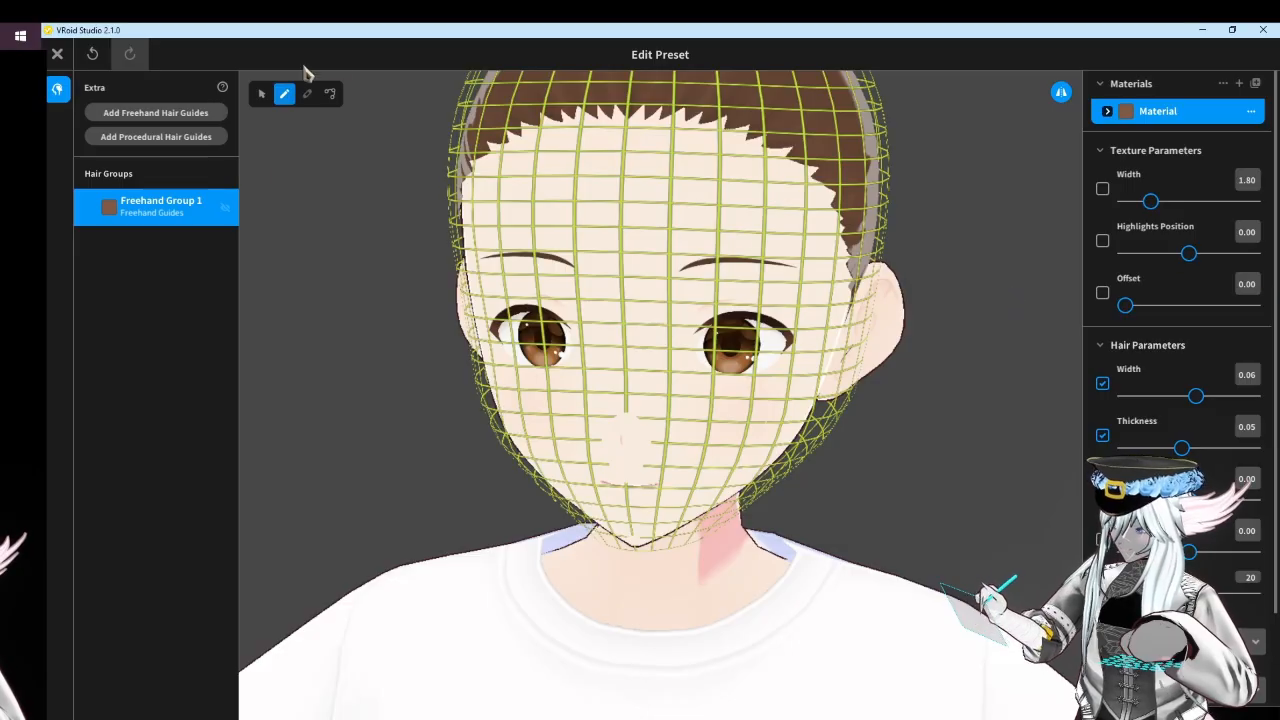
left_click(260, 95)
scroll(1248, 358, "down", 6)
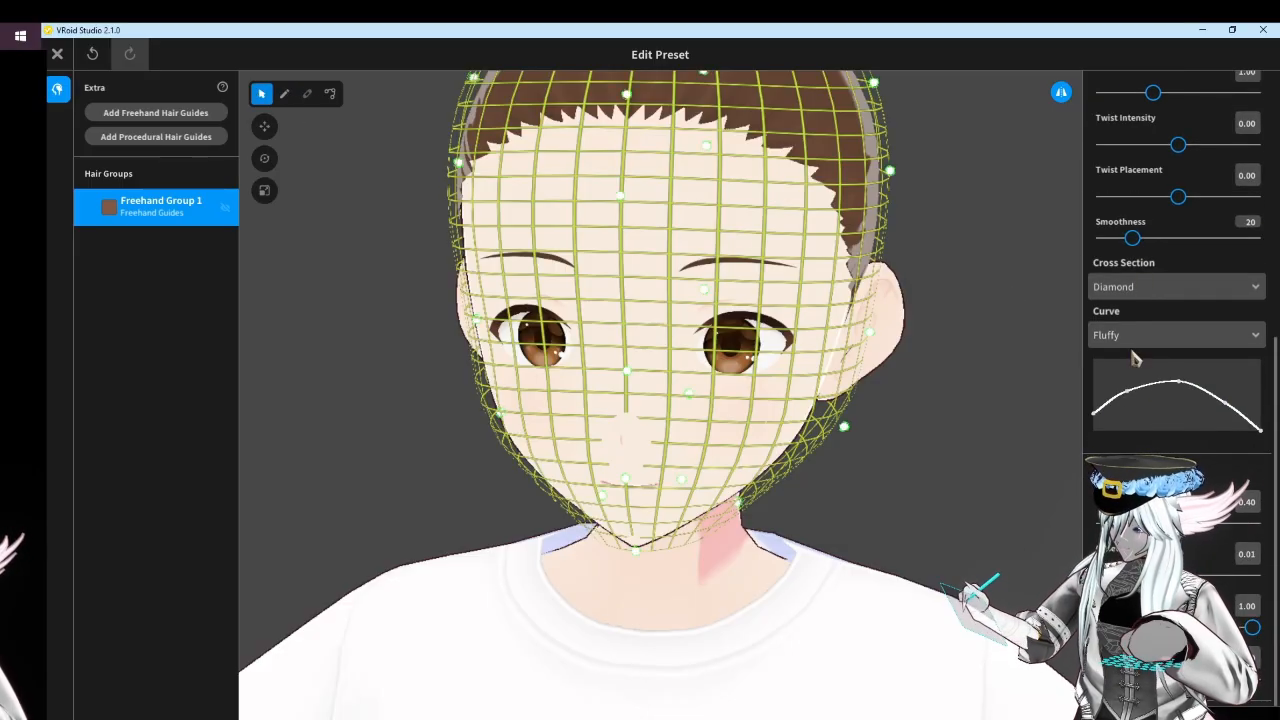
left_click(1148, 340)
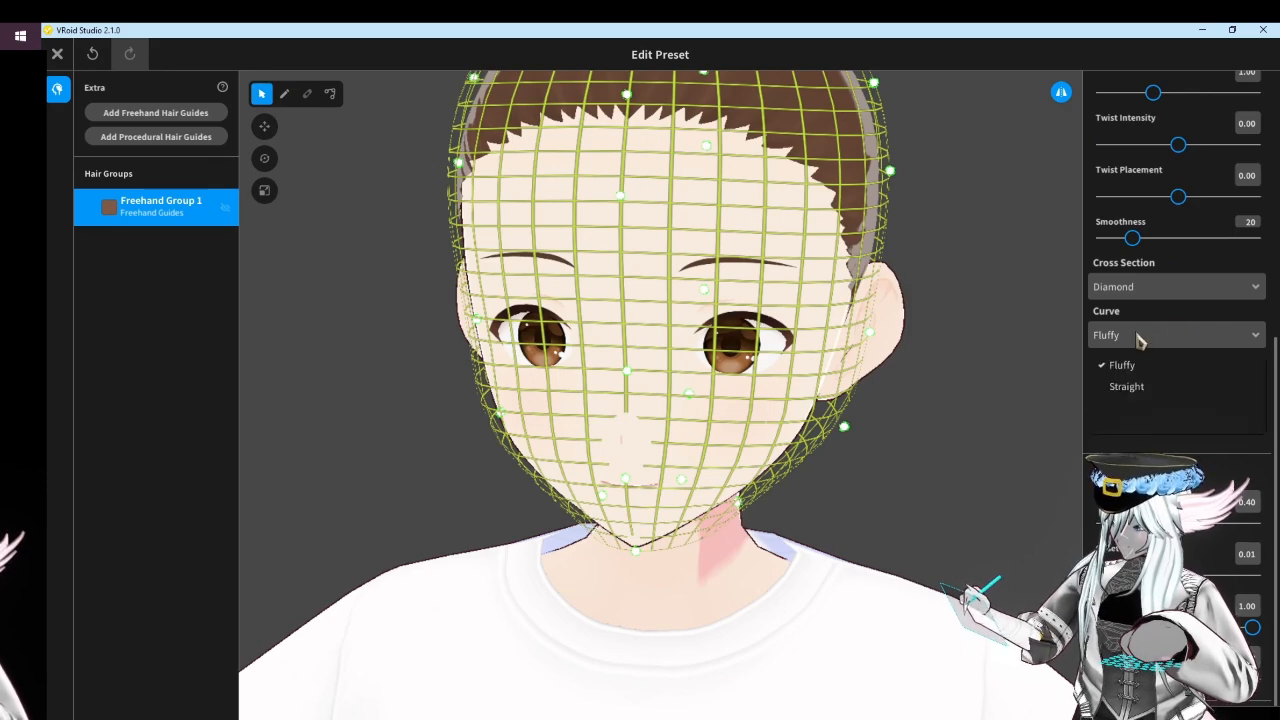
left_click(1148, 390)
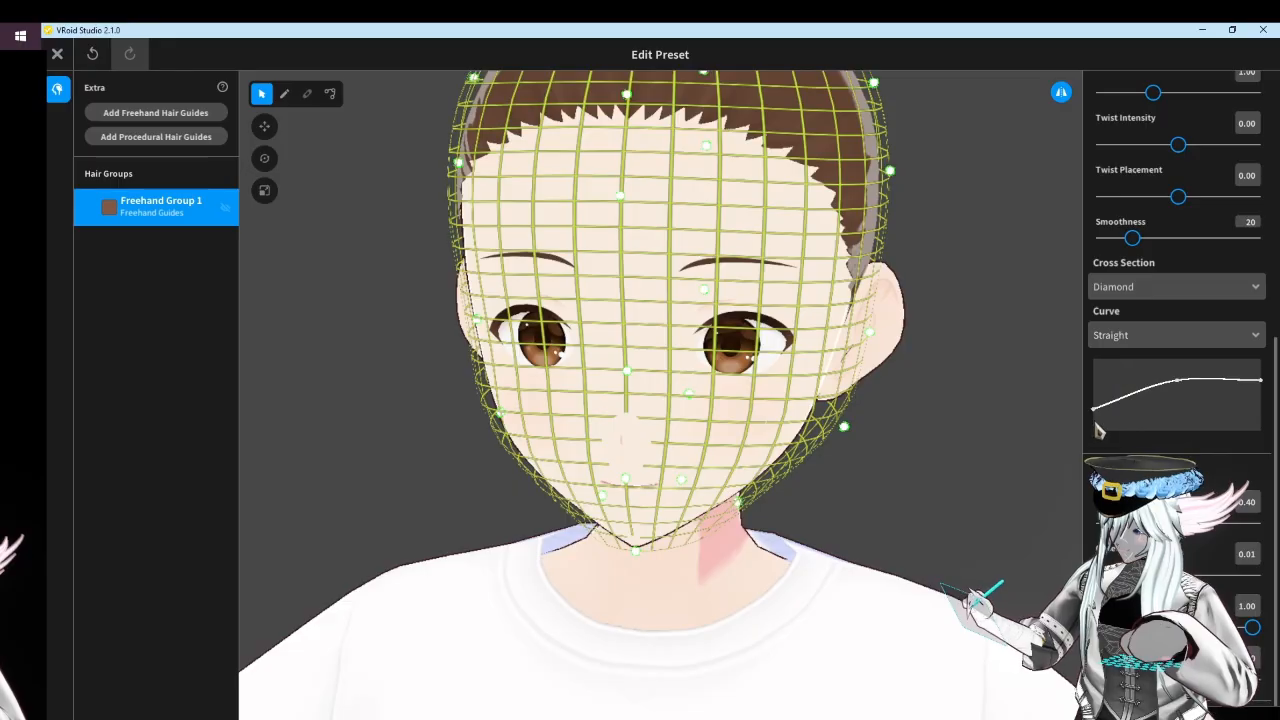
left_click_drag(1097, 418, 1076, 381)
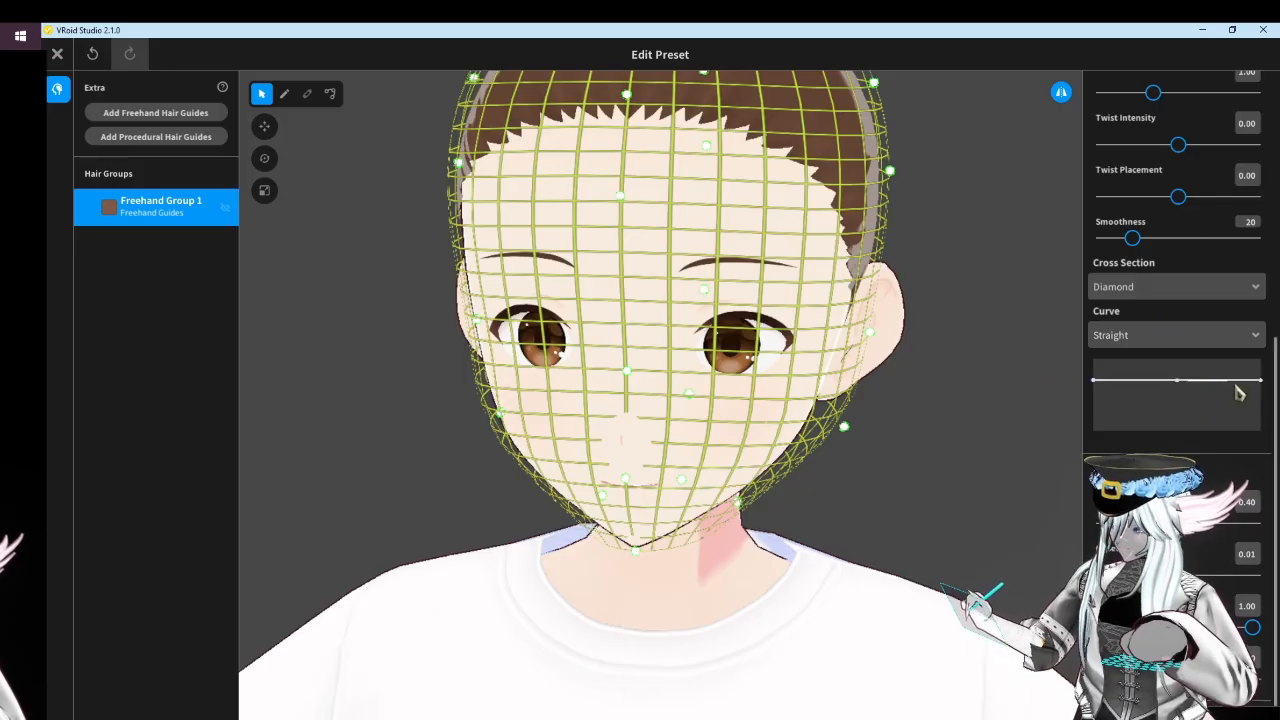
Set the freehand hair brush to width 0.06 and thickness 0.03, and turn symmetry off for drawing on the face
scroll(1208, 354, "up", 5)
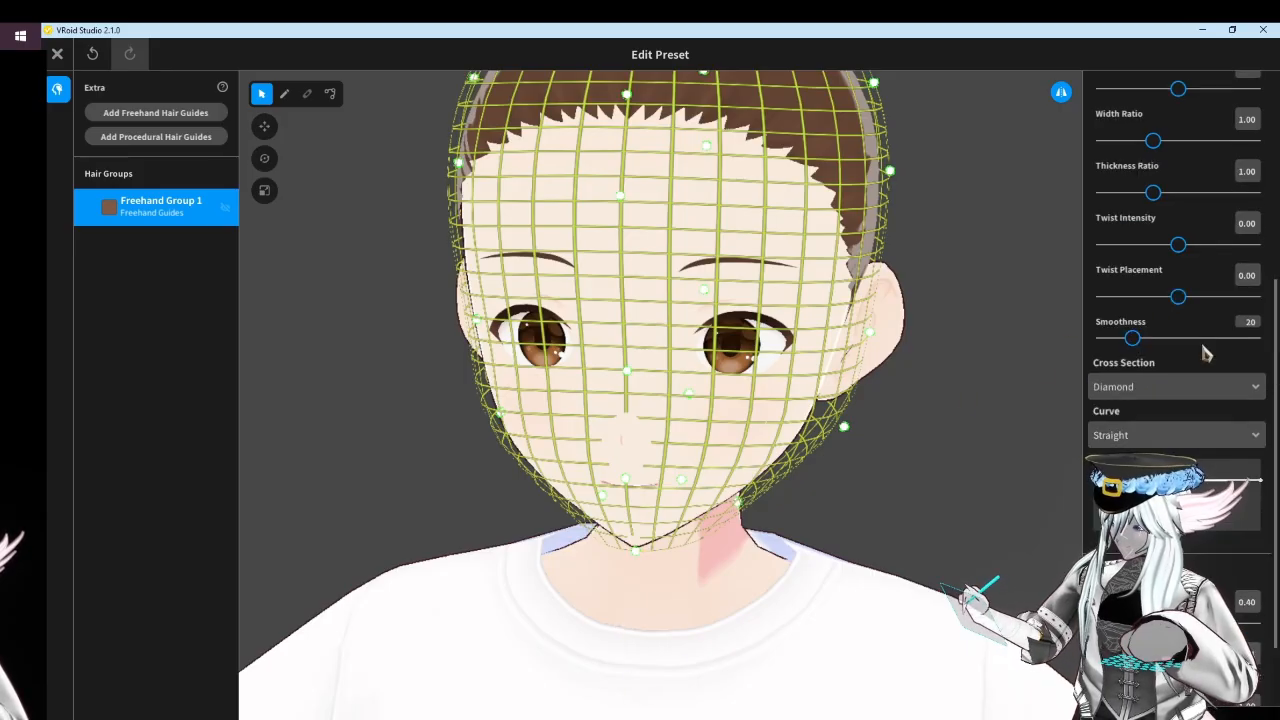
scroll(1186, 386, "up", 3)
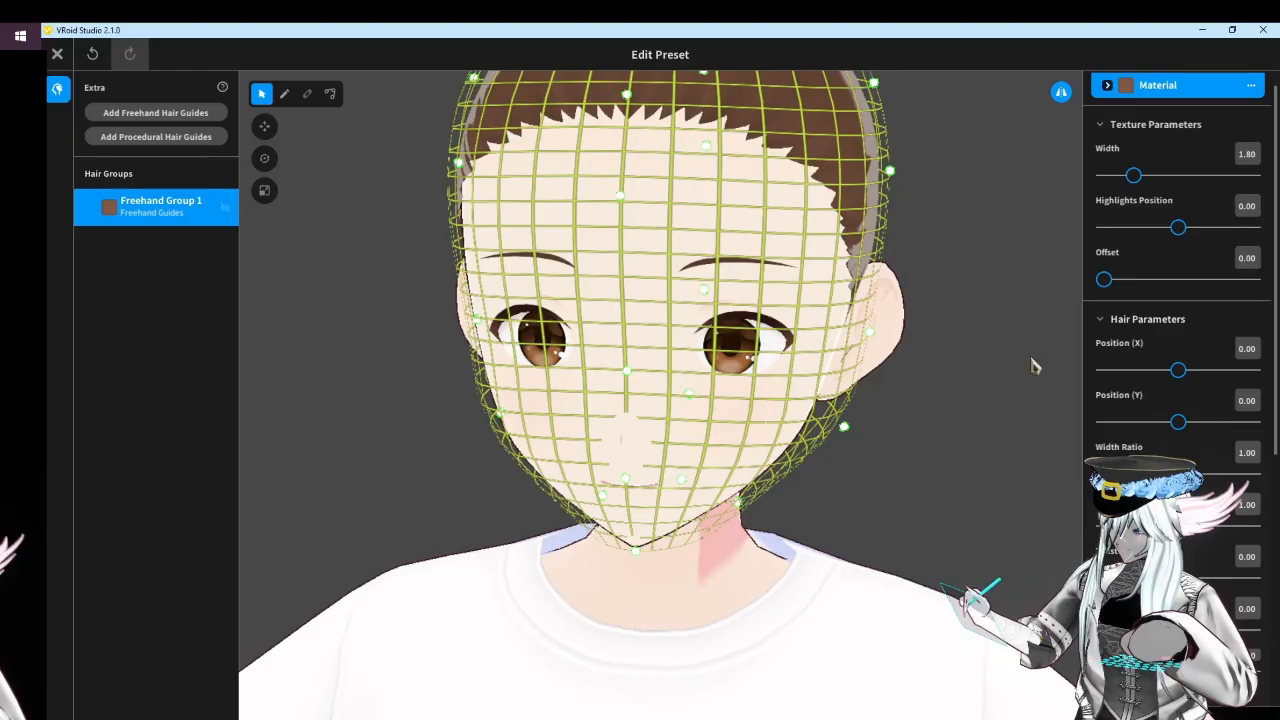
left_click(285, 94)
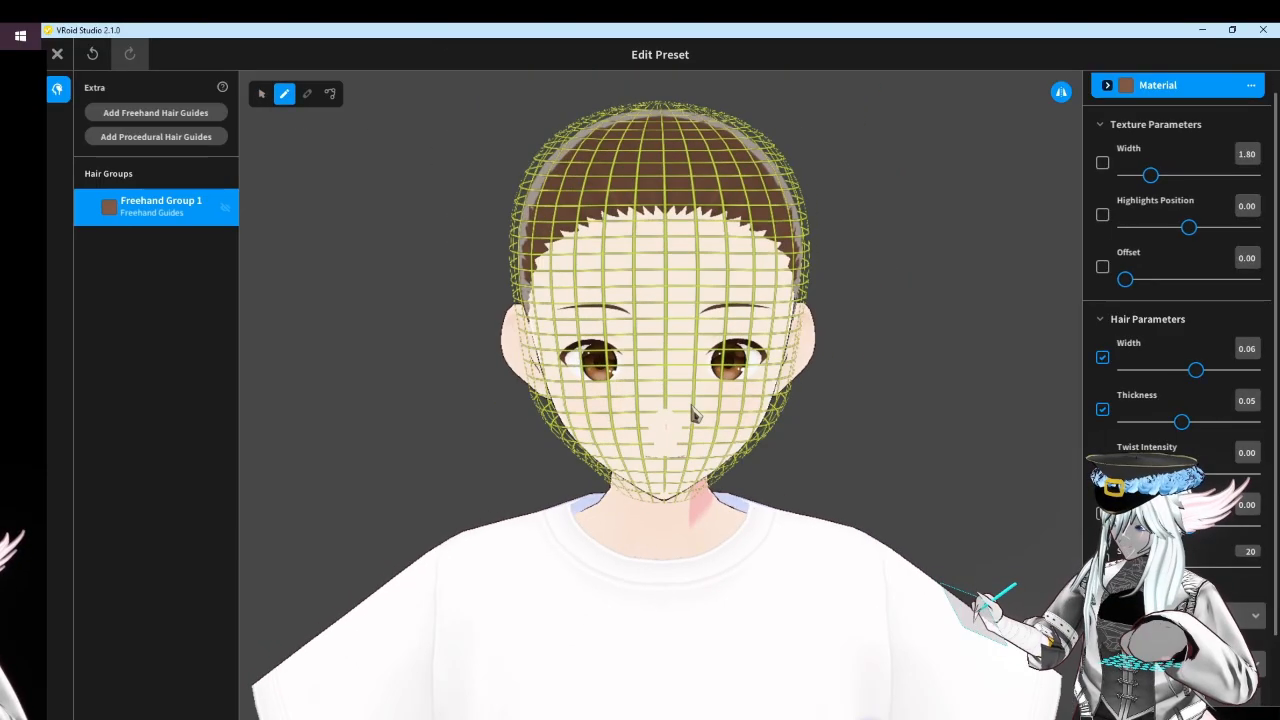
scroll(876, 325, "up", 2)
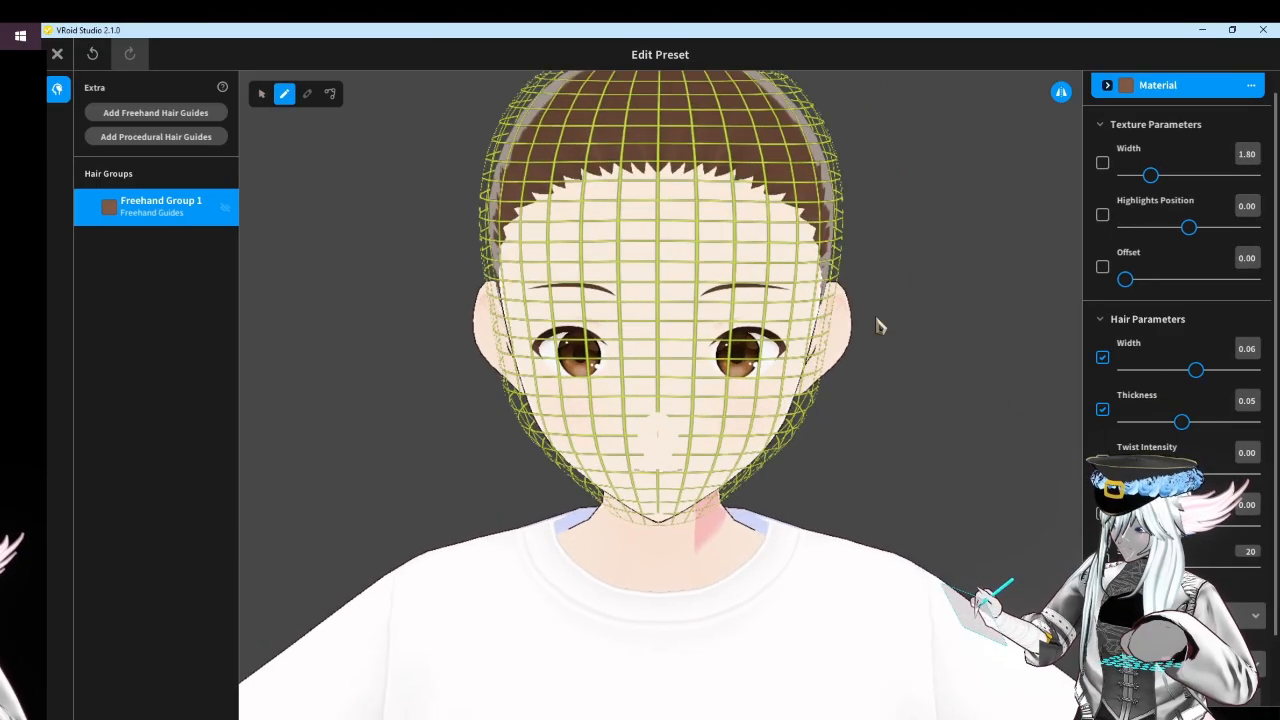
left_click_drag(1198, 371, 1204, 371)
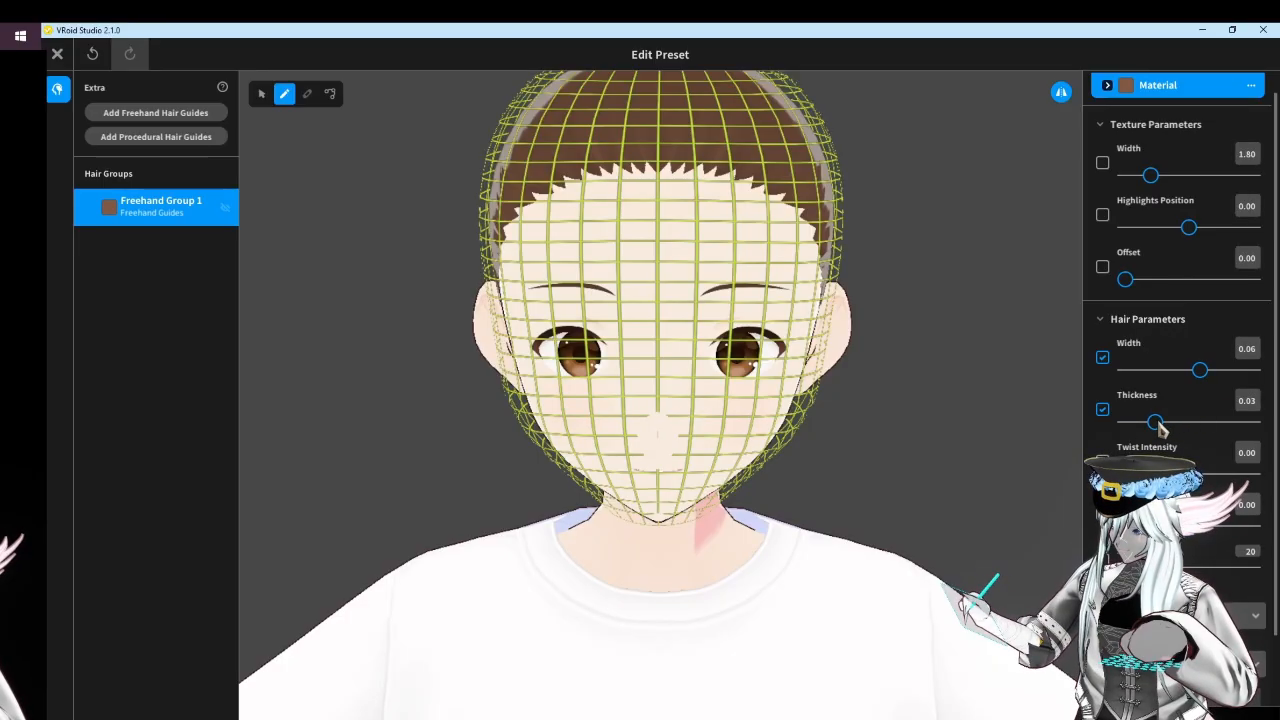
right_click_drag(748, 370, 727, 410)
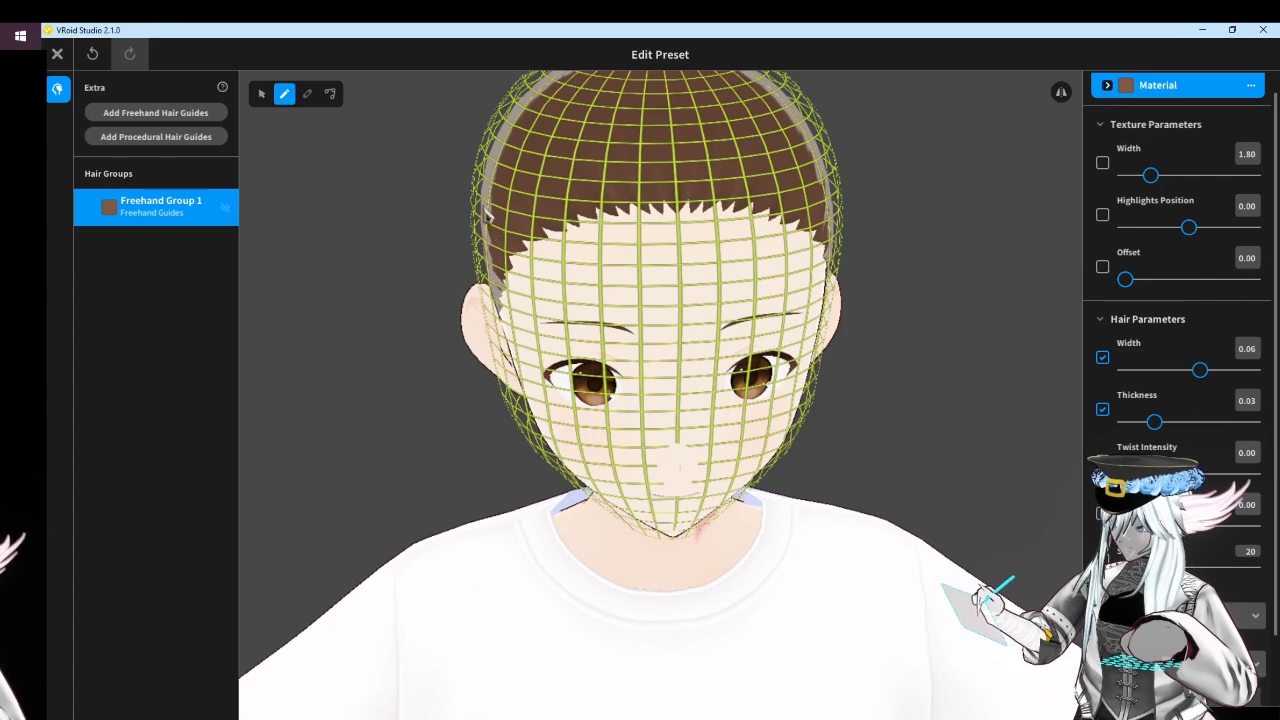
Draw a bandage strip diagonally from the temple over one eye to the opposite cheek, and adjust its cheek end with the control points
mouse_move(488, 215)
left_mouse_down()
mouse_move(546, 332)
mouse_move(615, 398)
mouse_move(697, 435)
mouse_move(812, 443)
left_mouse_up()
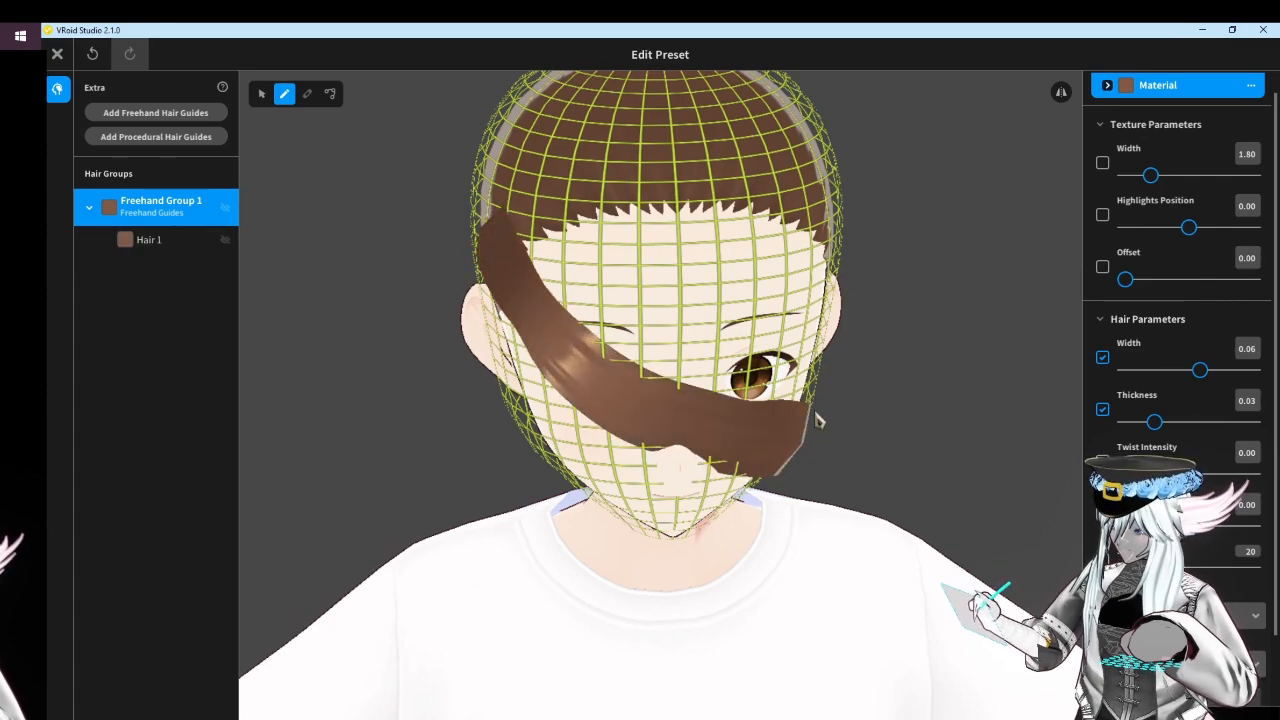
right_click_drag(816, 420, 396, 33)
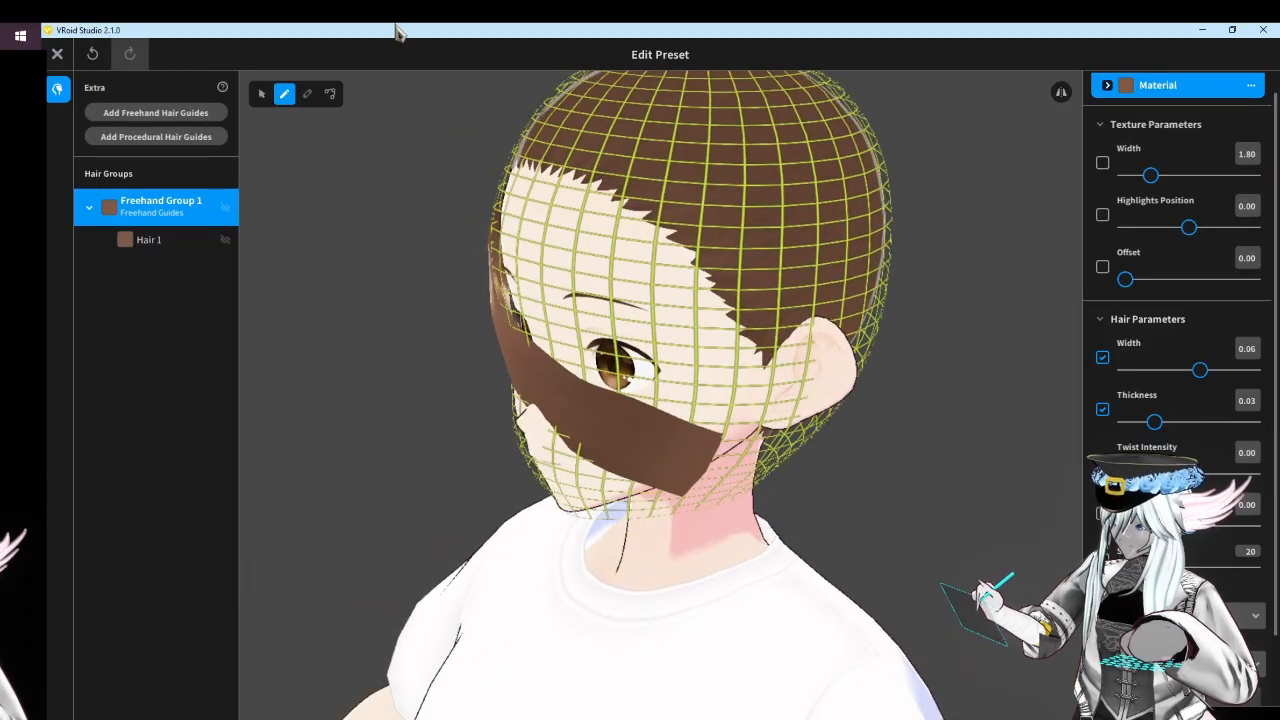
left_click(330, 93)
right_click_drag(638, 408, 616, 402)
left_click(655, 465)
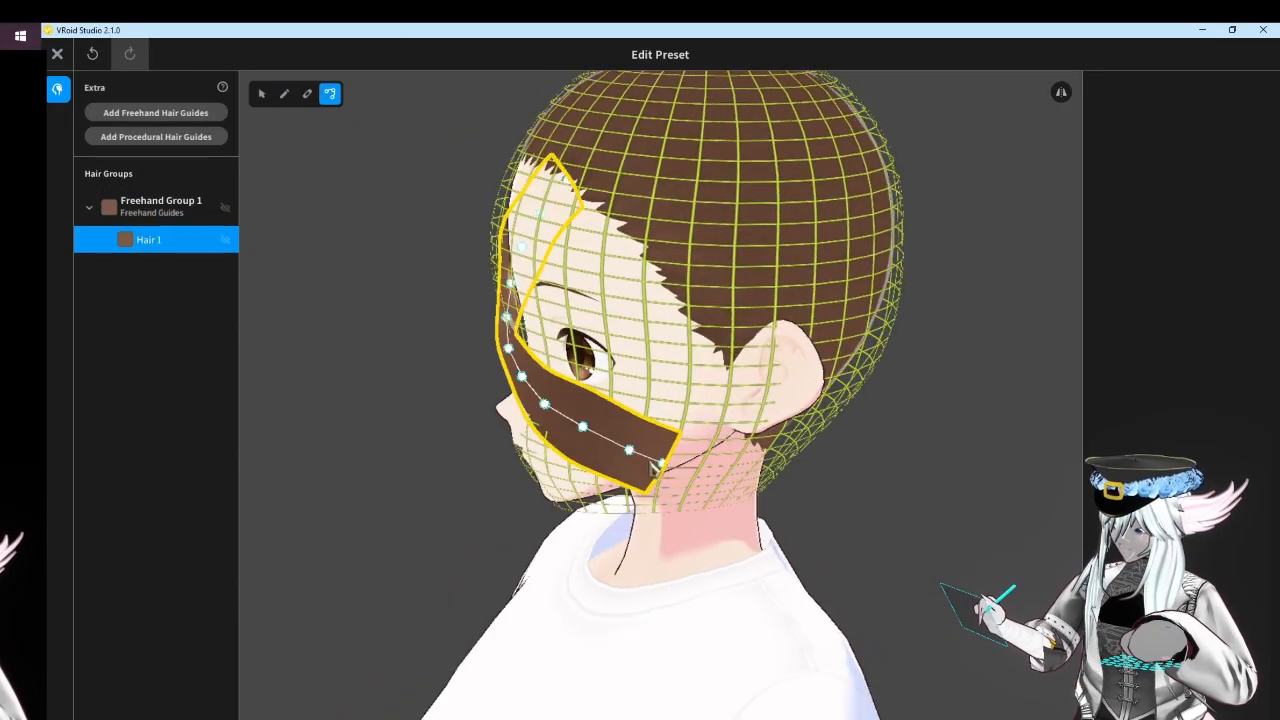
mouse_move(655, 465)
left_mouse_down()
mouse_move(690, 462)
mouse_move(639, 448)
left_mouse_up()
right_click_drag(626, 450, 689, 459)
Reposition the control points in the strip's upper and middle part so it bends along the temple and cheek
left_click_drag(512, 268, 511, 233)
right_click_drag(511, 235, 533, 244)
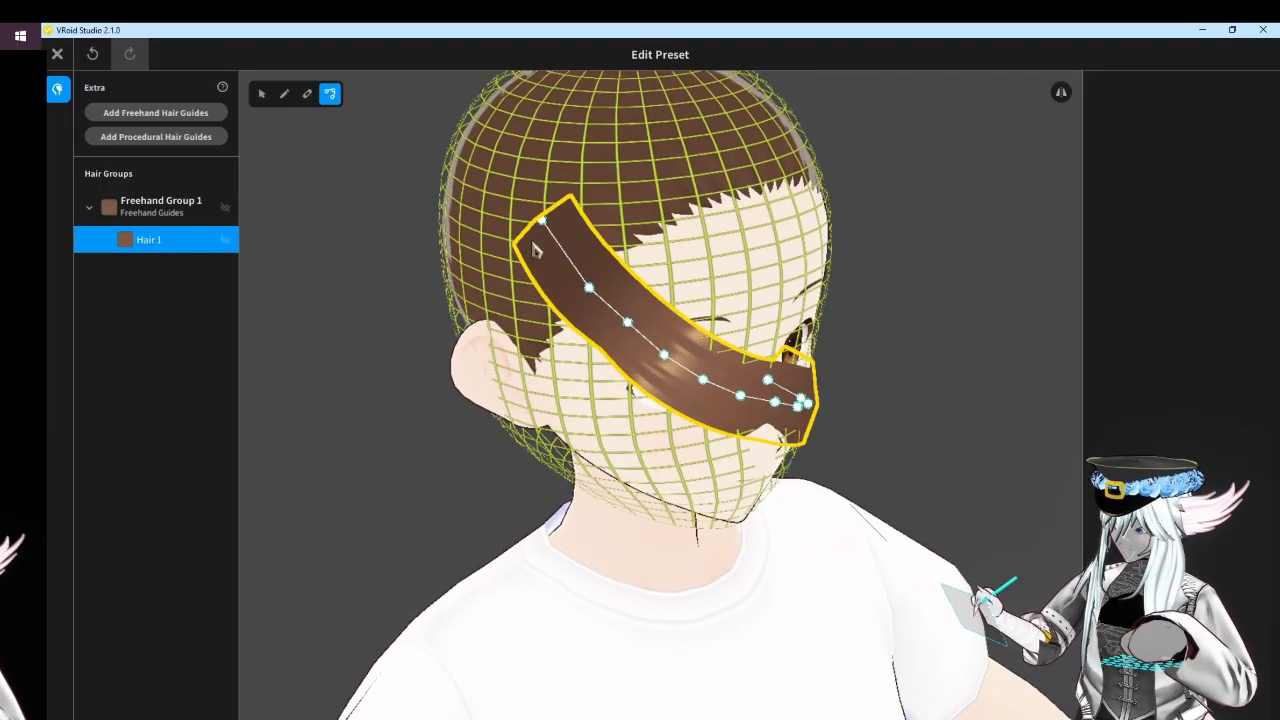
left_click_drag(626, 324, 662, 365)
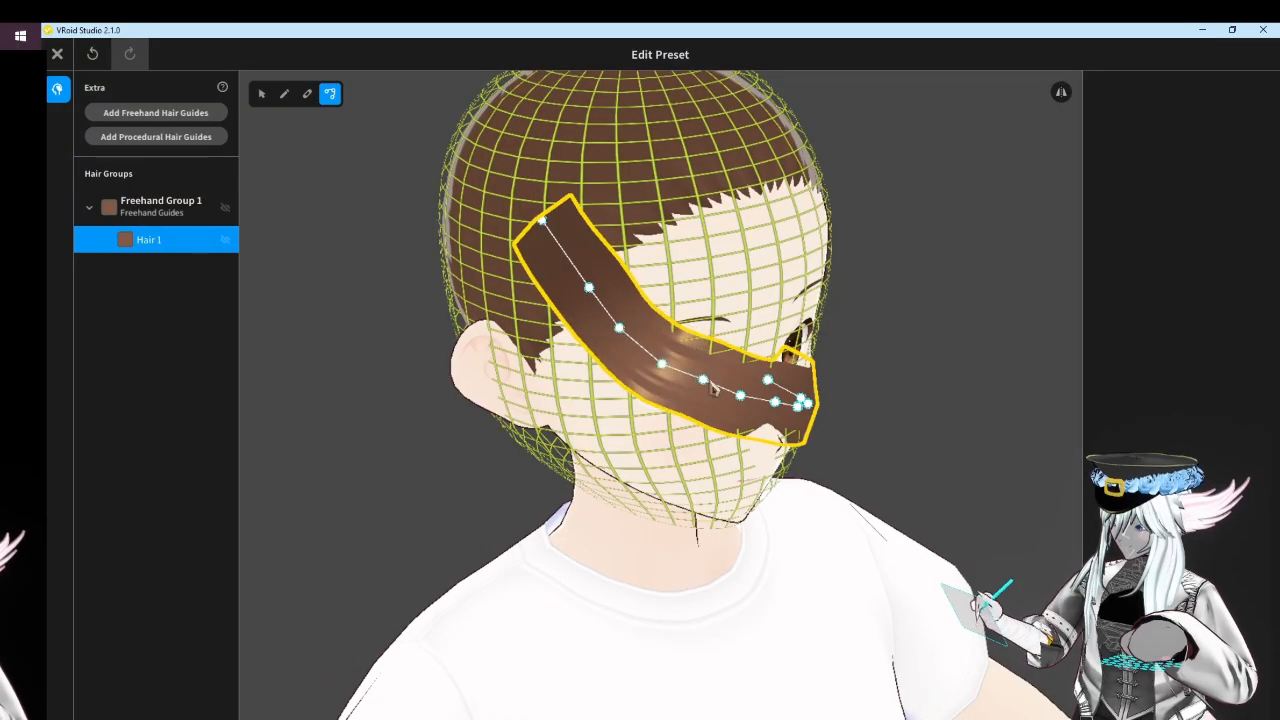
right_click_drag(708, 391, 680, 385)
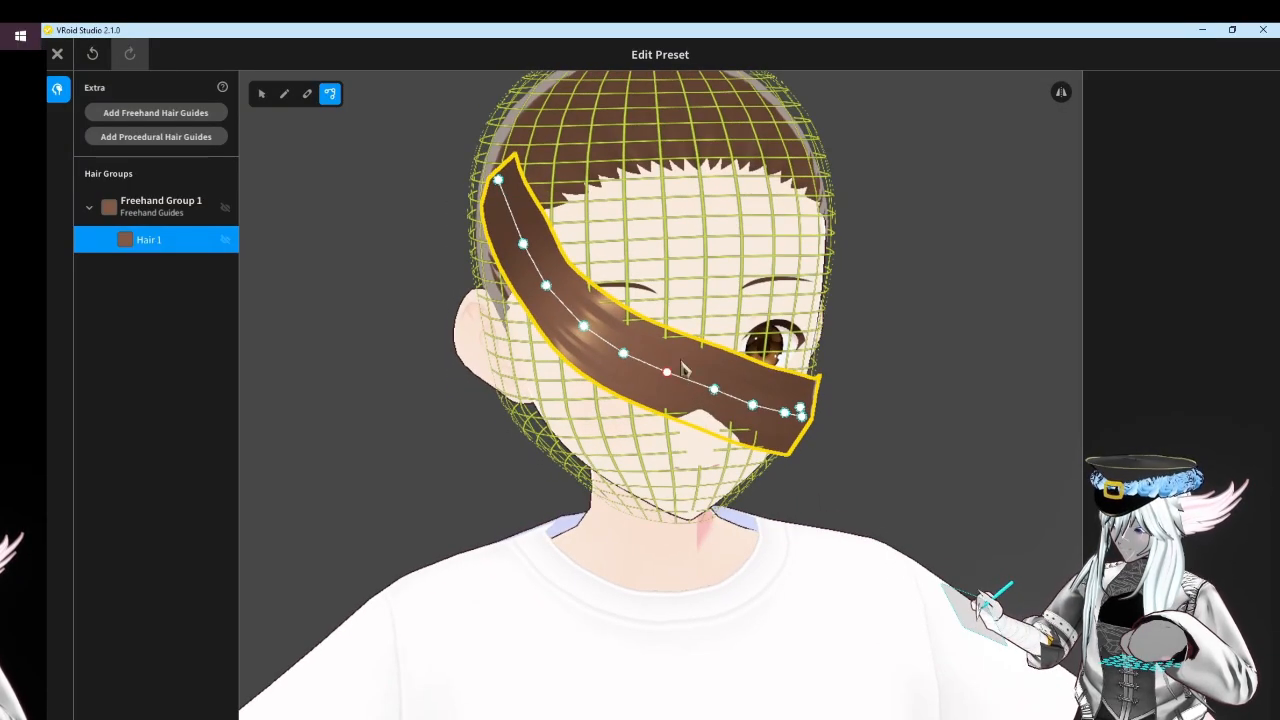
left_click(849, 314)
right_click_drag(849, 314, 790, 318)
Draw a second bandage strip in Freehand Group 1, running across the forehead from the temple to the other side
left_click(191, 206)
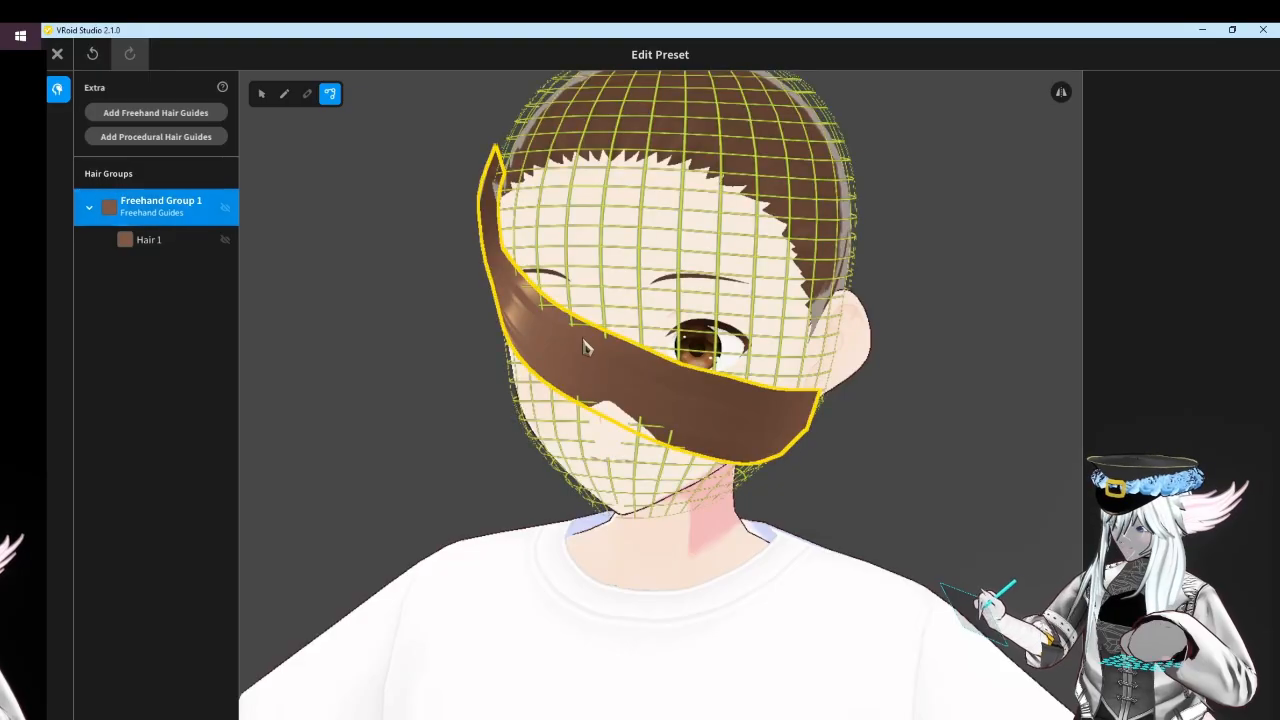
right_click_drag(587, 348, 645, 405)
left_click(284, 97)
right_click_drag(535, 335, 494, 306)
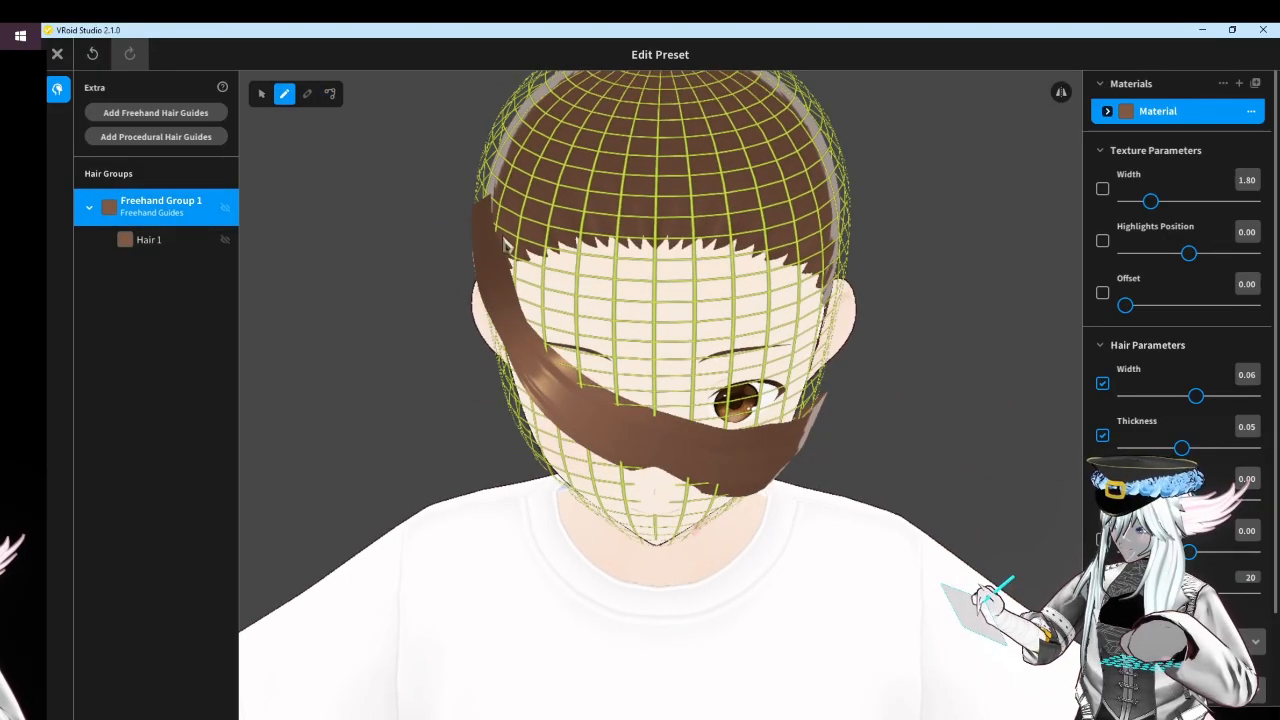
mouse_move(505, 245)
left_mouse_down()
mouse_move(552, 310)
mouse_move(866, 367)
left_mouse_up()
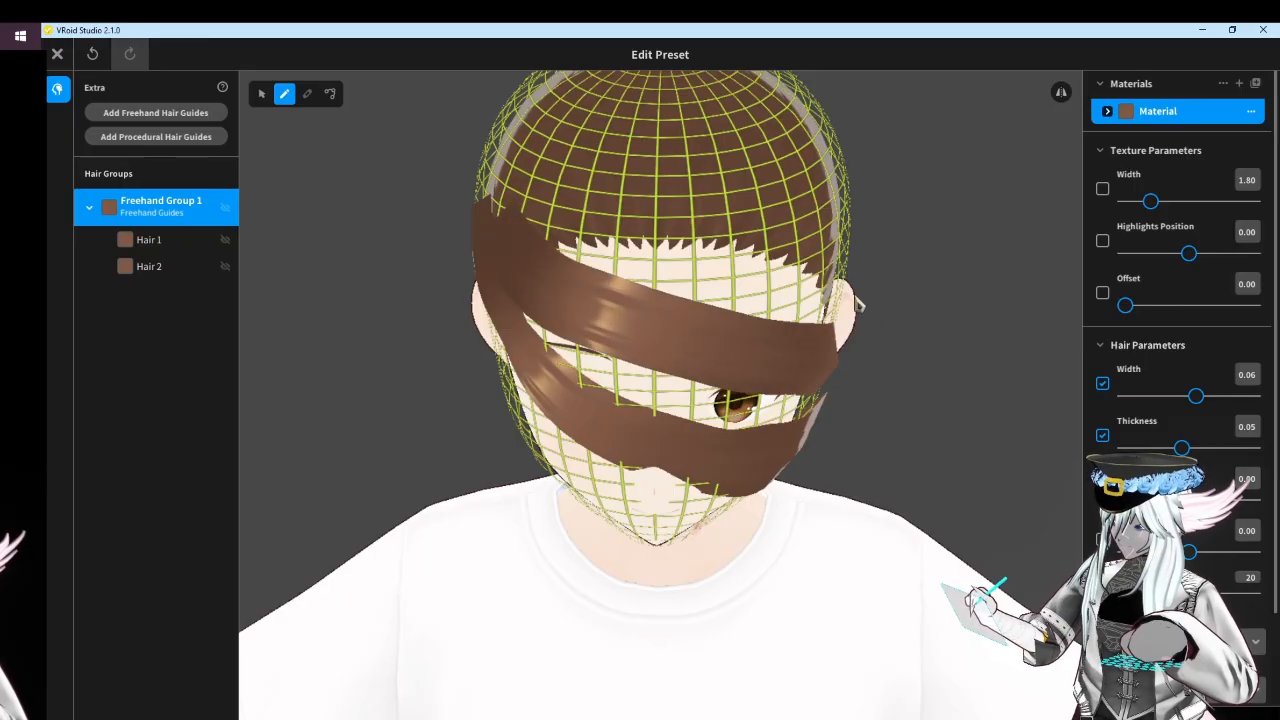
Reshape the forehead strip by raising its start on the temple and extending its other end down to the ear
right_click_drag(575, 216, 597, 208)
left_click(332, 96)
left_click(606, 249)
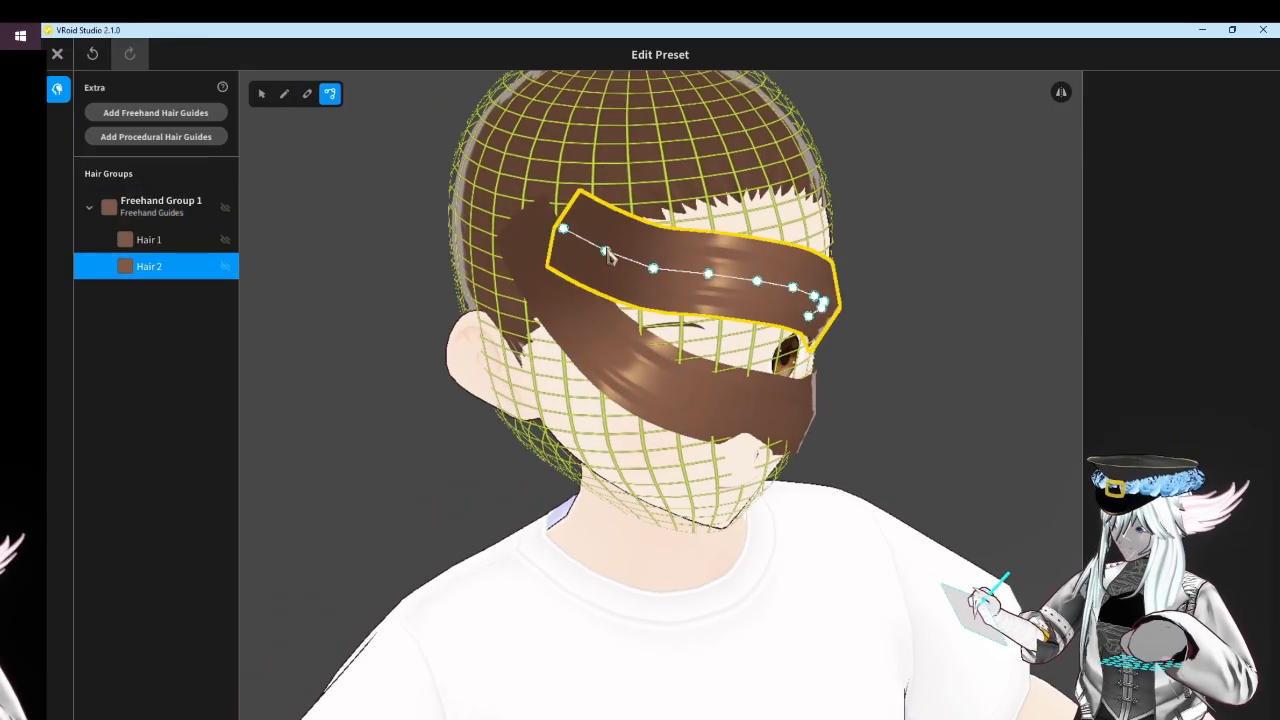
left_click_drag(603, 253, 544, 206)
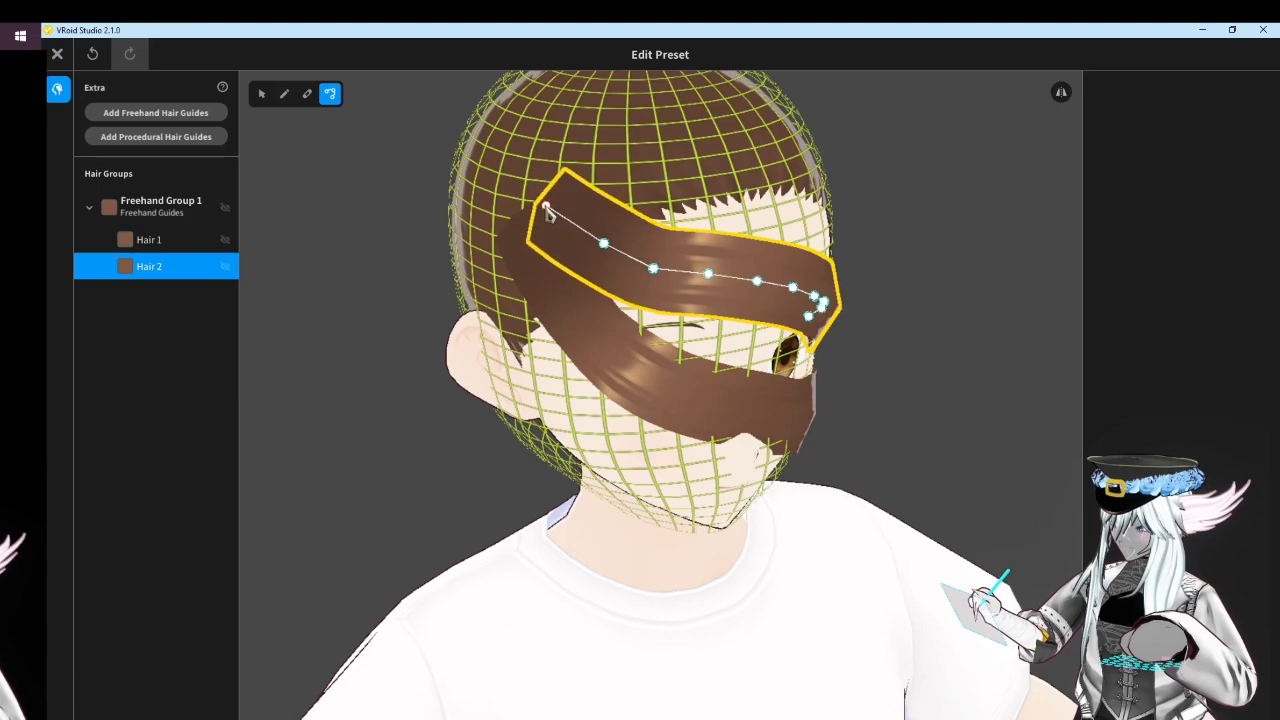
left_click_drag(651, 270, 645, 258)
right_click_drag(638, 263, 618, 270)
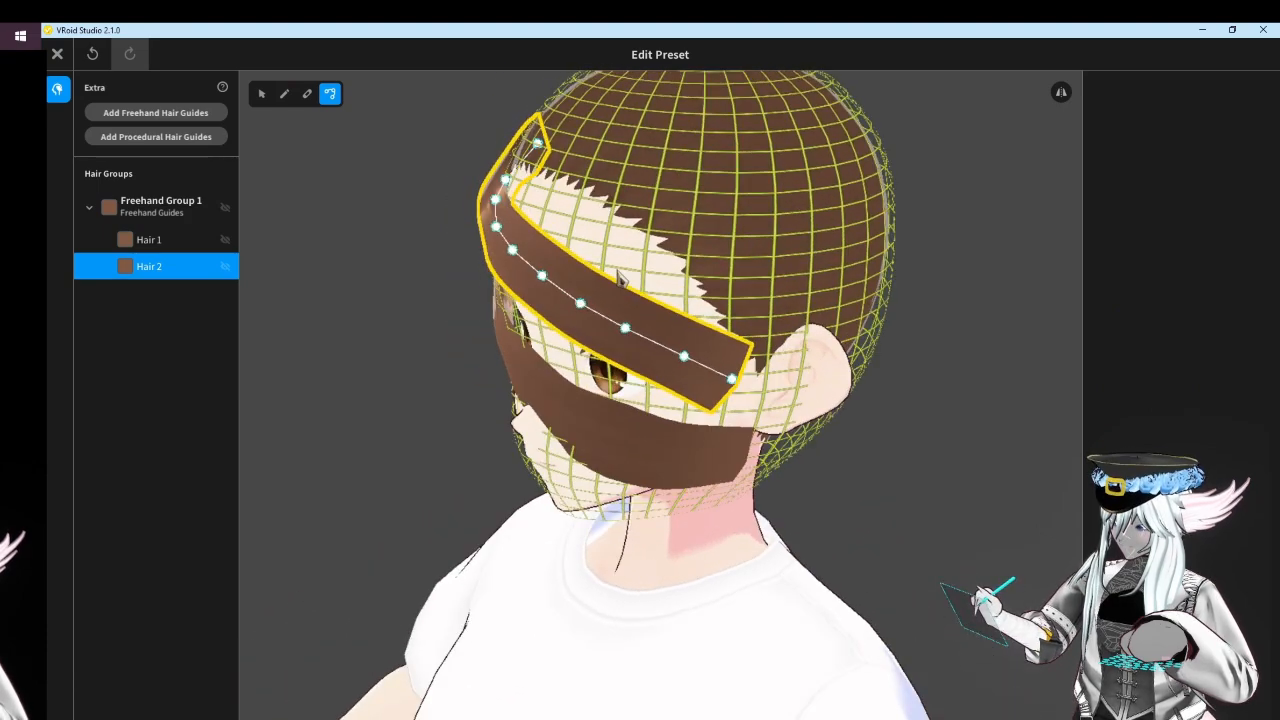
left_click_drag(732, 380, 778, 395)
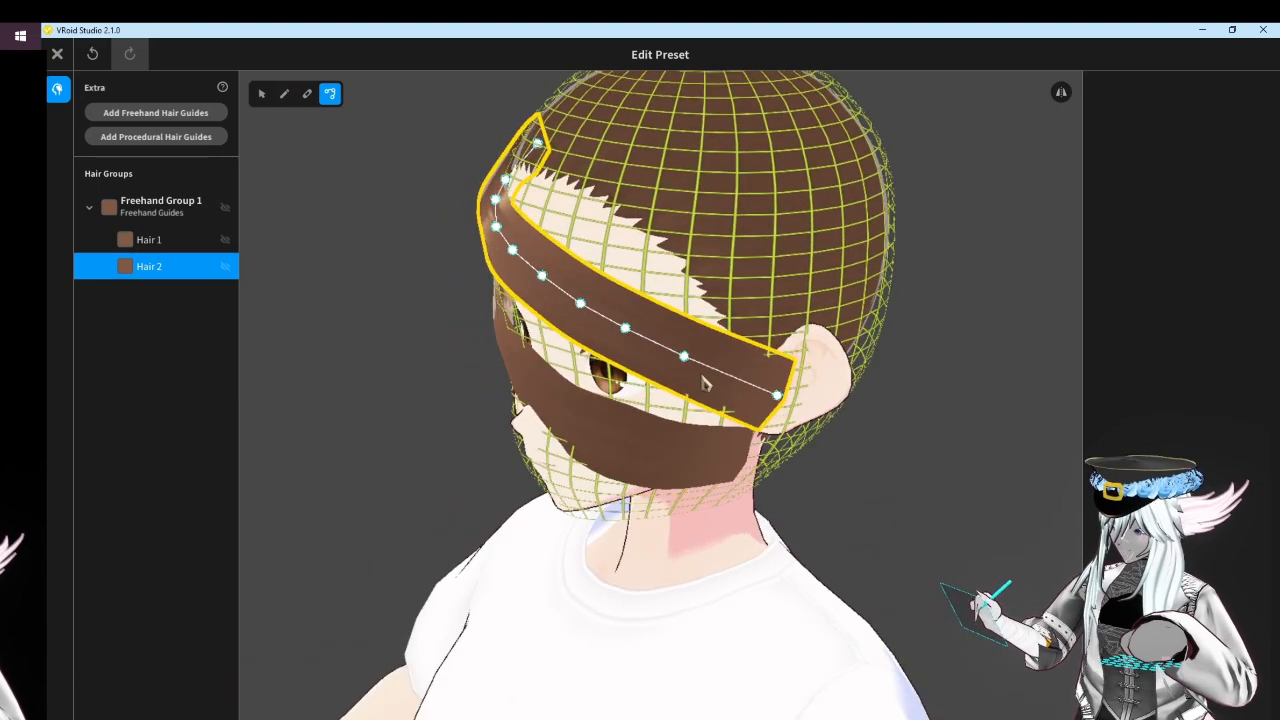
right_click_drag(692, 364, 738, 335)
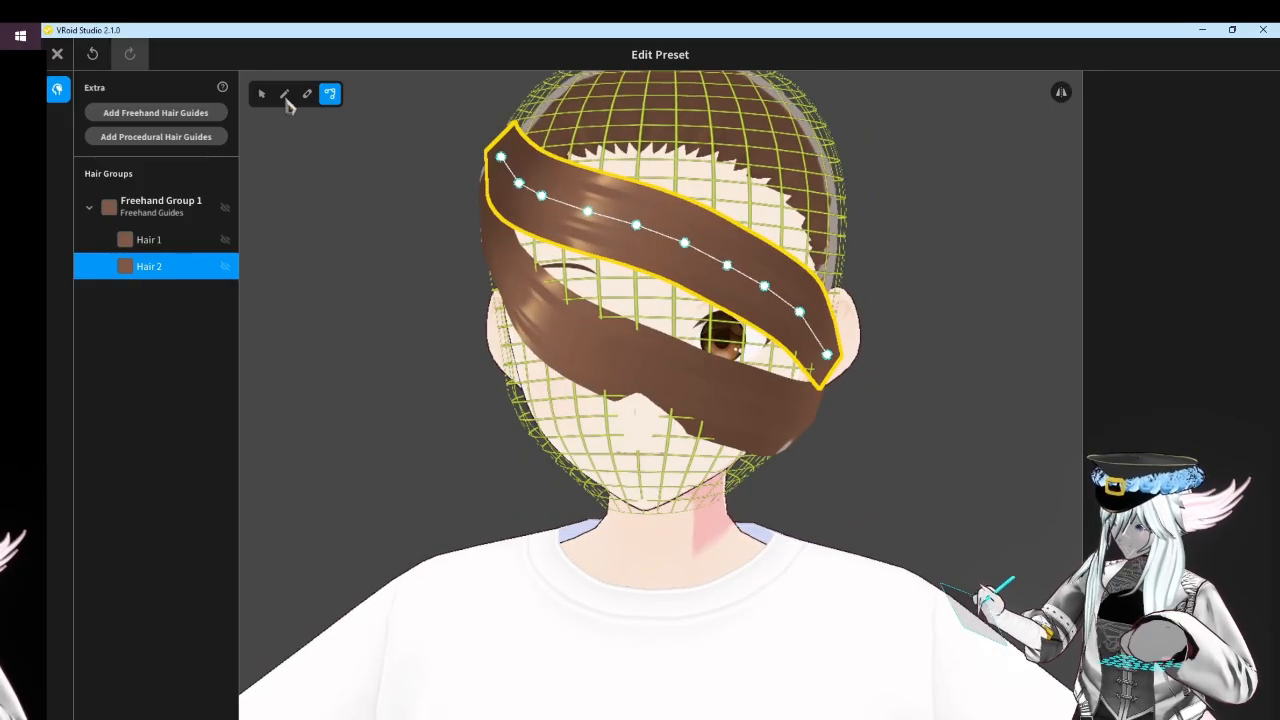
Draw a third bandage strip from the side of the head down over the cheek, below the first strip
left_click(287, 97)
mouse_move(857, 360)
right_mouse_down()
mouse_move(788, 368)
mouse_move(816, 378)
right_mouse_up()
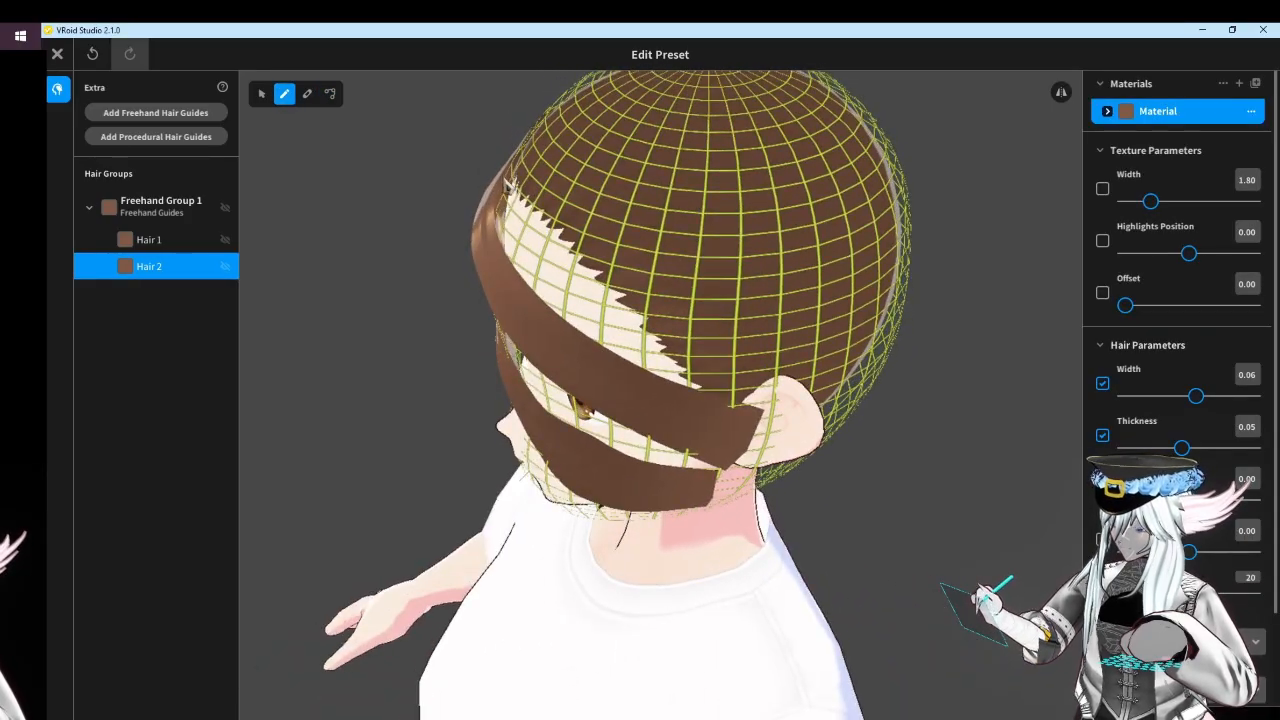
right_click_drag(512, 182, 530, 148)
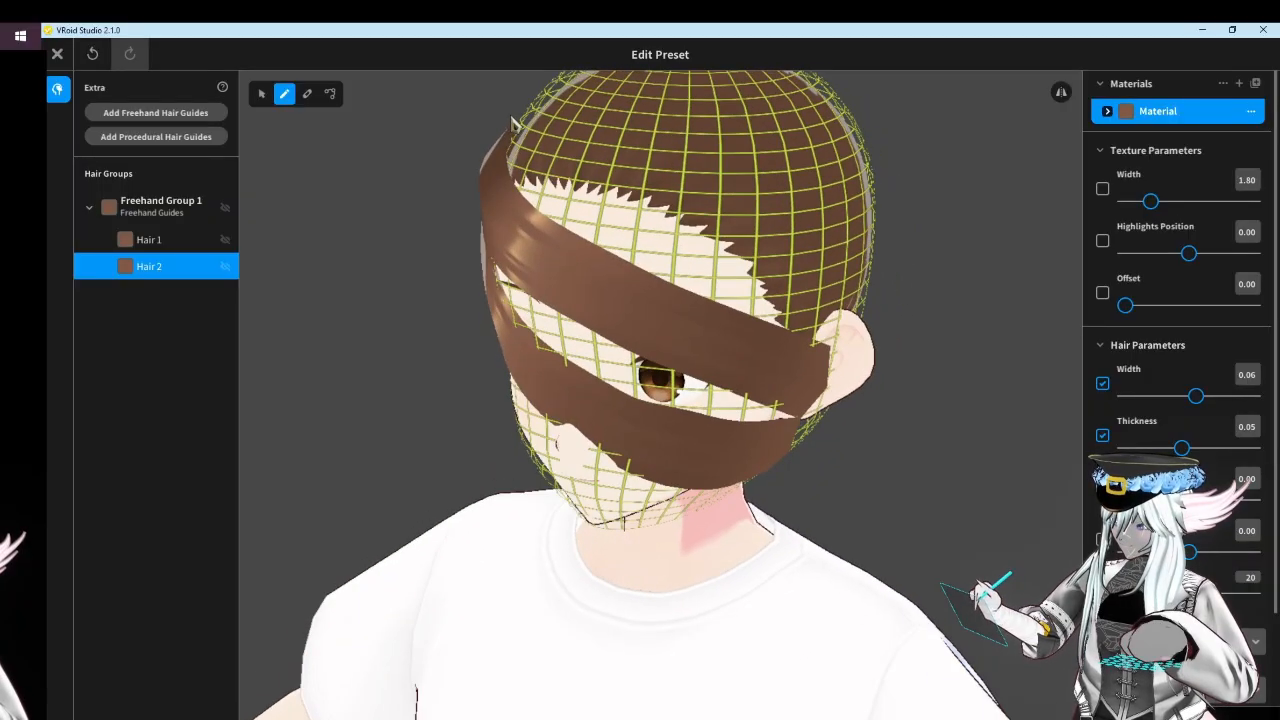
right_click_drag(539, 201, 515, 244)
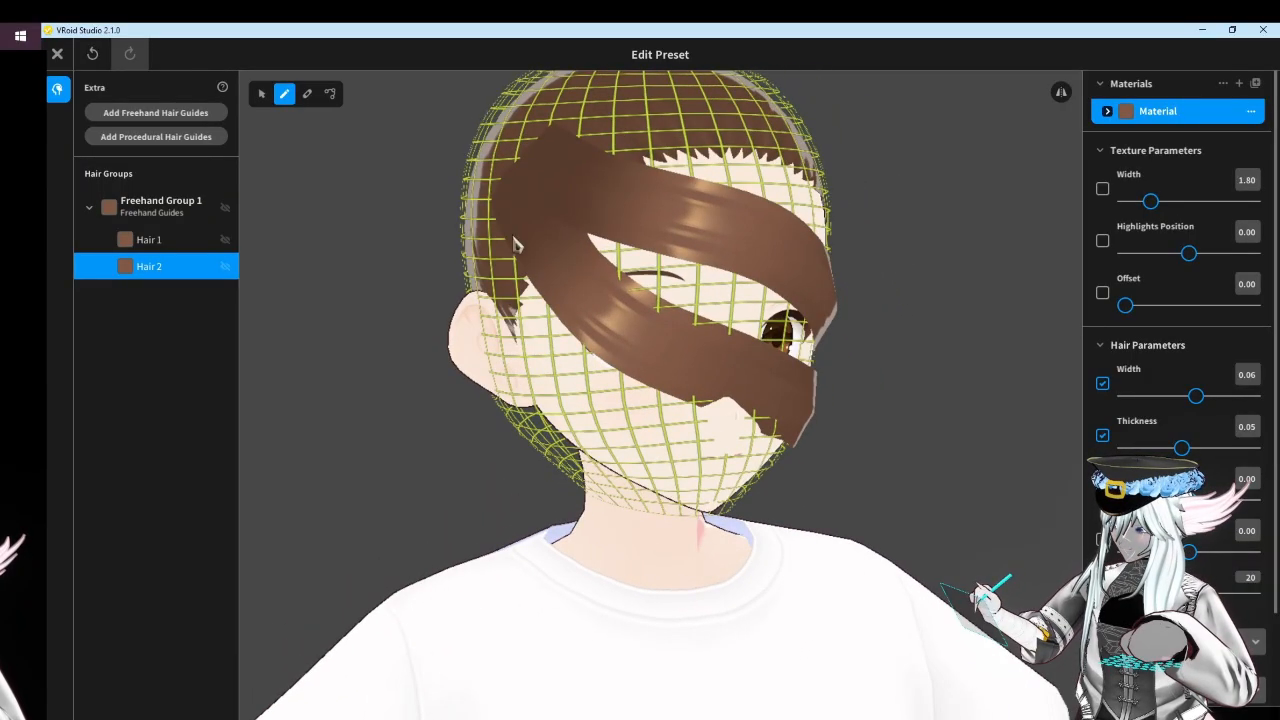
left_click_drag(497, 197, 503, 232)
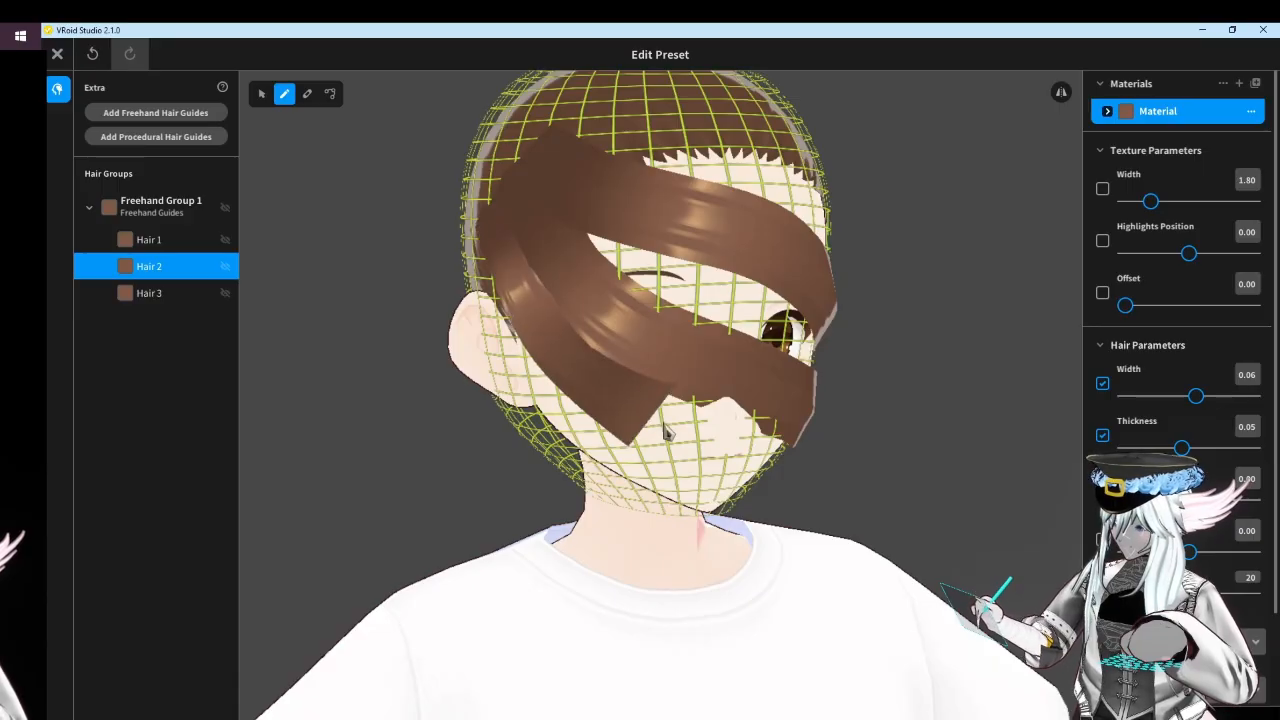
Pull the third strip's end back along the jaw, and add a second freehand hair guide group for editing
right_click_drag(790, 460, 678, 421)
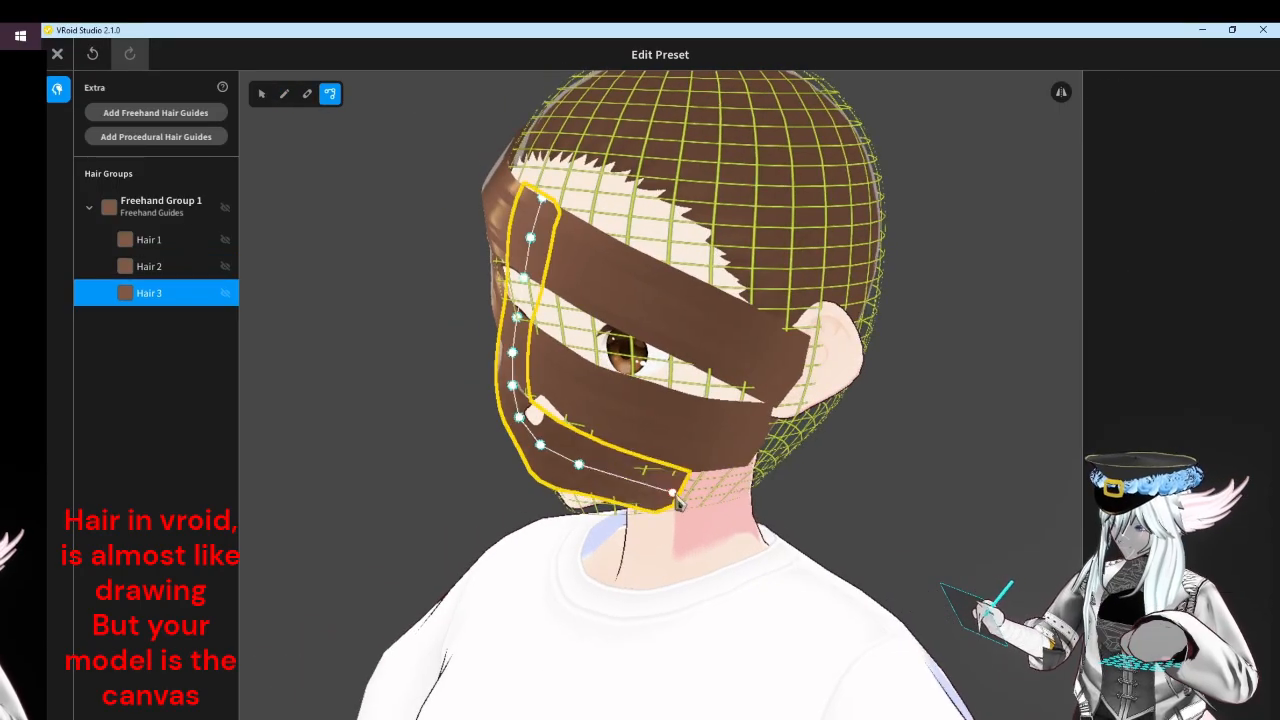
right_click_drag(682, 493, 655, 480)
left_click_drag(655, 480, 727, 486)
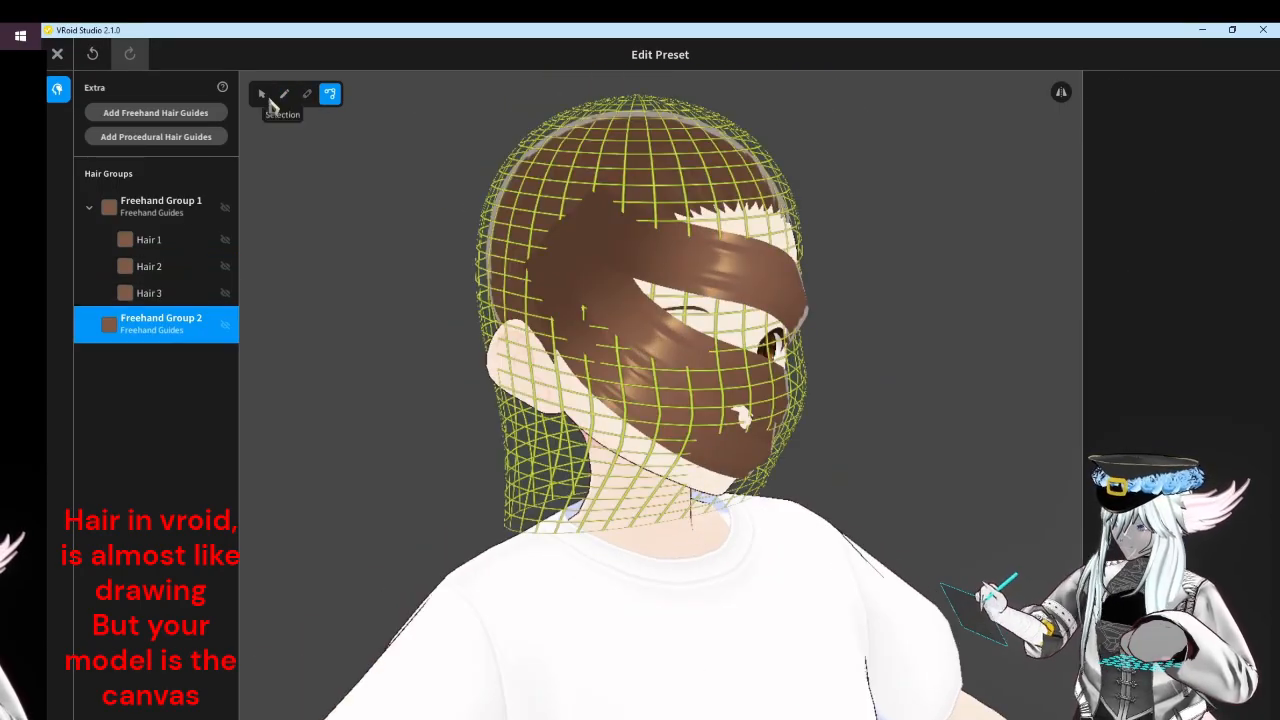
left_click(261, 93)
right_click_drag(430, 300, 834, 506)
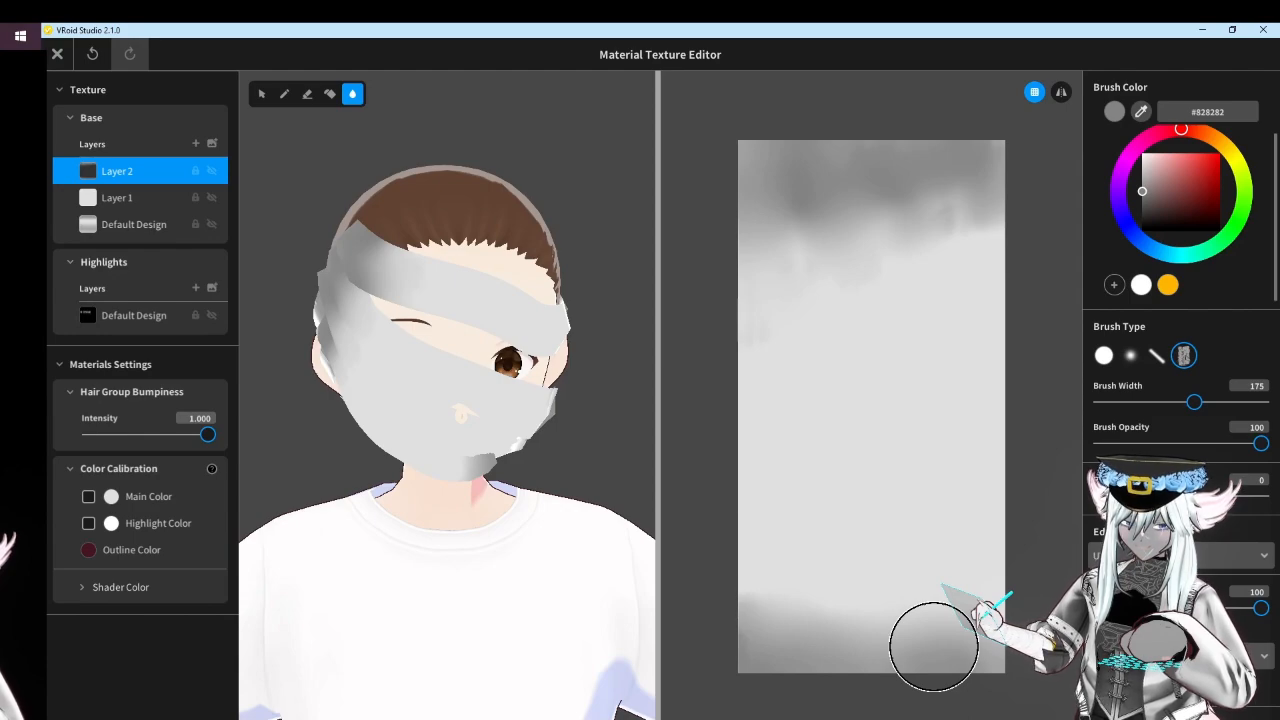
Paint grey #828282 shading along all four edges of the bandage texture on Layer 2 with a brush width of 175
left_click(284, 93)
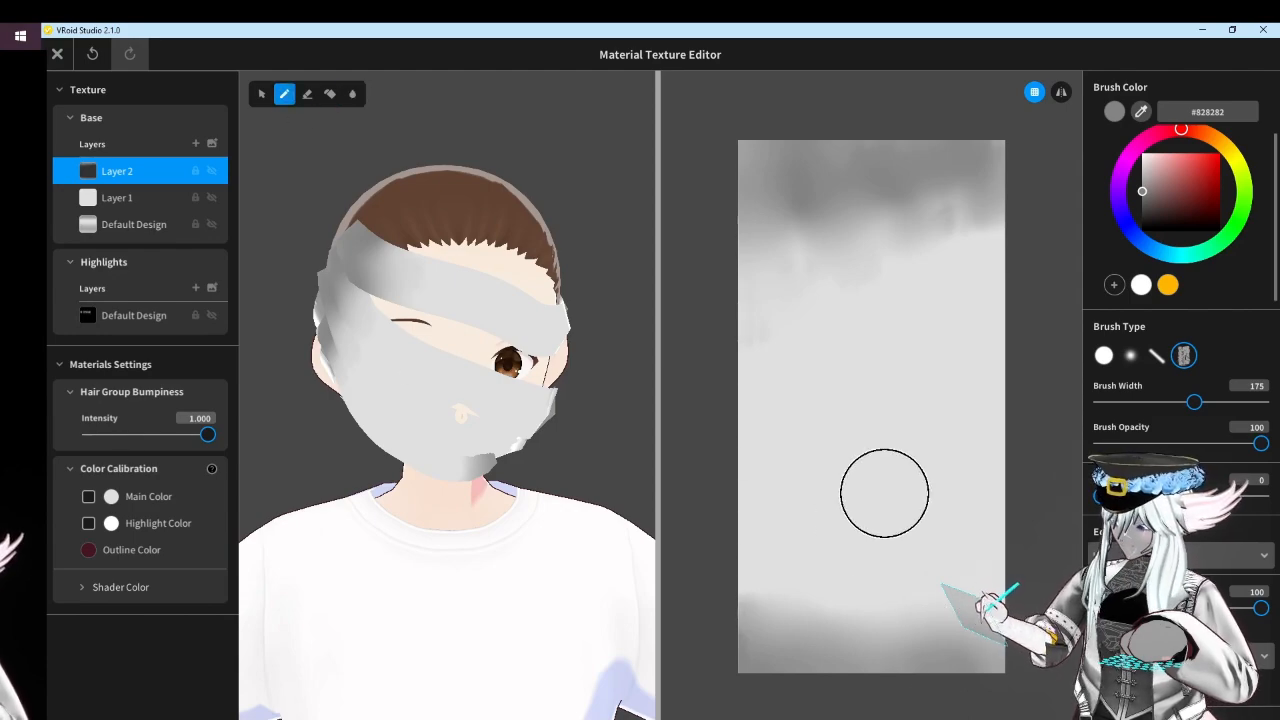
left_click_drag(1003, 160, 1018, 705)
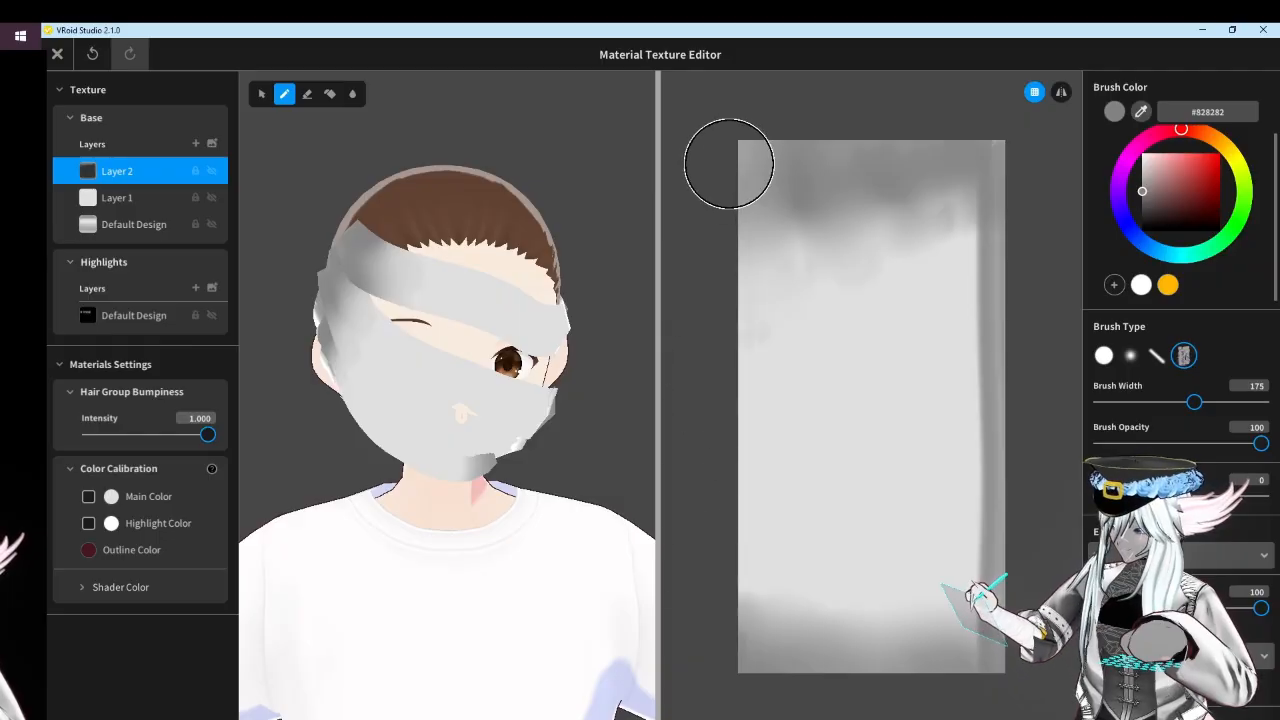
left_click_drag(728, 156, 720, 660)
mouse_move(757, 121)
left_mouse_down()
mouse_move(991, 132)
mouse_move(1060, 165)
left_mouse_up()
left_click_drag(724, 681, 1020, 685)
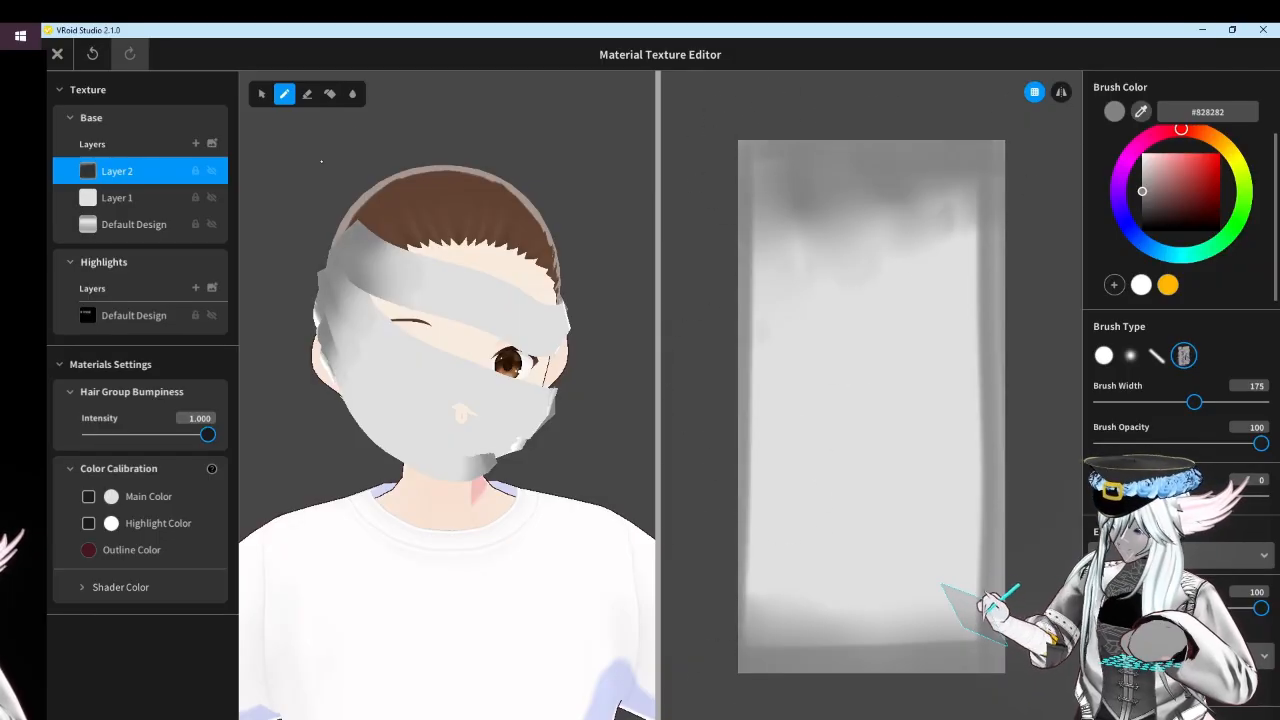
Blur the grey shading on the texture's right edge into the light centre, set the blur brush width to 76, and leave the texture editor
left_click(352, 93)
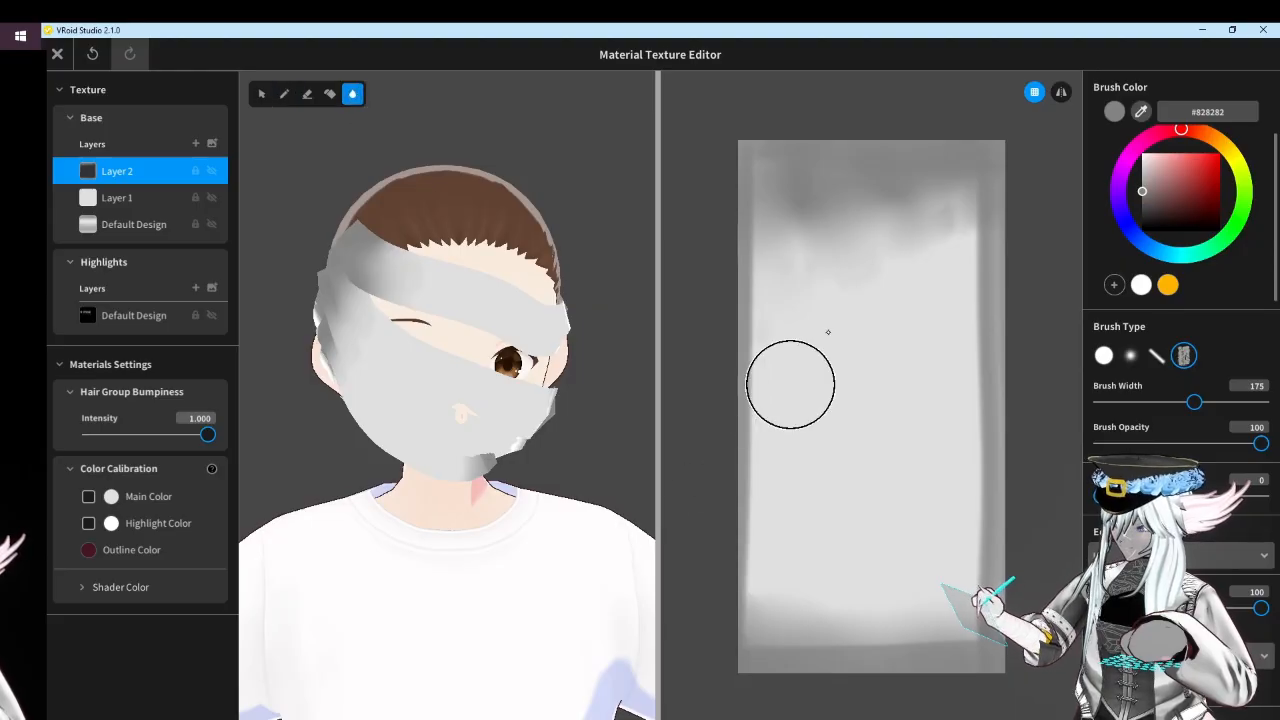
left_click_drag(958, 224, 961, 298)
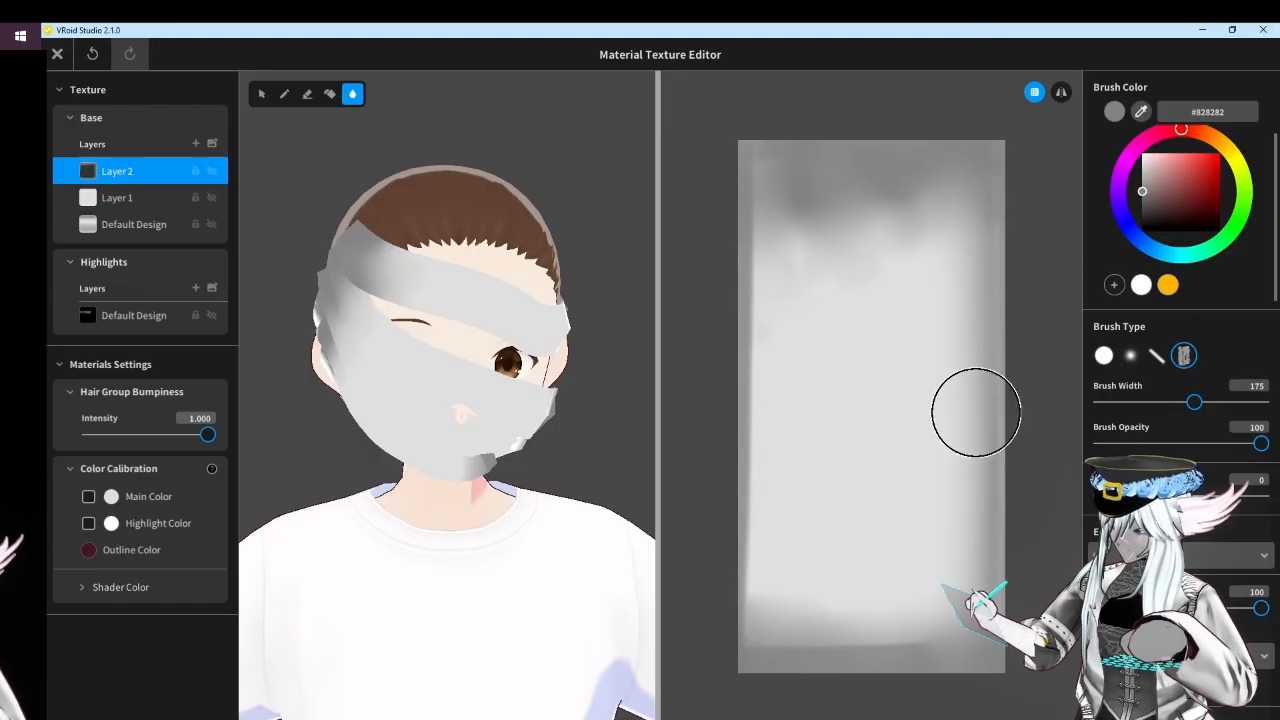
left_click(1141, 402)
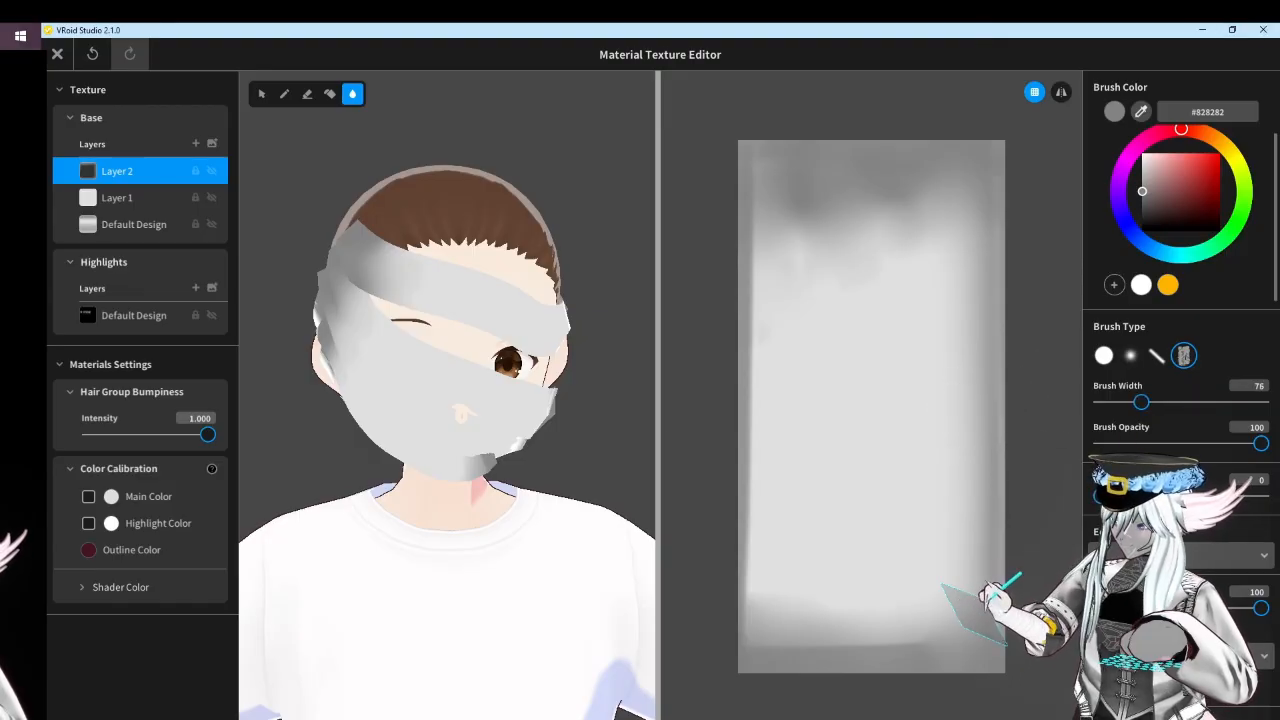
left_click(57, 54)
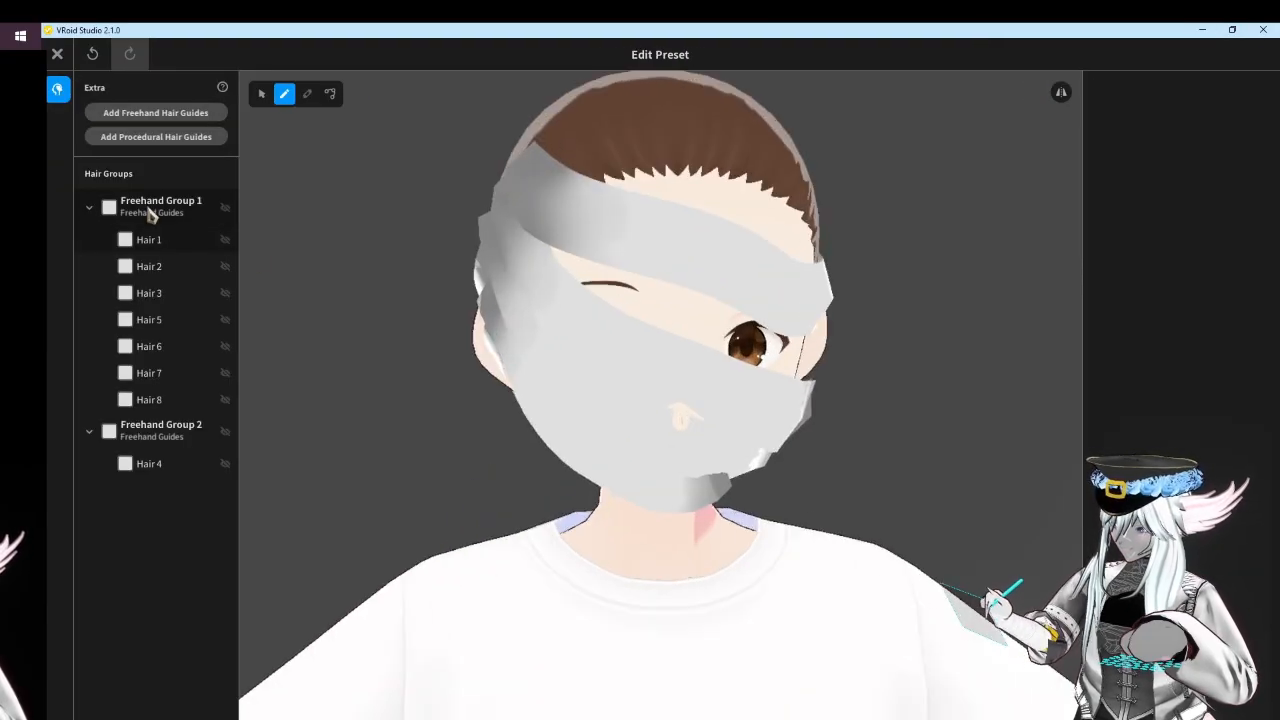
For the bandage strip crossing the nose (Hair 1), set the texture width to 1.86 and the highlights position to 0.07
left_click(150, 206)
scroll(690, 530, "up", 3)
right_click_drag(690, 530, 622, 522)
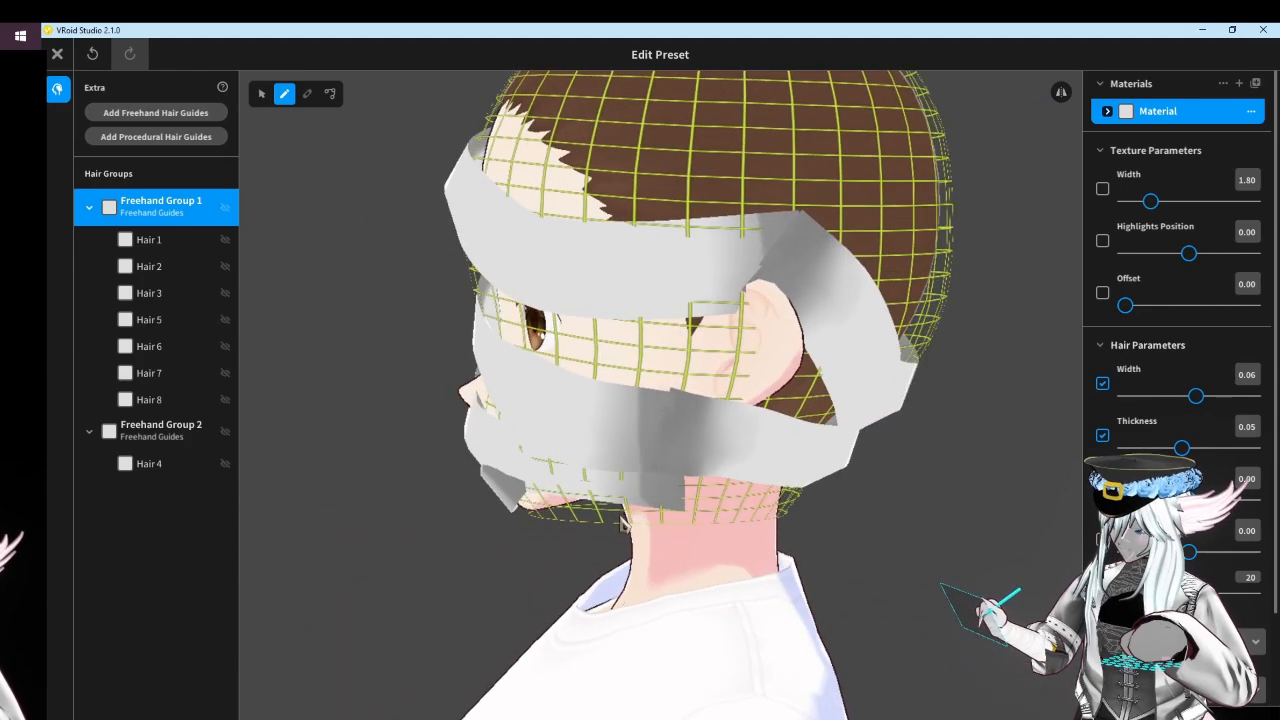
scroll(615, 455, "up", 1)
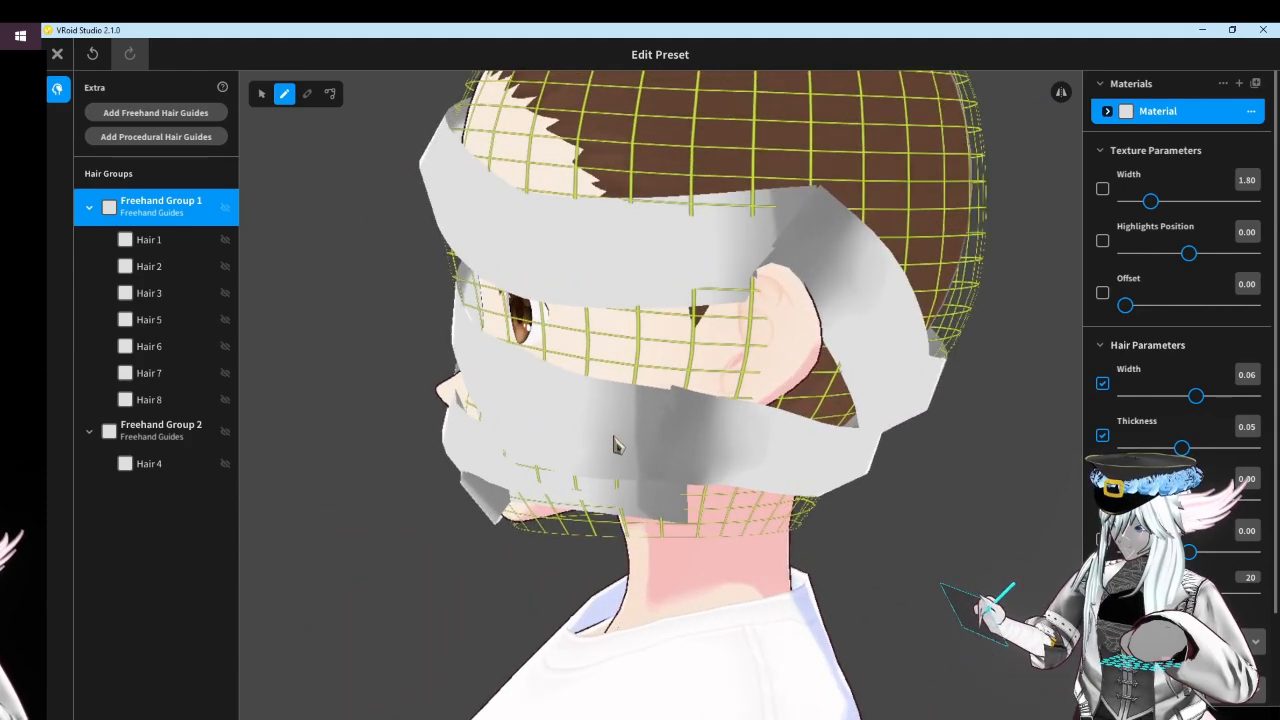
left_click(330, 93)
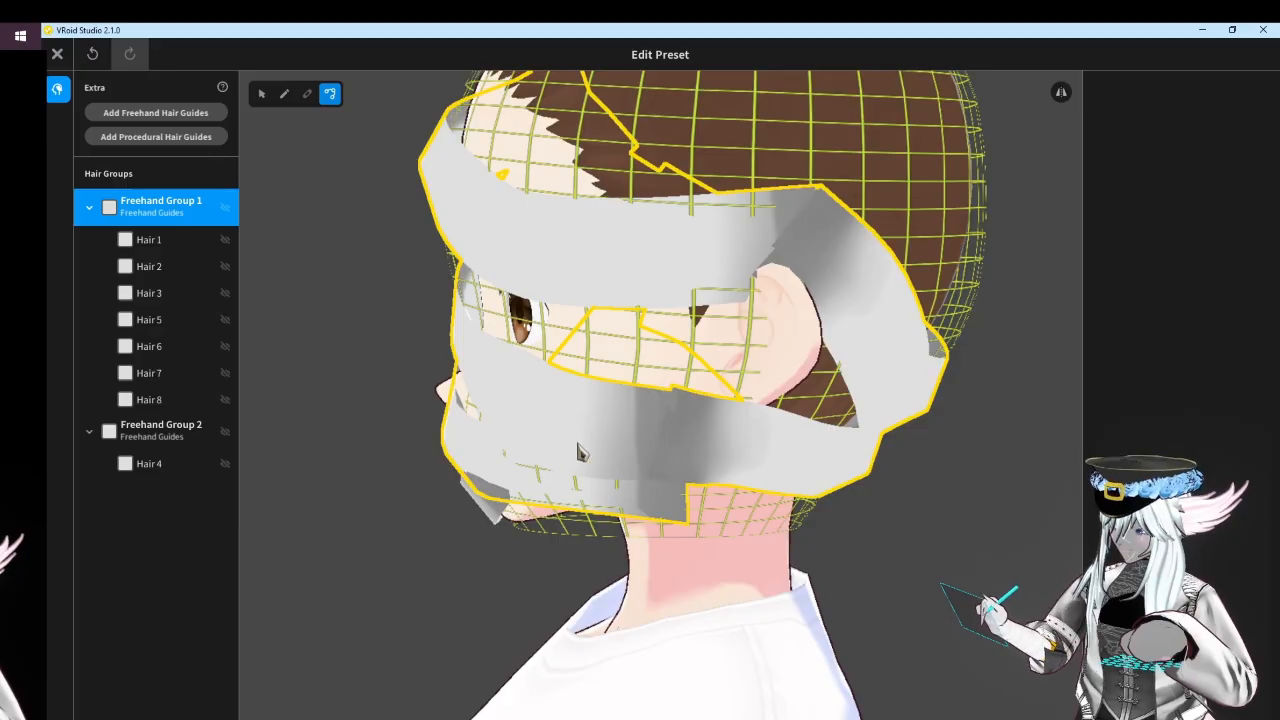
left_click(581, 448)
left_click(261, 93)
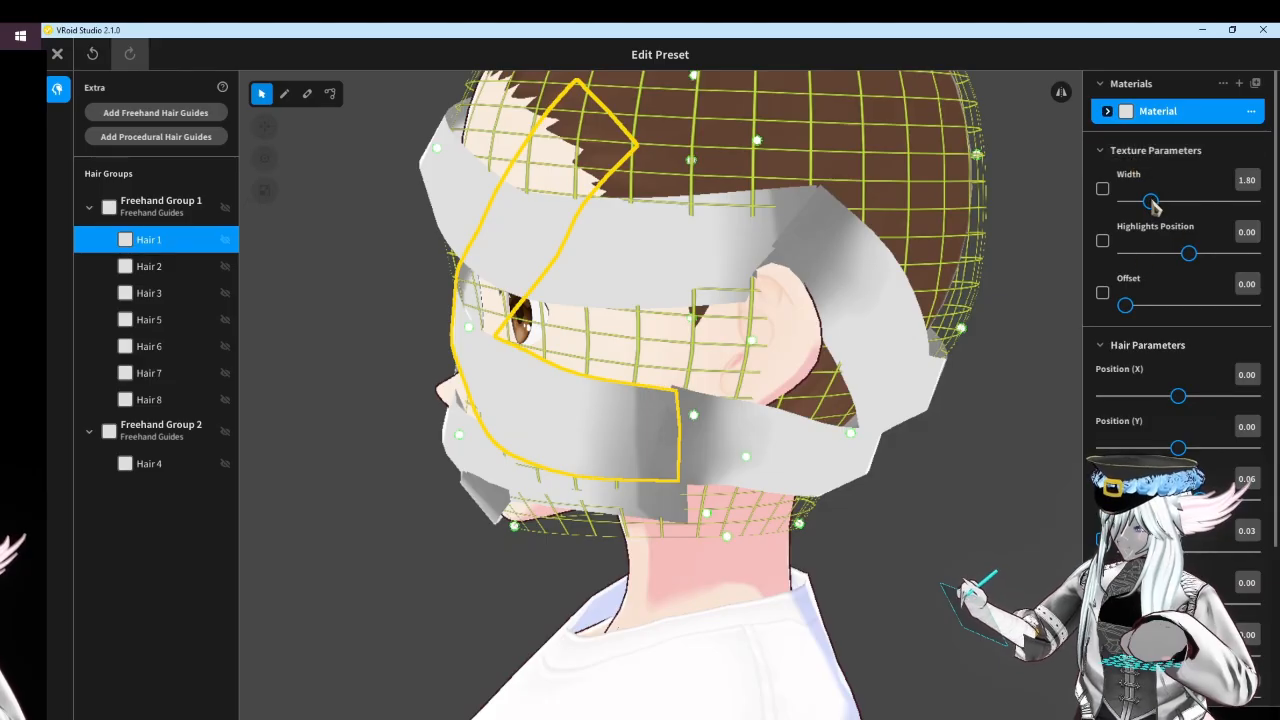
left_click_drag(1152, 201, 1156, 203)
mouse_move(1185, 255)
left_mouse_down()
mouse_move(1209, 256)
mouse_move(1190, 262)
left_mouse_up()
Set the texture offset of the strip crossing the nose to 0.39 to shift its grey shading
left_click(890, 266)
left_click(710, 242)
mouse_move(710, 243)
right_mouse_down()
mouse_move(741, 262)
mouse_move(730, 250)
right_mouse_up()
left_click(716, 332)
right_click_drag(719, 340, 742, 361)
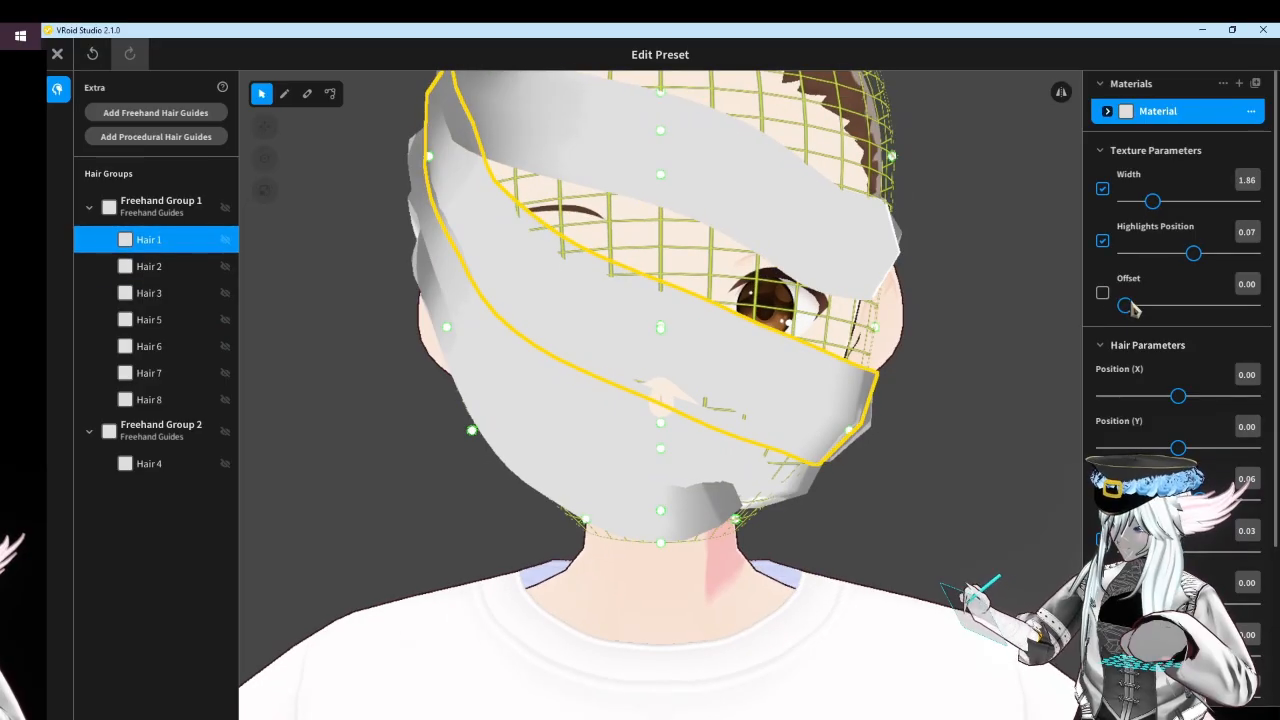
left_click_drag(1127, 305, 1184, 314)
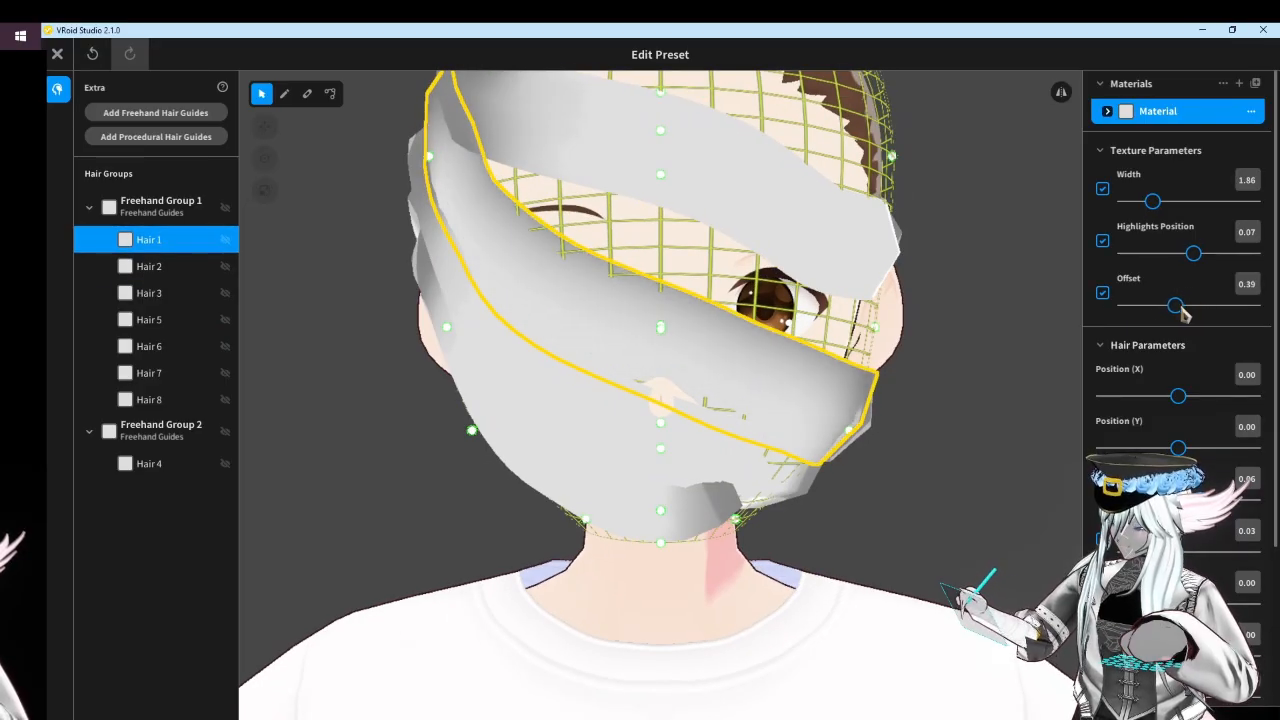
Shift the grey shading of the mouth strip (Hair 3) using its texture offset, and set the chin strip's (Hair 4) texture offset to 0.47
left_click(613, 430)
right_click_drag(671, 436, 712, 441)
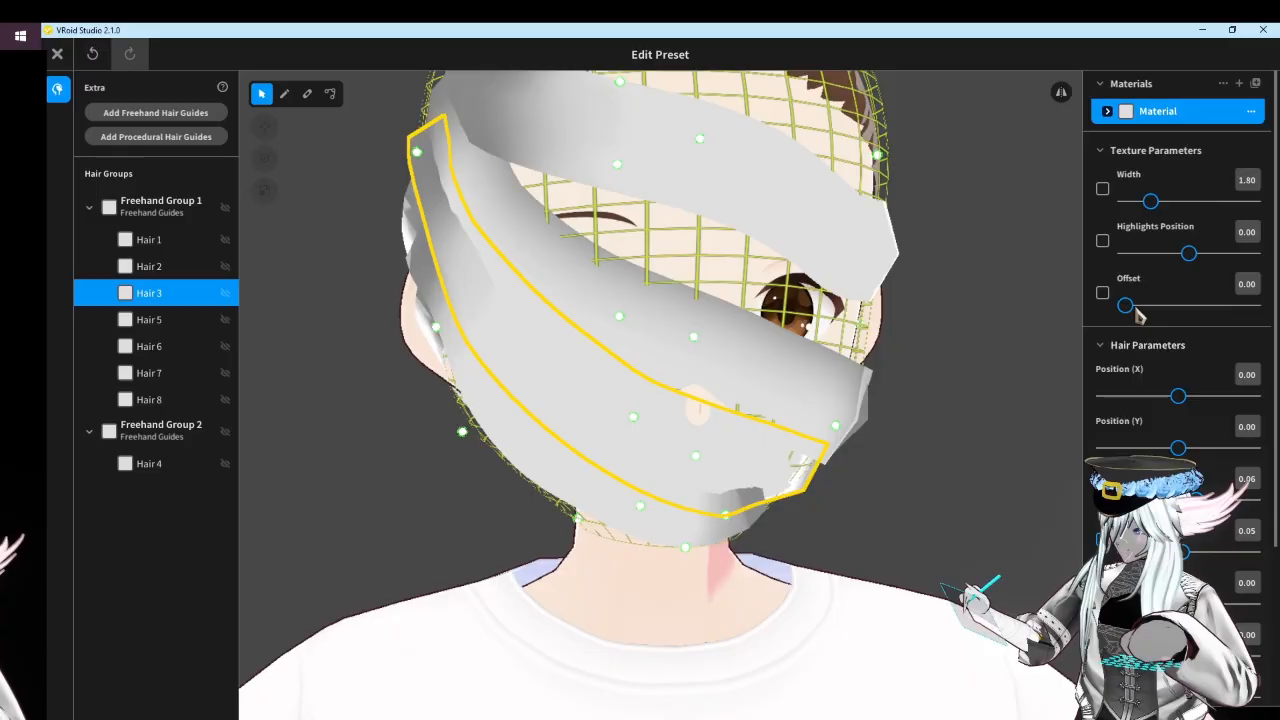
left_click_drag(1136, 309, 1215, 333)
left_click(549, 477)
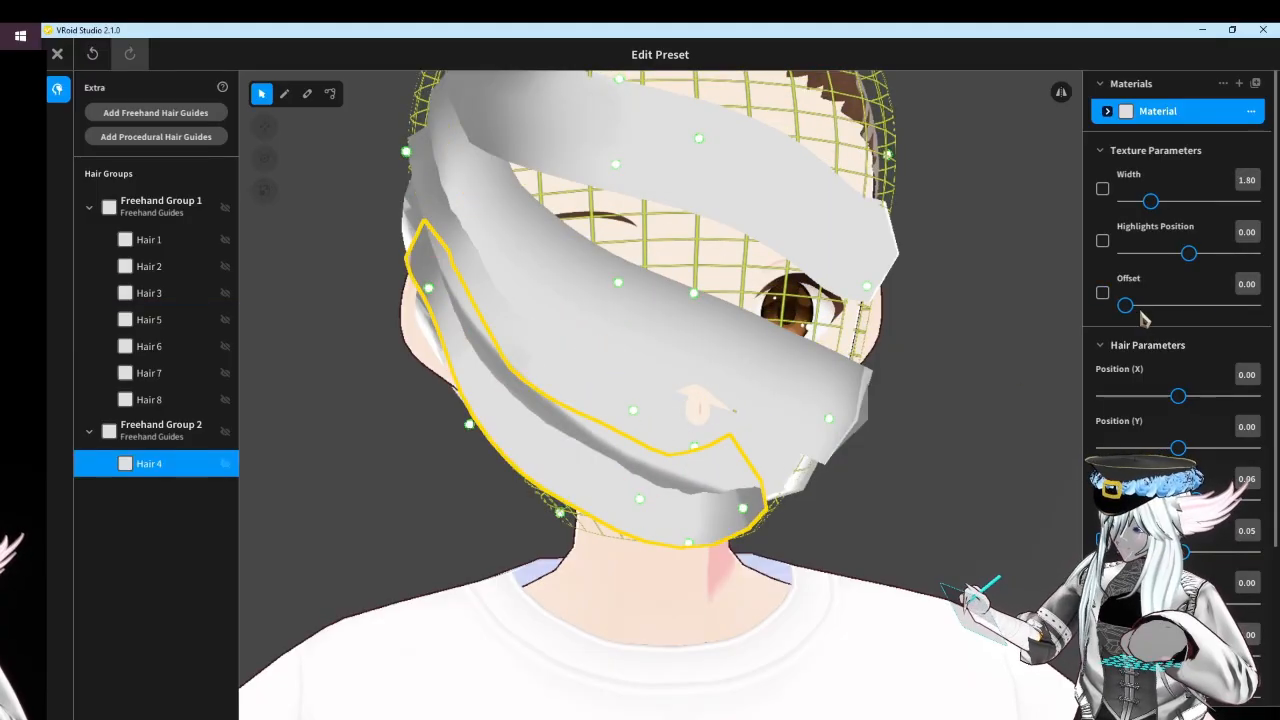
left_click_drag(1142, 311, 1192, 322)
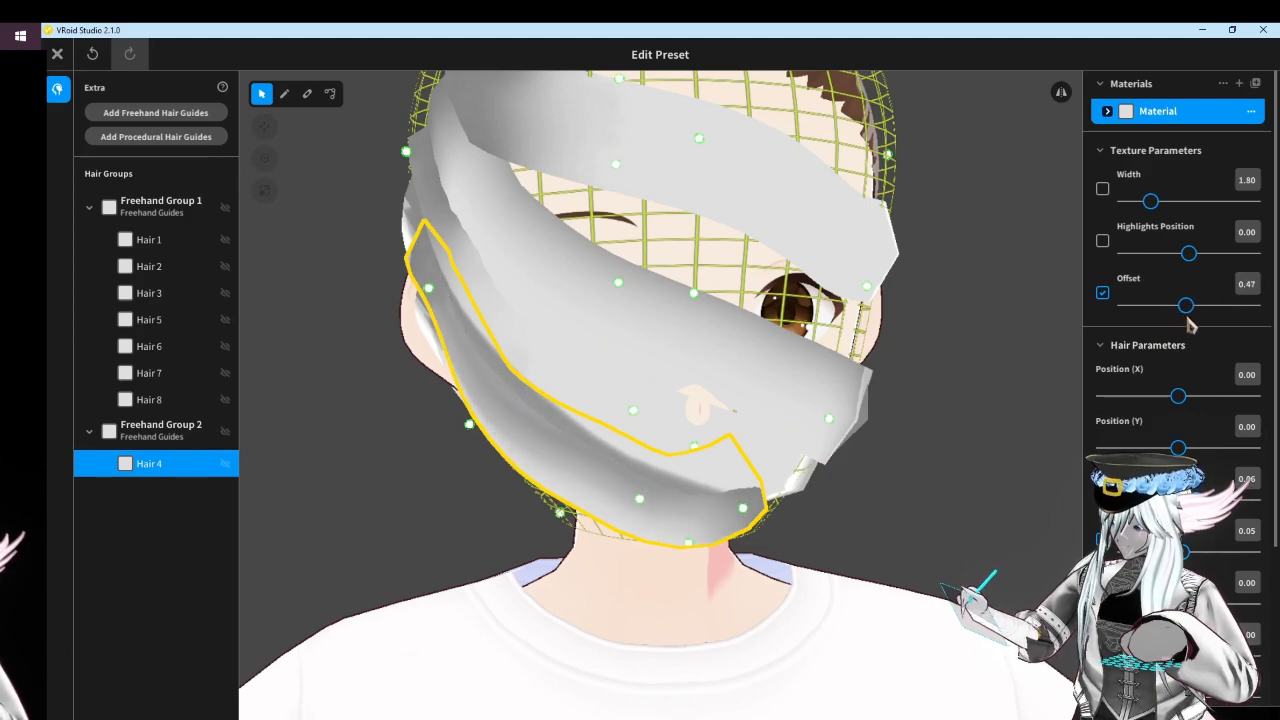
Pull the front-end control points of the chin strip (Hair 4) further across the jaw
right_click_drag(795, 395, 749, 416)
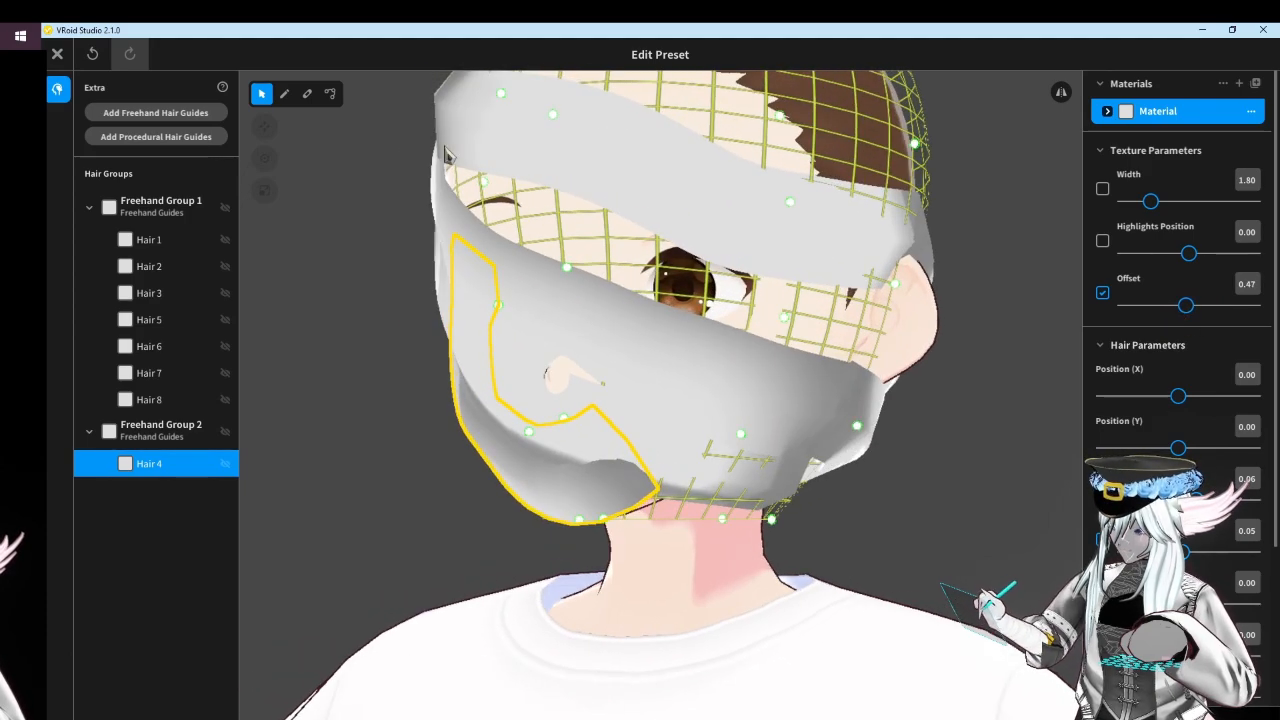
left_click(330, 93)
left_click_drag(627, 448, 675, 496)
left_click_drag(595, 468, 677, 519)
right_click_drag(677, 520, 645, 502)
left_click(261, 93)
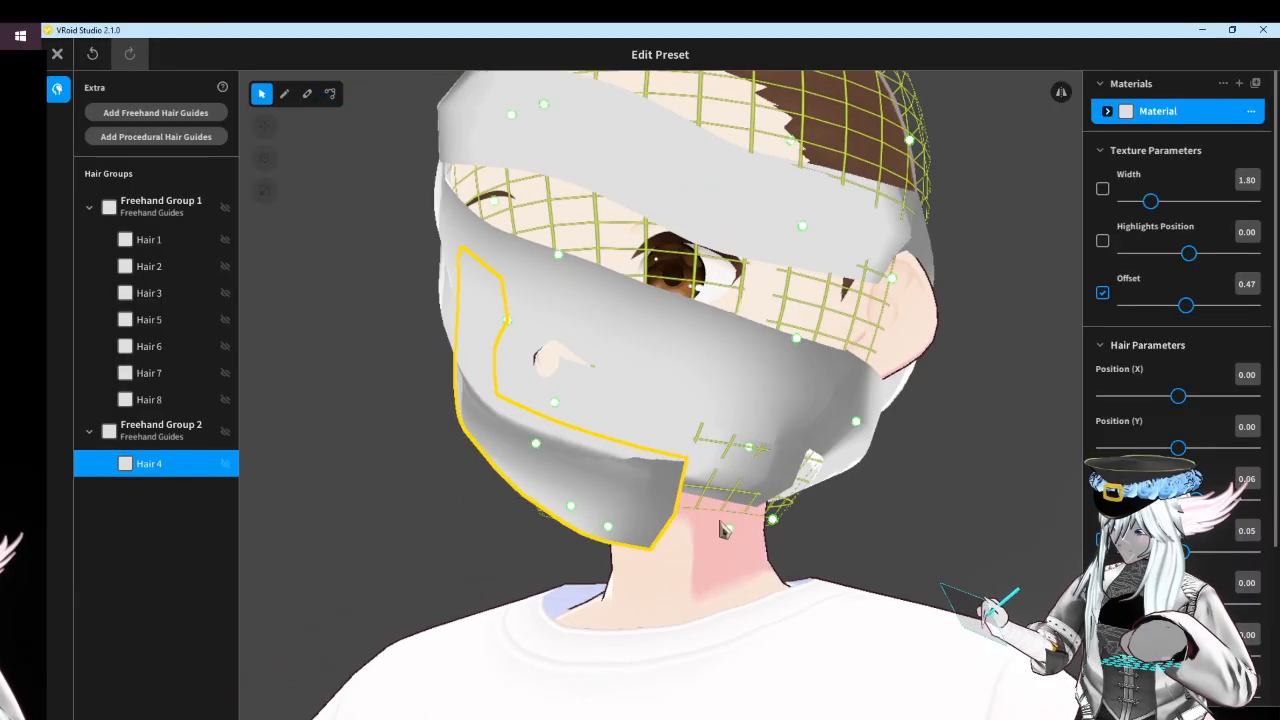
Narrow the front end of the chin strip (Hair 4) by adjusting its hair curve
scroll(1250, 408, "down", 3)
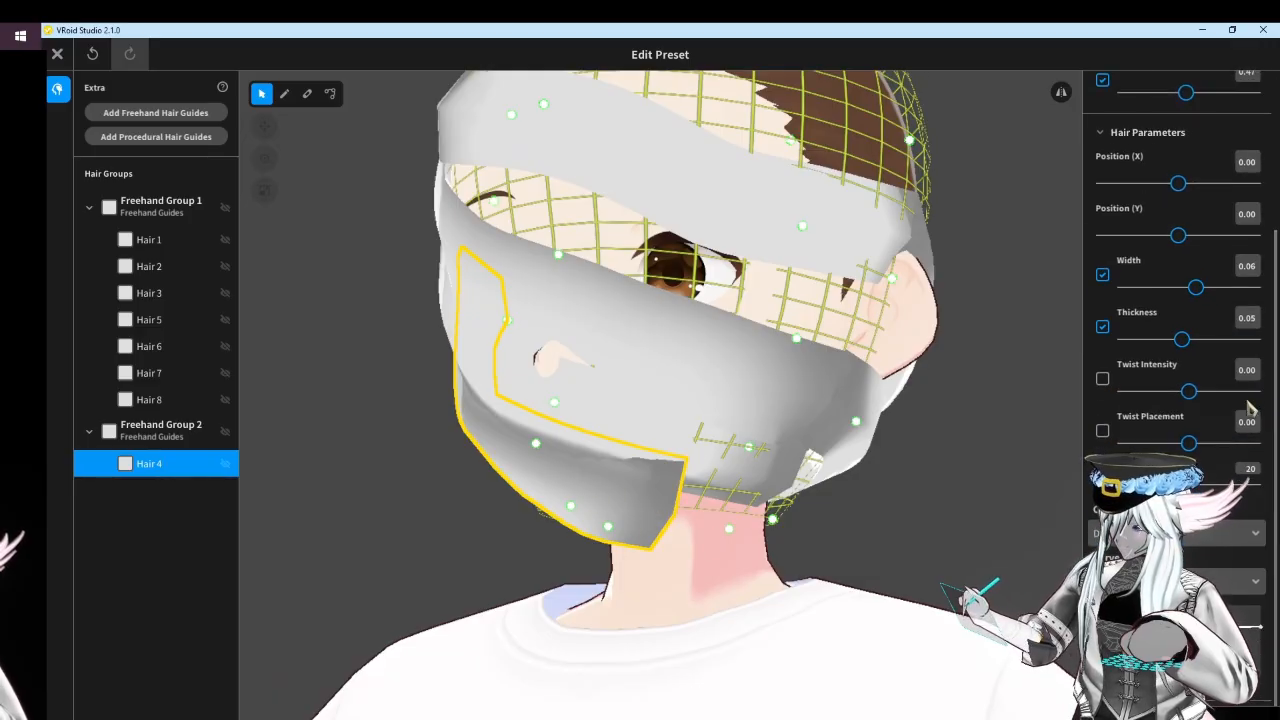
left_click(183, 432)
scroll(1200, 375, "down", 5)
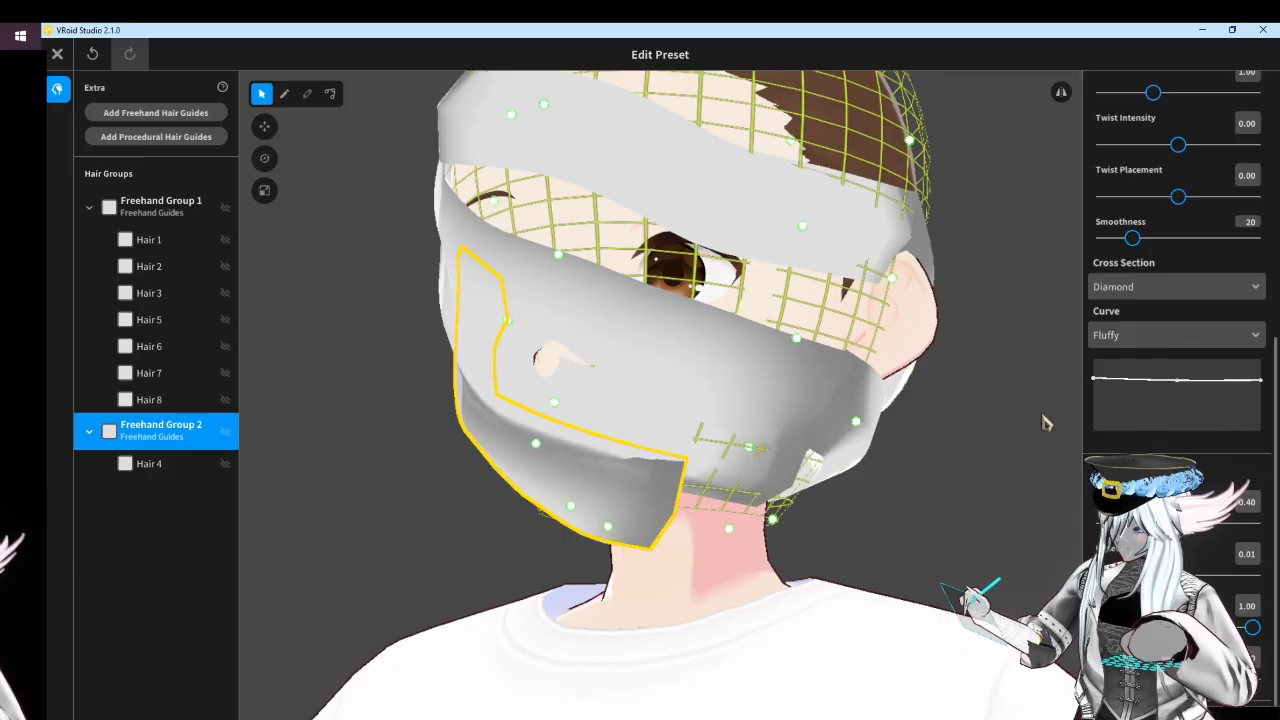
left_click(222, 465)
scroll(1213, 555, "down", 2)
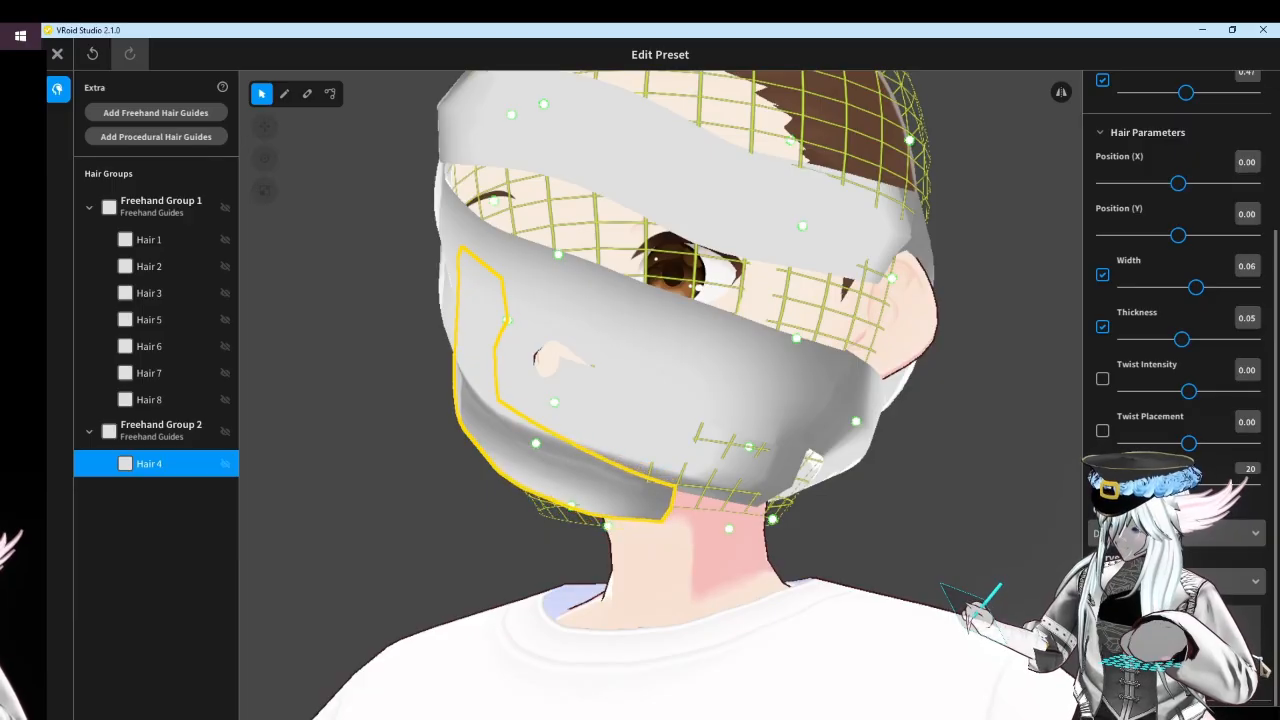
Raise the front-end control point of the chin strip (Hair 4) so its tip tucks up against the jaw
right_click_drag(949, 469, 1062, 577)
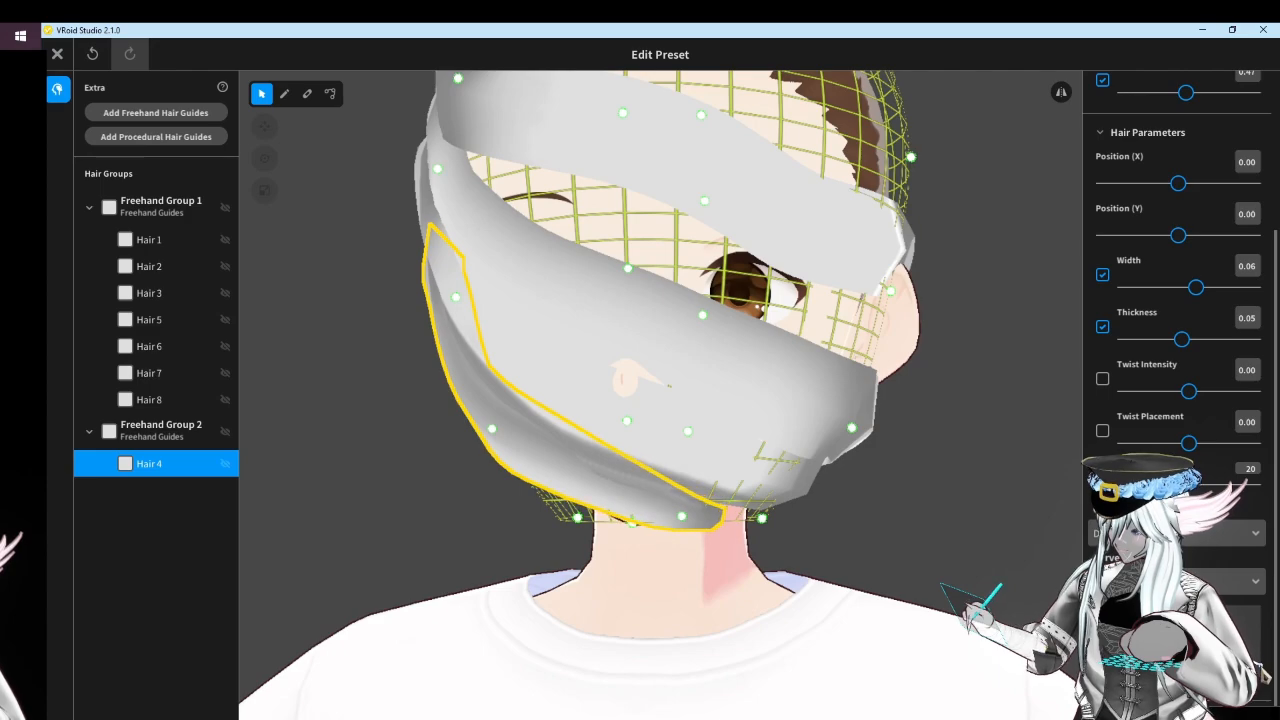
left_click(330, 93)
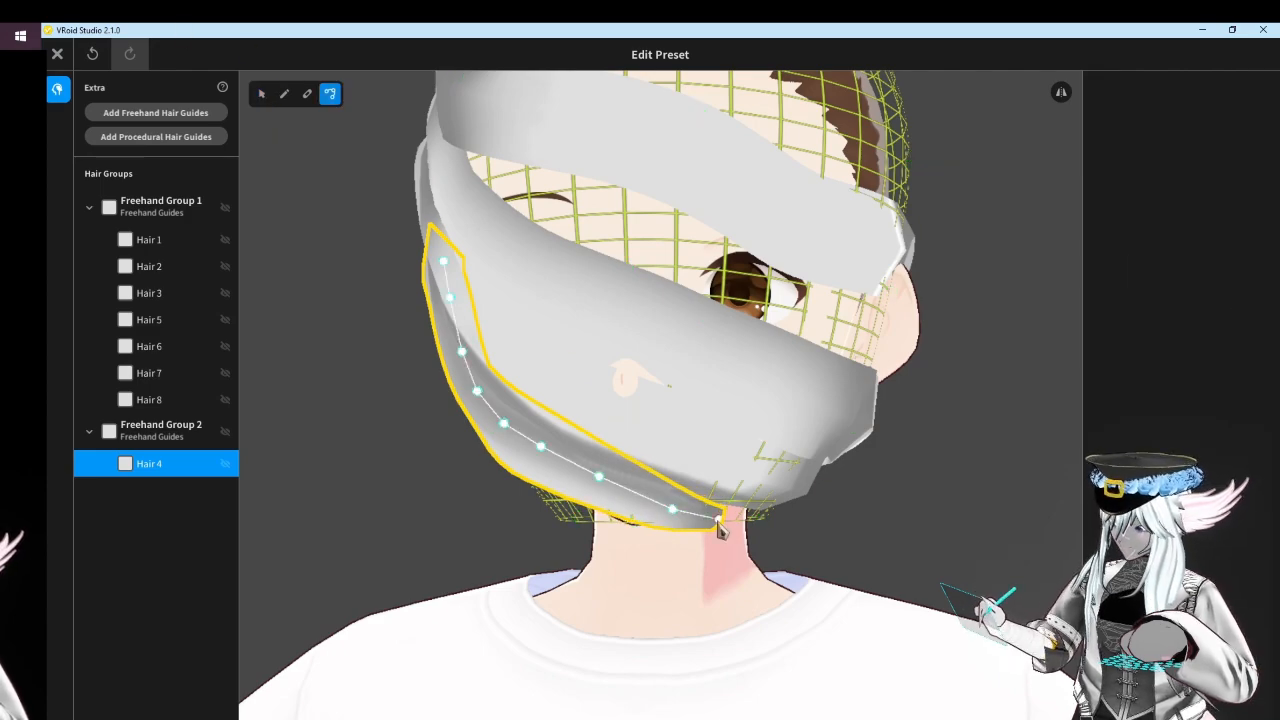
mouse_move(719, 520)
left_mouse_down()
mouse_move(674, 501)
mouse_move(726, 502)
left_mouse_up()
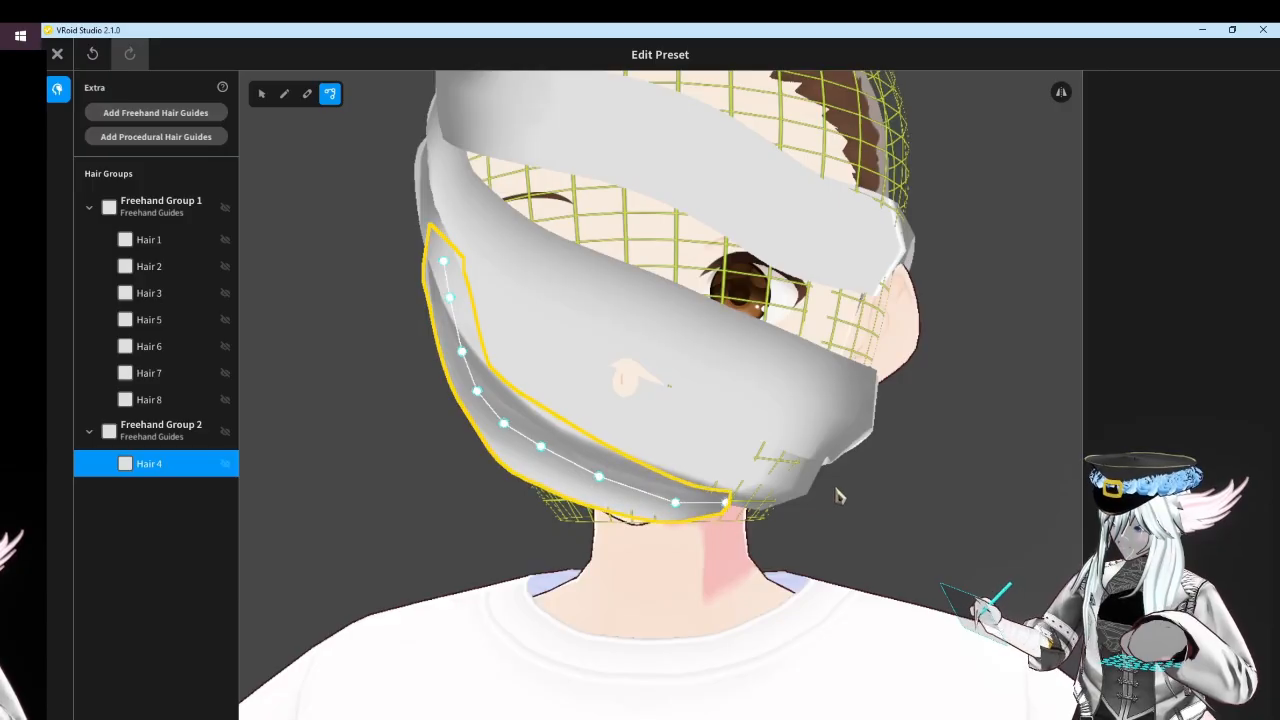
left_click(882, 476)
scroll(894, 472, "down", 5)
Reposition the control points of the chin strip (Hair 4) near the ear and along the cheek to fit the side of the face
right_click_drag(811, 427, 859, 430)
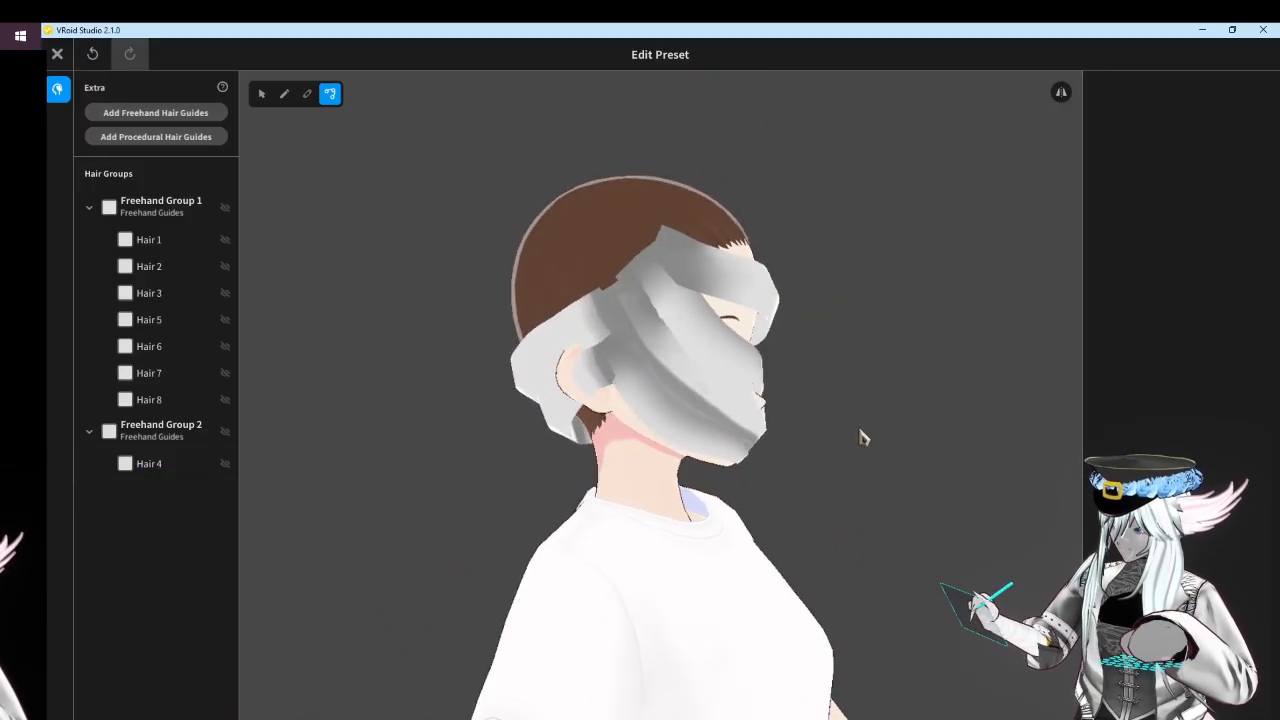
scroll(623, 360, "up", 5)
left_click(583, 348)
left_click_drag(526, 241, 586, 290)
left_click_drag(633, 368, 651, 346)
left_click_drag(688, 424, 695, 417)
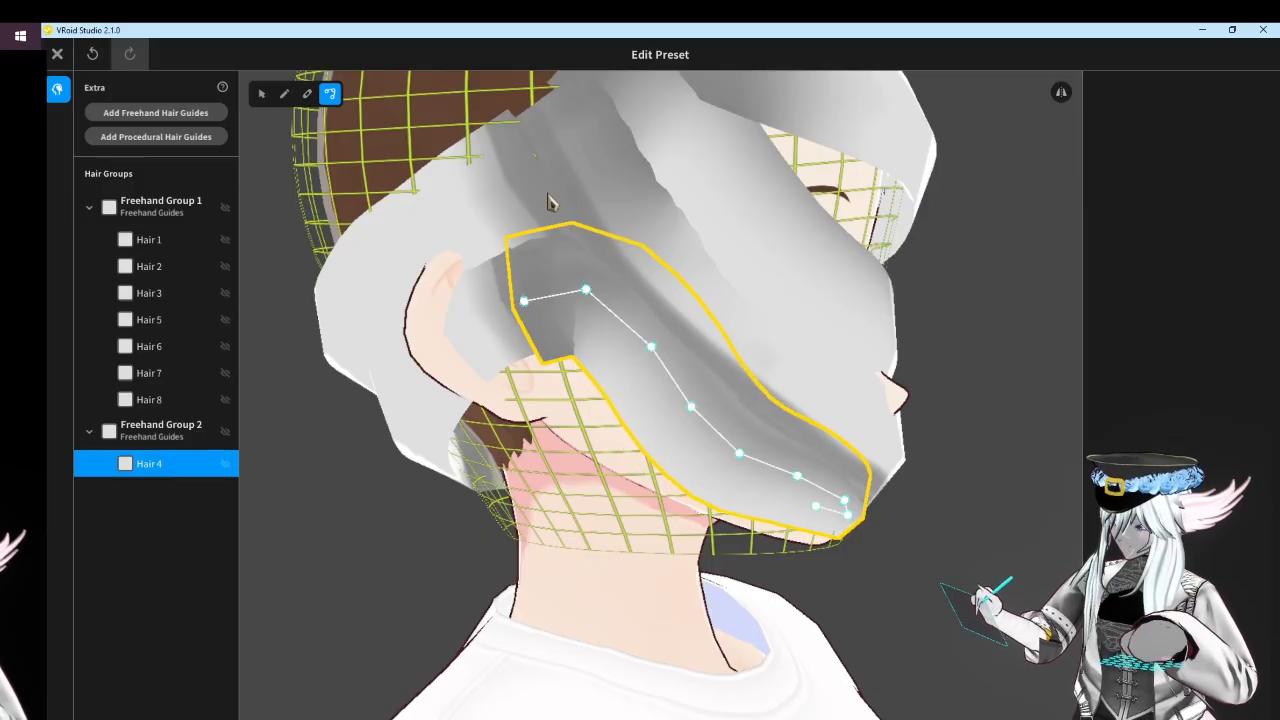
Move the upper end control point of the mouth strip (Hair 3) slightly higher at the side of the head
left_click(563, 140)
left_click_drag(562, 95, 556, 86)
scroll(586, 147, "down", 4)
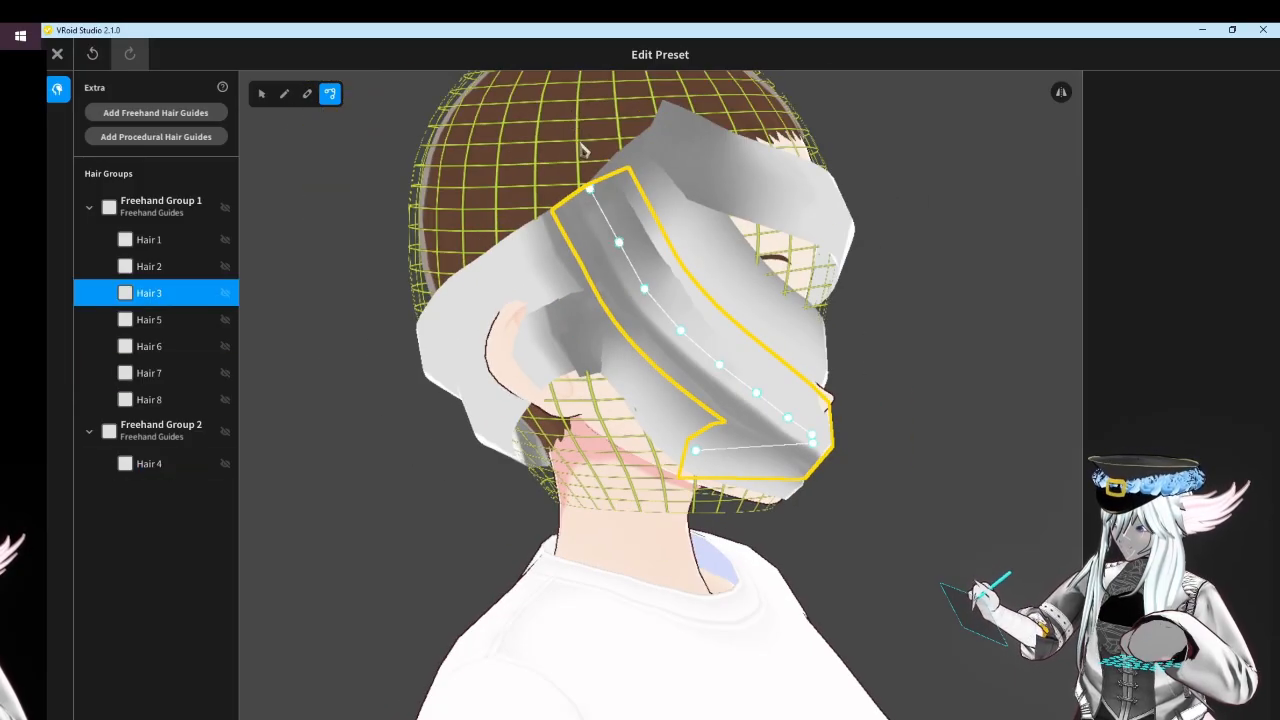
left_click(1000, 320)
Shift the highlights position of the two back-of-head strips (Hair 7 and Hair 8) to clear the grey shading from their ends
right_click_drag(1000, 320, 1043, 443)
left_click(718, 422)
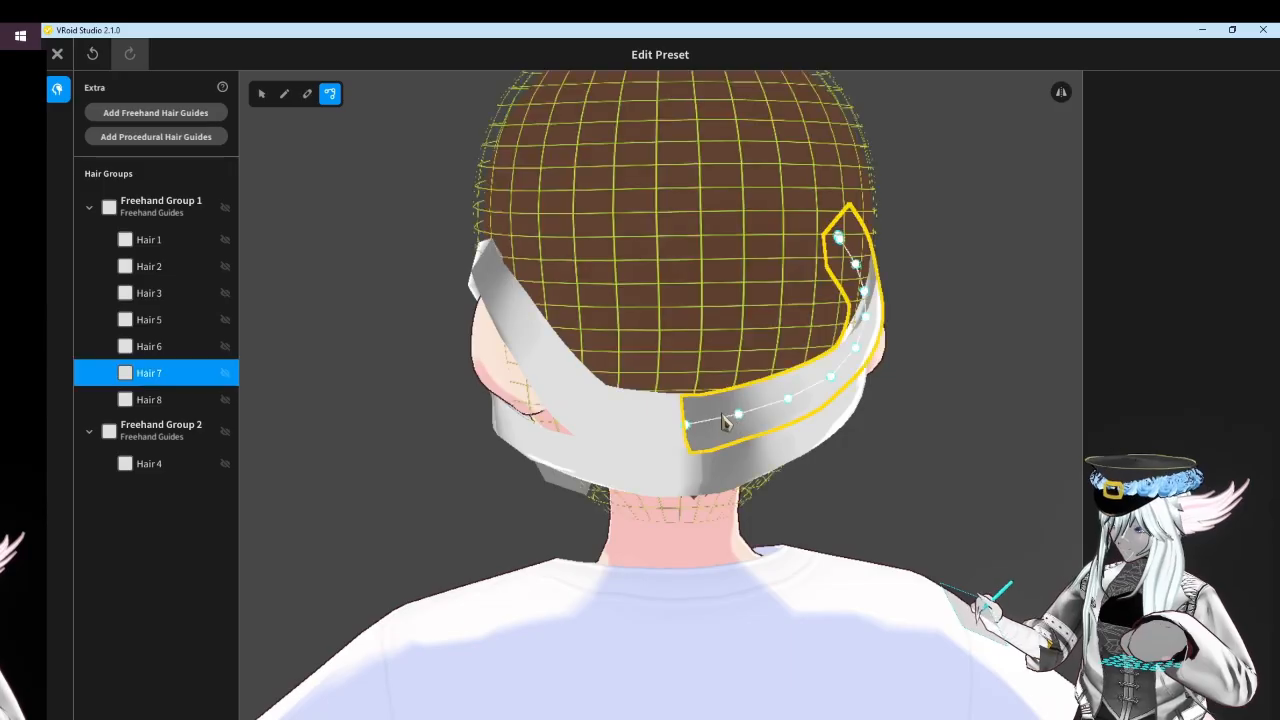
scroll(720, 430, "up", 2)
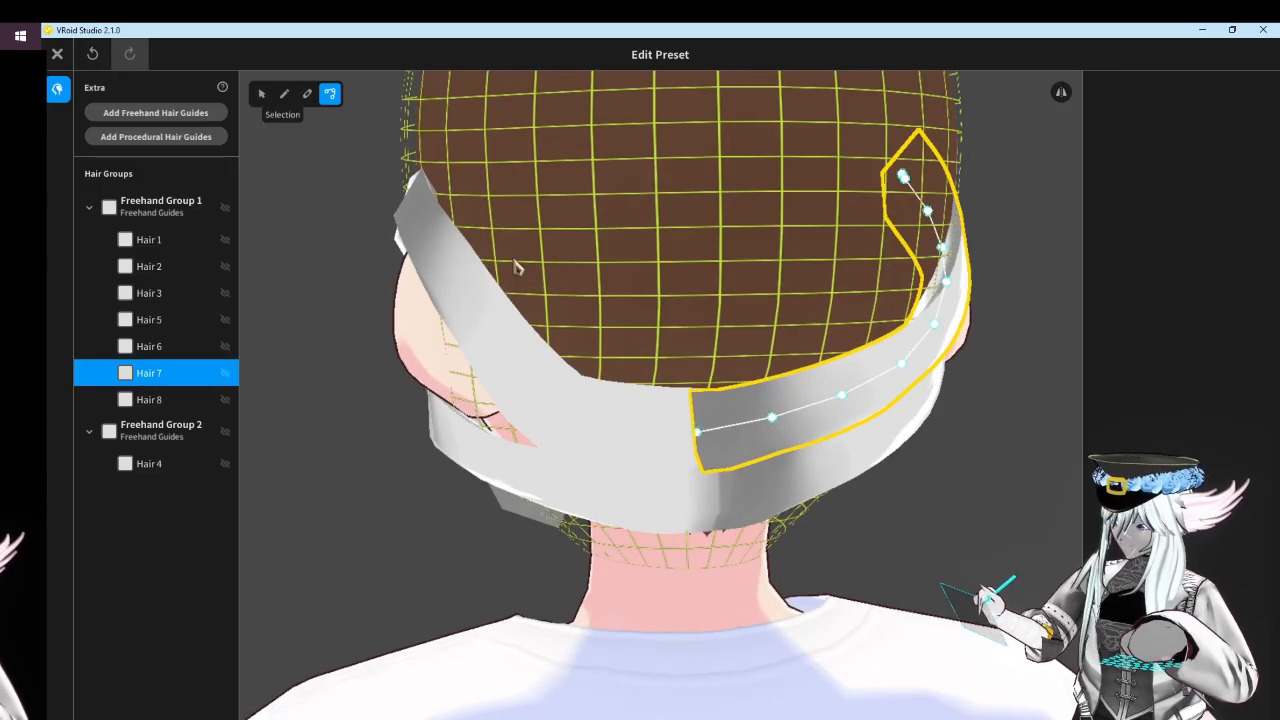
left_click(262, 94)
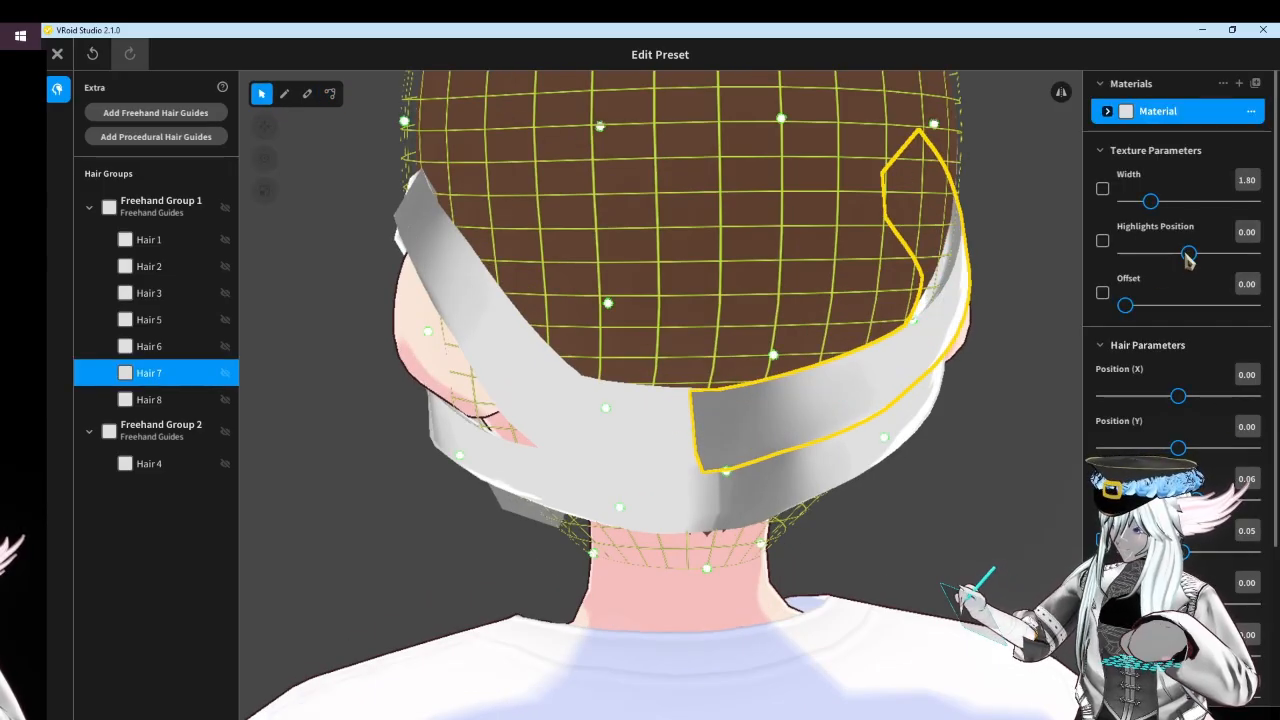
mouse_move(1188, 258)
left_mouse_down()
mouse_move(1122, 258)
mouse_move(1252, 253)
left_mouse_up()
mouse_move(965, 271)
right_mouse_down()
mouse_move(838, 275)
mouse_move(978, 272)
right_mouse_up()
left_click(789, 455)
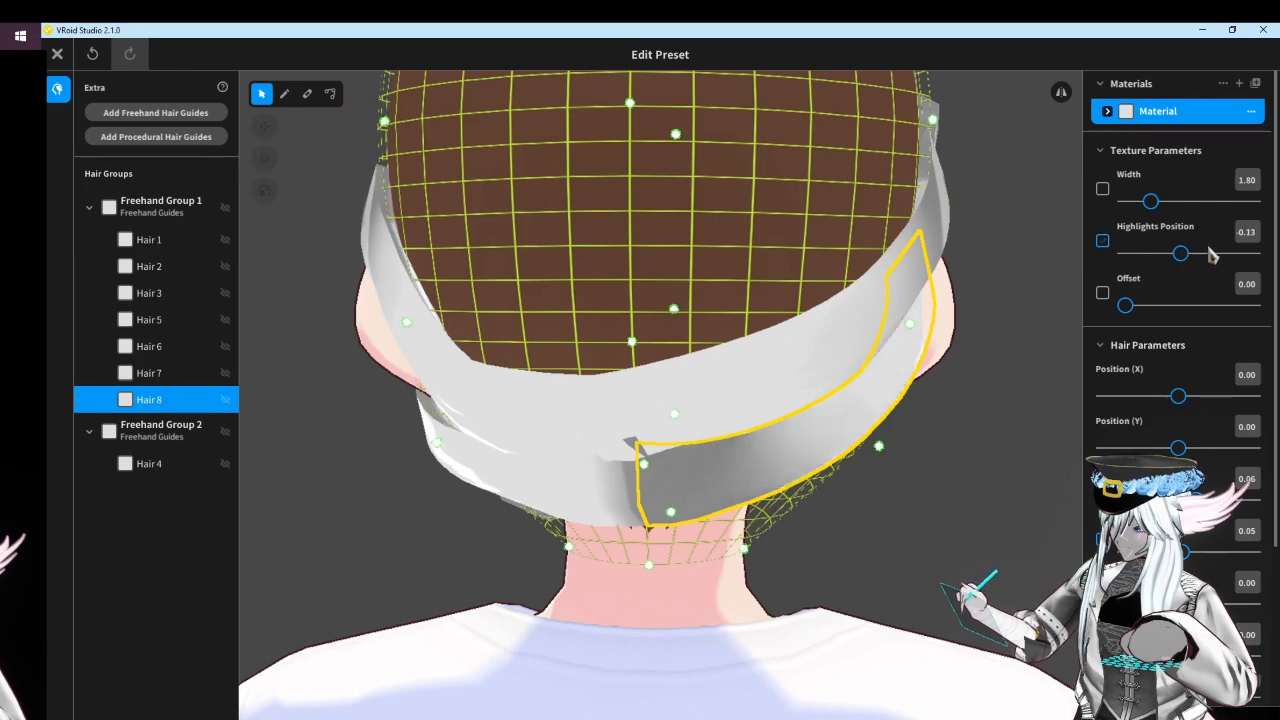
left_click(990, 407)
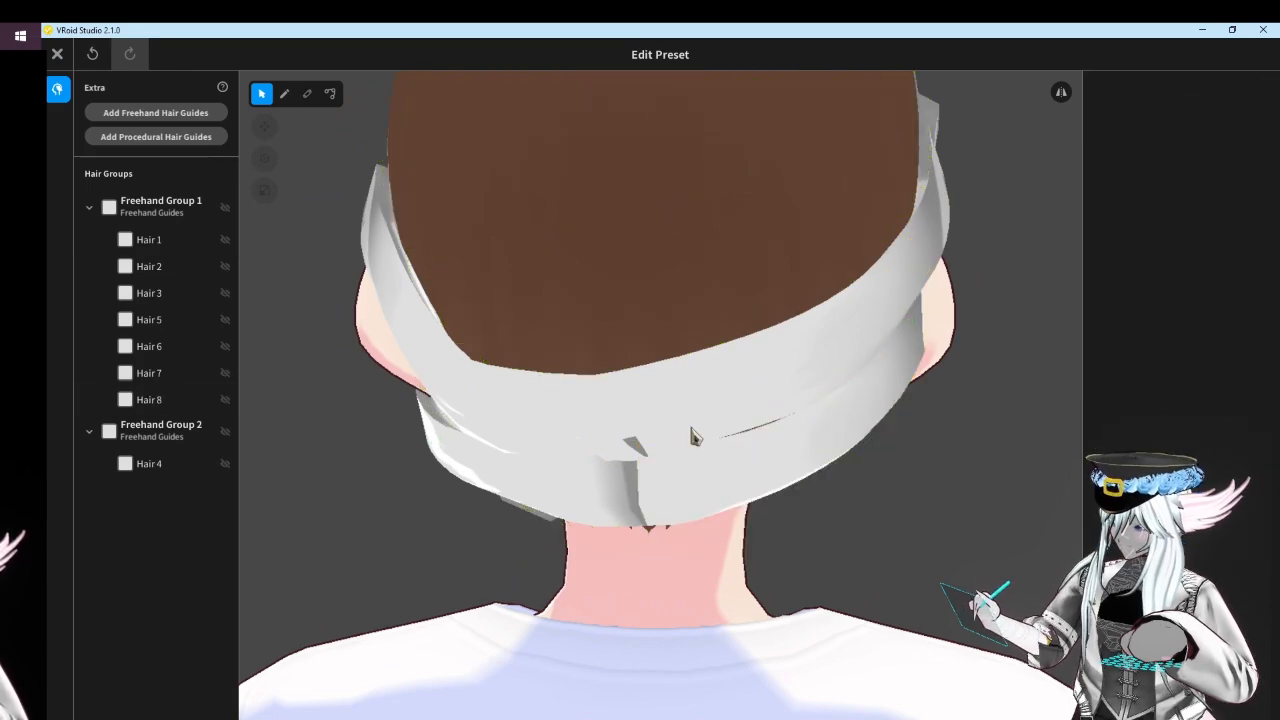
Raise the end control point of Hair 5 slightly at the back of the head to cover its overlap with the neighbouring strip
left_click(643, 455)
left_click(330, 93)
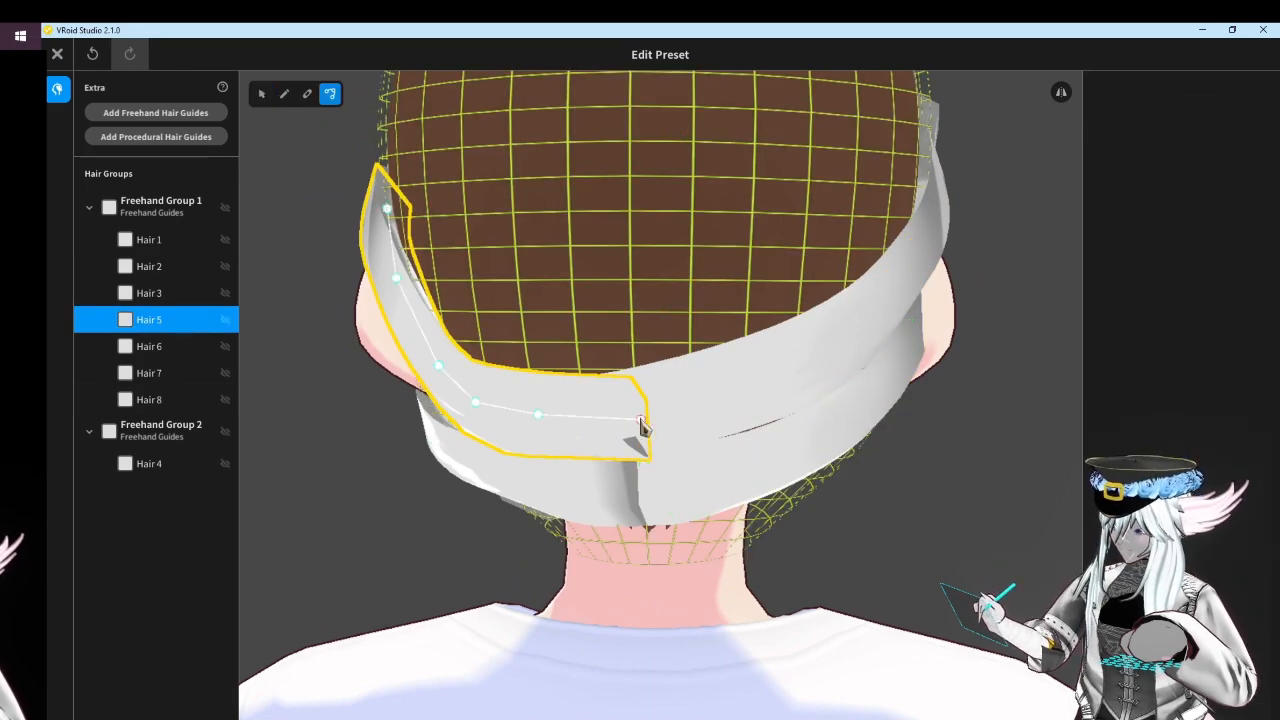
left_click_drag(641, 421, 643, 417)
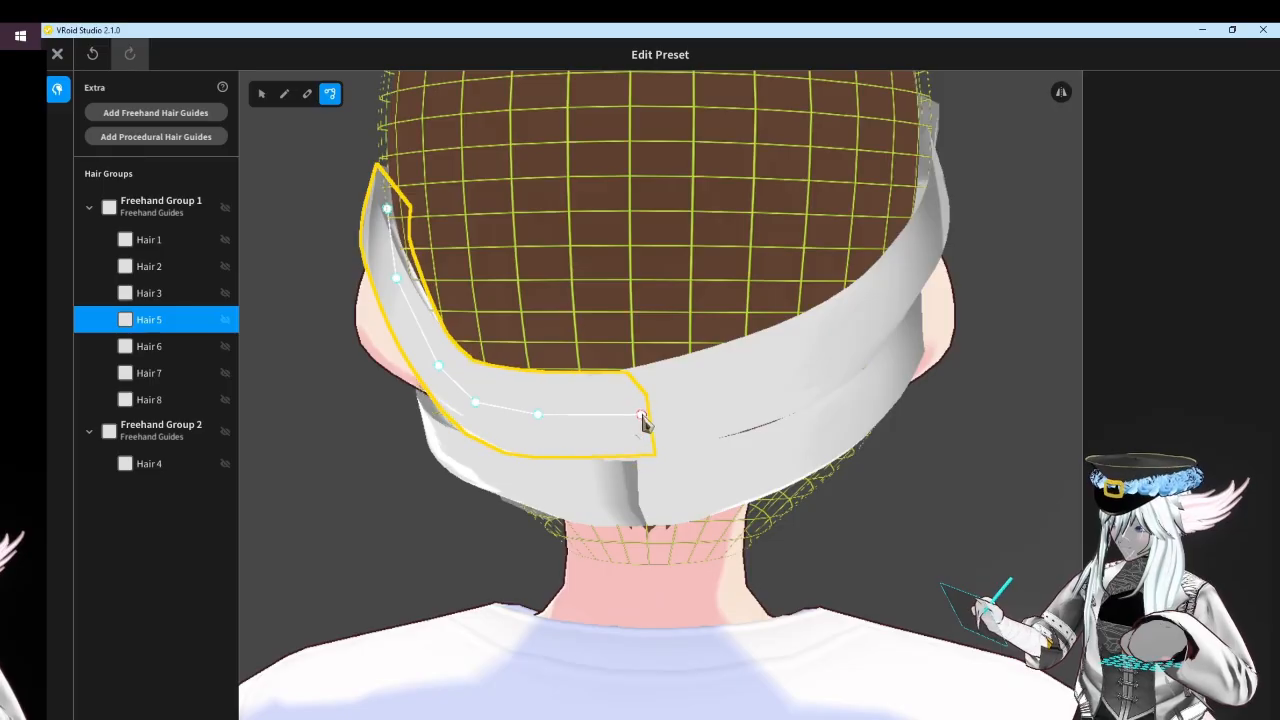
left_click(720, 414)
Check the finished bandages from the front, then save the Extra hair as a new item and close the hairstyle editor
scroll(826, 435, "down", 5)
right_click_drag(826, 435, 944, 440)
scroll(502, 294, "up", 4)
scroll(512, 313, "down", 4)
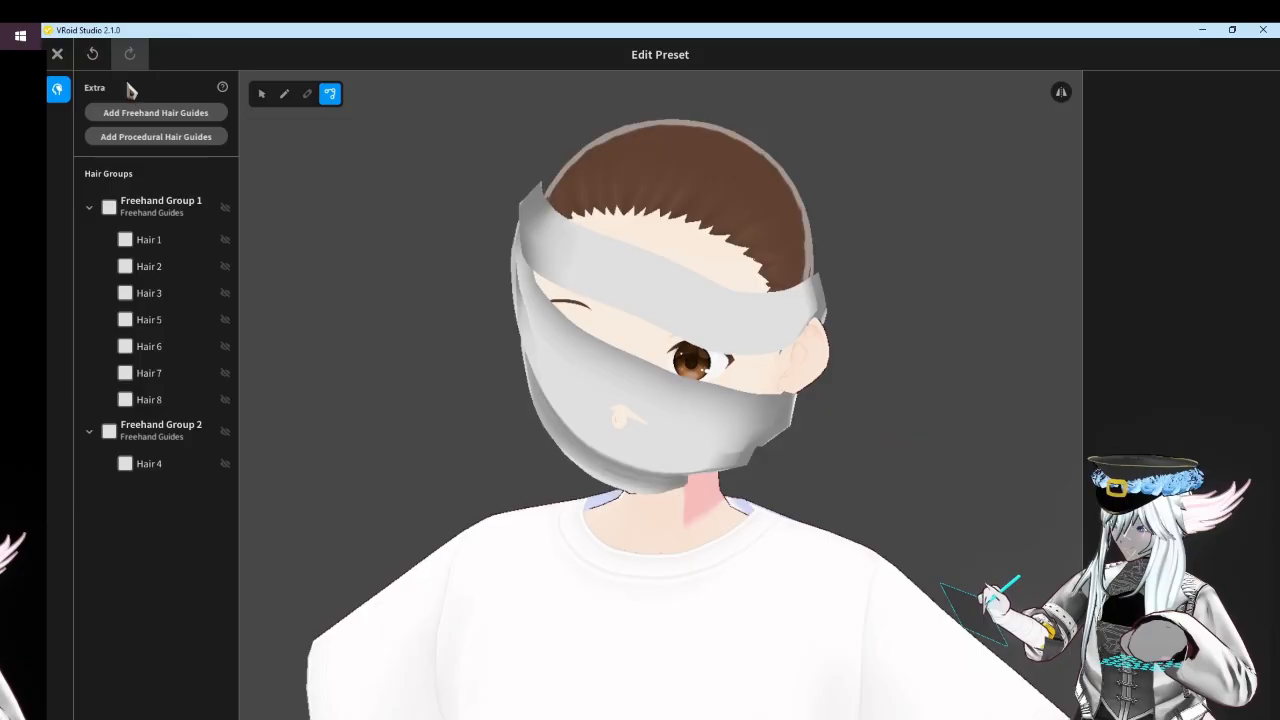
left_click(57, 54)
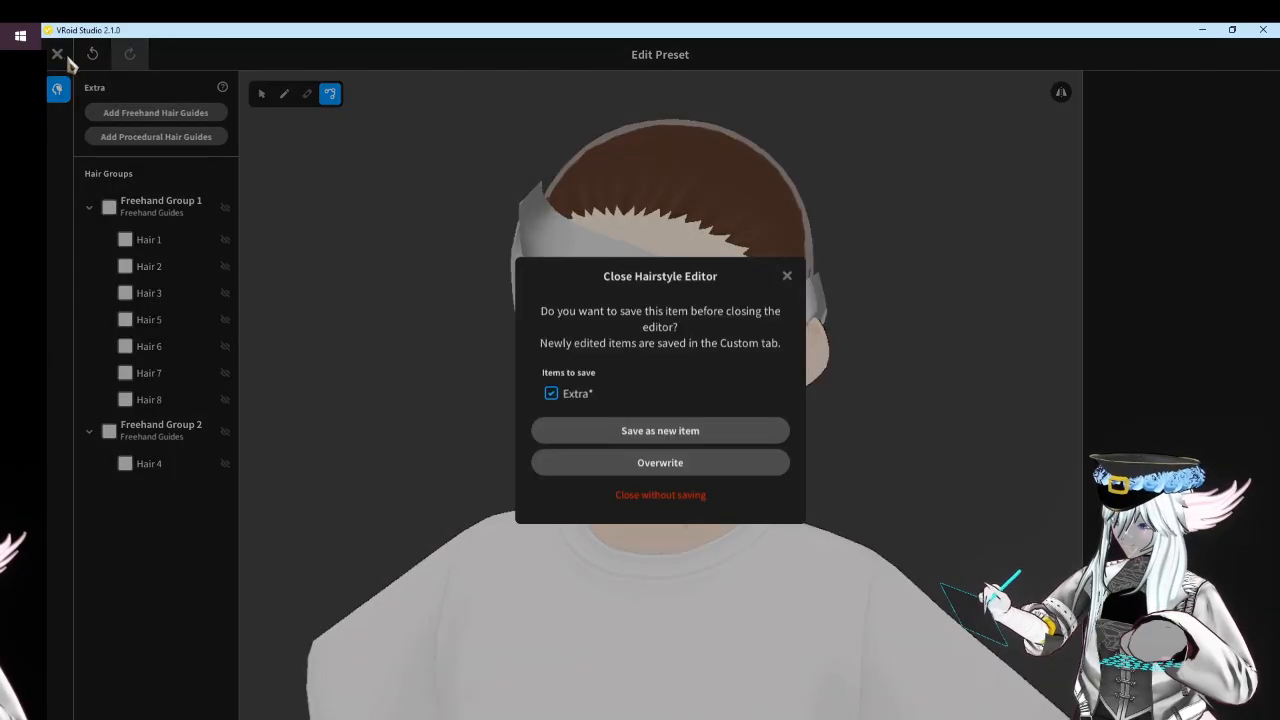
left_click(736, 443)
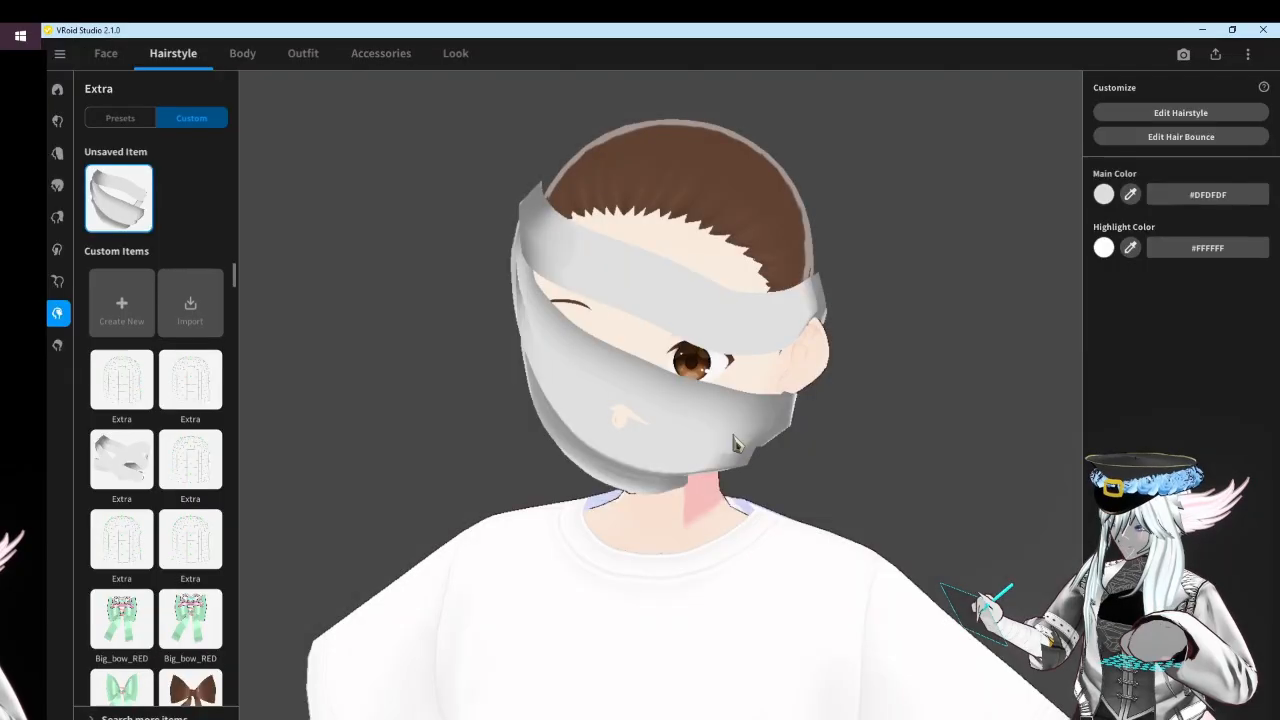
Create a new custom Face Paint item for the face and open its texture for editing
left_click(106, 53)
scroll(676, 432, "up", 5)
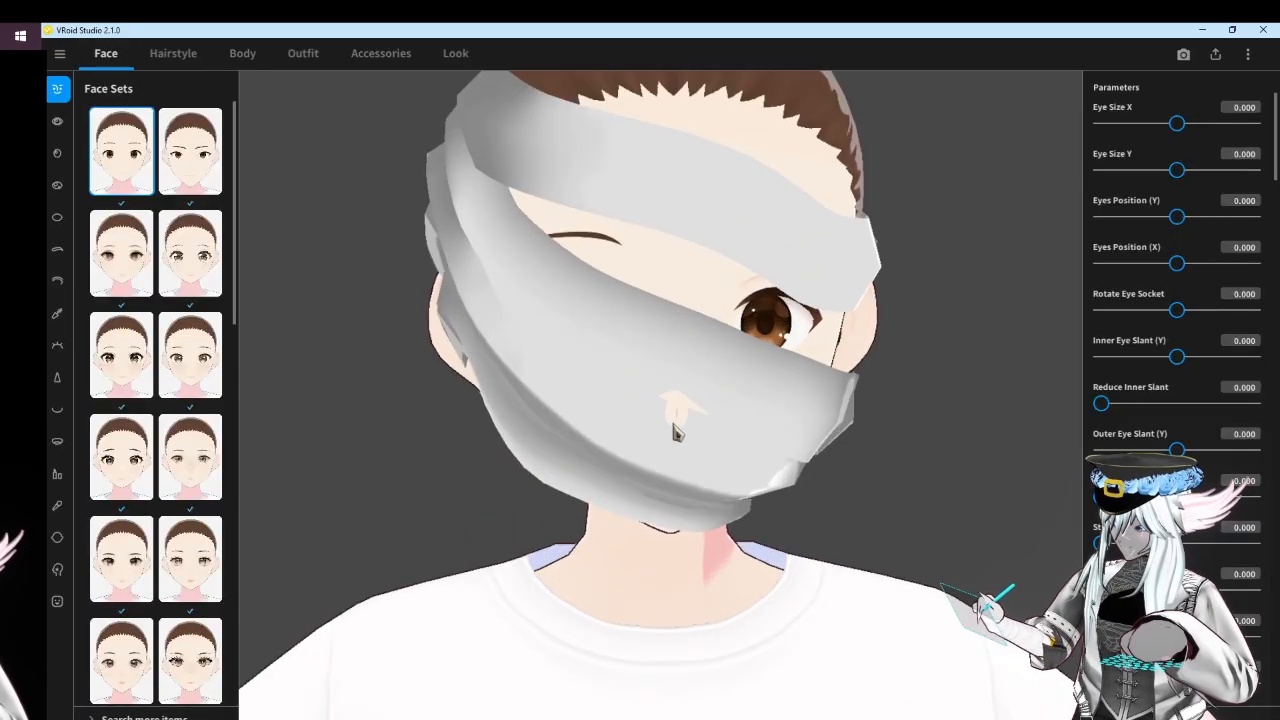
right_click_drag(688, 445, 665, 453)
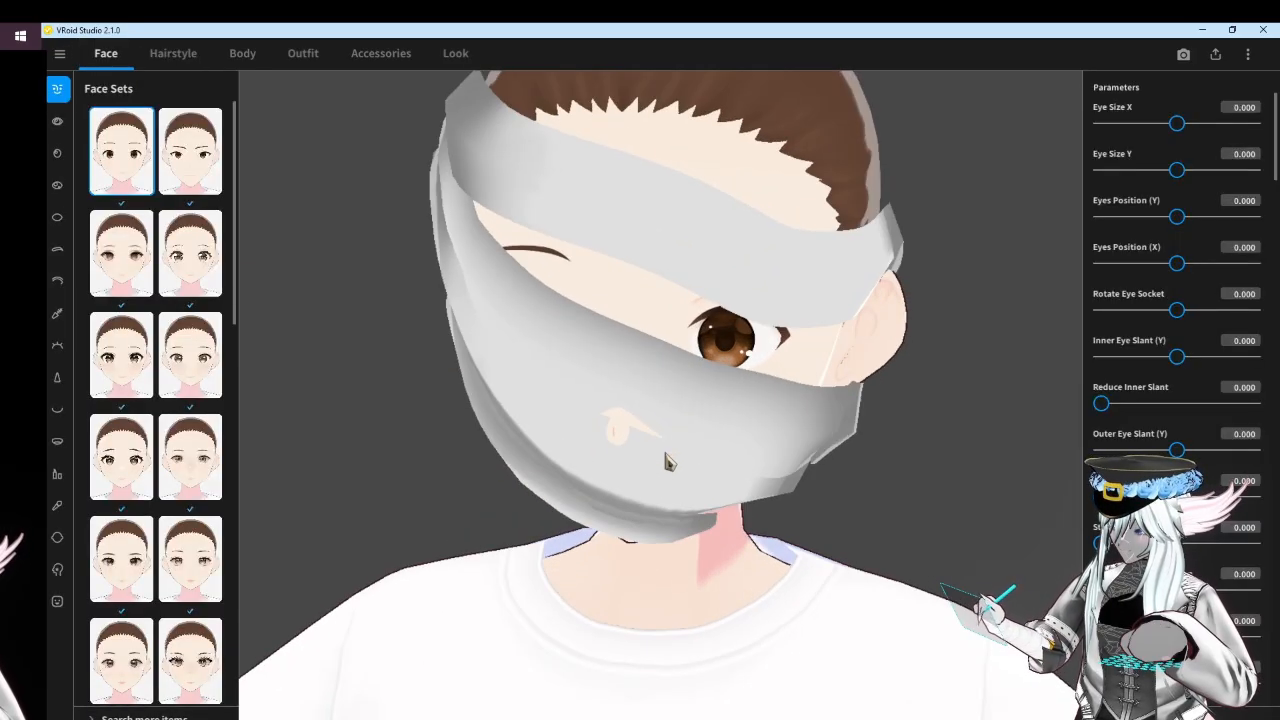
left_click(57, 569)
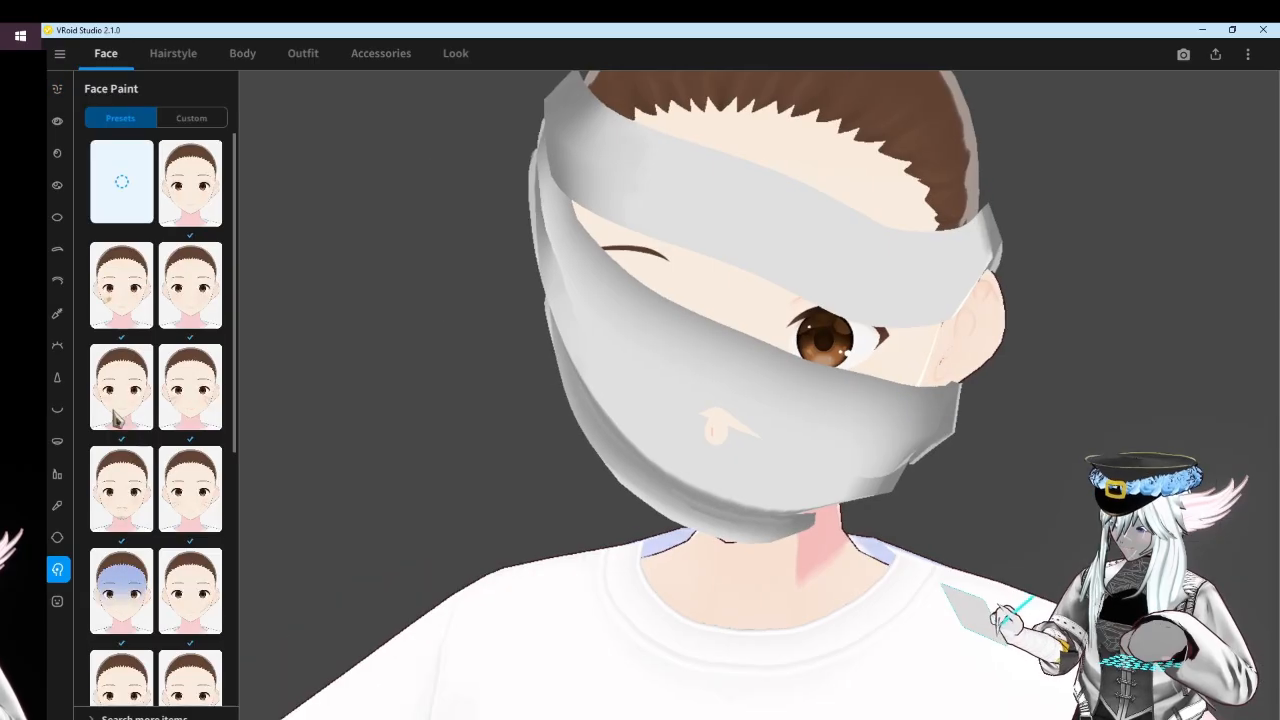
left_click(192, 118)
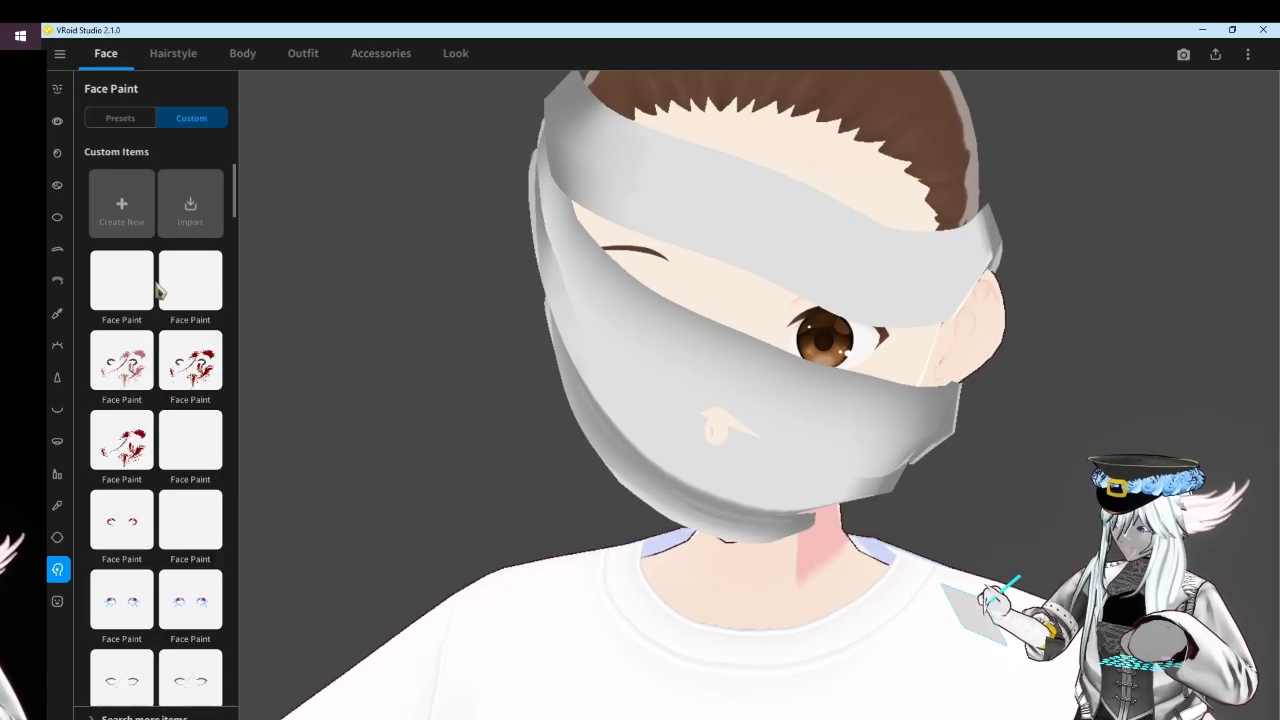
left_click(121, 200)
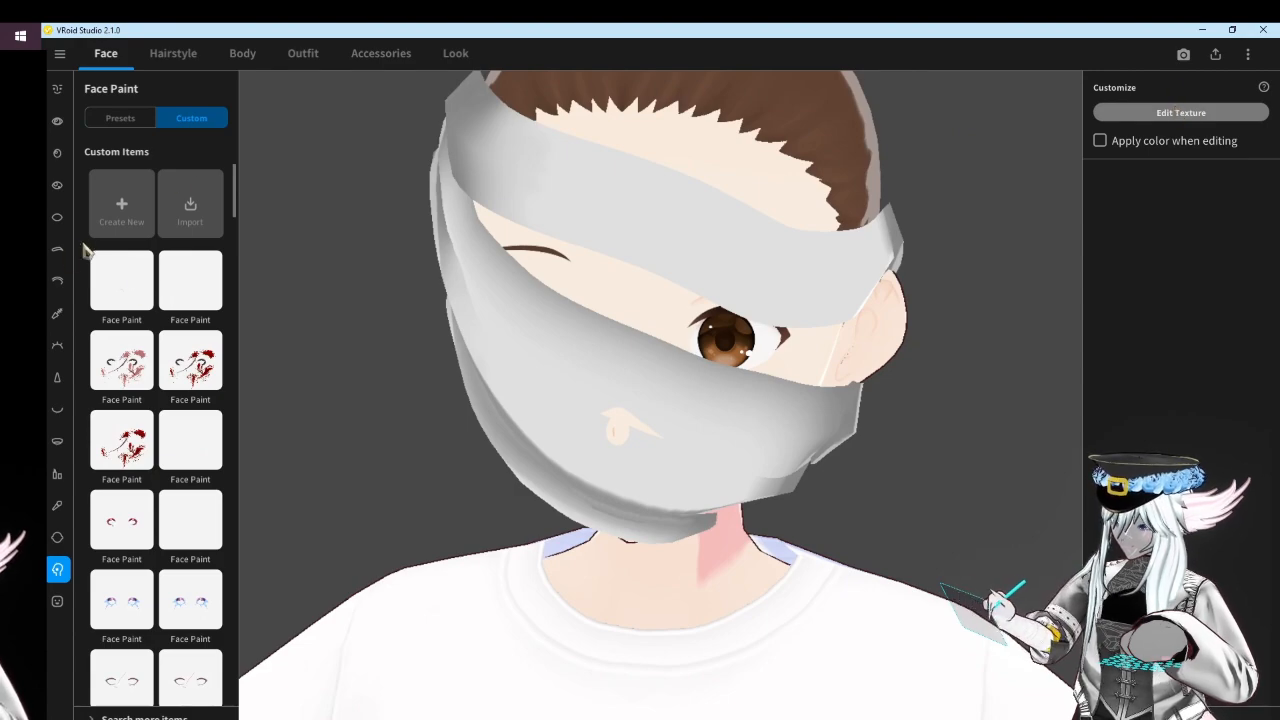
left_click(1180, 112)
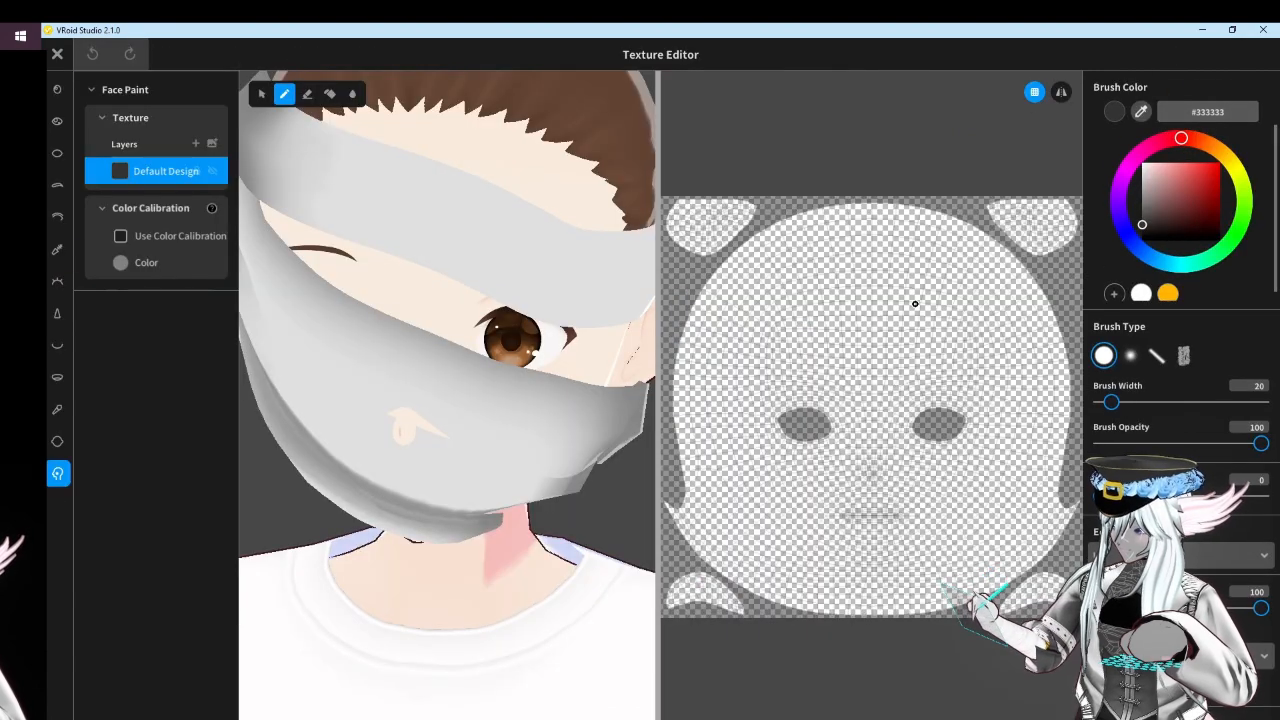
Sample the light grey #E0E0E0 from the bandage and paint the protruding nose with it on the Default Design layer
scroll(896, 345, "up", 4)
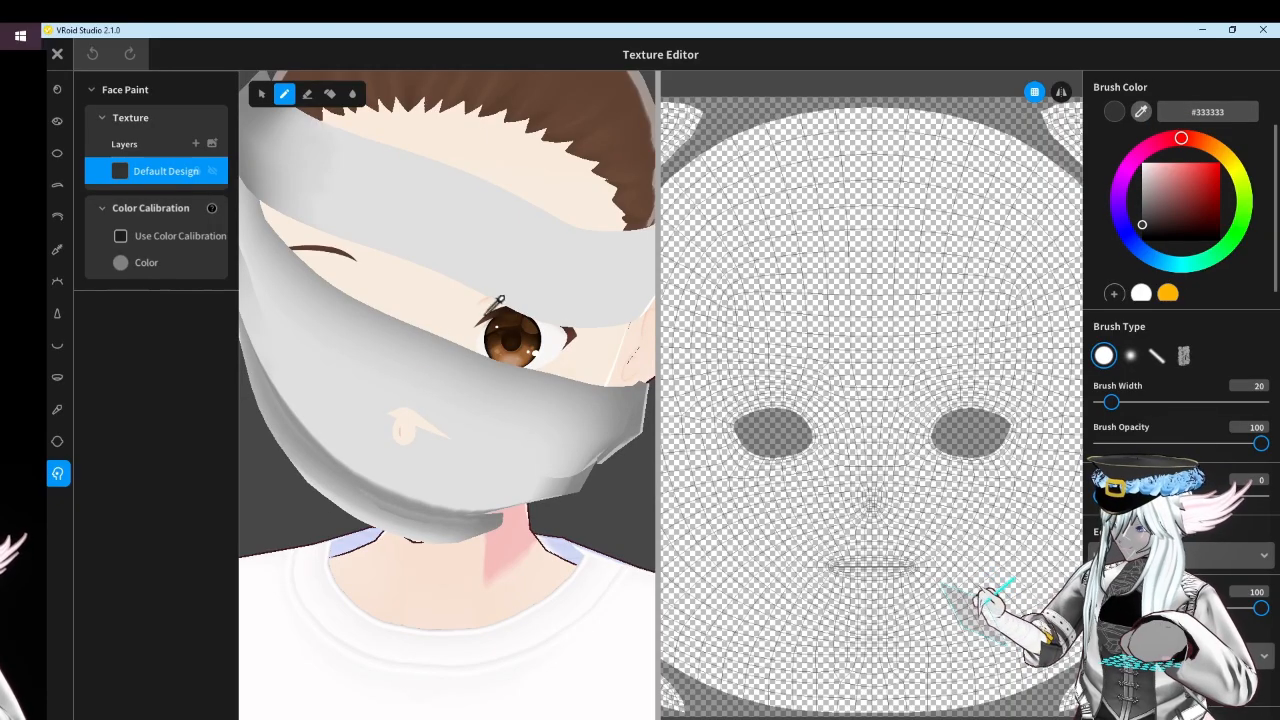
left_click(380, 401)
scroll(945, 540, "up", 5)
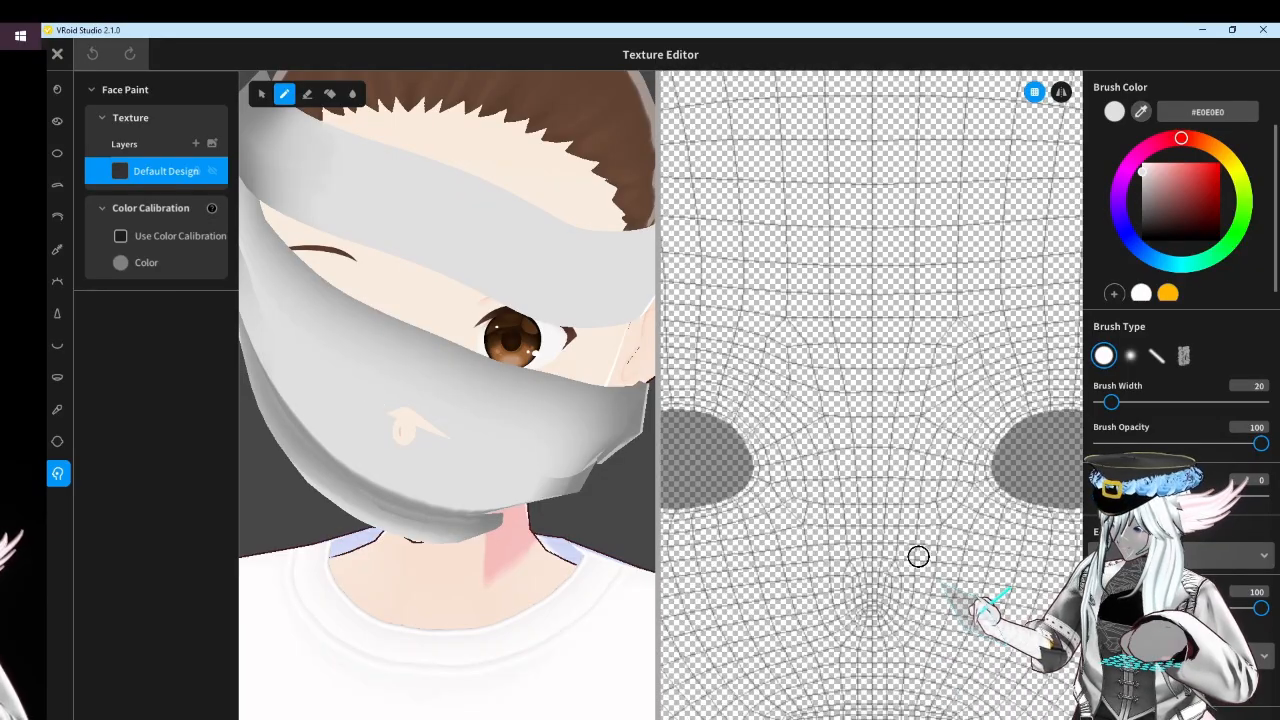
scroll(443, 451, "up", 4)
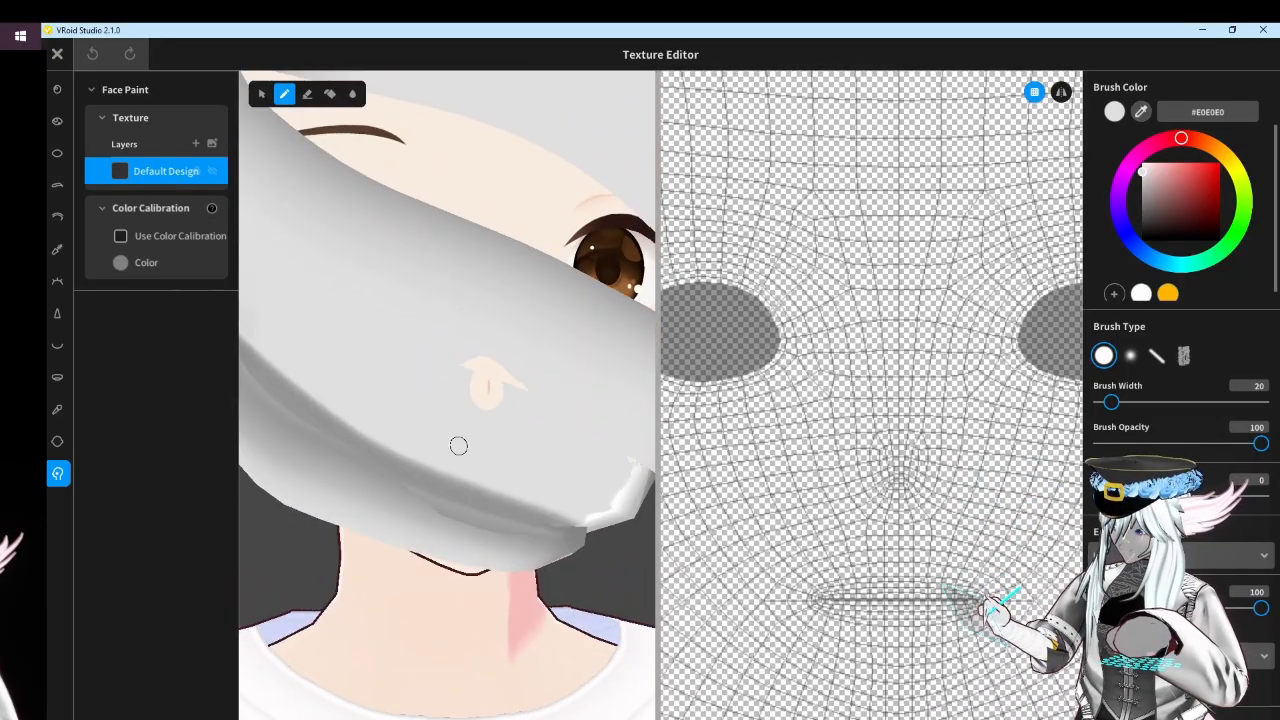
mouse_move(457, 365)
left_mouse_down()
mouse_move(483, 420)
mouse_move(494, 363)
mouse_move(471, 361)
left_mouse_up()
right_click_drag(451, 388, 541, 361)
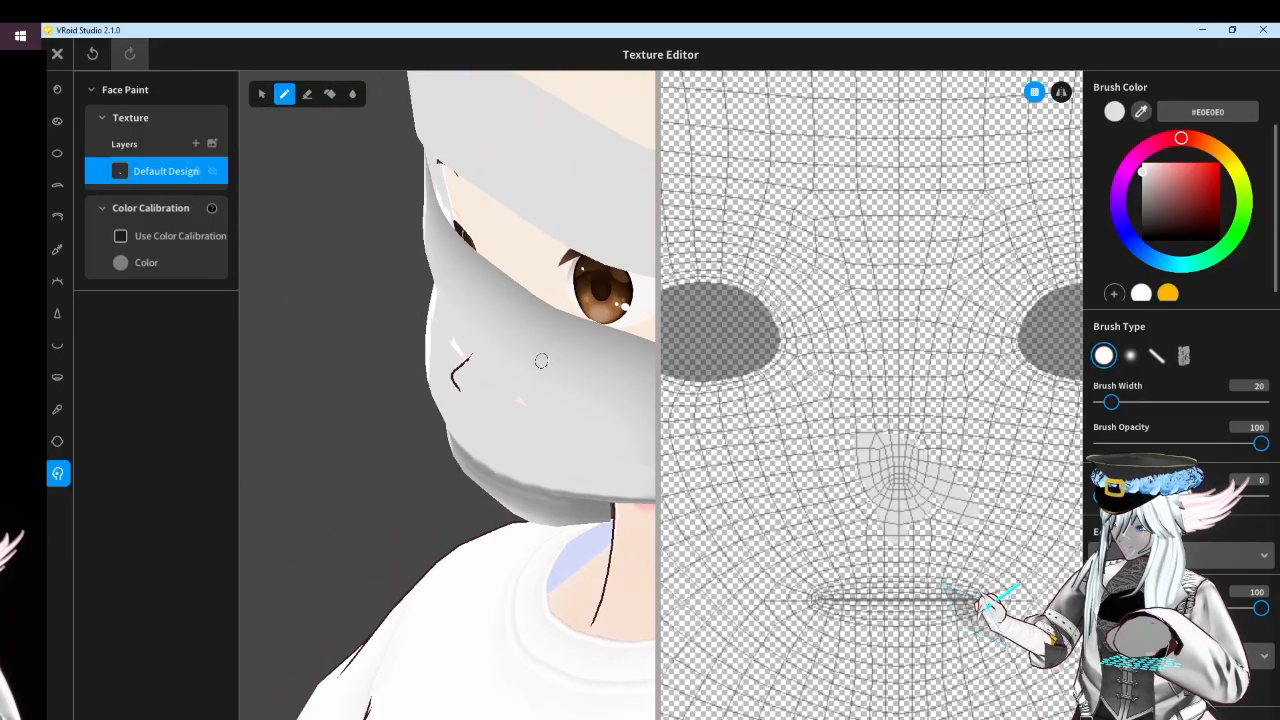
left_click_drag(458, 340, 457, 350)
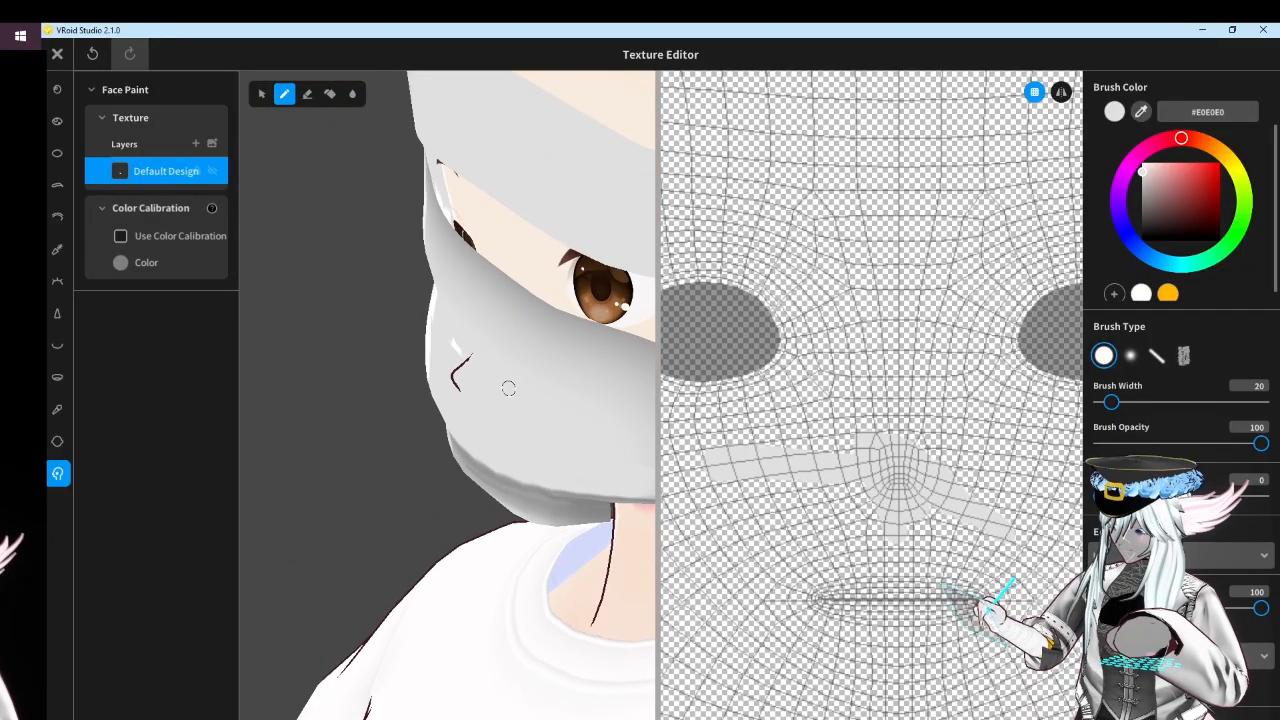
Extend the light grey #E0E0E0 paint over the parts of the nose still showing through the bandage from the side
right_click_drag(503, 389, 476, 424)
left_click_drag(437, 400, 447, 421)
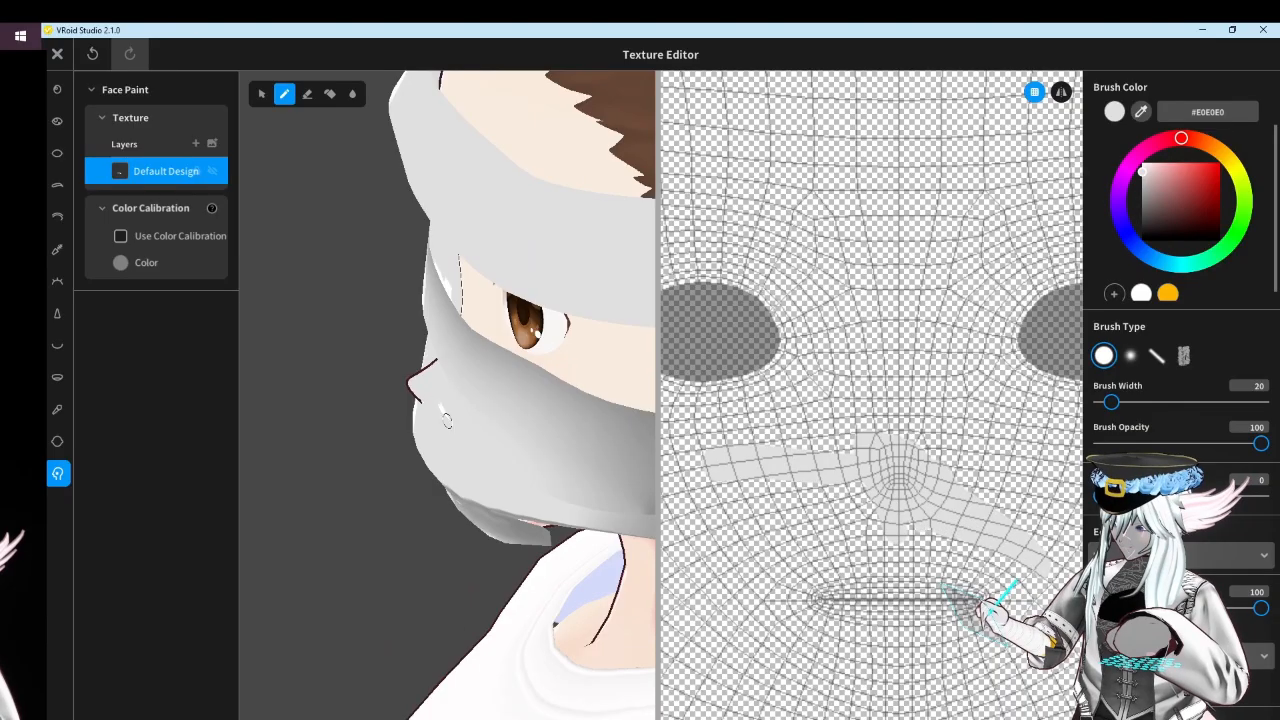
right_click_drag(457, 426, 584, 387)
scroll(584, 387, "down", 5)
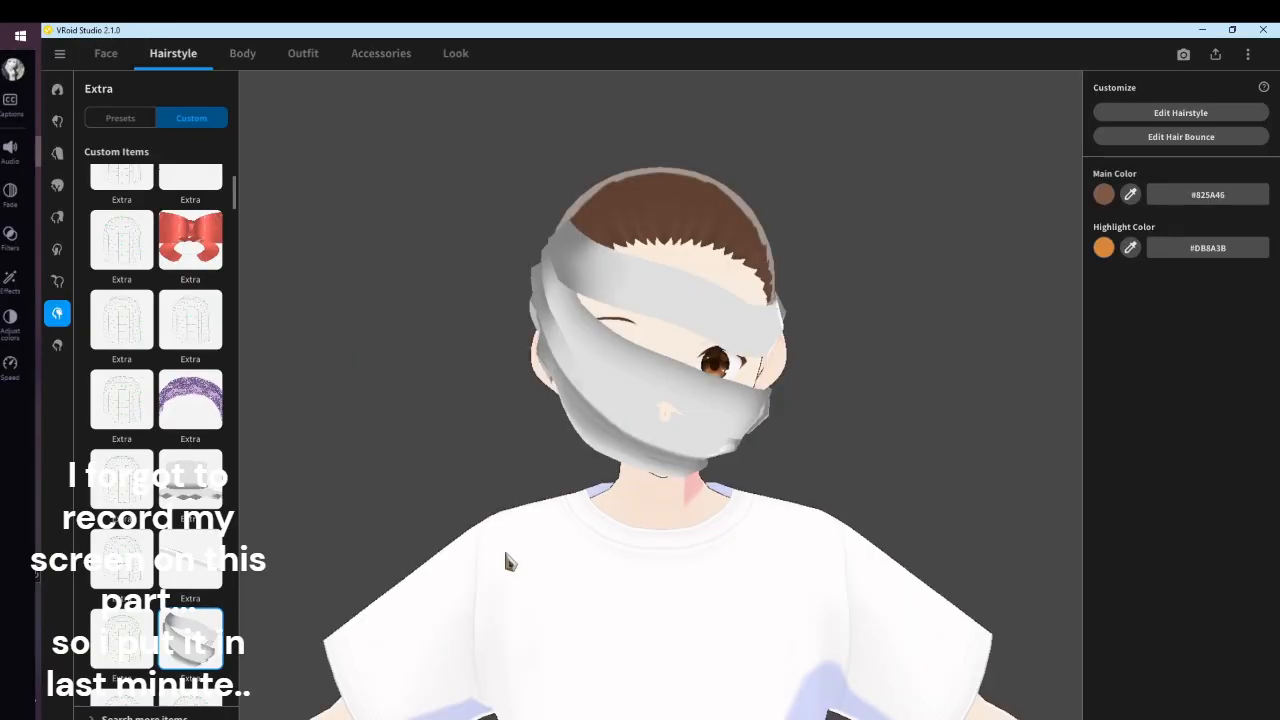
Go to the custom Face Paint items of the face, create a new one and open its texture for editing
left_click(112, 54)
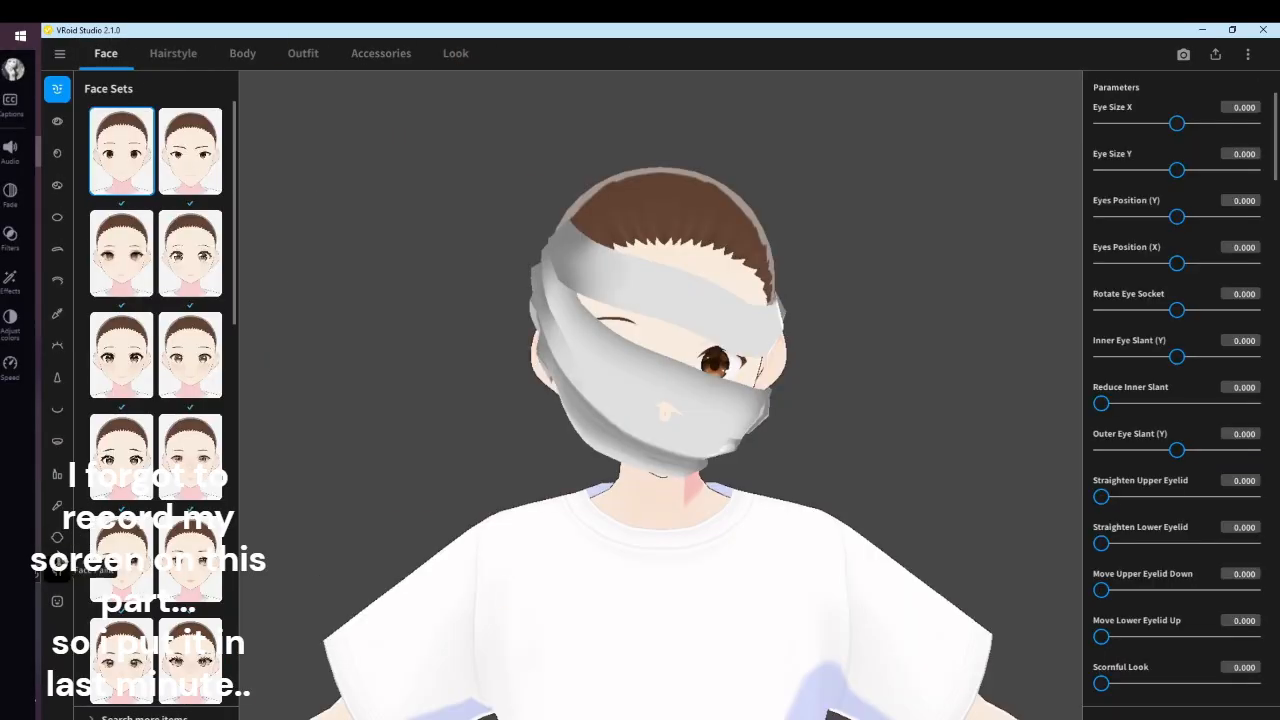
left_click(57, 568)
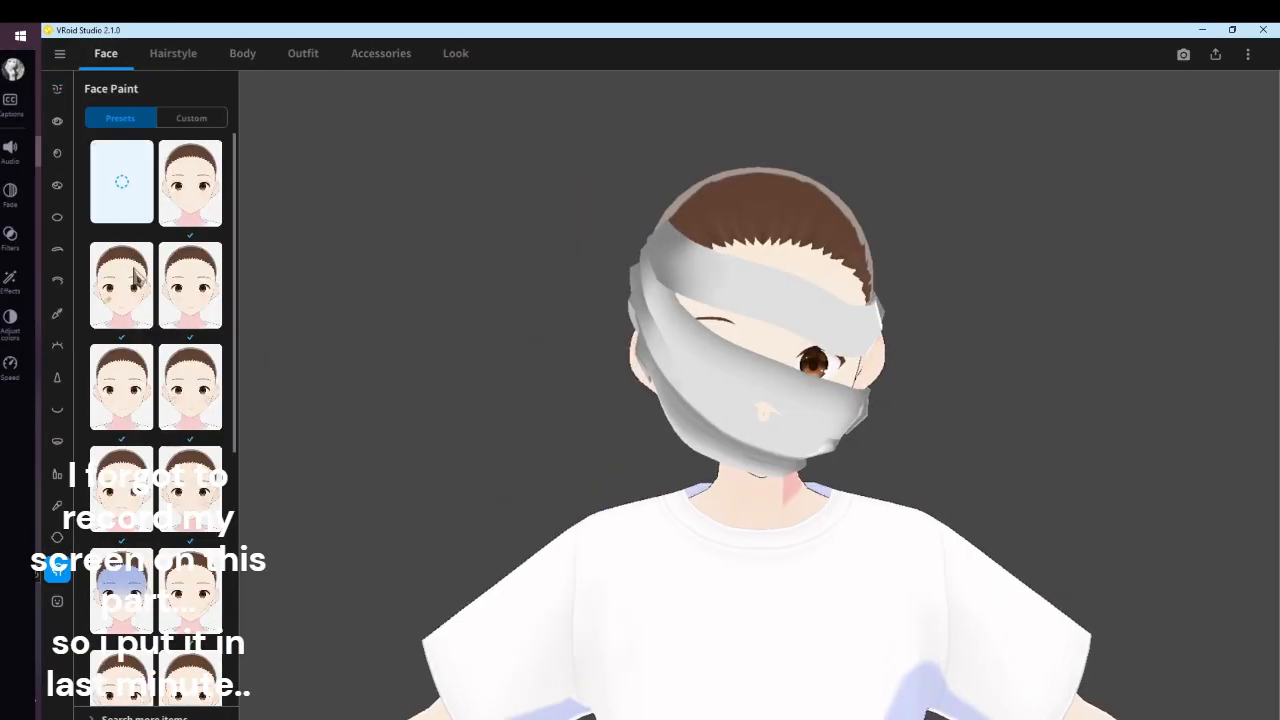
left_click(190, 119)
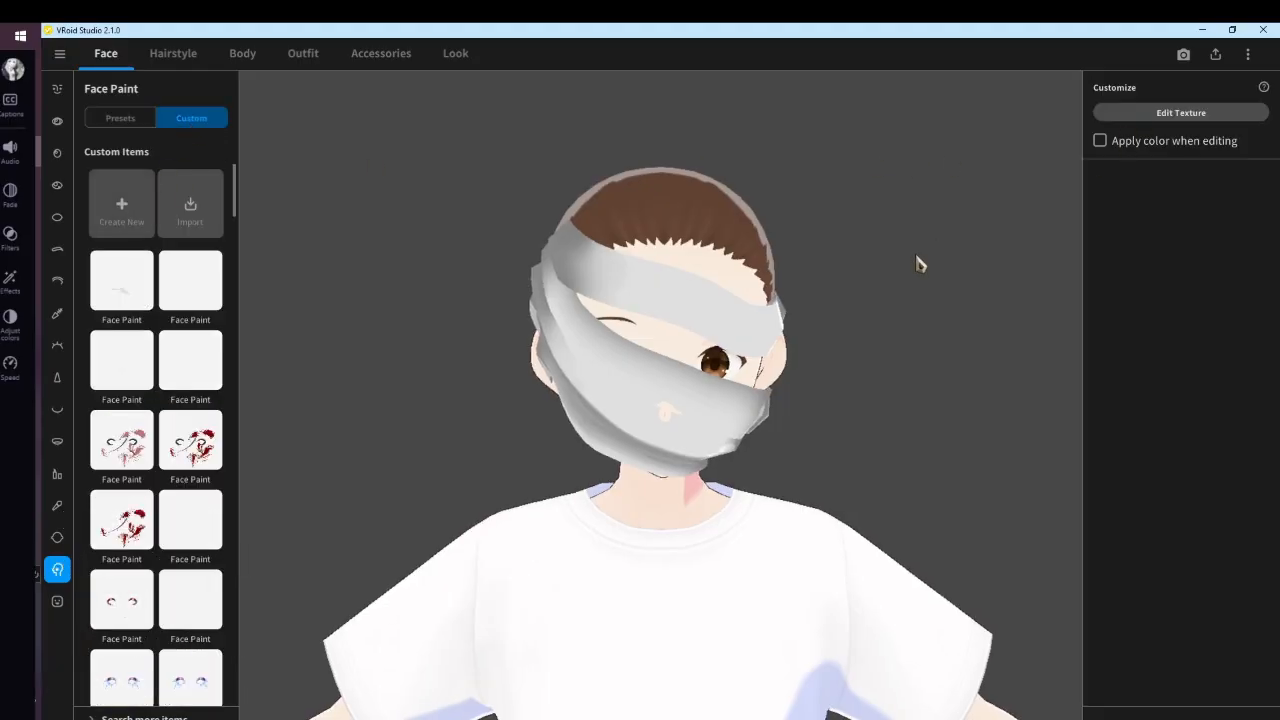
scroll(893, 357, "up", 2)
scroll(893, 377, "up", 1)
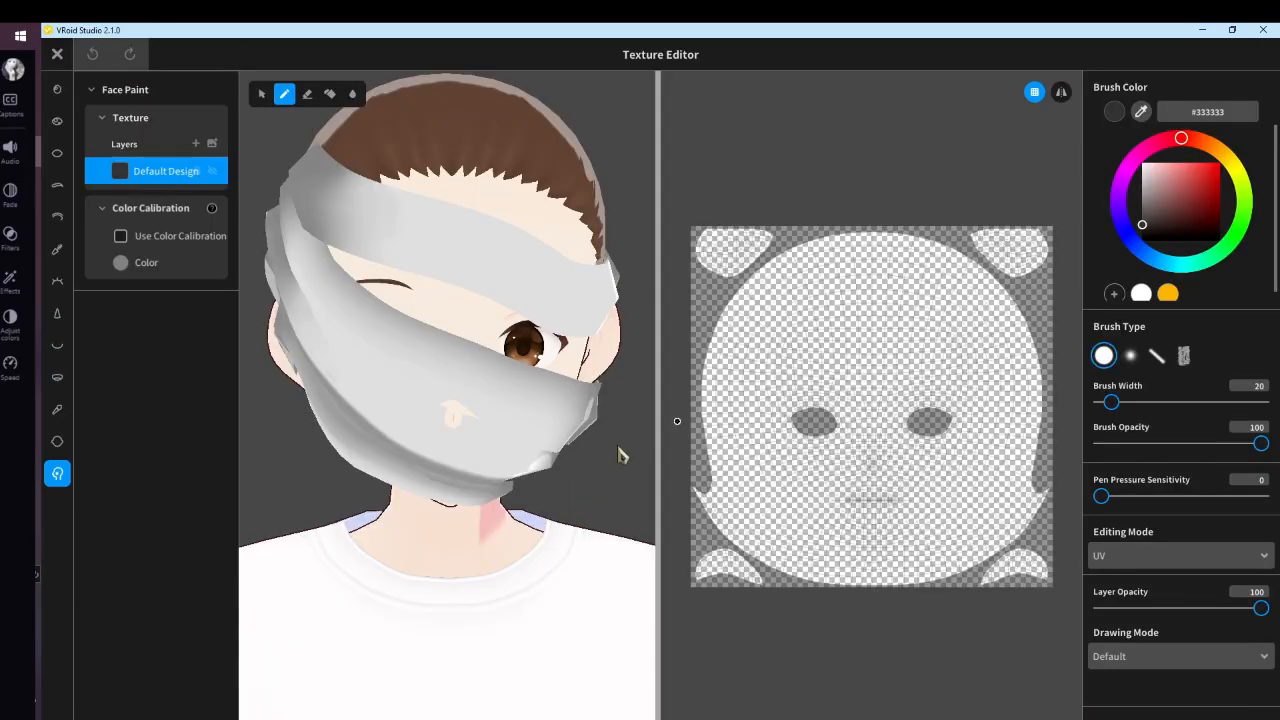
Sample #E0E0E0 from the bandage and paint the nose poking through it from the front and the side on the Default Design layer
left_click(1140, 111)
left_click(424, 382)
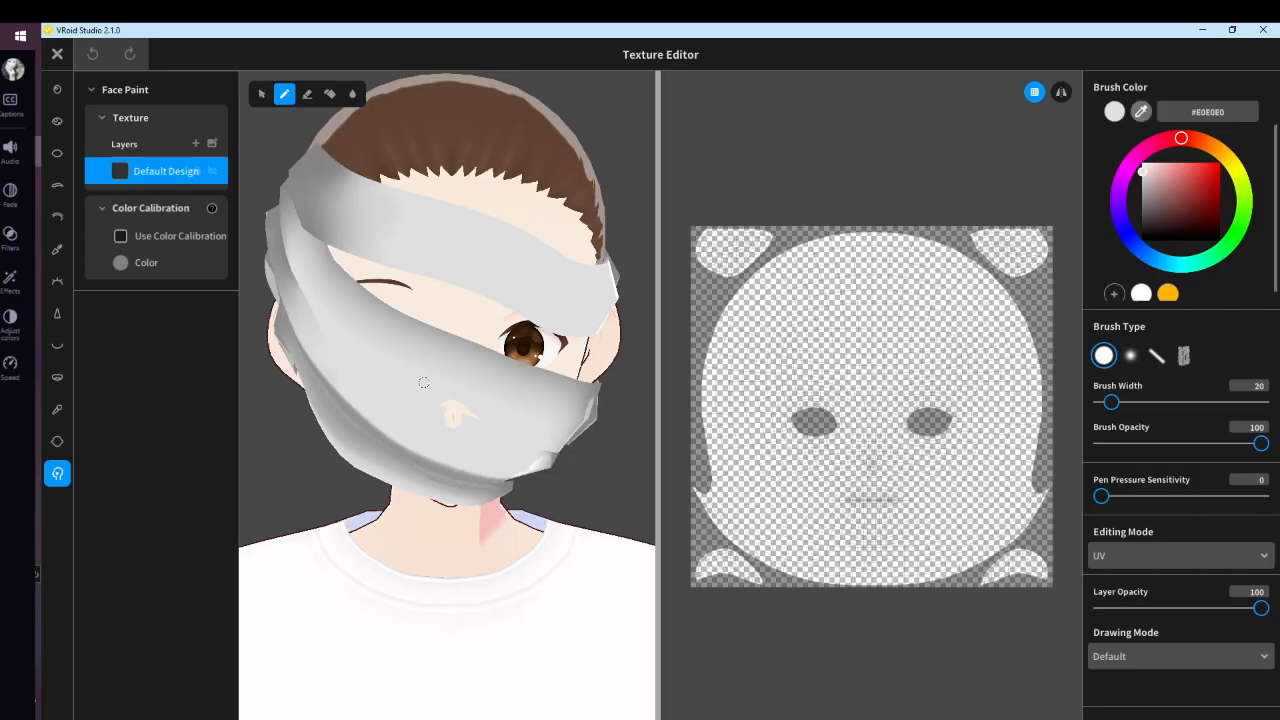
left_click_drag(427, 398, 437, 404)
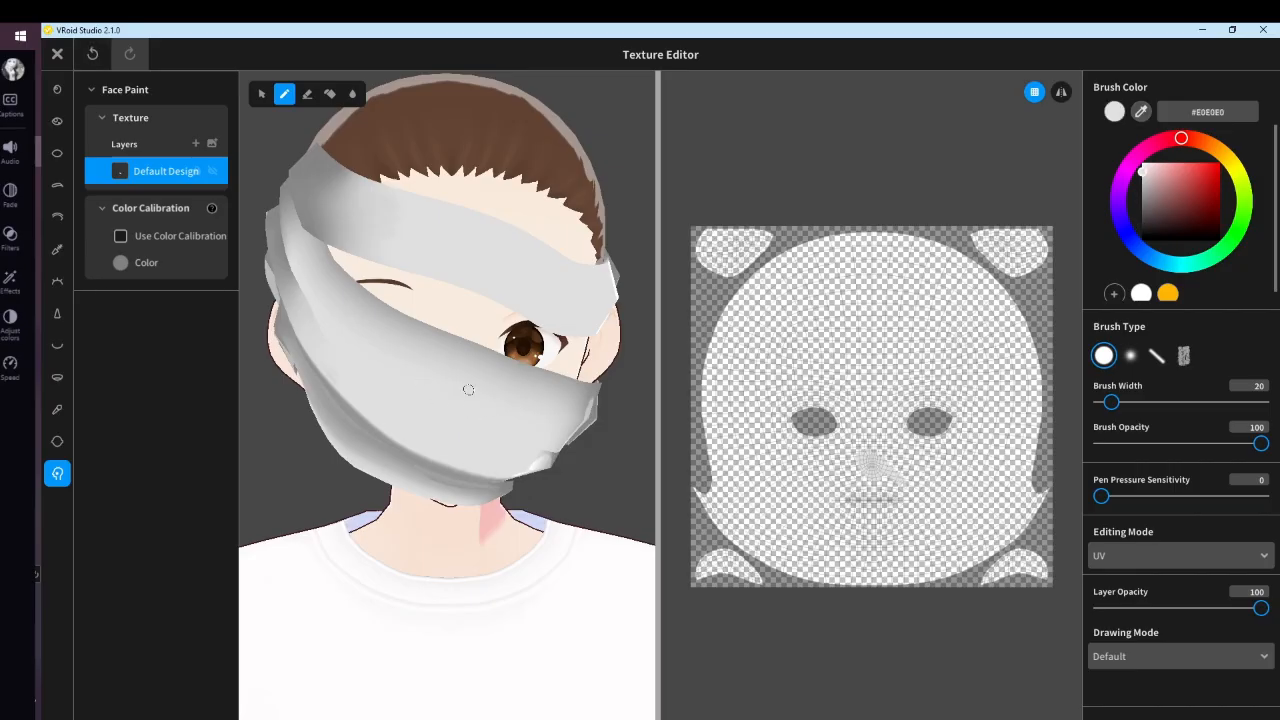
mouse_move(468, 389)
right_mouse_down()
mouse_move(350, 499)
mouse_move(367, 507)
mouse_move(451, 380)
mouse_move(420, 420)
mouse_move(336, 353)
mouse_move(449, 383)
mouse_move(388, 333)
mouse_move(374, 341)
right_mouse_up()
left_click_drag(440, 367, 476, 390)
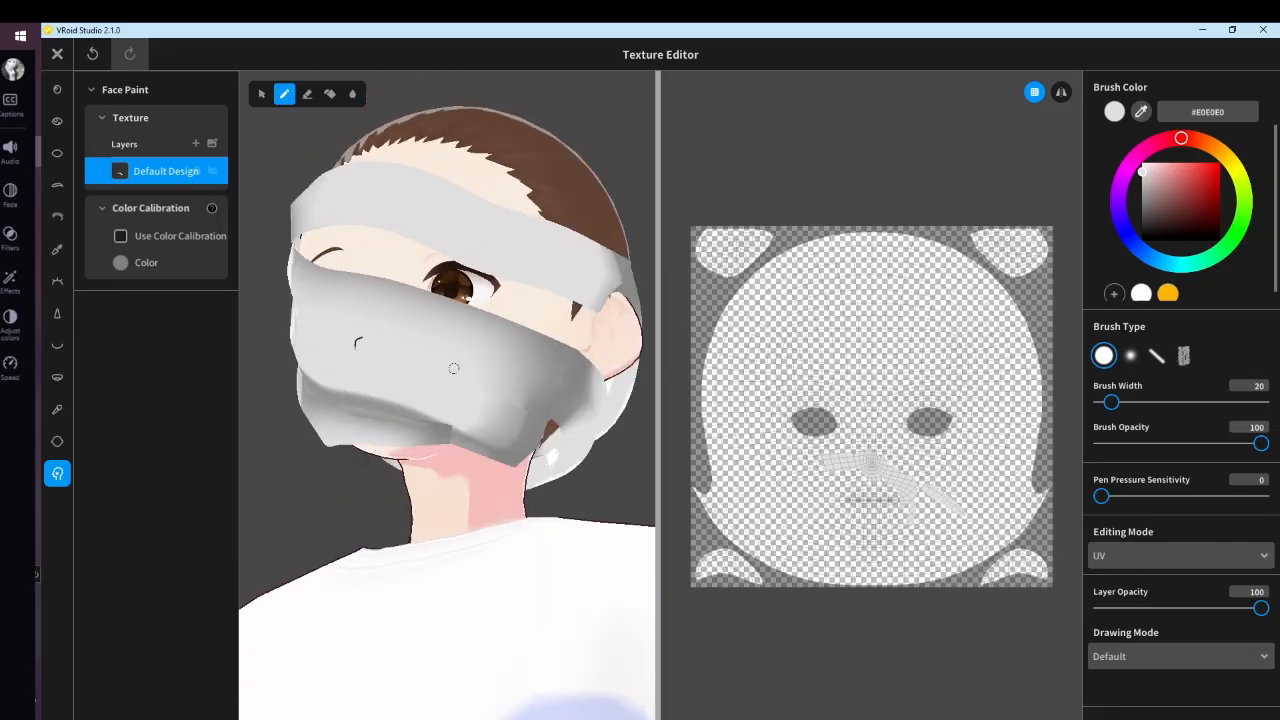
right_click_drag(508, 402, 414, 404)
right_click_drag(531, 462, 507, 374)
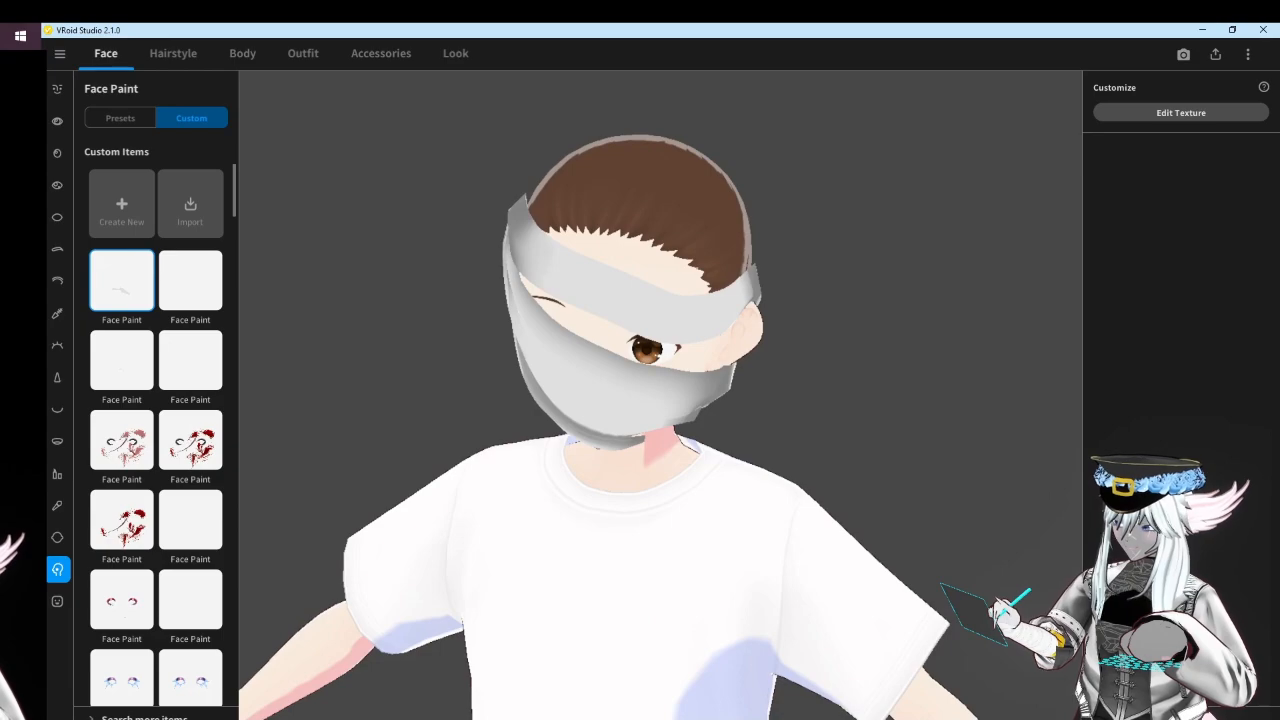
Check the accessory list in the notes for the next item and look through the custom Extra hair items
key("alt+Tab")
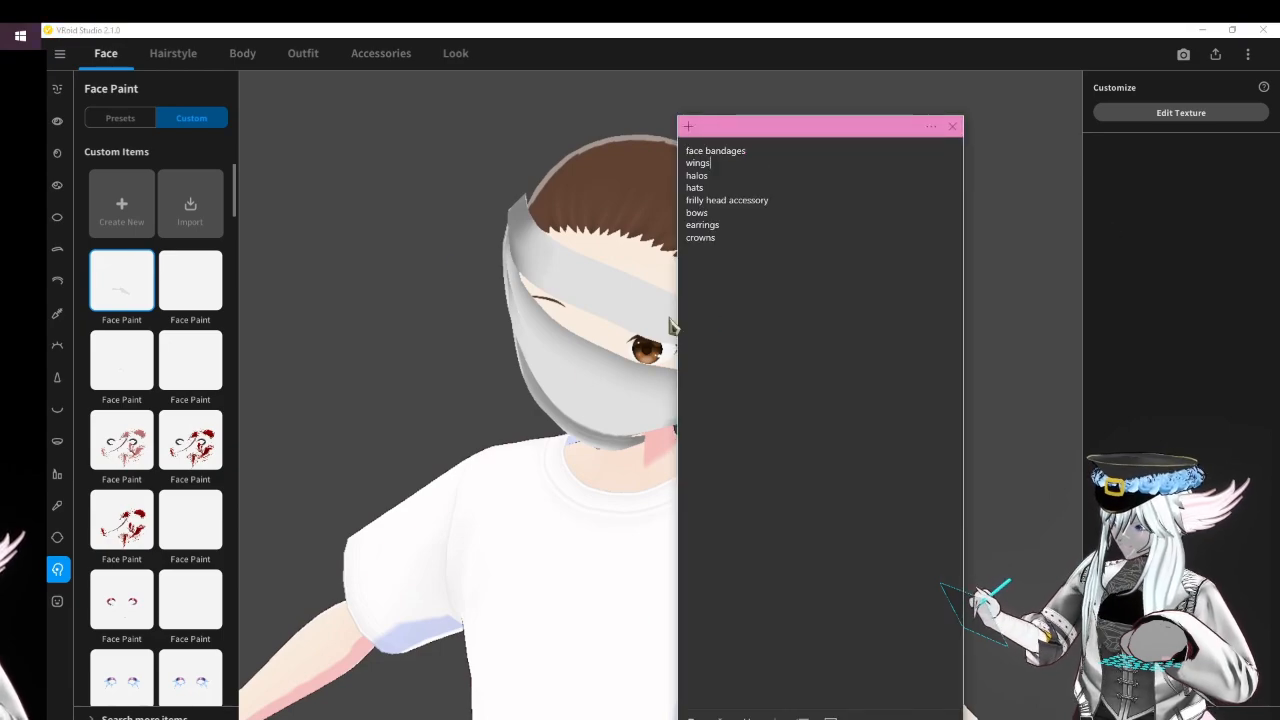
left_click(376, 102)
scroll(664, 233, "down", 4)
middle_click_drag(646, 322, 645, 188)
left_click(174, 55)
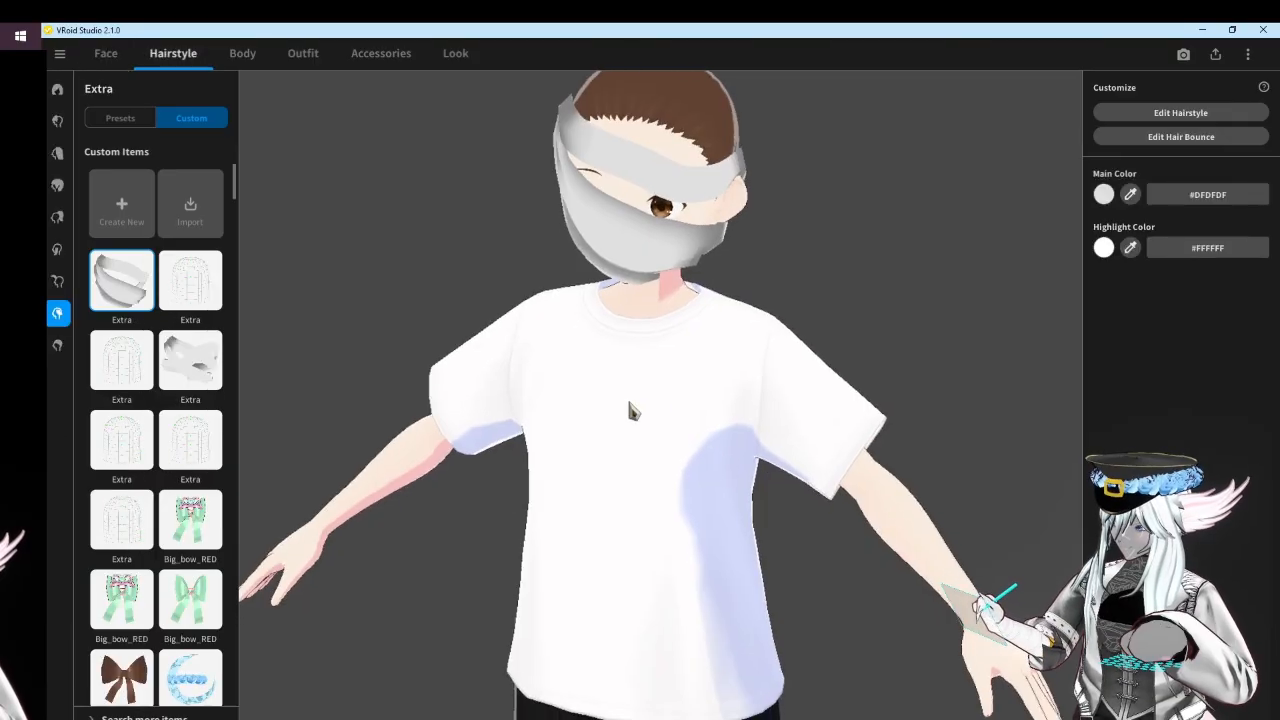
scroll(143, 457, "down", 5)
left_click_drag(257, 463, 557, 466)
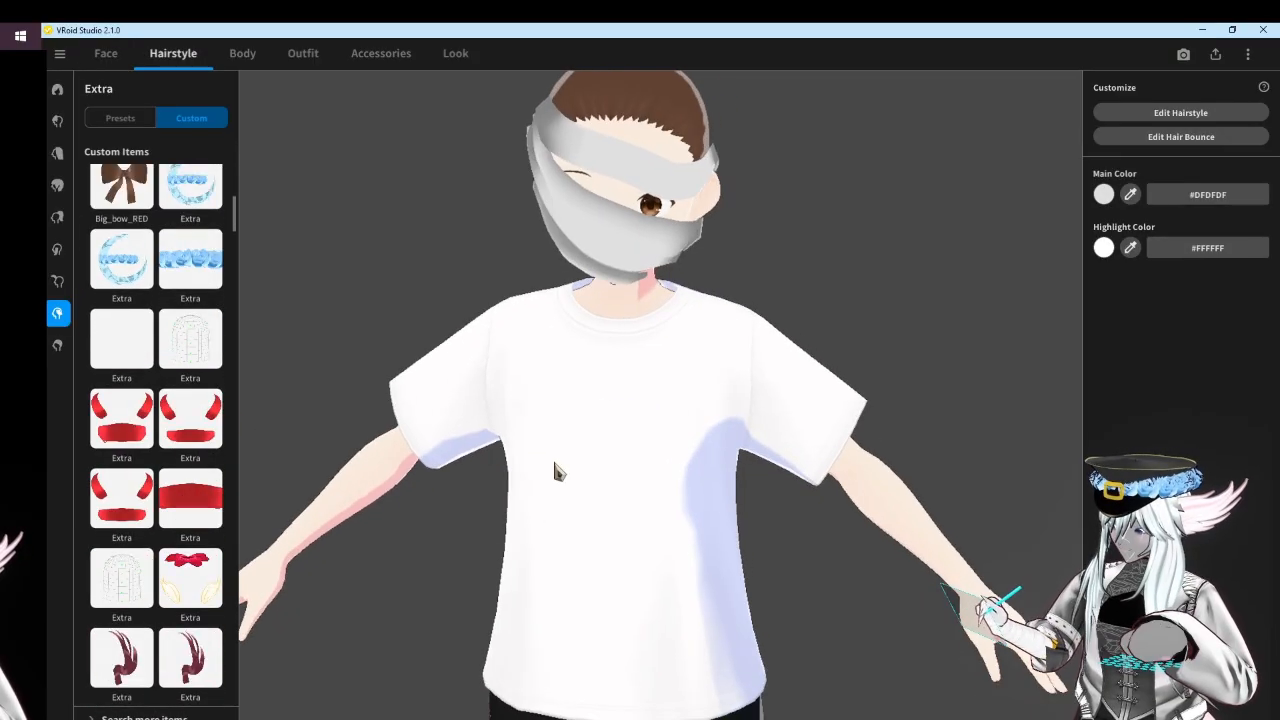
scroll(148, 458, "down", 2)
scroll(148, 458, "down", 1)
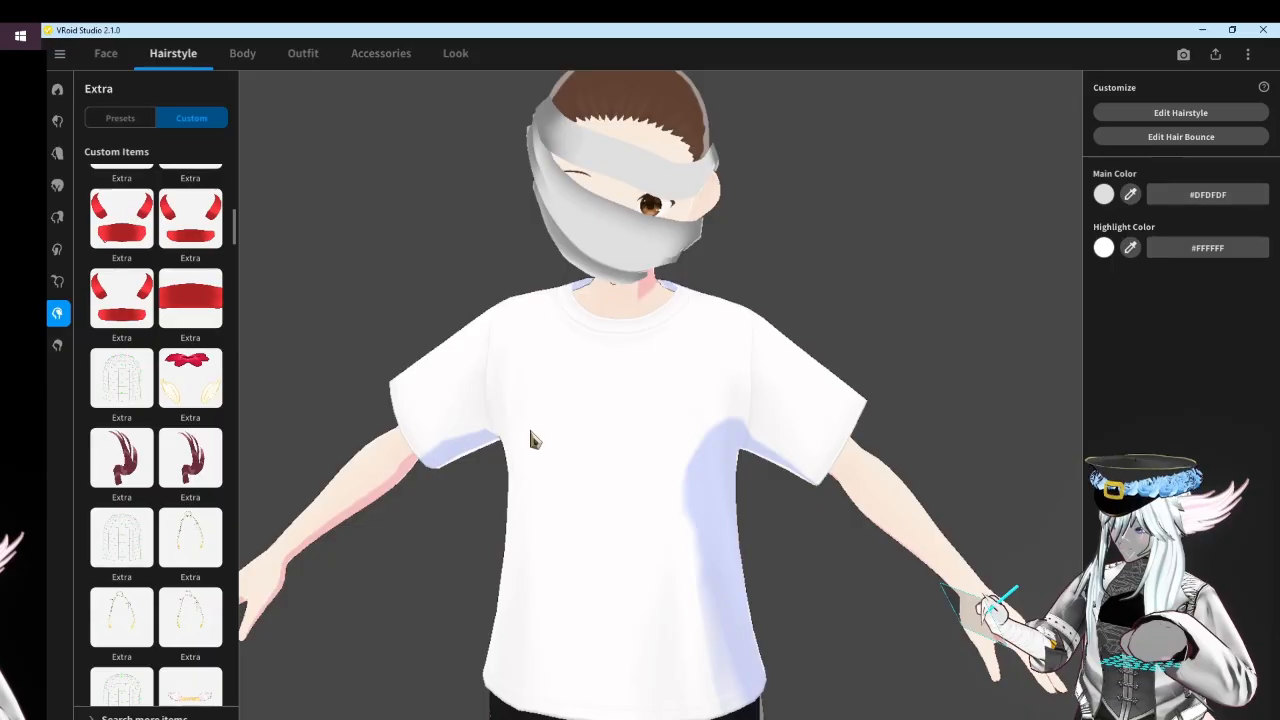
Add a Fox Tail accessory to the model and view it from the side
left_click(381, 55)
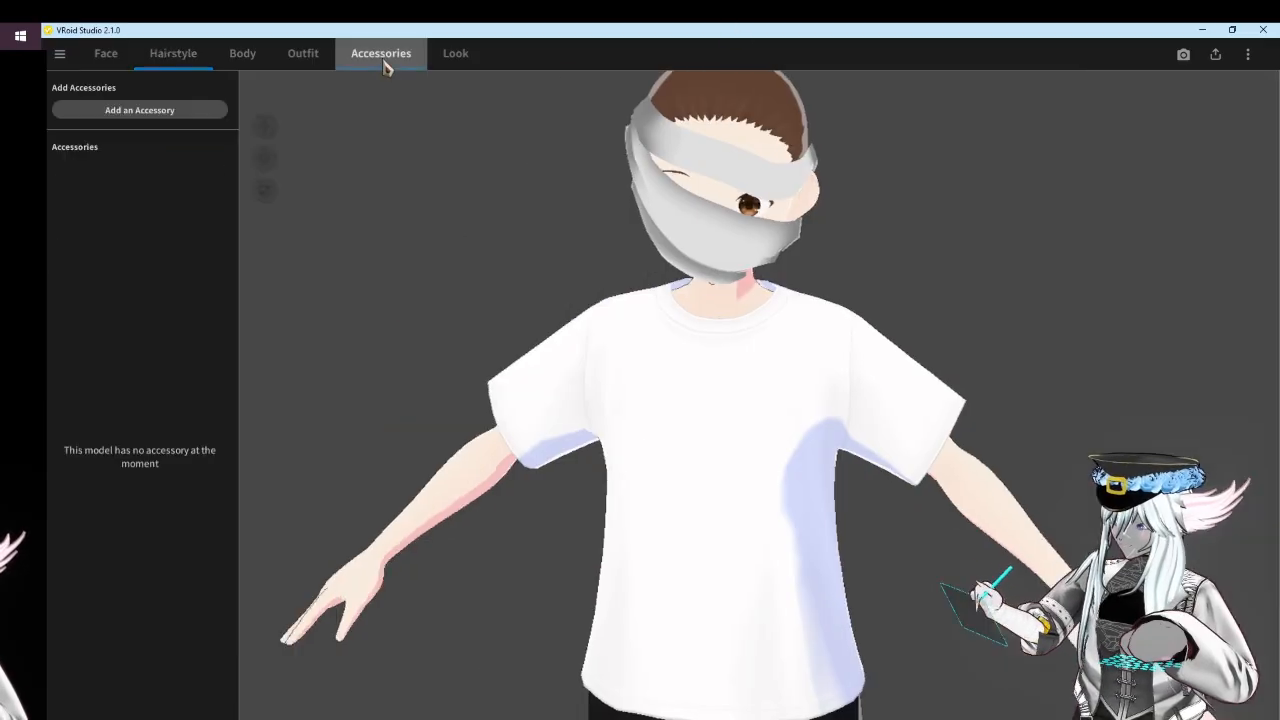
left_click(183, 112)
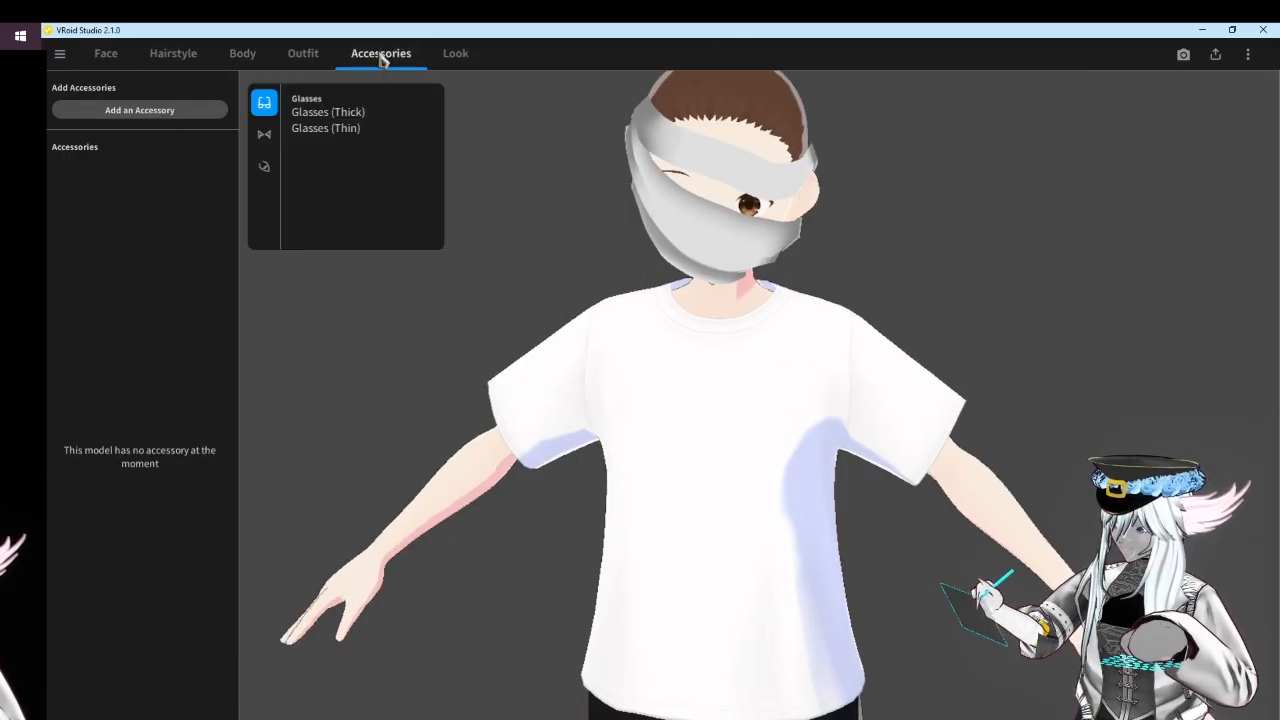
left_click(264, 166)
left_click(333, 130)
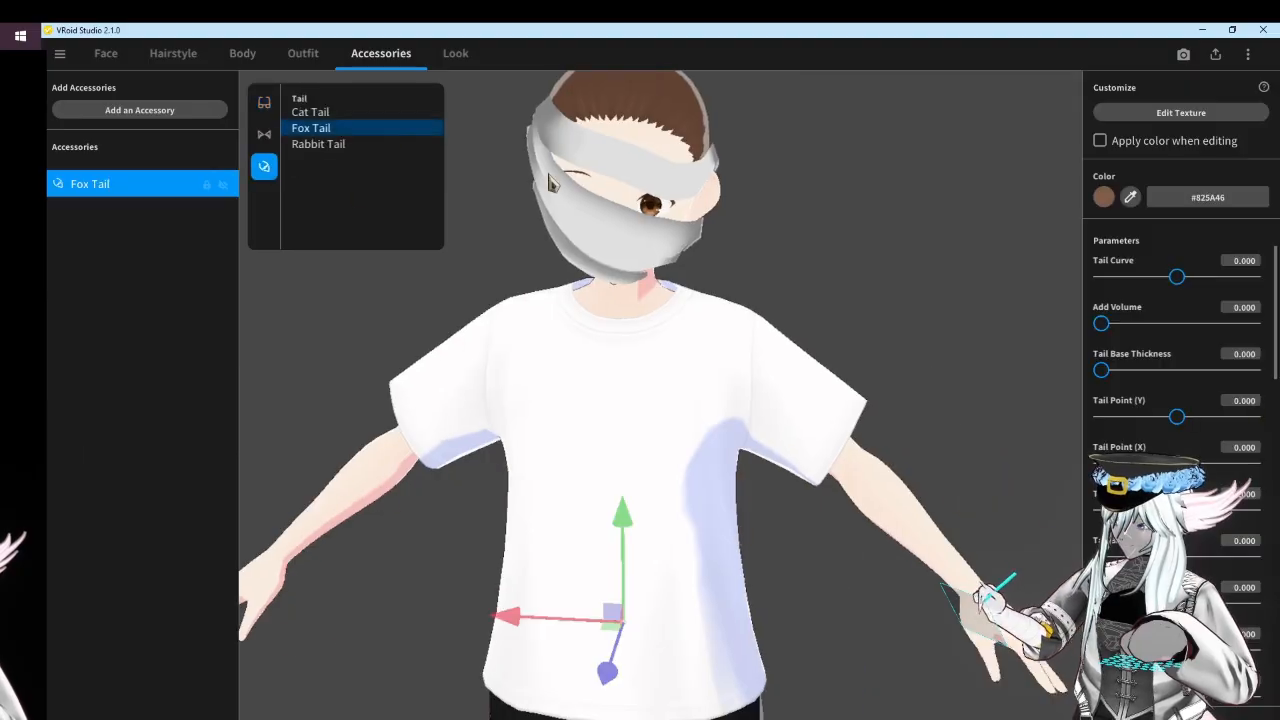
left_click(821, 363)
right_click_drag(863, 346, 800, 337)
middle_click_drag(800, 337, 640, 245)
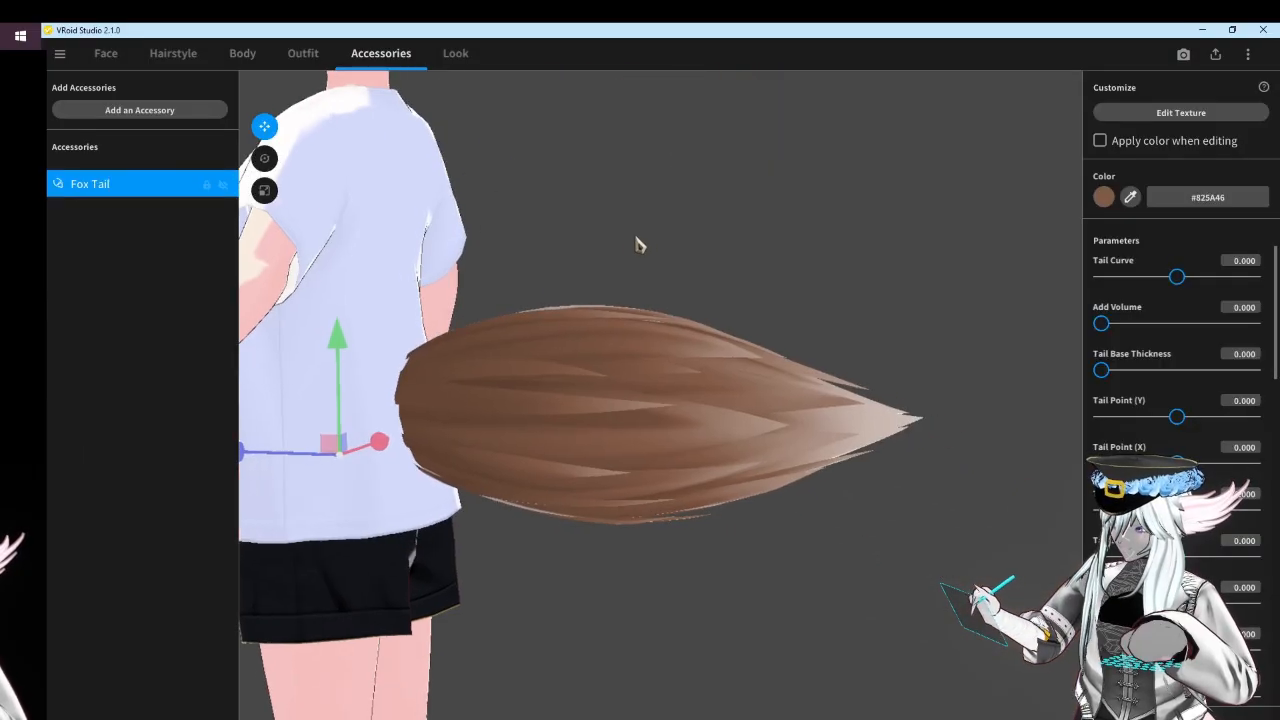
right_click_drag(640, 245, 748, 363)
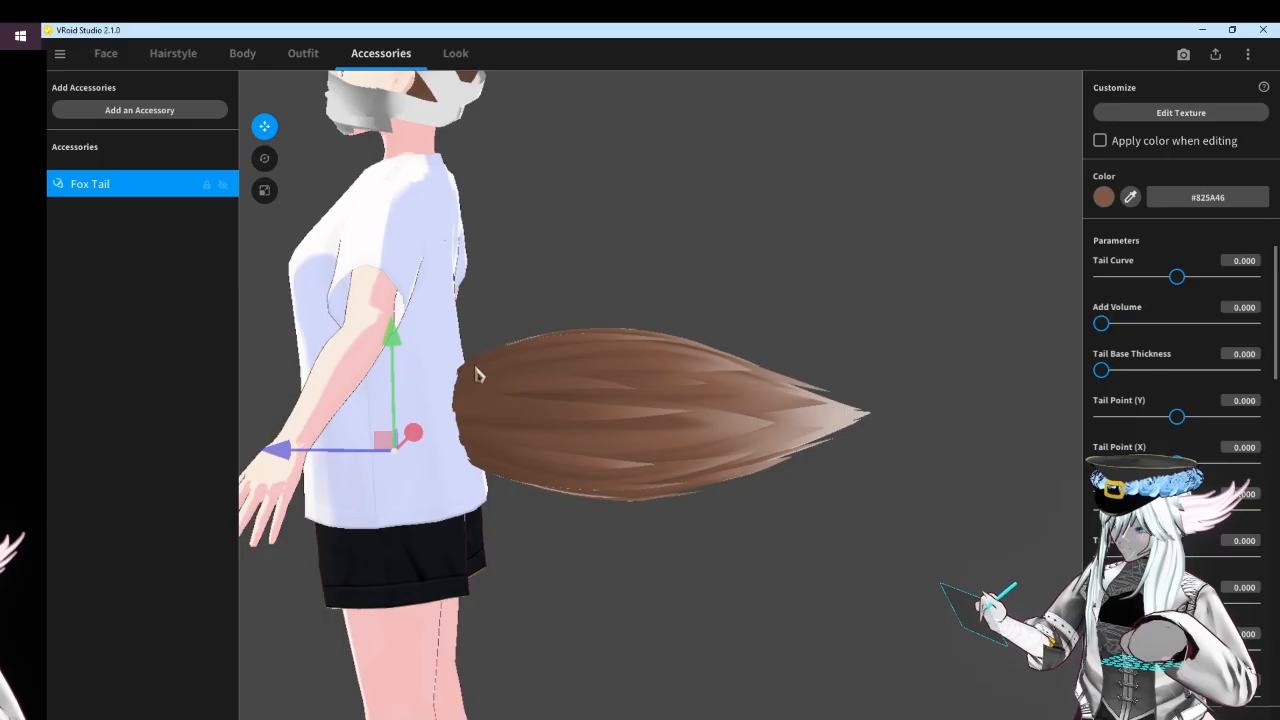
Set the Fox Tail's color to the pale pink #FFD7E9
left_click(1103, 197)
left_click_drag(1047, 263, 1008, 236)
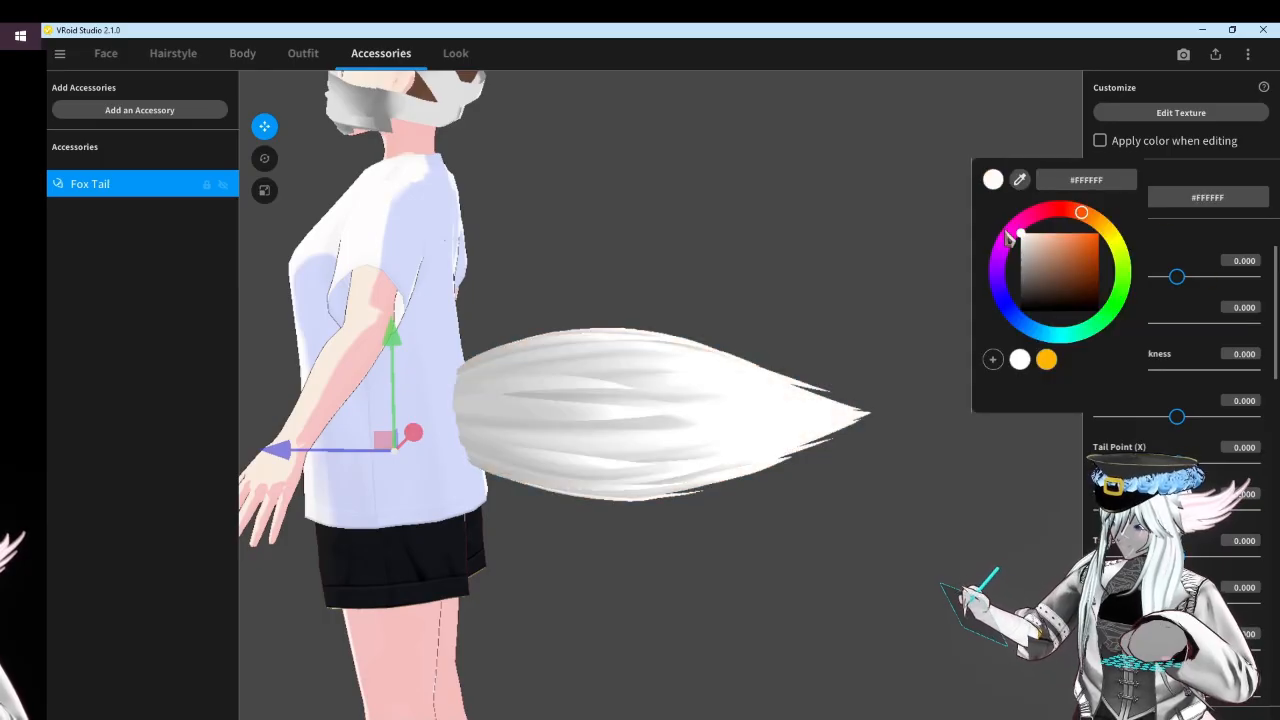
mouse_move(1068, 206)
left_mouse_down()
mouse_move(1008, 223)
mouse_move(1037, 237)
mouse_move(1004, 255)
mouse_move(994, 283)
mouse_move(1043, 240)
mouse_move(1032, 232)
left_mouse_up()
left_click(907, 211)
Open the Fox Tail's texture and cover the whole Default Design layer with pink #FFC1E9 using a brush width of 300
left_click(1152, 115)
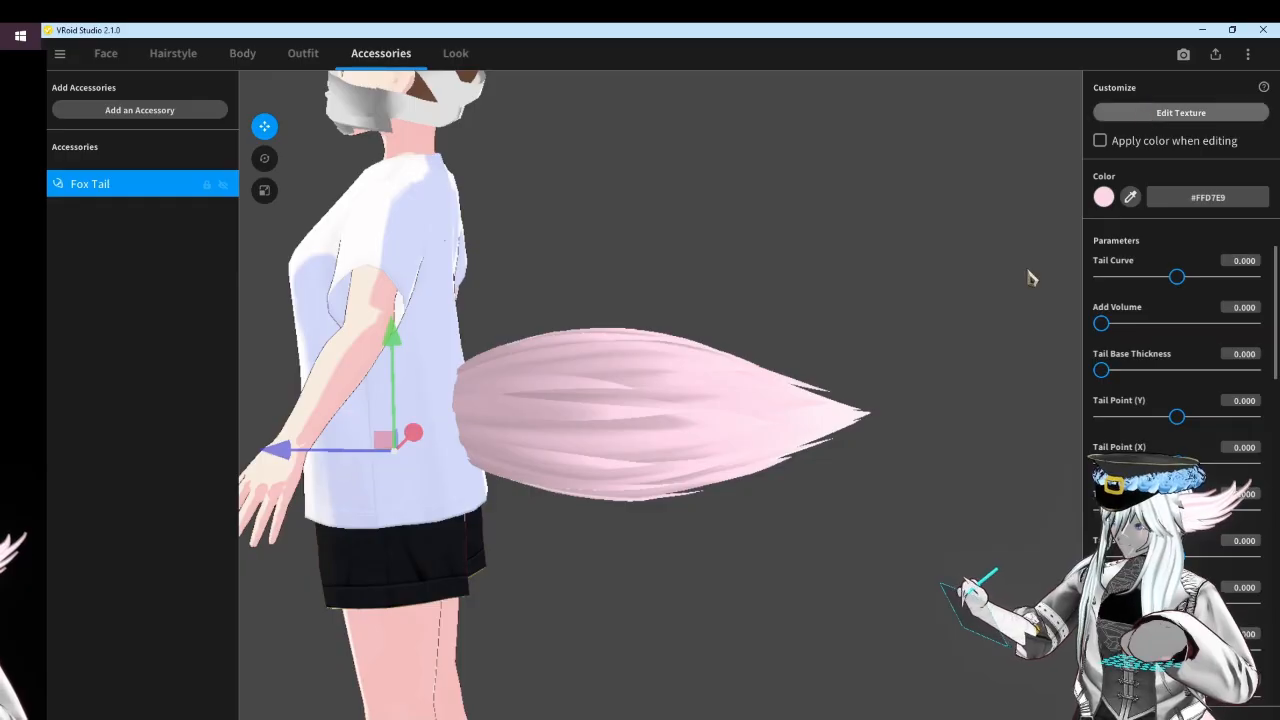
scroll(798, 344, "up", 3)
mouse_move(1161, 145)
left_mouse_down()
mouse_move(1141, 150)
mouse_move(1162, 161)
left_mouse_up()
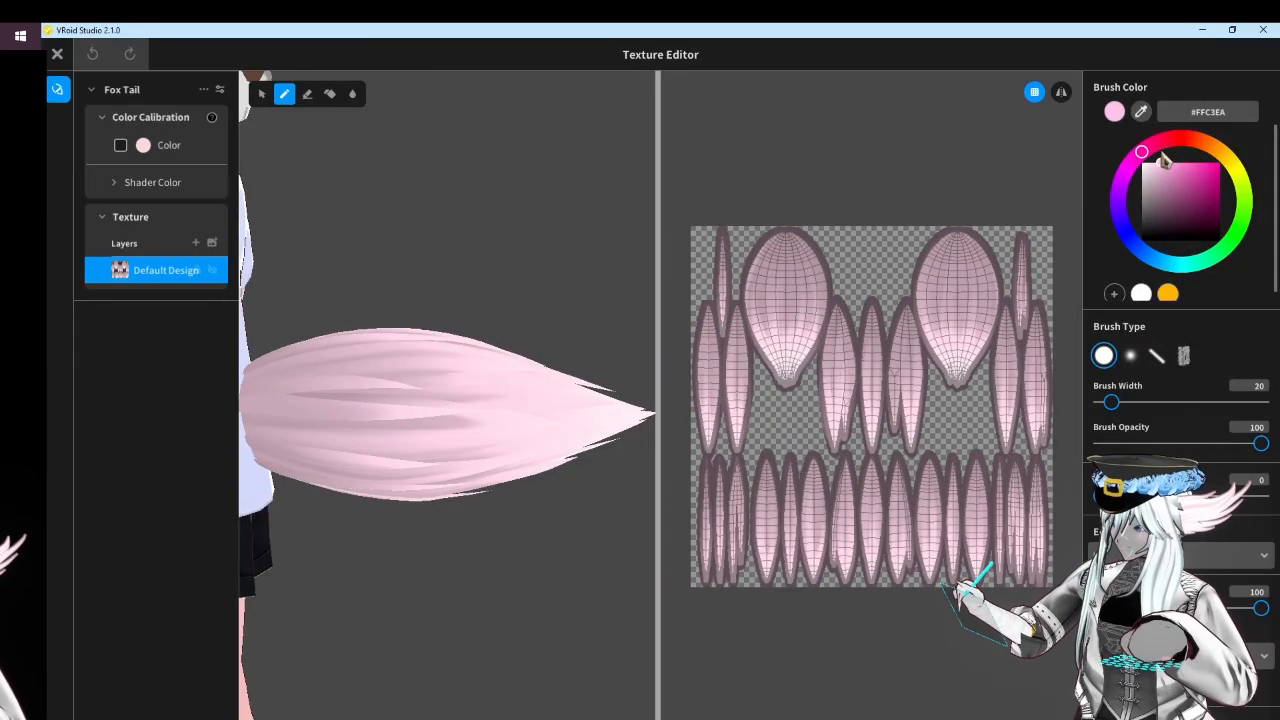
left_click_drag(1158, 402, 1262, 400)
mouse_move(780, 250)
left_mouse_down()
mouse_move(783, 229)
mouse_move(794, 655)
mouse_move(960, 223)
left_mouse_up()
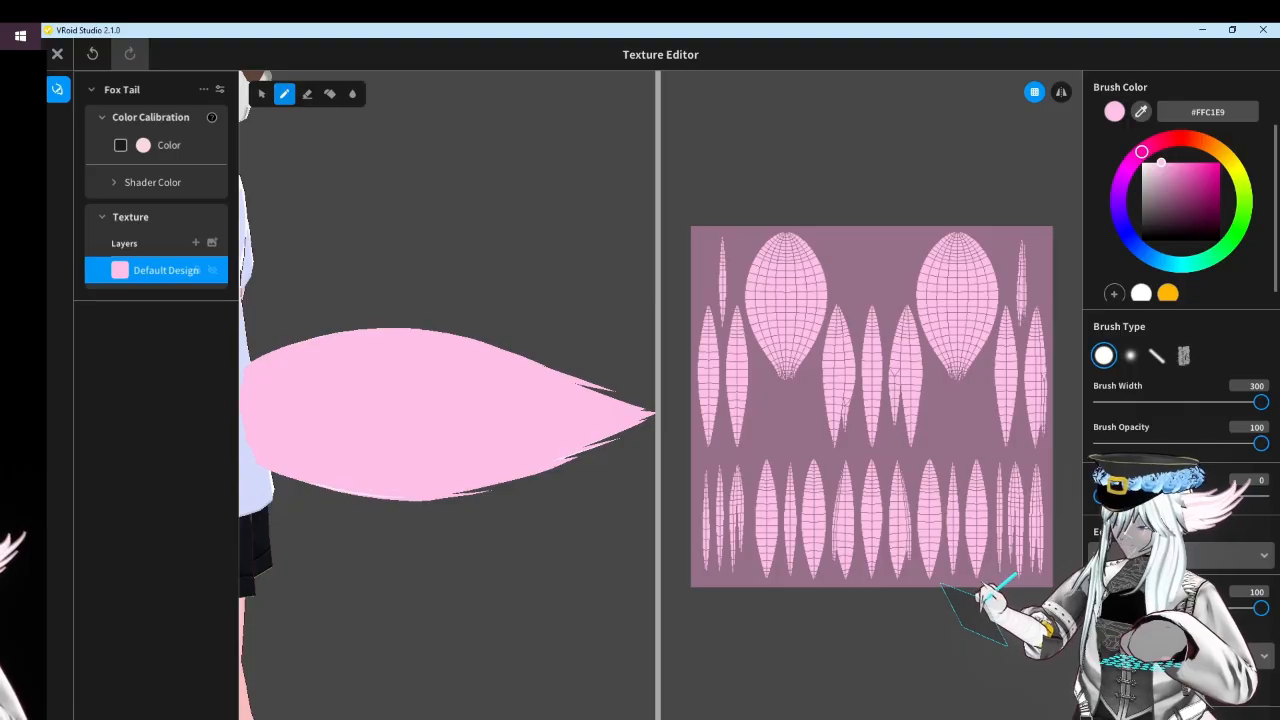
Erase the paint from the first large oval of the tail's UV layout using an eraser width of 43
left_click(307, 93)
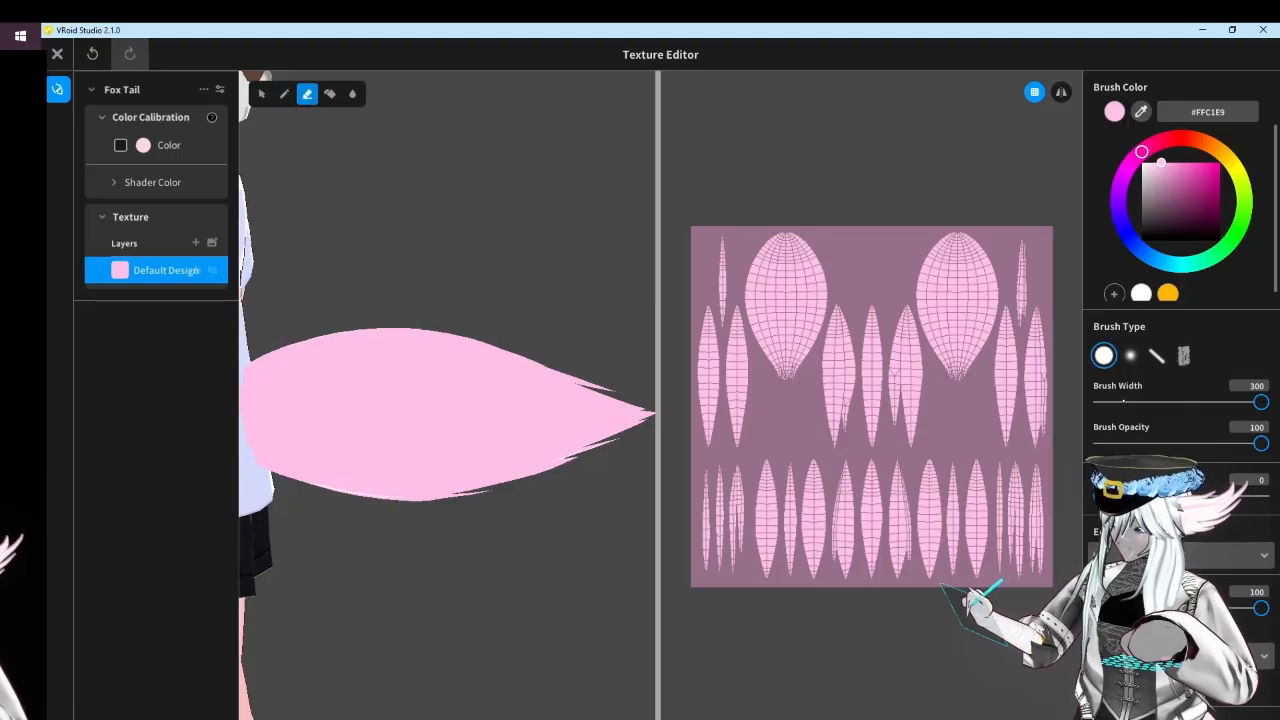
left_click(1123, 401)
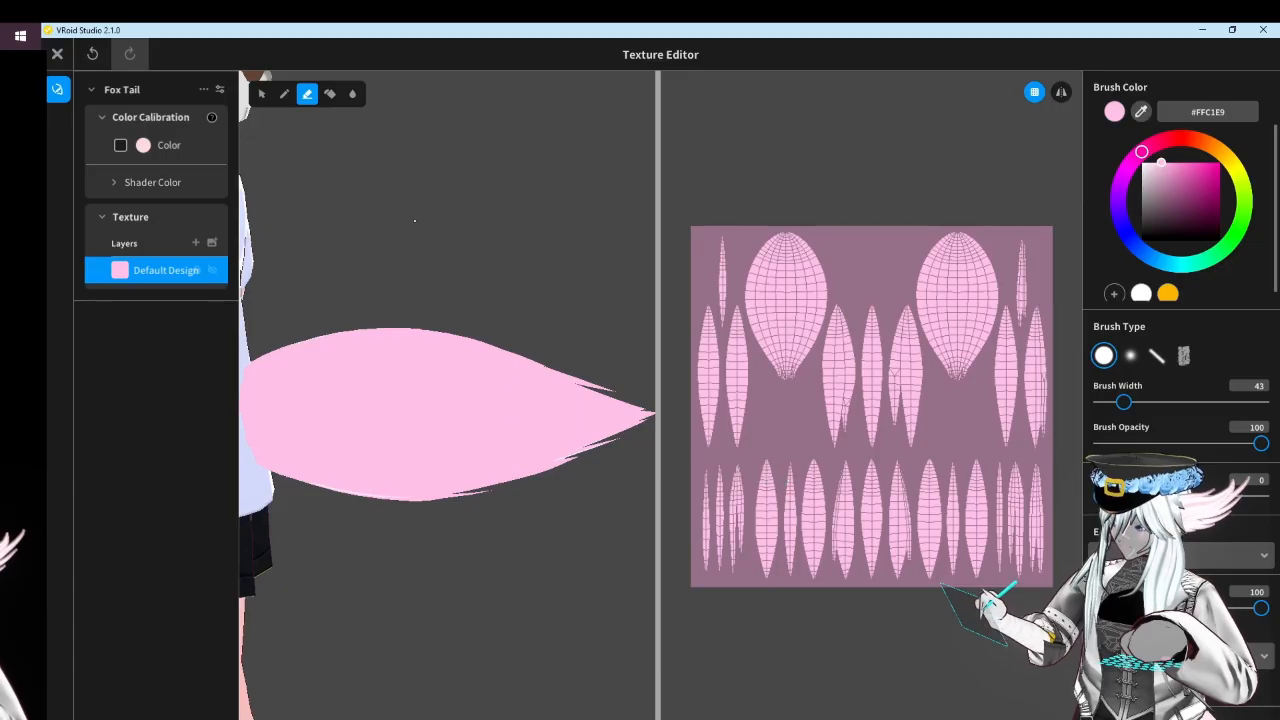
mouse_move(794, 243)
left_mouse_down()
mouse_move(808, 343)
mouse_move(808, 260)
mouse_move(789, 271)
mouse_move(769, 231)
mouse_move(755, 324)
left_mouse_up()
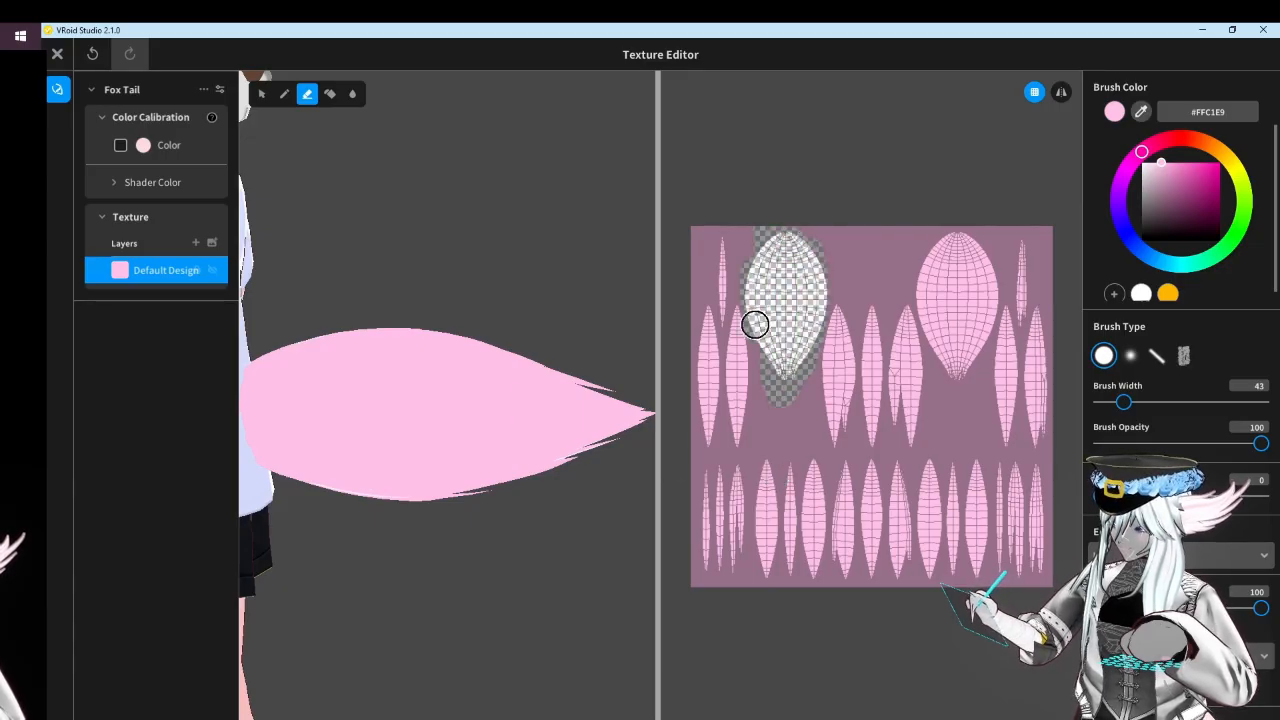
mouse_move(632, 357)
right_mouse_down()
mouse_move(410, 370)
mouse_move(610, 388)
right_mouse_up()
scroll(534, 366, "up", 1)
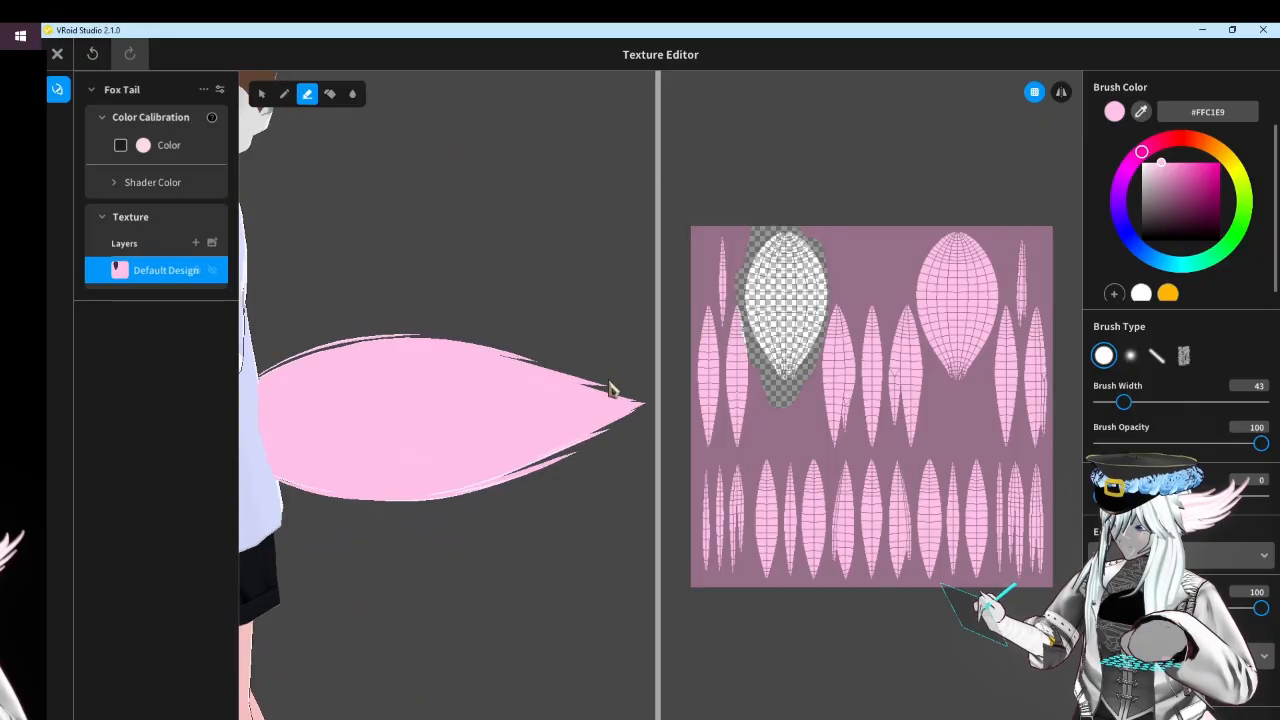
Erase most of the narrow UV pieces around the second large oval, widening the eraser to 67
mouse_move(724, 220)
left_mouse_down()
mouse_move(726, 466)
mouse_move(740, 540)
left_mouse_up()
left_click_drag(1126, 403, 1137, 403)
mouse_move(695, 284)
left_mouse_down()
mouse_move(703, 563)
mouse_move(749, 660)
mouse_move(743, 523)
mouse_move(843, 246)
mouse_move(874, 357)
mouse_move(889, 303)
mouse_move(912, 432)
mouse_move(895, 325)
mouse_move(910, 452)
mouse_move(867, 443)
mouse_move(937, 551)
mouse_move(894, 446)
left_mouse_up()
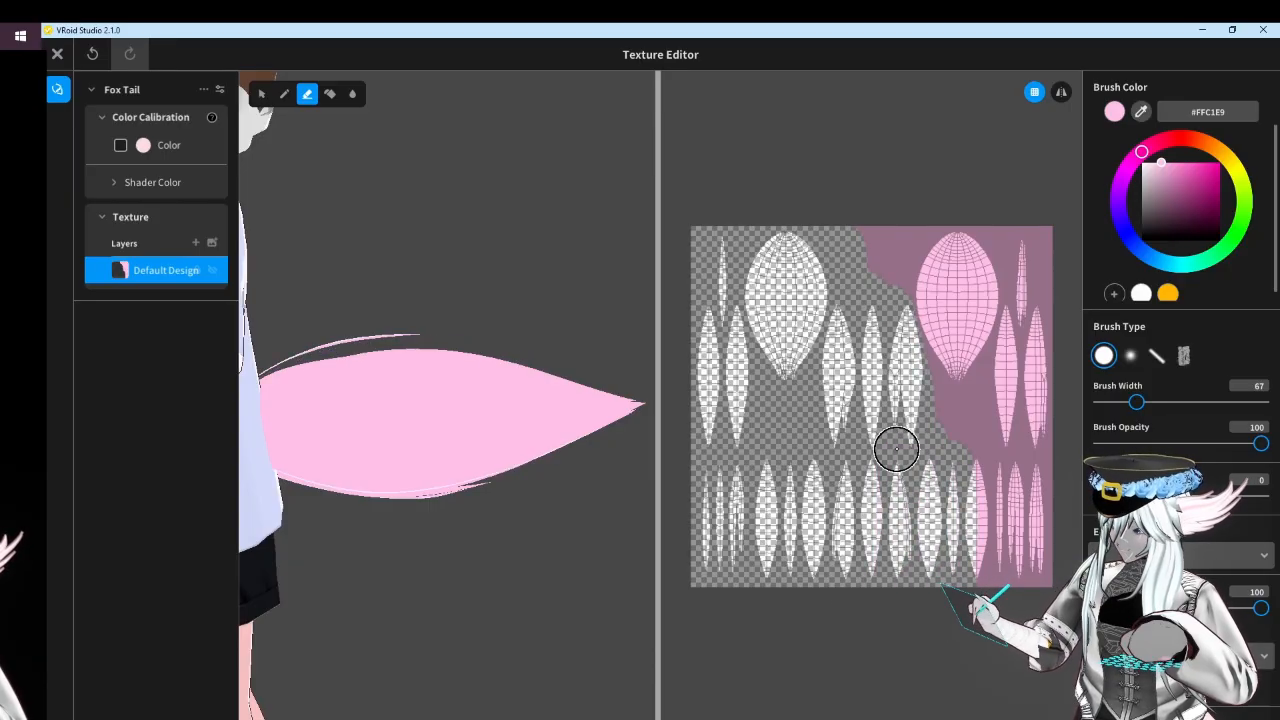
mouse_move(1034, 257)
left_mouse_down()
mouse_move(1026, 351)
mouse_move(1043, 275)
mouse_move(994, 652)
mouse_move(1051, 602)
mouse_move(969, 463)
left_mouse_up()
Clear the leftover paint from the narrow UV piece beside the second large oval using an eraser width of 30
scroll(969, 463, "up", 3)
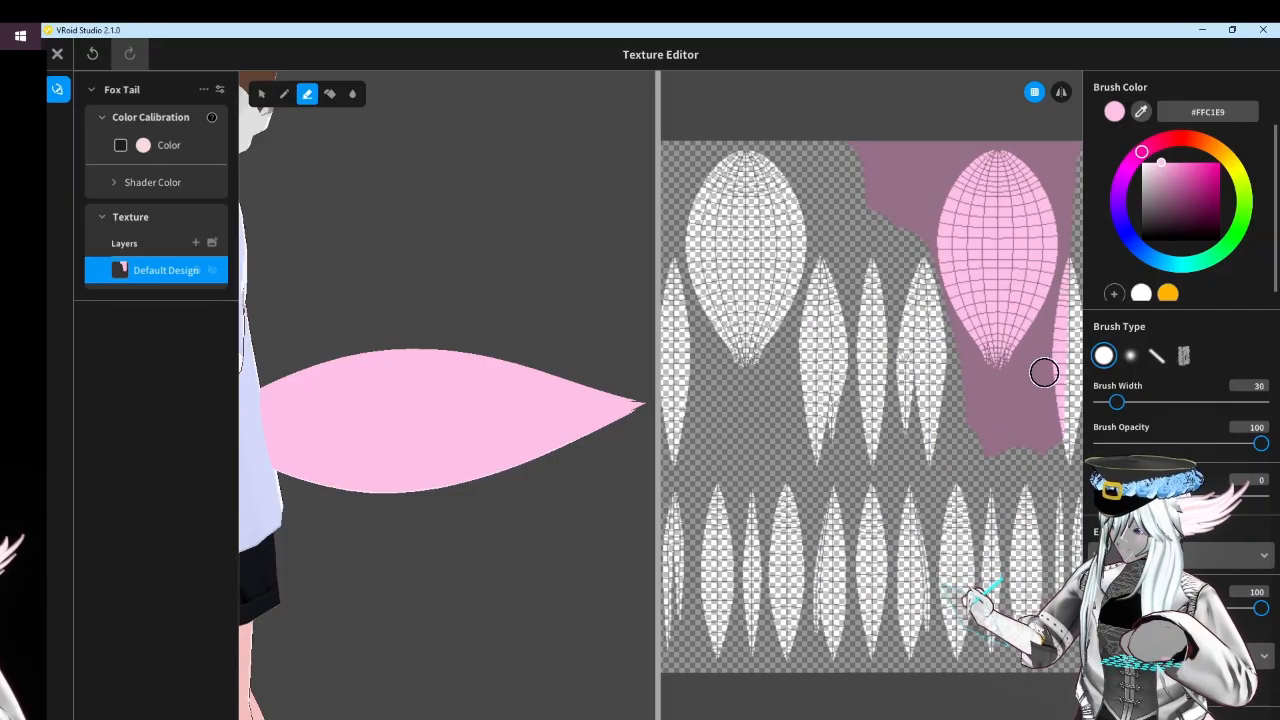
middle_click_drag(1020, 377, 875, 379)
scroll(875, 379, "up", 2)
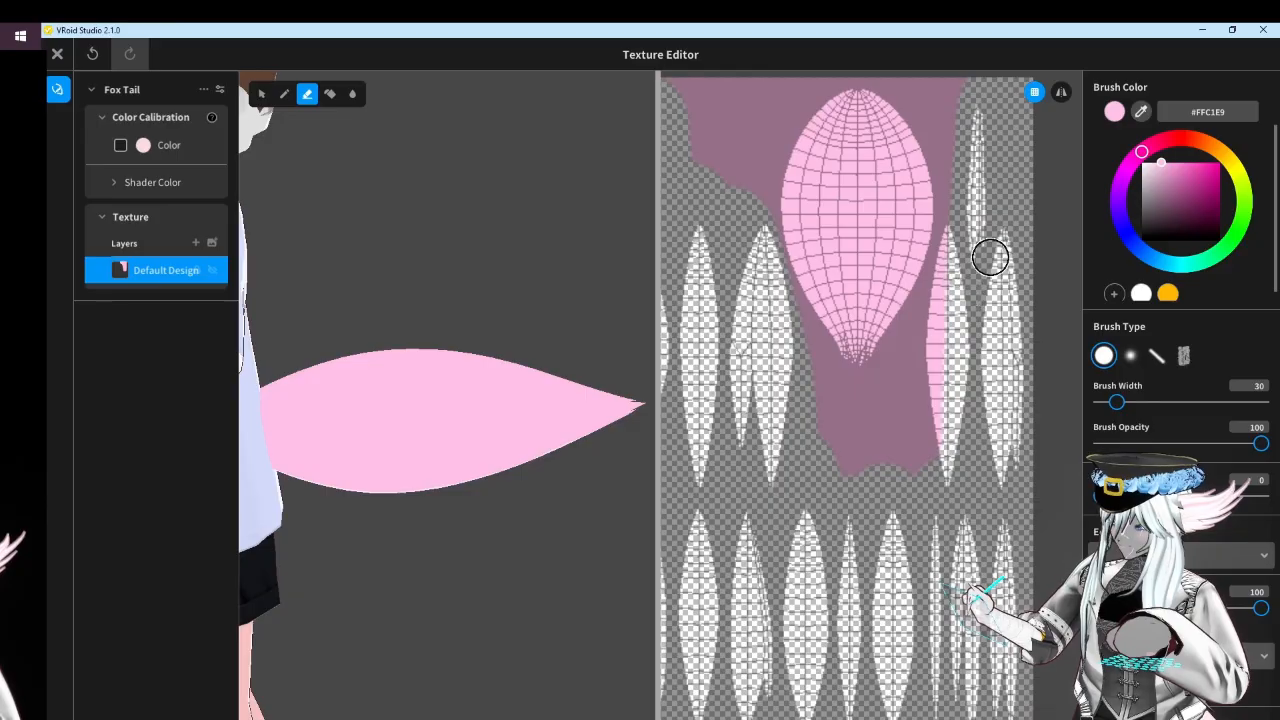
mouse_move(941, 308)
left_mouse_down()
mouse_move(946, 257)
mouse_move(957, 400)
left_mouse_up()
scroll(951, 514, "down", 1)
scroll(866, 266, "down", 1)
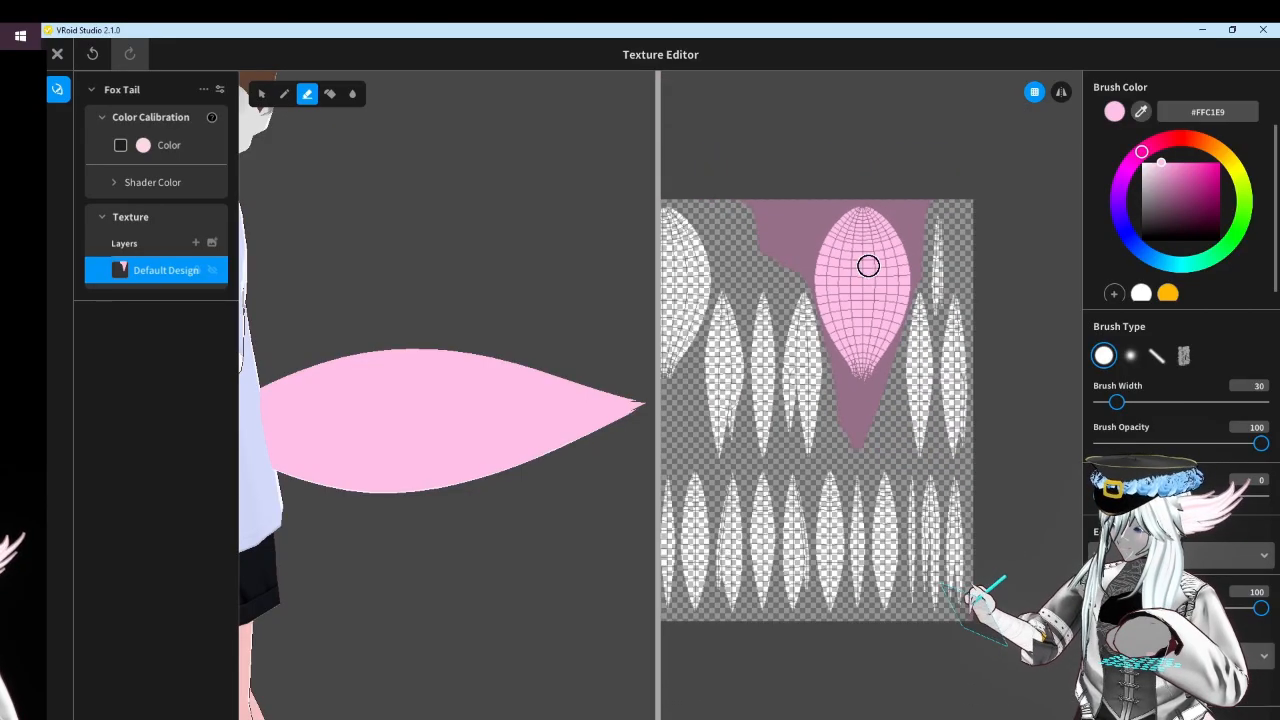
Add a new empty layer above the Default Design layer in the Fox Tail's texture
scroll(866, 266, "up", 1)
scroll(829, 389, "up", 2)
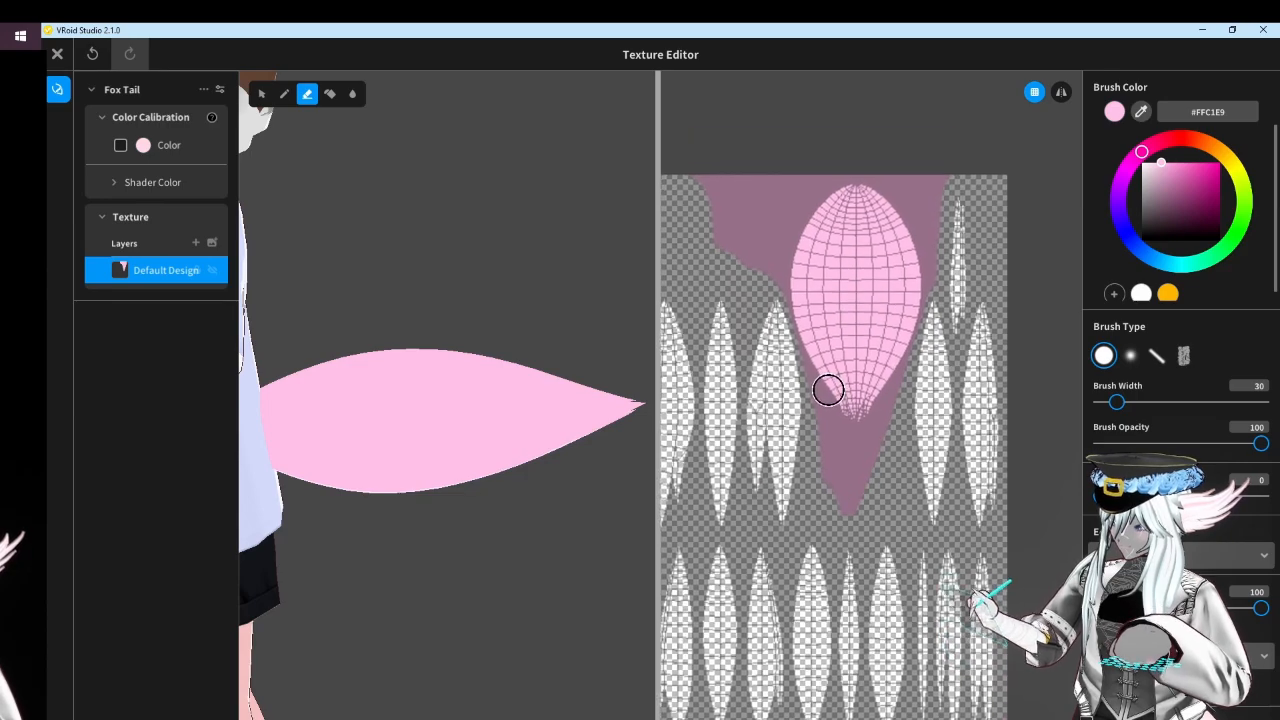
scroll(860, 363, "down", 7)
mouse_move(791, 377)
middle_mouse_down()
mouse_move(911, 360)
mouse_move(831, 360)
middle_mouse_up()
scroll(870, 321, "up", 2)
scroll(826, 451, "up", 2)
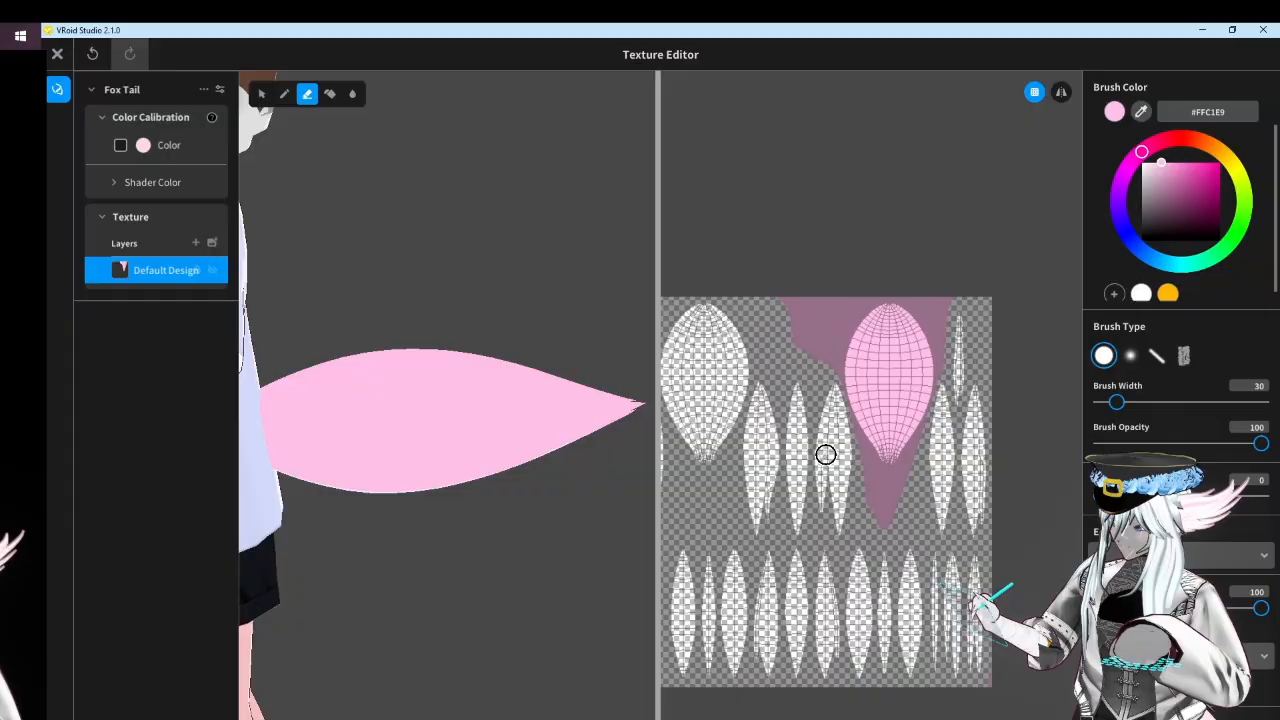
left_click(196, 243)
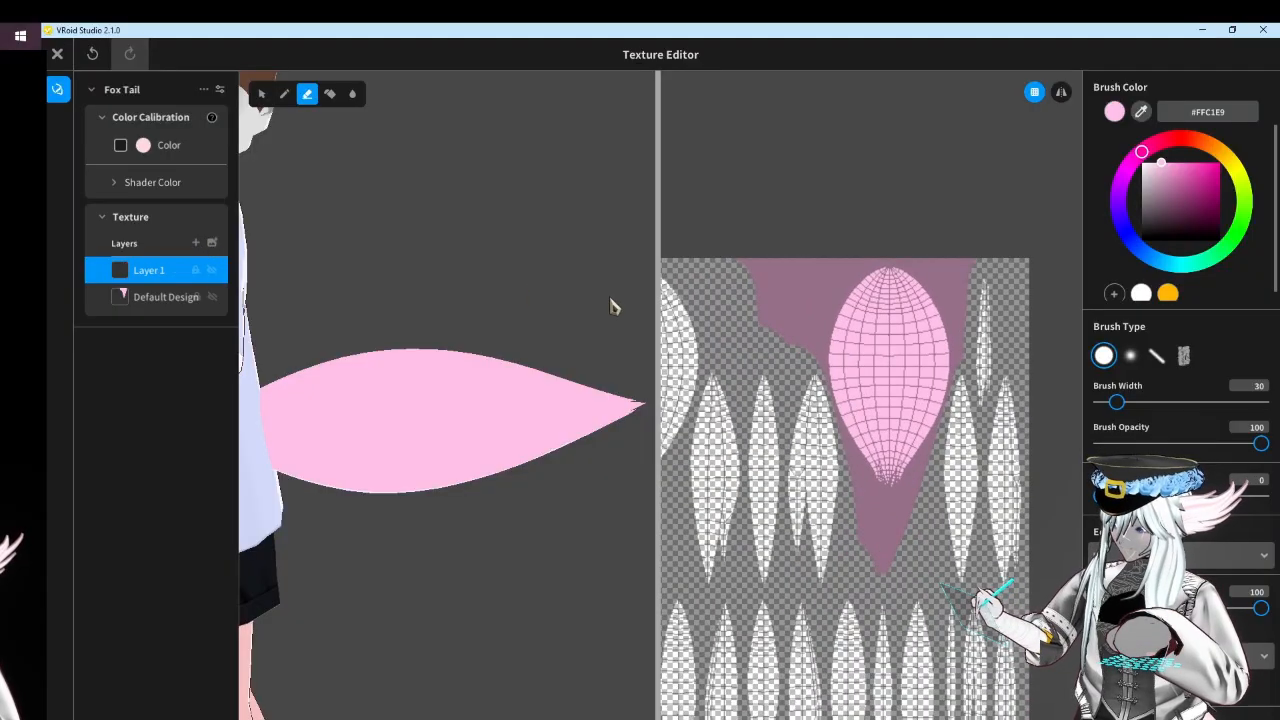
scroll(803, 351, "up", 1)
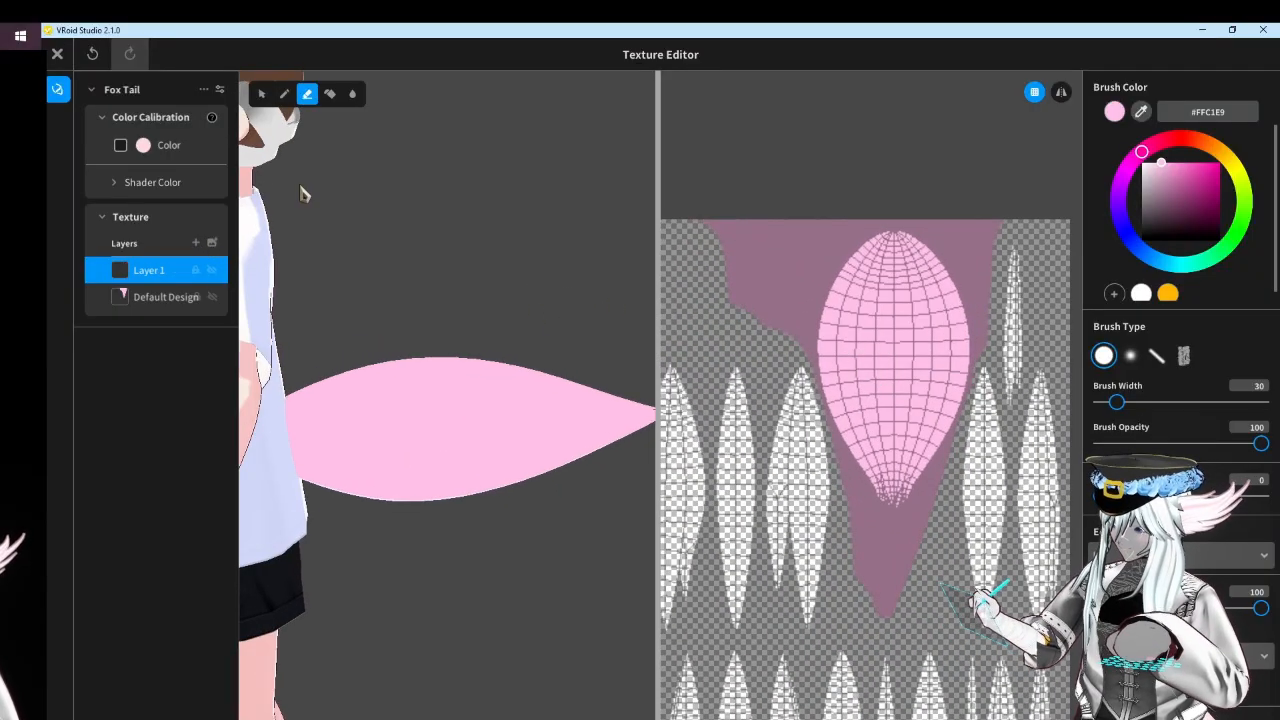
On Layer 1, paint a jagged feathered wing outline inside the large pink oval with a 7-wide brush in dark plum #5D3950
left_click(284, 93)
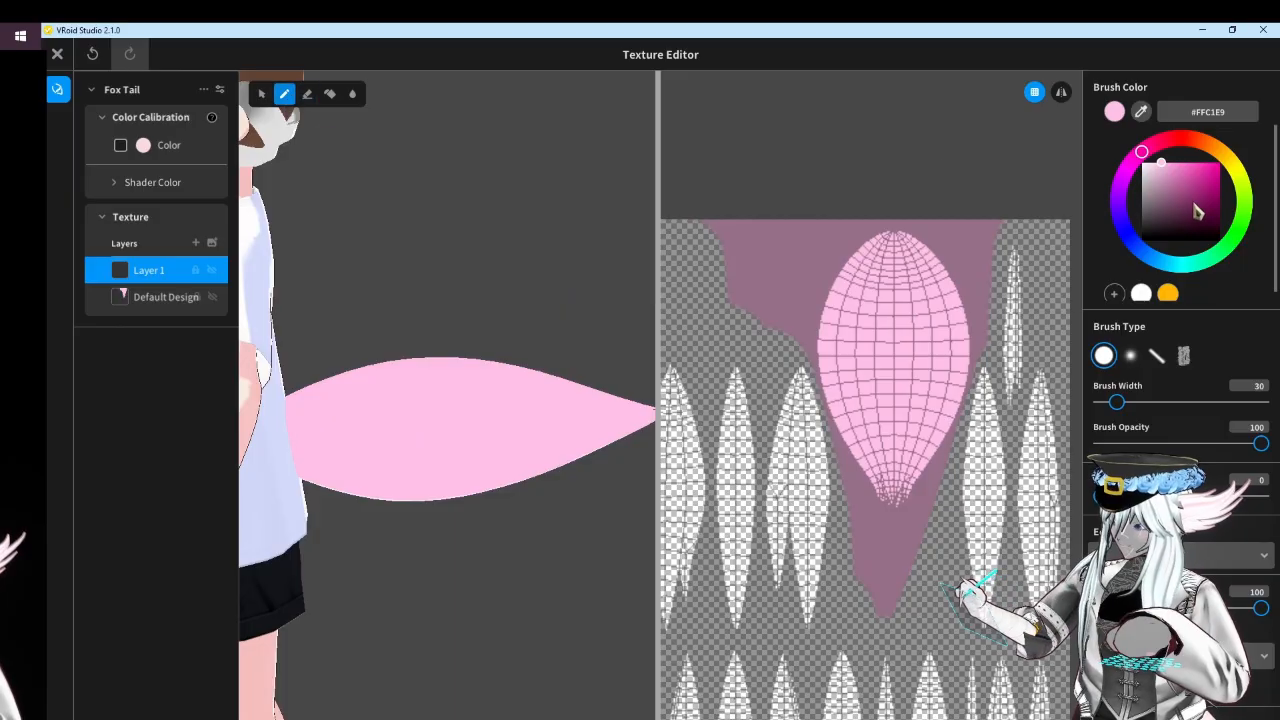
left_click_drag(1178, 208, 1172, 212)
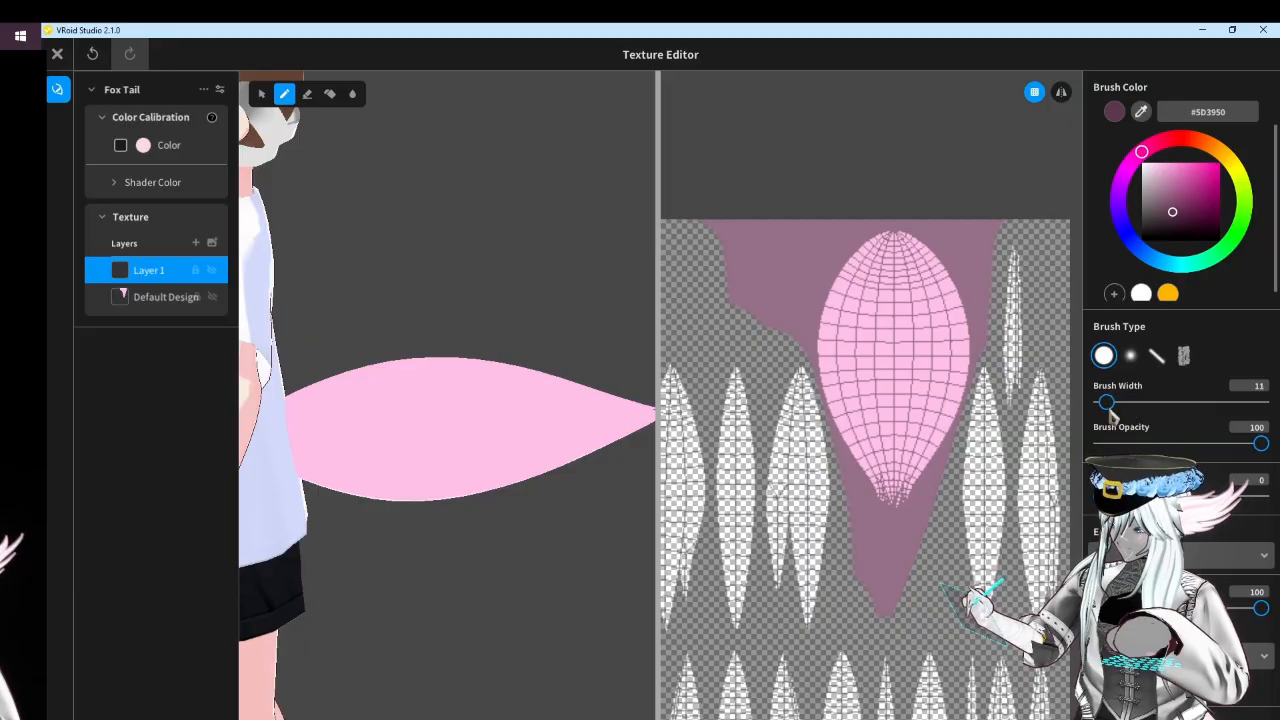
scroll(960, 298, "up", 2)
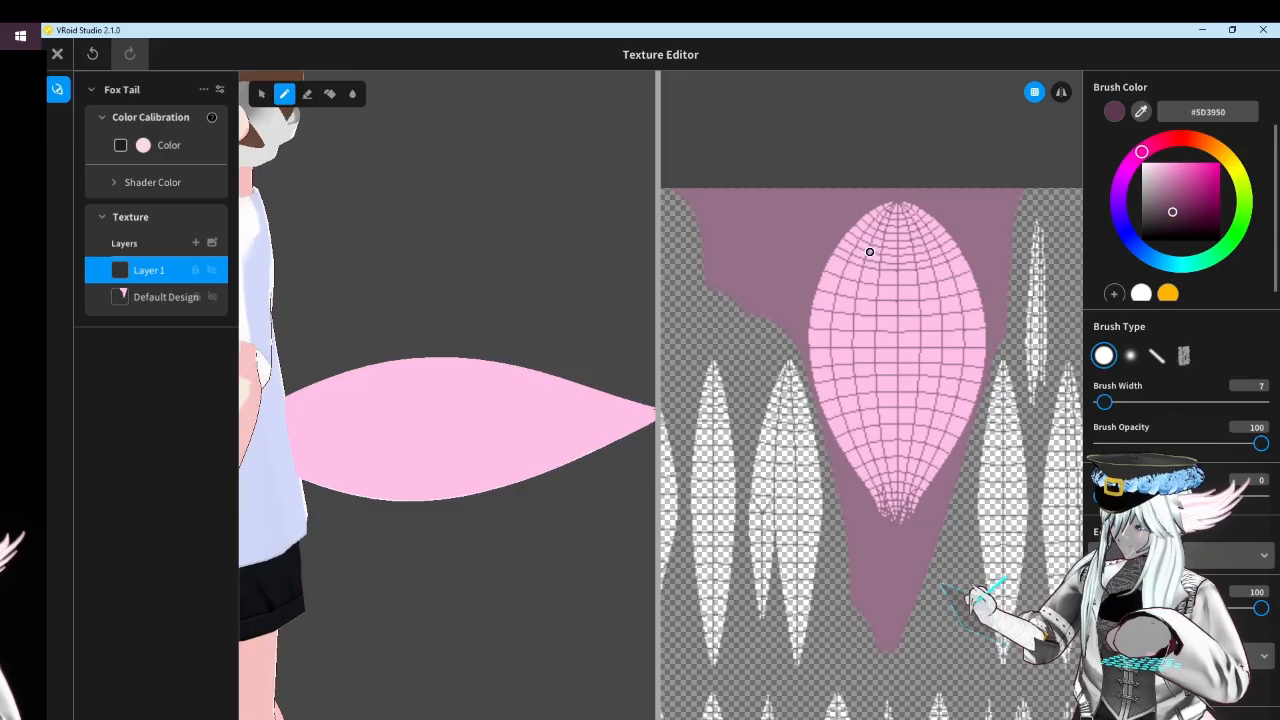
scroll(869, 251, "up", 3)
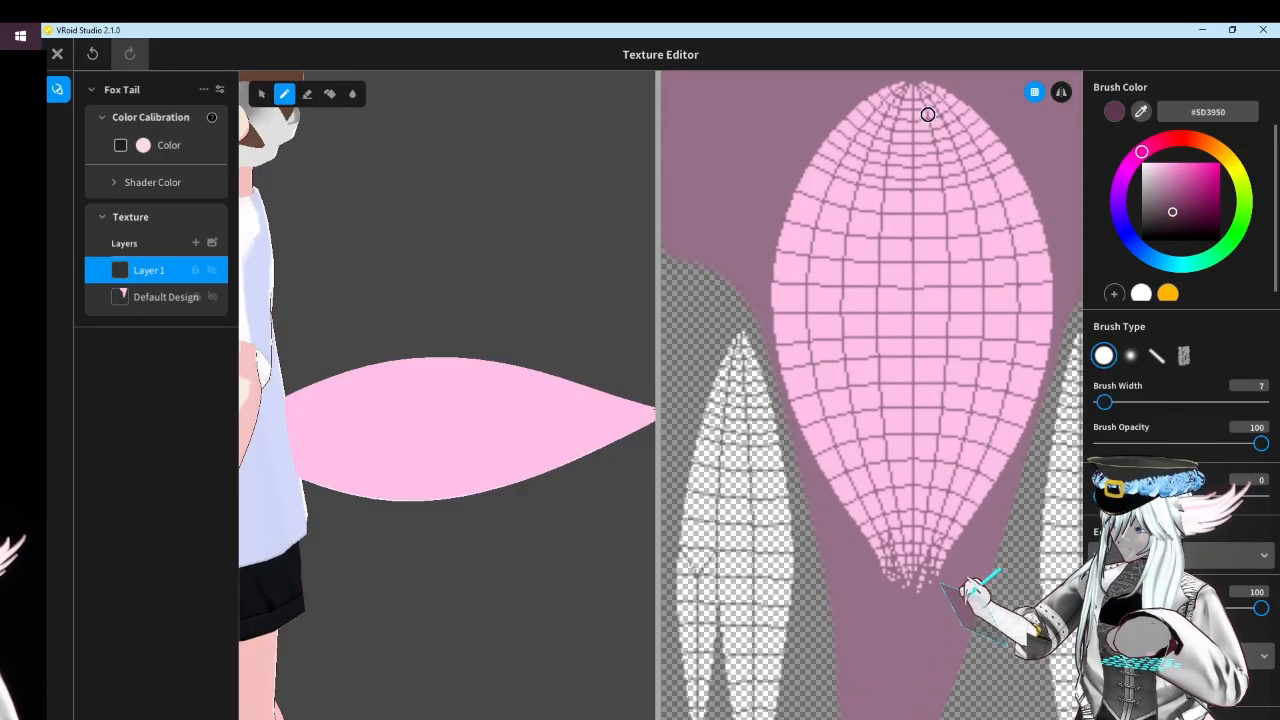
mouse_move(922, 101)
left_mouse_down()
mouse_move(971, 240)
mouse_move(976, 296)
mouse_move(955, 401)
left_mouse_up()
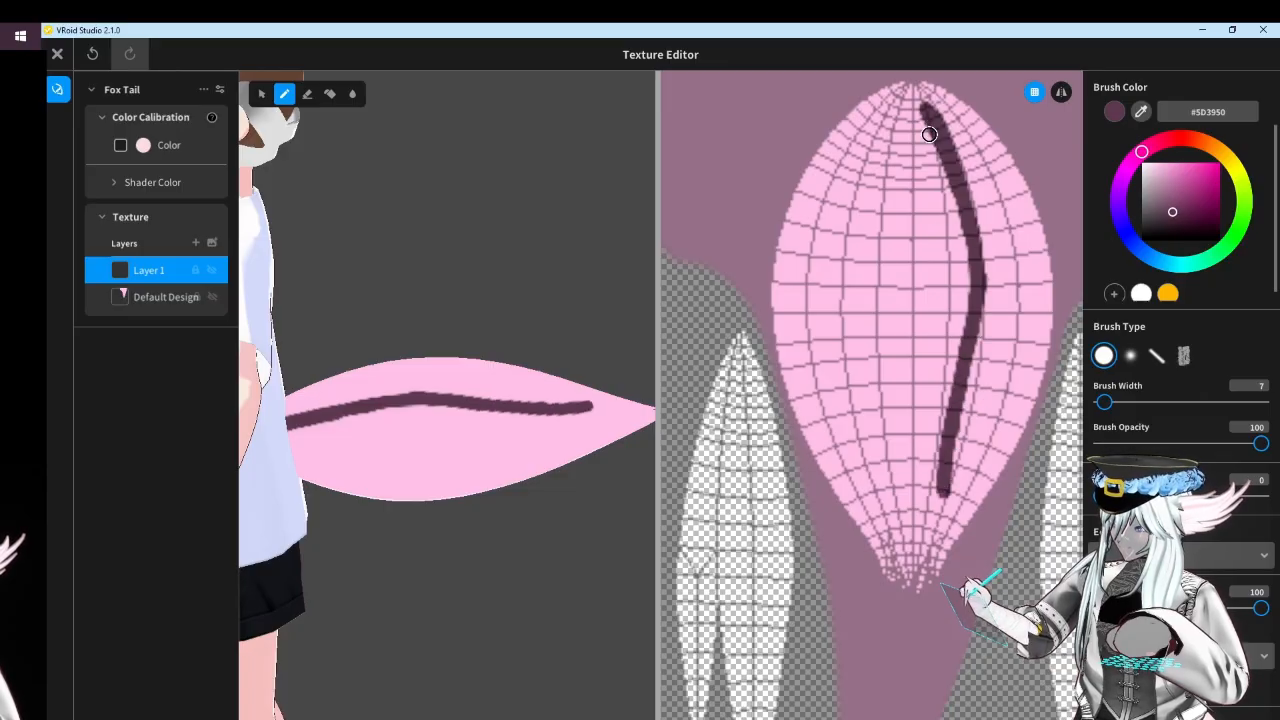
mouse_move(933, 111)
left_mouse_down()
mouse_move(1016, 297)
mouse_move(977, 294)
mouse_move(1031, 319)
mouse_move(1004, 315)
left_mouse_up()
left_click_drag(920, 110, 871, 217)
mouse_move(975, 307)
left_mouse_down()
mouse_move(983, 440)
mouse_move(967, 392)
mouse_move(988, 463)
left_mouse_up()
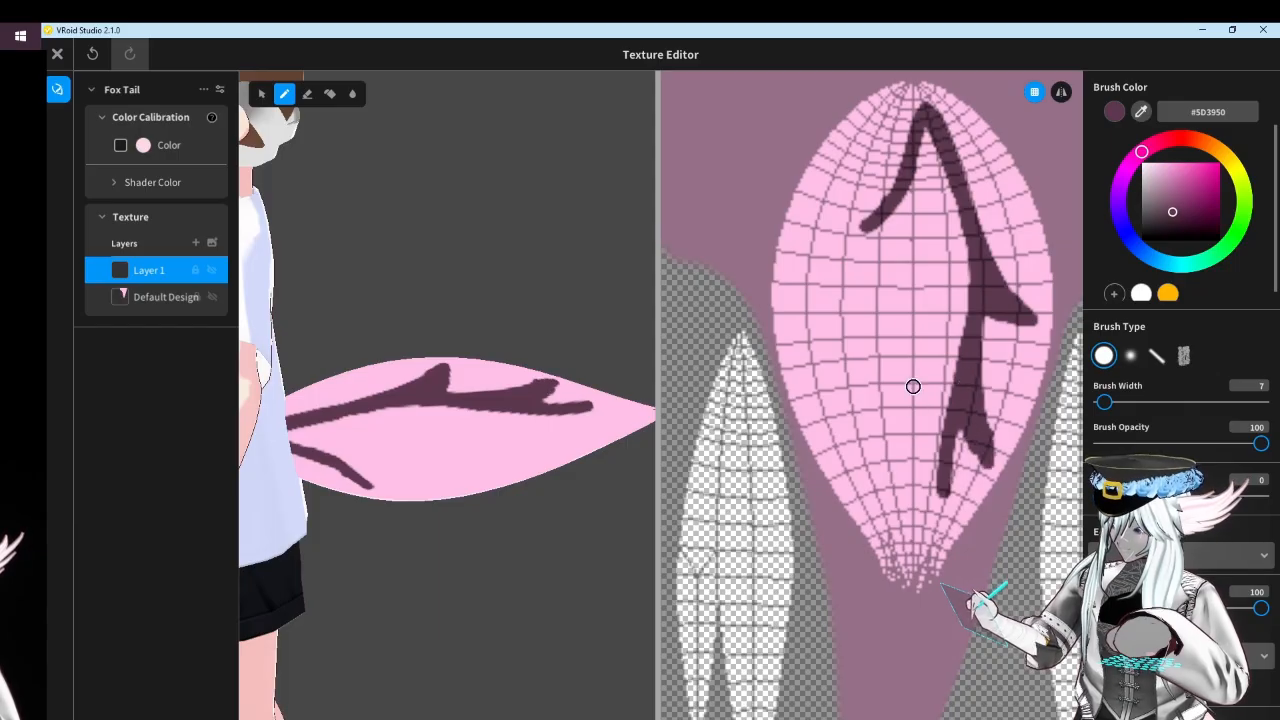
mouse_move(868, 234)
left_mouse_down()
mouse_move(910, 208)
mouse_move(862, 330)
mouse_move(912, 286)
mouse_move(882, 421)
mouse_move(912, 380)
mouse_move(936, 530)
left_mouse_up()
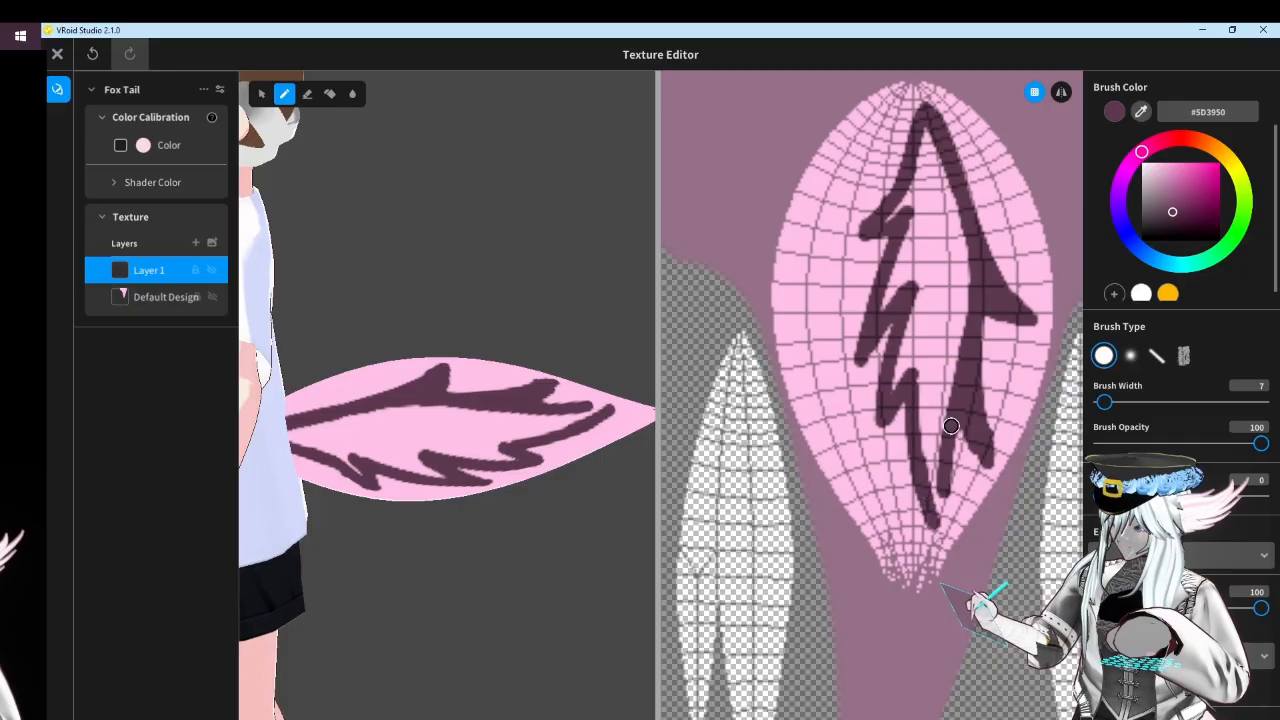
left_click_drag(951, 423, 935, 510)
Sharpen the spikes and the lower tip of the plum wing outline using an eraser width of 7
left_click(307, 93)
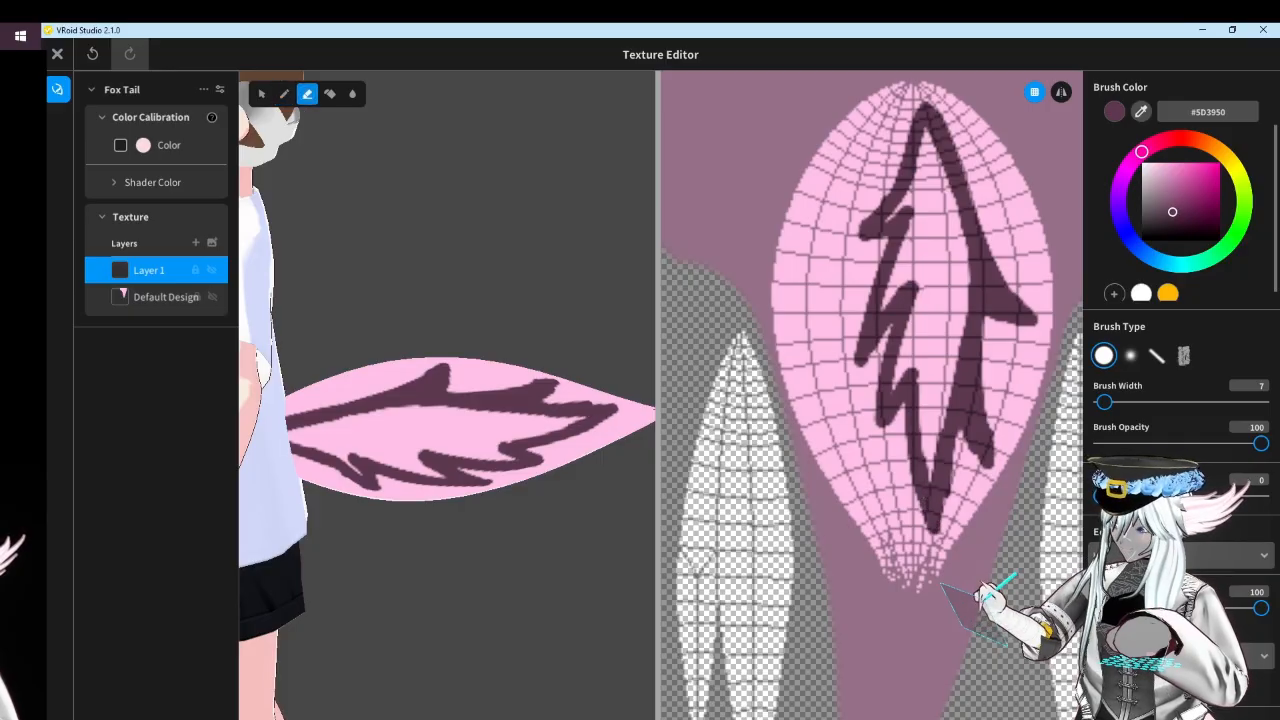
mouse_move(995, 230)
left_mouse_down()
mouse_move(986, 240)
mouse_move(1063, 317)
left_mouse_up()
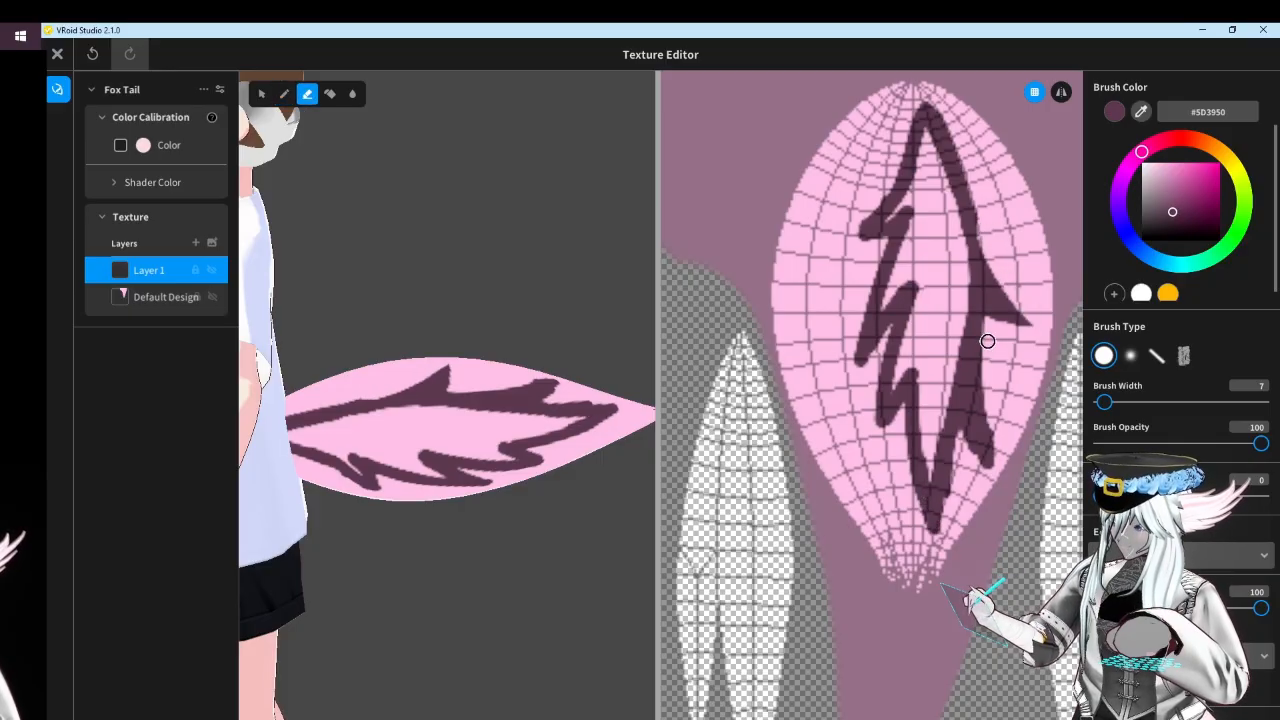
left_click_drag(989, 340, 1026, 506)
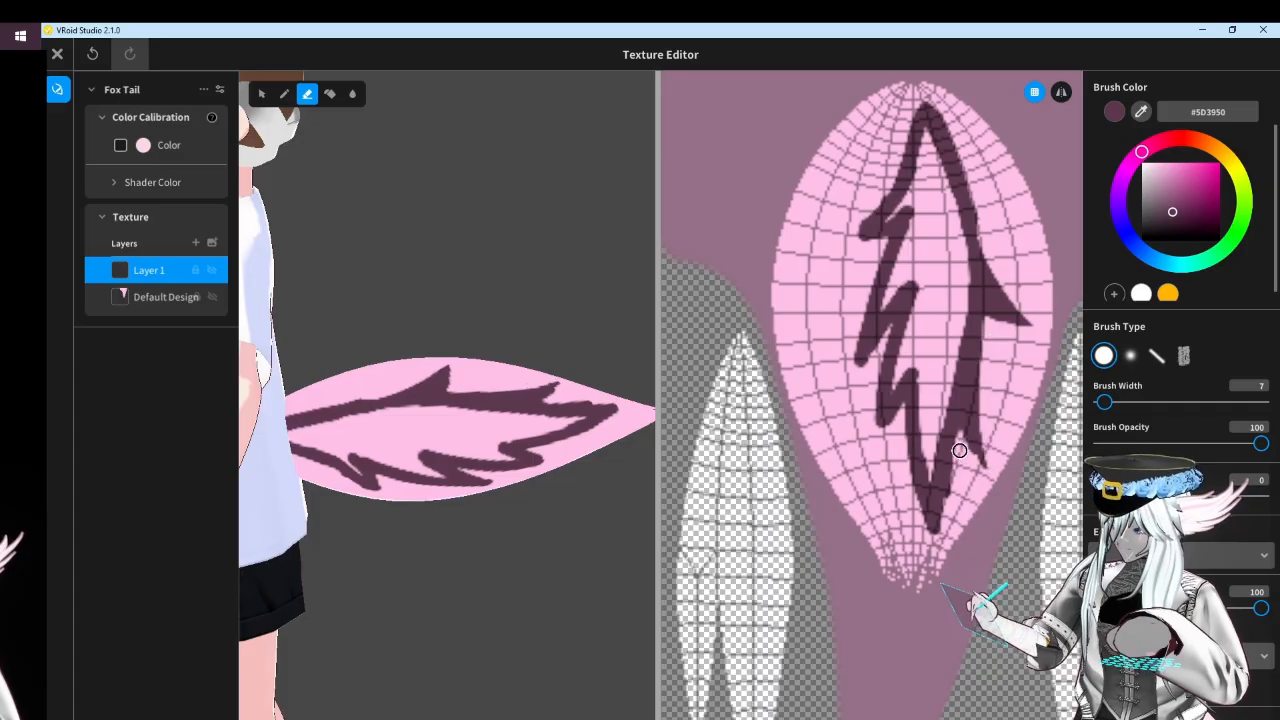
left_click_drag(959, 450, 940, 598)
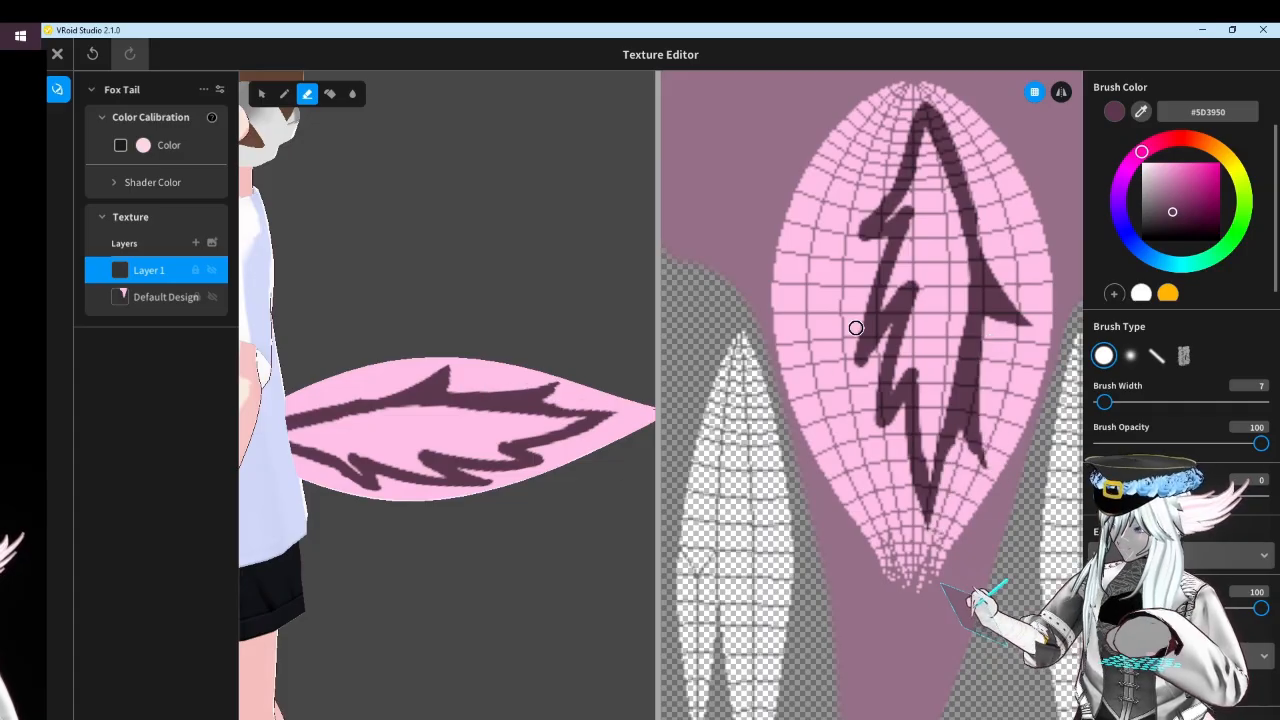
Make the Default Design layer of the Fox Tail texture the active layer
left_click(284, 93)
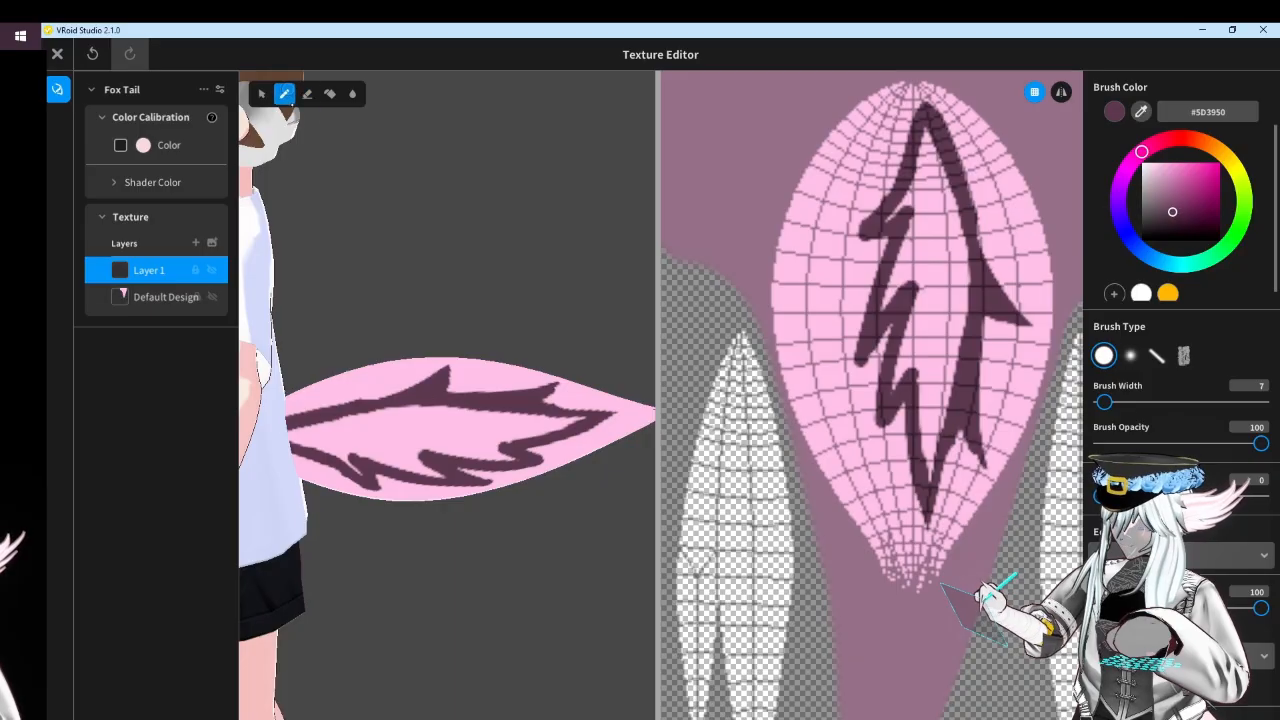
left_click(157, 292)
right_click_drag(443, 306, 514, 323)
left_click(145, 285)
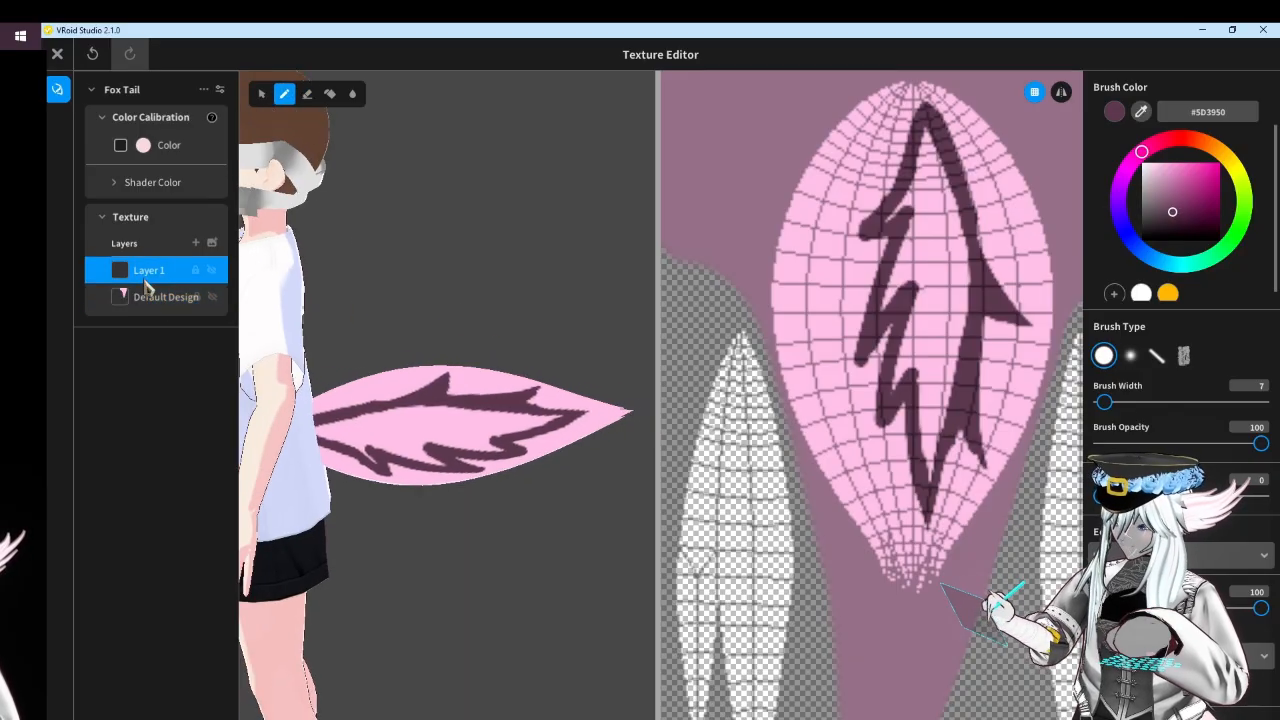
left_click(155, 300)
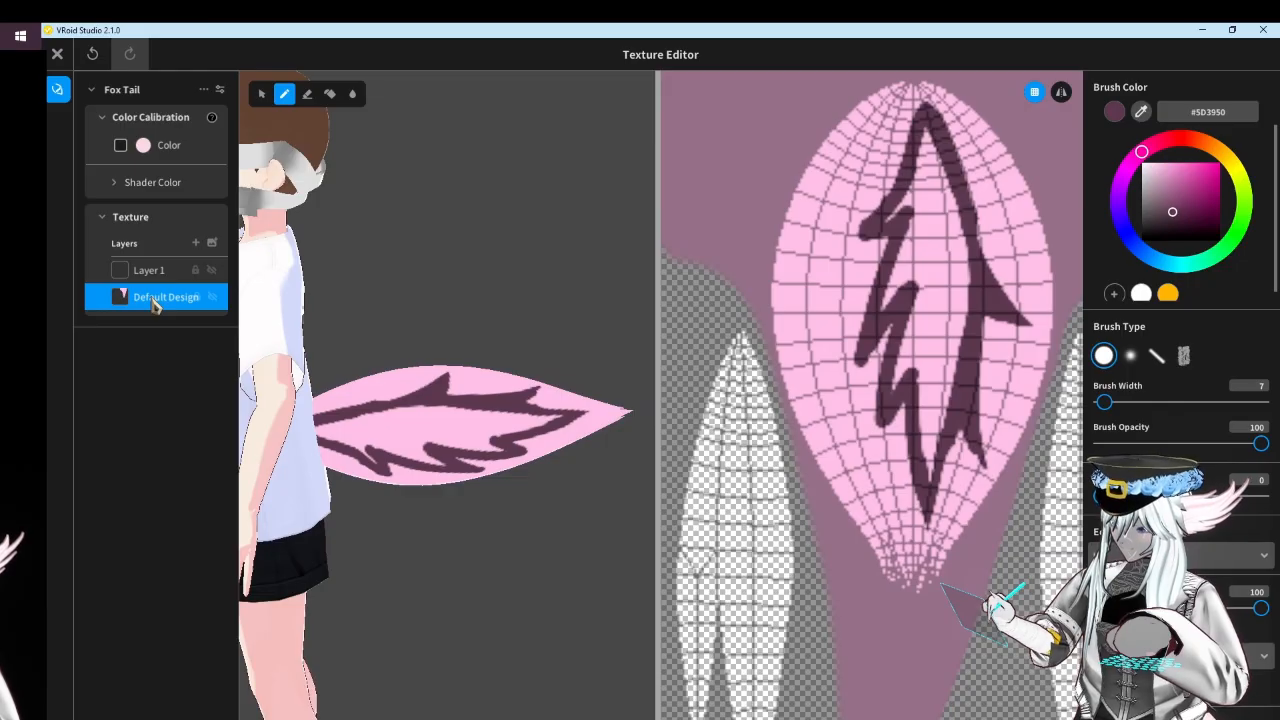
right_click(153, 300)
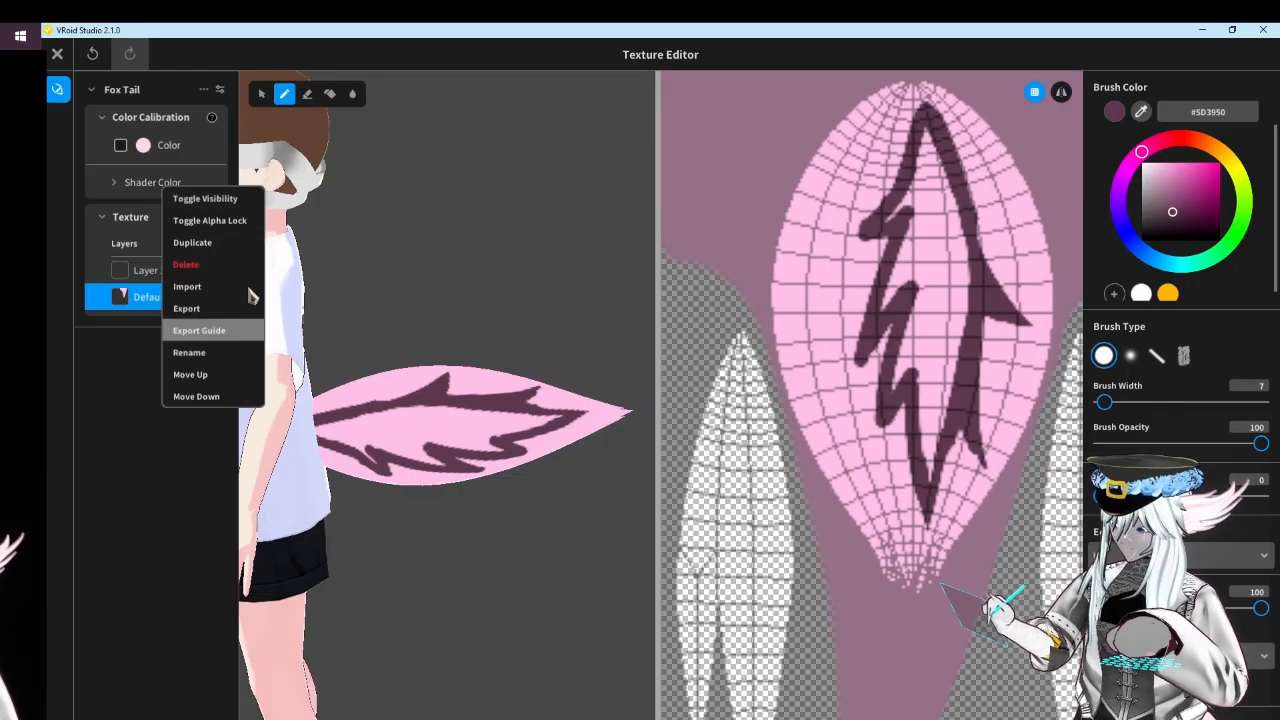
left_click(129, 319)
right_click(140, 289)
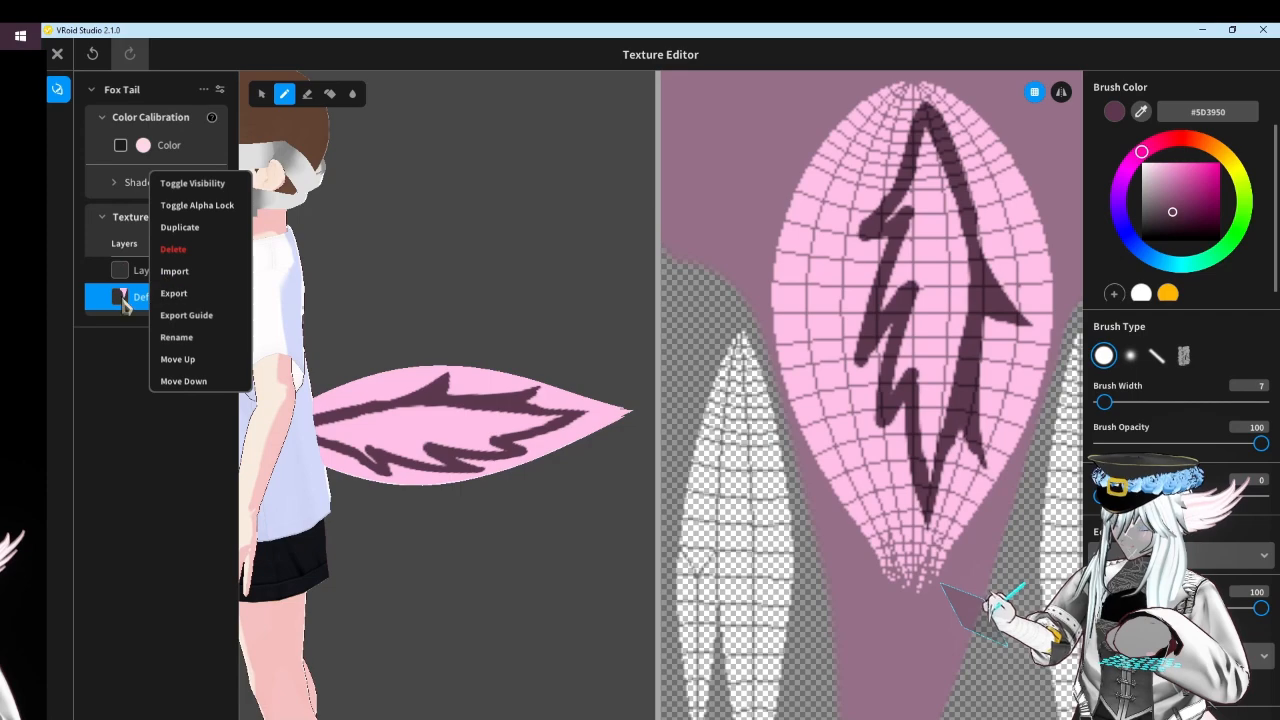
left_click(126, 292)
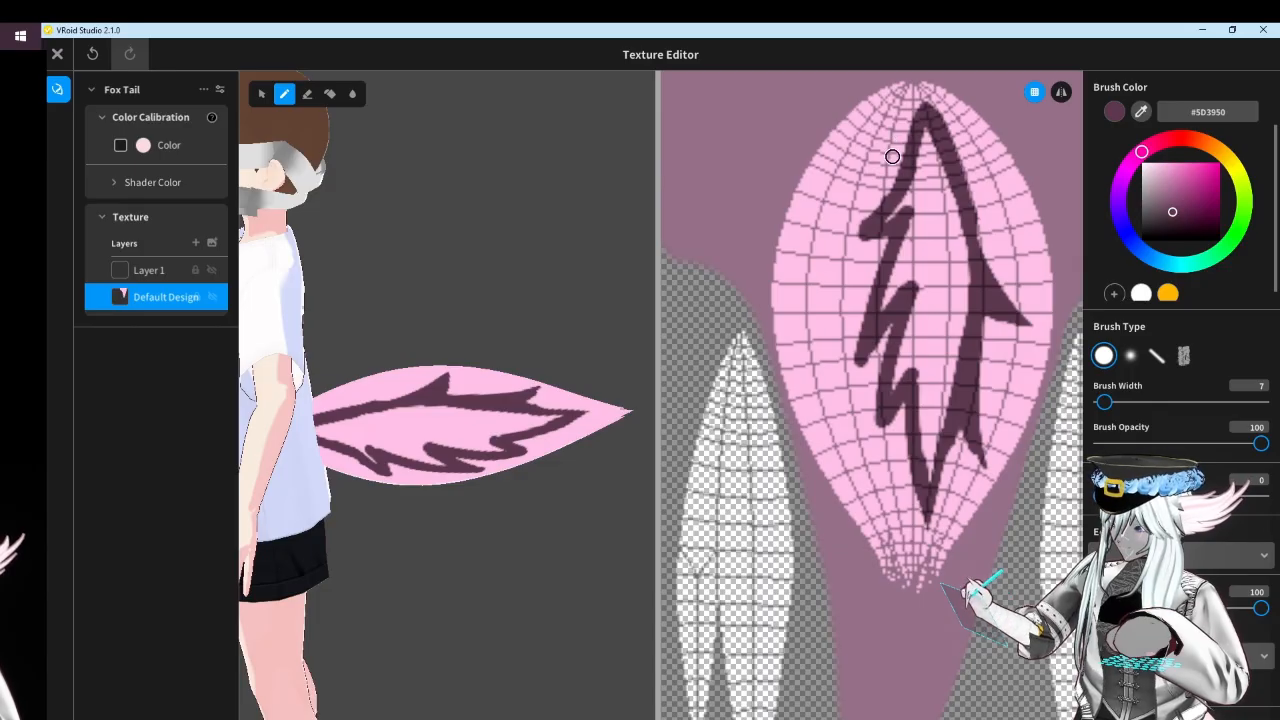
Erase a thin band of pink just outside the plum wing outline on the Default Design layer using an eraser width of 7
left_click(307, 93)
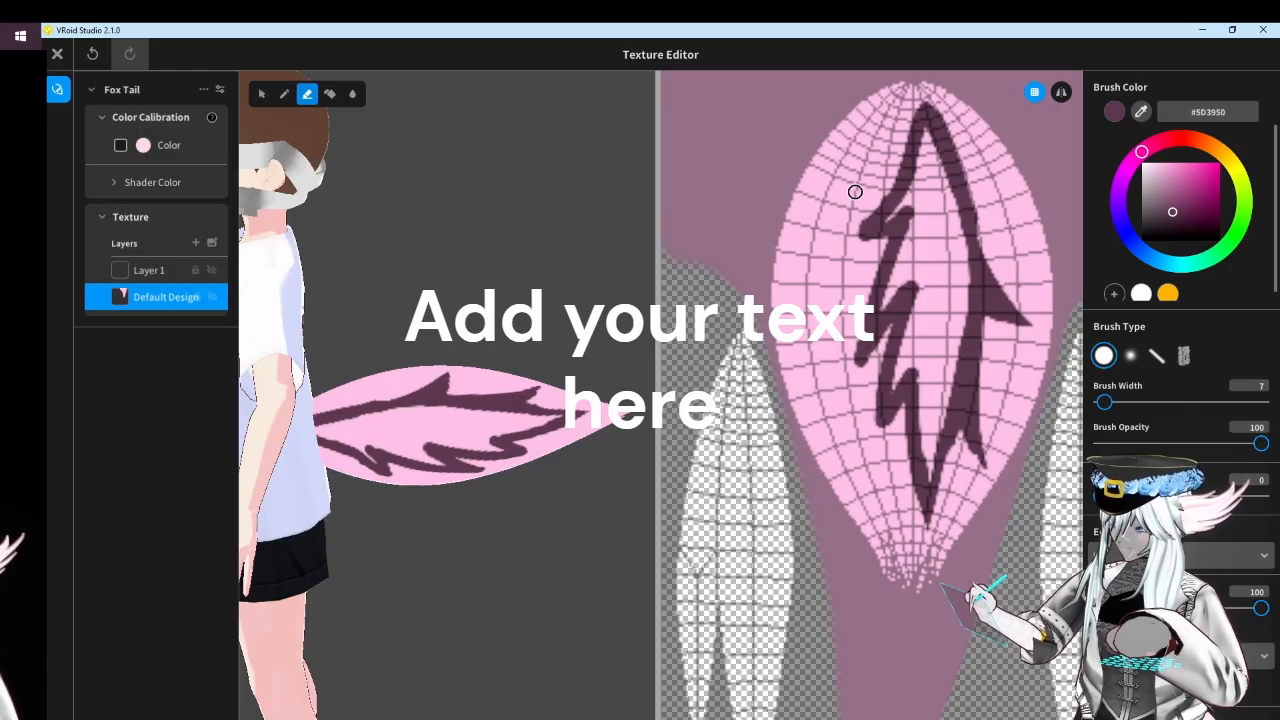
mouse_move(905, 92)
left_mouse_down()
mouse_move(862, 206)
mouse_move(880, 235)
mouse_move(837, 385)
mouse_move(886, 332)
mouse_move(878, 400)
mouse_move(895, 410)
mouse_move(920, 572)
mouse_move(916, 463)
mouse_move(962, 440)
mouse_move(982, 481)
left_mouse_up()
left_click_drag(985, 310, 977, 461)
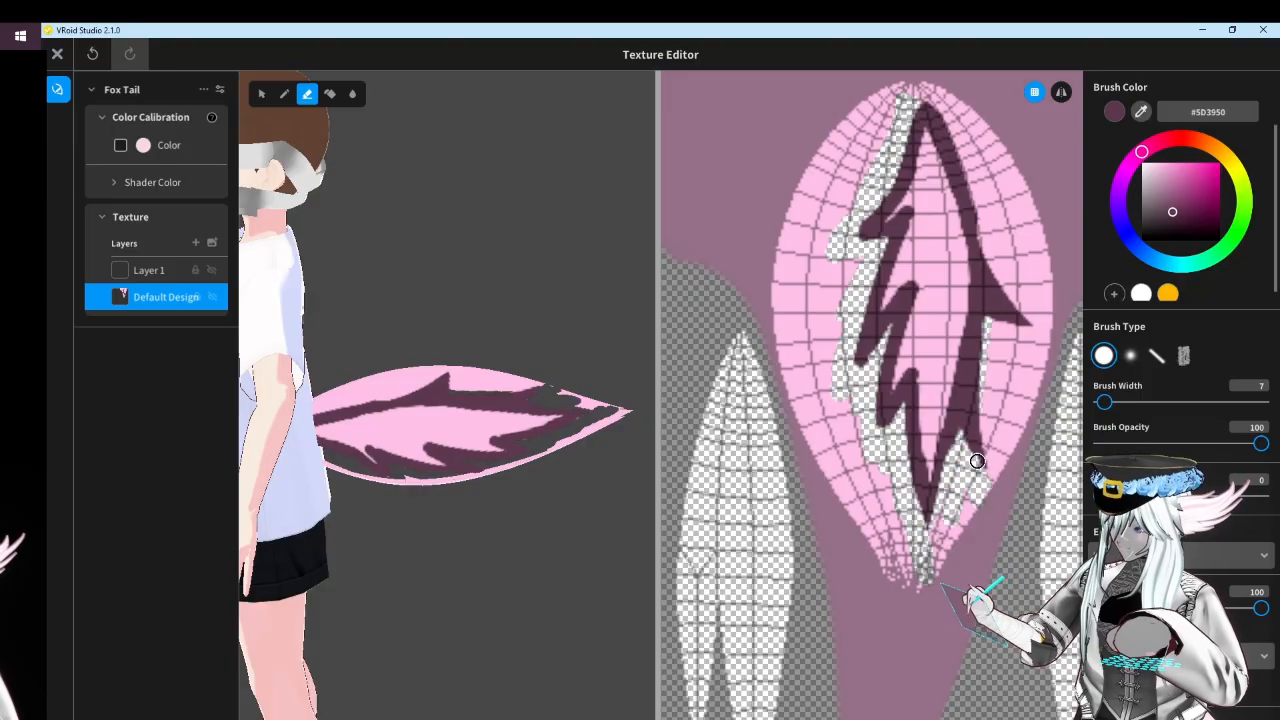
left_click_drag(981, 312, 1038, 330)
mouse_move(922, 95)
left_mouse_down()
mouse_move(974, 183)
mouse_move(954, 141)
mouse_move(981, 263)
left_mouse_up()
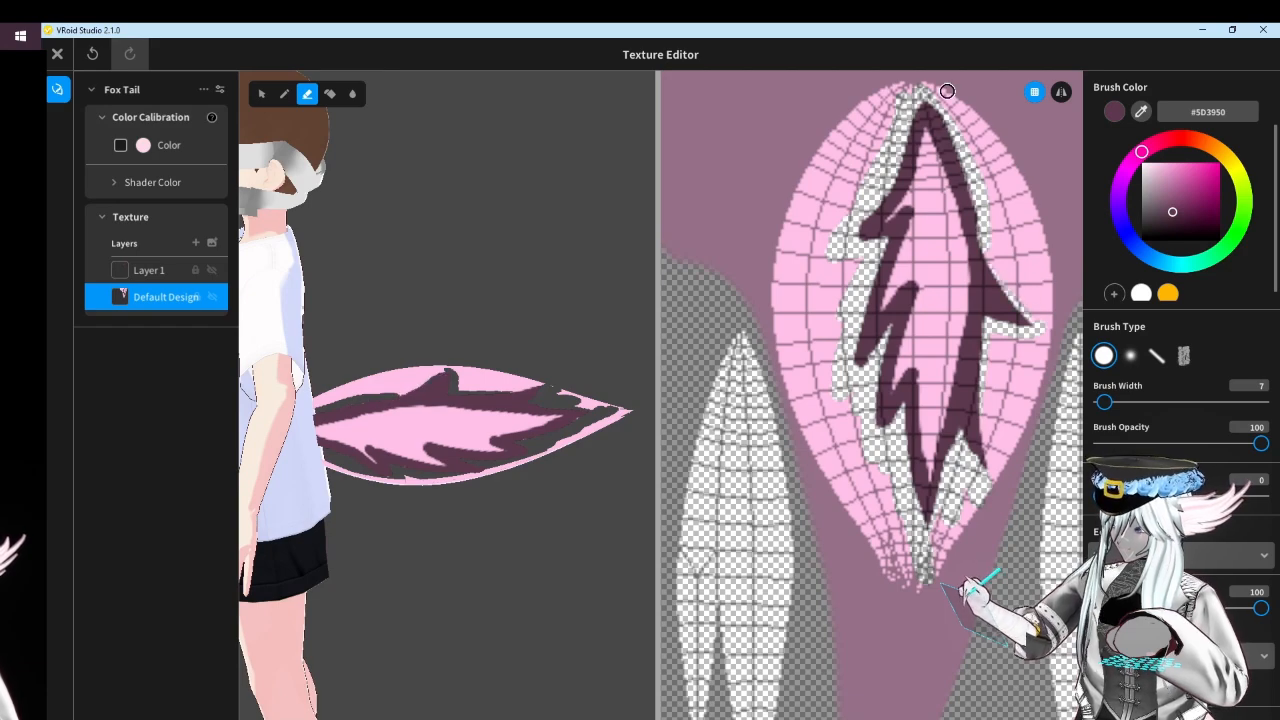
Erase all the leftover pink between the wing outline and the edge of the oval on both sides
mouse_move(941, 100)
left_mouse_down()
mouse_move(1052, 320)
mouse_move(1002, 198)
mouse_move(990, 234)
left_mouse_up()
mouse_move(1018, 324)
left_mouse_down()
mouse_move(1035, 390)
mouse_move(1000, 470)
mouse_move(1003, 414)
mouse_move(987, 421)
left_mouse_up()
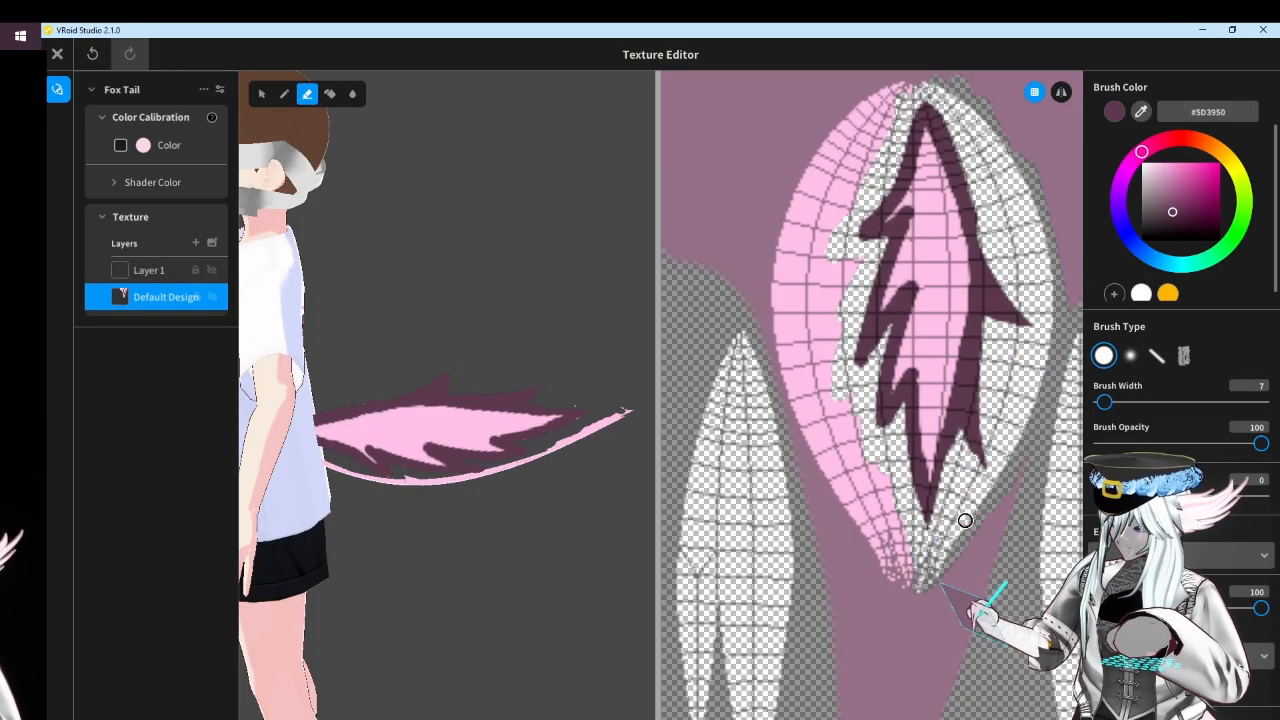
mouse_move(888, 608)
left_mouse_down()
mouse_move(890, 500)
mouse_move(880, 560)
mouse_move(799, 422)
mouse_move(771, 204)
left_mouse_up()
mouse_move(799, 161)
left_mouse_down()
mouse_move(852, 108)
mouse_move(831, 126)
mouse_move(814, 230)
left_mouse_up()
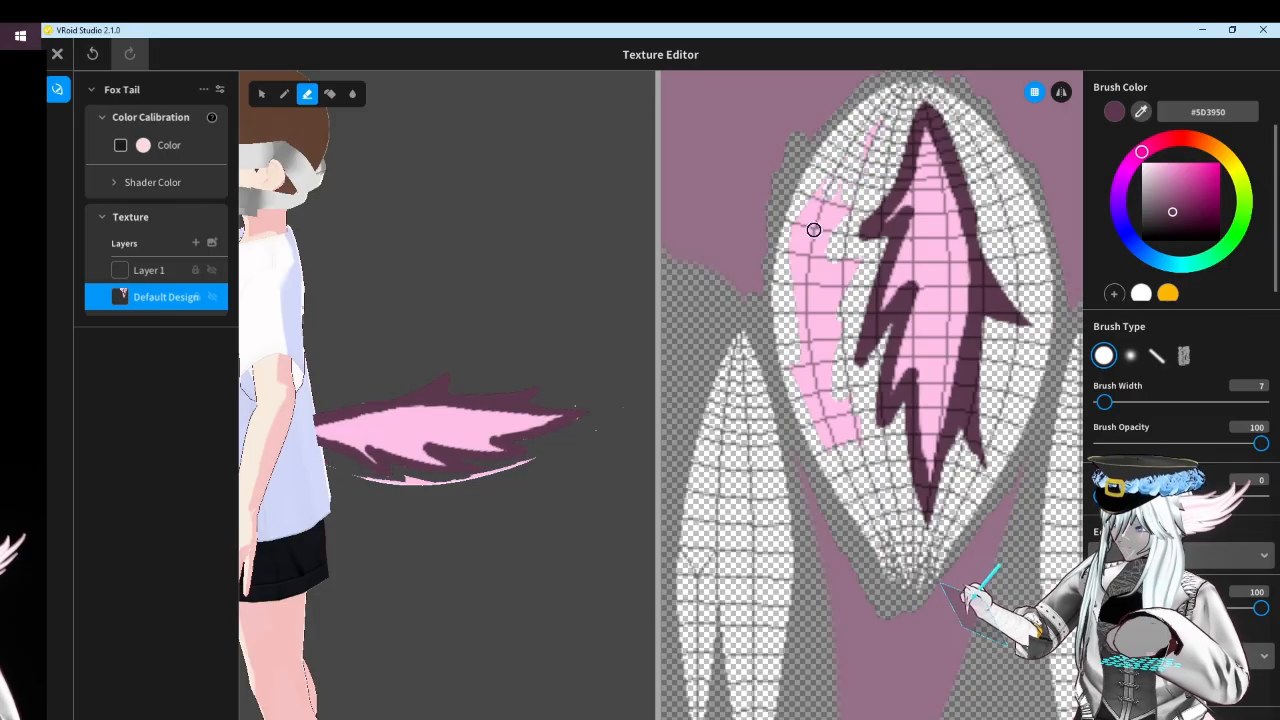
left_click_drag(834, 180, 832, 196)
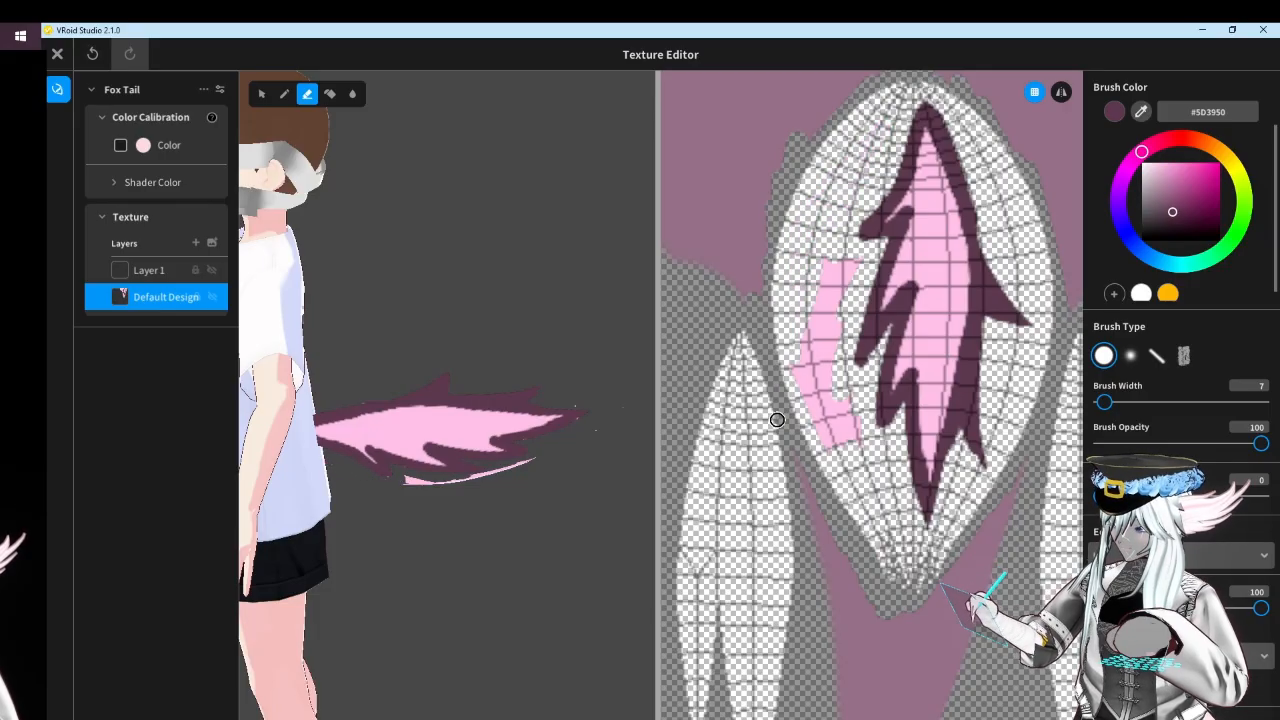
left_click_drag(777, 420, 830, 277)
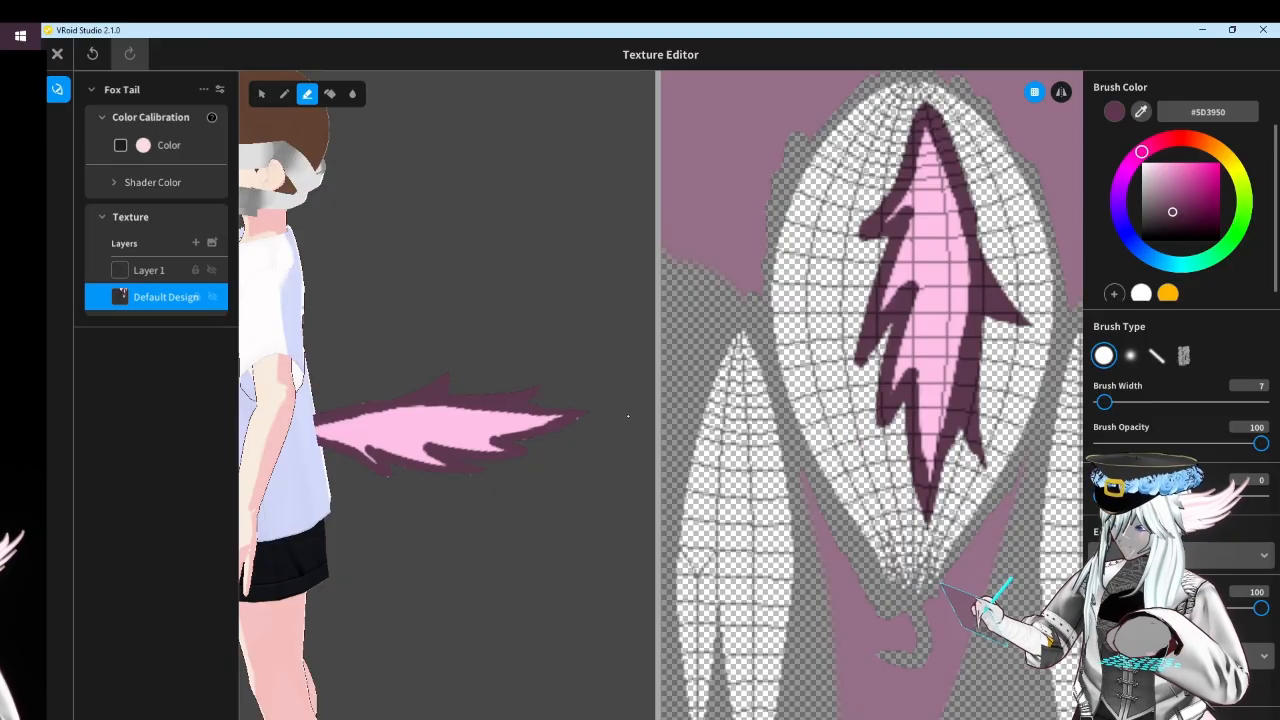
Return to the accessory view and move the Fox Tail up from the waist to the character's upper back
scroll(446, 458, "down", 3)
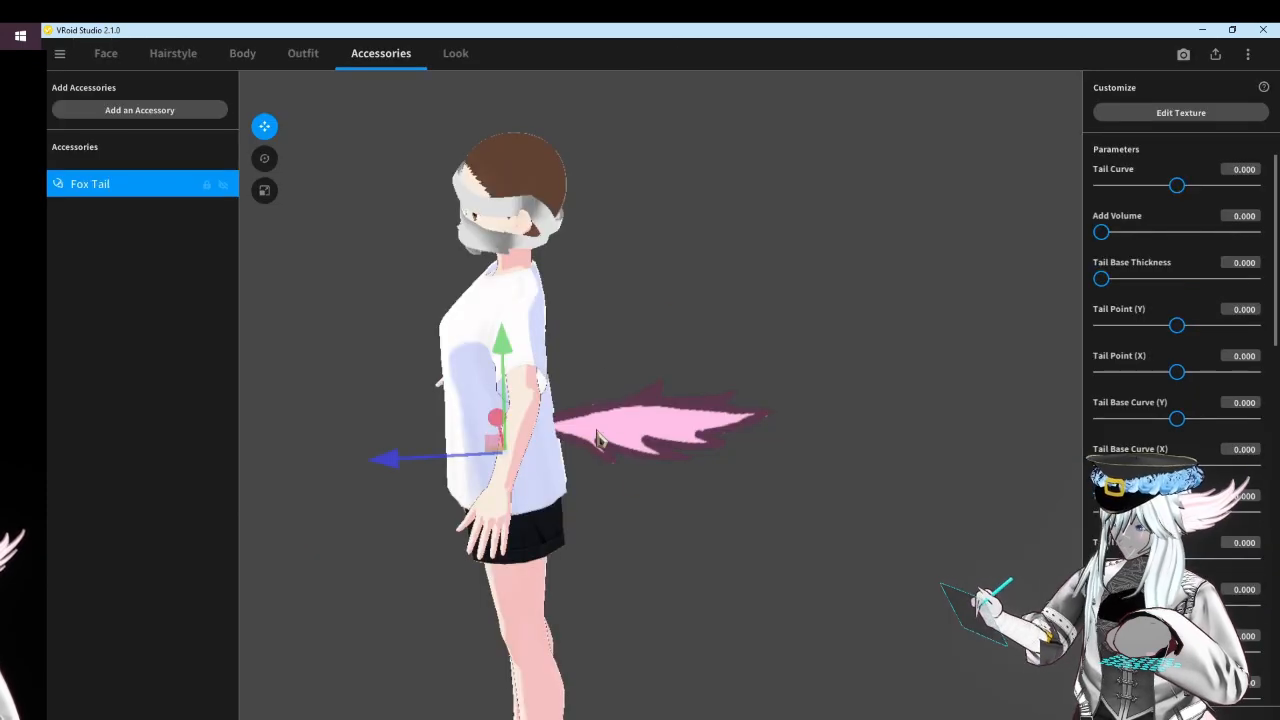
left_click_drag(508, 356, 508, 274)
right_click_drag(510, 276, 543, 308)
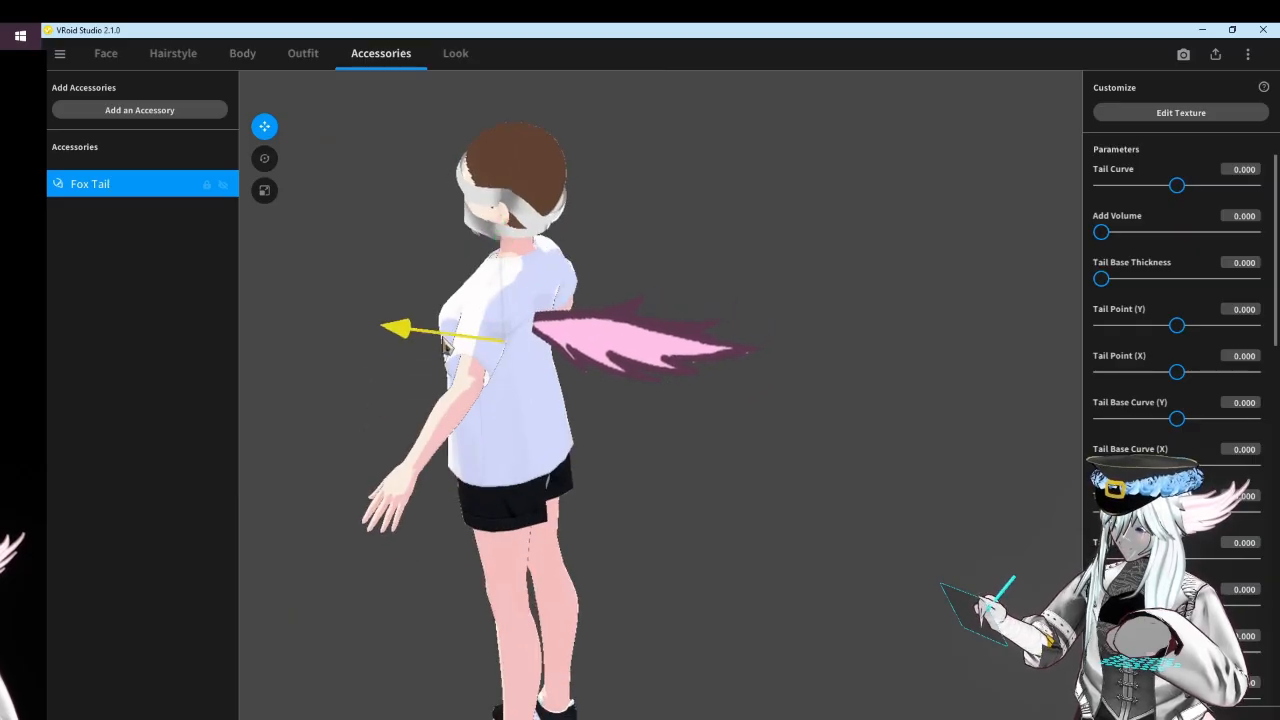
right_click_drag(476, 338, 489, 345)
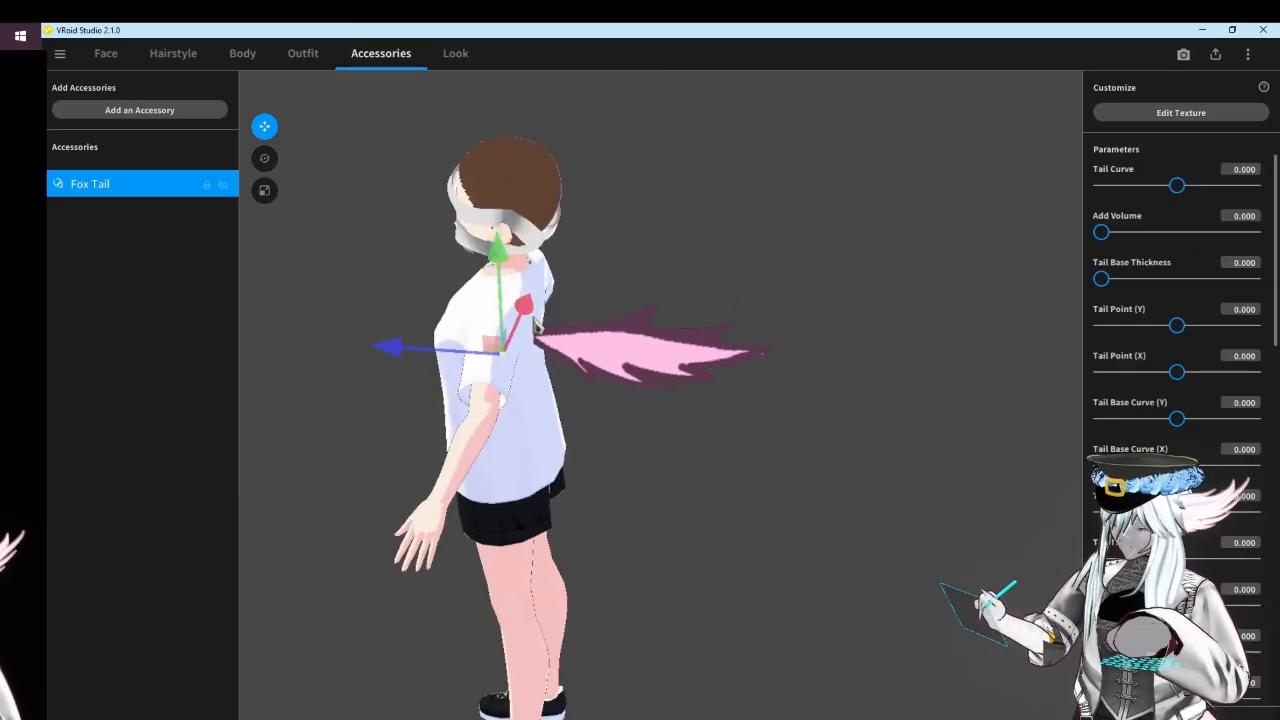
mouse_move(526, 309)
left_mouse_down()
mouse_move(516, 324)
mouse_move(521, 314)
left_mouse_up()
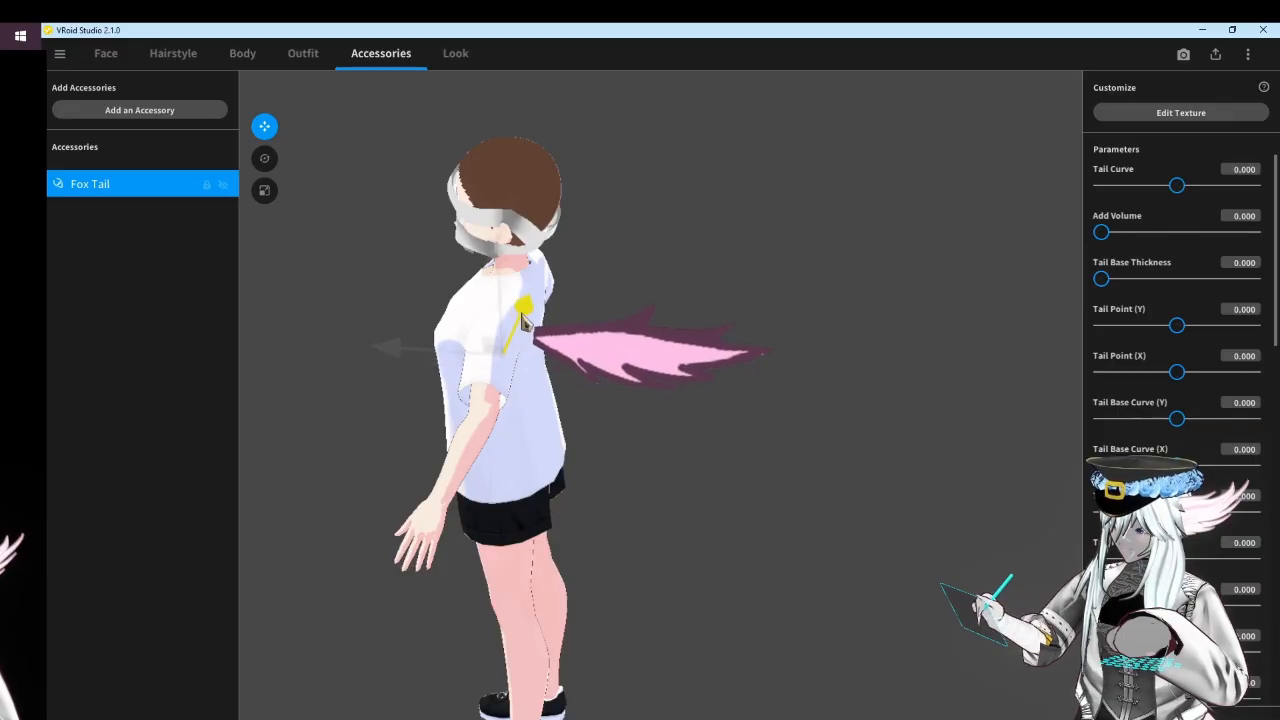
Rotate the Fox Tail around the vertical axis so the wing turns toward the character's left arm
left_click(266, 160)
right_click_drag(399, 484, 598, 504)
left_click_drag(606, 501, 449, 534)
right_click_drag(449, 534, 390, 502)
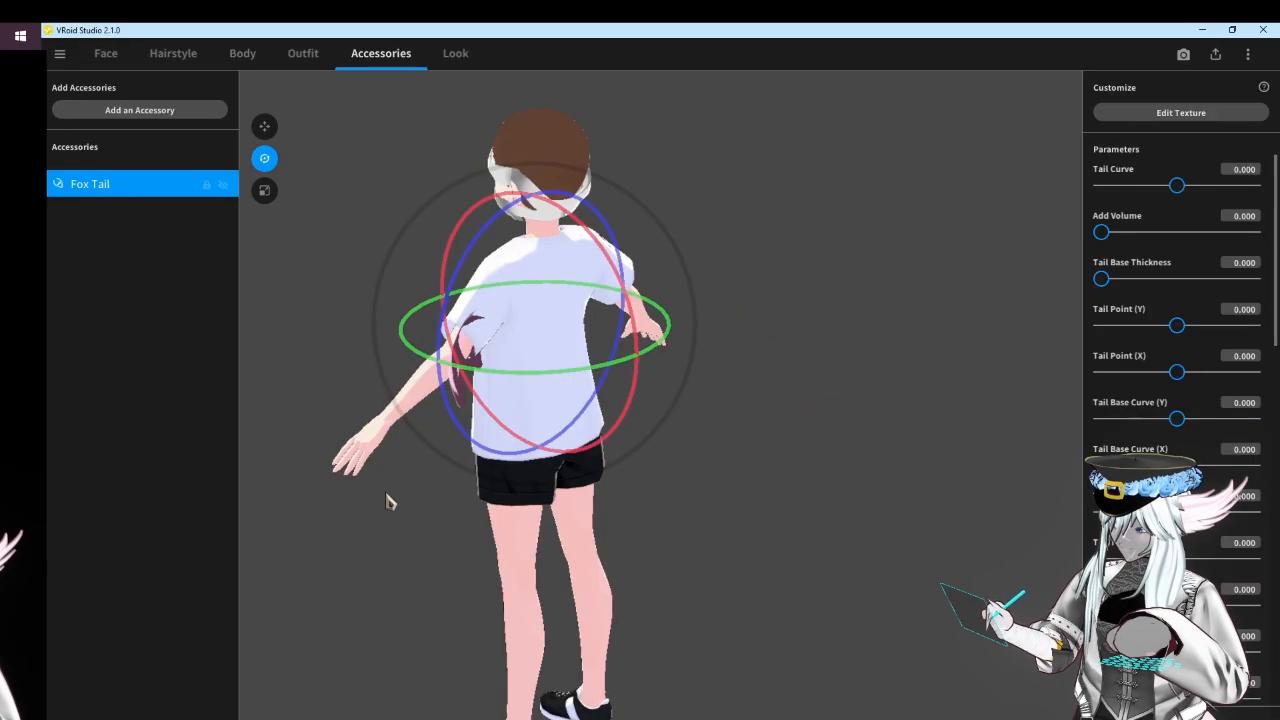
Move the Fox Tail backward out of the torso and adjust its sideways position behind the back
left_click(267, 129)
right_click_drag(510, 350, 648, 364)
left_click_drag(445, 338, 471, 343)
left_click_drag(575, 309, 583, 301)
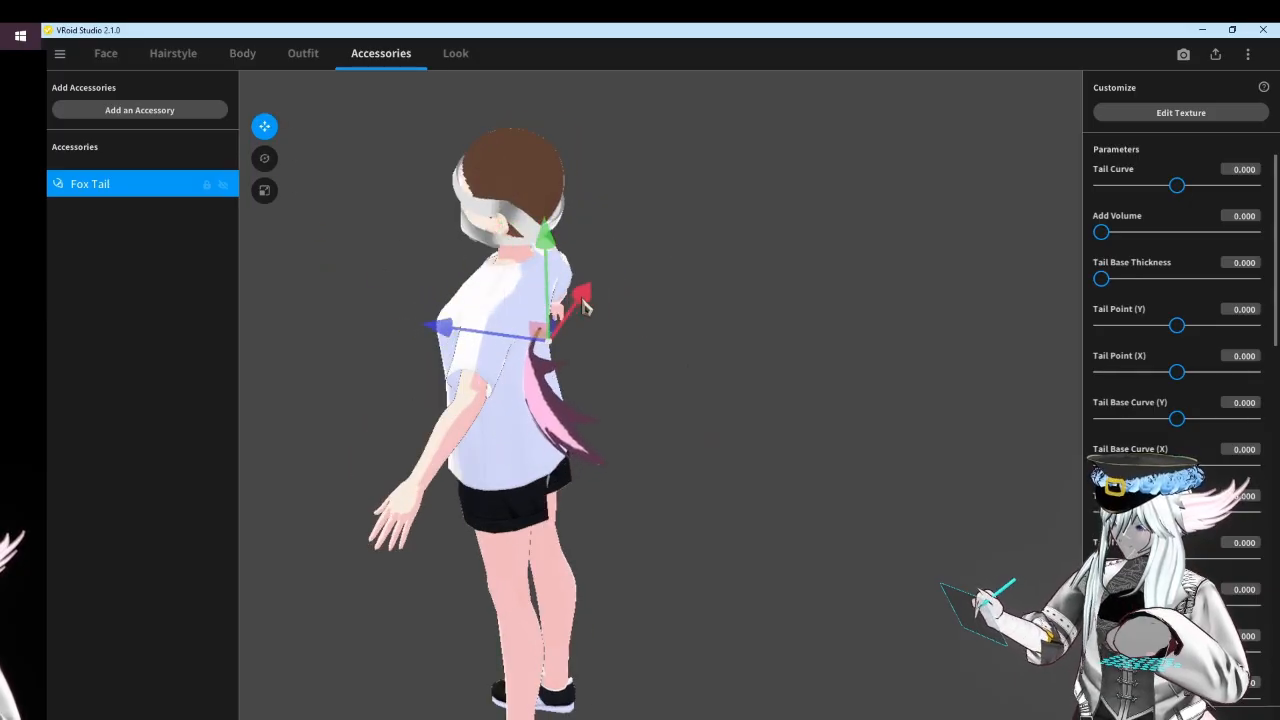
right_click_drag(585, 307, 606, 309)
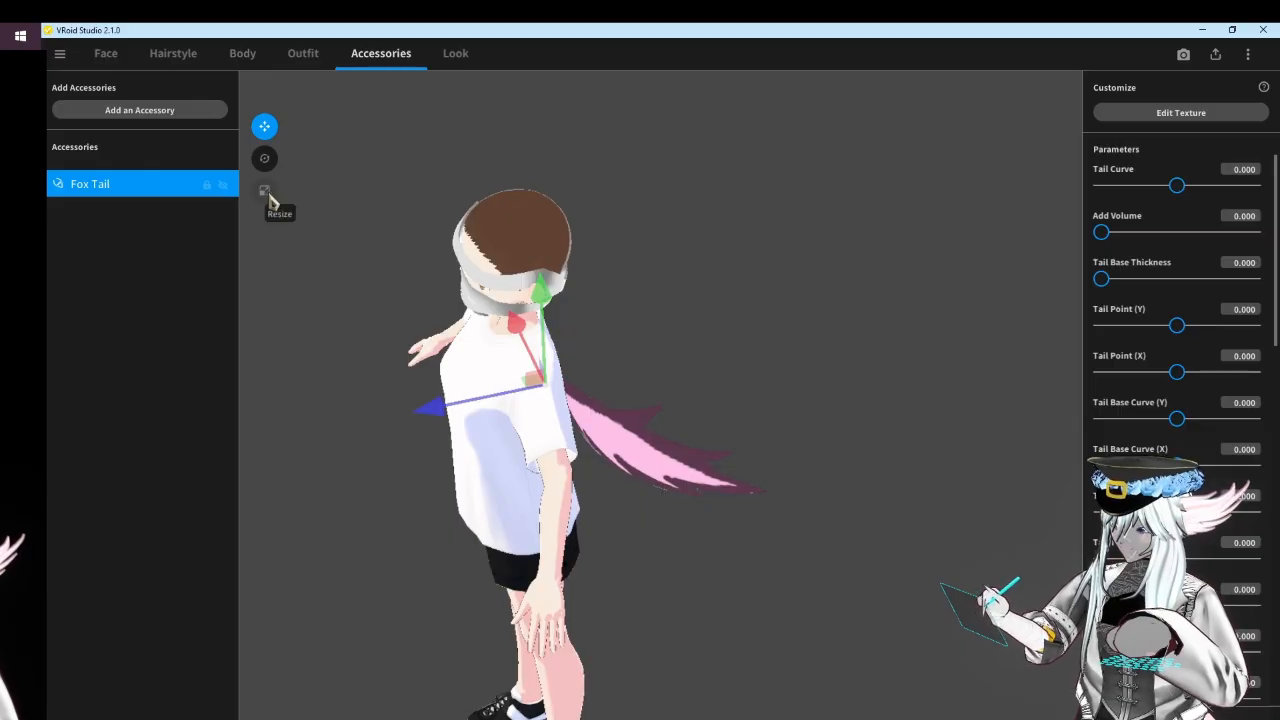
Rotate the Fox Tail so the wing extends outward over the character's right arm
left_click(264, 159)
left_click_drag(497, 476, 811, 403)
left_click_drag(497, 471, 591, 492)
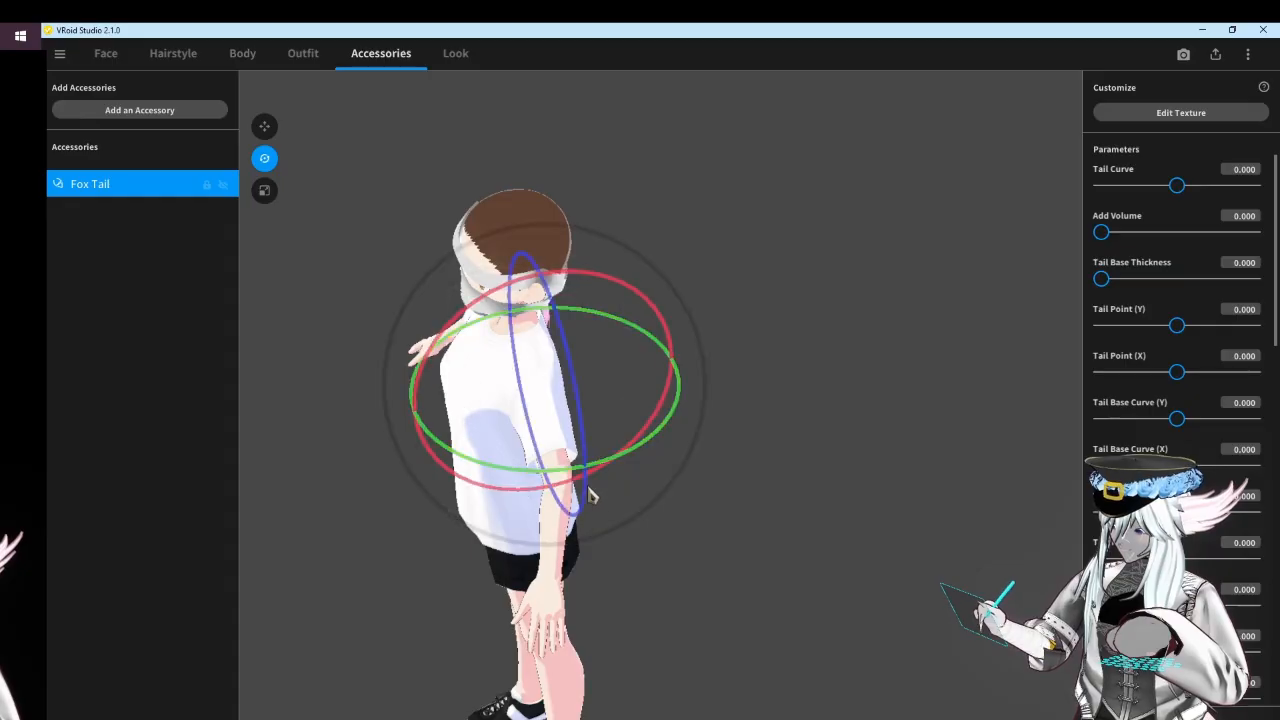
right_click_drag(591, 492, 427, 490)
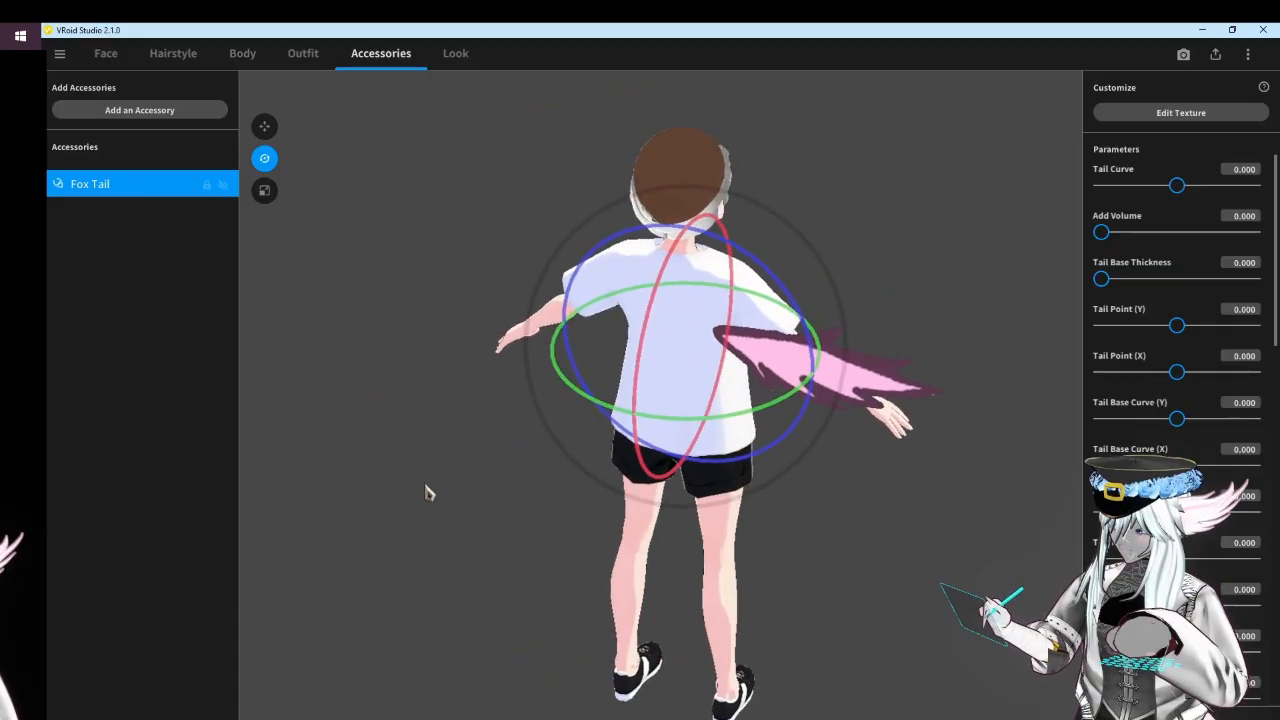
Raise the wing to shoulder-blade height and shift its base inward toward the middle of the back
left_click(266, 127)
left_click_drag(686, 271, 695, 236)
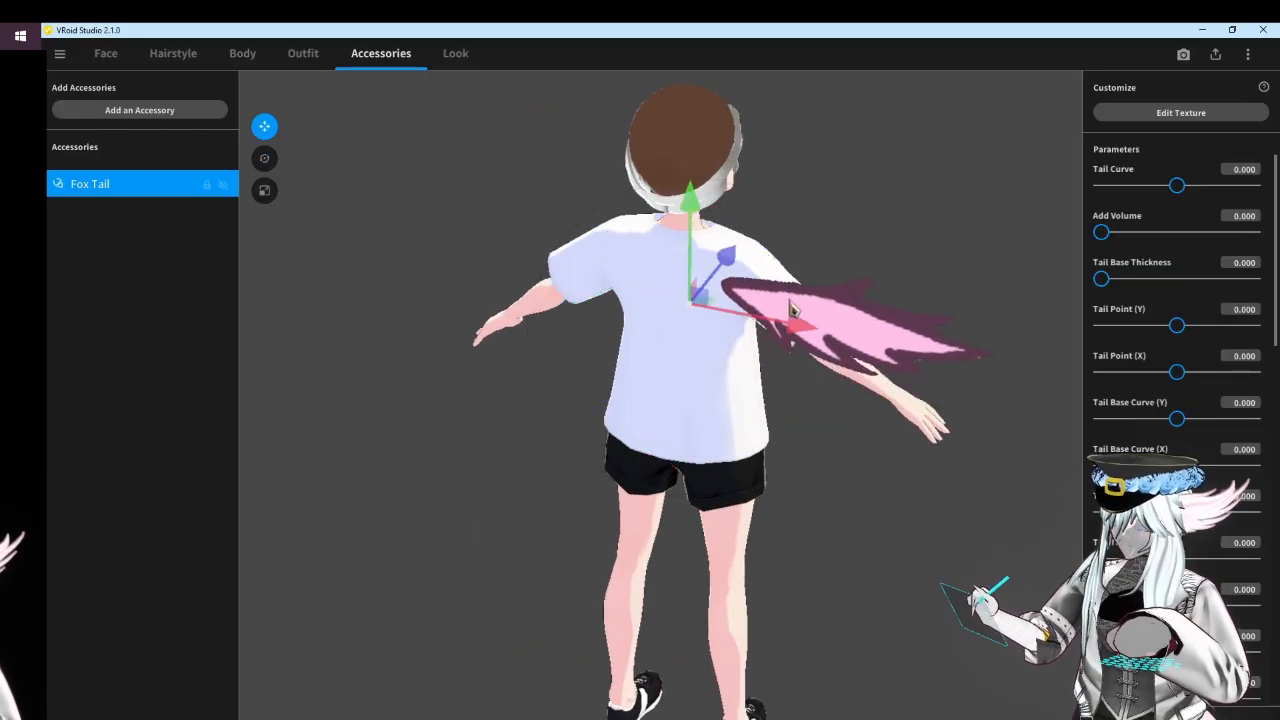
left_click_drag(799, 326, 756, 326)
right_click_drag(756, 332, 658, 342)
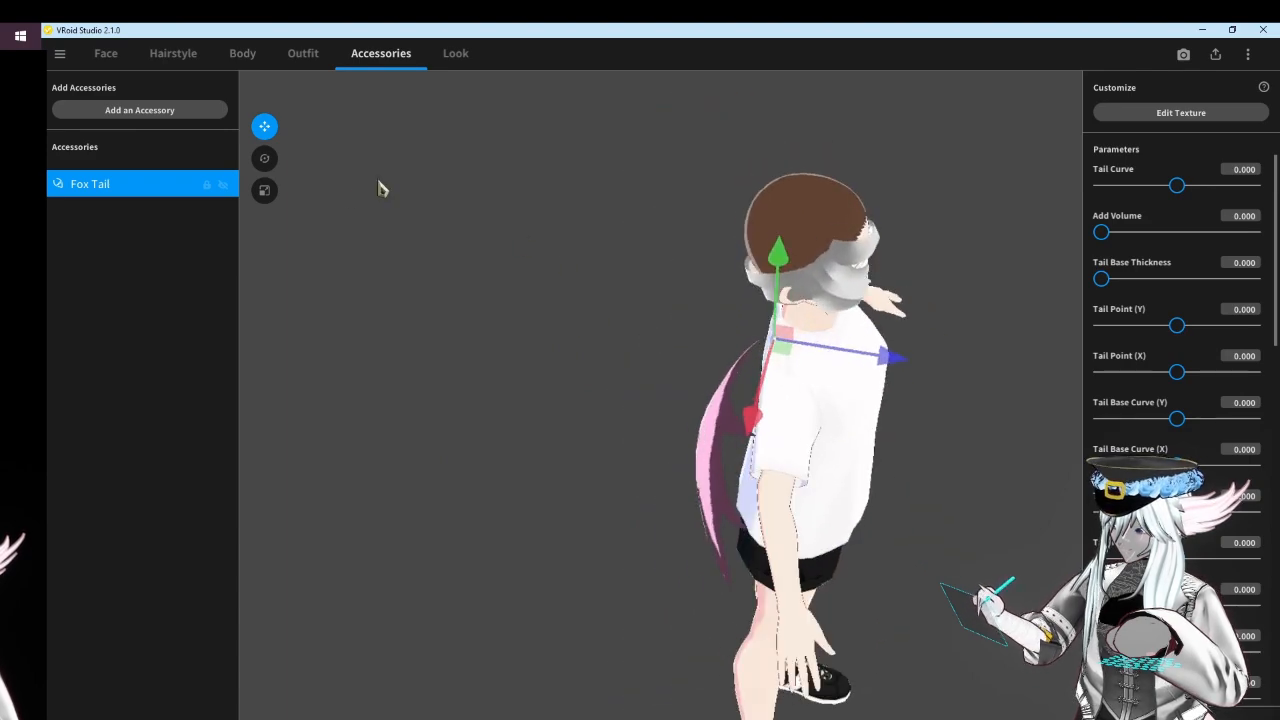
Rotate the Fox Tail around the vertical axis so the wing sweeps backward away from the character's back
left_click(266, 159)
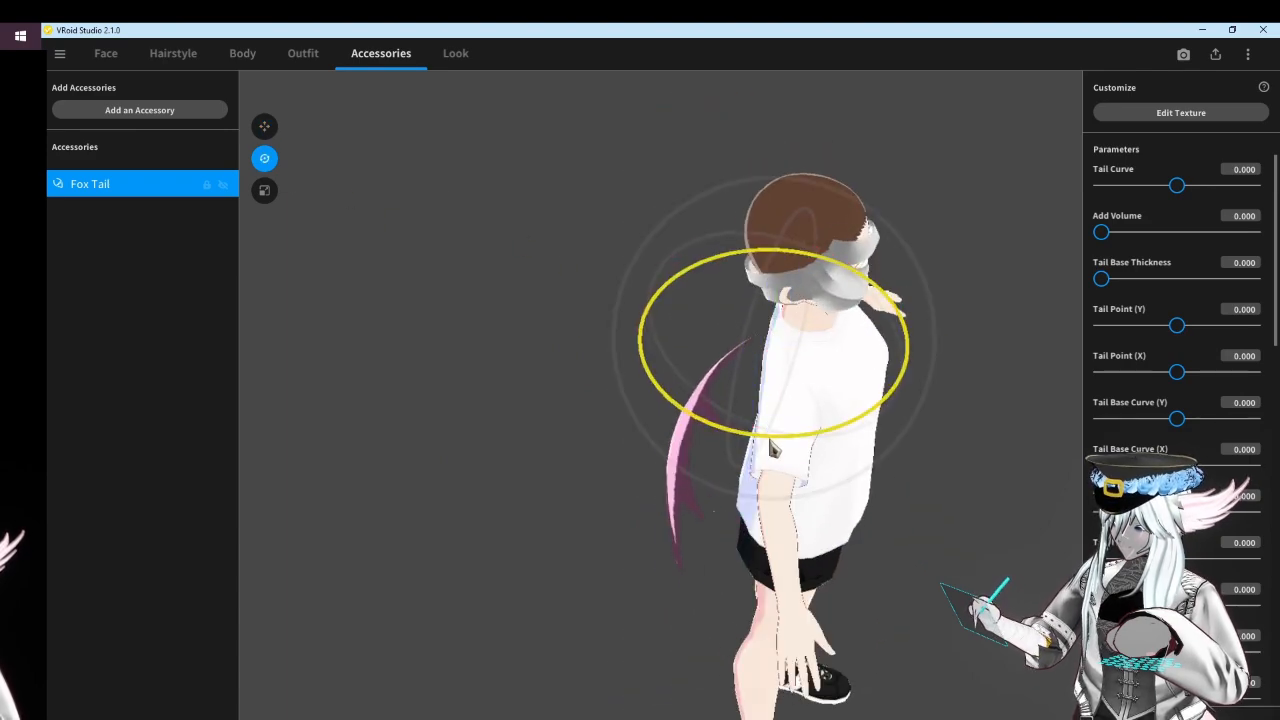
left_click_drag(650, 392, 686, 430)
left_click(275, 128)
right_click_drag(571, 345, 596, 280)
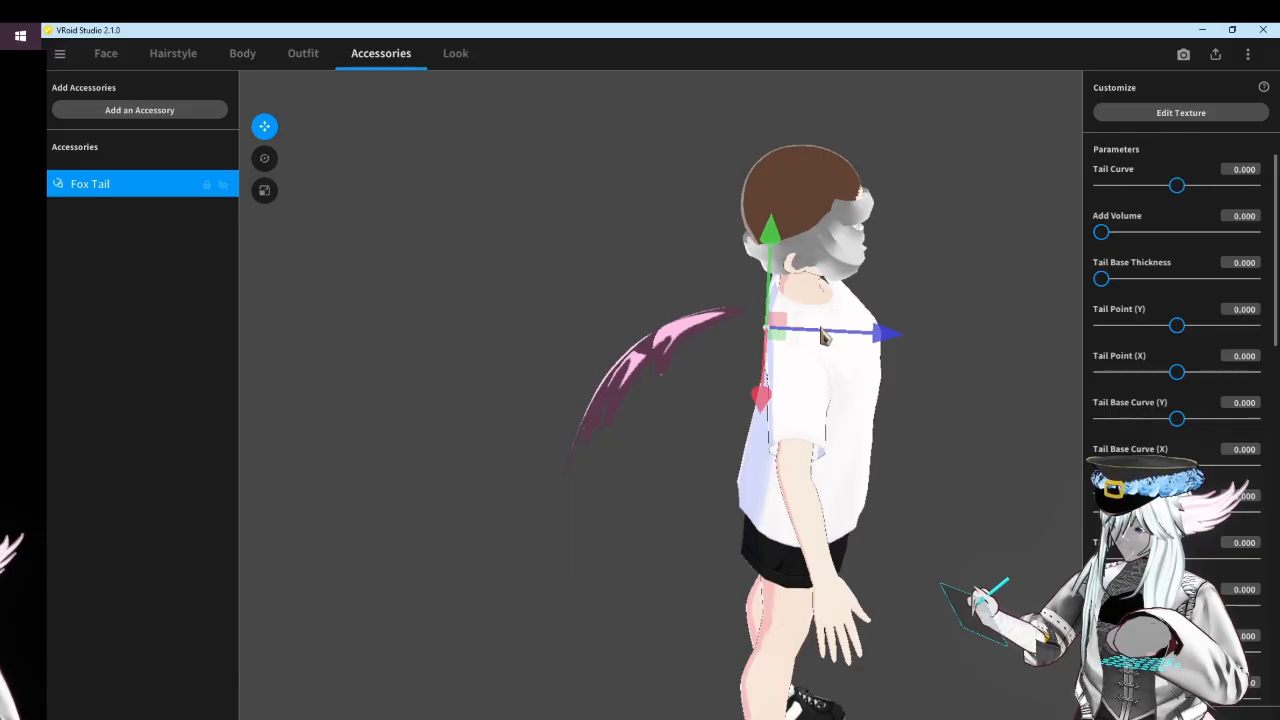
Move the Fox Tail forward against the back, nudge it toward the character's right arm and adjust its height near the shoulder blade
left_click_drag(770, 262, 770, 303)
left_click_drag(843, 382, 903, 387)
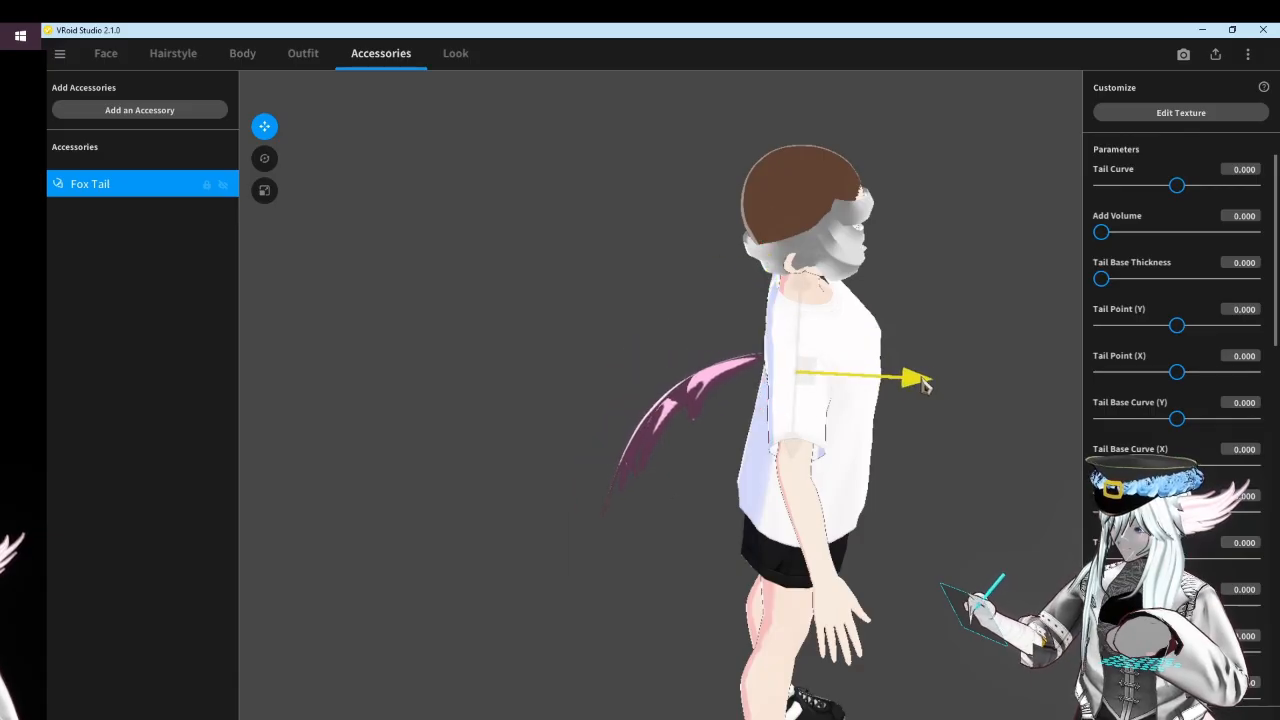
right_click_drag(902, 382, 906, 385)
left_click_drag(829, 393, 843, 407)
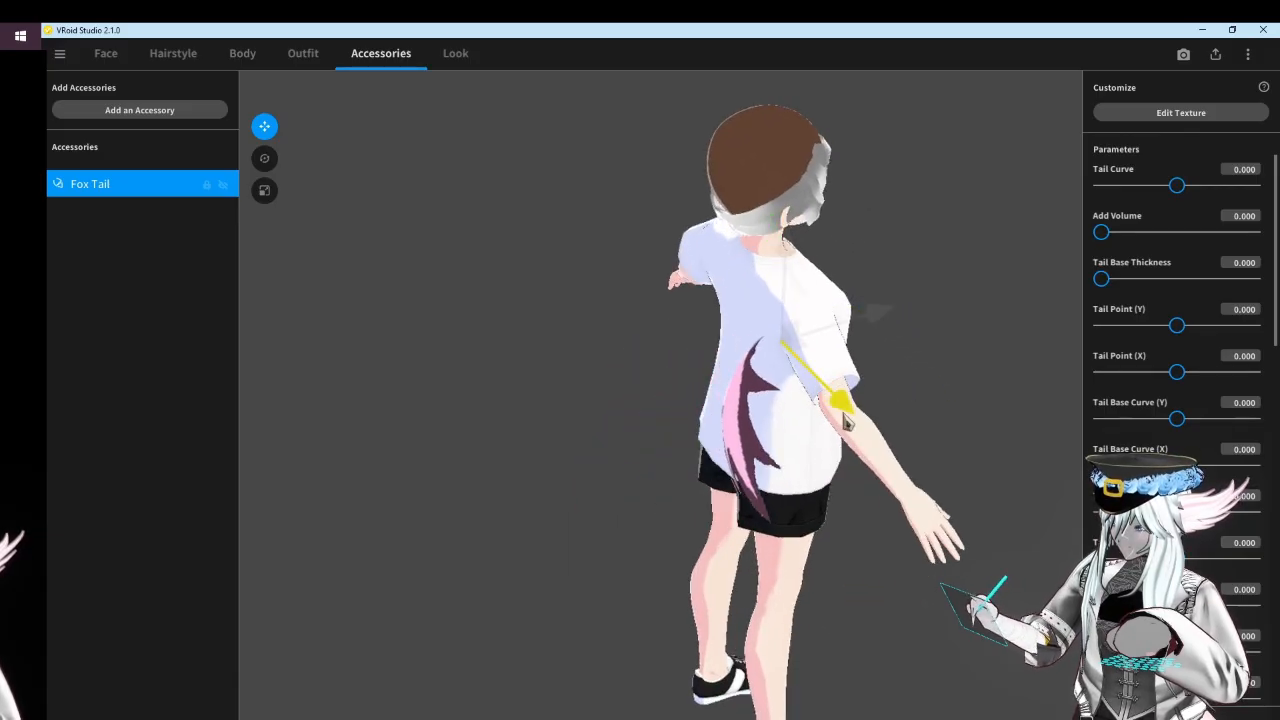
left_click_drag(786, 256, 788, 199)
Enlarge the Fox Tail wing by scaling it up in height and sideways width
right_click_drag(868, 325, 905, 350)
left_click(912, 279)
right_click_drag(912, 279, 874, 268)
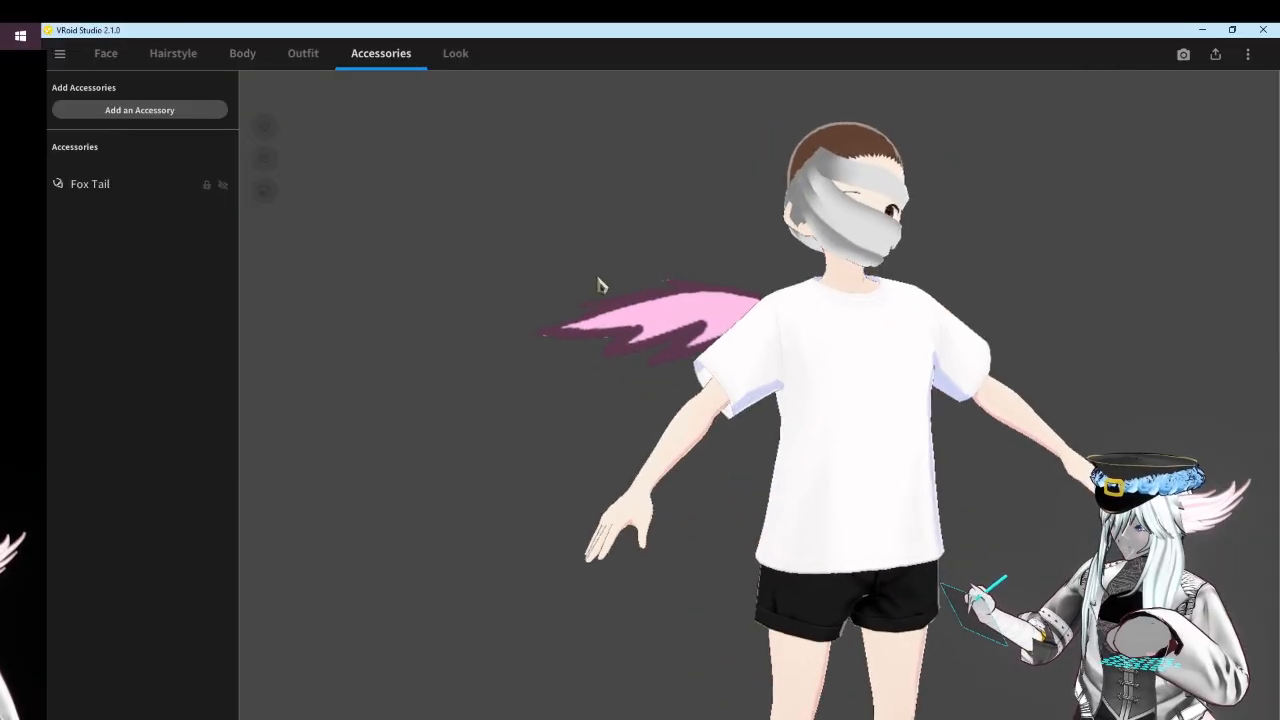
left_click(178, 194)
left_click(264, 190)
left_click_drag(760, 245, 730, 225)
left_click_drag(654, 371, 626, 374)
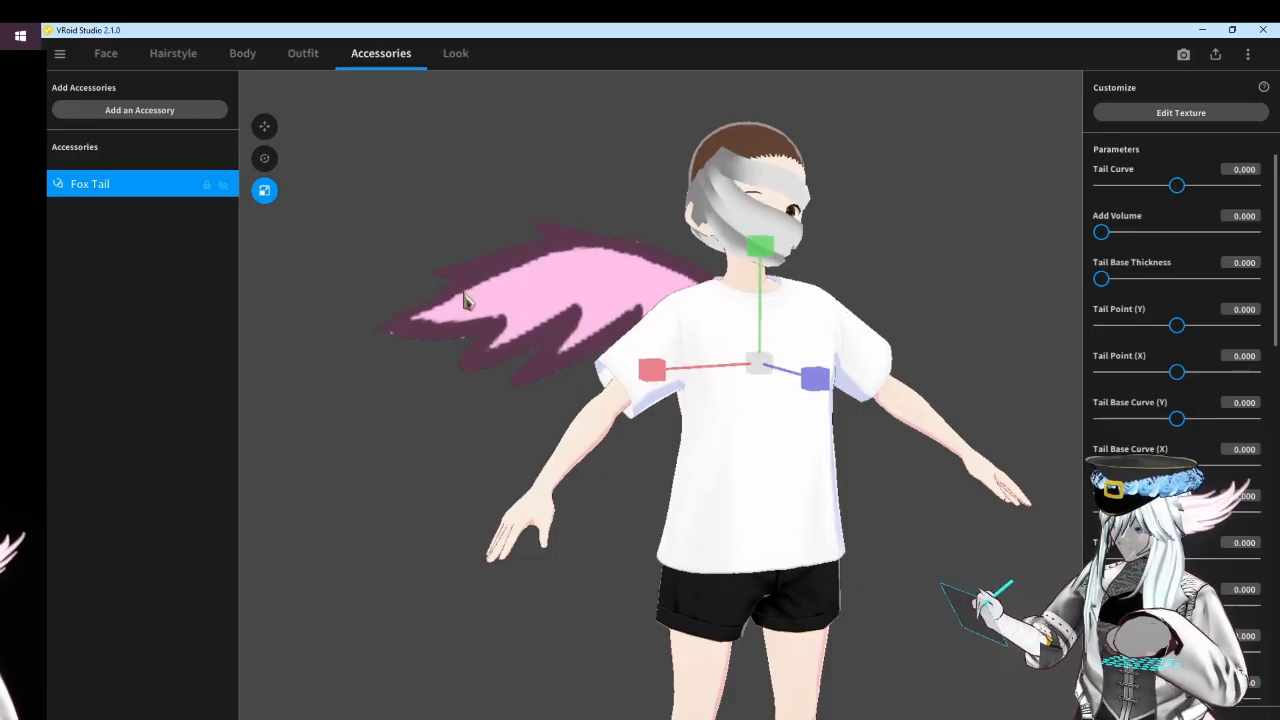
Lower the enlarged Fox Tail slightly so its base sits behind the character's shoulder
right_click_drag(465, 302, 500, 314)
left_click(264, 126)
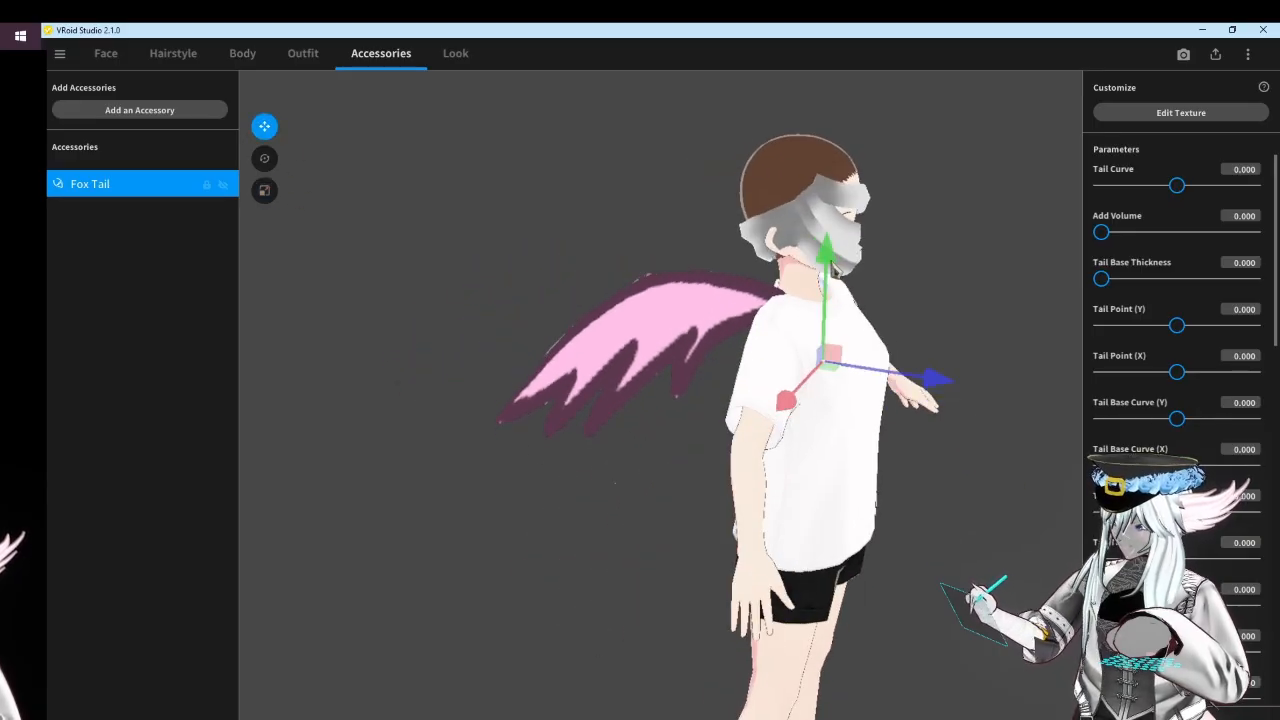
left_click_drag(832, 264, 836, 302)
Set the Fox Tail's Tail Curve to -0.370 and its Tail Point (Y) to 0.300
right_click_drag(797, 358, 751, 342)
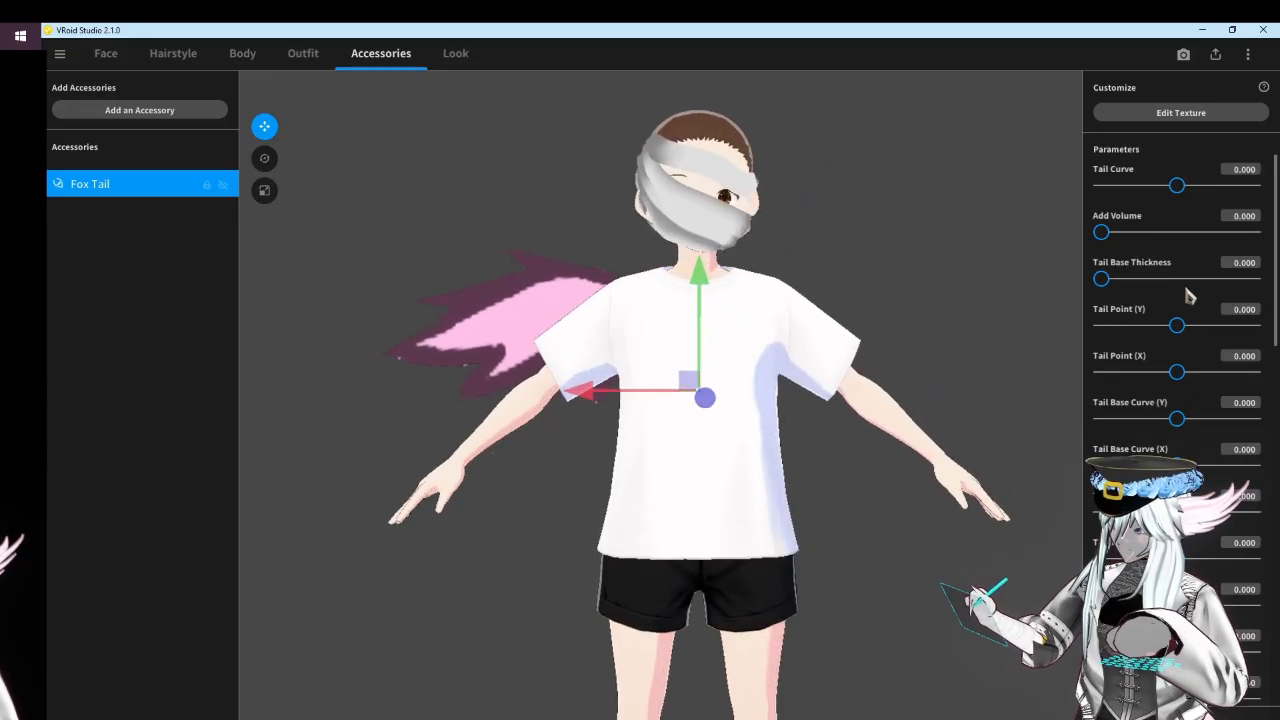
left_click_drag(1177, 186, 1152, 213)
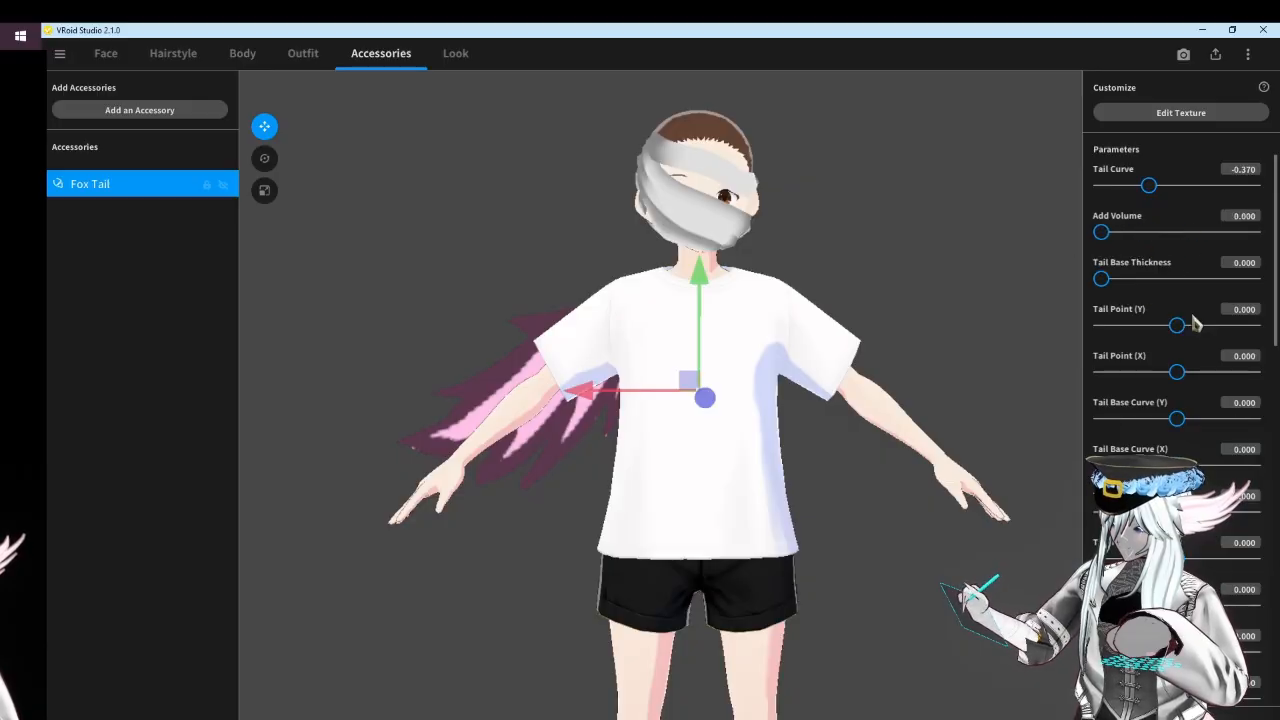
left_click_drag(1190, 322, 1208, 334)
left_click(890, 378)
right_click_drag(890, 379, 697, 392)
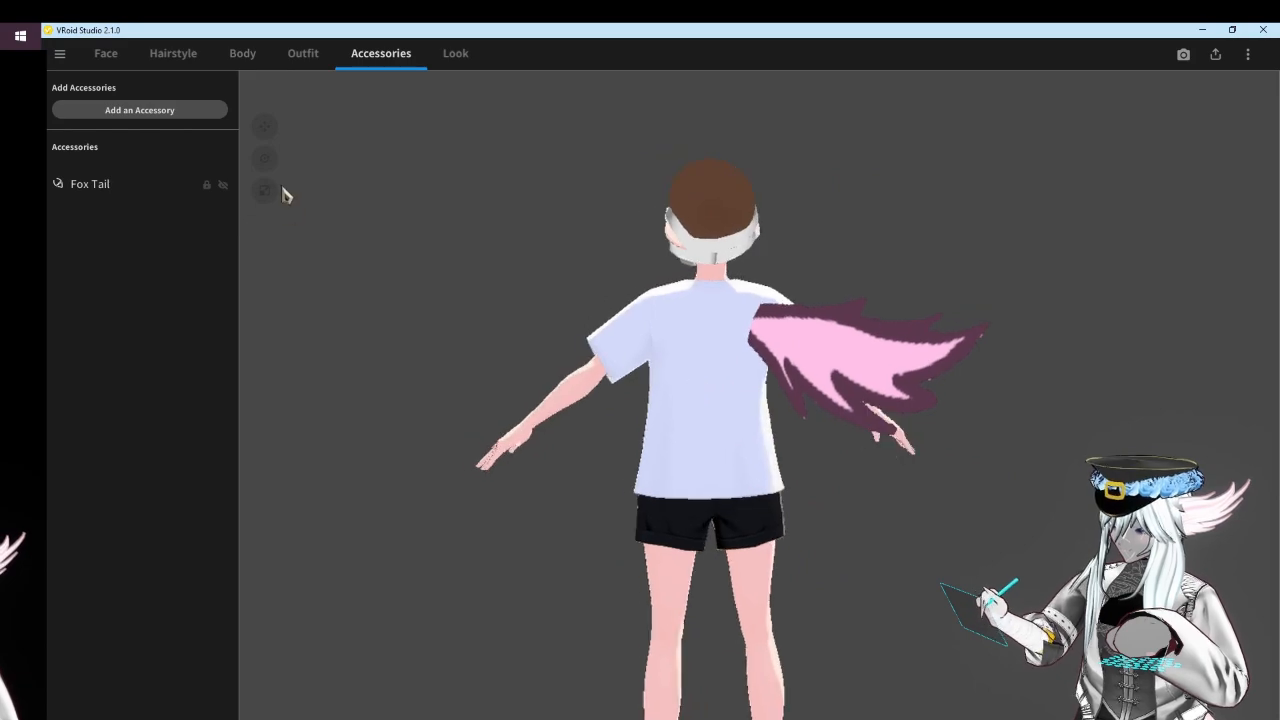
Duplicate the Fox Tail accessory and select the copy
left_click(134, 186)
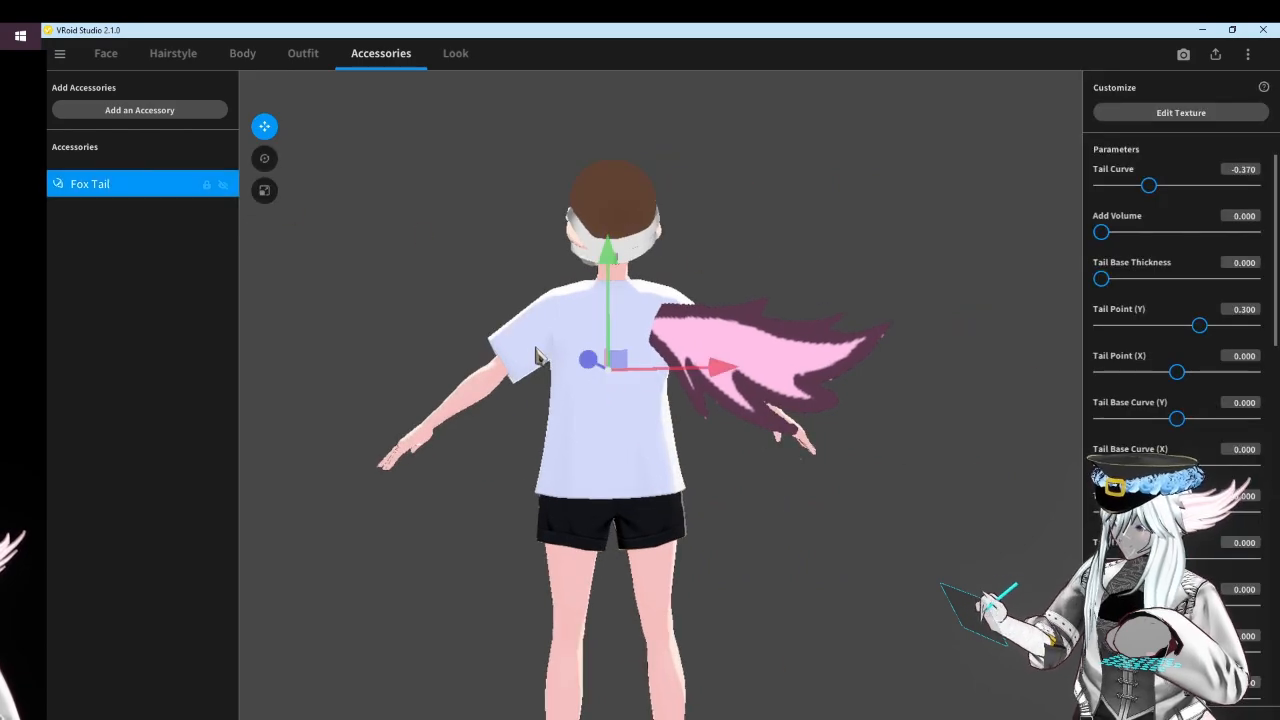
right_click(151, 192)
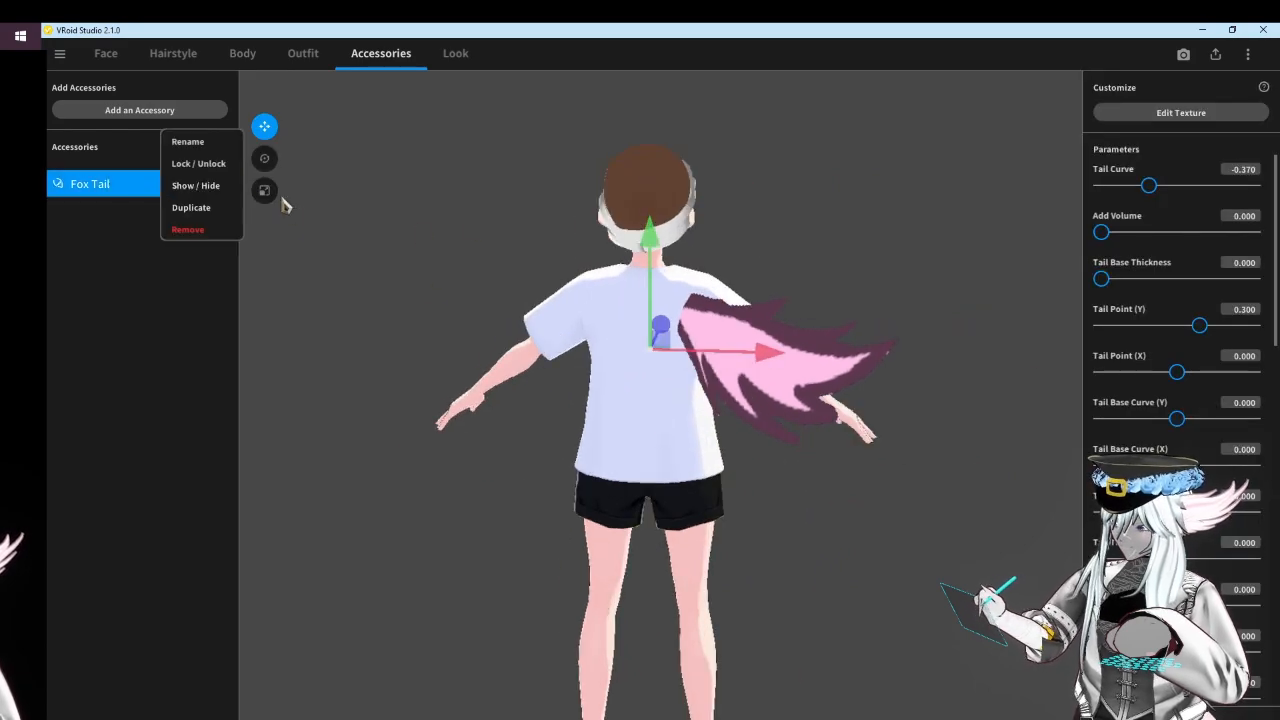
left_click(203, 214)
left_click(171, 218)
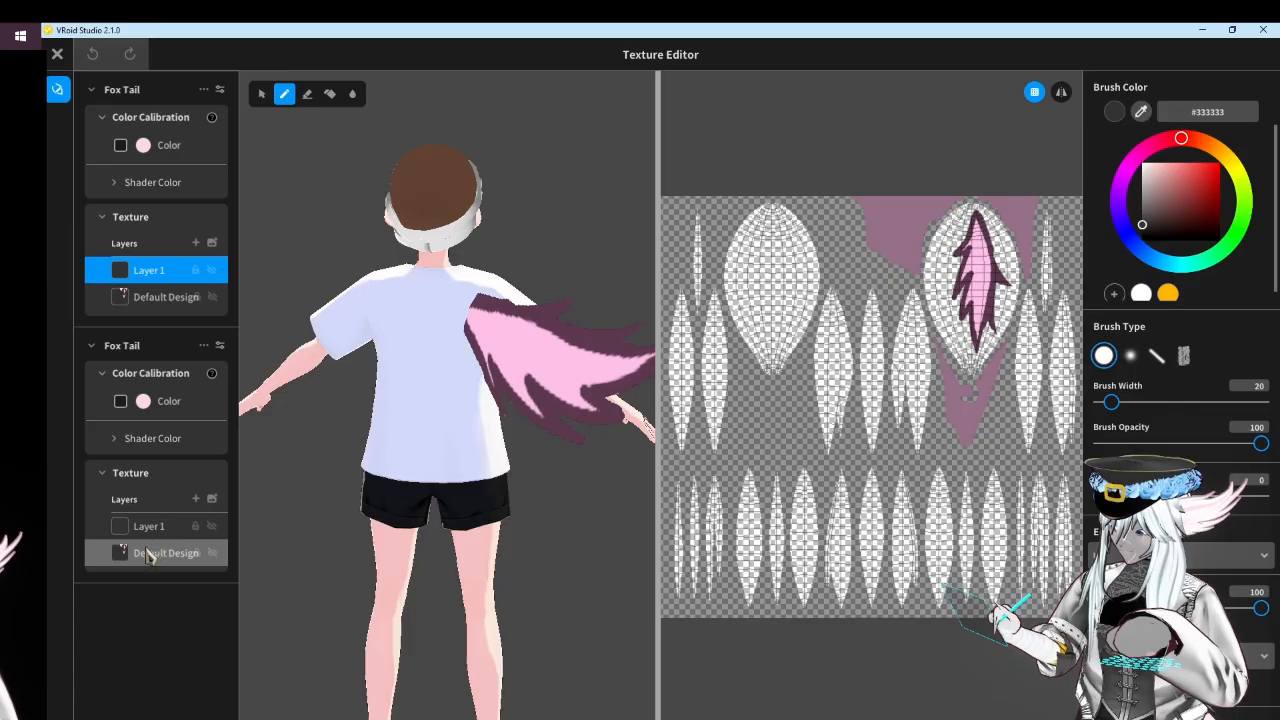
Export the second Fox Tail's Default Design texture layer to the D: drive as wing.png, replacing the existing file
left_click(147, 556)
right_click(147, 558)
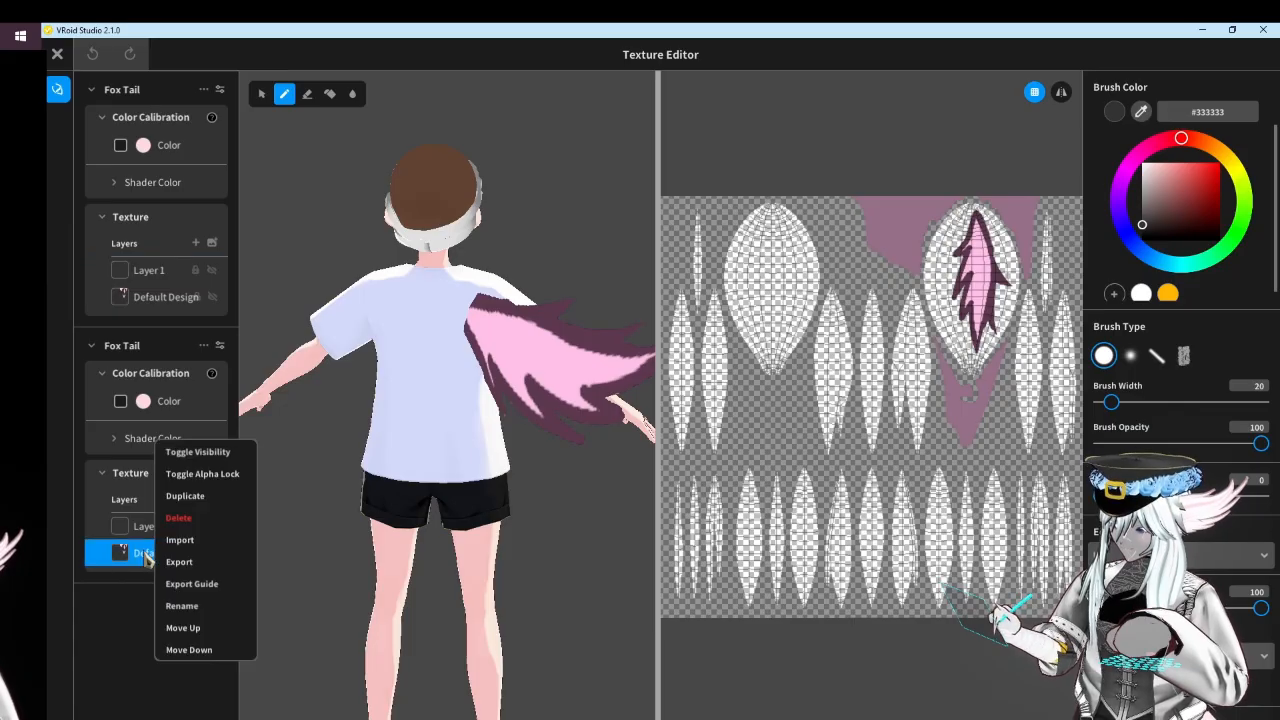
left_click(214, 564)
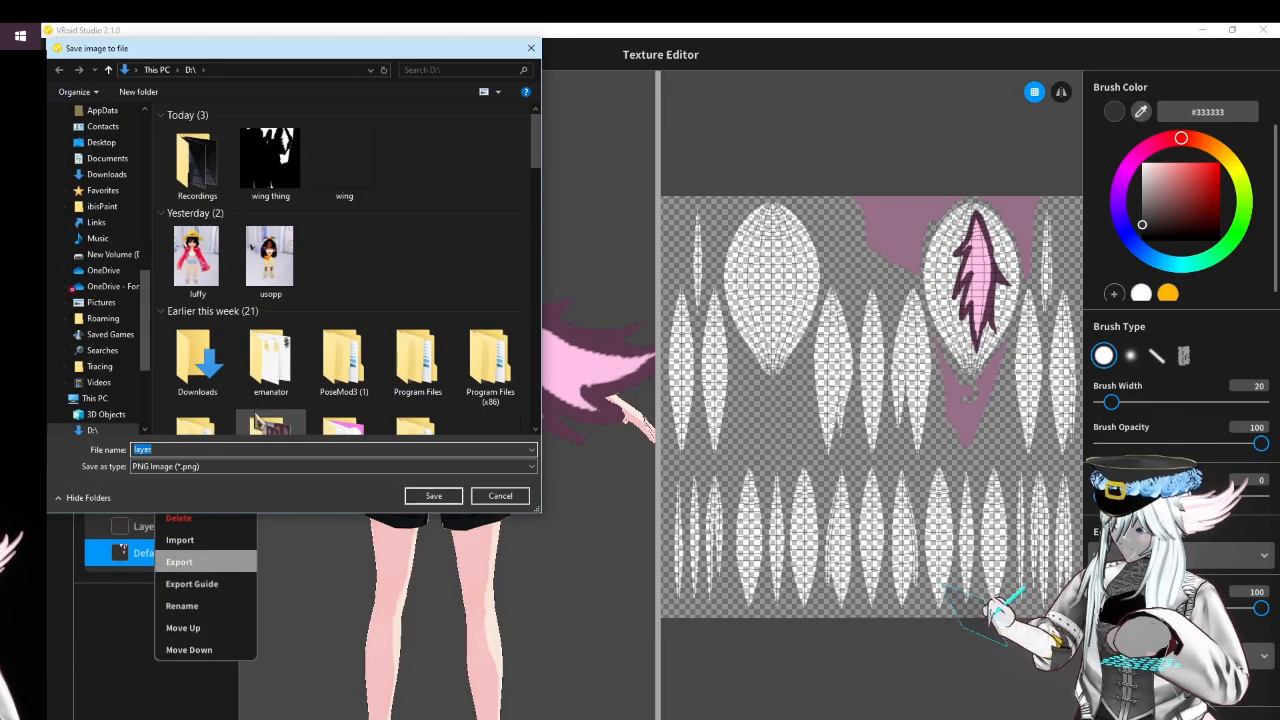
key("BackSpace")
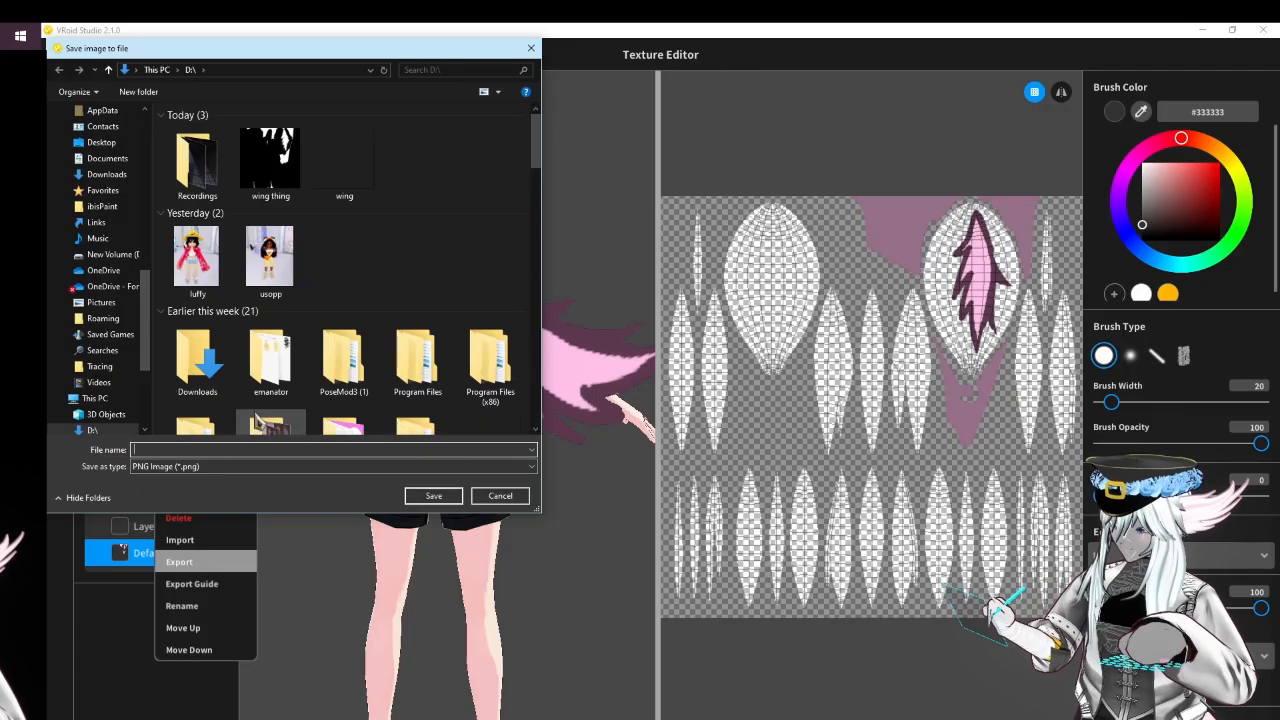
type("wing")
key("Return")
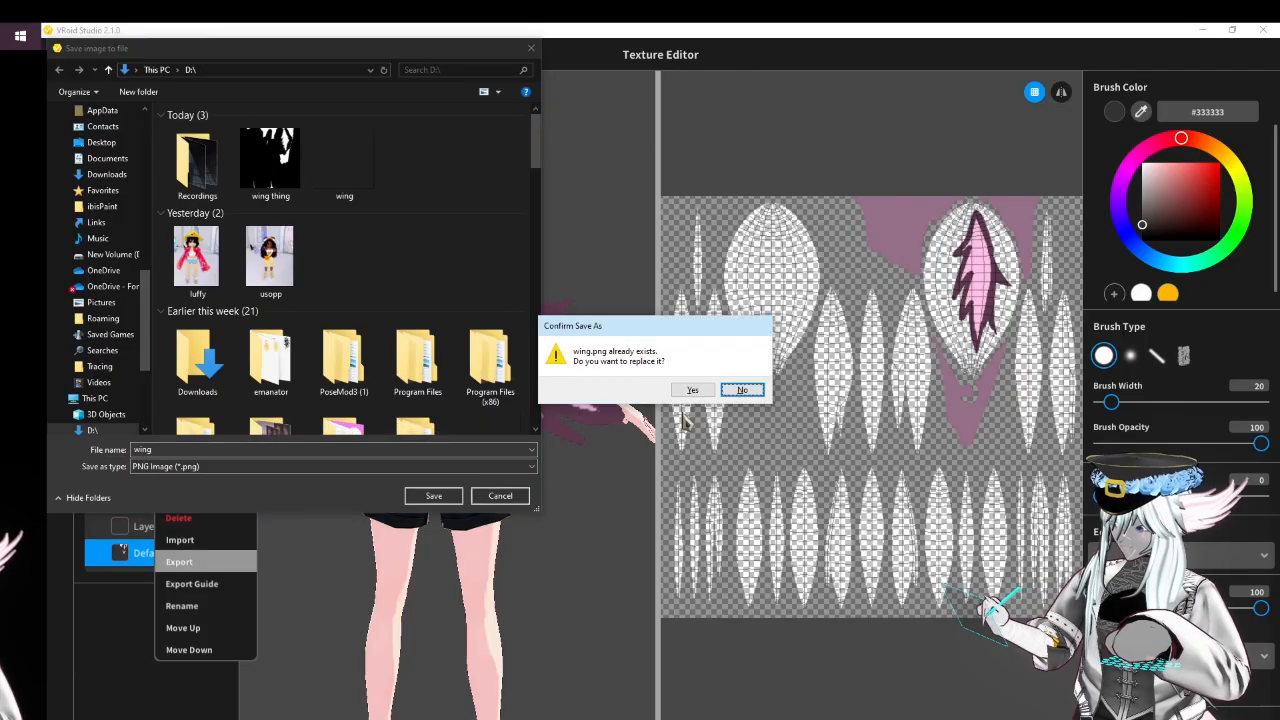
left_click(704, 390)
Export the second Fox Tail's Layer 1 outline as "wing thing" PNG on the D: drive, overwriting the existing file
right_click(150, 550)
left_click(184, 536)
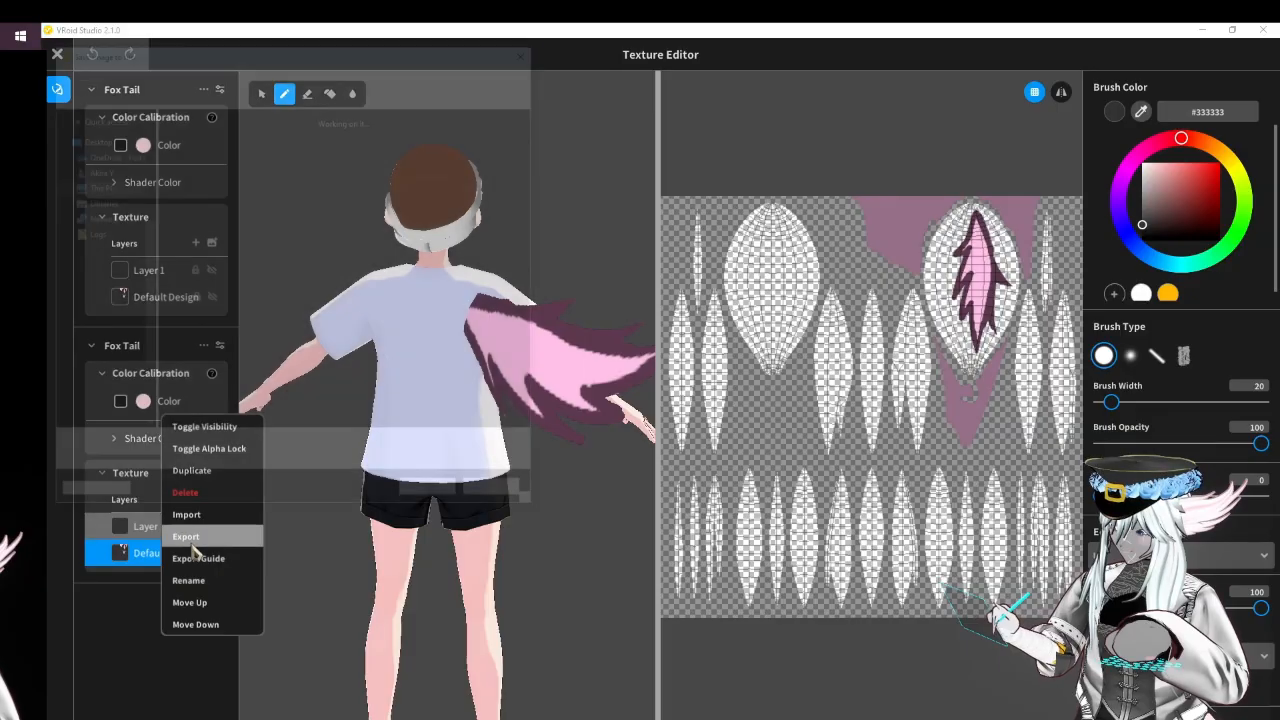
key("BackSpace")
type("wing")
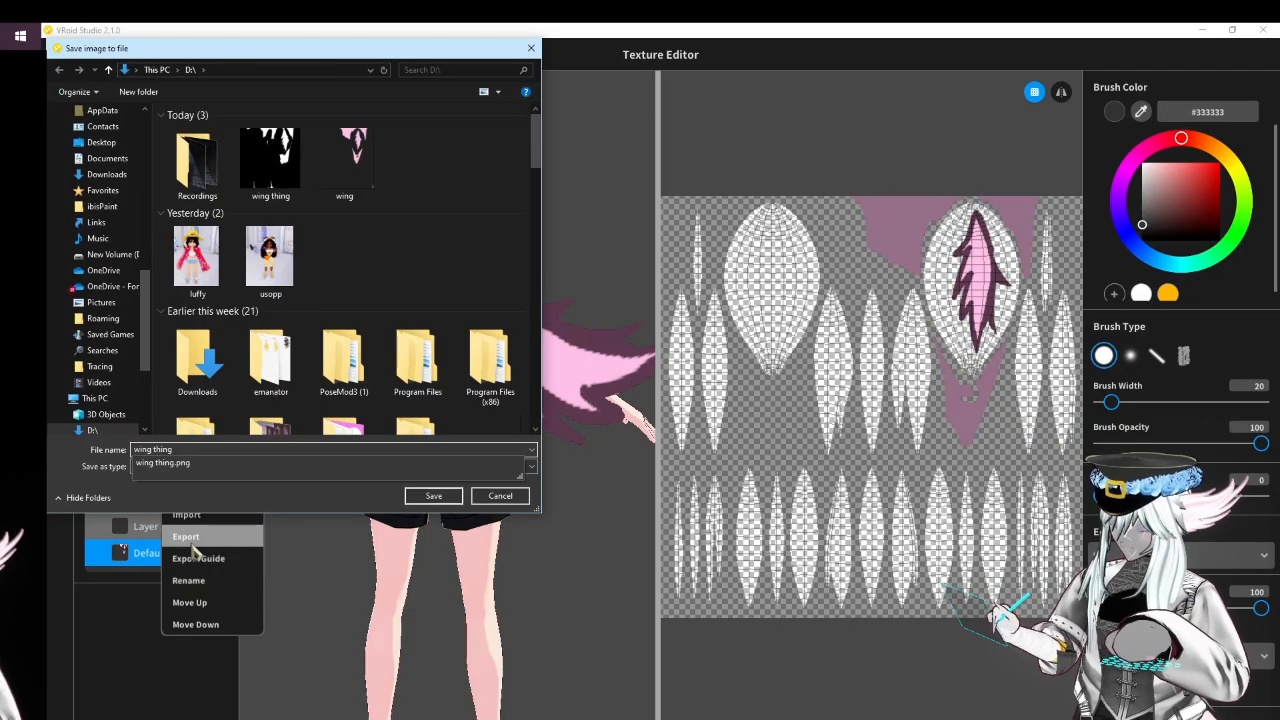
type(" thing")
key("Return")
left_click(694, 390)
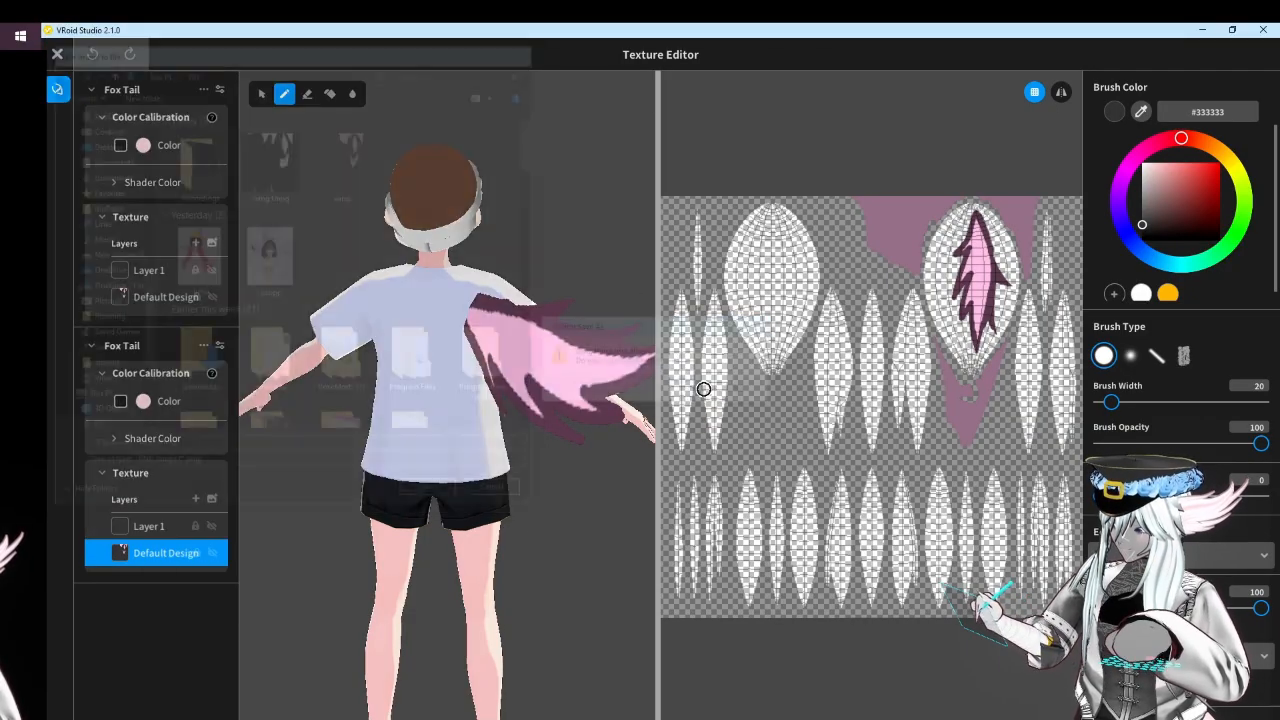
Open wing thing.png from the D: drive in the image editor and flip it horizontally
left_click(20, 190)
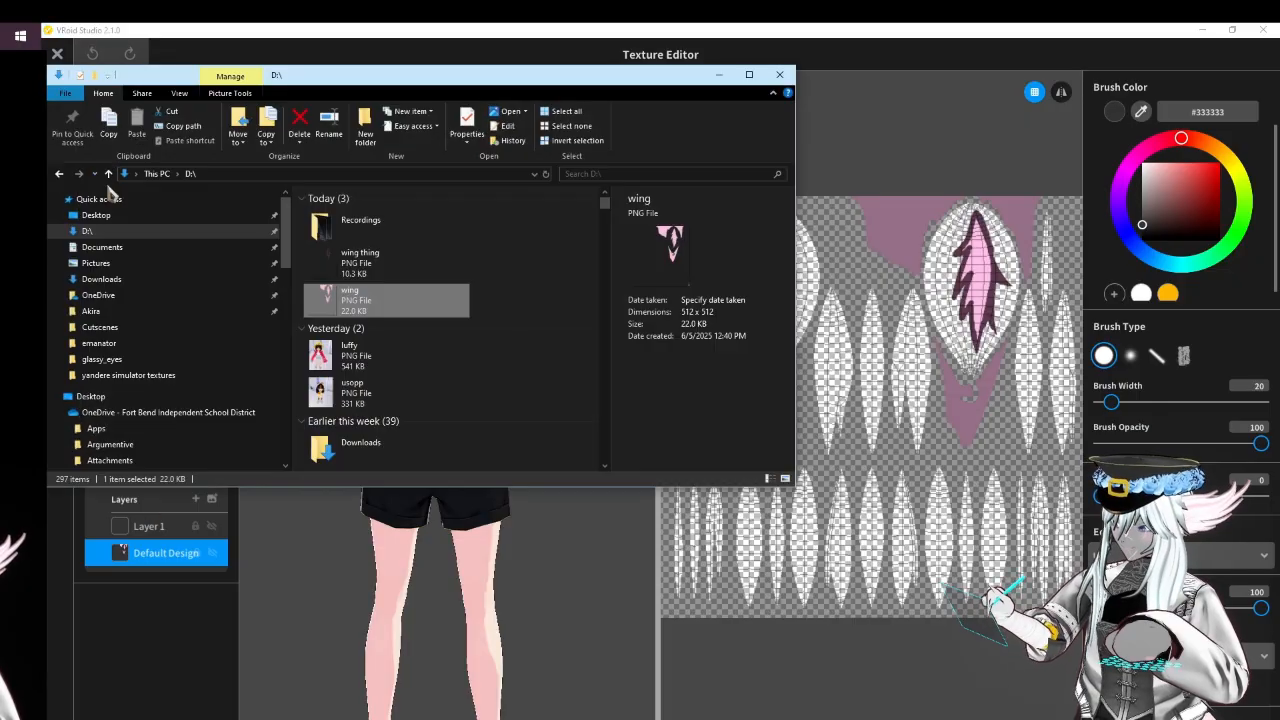
left_click(381, 266)
double_click(384, 266)
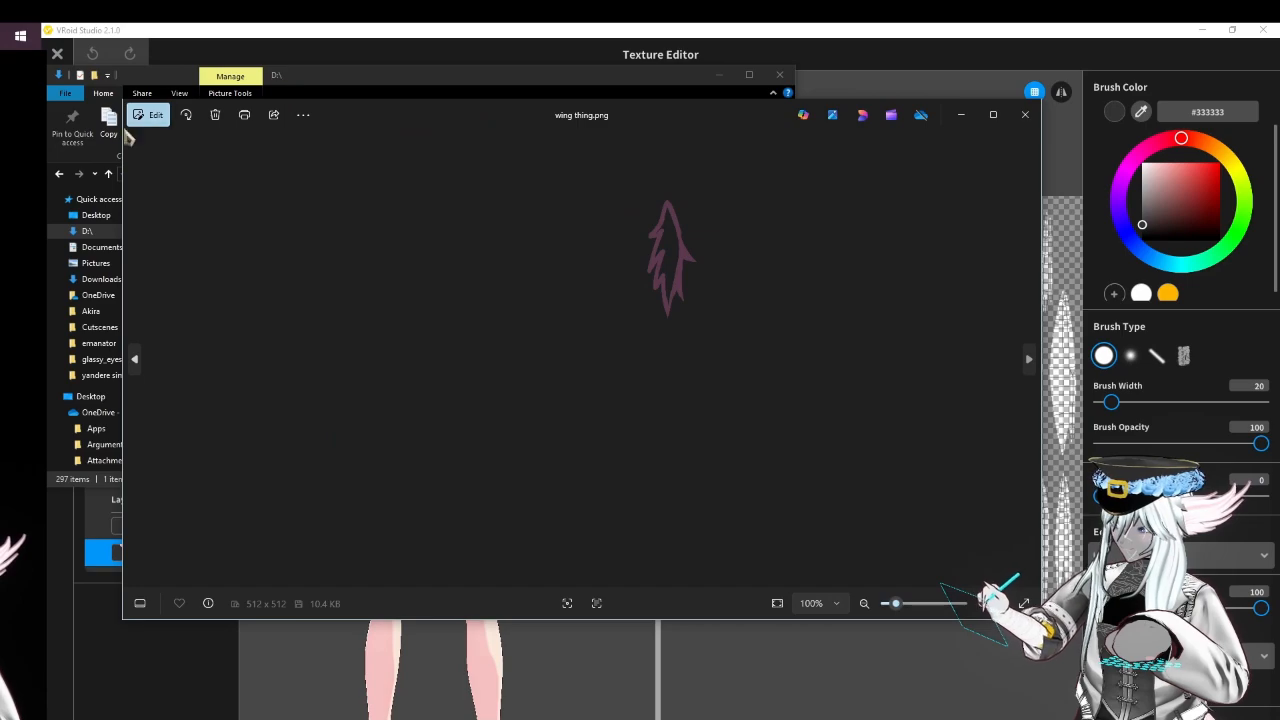
left_click(150, 116)
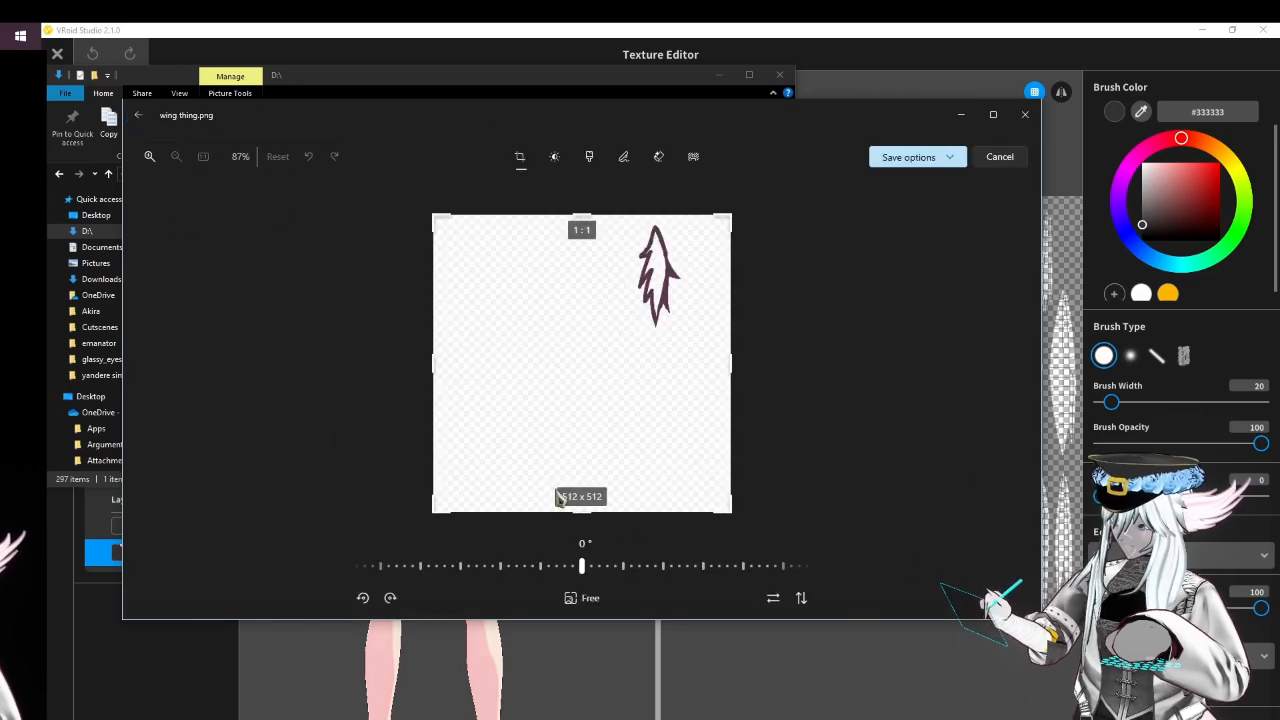
left_click(775, 603)
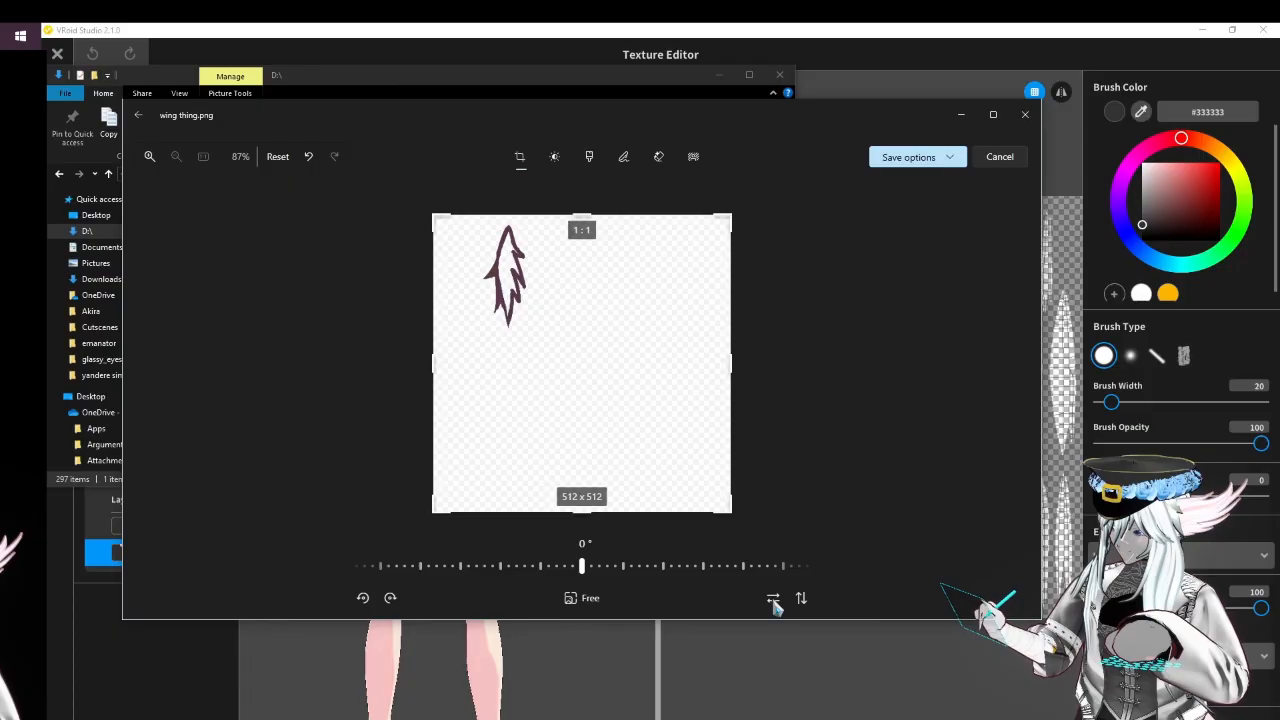
Save the mirrored outline over the original wing thing.png and minimize the image window
left_click(910, 158)
left_click(913, 182)
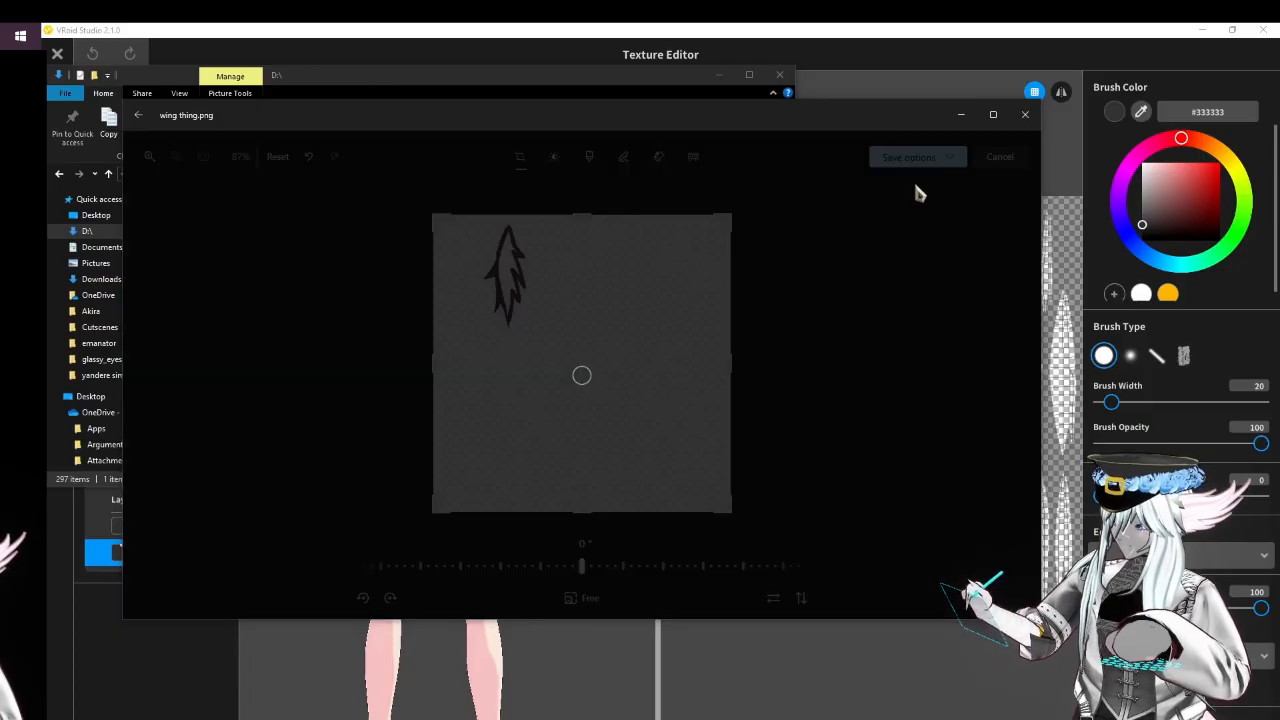
left_click(716, 436)
left_click(917, 157)
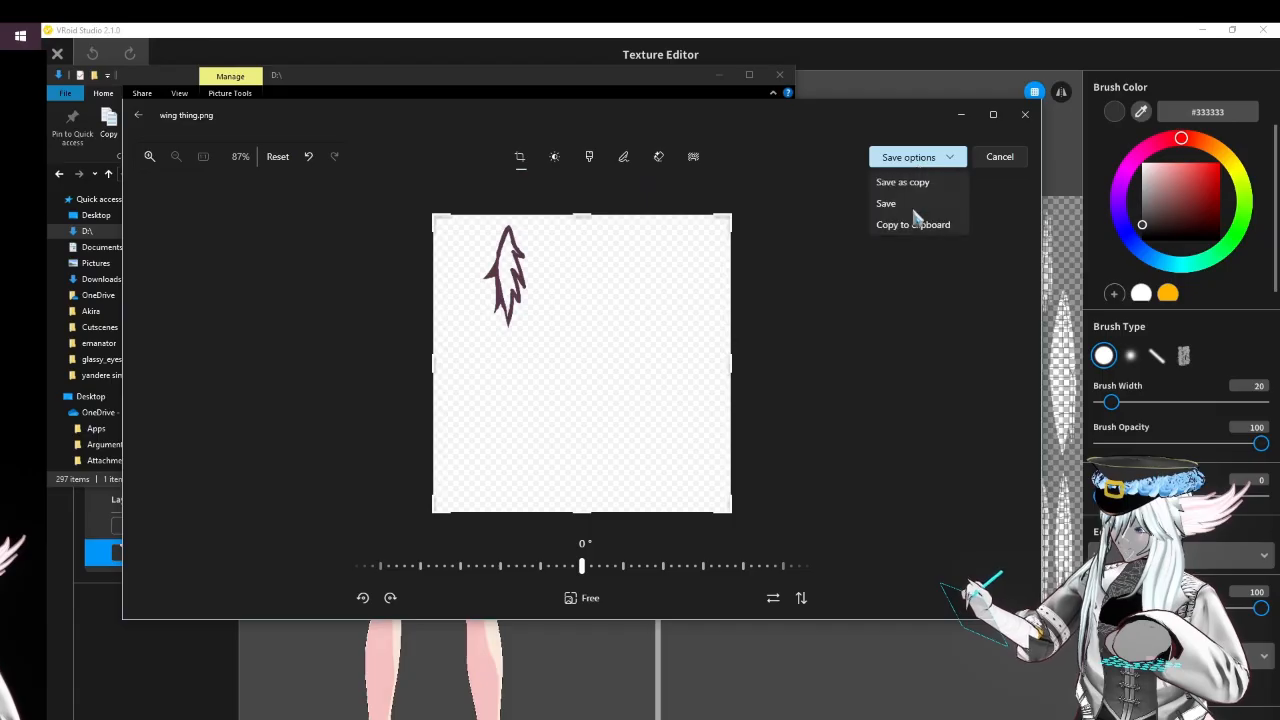
left_click(911, 203)
left_click(960, 114)
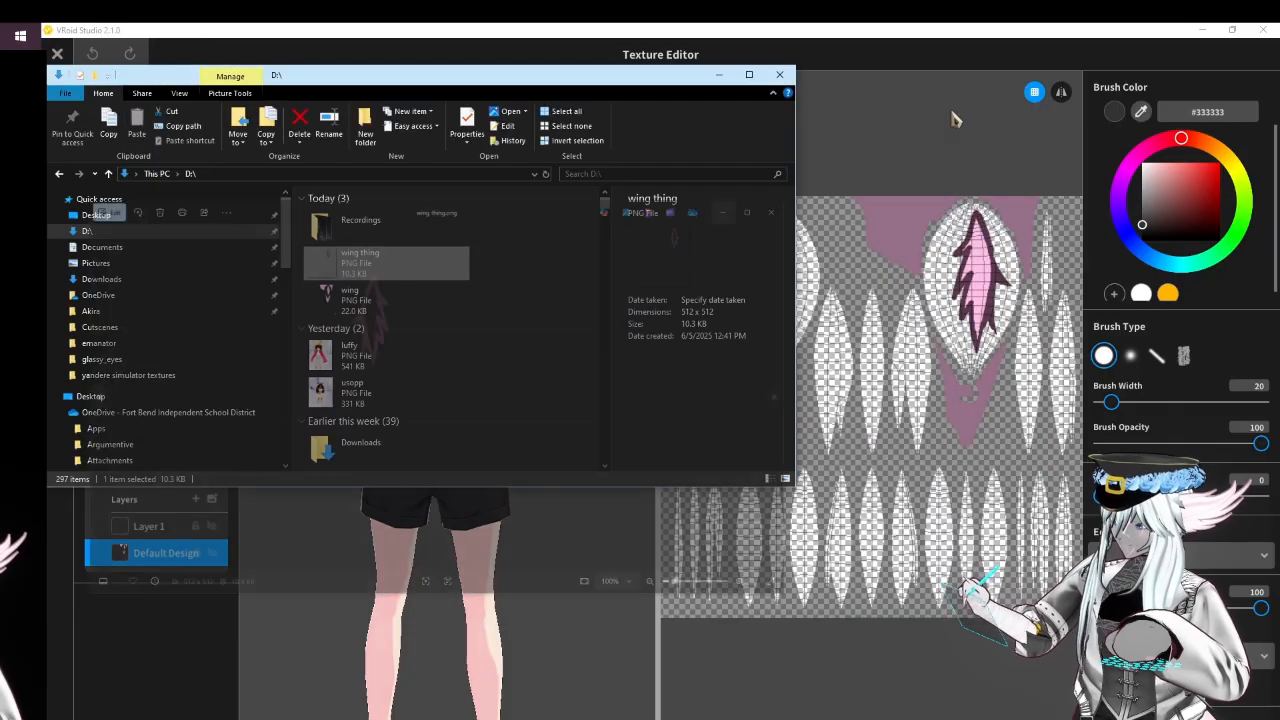
Open wing.png for editing, flip it horizontally, save it over the original and return to the VRoid Studio Texture Editor
left_click(392, 303)
key("Return")
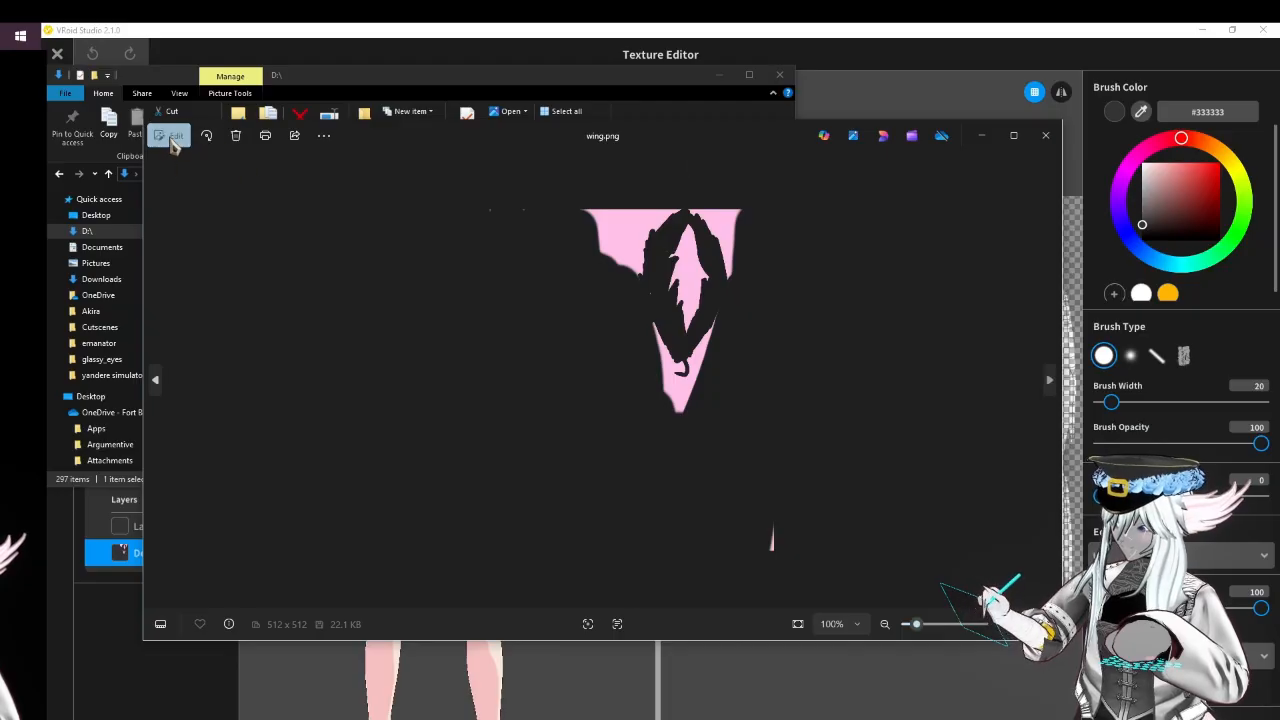
left_click(171, 135)
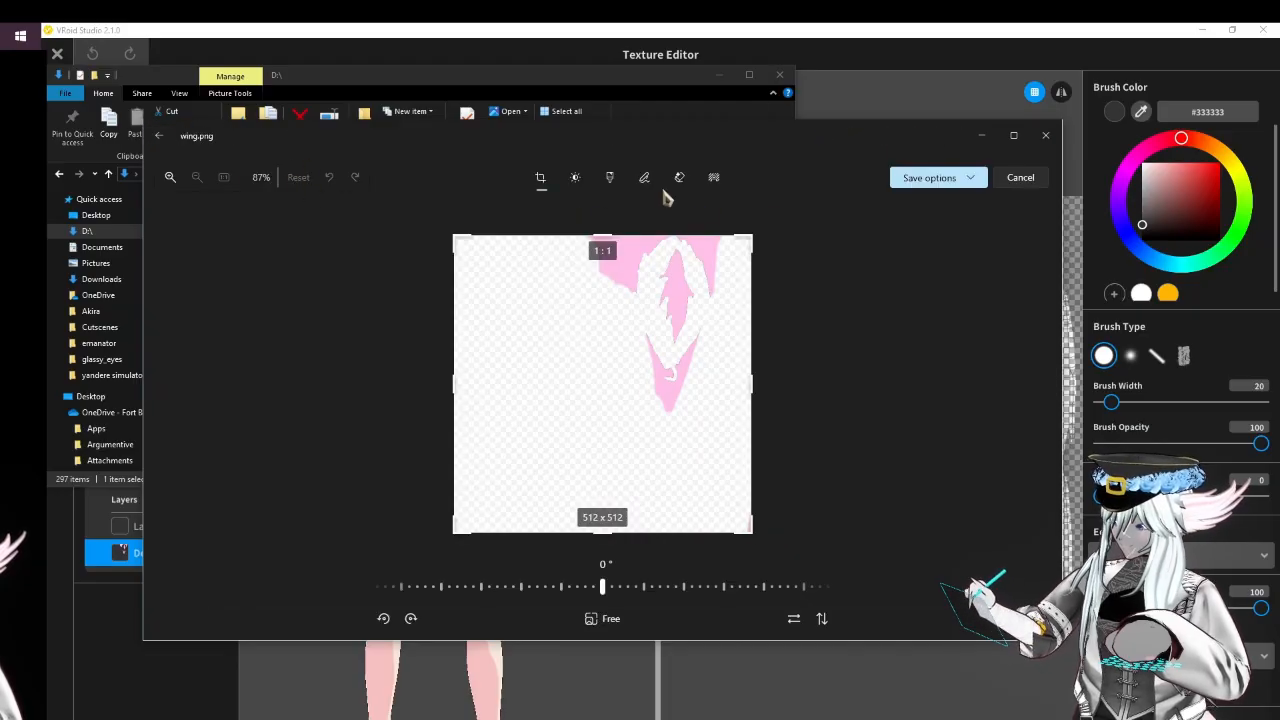
left_click(793, 619)
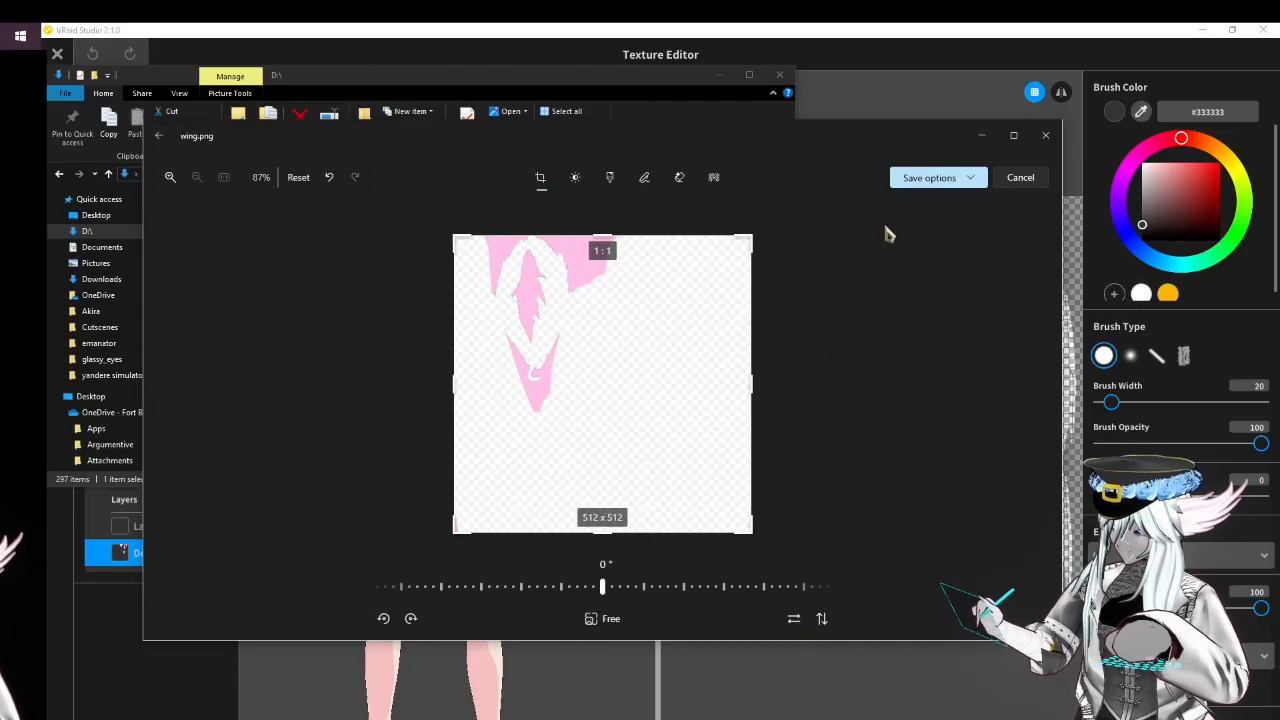
left_click(910, 178)
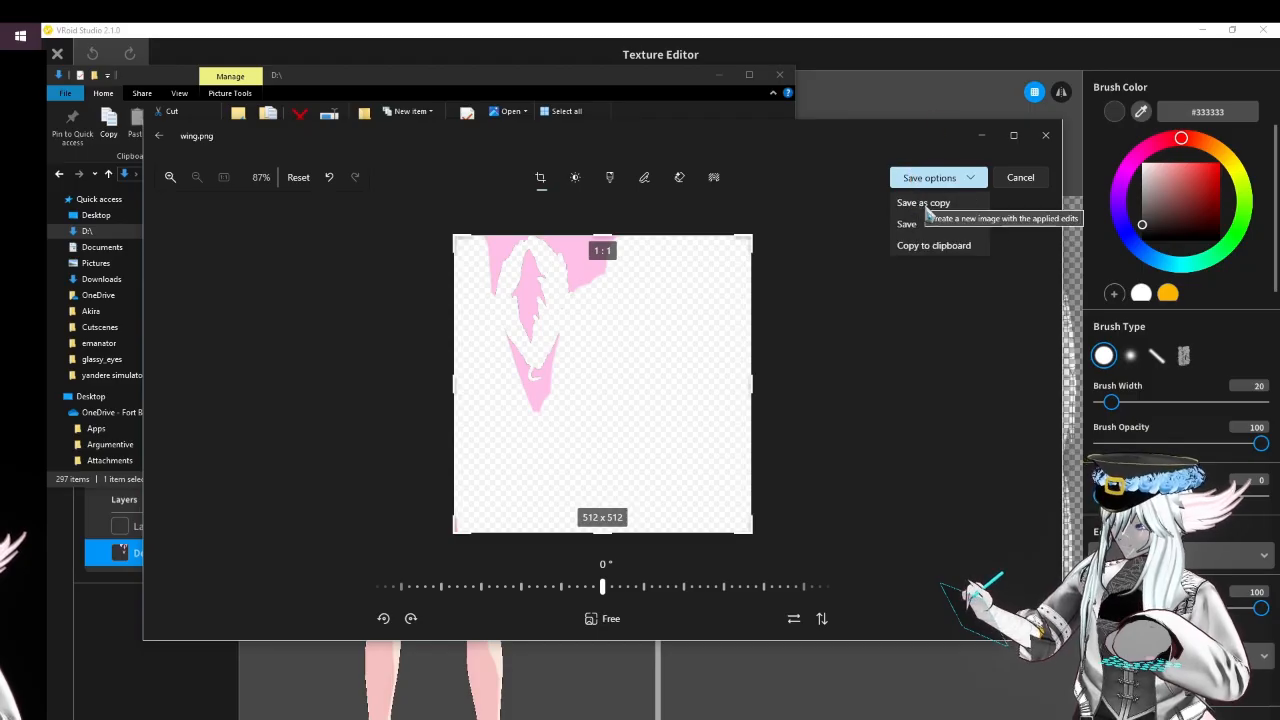
left_click(907, 224)
left_click(981, 135)
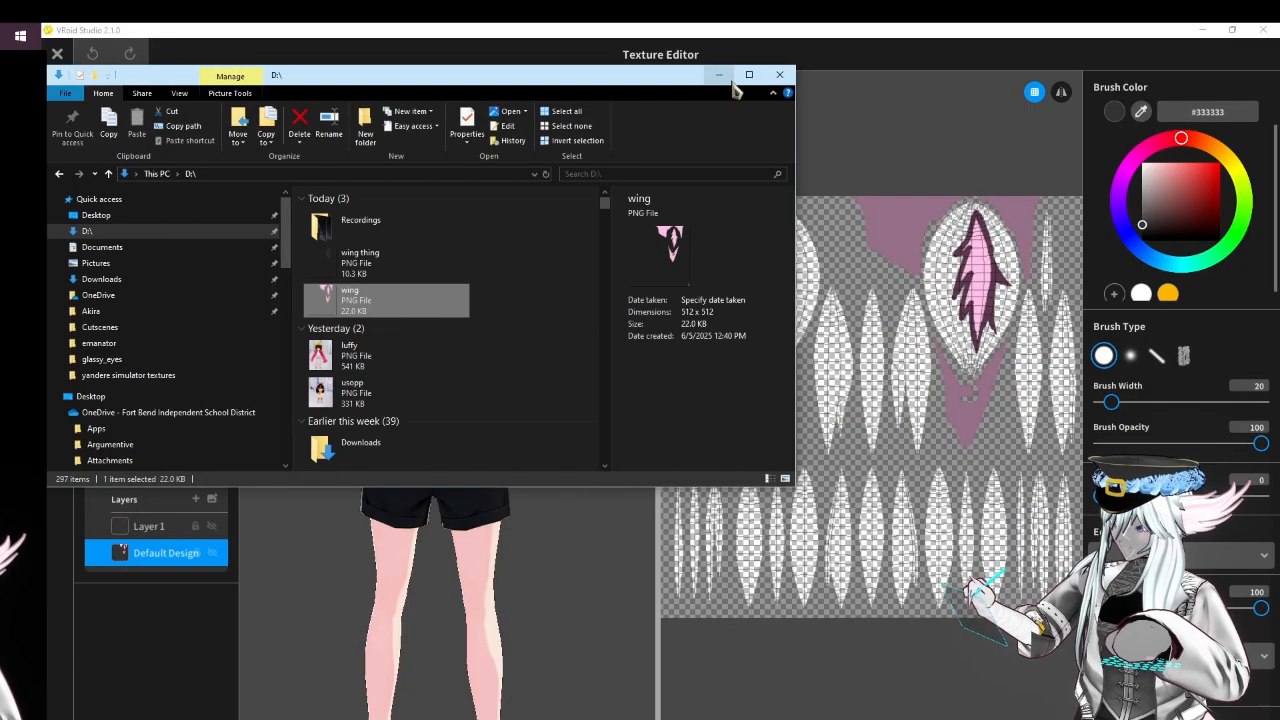
left_click(720, 75)
Import the mirrored wing.png into the second Fox Tail's Default Design layer
right_click(175, 554)
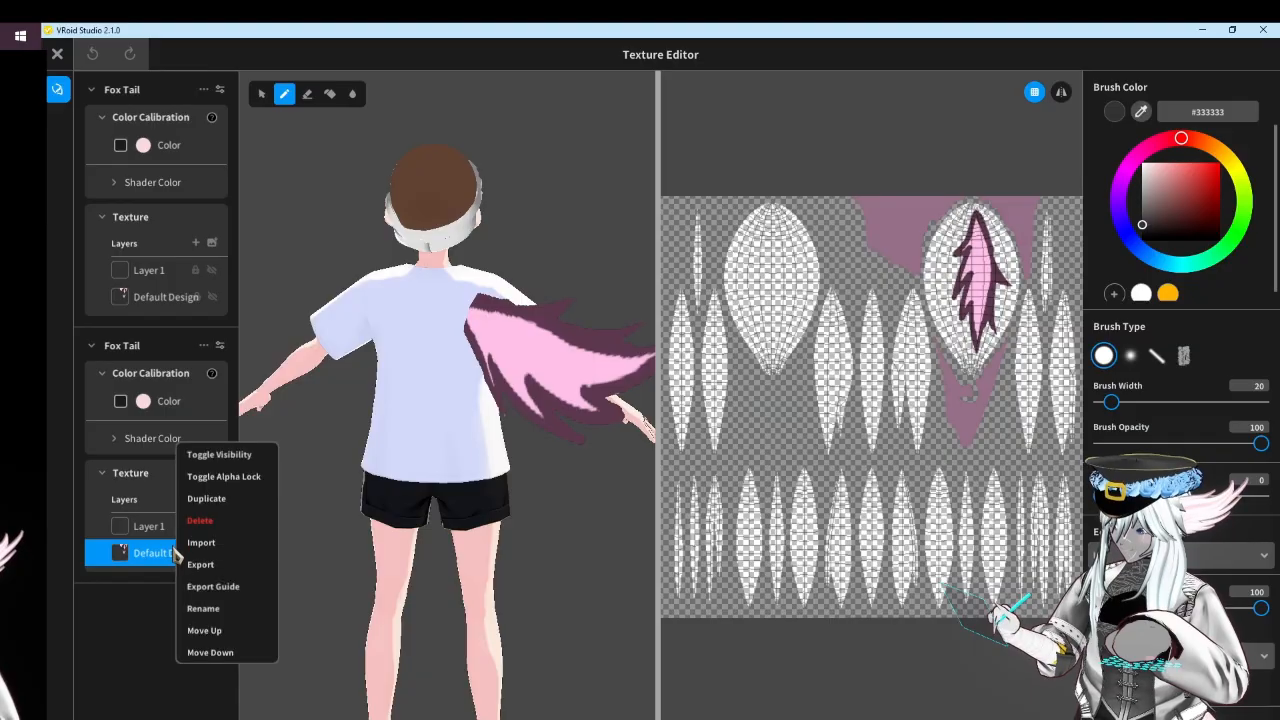
left_click(200, 542)
left_click(352, 185)
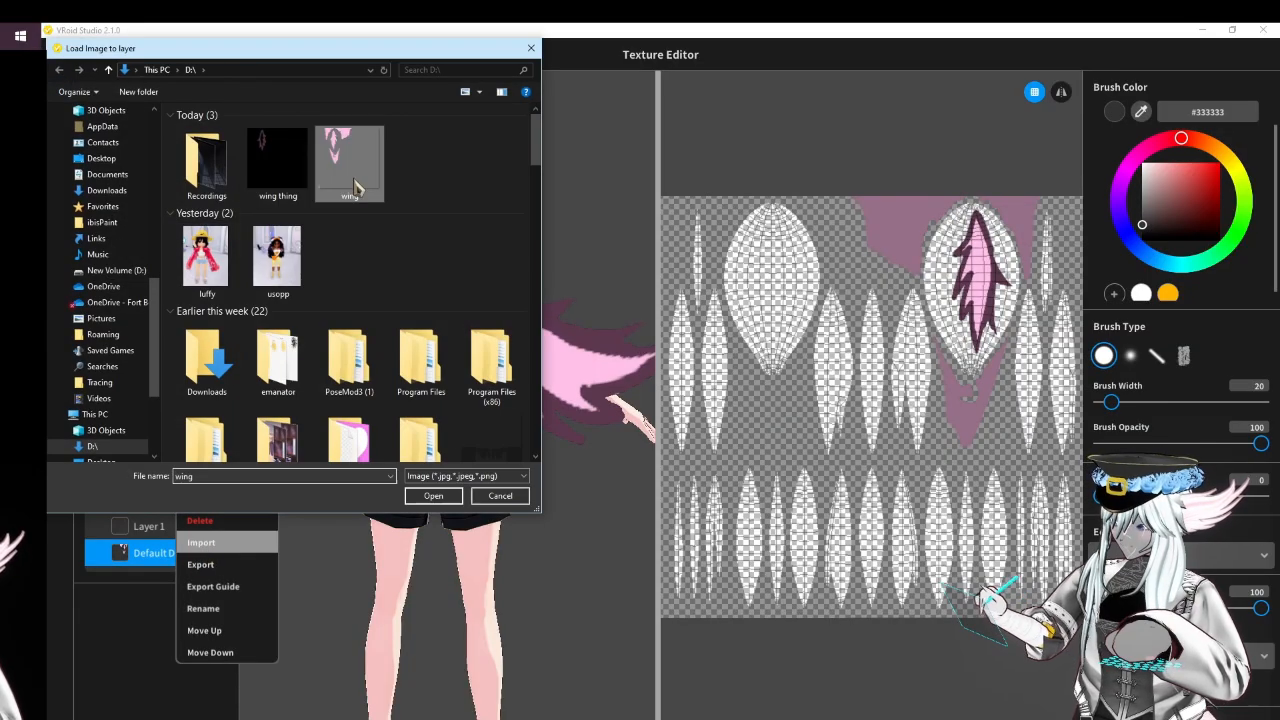
left_click(433, 496)
Import wing thing.png into the second Fox Tail's Layer 1 and leave the Texture Editor
right_click(177, 527)
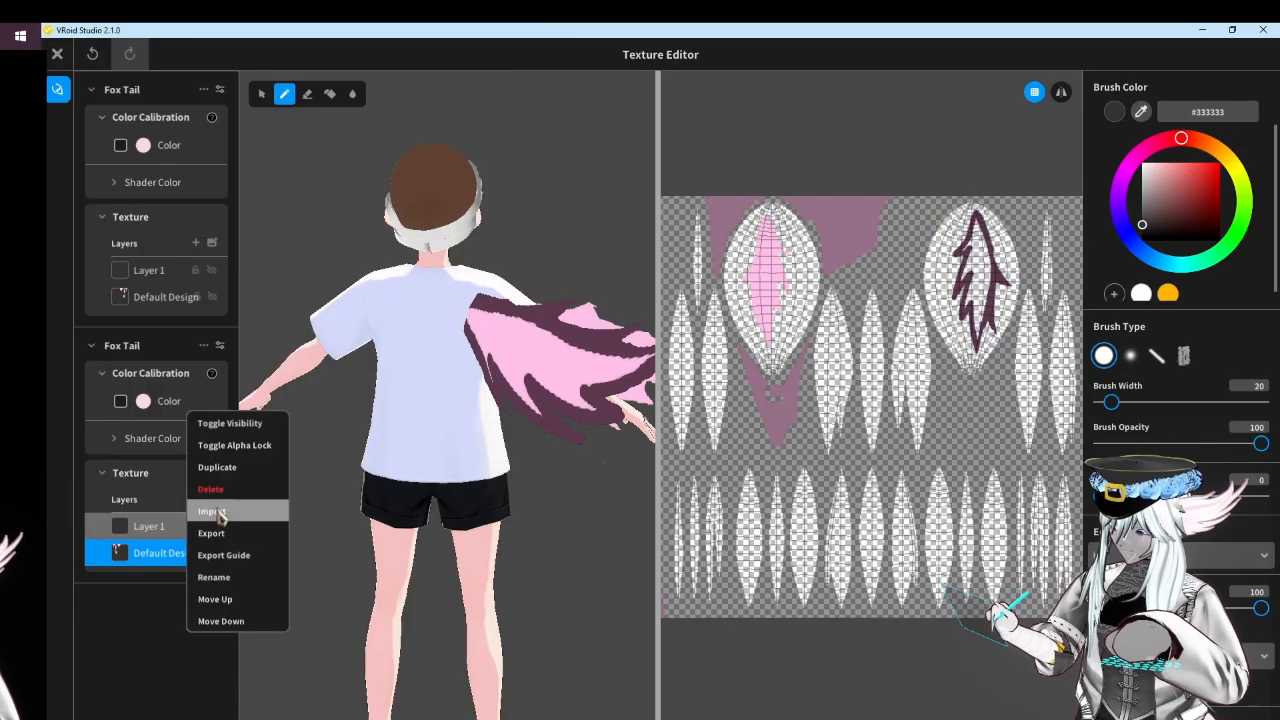
left_click(215, 511)
left_click(280, 165)
left_click(433, 496)
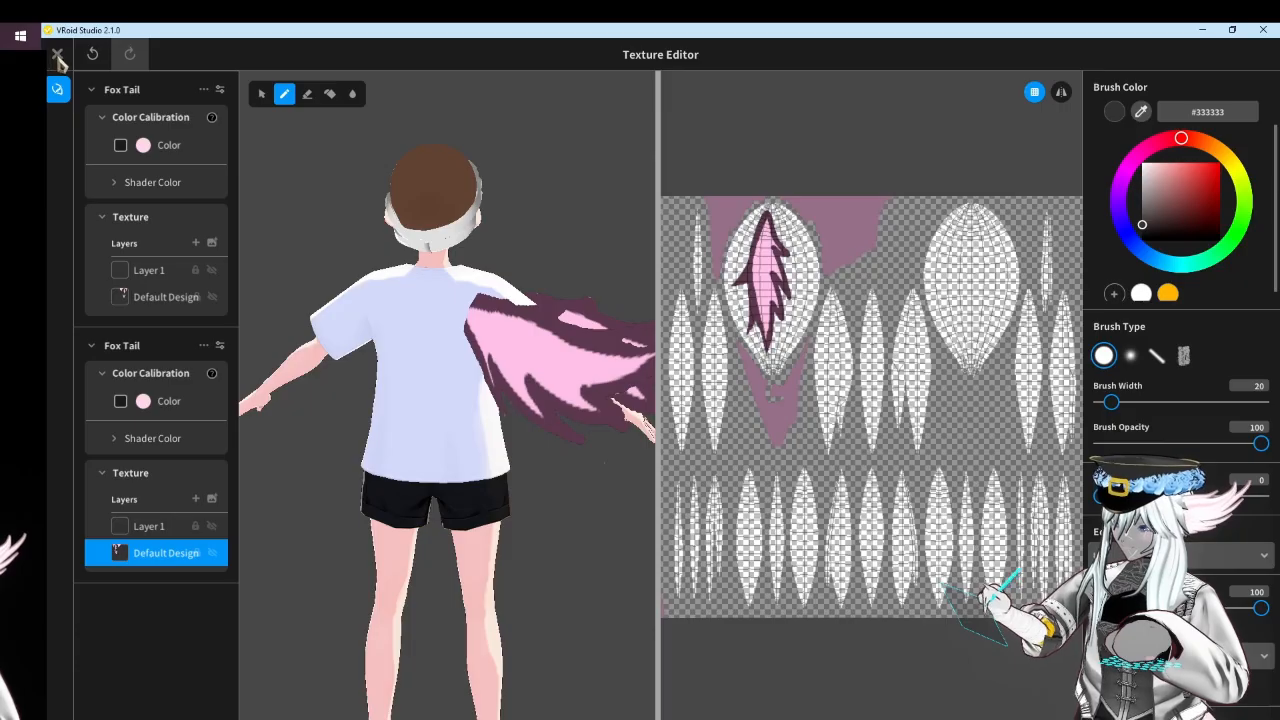
key("Escape")
Rotate the second Fox Tail about its vertical axis to swing it towards the opposite side of the body
left_click(115, 210)
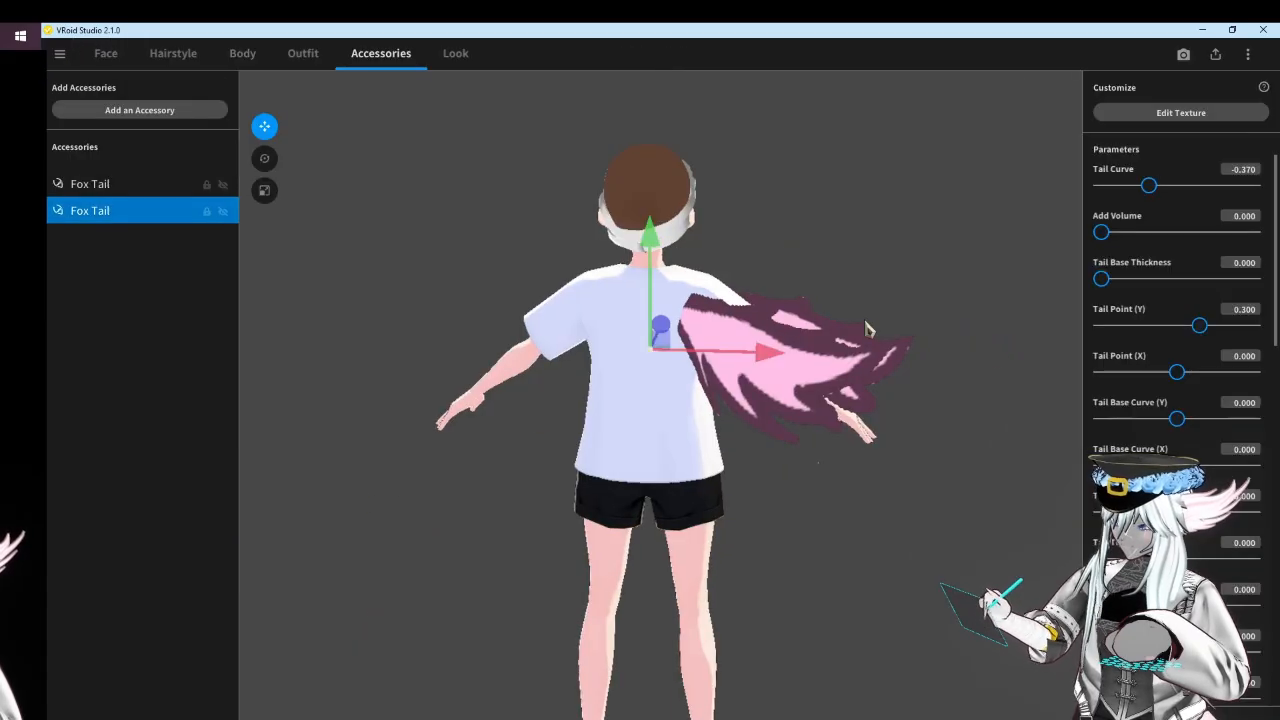
left_click(264, 158)
right_click_drag(651, 309, 668, 398)
left_click_drag(666, 391, 1028, 351)
left_click(1020, 350)
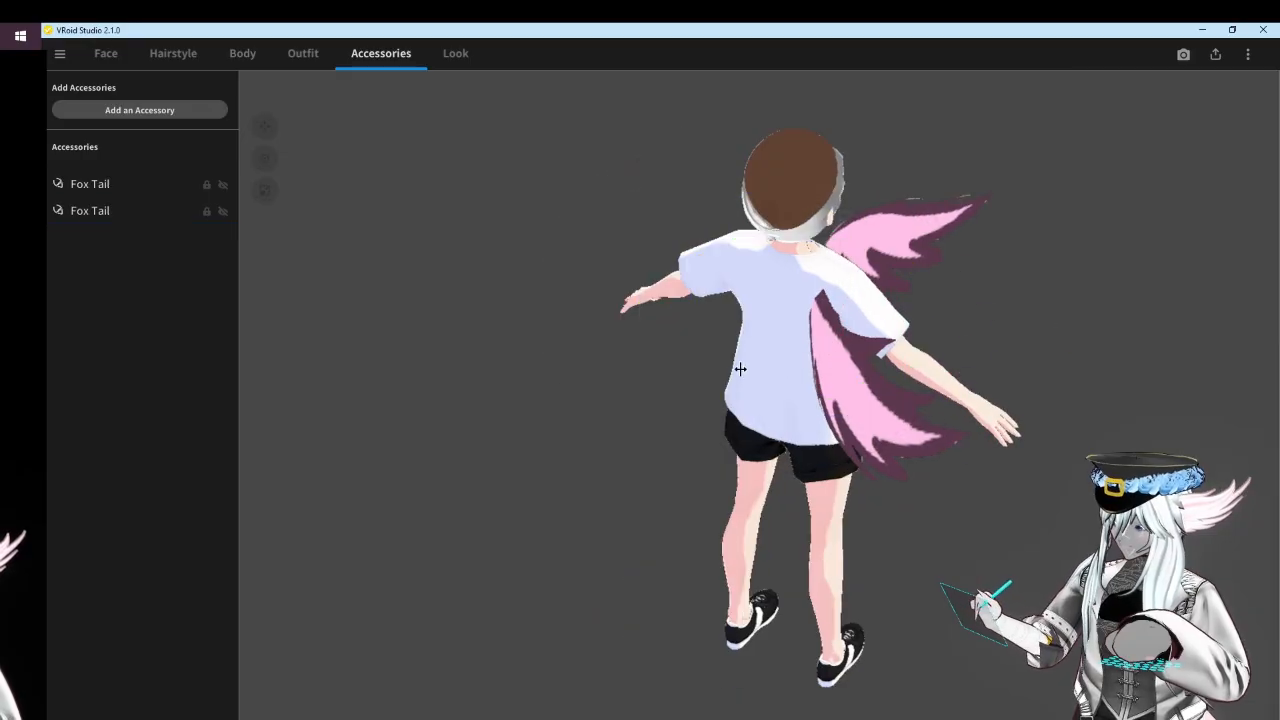
right_click_drag(282, 267, 306, 272)
left_click(98, 200)
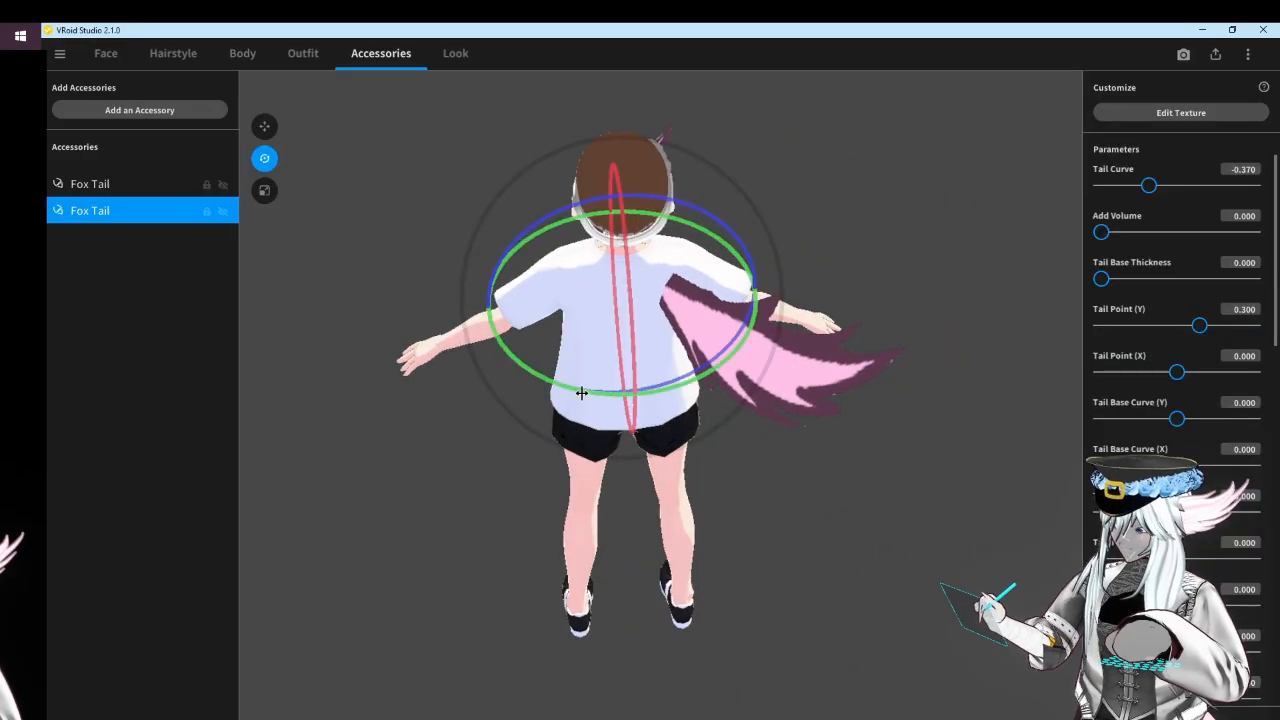
right_click_drag(555, 360, 543, 363)
left_click_drag(558, 352, 817, 220)
Move the second Fox Tail back behind the body and turn it further outward over the opposite side
left_click(264, 126)
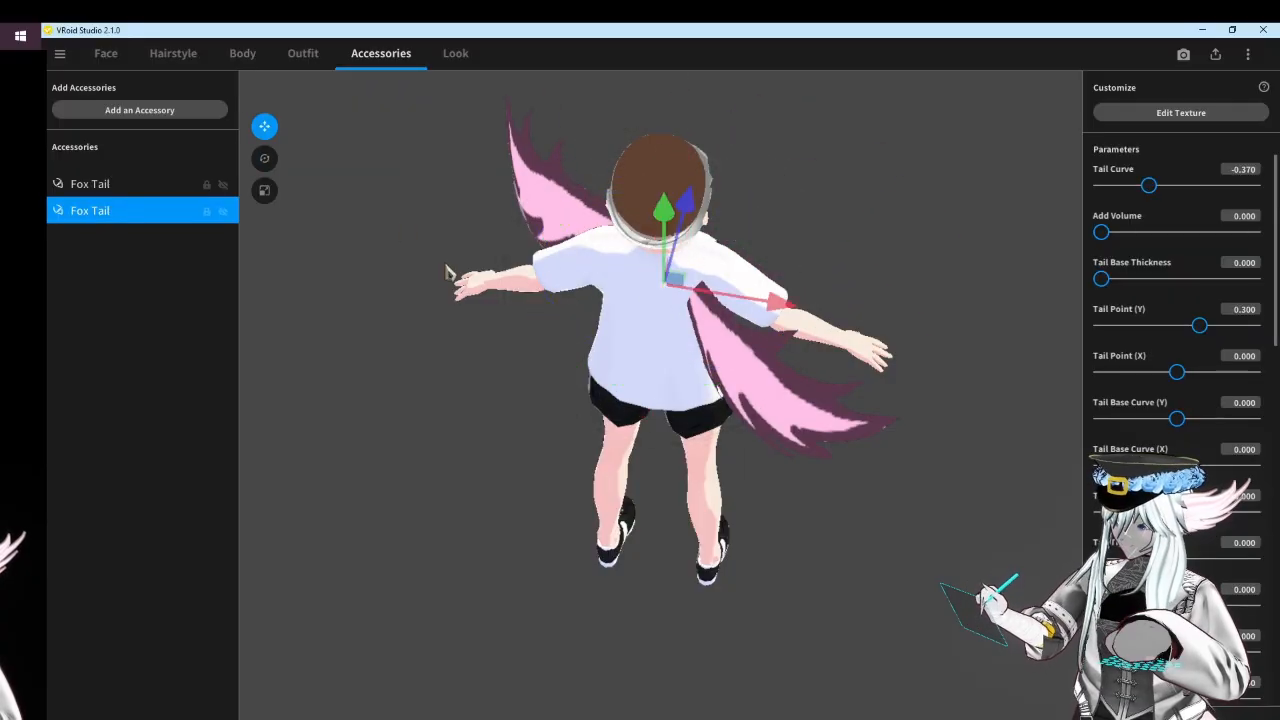
right_click_drag(449, 274, 403, 254)
left_click_drag(820, 281, 722, 335)
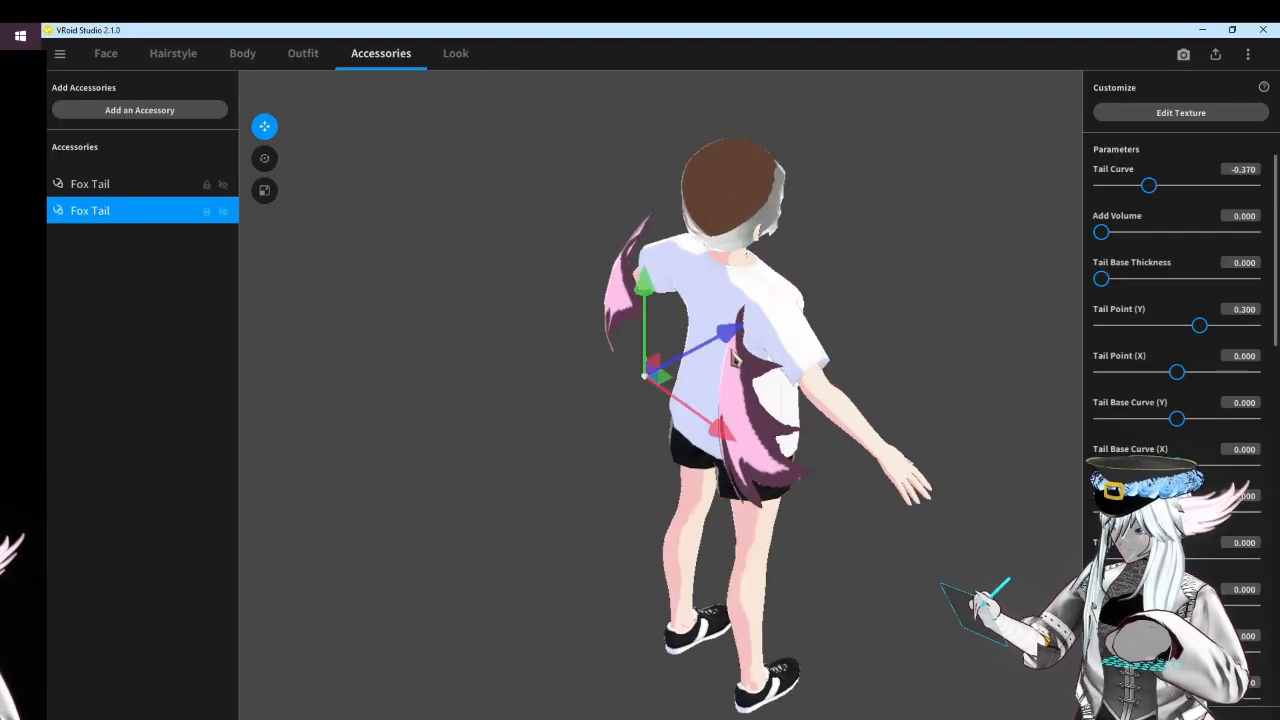
right_click_drag(722, 338, 770, 341)
right_click_drag(626, 287, 530, 283)
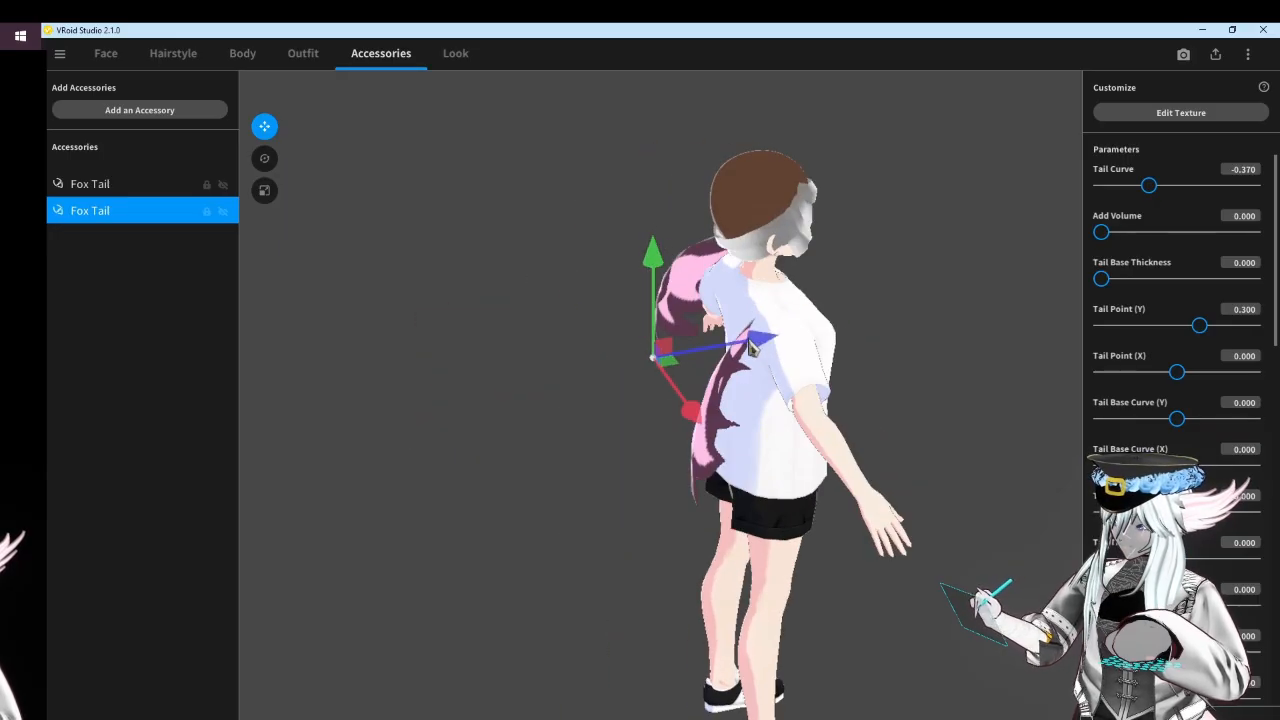
left_click(264, 158)
left_click_drag(607, 411, 640, 425)
Position the second Fox Tail against the upper back so it roughly mirrors the first wing's depth, height and side spacing
left_click(287, 137)
left_click(79, 218)
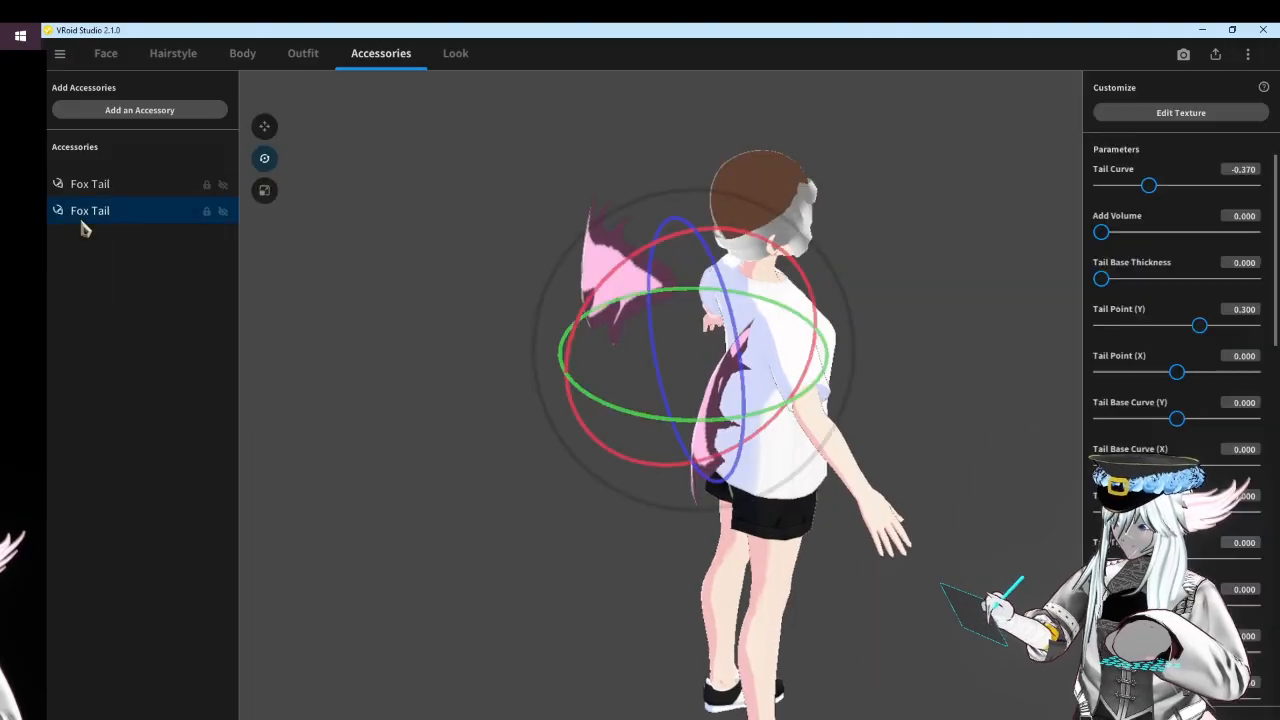
left_click(285, 124)
left_click(157, 210)
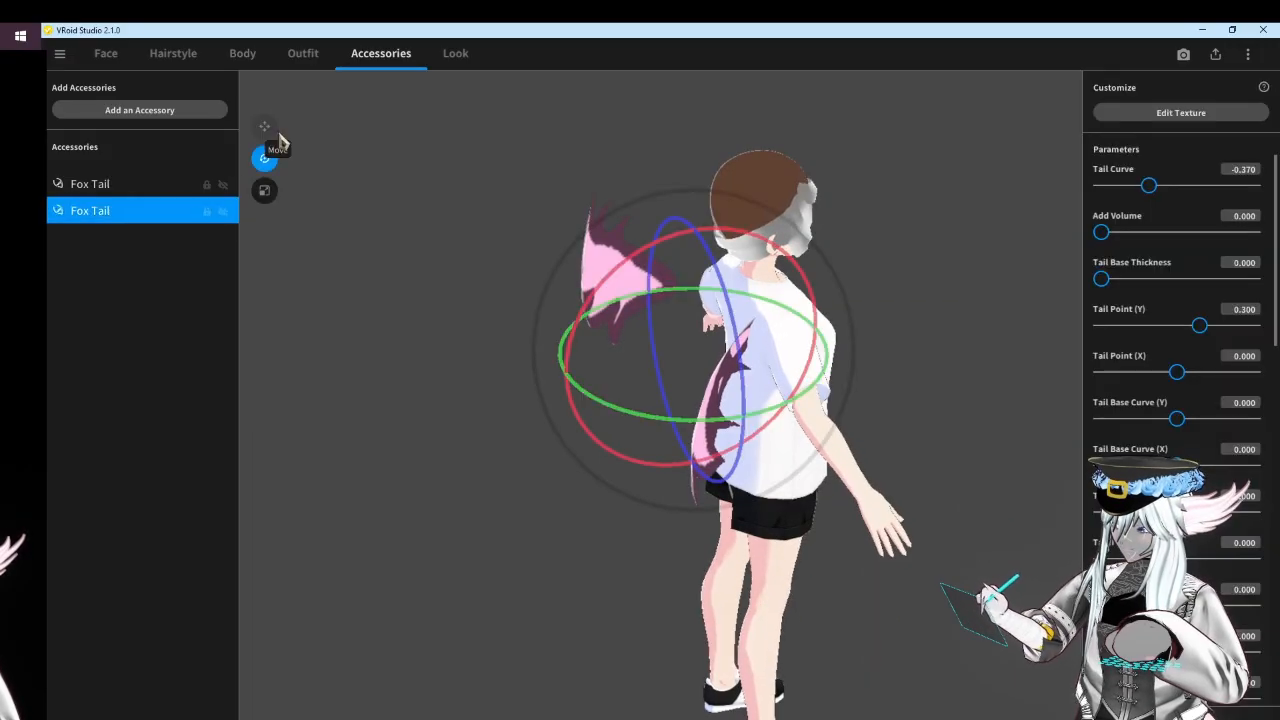
left_click(264, 126)
left_click_drag(778, 345, 795, 312)
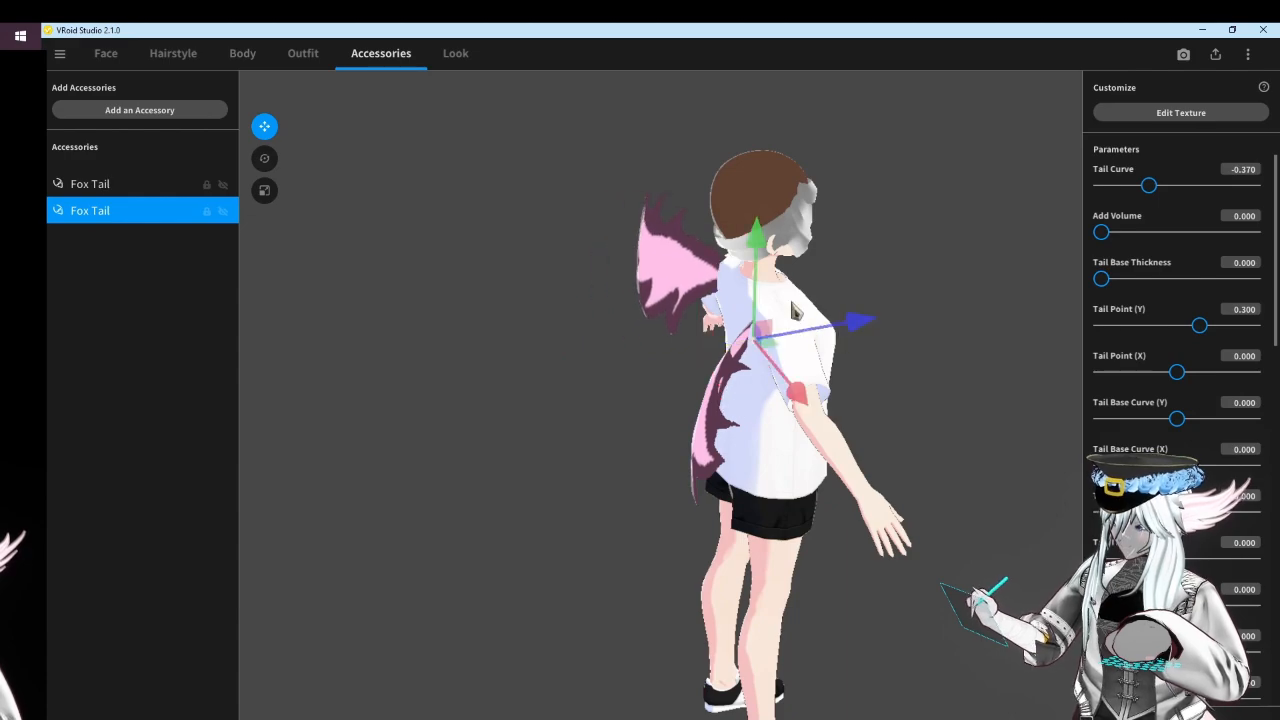
left_click_drag(757, 249, 758, 276)
right_click_drag(760, 280, 828, 310)
left_click_drag(736, 338, 772, 335)
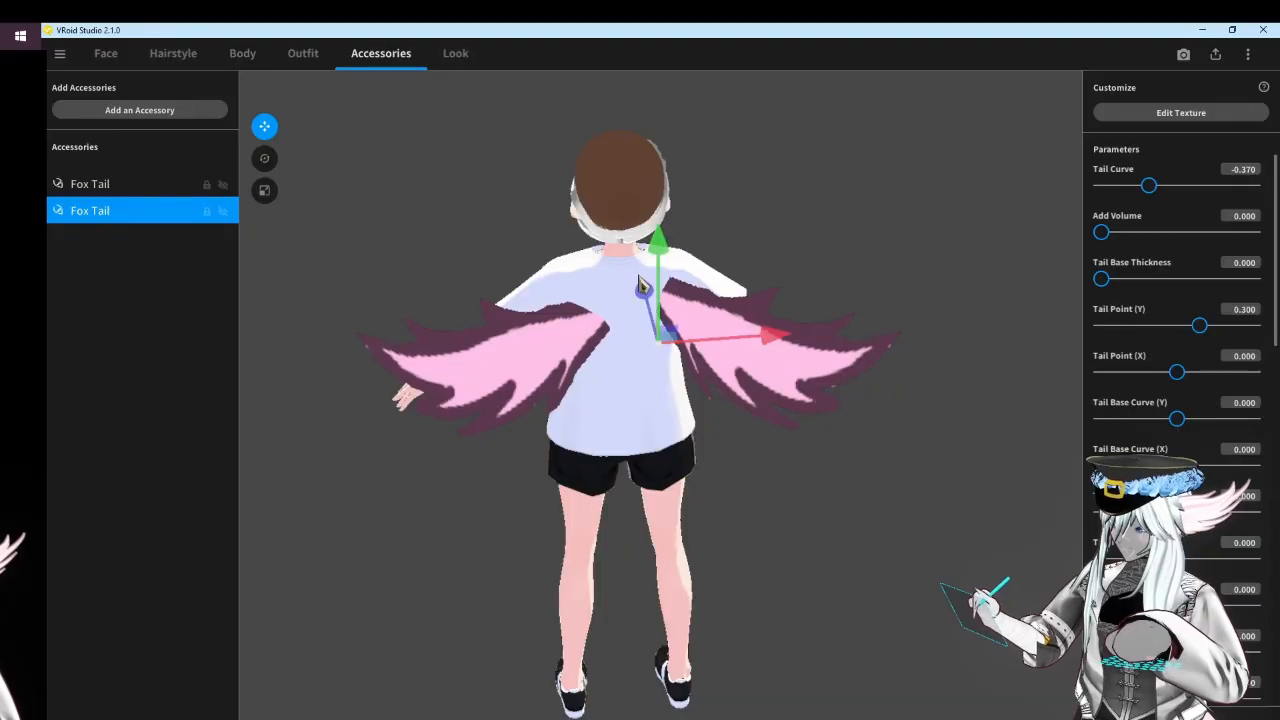
left_click_drag(660, 260, 655, 243)
Examine the wing pair from behind and preview it in the Photo Booth with the Running and Walking animations
left_click(684, 275)
mouse_move(500, 322)
right_mouse_down()
mouse_move(490, 313)
mouse_move(502, 311)
right_mouse_up()
scroll(578, 386, "up", 1)
middle_click_drag(589, 388, 593, 424)
mouse_move(593, 430)
right_mouse_down()
mouse_move(563, 480)
mouse_move(586, 486)
mouse_move(592, 437)
right_mouse_up()
right_click_drag(475, 519, 551, 505)
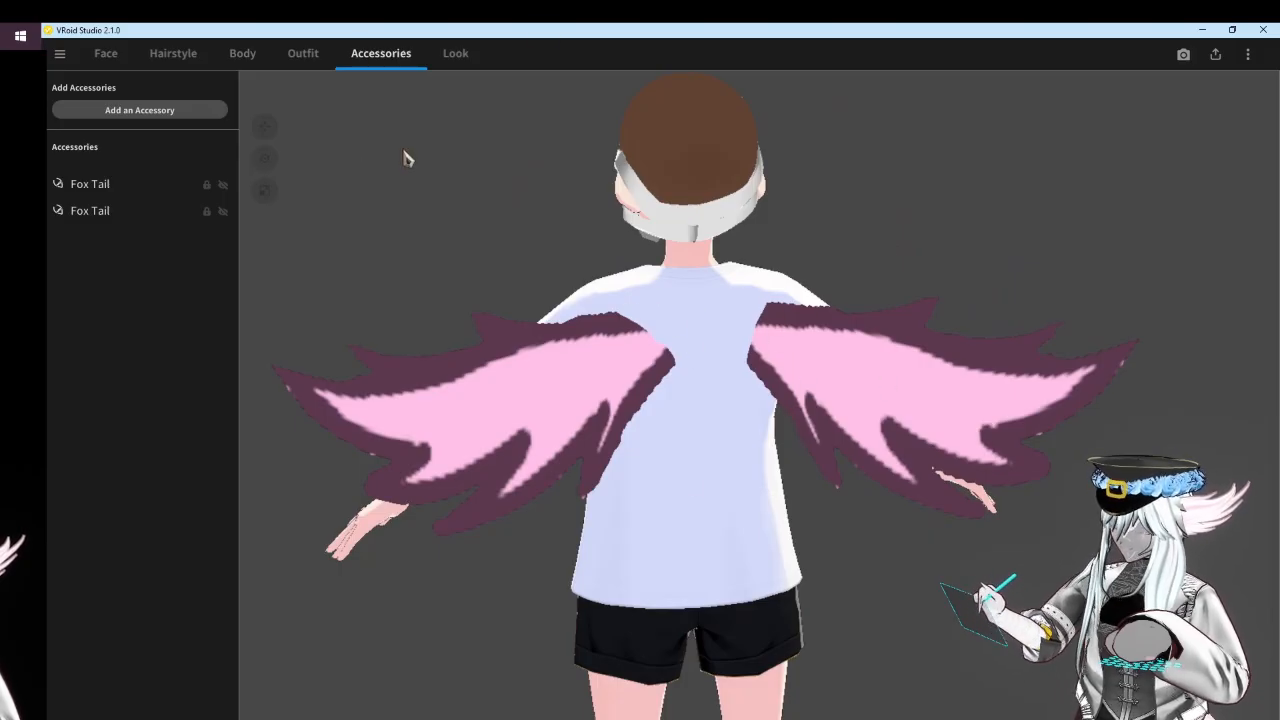
scroll(900, 410, "down", 5)
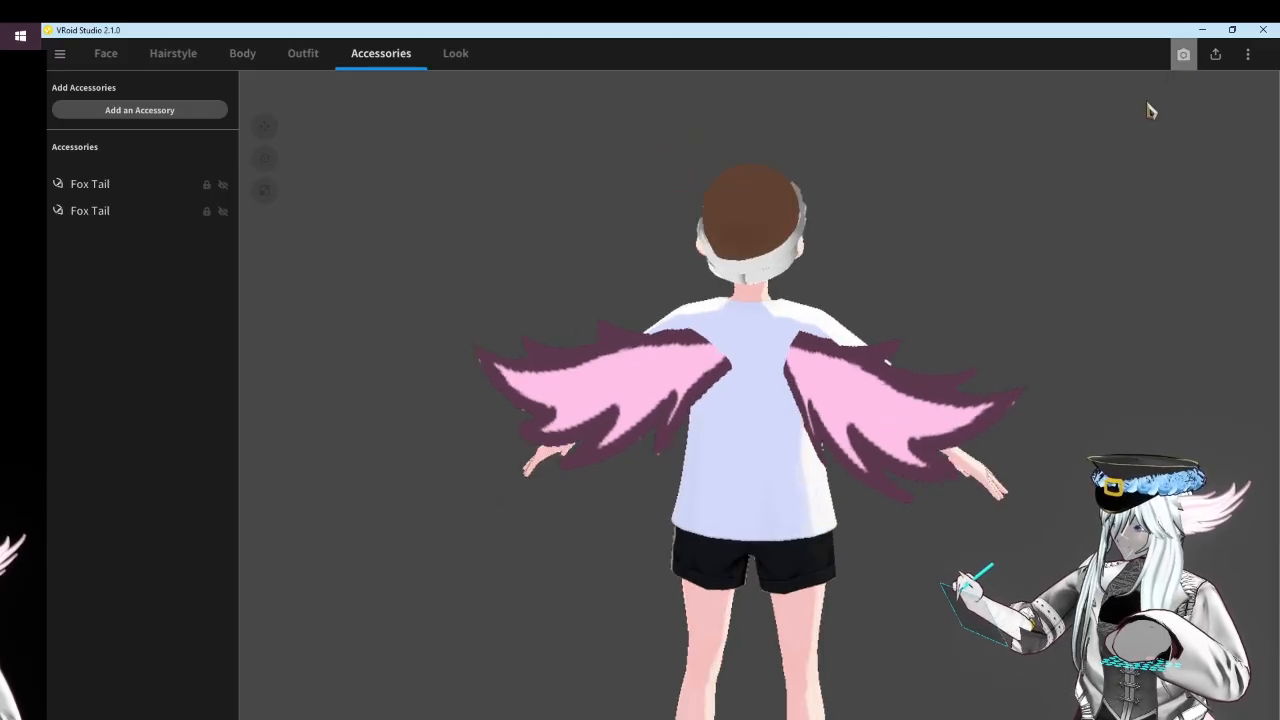
left_click(1183, 54)
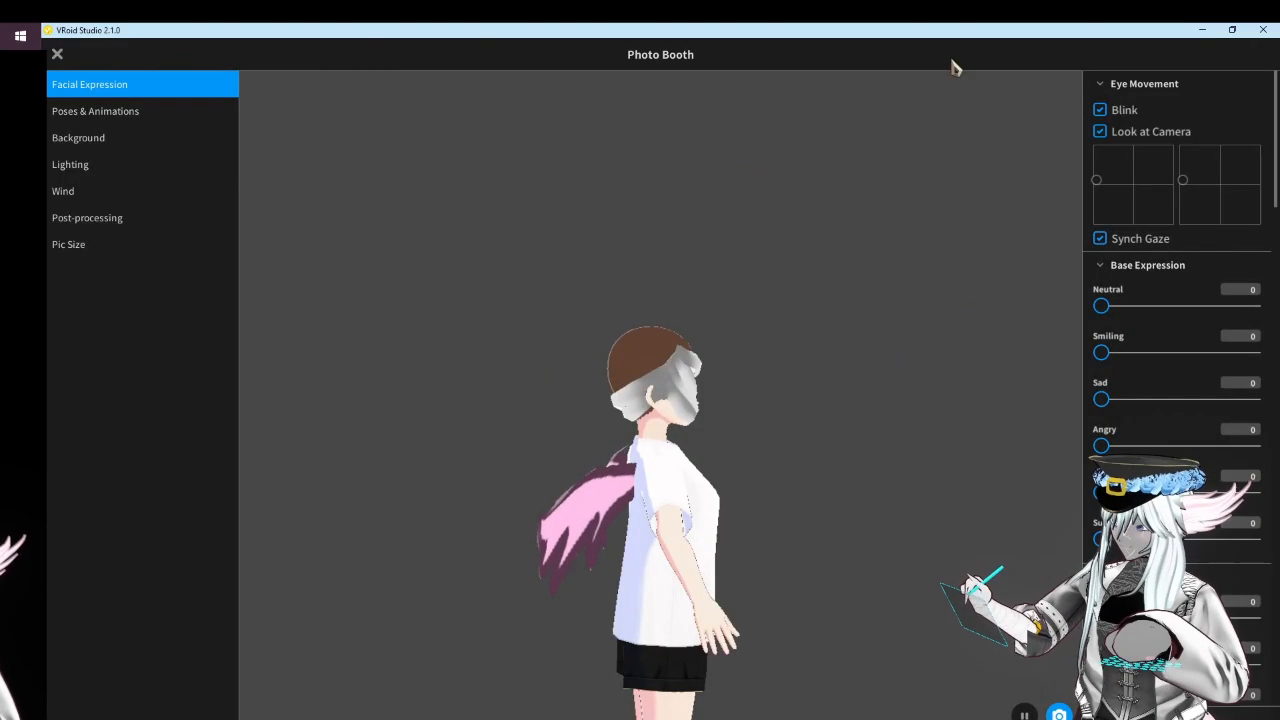
left_click(188, 114)
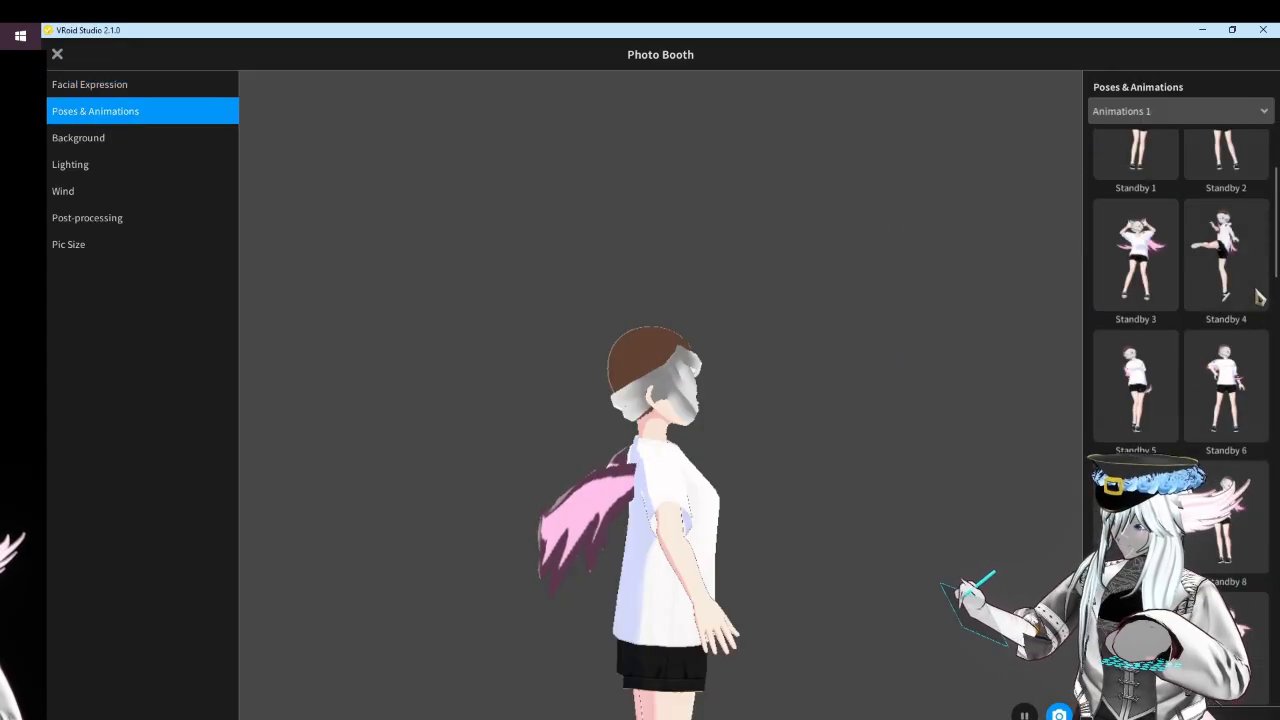
scroll(1250, 305, "down", 5)
left_click(1236, 320)
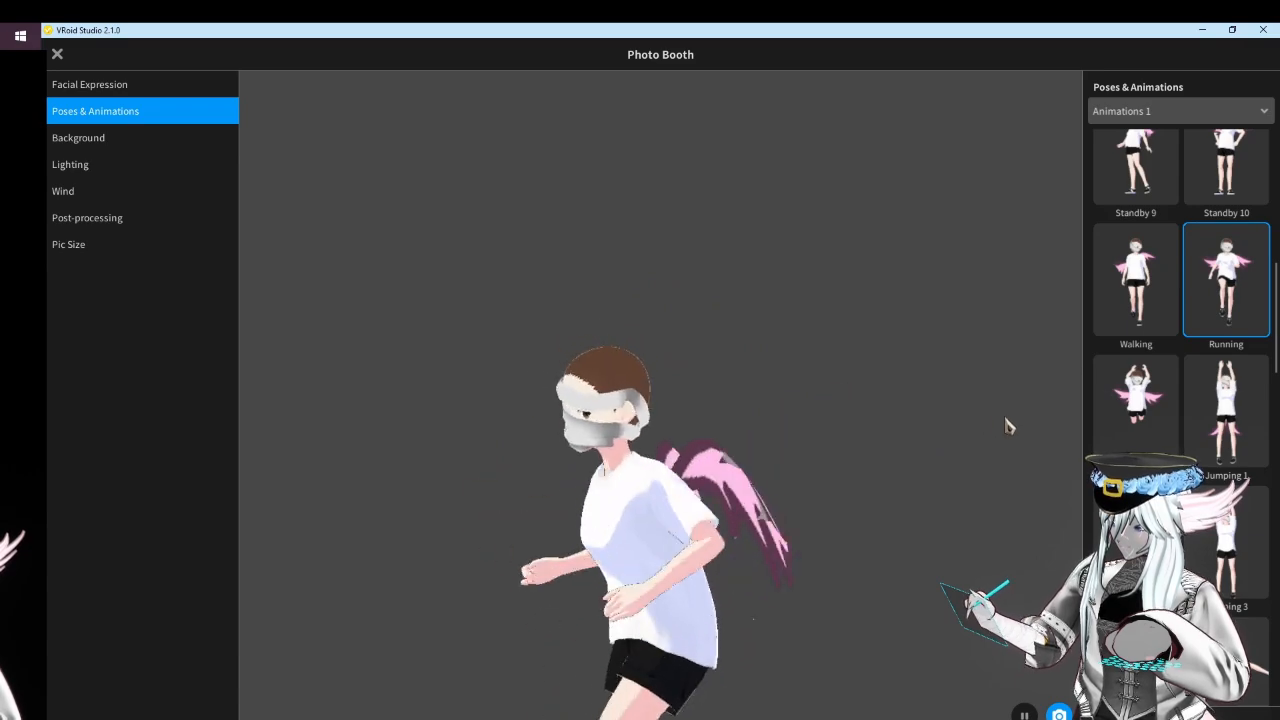
left_click(1136, 285)
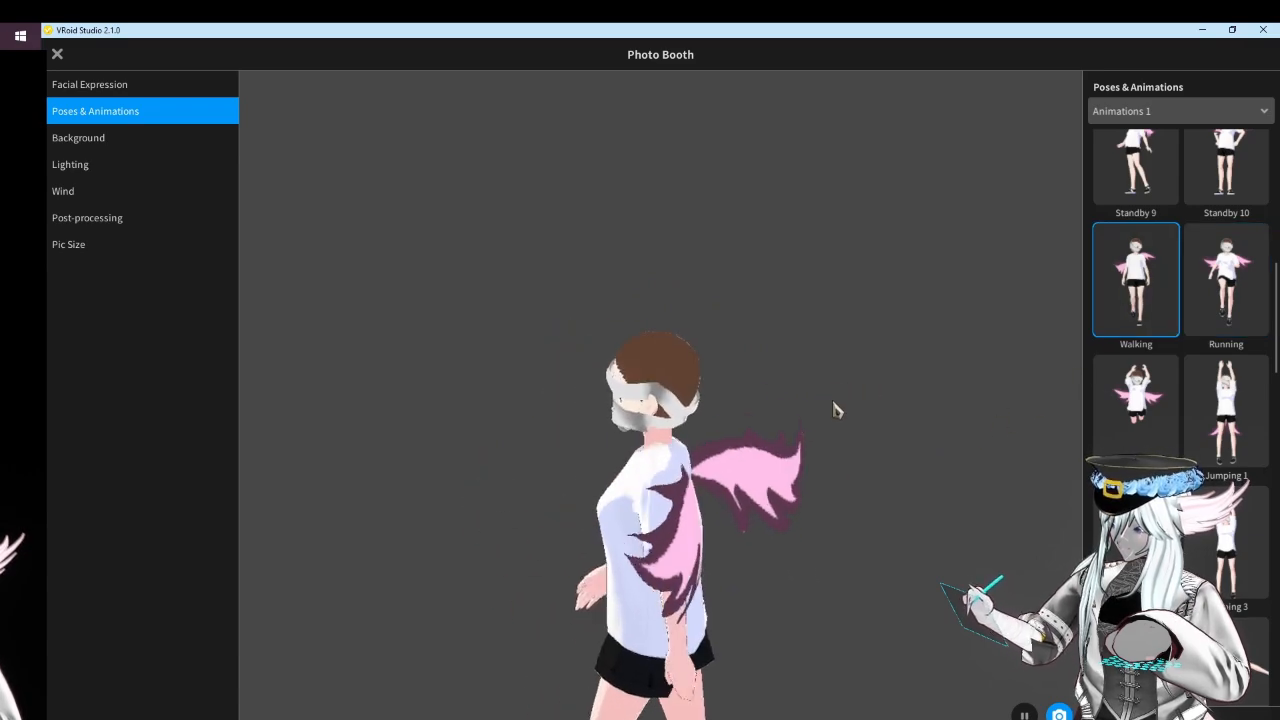
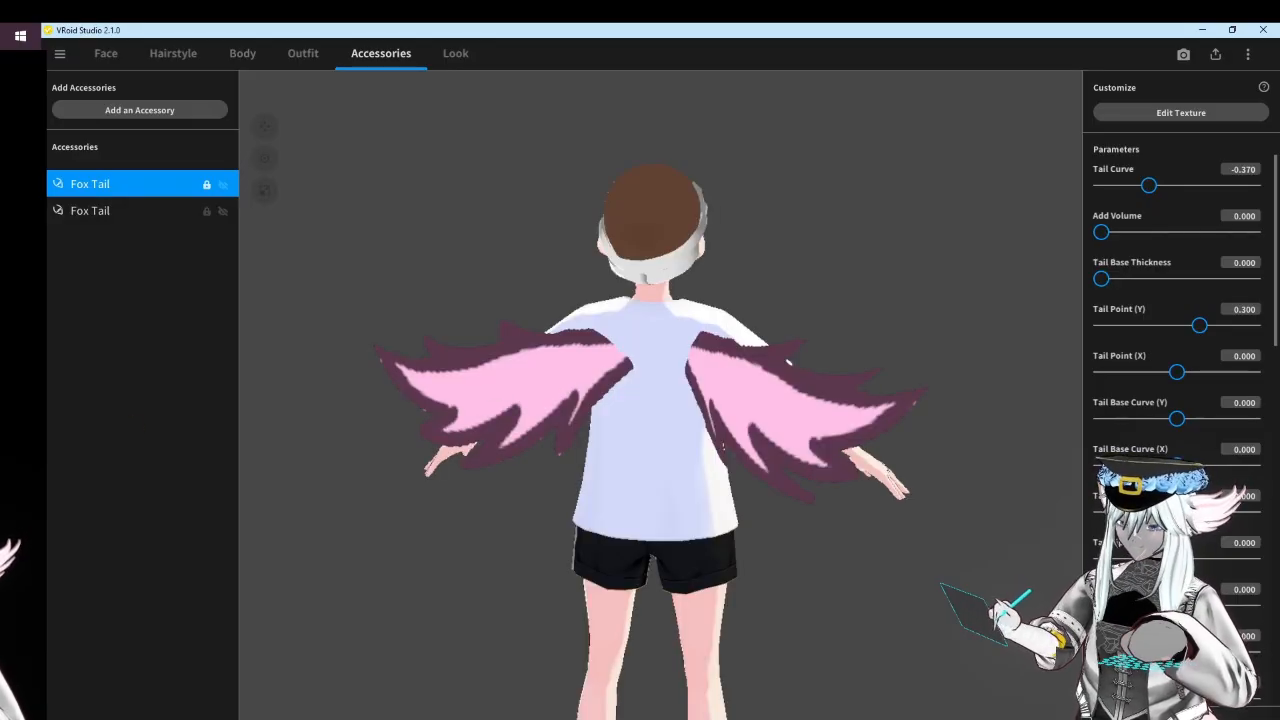
Check the accessory list note, remove the face bandages from the Extra hairstyle and create a new custom Extra item for editing
left_click(20, 376)
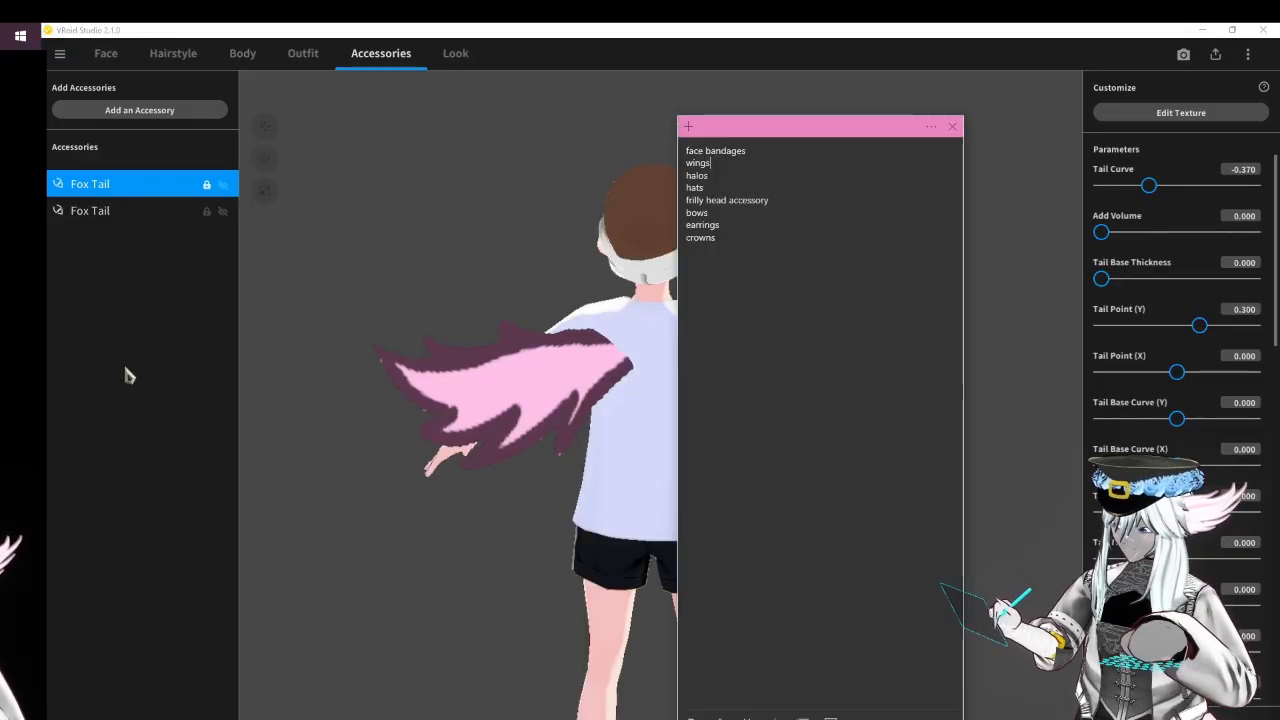
left_click(170, 52)
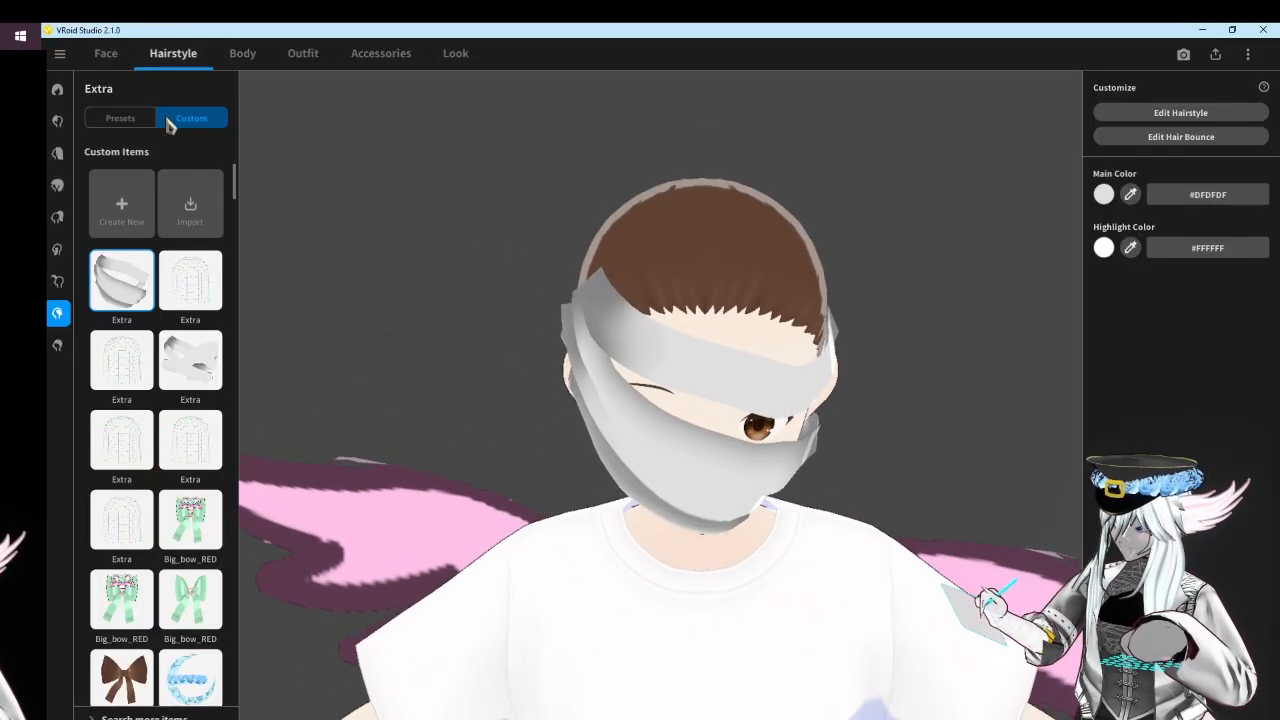
left_click(120, 118)
left_click(121, 190)
left_click(186, 119)
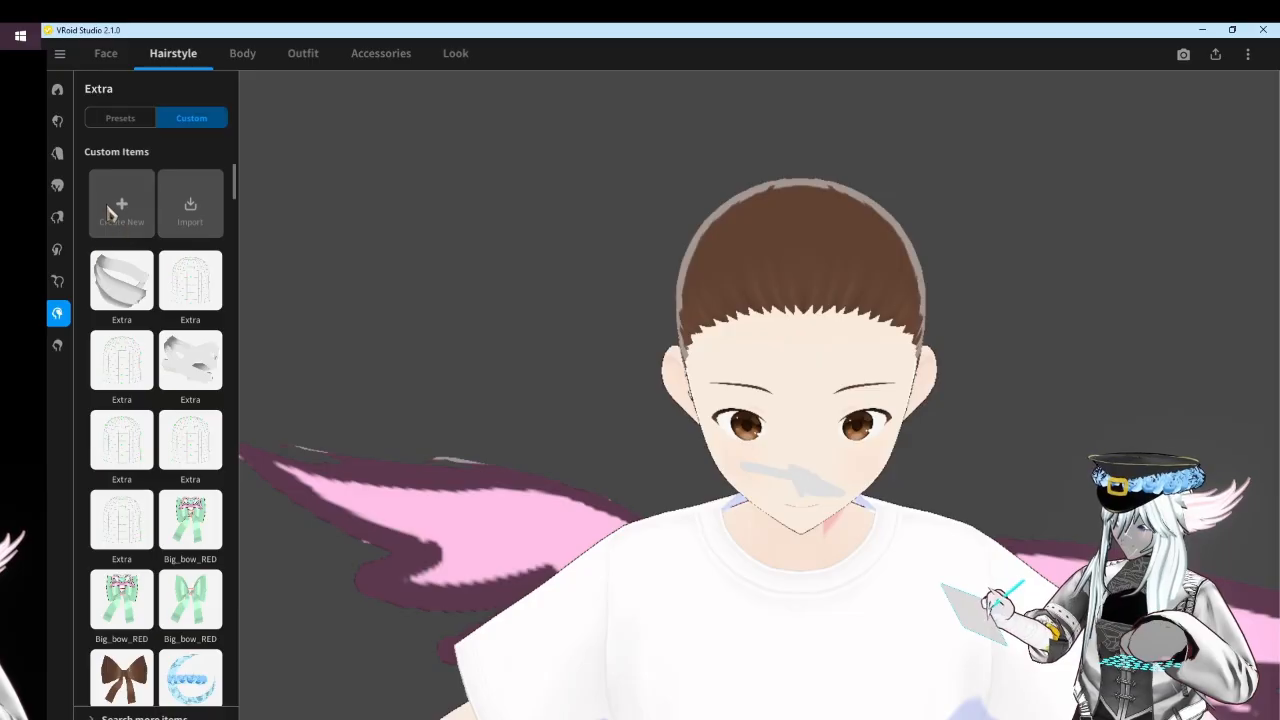
left_click(148, 220)
left_click(1150, 115)
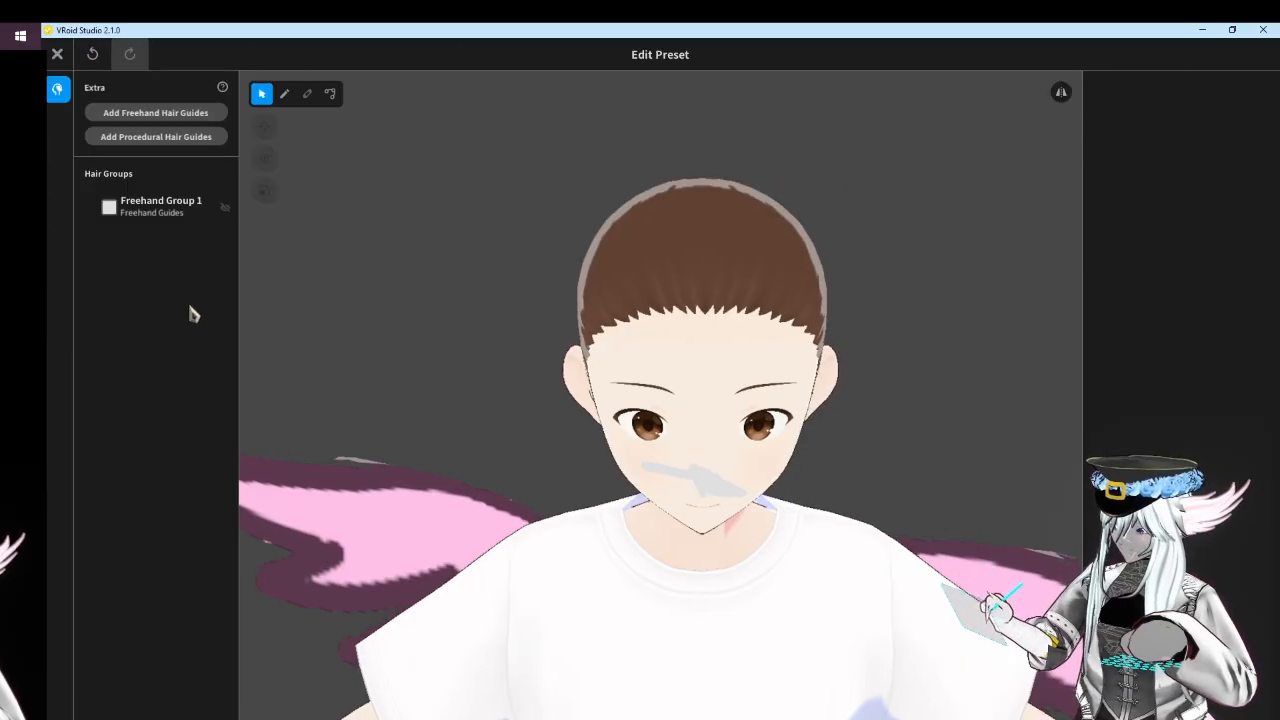
Set the hair curve of Freehand Group 1 to Straight and level its profile into a flat line
left_click(180, 206)
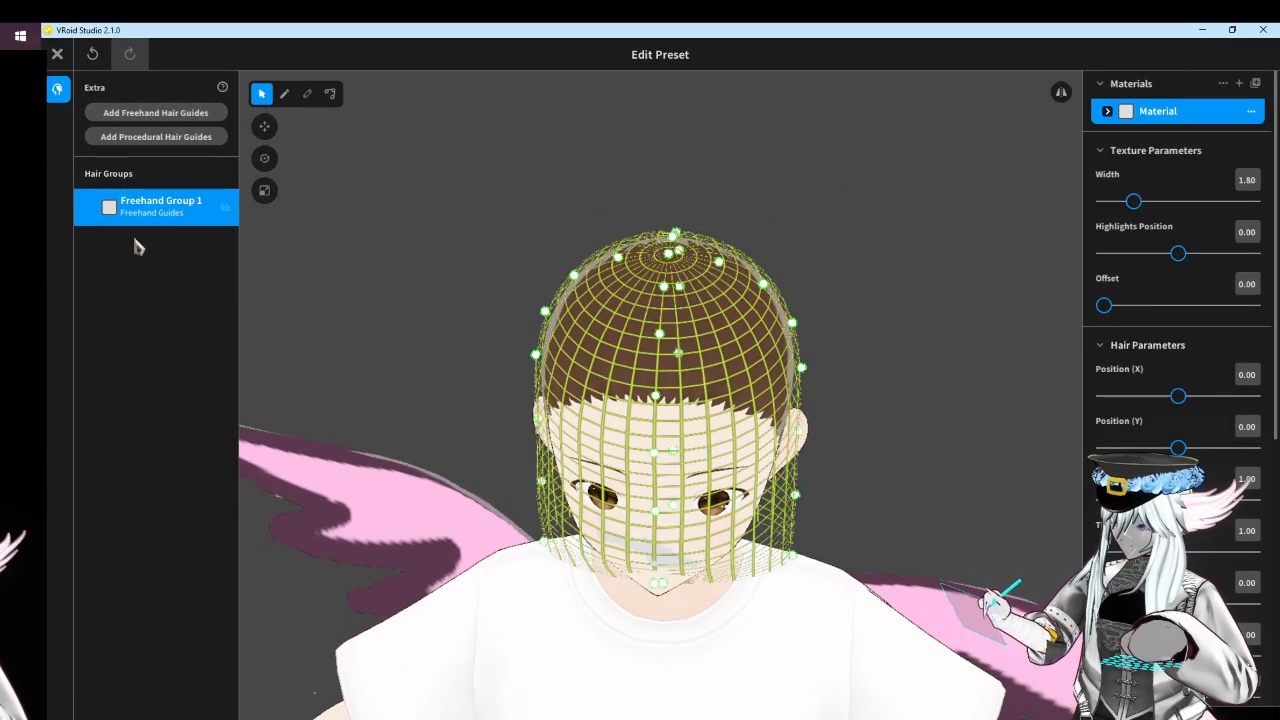
left_click(286, 93)
right_click_drag(472, 172, 478, 231)
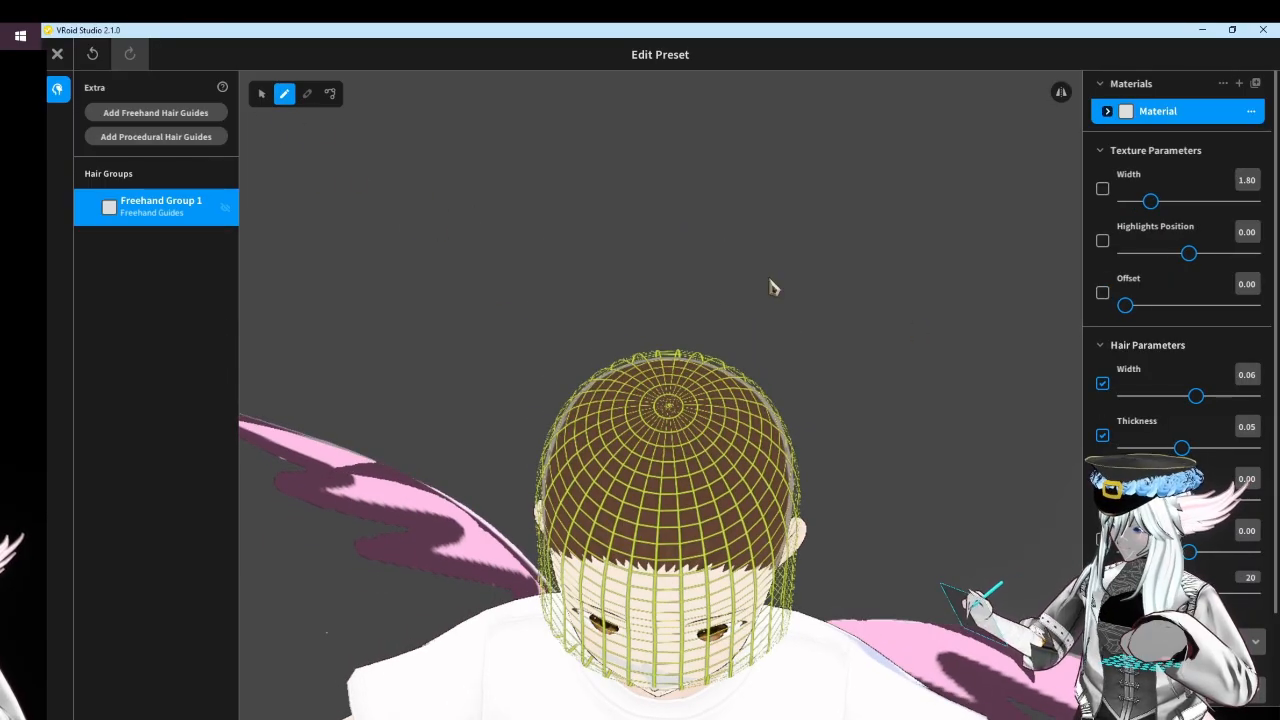
left_click(259, 95)
scroll(1200, 395, "down", 10)
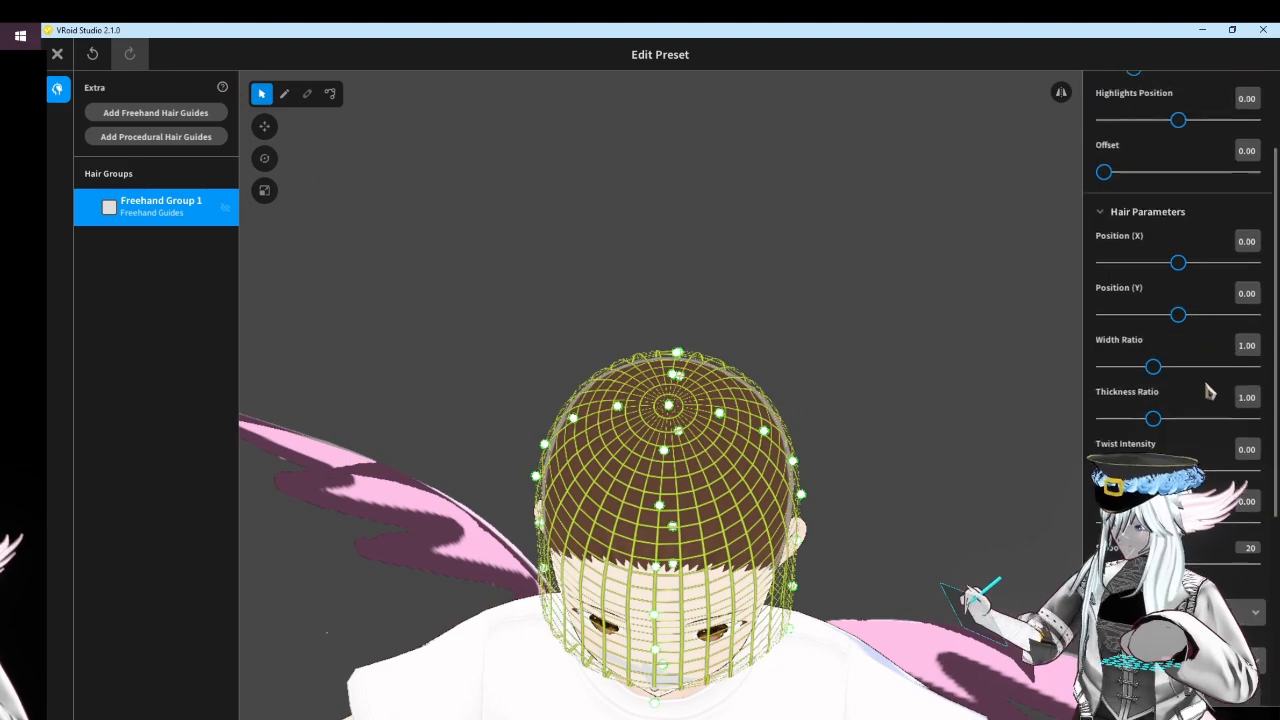
left_click(1160, 345)
left_click(1137, 386)
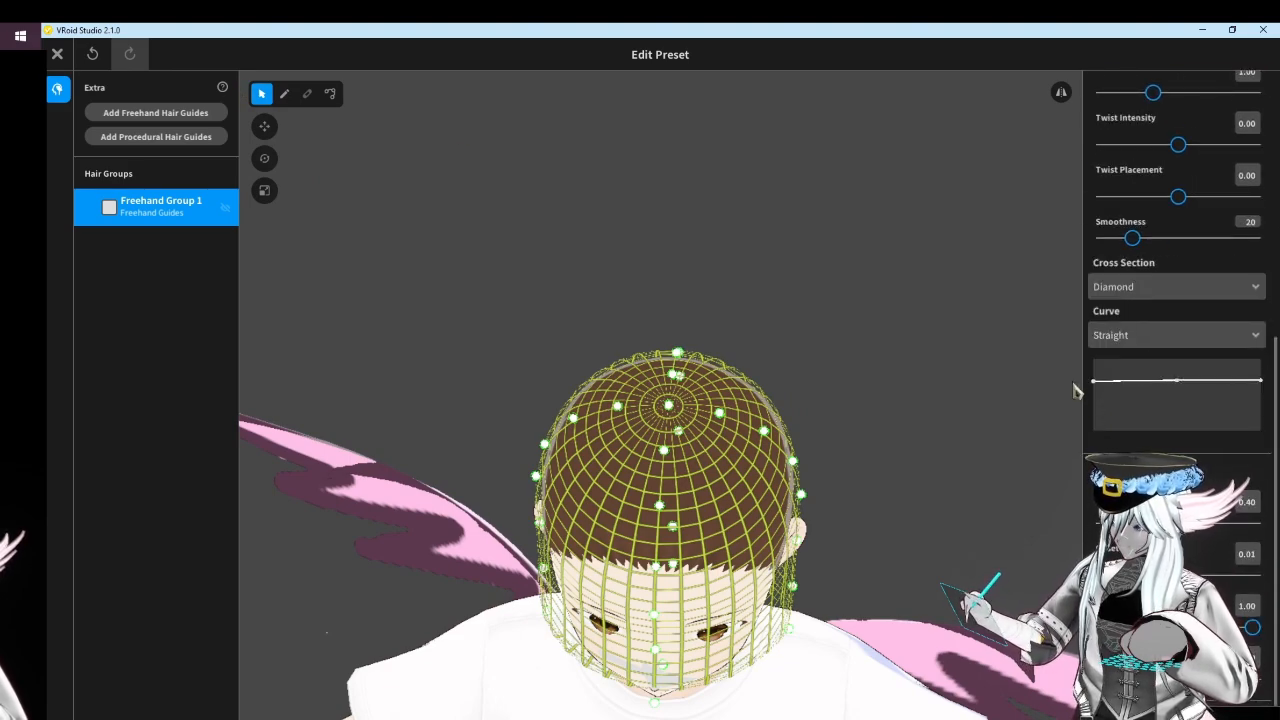
left_click(1134, 342)
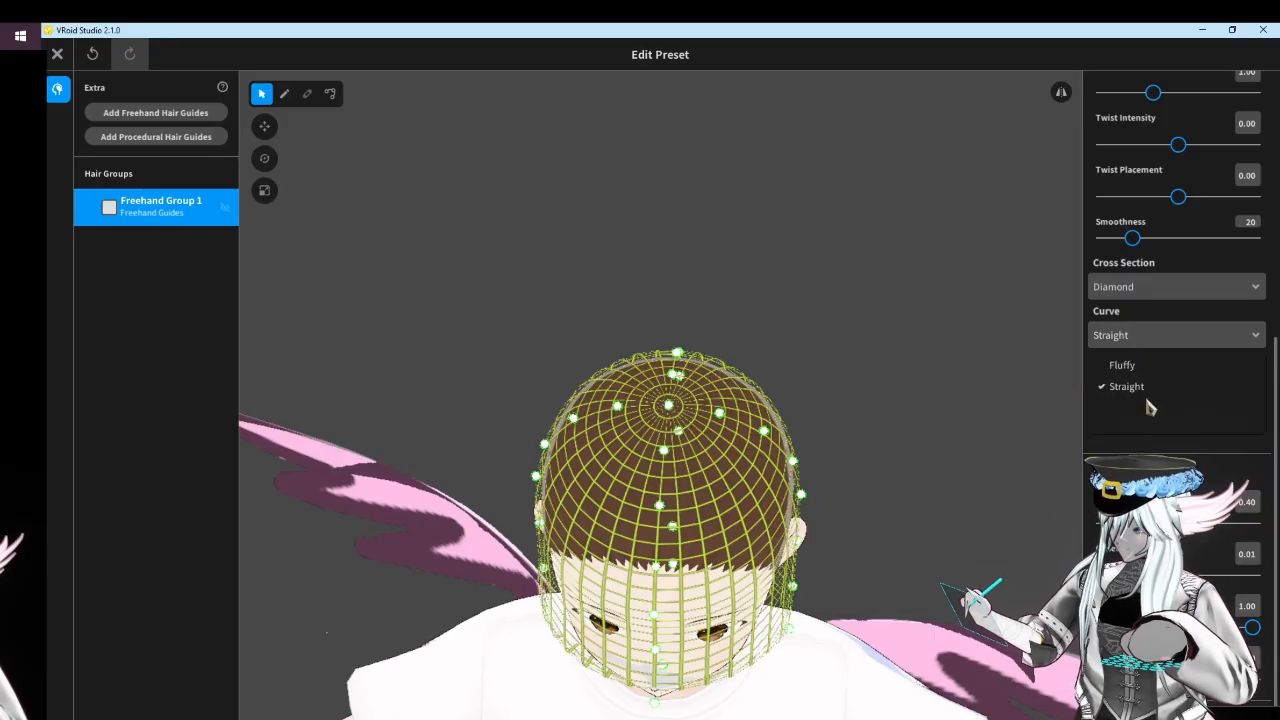
left_click(1122, 364)
left_click(1114, 337)
left_click(1134, 386)
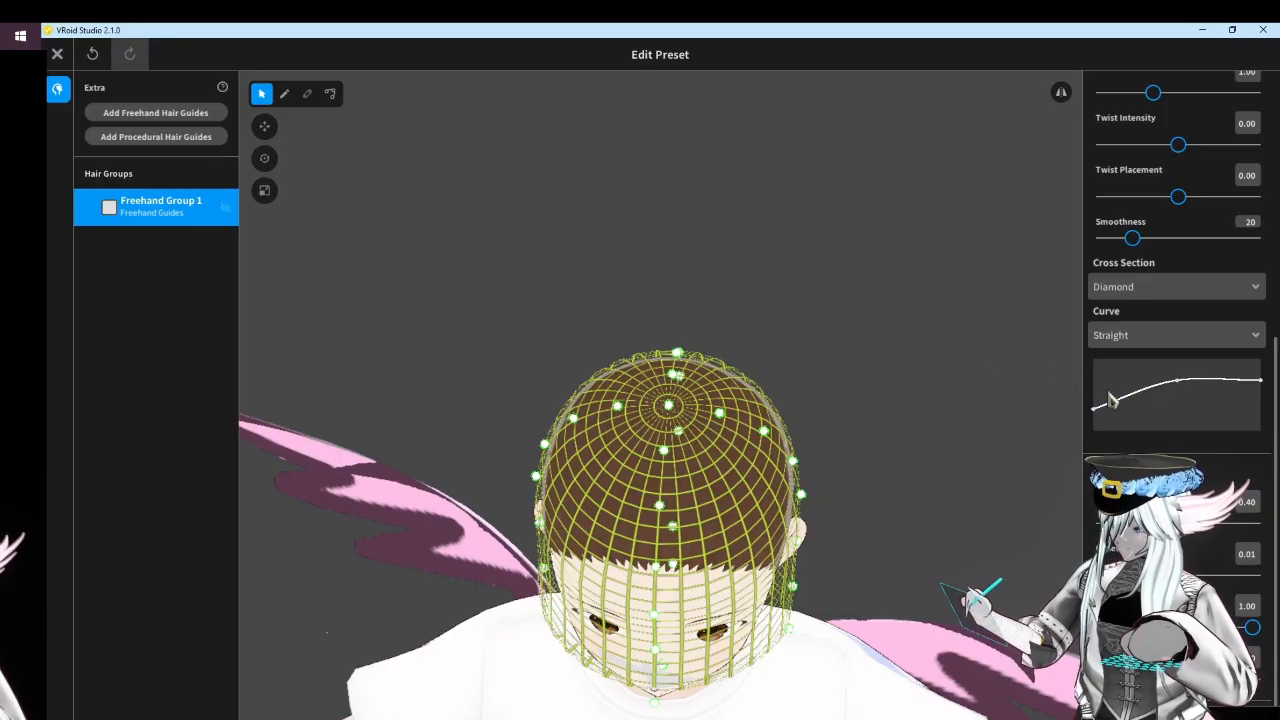
left_click_drag(1082, 387, 1076, 379)
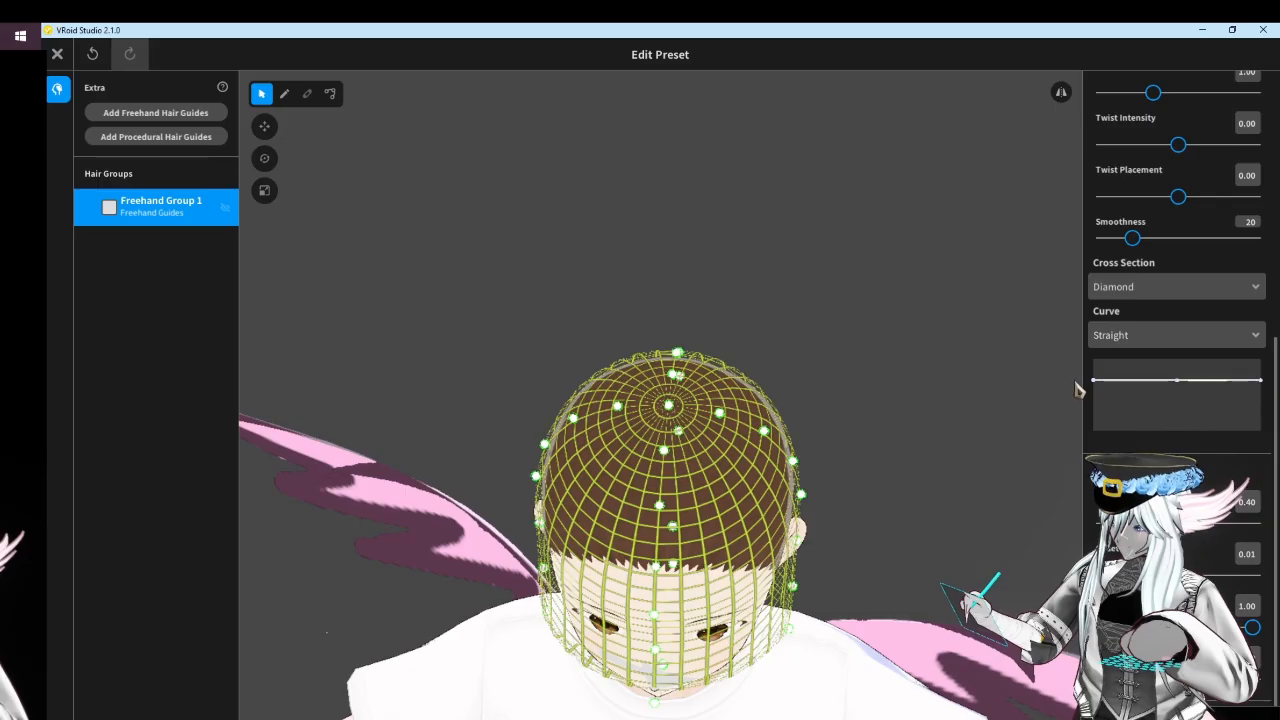
scroll(1200, 320, "up", 6)
scroll(766, 352, "up", 2)
right_click_drag(766, 352, 729, 428)
middle_click_drag(729, 428, 760, 388)
mouse_move(760, 388)
right_mouse_down()
mouse_move(771, 357)
mouse_move(769, 369)
right_mouse_up()
left_click(780, 333)
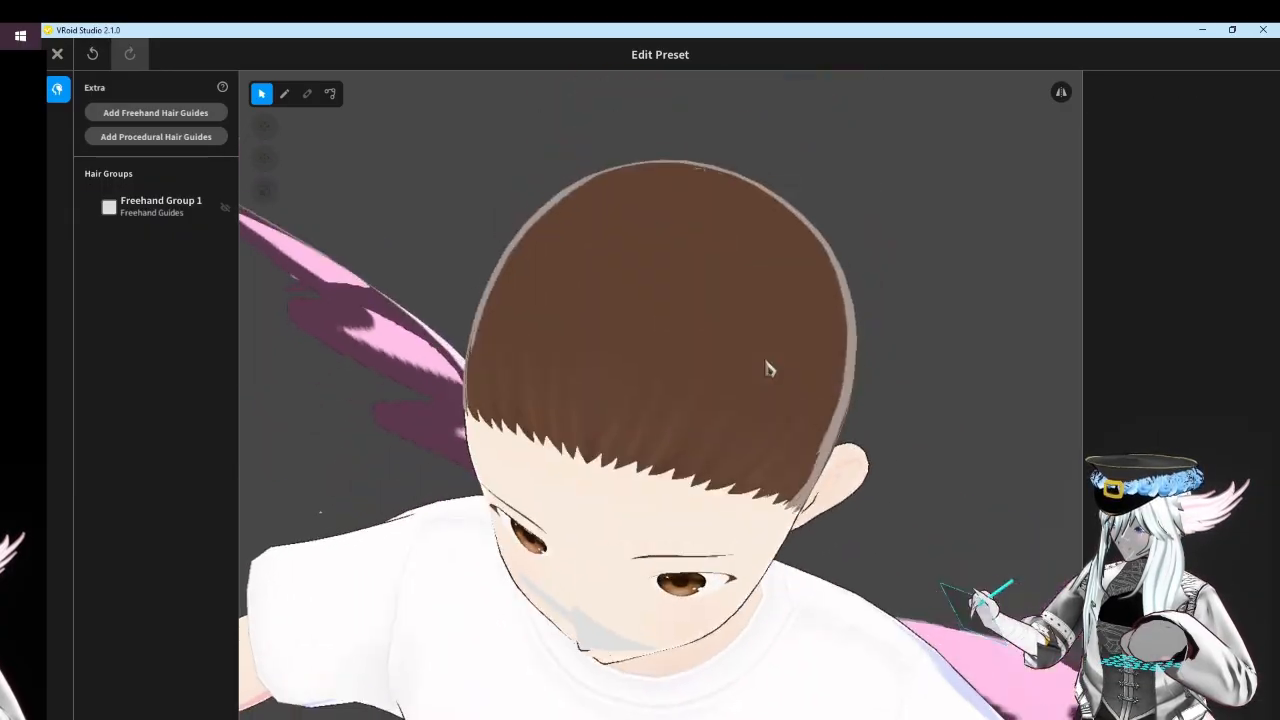
Draw a wide strand in Freehand Group 1 as a closed ring around the crown, seen from above the head
left_click(160, 205)
right_click_drag(634, 443, 632, 447)
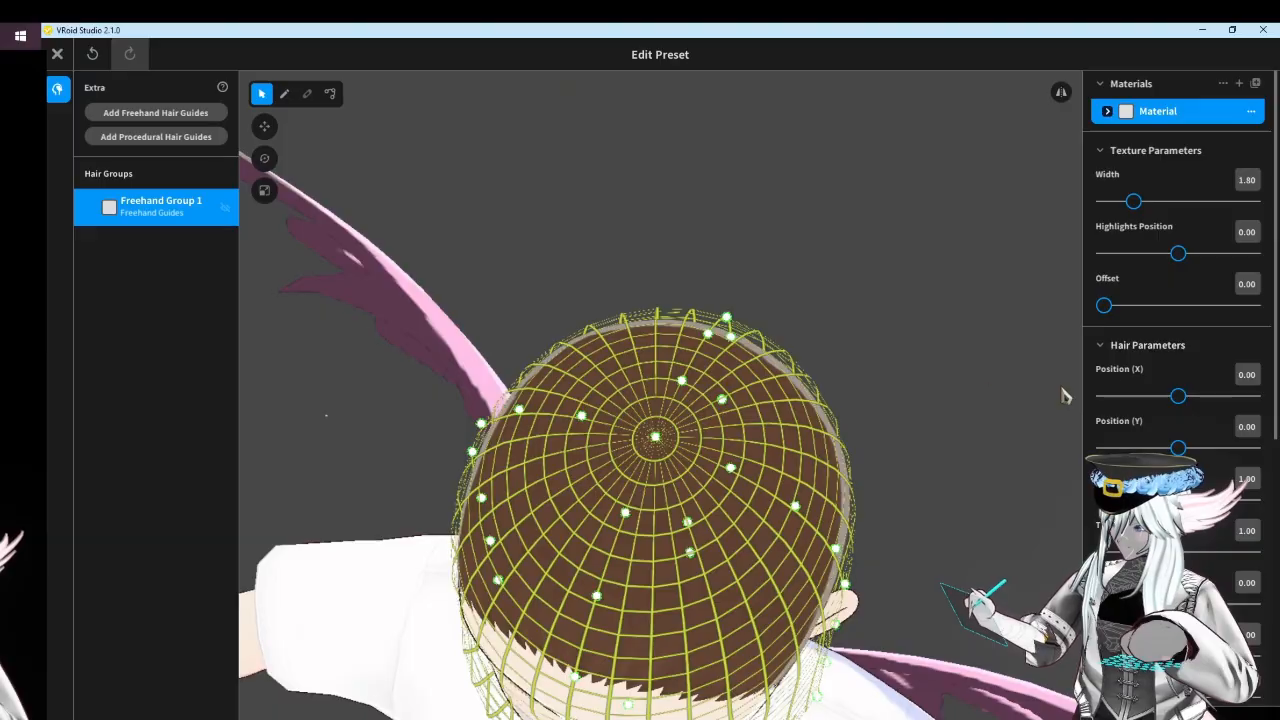
scroll(1208, 374, "down", 5)
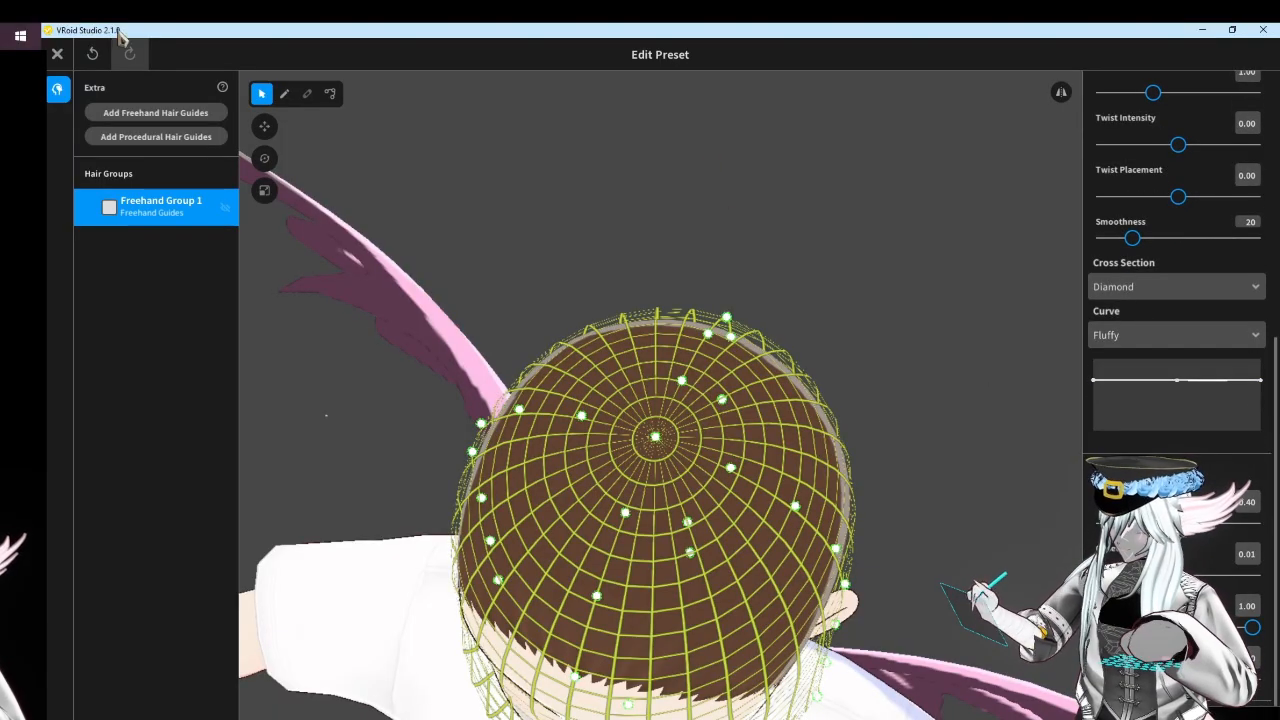
left_click(285, 100)
right_click_drag(815, 432, 822, 470)
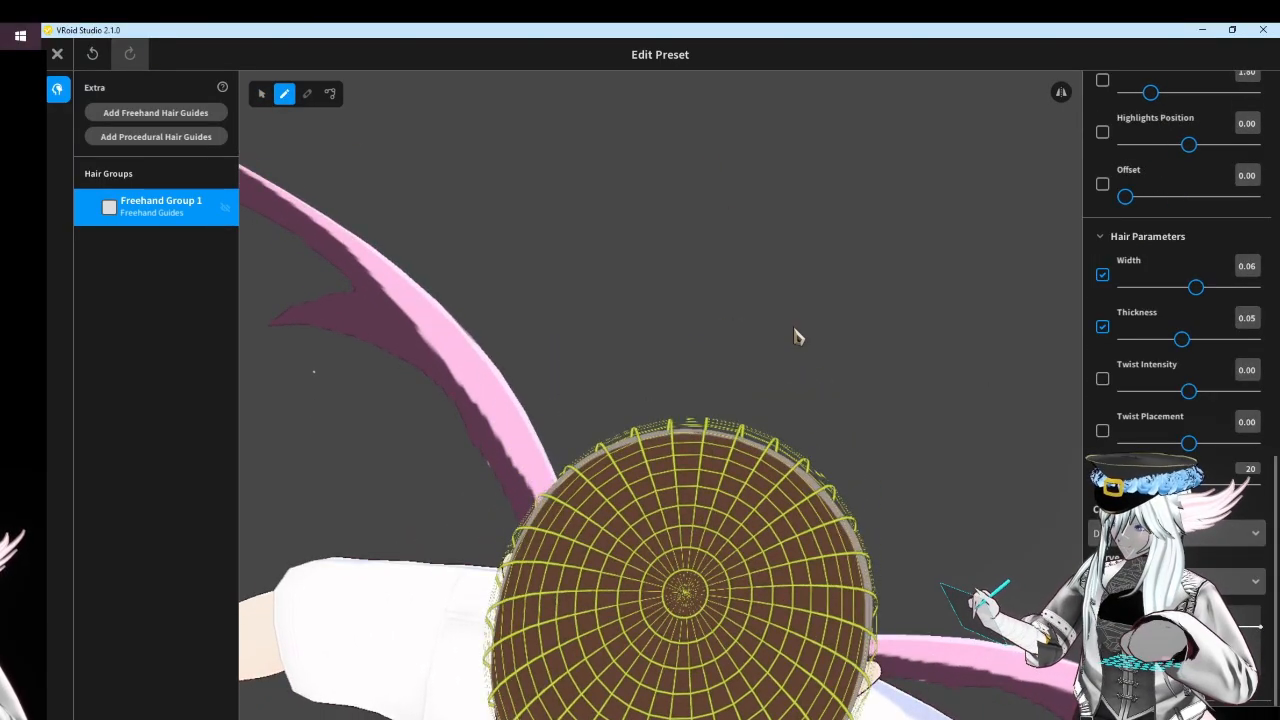
middle_click_drag(795, 330, 760, 25)
middle_click_drag(778, 449, 776, 190)
middle_click_drag(742, 431, 763, 221)
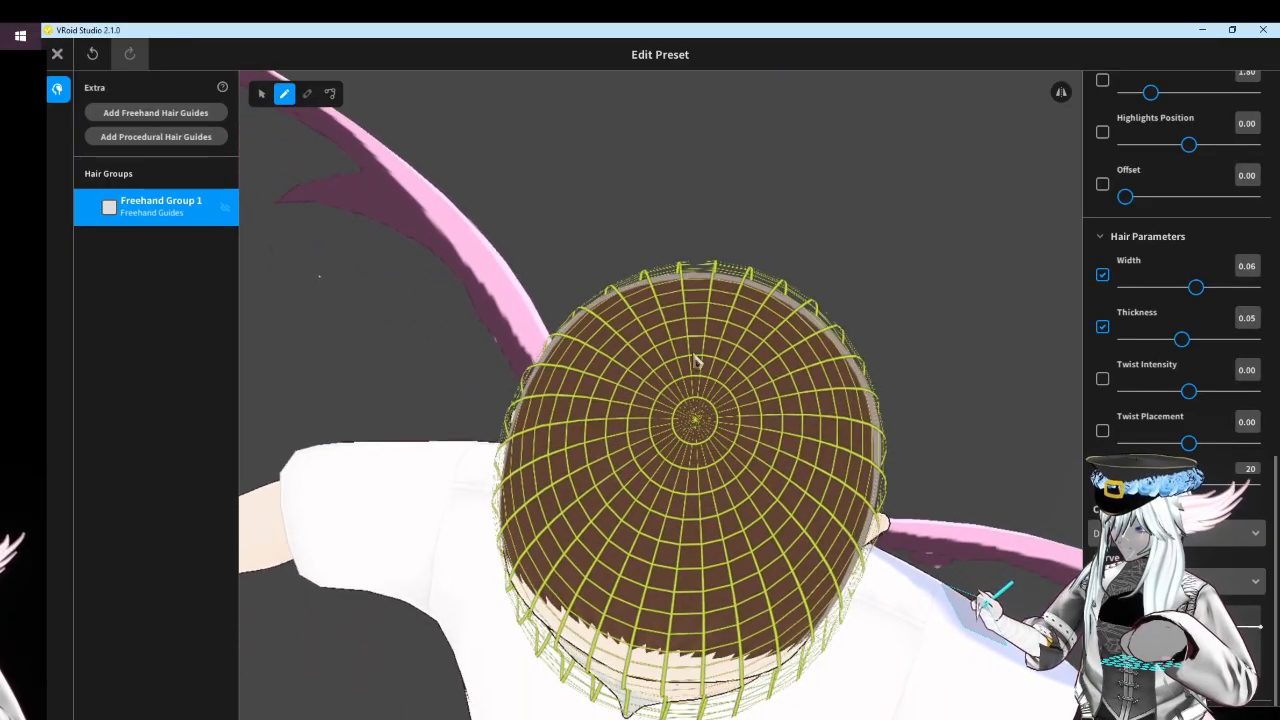
left_click_drag(712, 330, 610, 385)
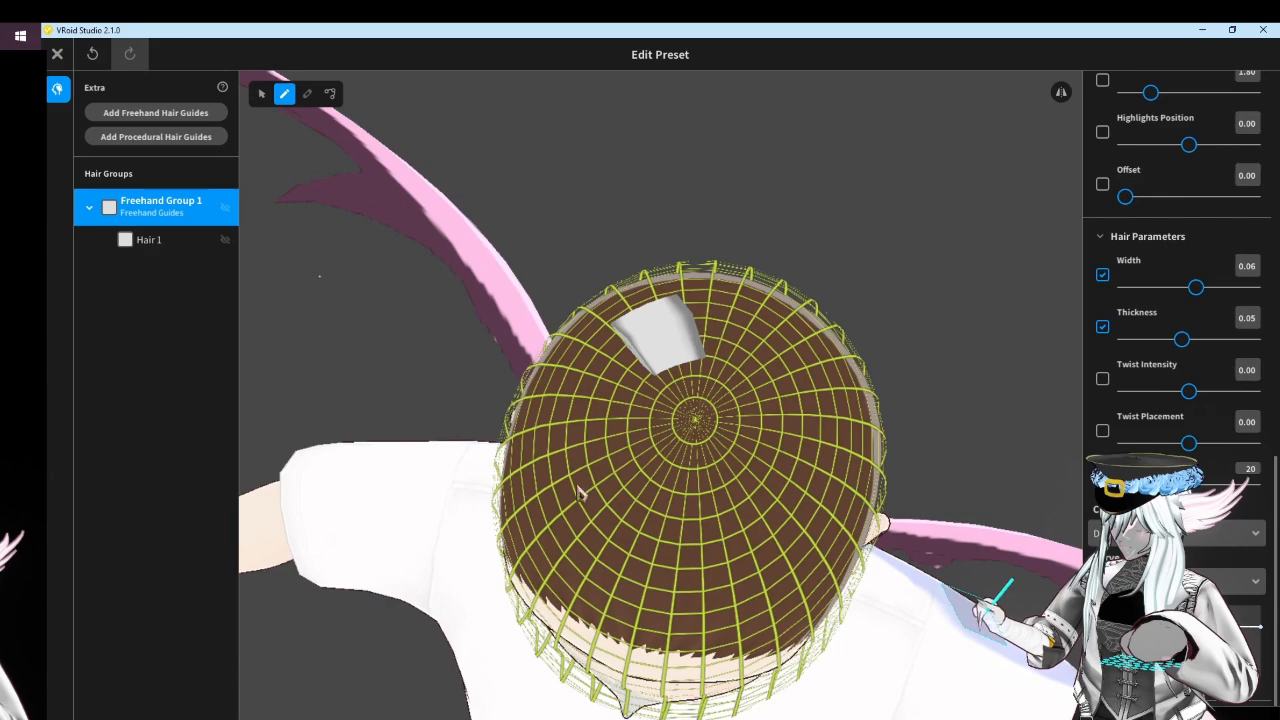
mouse_move(766, 598)
left_mouse_down()
mouse_move(845, 510)
mouse_move(860, 400)
mouse_move(720, 320)
mouse_move(668, 345)
left_mouse_up()
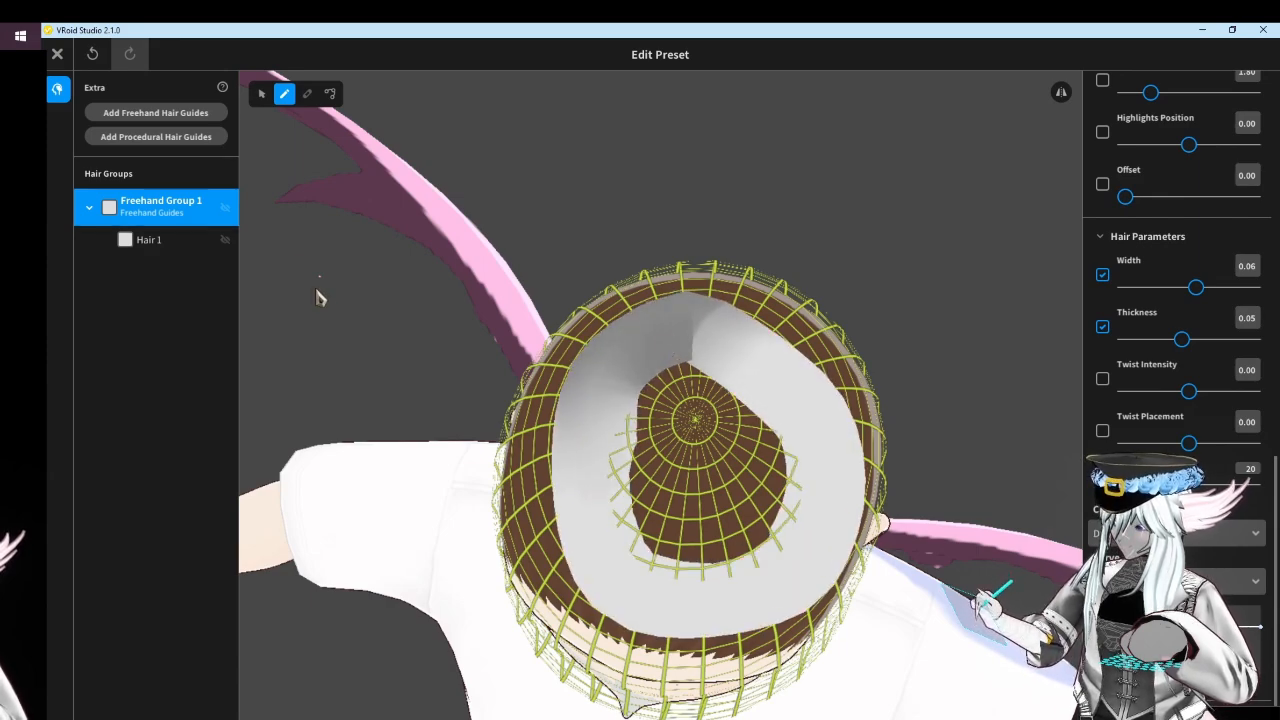
Reposition Hair 1's control points at the back of the head so the ring's two ends overlap in a smooth curve
left_click(331, 96)
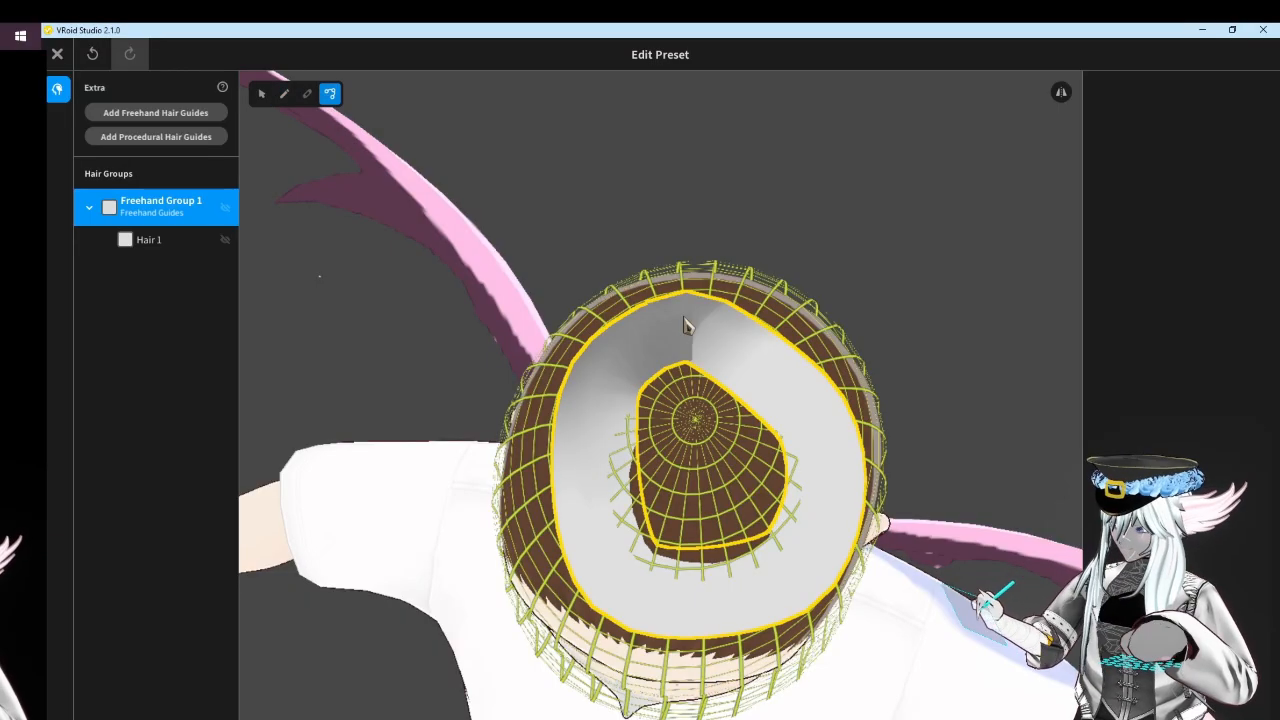
left_click(732, 367)
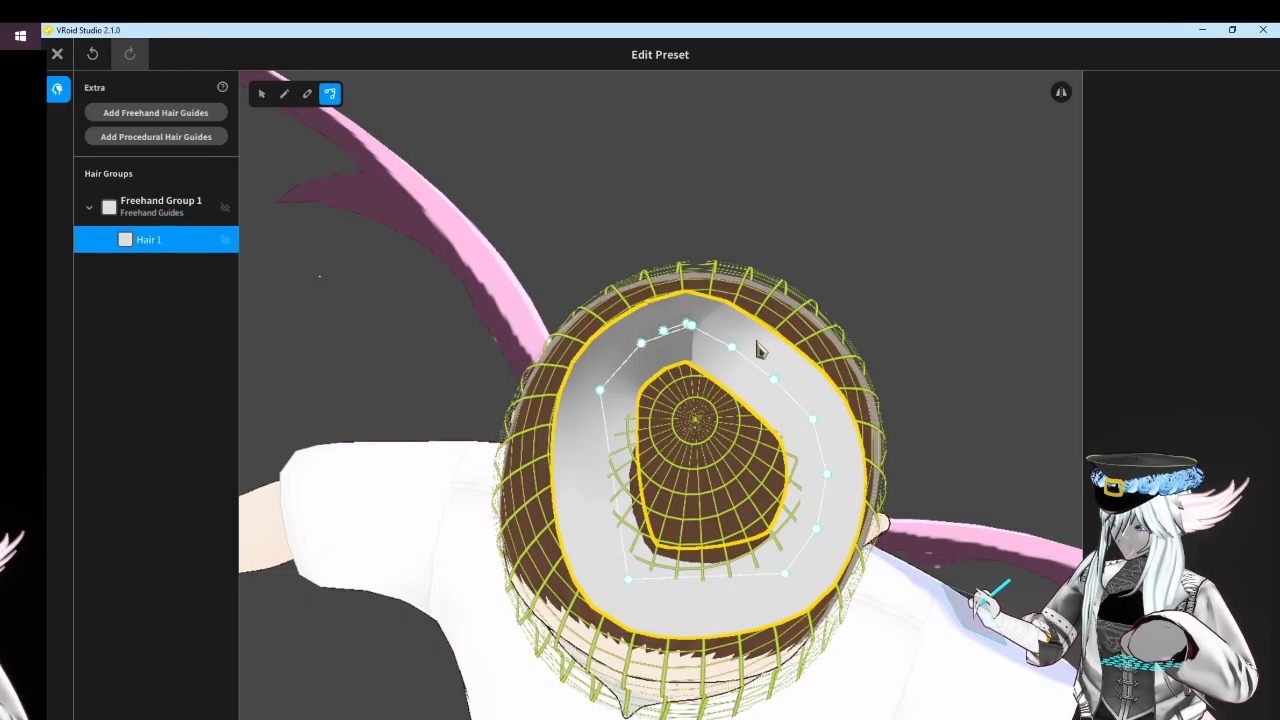
left_click_drag(732, 350, 739, 342)
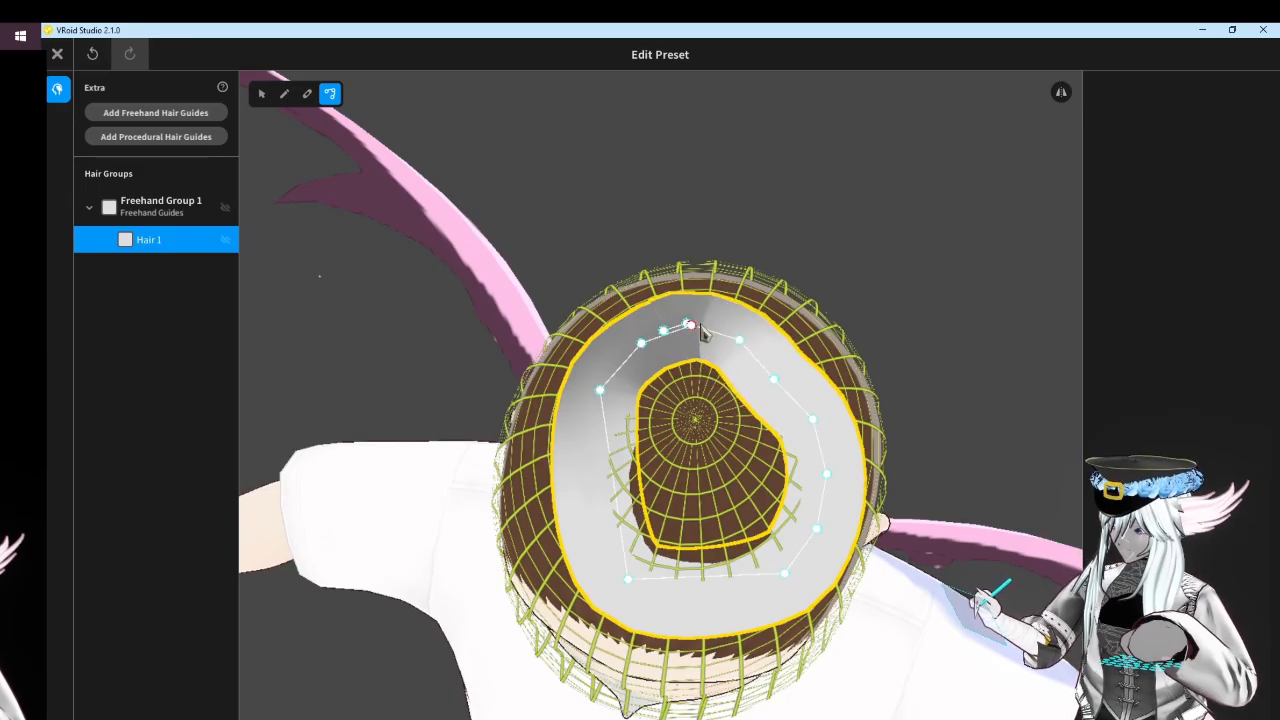
scroll(665, 327, "up", 1)
left_click_drag(664, 329, 753, 333)
left_click_drag(776, 379, 790, 368)
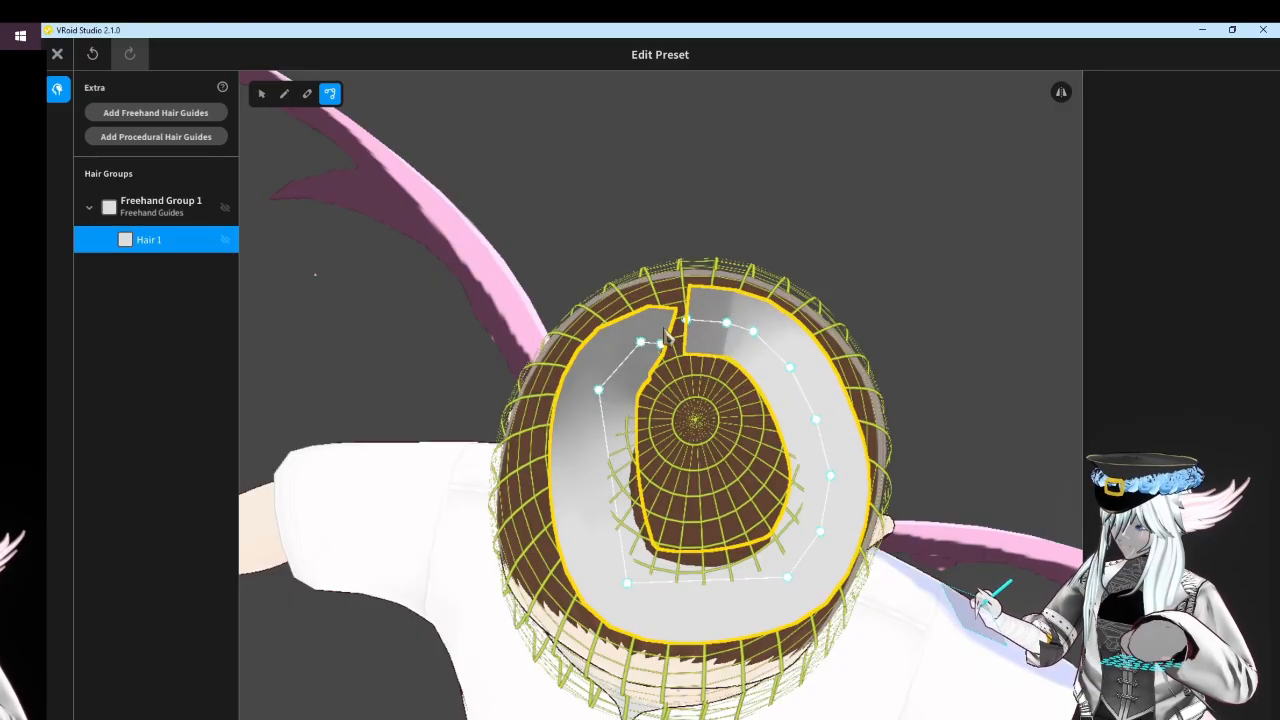
left_click_drag(669, 342, 643, 333)
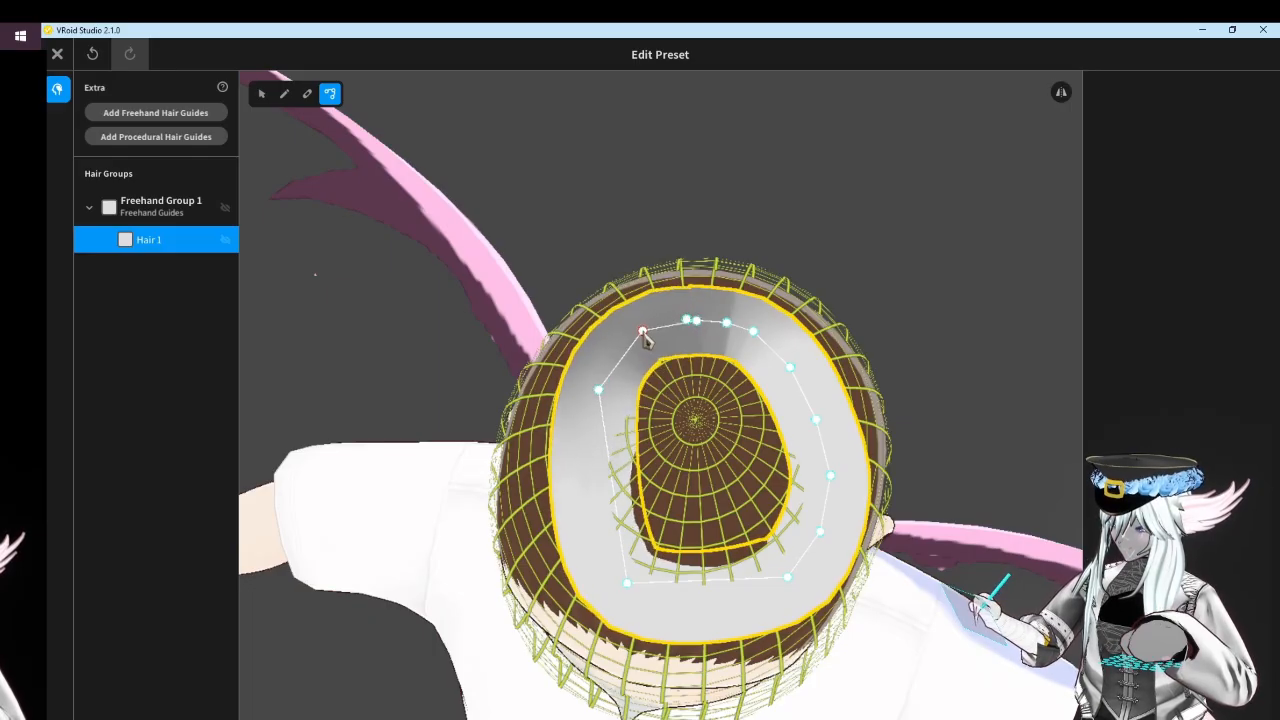
Move Hair 1's control points along both sides and the front outward to make the ring wider and rounder
left_click_drag(600, 392, 585, 392)
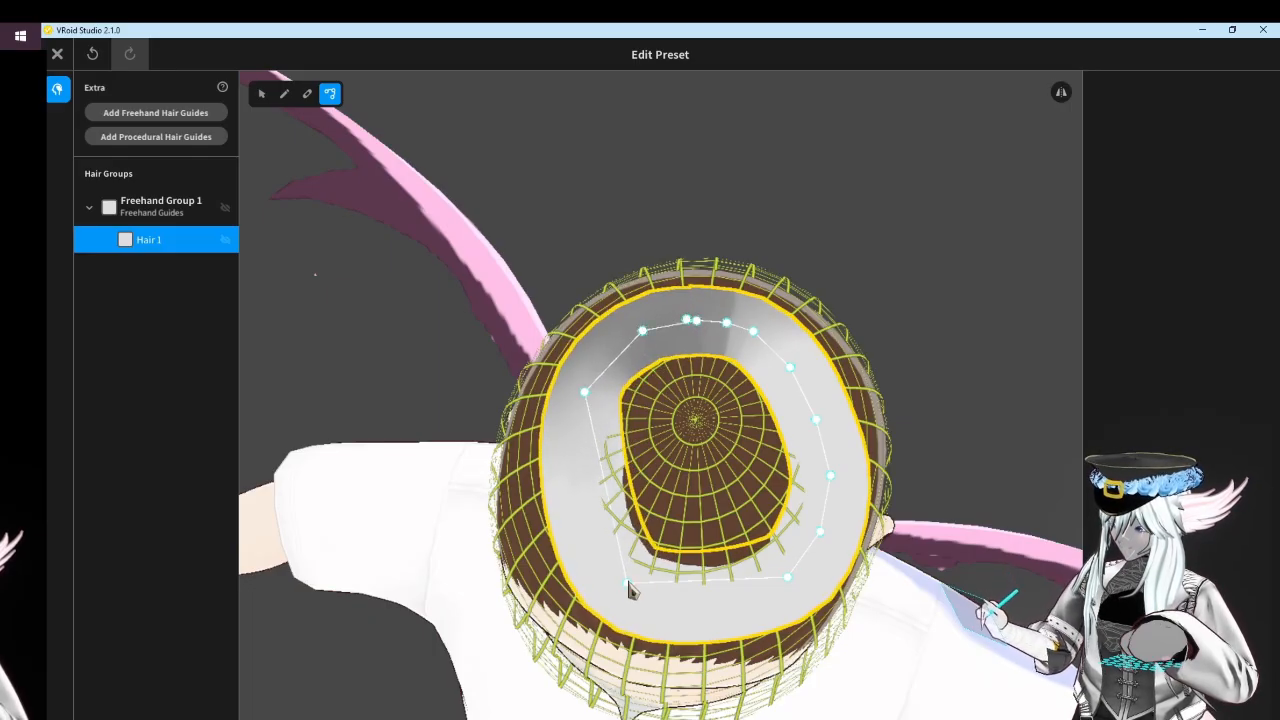
left_click_drag(626, 585, 606, 571)
left_click_drag(587, 395, 563, 420)
left_click_drag(817, 420, 830, 418)
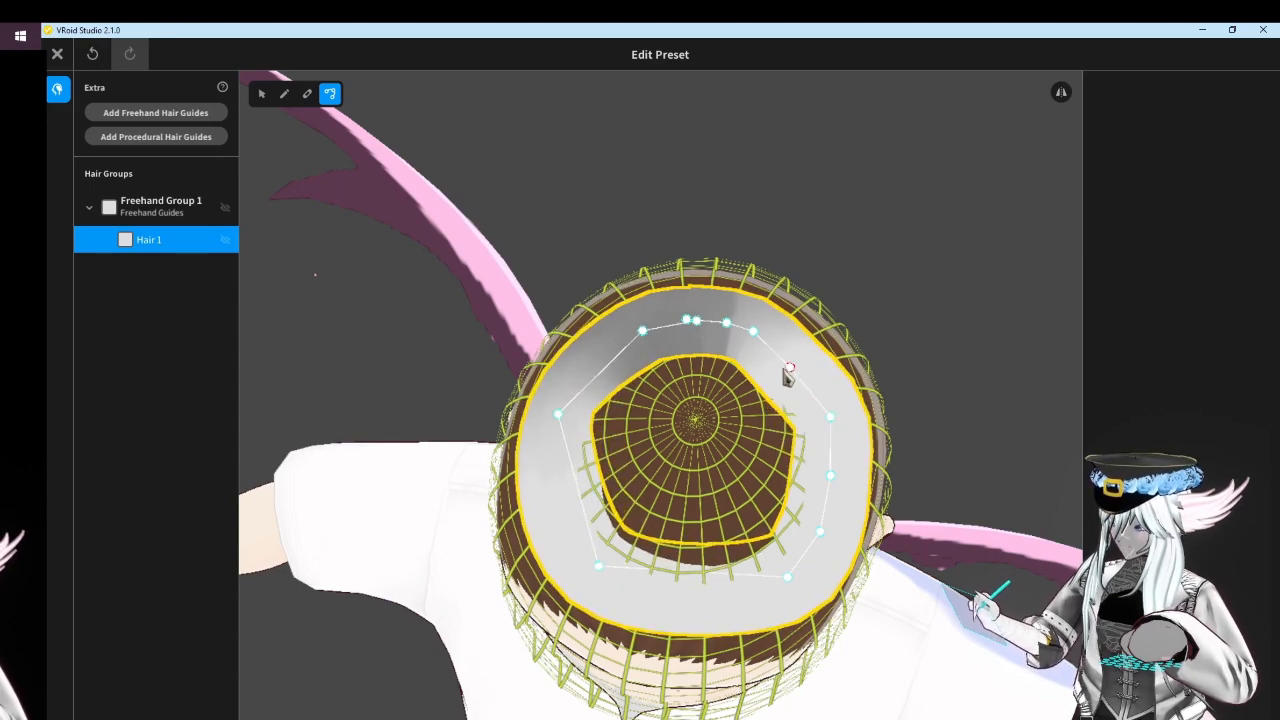
left_click_drag(787, 369, 799, 363)
left_click_drag(838, 470, 847, 463)
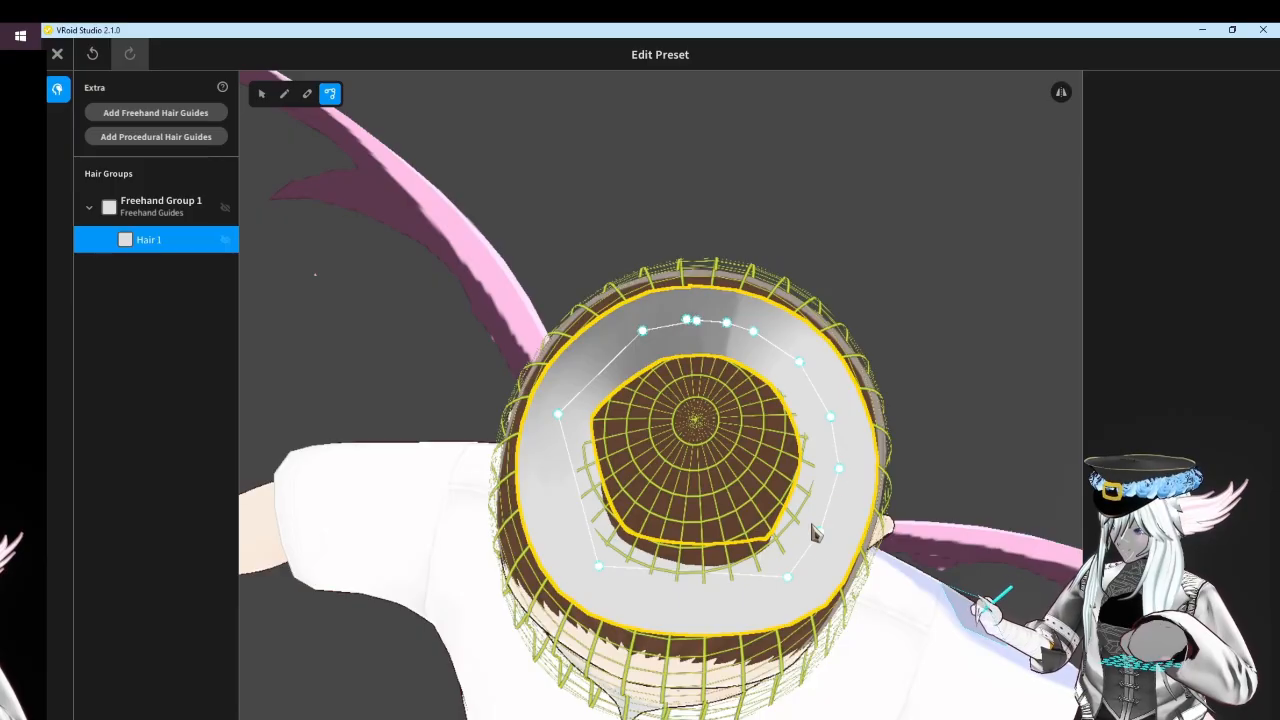
left_click_drag(820, 531, 828, 537)
left_click_drag(791, 580, 777, 603)
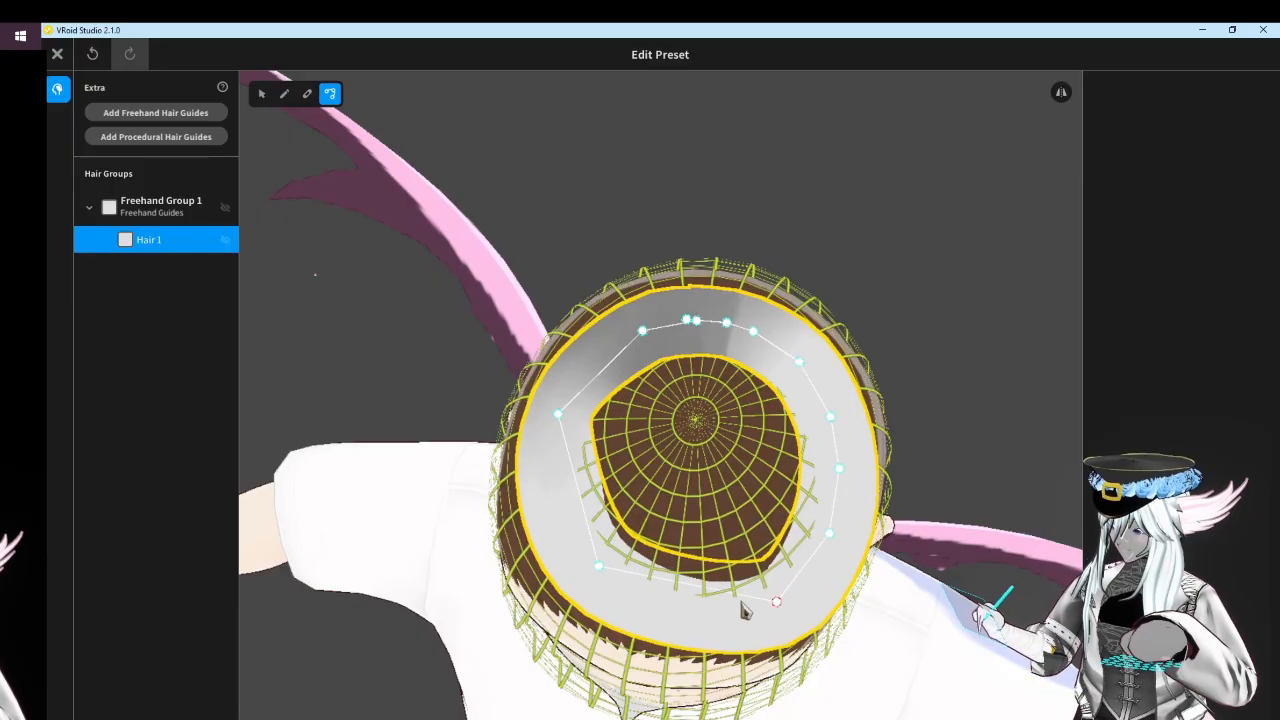
left_click_drag(605, 577, 596, 577)
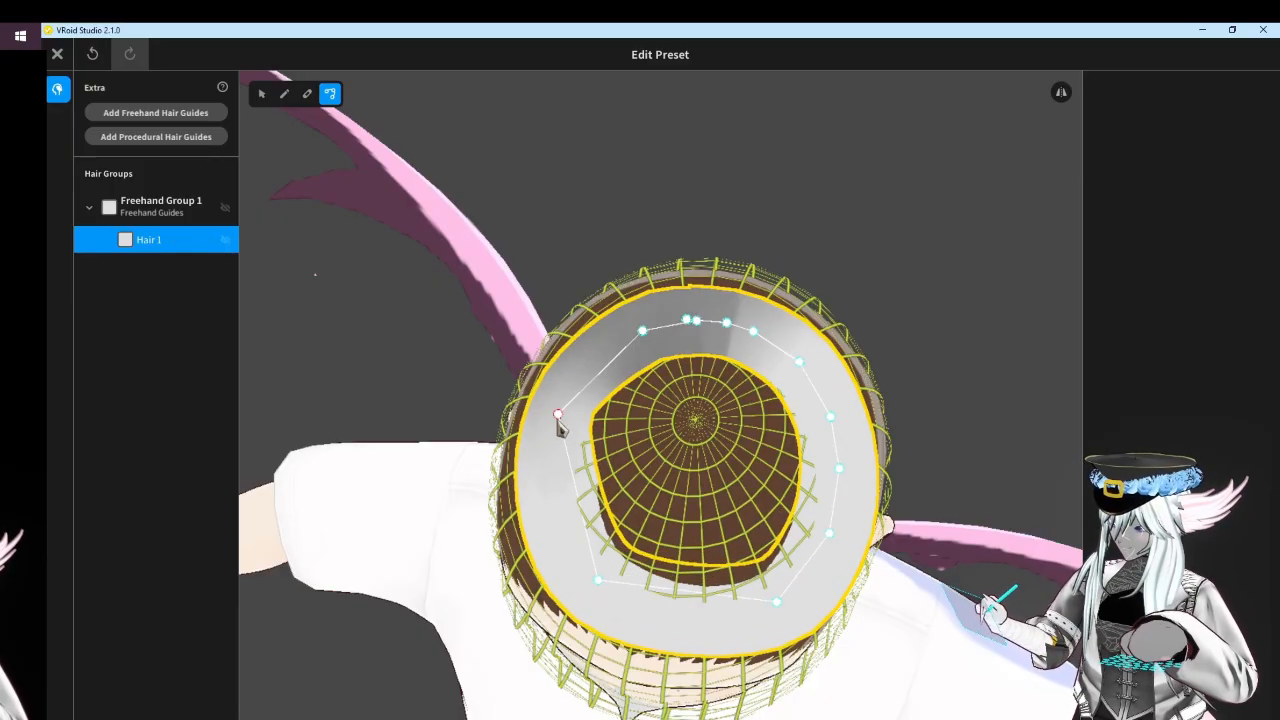
left_click_drag(558, 417, 549, 427)
right_click_drag(558, 441, 598, 455)
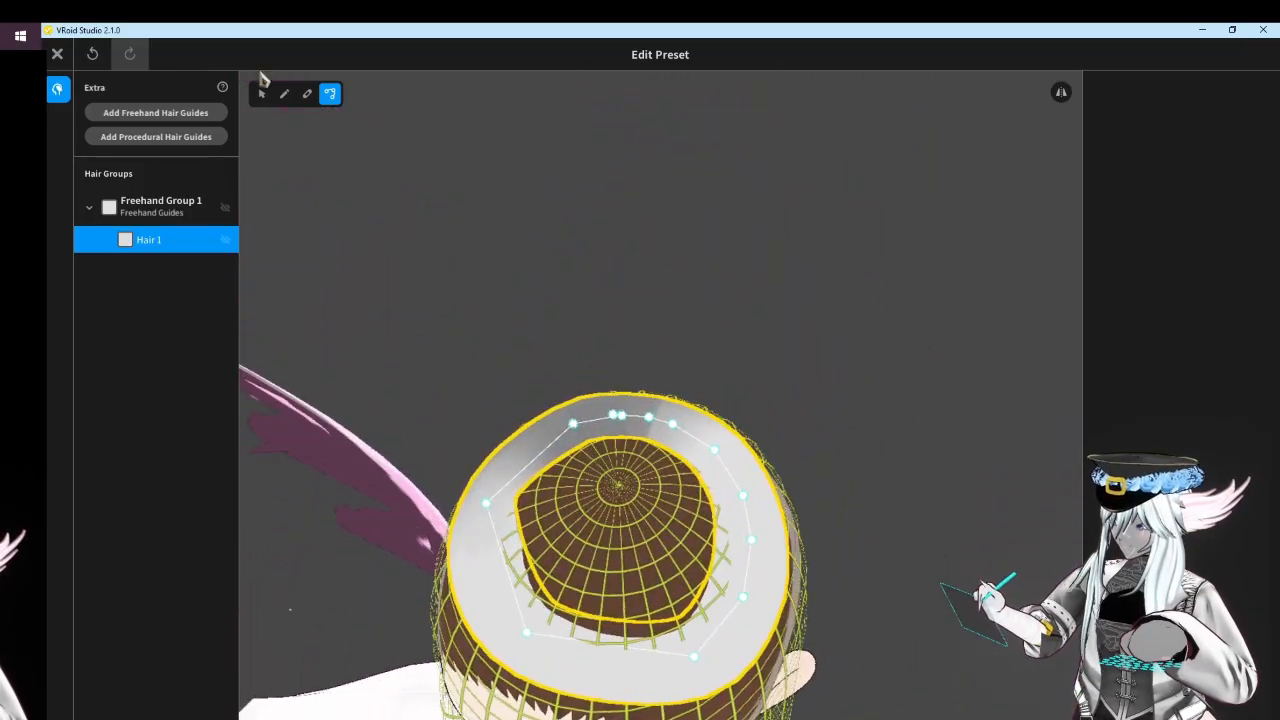
Enable symmetrical editing and pull the upper side control points of Freehand Group 1's guide outward to flatten the ring
left_click(177, 206)
mouse_move(500, 429)
right_mouse_down()
mouse_move(551, 320)
mouse_move(630, 280)
mouse_move(622, 318)
right_mouse_up()
left_click(262, 93)
right_click_drag(630, 470, 722, 448)
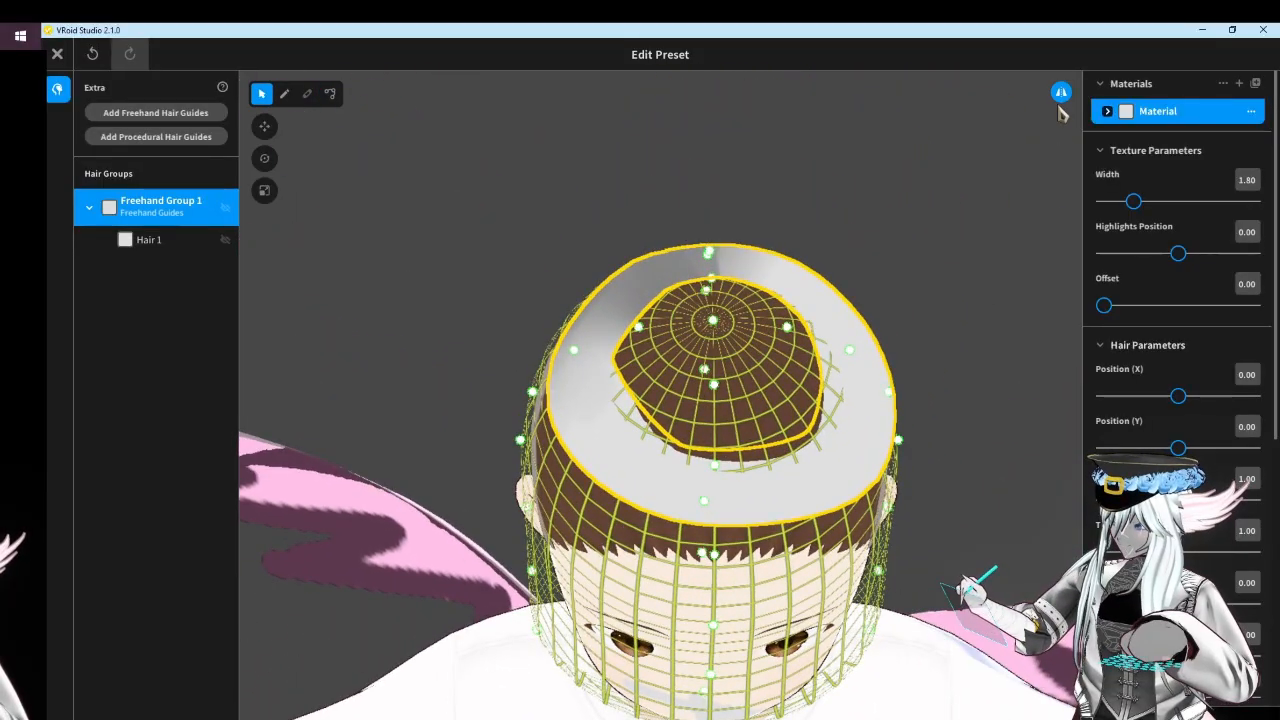
right_click_drag(533, 392, 422, 366)
right_click_drag(503, 263, 538, 336)
left_click_drag(636, 311, 583, 318)
right_click_drag(583, 318, 920, 458)
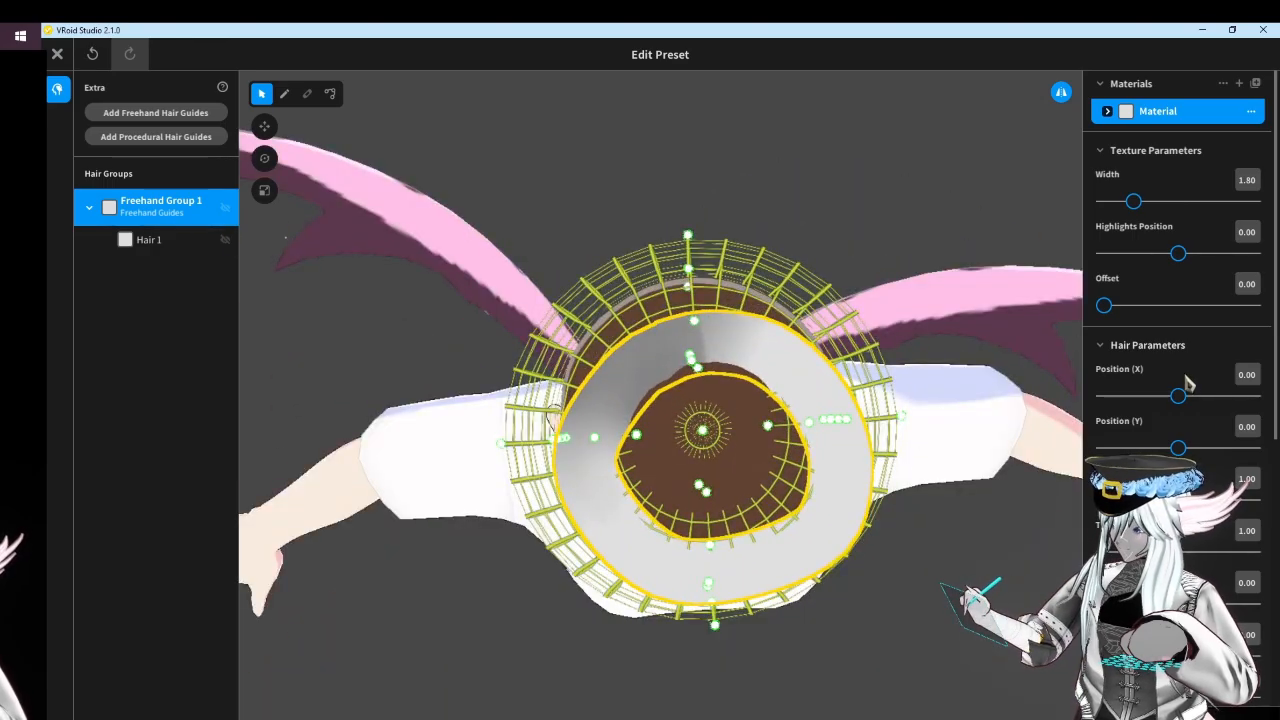
Set the Width Ratio of Freehand Group 1 to 0.69 to make the ring band narrower
scroll(1172, 428, "down", 2)
left_click_drag(1148, 380, 1139, 384)
right_click_drag(869, 368, 826, 331)
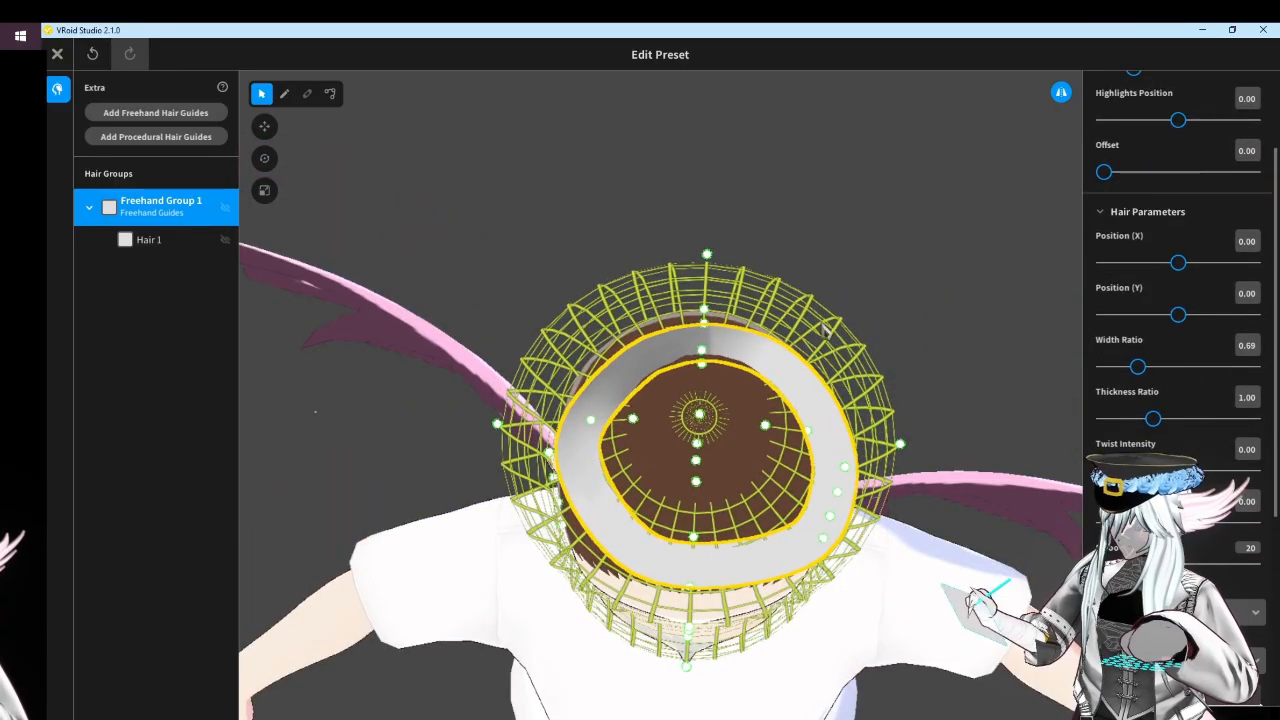
Turn symmetrical editing off and nudge Hair 1's side and front control points inward to even out the ring's outline
left_click(330, 93)
left_click(588, 424)
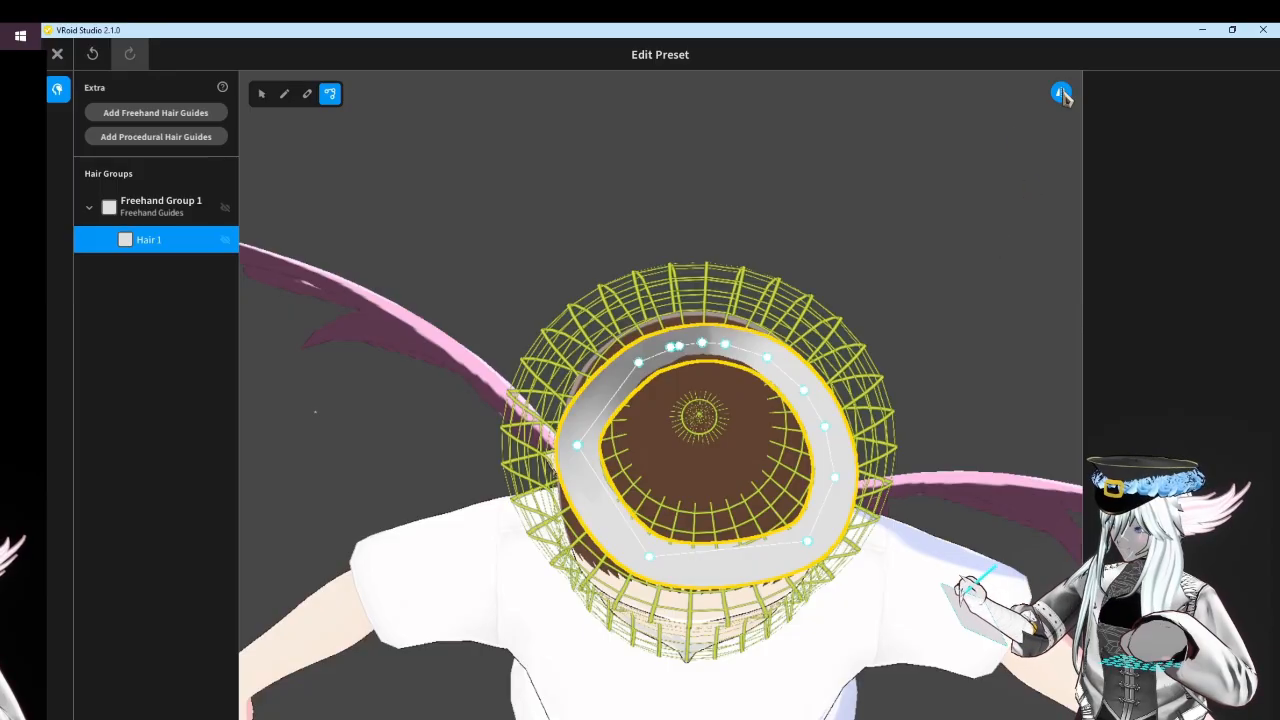
left_click_drag(572, 472, 586, 450)
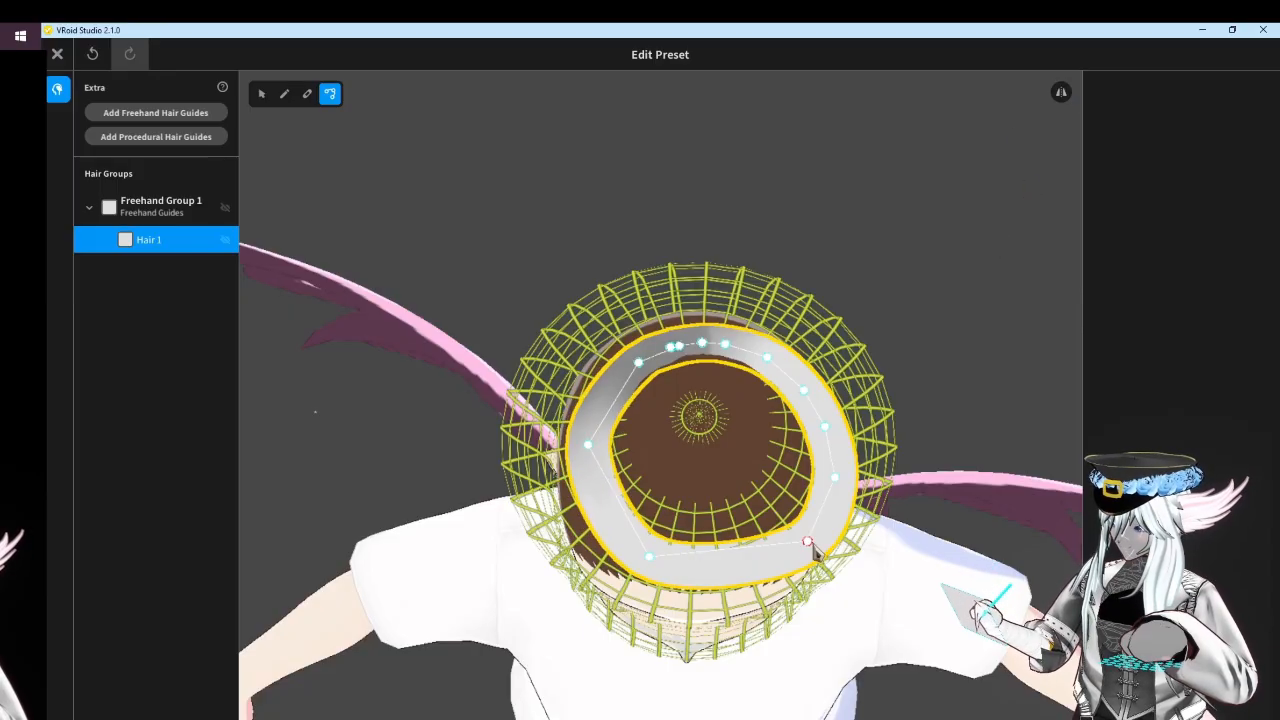
left_click_drag(808, 543, 801, 534)
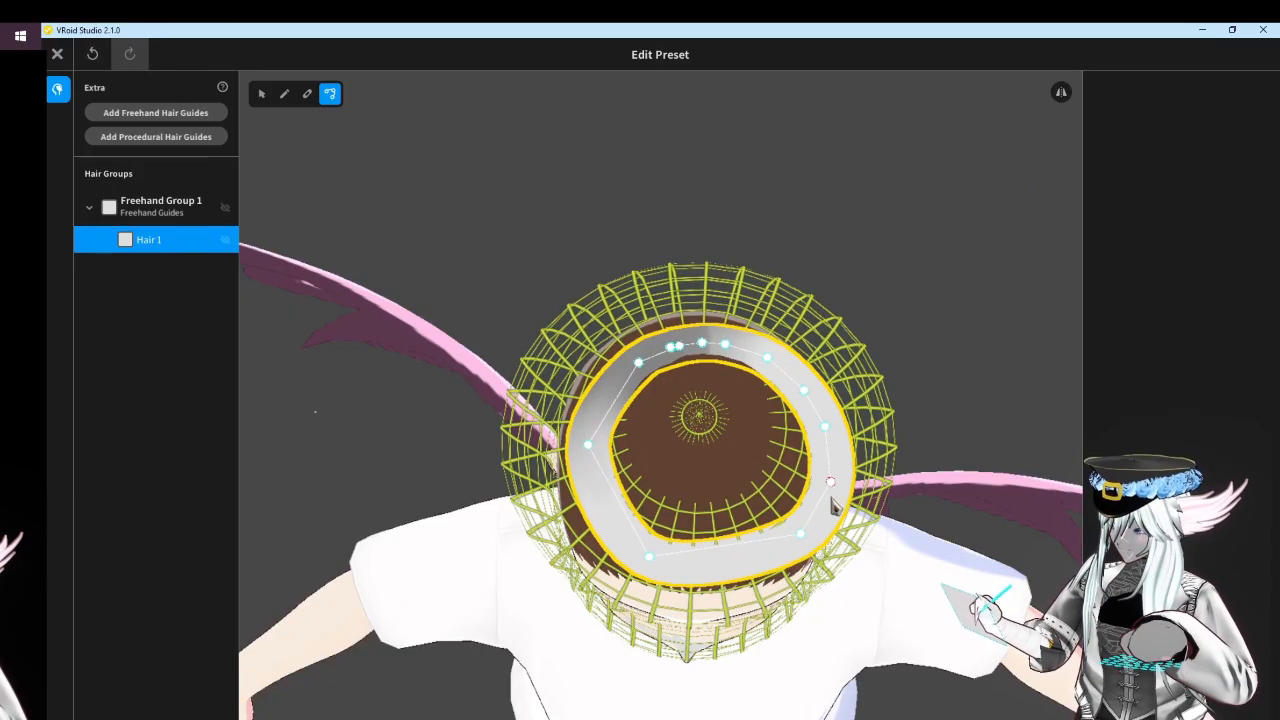
mouse_move(929, 447)
right_mouse_down()
mouse_move(918, 398)
mouse_move(855, 376)
right_mouse_up()
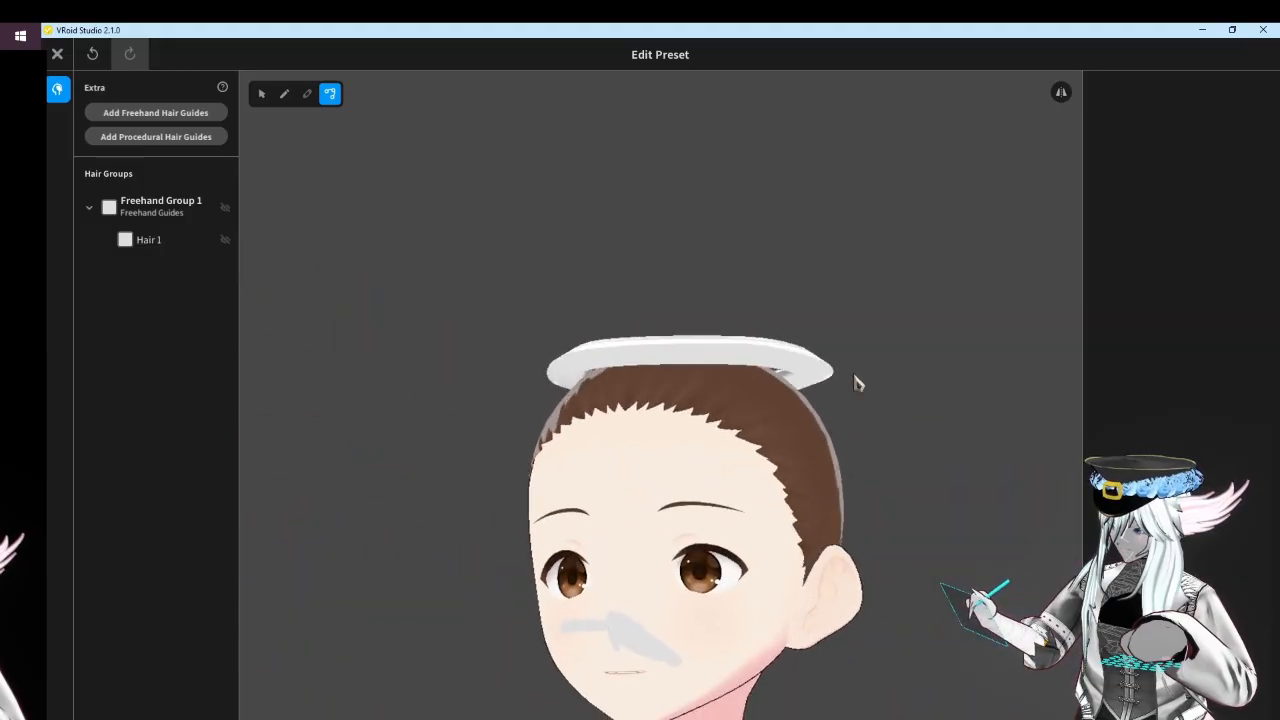
Move Freehand Group 1 sideways to centre the ring over the head and raise it so the halo floats above
left_click(190, 218)
left_click(262, 94)
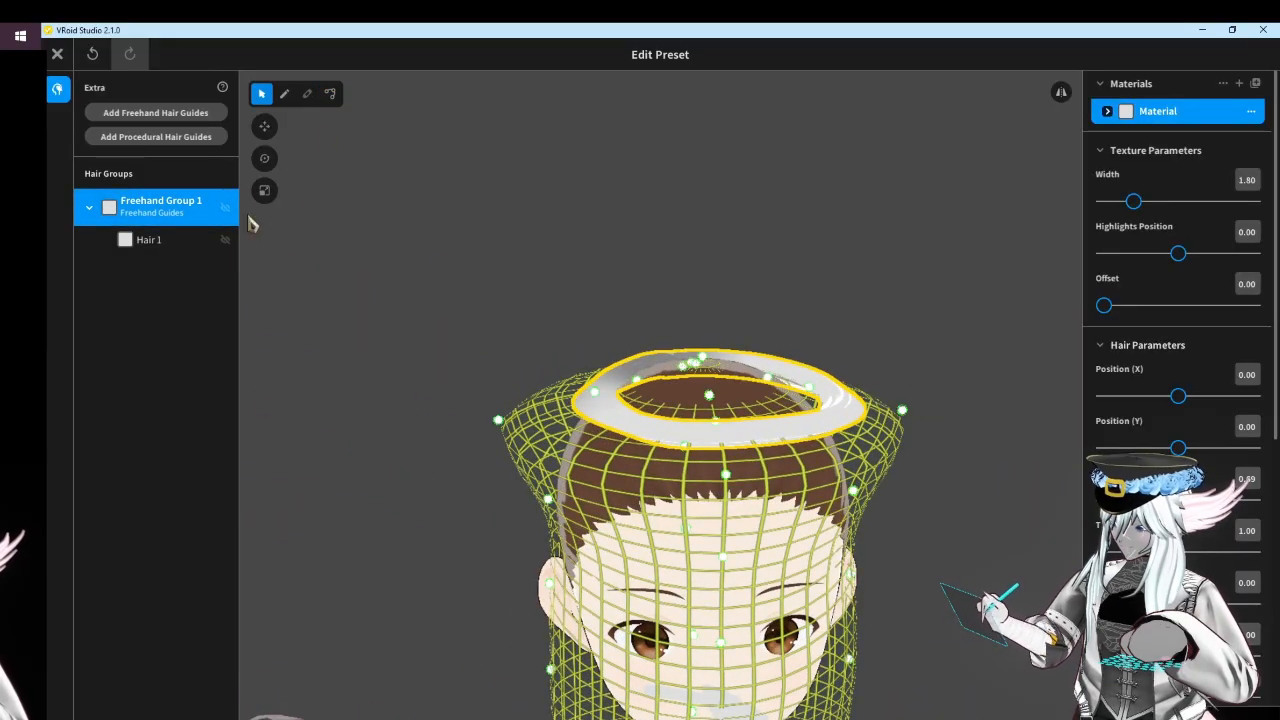
left_click(264, 126)
left_click_drag(605, 365, 587, 373)
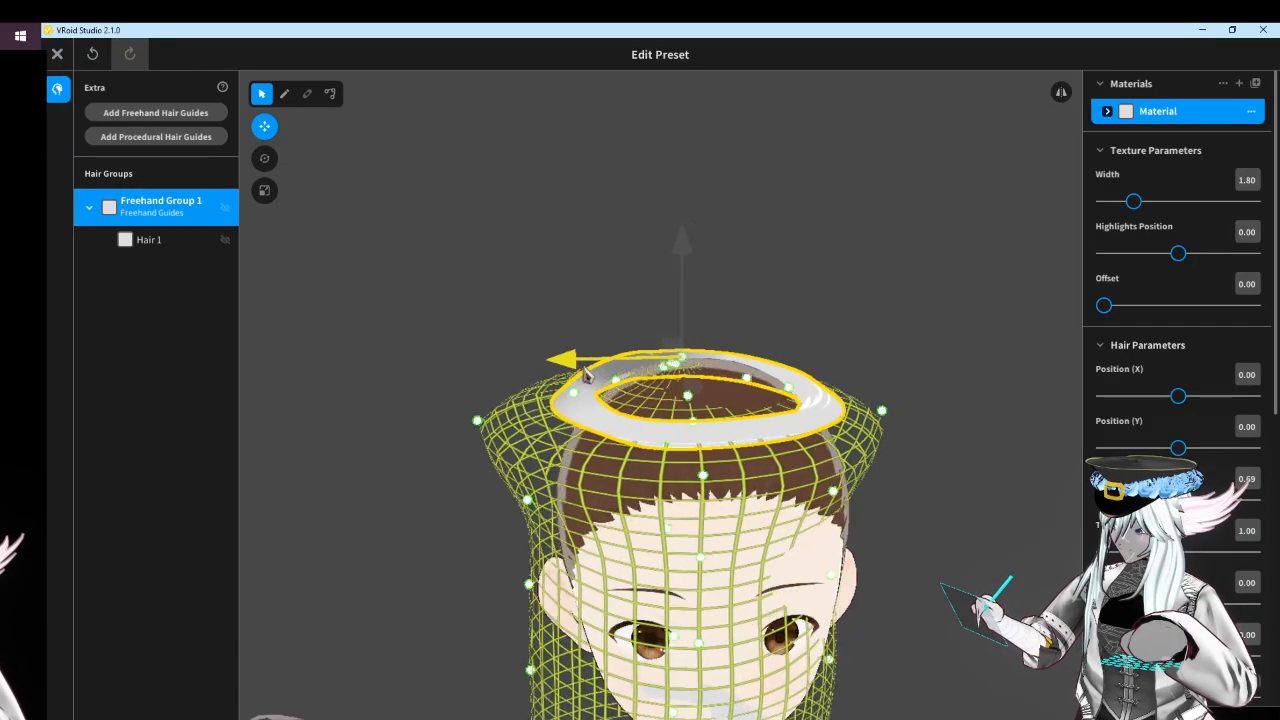
left_click_drag(672, 296, 672, 234)
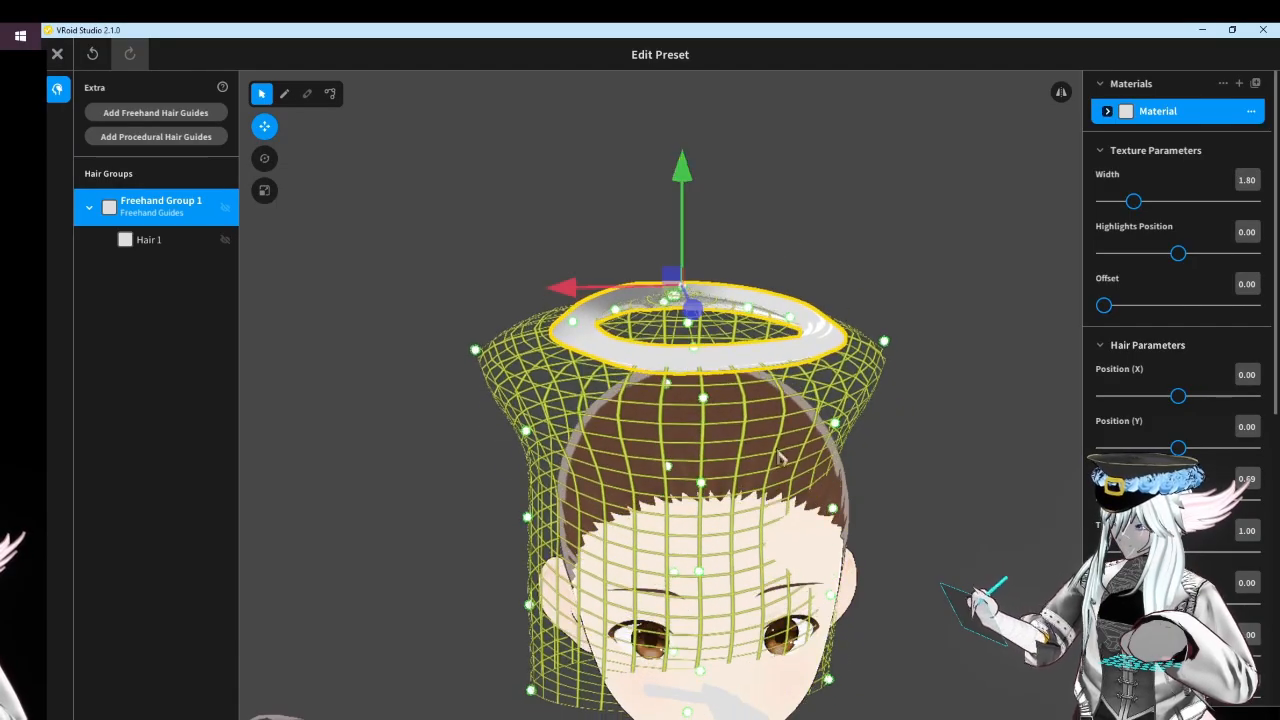
scroll(783, 459, "down", 3)
left_click(836, 485)
right_click_drag(837, 486, 772, 490)
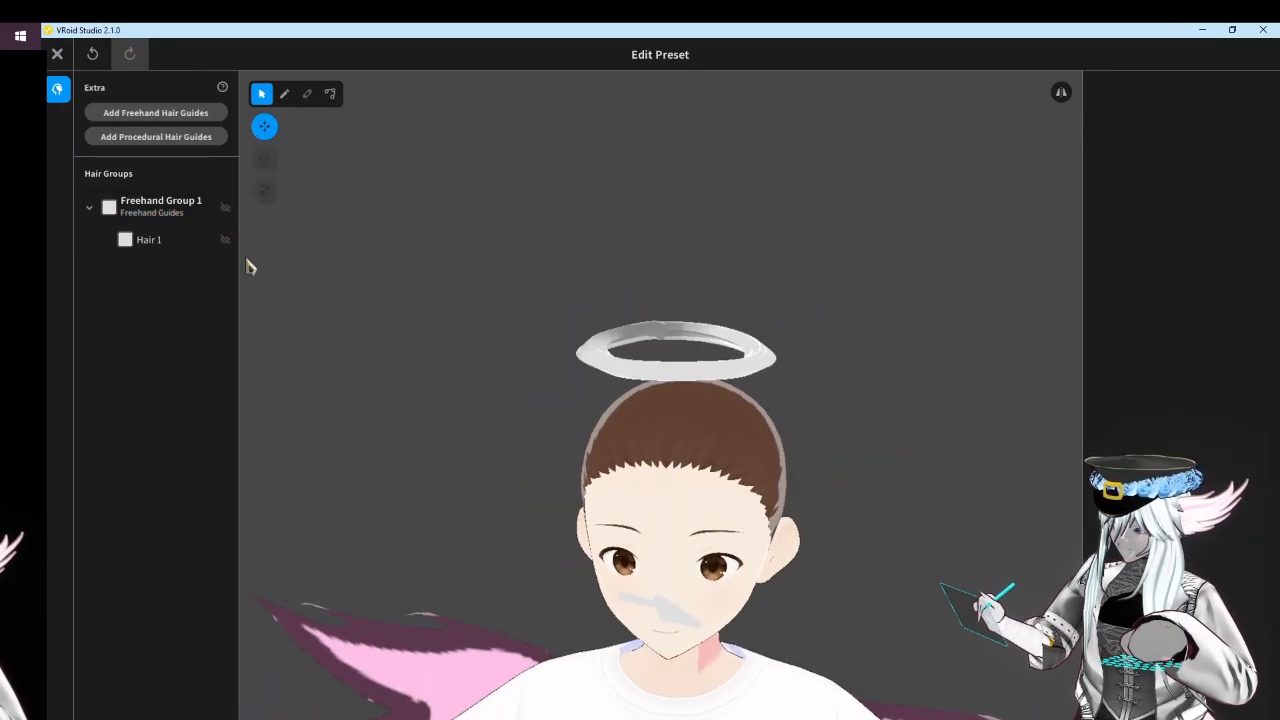
Tilt the halo hair group sideways and shift it toward one side of the head
left_click(192, 210)
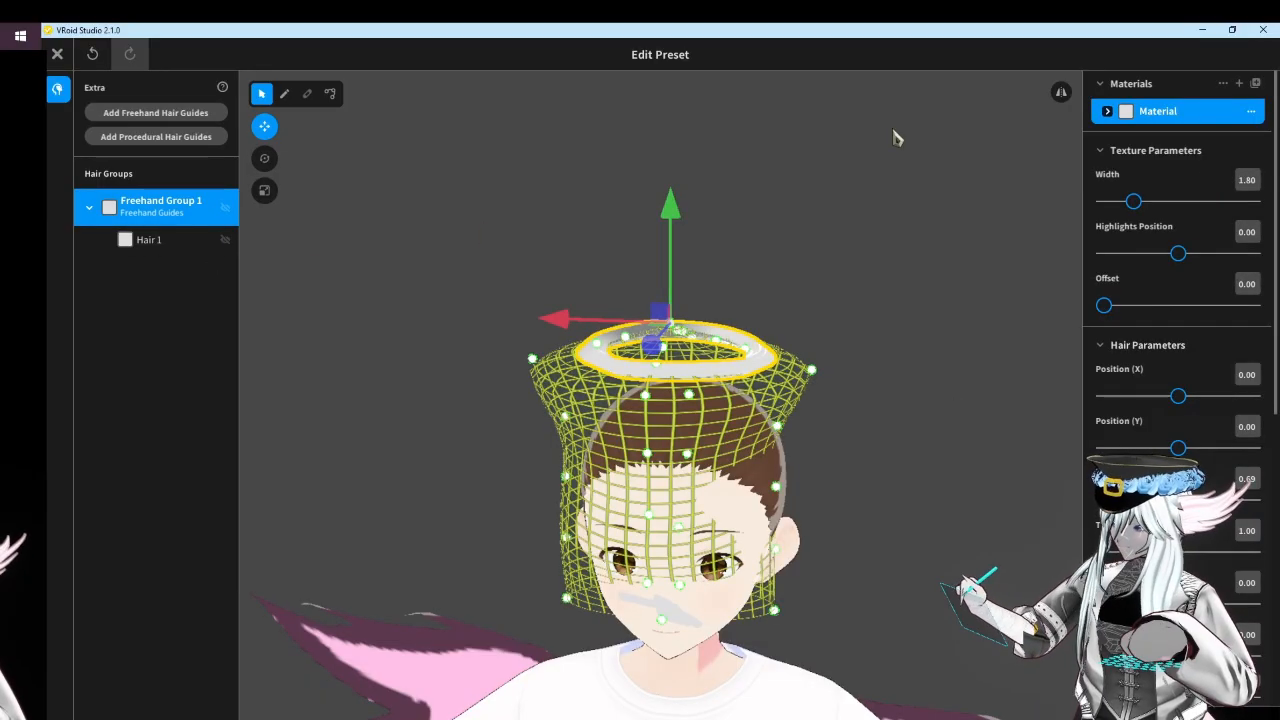
left_click(264, 158)
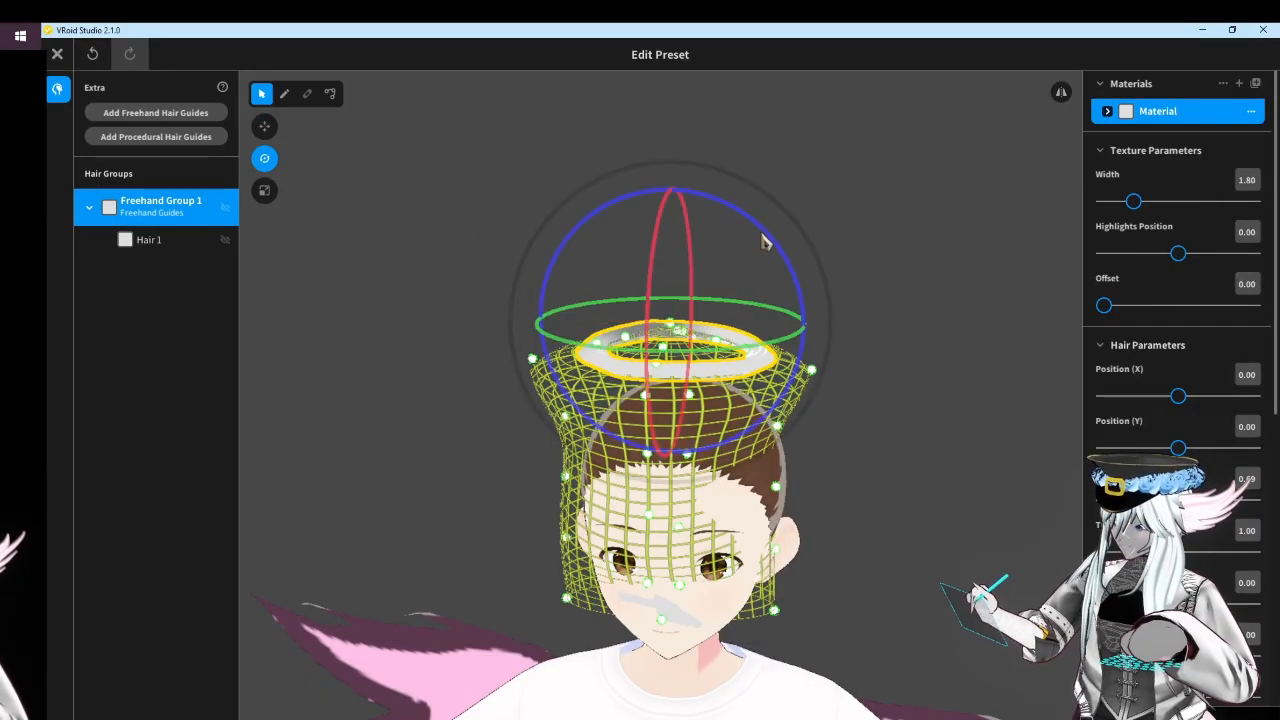
left_click_drag(762, 241, 802, 280)
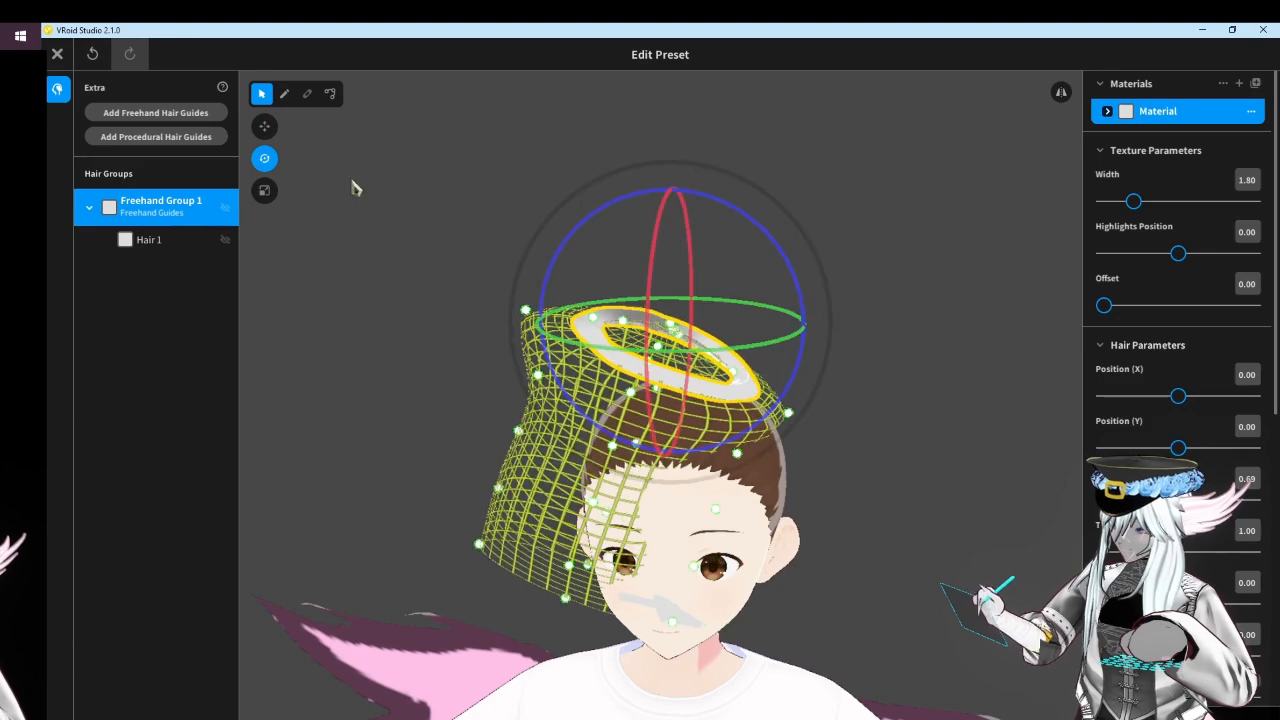
left_click(264, 126)
left_click_drag(616, 338, 680, 342)
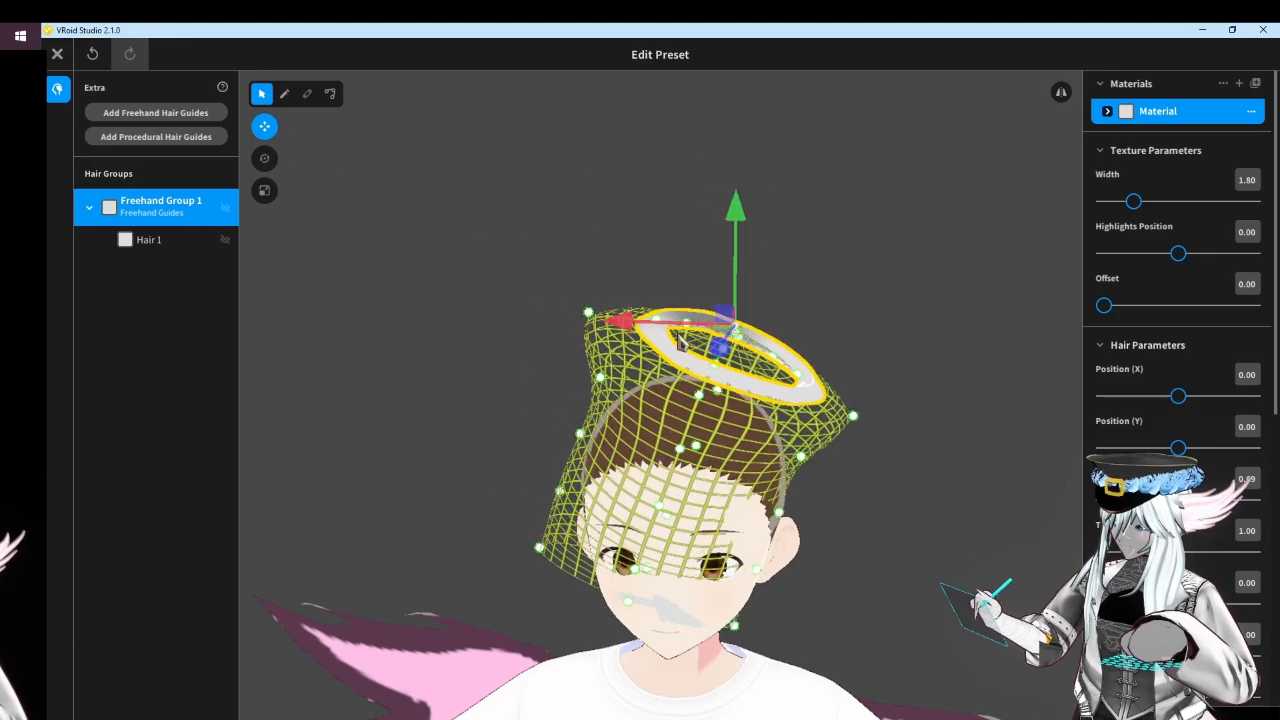
Scale the tilted halo group along its horizontal axes and deselect it to check its shape
left_click(266, 162)
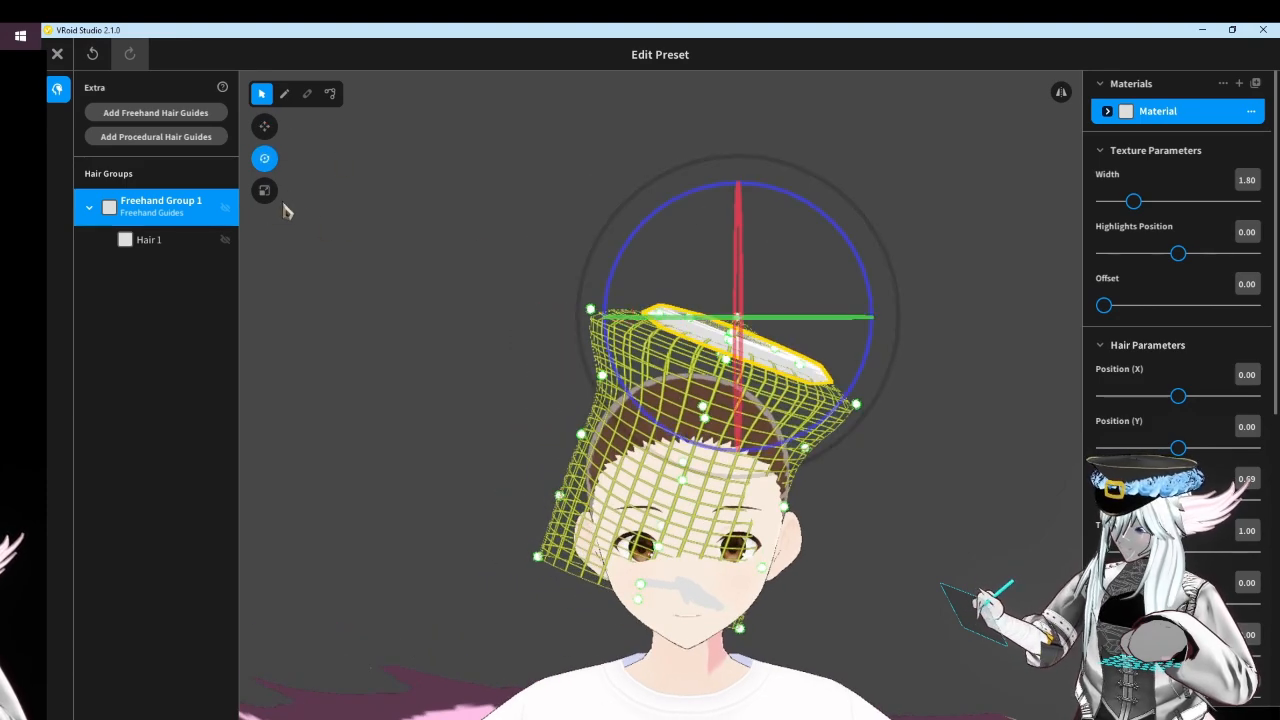
left_click(266, 192)
left_click_drag(620, 319, 528, 320)
right_click_drag(528, 322, 717, 243)
left_click_drag(630, 382, 584, 395)
left_click(417, 378)
right_click_drag(420, 380, 611, 397)
scroll(610, 398, "up", 3)
scroll(600, 397, "up", 2)
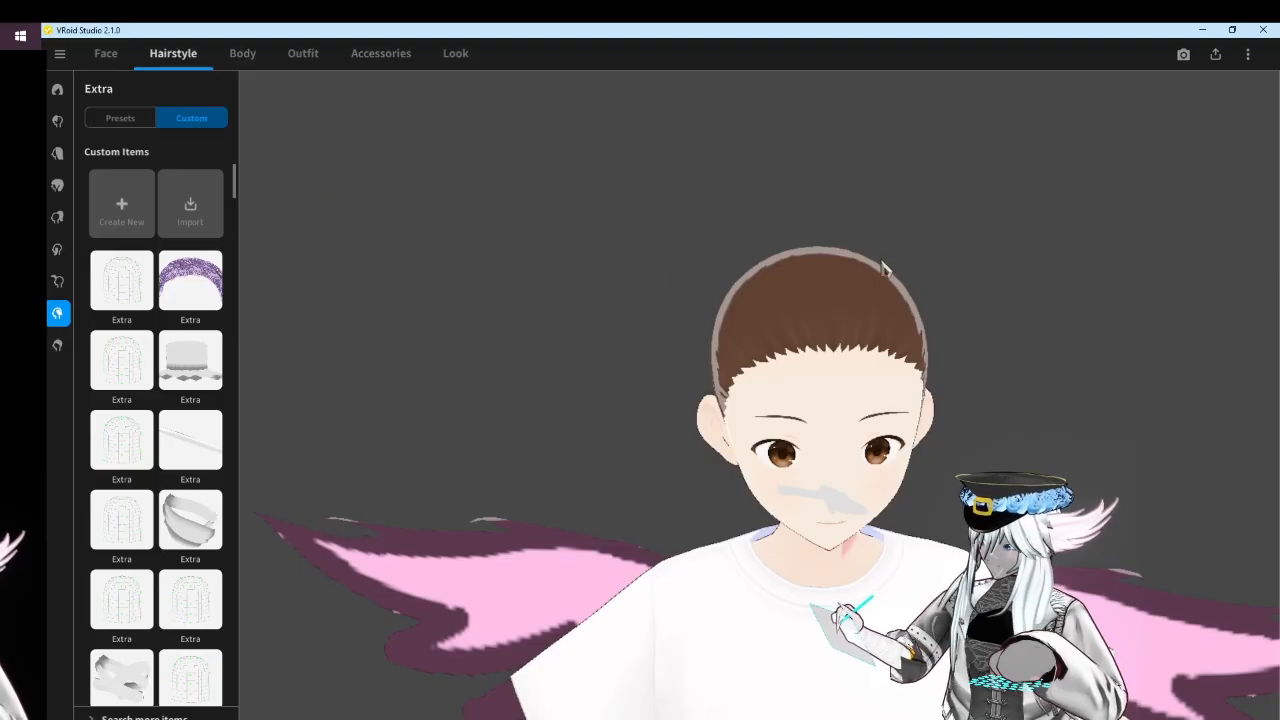
Create a new custom Extra hair item, open its hairstyle for editing and add a procedural hair guide group
right_click_drag(885, 268, 831, 249)
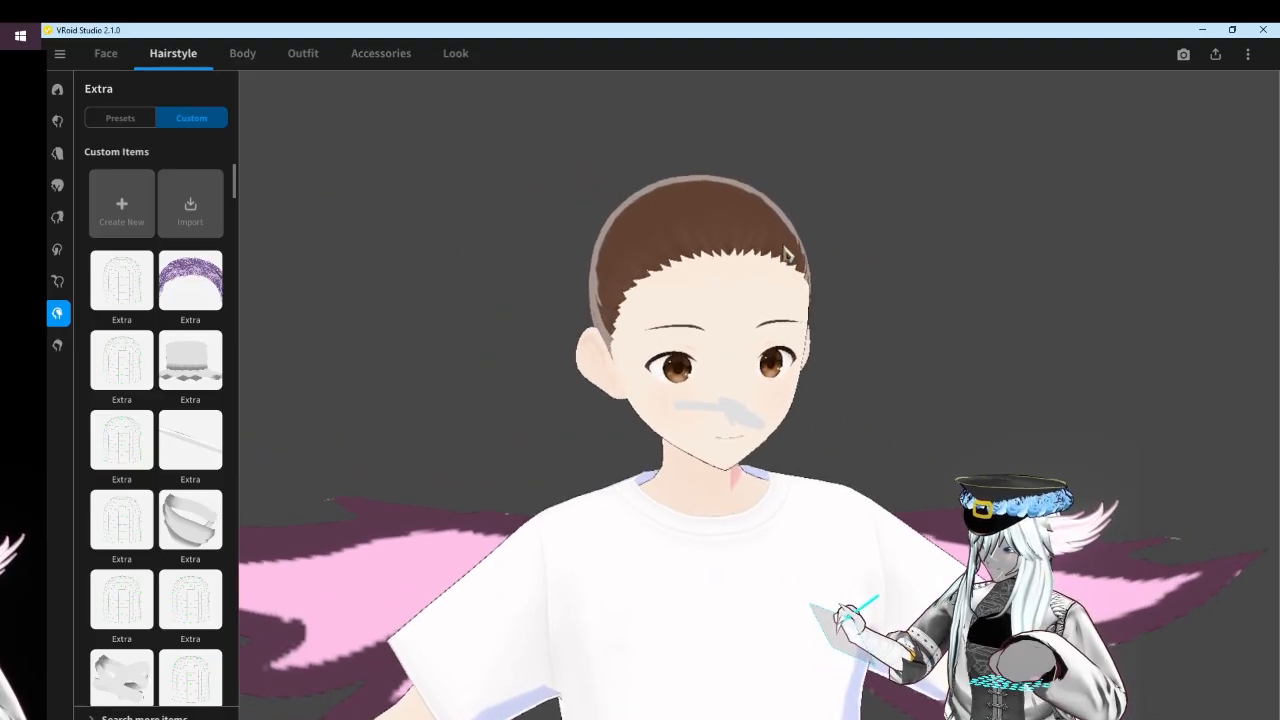
left_click(130, 198)
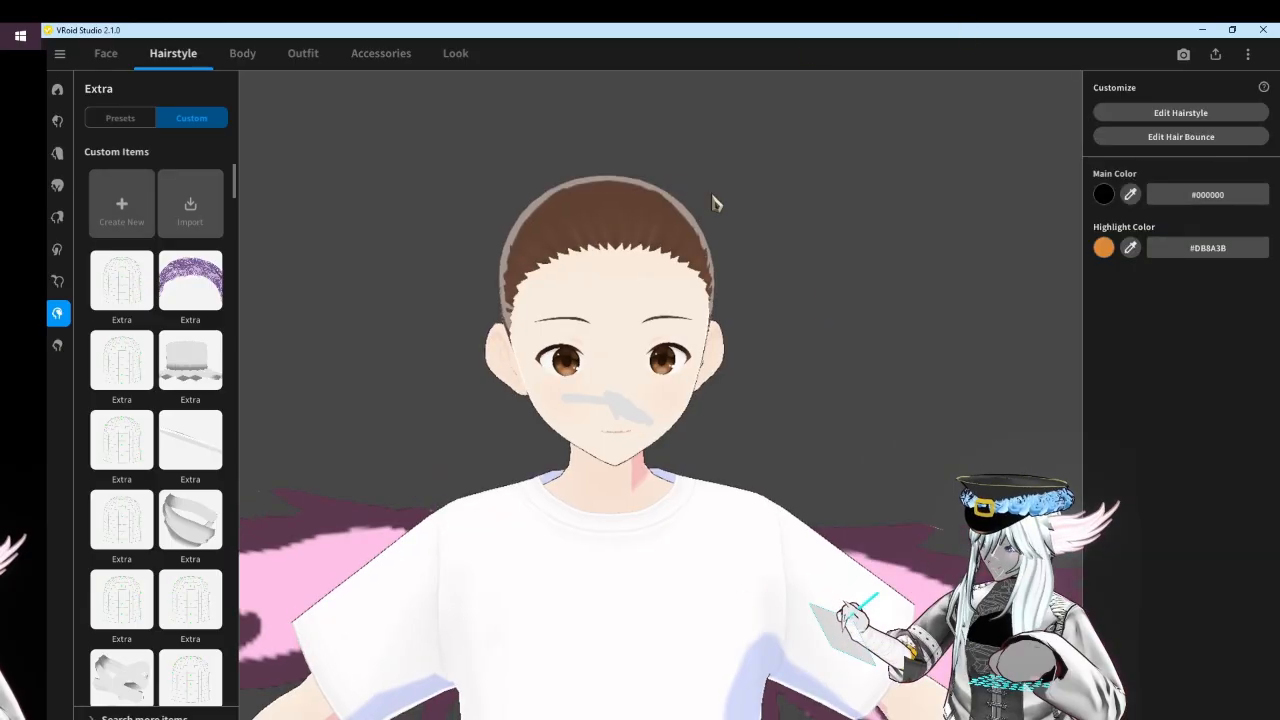
left_click(1130, 112)
left_click(206, 140)
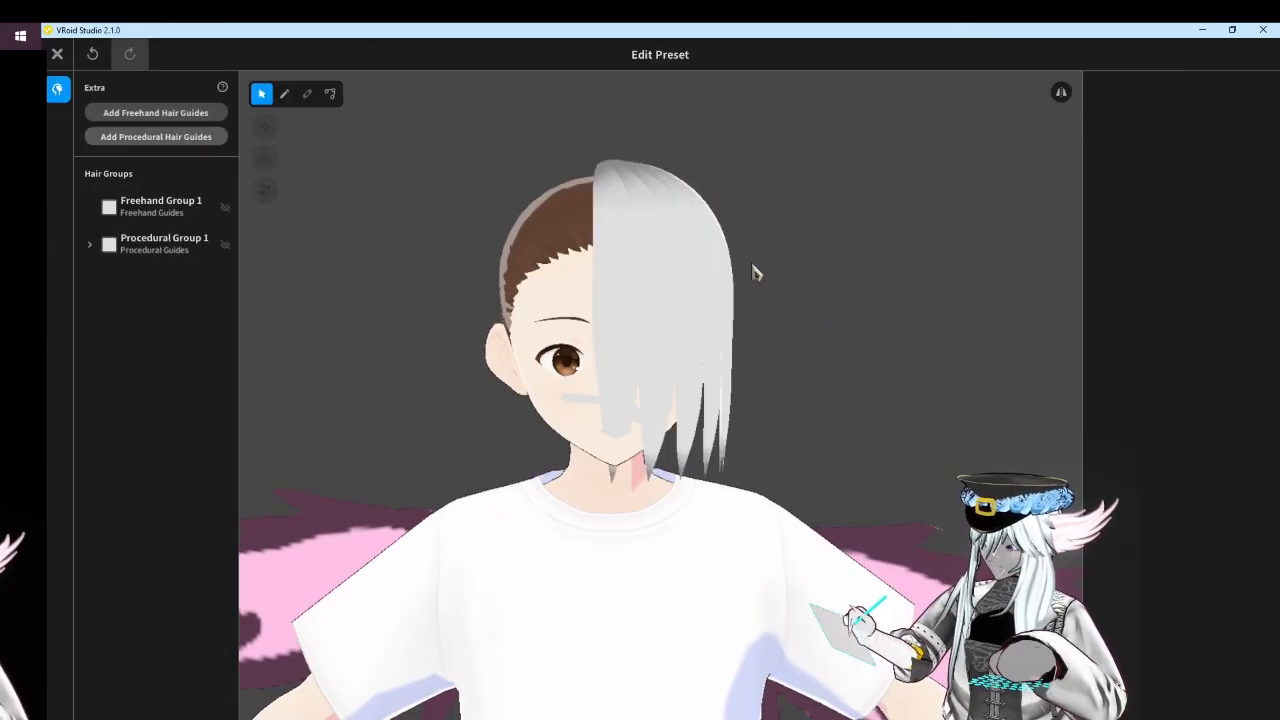
Give the procedural hair group a Straight curve with its start point raised level, and set Hairline to 0.34
left_click(728, 192)
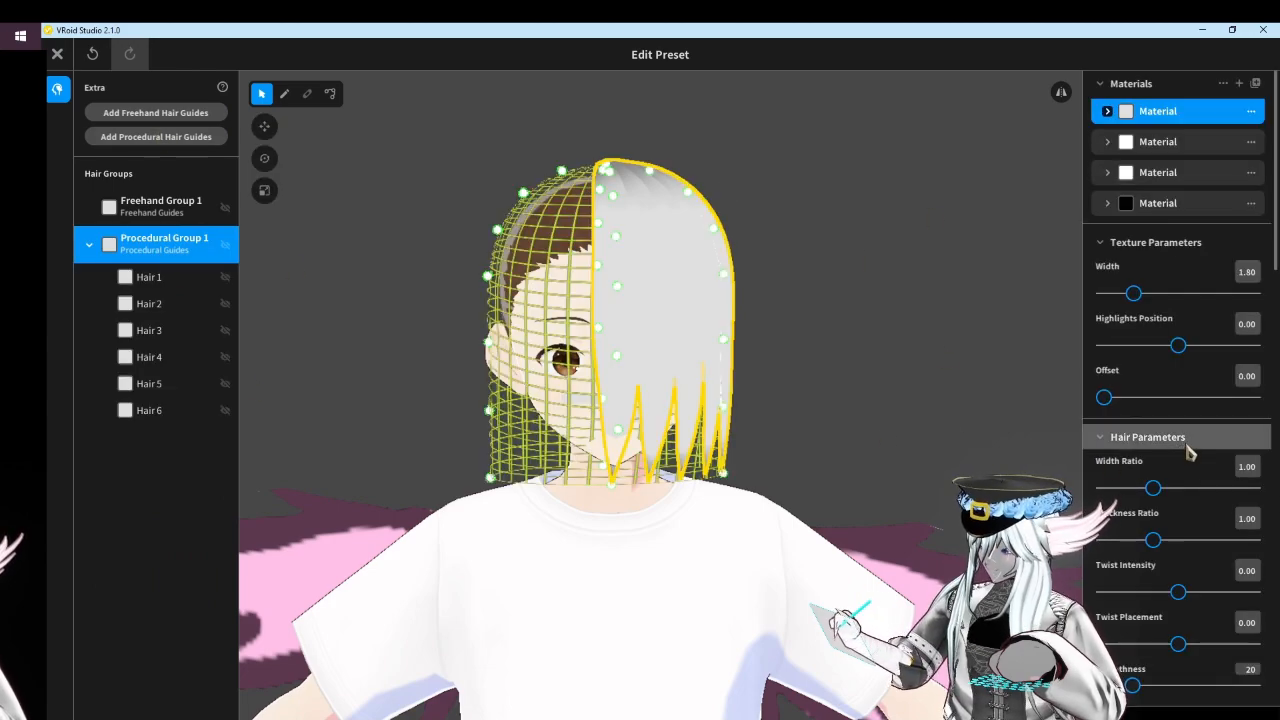
scroll(1184, 459, "down", 6)
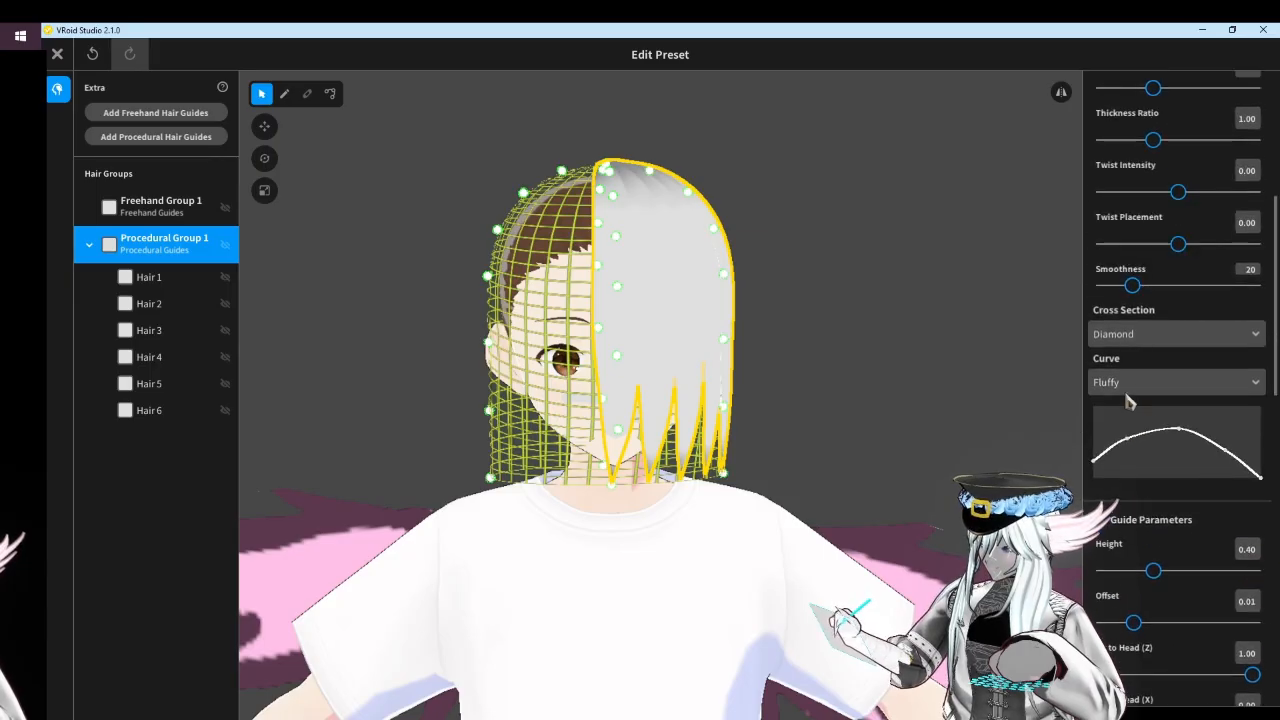
left_click(1127, 392)
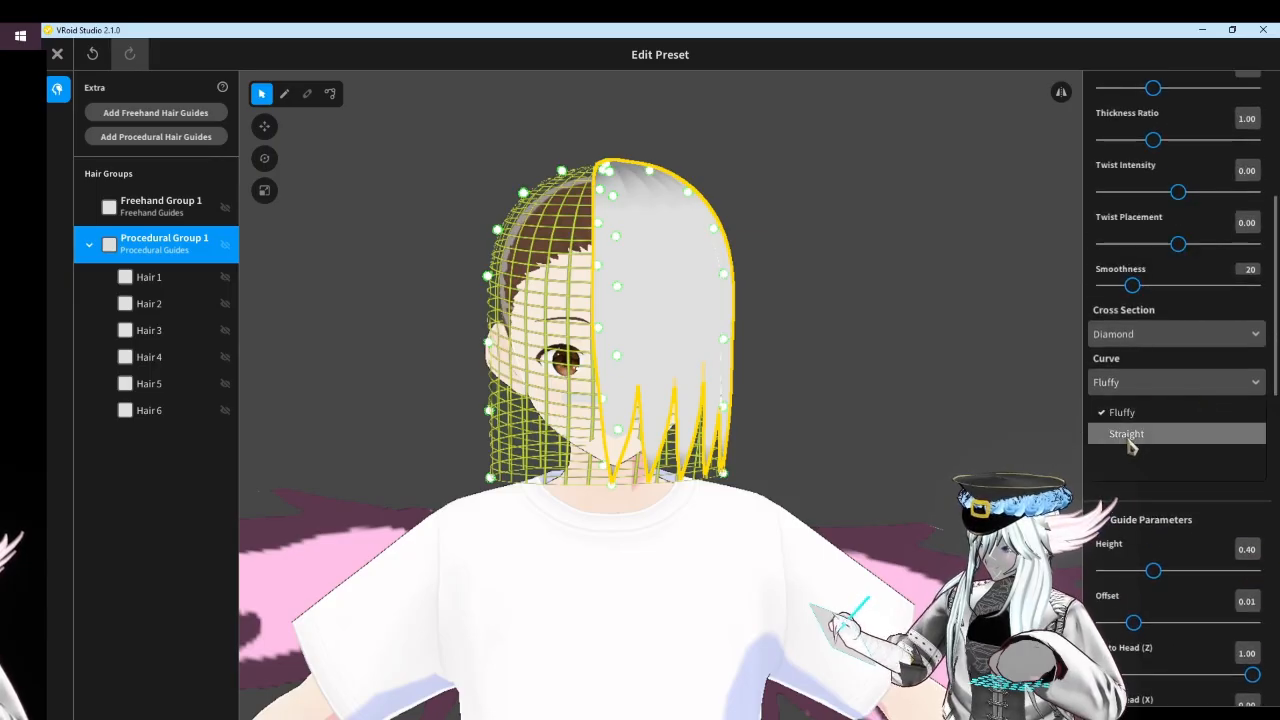
left_click(1126, 438)
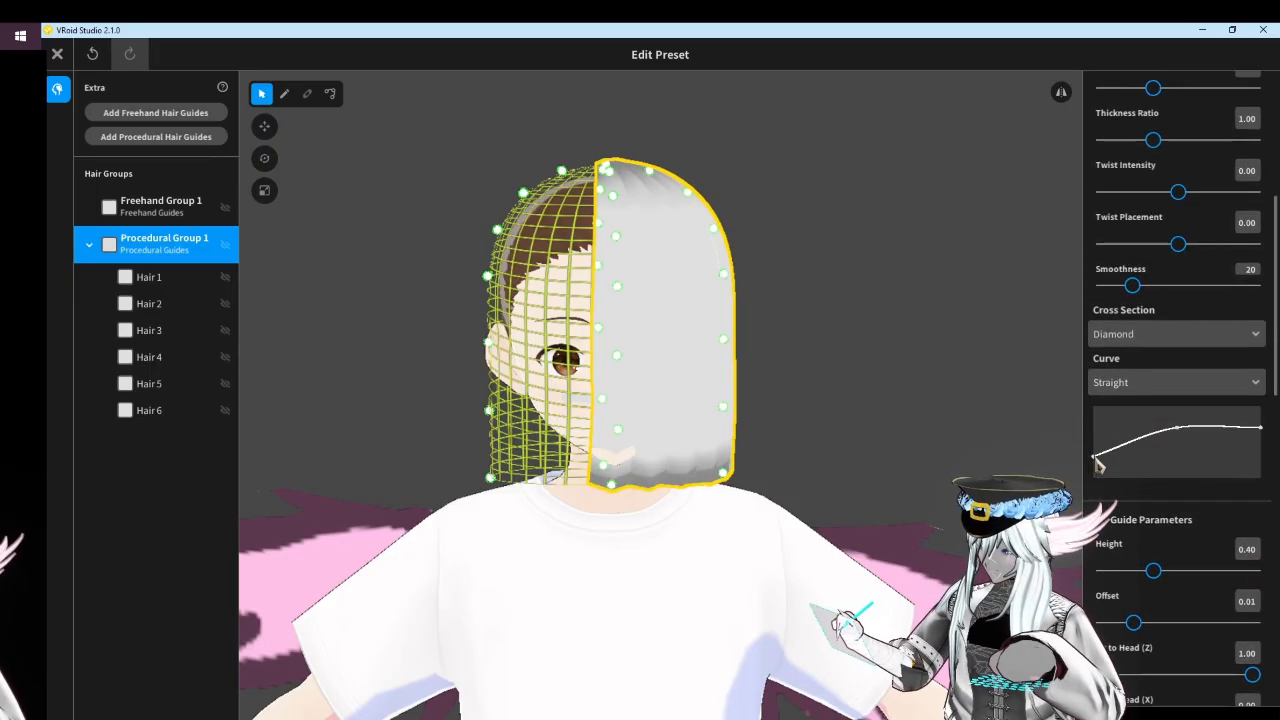
left_click_drag(1089, 446, 1080, 428)
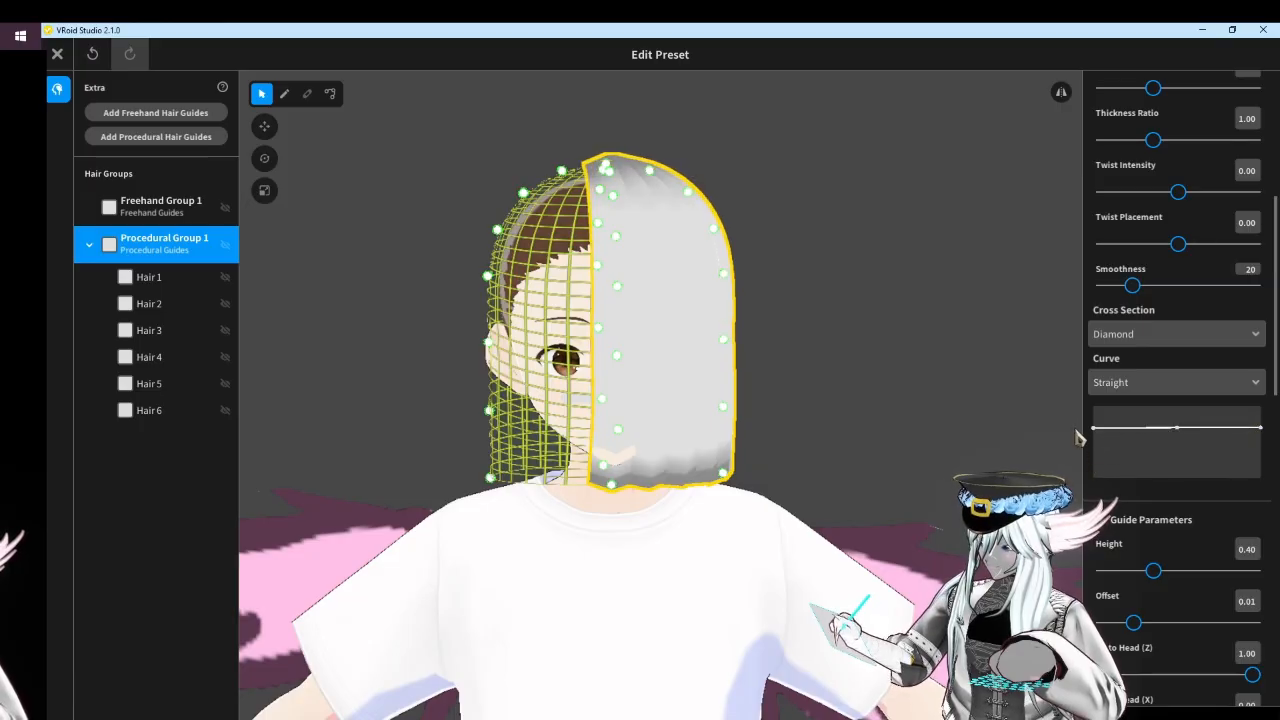
scroll(1150, 450, "down", 10)
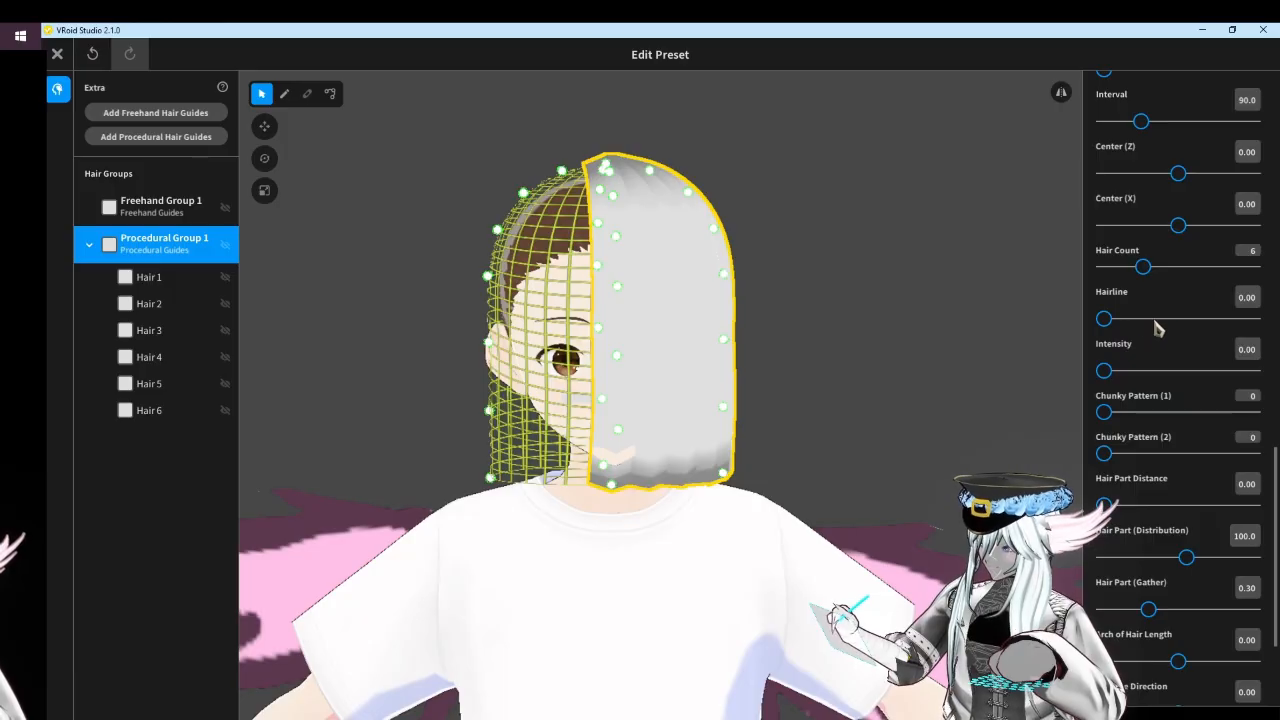
left_click_drag(1147, 317, 1156, 318)
Turn on symmetry and reposition the guide mesh's front and back control points so its sides hang straight down from the head
right_click_drag(1000, 300, 523, 265)
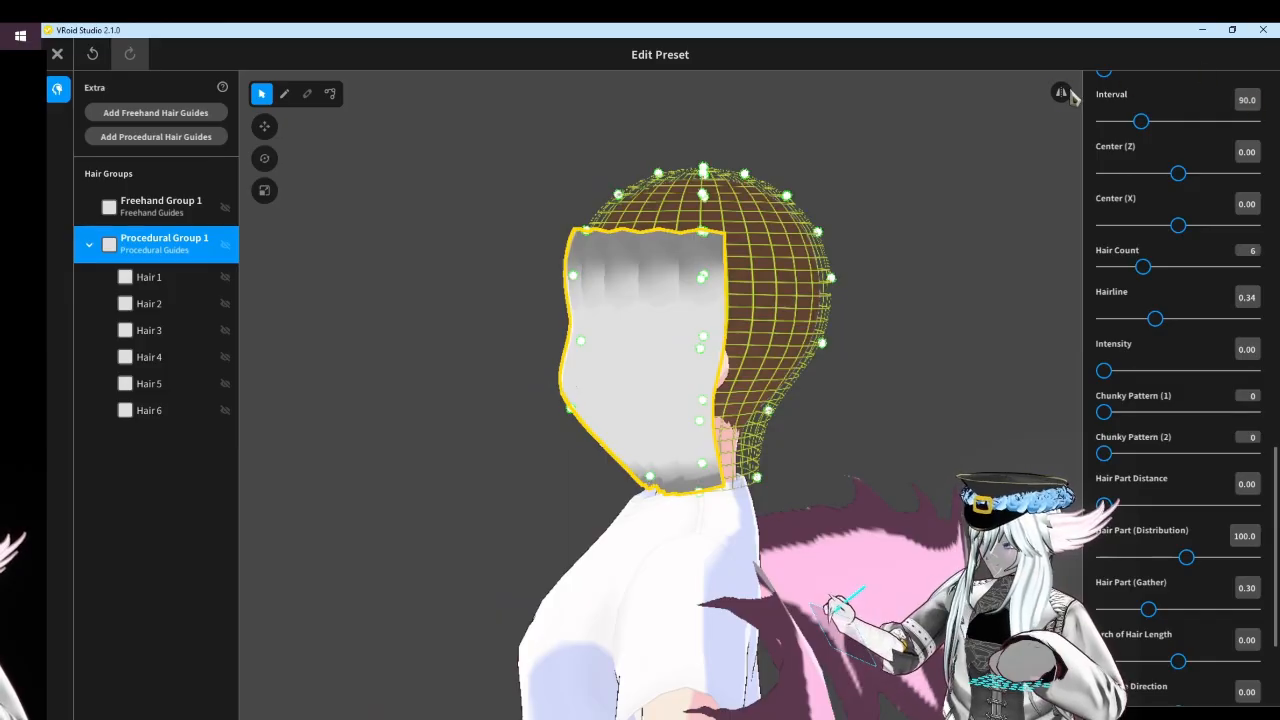
left_click_drag(650, 478, 568, 478)
left_click_drag(757, 478, 833, 482)
left_click_drag(767, 410, 828, 397)
left_click_drag(566, 482, 582, 480)
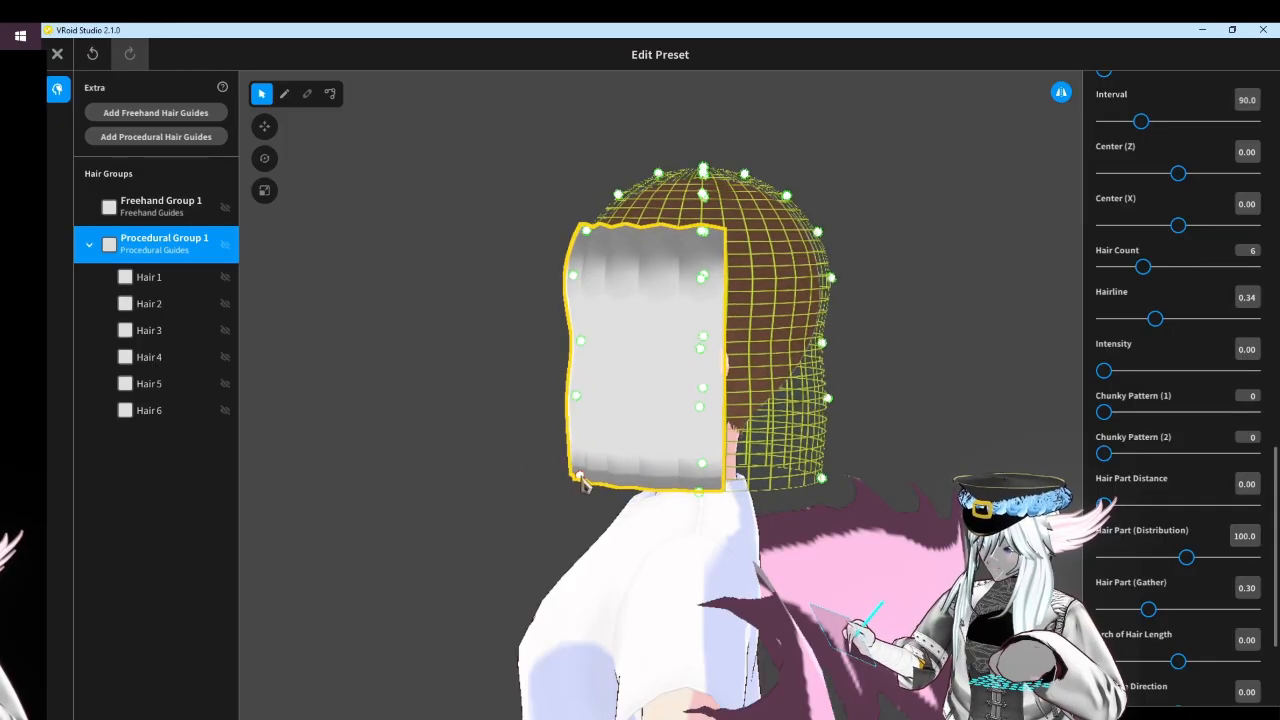
left_click_drag(575, 399, 583, 398)
left_click_drag(573, 275, 586, 273)
left_click_drag(581, 341, 581, 335)
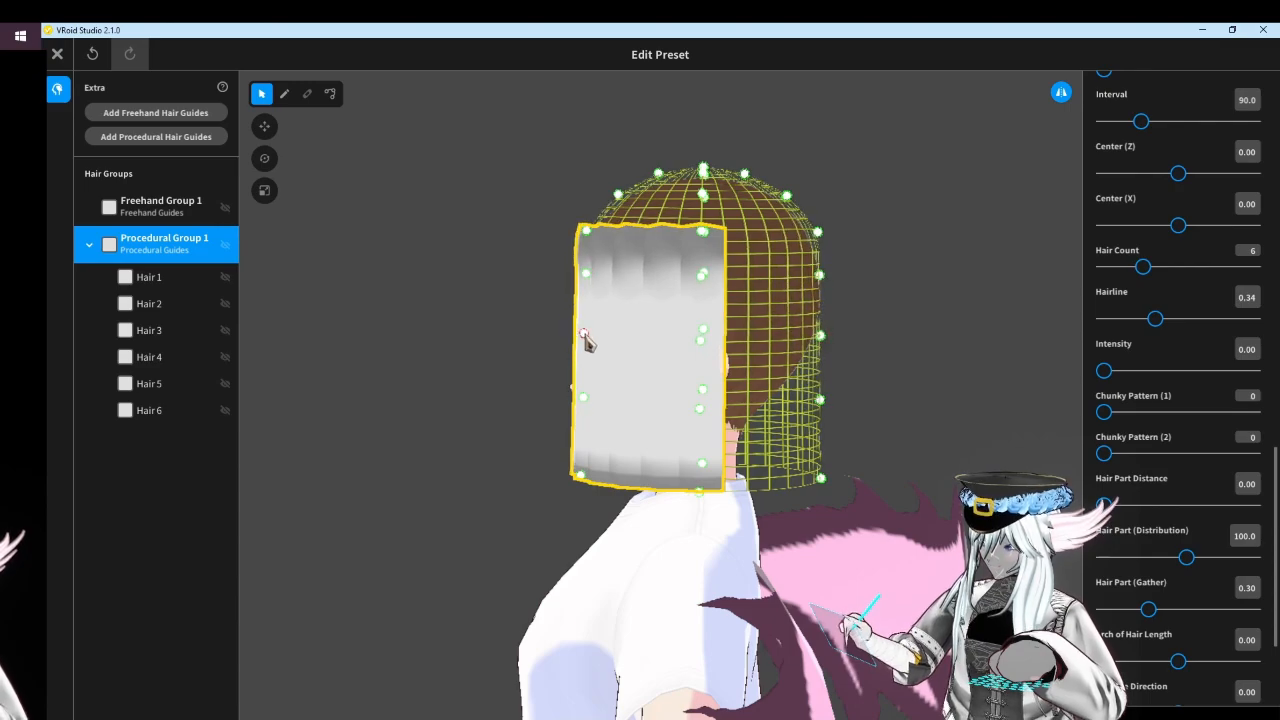
Pull the guide mesh's upper and lower control points outward to widen the hair shell around the head
right_click_drag(534, 337, 578, 287)
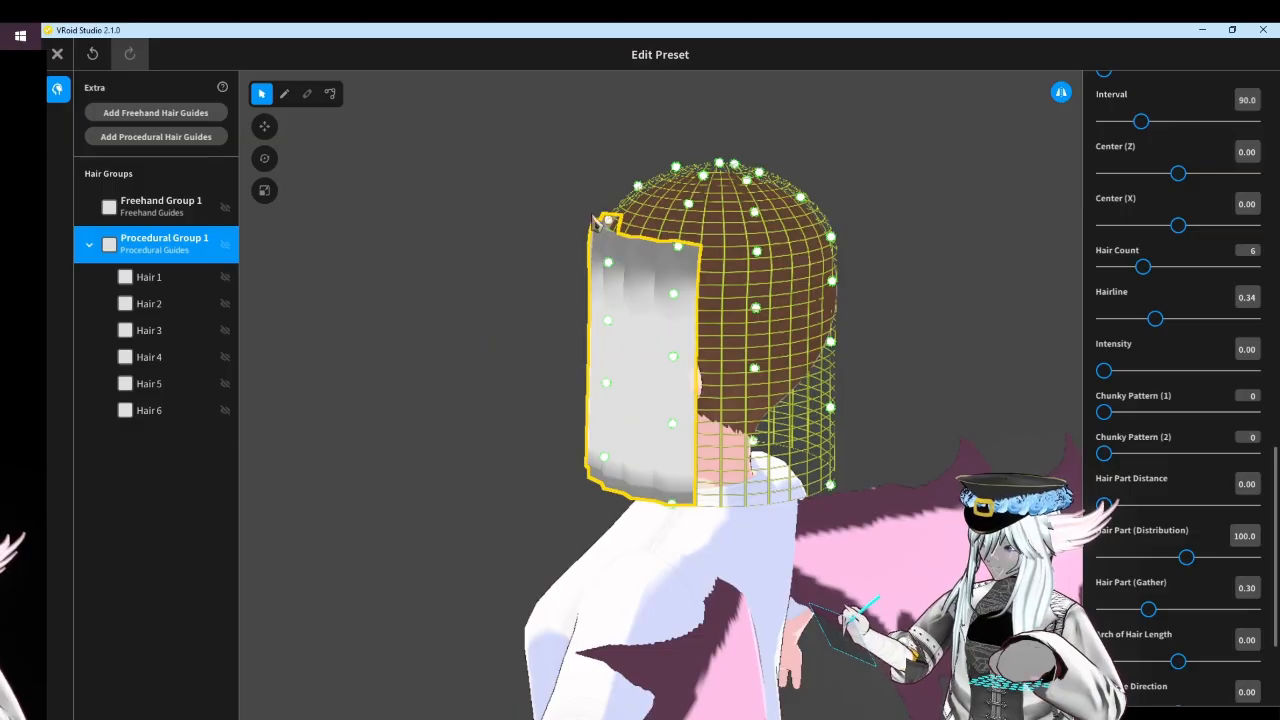
left_click_drag(597, 218, 586, 217)
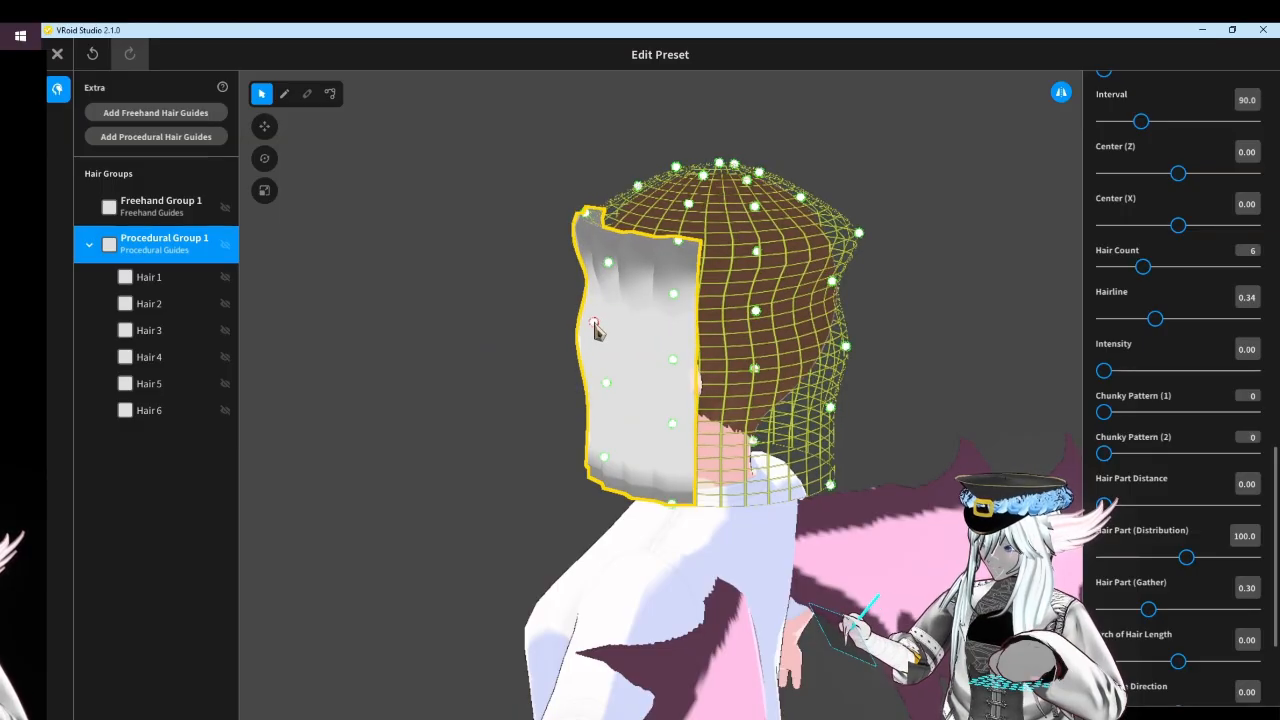
right_click_drag(600, 329, 606, 311)
left_click_drag(838, 298, 850, 290)
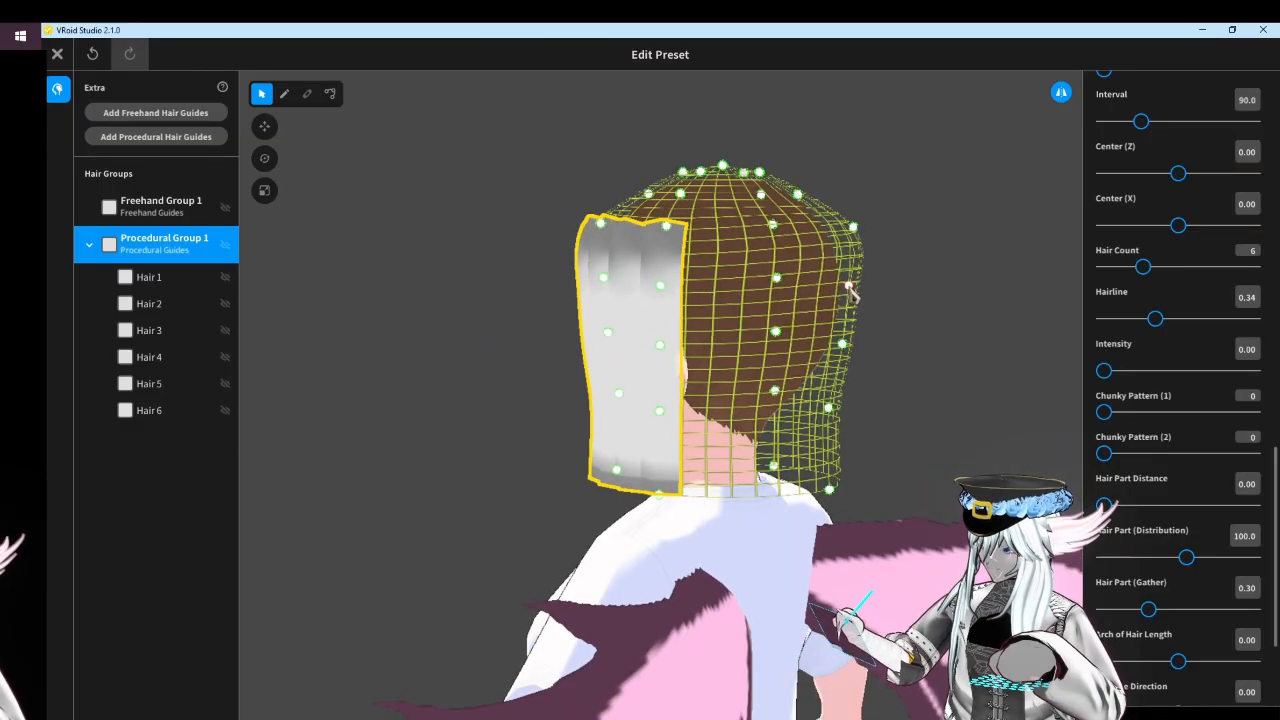
left_click_drag(618, 396, 606, 398)
left_click_drag(615, 470, 606, 472)
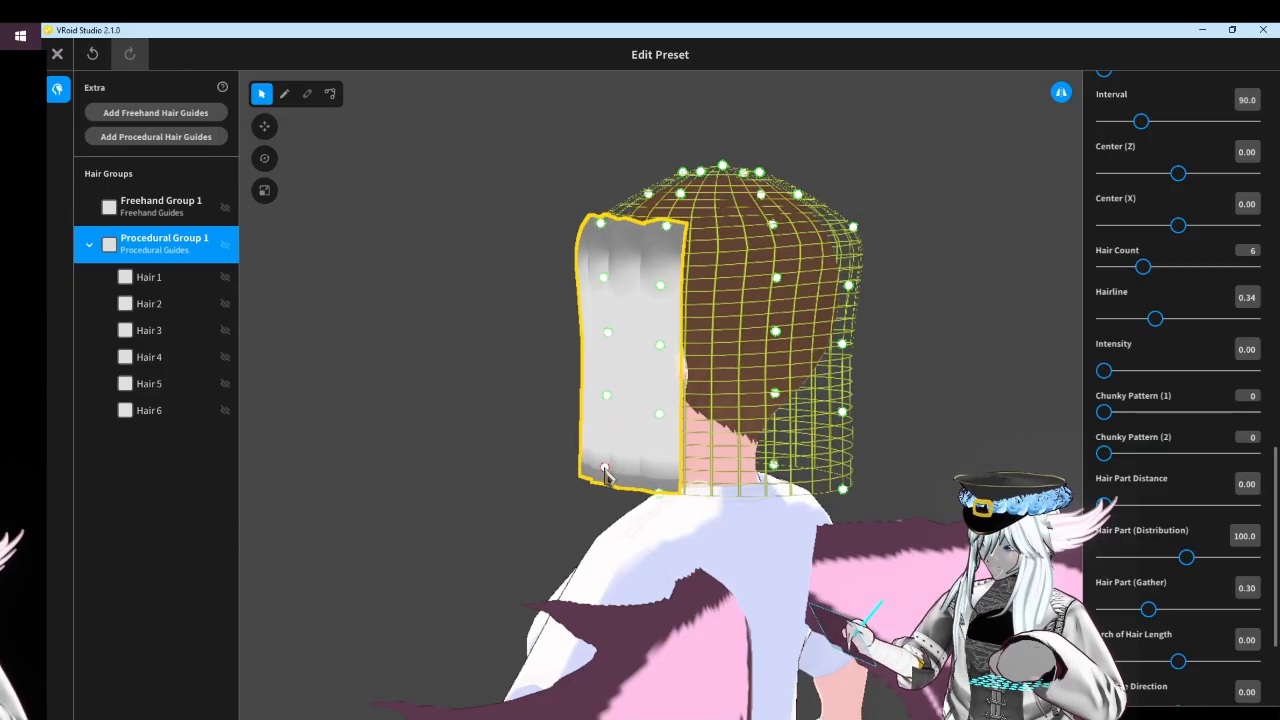
right_click_drag(606, 472, 641, 471)
Shorten the procedural hair by setting its Length to 0.75
scroll(1267, 462, "down", 1)
scroll(1268, 470, "down", 4)
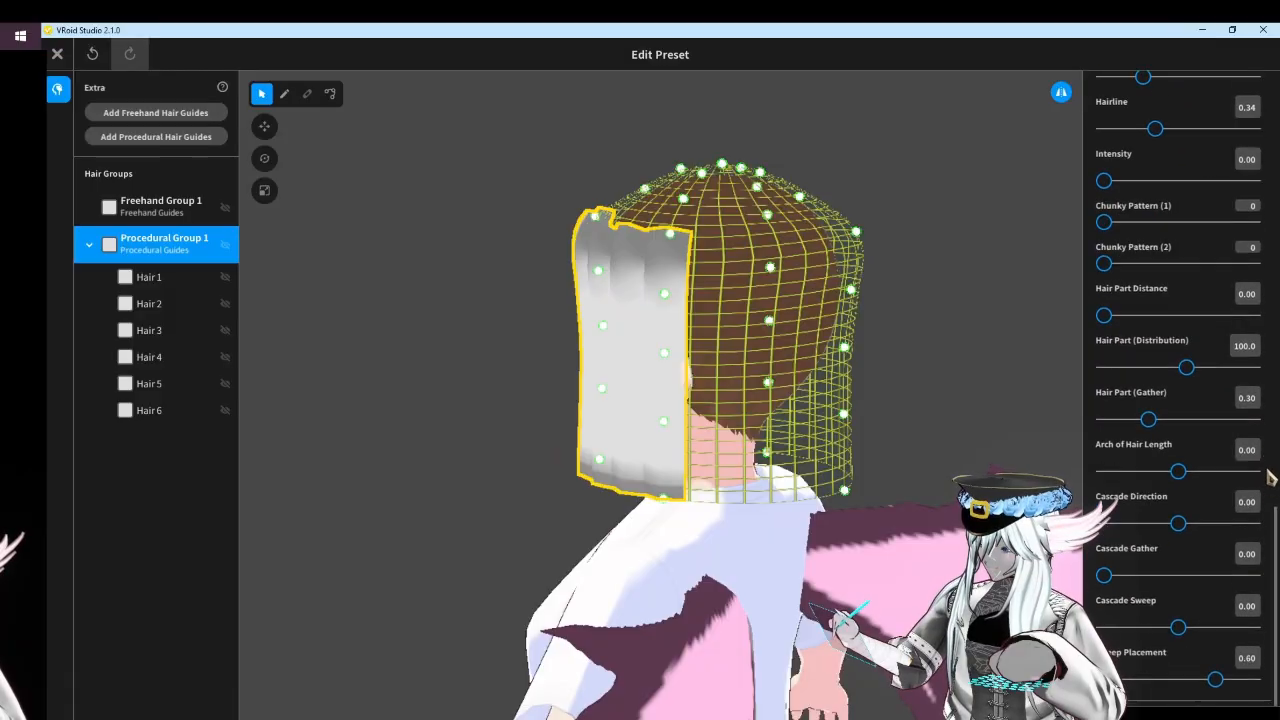
scroll(1253, 460, "up", 20)
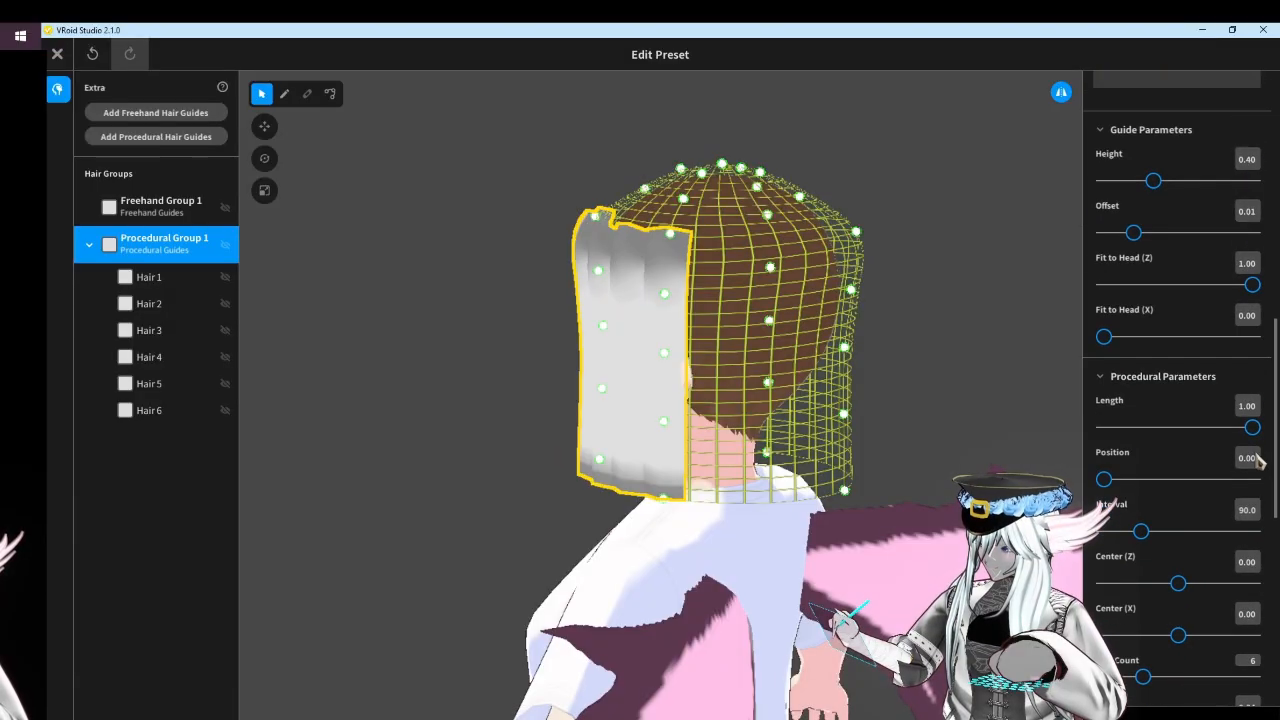
scroll(1135, 298, "up", 4)
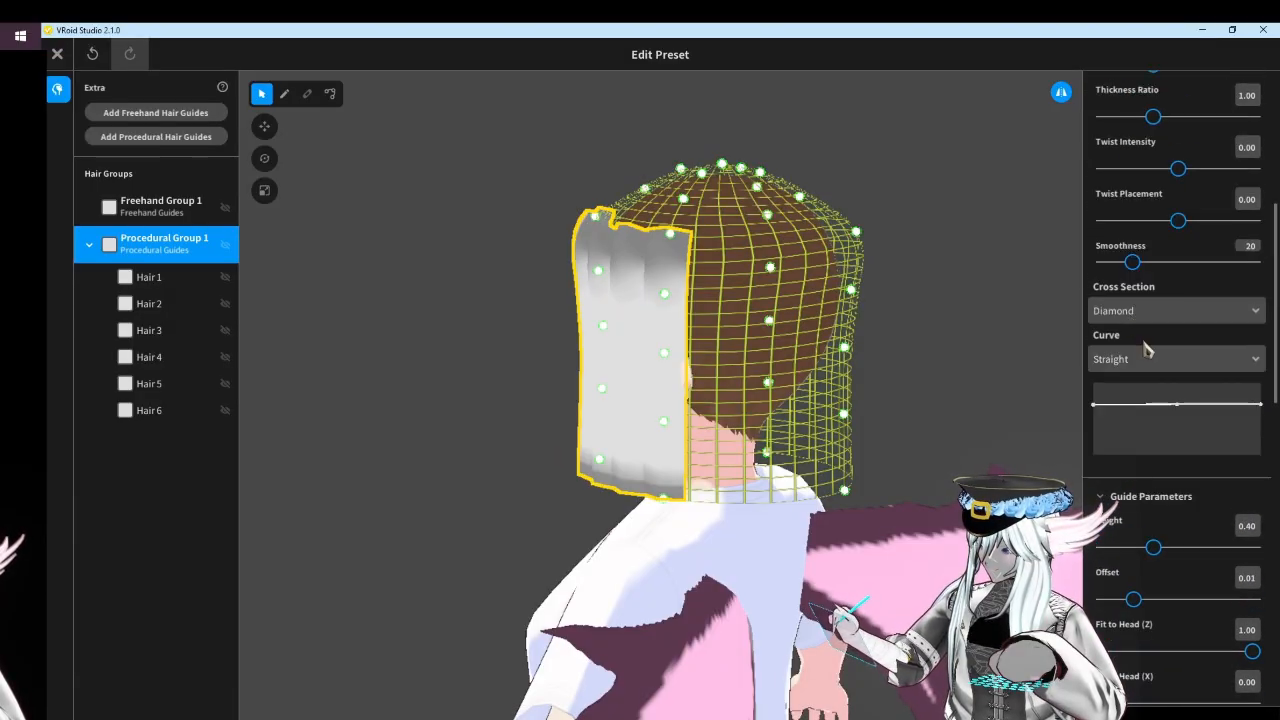
right_click_drag(897, 368, 928, 376)
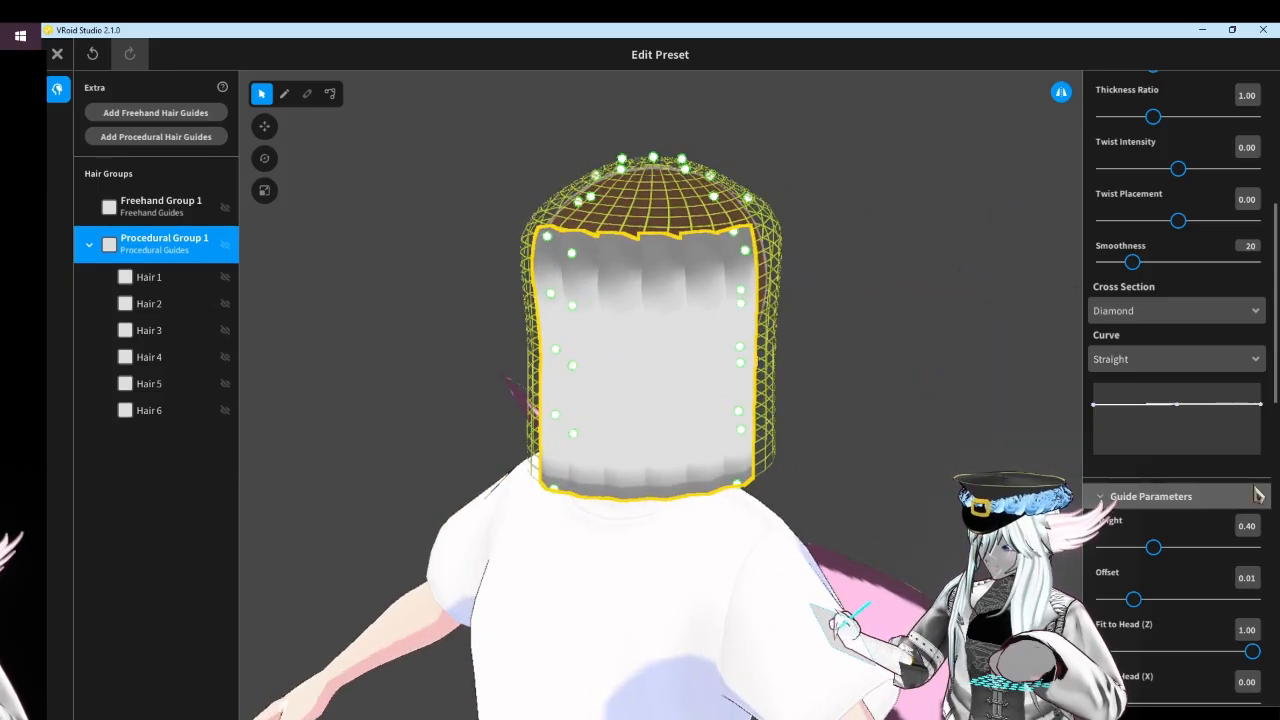
scroll(1239, 470, "up", 5)
scroll(1175, 435, "down", 11)
scroll(1180, 420, "down", 4)
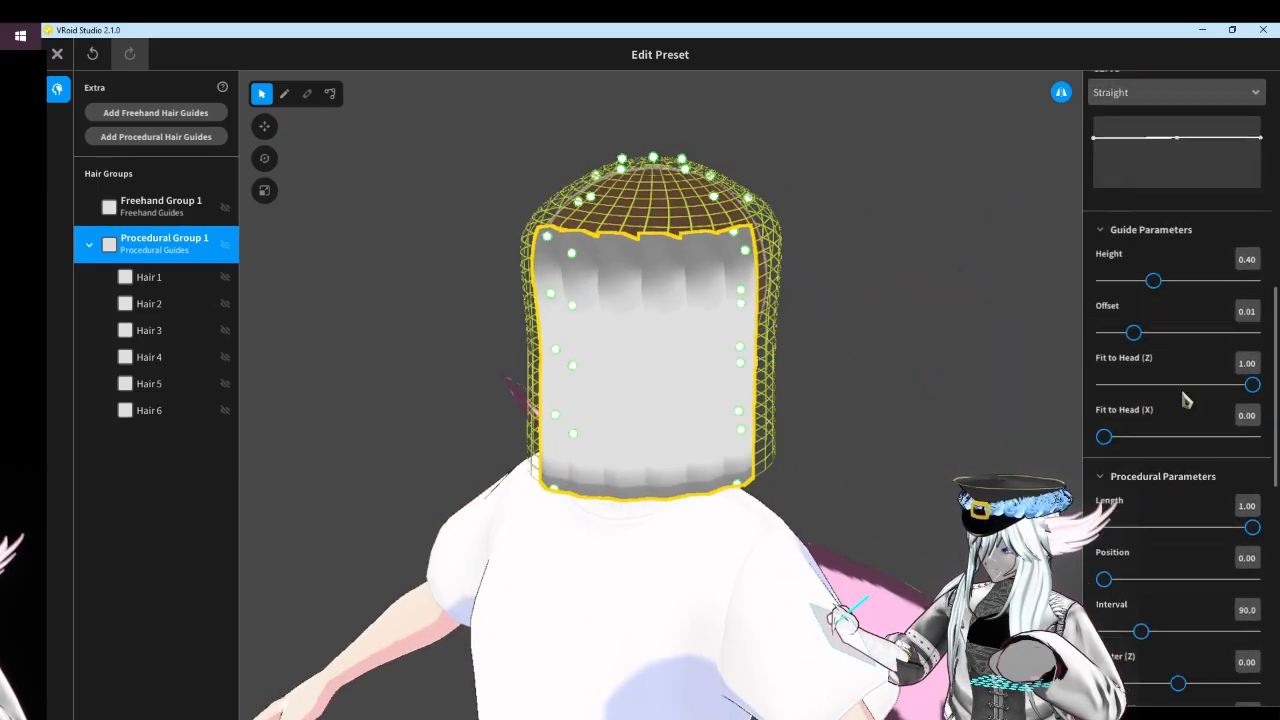
left_click(1207, 428)
left_click_drag(1208, 428, 1212, 429)
right_click_drag(832, 398, 875, 356)
middle_click_drag(875, 358, 879, 408)
right_click_drag(879, 408, 848, 442)
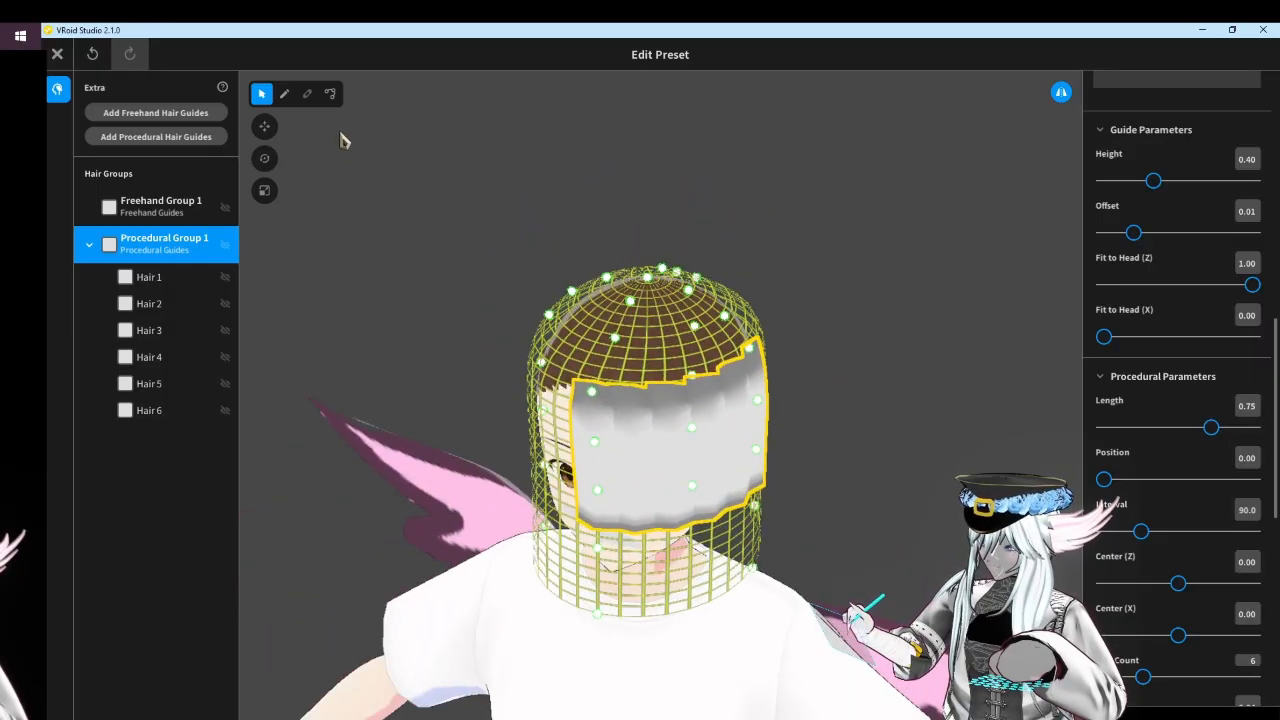
Wrap the procedural hair all around the head with an Interval of 360 and a Hair Count of 20
scroll(1218, 455, "down", 3)
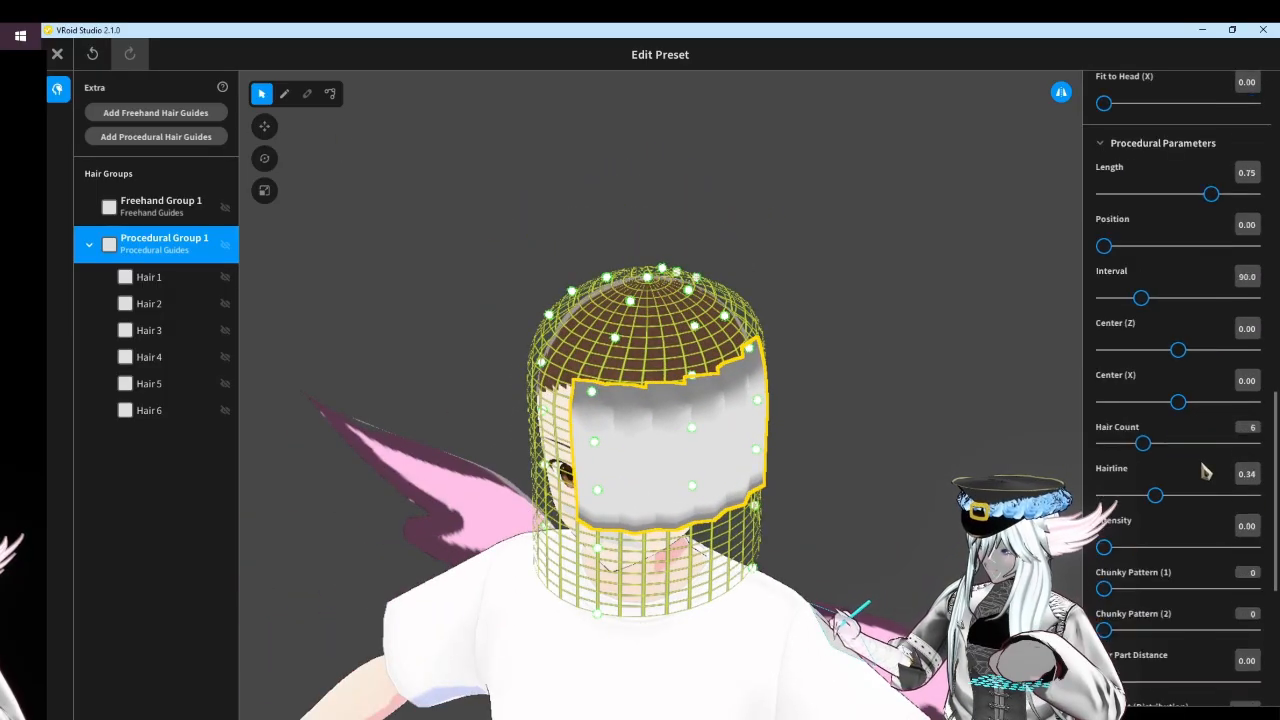
mouse_move(1198, 444)
left_mouse_down()
mouse_move(1249, 448)
mouse_move(1221, 445)
left_mouse_up()
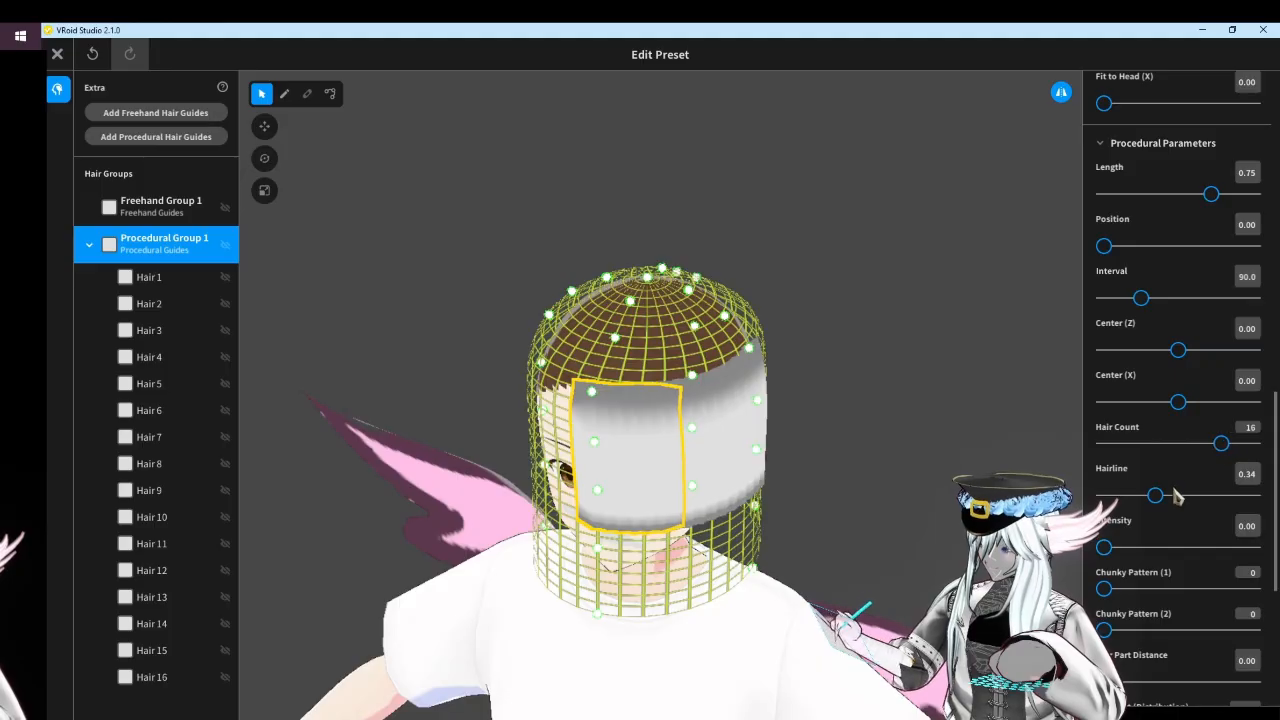
left_click_drag(1196, 298, 1254, 298)
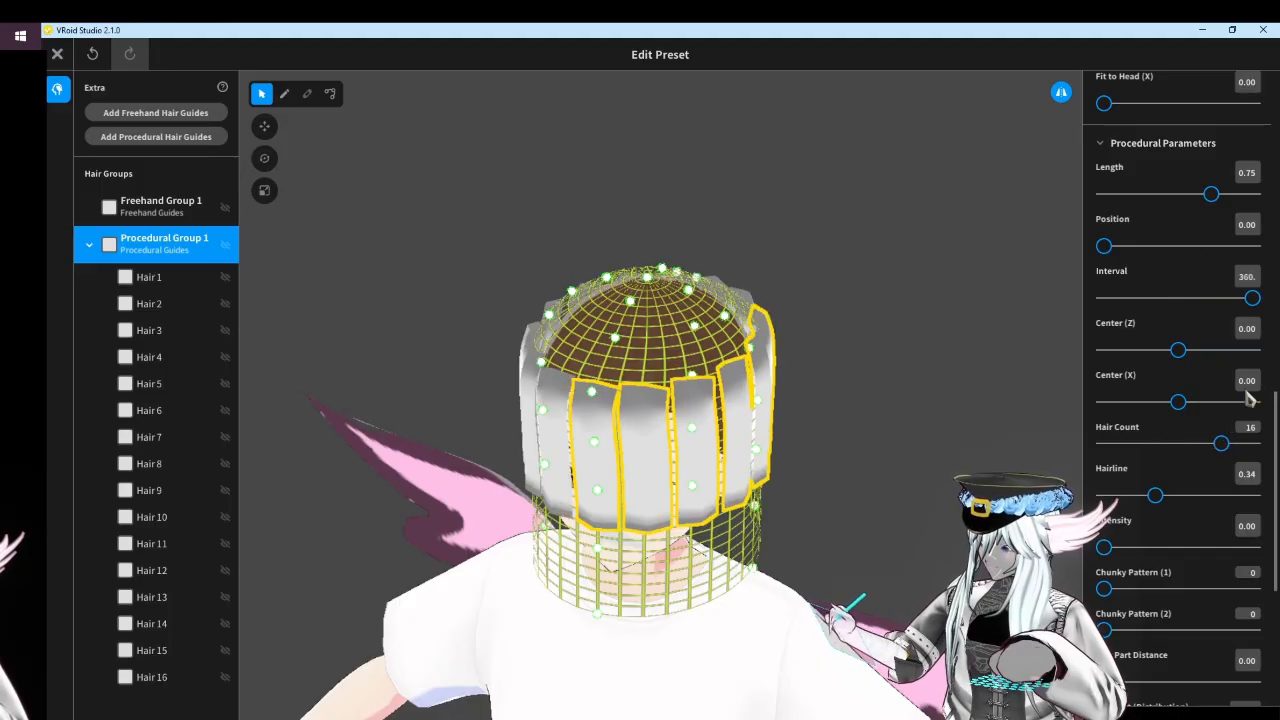
left_click_drag(1238, 450, 1272, 452)
mouse_move(794, 421)
right_mouse_down()
mouse_move(782, 418)
mouse_move(849, 402)
mouse_move(817, 423)
right_mouse_up()
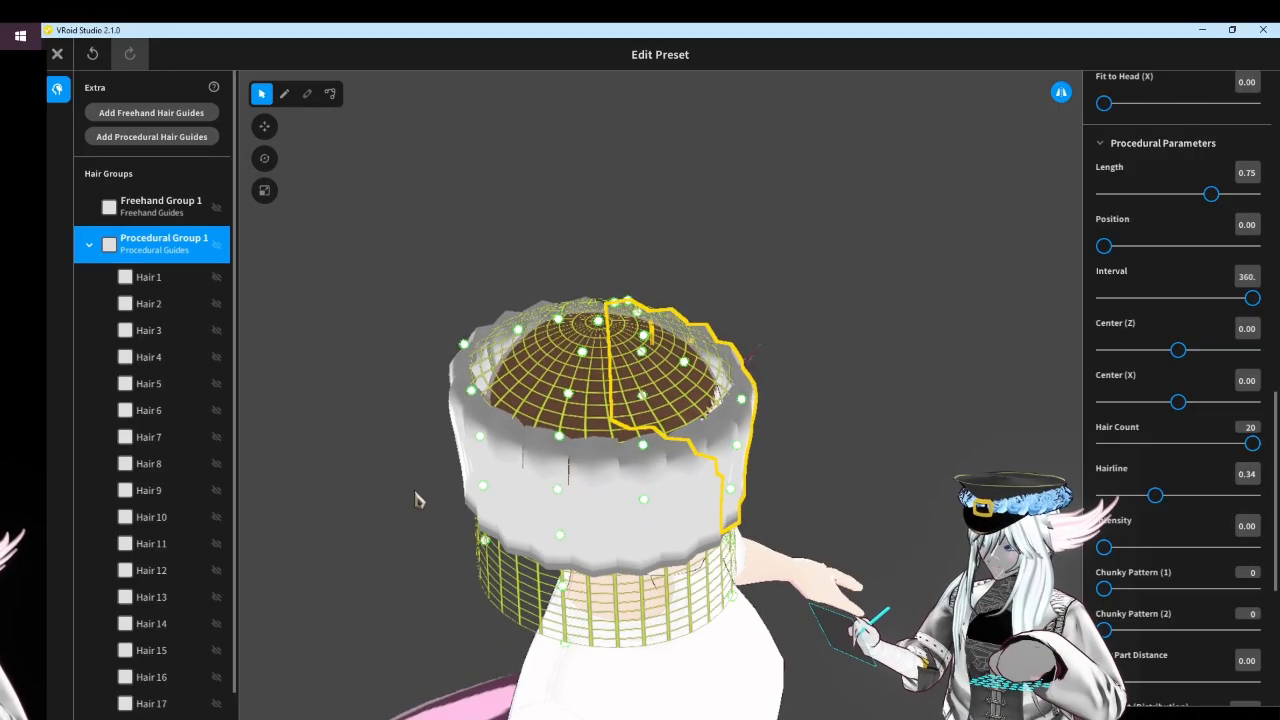
right_click_drag(584, 267, 528, 282)
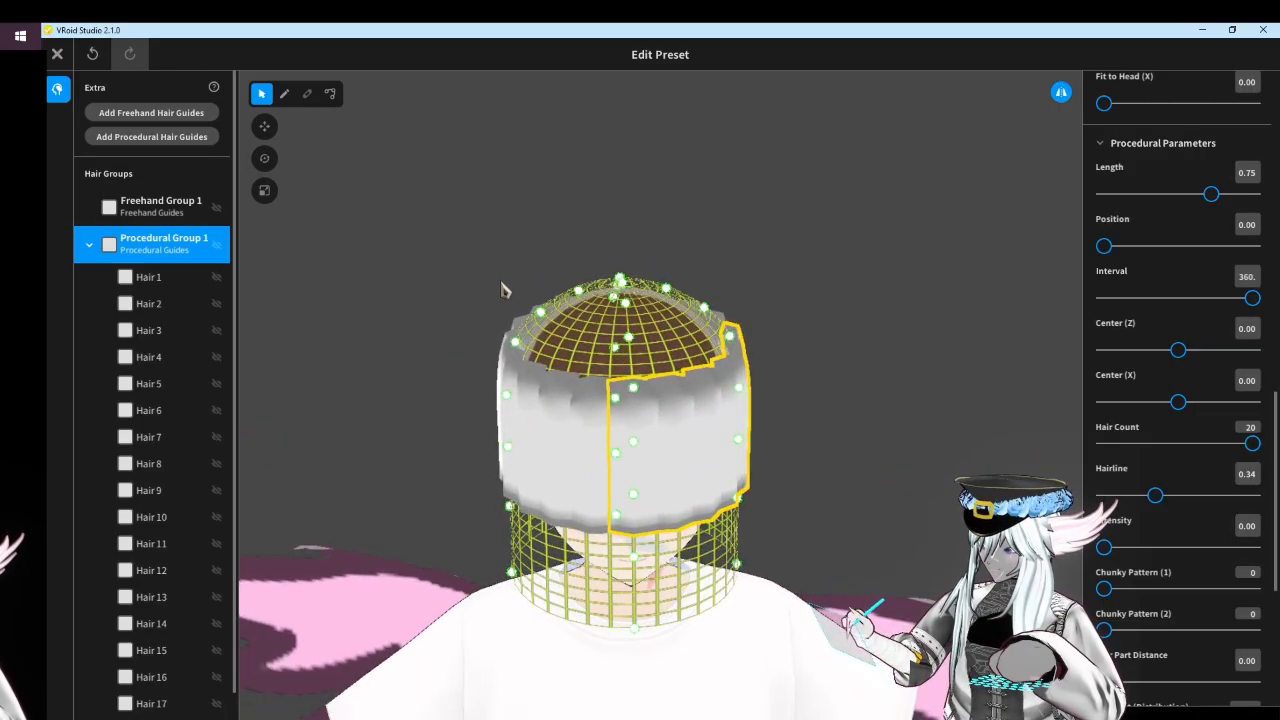
Move the procedural hair group upward so the band sits higher on the head
left_click(266, 125)
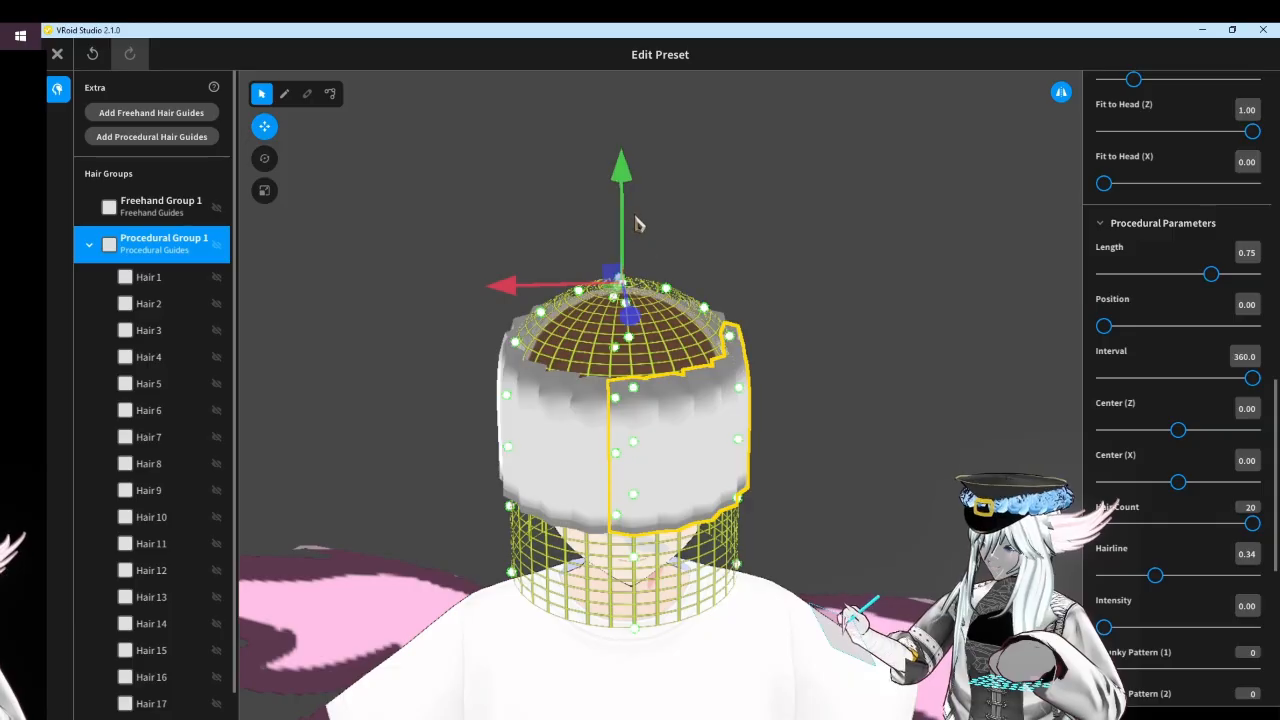
right_click_drag(636, 222, 712, 372)
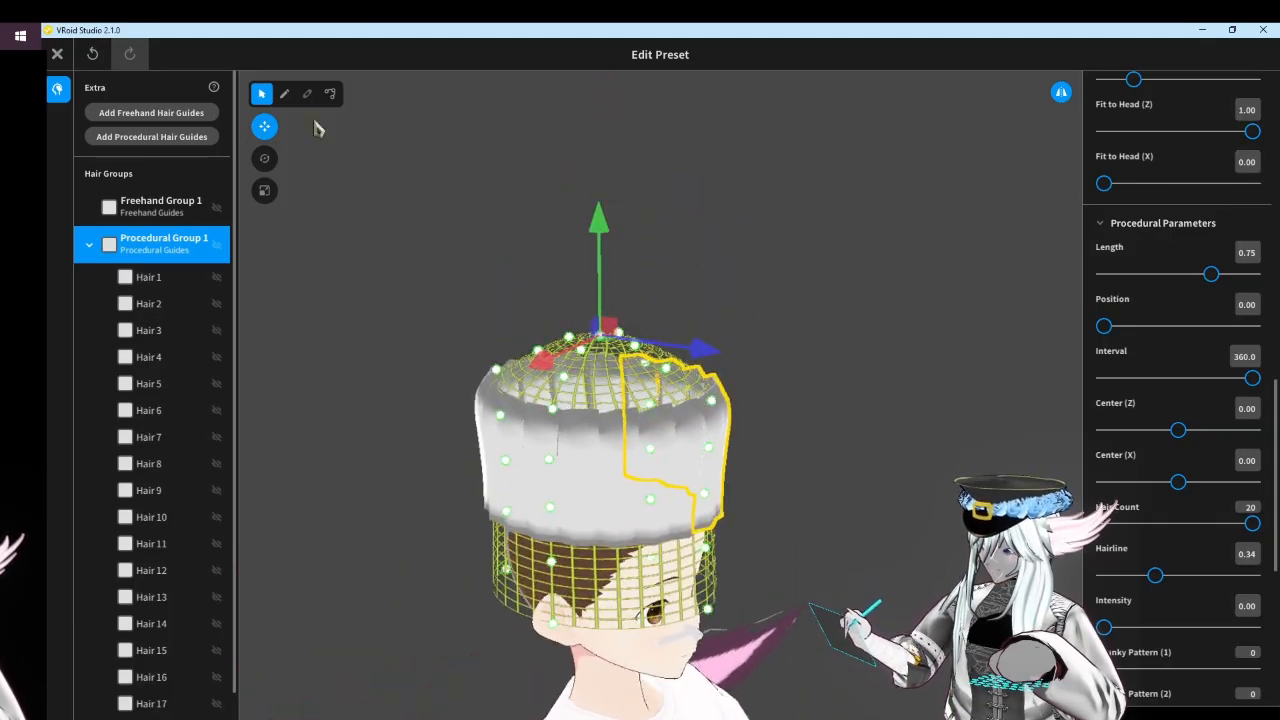
Scale Procedural Group 1 down front to back and sideways so the hair band becomes narrower than the head
left_click(268, 192)
left_click_drag(705, 349, 668, 355)
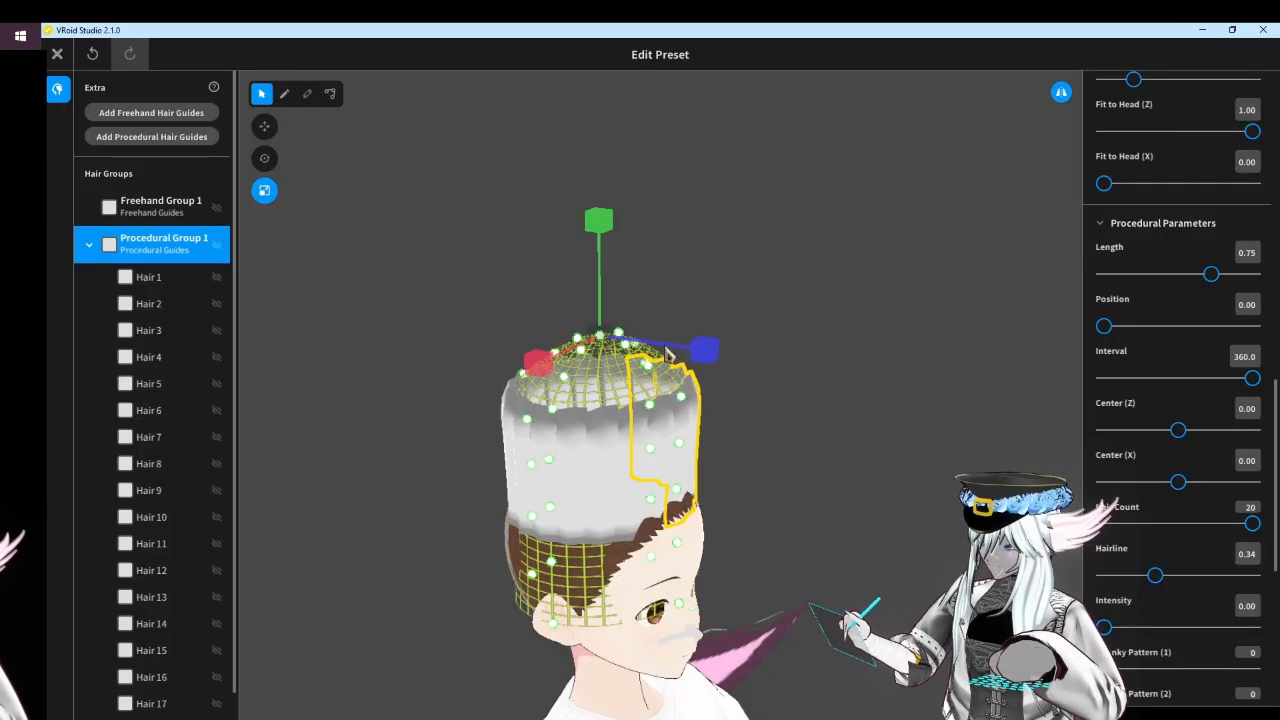
right_click_drag(667, 355, 545, 350)
left_click_drag(475, 343, 502, 340)
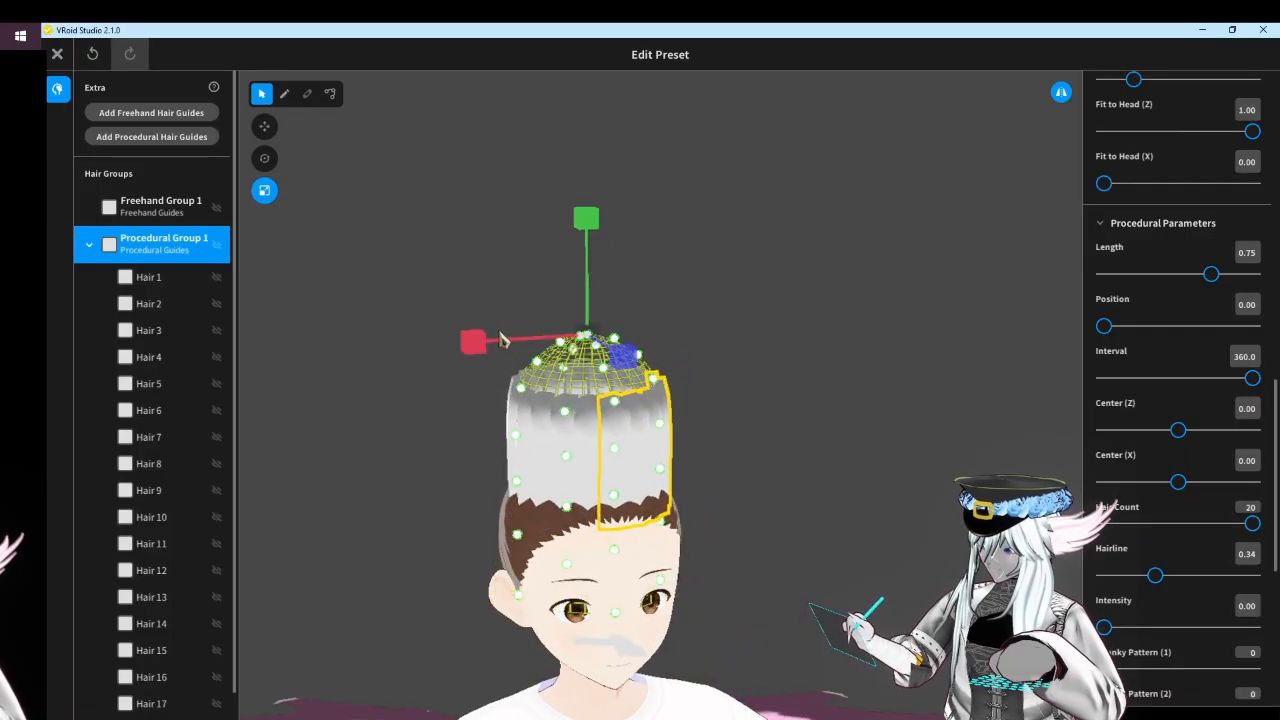
Move the narrowed hair band upward so it rests on top of the head
left_click(263, 126)
mouse_move(587, 214)
left_mouse_down()
mouse_move(591, 178)
mouse_move(597, 195)
left_mouse_up()
mouse_move(731, 273)
right_mouse_down()
mouse_move(704, 271)
mouse_move(719, 267)
right_mouse_up()
Thin the hair band's strands by setting the Thickness Ratio to 0.22
scroll(1158, 347, "up", 10)
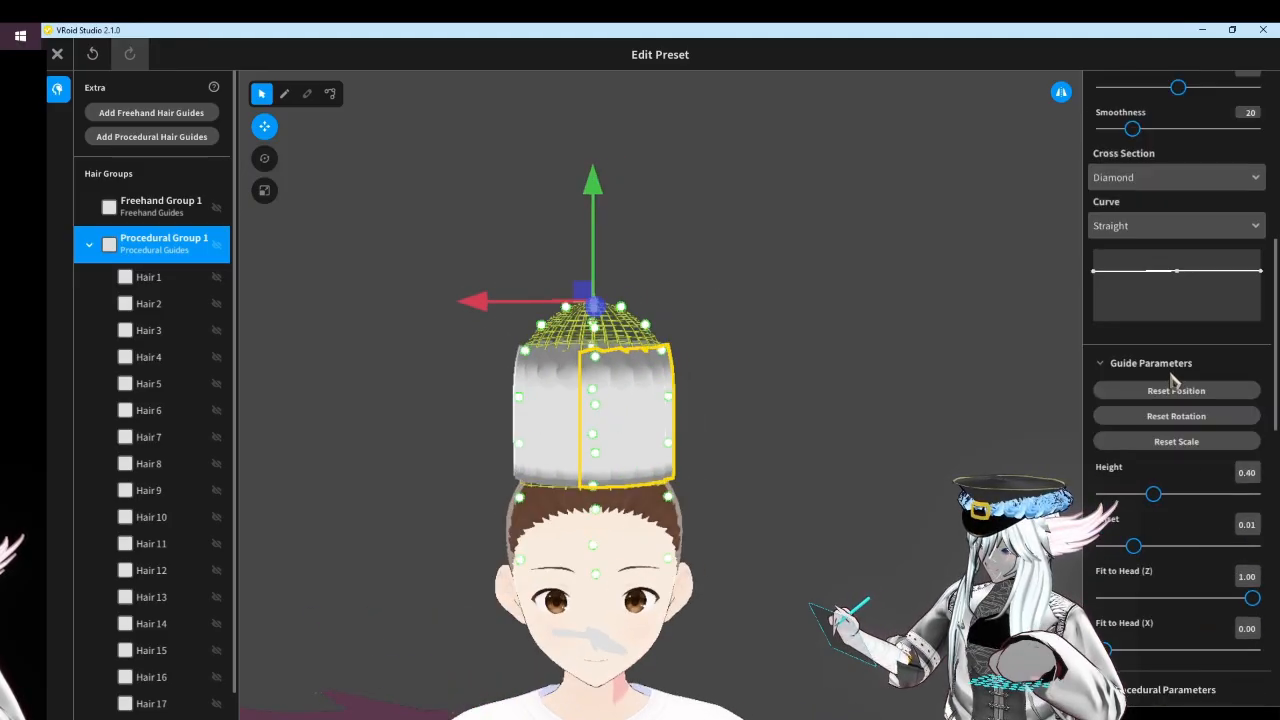
scroll(1177, 338, "up", 2)
left_click_drag(1152, 350, 1113, 363)
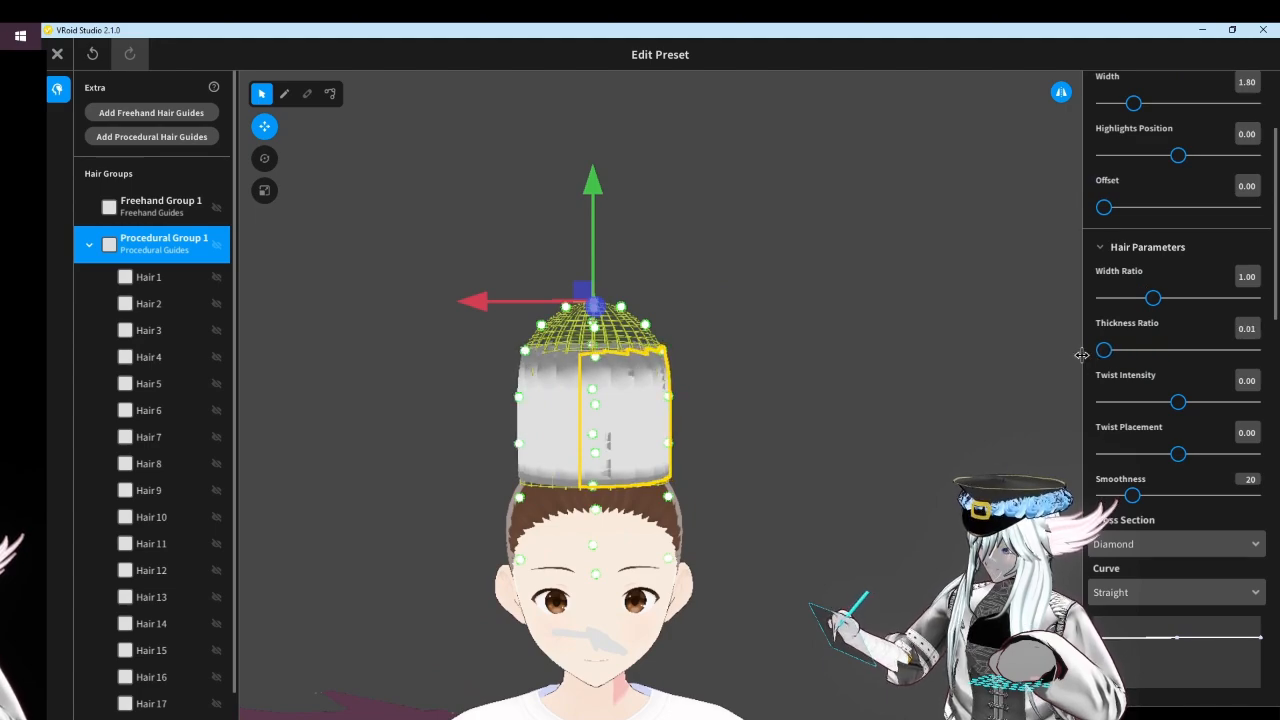
left_click(890, 341)
mouse_move(889, 341)
right_mouse_down()
mouse_move(846, 341)
mouse_move(883, 354)
mouse_move(910, 336)
right_mouse_up()
Add a second procedural hair guide group and raise it to the top of the hat band
left_click(155, 255)
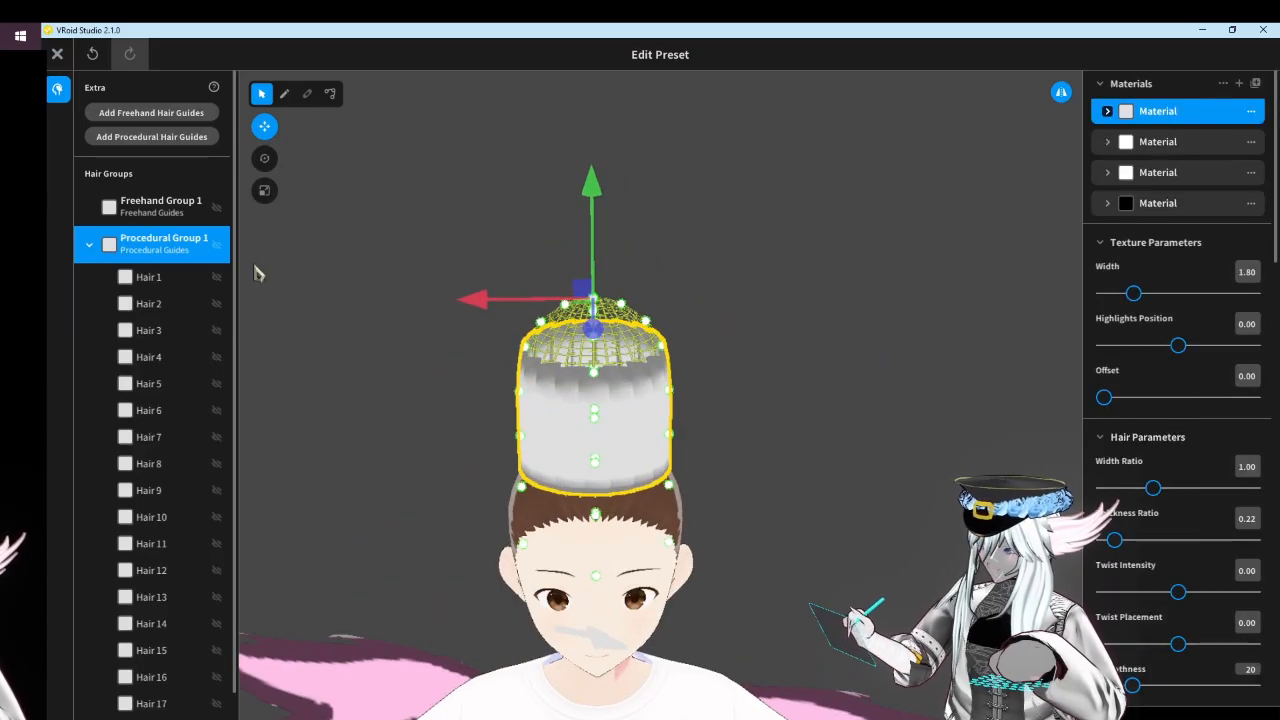
left_click(90, 245)
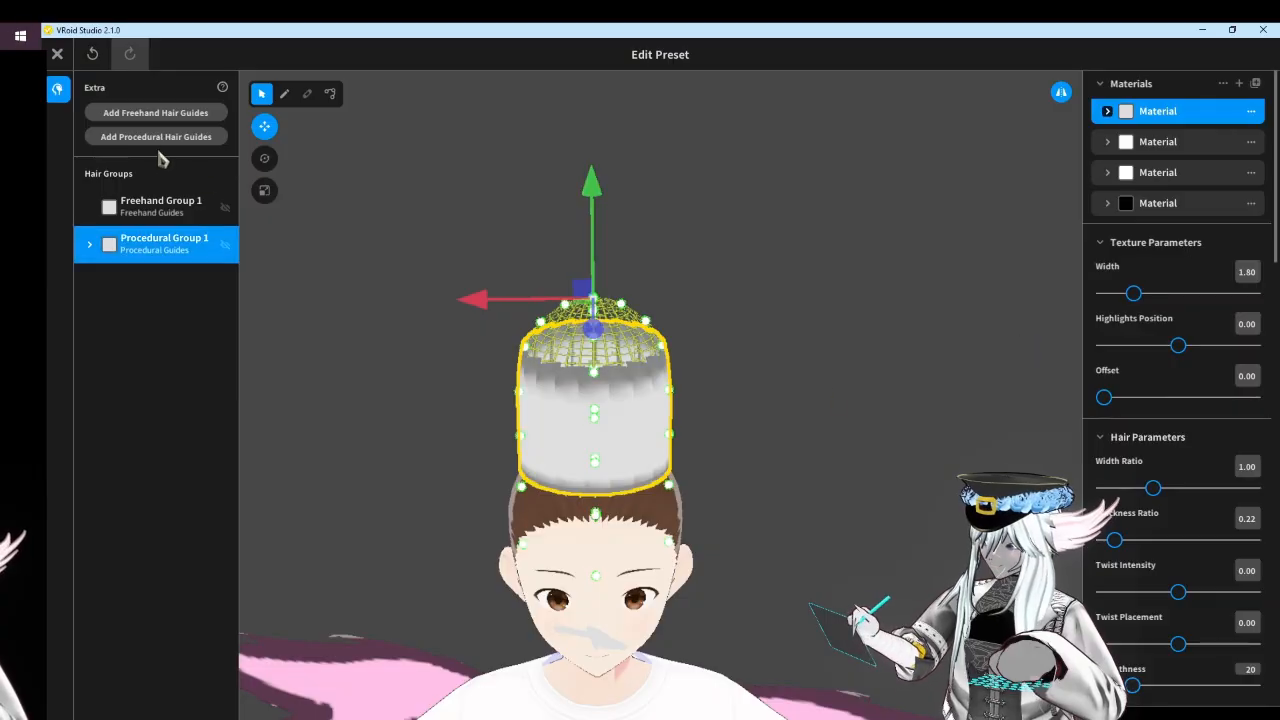
left_click(157, 136)
left_click(171, 289)
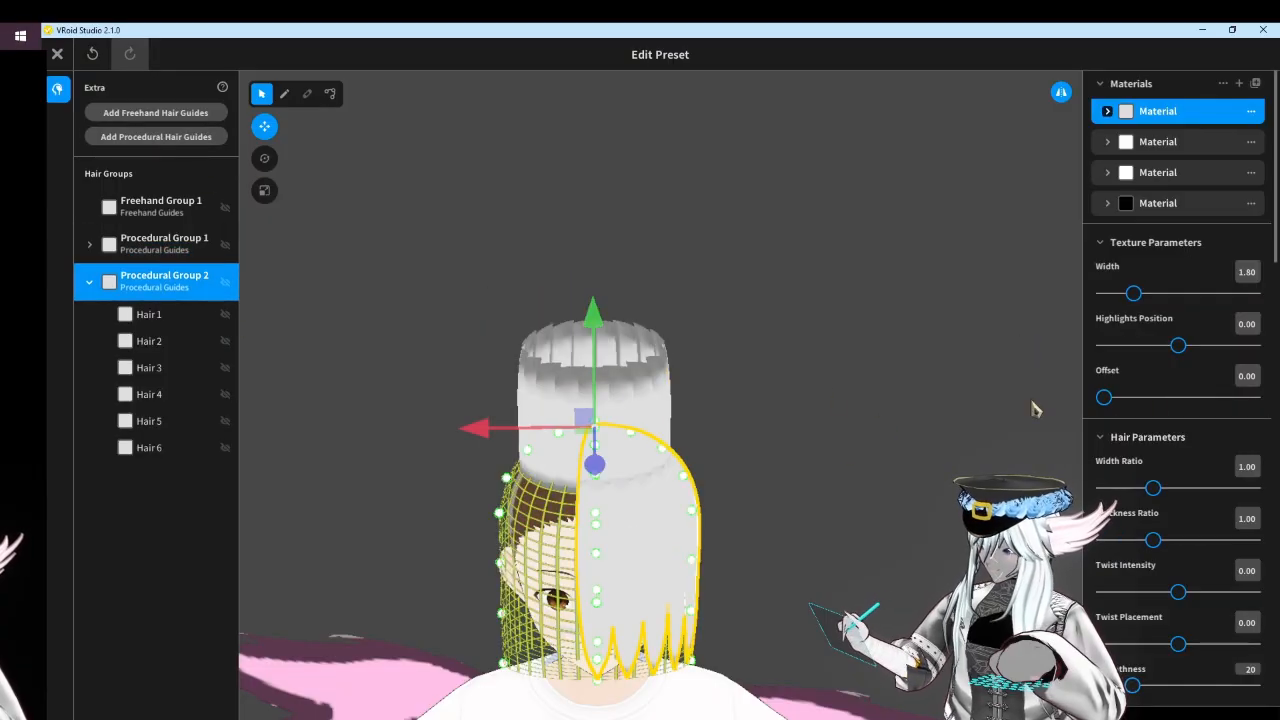
right_click_drag(1035, 408, 876, 497)
left_click_drag(602, 347, 620, 235)
right_click_drag(621, 236, 659, 319)
Shorten the hair of Procedural Group 2 by setting its Length to 0.29
scroll(659, 322, "up", 3)
scroll(1208, 329, "down", 10)
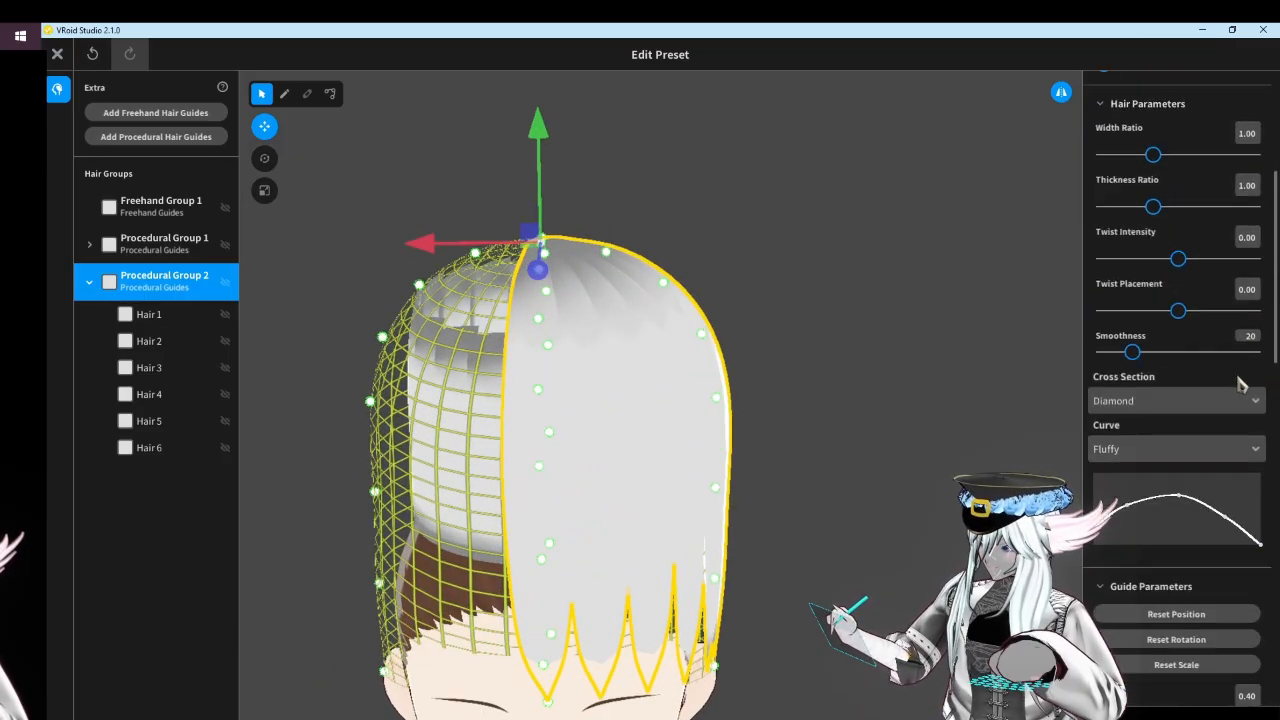
left_click_drag(1193, 331, 1137, 350)
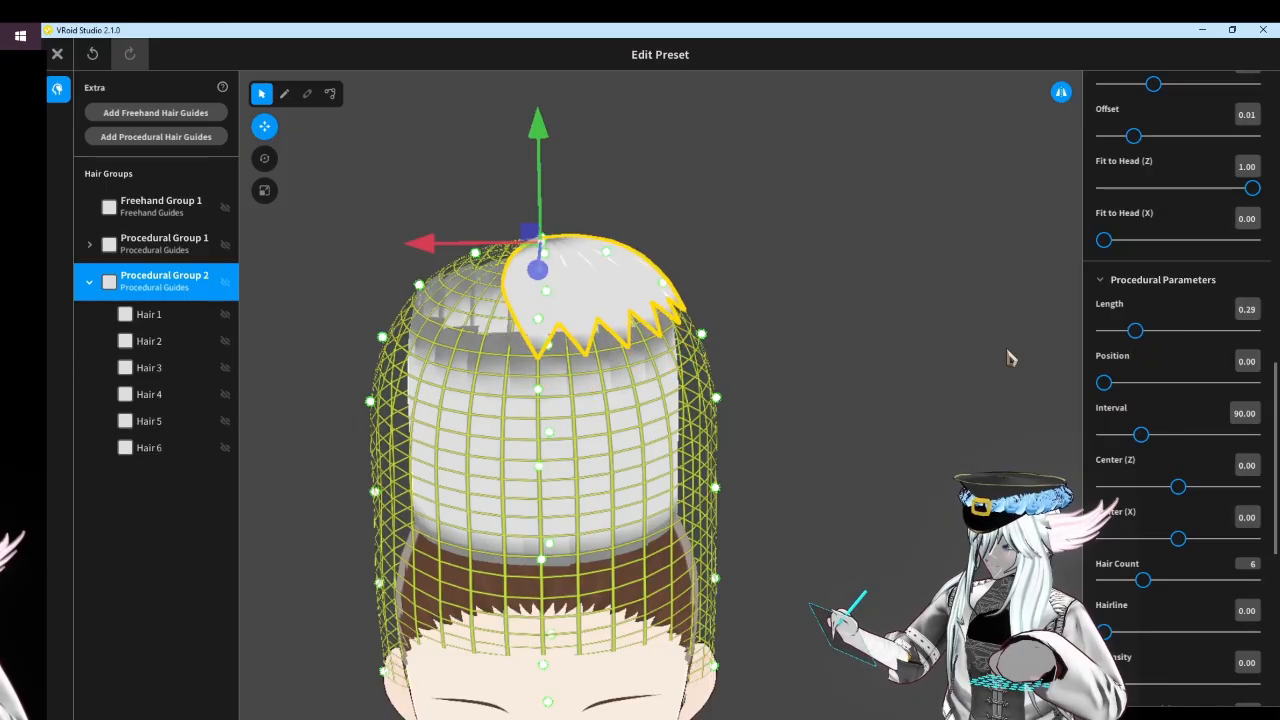
right_click_drag(1009, 357, 835, 386)
left_click(212, 280)
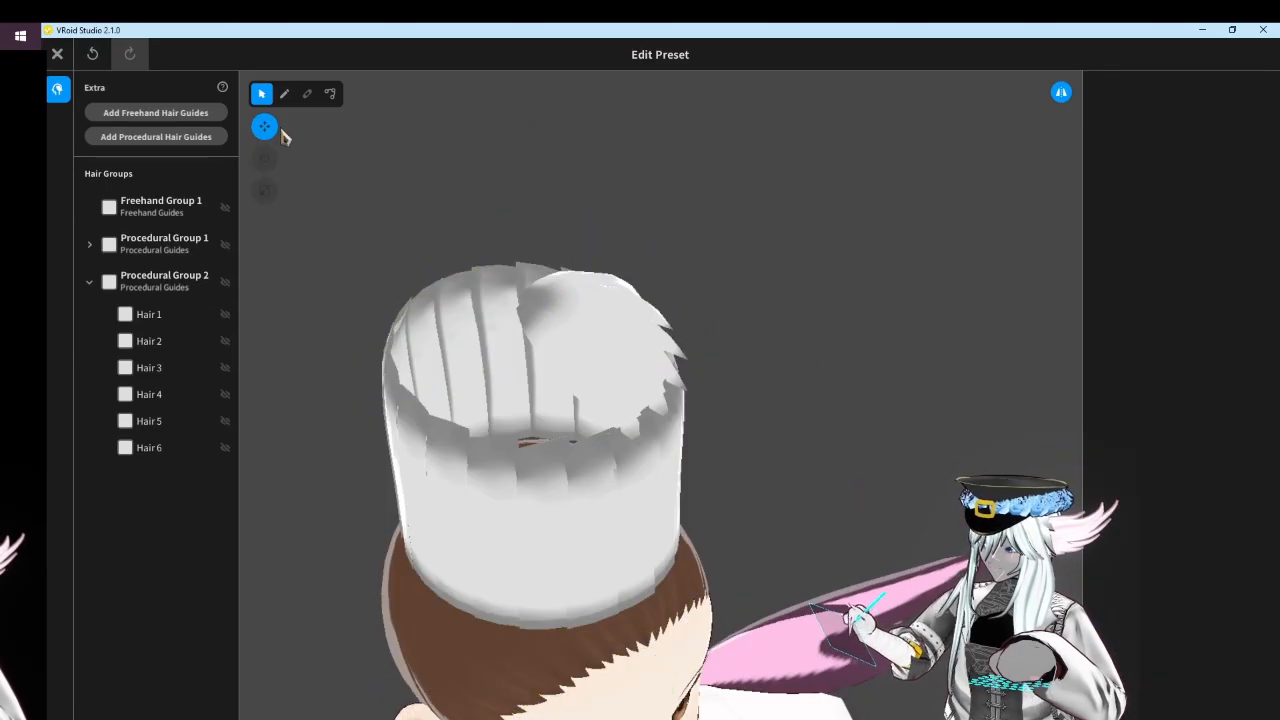
Lower Procedural Group 2 so its hair sits closer to the upper rim of the hat band
scroll(503, 251, "up", 1)
right_click_drag(503, 251, 510, 214)
middle_click_drag(500, 237, 496, 345)
scroll(496, 345, "up", 2)
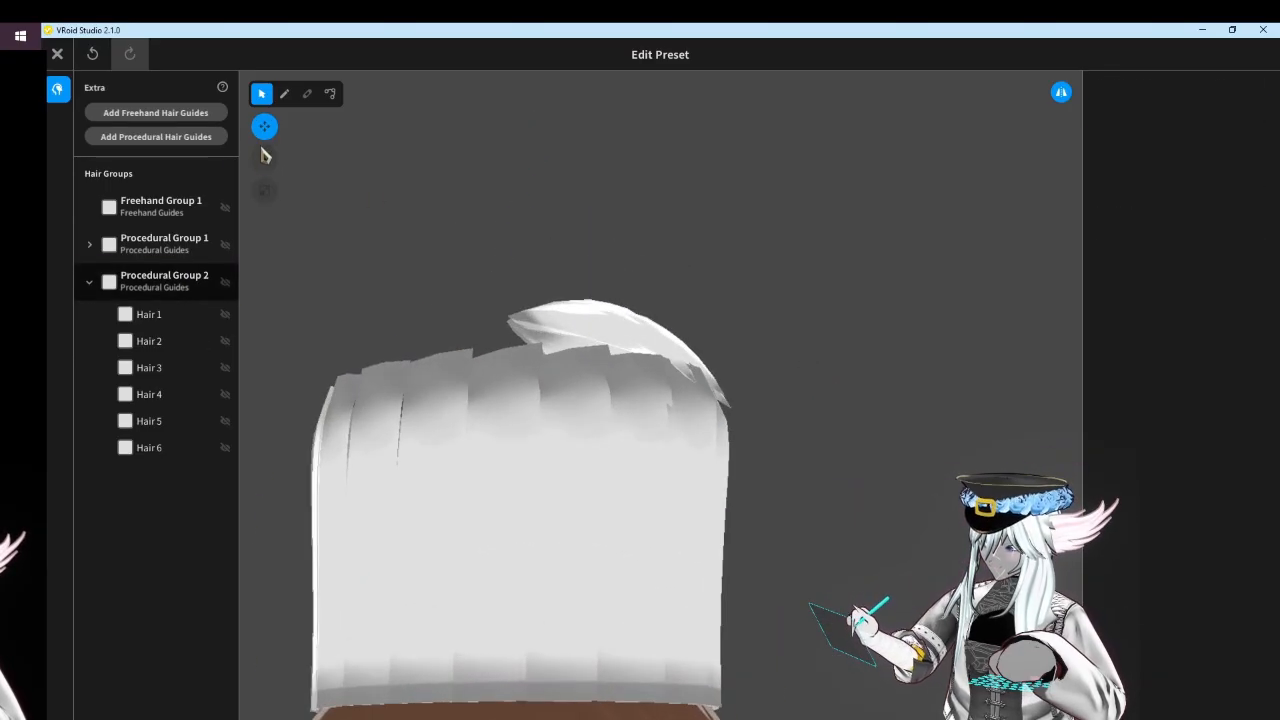
left_click(178, 280)
right_click_drag(377, 188, 584, 381)
left_click_drag(518, 363, 518, 390)
Reshape Procedural Group 2's upper guide mesh control points to flatten the hair into a hat top
right_click_drag(570, 380, 728, 360)
right_click_drag(614, 368, 494, 384)
right_click_drag(716, 372, 692, 384)
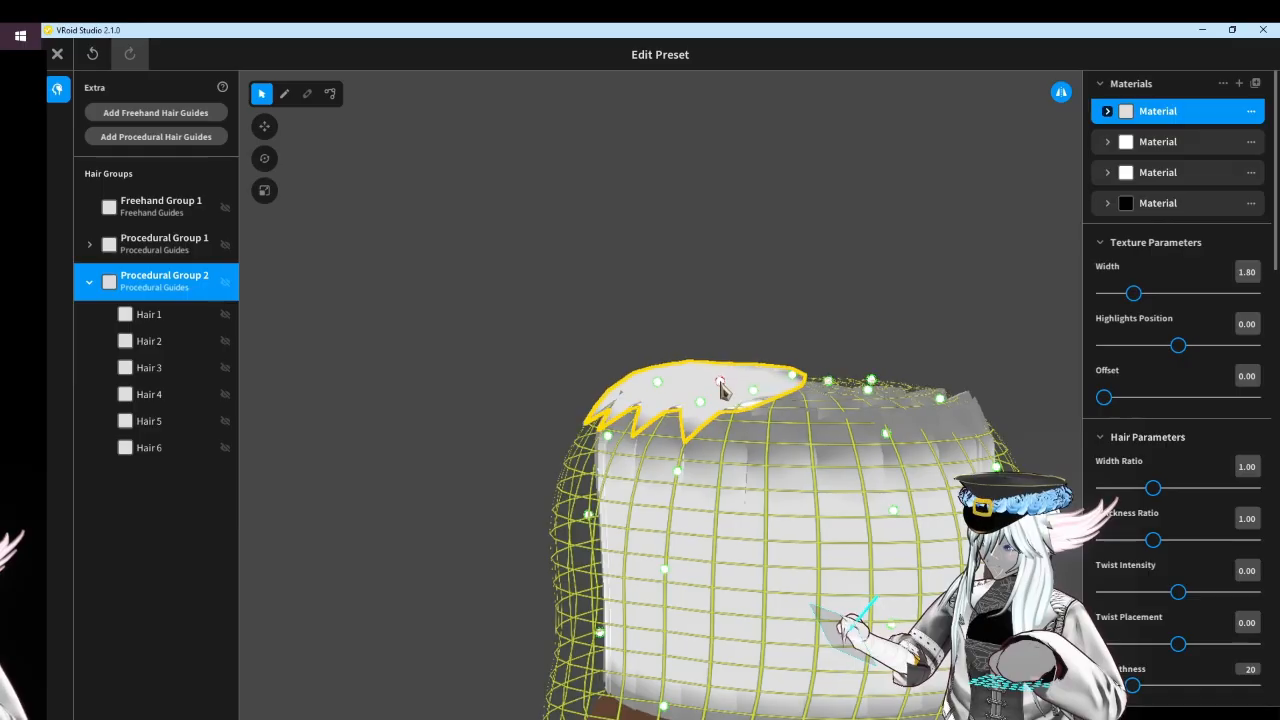
left_click_drag(799, 379, 797, 384)
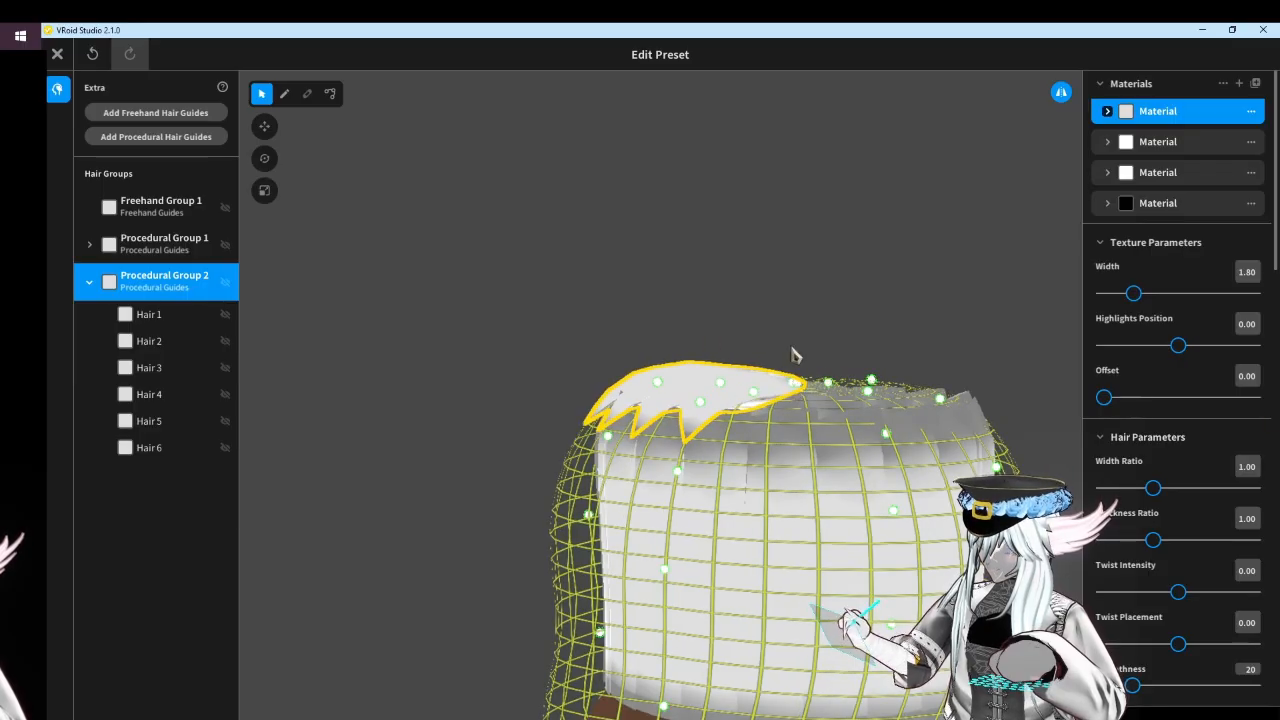
scroll(1229, 331, "down", 2)
left_click_drag(667, 384, 662, 390)
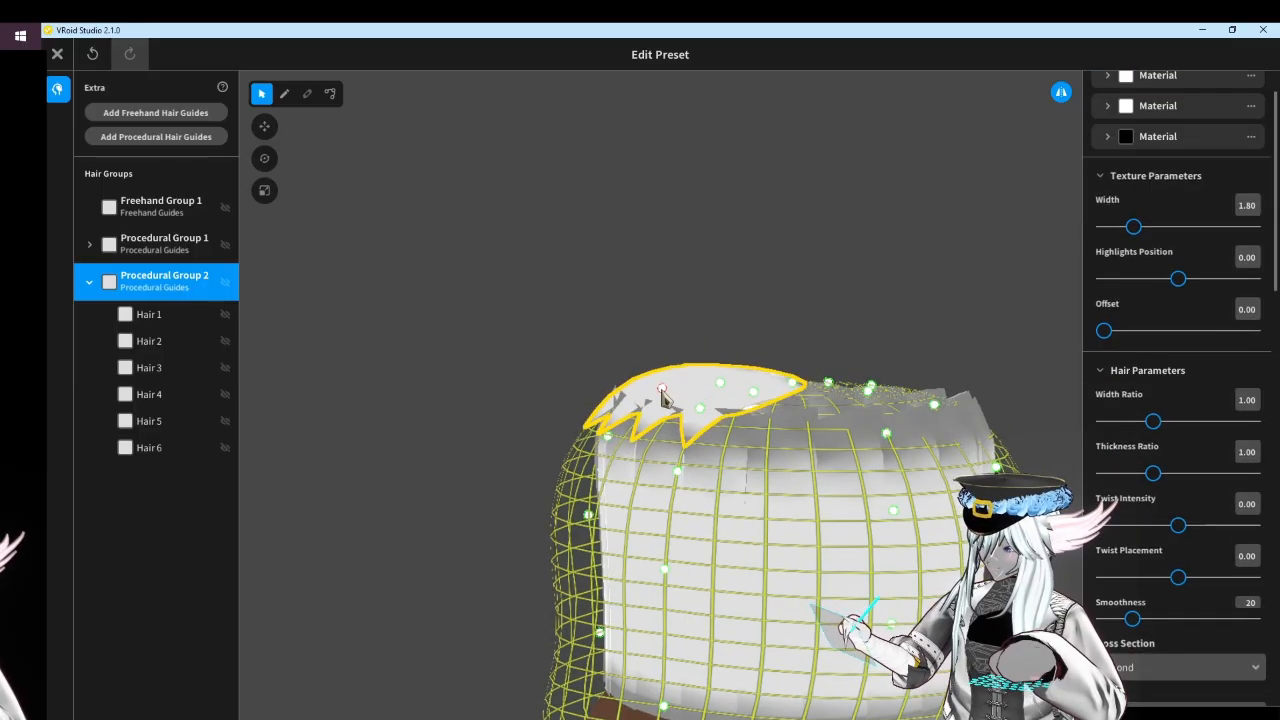
left_click_drag(616, 438, 579, 388)
left_click_drag(678, 440, 722, 390)
left_click_drag(800, 386, 727, 395)
right_click_drag(679, 384, 616, 416)
Set the Length of Procedural Group 2 to 0.23 so the hair reaches only the hat's rim
scroll(1180, 426, "down", 2)
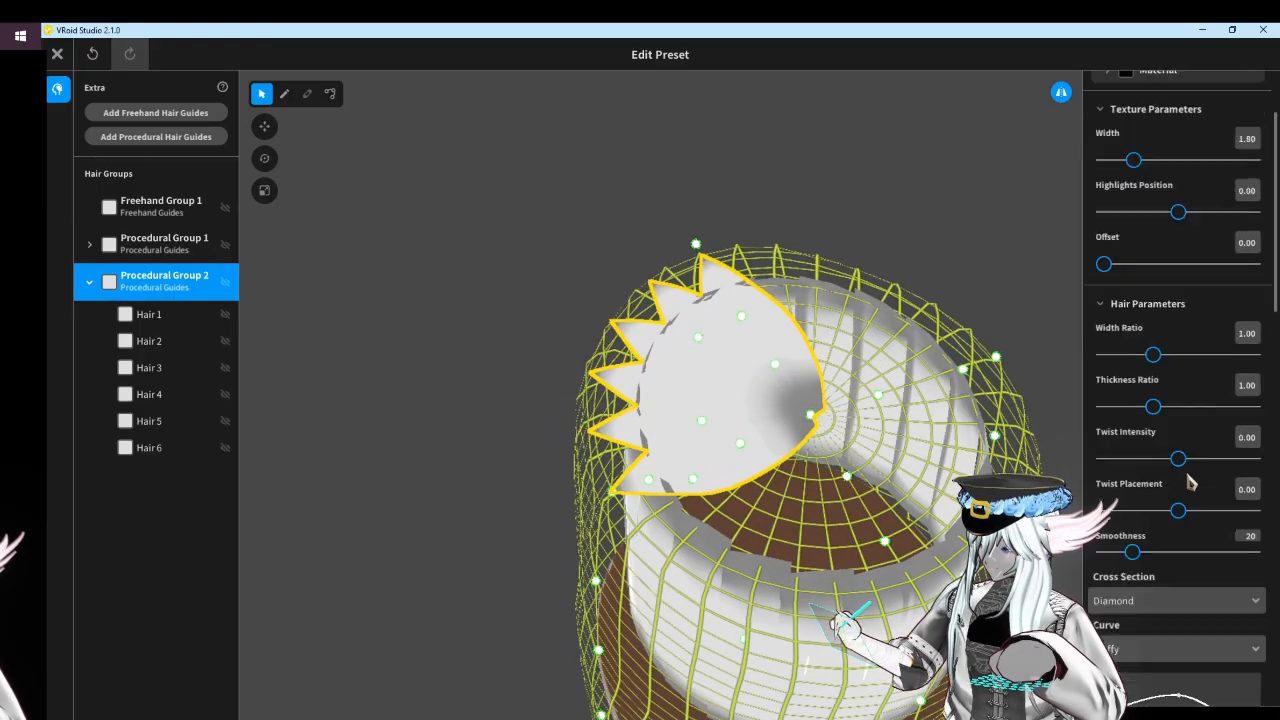
scroll(1140, 395, "down", 10)
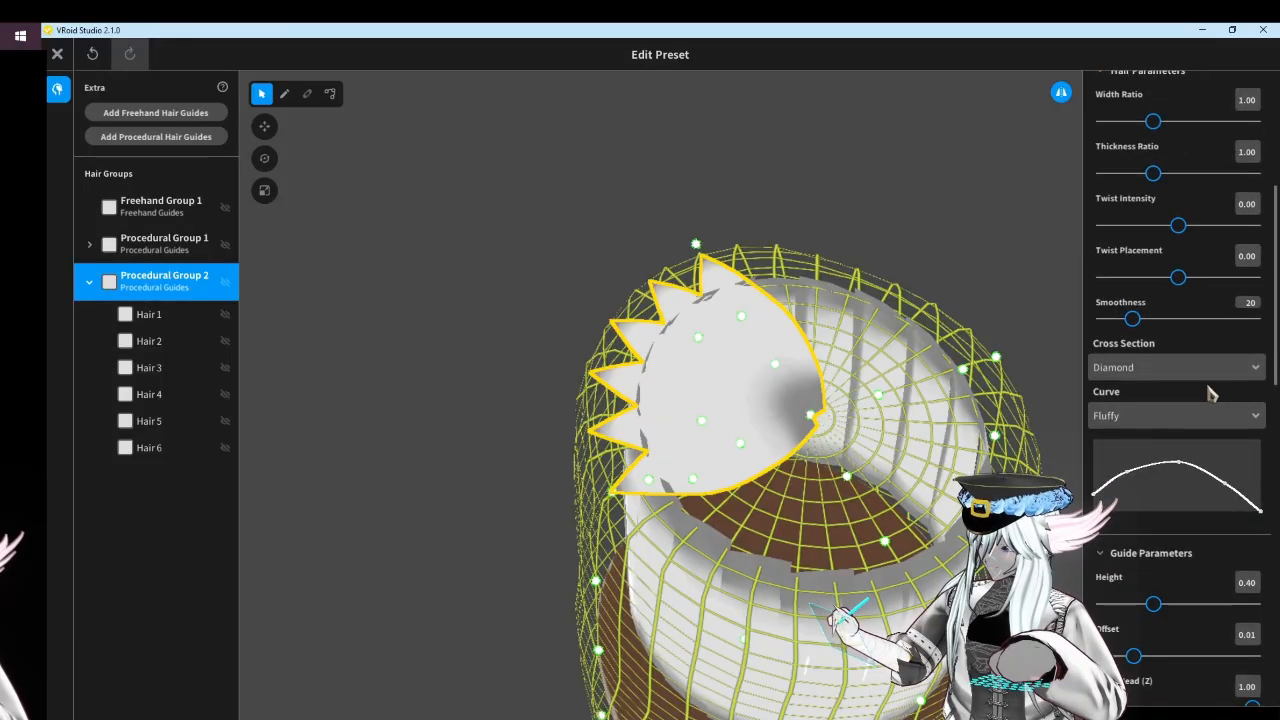
left_click_drag(1140, 350, 1130, 374)
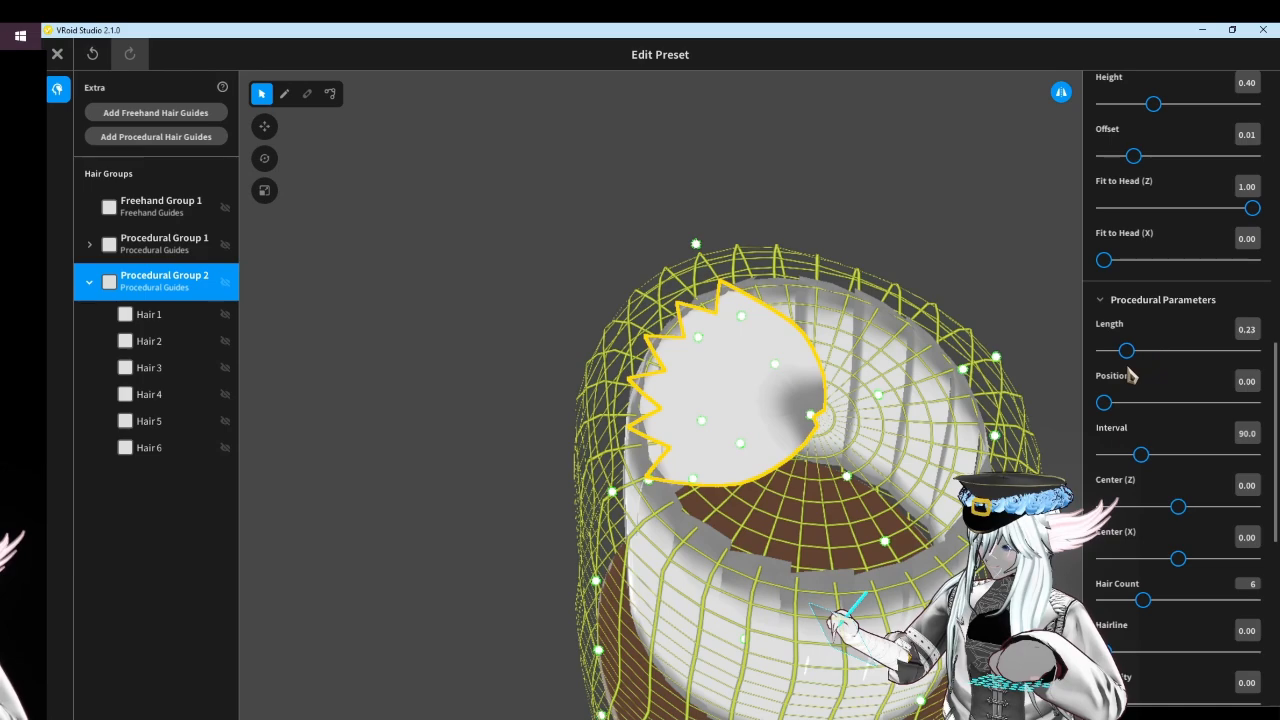
scroll(1243, 373, "up", 3)
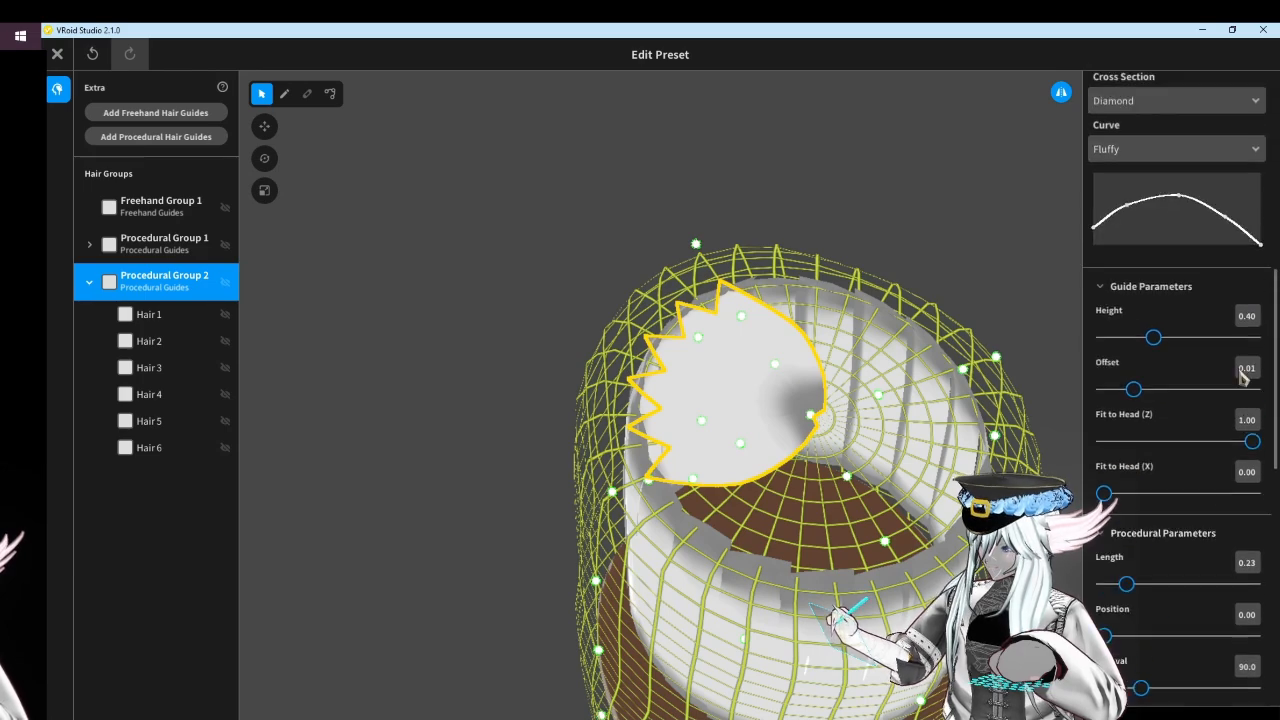
left_click(1166, 152)
left_click(1127, 201)
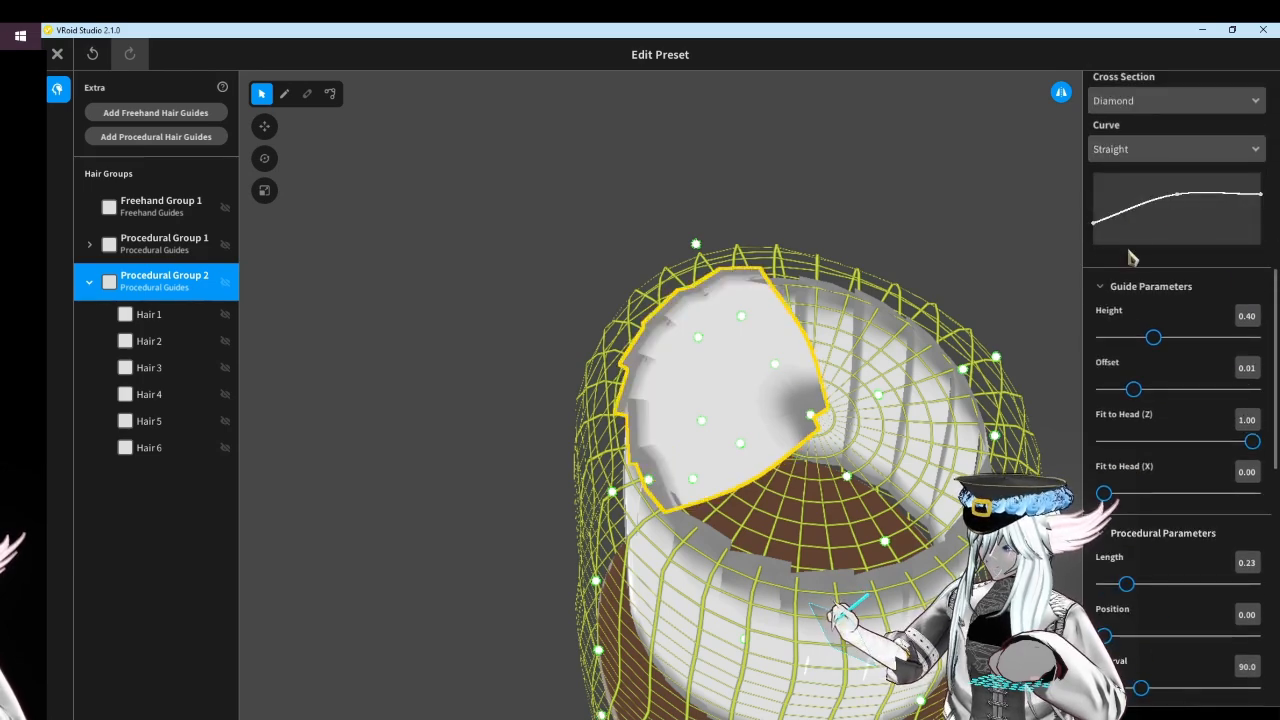
left_click_drag(1097, 240, 1080, 199)
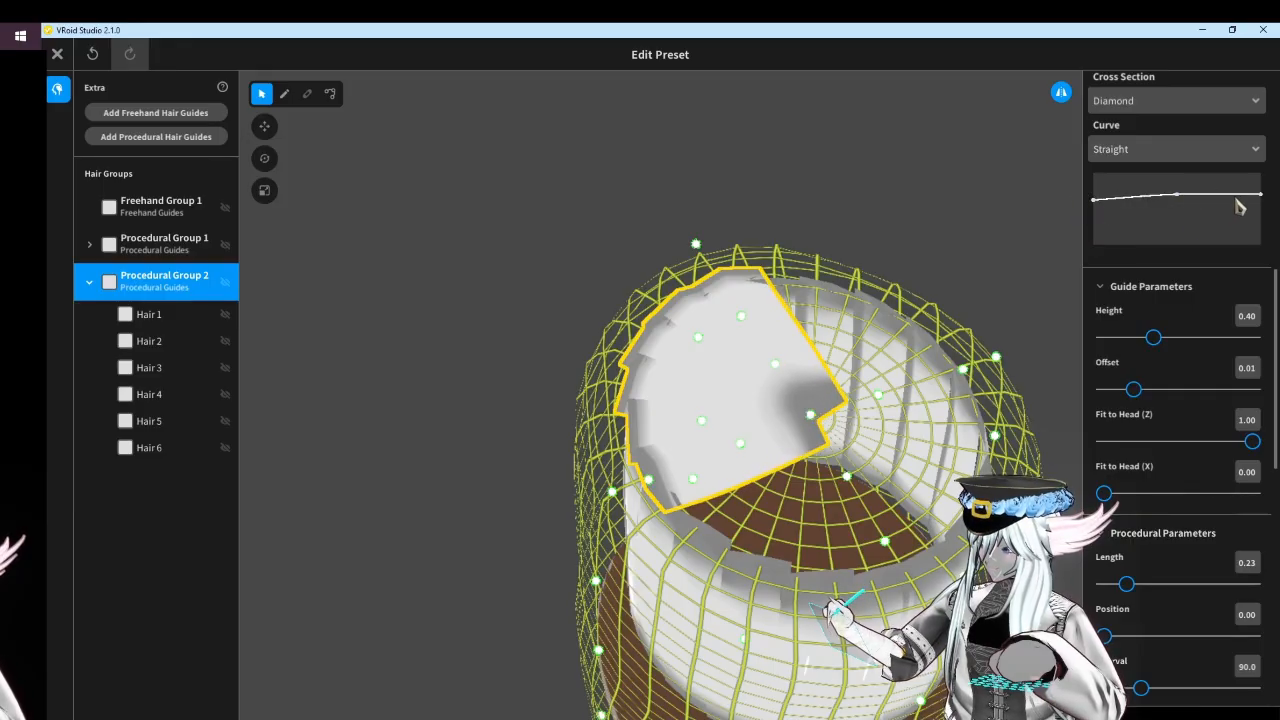
left_click_drag(1260, 200, 1261, 241)
left_click(1158, 150)
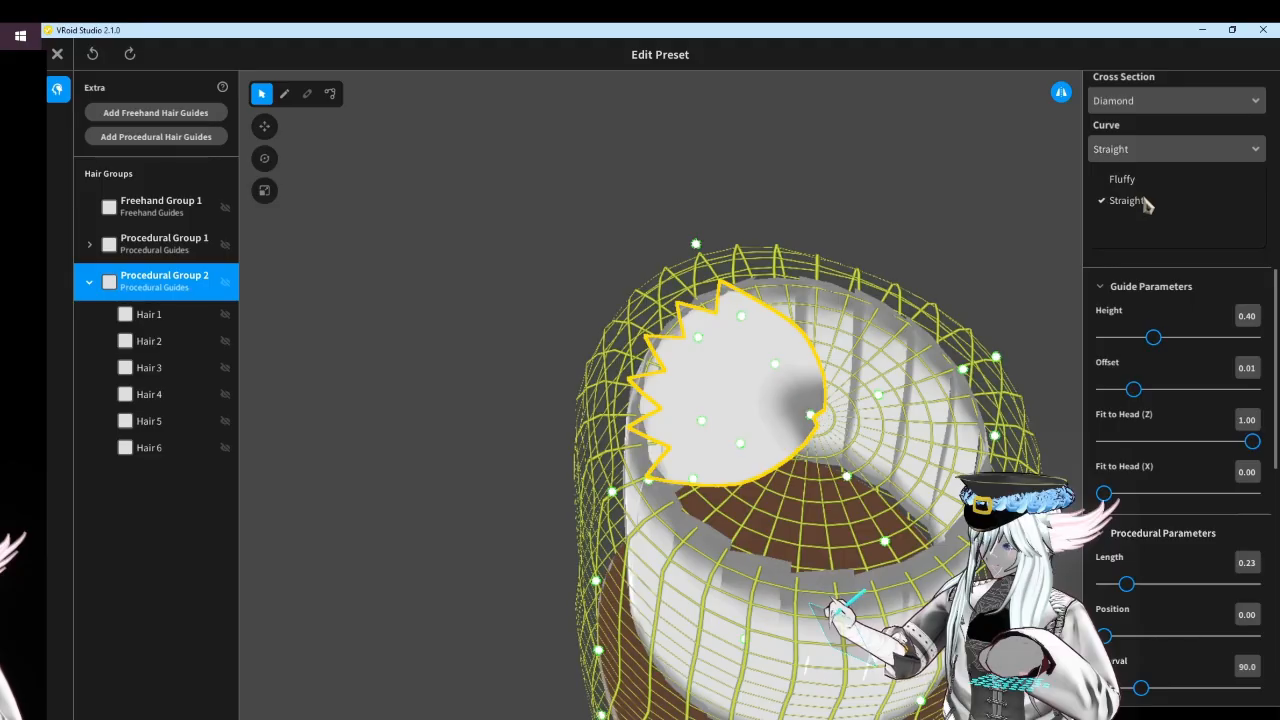
left_click(1125, 177)
Set Procedural Group 2's Curve to Straight and lower the curve's end point slightly to taper the tips
left_click(1150, 150)
left_click(1128, 200)
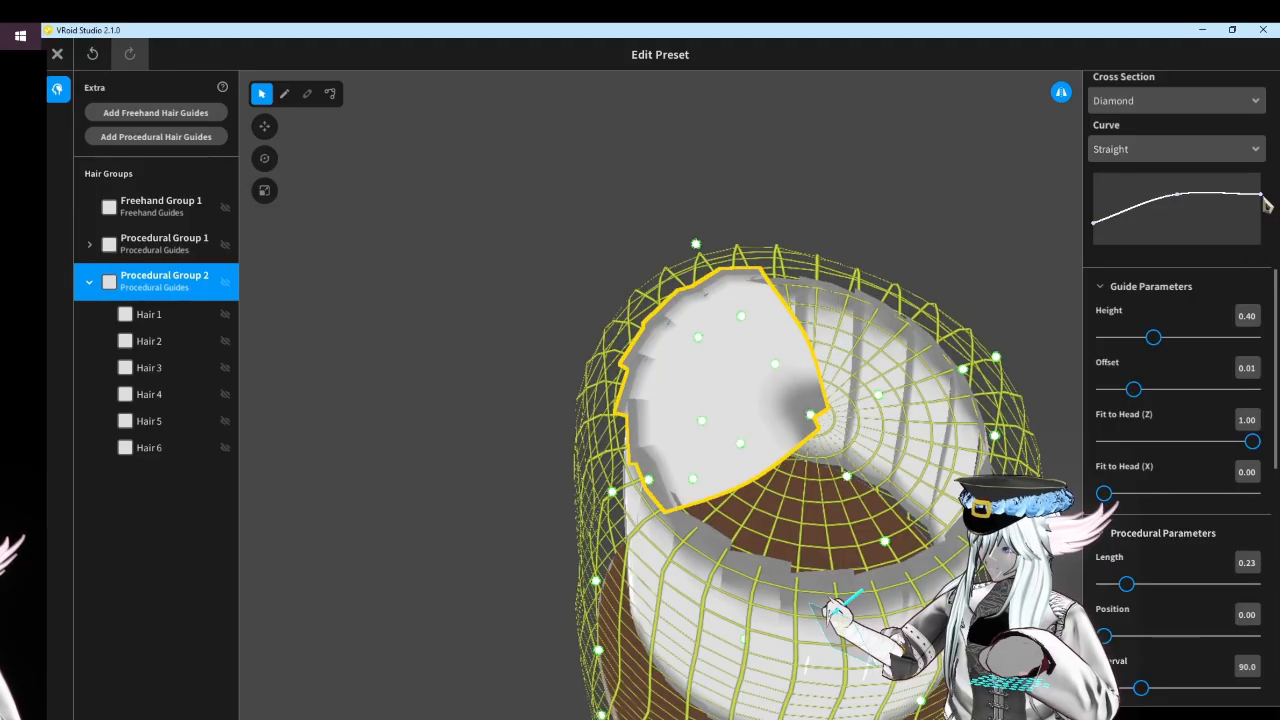
left_click_drag(1262, 202, 1264, 220)
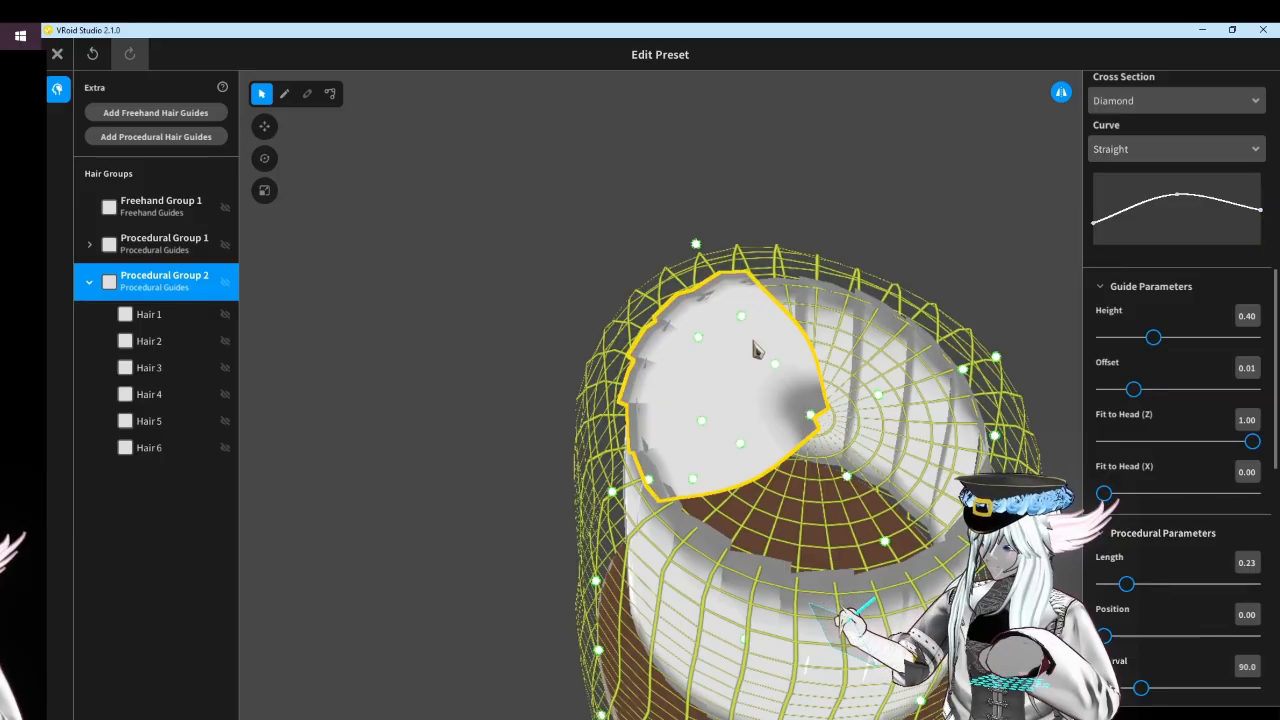
Close the hat top all around with a Hair Count of 20 and an Interval of 360
right_click_drag(755, 348, 745, 372)
scroll(1185, 519, "down", 2)
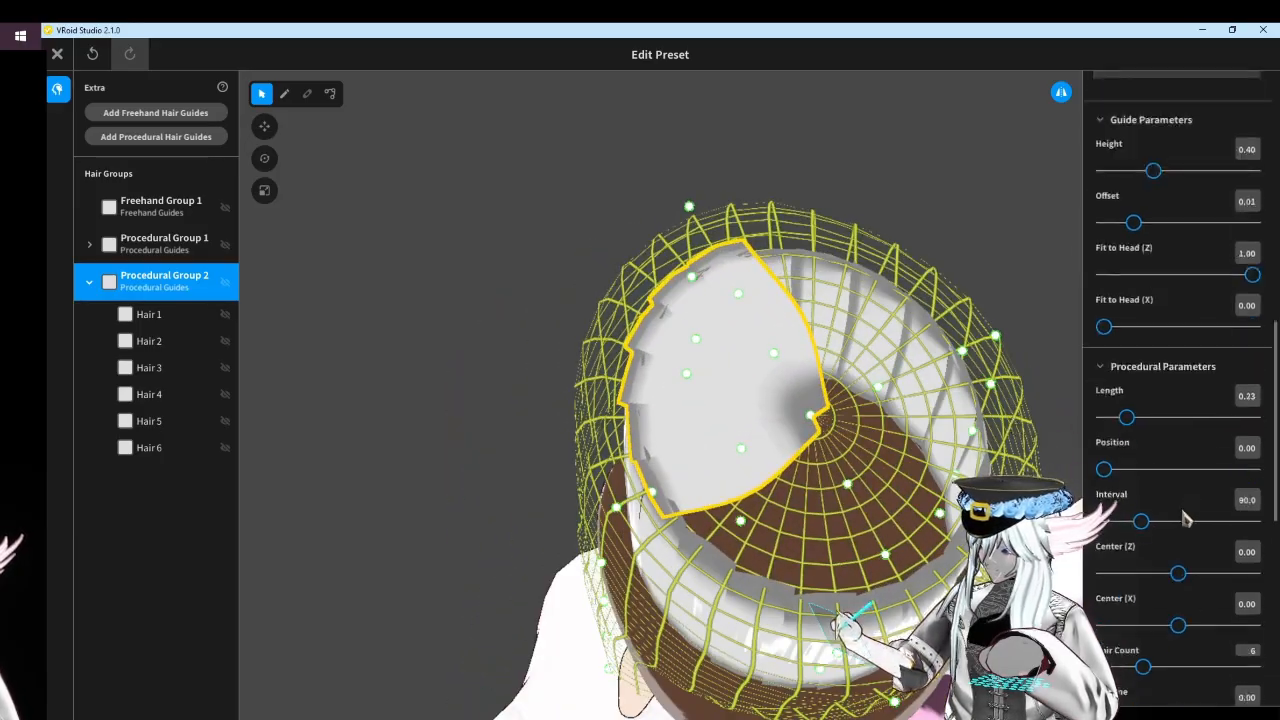
scroll(1185, 519, "down", 1)
right_click_drag(953, 407, 808, 400)
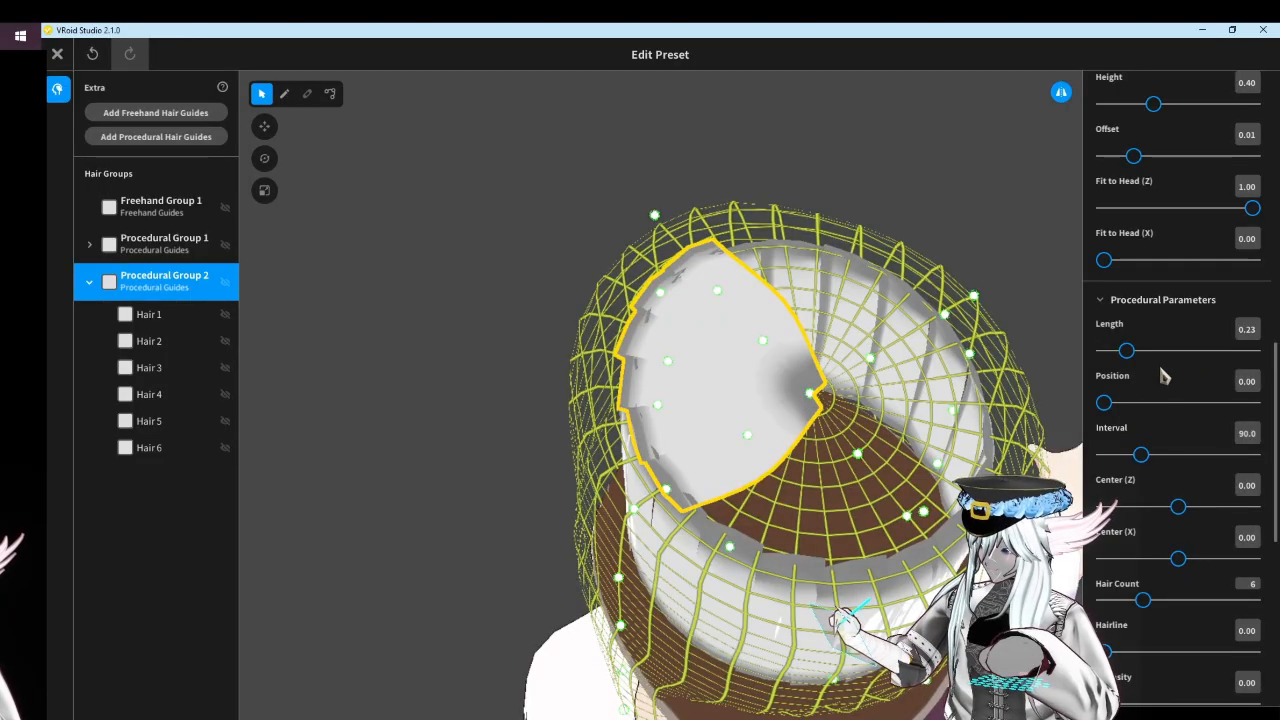
left_click_drag(1178, 602, 1252, 600)
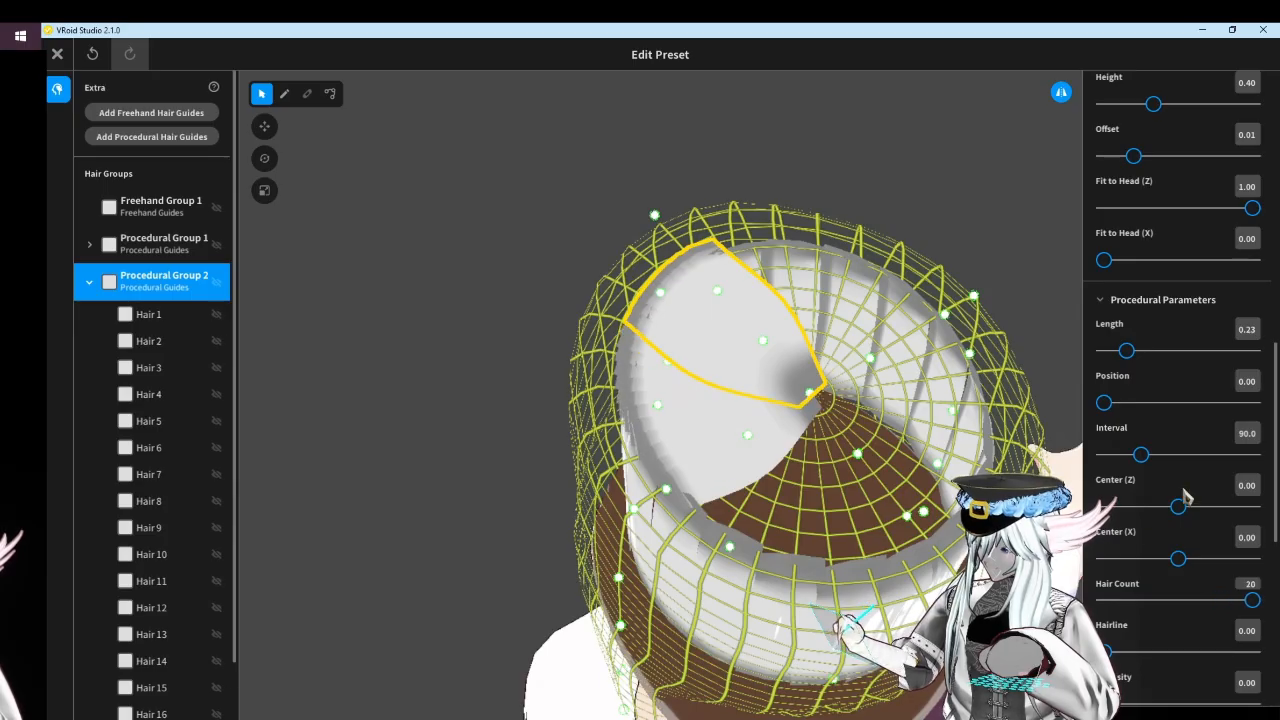
left_click_drag(1178, 462, 1252, 454)
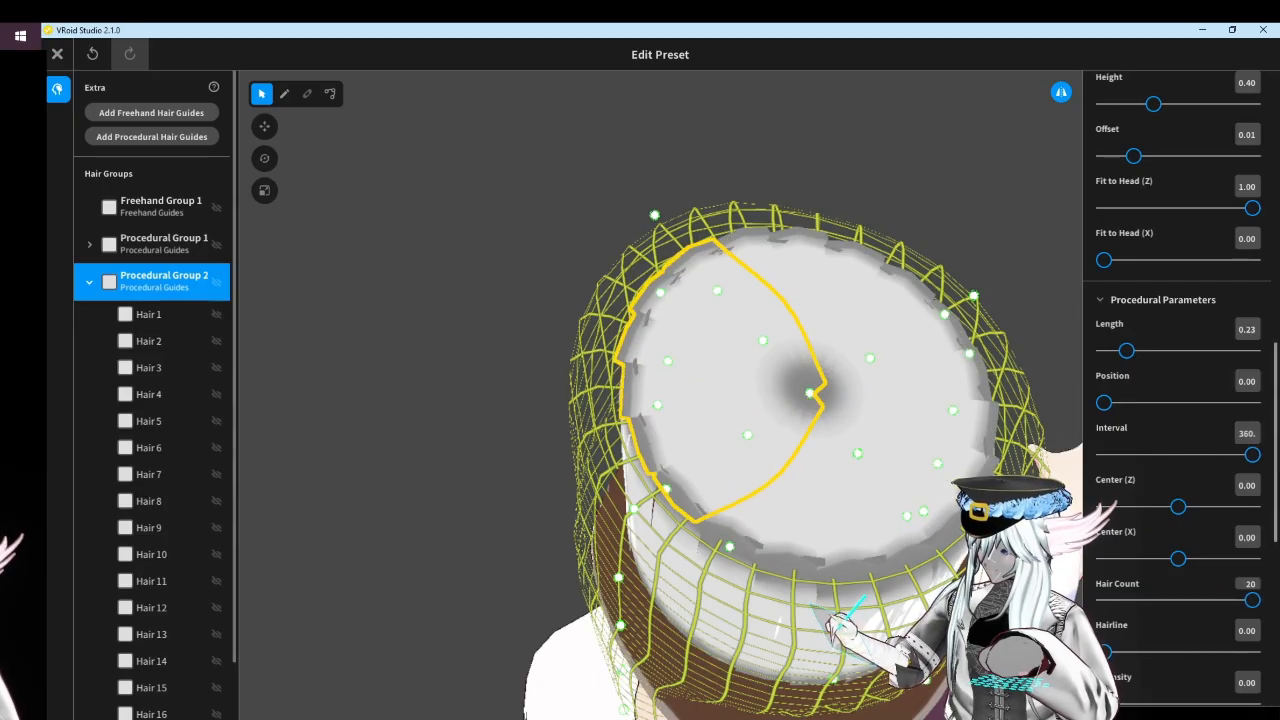
Scale Procedural Group 2 down slightly along its depth and width to fit the hat top to the band
right_click_drag(788, 333, 521, 408)
left_click(264, 190)
right_click_drag(697, 390, 667, 437)
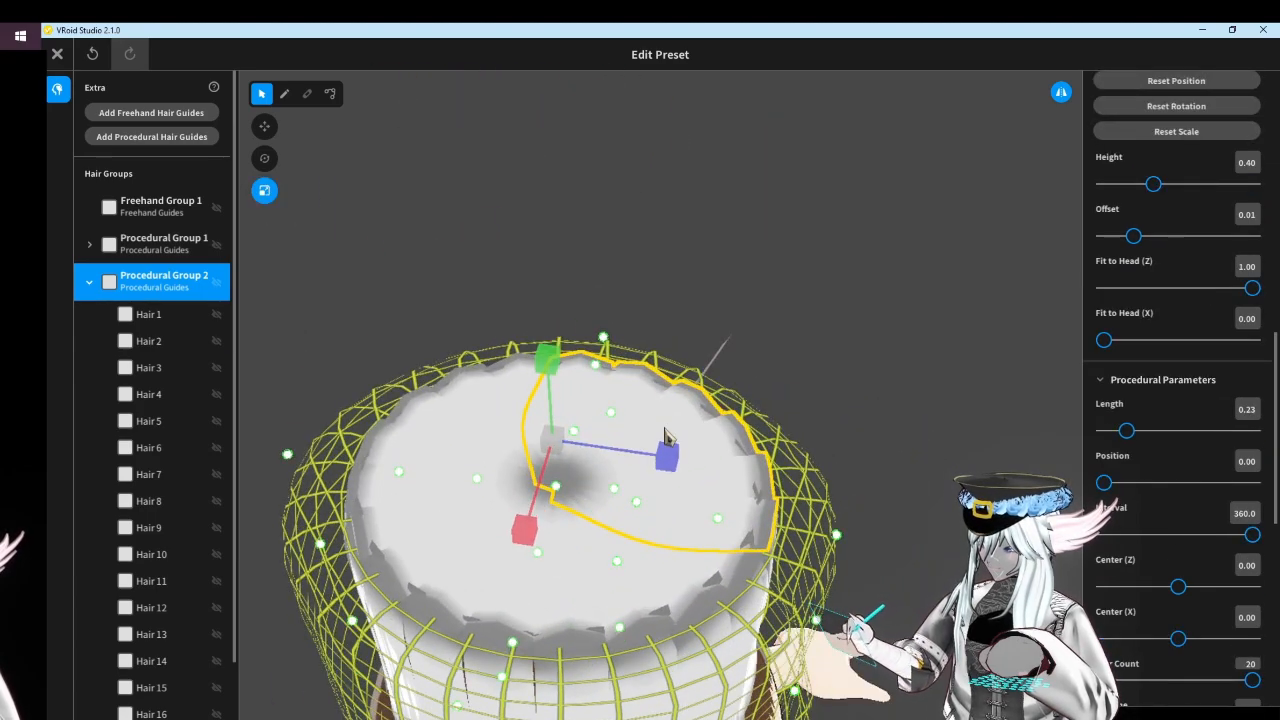
left_click_drag(665, 458, 657, 457)
right_click_drag(623, 480, 487, 437)
left_click_drag(414, 420, 418, 418)
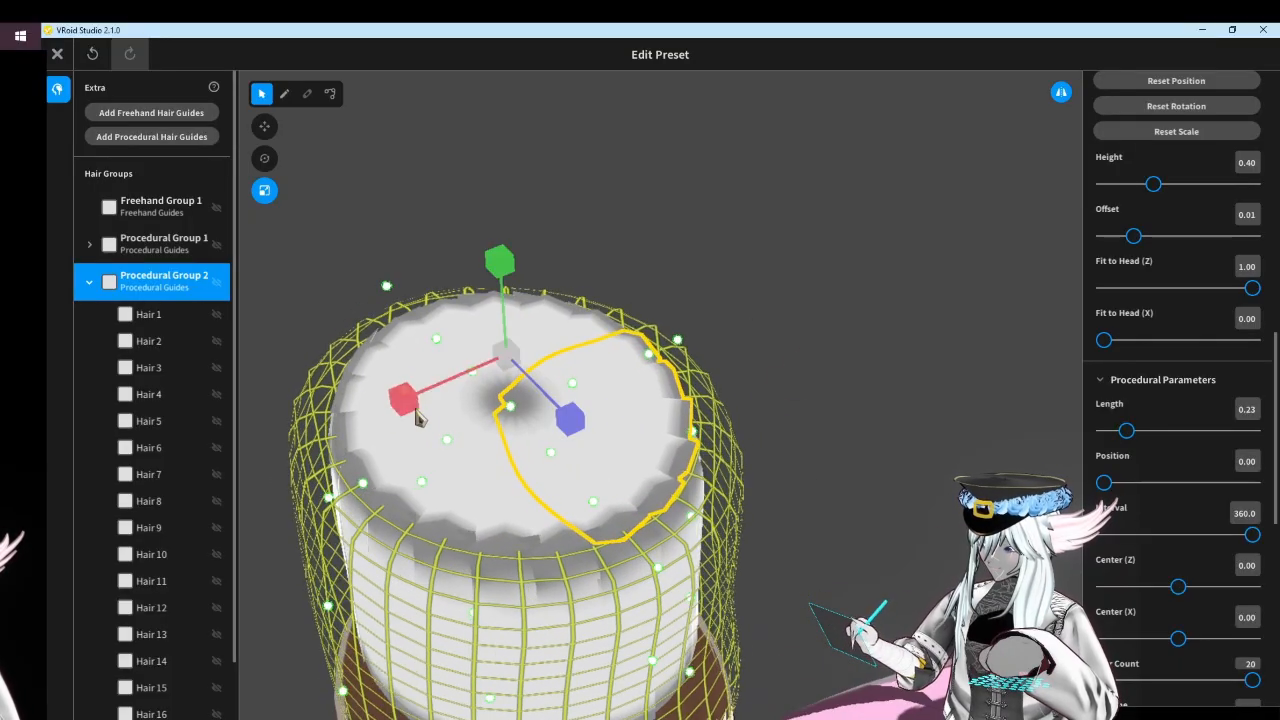
Adjust the height of Procedural Group 2 so the hat top sits on the band's upper rim
left_click(262, 130)
right_click_drag(378, 266, 368, 238)
left_click_drag(527, 218, 517, 212)
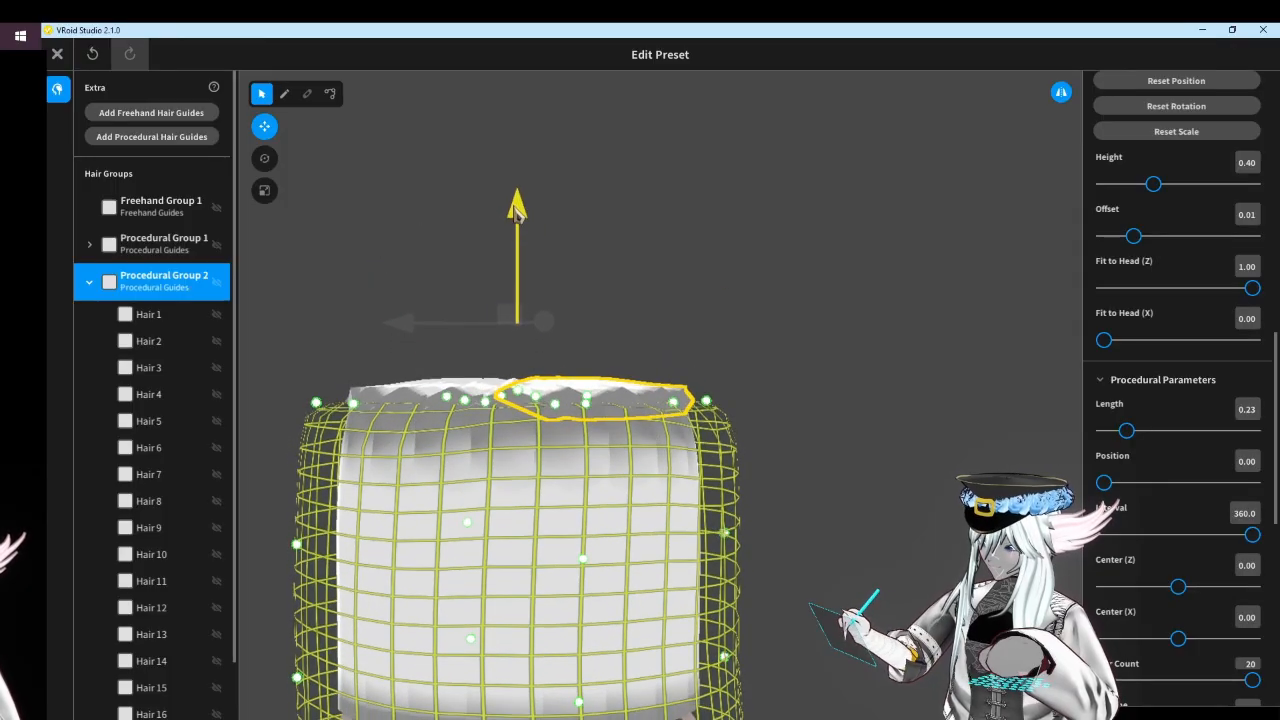
left_click(746, 296)
scroll(746, 296, "down", 3)
right_click_drag(746, 296, 600, 290)
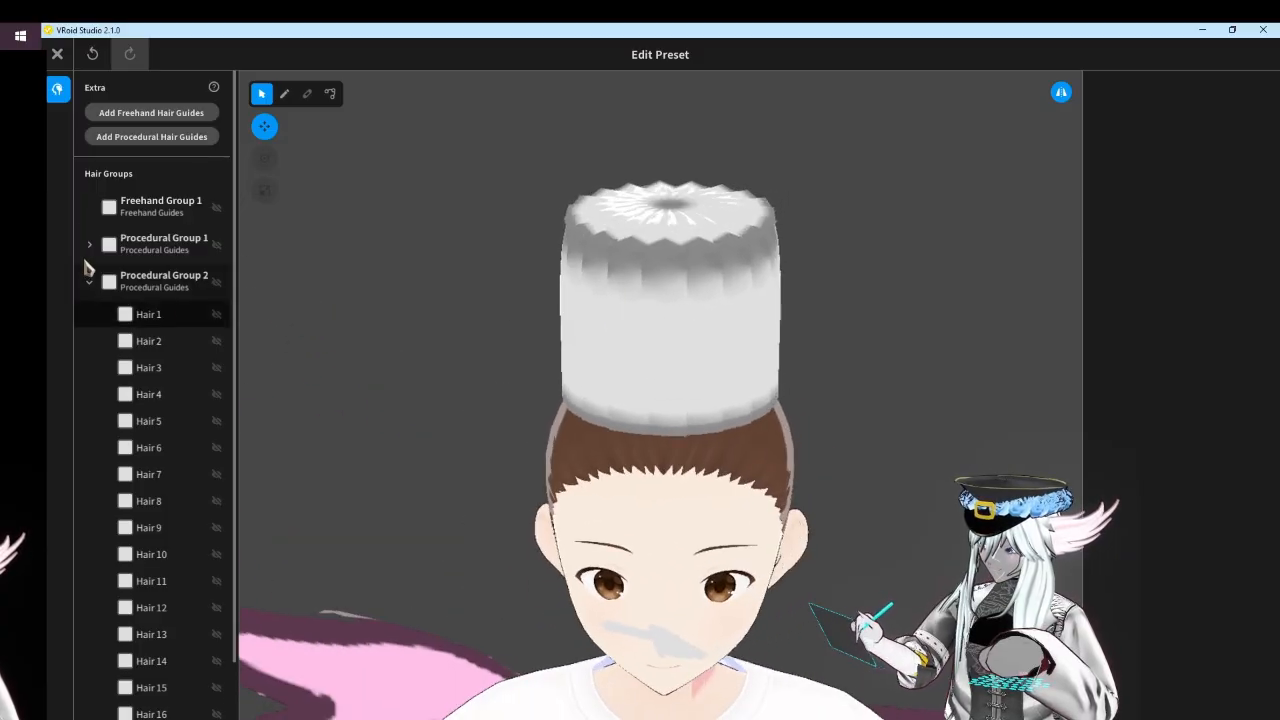
Add a third procedural hair guide group and pull its mesh's side control point far outward from the head
left_click(88, 280)
left_click(192, 138)
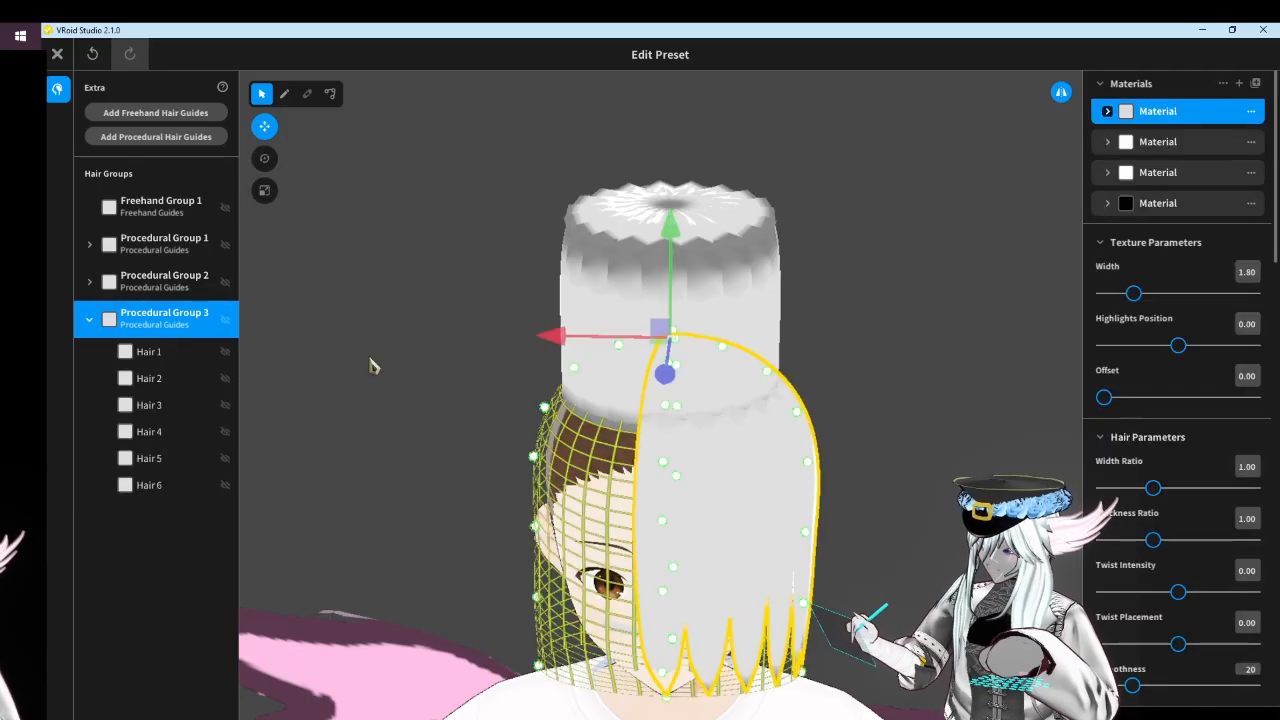
scroll(1210, 490, "down", 10)
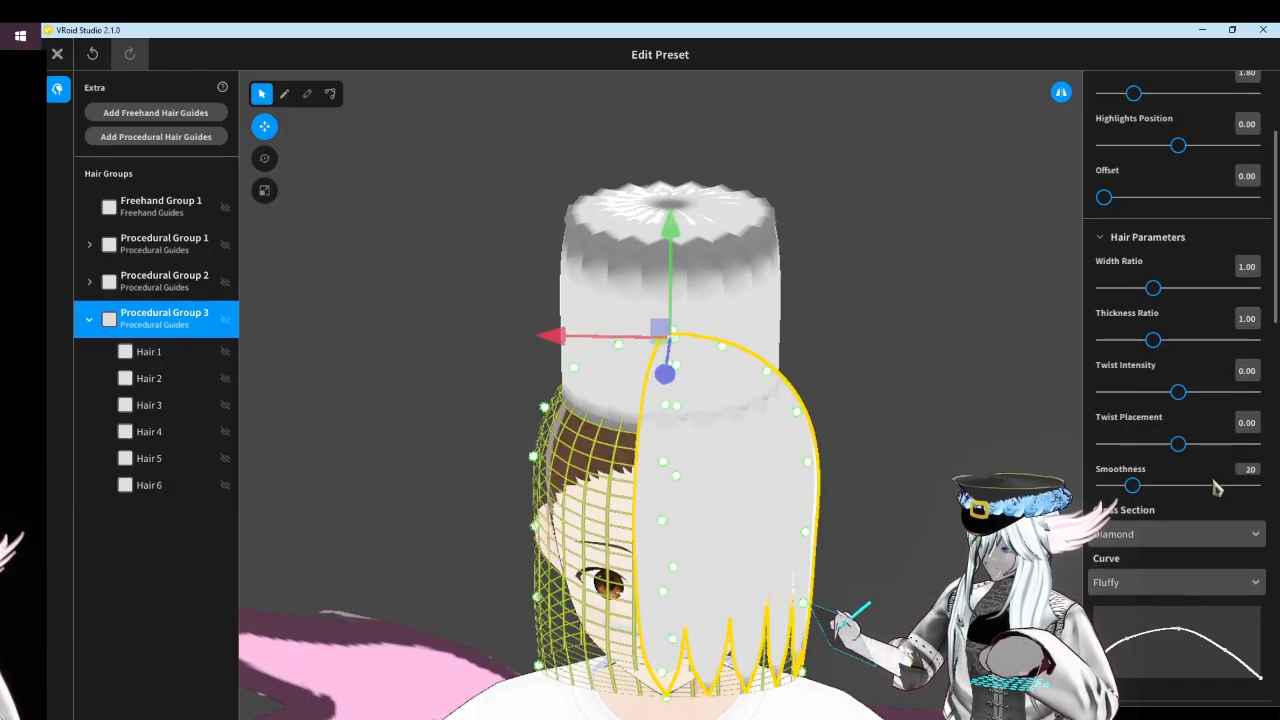
scroll(1181, 405, "down", 5)
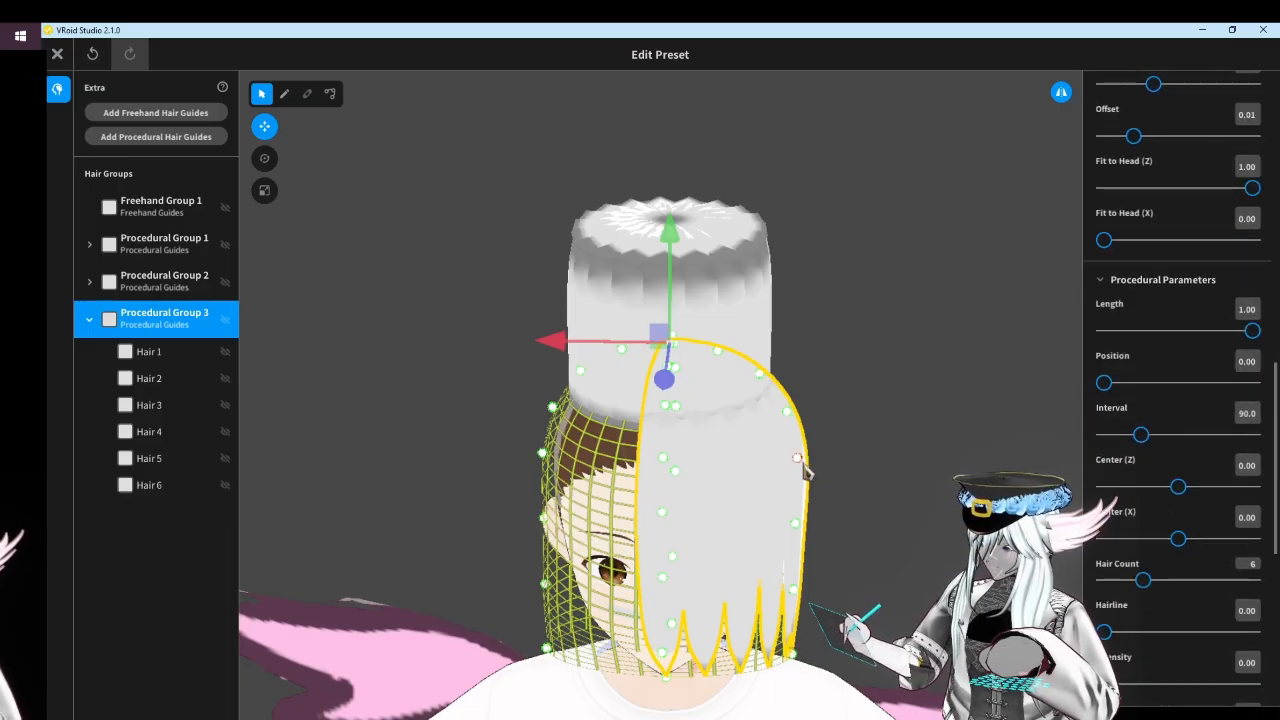
left_click_drag(804, 466, 1000, 458)
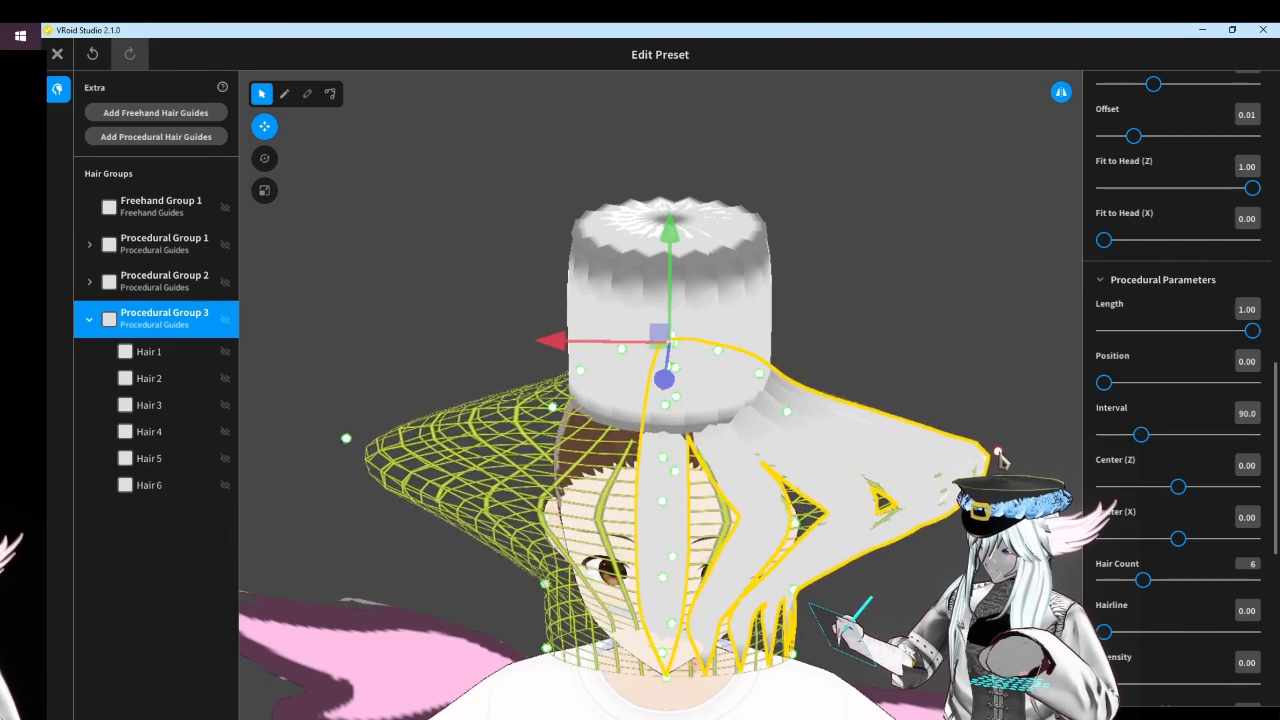
Even out the flared brim of Procedural Group 3's guide mesh by moving its side control point slightly inward and its front one outward
right_click_drag(1000, 458, 822, 459)
right_click_drag(497, 464, 488, 430)
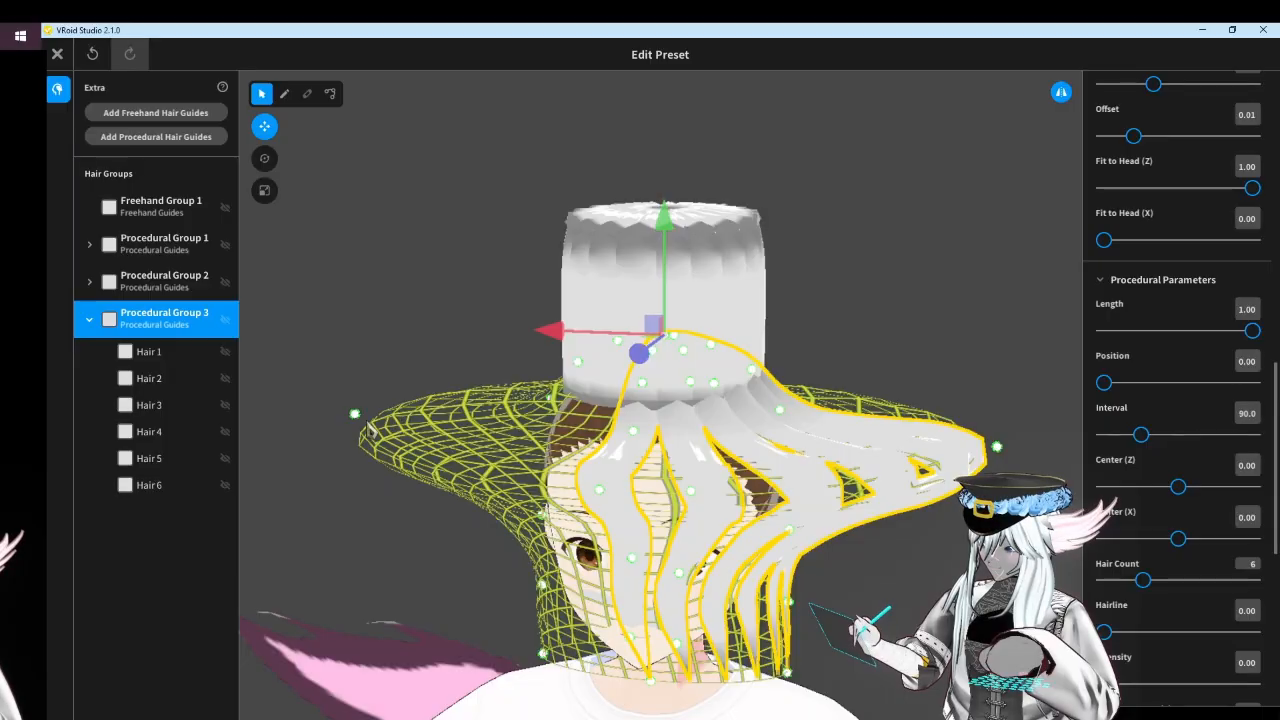
left_click_drag(354, 413, 386, 423)
right_click_drag(740, 428, 480, 457)
left_click_drag(388, 460, 366, 458)
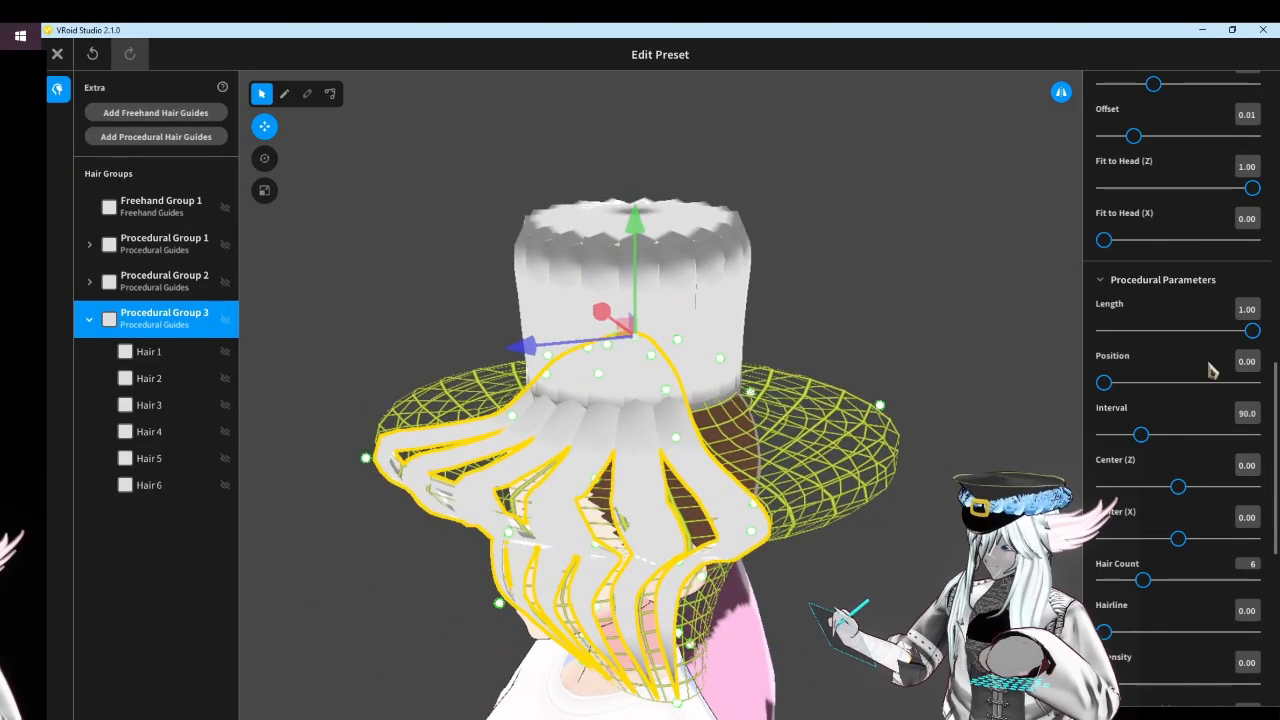
Shorten the hairs of Procedural Group 3 to a Length of 0.41
left_click_drag(1186, 334, 1157, 330)
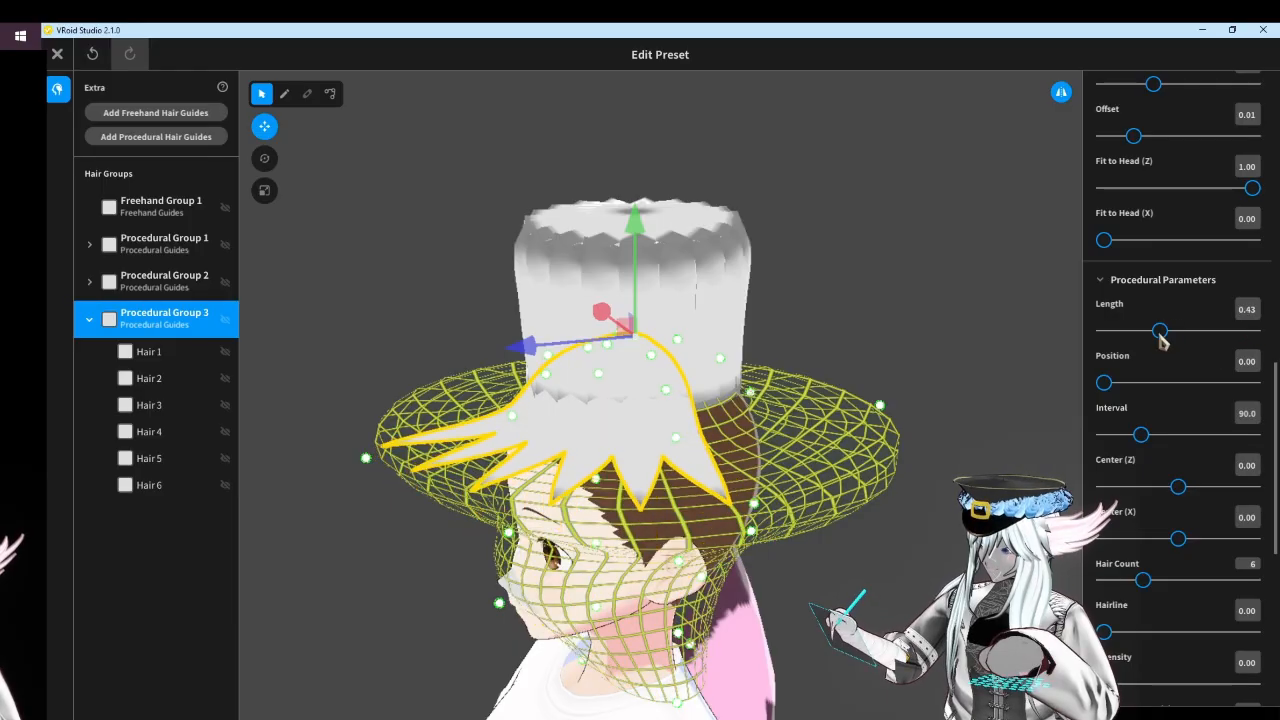
right_click_drag(1012, 358, 944, 350)
scroll(1200, 355, "up", 3)
scroll(1140, 246, "up", 3)
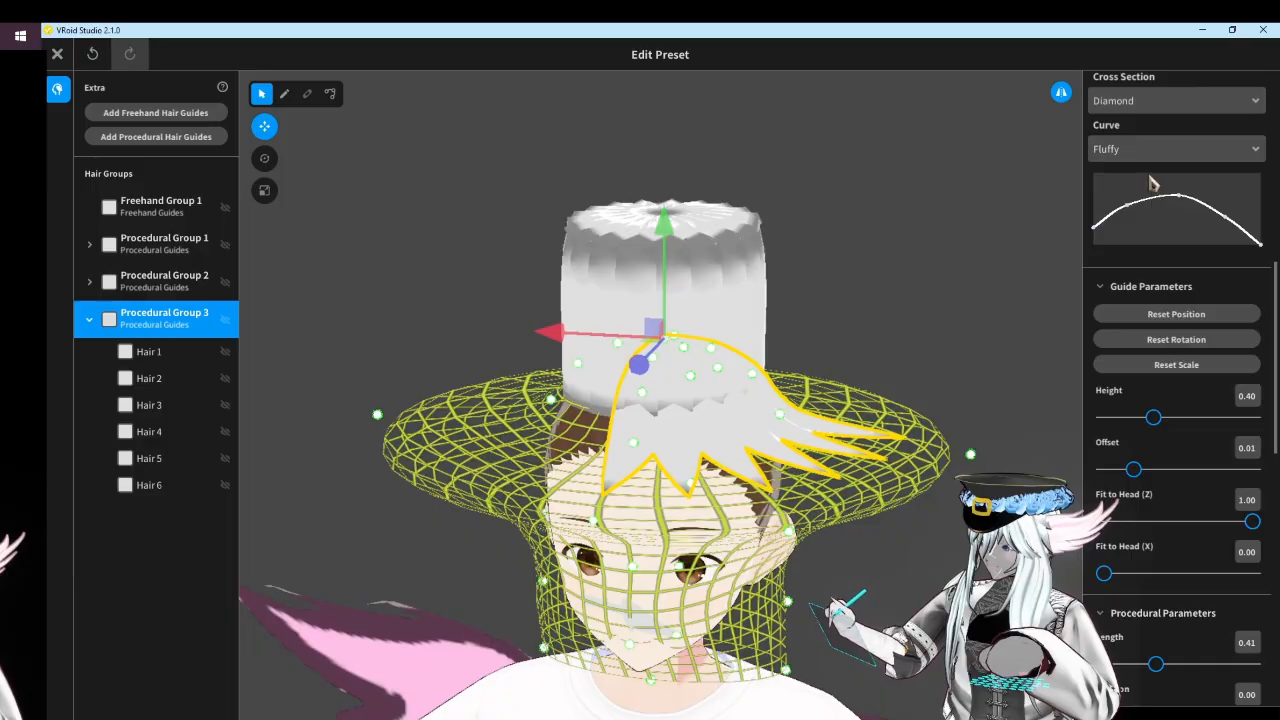
Set Procedural Group 3's Hairline to 0.15 and lower the guide mesh's control point near the base of the band
scroll(1155, 190, "down", 6)
mouse_move(1137, 400)
left_mouse_down()
mouse_move(1150, 400)
mouse_move(1128, 400)
left_mouse_up()
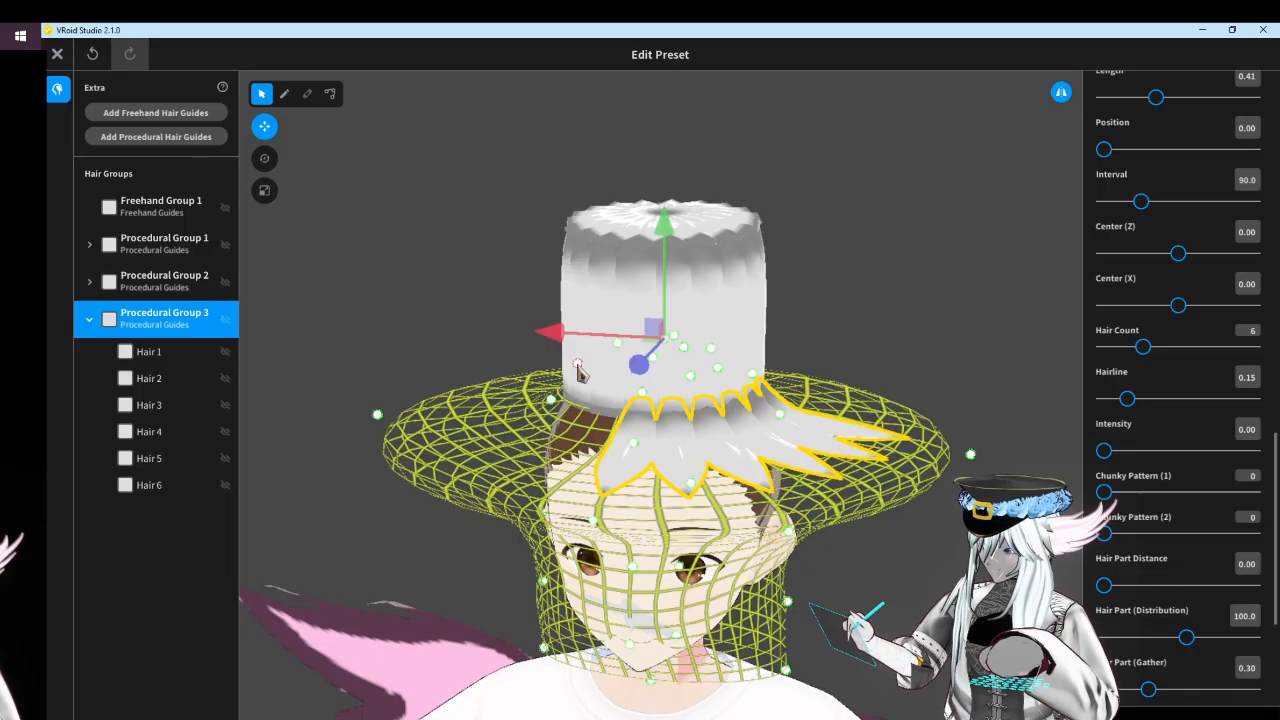
left_click_drag(578, 364, 581, 395)
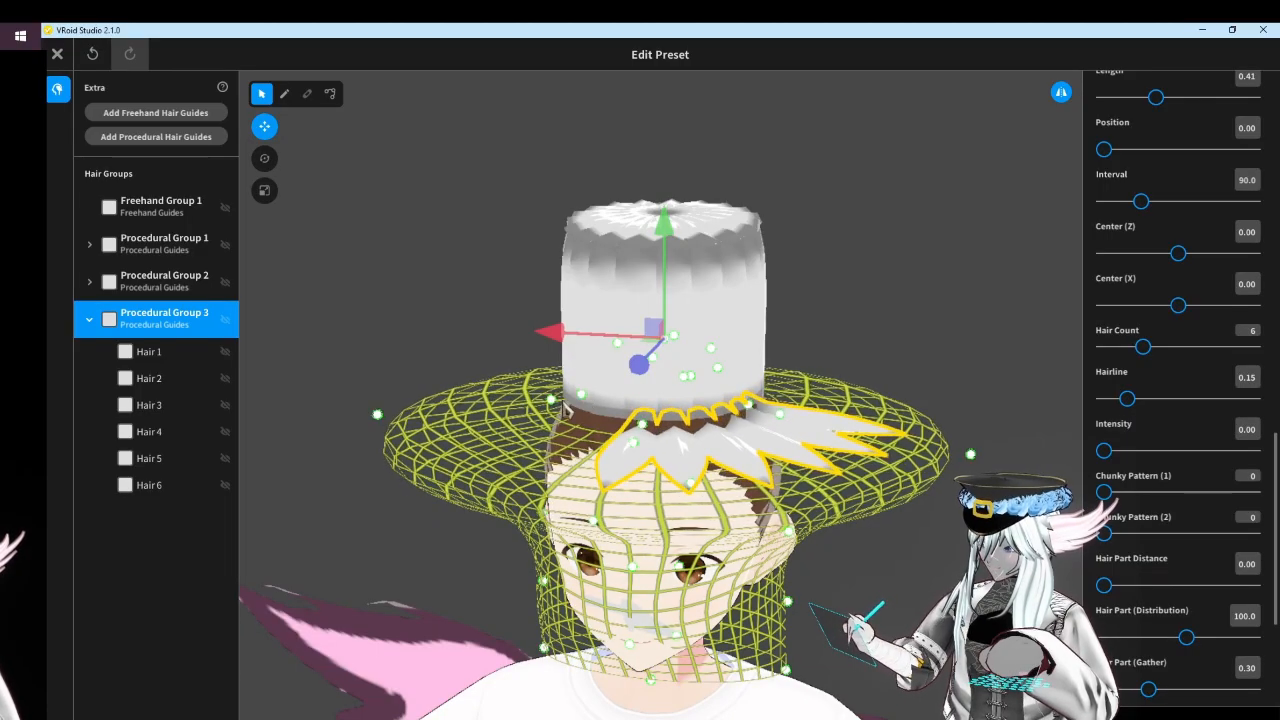
right_click_drag(587, 402, 534, 403)
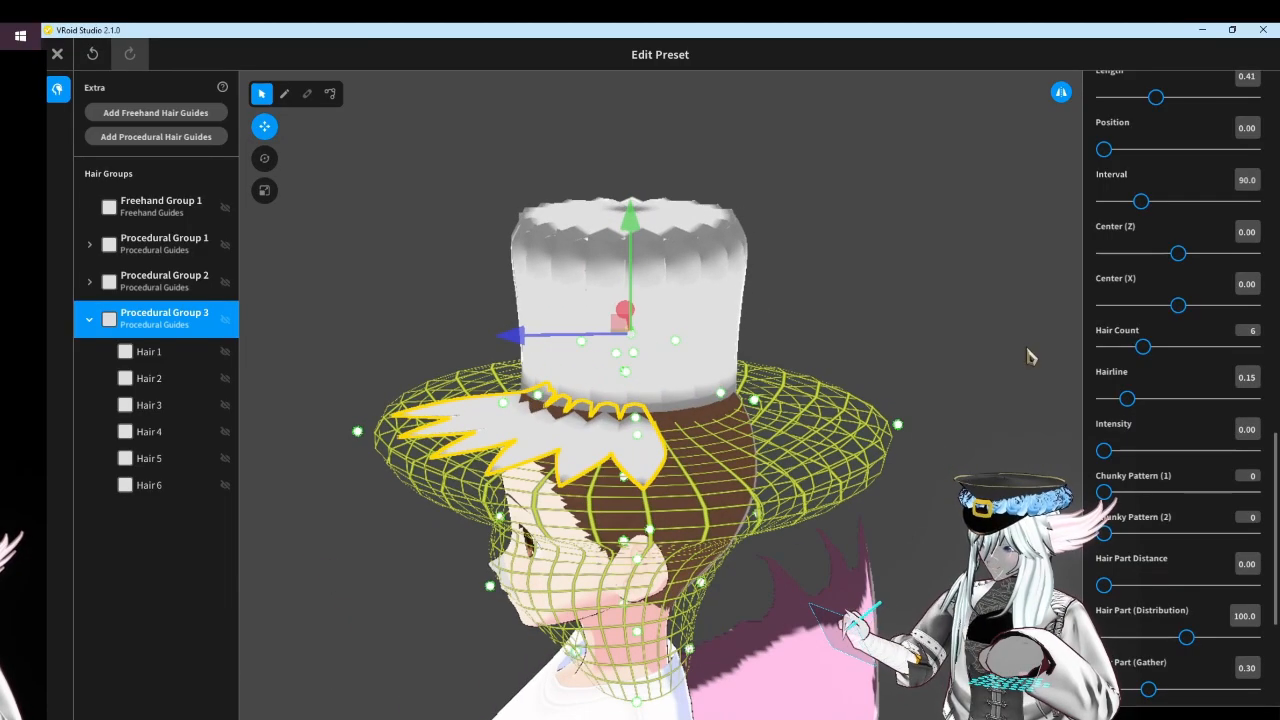
Change Procedural Group 3's Curve to Straight and raise its end, start and middle points to close the gaps between the brim's strands
scroll(1211, 299, "up", 10)
scroll(1213, 300, "up", 2)
left_click(1160, 215)
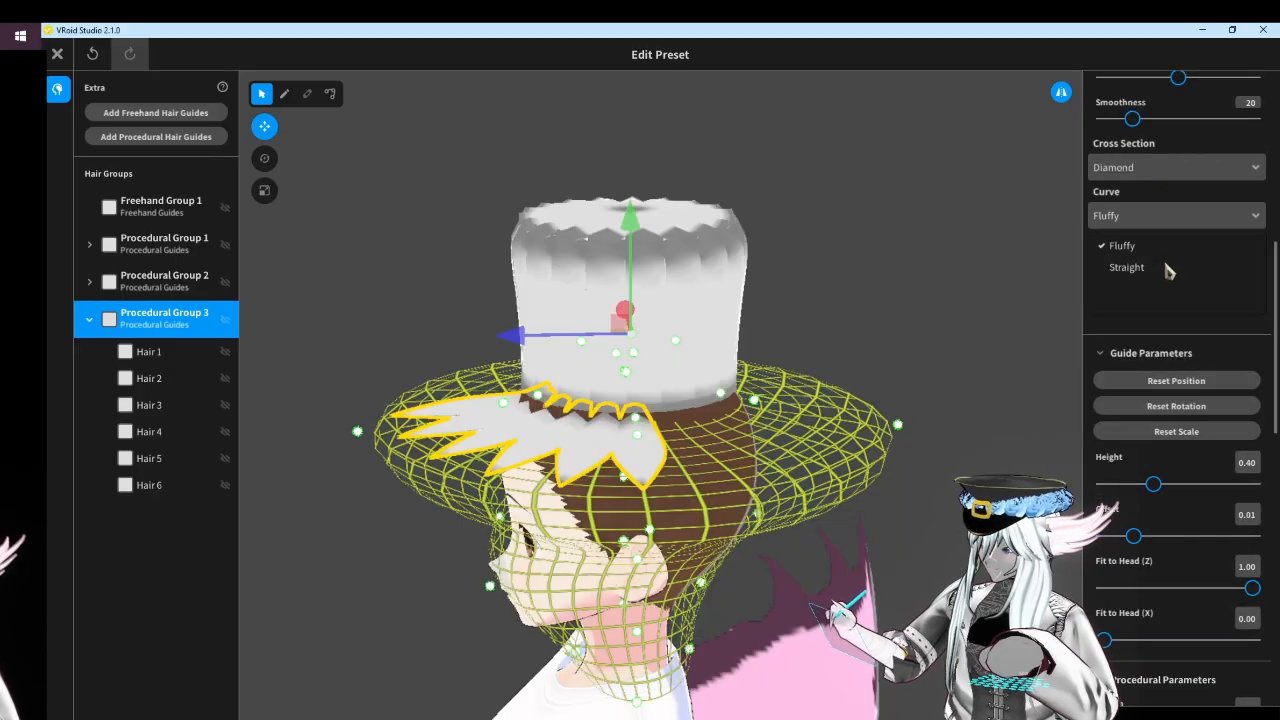
left_click(1162, 272)
right_click_drag(982, 368, 1014, 385)
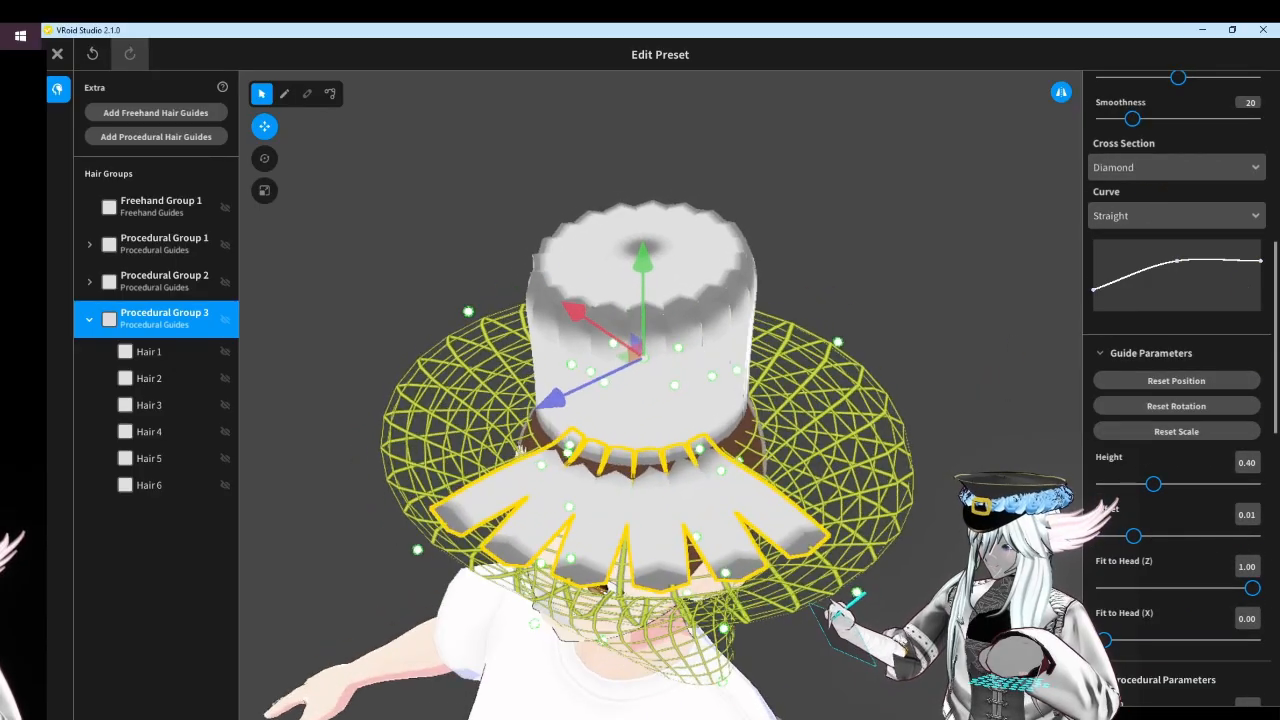
left_click_drag(1262, 262, 1266, 240)
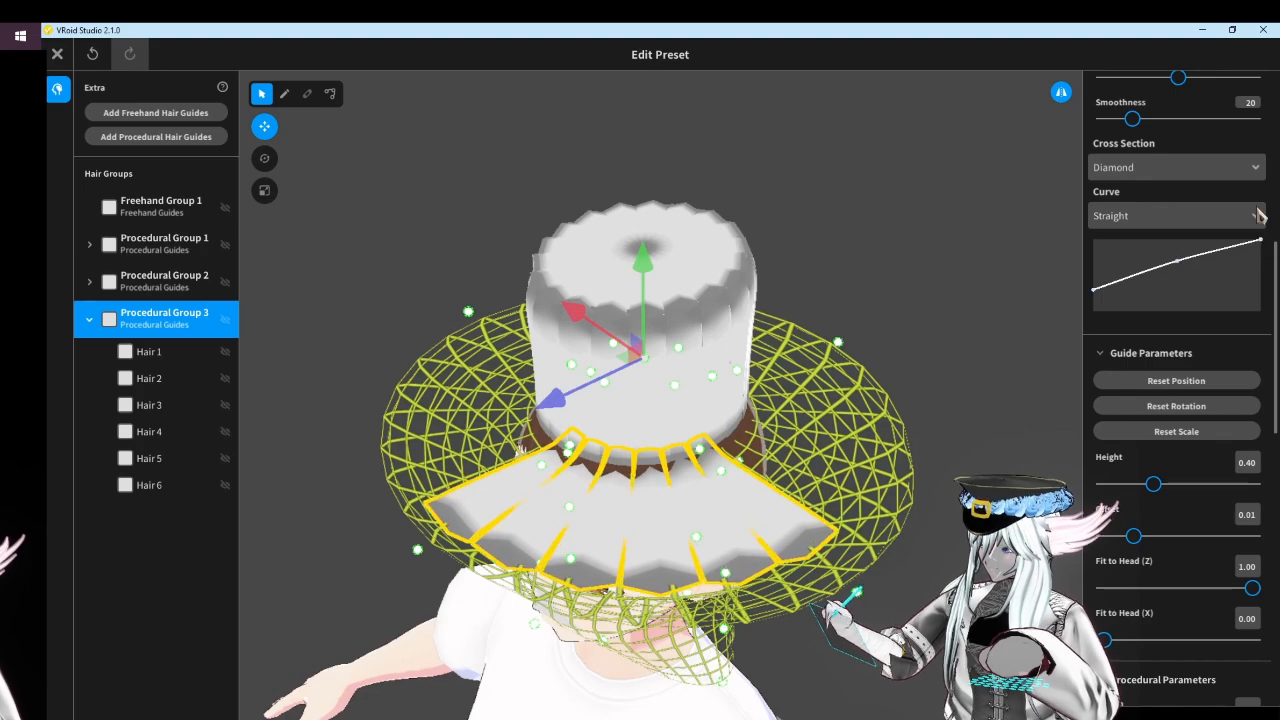
left_click_drag(1095, 290, 1080, 267)
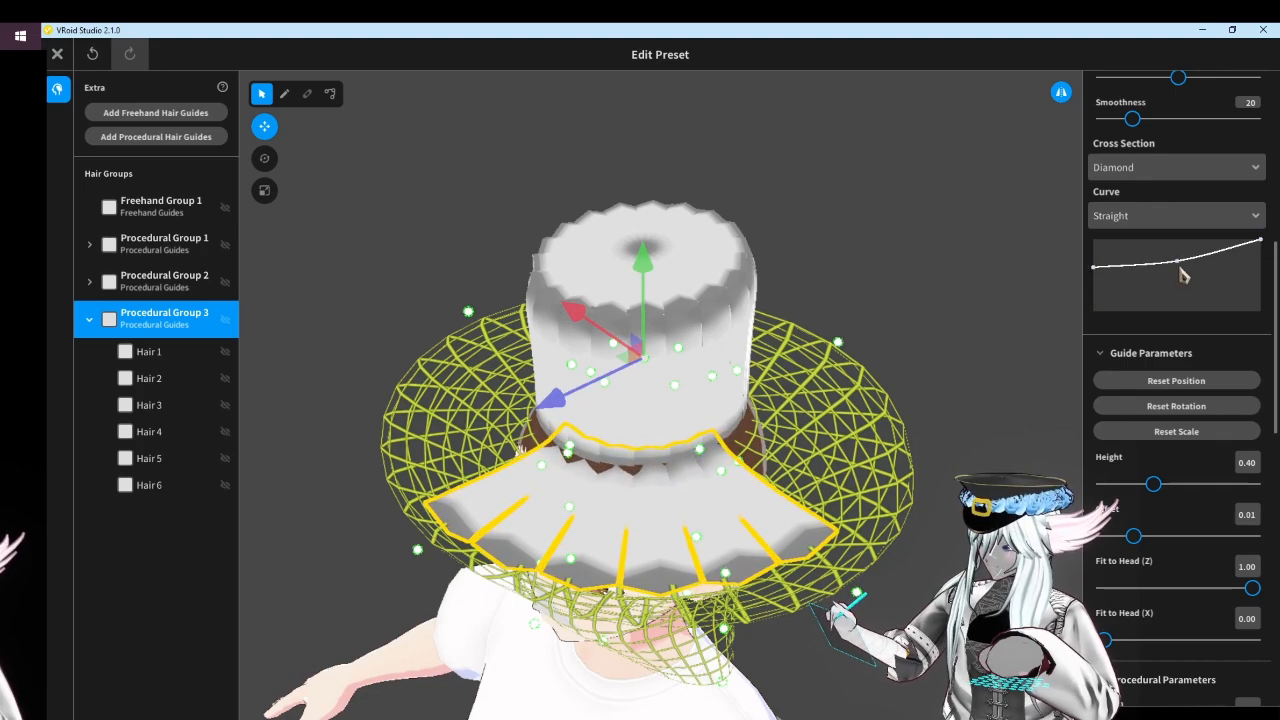
left_click_drag(1180, 268, 1175, 248)
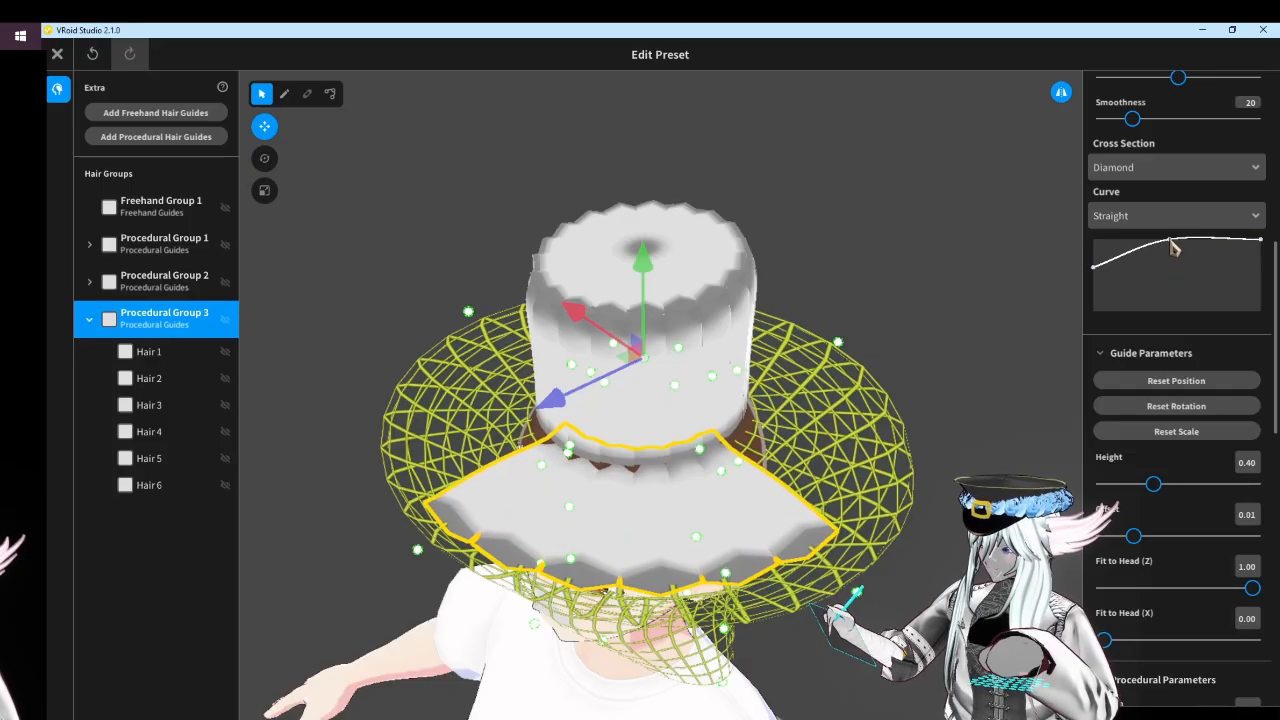
right_click_drag(829, 341, 973, 354)
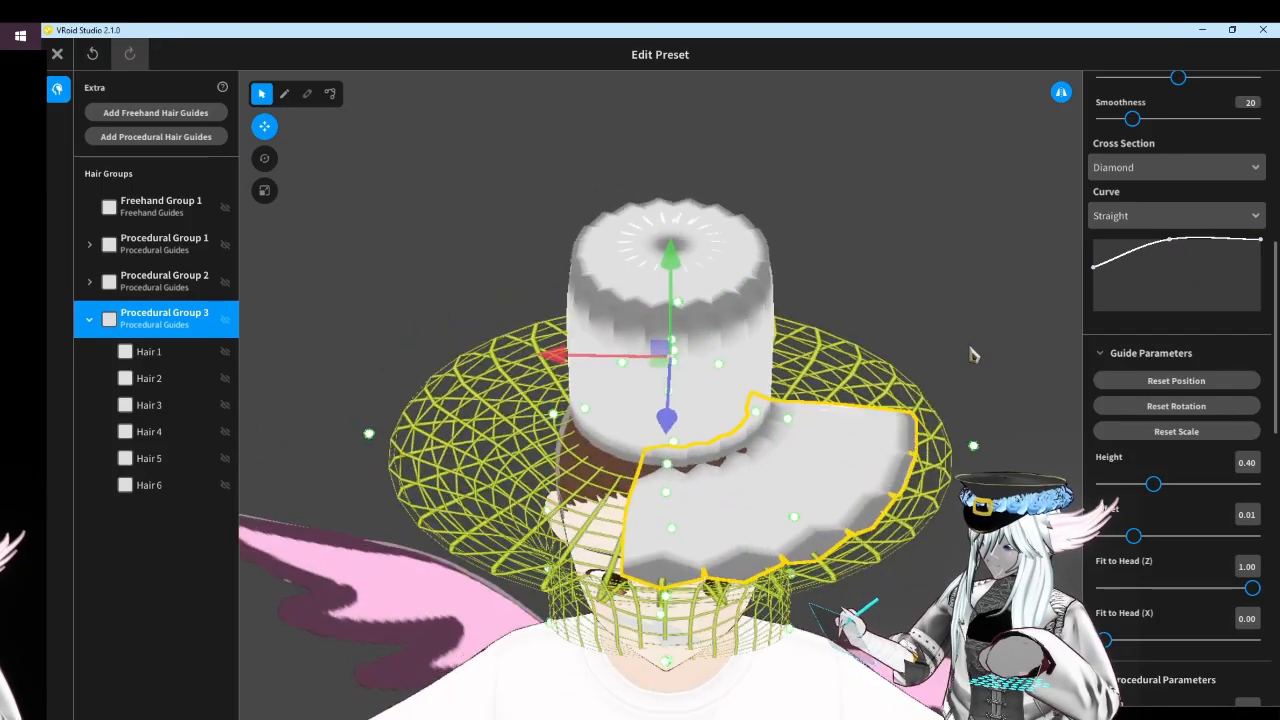
Extend the brim all around the hat with a Hair Count of 20 and an Interval of 360
scroll(1218, 484, "up", 5)
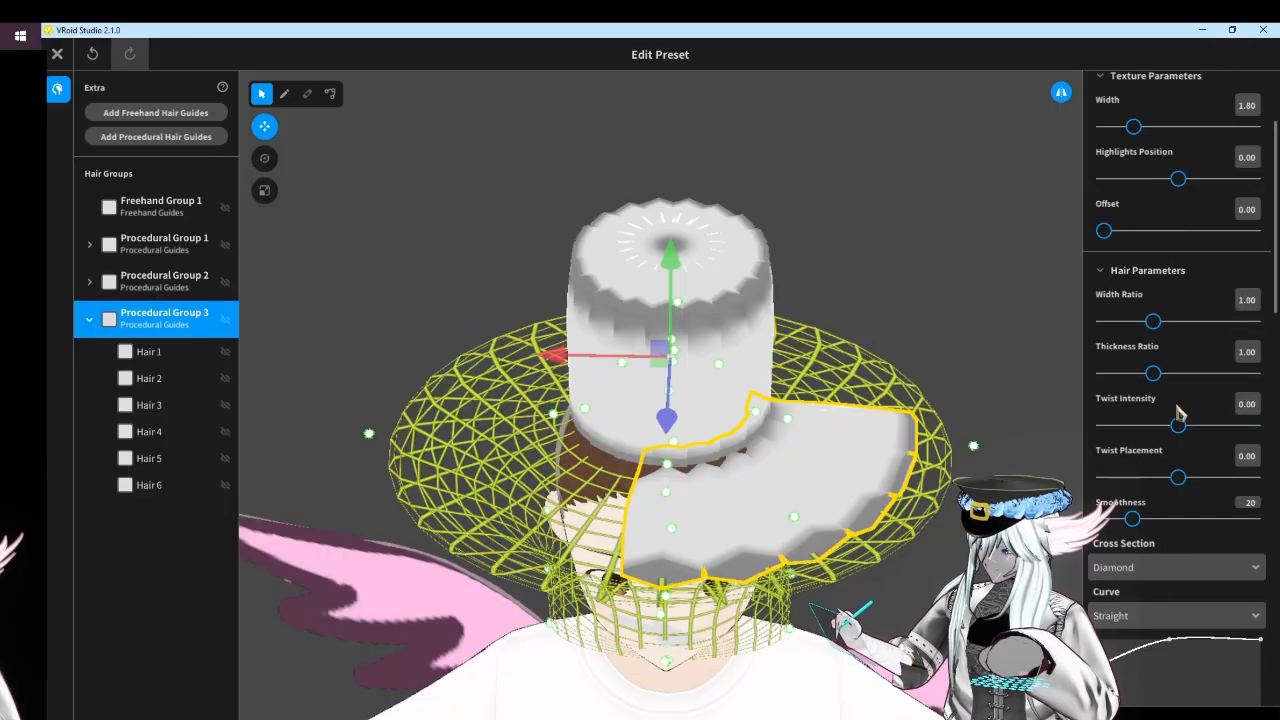
scroll(1176, 415, "down", 10)
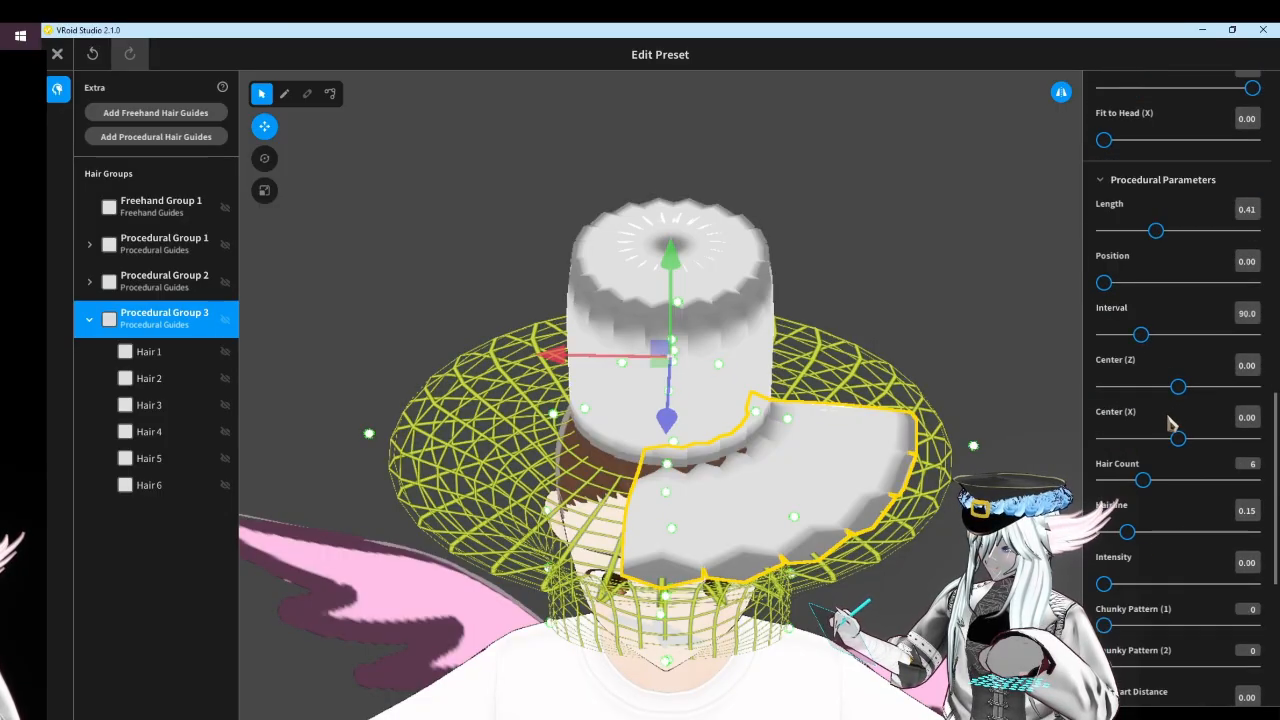
scroll(1172, 424, "down", 1)
left_click_drag(1178, 447, 1254, 446)
left_click_drag(1195, 303, 1254, 302)
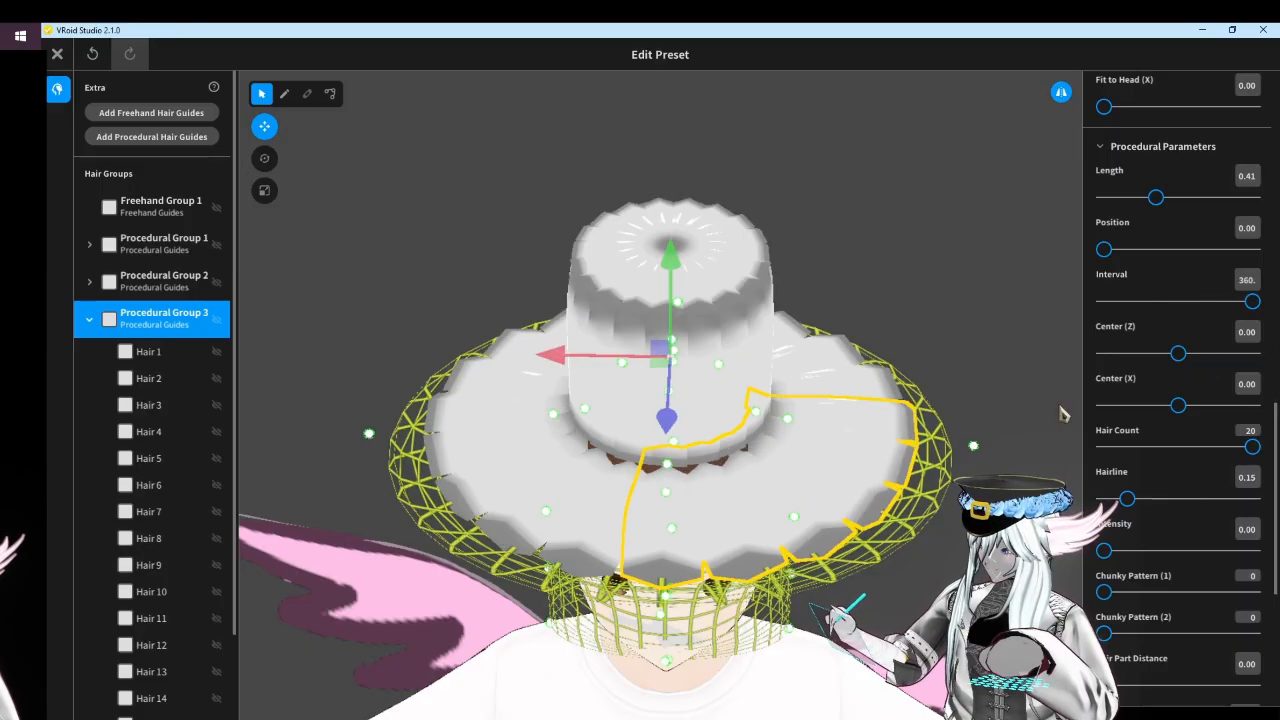
Widen the brim's strands to a Width Ratio of 1.56
right_click_drag(762, 442, 741, 486)
scroll(1200, 400, "up", 10)
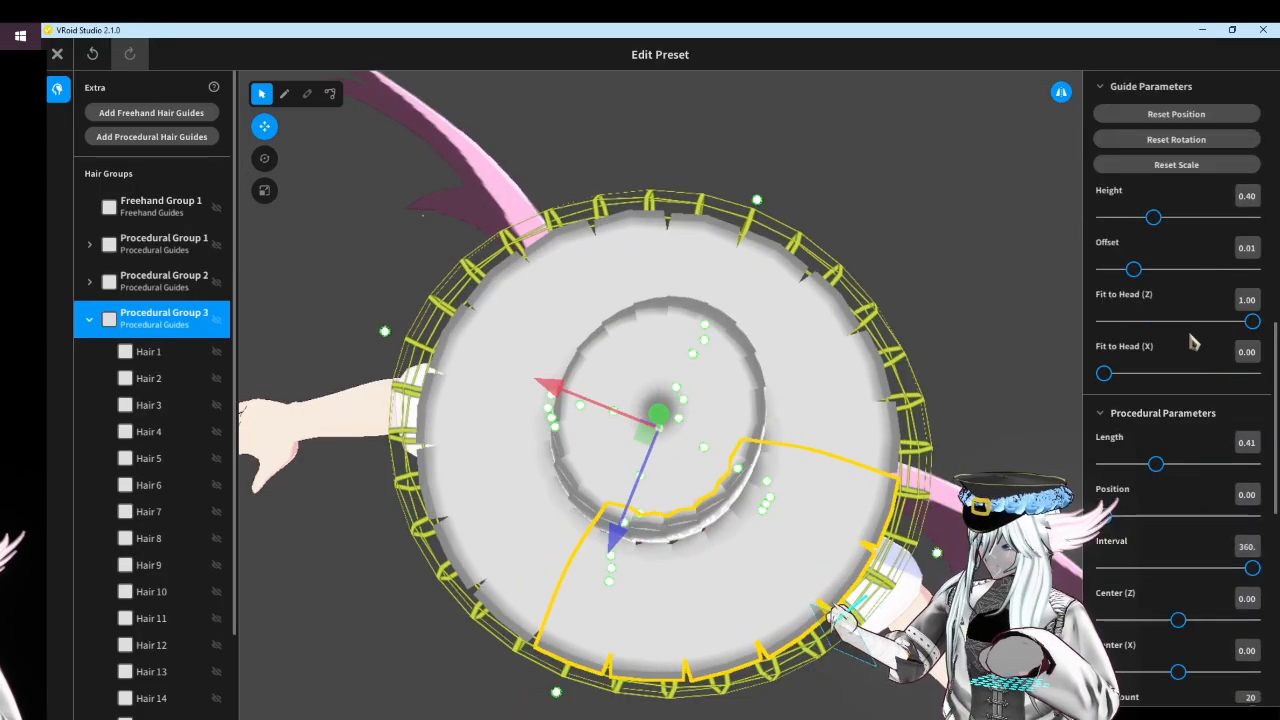
scroll(1205, 498, "up", 6)
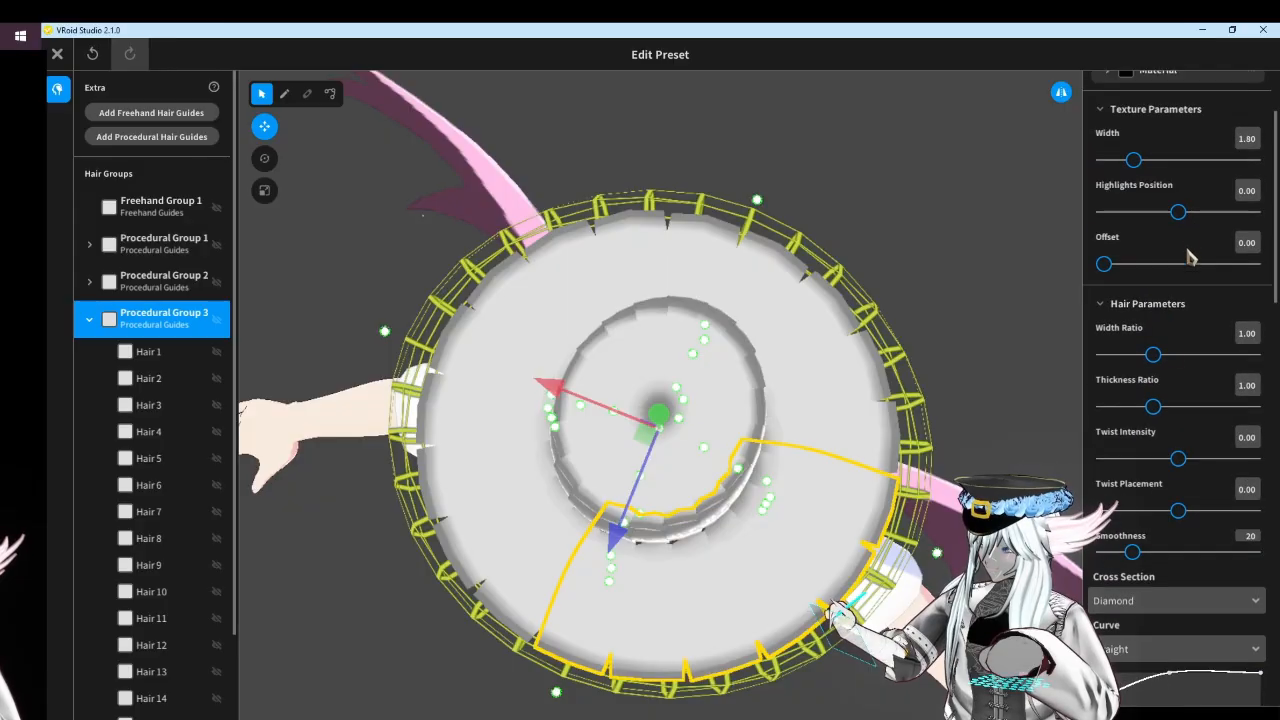
left_click_drag(1176, 364, 1181, 355)
right_click_drag(831, 388, 600, 330)
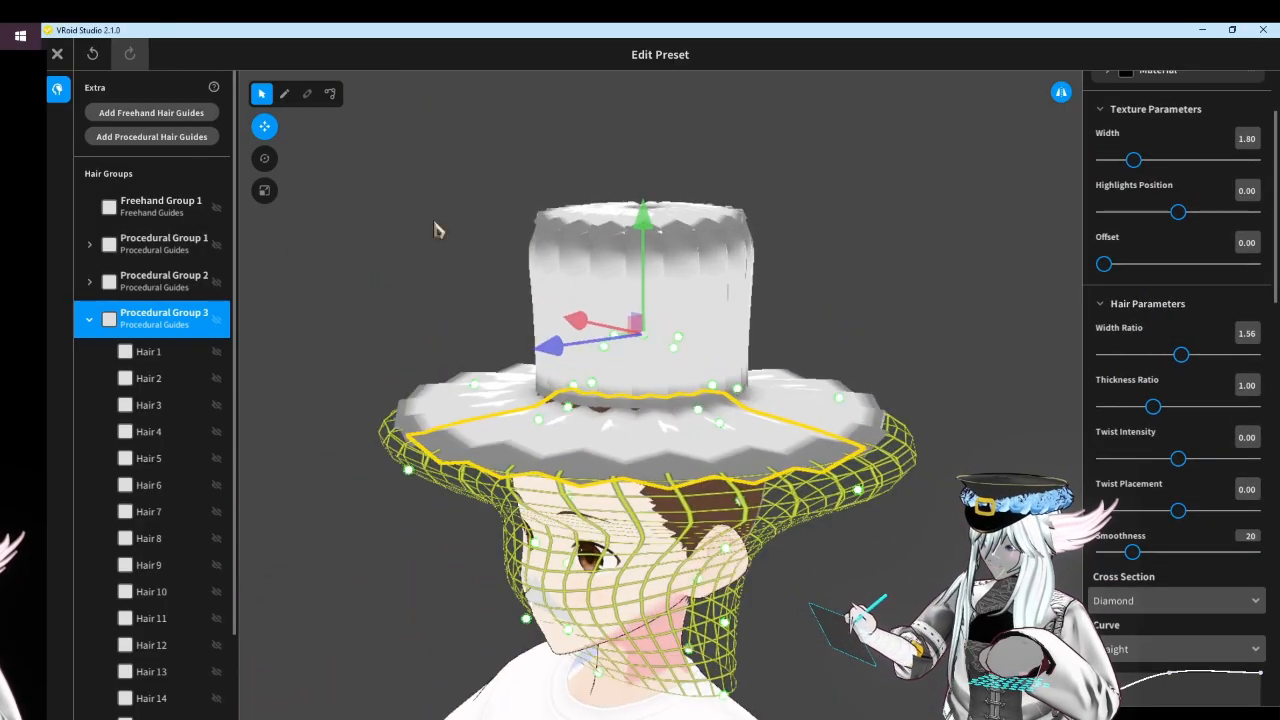
Raise Procedural Group 3 slightly toward the band and deselect it to check the hat from a distance
left_click_drag(639, 228, 641, 219)
right_click_drag(518, 403, 293, 335)
left_click(297, 343)
scroll(360, 370, "down", 4)
right_click_drag(470, 420, 200, 371)
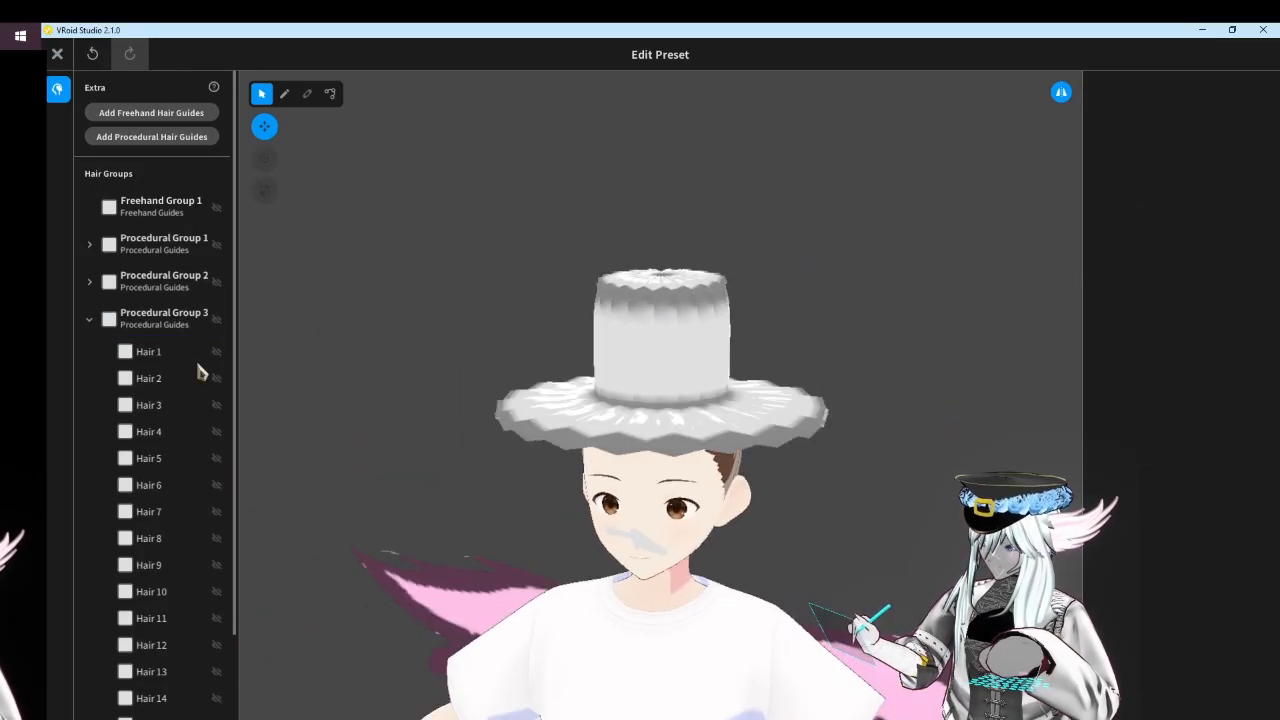
Scale Procedural Group 3 down in width and depth for a narrower brim
left_click(261, 190)
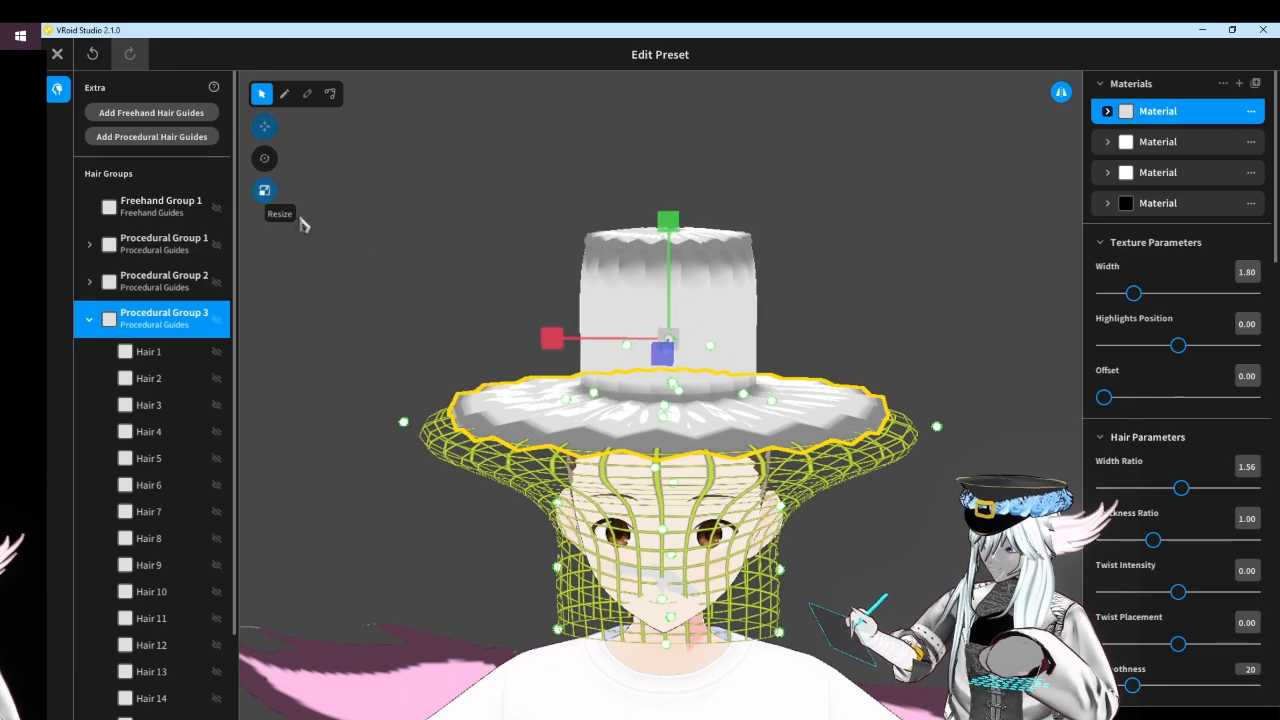
left_click_drag(555, 332, 585, 345)
right_click_drag(585, 345, 571, 392)
left_click_drag(571, 397, 593, 390)
Move the brim up slightly to meet the base of the band, then deselect it and inspect the finished hat
left_click(264, 126)
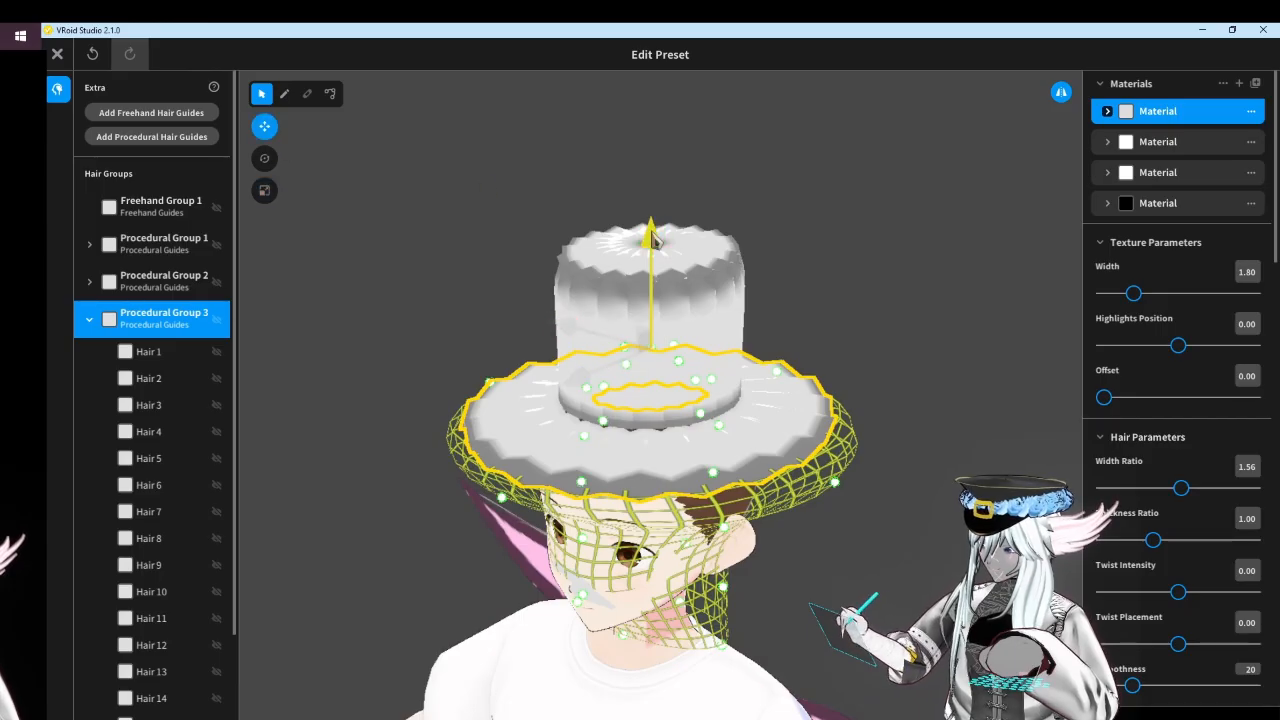
left_click_drag(652, 238, 657, 235)
left_click(943, 380)
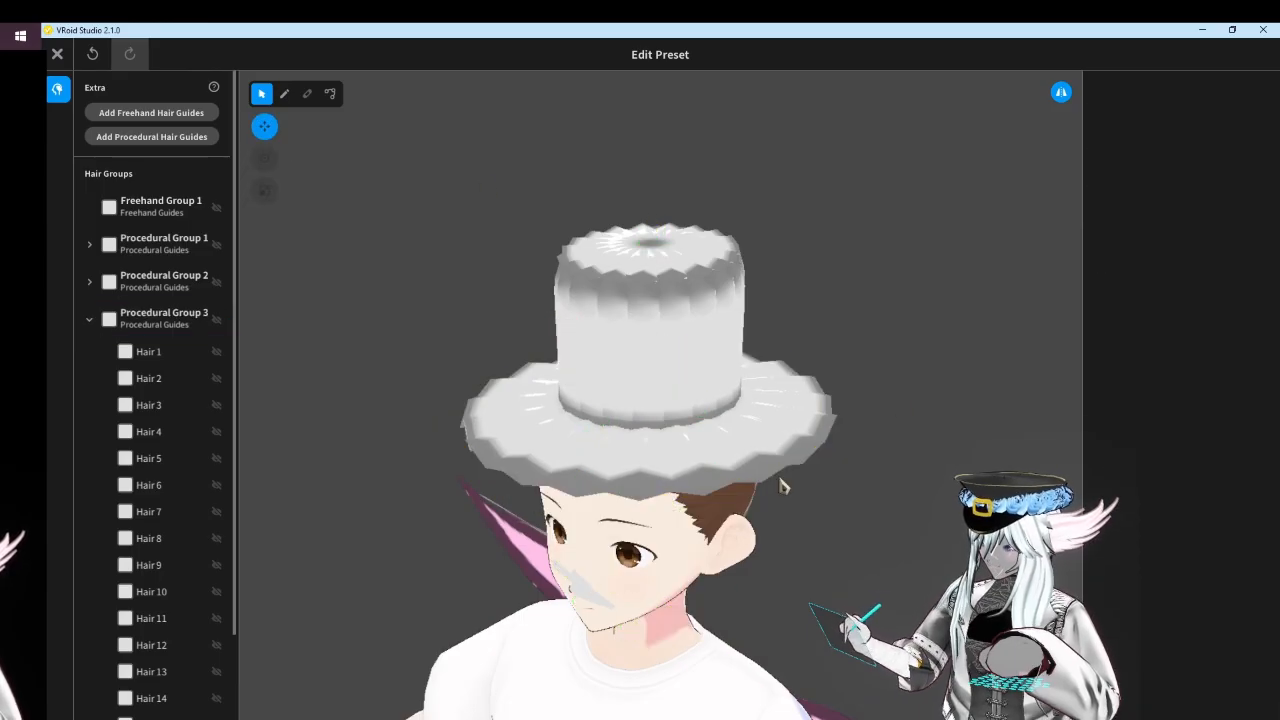
right_click_drag(780, 480, 805, 467)
scroll(858, 353, "down", 5)
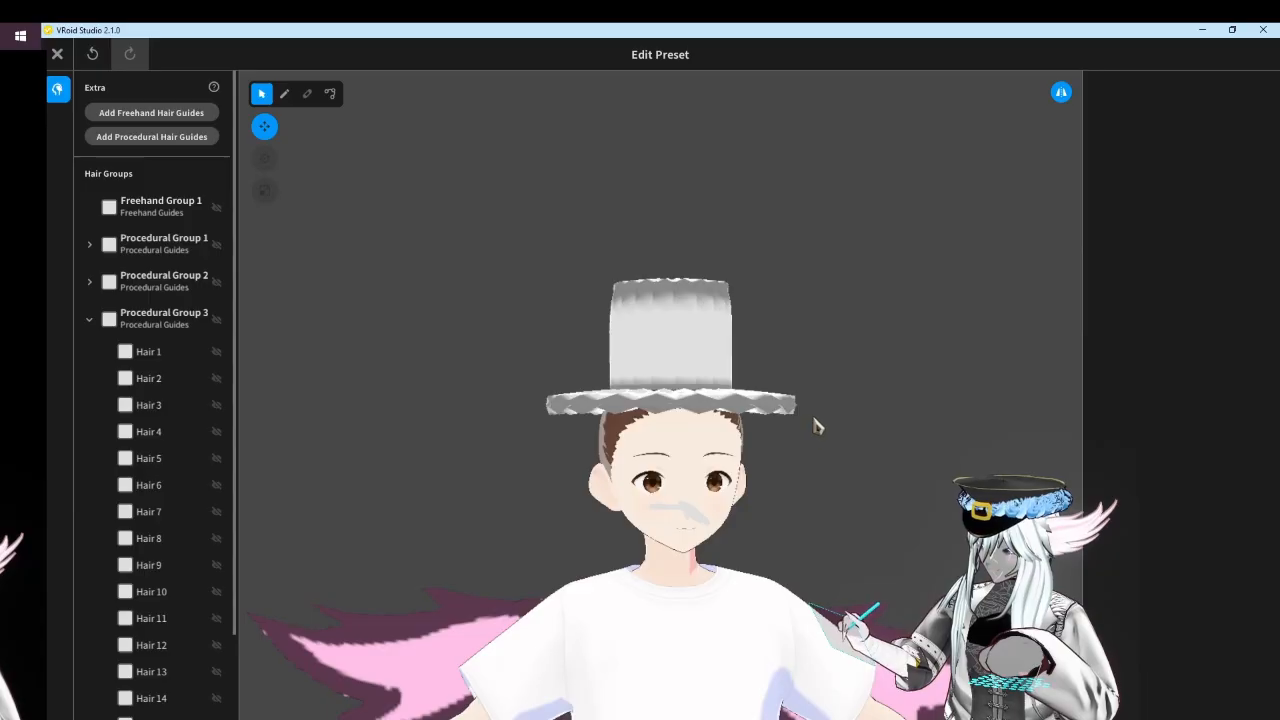
scroll(788, 443, "up", 3)
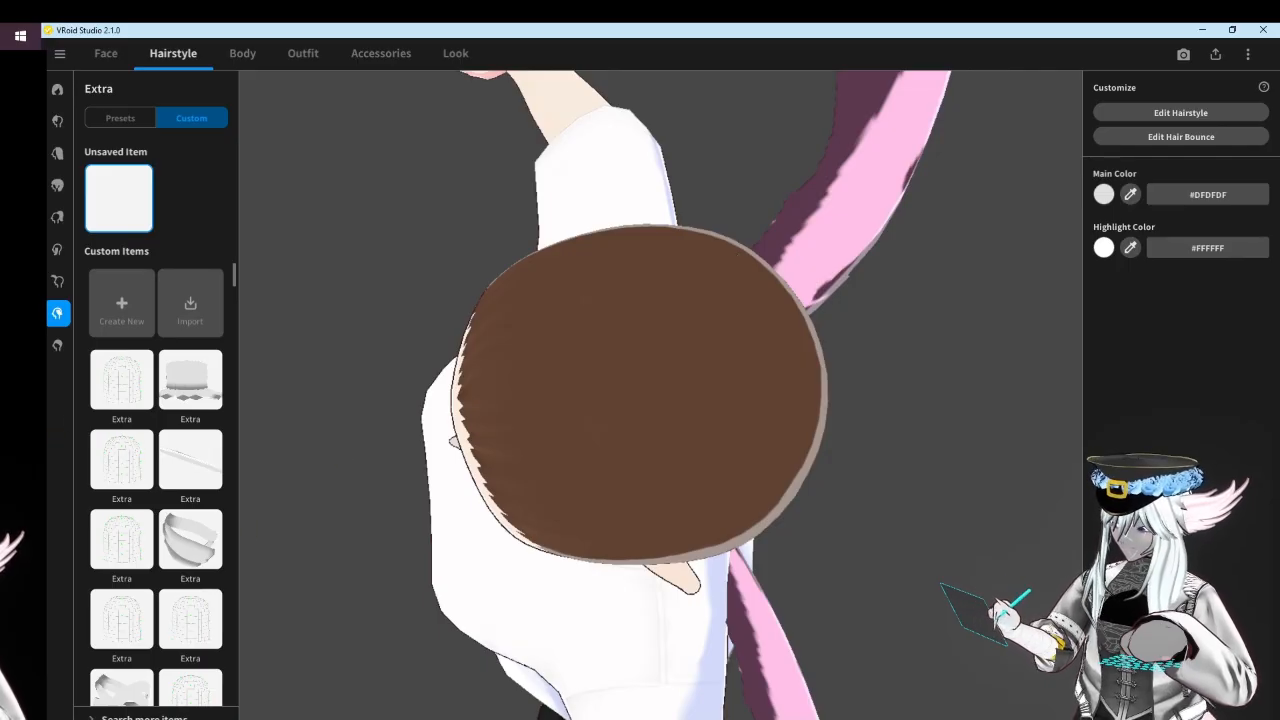
Check the accessory list in the notes and the frilly lace headband reference on Pinterest in the browser
key("alt+Tab")
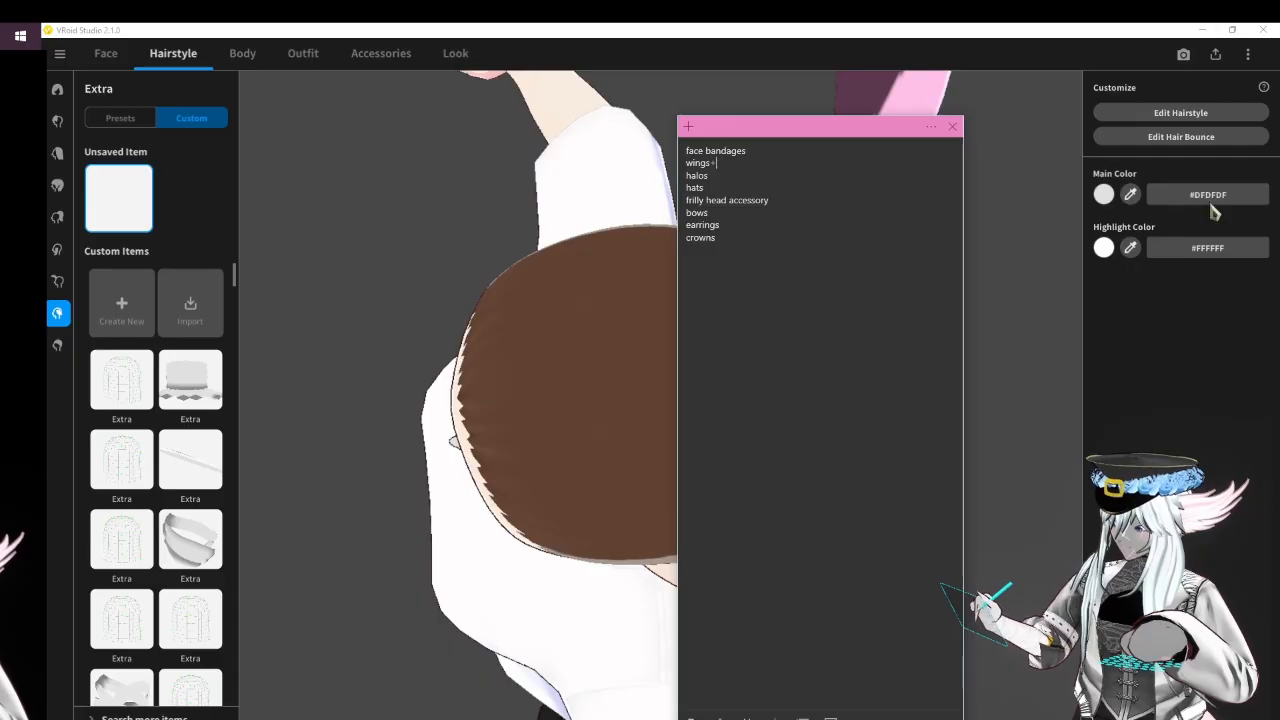
left_click(540, 329)
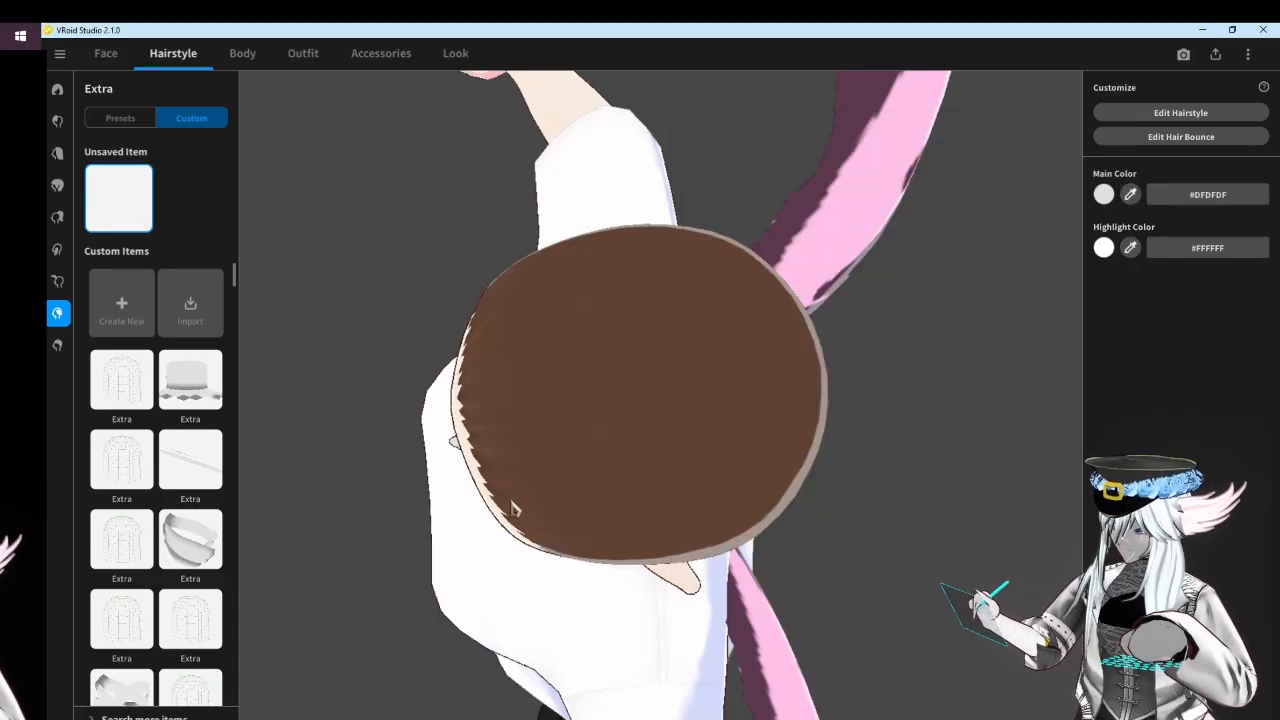
key("alt+Tab")
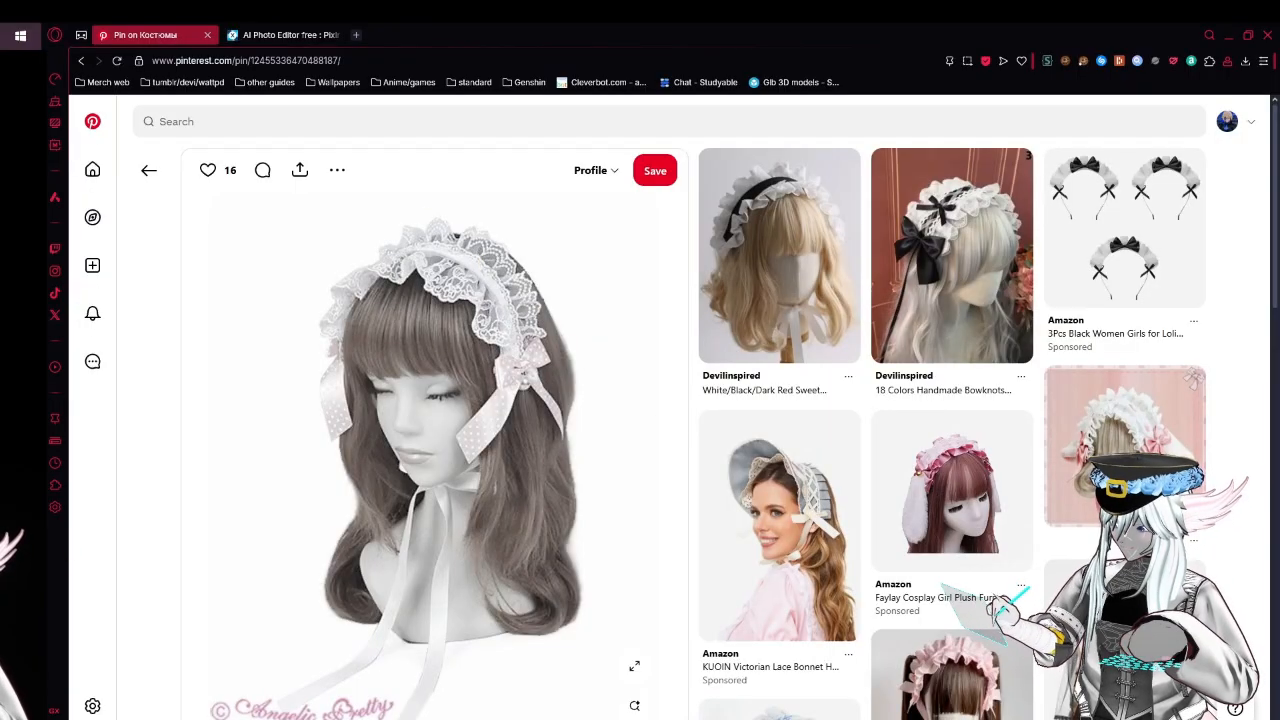
key("alt+Tab")
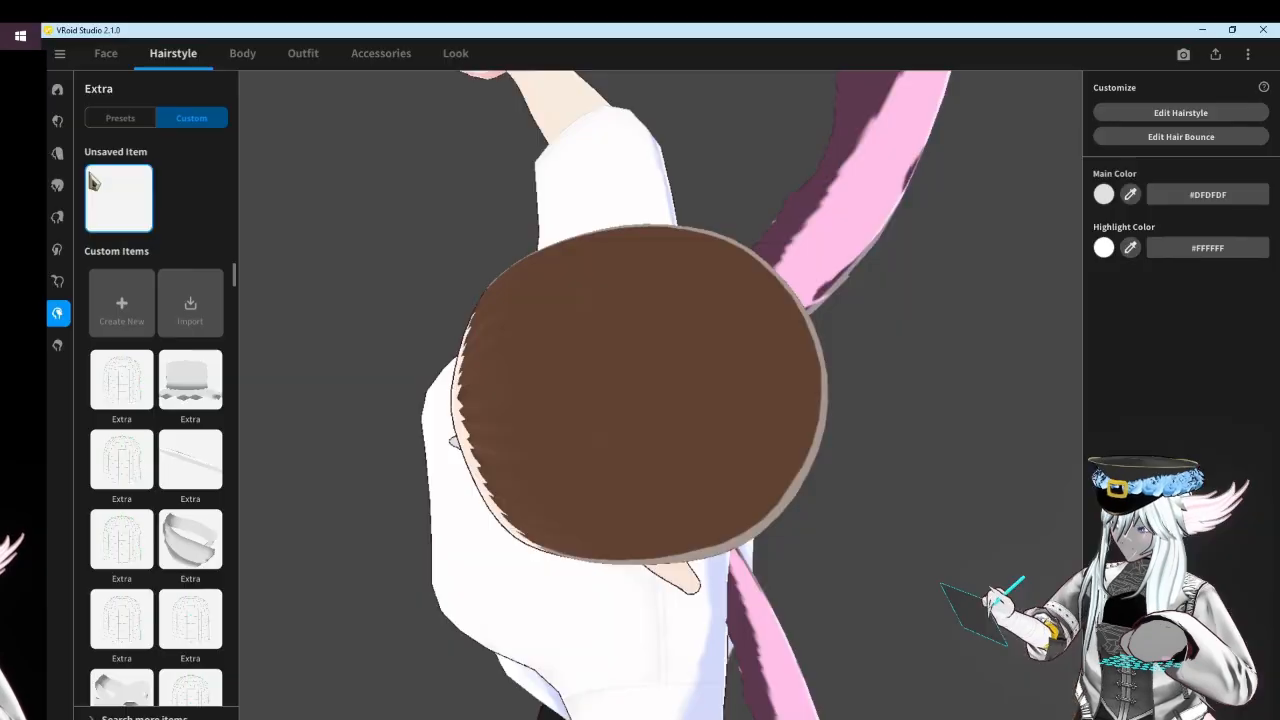
Open the unsaved Extra item's hairstyle for editing and select Freehand Group 1
left_click(1208, 122)
left_click(178, 212)
right_click_drag(345, 395, 402, 391)
Change Freehand Group 1's Curve to Straight and raise its start, middle and end points to the maximum
scroll(1120, 277, "down", 10)
scroll(1155, 365, "down", 1)
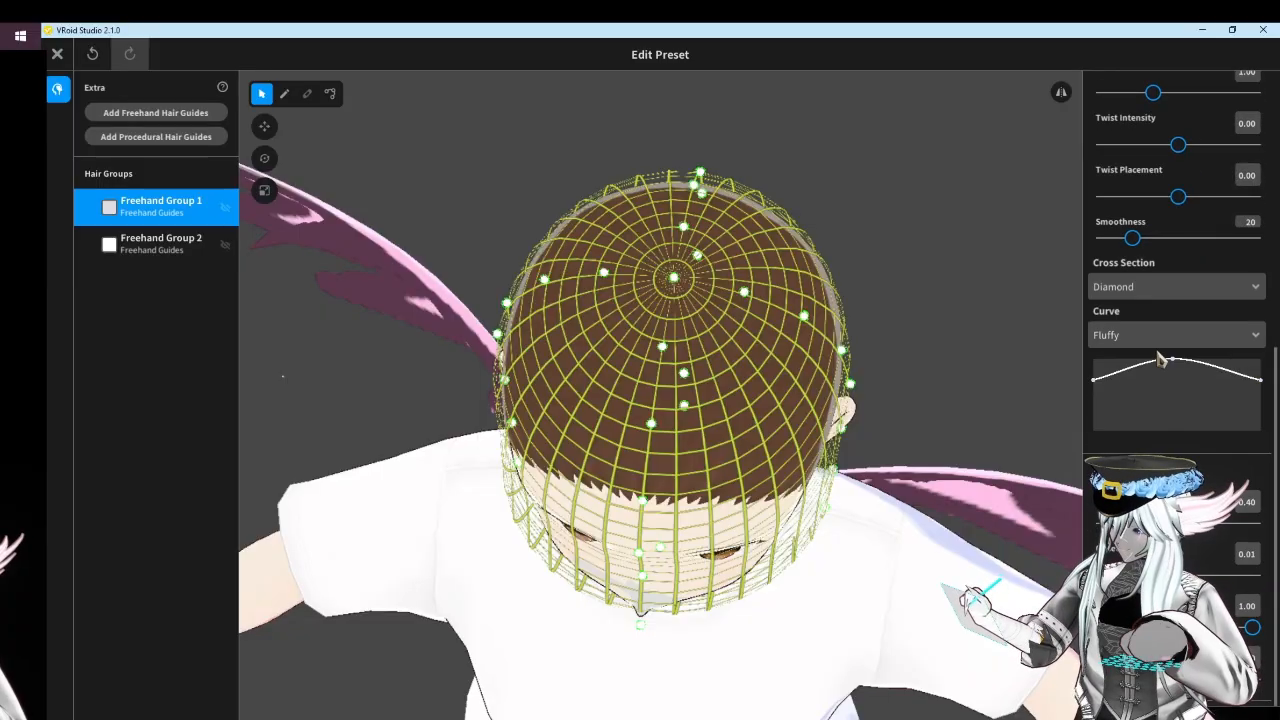
left_click(1118, 340)
left_click(1132, 387)
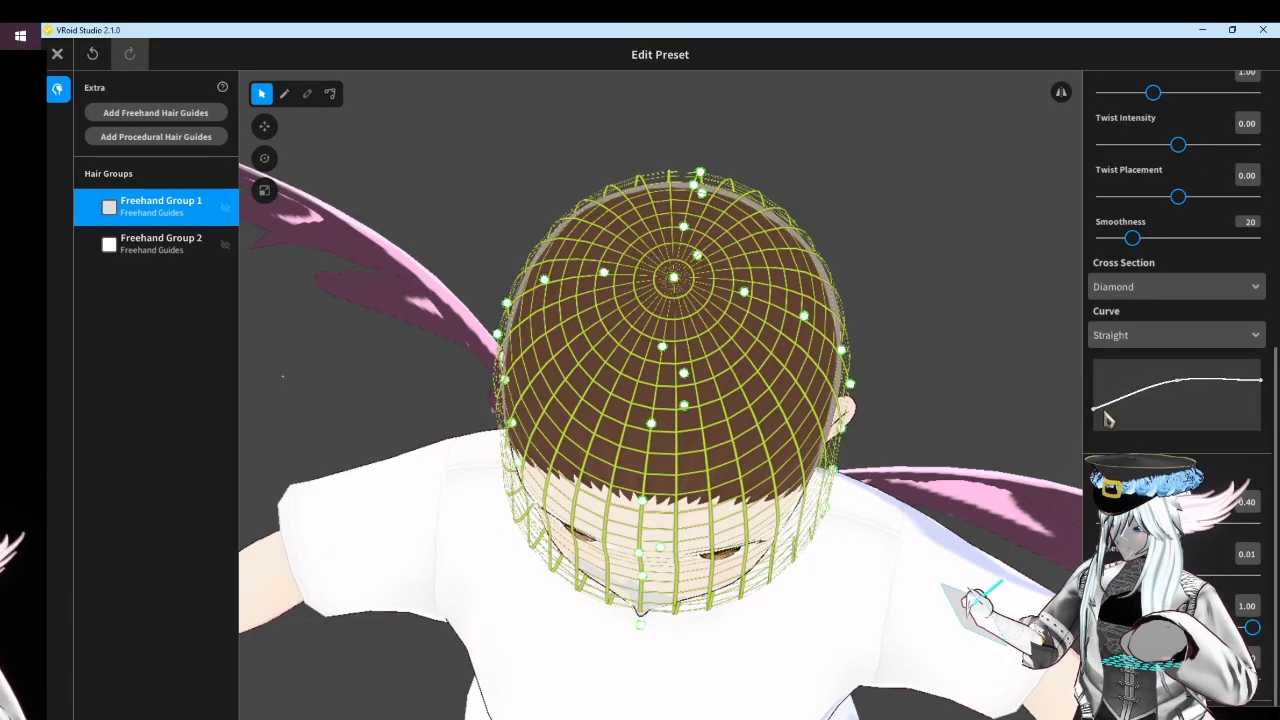
left_click_drag(1094, 399, 1094, 359)
left_click_drag(1178, 382, 1170, 358)
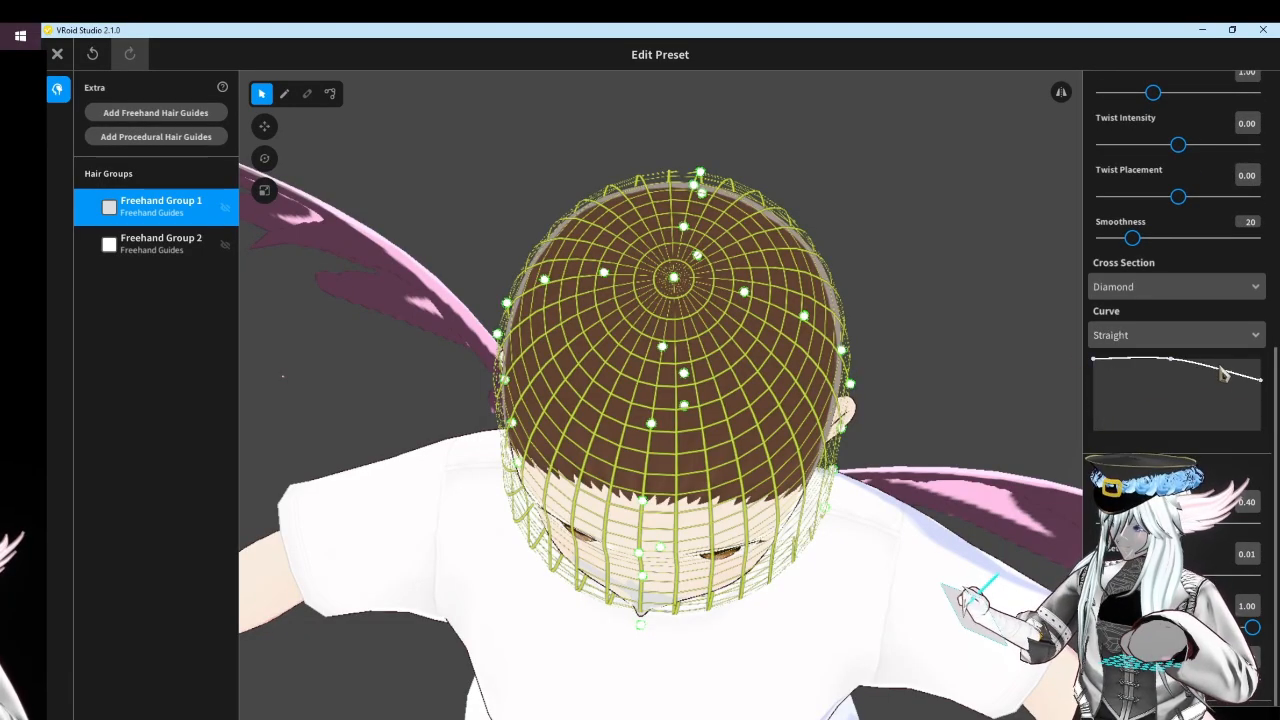
left_click_drag(1261, 381, 1262, 357)
Add a new material, assign it to Freehand Group 1, and activate the tool for drawing hair strands
scroll(1228, 328, "up", 5)
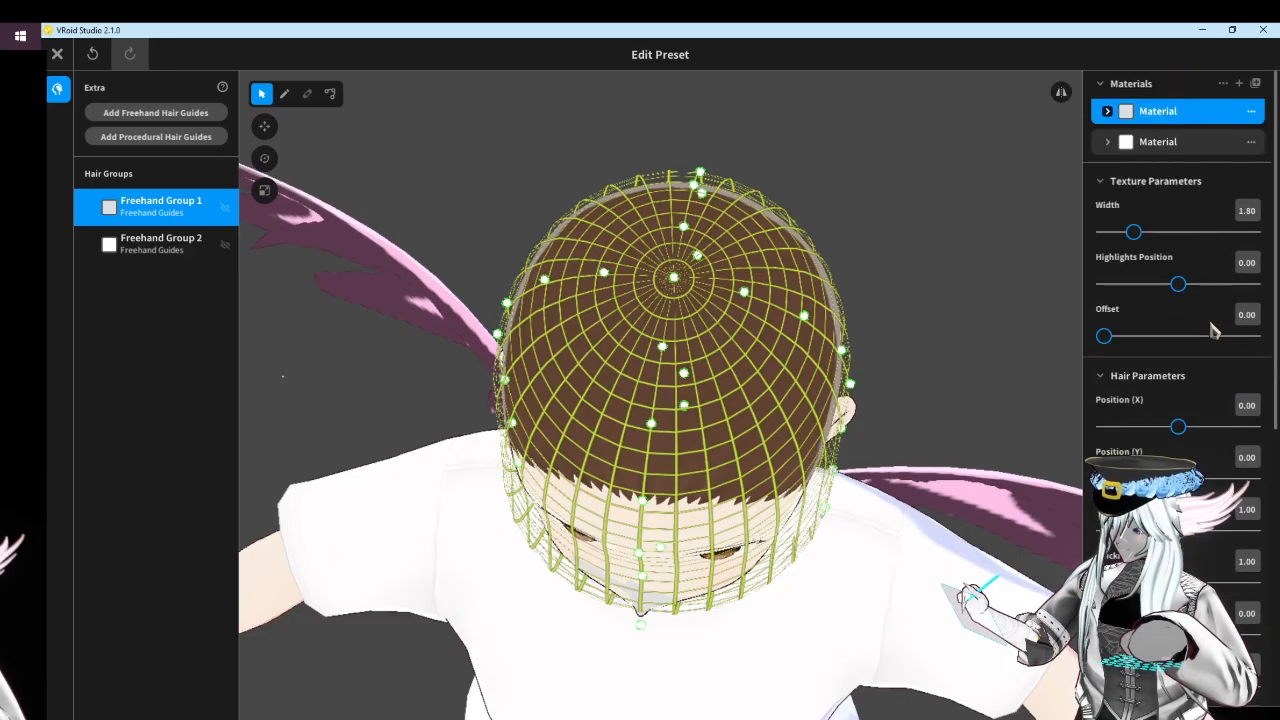
left_click(1239, 83)
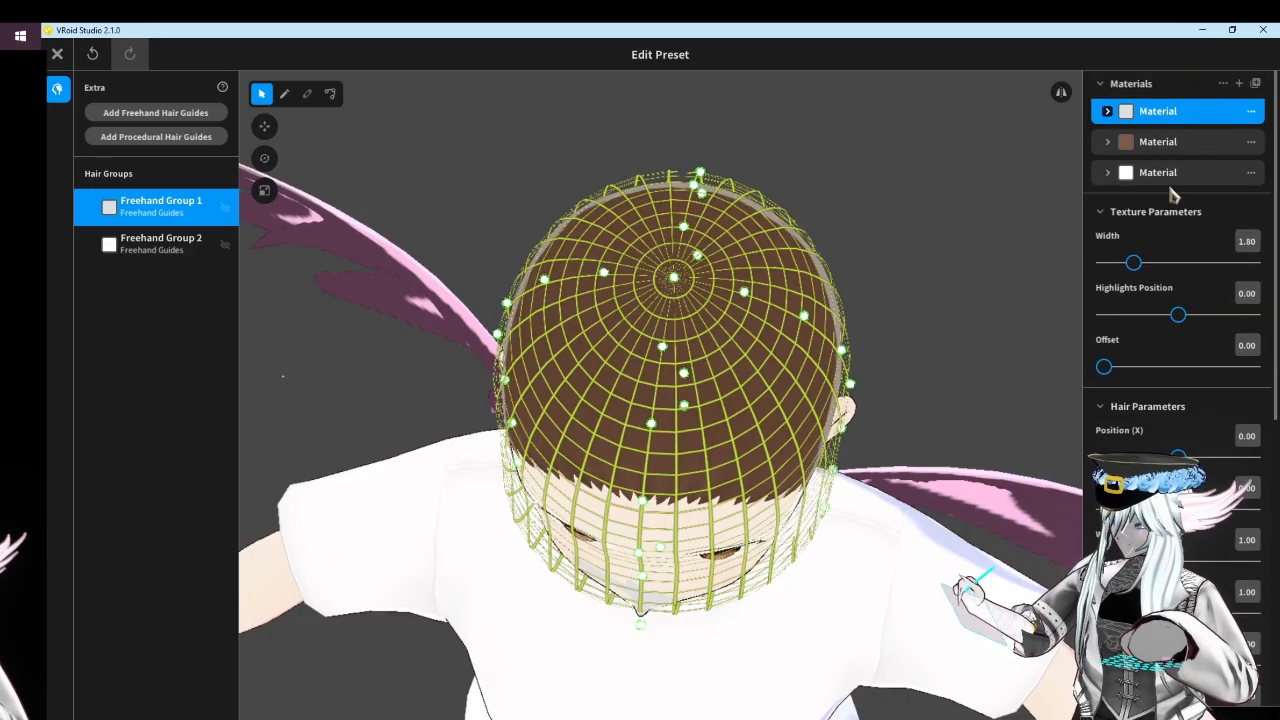
left_click(1110, 143)
left_click(284, 94)
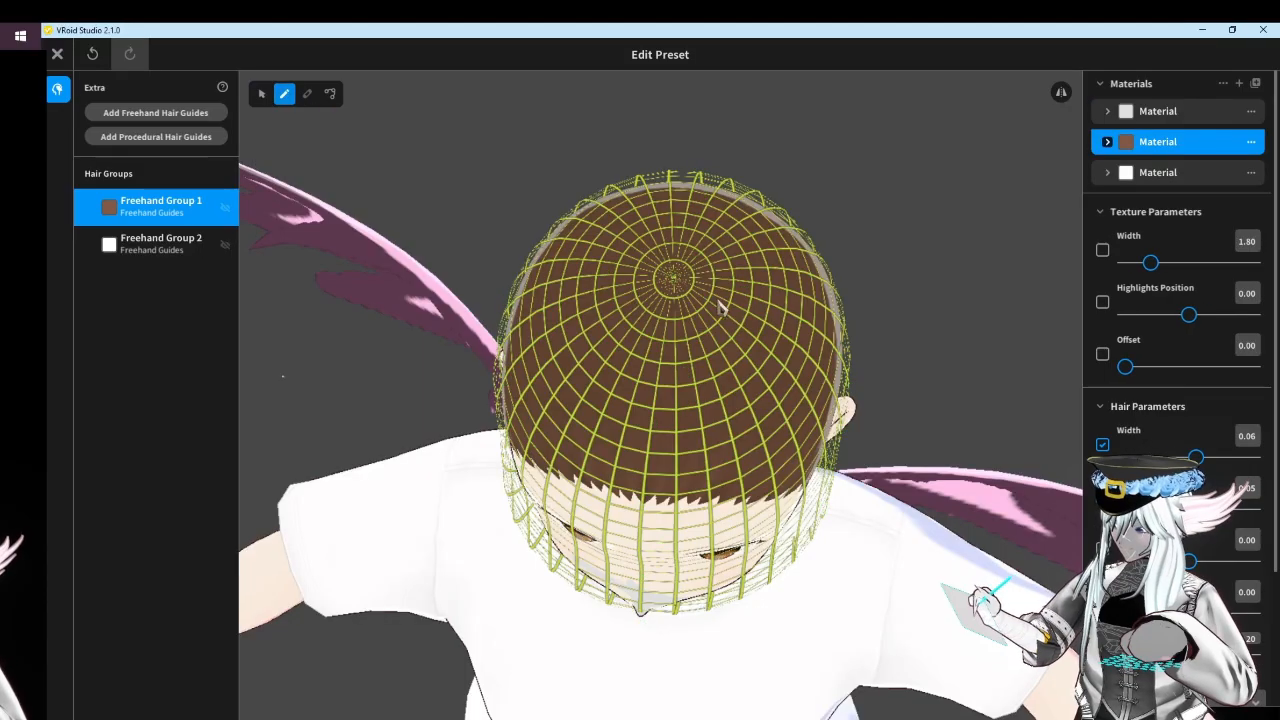
Draw one wide hair strand across the crown of the head, from one ear side to the other
right_click_drag(720, 306, 718, 318)
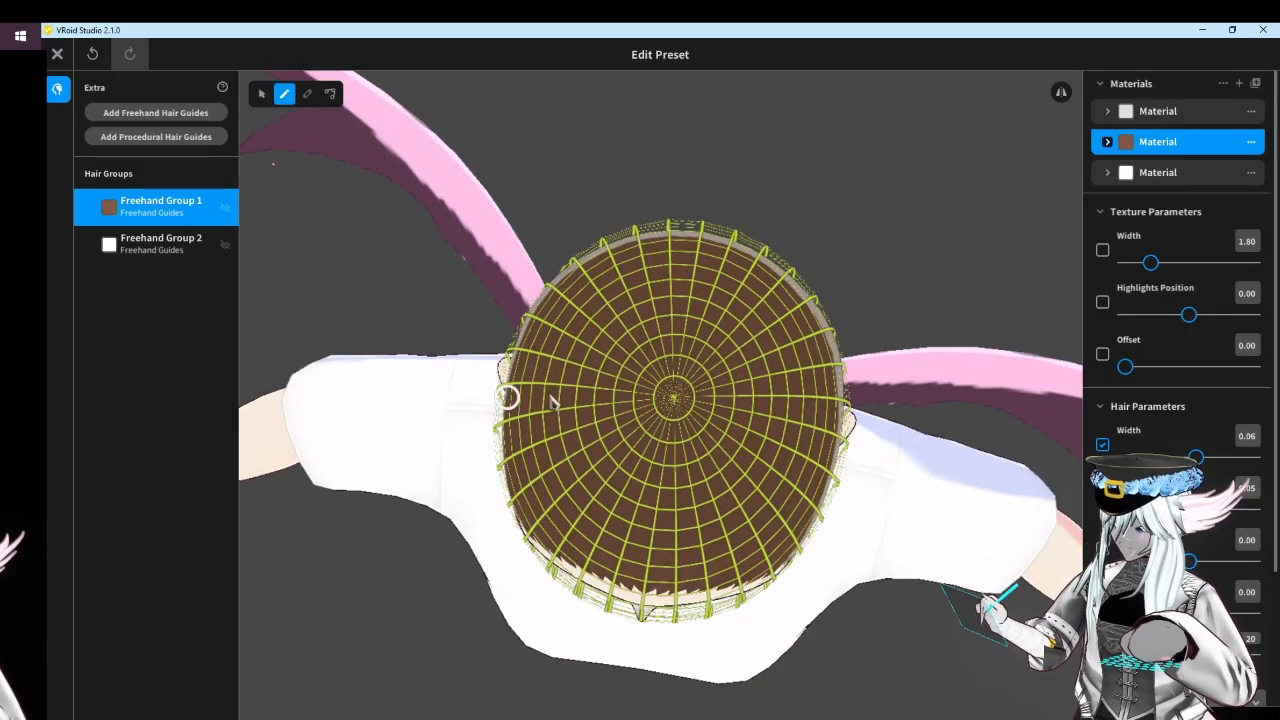
mouse_move(507, 397)
left_mouse_down()
mouse_move(820, 415)
mouse_move(852, 442)
left_mouse_up()
right_click_drag(852, 442, 862, 420)
Adjust the strand's control points at one end so the band sits lower and more evenly on the side of the head
left_click(330, 94)
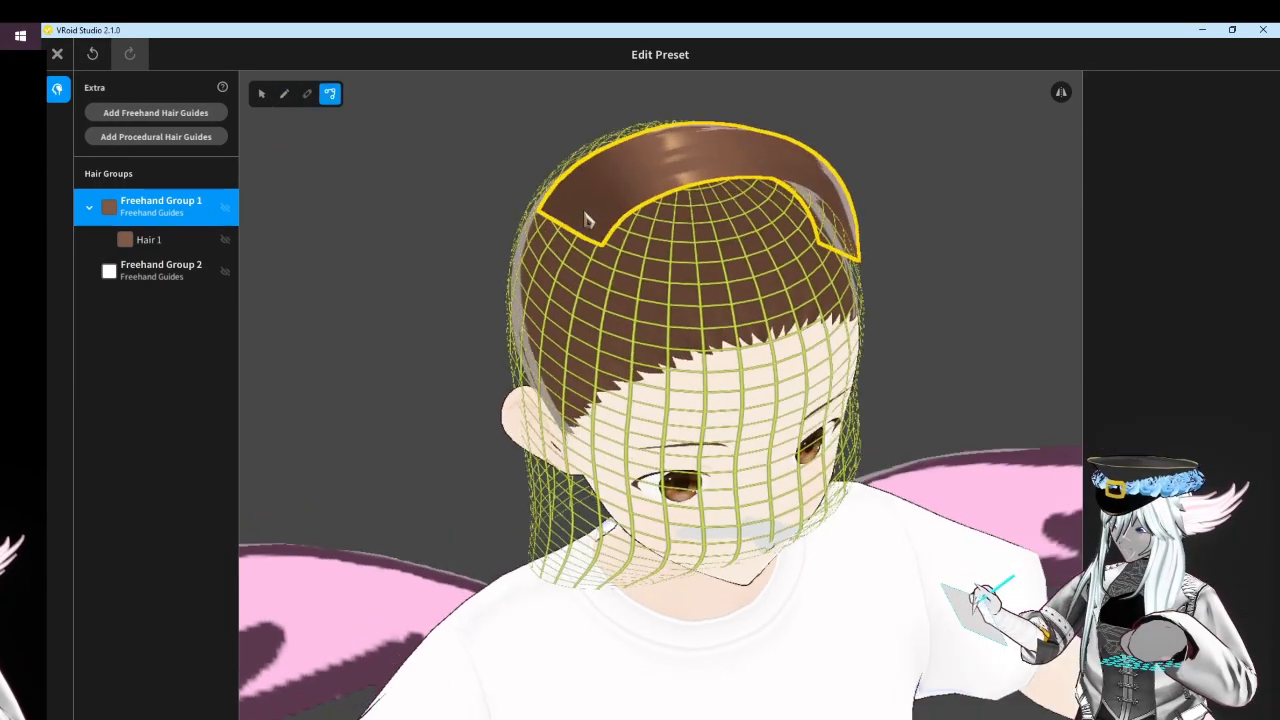
left_click(553, 278)
left_click_drag(552, 283, 540, 306)
right_click_drag(540, 306, 498, 283)
left_click_drag(506, 239, 503, 258)
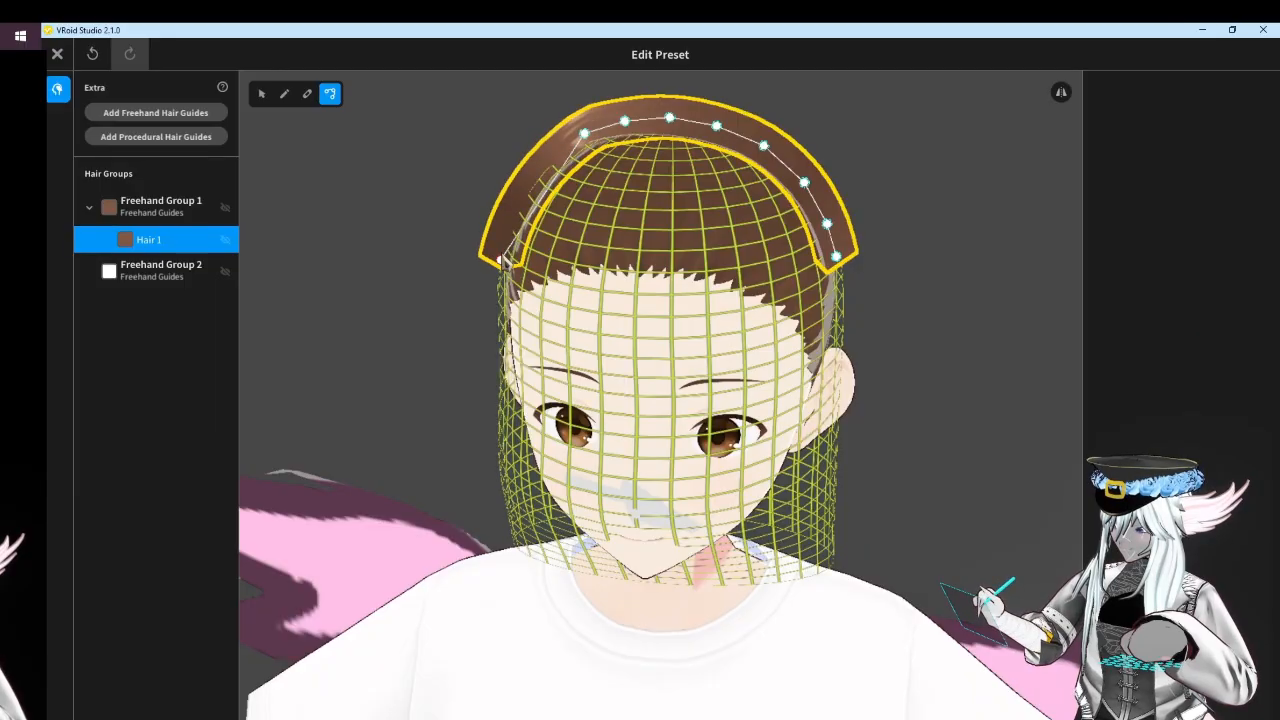
right_click_drag(503, 258, 541, 250)
left_click_drag(587, 173, 587, 188)
right_click_drag(587, 188, 606, 255)
Set the main color of the headband's material to white
left_click(199, 230)
left_click(261, 93)
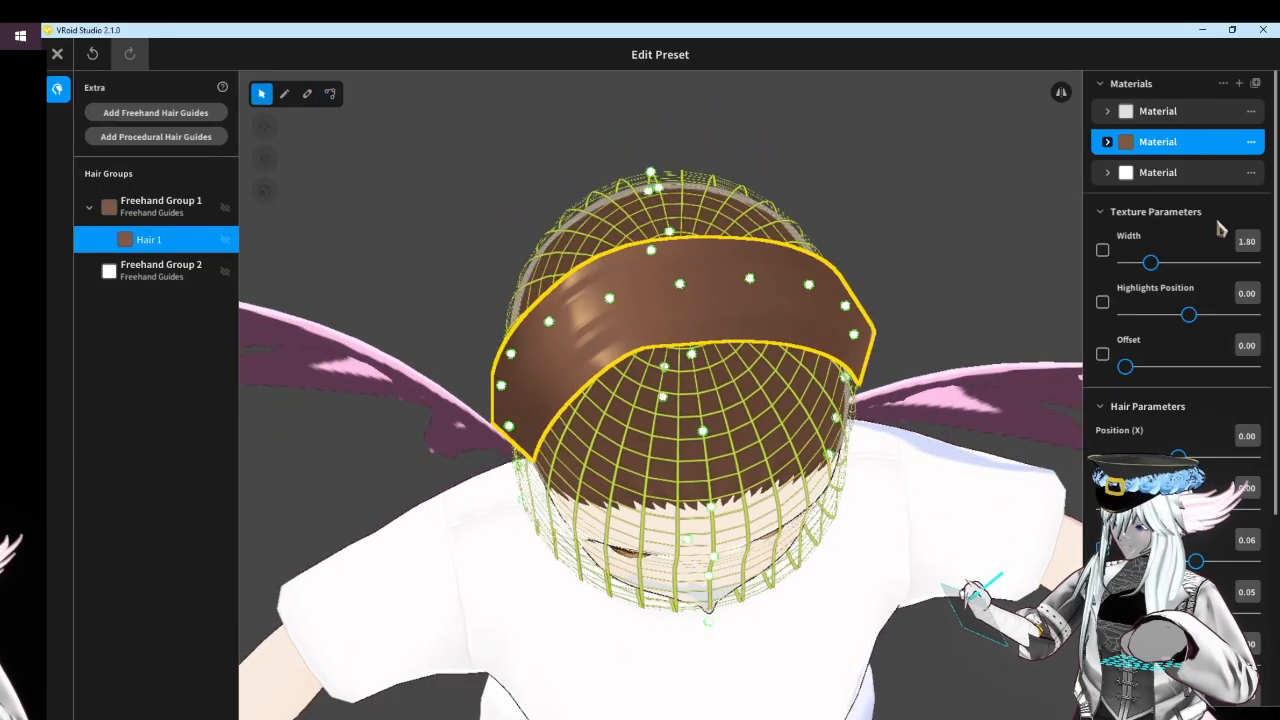
left_click(1107, 142)
left_click(1142, 170)
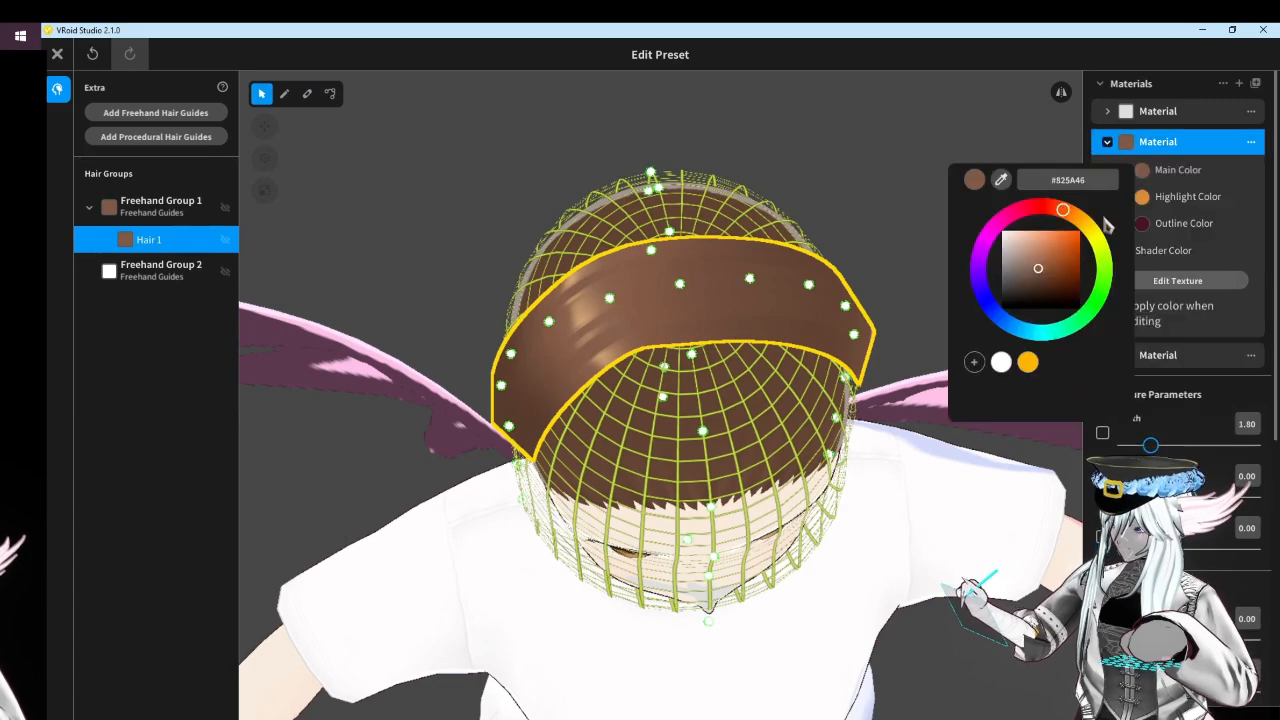
left_click(1000, 225)
left_click(1218, 291)
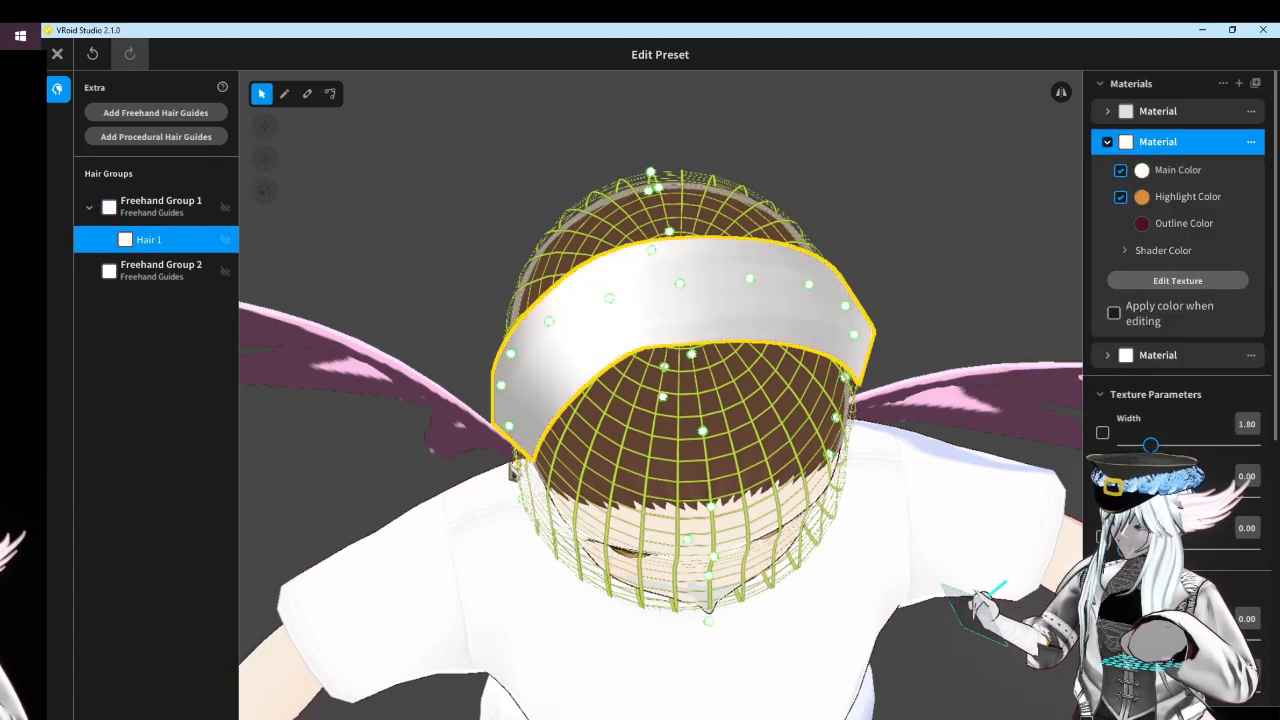
Open the material's texture for editing and export the base Default Design layer as the PNG image hairthing
left_click(1130, 284)
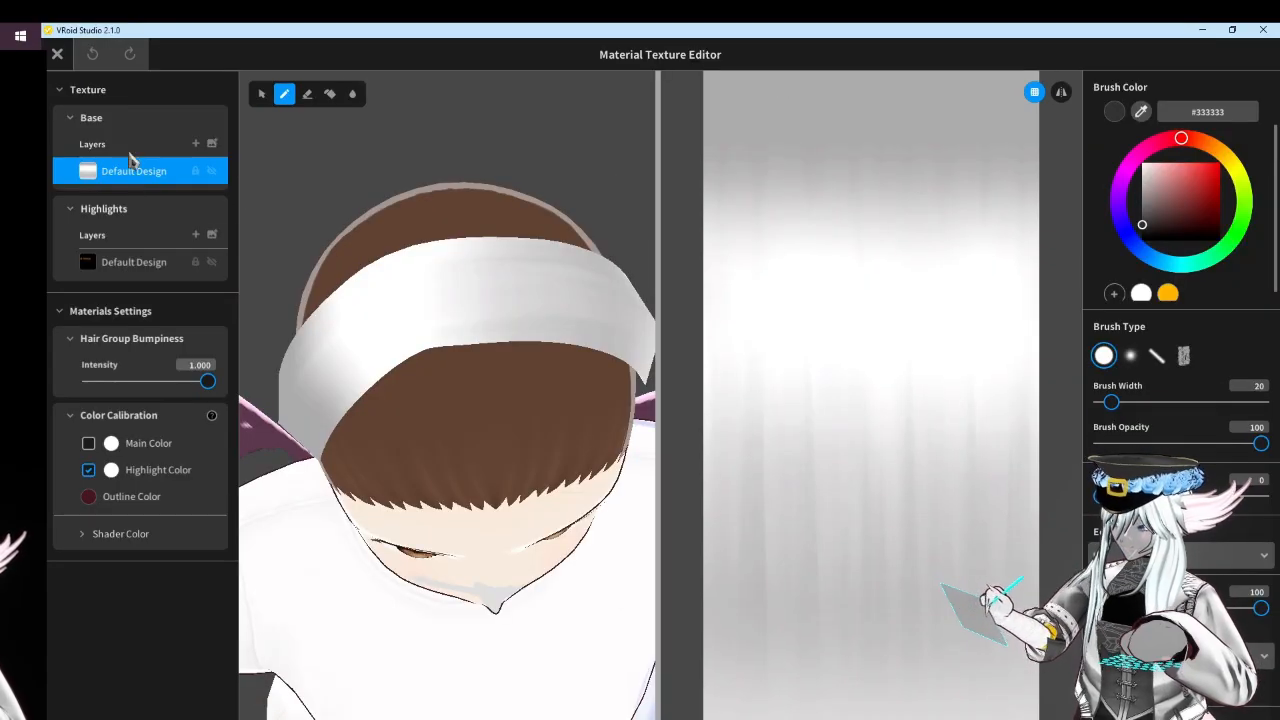
right_click(149, 176)
left_click(186, 191)
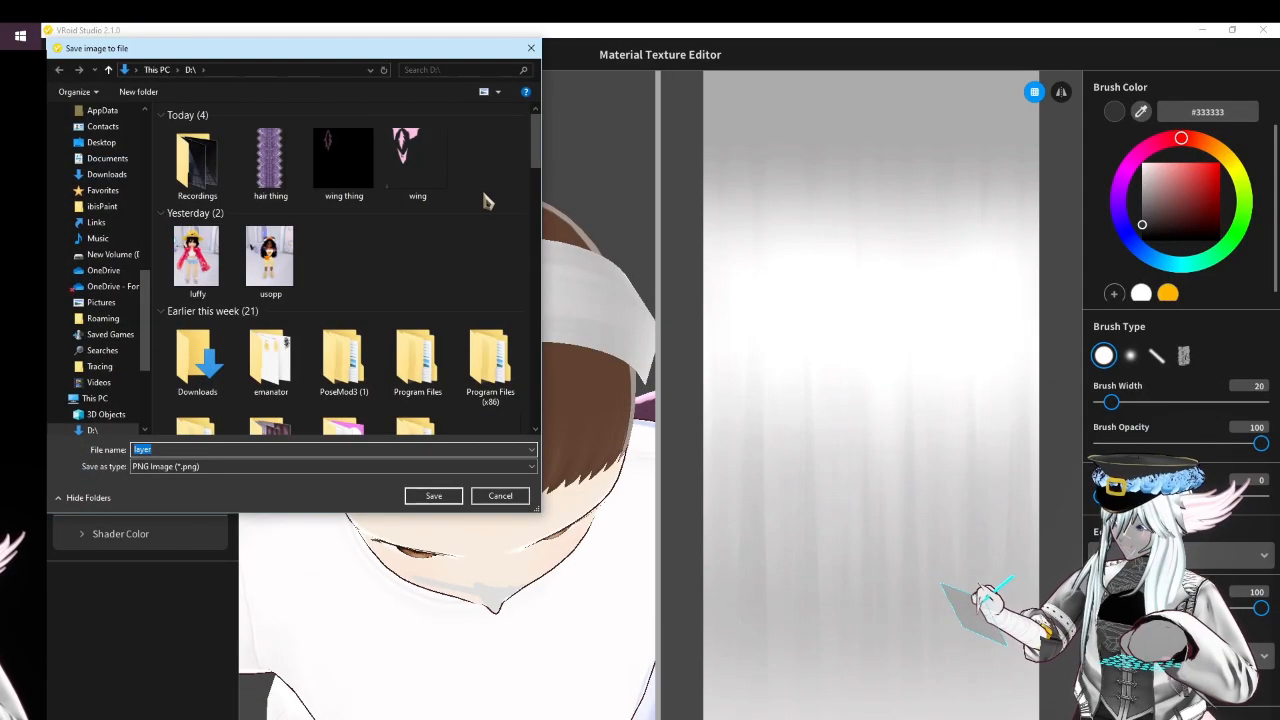
type("hair")
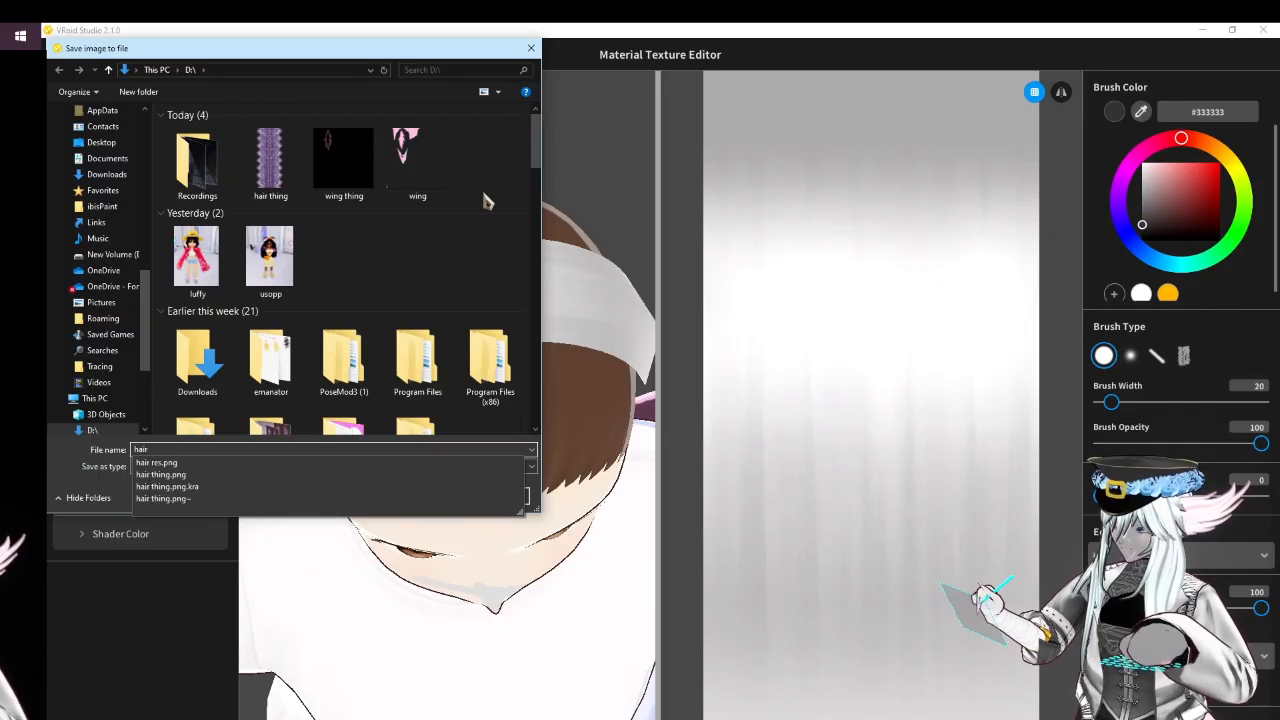
type("thing")
key("Return")
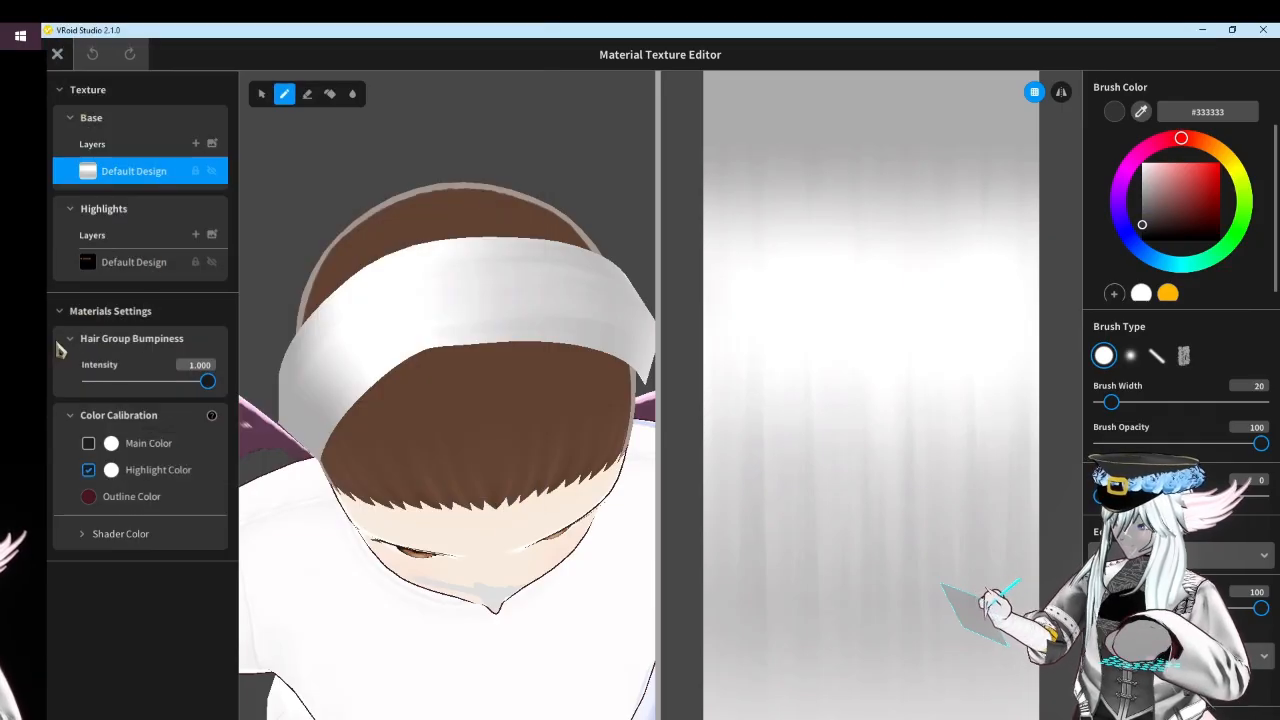
Switch to Krita and open the exported hairthing image from the D: drive
left_click(34, 463)
left_click(39, 485)
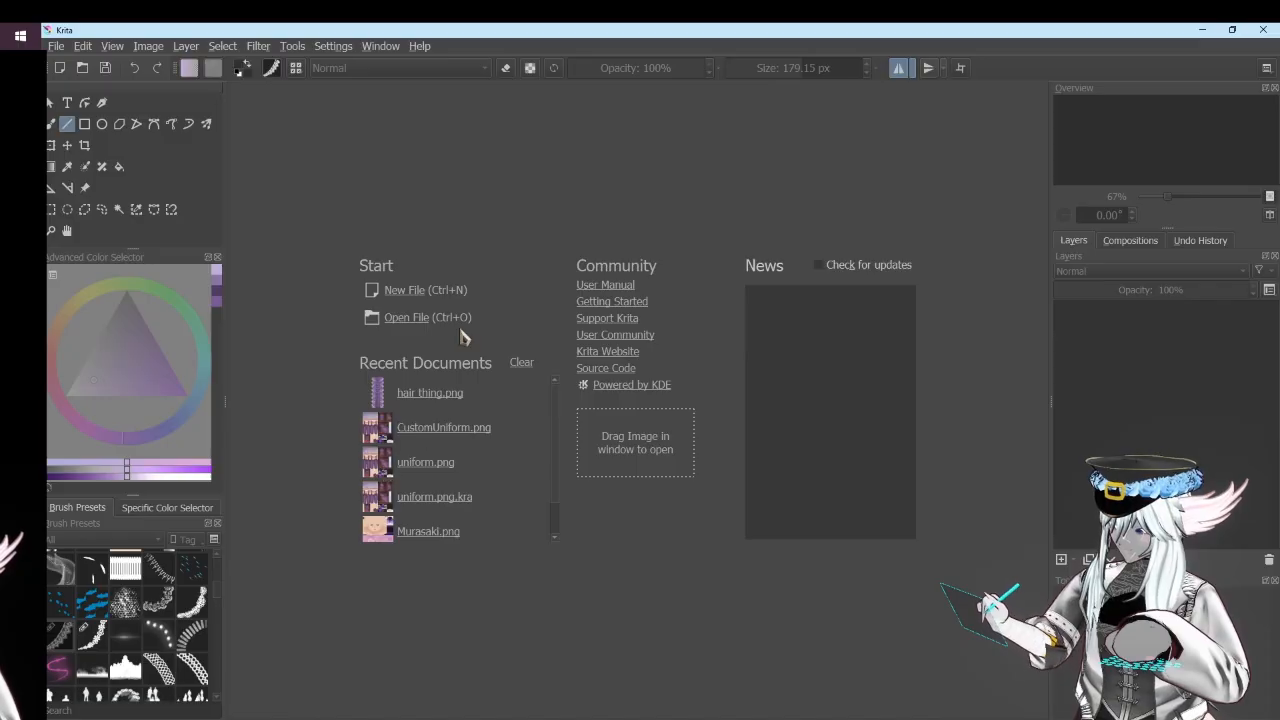
left_click(425, 318)
left_click(432, 196)
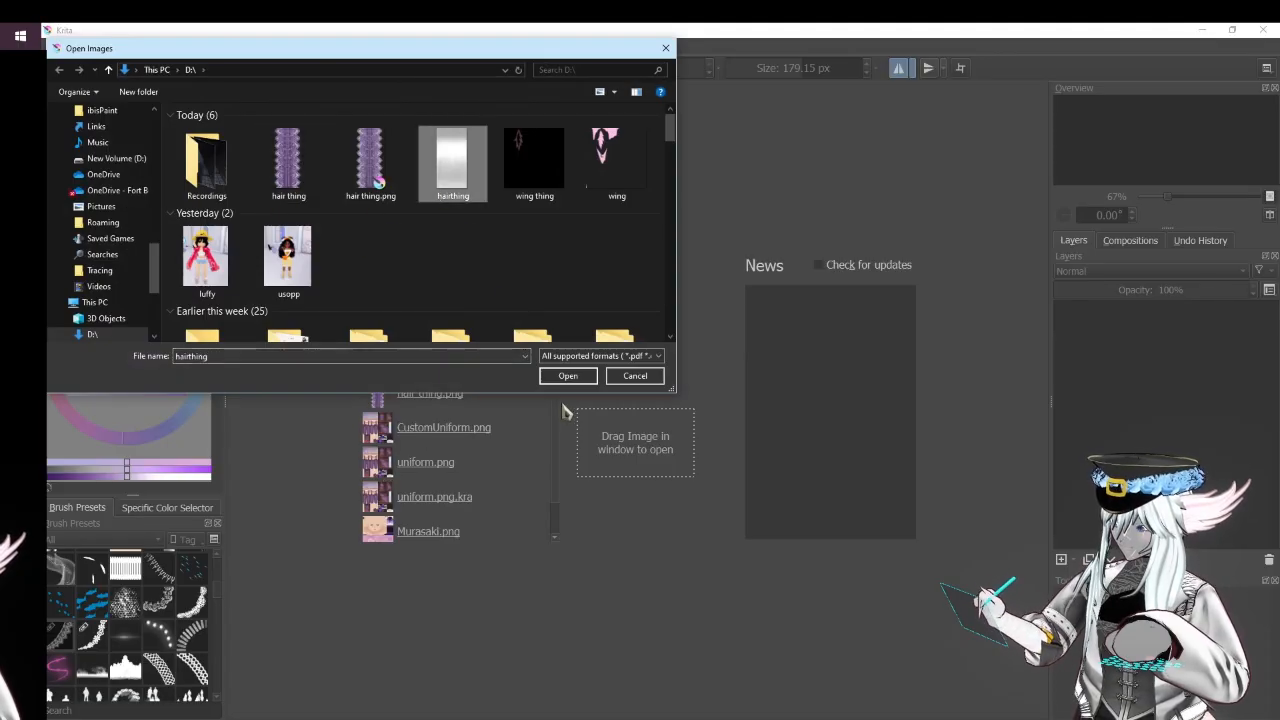
left_click(558, 375)
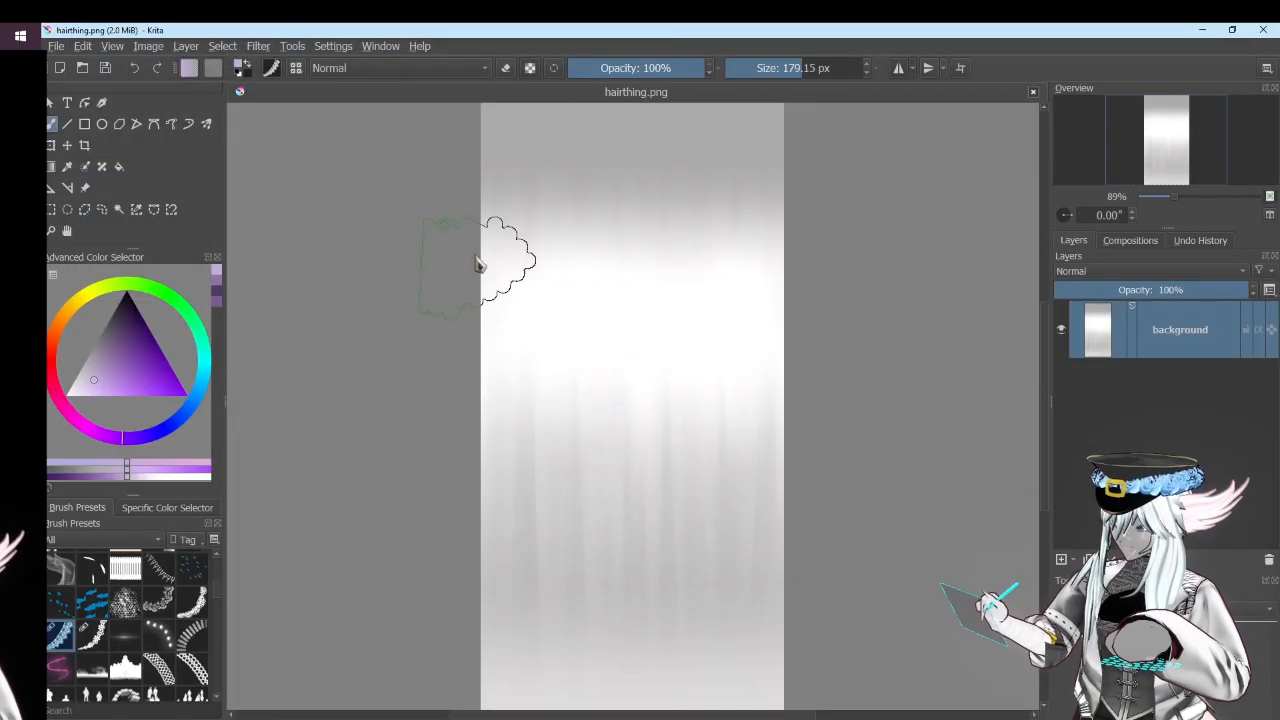
scroll(529, 514, "down", 3)
scroll(517, 591, "up", 2)
scroll(557, 489, "down", 3)
scroll(575, 458, "up", 3)
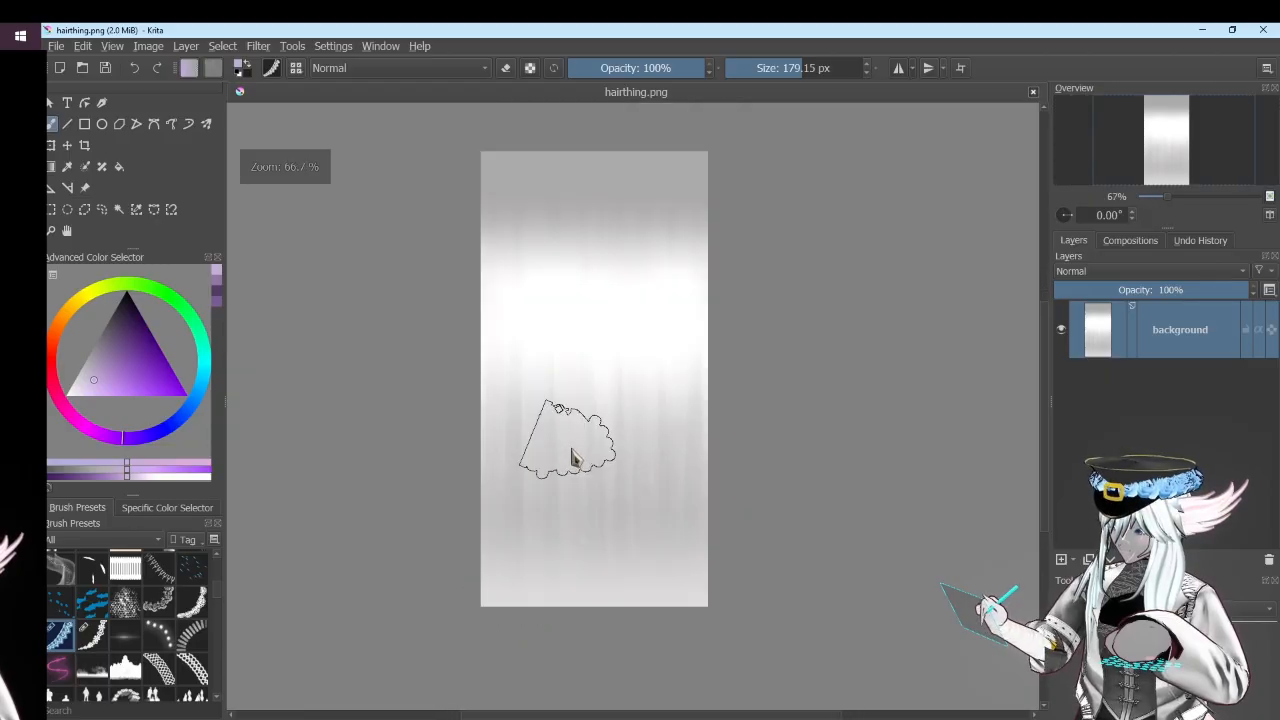
Add a new paint layer above the background and hide the background layer
left_click(1062, 560)
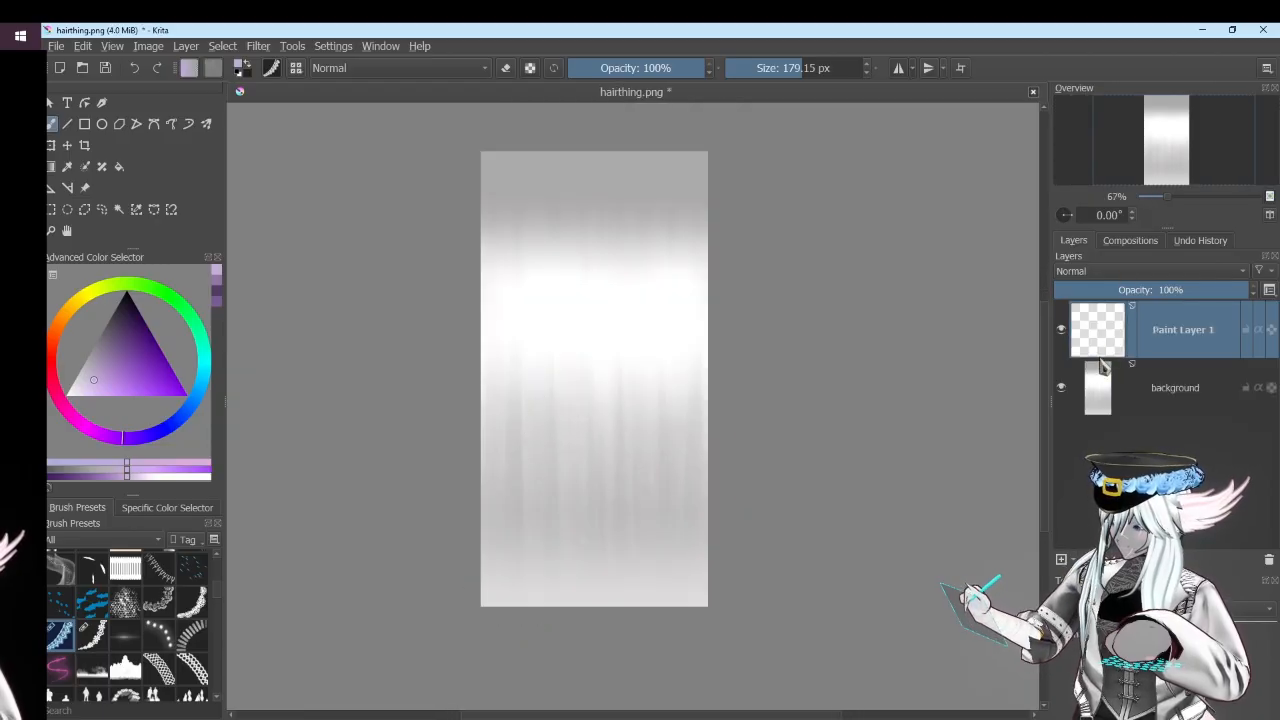
left_click(1061, 387)
scroll(590, 195, "down", 3)
scroll(590, 195, "up", 3)
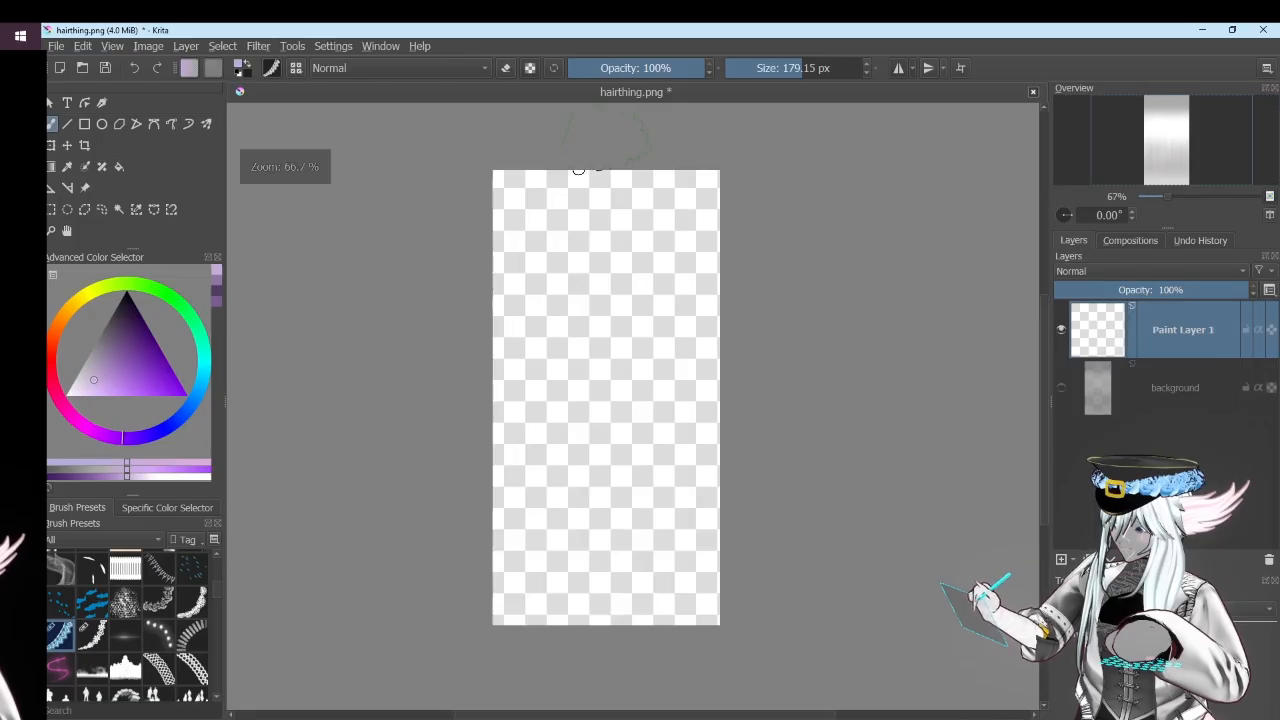
Turn on horizontal mirroring with its axis at the canvas centre, and choose the 200 px fan lace brush in dark purple
left_click(898, 67)
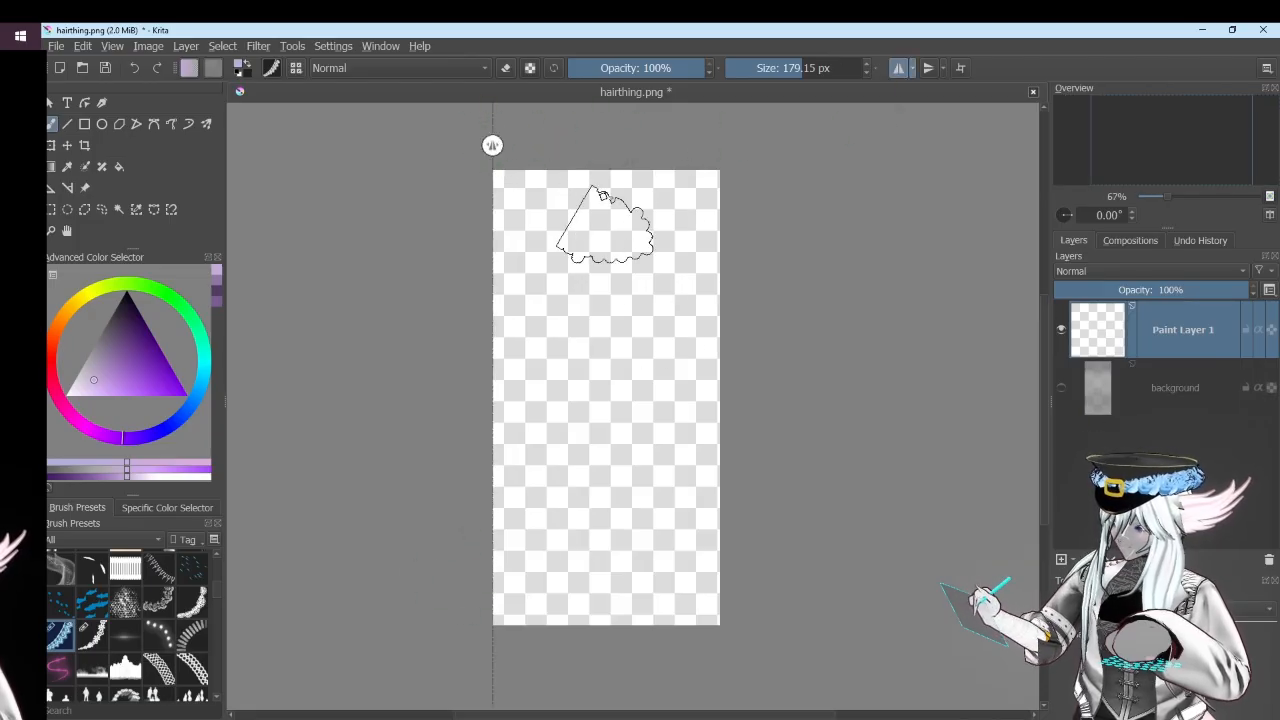
left_click_drag(492, 145, 607, 166)
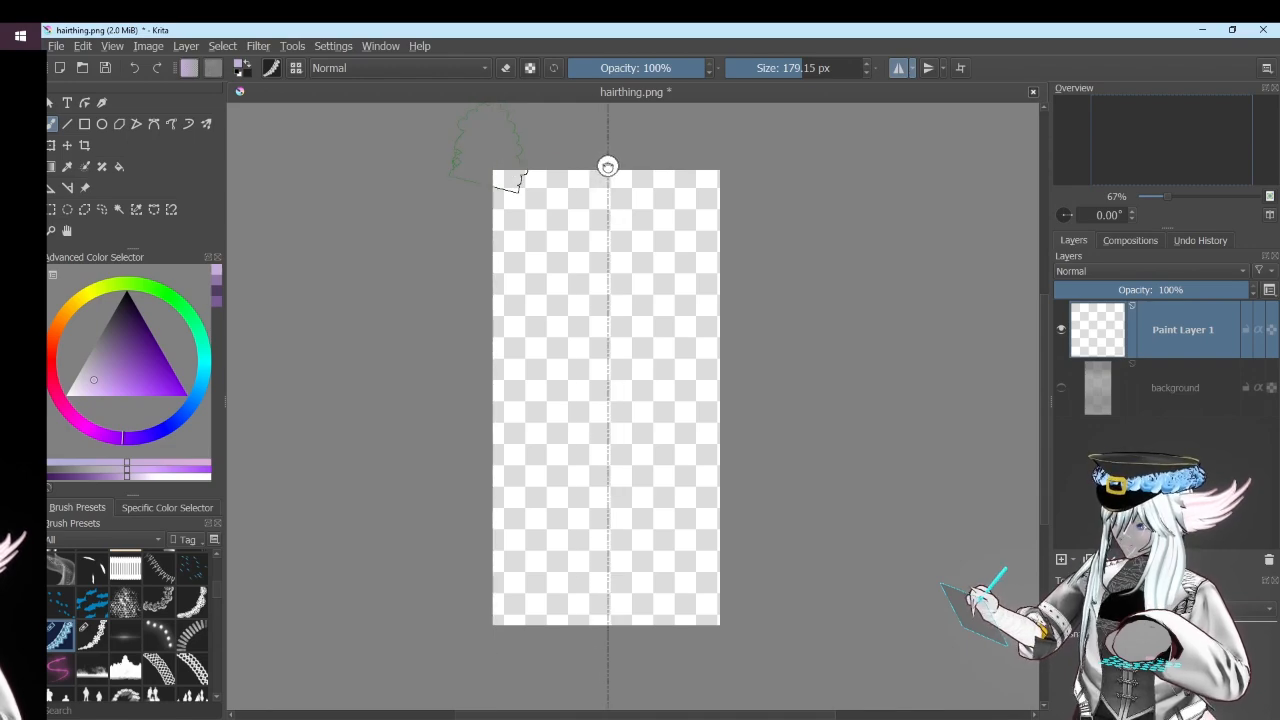
left_click(1064, 392)
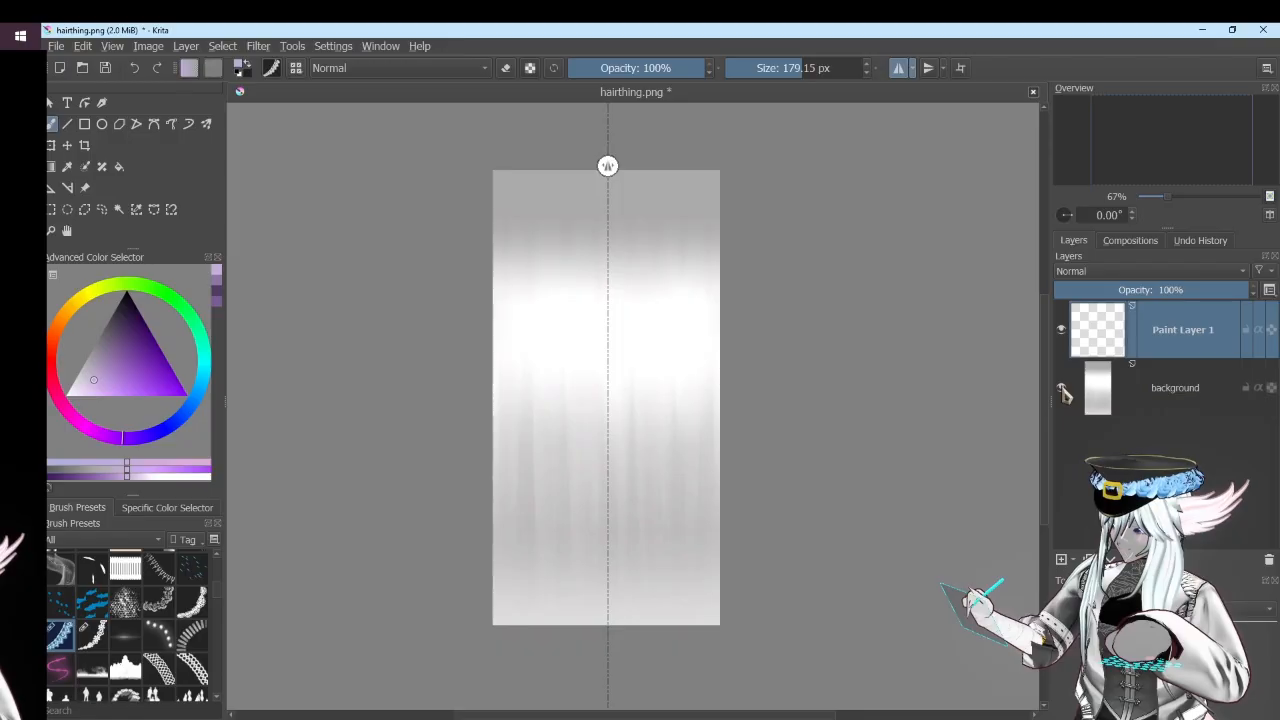
left_click(1064, 392)
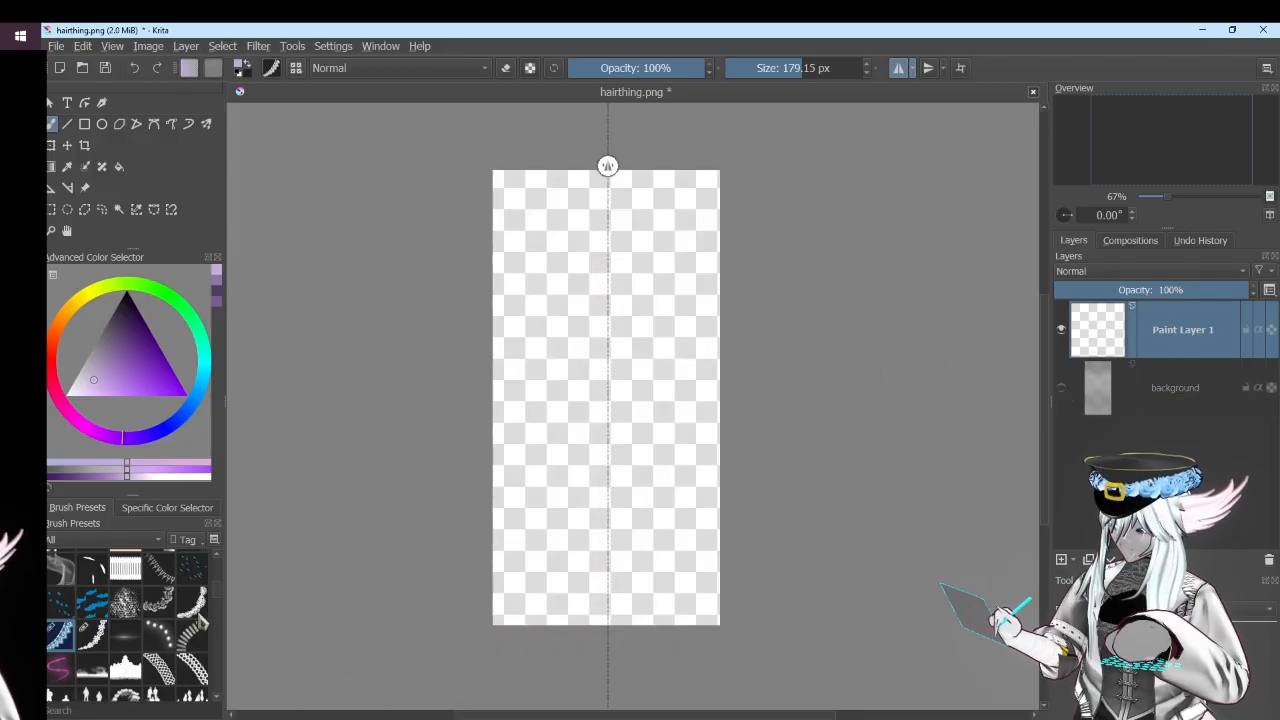
left_click(196, 610)
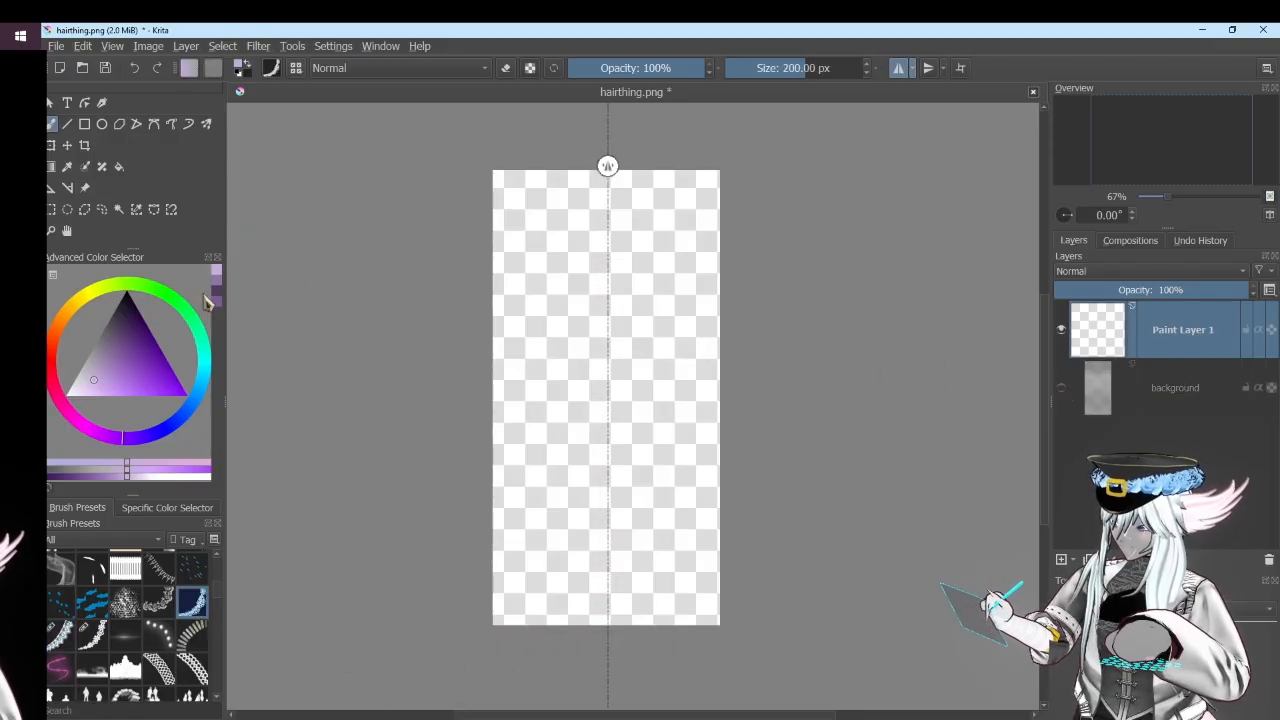
left_click_drag(112, 390, 127, 343)
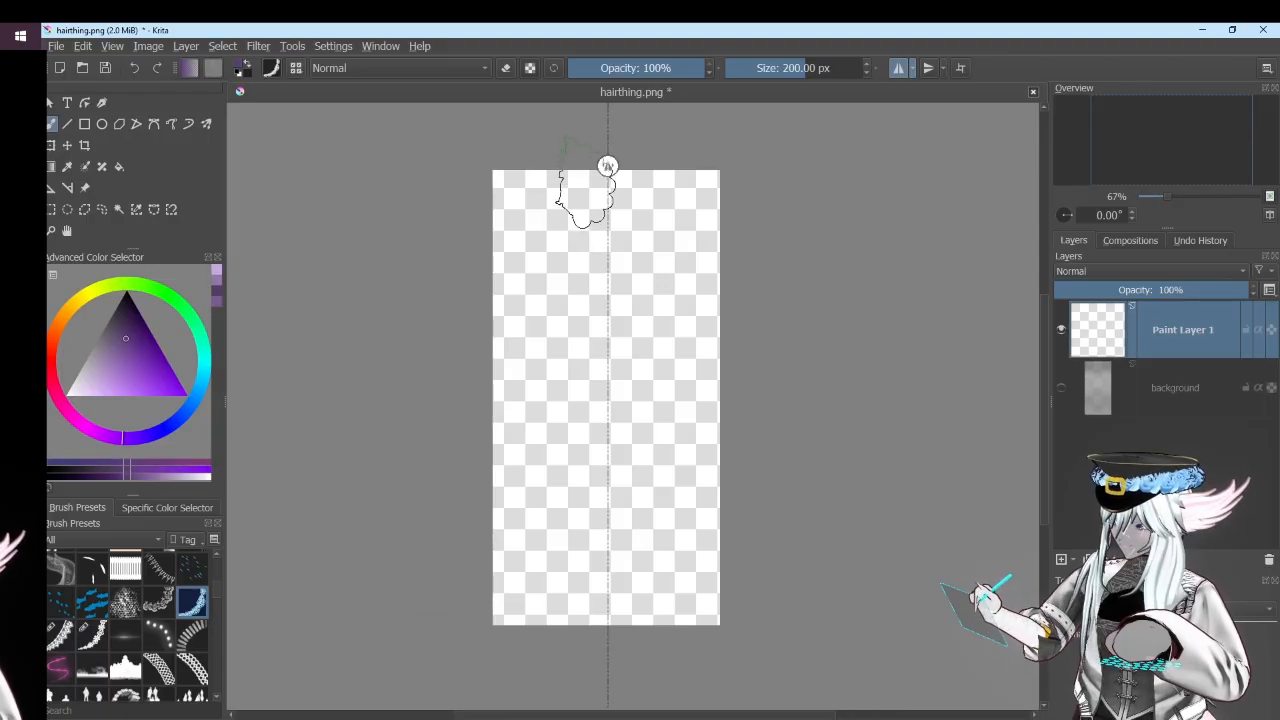
left_click_drag(580, 185, 578, 650)
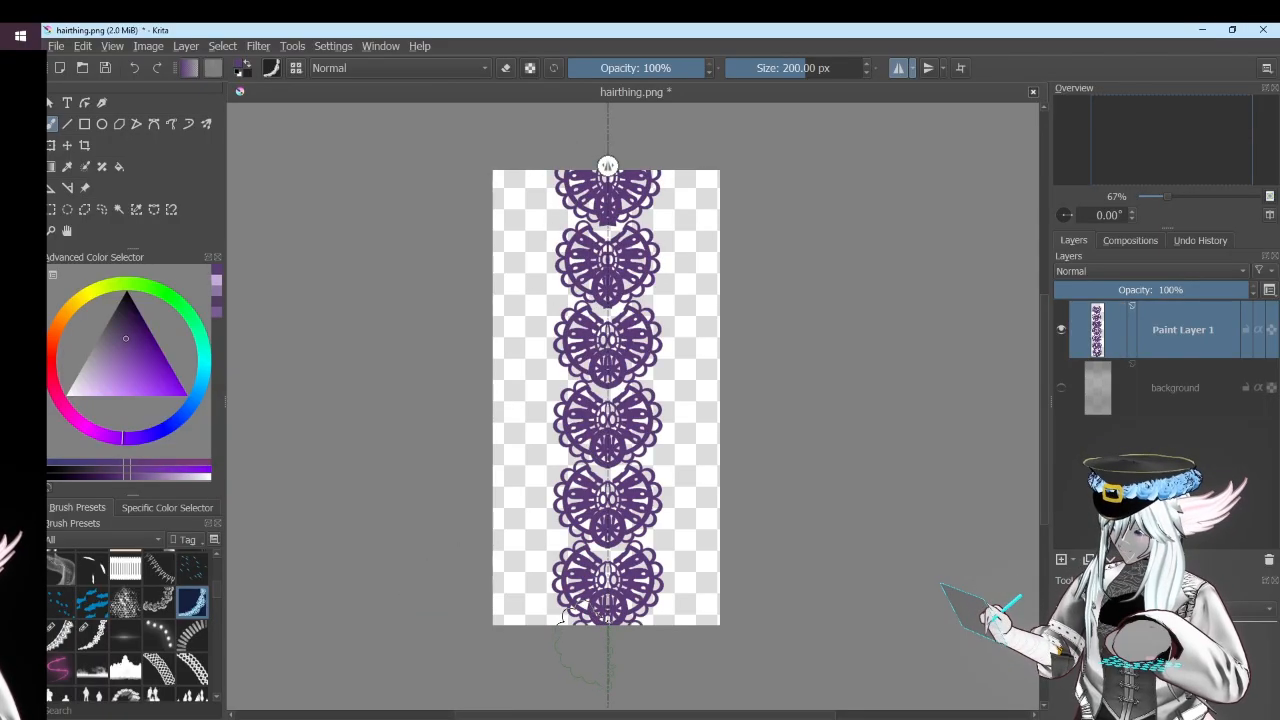
key("ctrl+z")
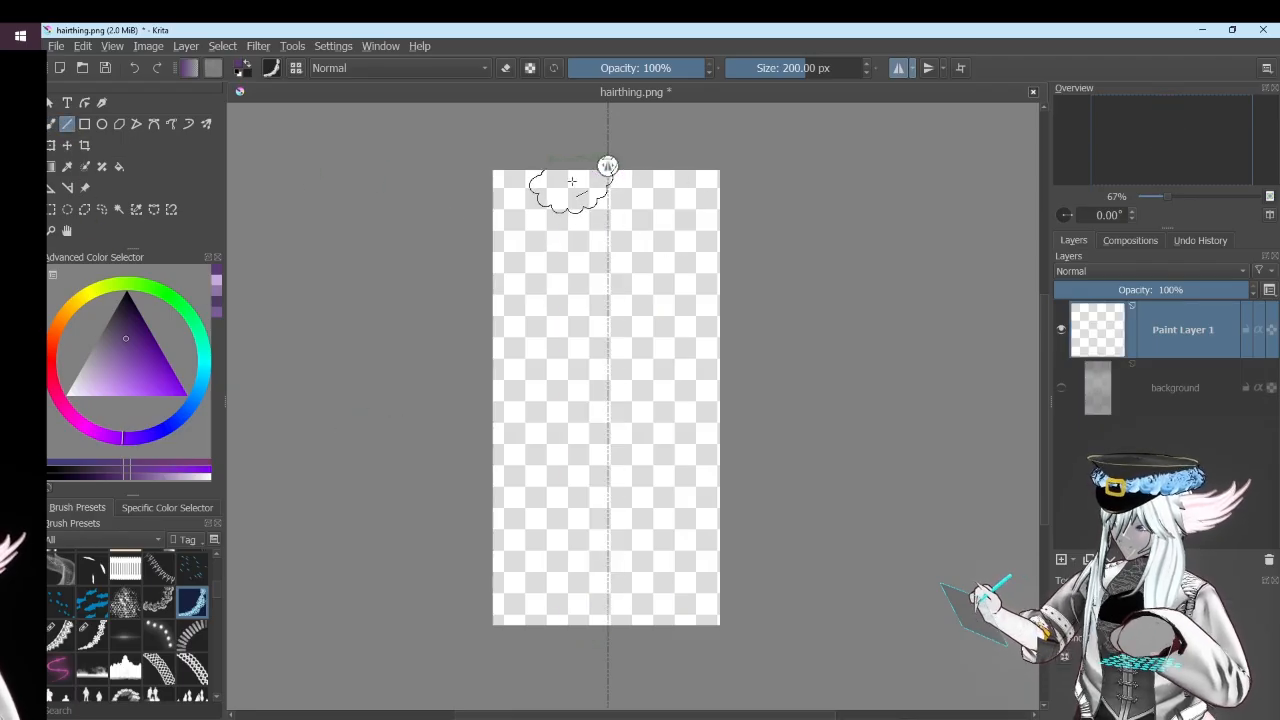
mouse_move(568, 174)
left_mouse_down()
mouse_move(604, 674)
mouse_move(576, 605)
left_mouse_up()
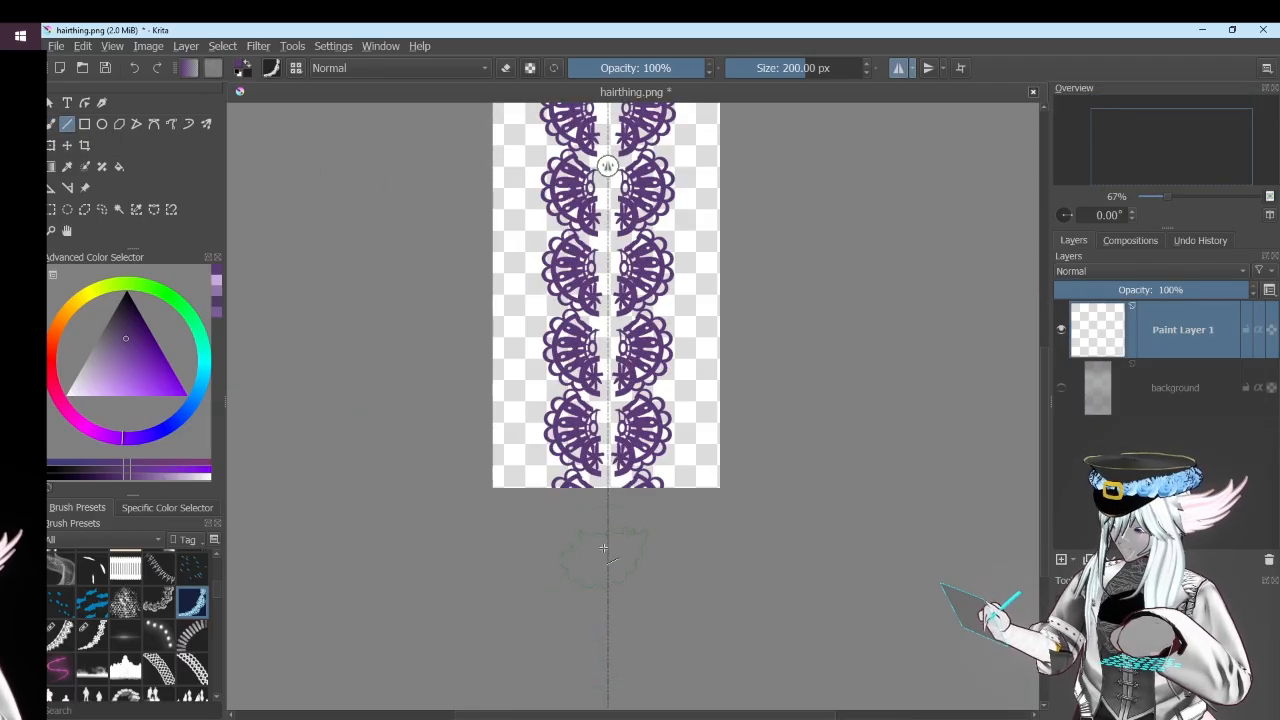
middle_click_drag(506, 531, 492, 708)
scroll(504, 667, "down", 1)
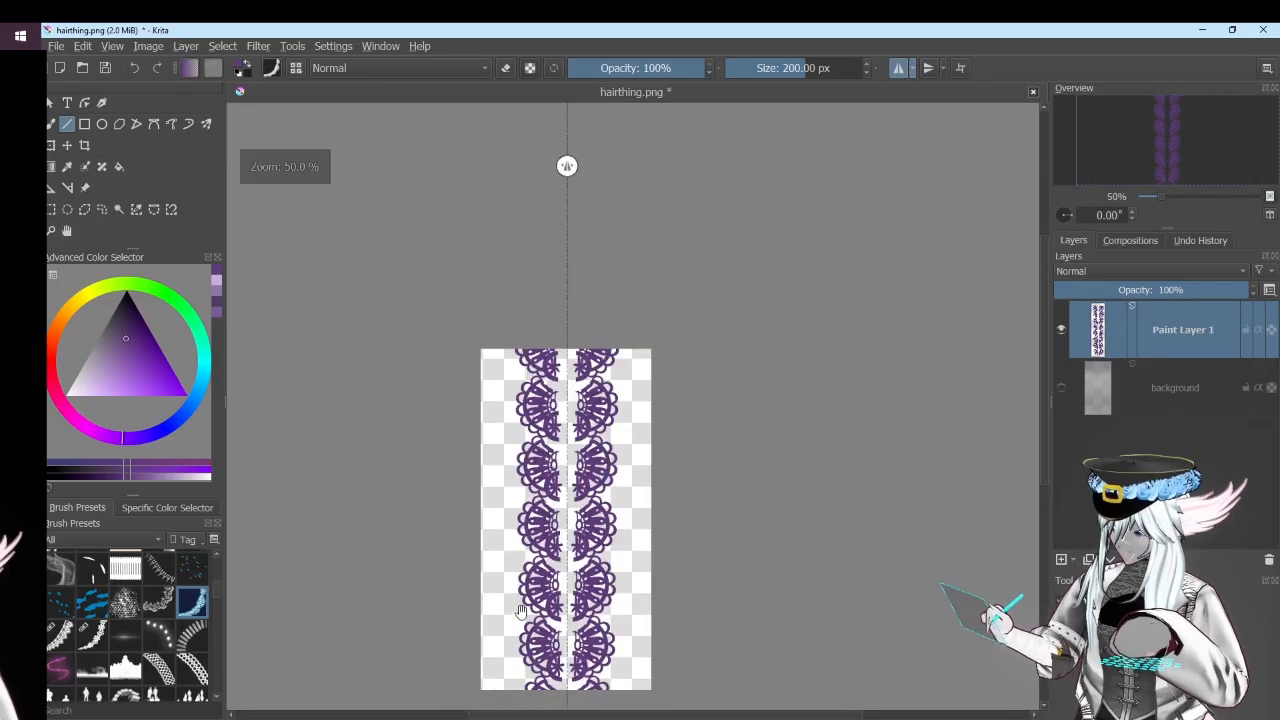
middle_click_drag(506, 660, 515, 578)
scroll(525, 532, "up", 1)
key("ctrl+z")
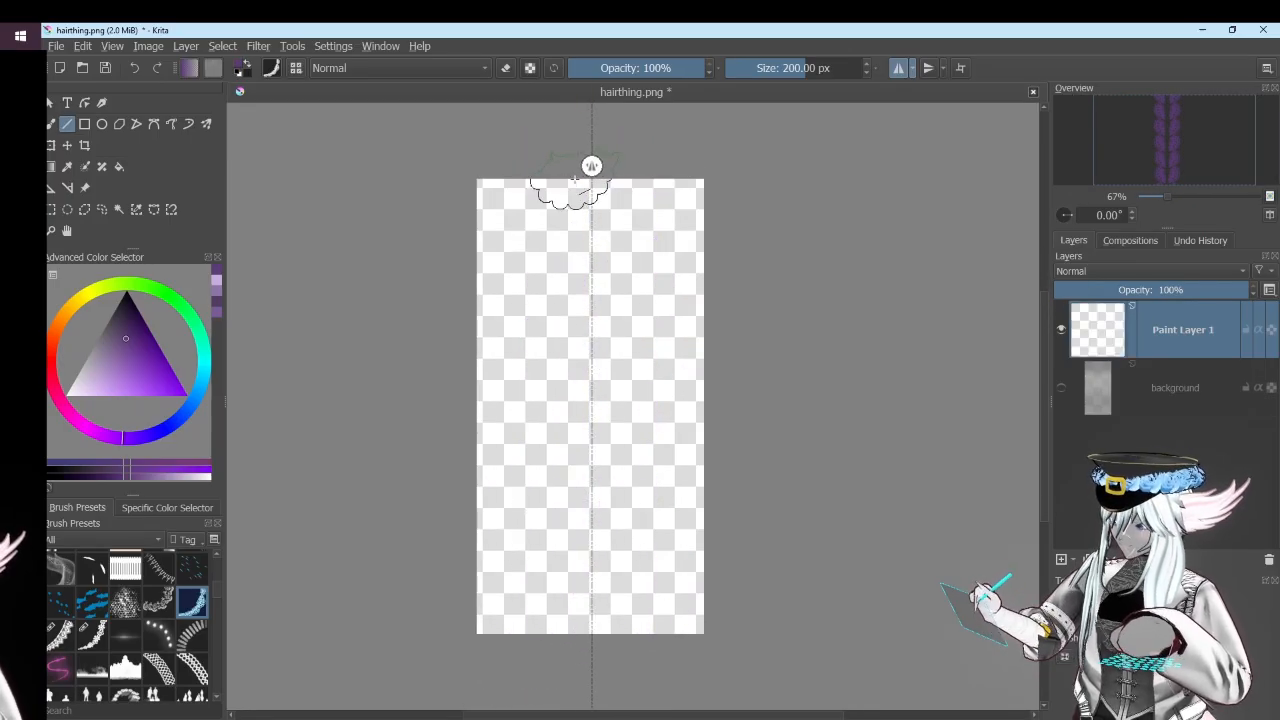
mouse_move(572, 180)
left_mouse_down()
mouse_move(557, 360)
mouse_move(557, 586)
mouse_move(572, 645)
left_mouse_up()
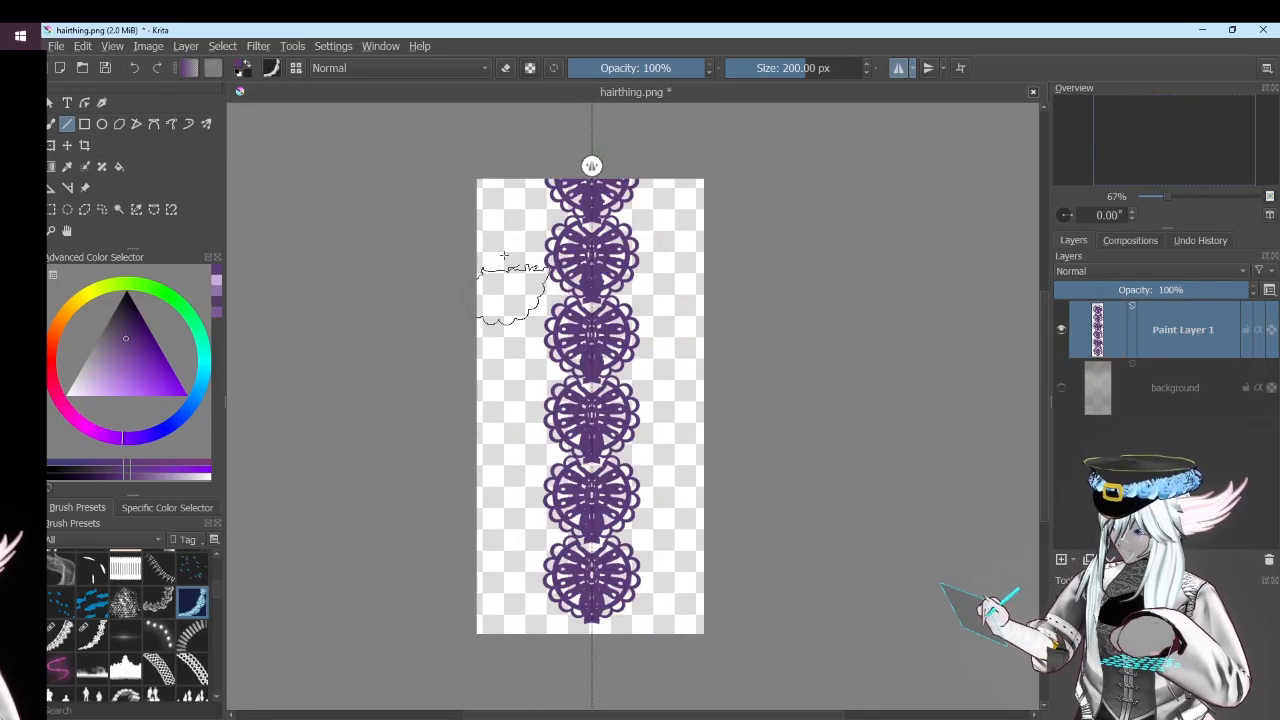
key("ctrl+z")
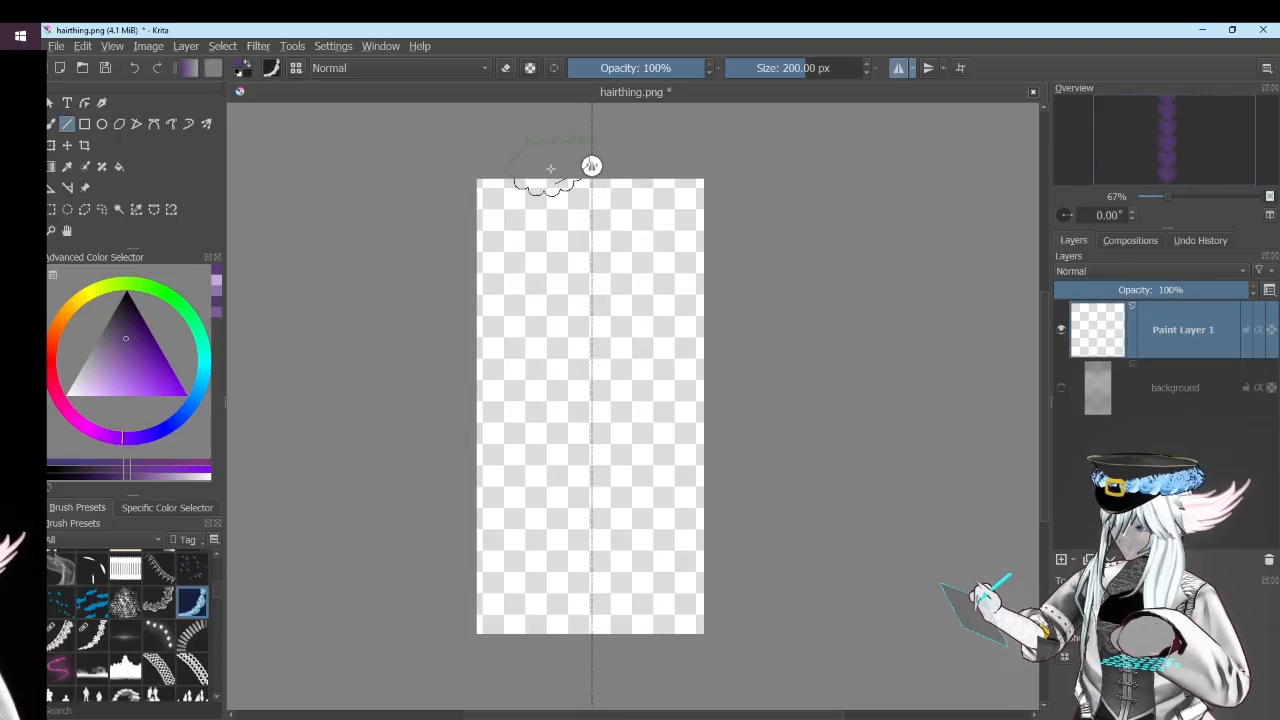
mouse_move(552, 180)
left_mouse_down()
mouse_move(540, 595)
mouse_move(554, 664)
left_mouse_up()
key("ctrl+z")
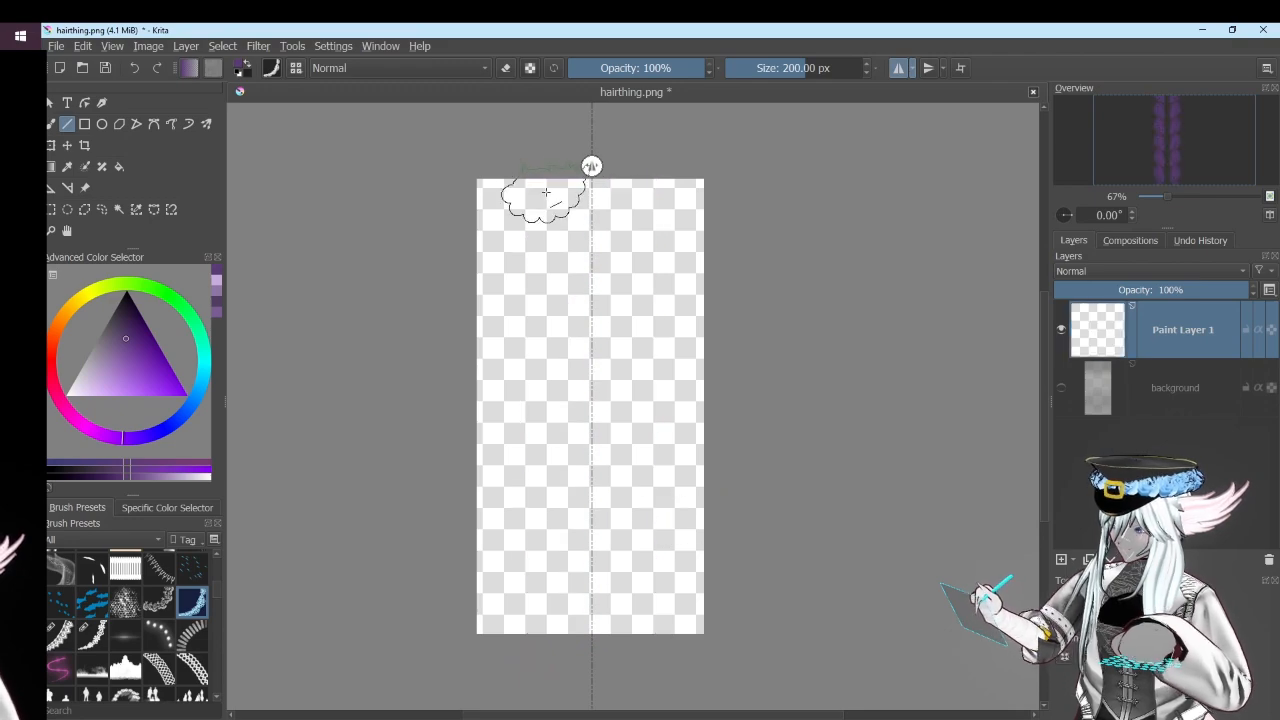
Draw straight, mirrored dark purple lace strips down the full canvas height, leaving a narrow gap between them at the centre
mouse_move(548, 181)
left_mouse_down()
mouse_move(517, 682)
mouse_move(545, 672)
left_mouse_up()
Add a second paint layer and draw mirrored pale purple strips with a smaller lace brush along the inner edges of the dark lace
left_click(1062, 559)
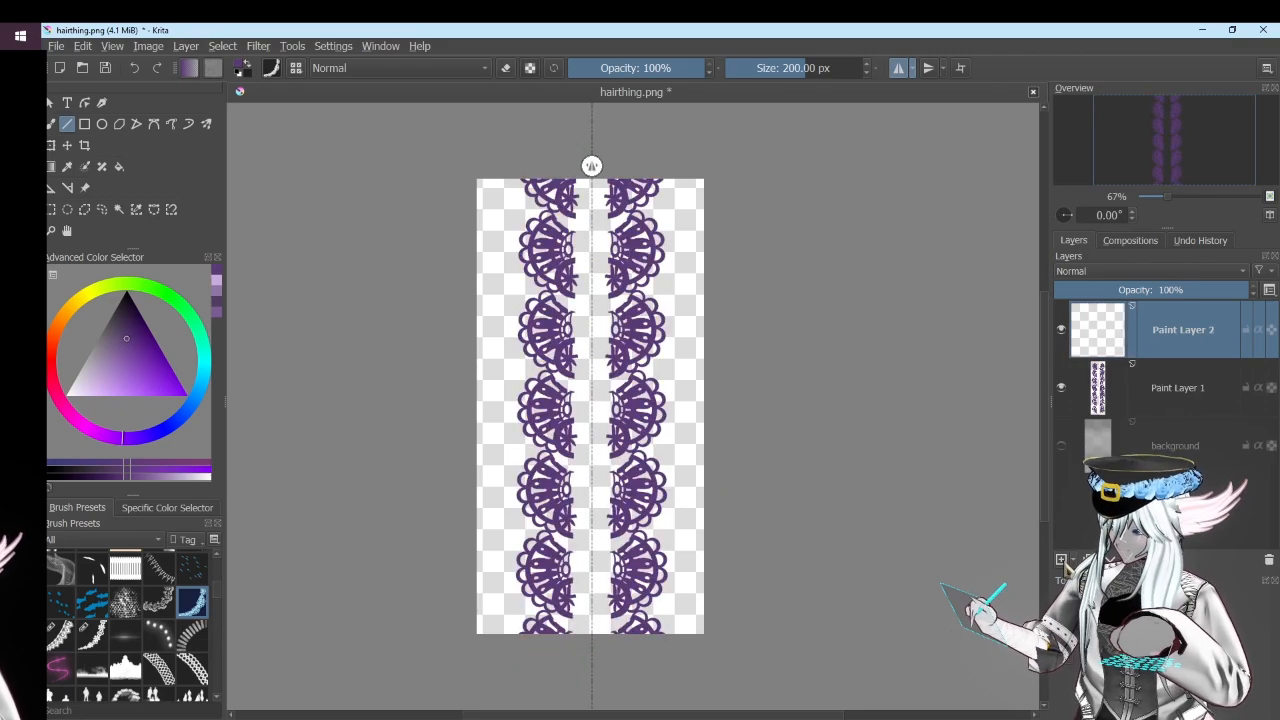
left_click(104, 644)
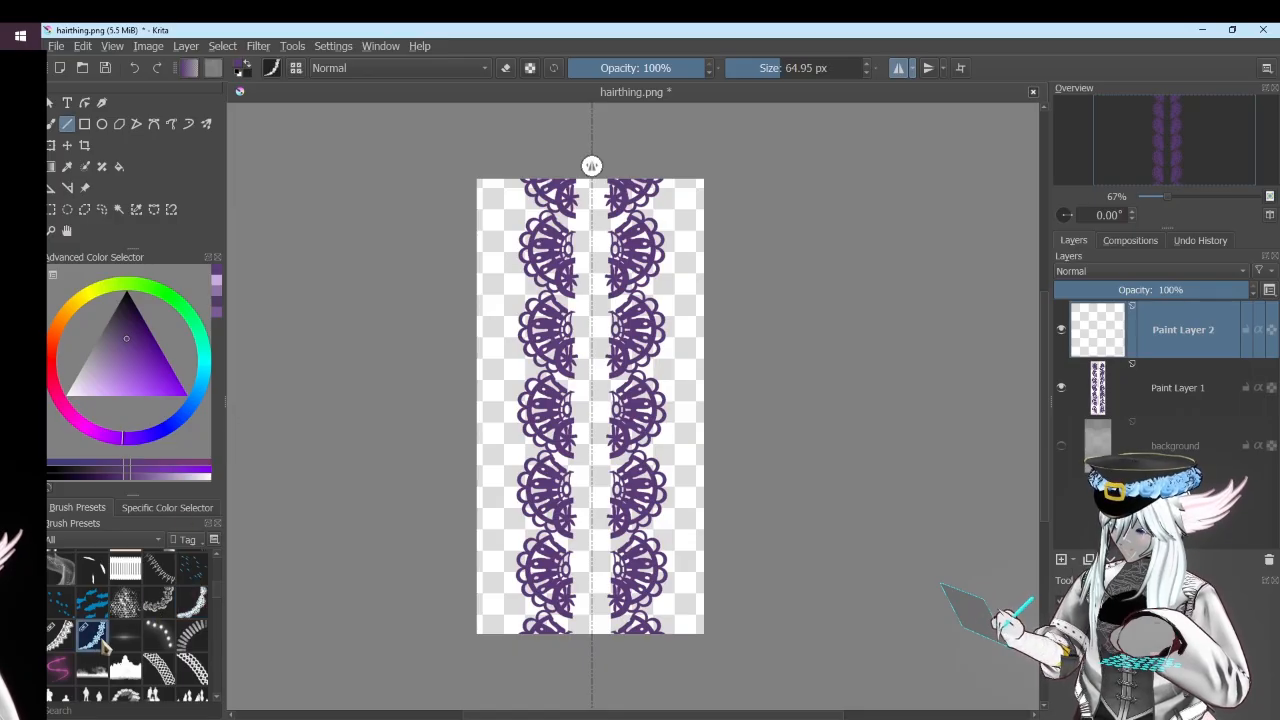
left_click(93, 379)
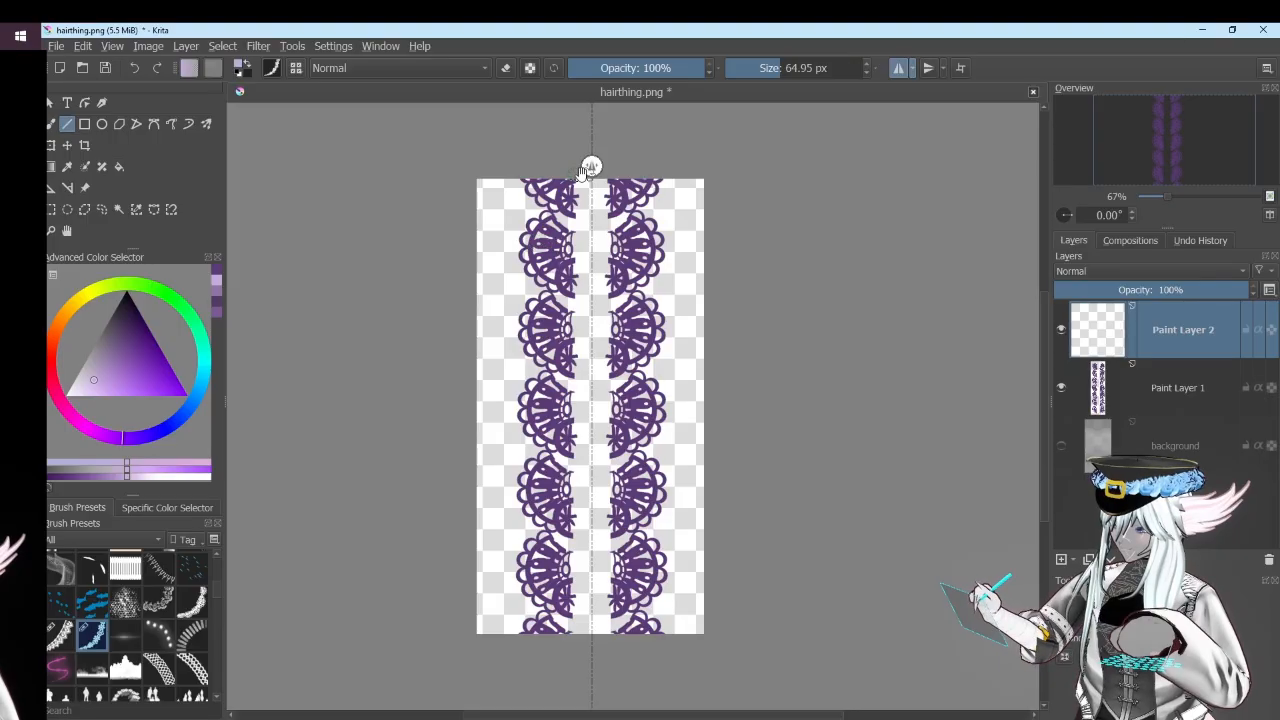
left_click_drag(584, 172, 591, 537)
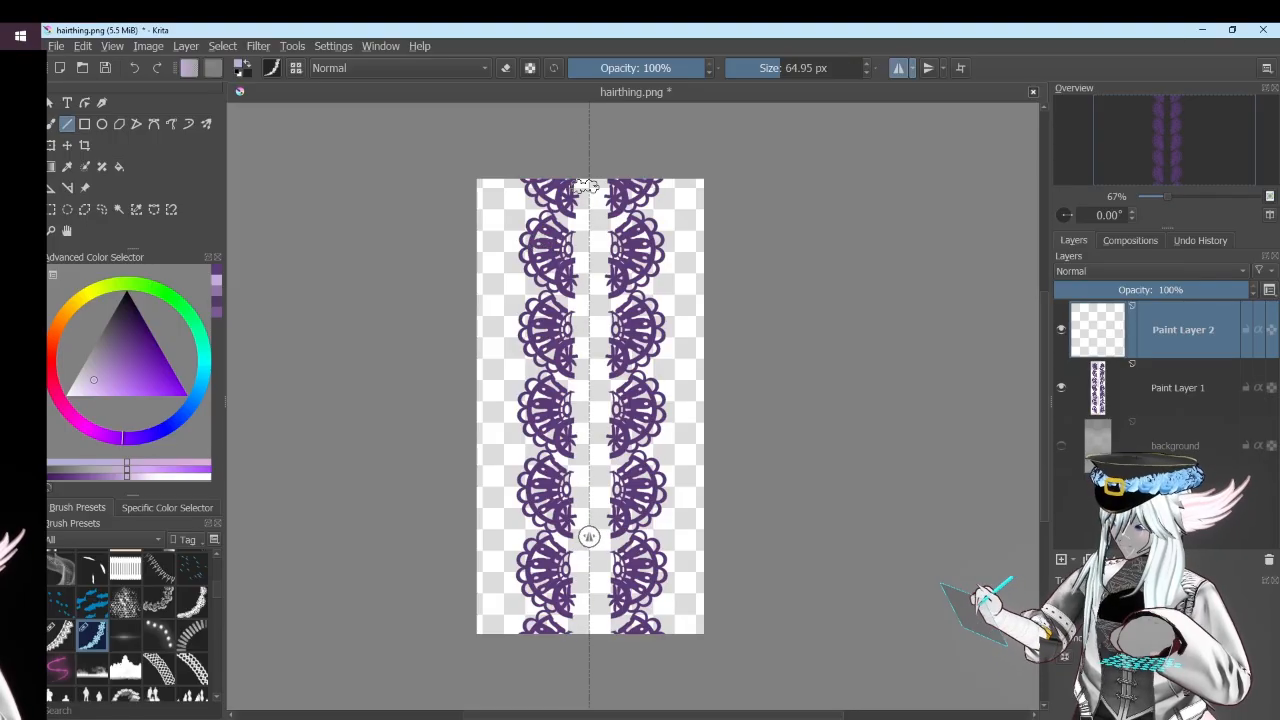
left_click_drag(584, 601, 585, 601)
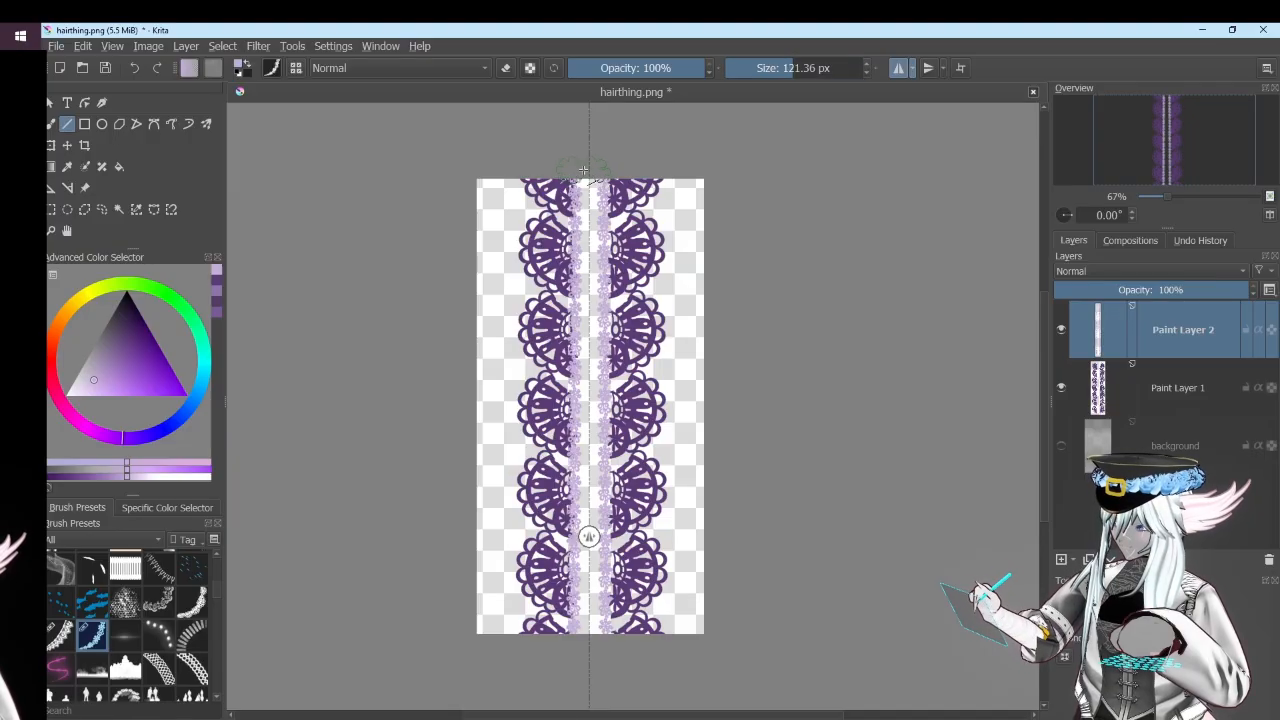
Fill the gap between the lace strips with a pale purple lace strip, and overlay a lighter lilac one on a new paint layer
left_click_drag(584, 172, 585, 688)
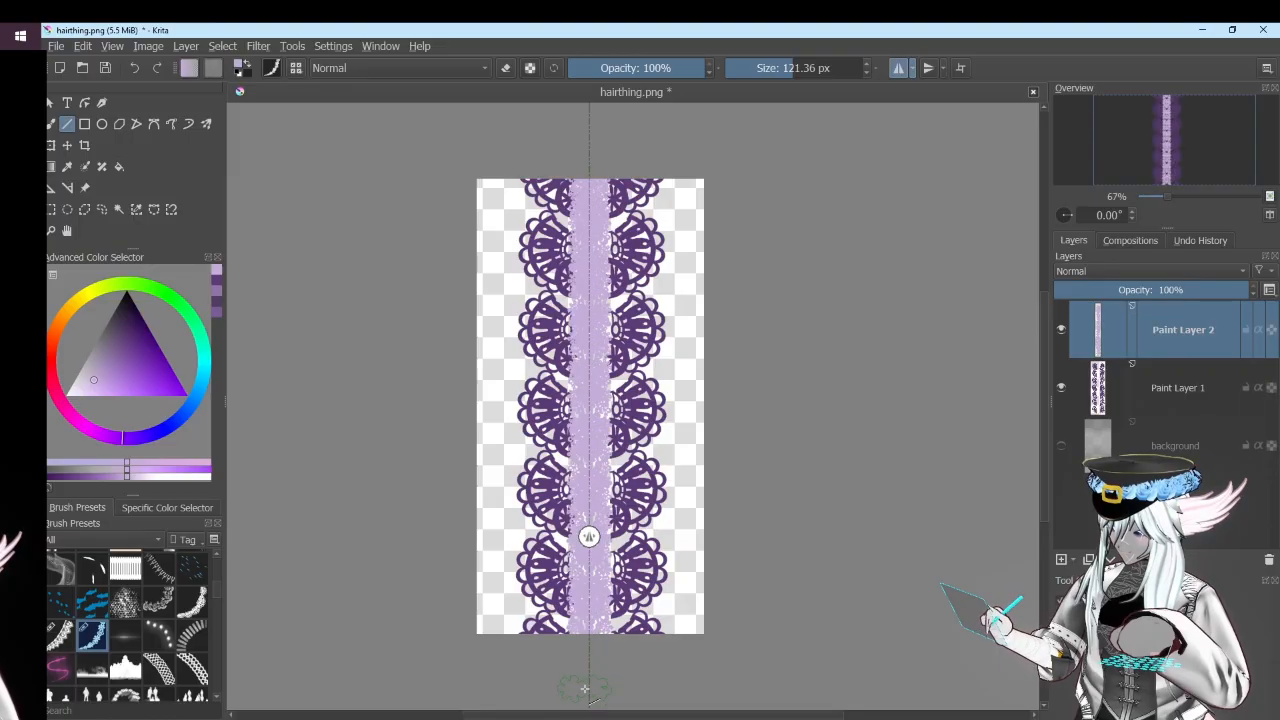
key("Insert")
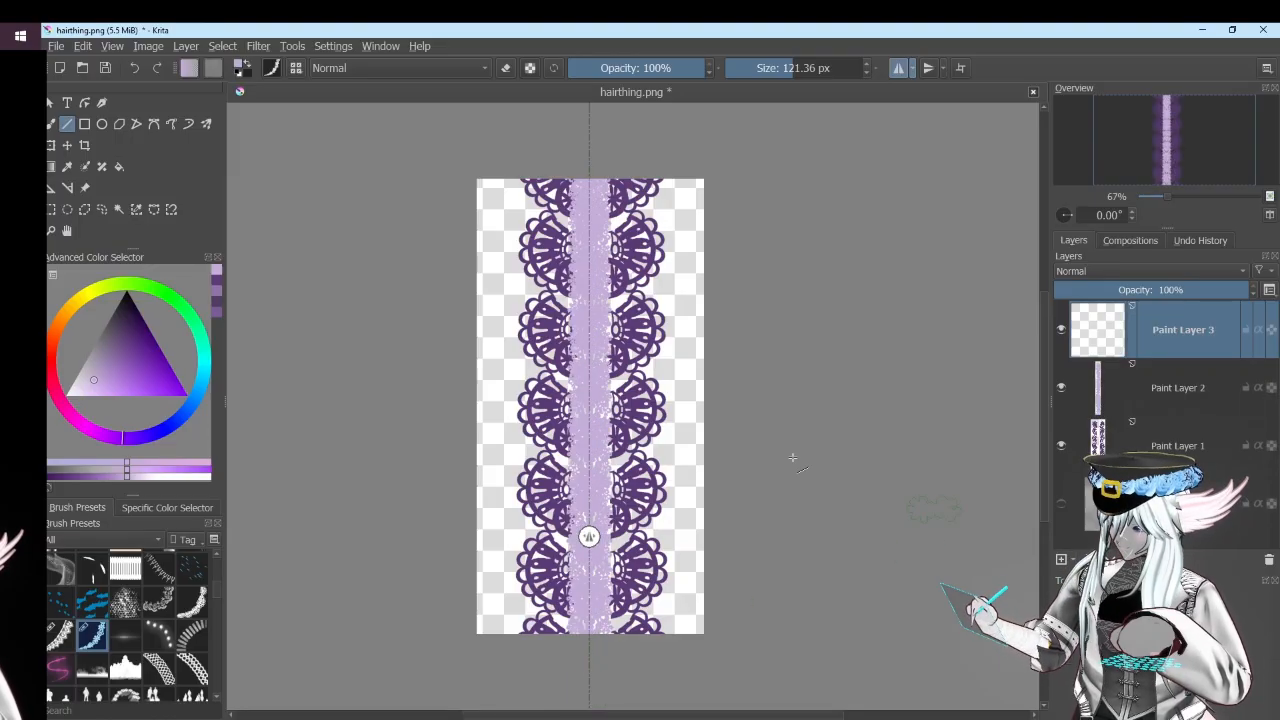
left_click_drag(93, 390, 84, 387)
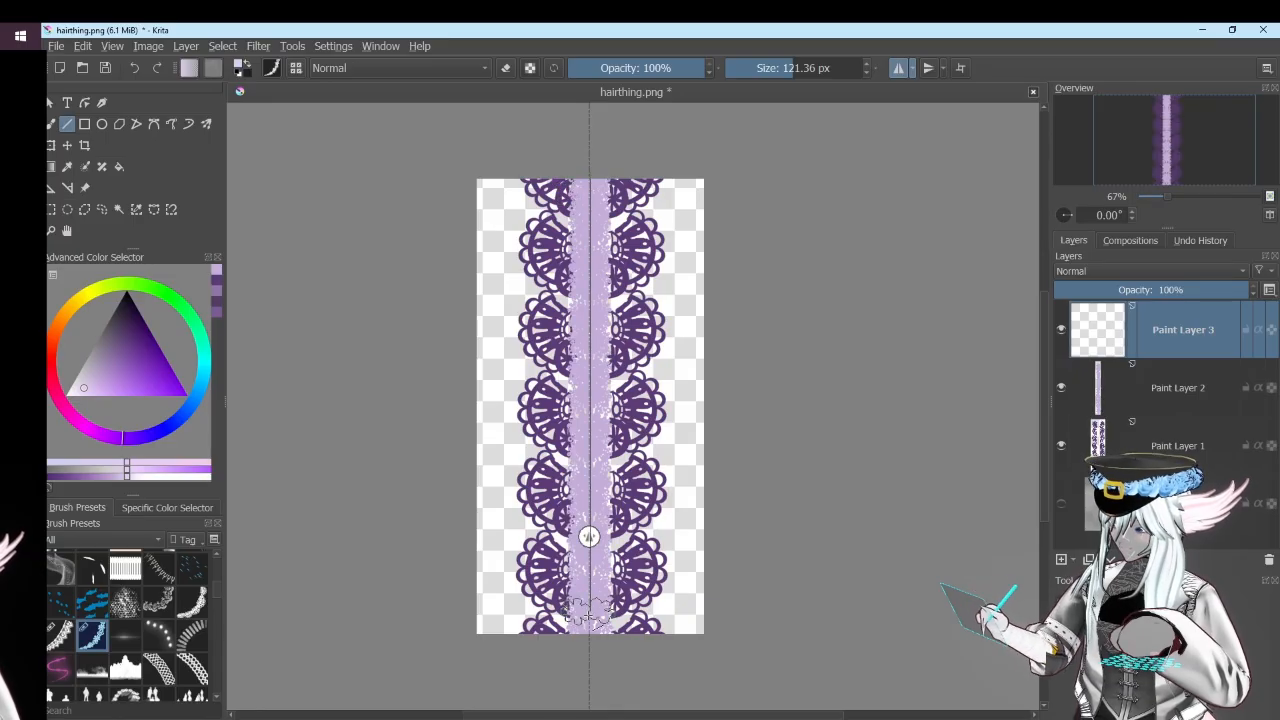
left_click_drag(589, 612, 588, 668)
Add a new paint layer and arrange it between Paint Layer 1 and the background, keeping the new layer selected
left_click(1143, 465)
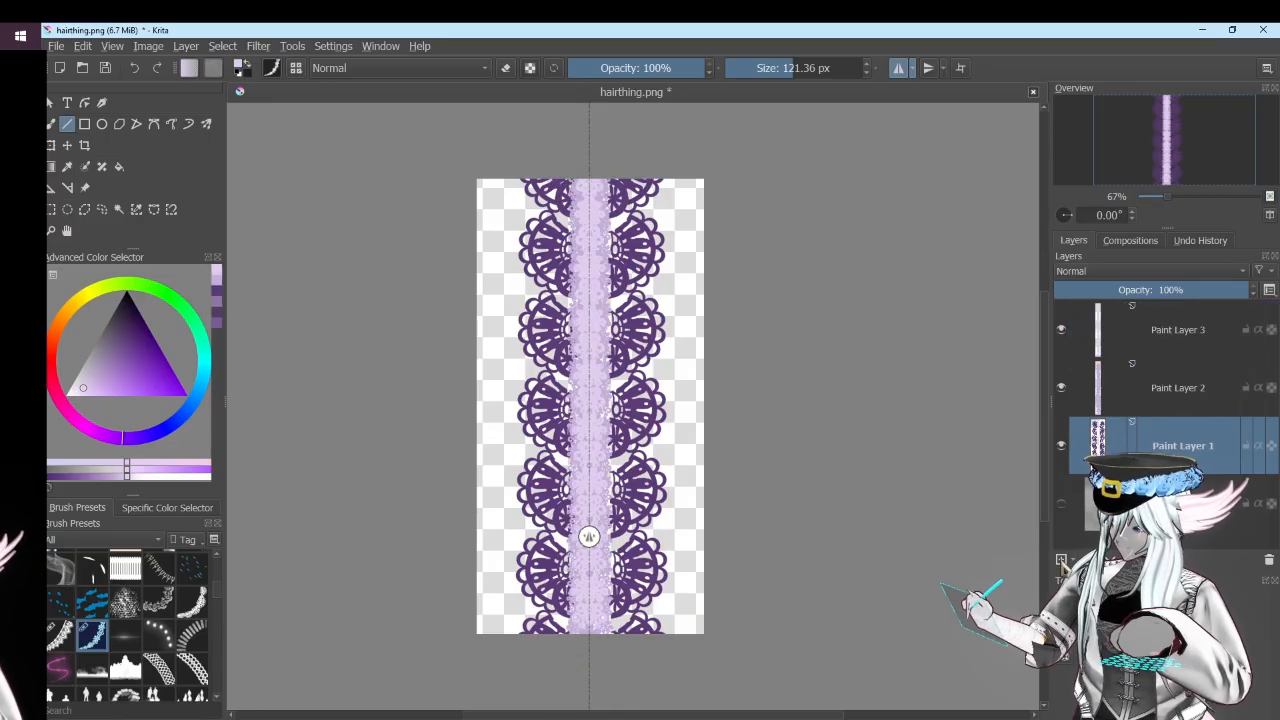
key("Insert")
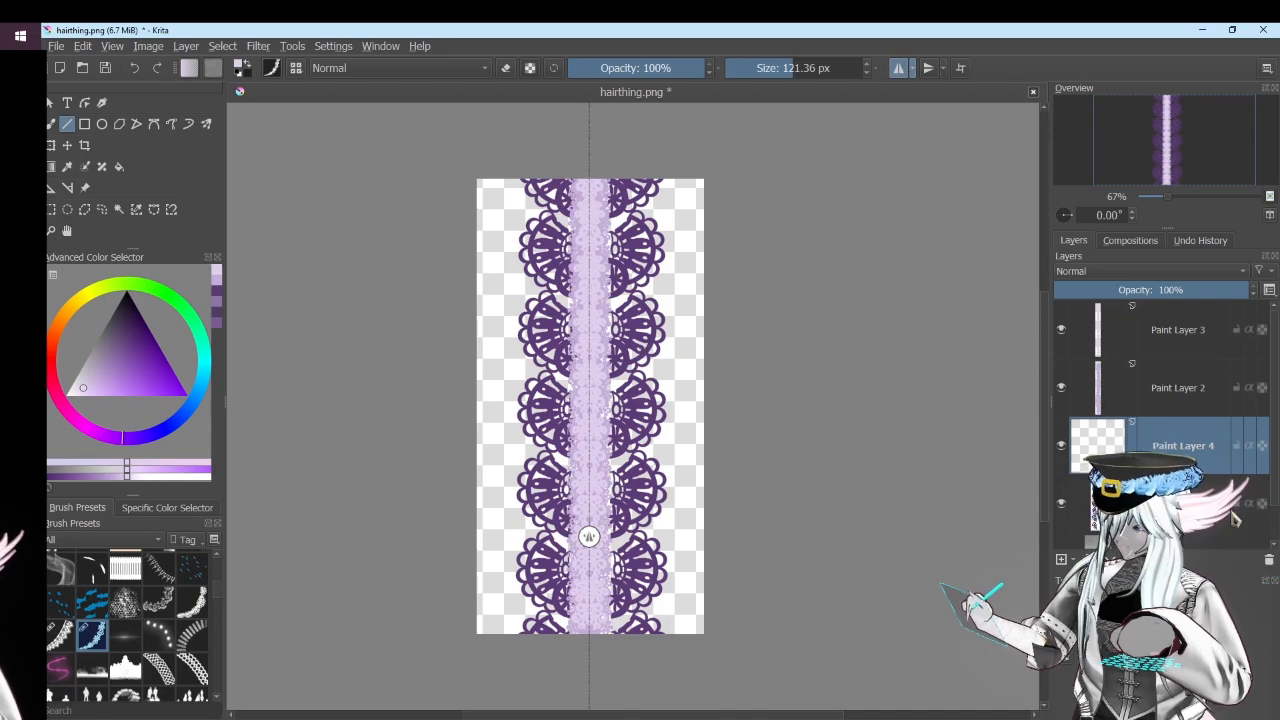
mouse_move(1169, 509)
left_mouse_down()
mouse_move(1200, 434)
mouse_move(1190, 412)
left_mouse_up()
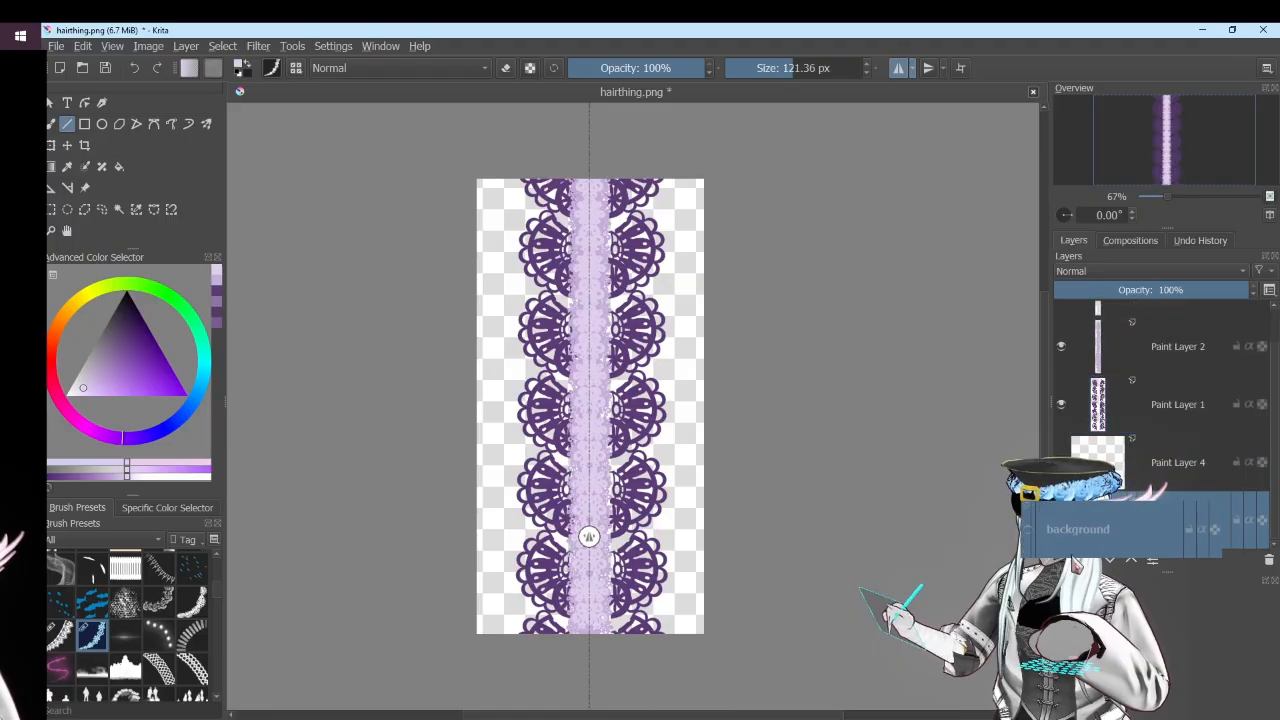
left_click(1160, 476)
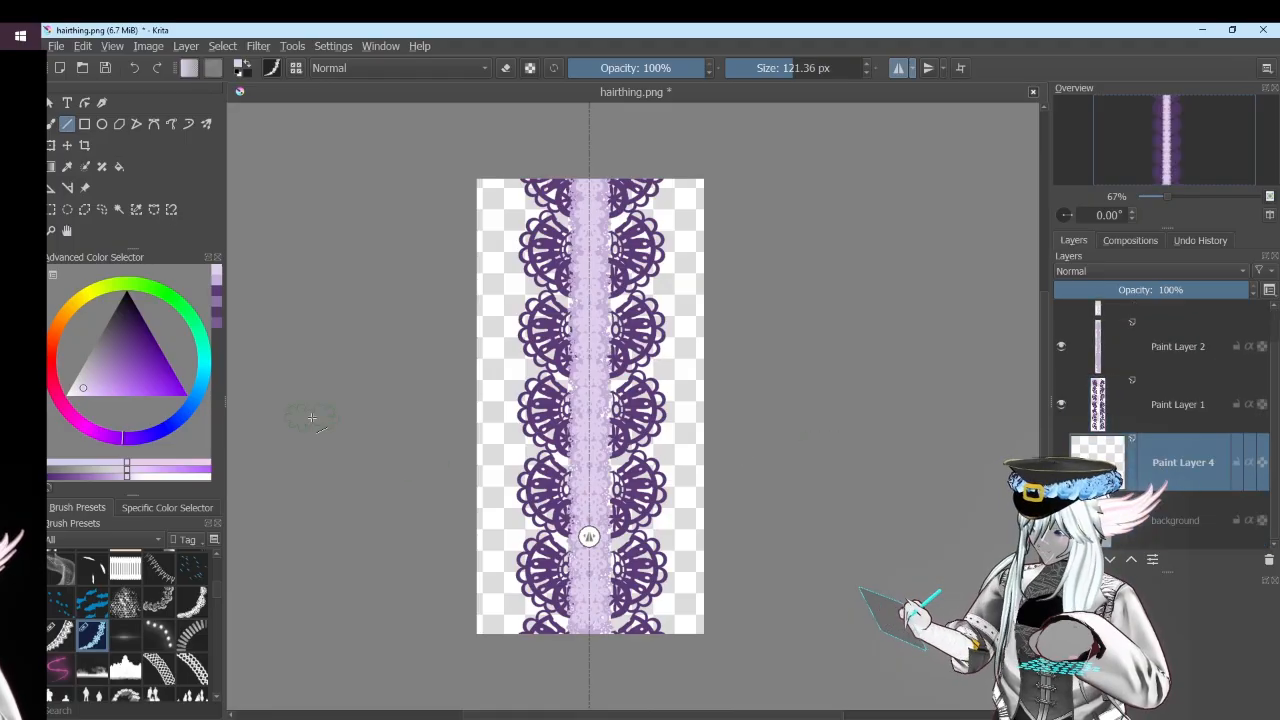
Draw mirrored medium purple strips down the canvas with the 179 px pointed lace brush, extending beyond the dark lace's outer edges
left_click(218, 308)
scroll(128, 609, "down", 5)
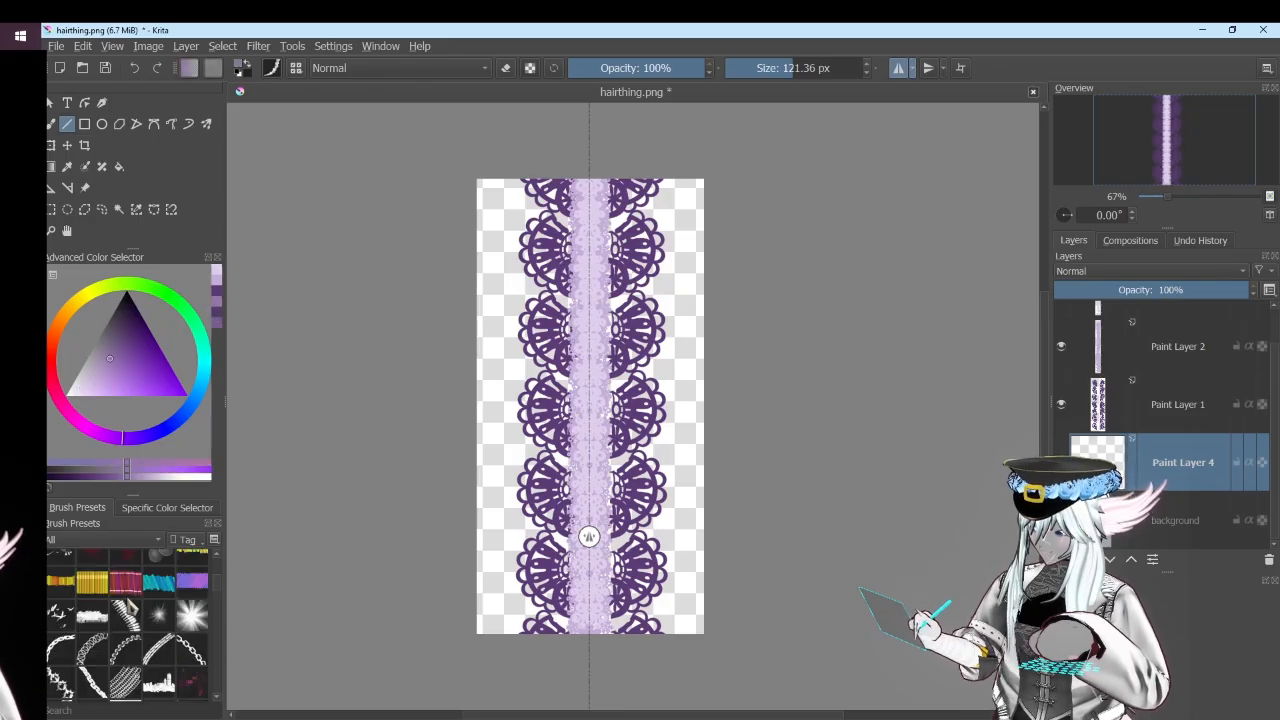
scroll(108, 648, "down", 5)
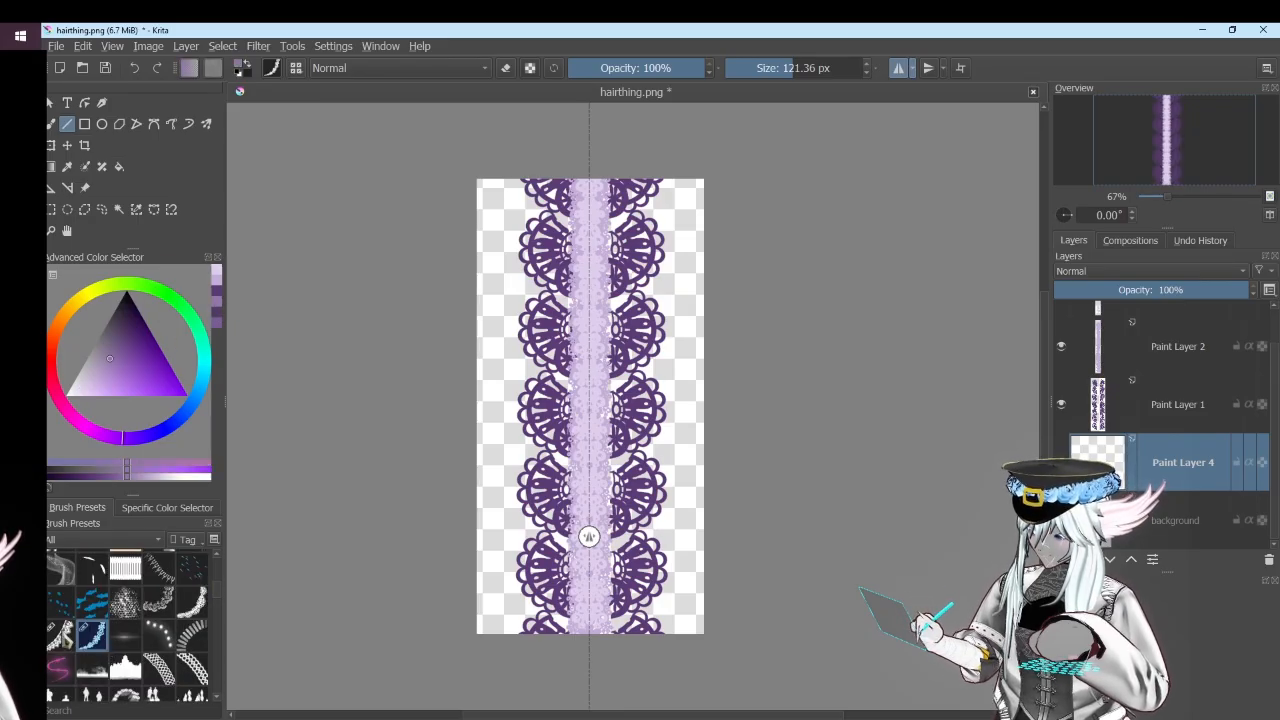
left_click(61, 635)
mouse_move(537, 268)
left_mouse_down()
mouse_move(514, 590)
mouse_move(553, 655)
left_mouse_up()
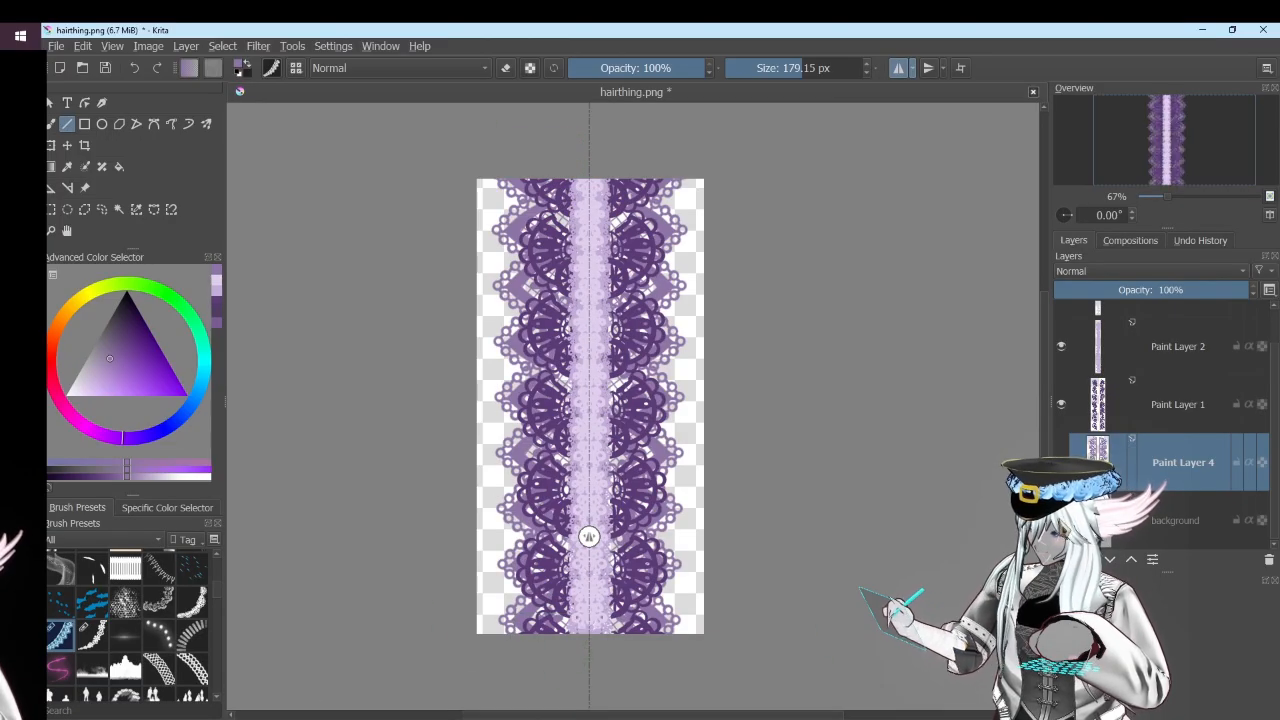
Save the lace artwork as hairthing.png, replacing the existing file and storing the alpha channel
left_click(60, 46)
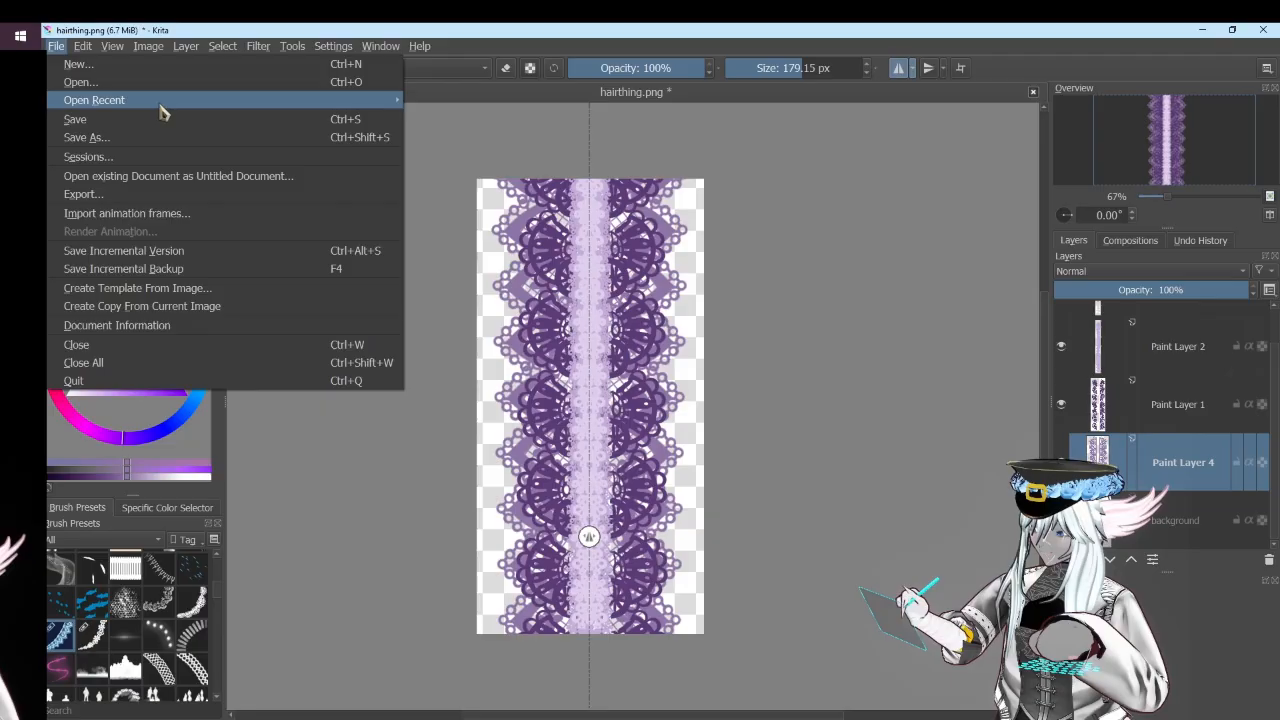
left_click(166, 133)
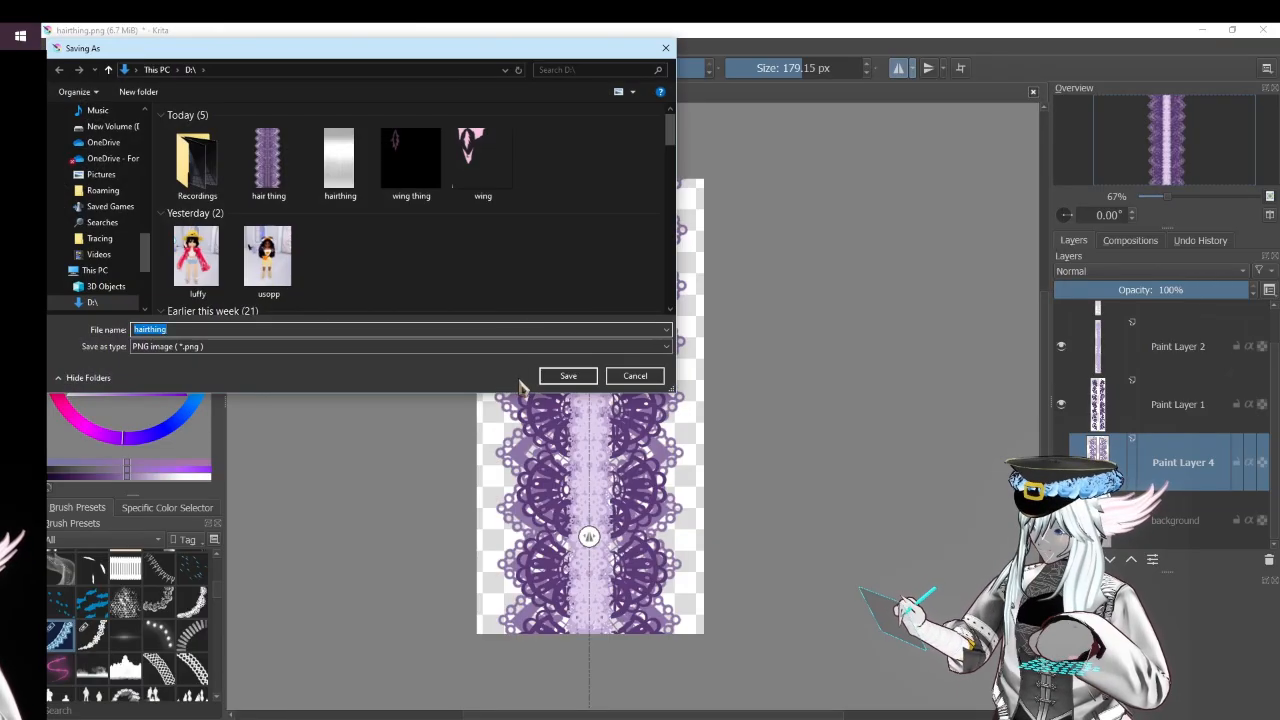
left_click(566, 381)
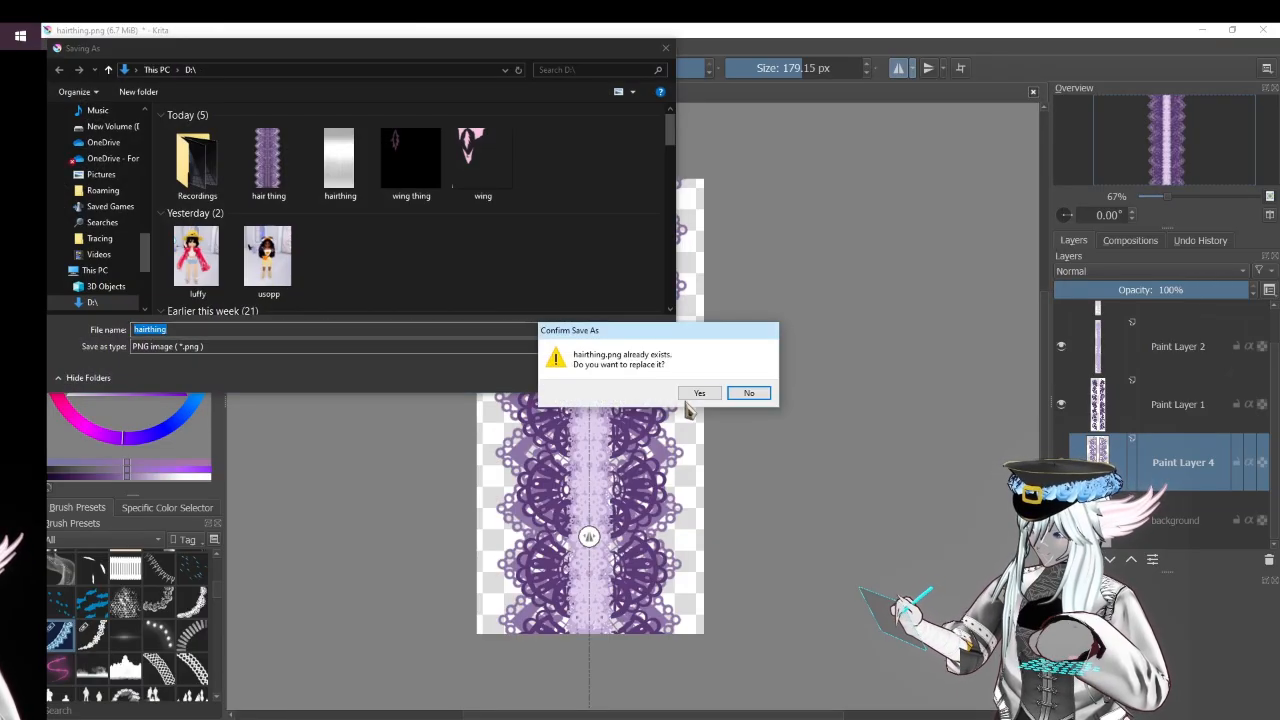
left_click(692, 393)
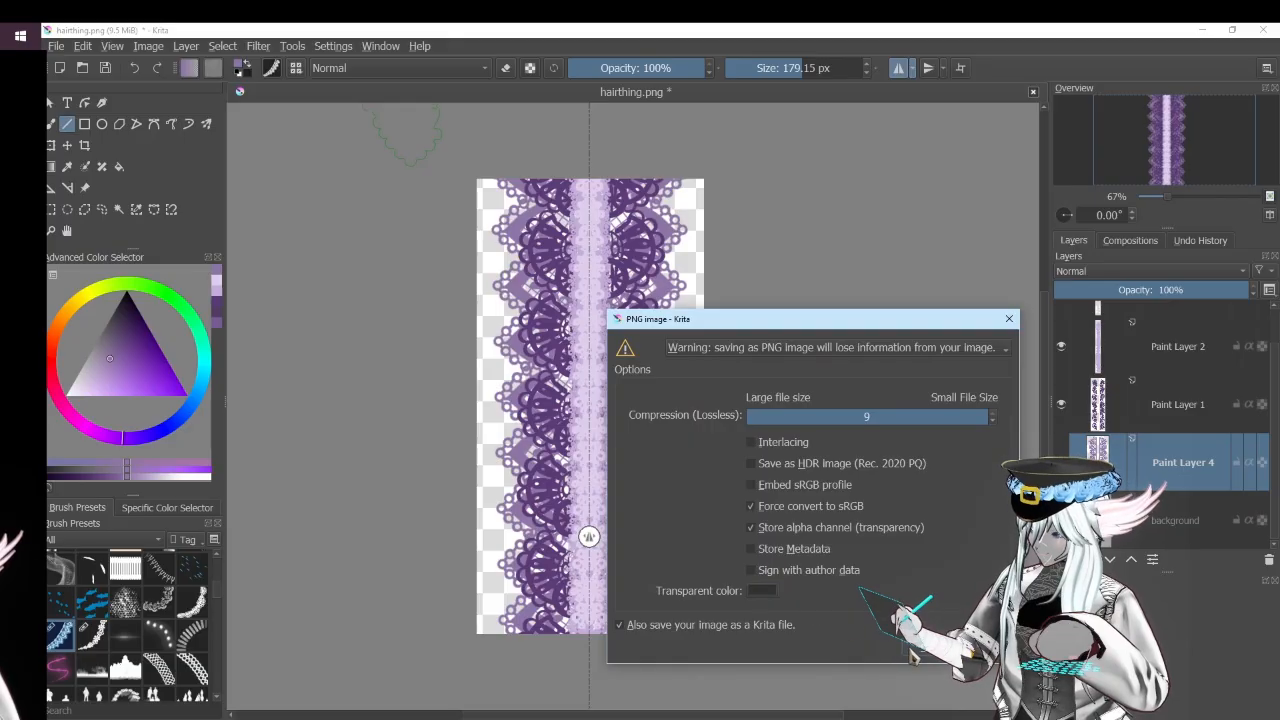
left_click(910, 648)
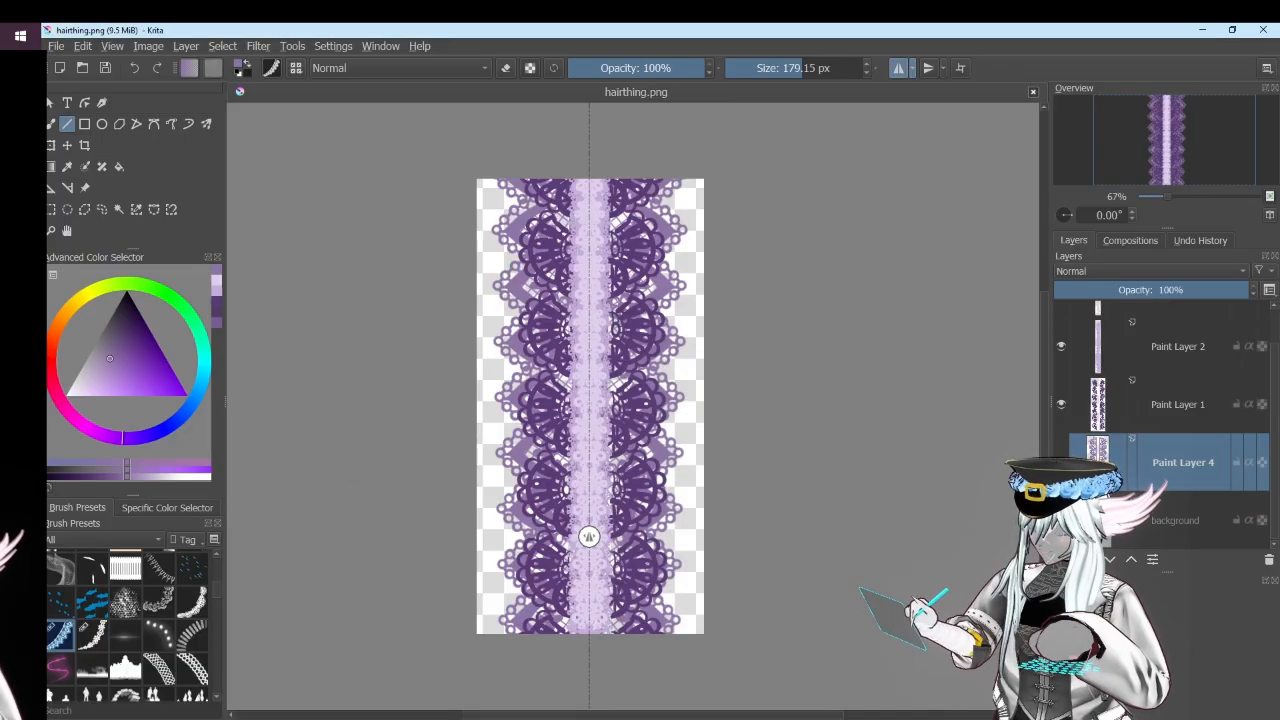
Switch to VRoid Studio, import the "hair thing" image into the Base texture's Default Design layer, and close the texture editor
key("alt+Tab")
right_click(128, 180)
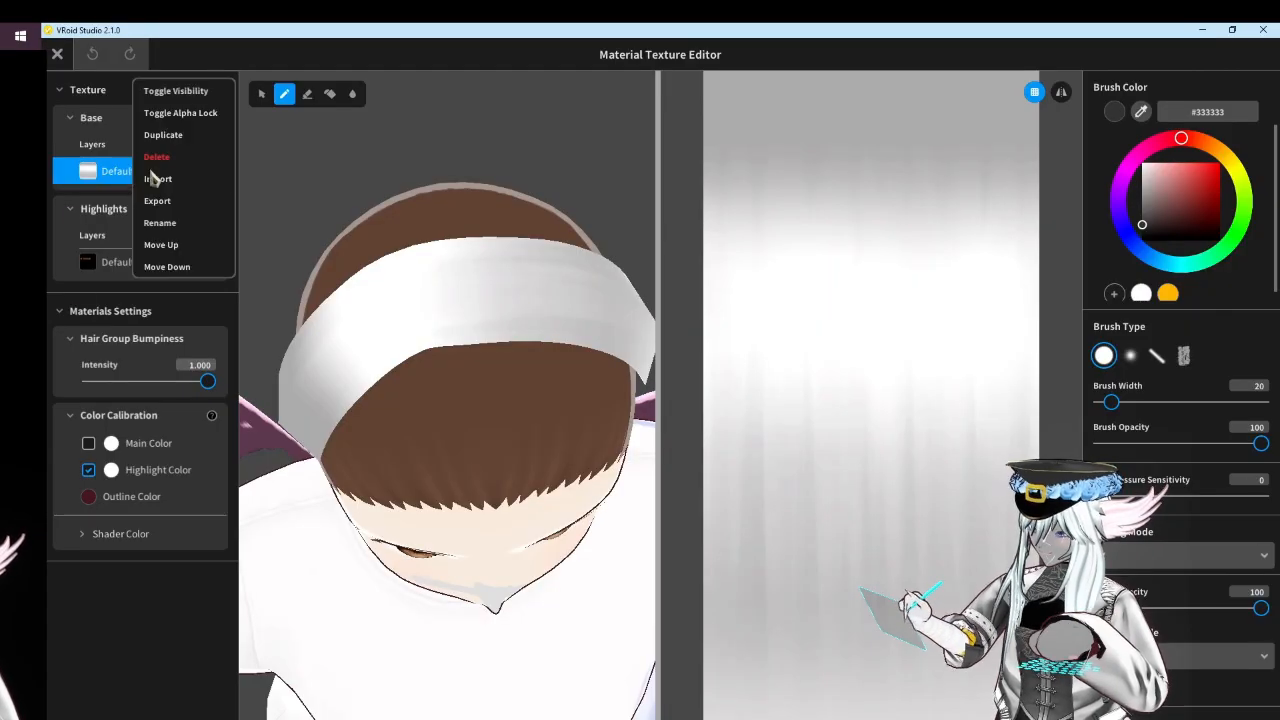
left_click(163, 180)
left_click(277, 160)
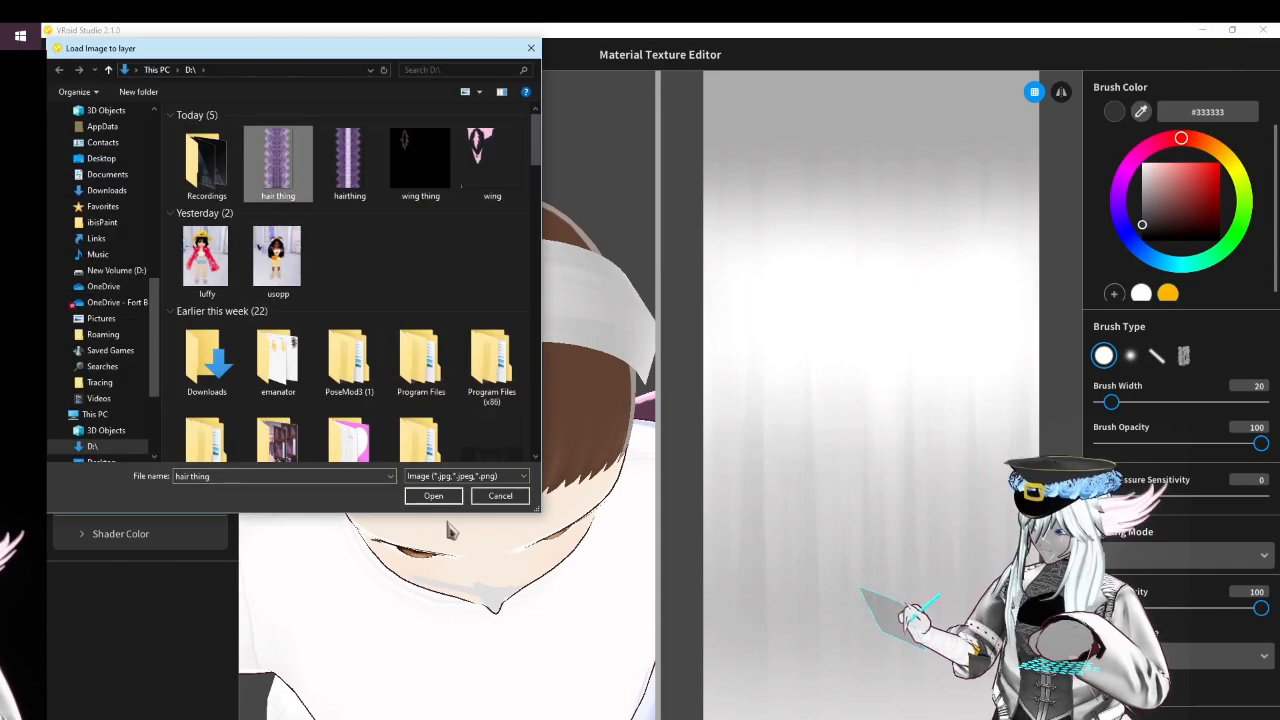
left_click(429, 489)
right_click_drag(430, 500, 442, 444)
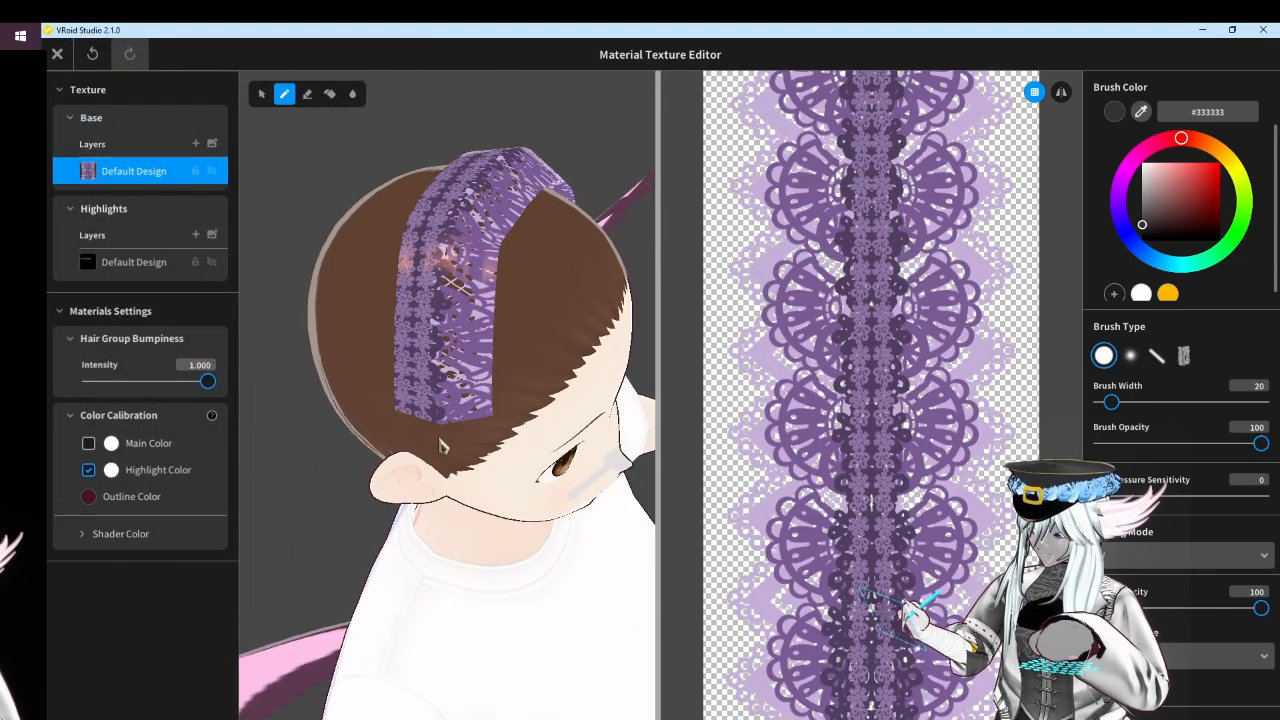
left_click(57, 54)
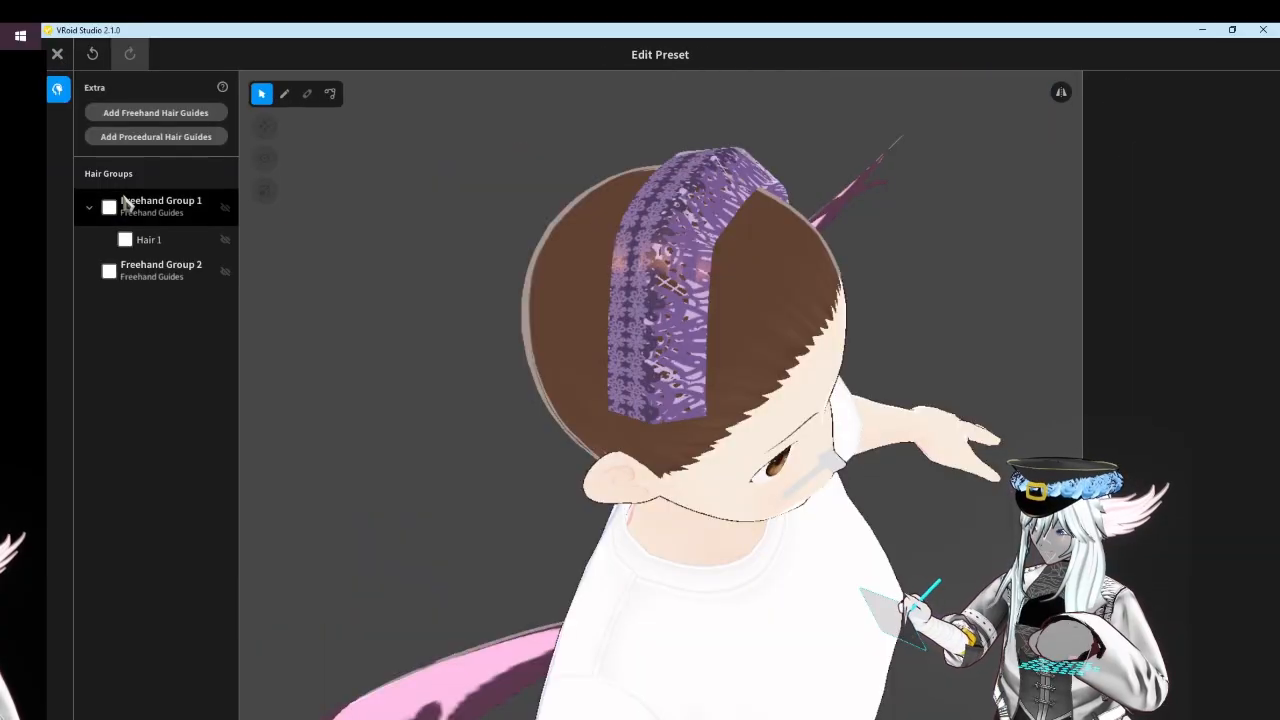
Set Freehand Group 1's texture highlights position to -0.01 and its texture offset to 0.48
left_click(150, 206)
left_click_drag(1140, 264, 1016, 268)
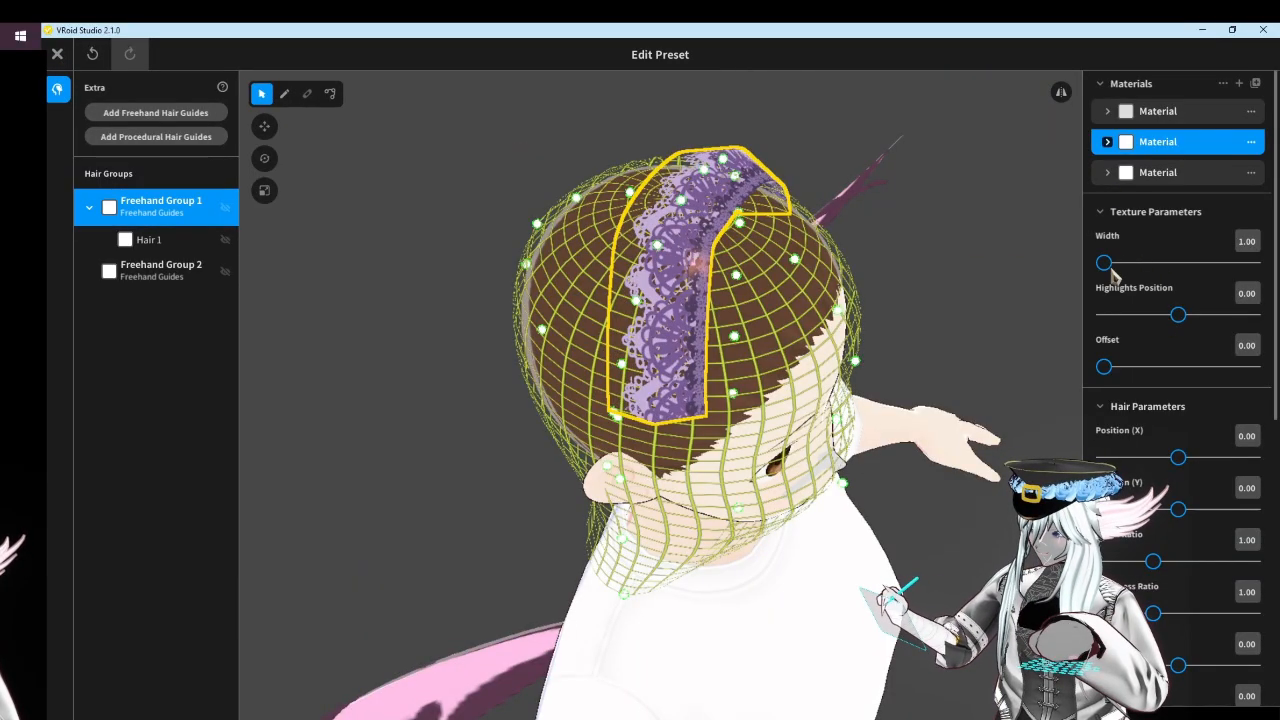
left_click_drag(1178, 316, 1183, 320)
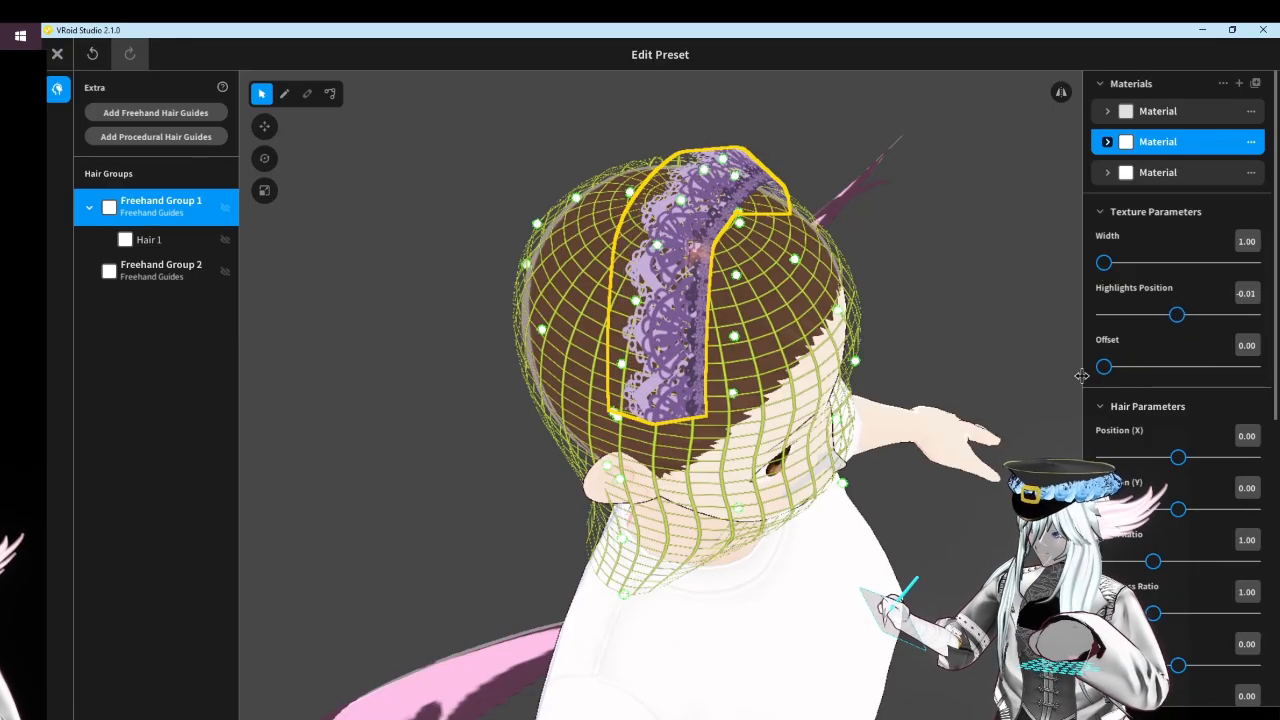
left_click_drag(1104, 367, 1220, 368)
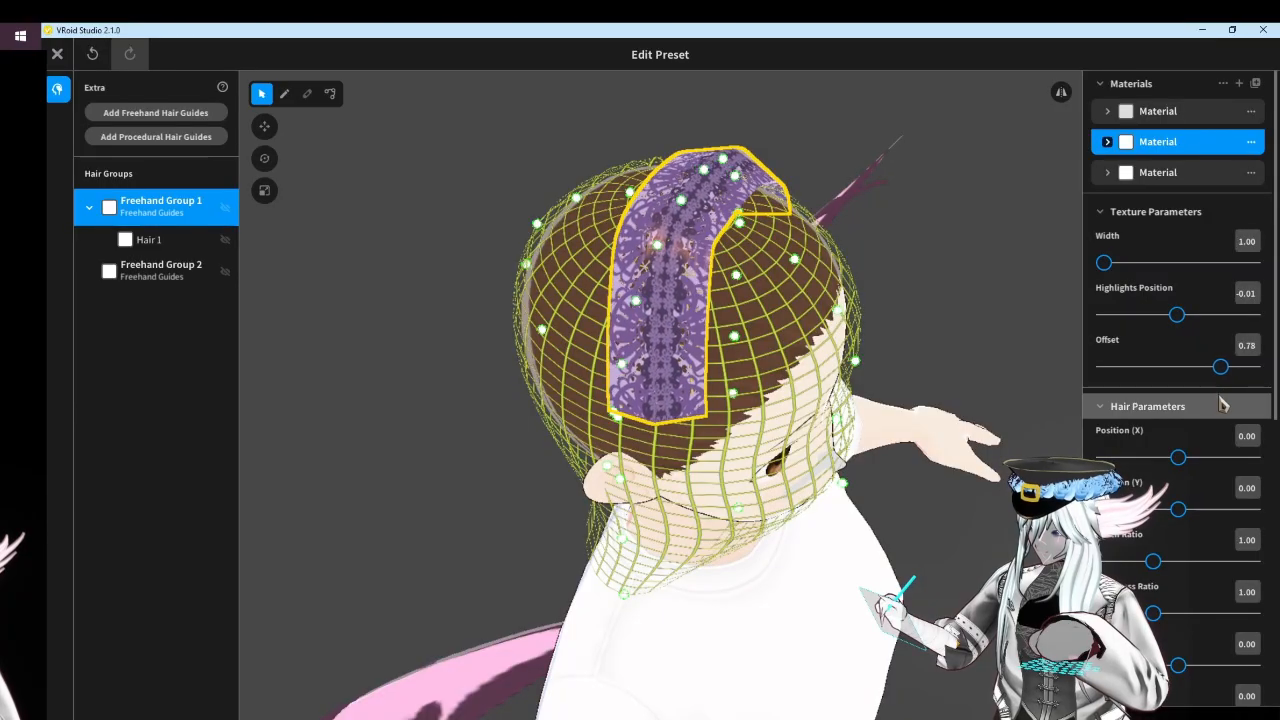
left_click(910, 348)
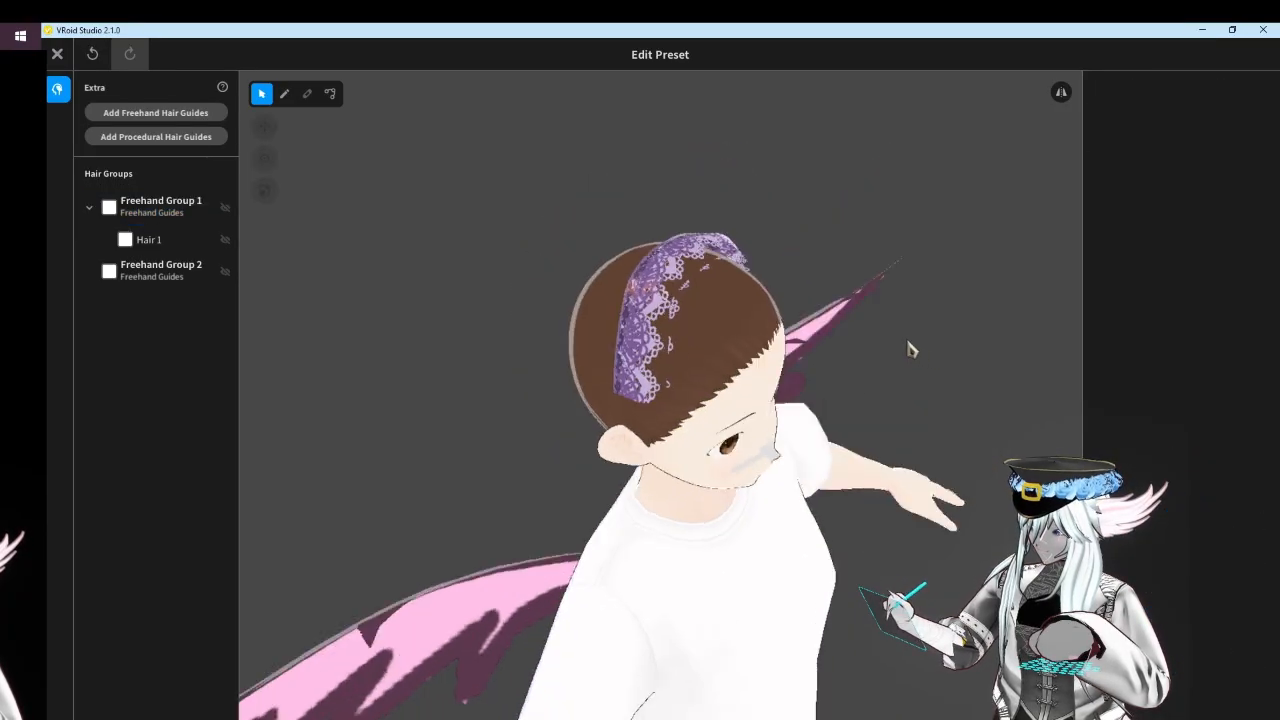
mouse_move(910, 348)
right_mouse_down()
mouse_move(803, 337)
mouse_move(815, 392)
mouse_move(705, 356)
right_mouse_up()
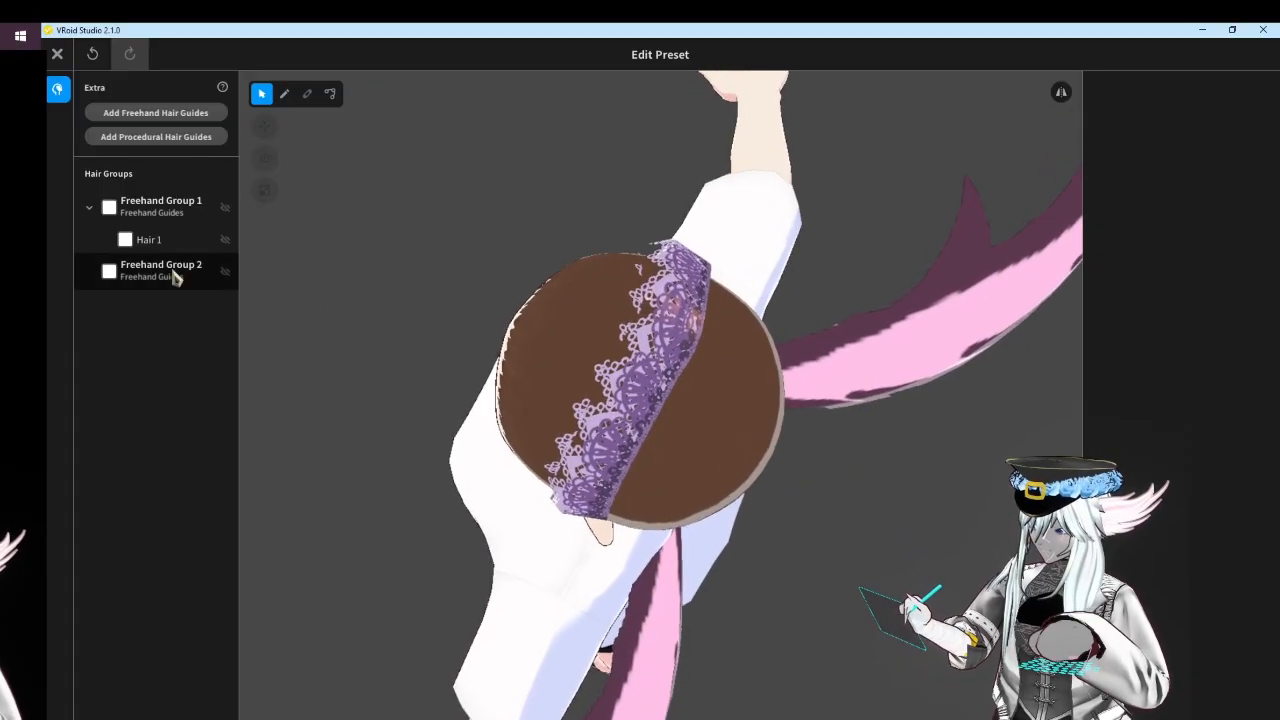
Set Freehand Group 1's texture offset to 0.22 and check the lace placement from above and from the side
left_click(177, 212)
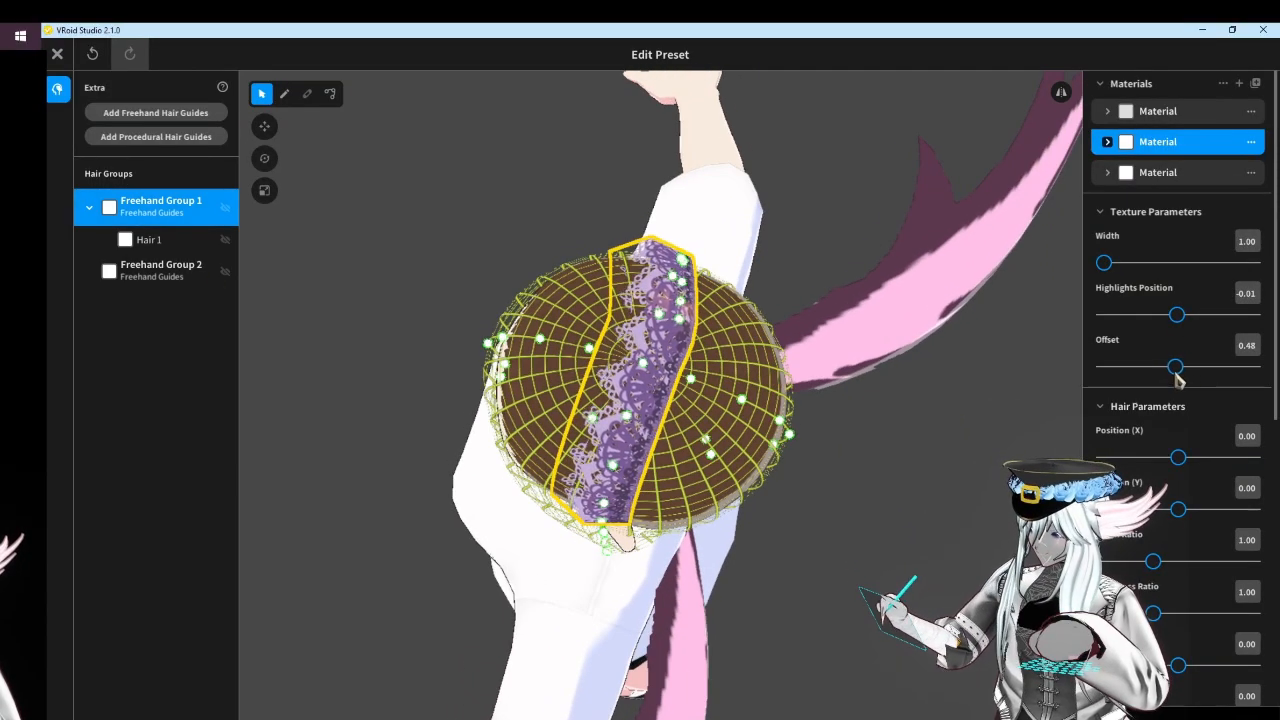
left_click_drag(1176, 372, 1159, 391)
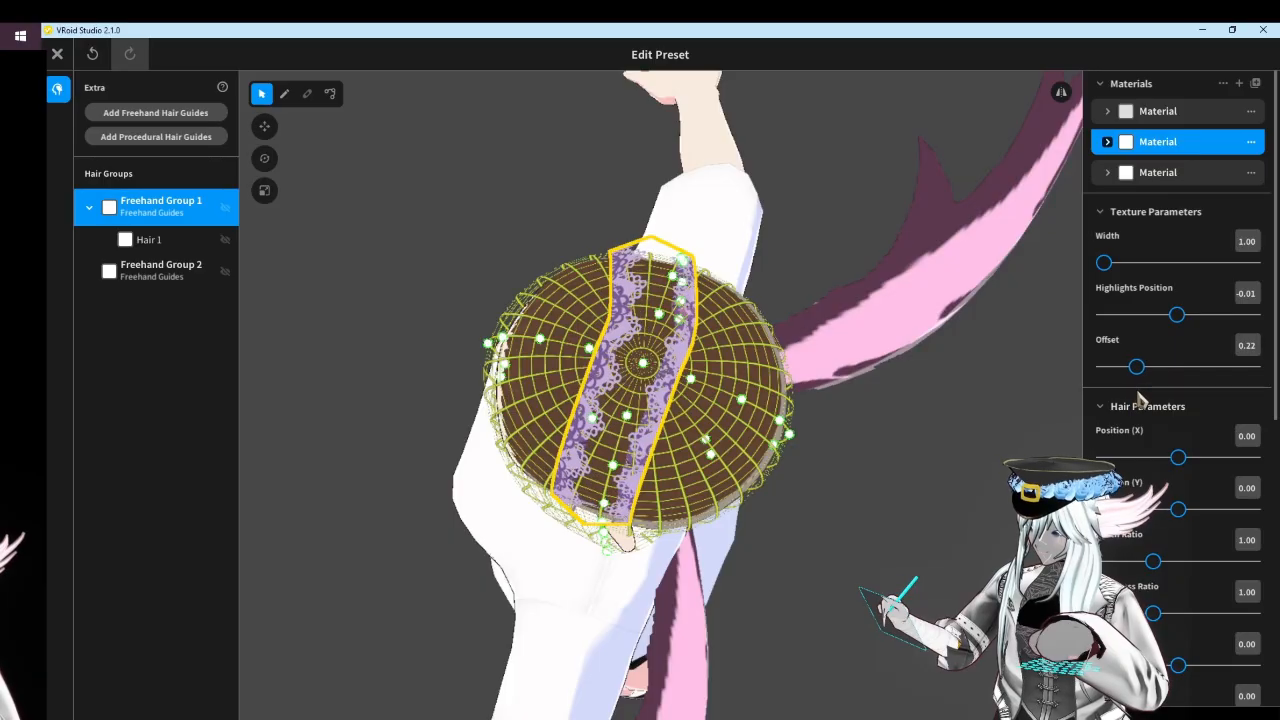
left_click(944, 381)
right_click_drag(944, 381, 900, 351)
mouse_move(506, 254)
right_mouse_down()
mouse_move(616, 251)
mouse_move(706, 275)
right_mouse_up()
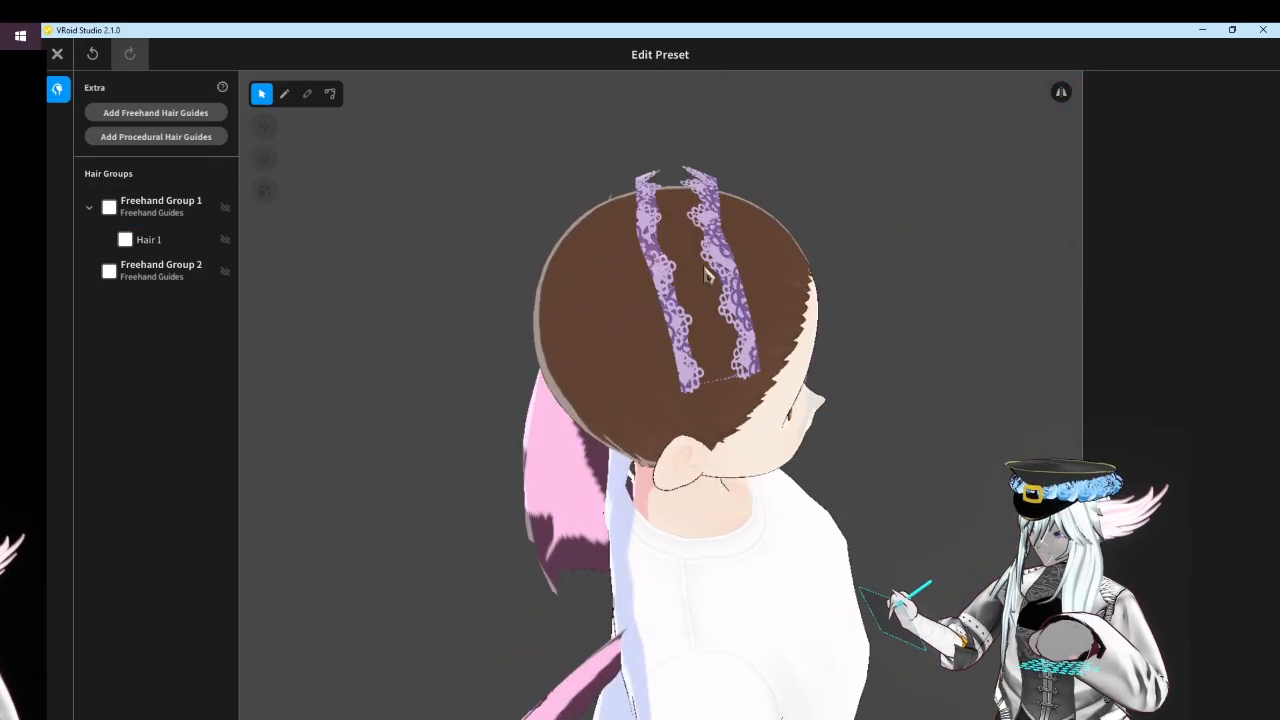
Try to reshape the headband by pulling Freehand Group 1's guide control points upward at the crown
left_click(210, 208)
mouse_move(580, 335)
right_mouse_down()
mouse_move(785, 340)
mouse_move(814, 374)
mouse_move(829, 346)
mouse_move(766, 314)
mouse_move(790, 320)
right_mouse_up()
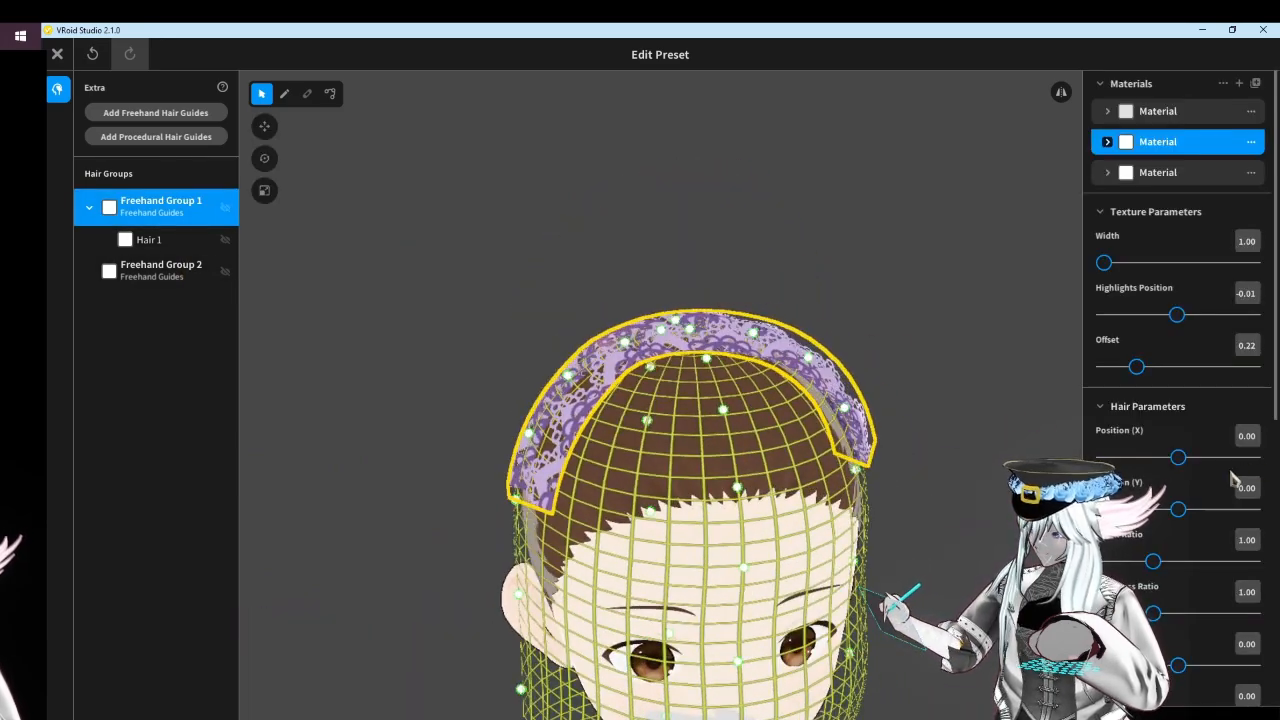
scroll(1234, 480, "down", 3)
left_click_drag(692, 318, 697, 295)
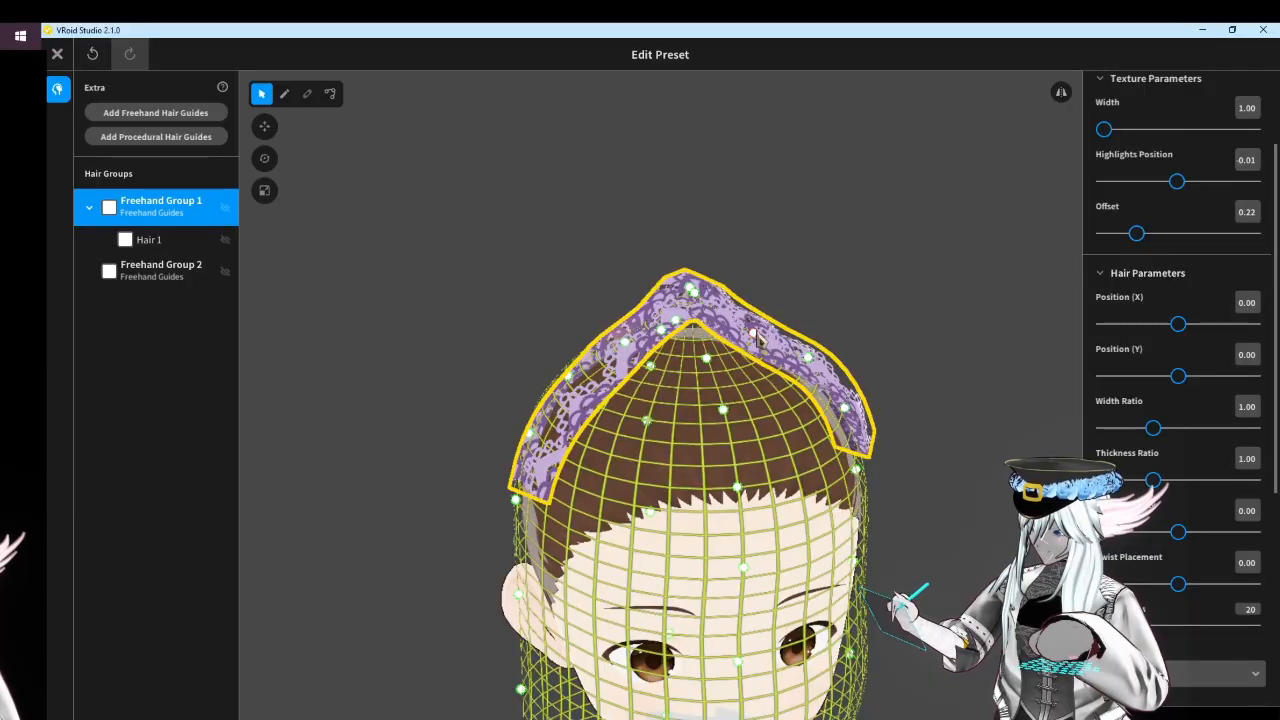
left_click_drag(757, 338, 822, 318)
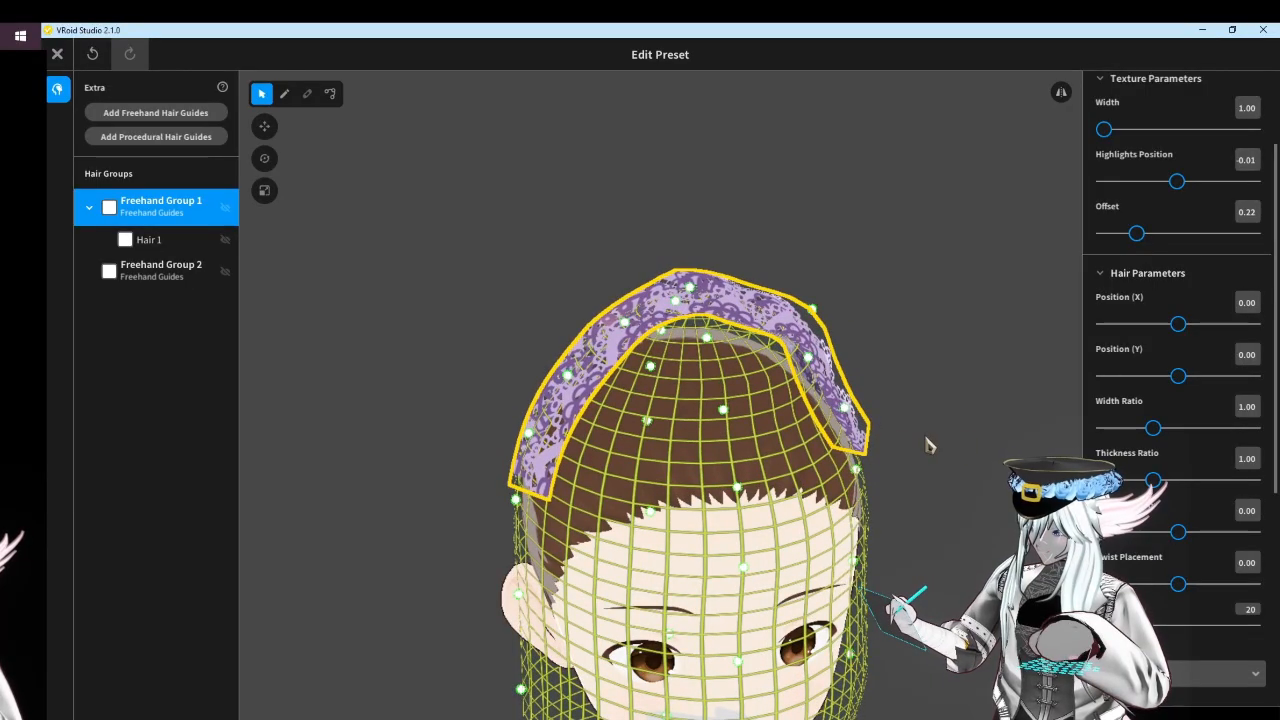
key("ctrl+z")
right_click_drag(723, 414, 694, 429)
key("ctrl+z")
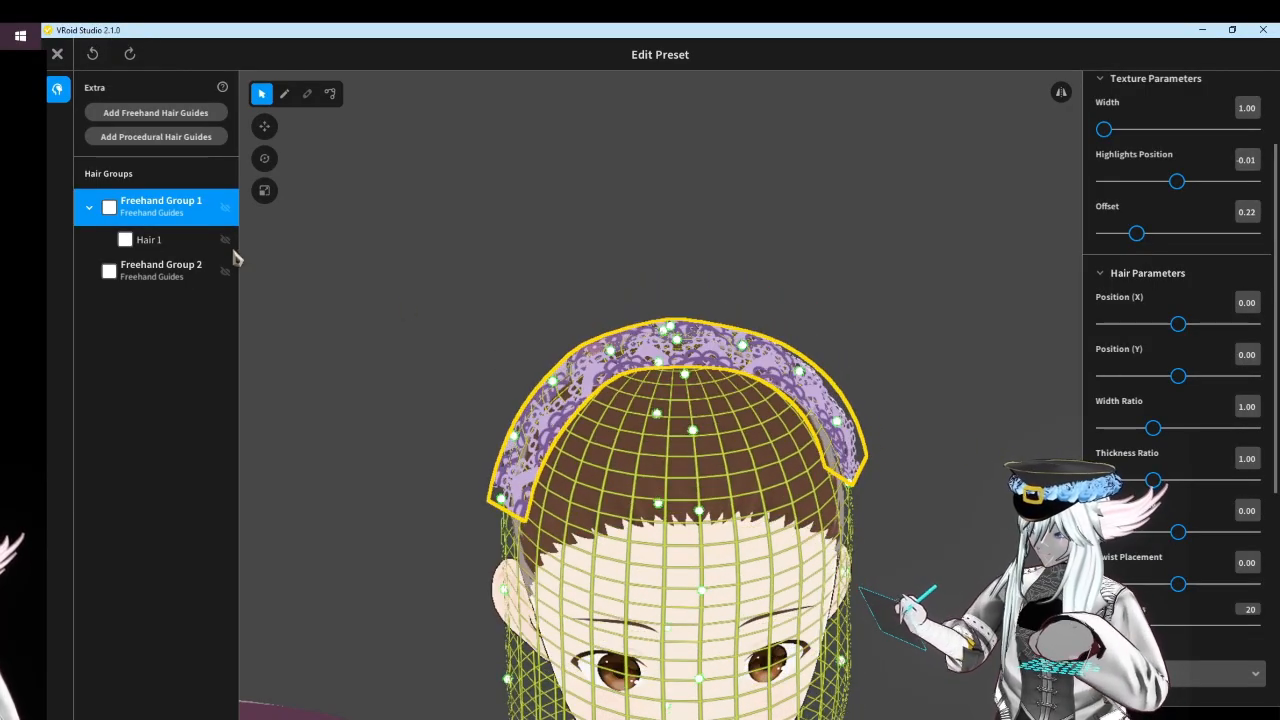
Raise Hair 1's own texture offset to its maximum and inspect the lace headband from the front
left_click(178, 266)
left_click(634, 254)
mouse_move(634, 254)
right_mouse_down()
mouse_move(677, 260)
mouse_move(690, 290)
mouse_move(309, 171)
right_mouse_up()
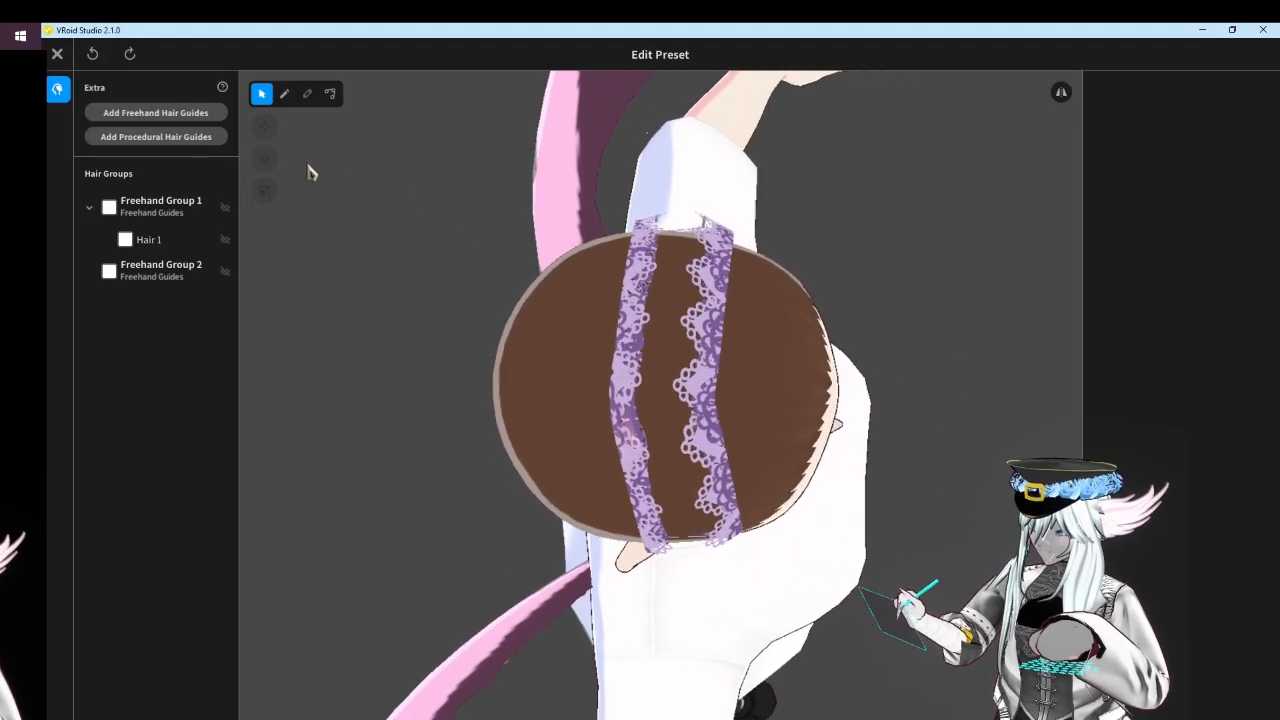
left_click(208, 240)
mouse_move(1192, 316)
left_mouse_down()
mouse_move(1237, 316)
mouse_move(1170, 310)
left_mouse_up()
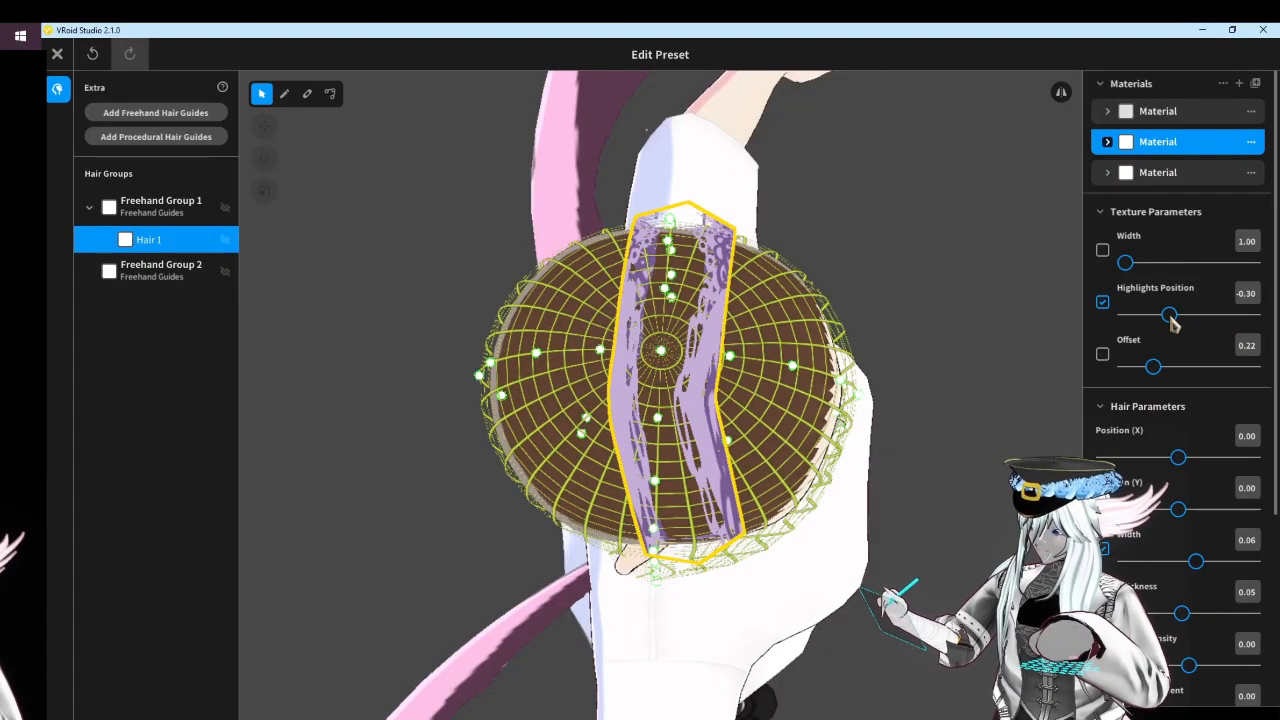
key("ctrl+z")
left_click_drag(1191, 265, 1110, 287)
left_click_drag(1153, 367, 1264, 386)
left_click(962, 347)
right_click_drag(988, 334, 927, 309)
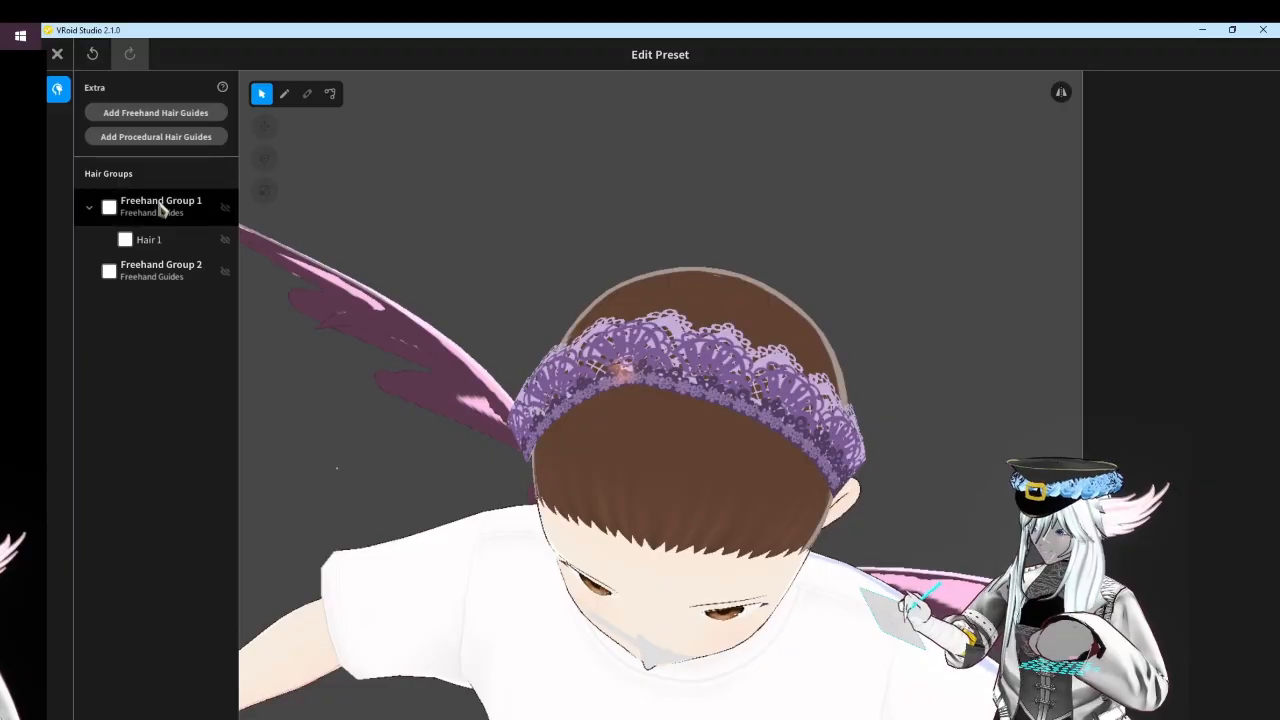
Try to reshape the crown of the lace headband by moving Freehand Group 1's guide control points
left_click(204, 219)
right_click_drag(793, 318, 703, 331)
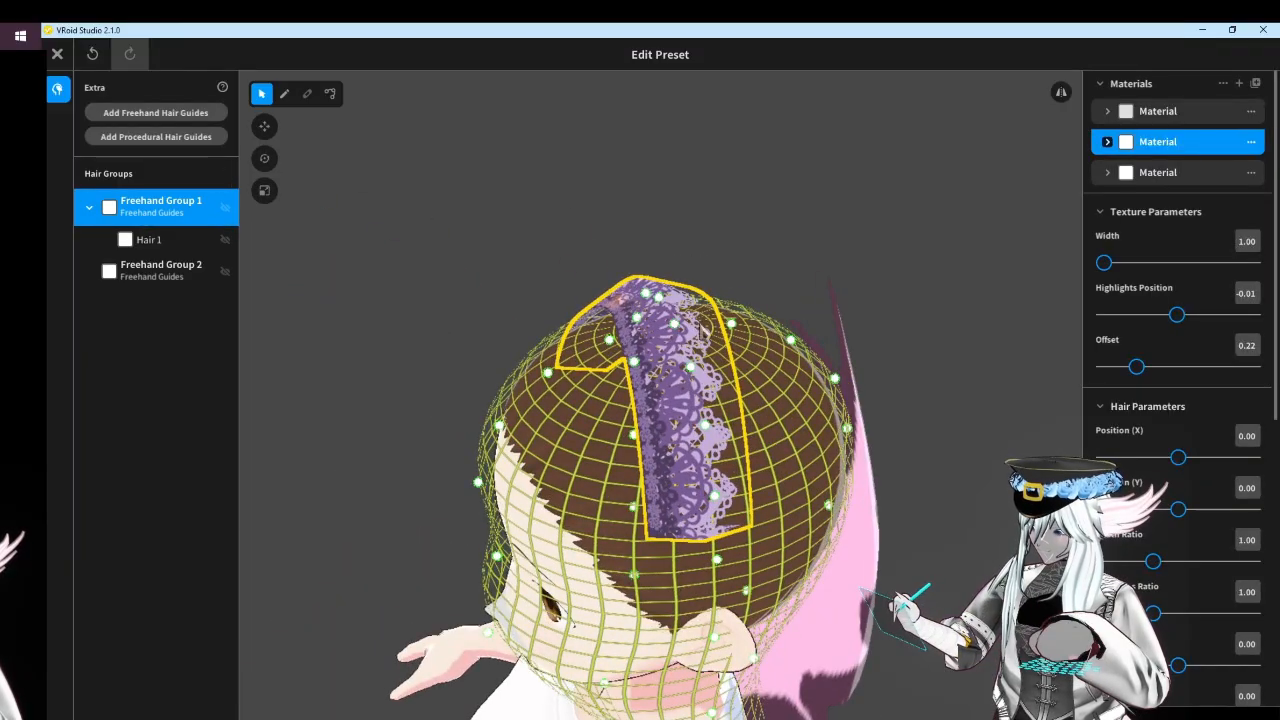
mouse_move(731, 325)
left_mouse_down()
mouse_move(737, 307)
mouse_move(729, 318)
left_mouse_up()
key("ctrl+z")
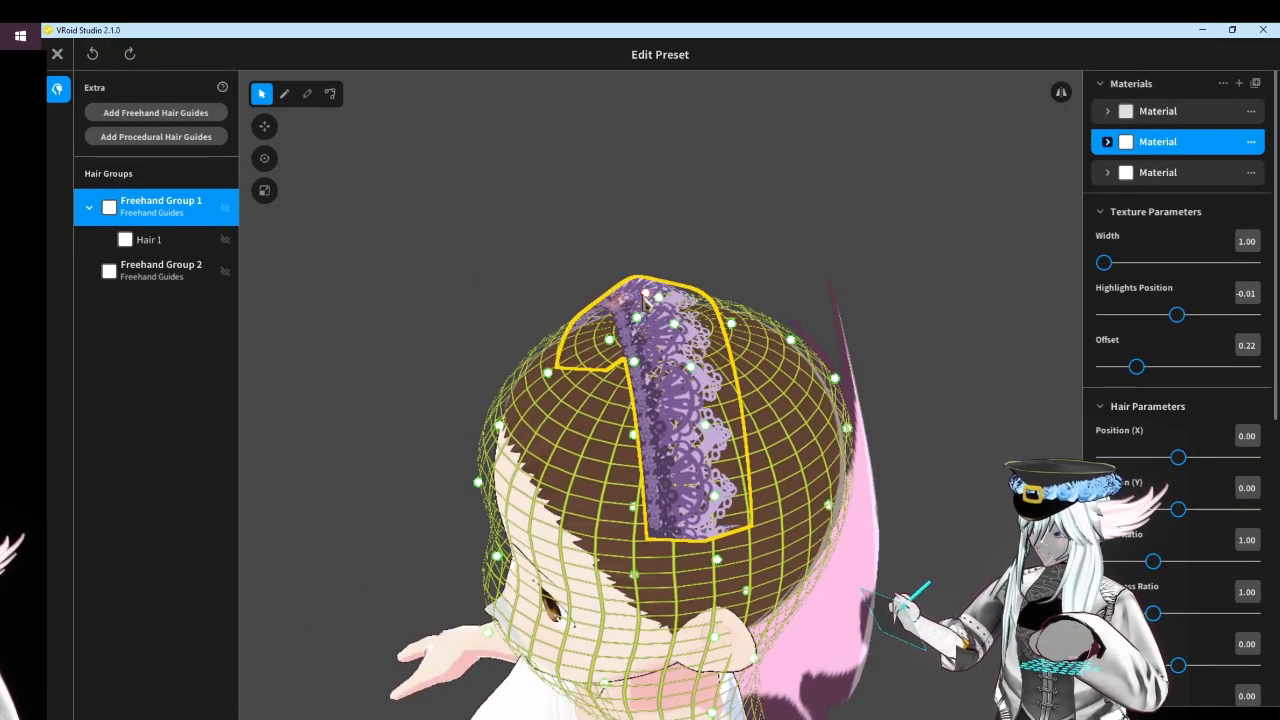
left_click_drag(643, 297, 625, 343)
key("ctrl+z")
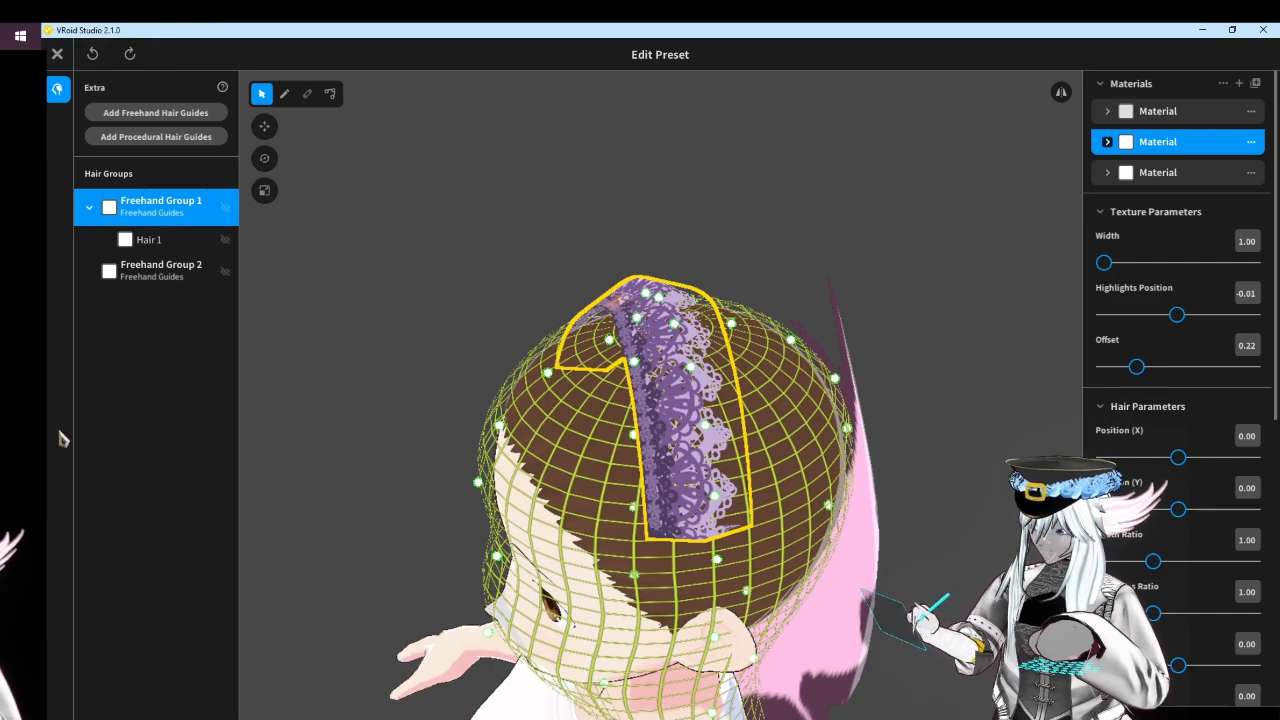
Switch to the browser to check the lace headband reference photo on Pinterest, and return to VRoid Studio
key("alt+Tab")
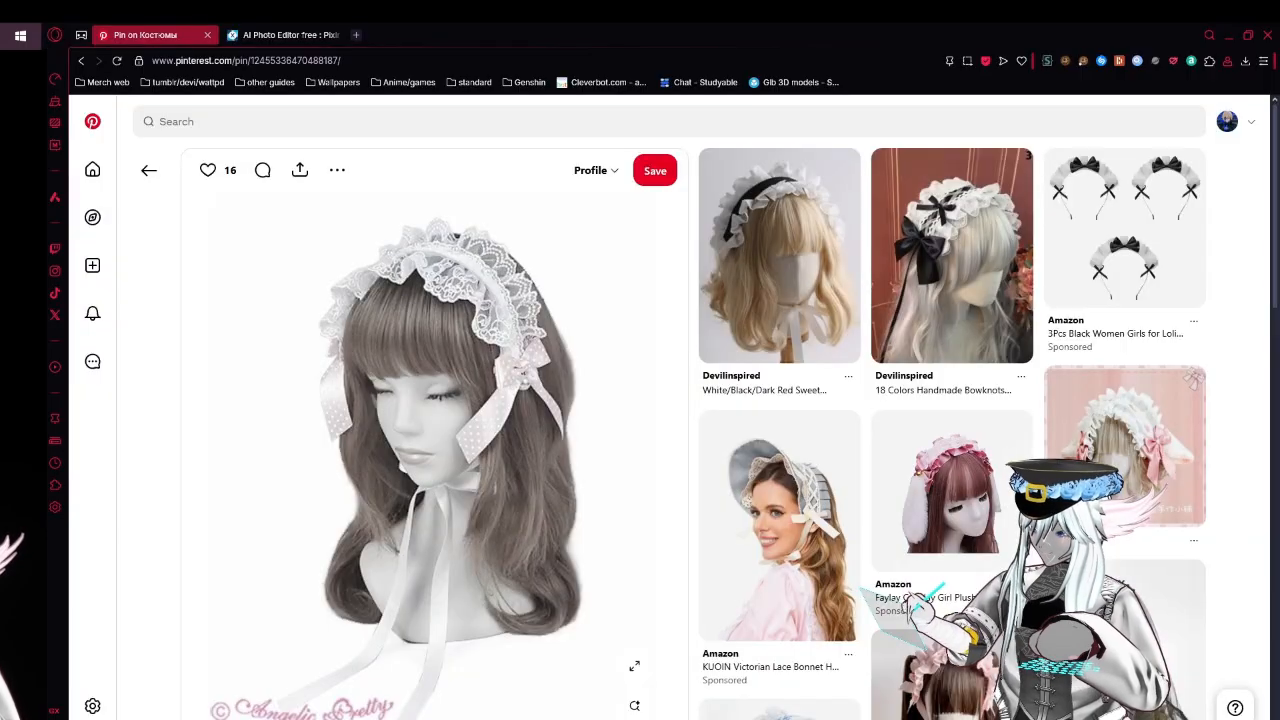
left_click(22, 368)
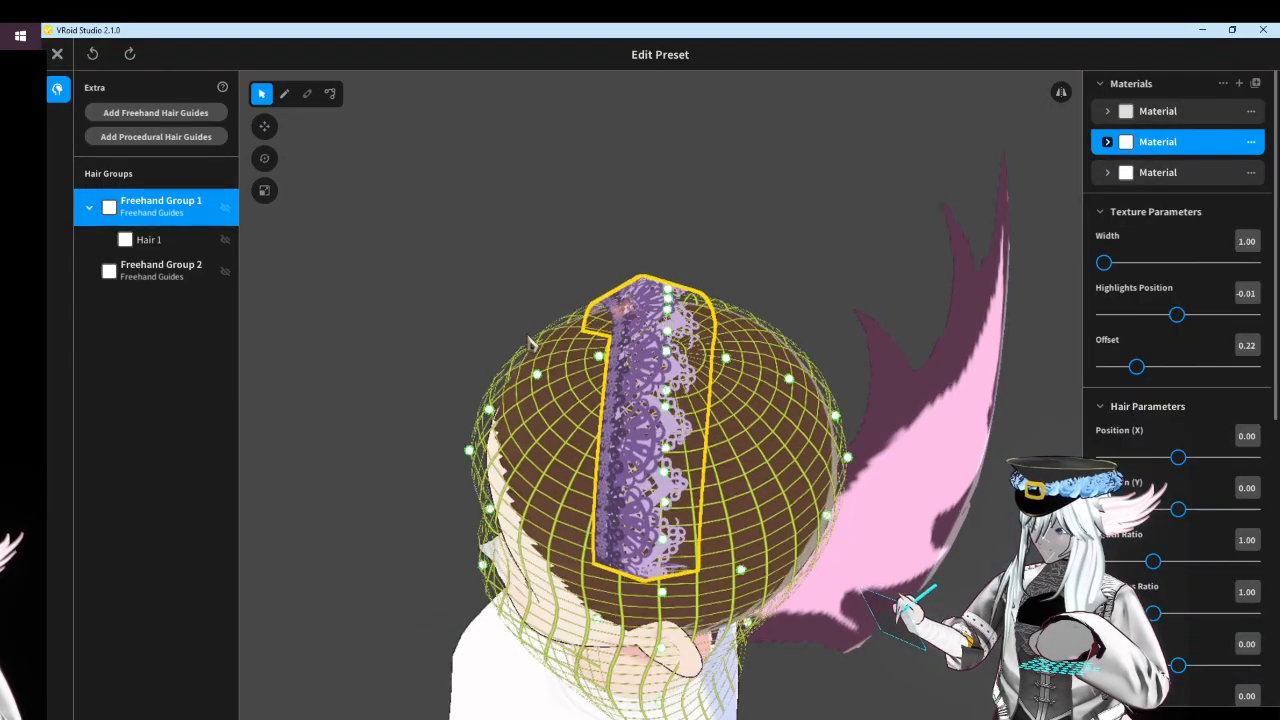
Reshape the lace headband symmetrically by moving Freehand Group 1's guide control points at the crown and sides with mirror editing on
right_click_drag(640, 400, 735, 298)
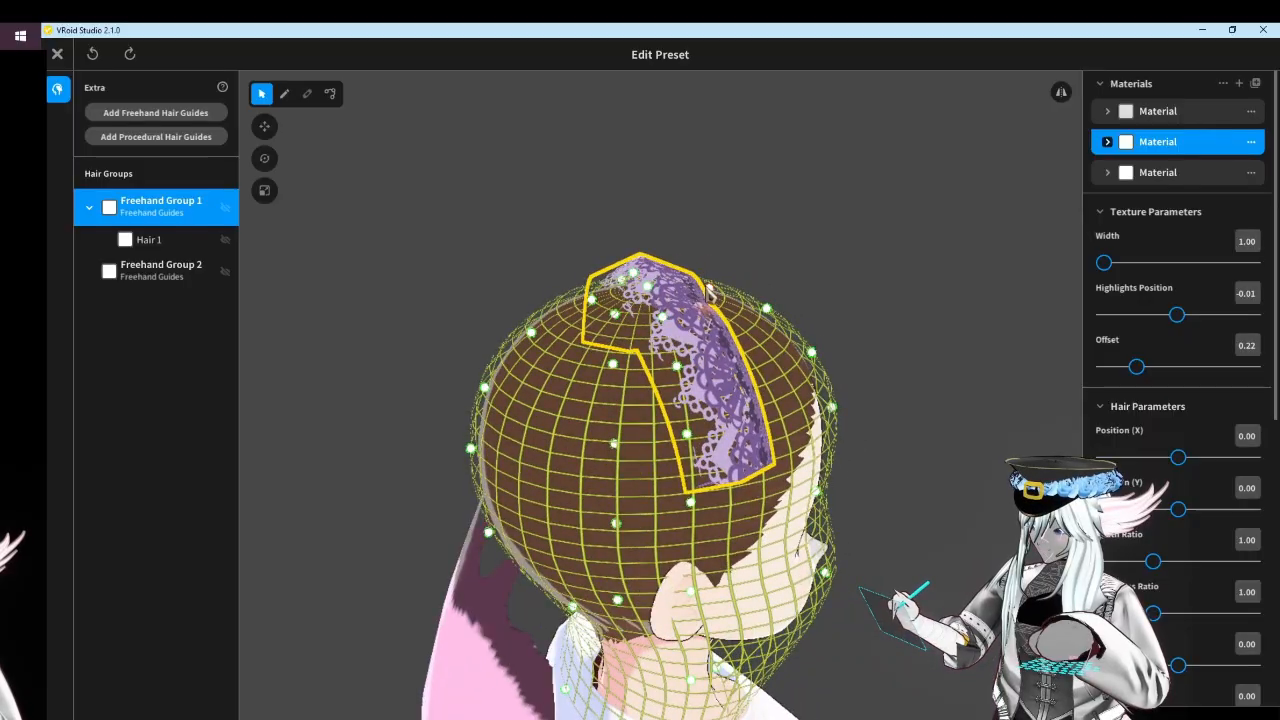
left_click_drag(706, 286, 708, 293)
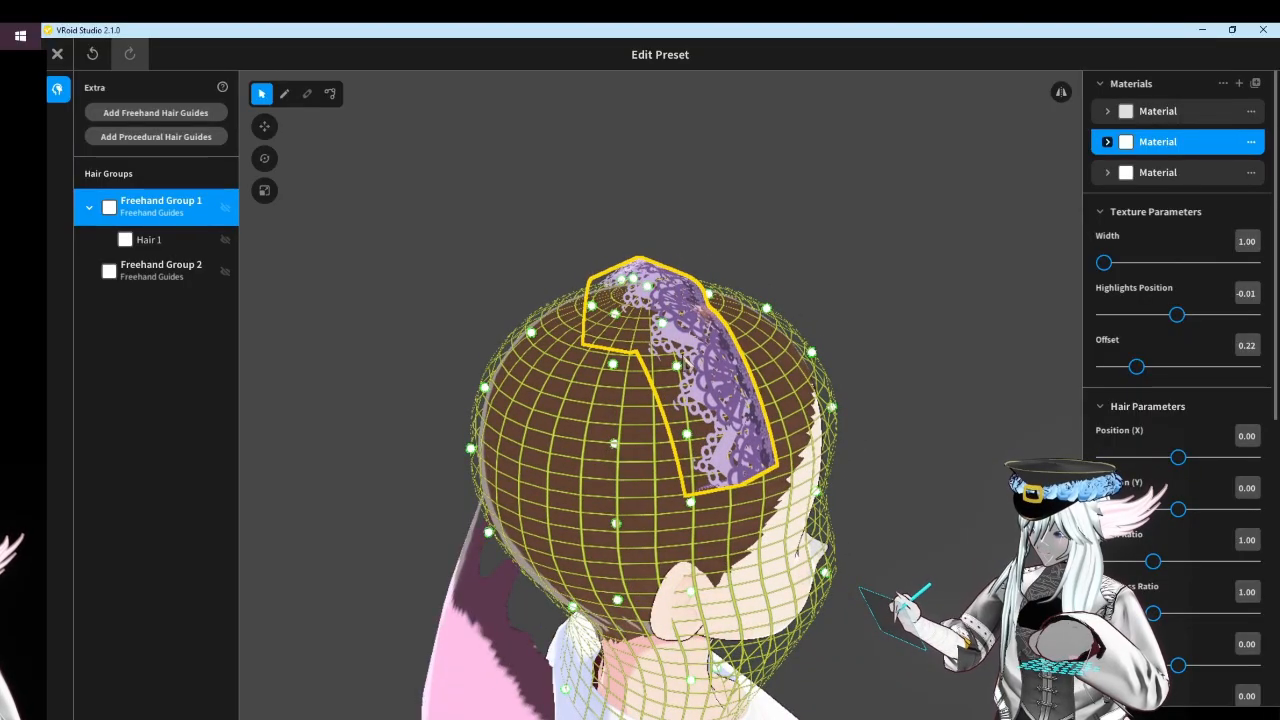
right_click_drag(708, 290, 727, 364)
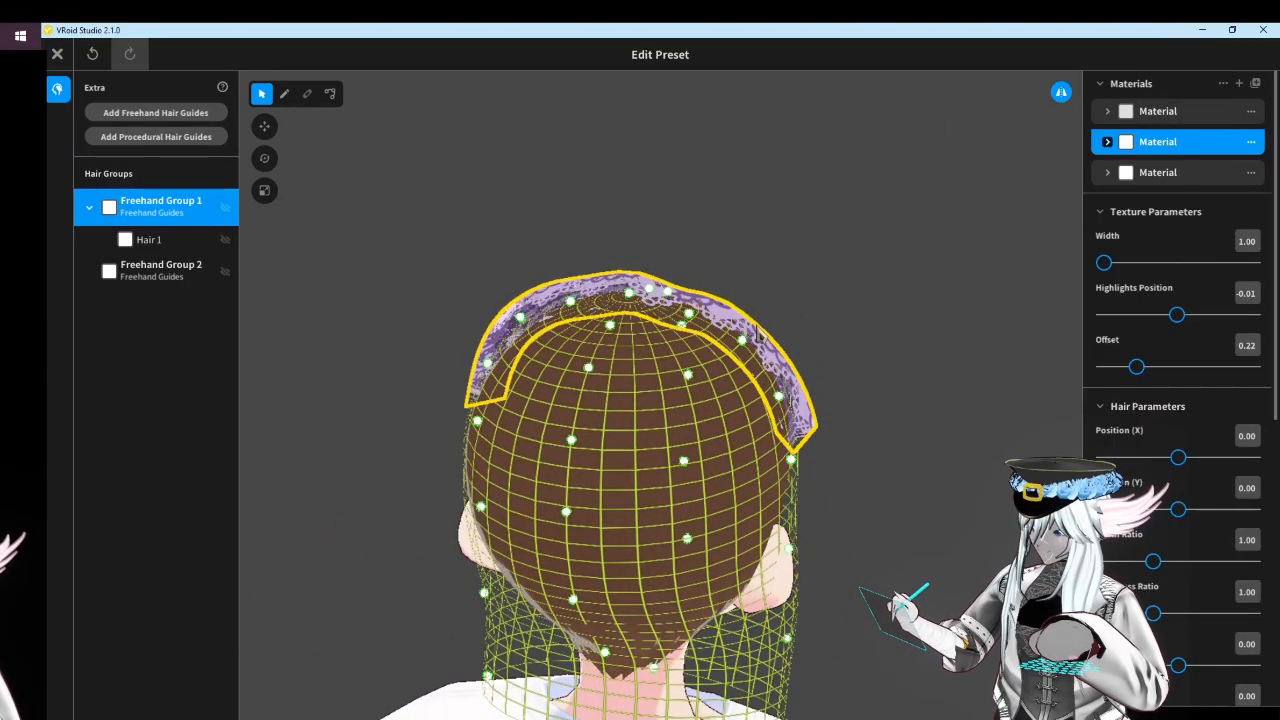
left_click_drag(759, 333, 776, 330)
left_click_drag(690, 318, 567, 271)
left_click_drag(491, 299, 503, 308)
left_click_drag(565, 268, 561, 275)
right_click_drag(762, 404, 444, 318)
left_click(497, 320)
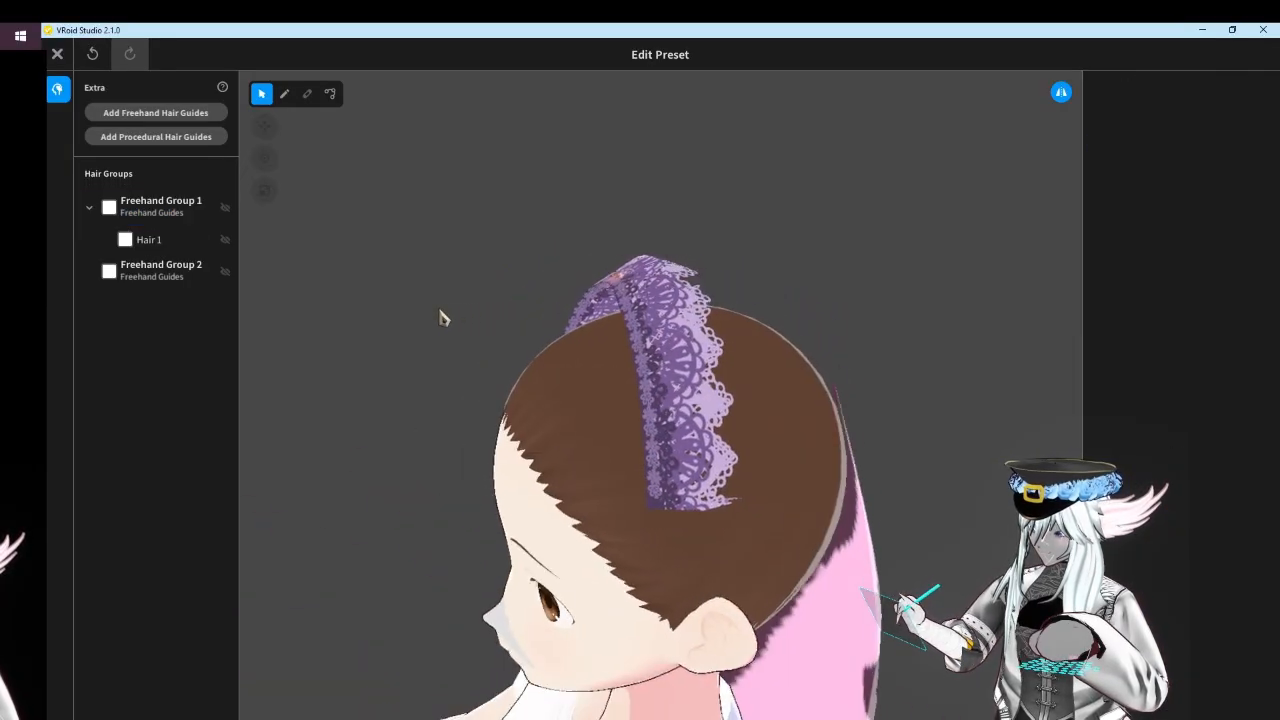
Rotate Freehand Group 1 so the lace headband tilts toward the back of the head, and check it from the front
left_click(162, 212)
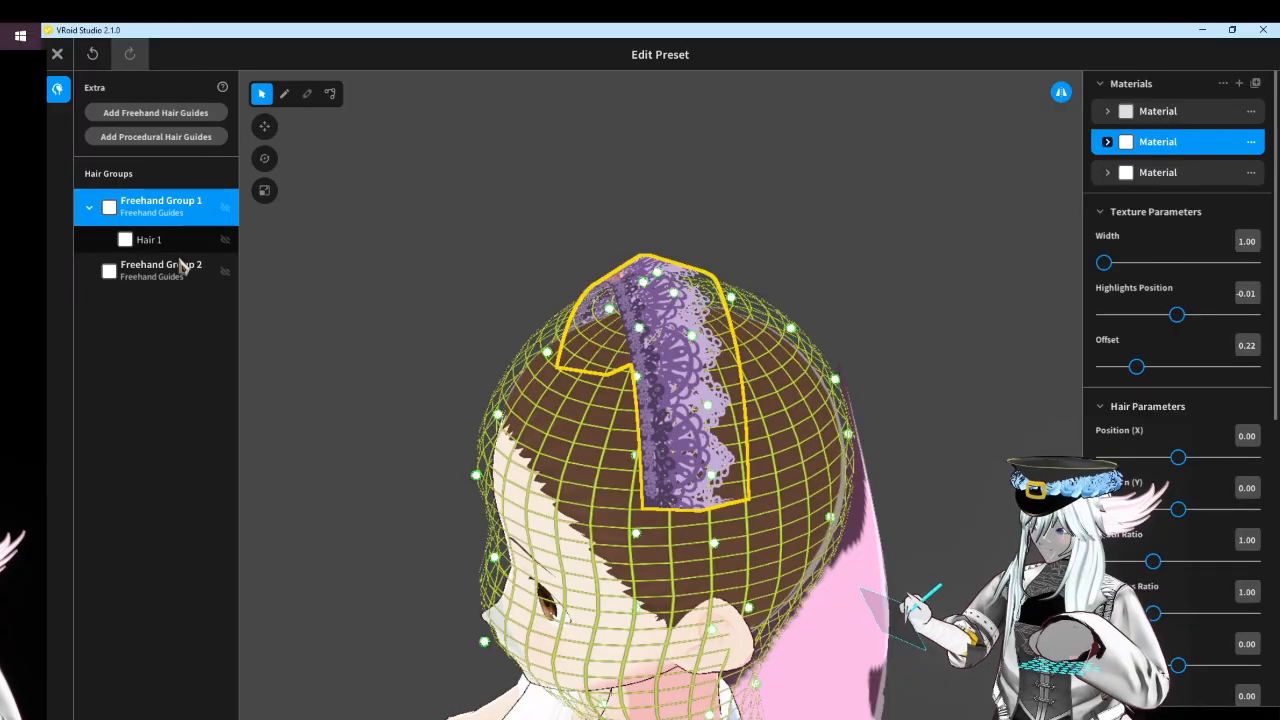
left_click(266, 192)
left_click(264, 158)
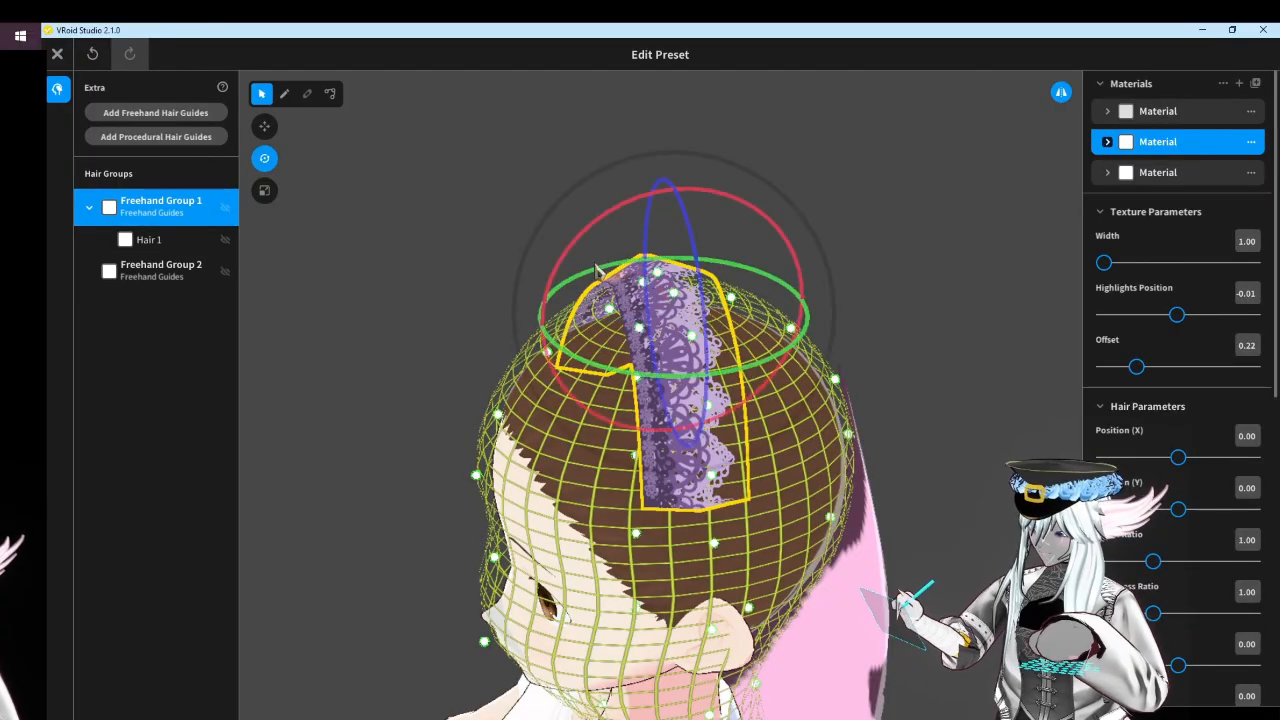
left_click_drag(600, 180, 522, 312)
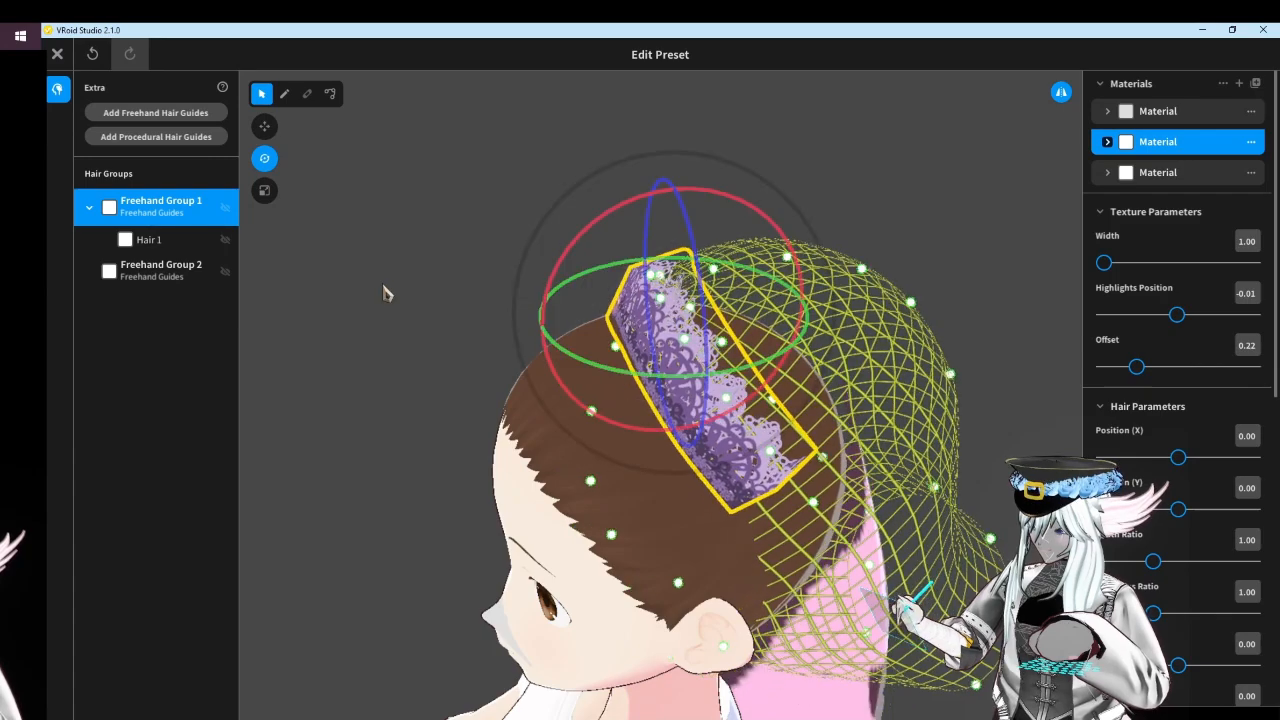
left_click(383, 284)
mouse_move(383, 284)
right_mouse_down()
mouse_move(495, 269)
mouse_move(329, 277)
right_mouse_up()
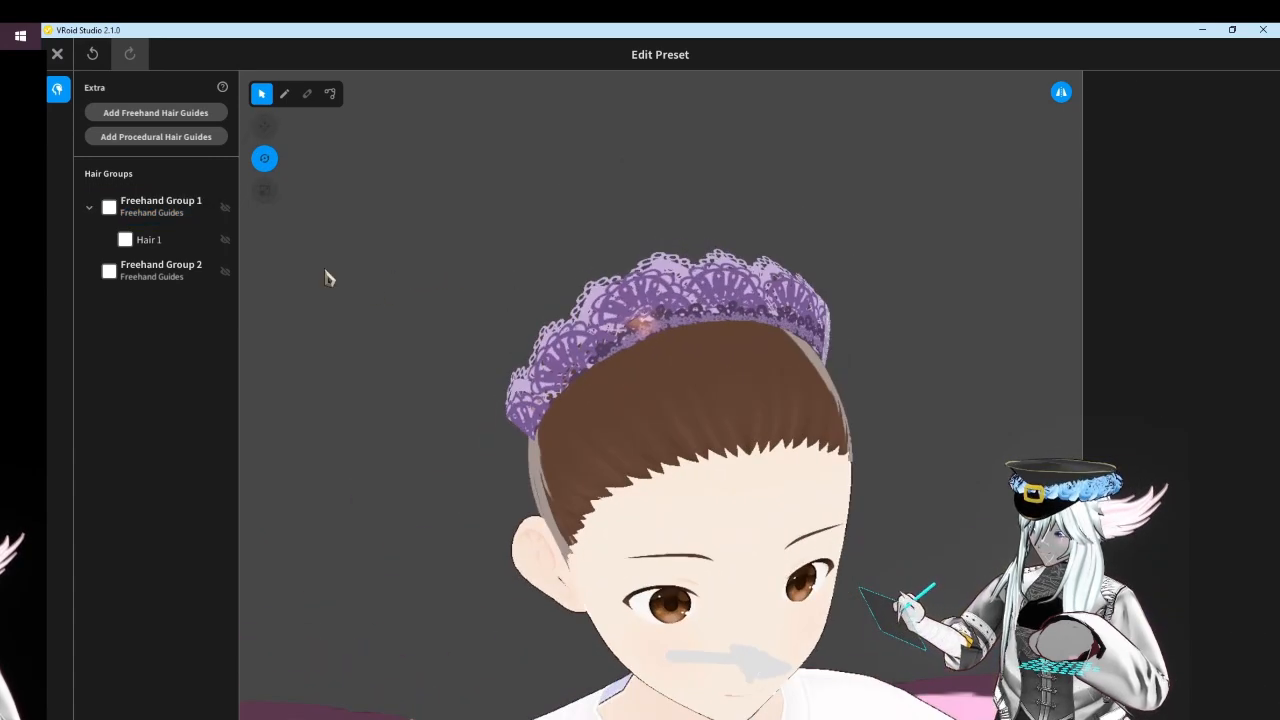
Duplicate Freehand Group 1 and flip the lace of the copied group
right_click(135, 207)
left_click(184, 221)
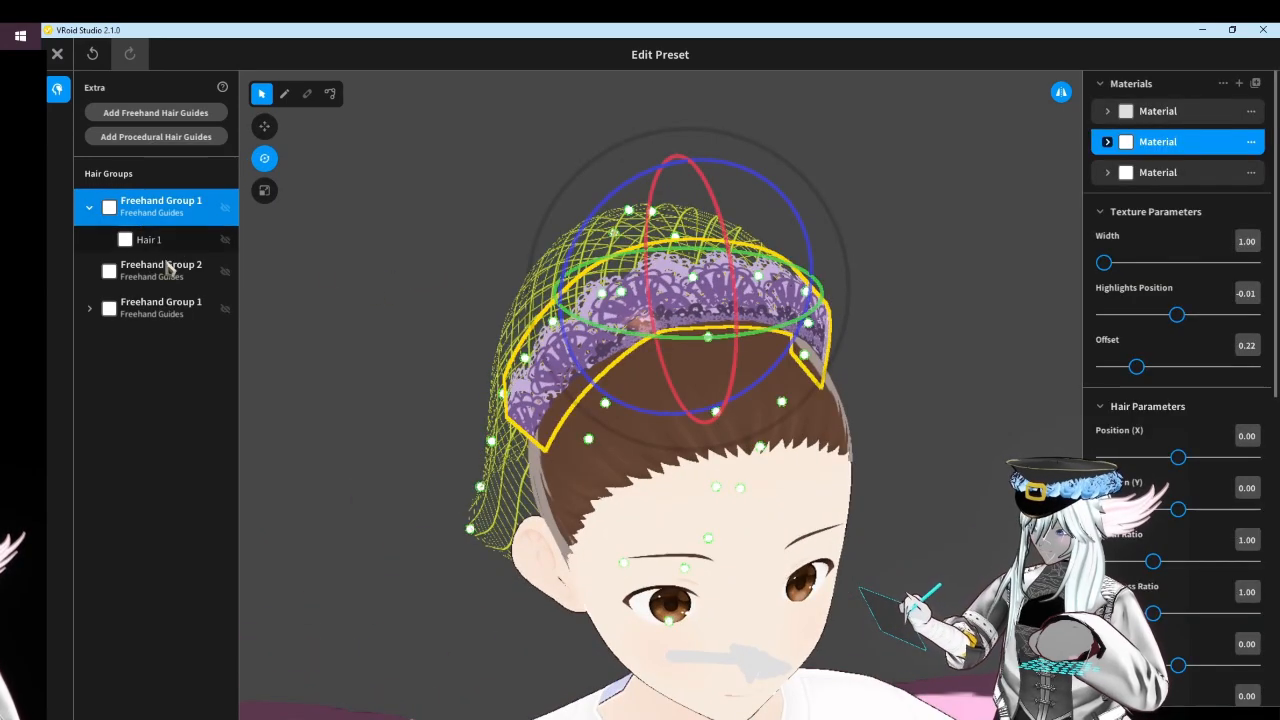
right_click(147, 317)
left_click(146, 311)
right_click(144, 309)
left_click(191, 350)
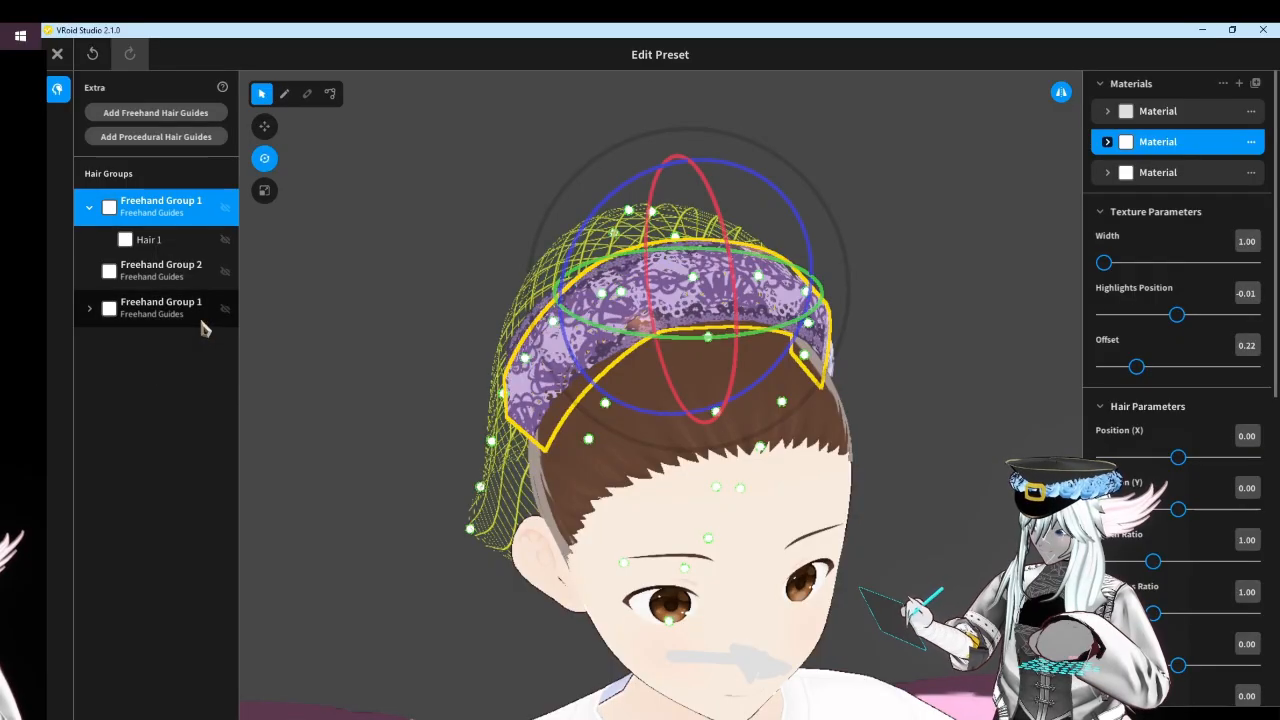
Move the original Freehand Group 1 forward, away from its copy, toward the forehead
right_click_drag(345, 343, 478, 378)
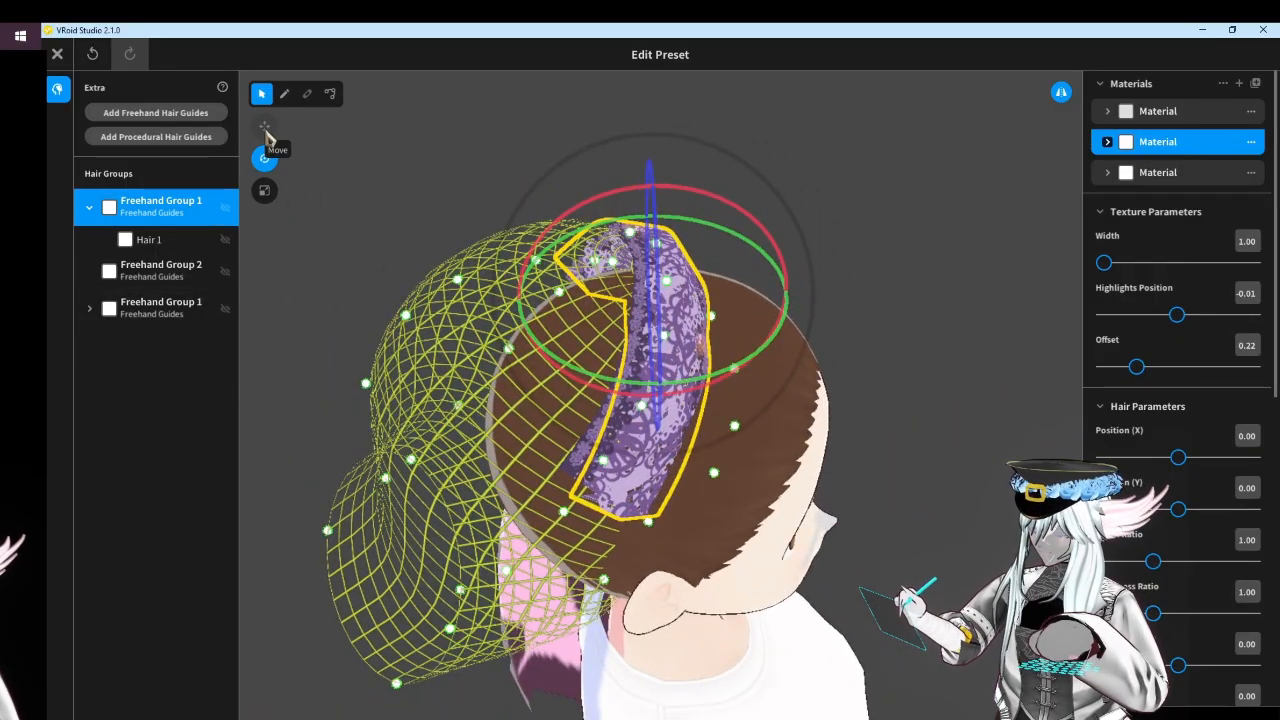
left_click(266, 131)
left_click_drag(756, 296, 812, 352)
right_click_drag(812, 352, 429, 314)
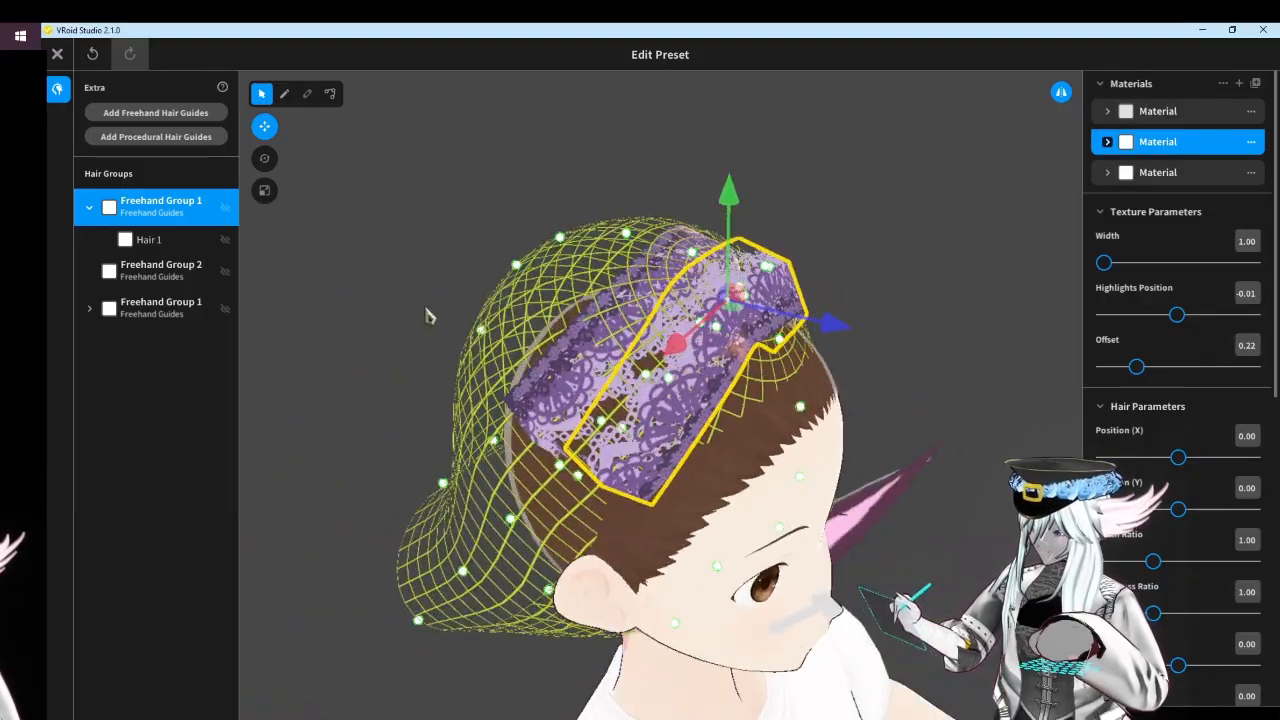
Flip the original group's Hair 1 so its lace edge faces forward, and flip the copied Freehand Group 1 back
right_click(157, 241)
left_click(182, 201)
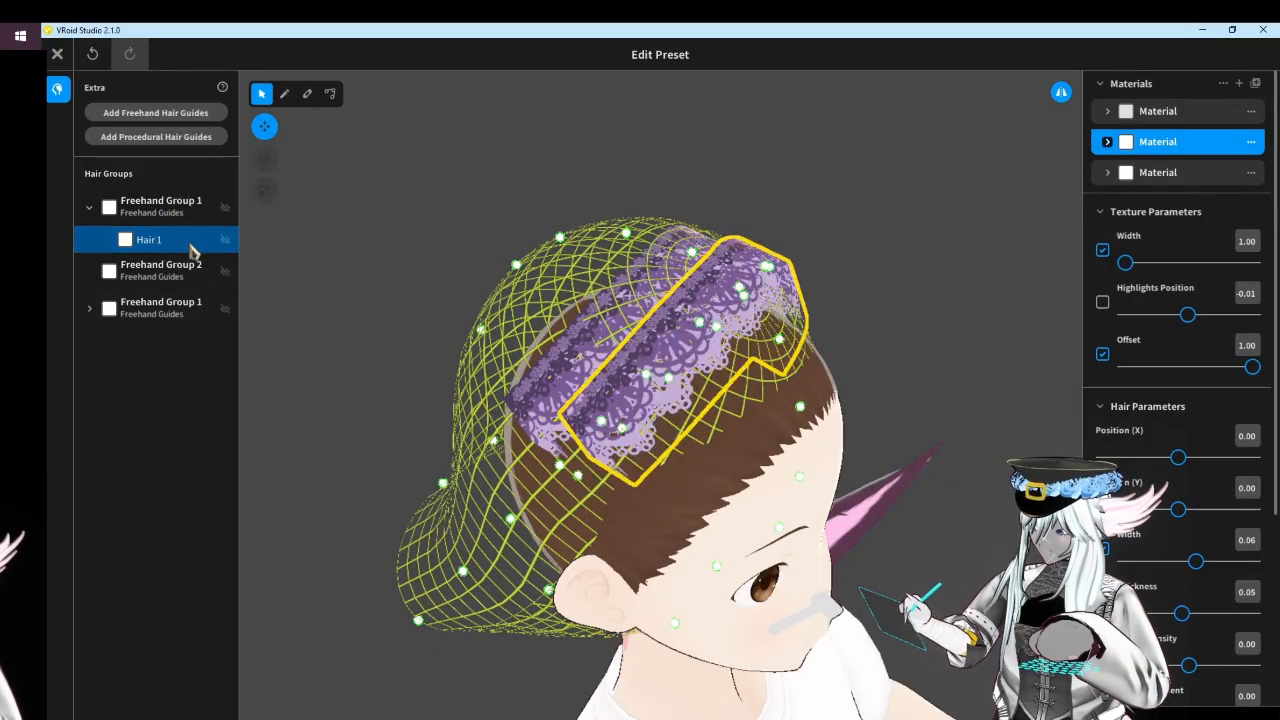
left_click(168, 320)
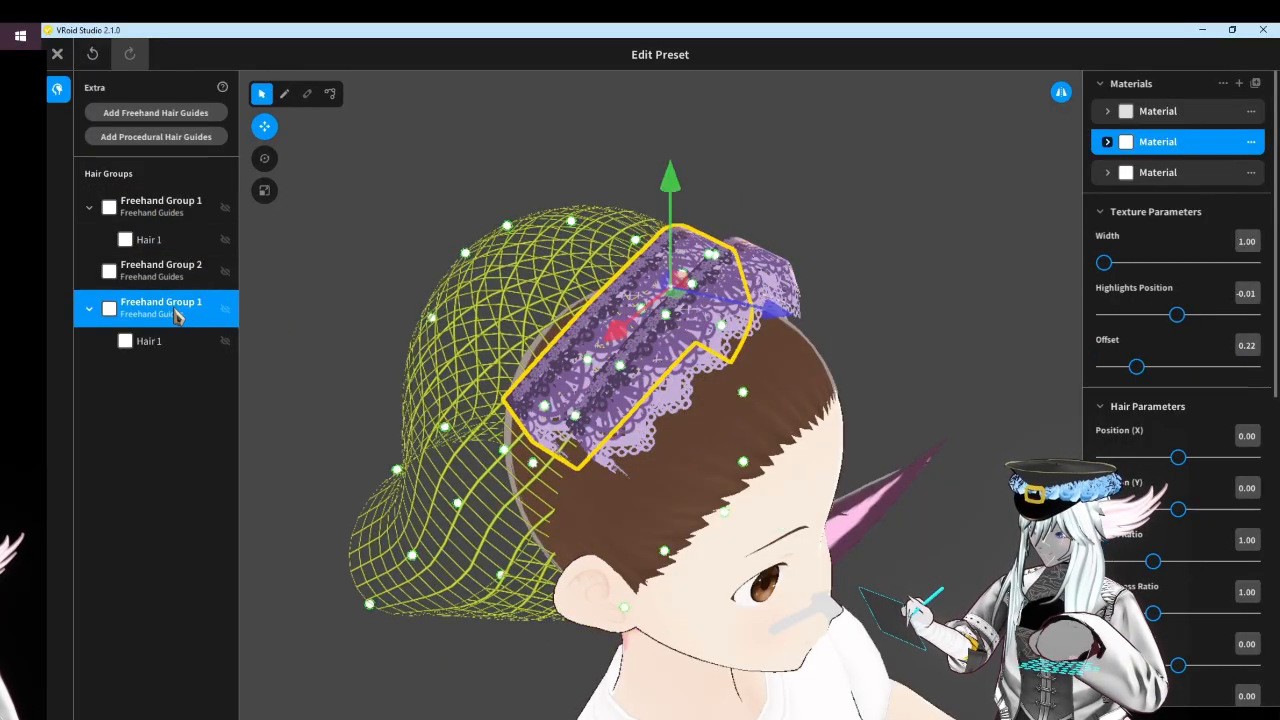
right_click(177, 314)
left_click(210, 338)
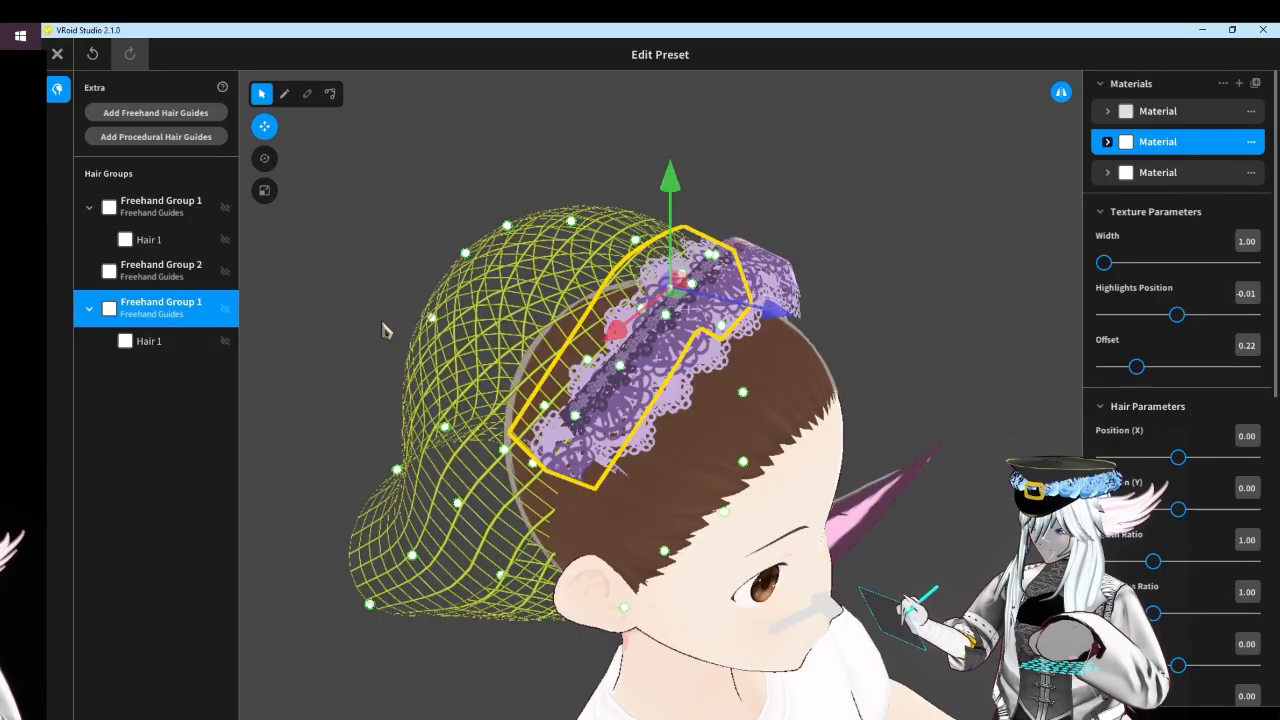
Move the original Freehand Group 1 farther forward and down onto the head, and check both lace bands from the side
left_click(165, 205)
left_click_drag(817, 326, 869, 343)
left_click_drag(776, 222, 770, 266)
mouse_move(856, 385)
left_mouse_down()
mouse_move(878, 378)
mouse_move(848, 372)
left_mouse_up()
left_click(900, 351)
right_click_drag(872, 355, 757, 340)
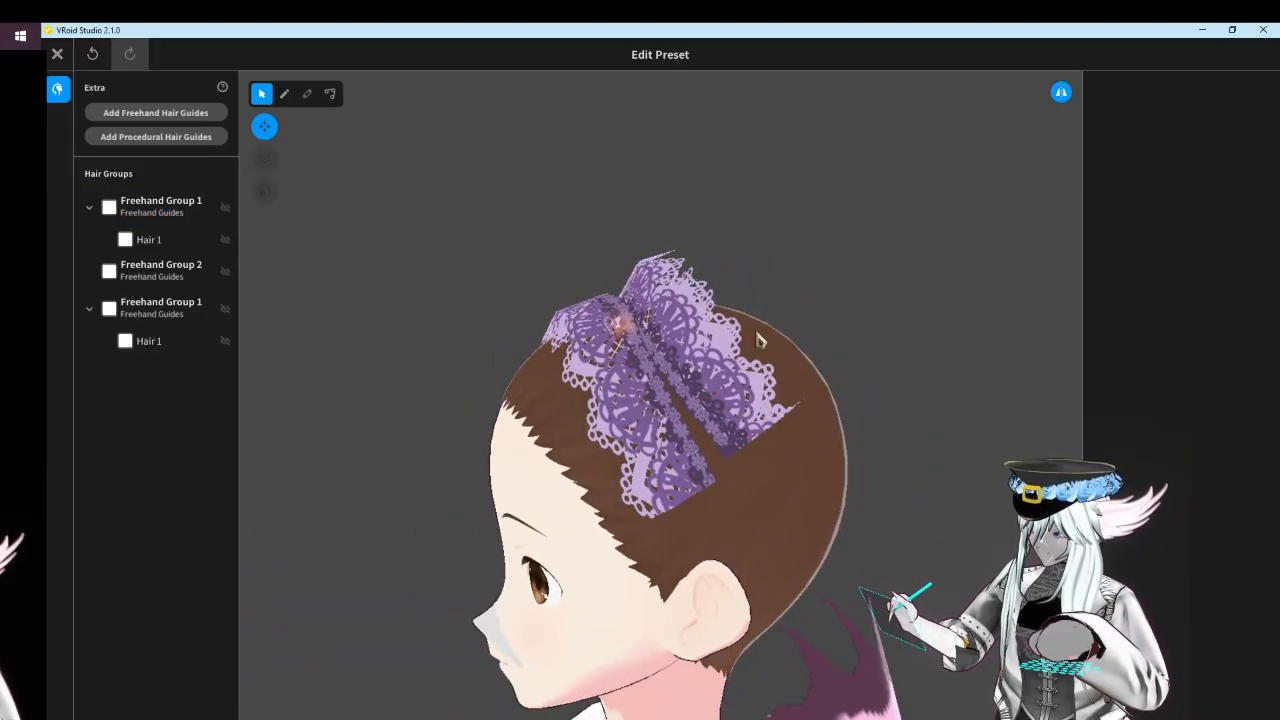
left_click(330, 93)
right_click_drag(517, 360, 482, 379)
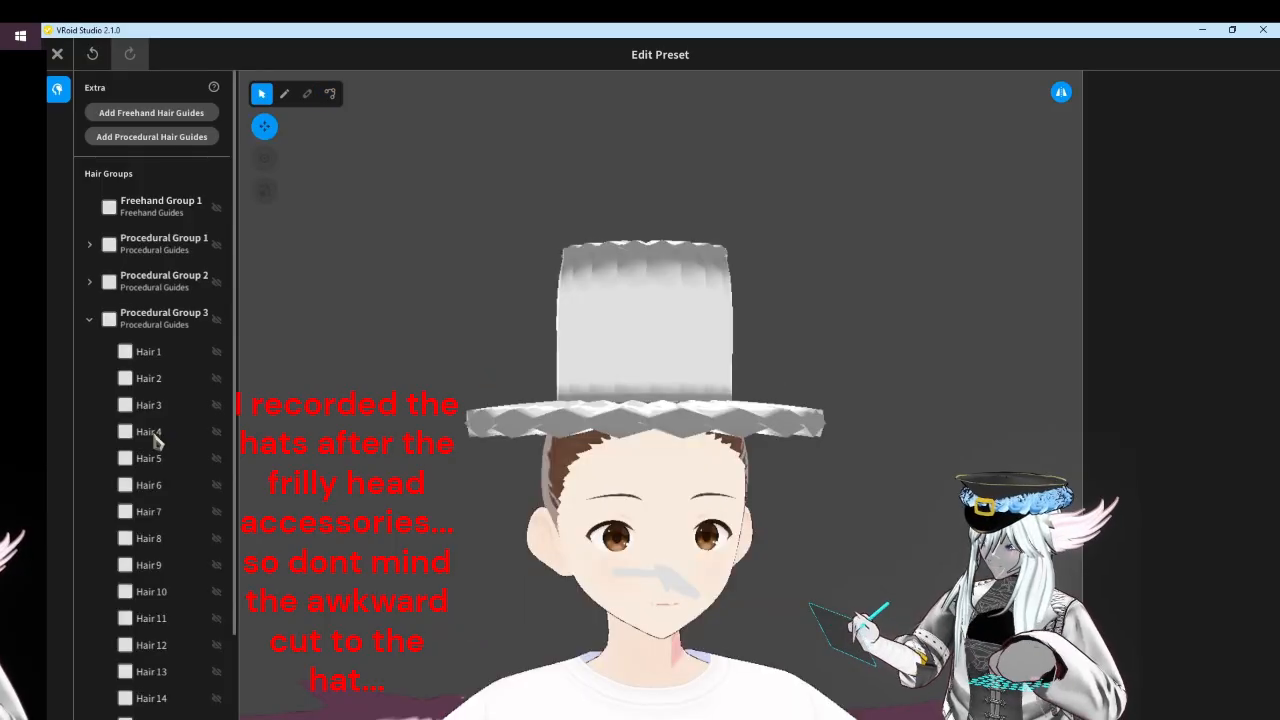
Check the accessory list in the sticky note and close the hat's hairstyle editor without saving
left_click(20, 430)
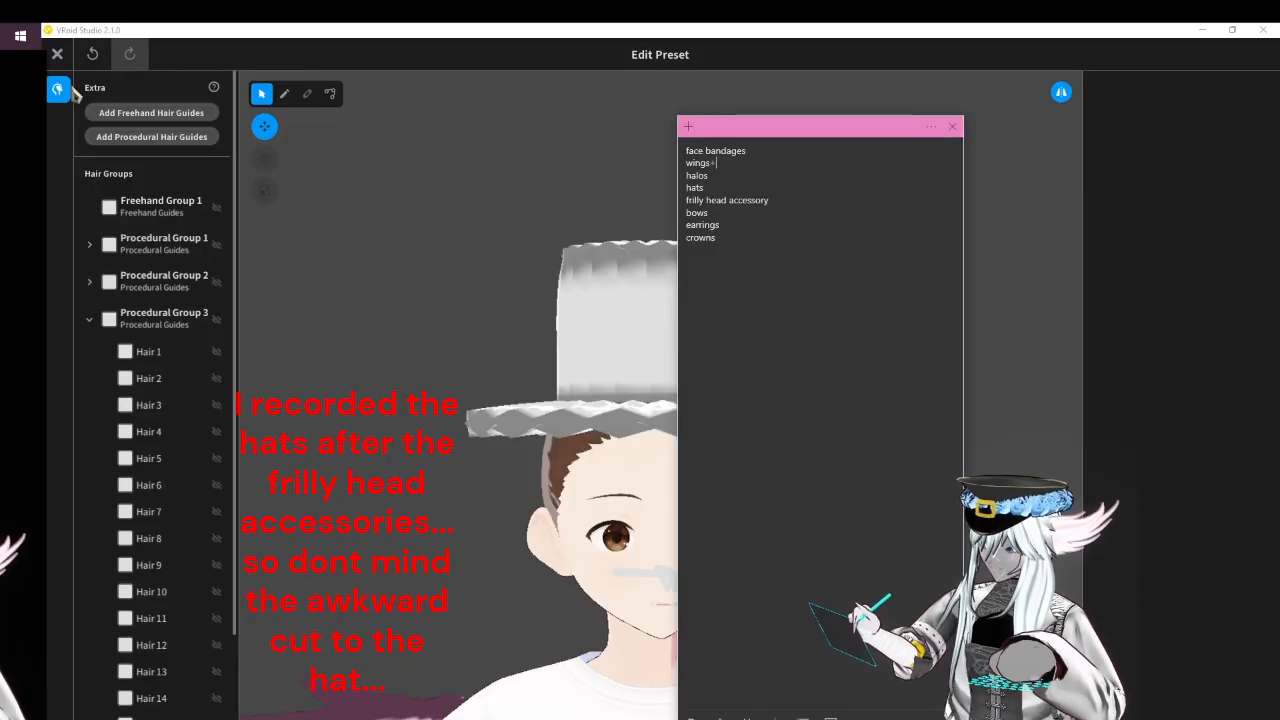
left_click(57, 54)
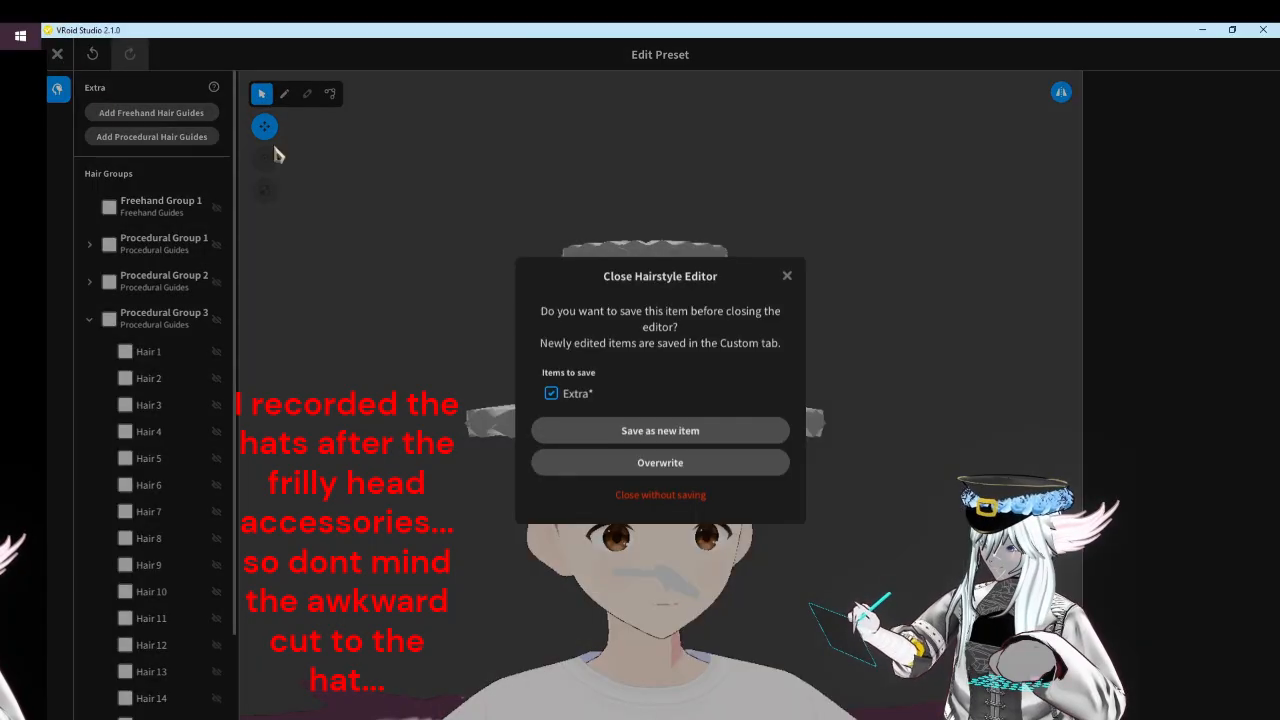
left_click(643, 497)
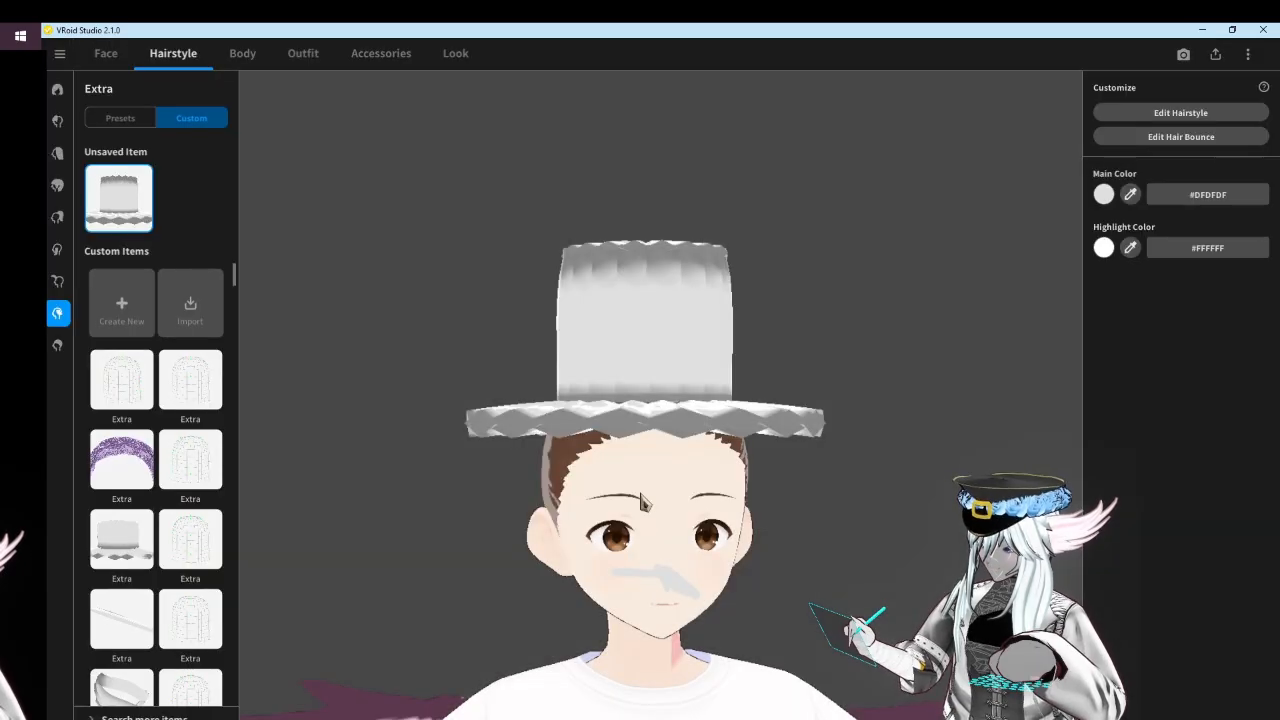
Replace the hat with the empty Extra preset and open it in the hairstyle editor
left_click(122, 119)
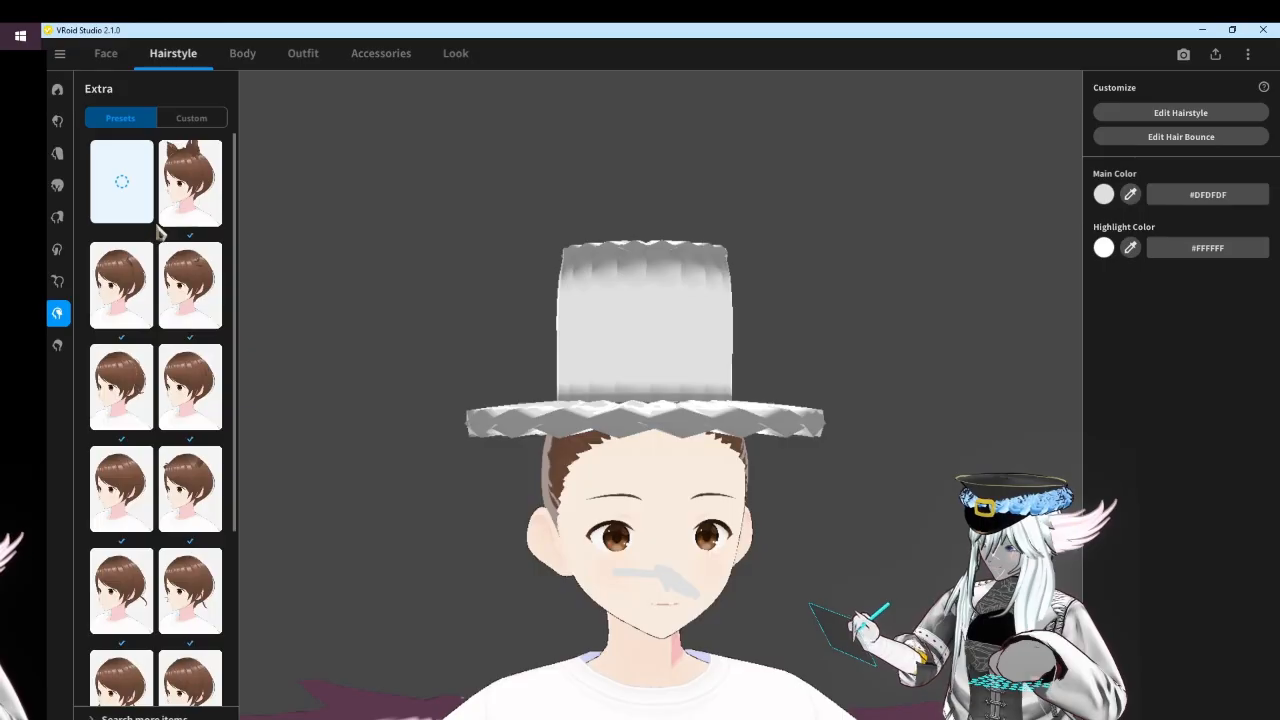
left_click(191, 118)
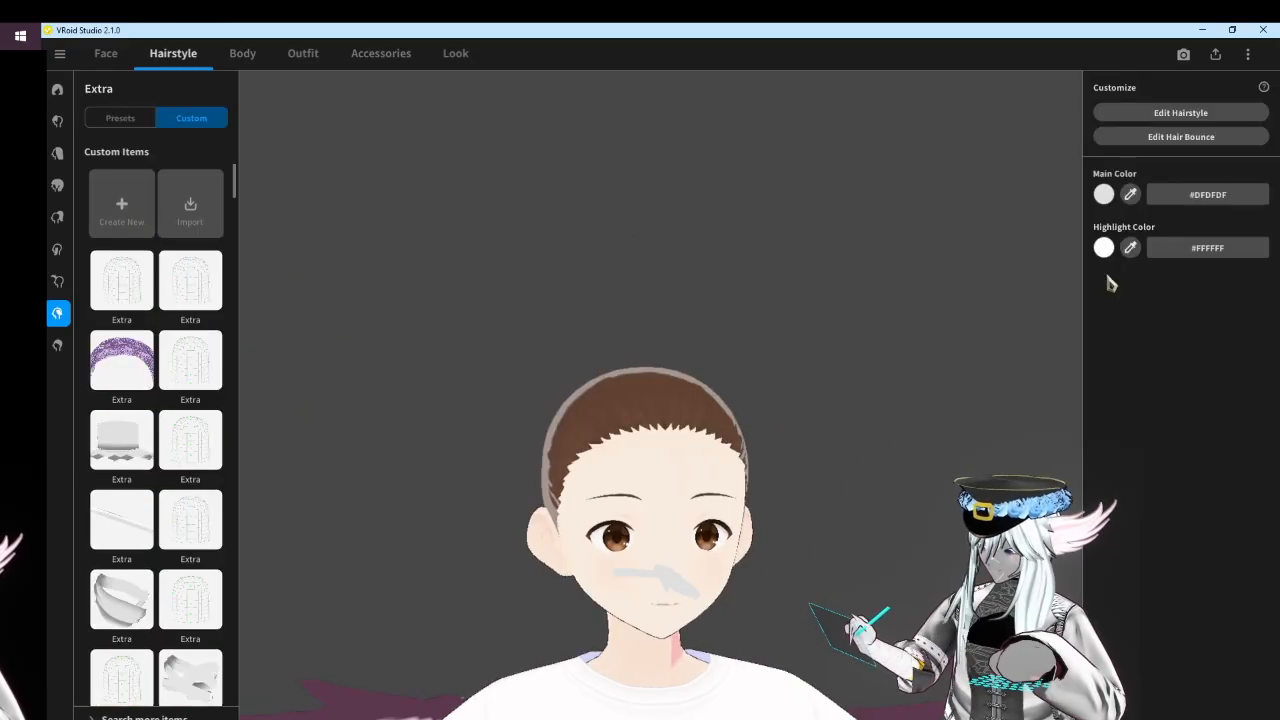
left_click(1204, 117)
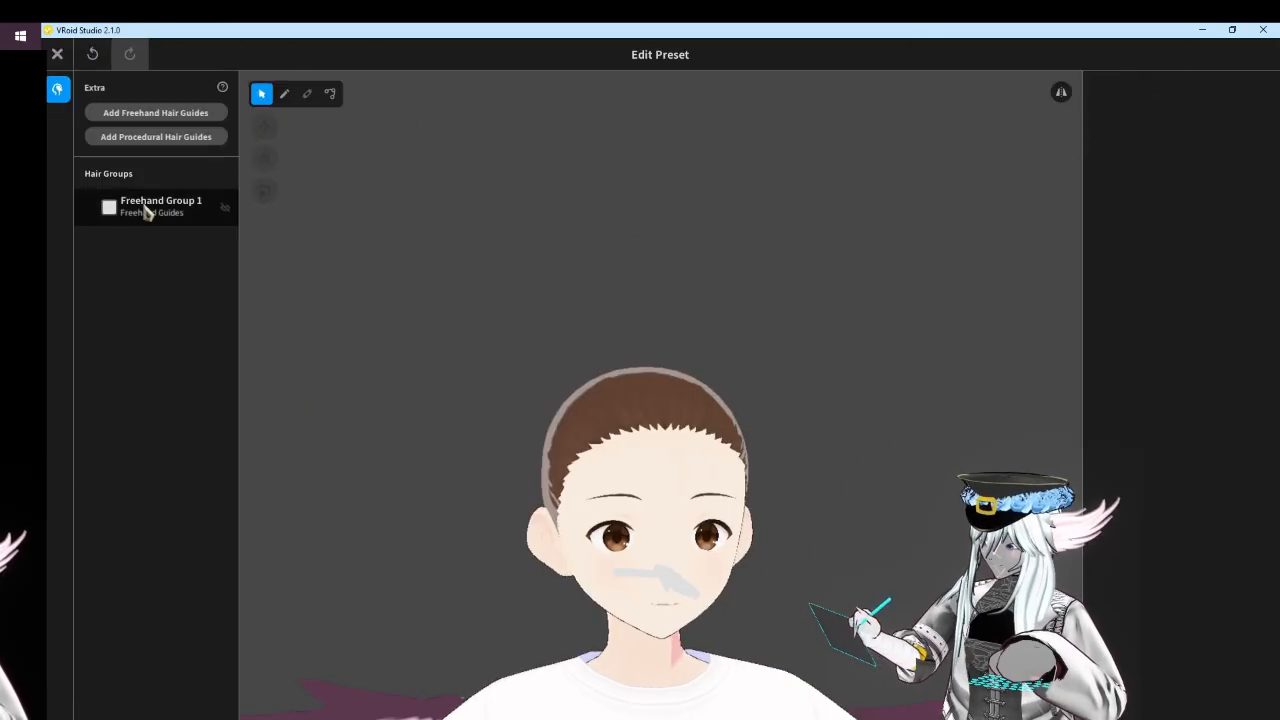
Raise Freehand Group 1's guide above the head and view it from the side
left_click(149, 209)
right_click_drag(750, 379, 630, 460)
left_click(266, 130)
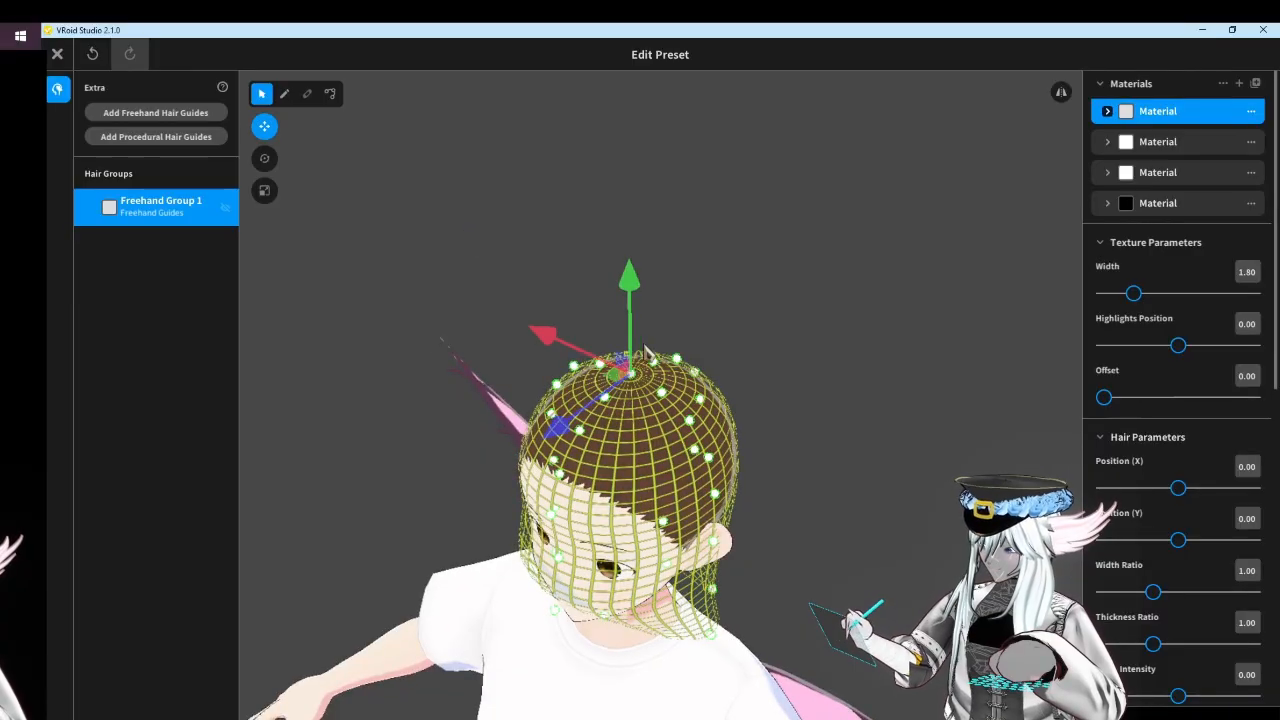
left_click_drag(632, 312, 655, 170)
right_click_drag(612, 388, 550, 398)
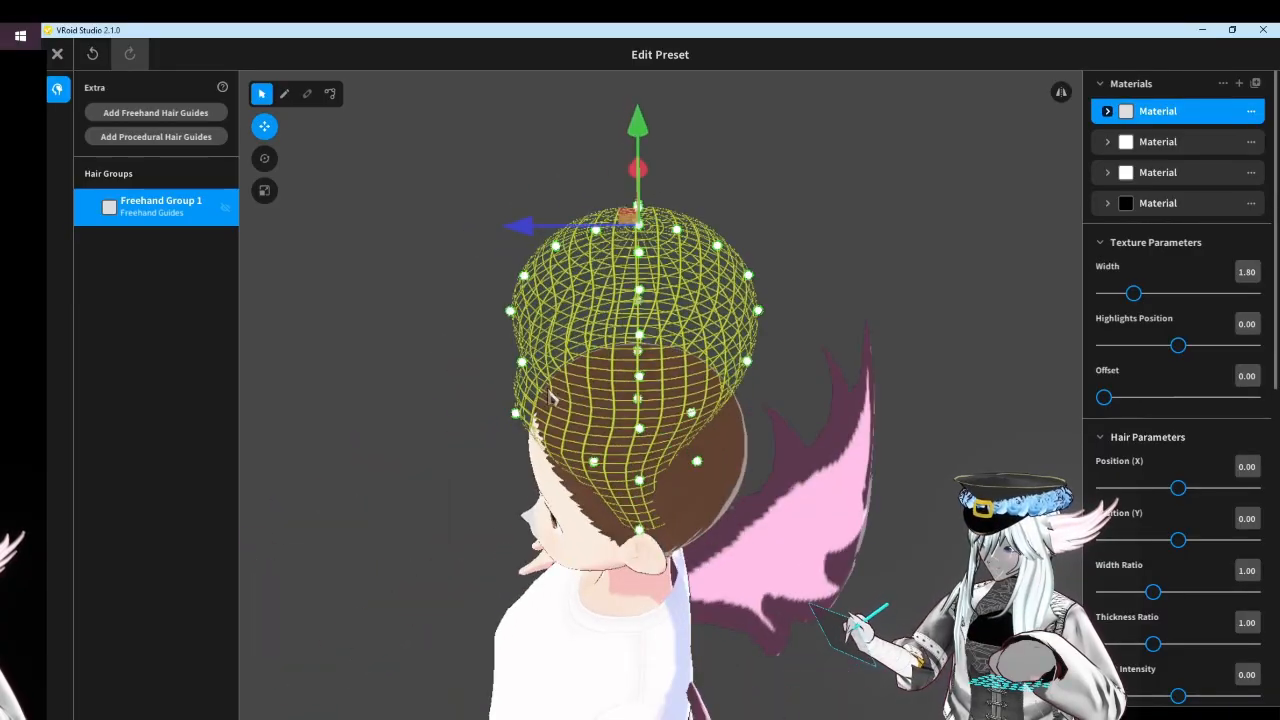
Turn on symmetry editing and pull the guide's front and back control points inward to make it a thin upright column from the side
left_click(1062, 93)
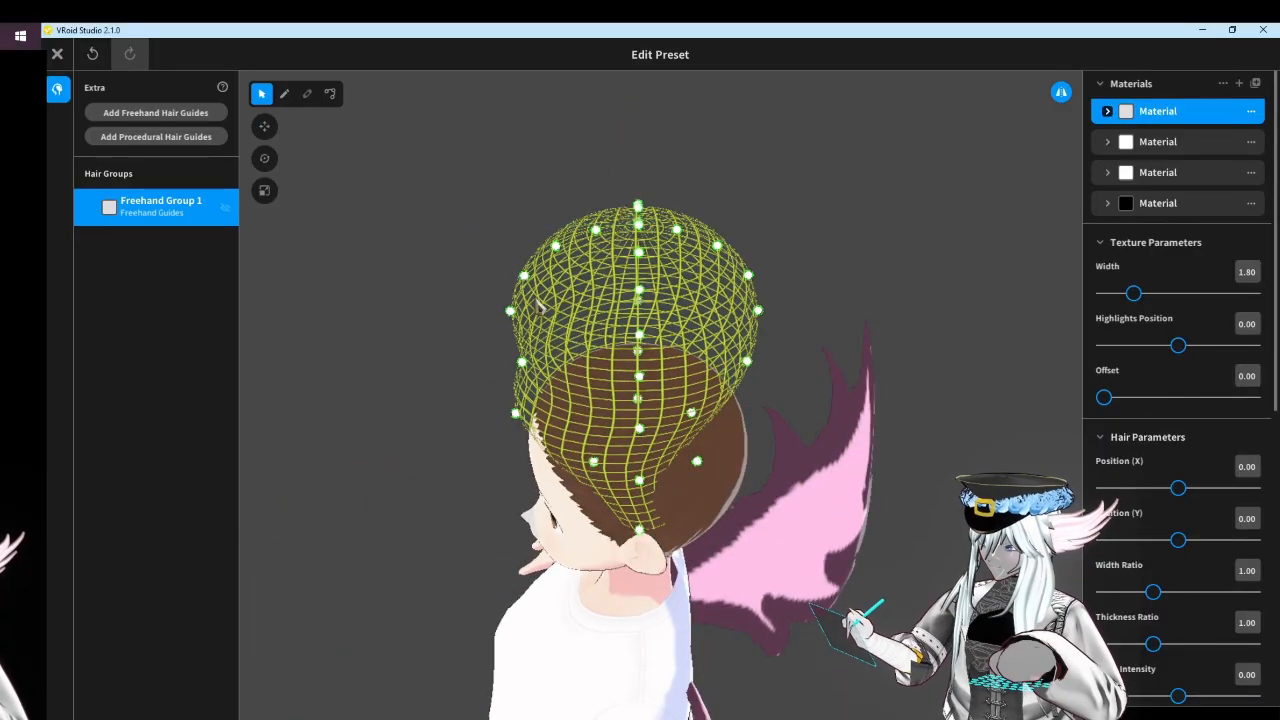
right_click_drag(619, 276, 575, 240)
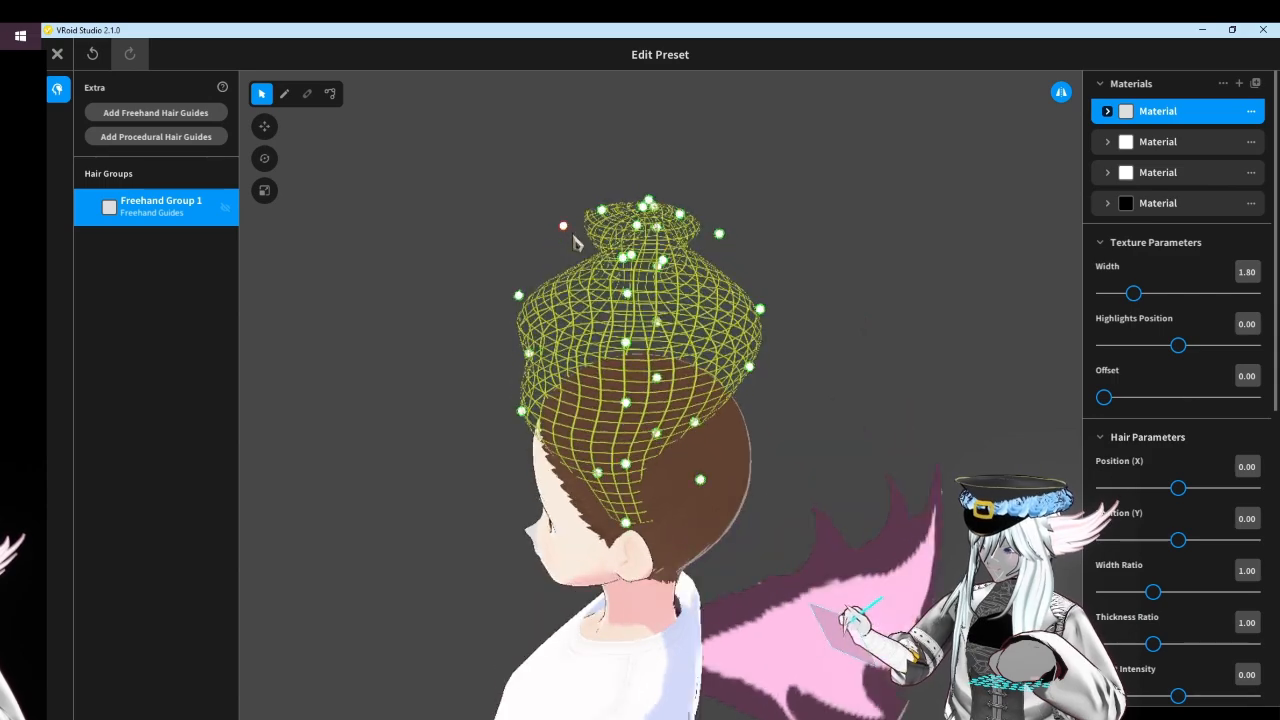
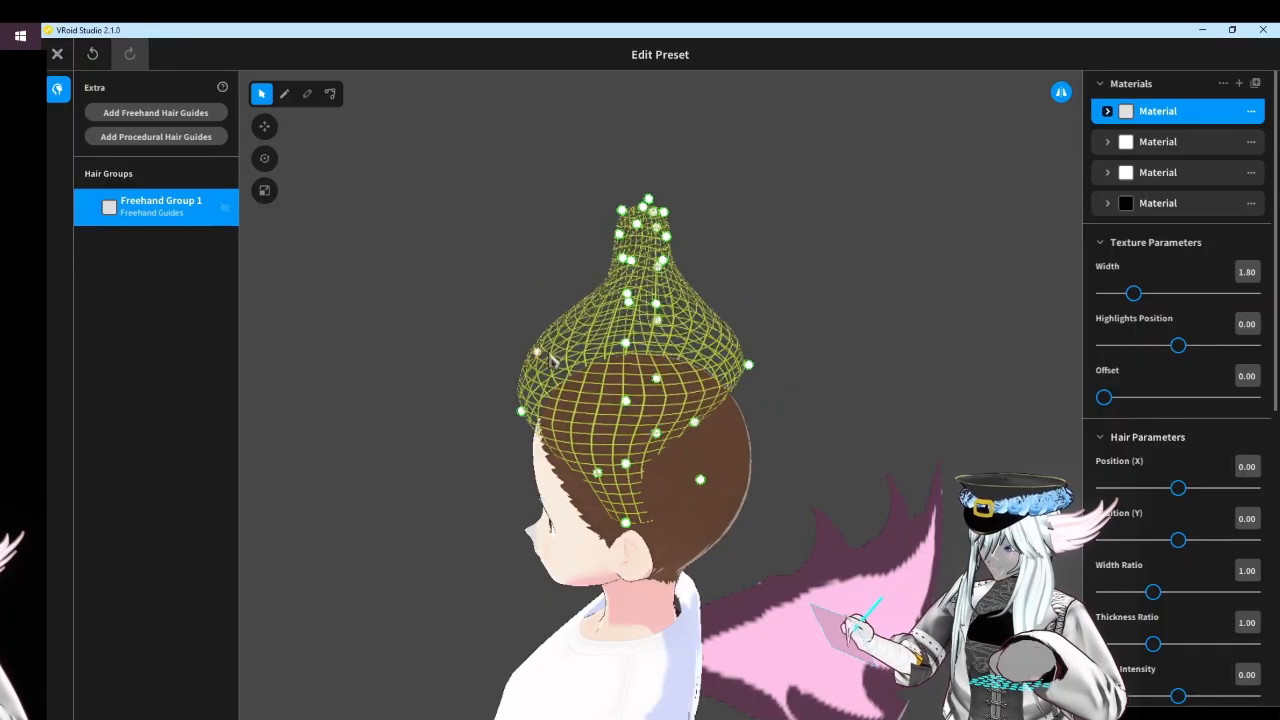
left_click_drag(513, 413, 606, 408)
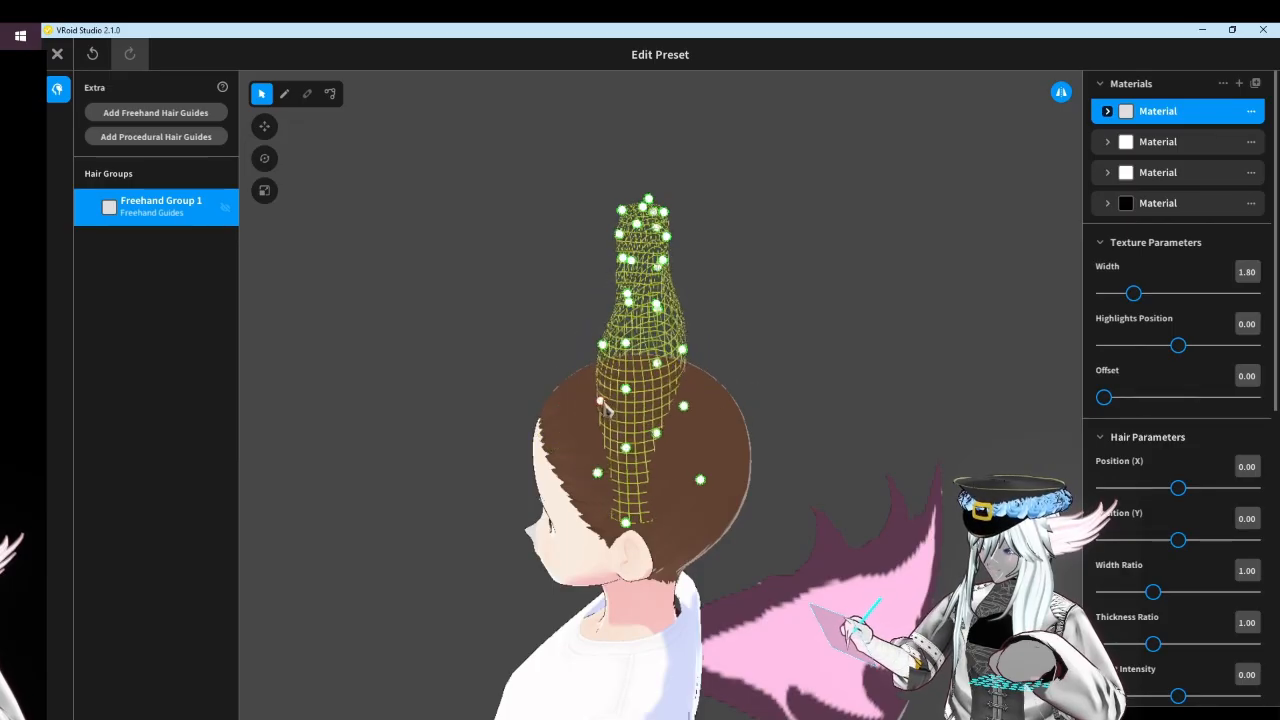
Narrow the guide's width by moving its side control points symmetrically inward, from the crown down to the top of the head
right_click_drag(617, 352, 567, 255)
scroll(636, 325, "up", 4)
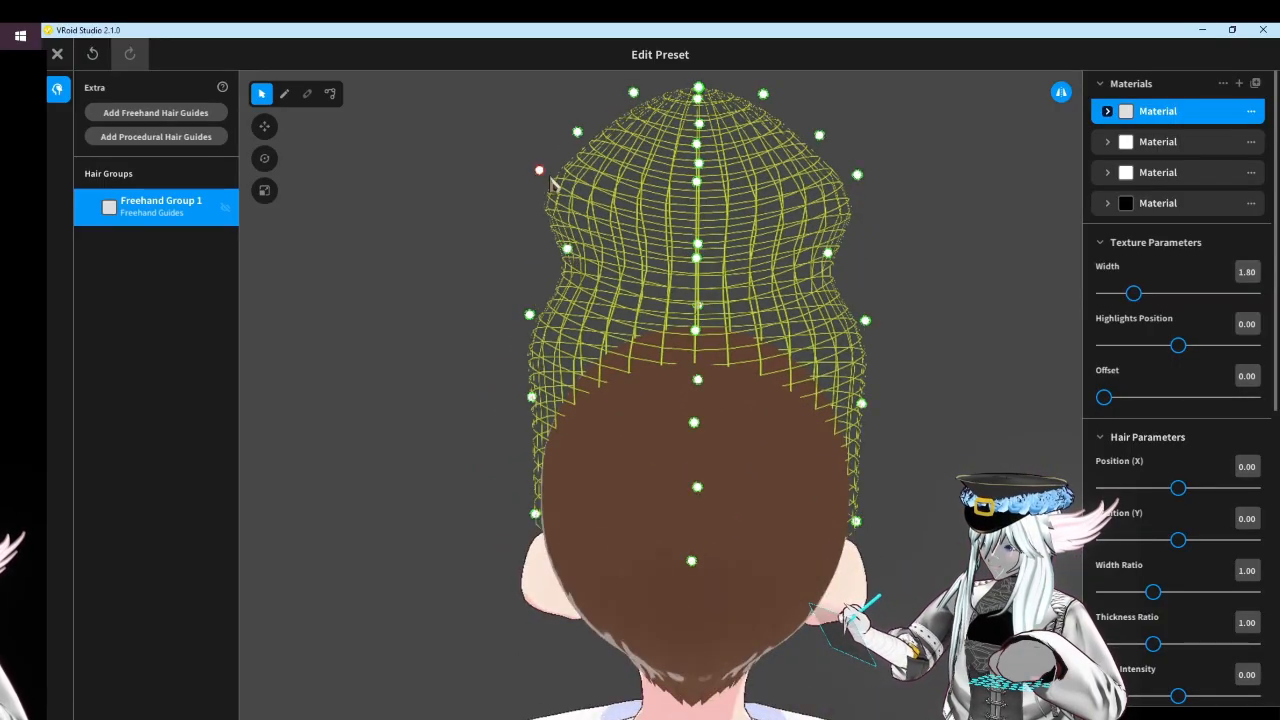
left_click_drag(540, 171, 578, 177)
left_click_drag(530, 316, 572, 314)
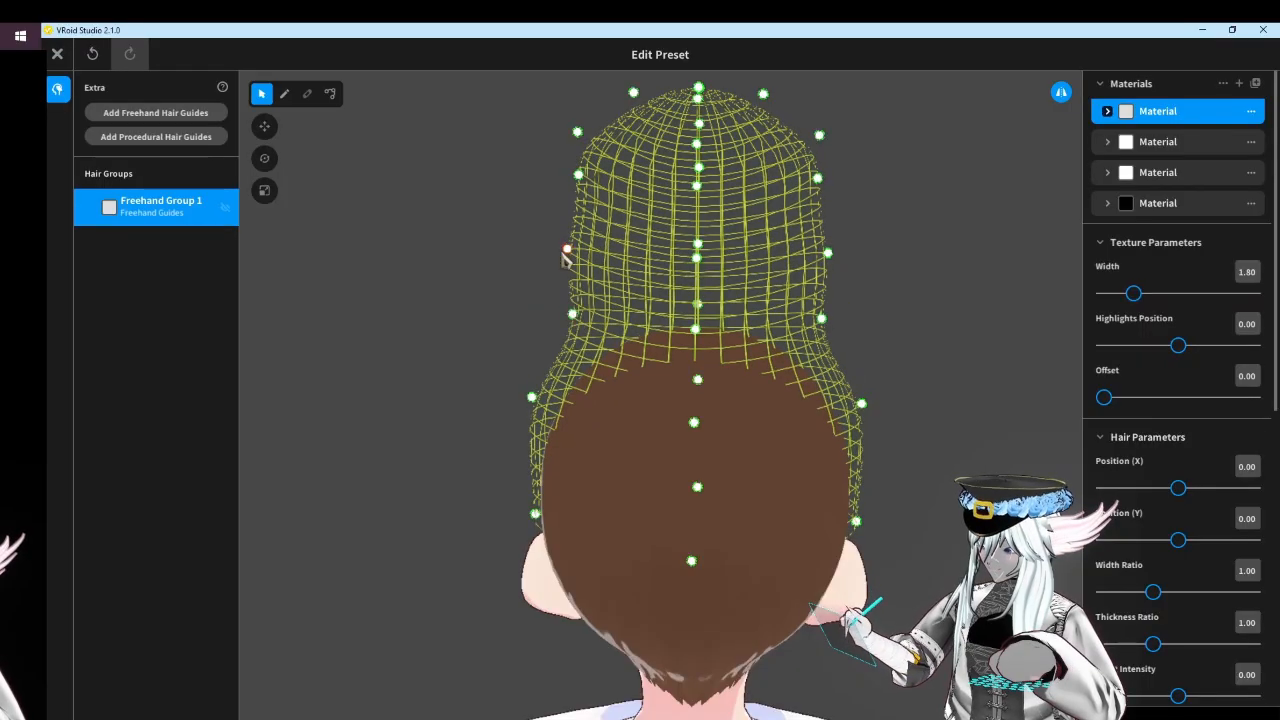
left_click_drag(567, 249, 622, 253)
left_click_drag(578, 175, 635, 186)
left_click_drag(577, 131, 628, 132)
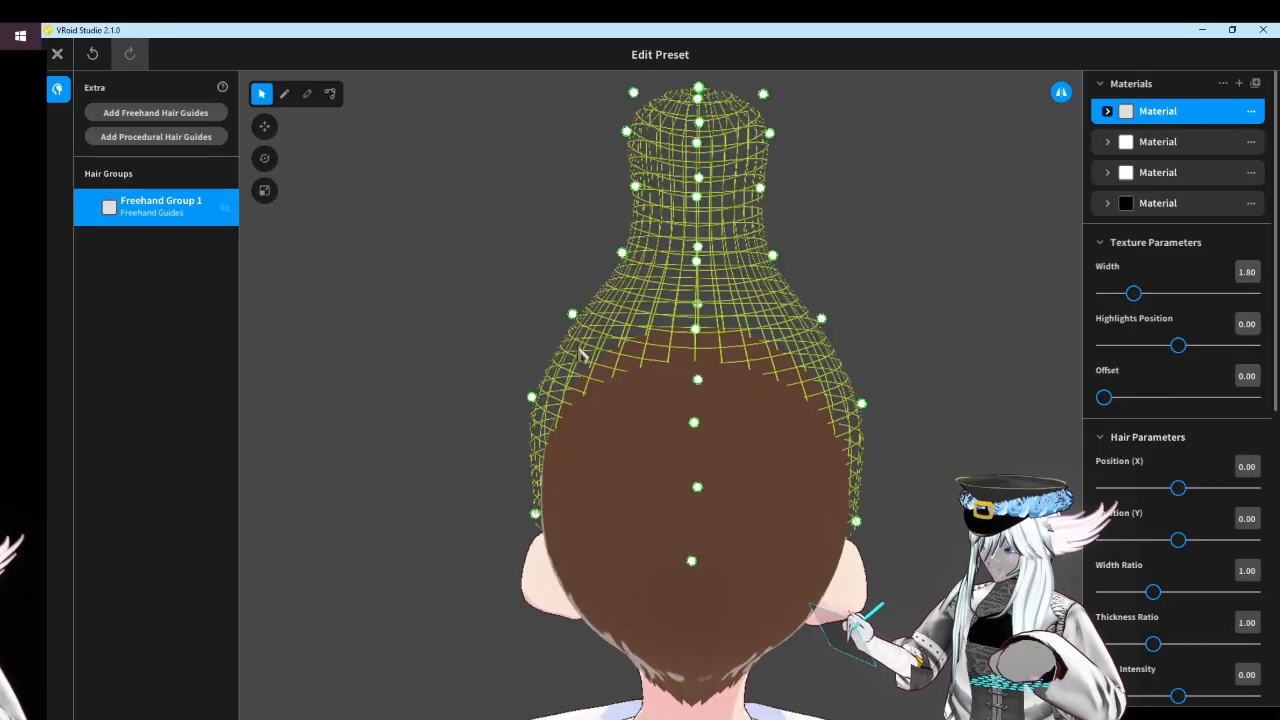
left_click_drag(573, 315, 625, 319)
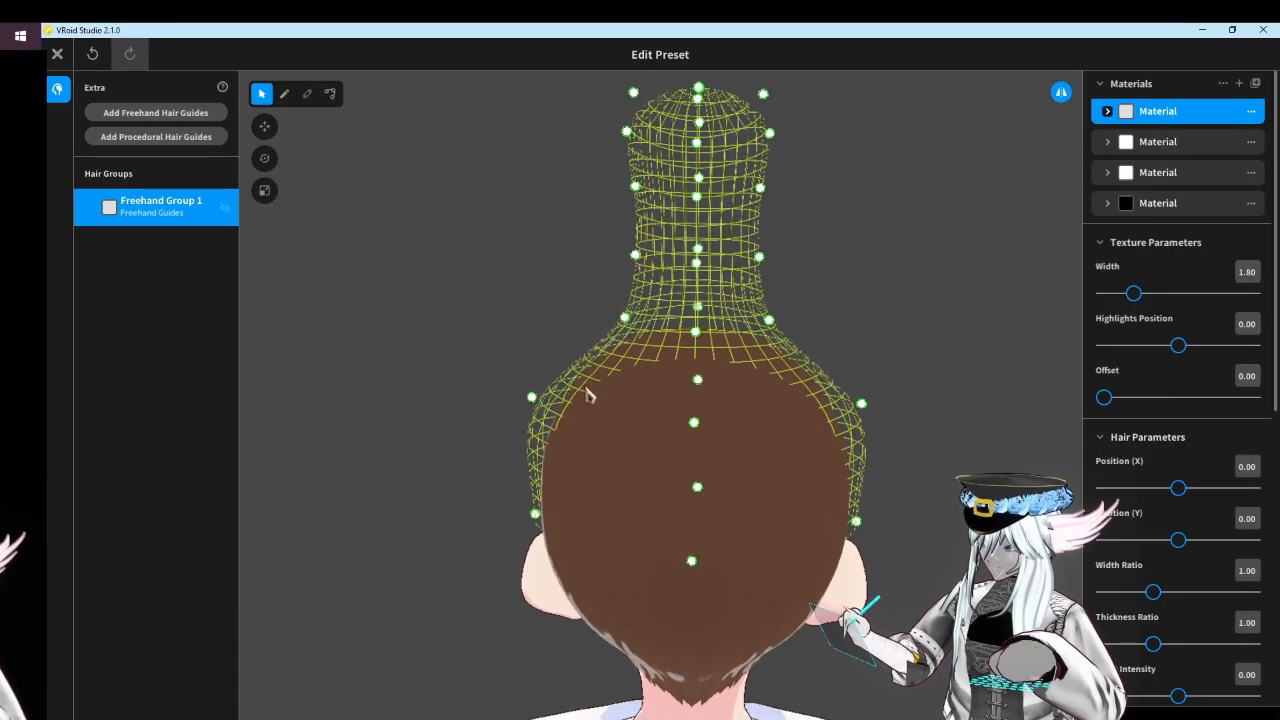
left_click_drag(532, 398, 626, 397)
Refine the guide column's front-to-back thickness so its profile is slim and even from top to base
right_click_drag(627, 397, 667, 380)
left_click_drag(634, 318, 642, 320)
right_click_drag(642, 321, 596, 326)
left_click_drag(656, 348, 679, 353)
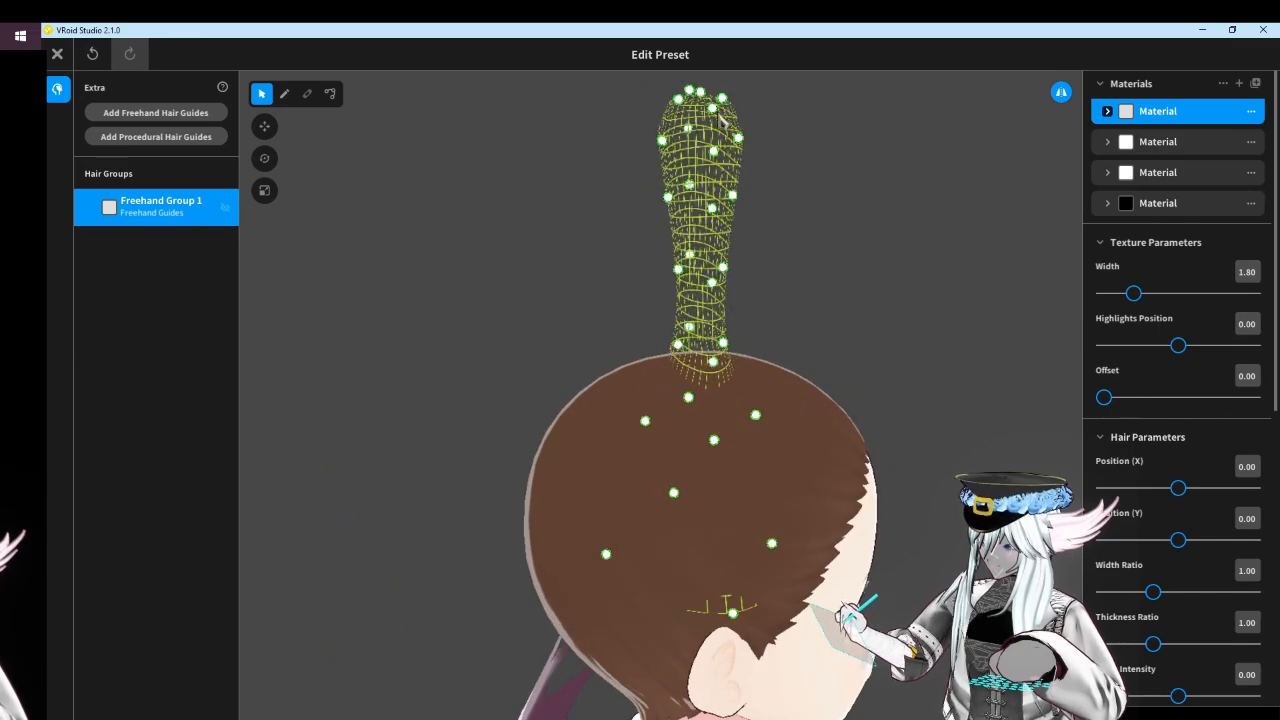
left_click_drag(661, 140, 669, 134)
left_click_drag(668, 198, 679, 194)
left_click_drag(678, 271, 680, 272)
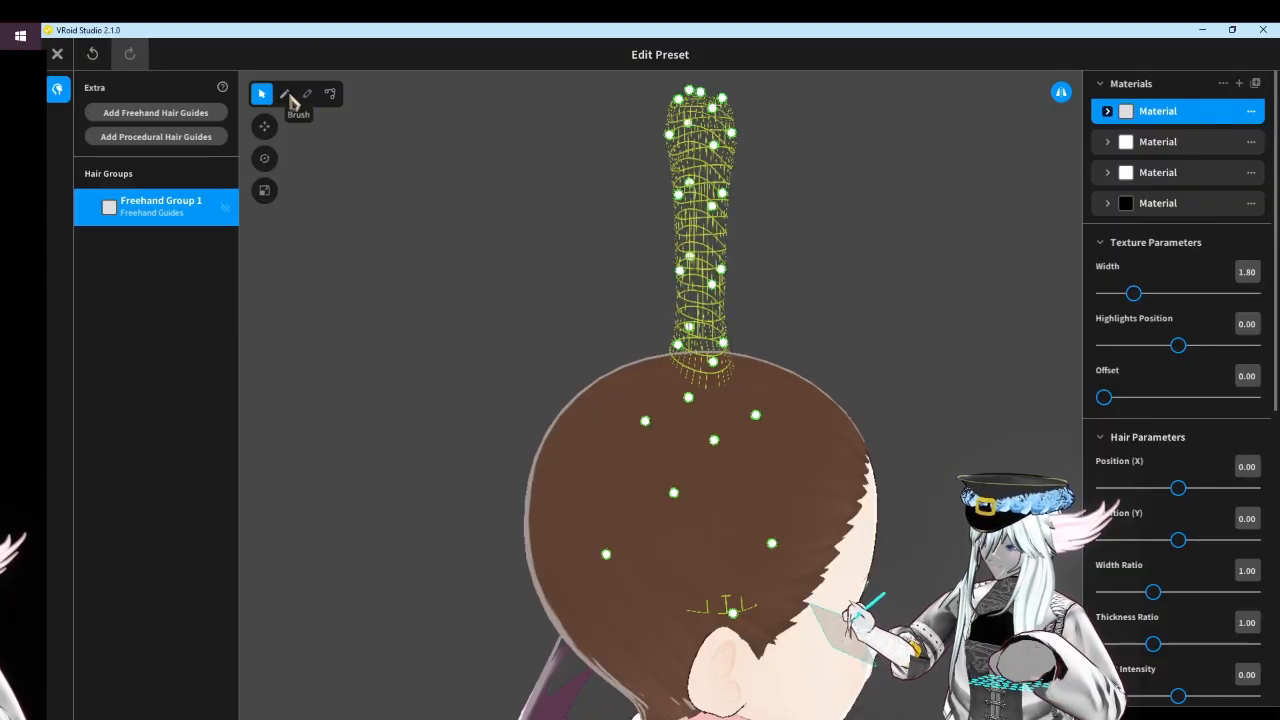
Switch to the Brush, add a new hair material, and set its main color to #FF6D61
left_click(289, 96)
right_click_drag(586, 366, 638, 372)
middle_click_drag(745, 262, 600, 392)
scroll(601, 391, "up", 3)
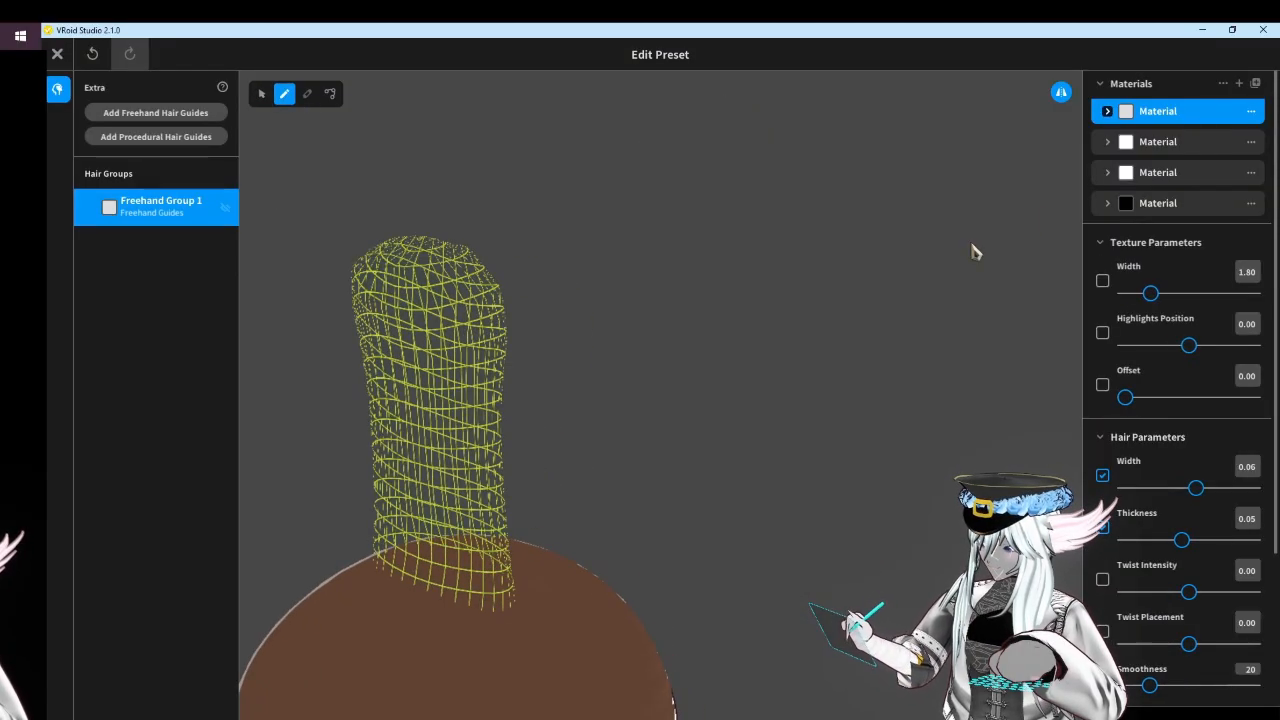
left_click(1239, 83)
left_click(1165, 240)
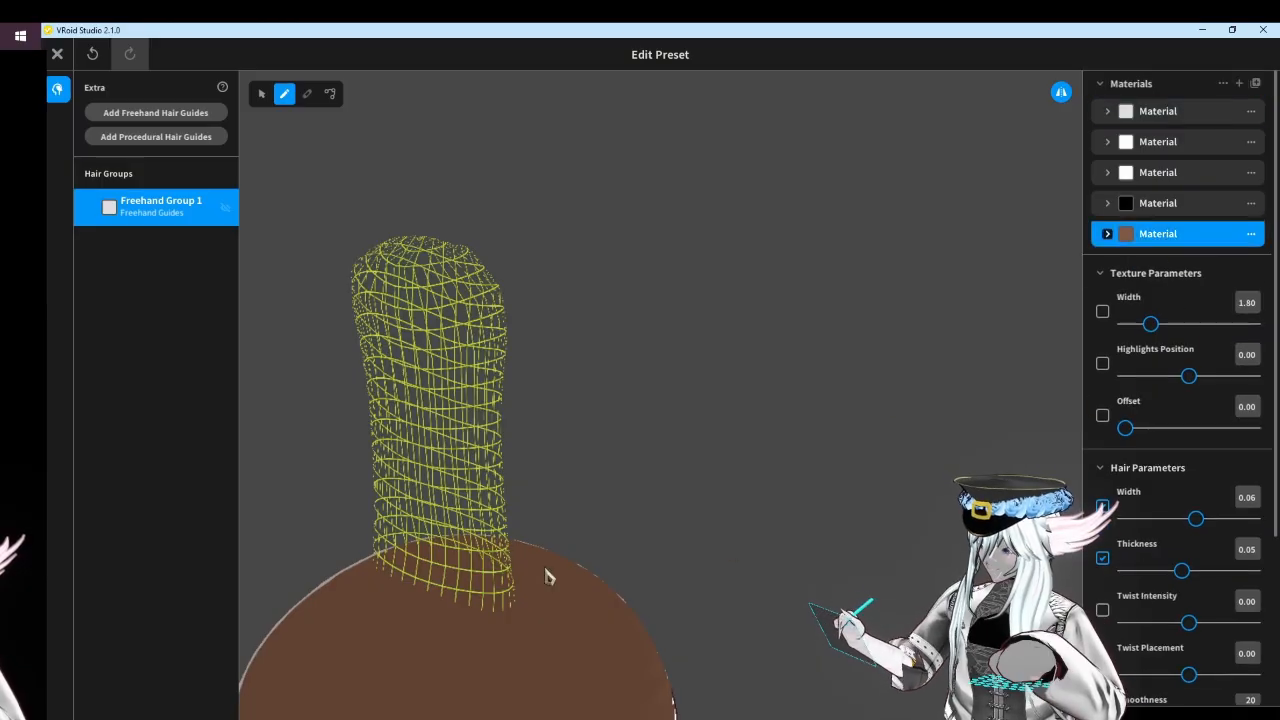
left_click(1107, 234)
left_click(1142, 262)
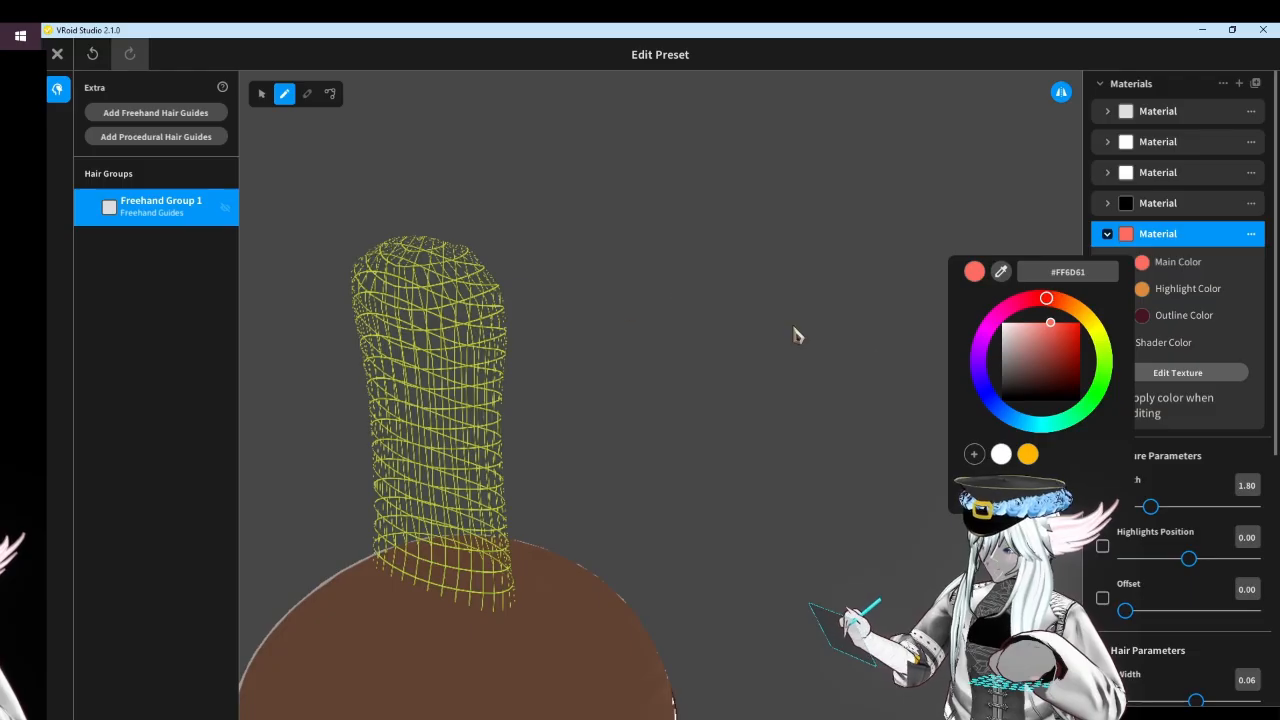
Set the brush's hair curve to Straight and raise its starting point so the curve is level along its length
scroll(1165, 490, "down", 5)
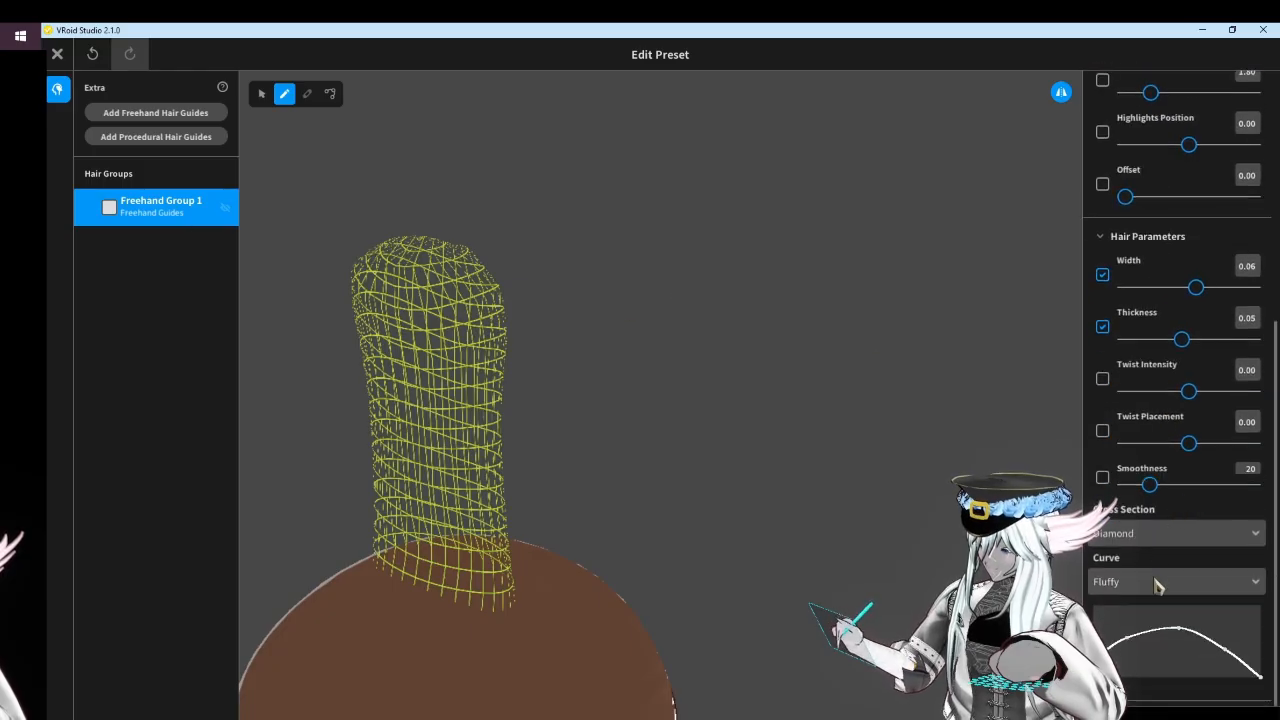
left_click(1157, 586)
left_click(1137, 634)
right_click_drag(609, 474, 718, 445)
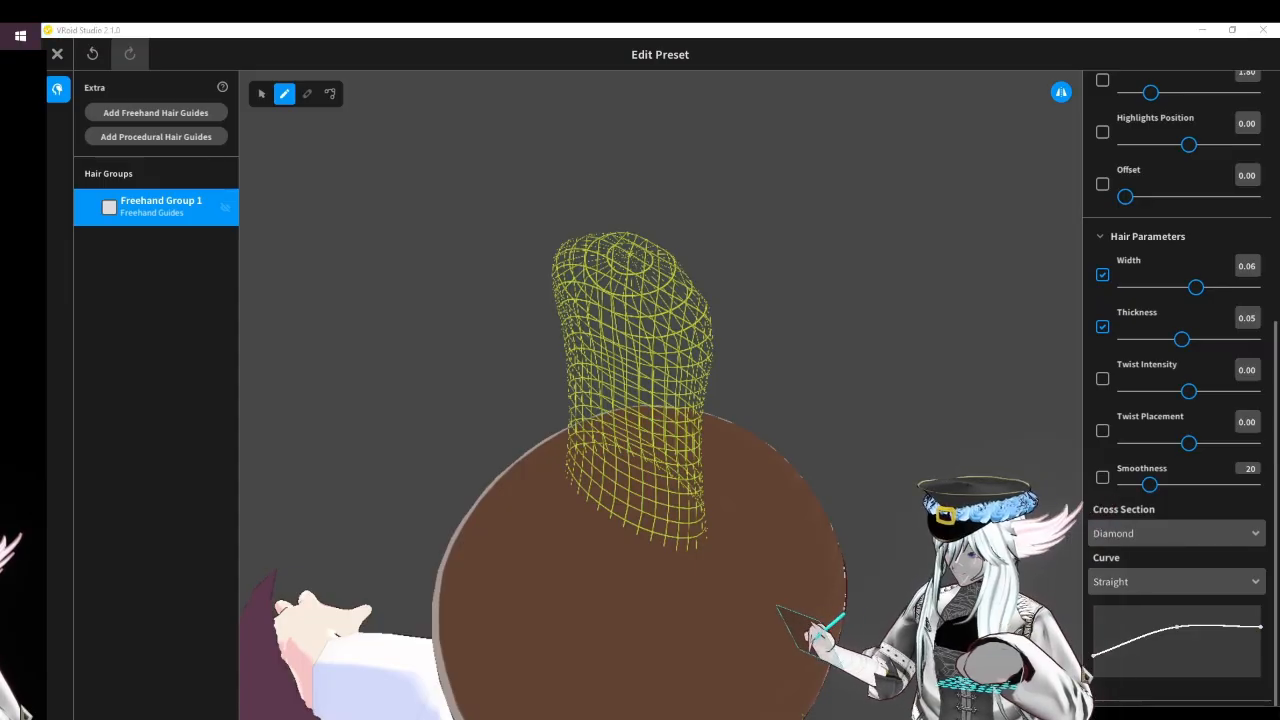
left_click_drag(1094, 660, 1090, 641)
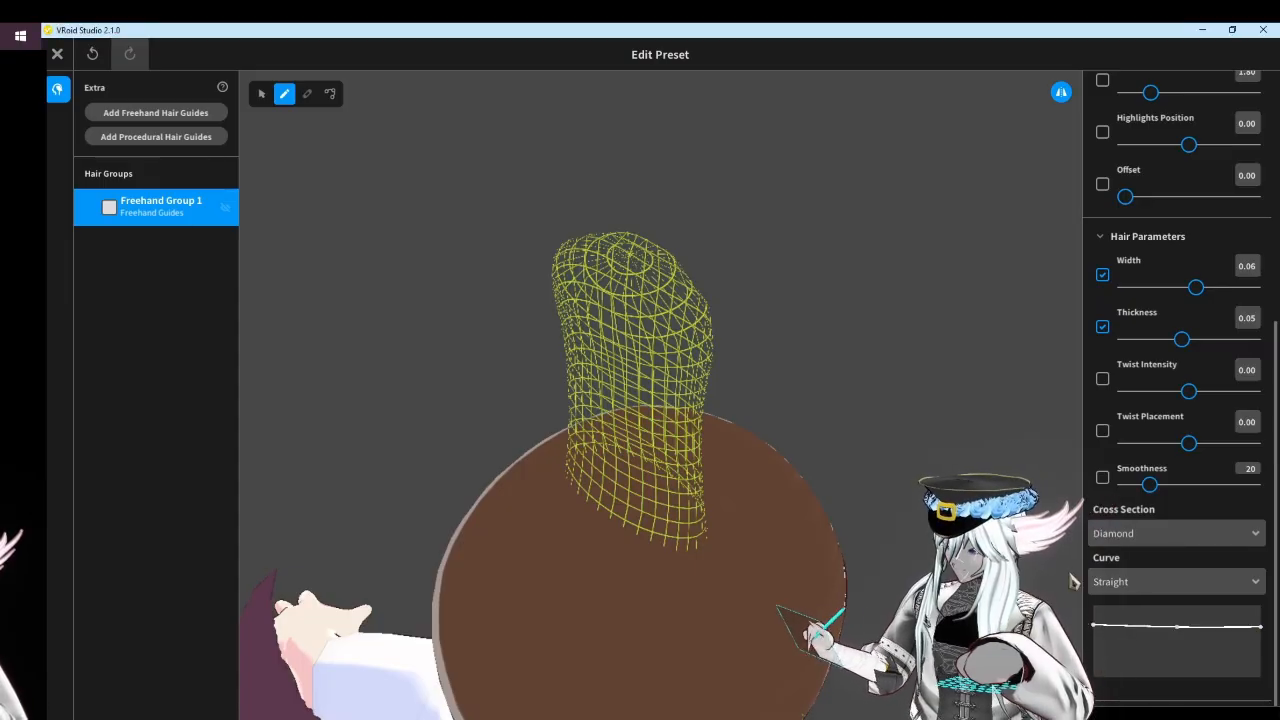
Try drawing a mirrored hair strand across the lower part of the guide at width 0.06
right_click_drag(696, 458, 635, 477)
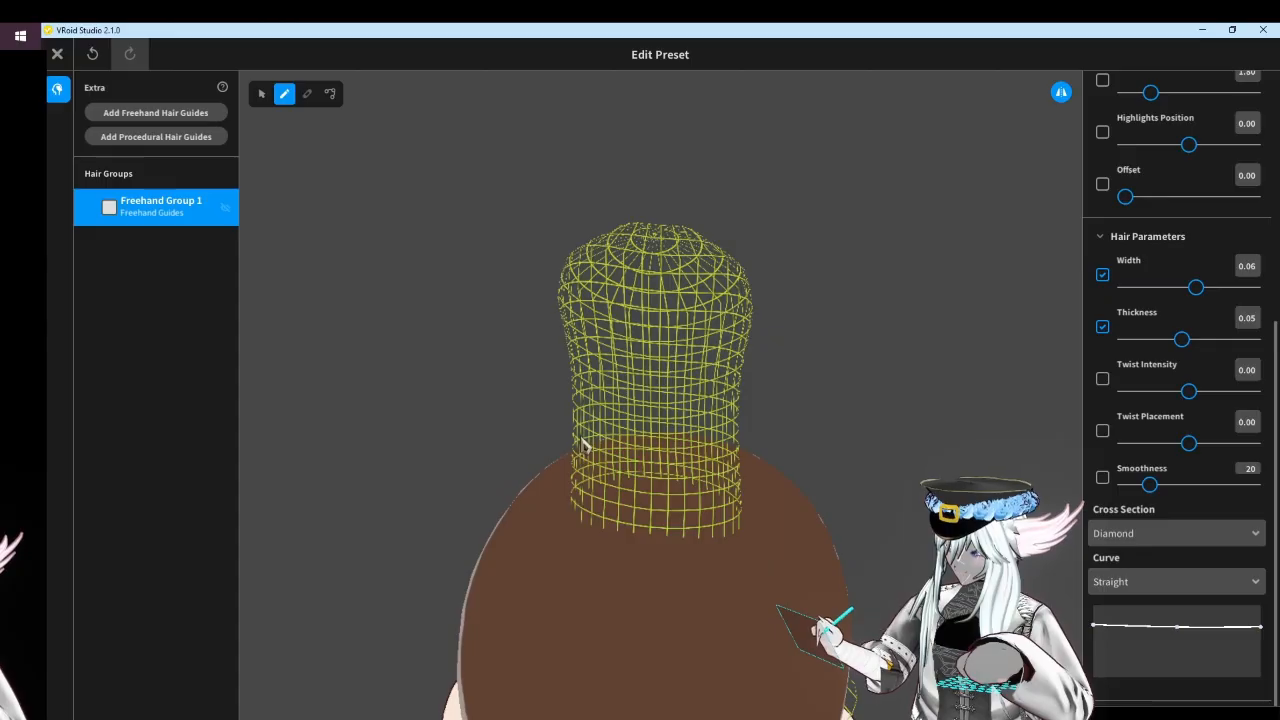
left_click_drag(583, 447, 785, 453)
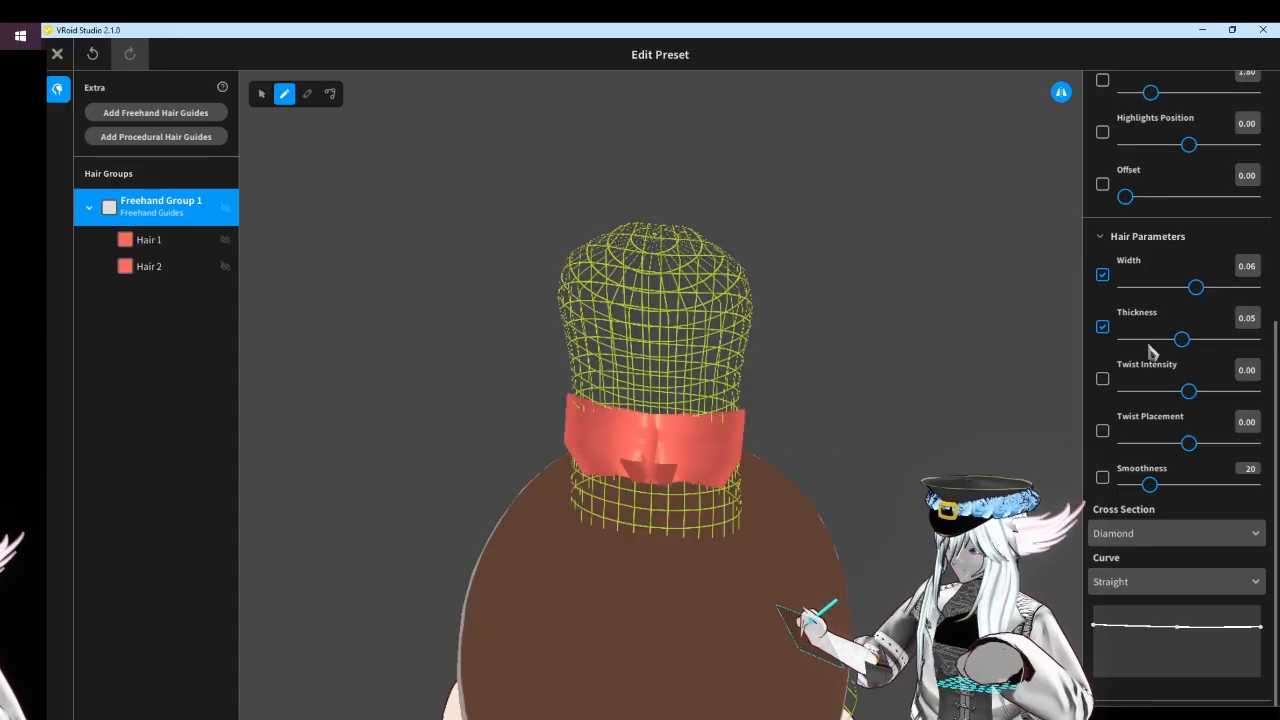
key("ctrl+z")
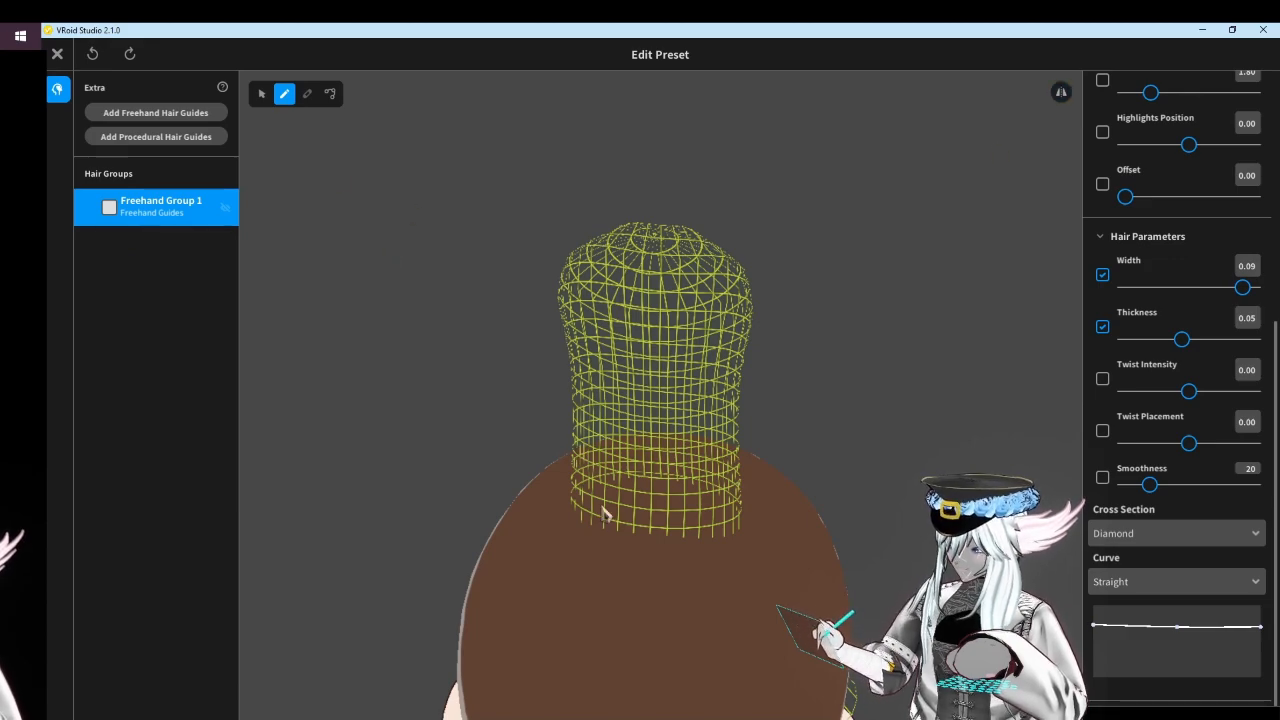
With symmetry off and the hair width set to 0.09, draw one strand across each broad face of the guide's base
right_click_drag(603, 512, 600, 472)
left_click_drag(583, 461, 763, 451)
mouse_move(763, 451)
right_mouse_down()
mouse_move(654, 457)
mouse_move(576, 420)
right_mouse_up()
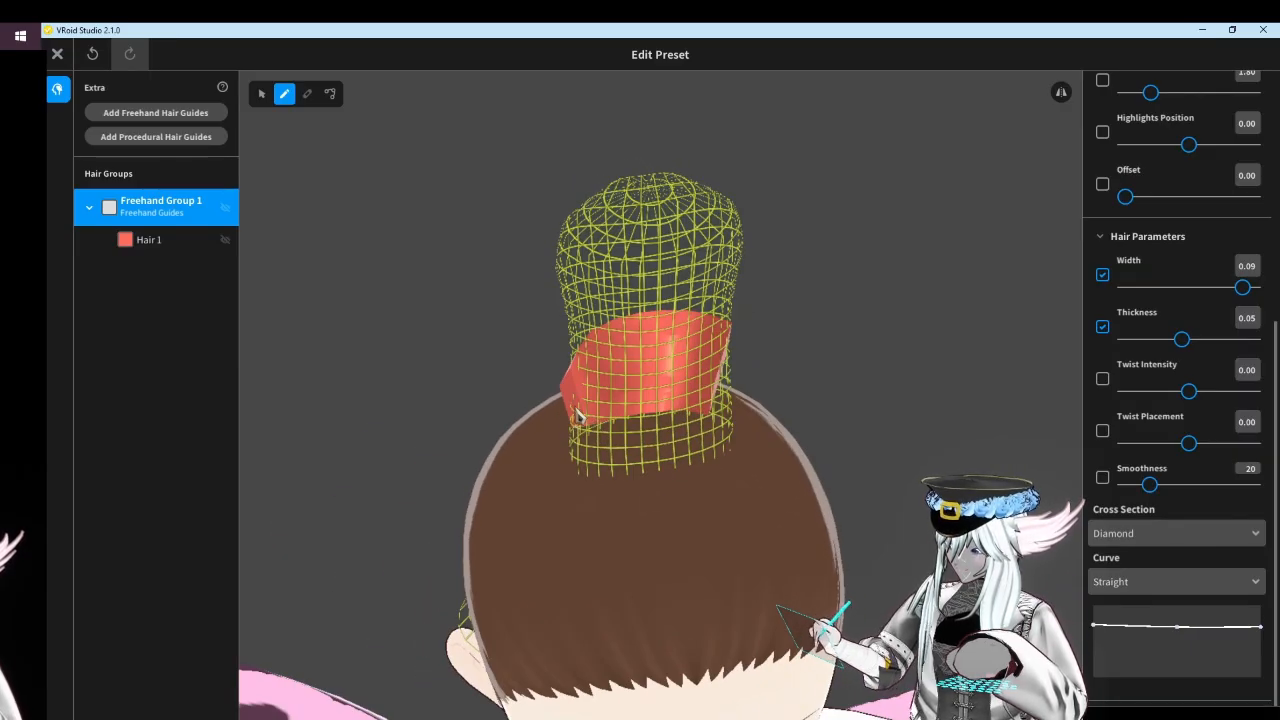
mouse_move(576, 418)
left_mouse_down()
mouse_move(690, 410)
mouse_move(731, 392)
left_mouse_up()
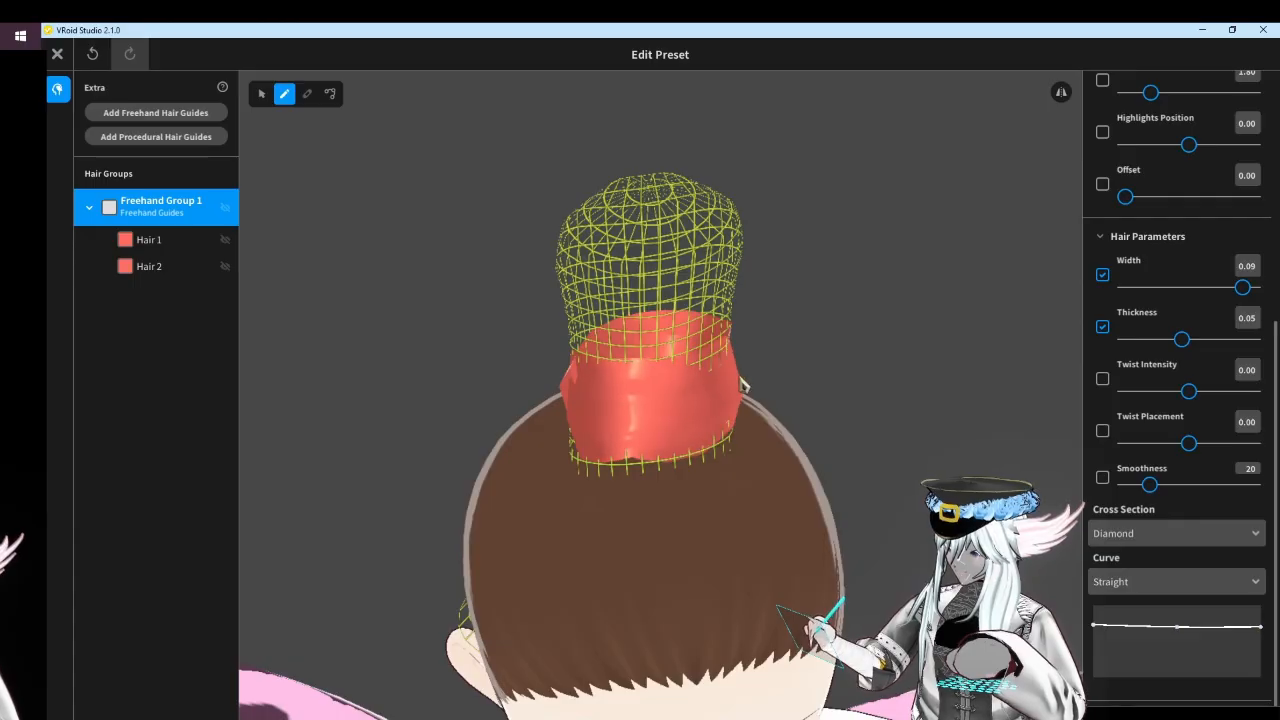
Try extending Hair 2's end control point toward Hair 1 with the control point tool
right_click_drag(742, 385, 677, 375)
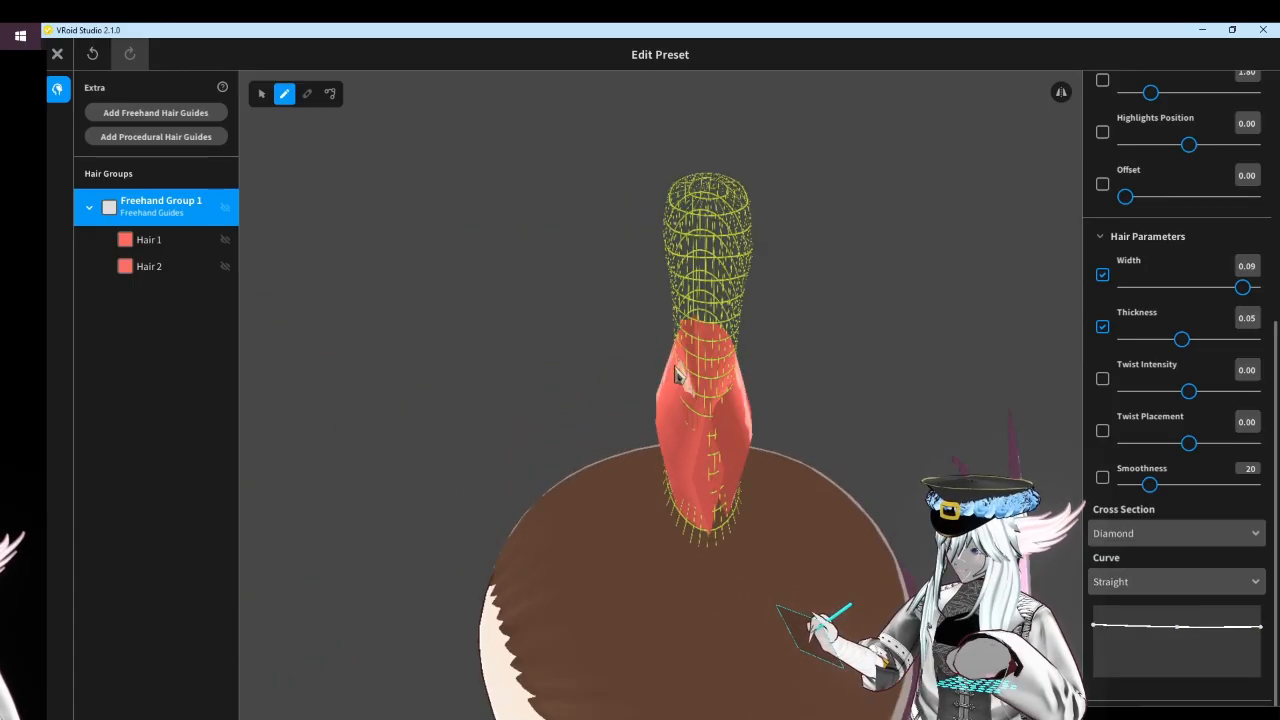
left_click(328, 95)
scroll(739, 486, "up", 3)
left_click(709, 524)
left_click_drag(730, 502, 744, 496)
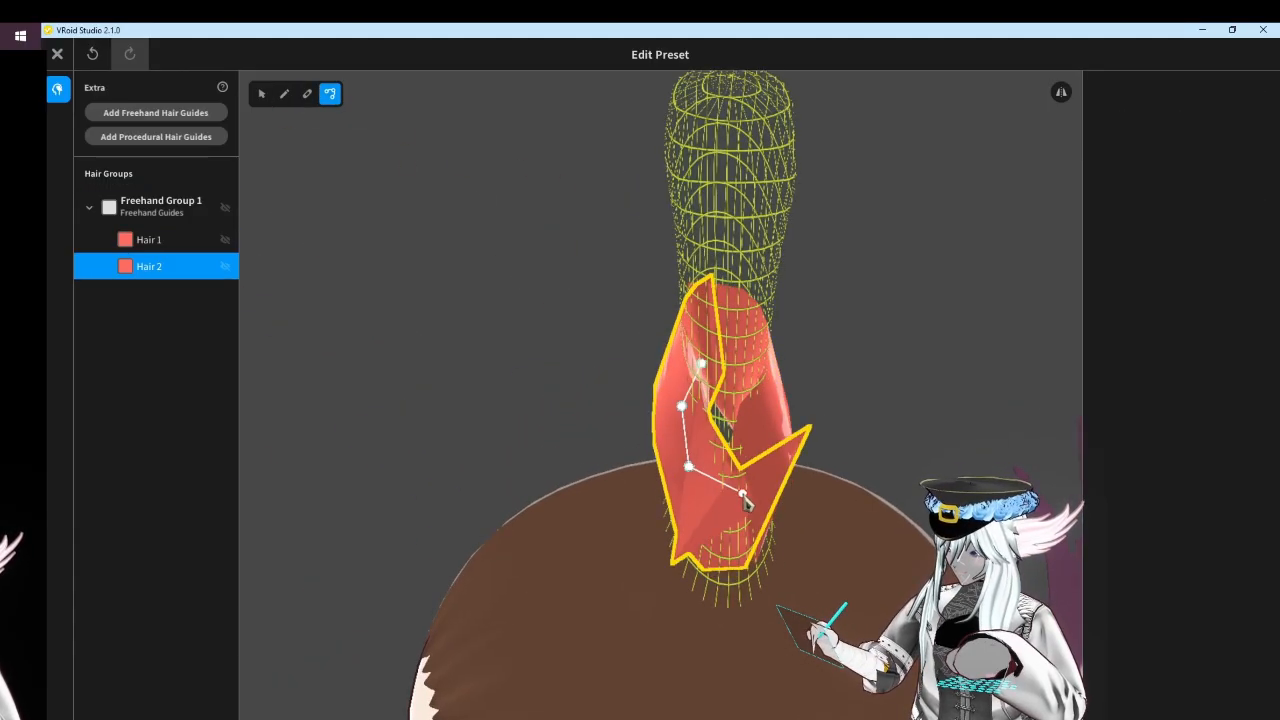
key("ctrl+z")
mouse_move(765, 521)
right_mouse_down()
mouse_move(779, 521)
mouse_move(755, 503)
right_mouse_up()
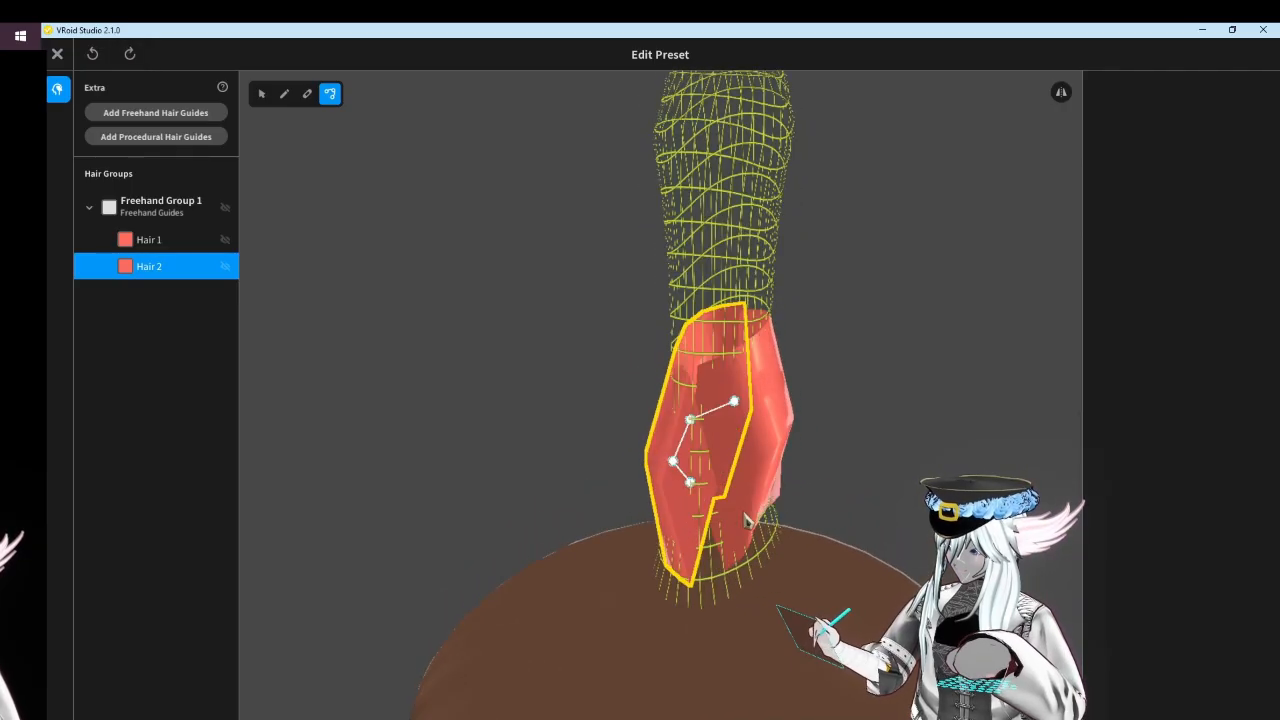
Move Hair 1's end and neighboring control points to fit the guide's narrow side, undoing the last adjustment
left_click(728, 508)
left_click_drag(713, 480, 695, 485)
left_click_drag(755, 437, 767, 455)
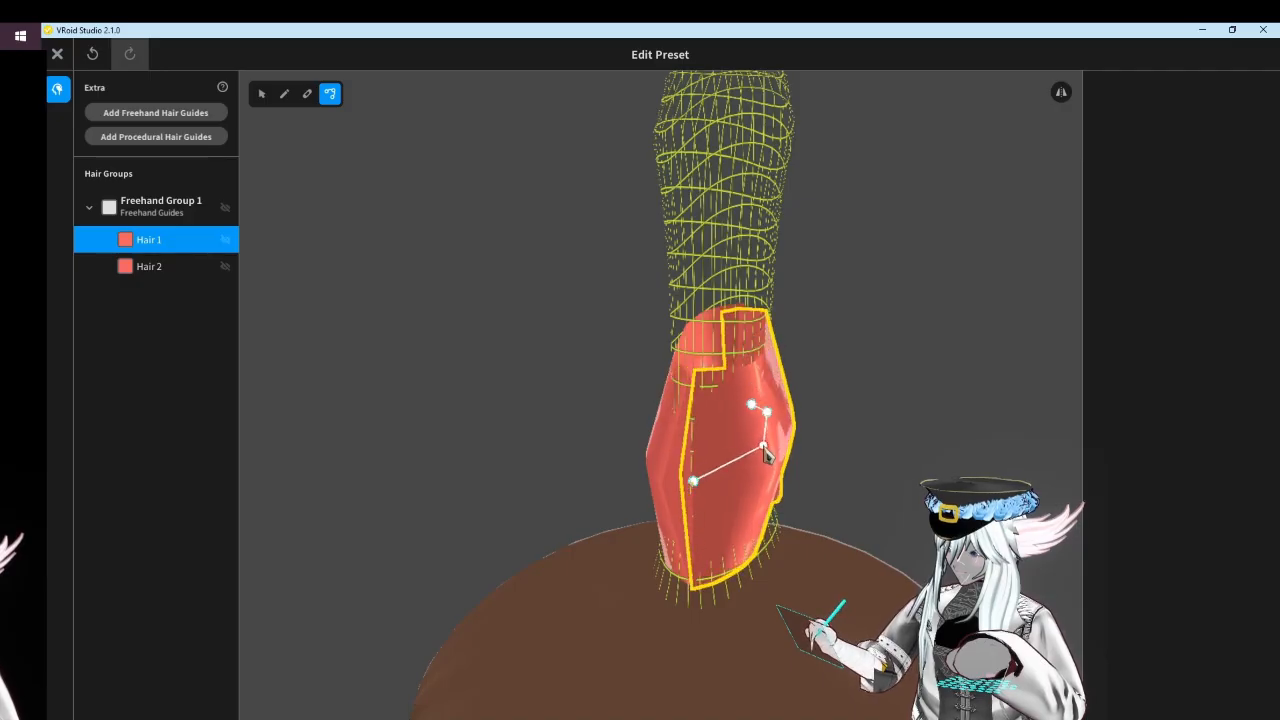
left_click_drag(694, 486, 690, 491)
key("ctrl+z")
Extend Hair 2's end control point toward Hair 1 to close the gap at the narrow side
right_click_drag(690, 491, 705, 489)
left_click(705, 486)
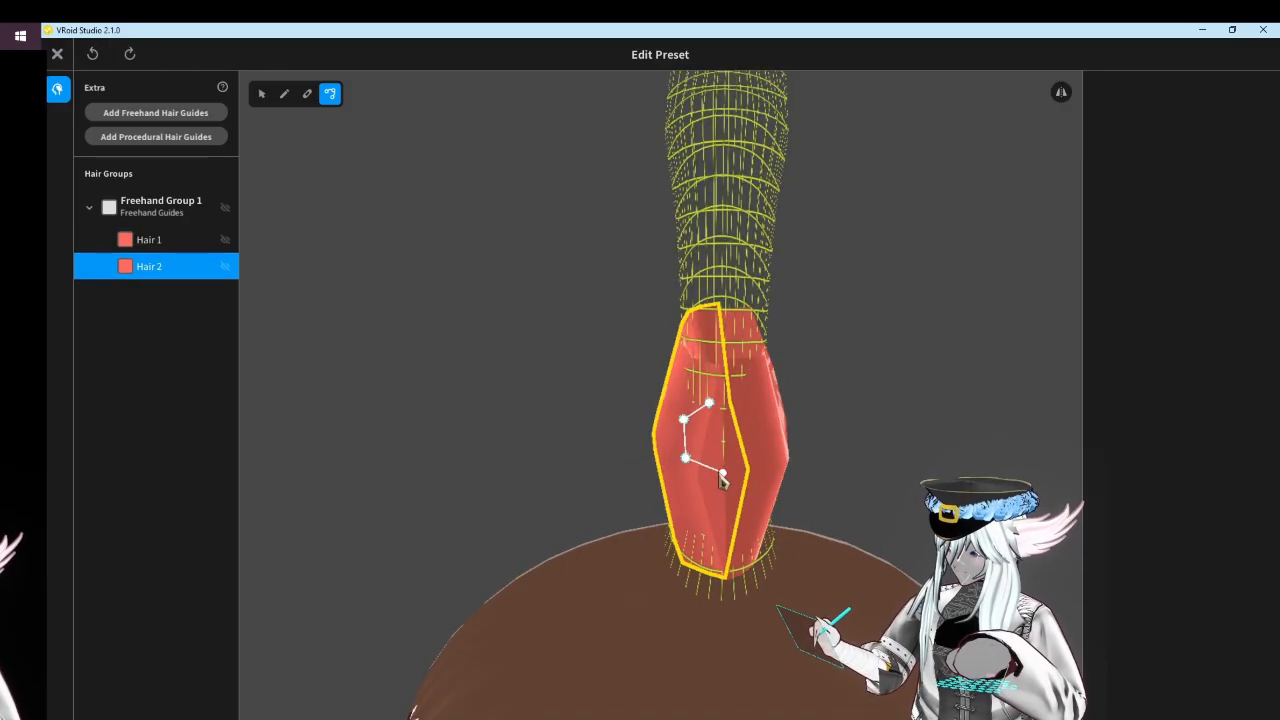
left_click_drag(723, 479, 727, 479)
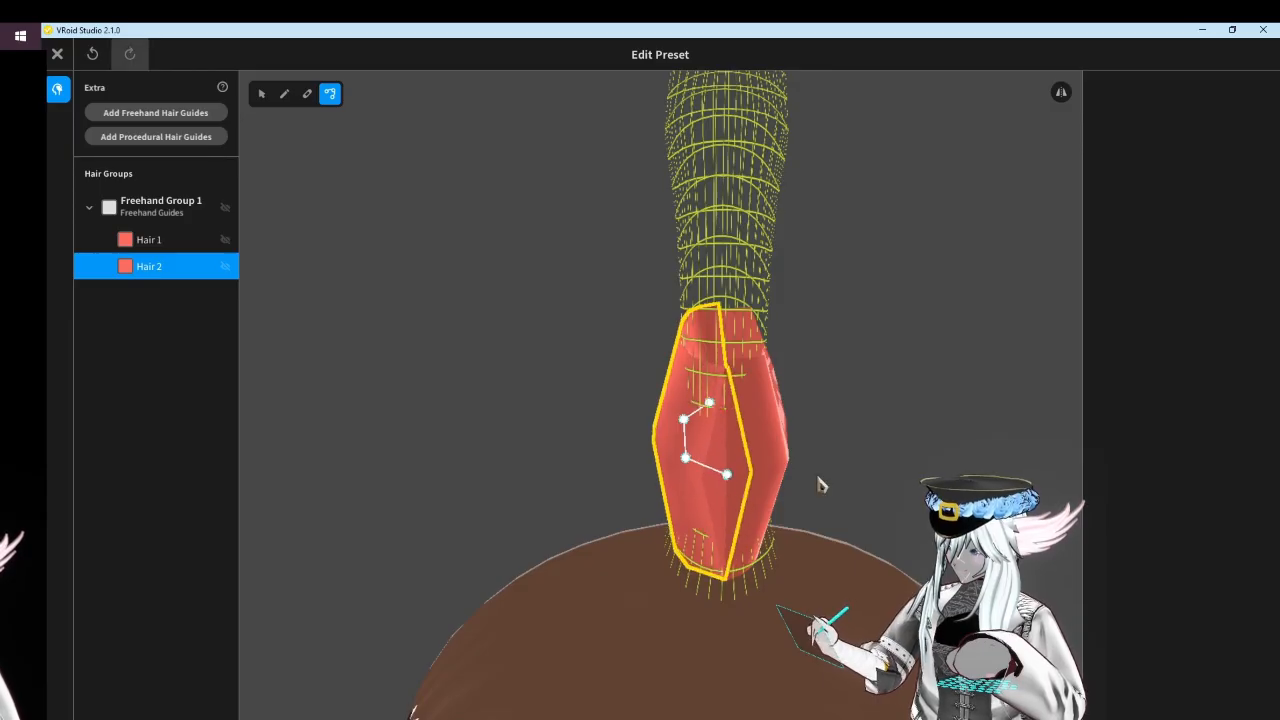
Adjust Hair 1's control points on the opposite narrow side of the guide so the strand reaches toward Hair 2
right_click_drag(818, 485, 897, 491)
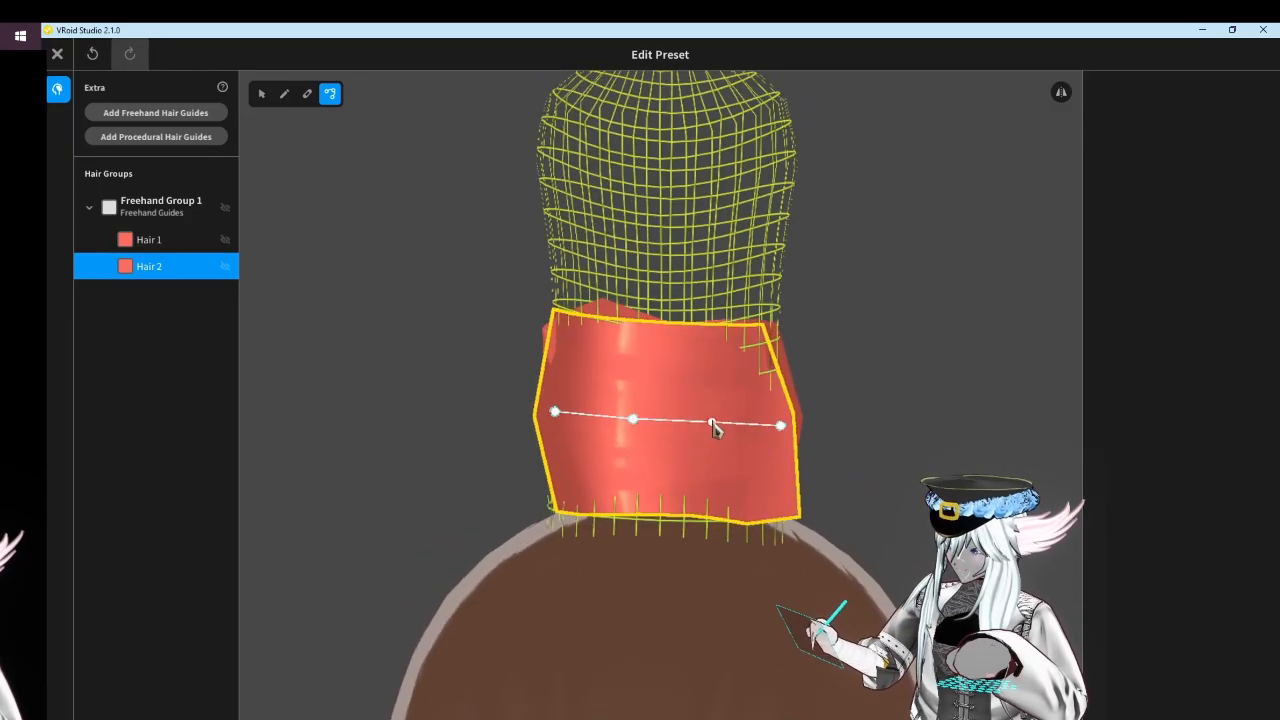
right_click_drag(636, 426, 700, 428)
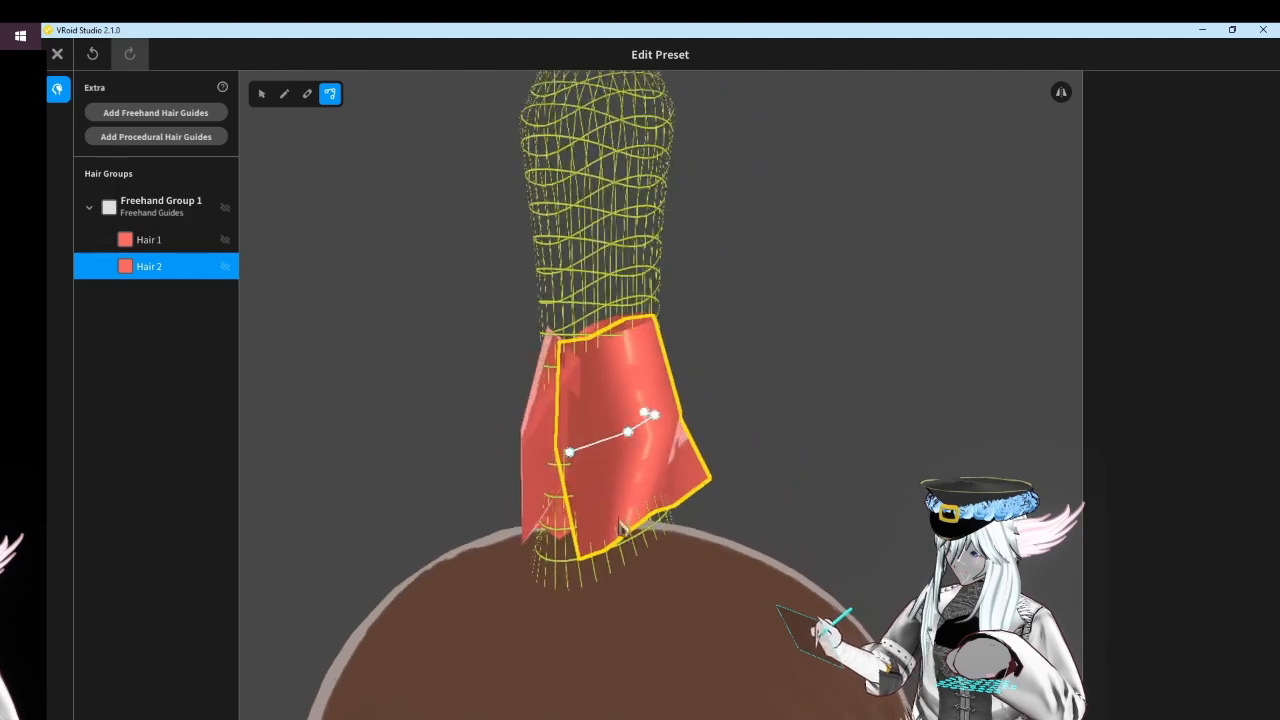
left_click(530, 497)
right_click_drag(530, 497, 619, 458)
key("ctrl+z")
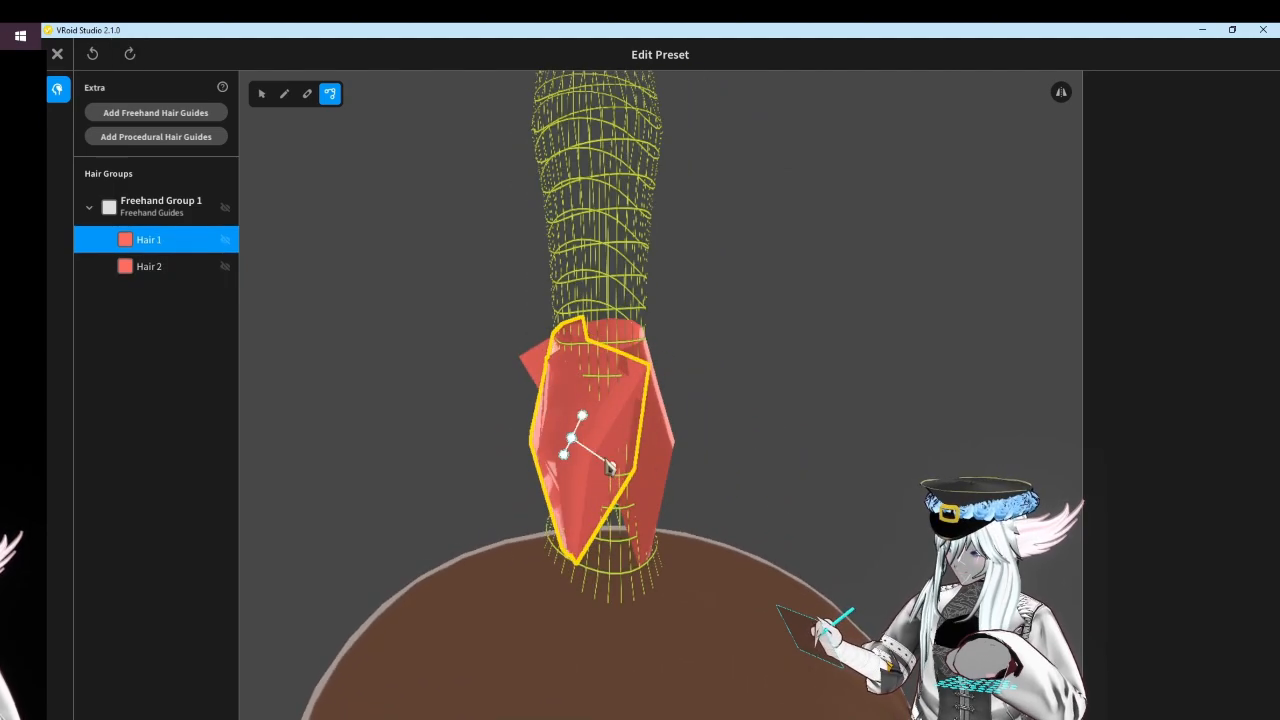
key("ctrl+y")
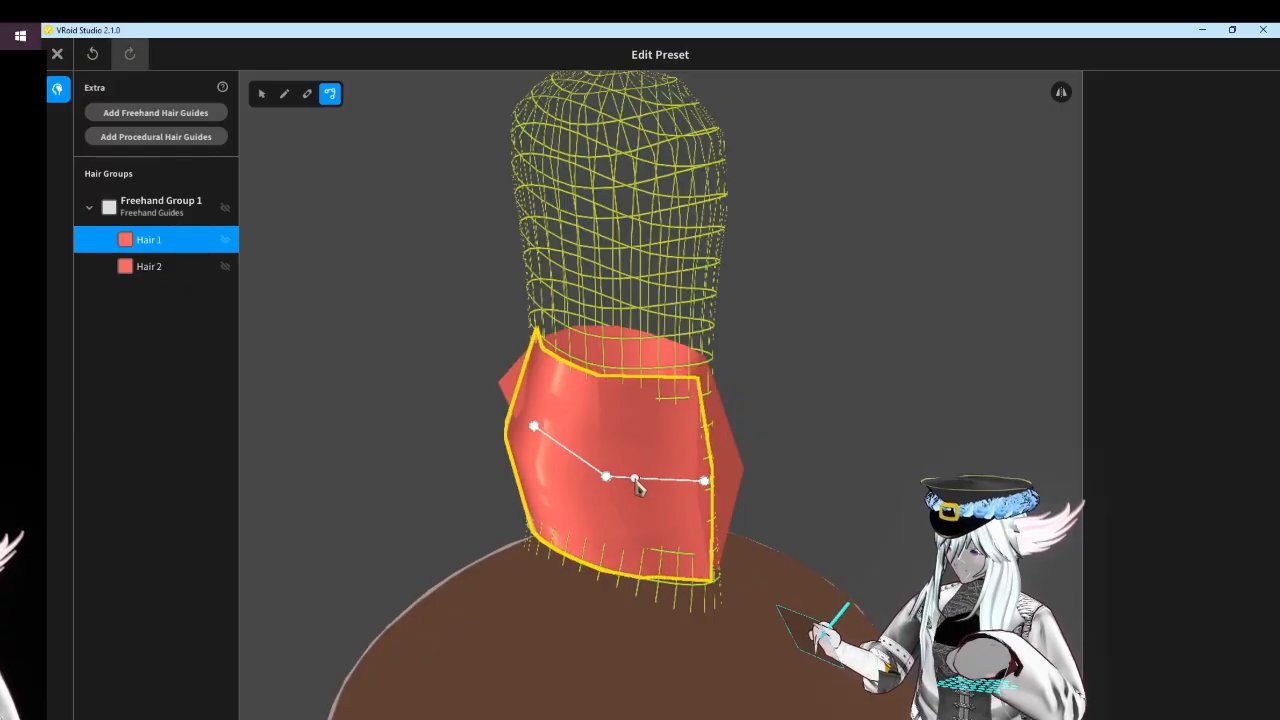
right_click_drag(638, 487, 625, 500)
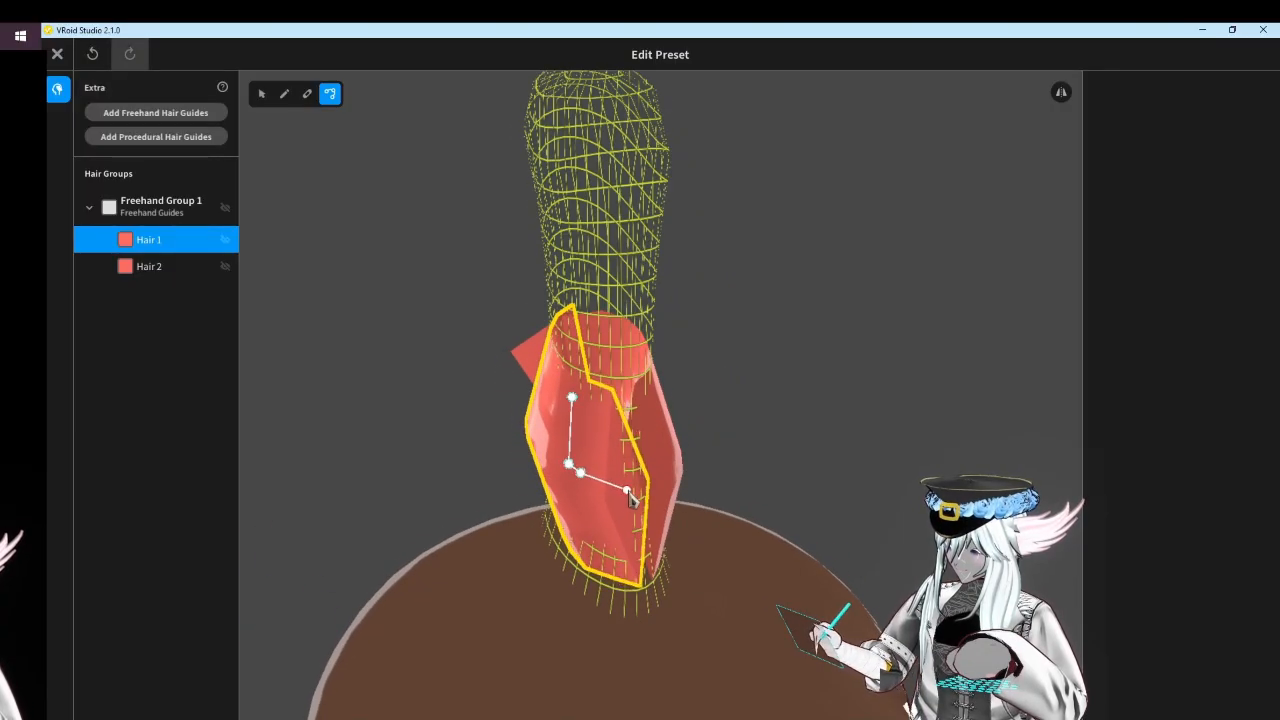
Try shifting Hair 1's control points farther toward Hair 2, undo those moves, and deselect the strand
left_click_drag(630, 500, 645, 503)
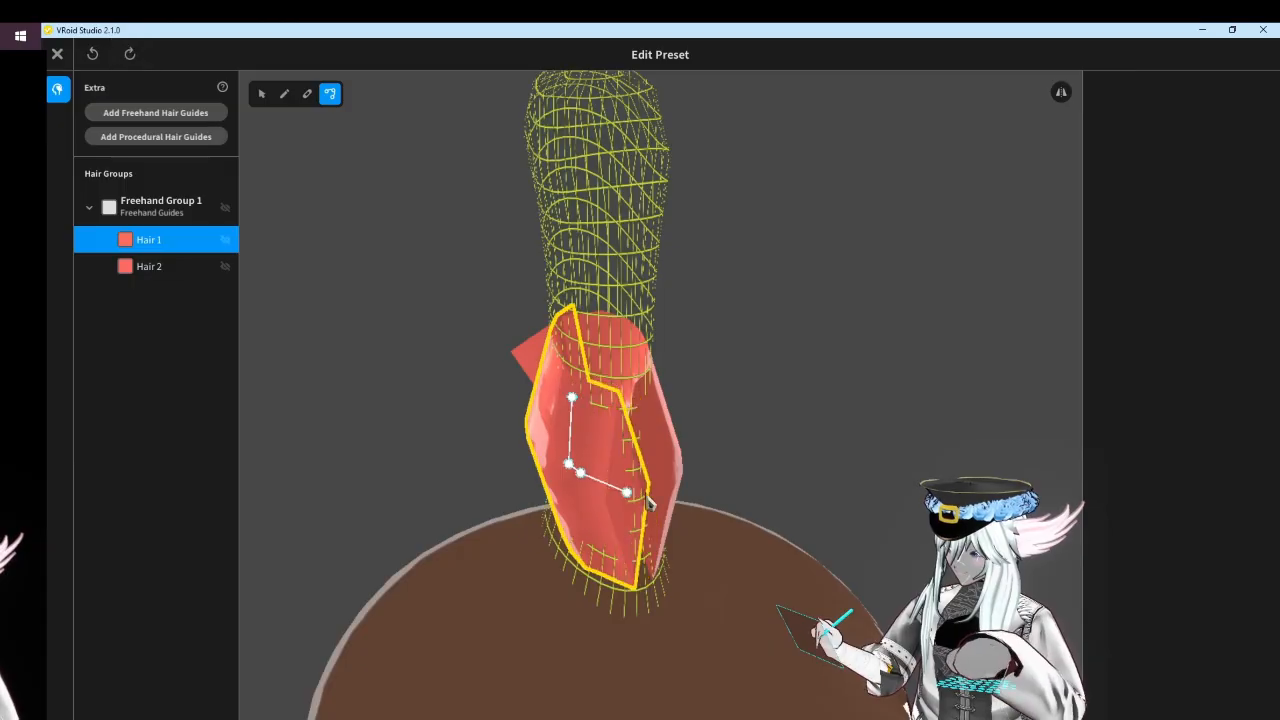
left_click(592, 478)
left_click_drag(590, 479, 577, 477)
mouse_move(636, 439)
left_mouse_down()
mouse_move(638, 450)
mouse_move(636, 438)
left_mouse_up()
key("ctrl+z")
key("ctrl+z")
left_click(755, 477)
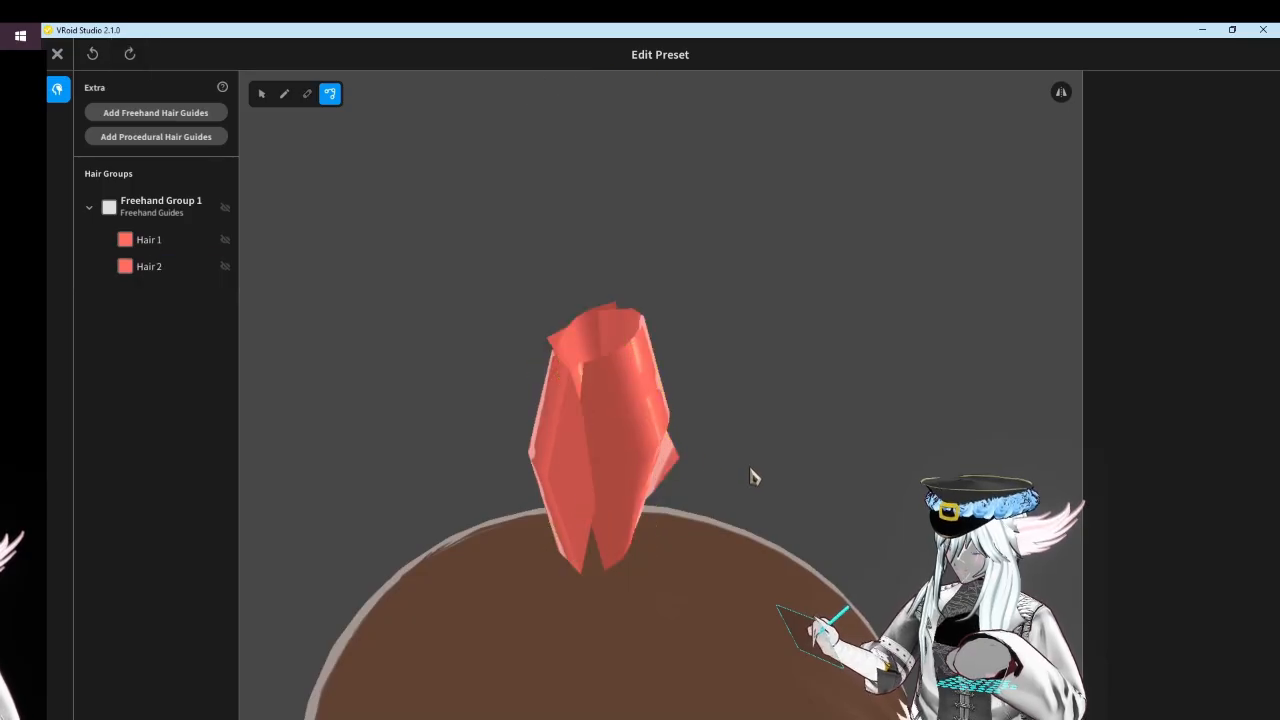
right_click_drag(755, 477, 585, 484)
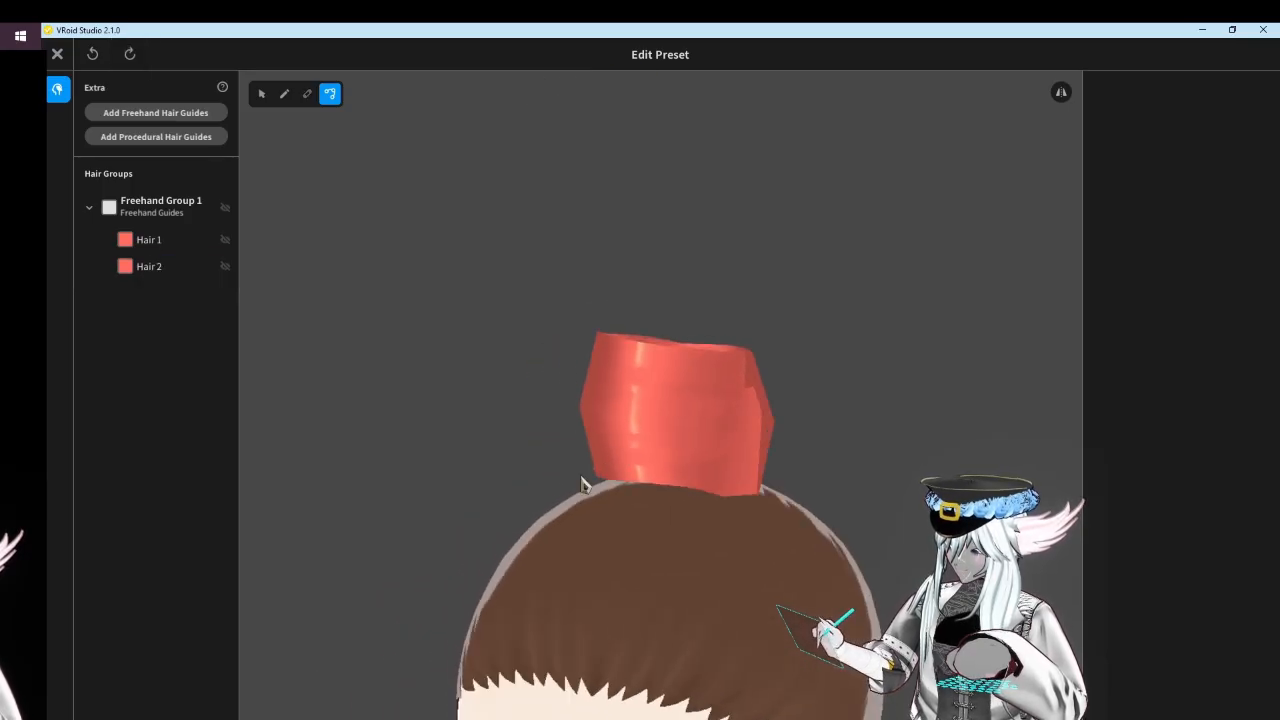
Lower the start of the curve in Freehand Group 1's hair parameters
left_click(155, 210)
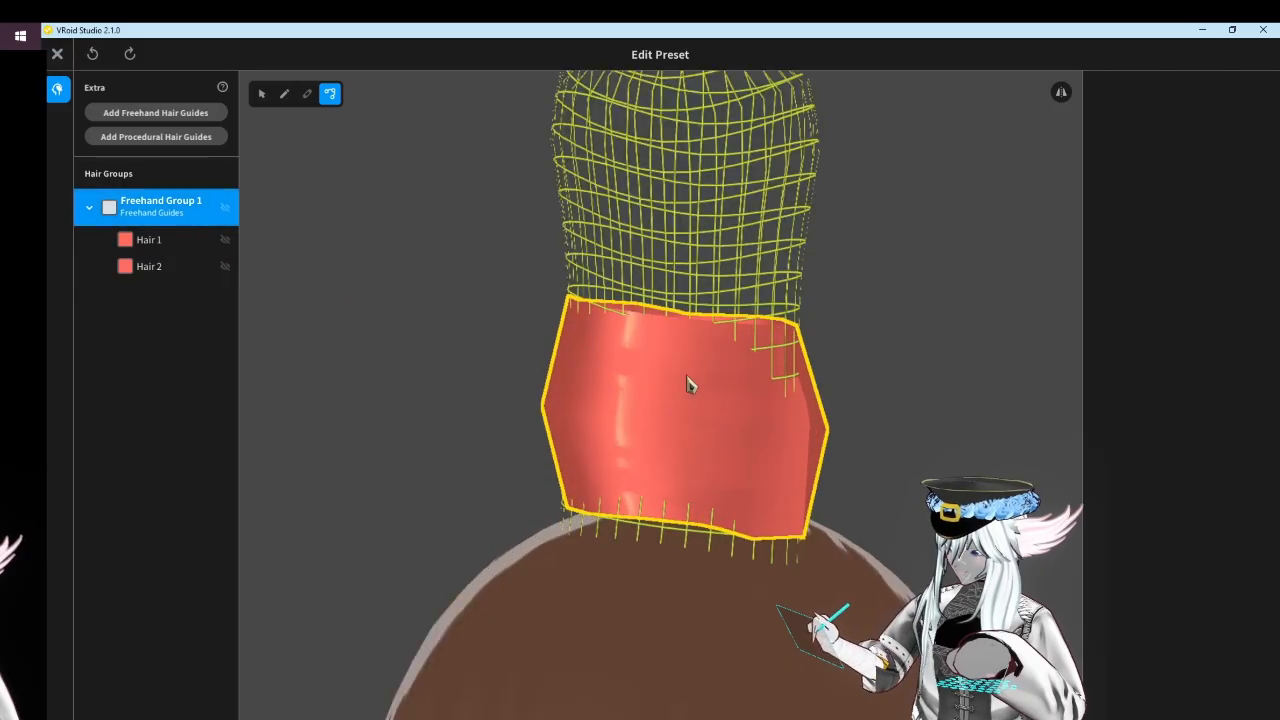
scroll(1180, 480, "down", 8)
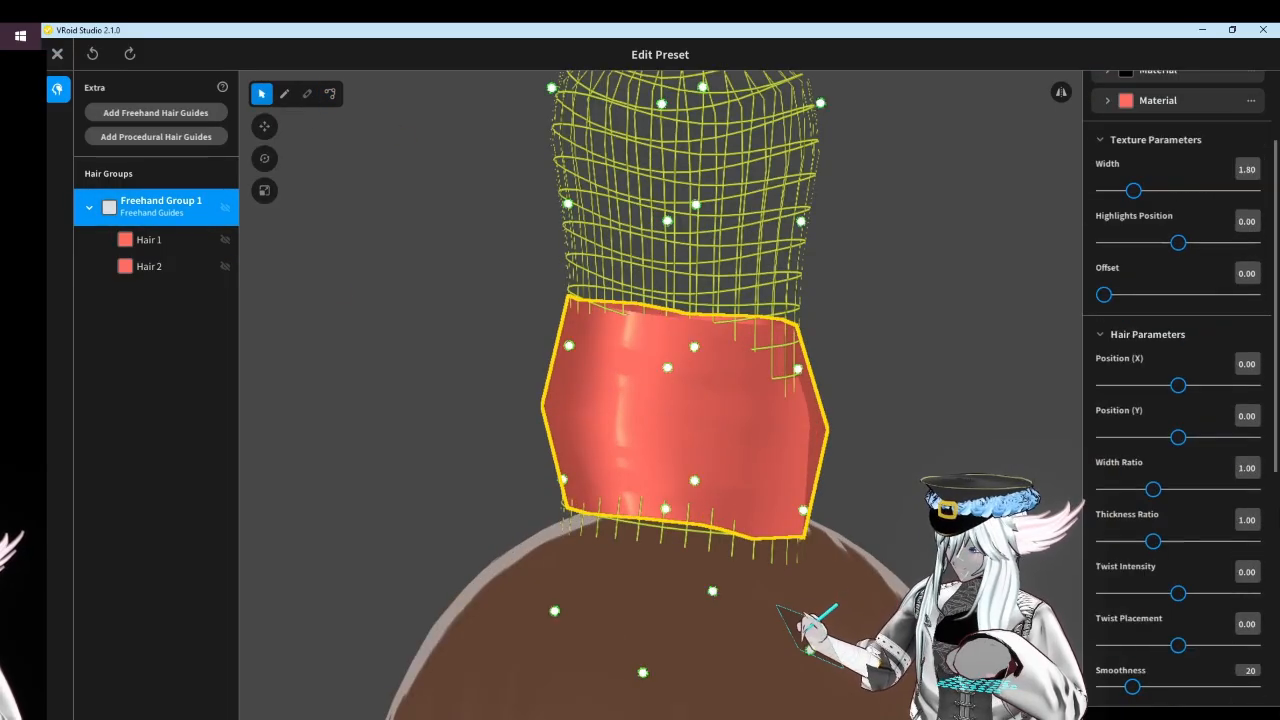
left_click(1193, 341)
left_click(1125, 402)
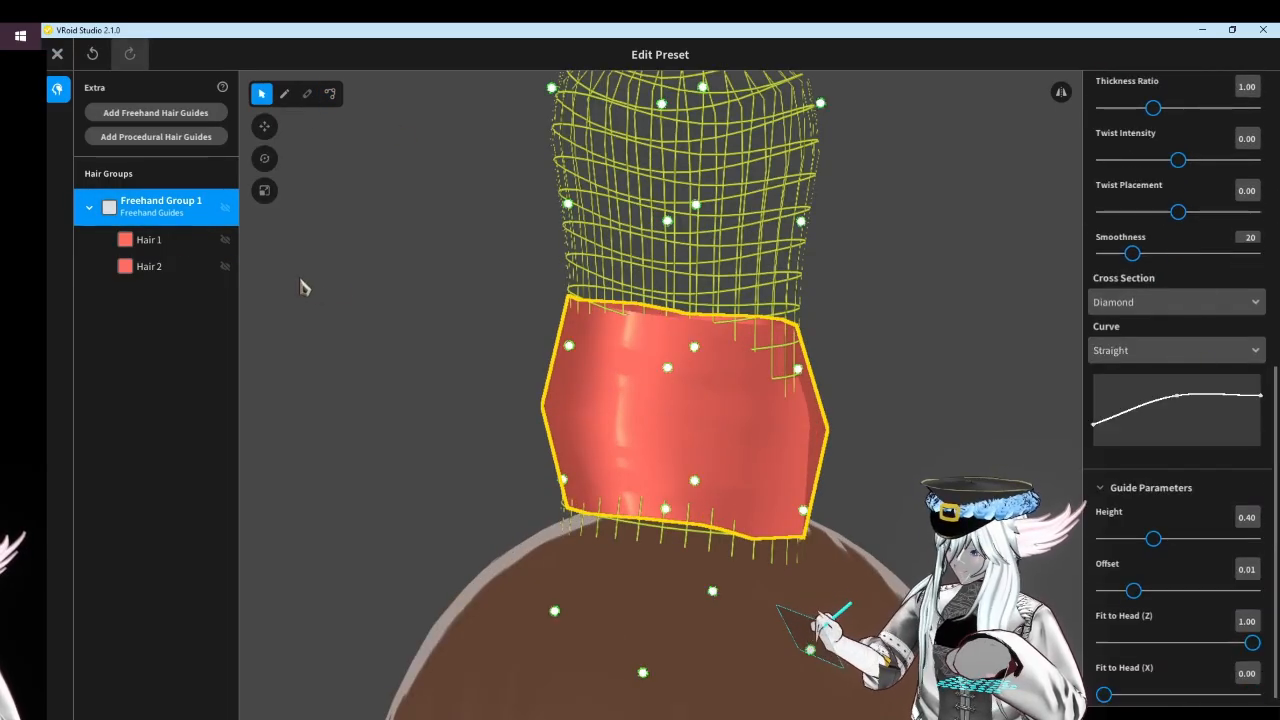
Shift a middle control point of Hair 2 so the strand's end lines up with Hair 1's edge
left_click(655, 318)
right_click_drag(796, 344, 932, 333)
right_click_drag(550, 379, 587, 376)
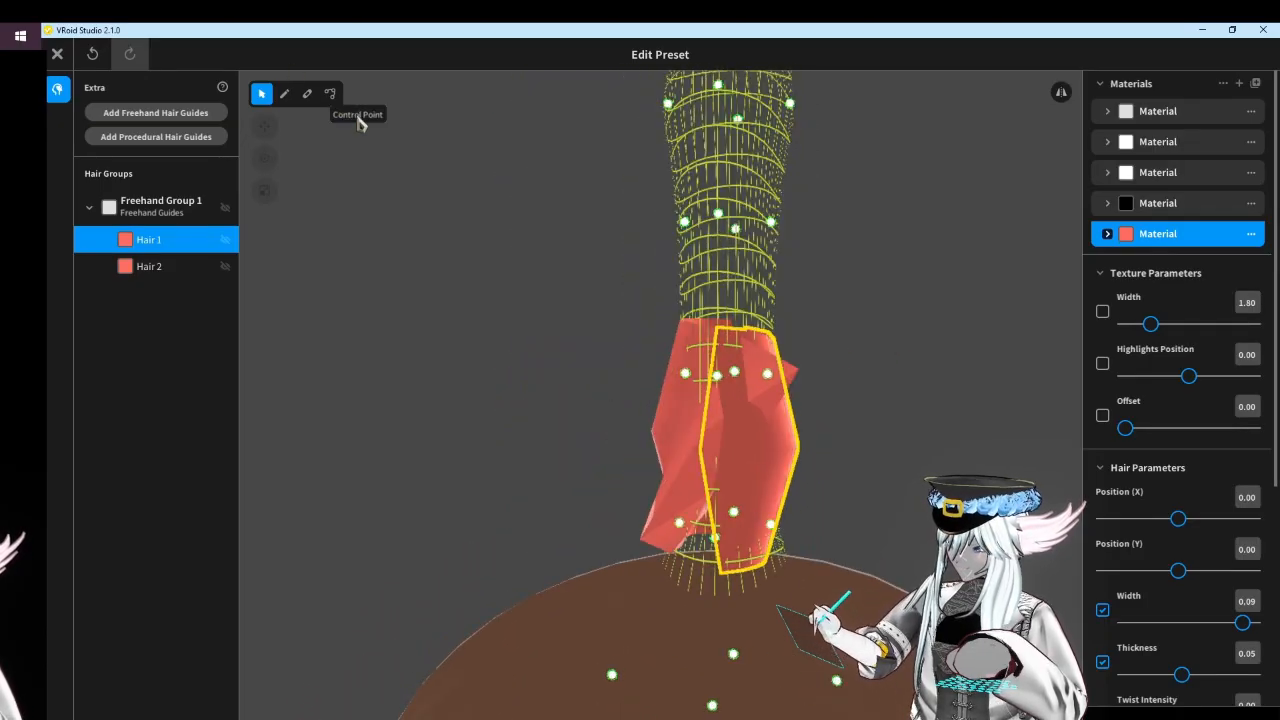
left_click(330, 93)
left_click(695, 445)
right_click_drag(749, 480, 768, 482)
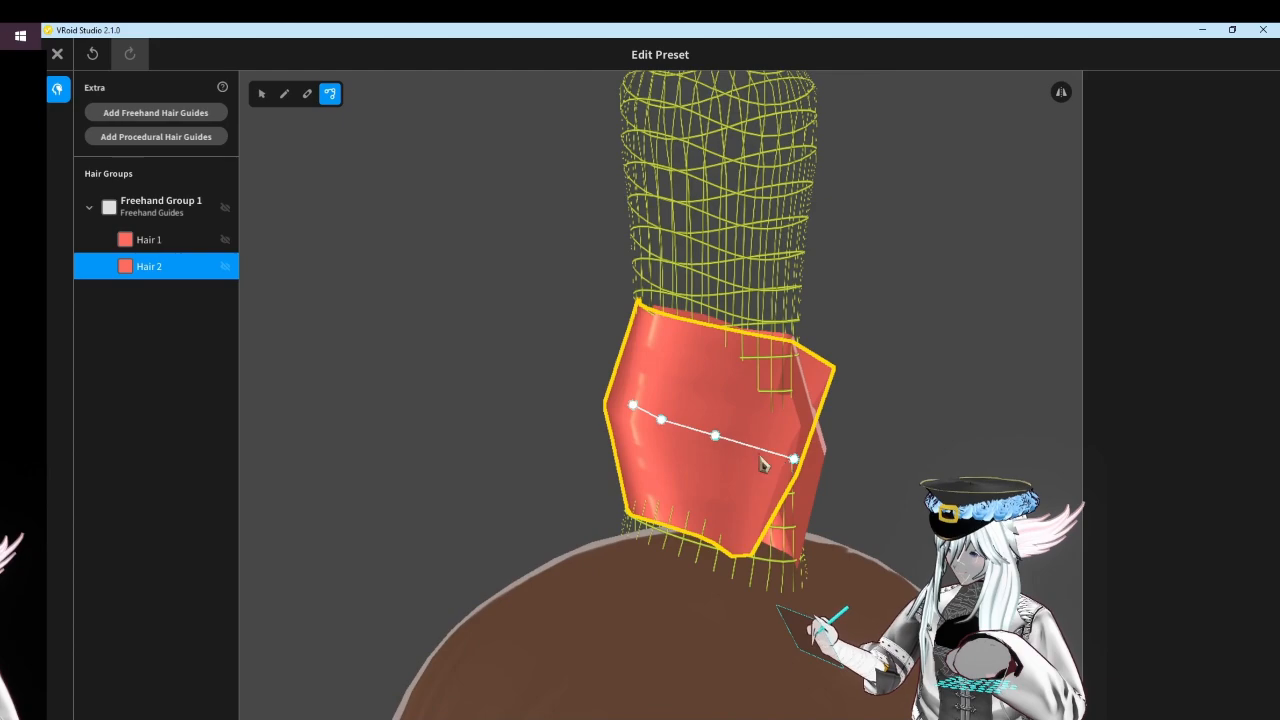
left_click_drag(714, 435, 720, 454)
left_click(514, 371)
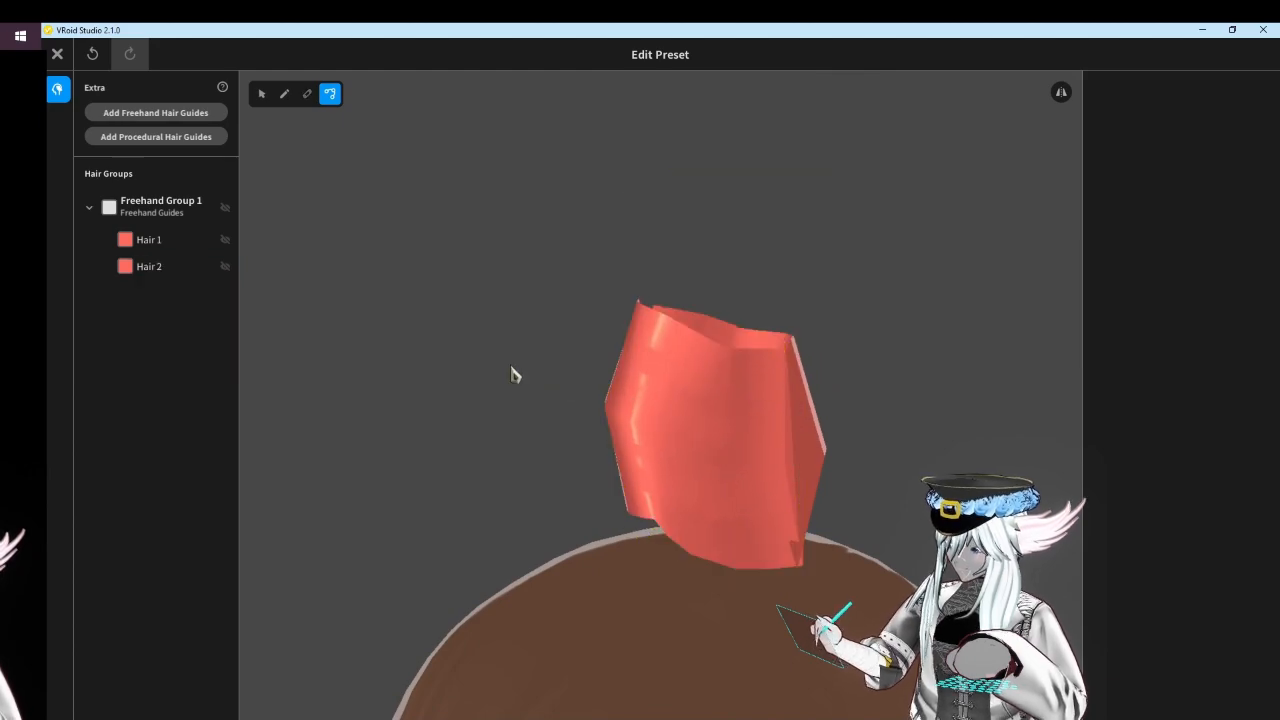
Reshape Hair 1's width curve into an upward slope by lowering its start, raising its end, and adjusting its middle
right_click_drag(514, 371, 540, 389)
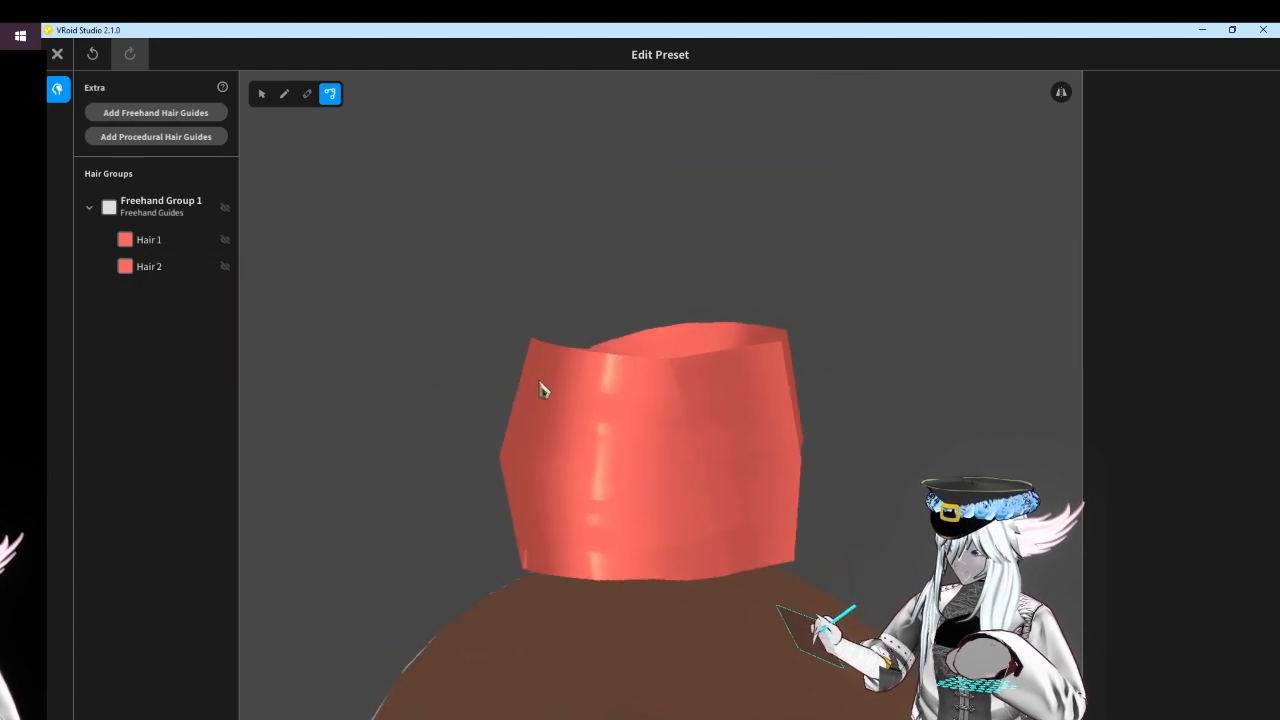
left_click(148, 239)
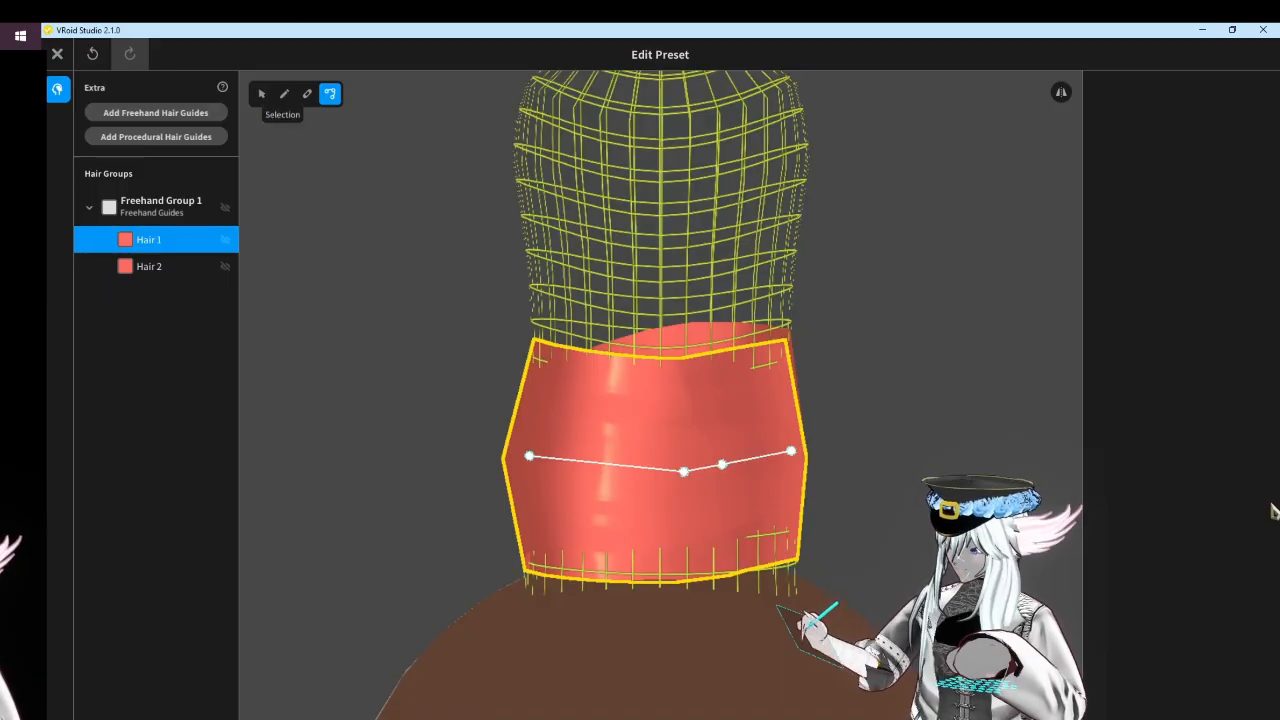
scroll(1238, 522, "down", 5)
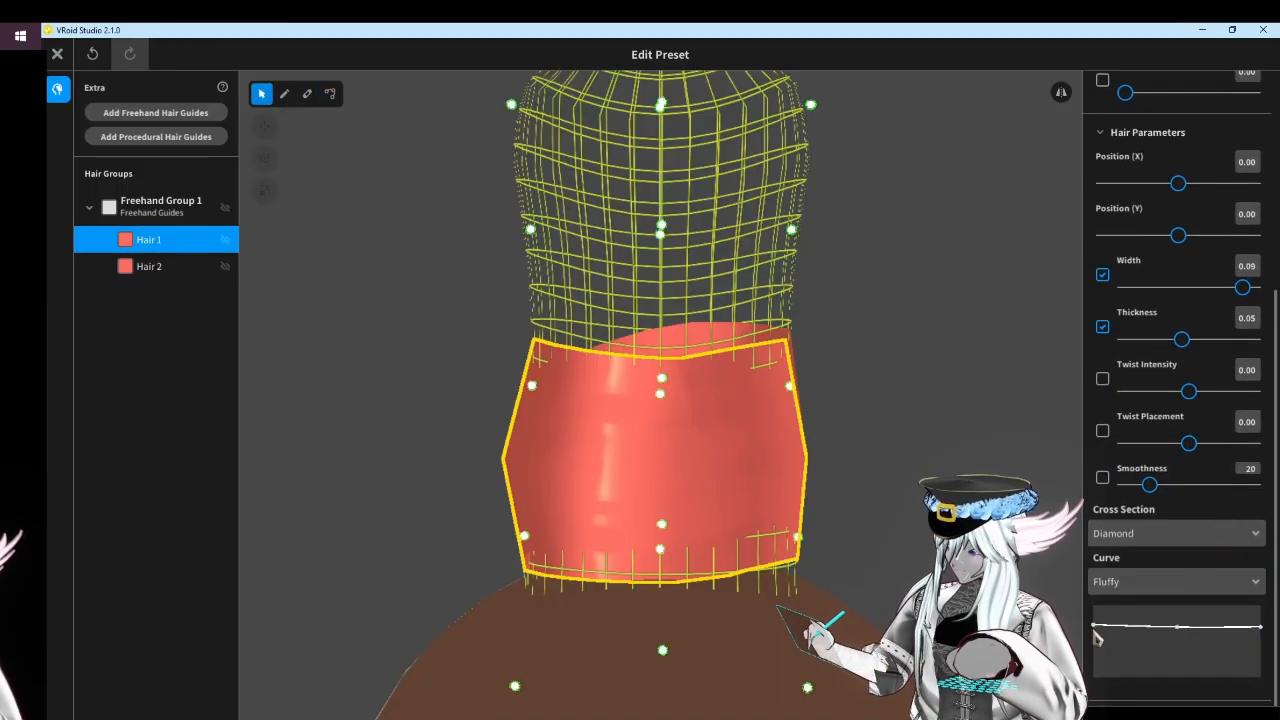
left_click_drag(1094, 637, 1098, 656)
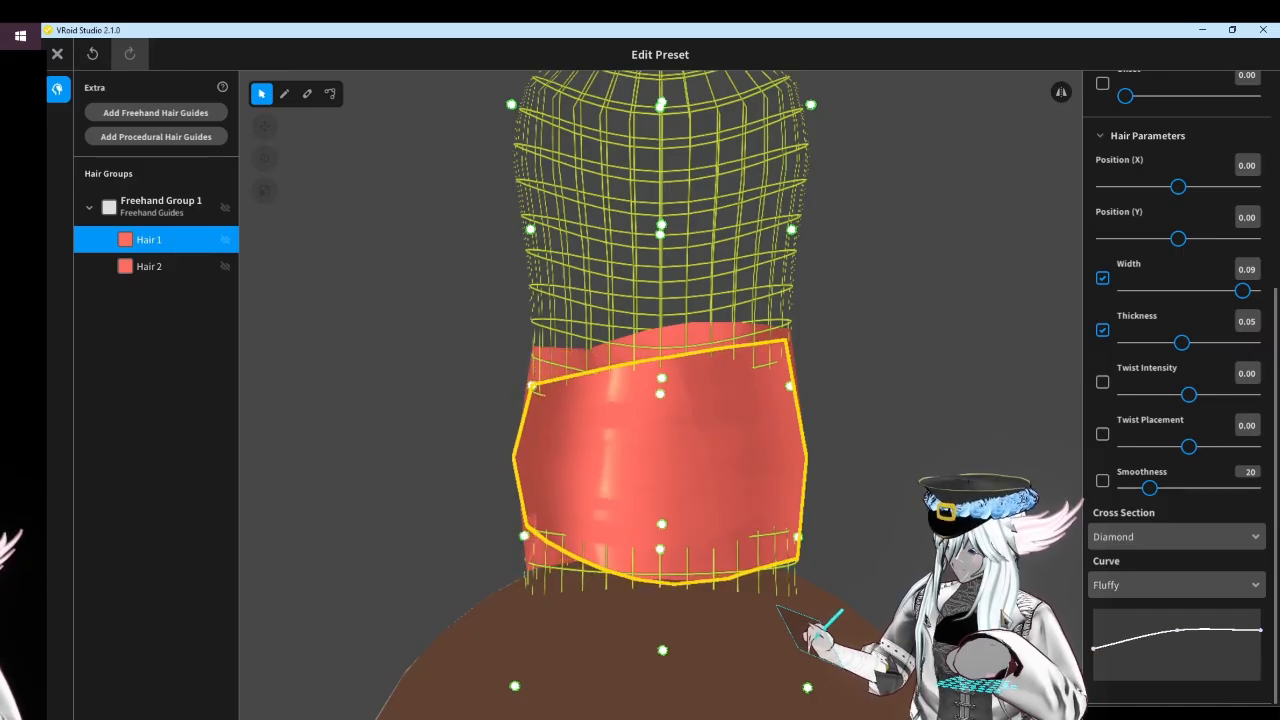
left_click_drag(1265, 638, 1261, 616)
left_click_drag(1180, 633, 1177, 626)
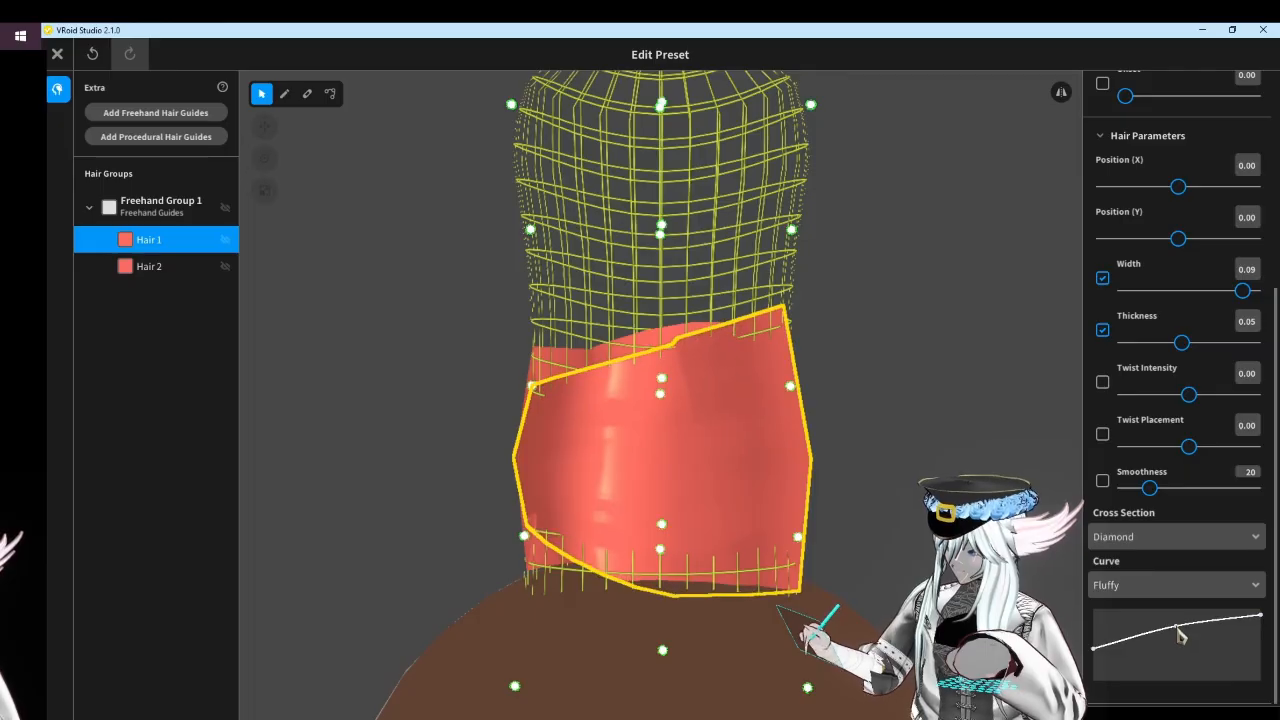
Move Hair 1's third control point toward the strand's wide end to smooth its shape
mouse_move(852, 505)
right_mouse_down()
mouse_move(829, 510)
mouse_move(840, 505)
right_mouse_up()
left_click(331, 94)
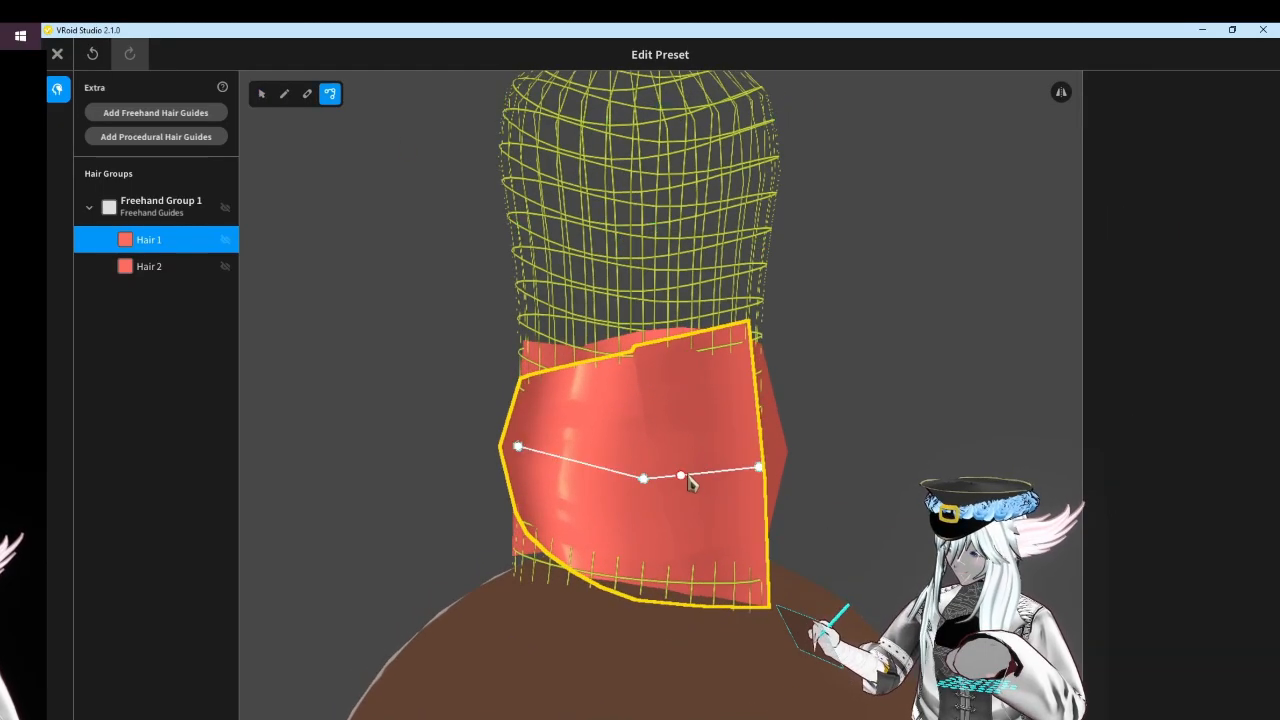
left_click_drag(689, 482, 712, 484)
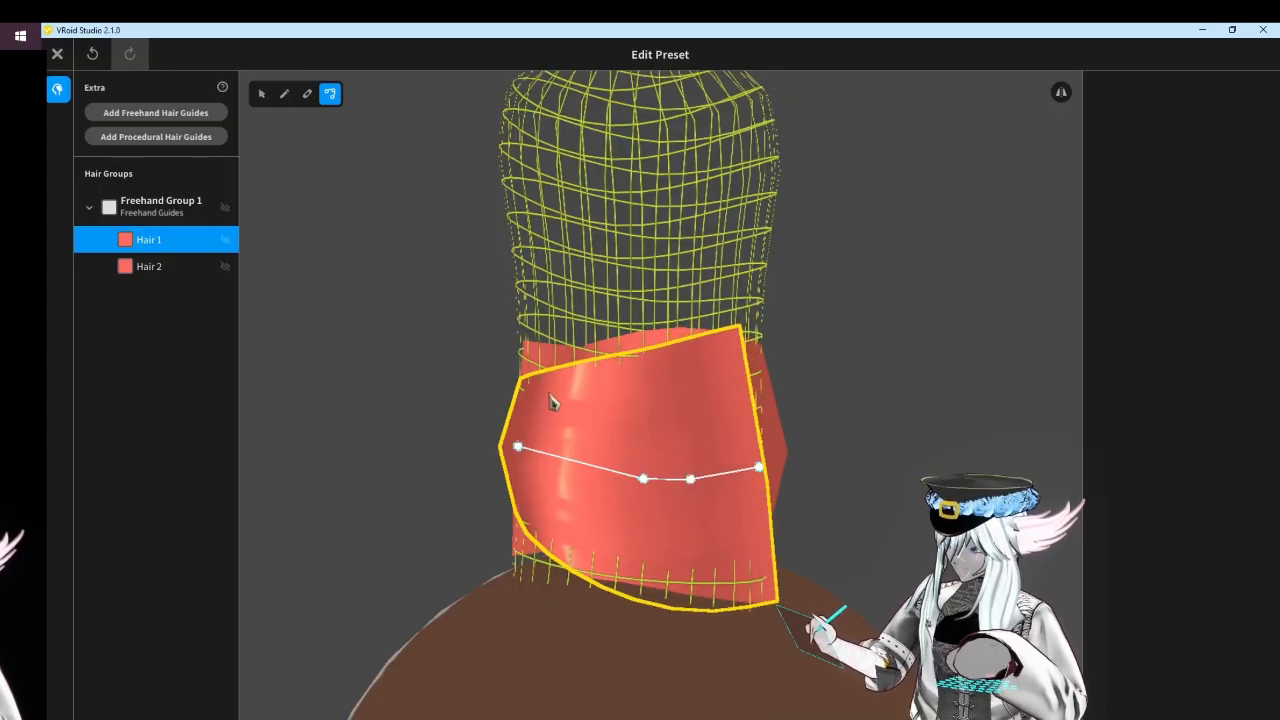
Delete Hair 2 from Freehand Group 1, leaving only the tapered Hair 1
left_click(175, 268)
mouse_move(480, 355)
right_mouse_down()
mouse_move(571, 377)
mouse_move(486, 357)
right_mouse_up()
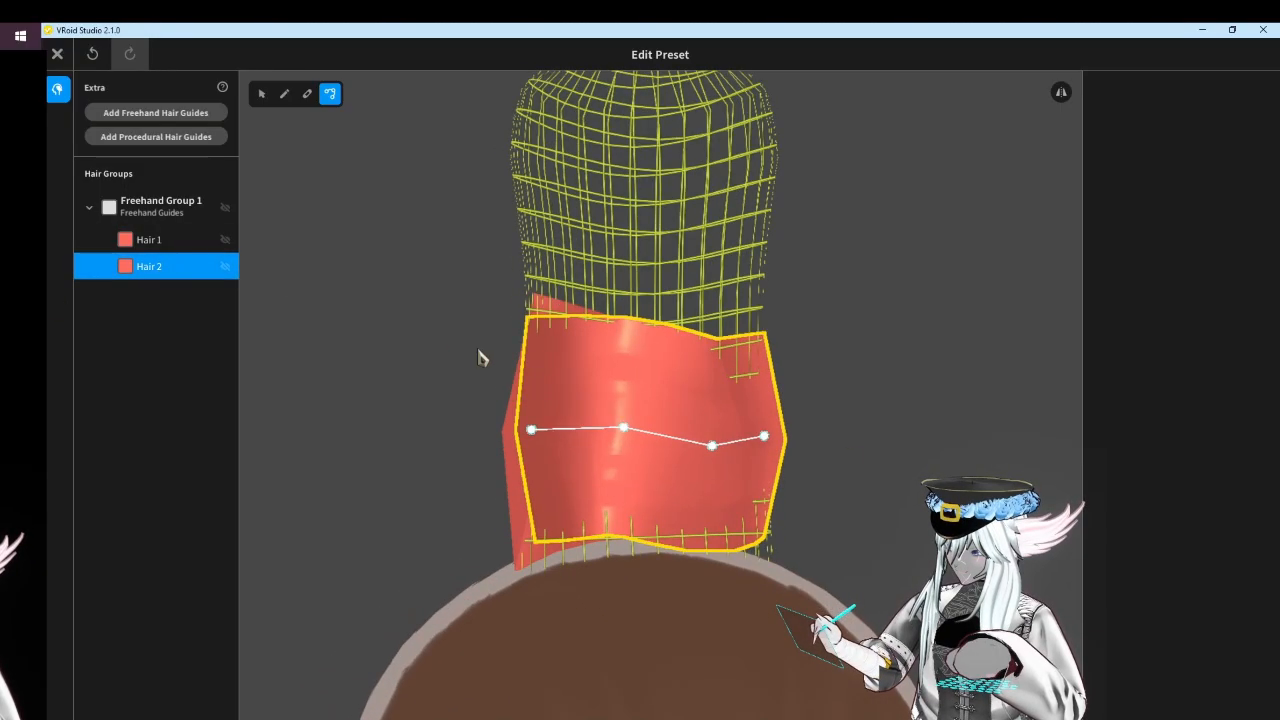
right_click(155, 268)
left_click(205, 318)
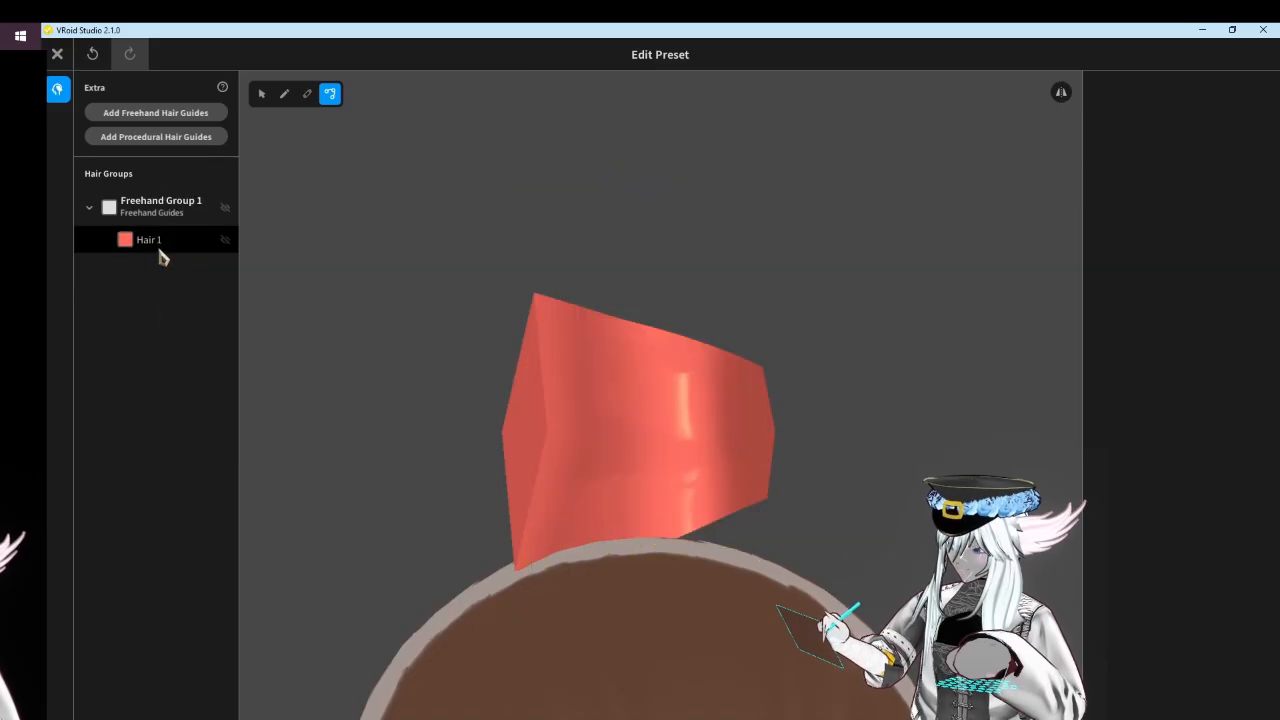
Try a flipped duplicate of Hair 1 as the opposite side of the band, and delete that copy
left_click(157, 249)
right_click(158, 250)
left_click(205, 256)
right_click(145, 272)
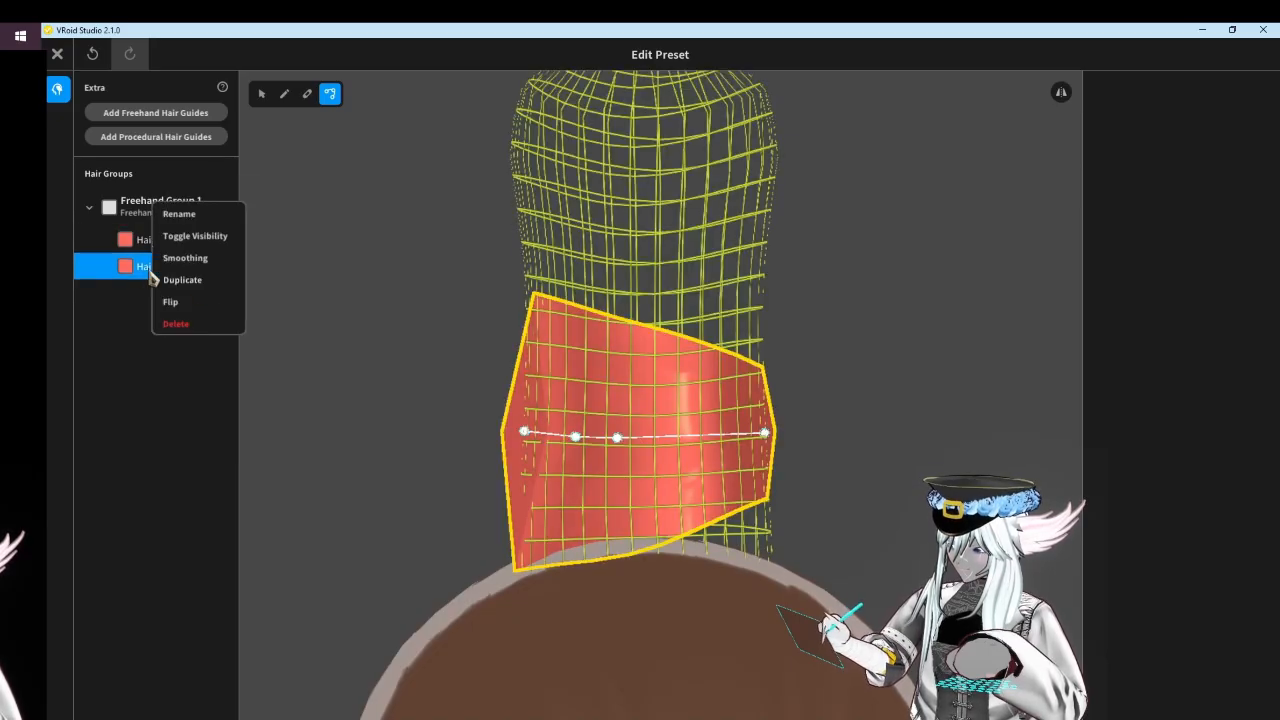
left_click(224, 308)
right_click_drag(828, 378, 800, 386)
right_click_drag(286, 286, 409, 314)
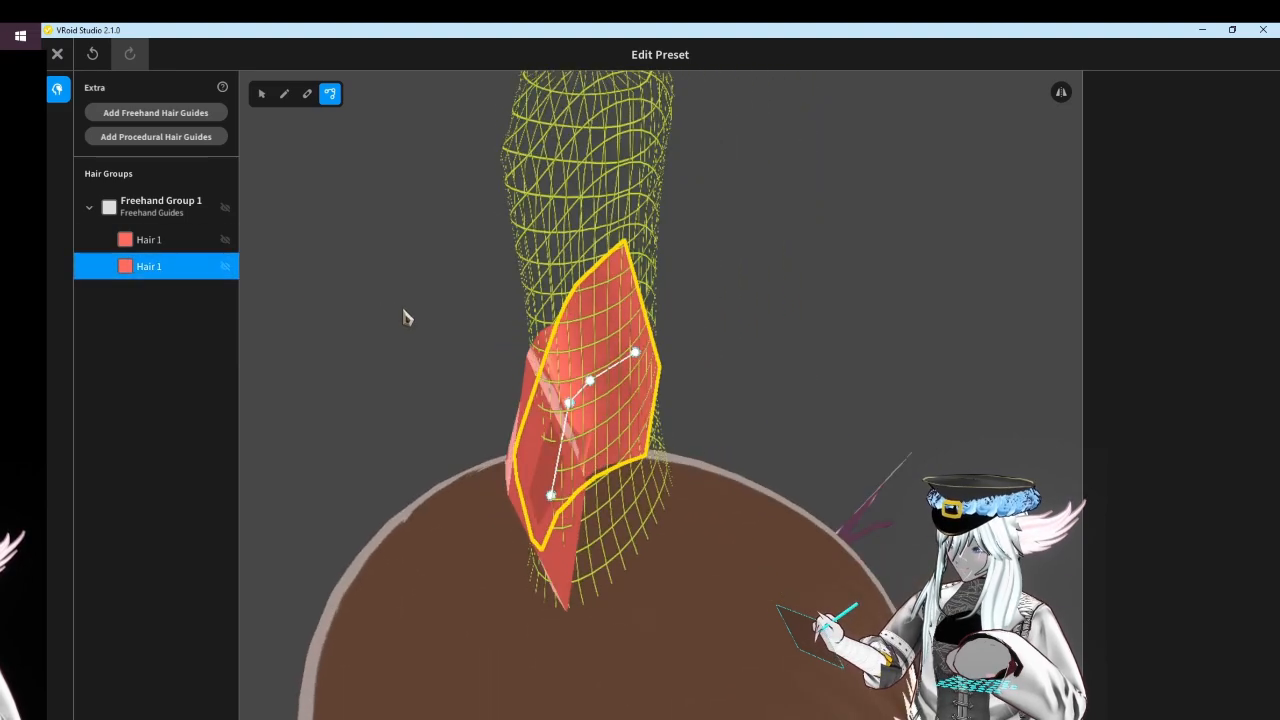
right_click(194, 279)
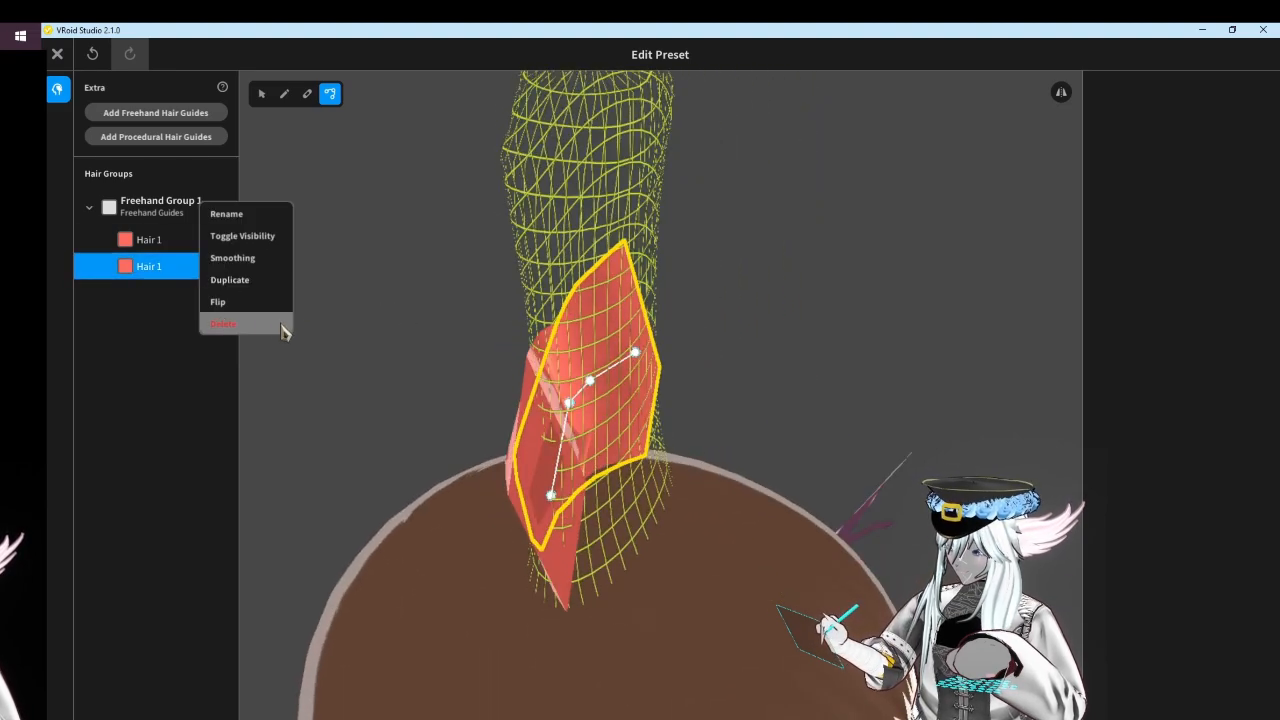
left_click(224, 326)
Duplicate Hair 1 and flip the copy within Freehand Group 1
right_click(146, 243)
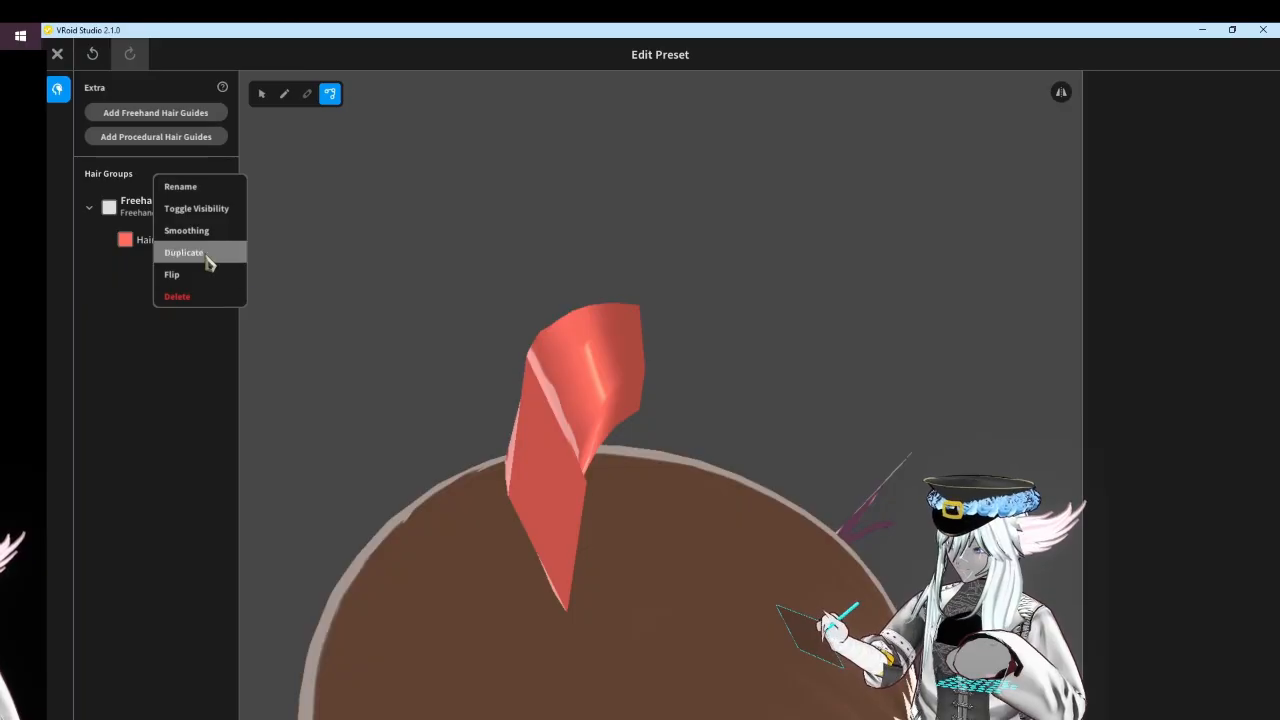
left_click(184, 252)
left_click(206, 265)
left_click(261, 93)
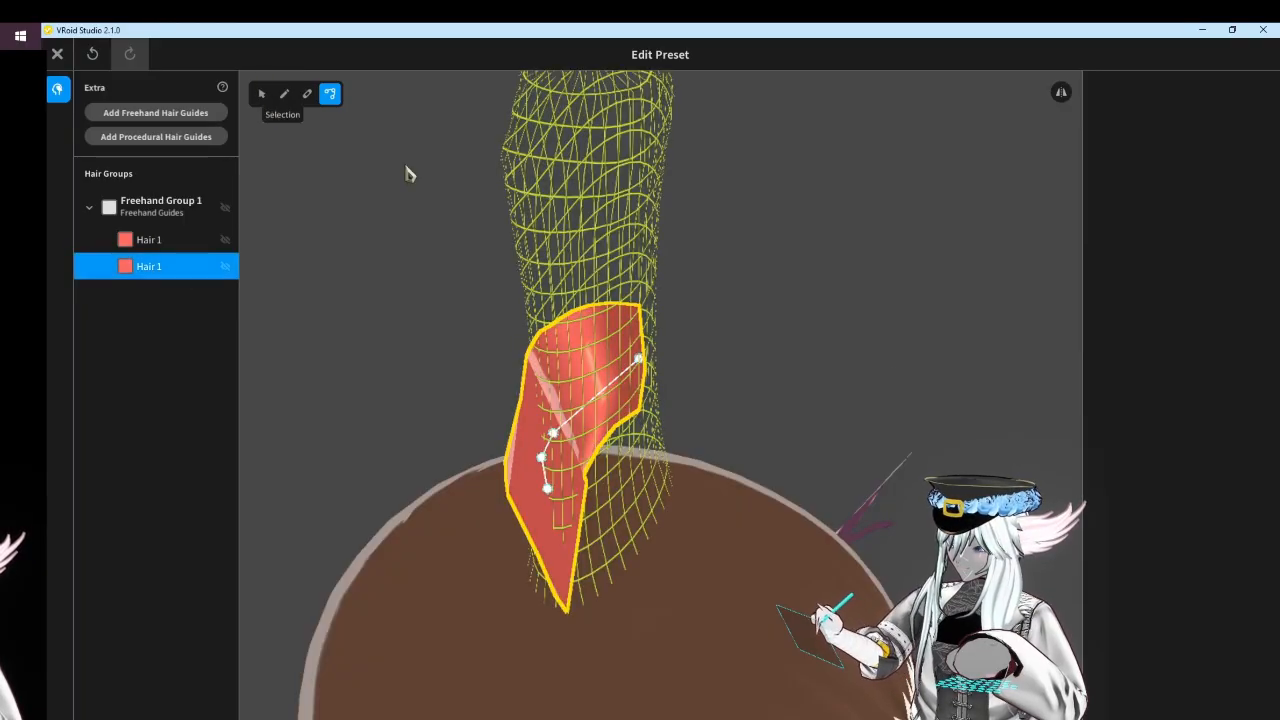
right_click_drag(768, 371, 798, 364)
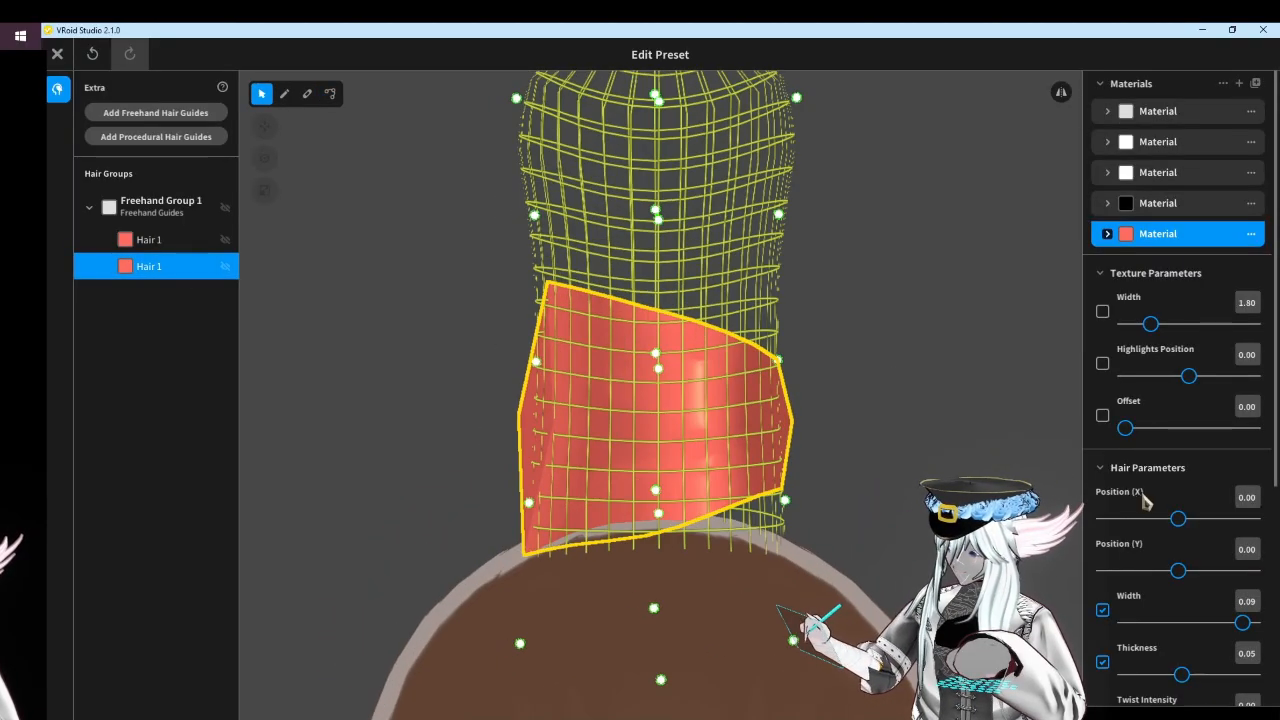
scroll(1147, 502, "down", 1)
right_click(150, 264)
left_click(210, 290)
right_click_drag(740, 332, 808, 360)
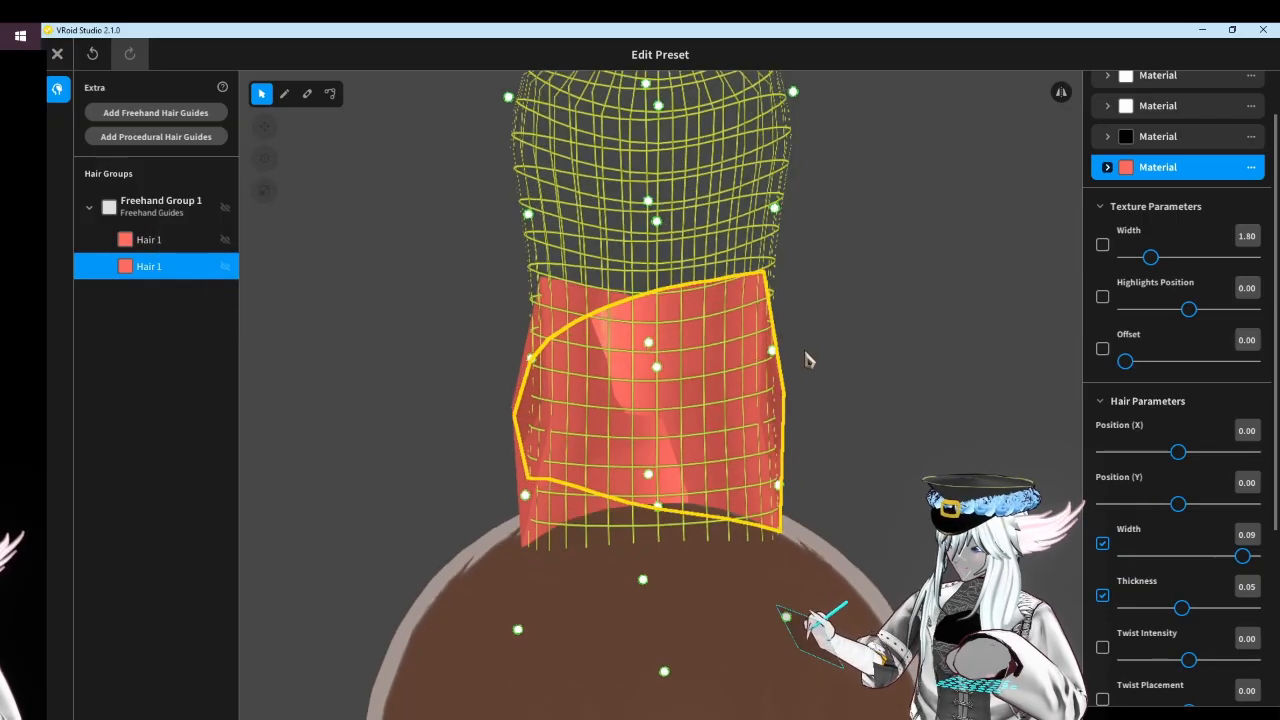
Set the flipped copy's Position (X) to 0.46 to place it on the guide's opposite face, and deselect it
left_click_drag(1175, 457, 1213, 456)
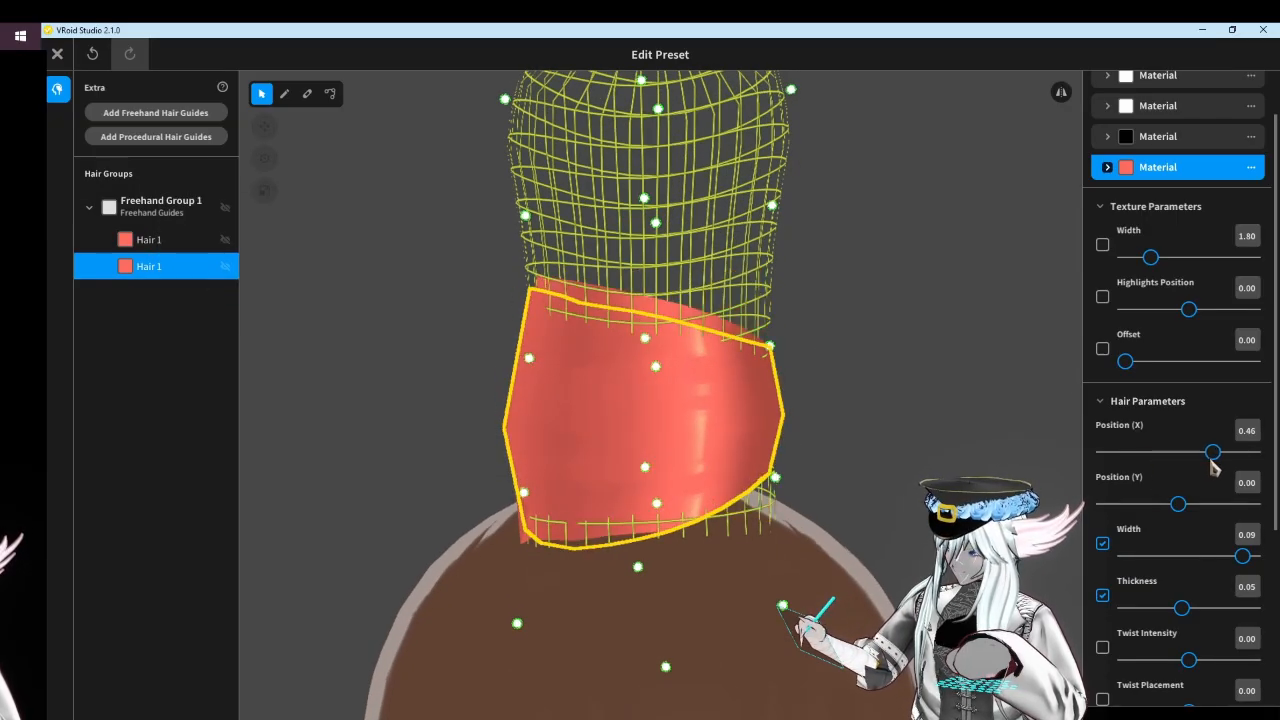
mouse_move(854, 423)
right_mouse_down()
mouse_move(808, 423)
mouse_move(904, 431)
mouse_move(867, 418)
mouse_move(880, 406)
mouse_move(965, 421)
mouse_move(363, 314)
right_mouse_up()
left_click(883, 414)
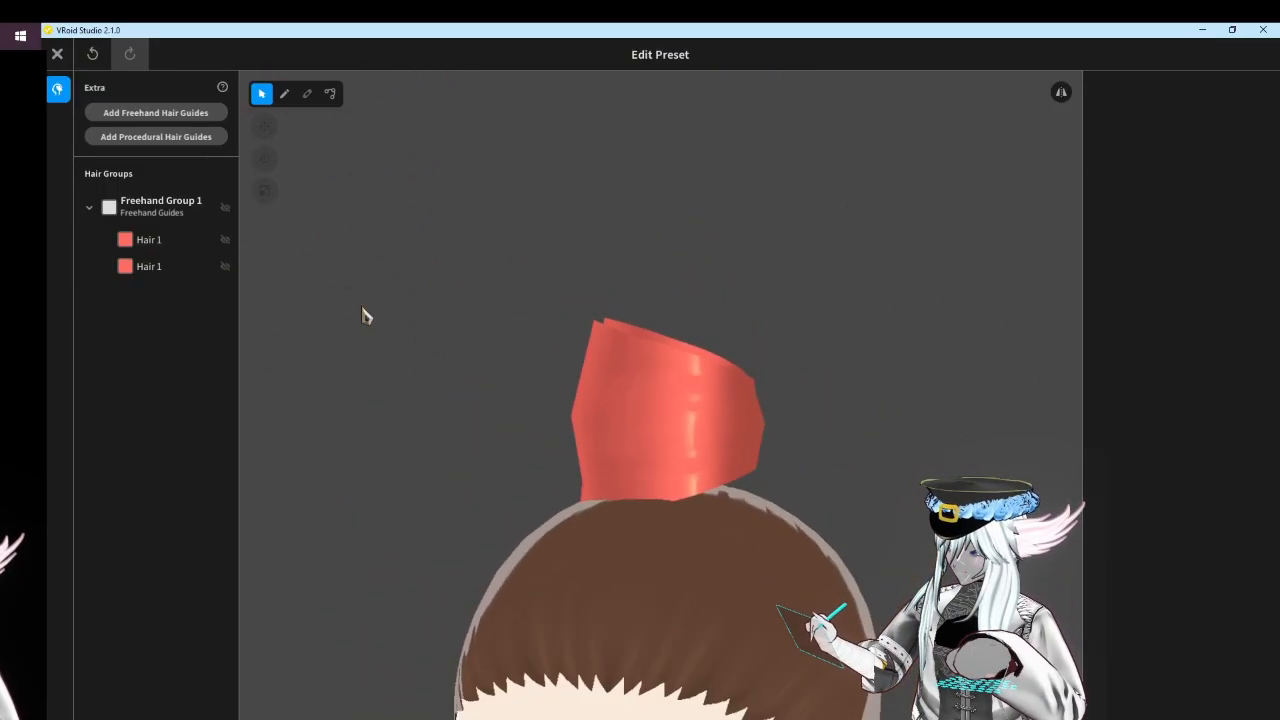
Move Freehand Group 1 sideways along the red axis so the loop's narrow end sits at the head's center
left_click(160, 207)
left_click(264, 126)
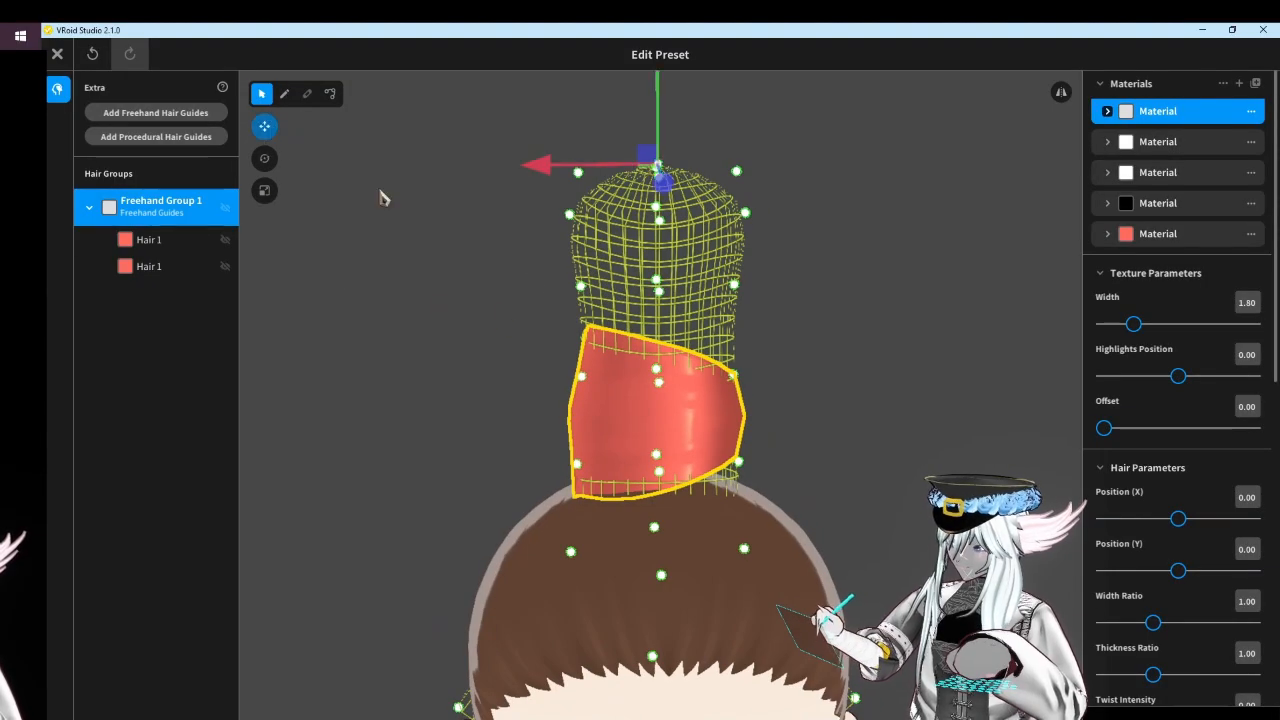
right_click_drag(560, 232, 585, 240)
right_click_drag(533, 177, 471, 186)
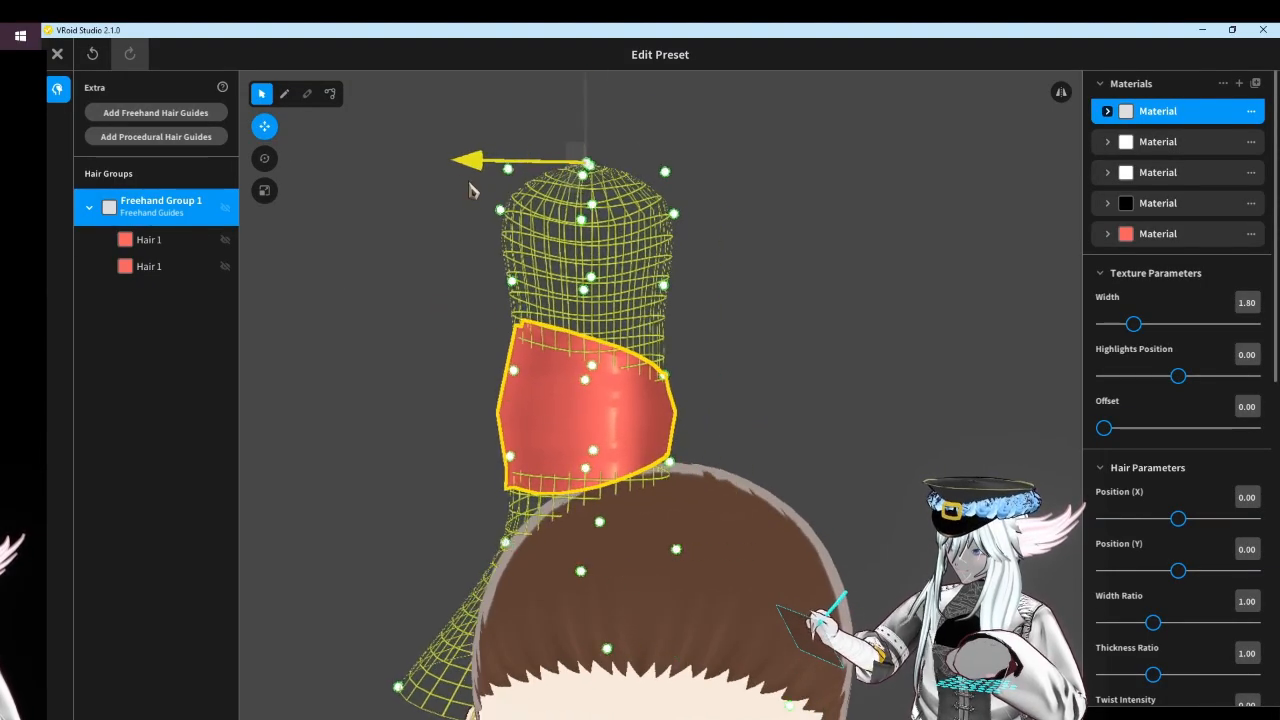
left_click(337, 274)
Duplicate Freehand Group 1 and flip the copy to form the mirrored second loop of the bow
left_click(150, 205)
right_click(171, 210)
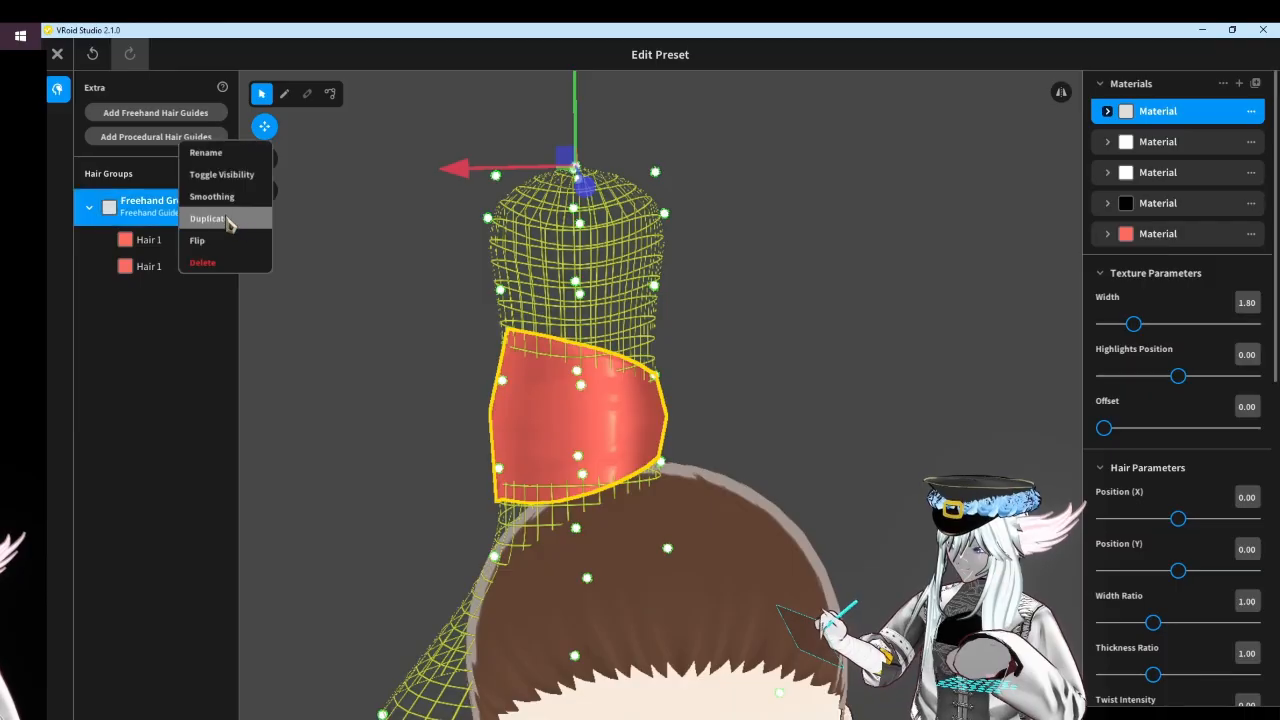
left_click(222, 211)
right_click(186, 296)
left_click(210, 325)
left_click(470, 330)
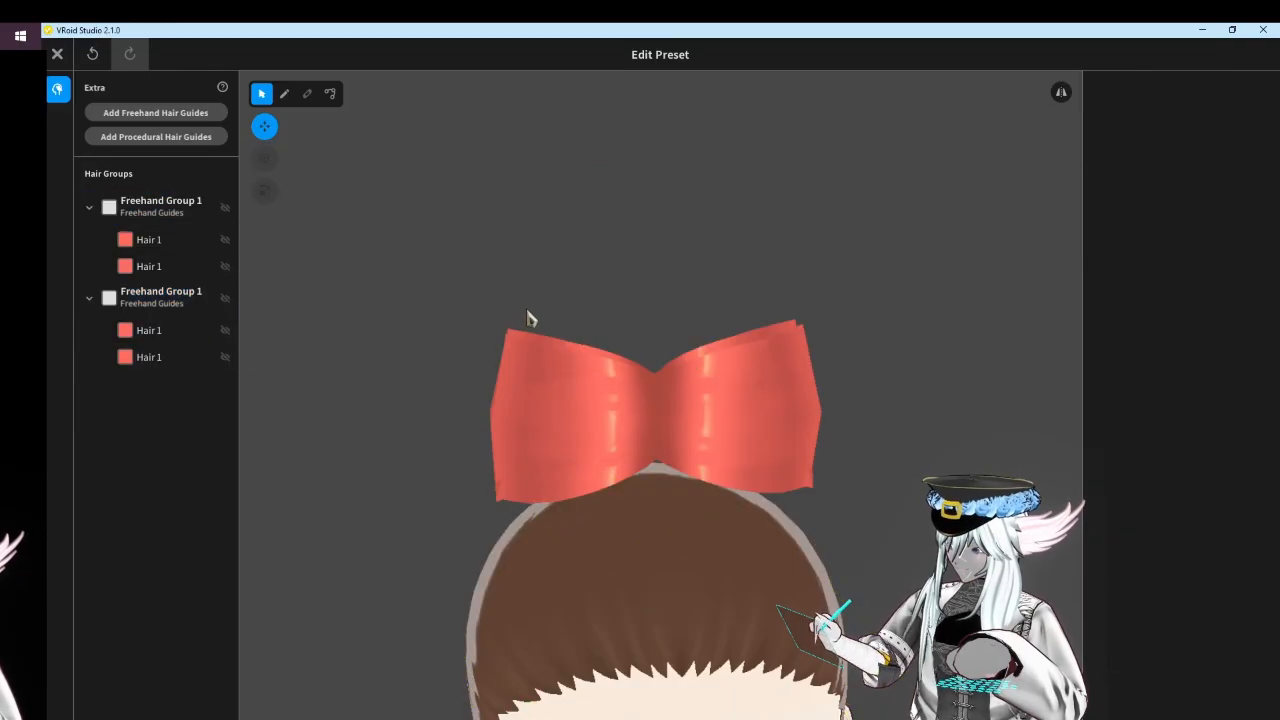
Add a third freehand hair guide group and turn on symmetrical editing
scroll(374, 266, "up", 5)
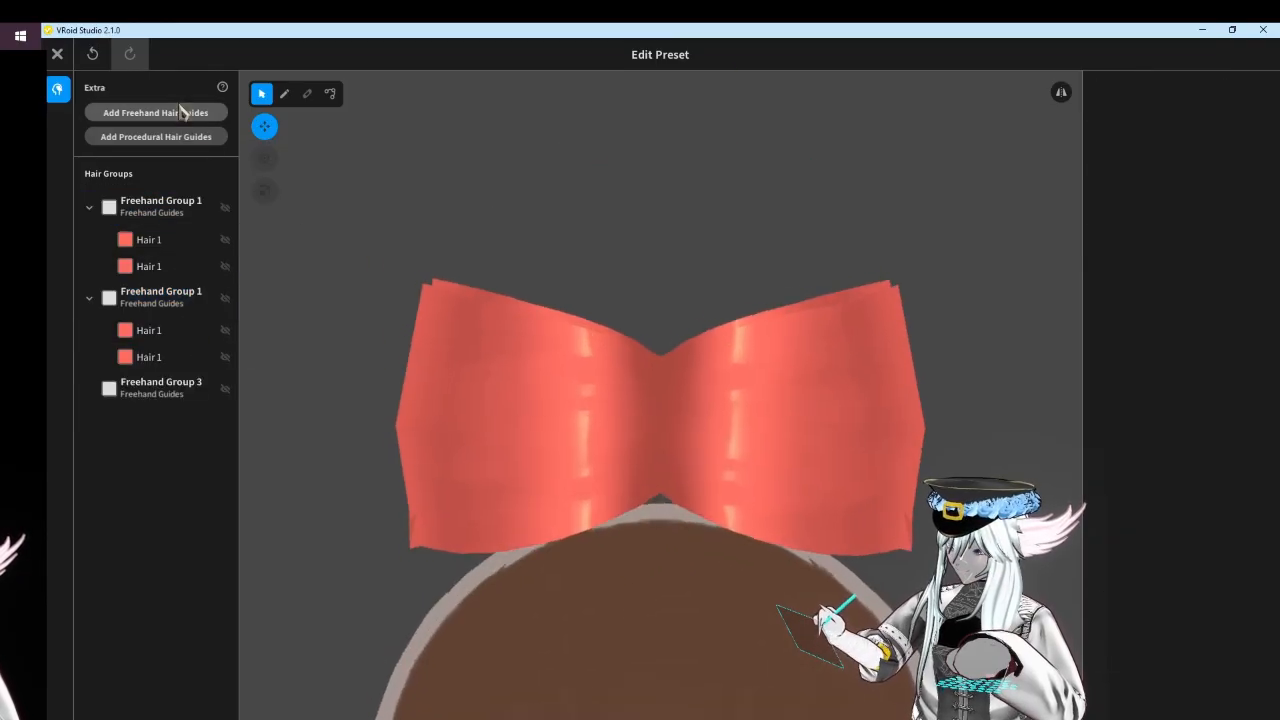
left_click(166, 389)
mouse_move(683, 420)
right_mouse_down()
mouse_move(631, 471)
mouse_move(684, 378)
mouse_move(714, 217)
mouse_move(640, 360)
mouse_move(506, 507)
right_mouse_up()
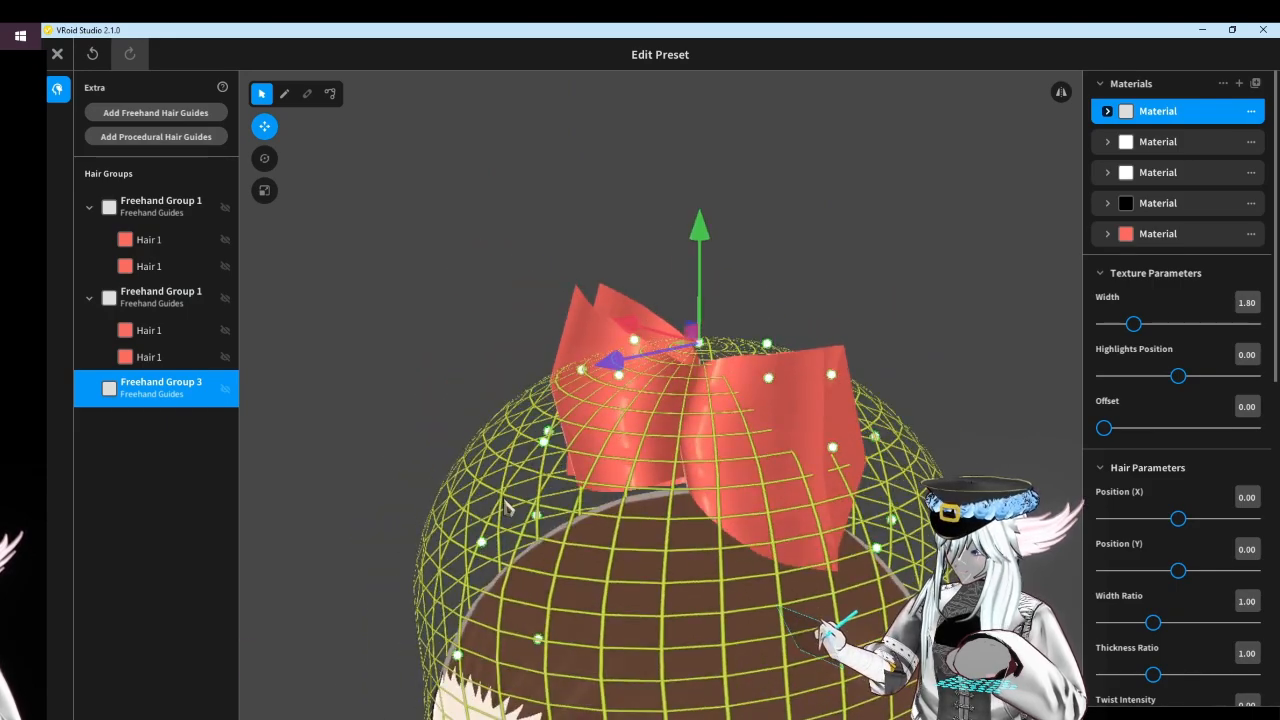
left_click(1061, 92)
Pull the front control points of the new group's guide mesh inward so the mesh narrows around the bow's centre
left_click_drag(481, 543, 637, 520)
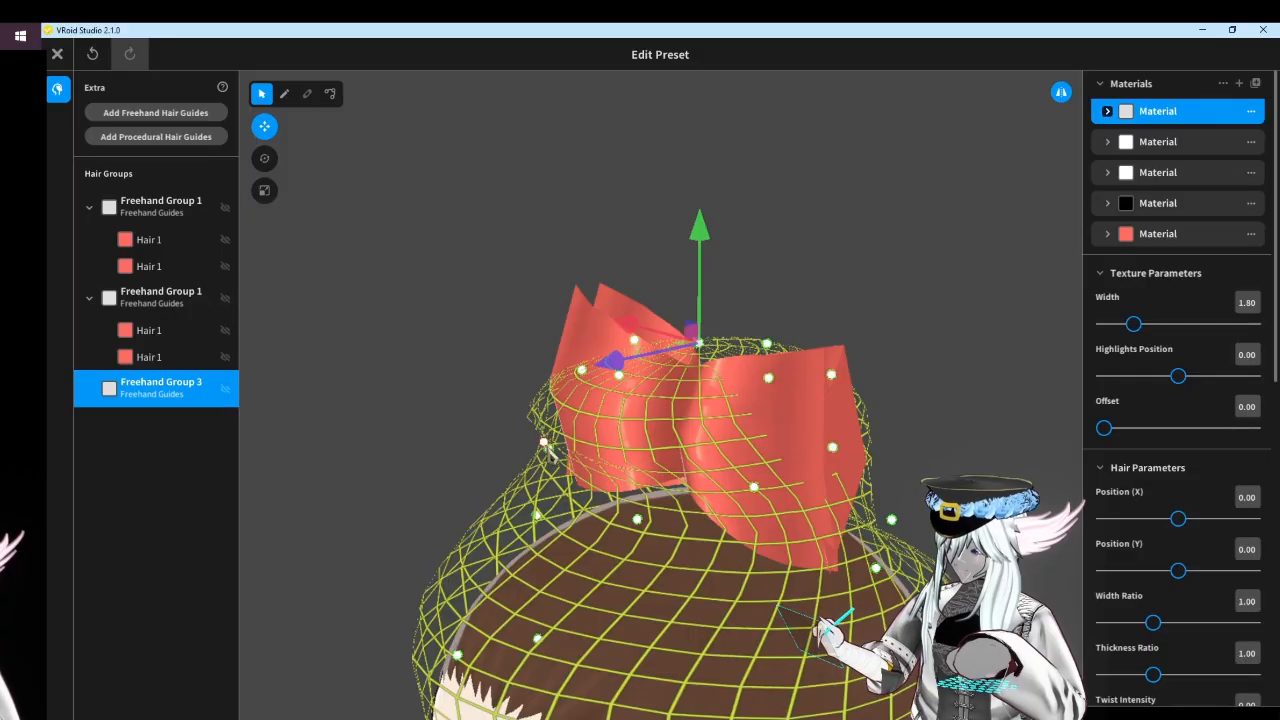
left_click_drag(544, 442, 637, 426)
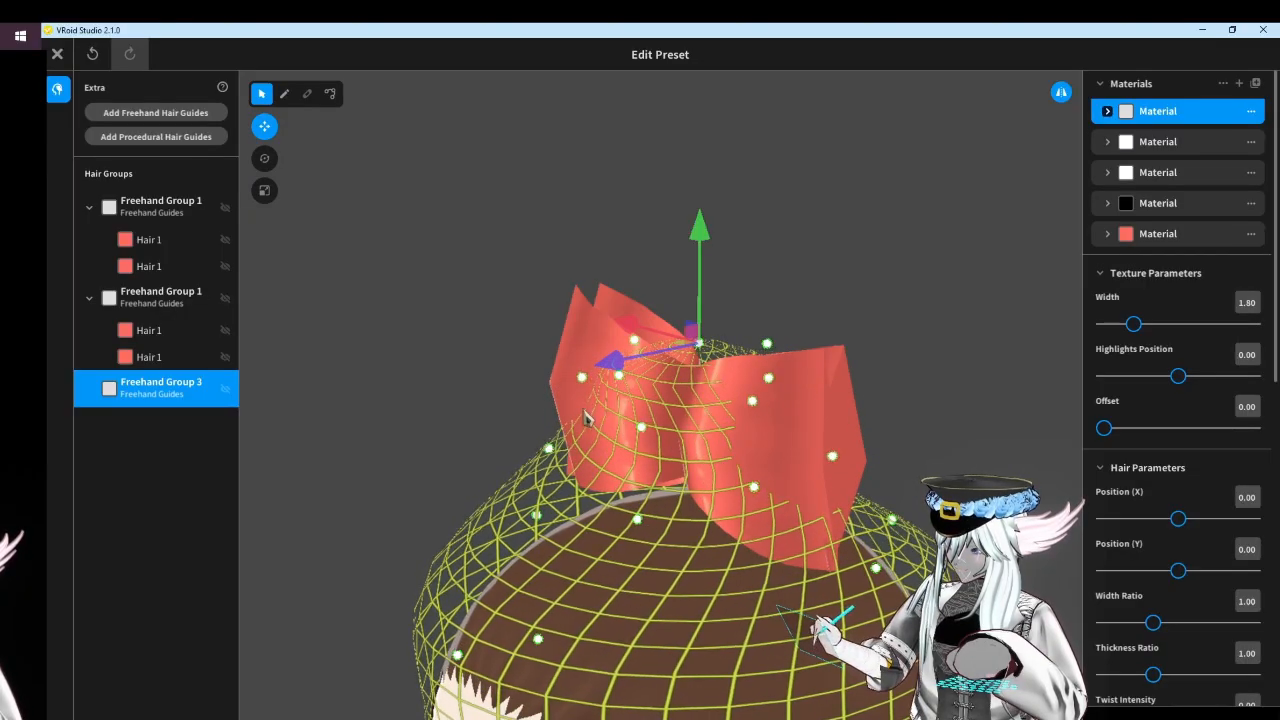
right_click_drag(583, 411, 567, 405)
left_click(271, 129)
left_click_drag(610, 367, 656, 359)
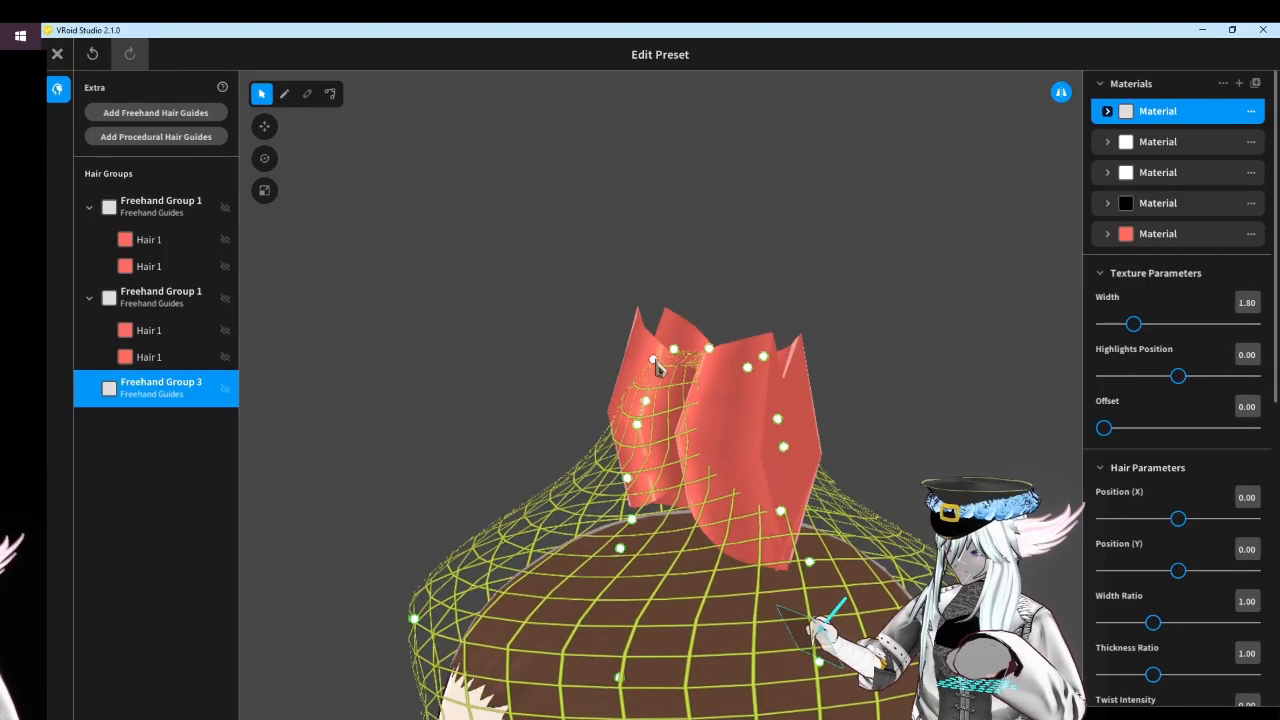
left_click_drag(414, 618, 630, 487)
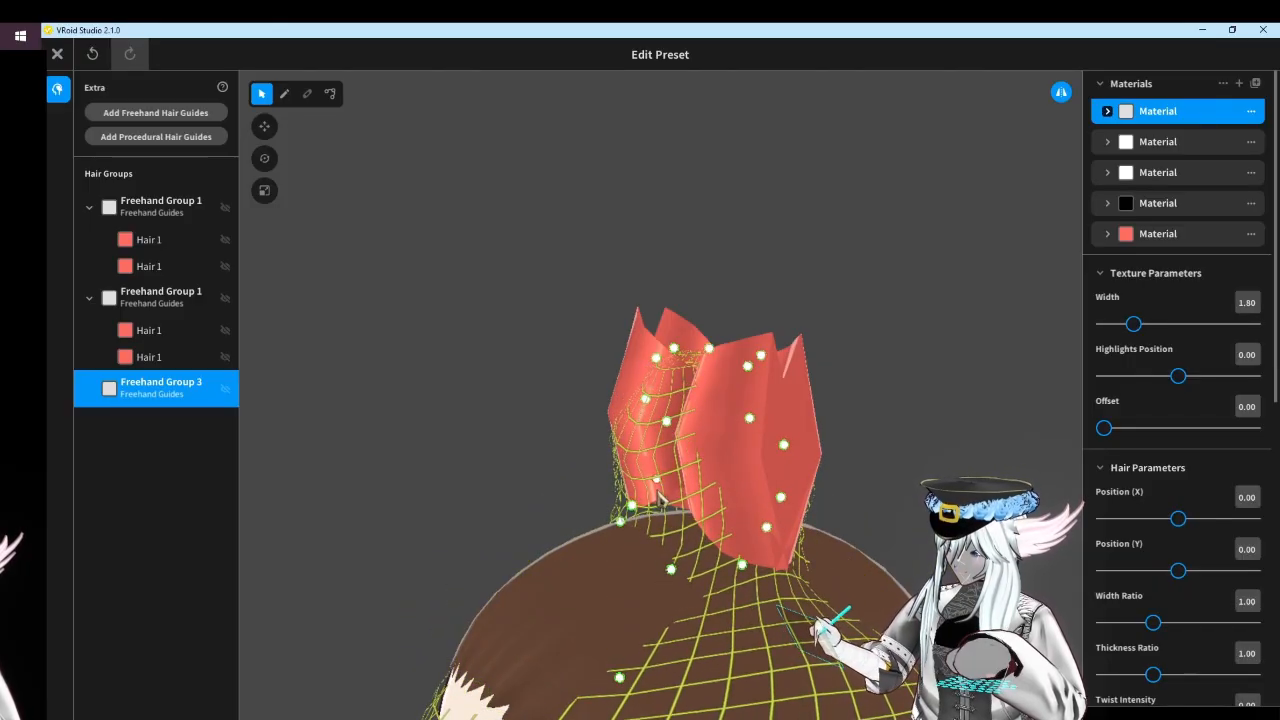
right_click_drag(702, 510, 690, 510)
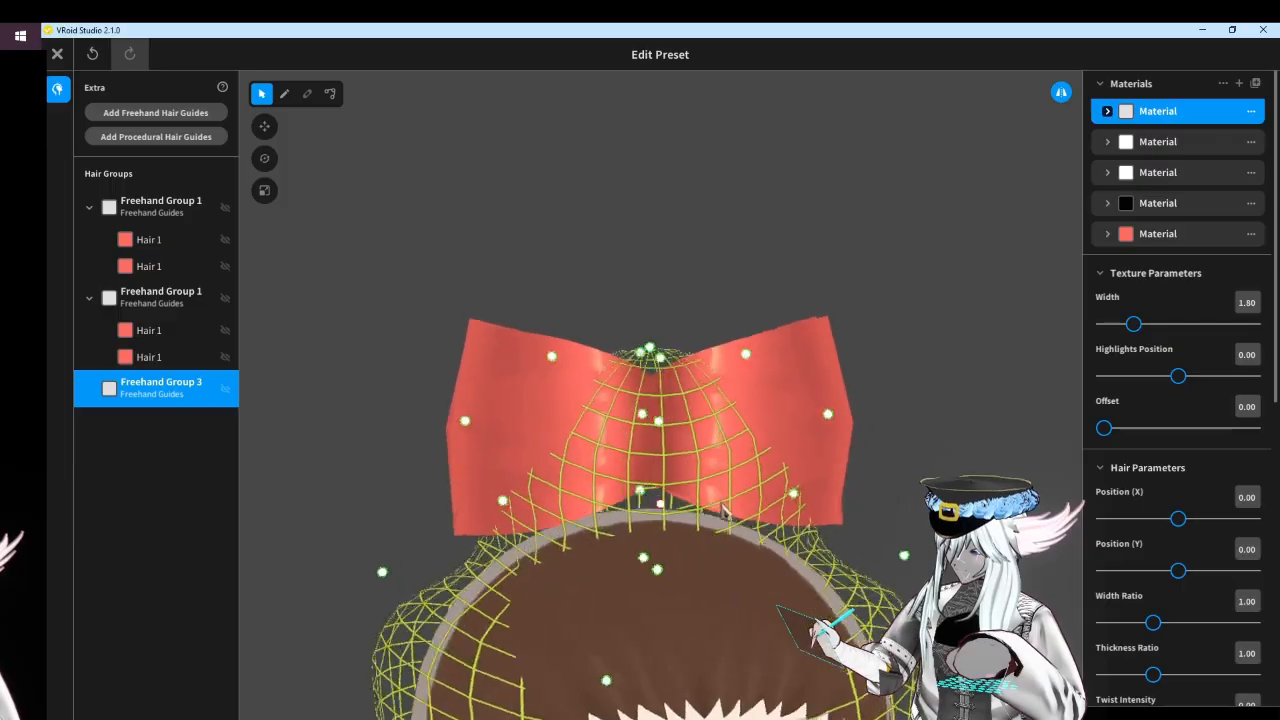
mouse_move(822, 506)
right_mouse_down()
mouse_move(794, 514)
mouse_move(820, 516)
right_mouse_up()
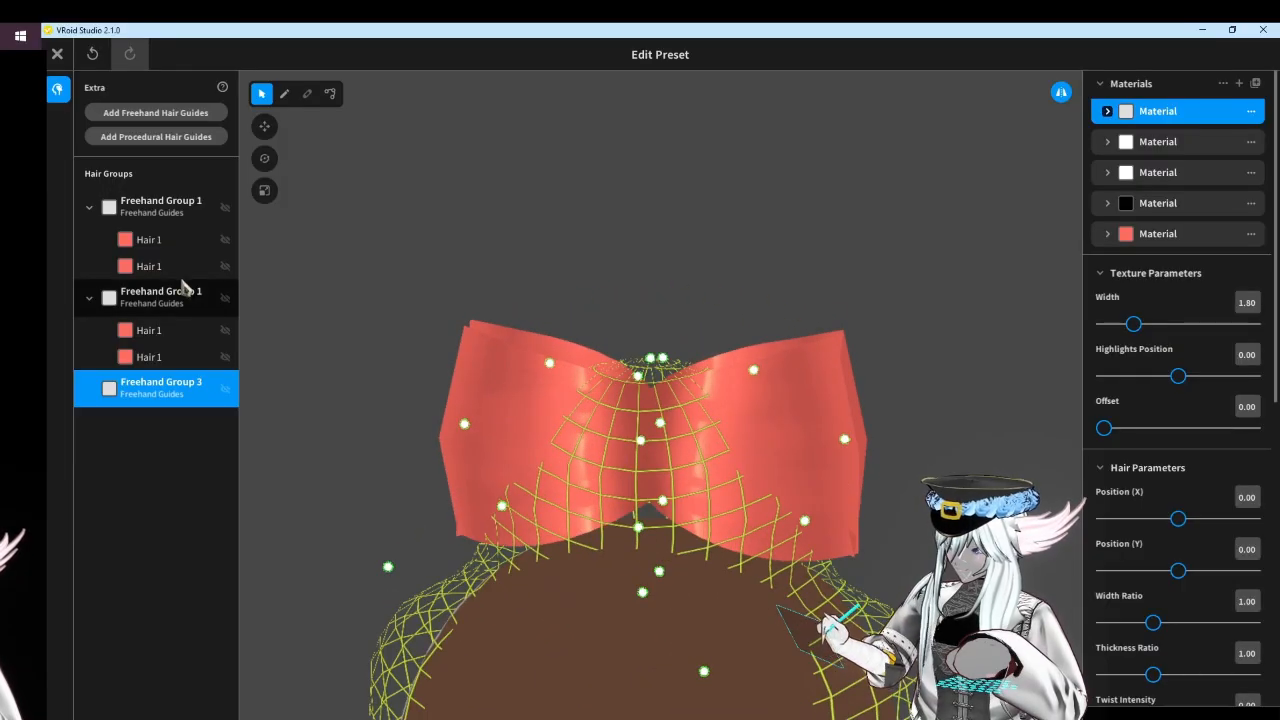
Move the second Freehand Group 1 bow half slightly outward to open a gap at the bow's centre
left_click(180, 298)
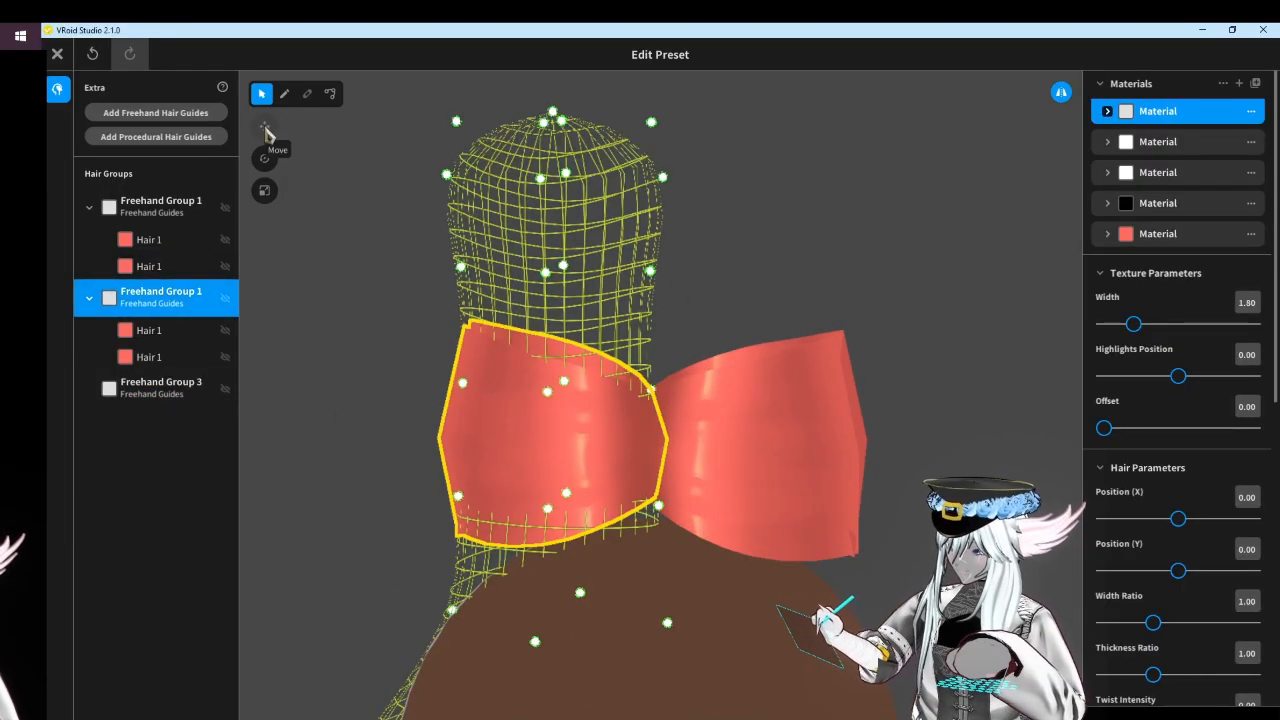
left_click(265, 128)
left_click_drag(666, 117, 624, 128)
Assign the red material to Freehand Group 3 and turn off symmetrical editing
left_click(151, 386)
mouse_move(318, 455)
right_mouse_down()
mouse_move(207, 451)
mouse_move(454, 443)
mouse_move(414, 451)
mouse_move(408, 432)
right_mouse_up()
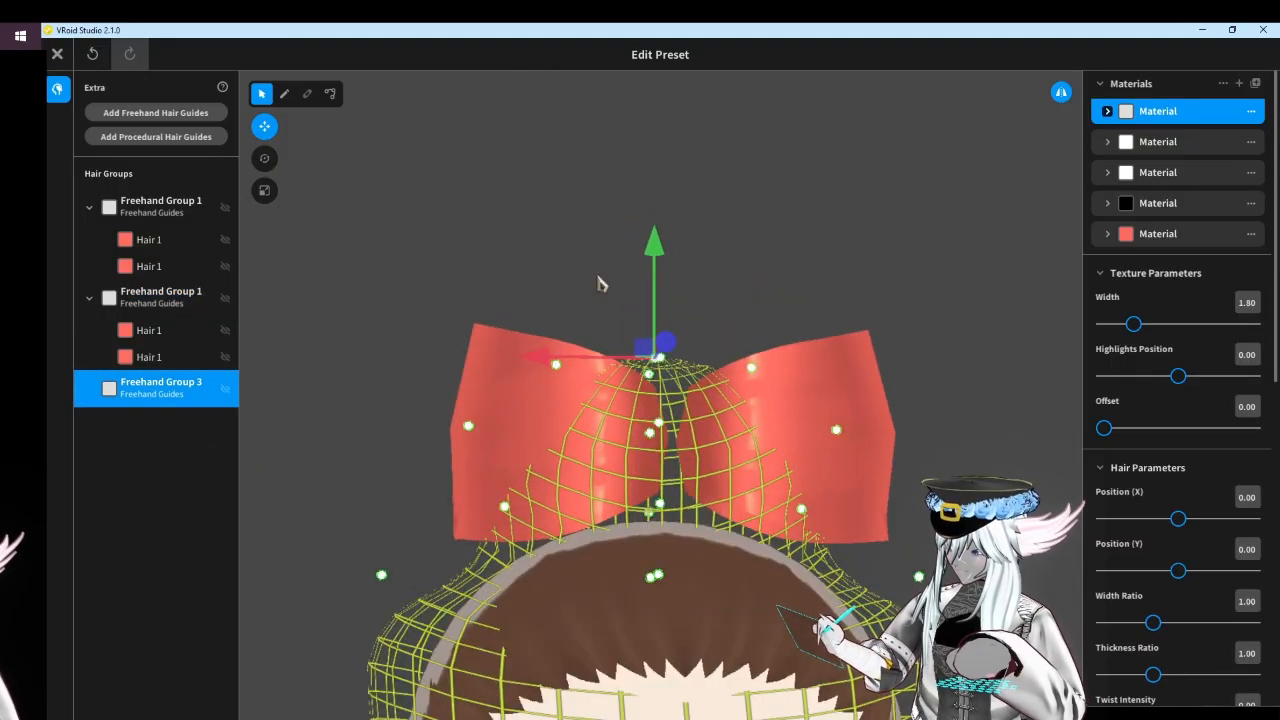
left_click(265, 127)
left_click(1107, 234)
left_click(1112, 240)
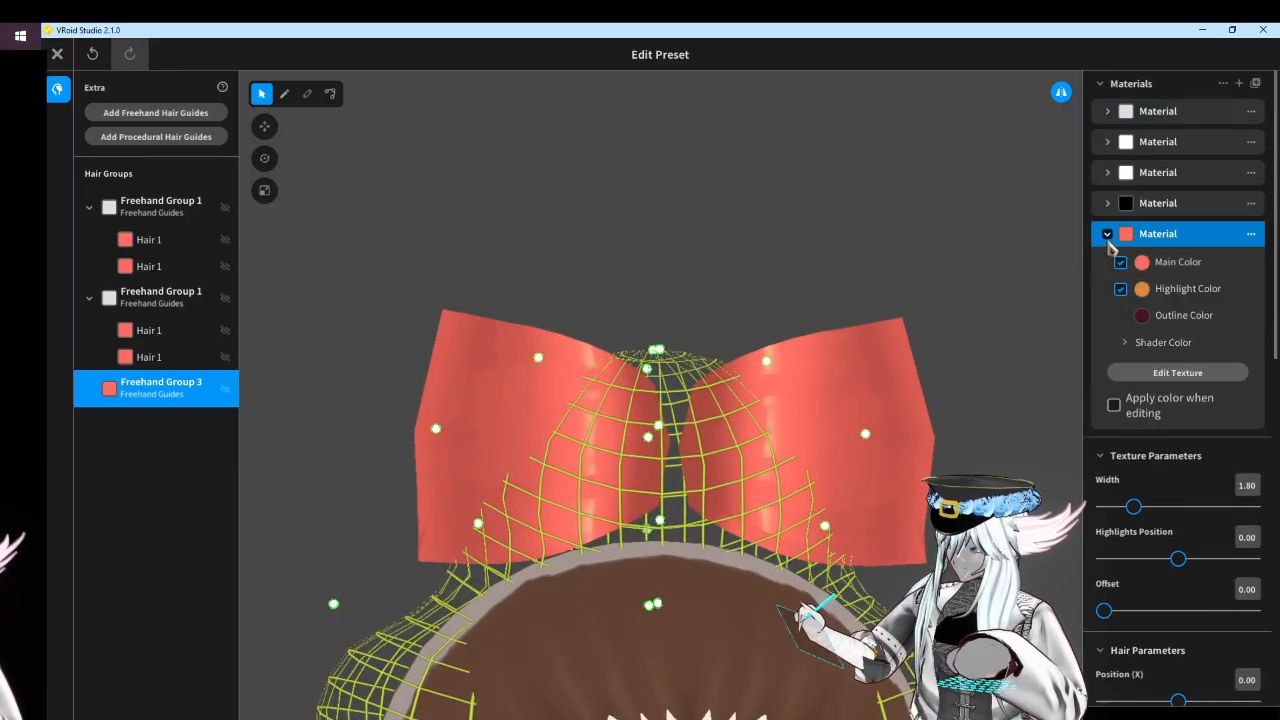
left_click(1107, 234)
left_click(1061, 91)
Draw a short vertical hair strand with the Brush down the gap between the two bow halves
scroll(517, 443, "up", 3)
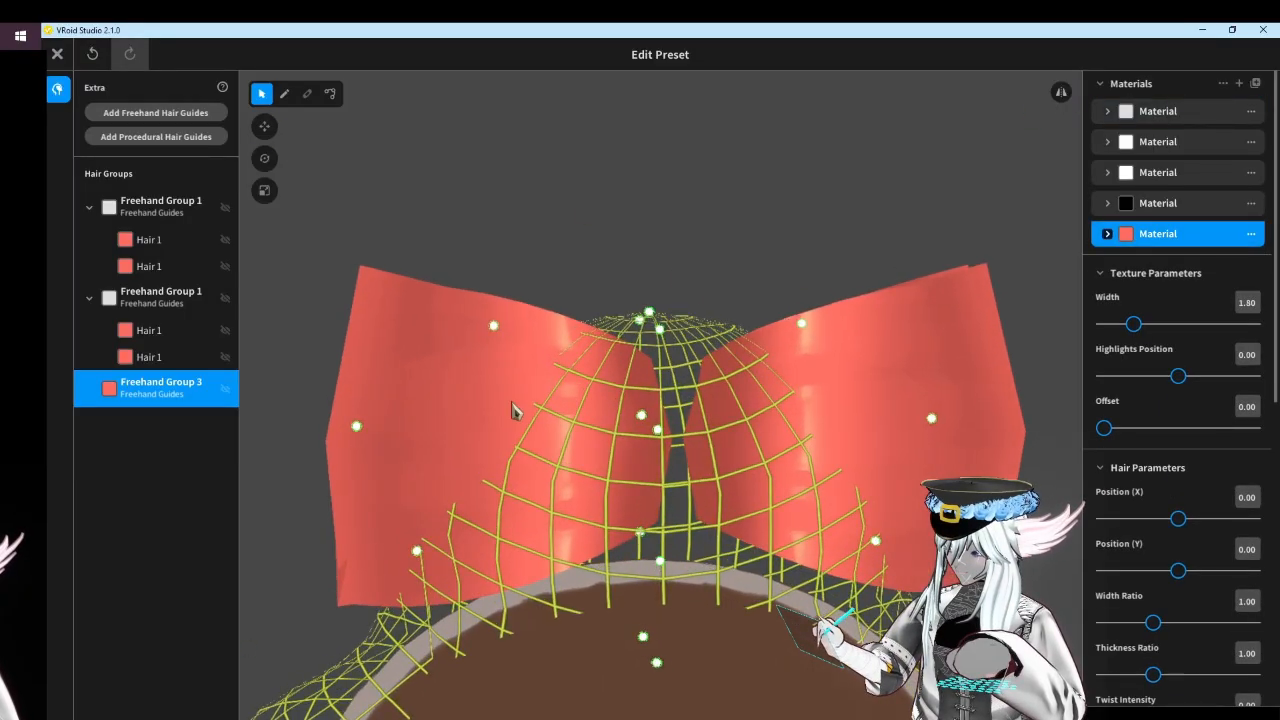
scroll(512, 410, "up", 1)
left_click(284, 94)
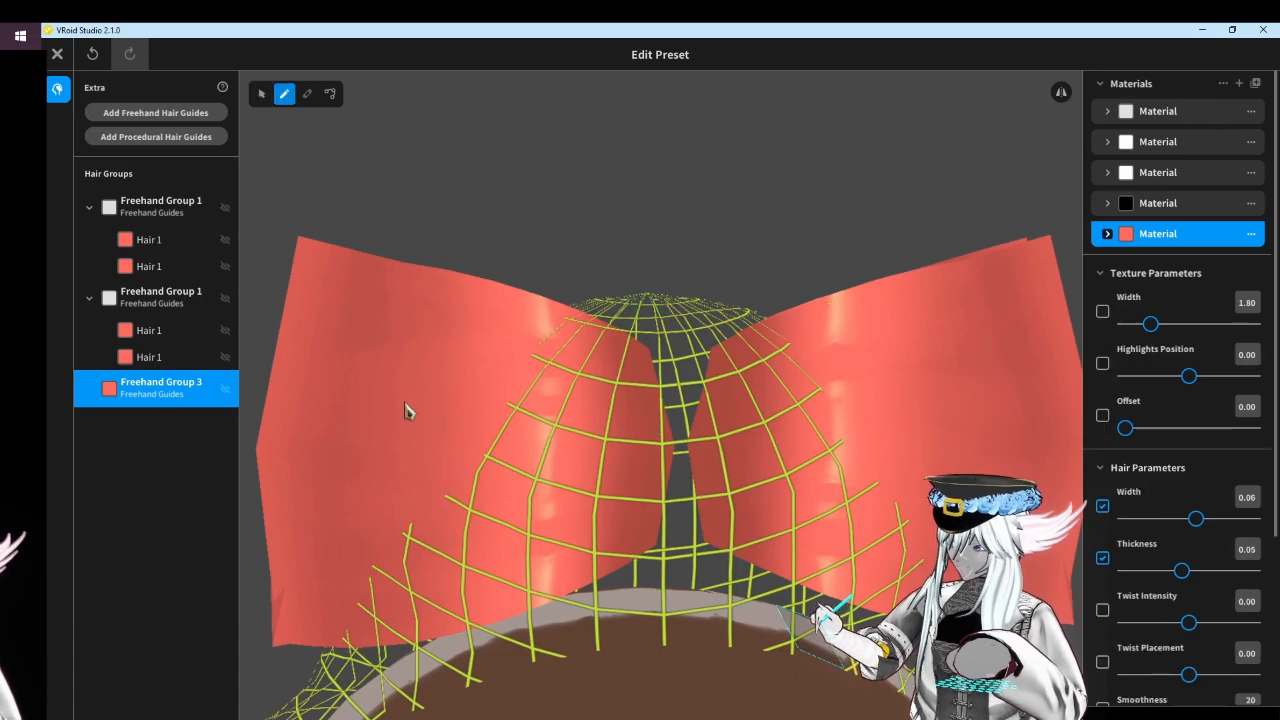
left_click_drag(680, 408, 668, 630)
Extend the upper end of the centre strand upward by moving its top control point
left_click(330, 94)
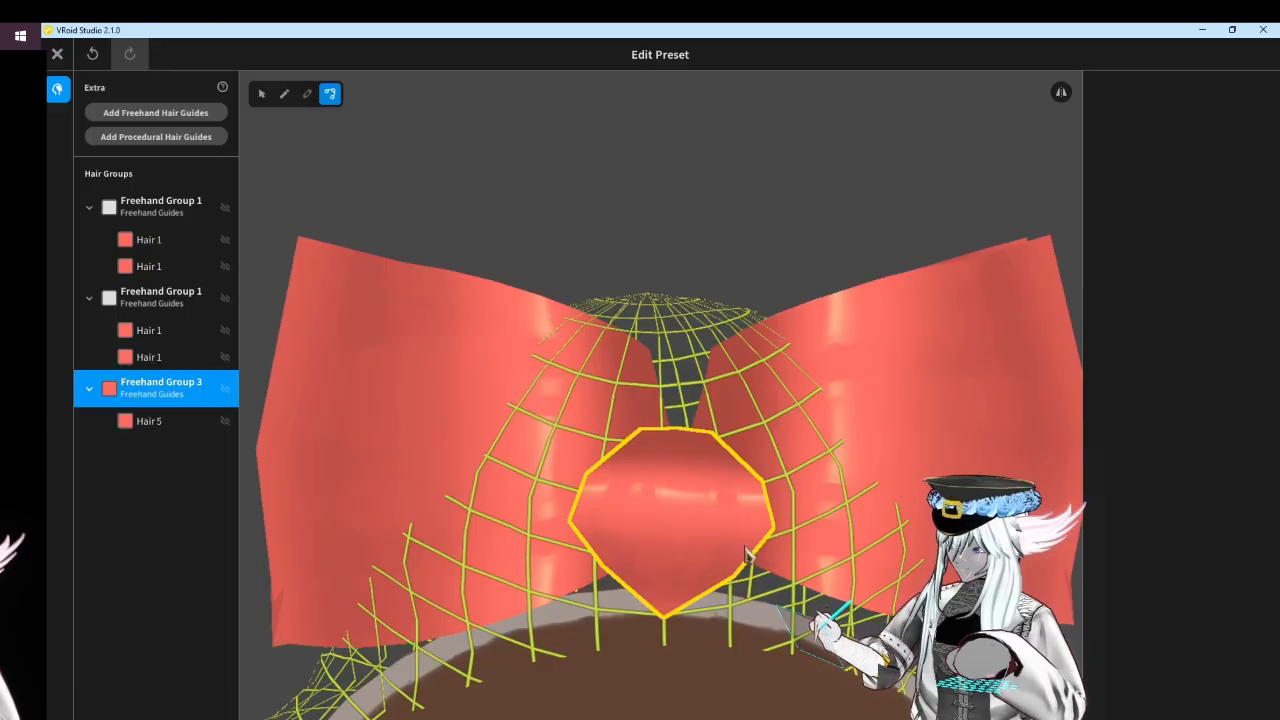
left_click(674, 432)
left_click_drag(676, 392, 680, 350)
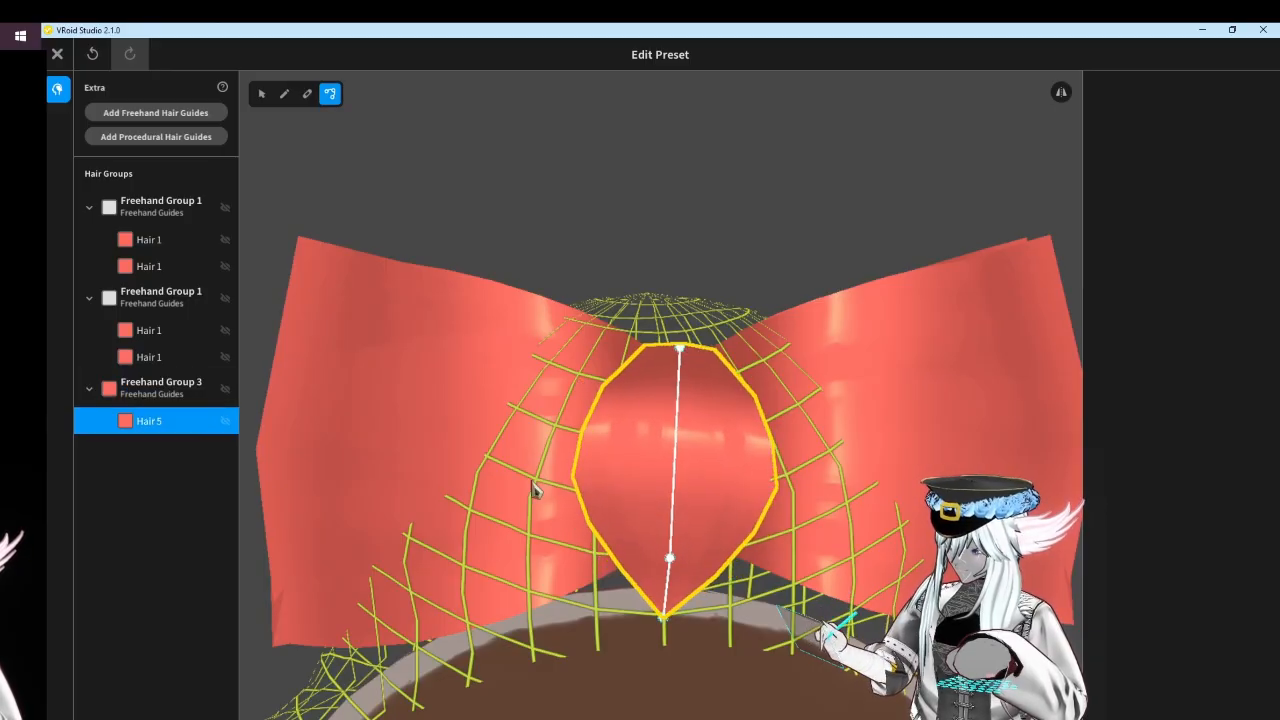
right_click_drag(532, 483, 581, 467)
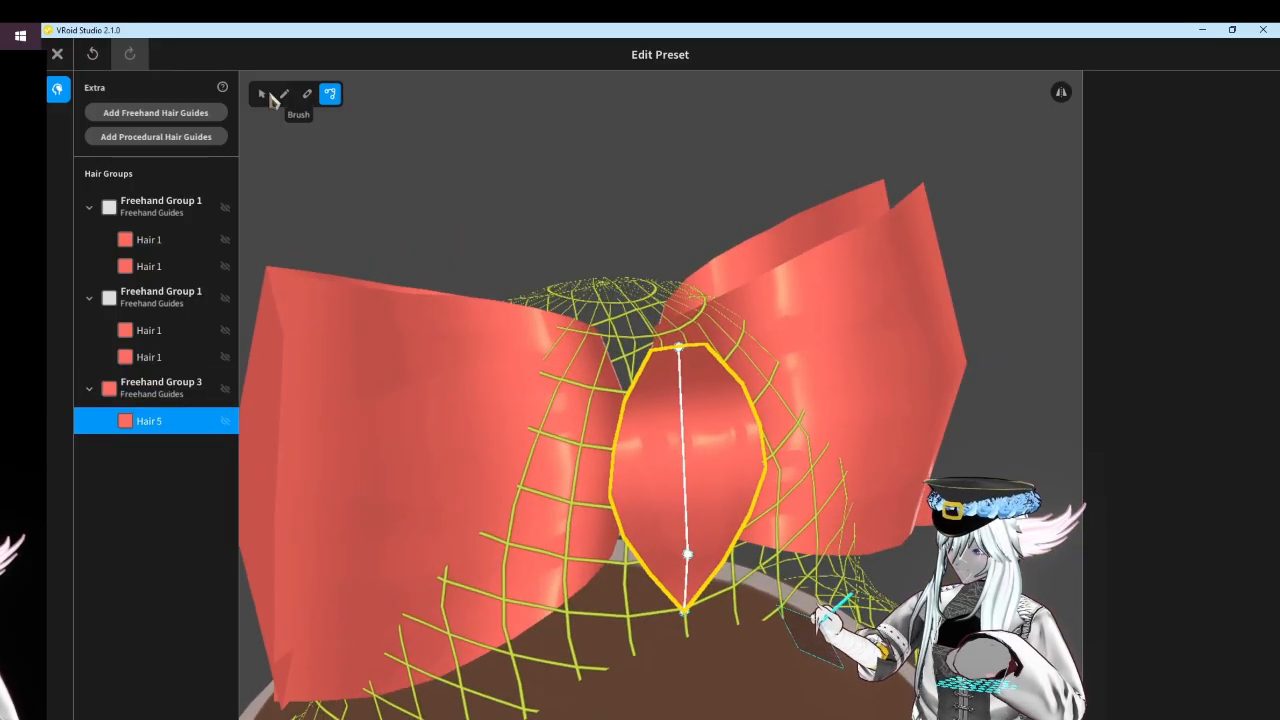
Set the centre strand's curve type to Straight
left_click(280, 95)
scroll(1138, 395, "down", 3)
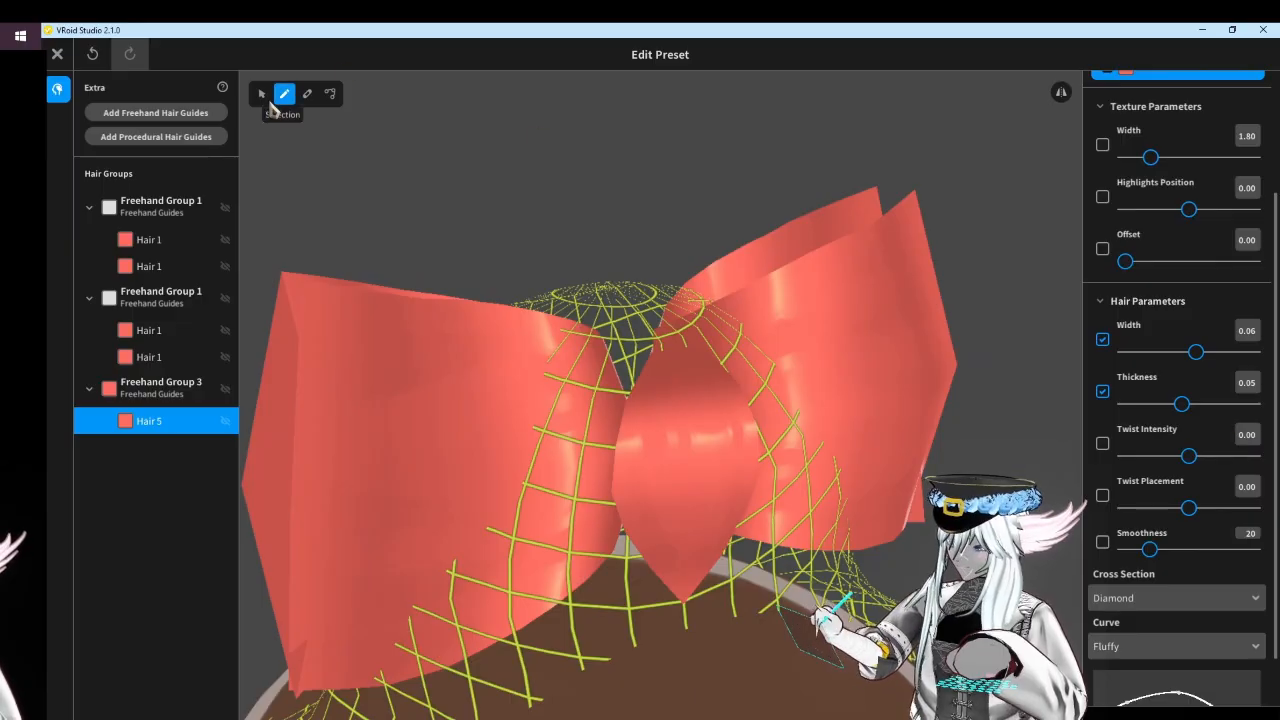
left_click(265, 97)
scroll(1175, 520, "down", 3)
left_click(1140, 587)
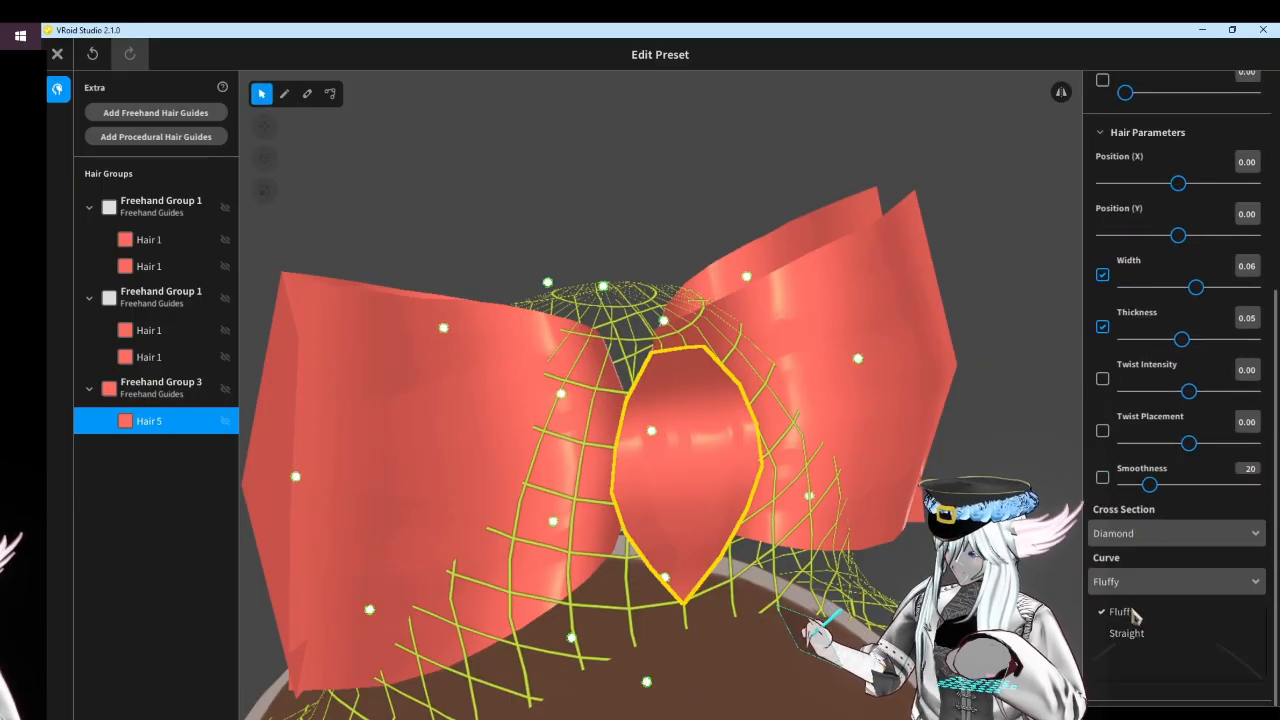
left_click(1136, 633)
right_click_drag(824, 534, 797, 541)
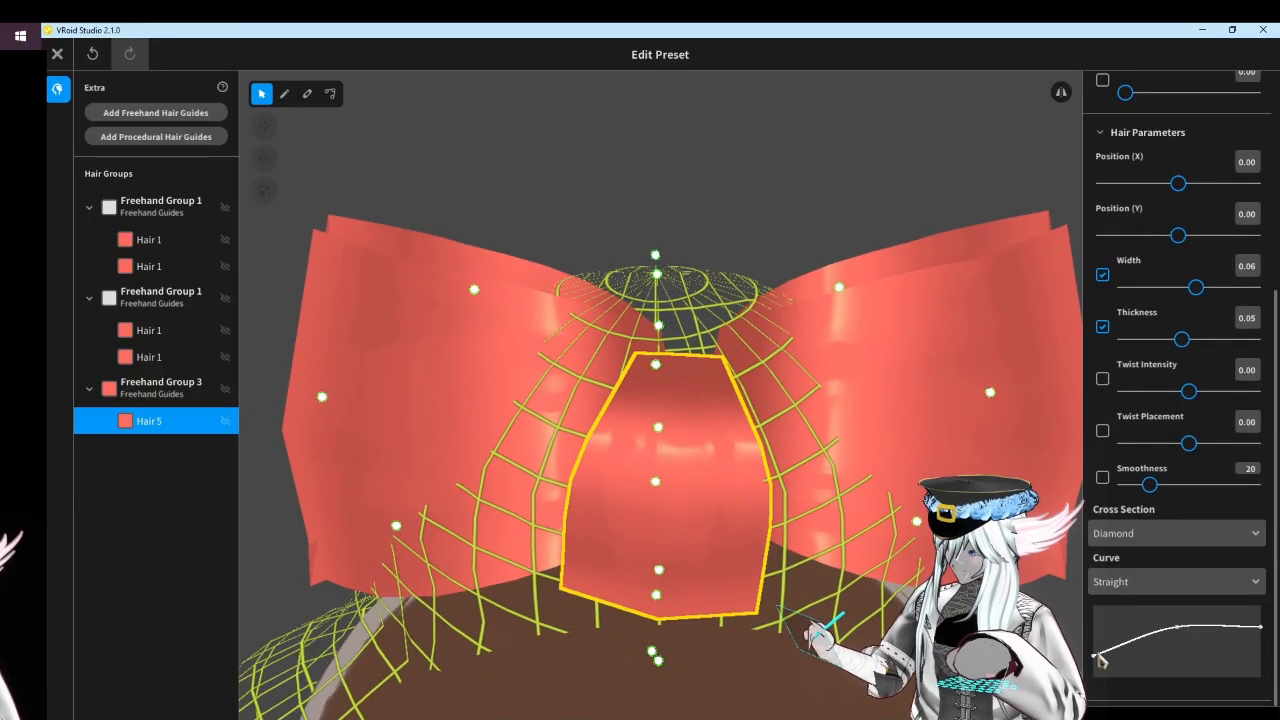
mouse_move(1099, 657)
left_mouse_down()
mouse_move(1092, 630)
mouse_move(1095, 648)
left_mouse_up()
key("ctrl+z")
Reapply the Straight curve to the centre strand and raise the curve's start point until the line is flat
left_click(1152, 583)
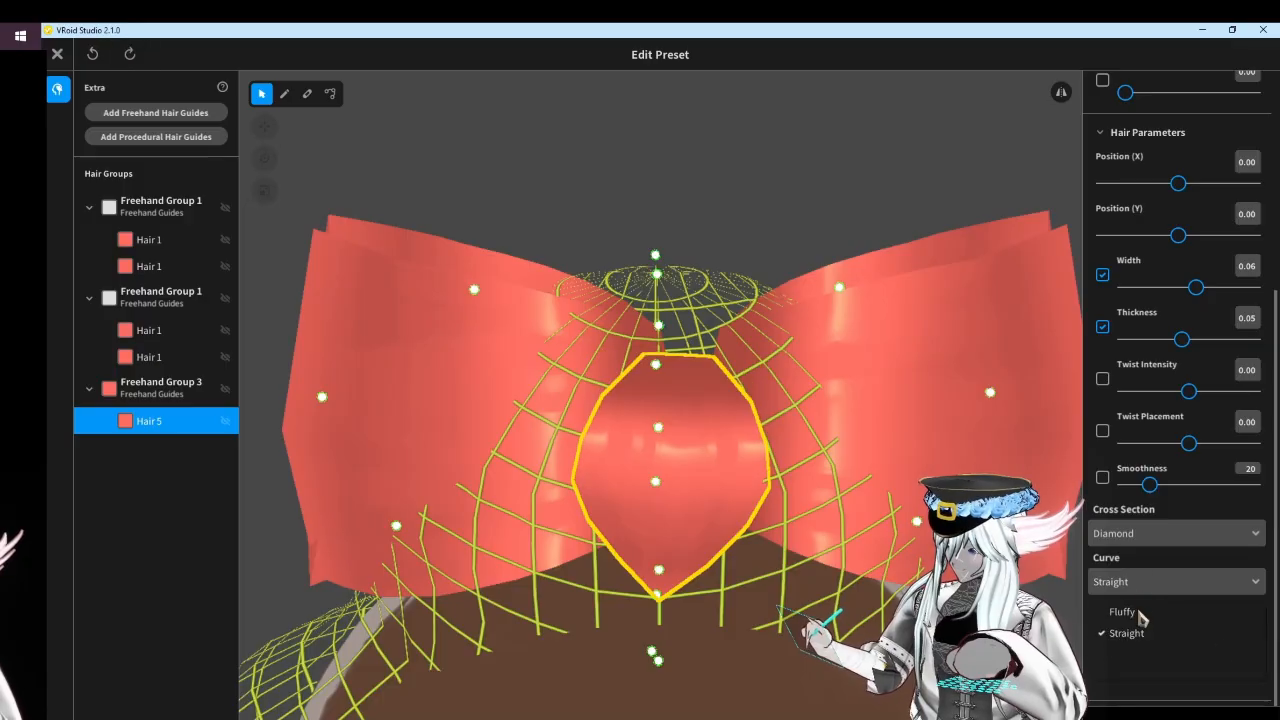
left_click(1130, 590)
left_click(1130, 588)
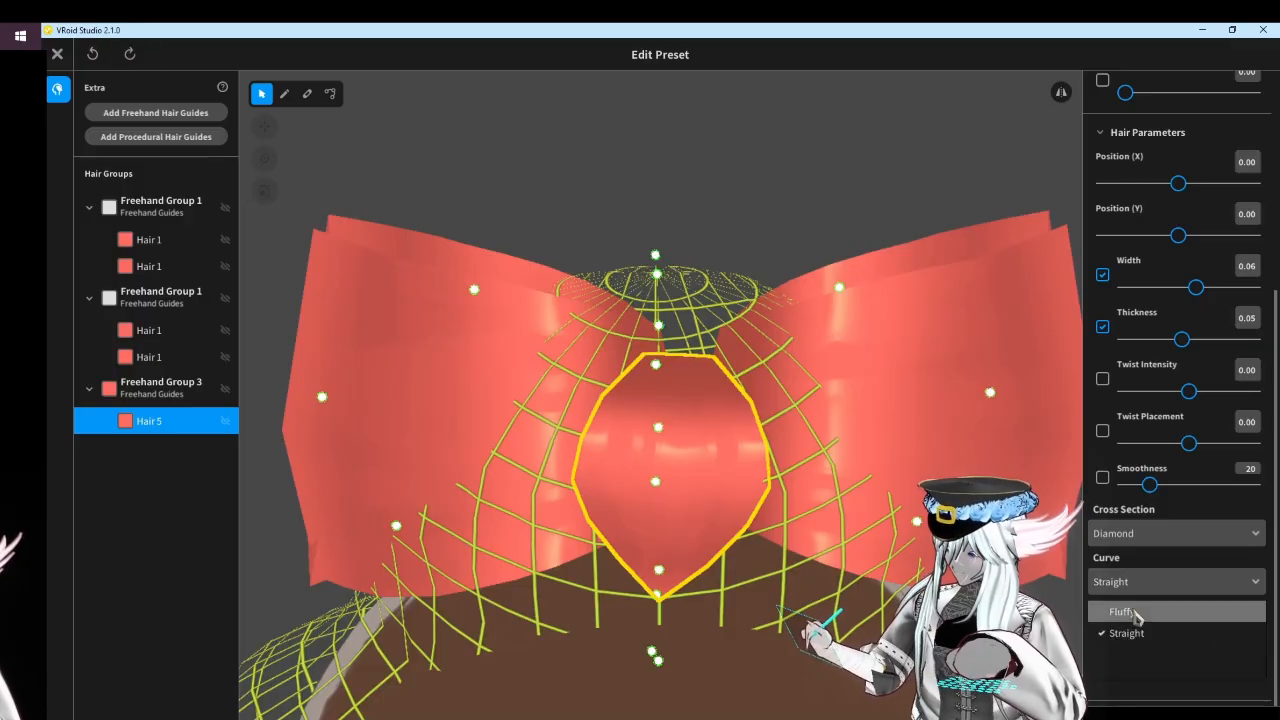
left_click(1128, 611)
left_click(1130, 585)
left_click(1128, 634)
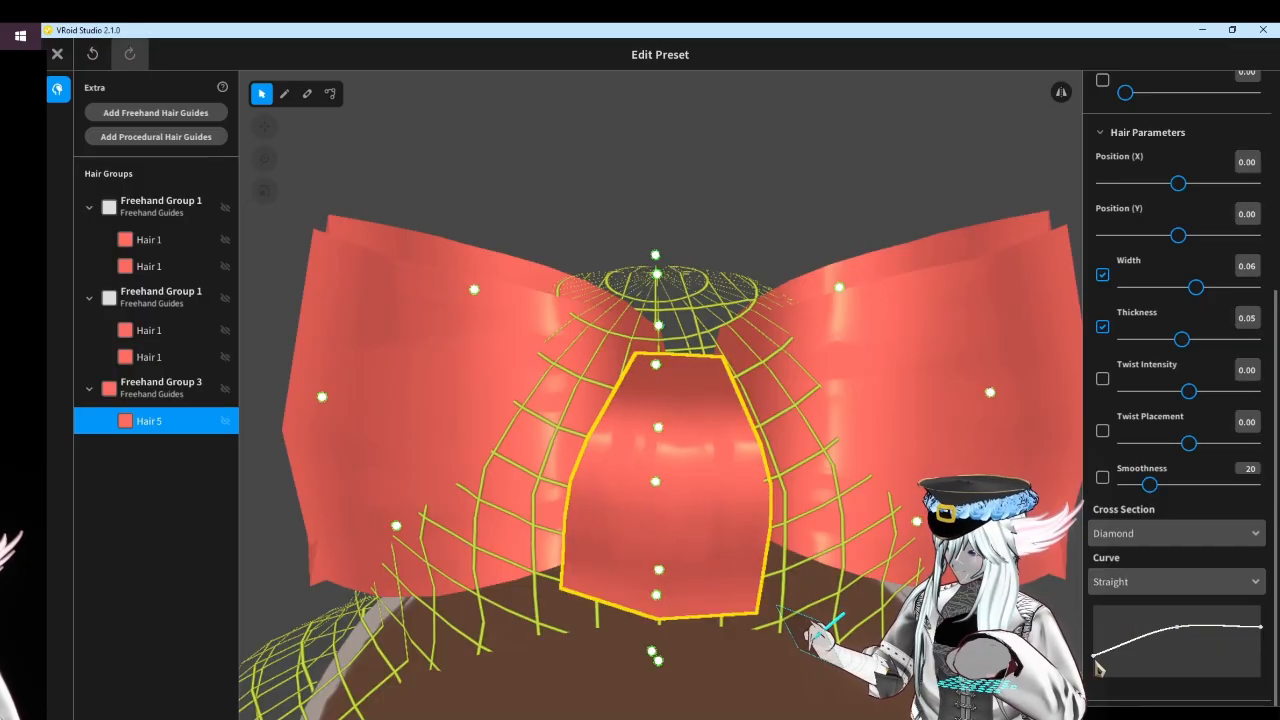
left_click_drag(1096, 658, 1100, 640)
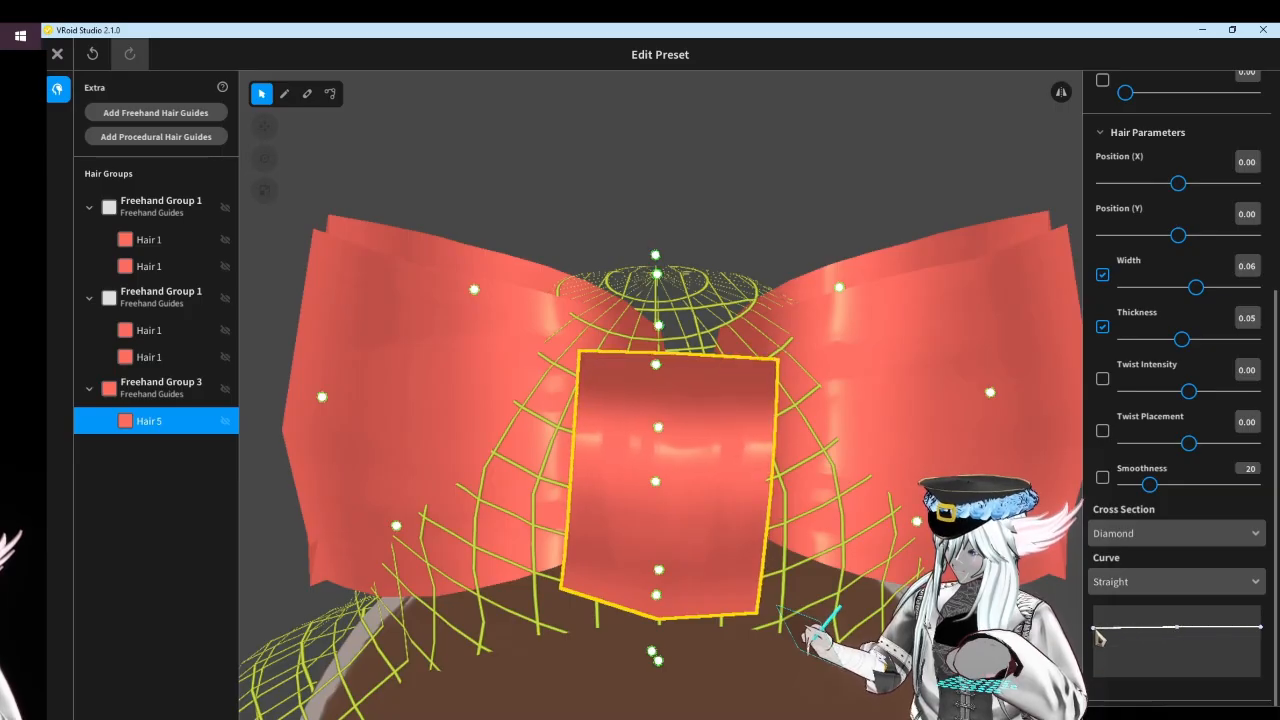
Move Freehand Group 3 back in depth so the centre strand sinks into the gap between the bow halves
left_click(160, 386)
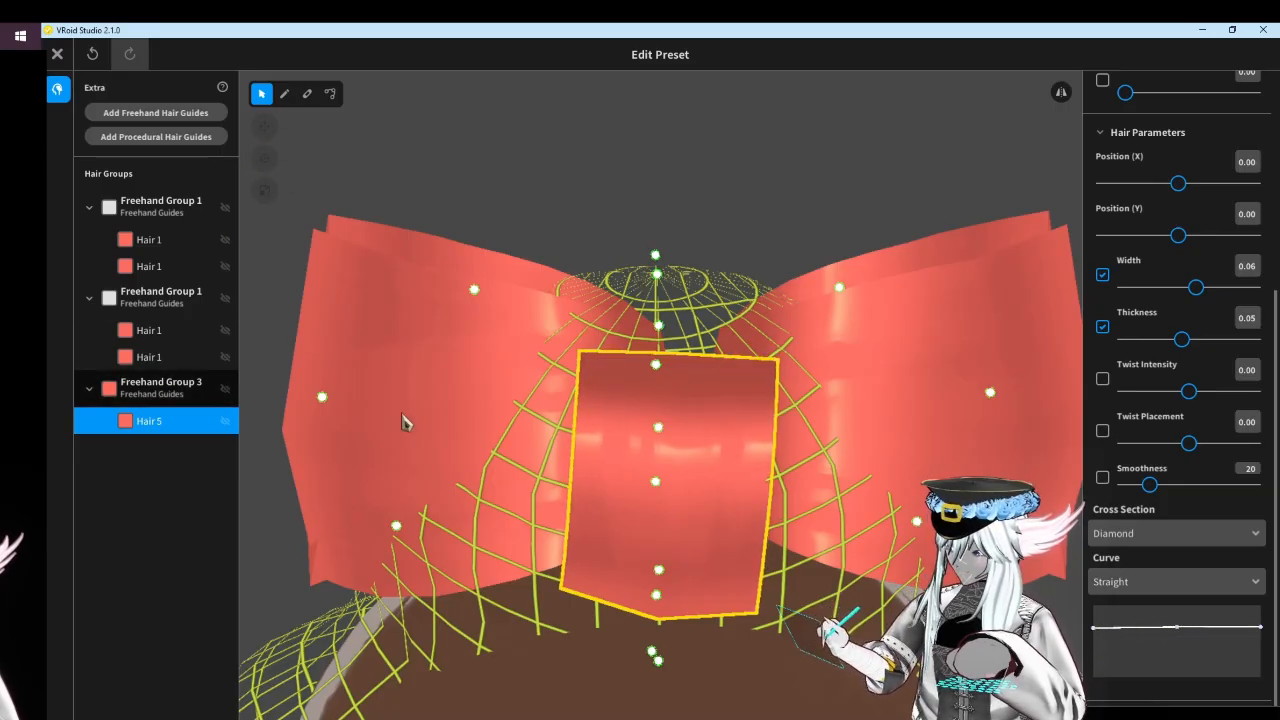
left_click(264, 190)
left_click(265, 128)
left_click_drag(634, 323, 698, 337)
right_click_drag(698, 345, 727, 370)
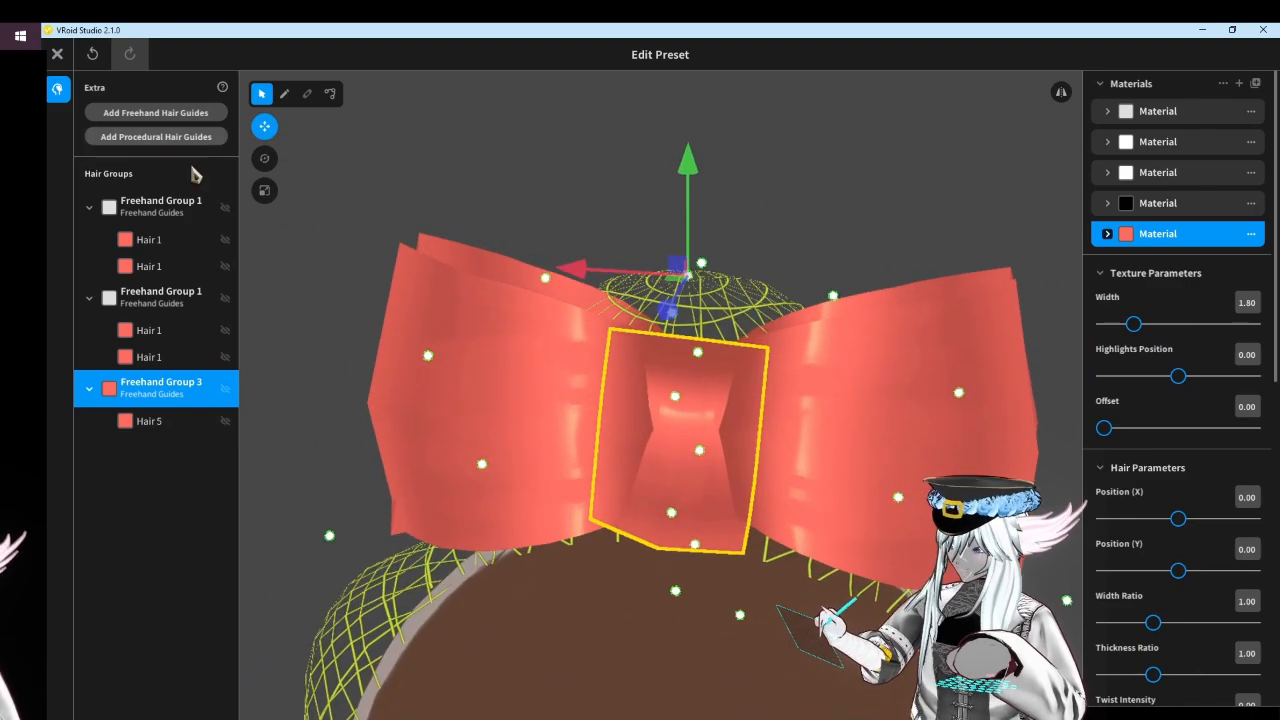
Scale Freehand Group 3 down in height and width so the centre knot fits the bow
left_click(266, 193)
left_click_drag(690, 160, 652, 186)
left_click_drag(592, 264, 616, 264)
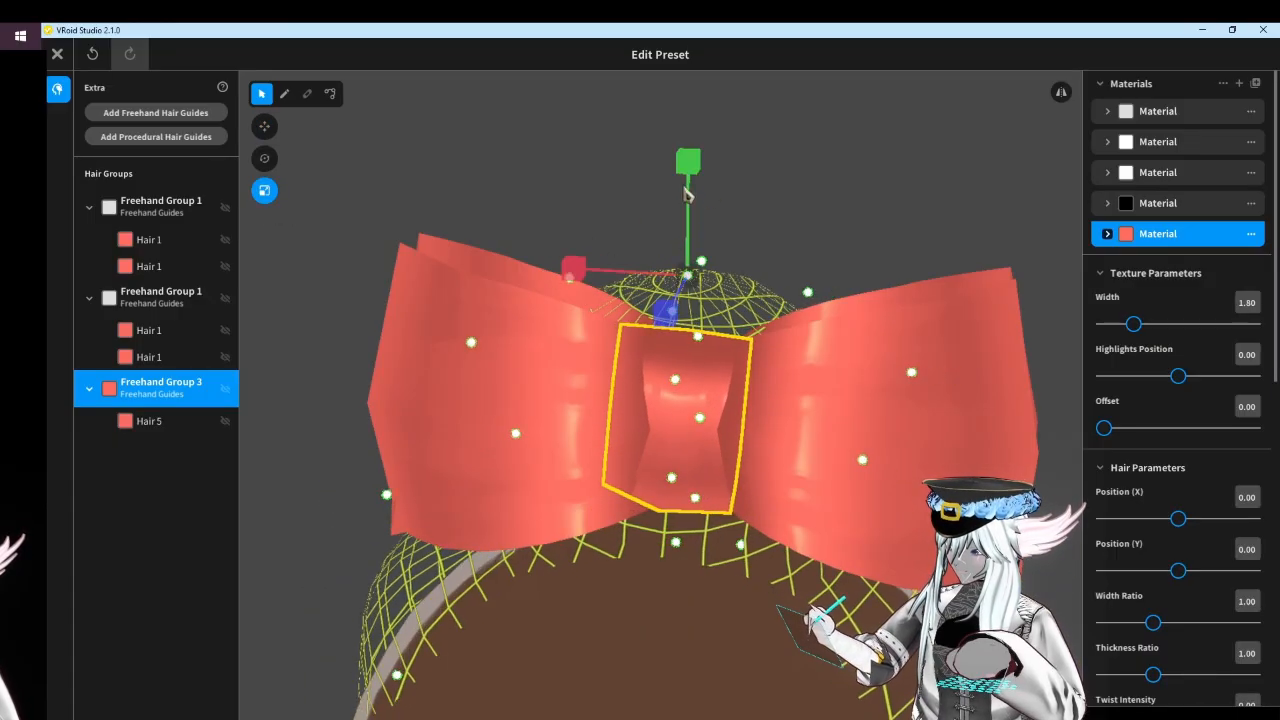
left_click_drag(686, 172, 692, 194)
Nudge Freehand Group 3 slightly in depth to seat the centre knot between the bow halves
left_click(265, 127)
left_click(547, 168)
scroll(547, 168, "down", 2)
right_click_drag(547, 168, 582, 240)
left_click(175, 388)
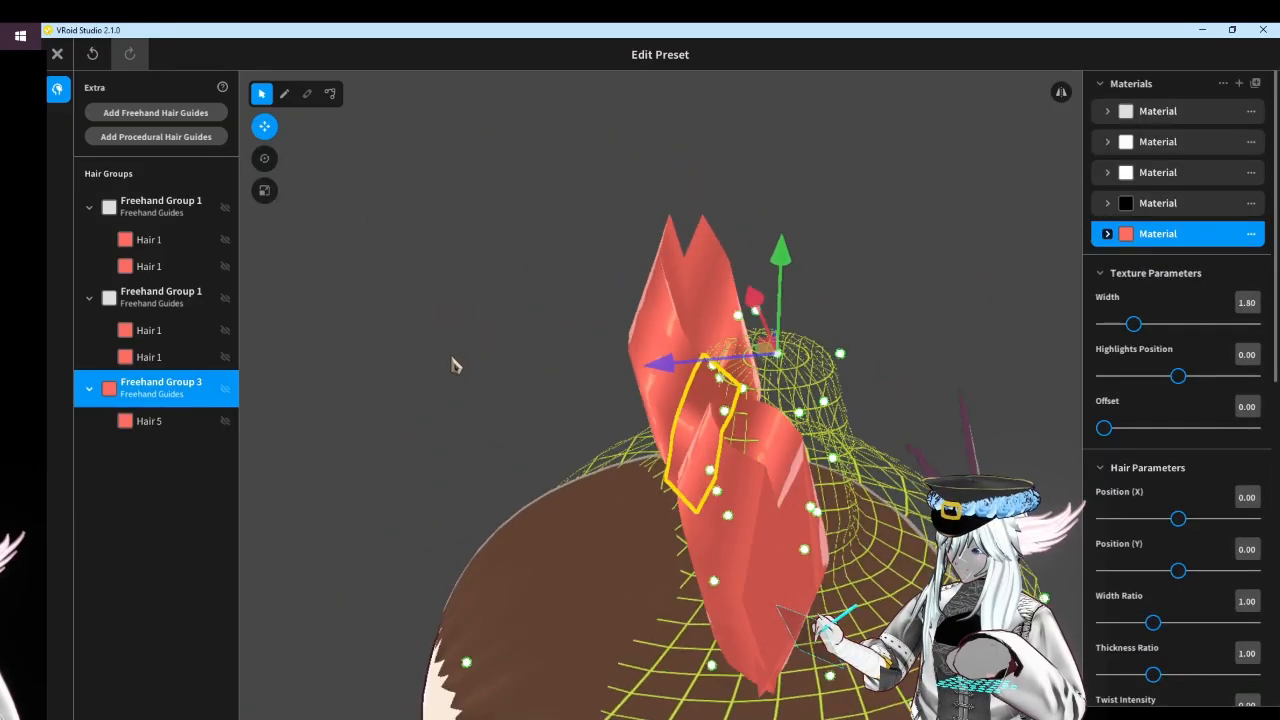
left_click_drag(678, 368, 687, 363)
left_click(537, 302)
mouse_move(537, 302)
right_mouse_down()
mouse_move(436, 286)
mouse_move(538, 286)
right_mouse_up()
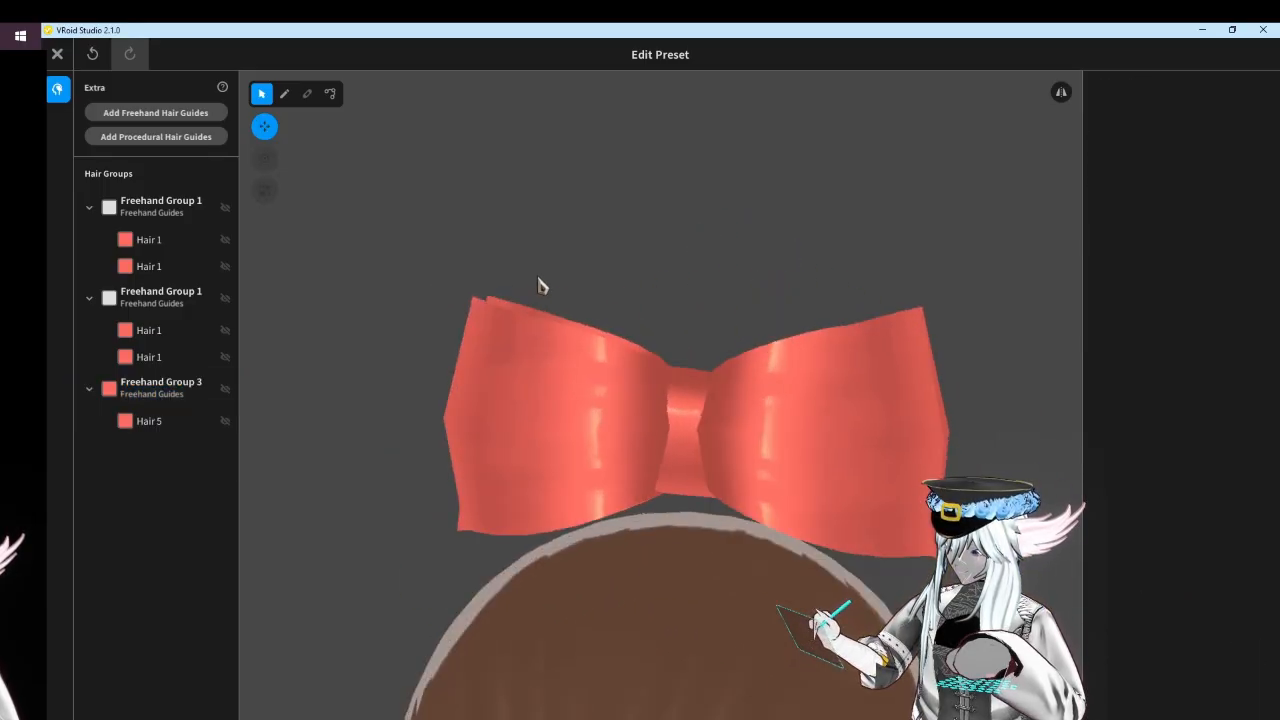
Add a fourth freehand hair guide group and select it
scroll(562, 288, "down", 5)
middle_click_drag(586, 291, 568, 281)
right_click_drag(568, 281, 262, 281)
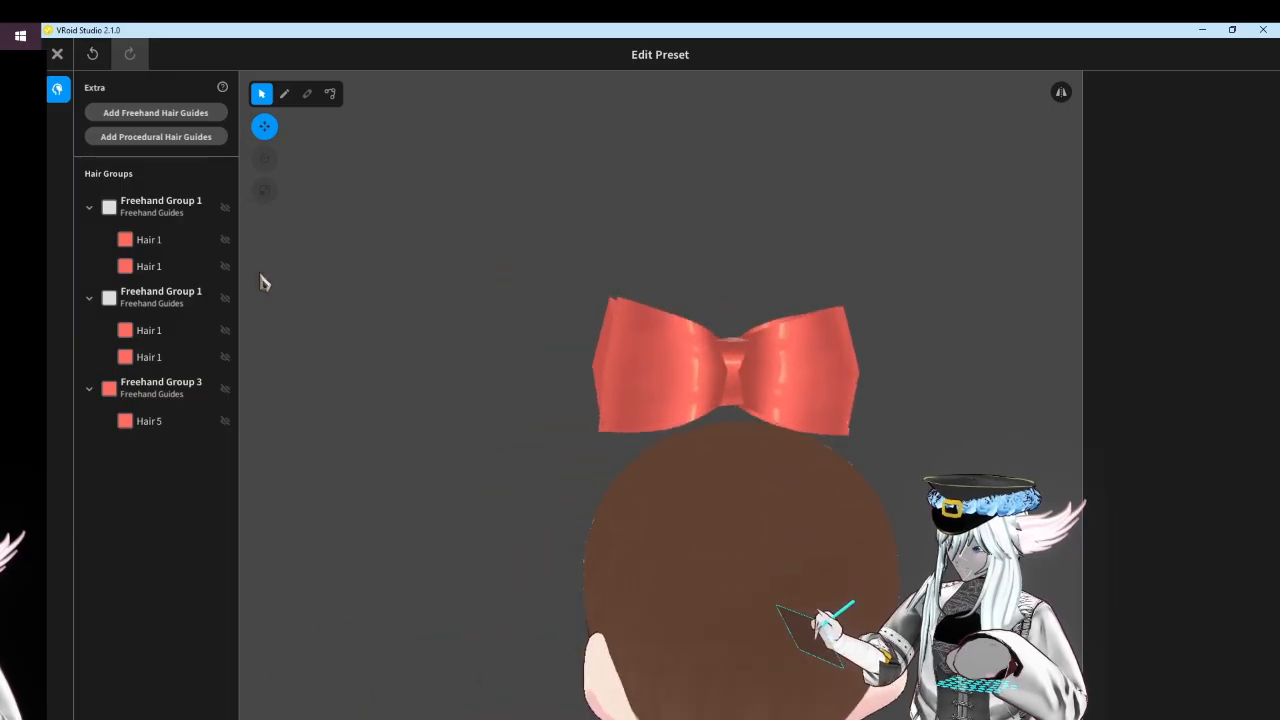
left_click(191, 112)
left_click(176, 450)
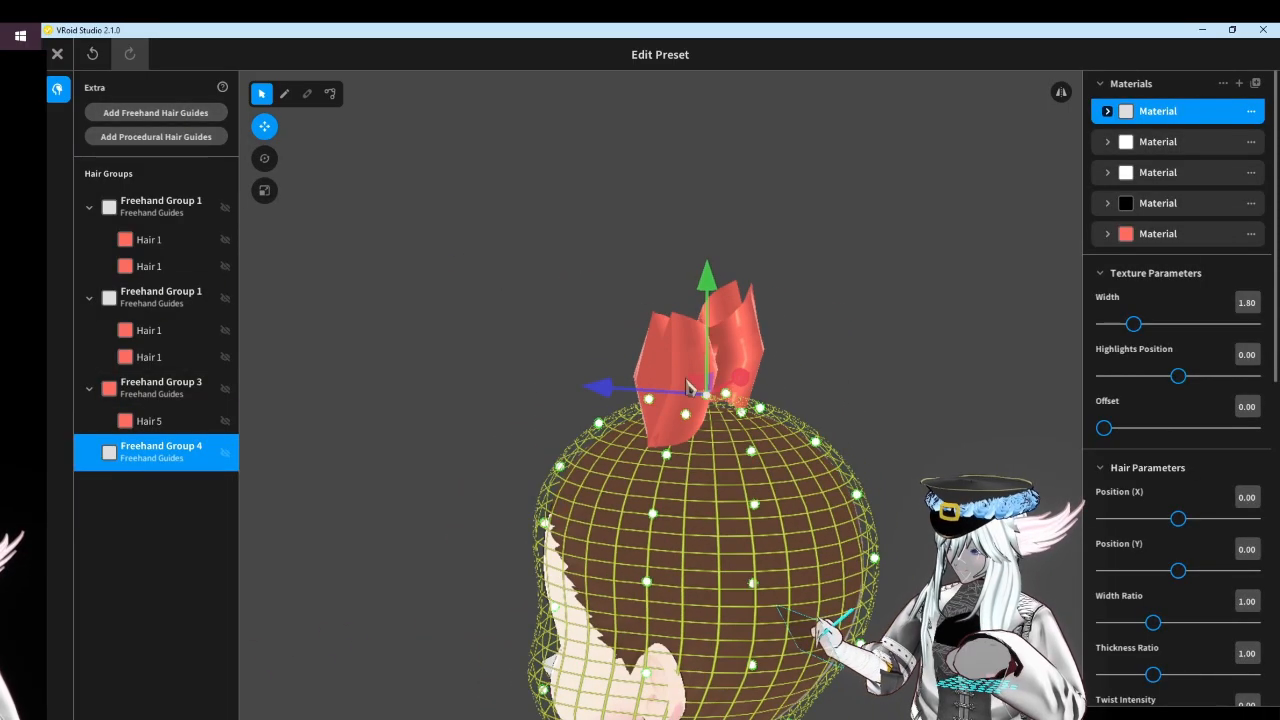
Pull the back control points of Freehand Group 4's guide mesh inward to flatten it behind the bow
left_click_drag(856, 494, 758, 493)
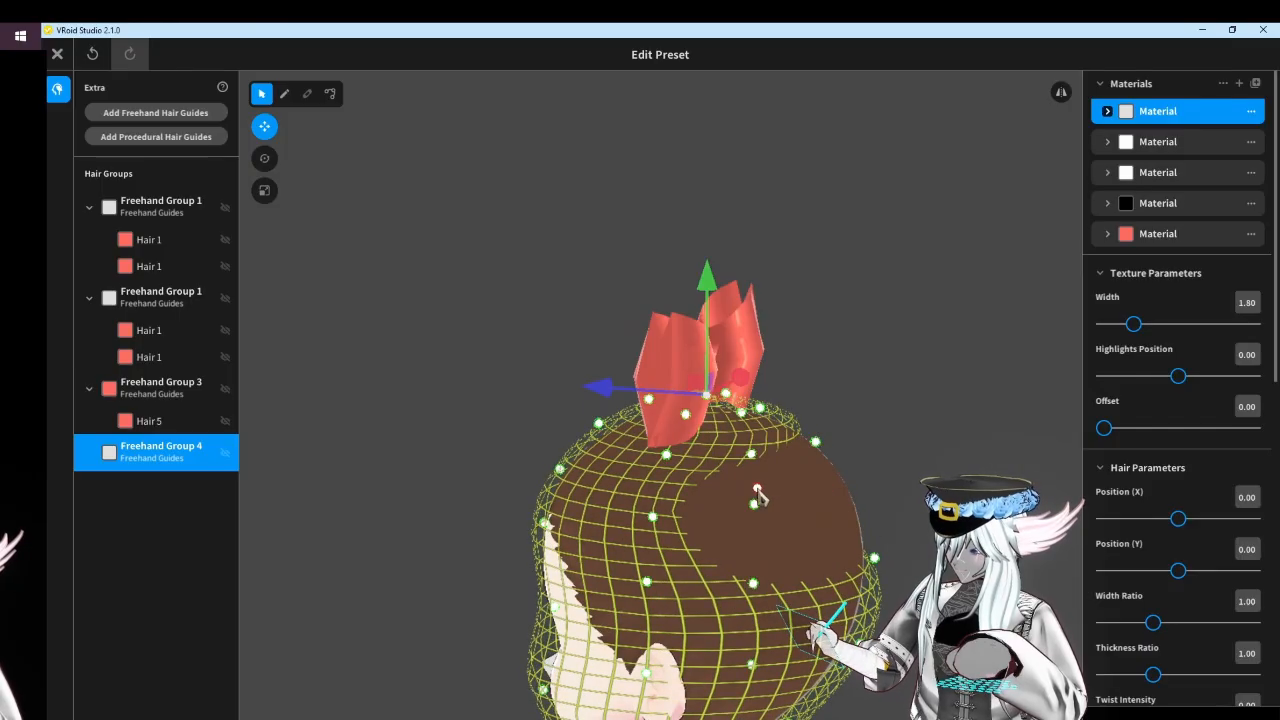
left_click_drag(812, 446, 771, 436)
left_click_drag(874, 558, 755, 582)
scroll(820, 595, "down", 2)
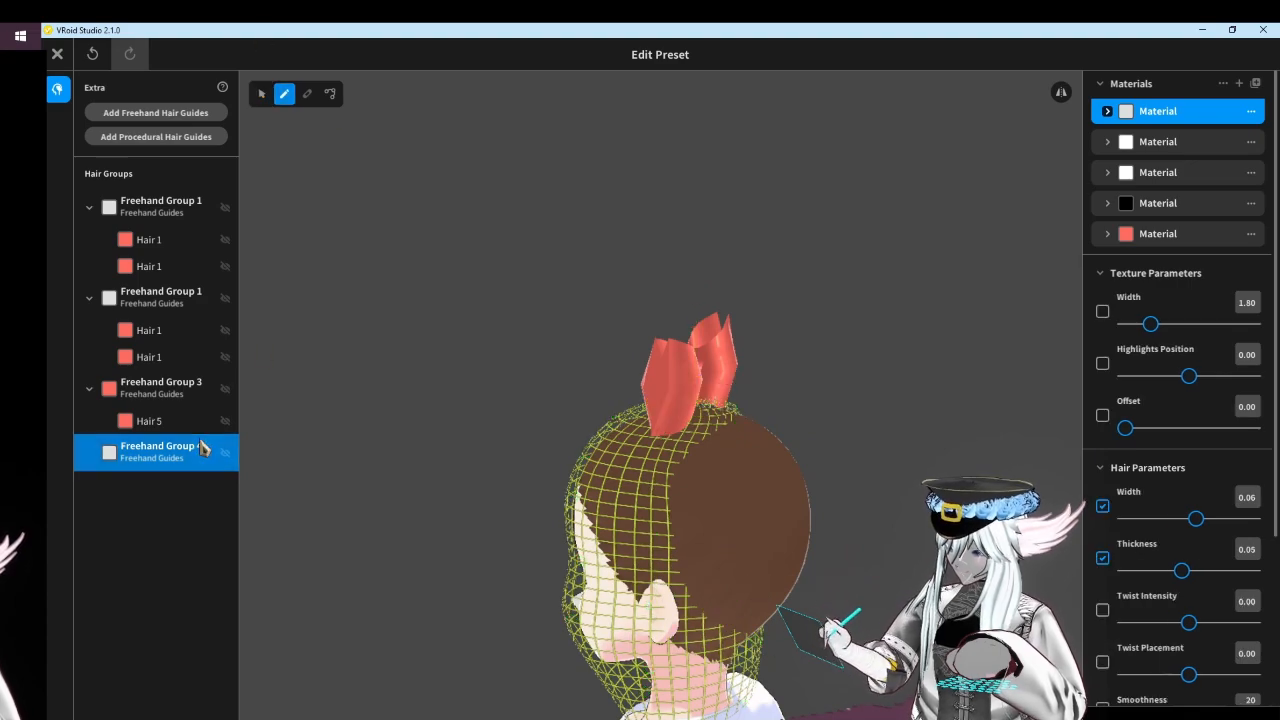
Raise Freehand Group 4's guide mesh above the head so it surrounds the bow
left_click(718, 352)
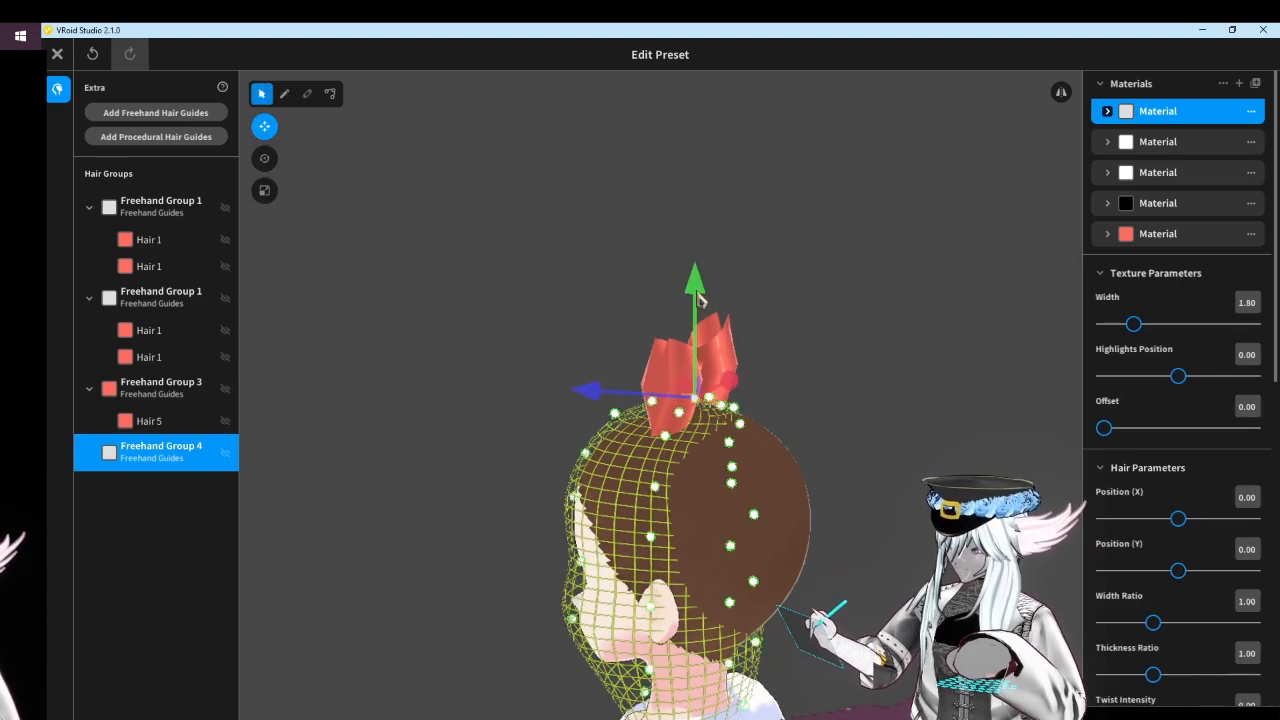
left_click_drag(698, 298, 703, 197)
scroll(734, 296, "up", 5)
right_click_drag(734, 296, 634, 294)
scroll(800, 150, "down", 3)
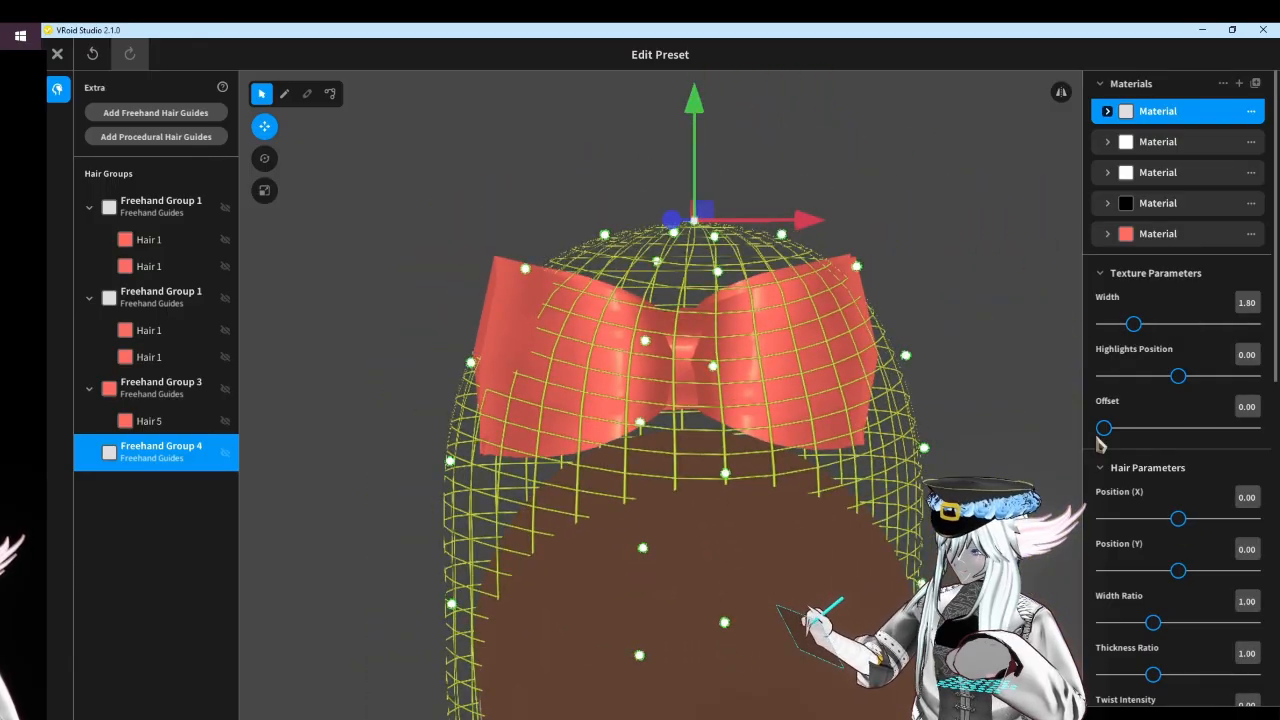
scroll(1063, 434, "down", 3)
scroll(762, 425, "down", 4)
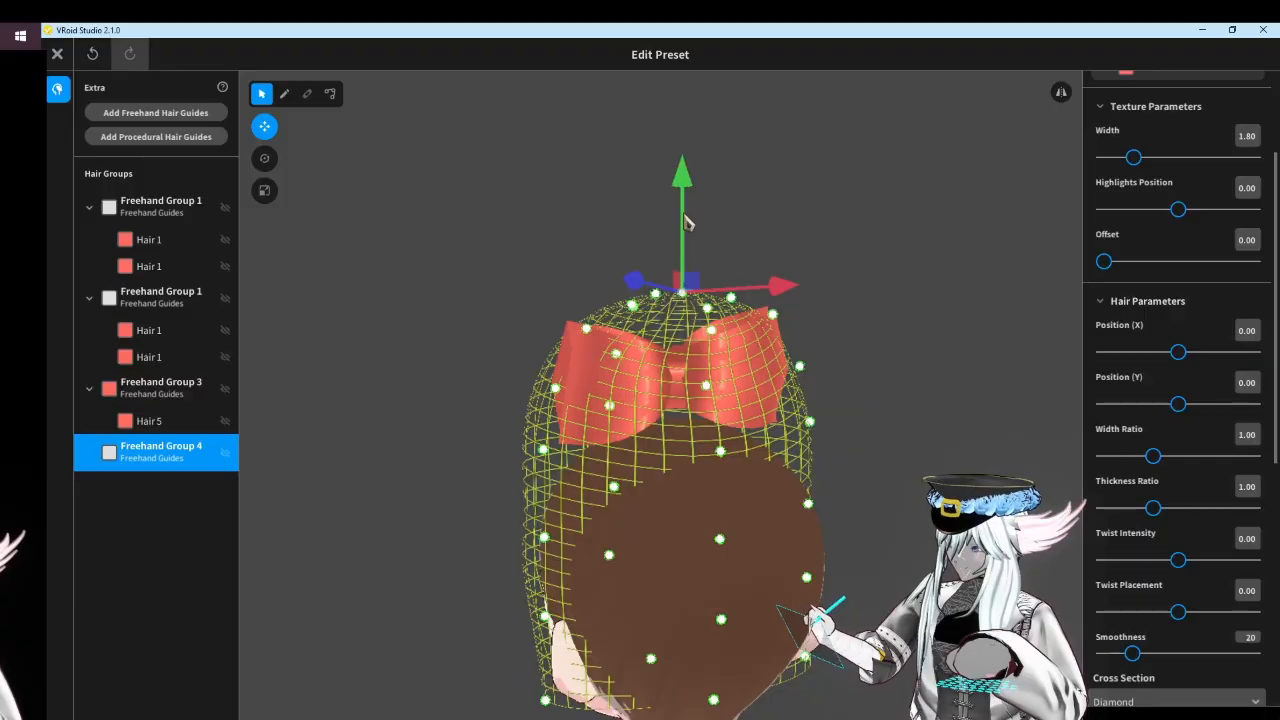
Raise Freehand Group 4's guide mesh further so its dome rises well above the bow
left_click_drag(687, 218, 686, 143)
right_click_drag(825, 308, 990, 344)
scroll(990, 344, "up", 4)
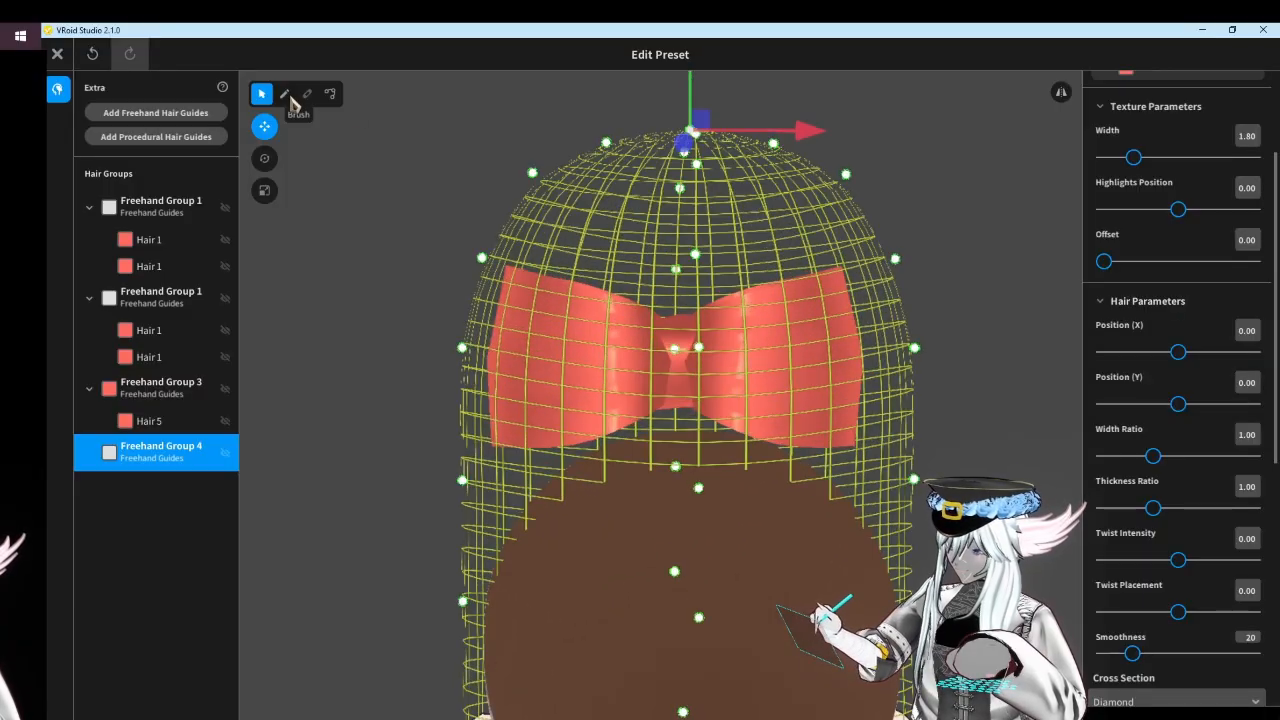
Set the hair brush's curve to Straight for drawing on Freehand Group 4
left_click(288, 98)
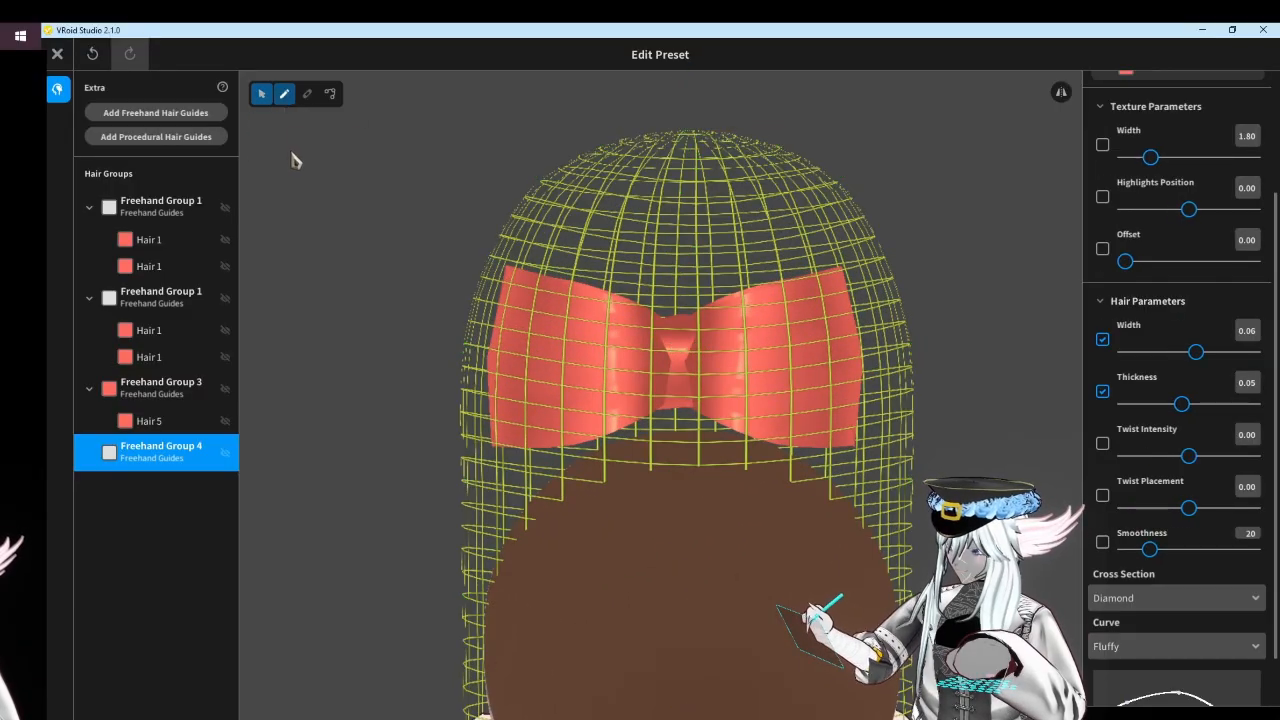
left_click(1218, 648)
left_click(1127, 564)
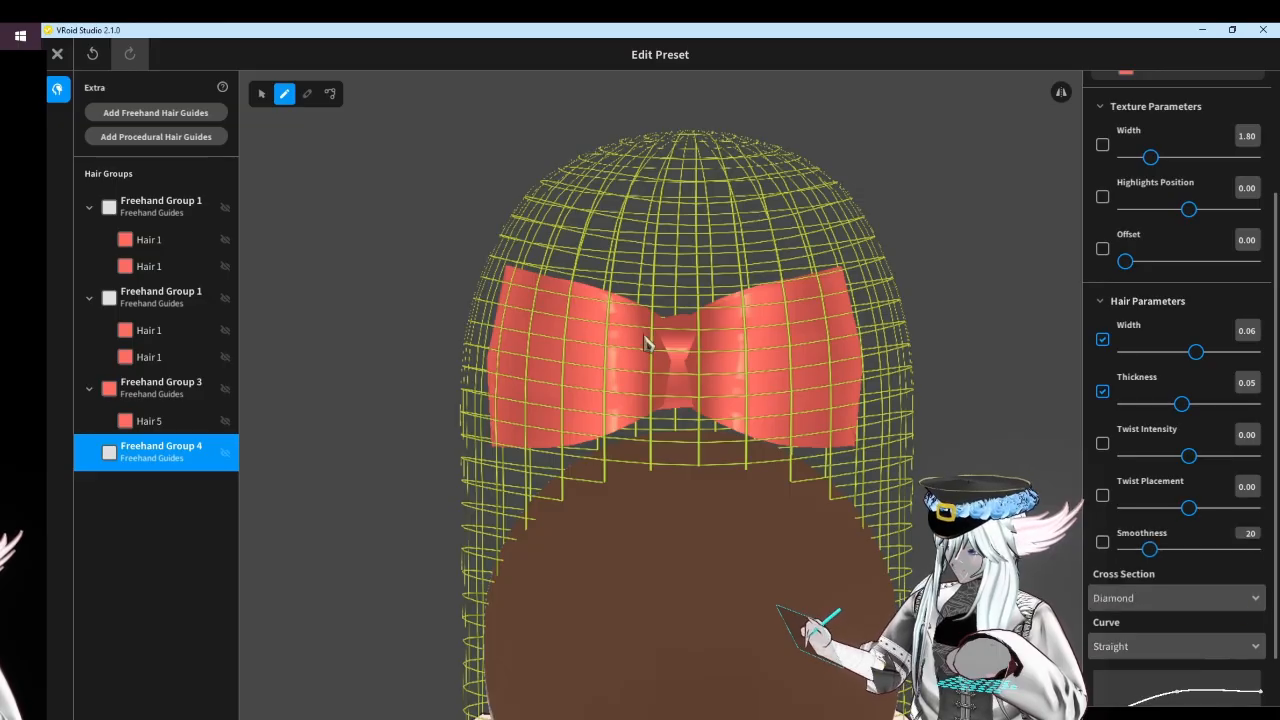
left_click_drag(665, 235, 655, 498)
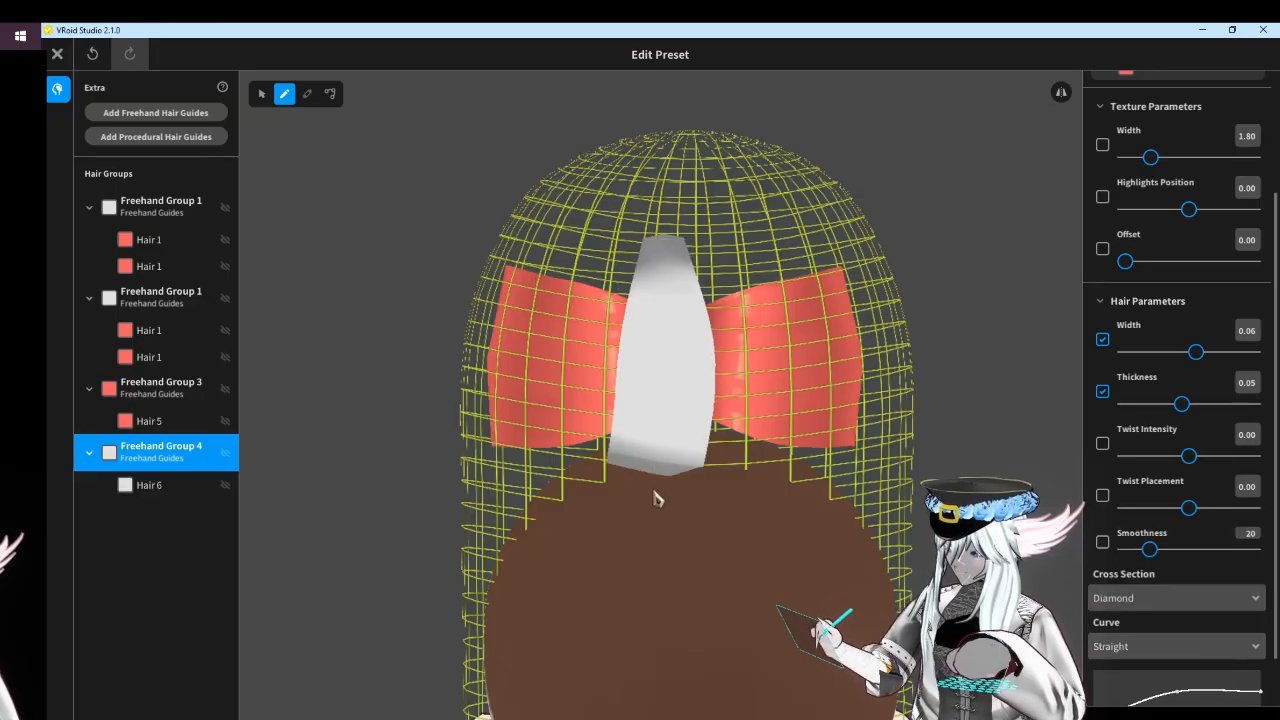
scroll(1217, 300, "up", 3)
key("ctrl+z")
Draw a red ribbon strand down Freehand Group 4's mesh beside the knot and raise its curve's starting point to widen the root
scroll(1190, 320, "down", 3)
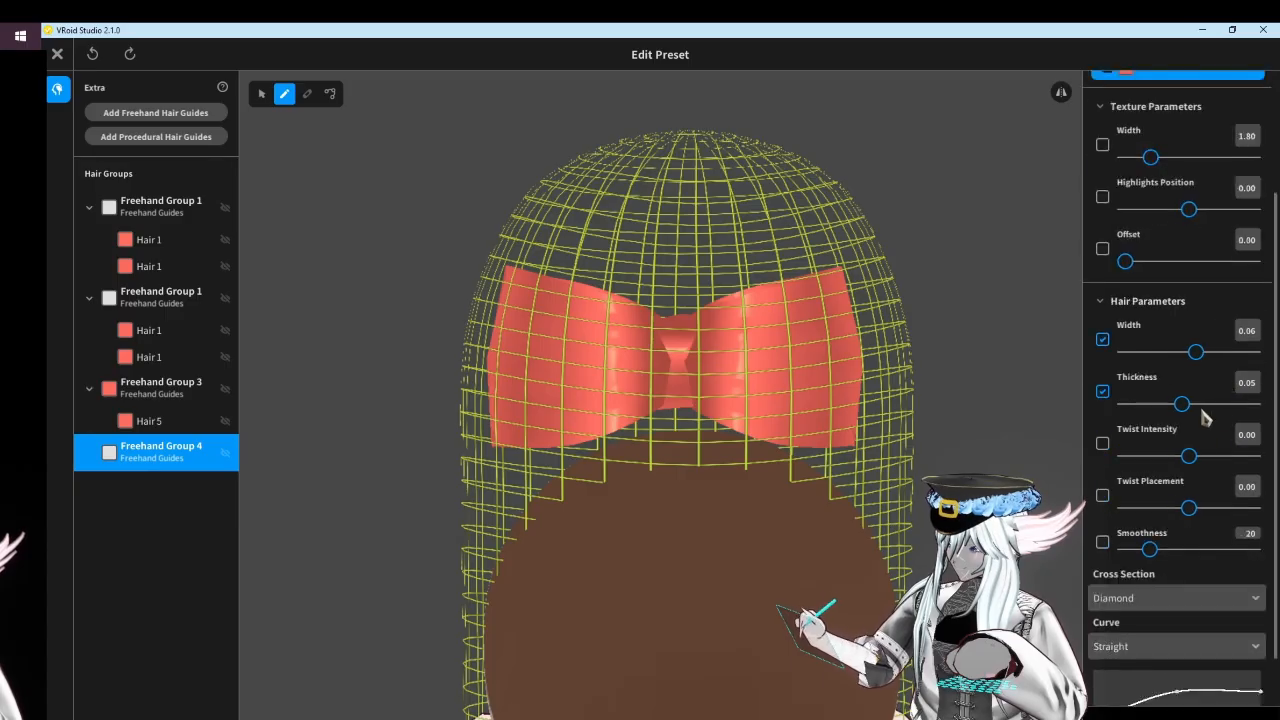
left_click_drag(641, 210, 626, 495)
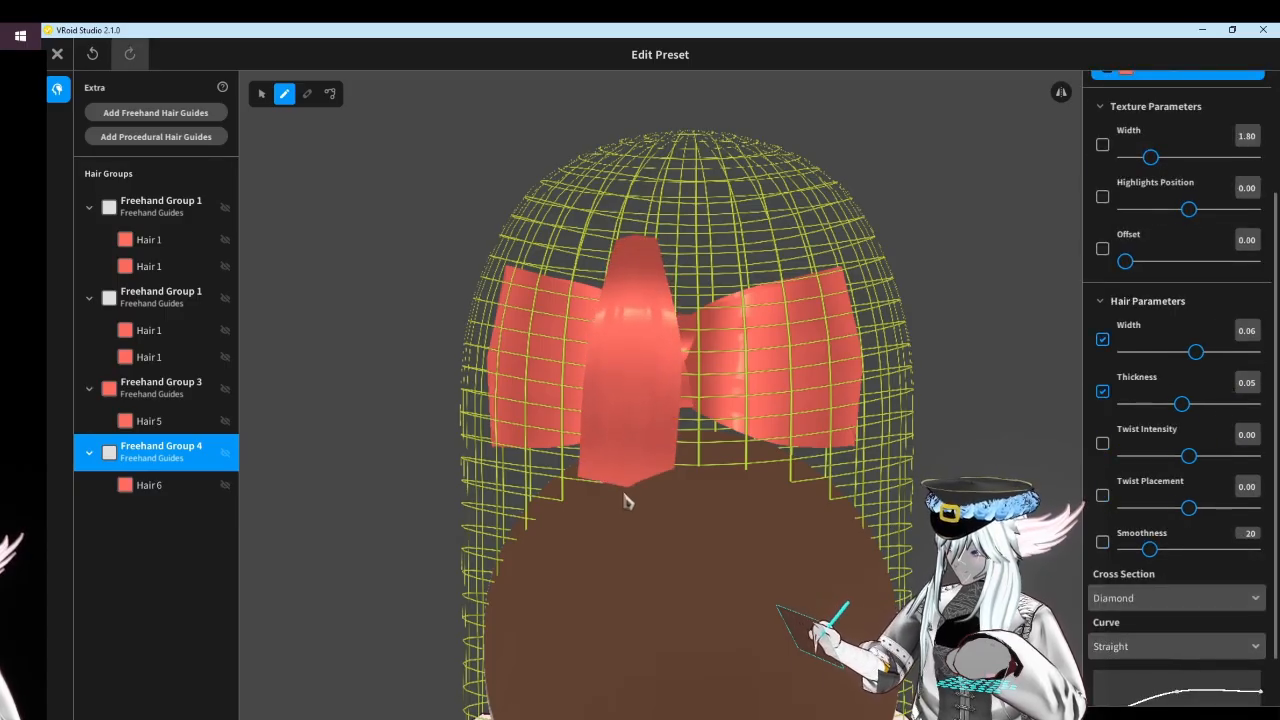
left_click(193, 490)
scroll(1175, 530, "down", 1)
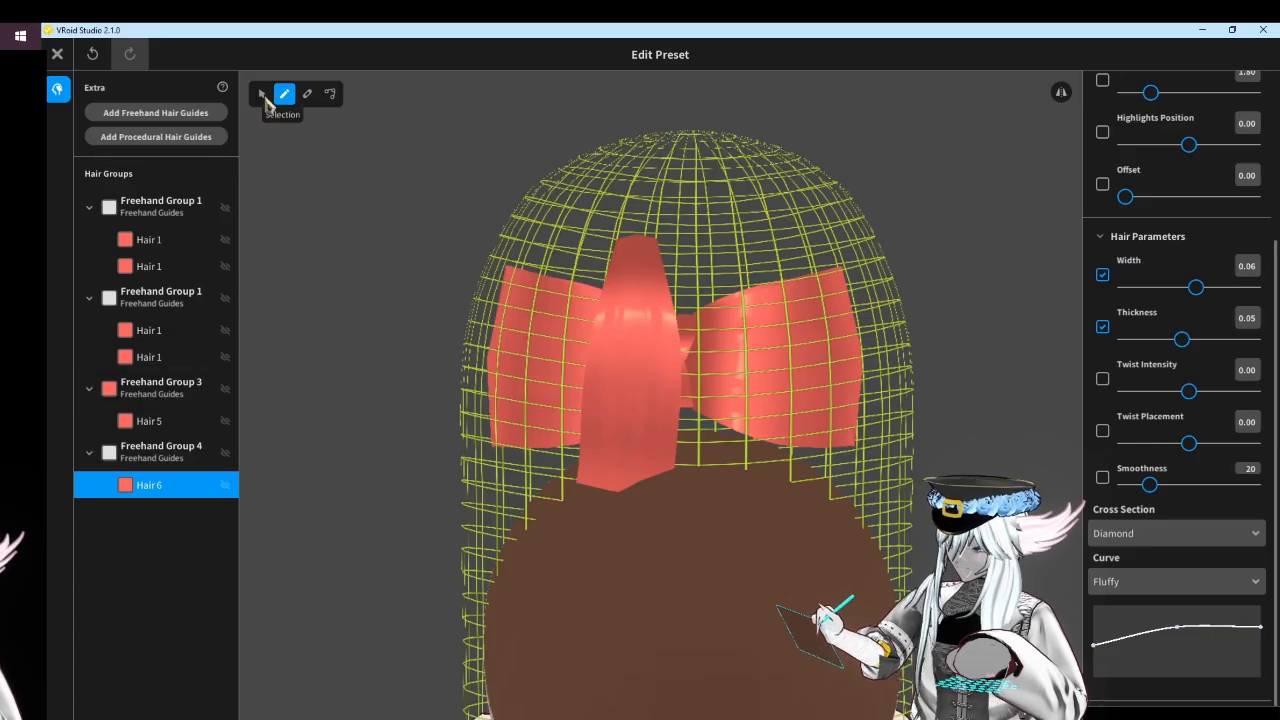
left_click(262, 94)
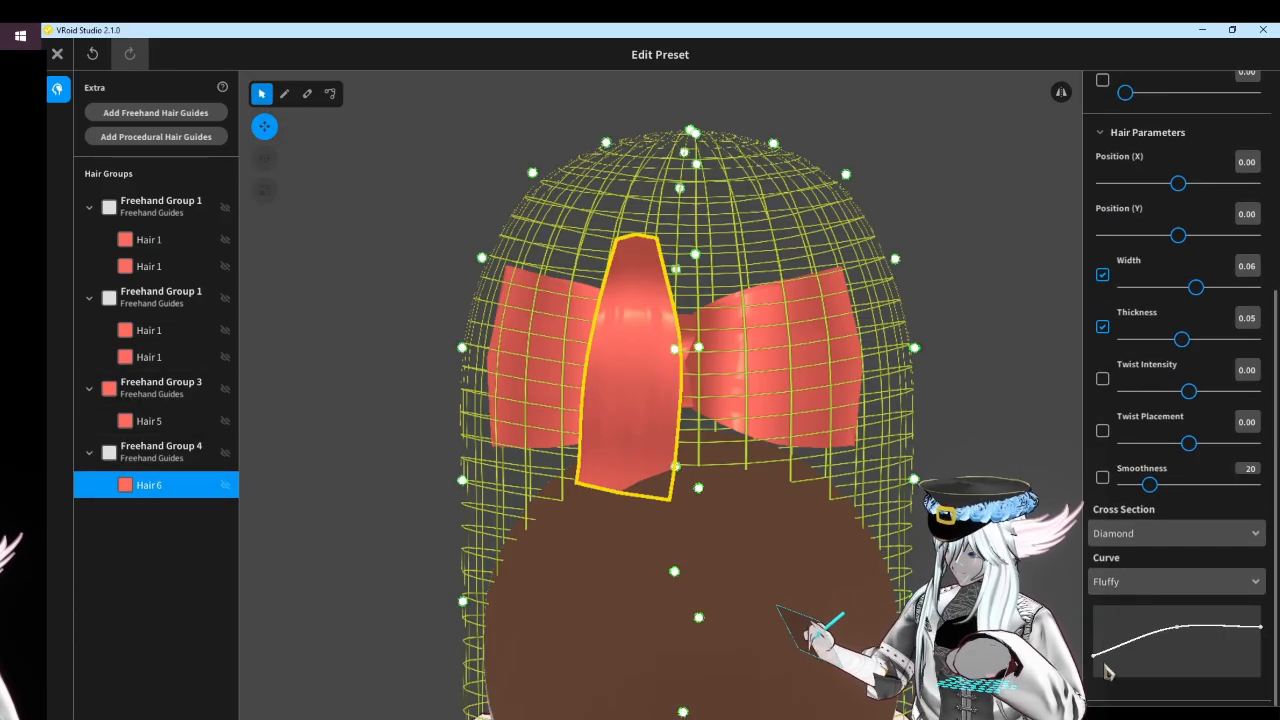
left_click_drag(1097, 668, 1083, 631)
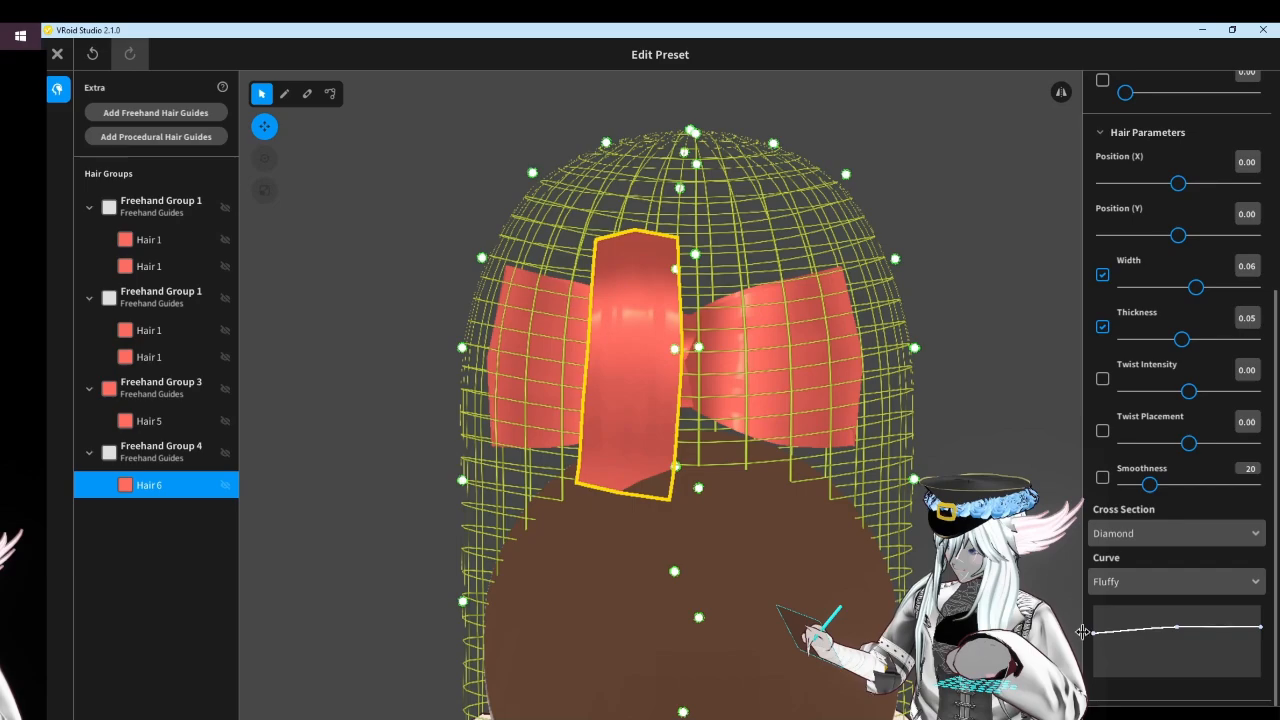
Adjust a guide point beside the ribbon strand and rotate Freehand Group 4 to tilt outward behind the head
right_click_drag(286, 168, 822, 365)
left_click_drag(806, 363, 786, 363)
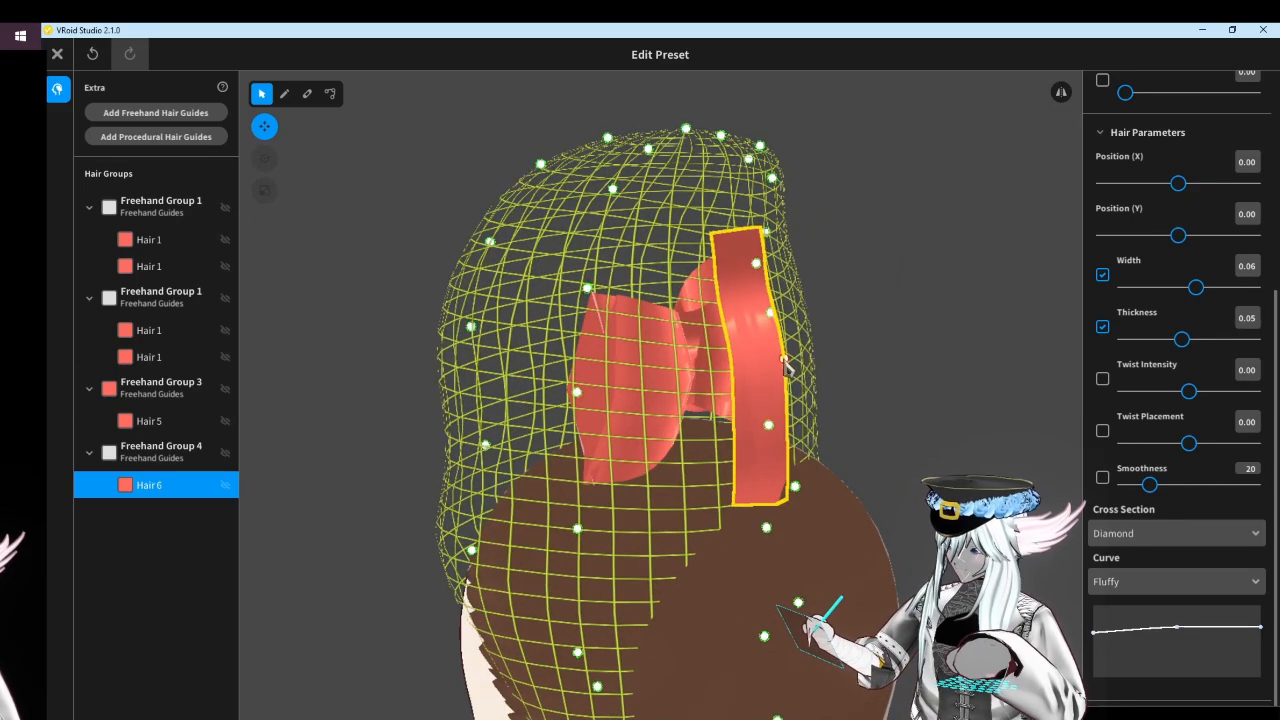
left_click(165, 450)
scroll(600, 170, "down", 3)
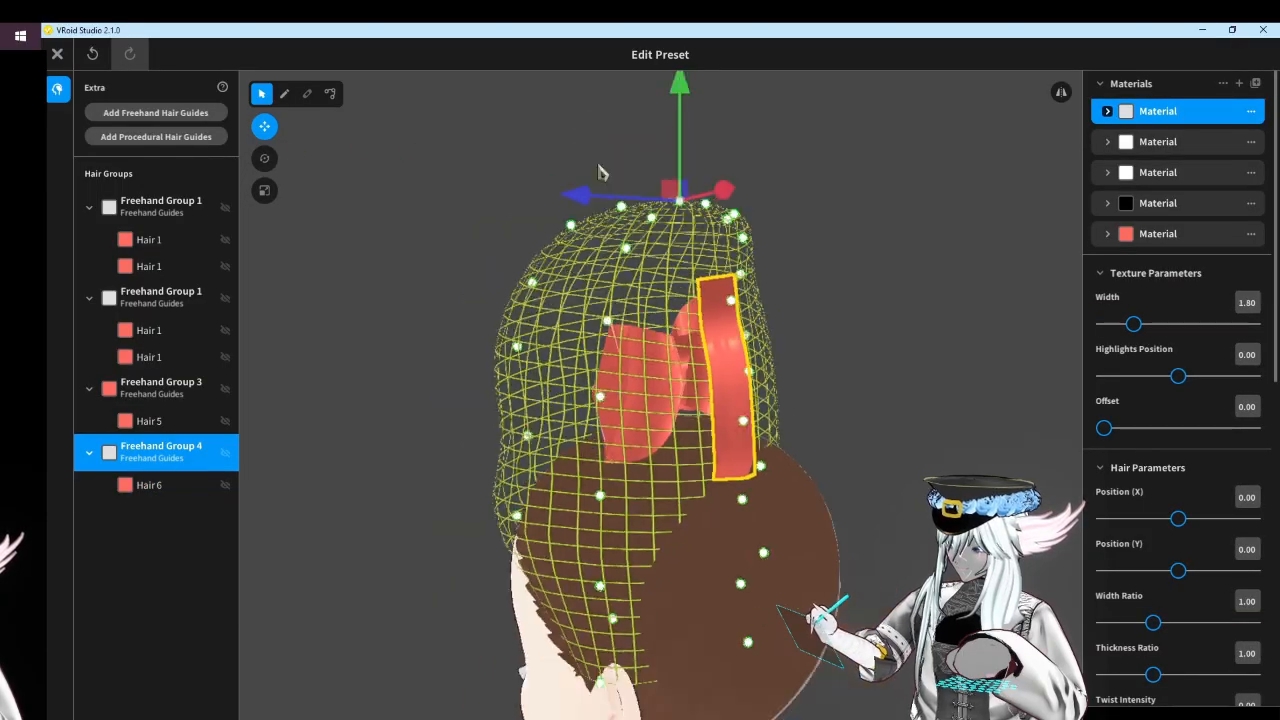
left_click(264, 159)
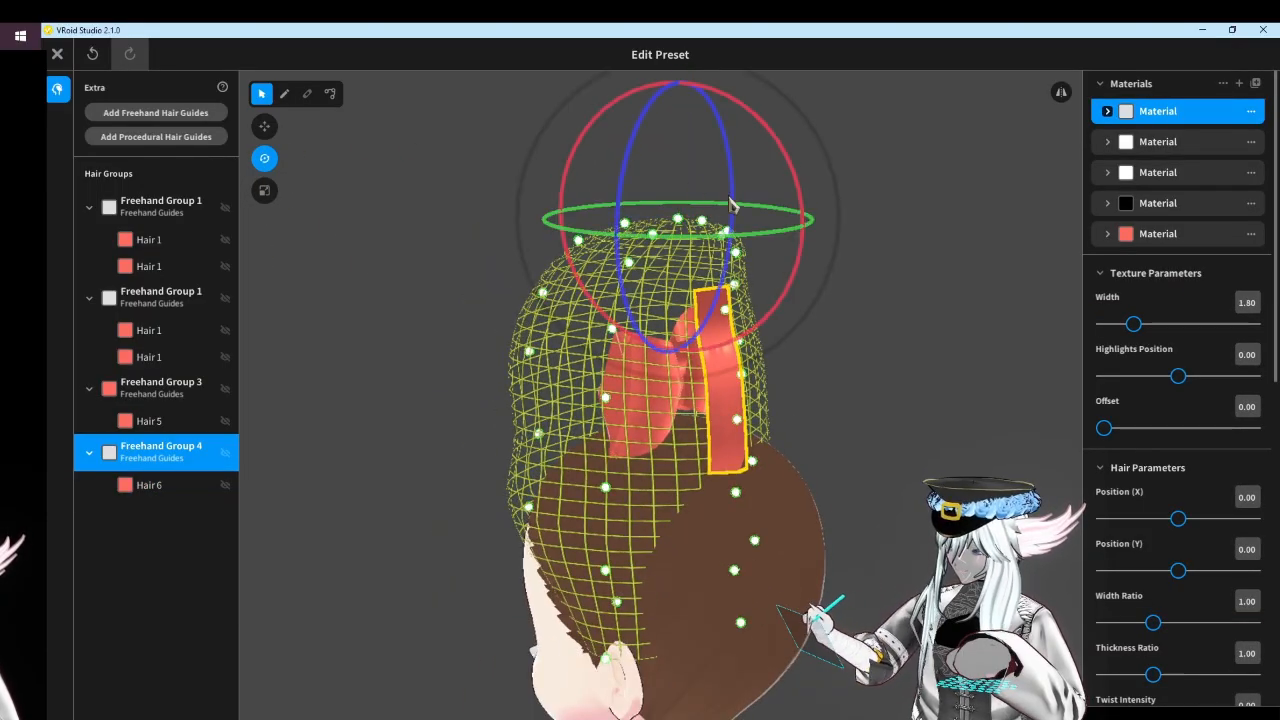
left_click_drag(790, 180, 748, 145)
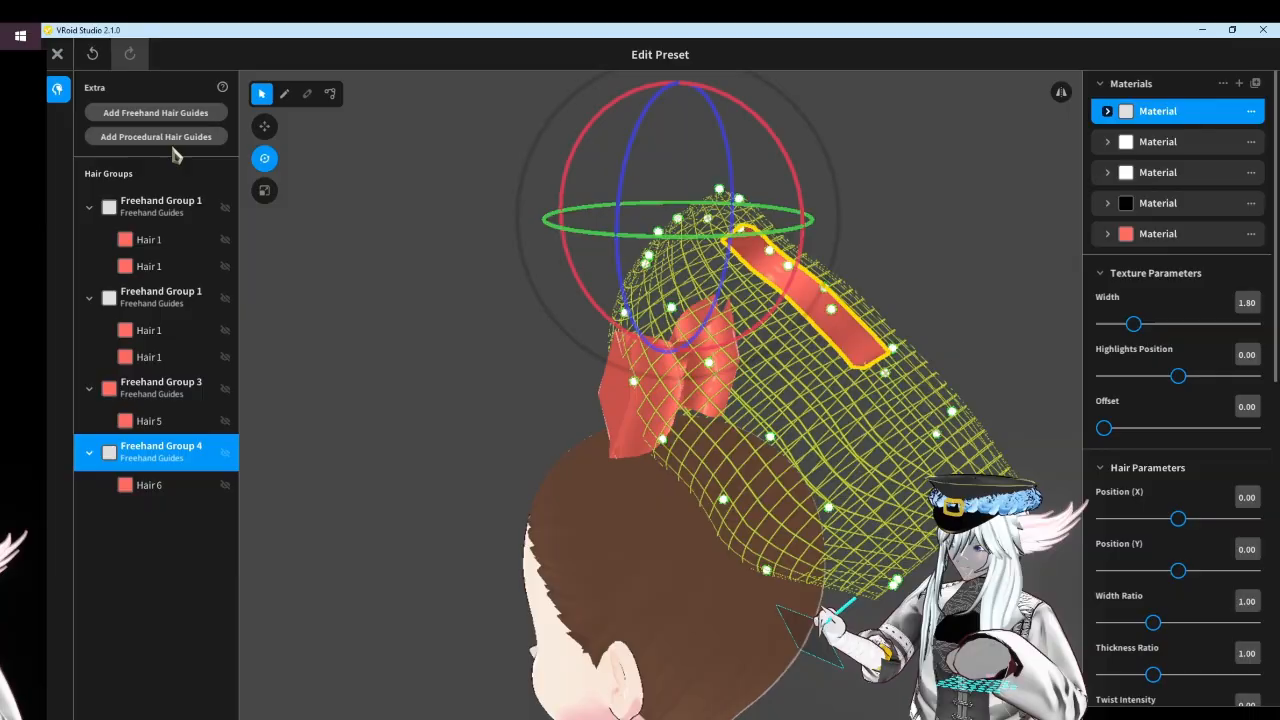
Lower Freehand Group 4 so the ribbon strand hangs from beneath the bow's knot
left_click(265, 128)
left_click_drag(668, 207, 645, 302)
right_click_drag(586, 400, 436, 390)
left_click_drag(740, 388, 748, 394)
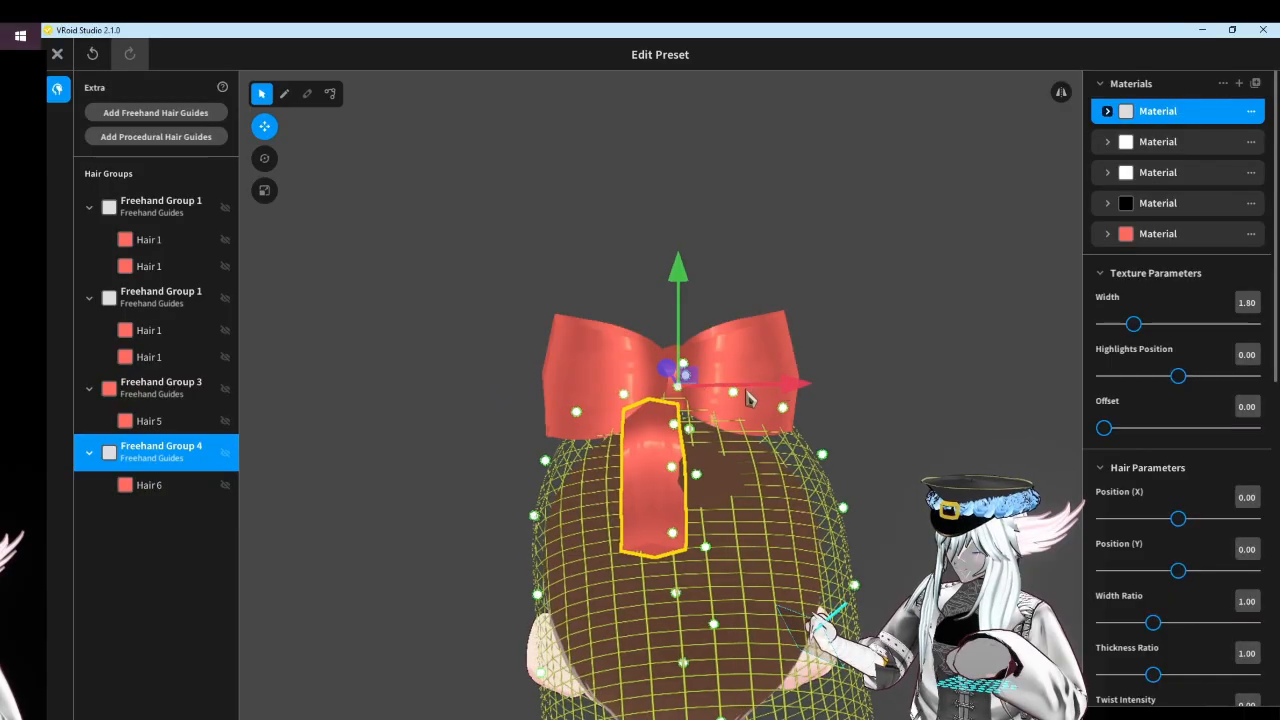
Bend Hair 6 outward by moving its middle and lower control points so the ribbon tail curves away from the knot
right_click_drag(748, 397, 632, 458)
middle_click_drag(632, 458, 738, 290)
scroll(738, 290, "up", 3)
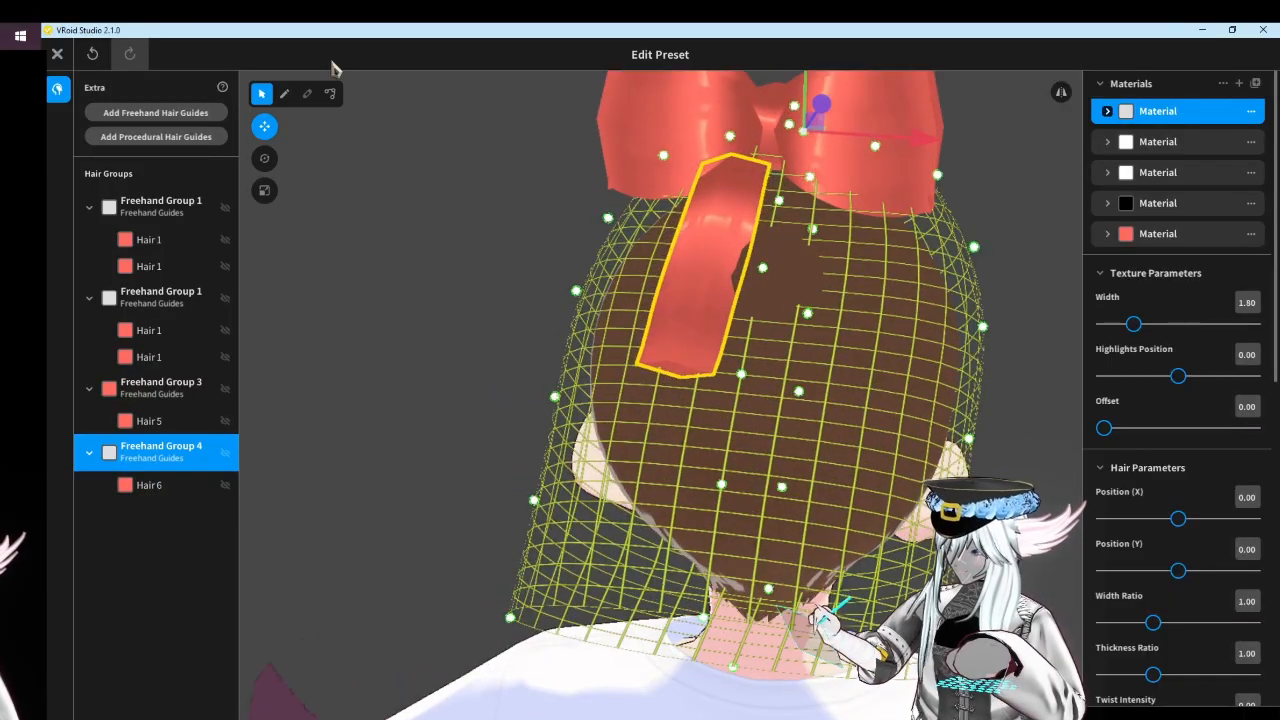
left_click(330, 93)
right_click_drag(435, 141, 600, 363)
left_click(597, 363)
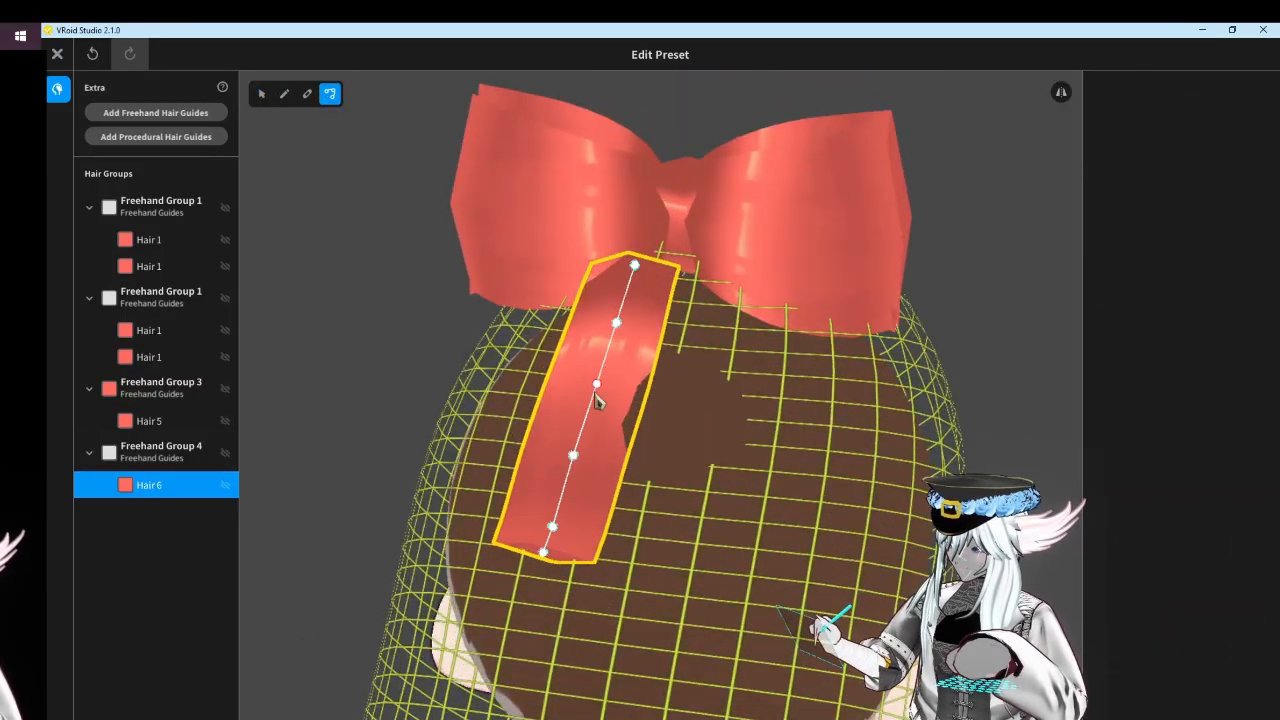
left_click_drag(597, 365, 567, 393)
left_click_drag(616, 322, 605, 316)
left_click_drag(574, 455, 525, 462)
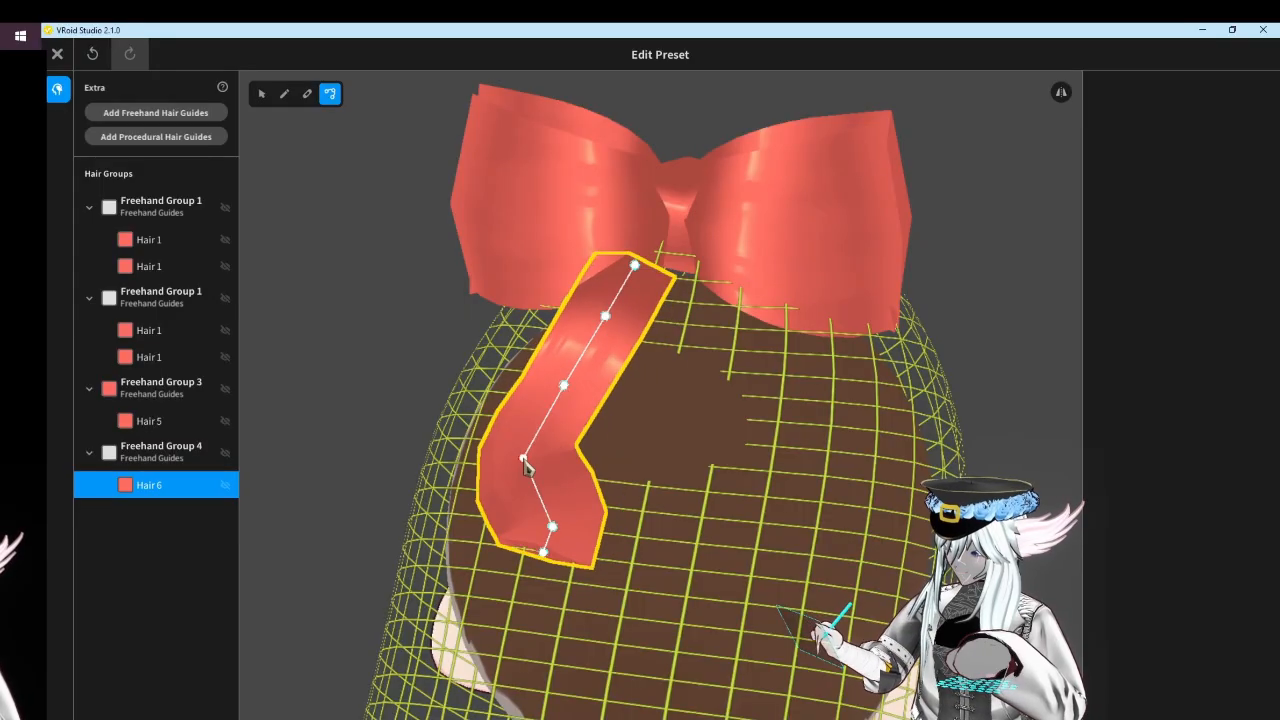
left_click_drag(553, 530, 533, 522)
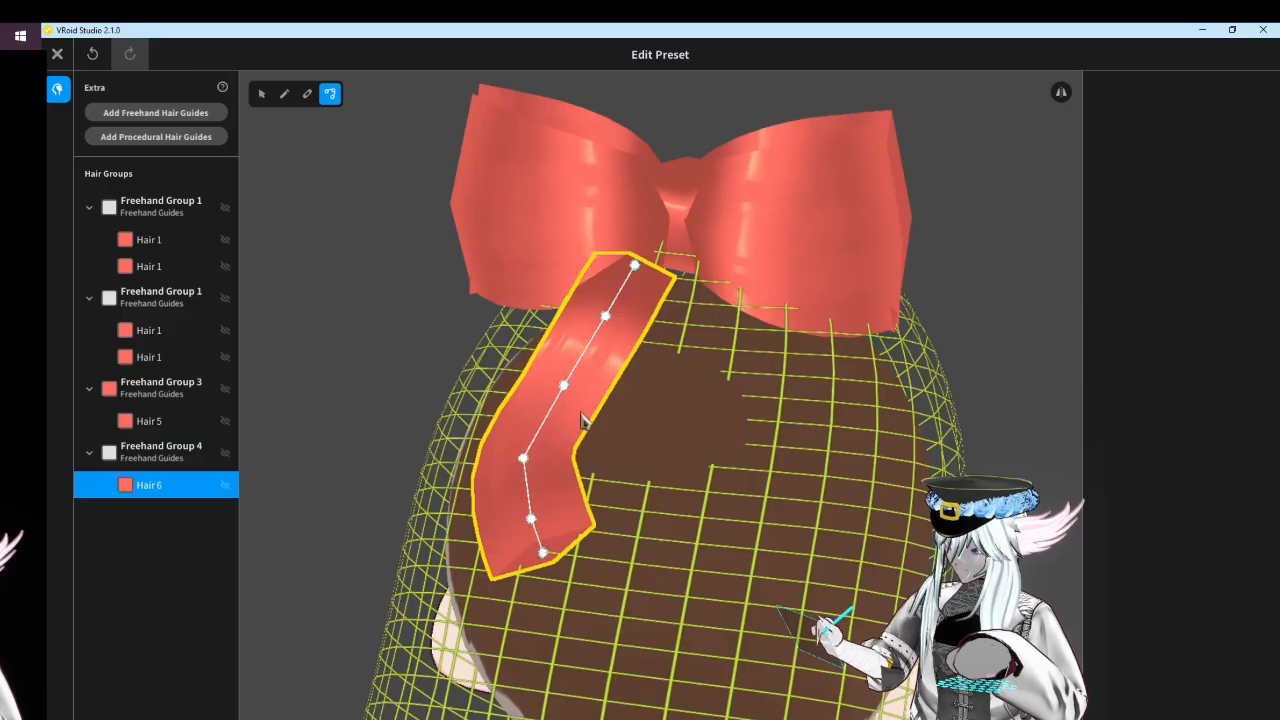
Pull Freehand Group 4's guide point under the ribbon tail outward to lift the tail off the head
right_click_drag(563, 397, 350, 144)
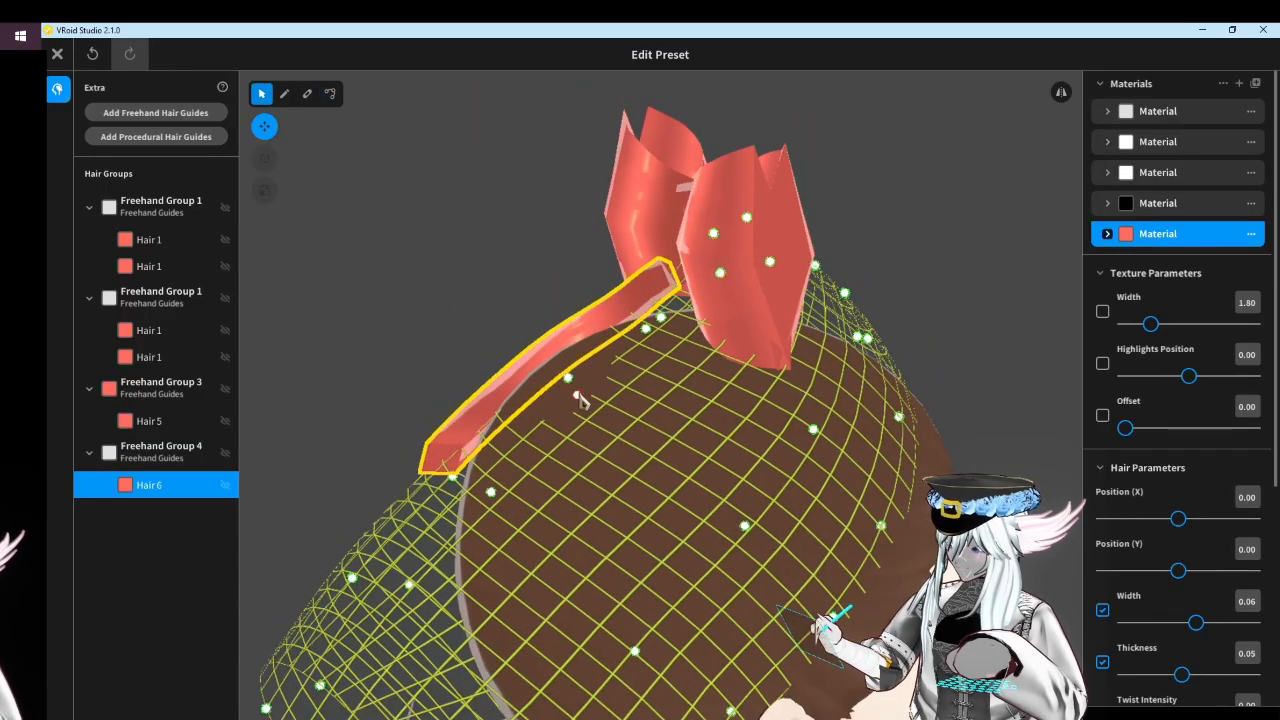
left_click_drag(575, 390, 553, 375)
left_click(450, 306)
scroll(454, 308, "down", 2)
right_click_drag(459, 311, 507, 314)
Smooth Hair 6's bend with its middle control point and raise its root point toward the knot
left_click(331, 95)
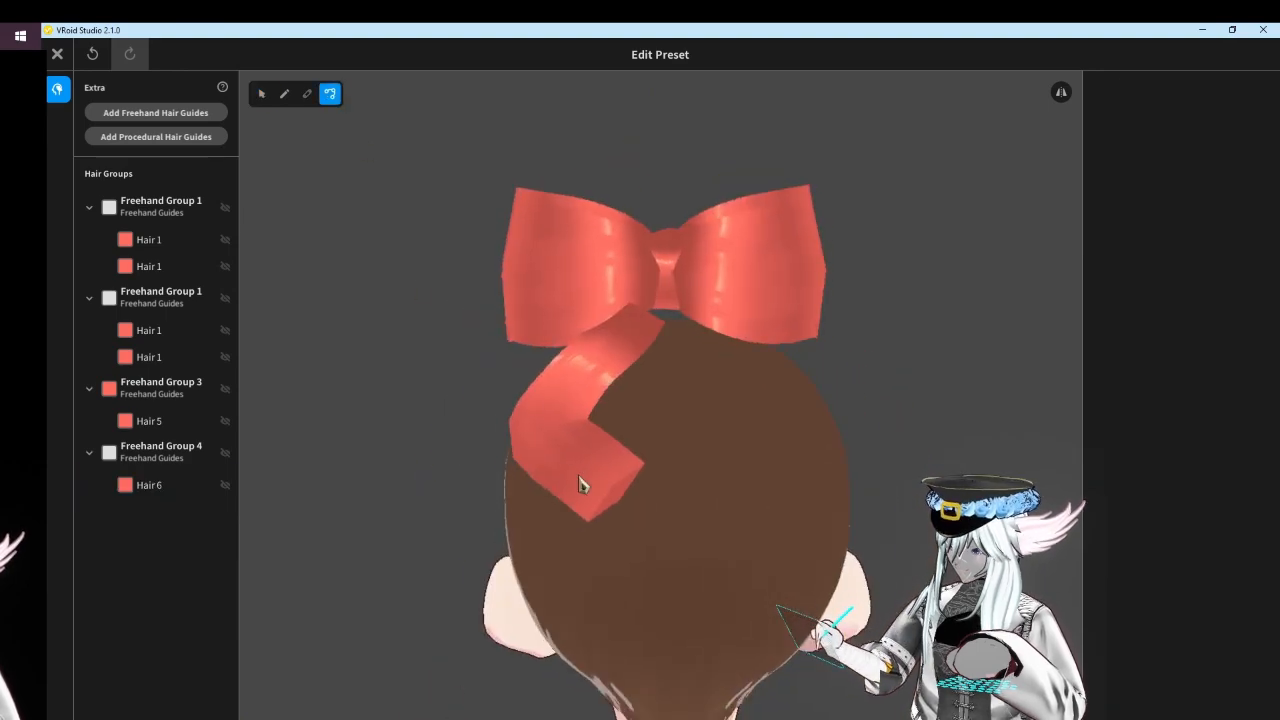
left_click(581, 478)
left_click_drag(546, 432, 561, 429)
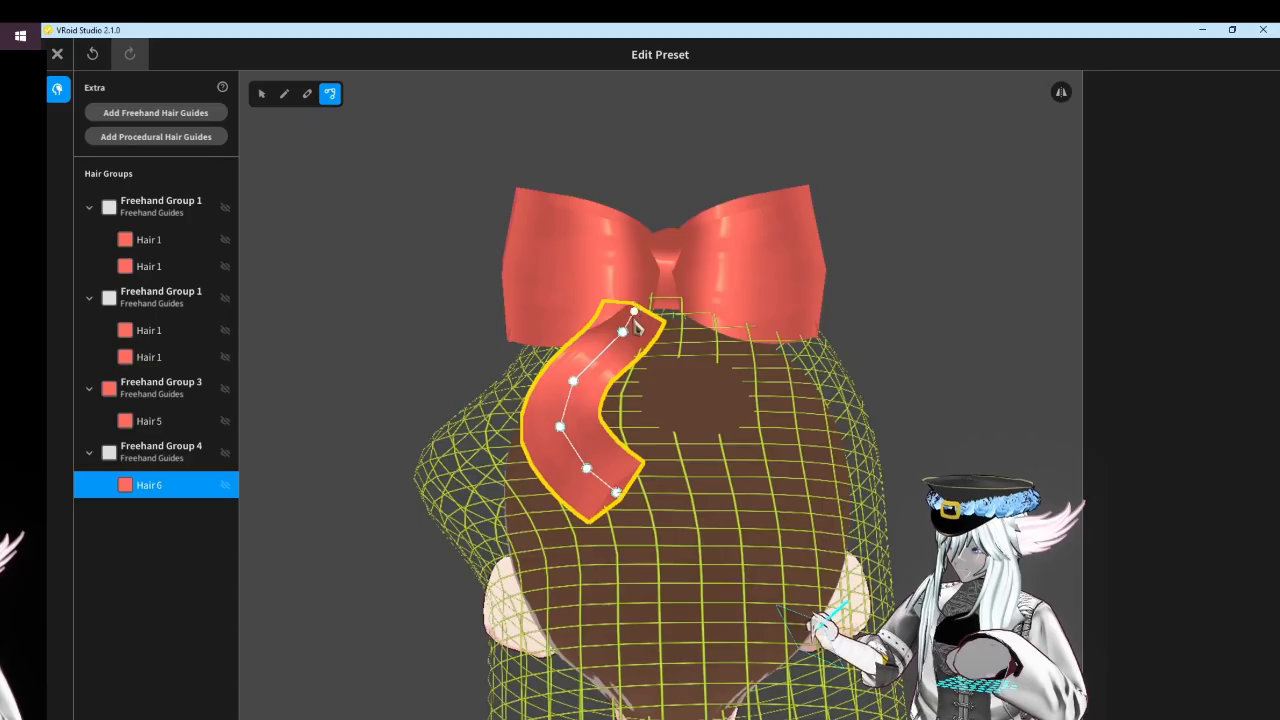
left_click_drag(634, 317, 638, 290)
right_click_drag(608, 272, 552, 268)
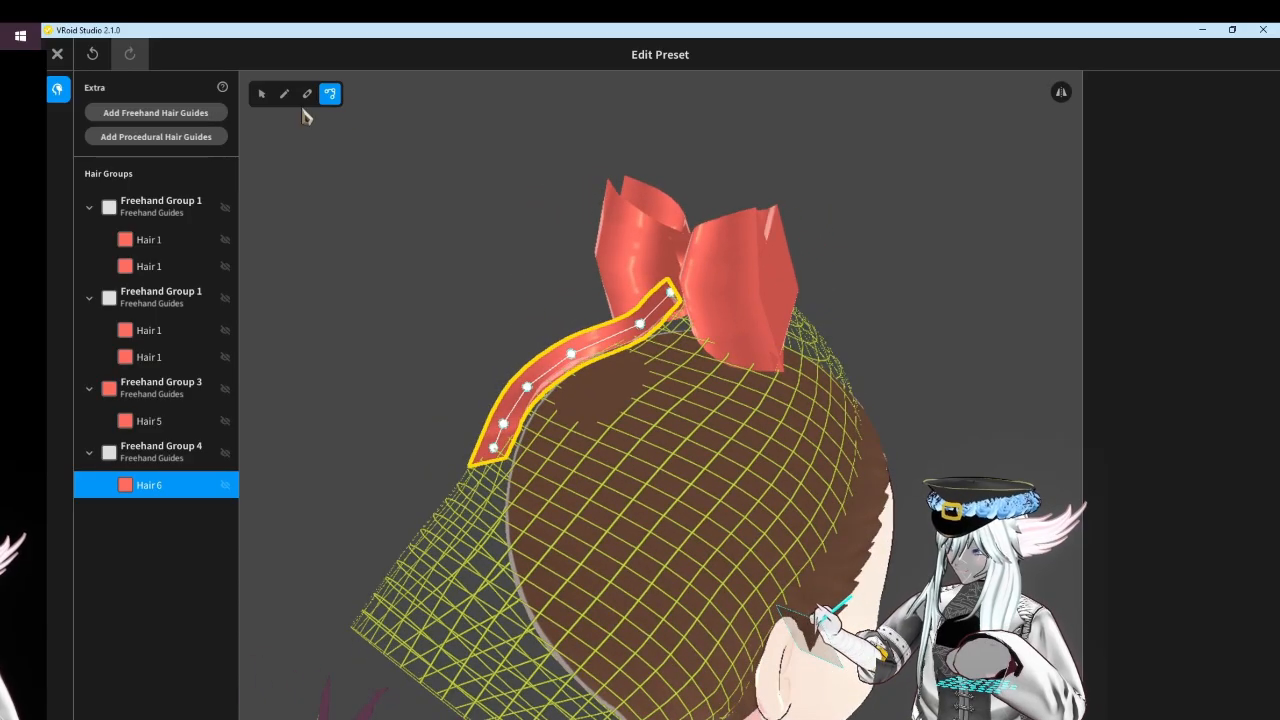
Lower Freehand Group 4's guide points beneath the knot to fit the ribbon tail's root under the bow
left_click(263, 94)
left_click_drag(702, 273, 706, 332)
right_click_drag(706, 332, 684, 328)
left_click_drag(689, 288, 683, 312)
right_click_drag(676, 316, 760, 332)
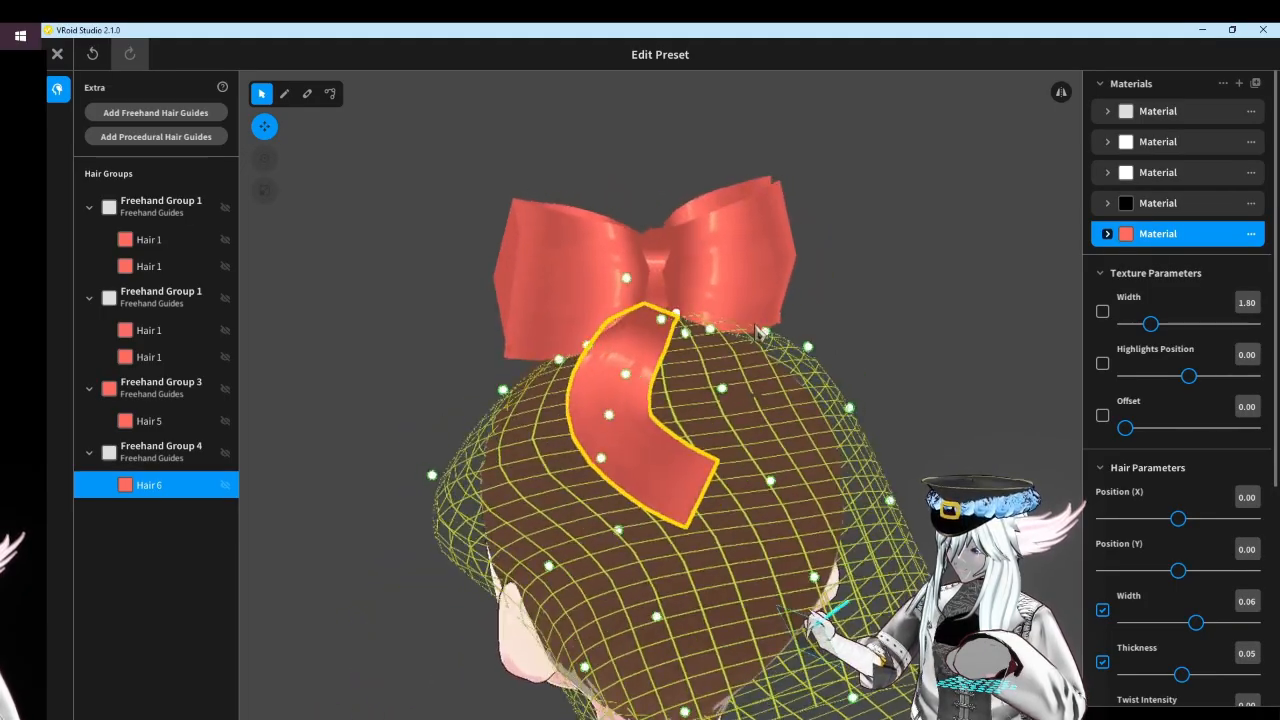
Move Hair 6's root control point up under the centre knot
right_click_drag(599, 271, 584, 290)
left_click(330, 93)
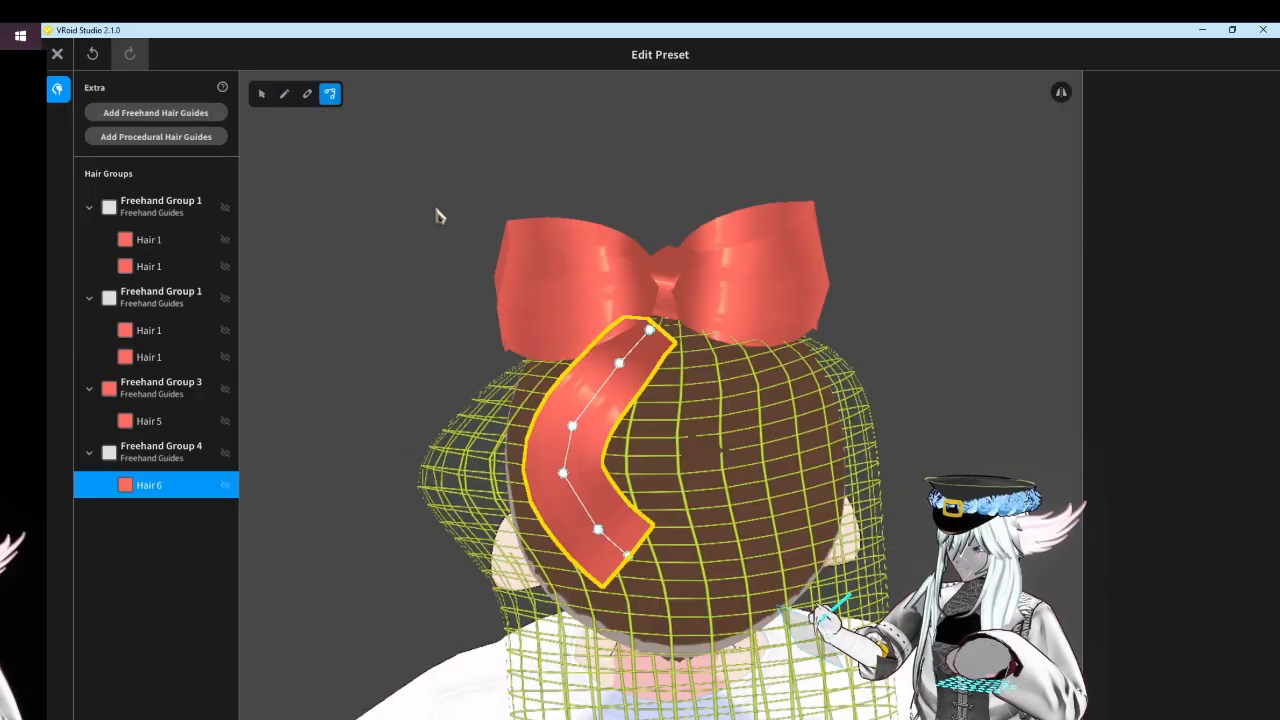
left_click_drag(654, 336, 660, 320)
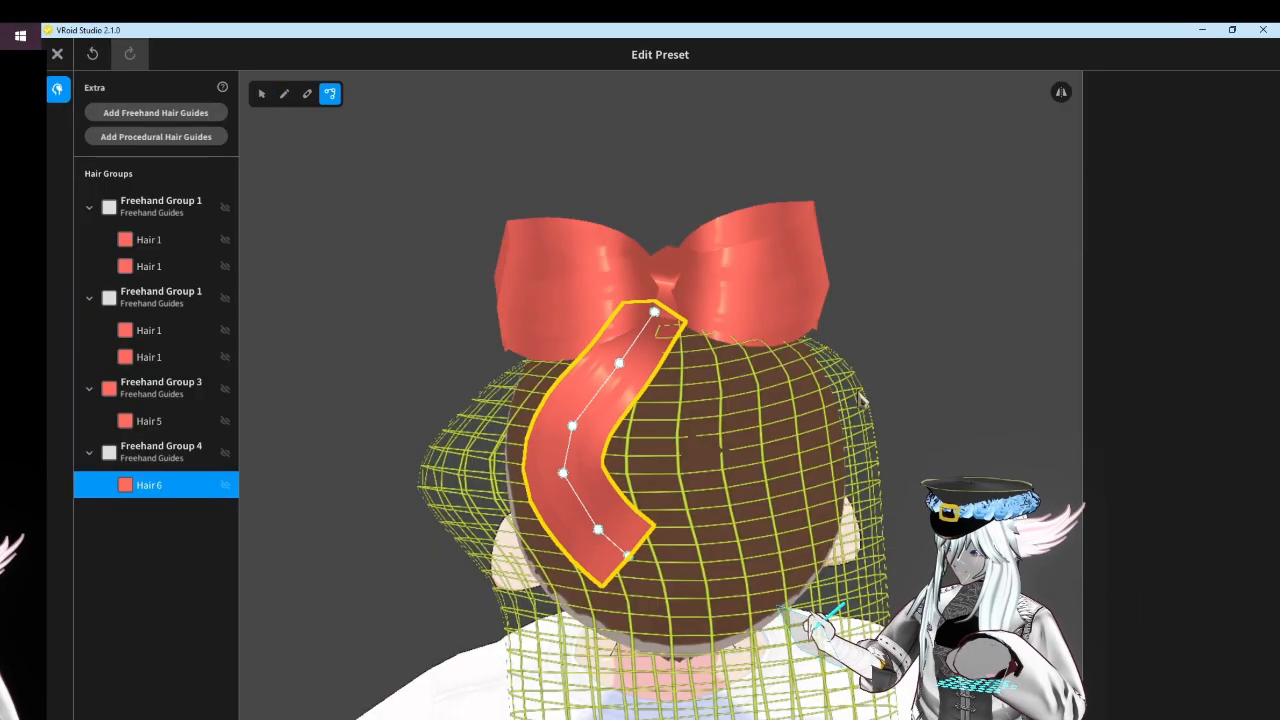
Duplicate Freehand Group 4 and mirror the copy to form the second ribbon tail on the opposite side
right_click(203, 453)
left_click(195, 449)
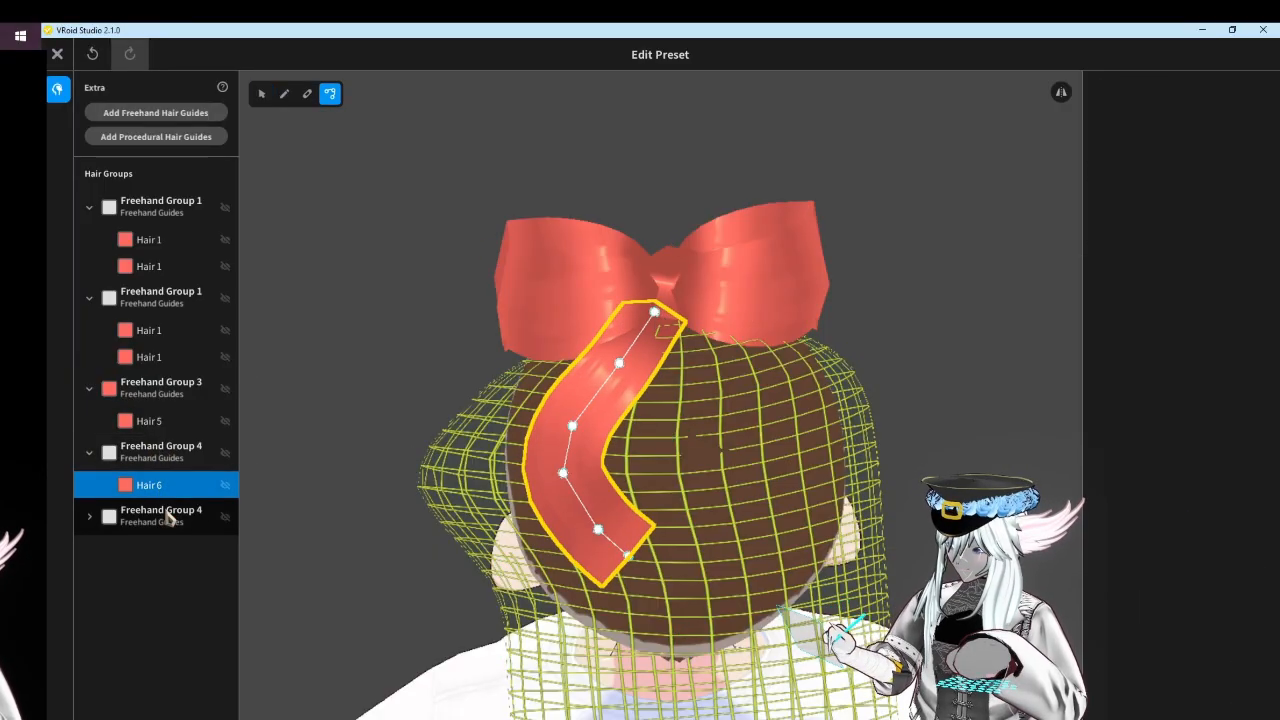
right_click(205, 515)
left_click(219, 550)
left_click(900, 425)
scroll(912, 408, "down", 5)
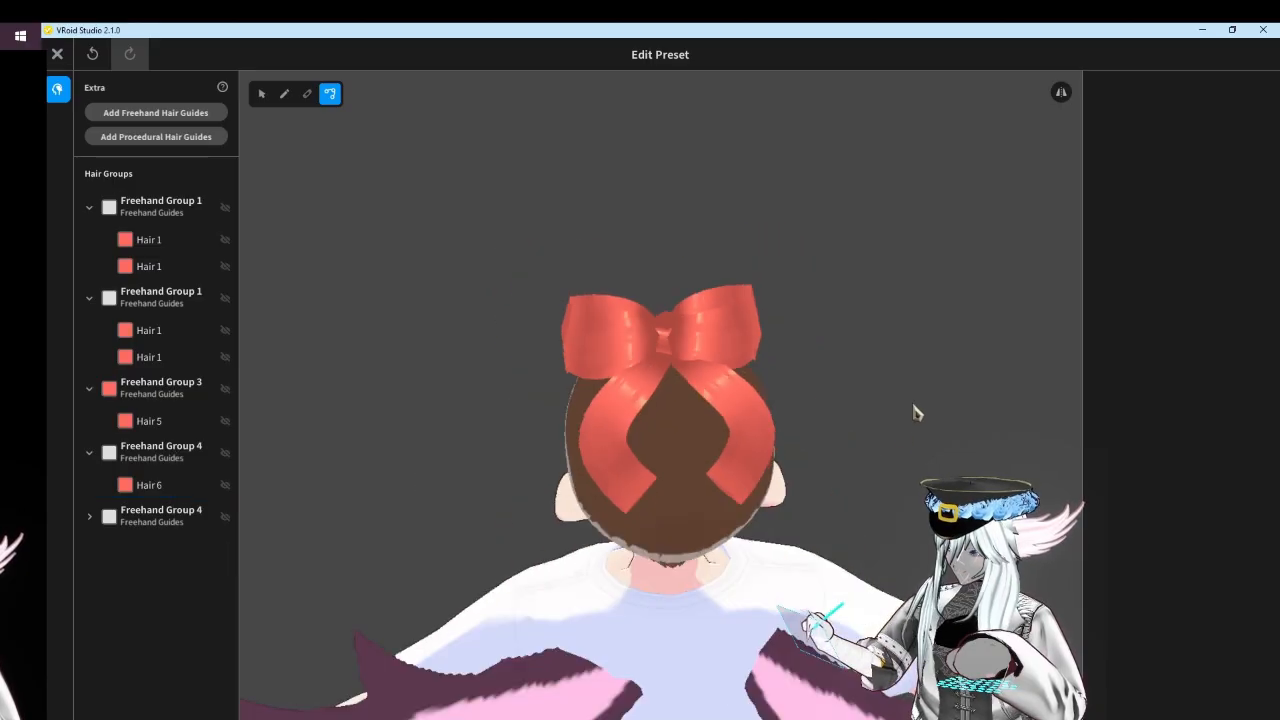
Review the bow from the front and close the hairstyle editor, saving the edited Extra item
right_click_drag(914, 406, 760, 358)
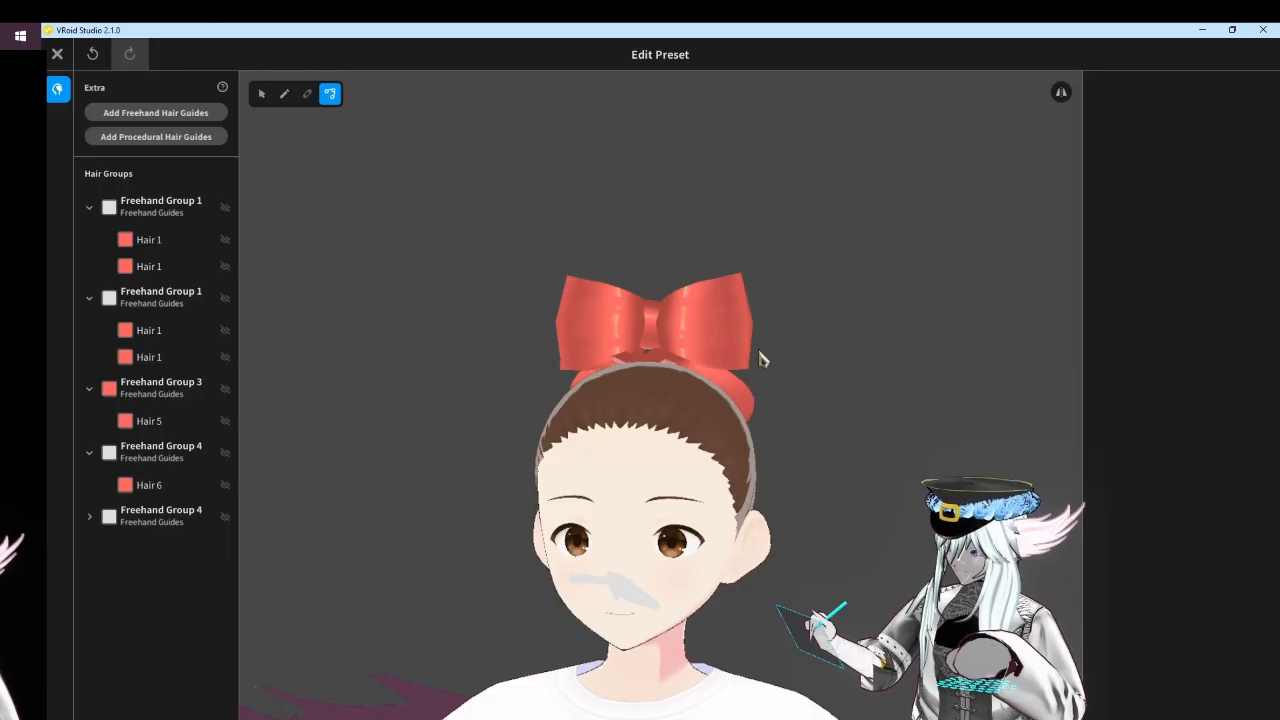
right_click_drag(760, 358, 700, 384)
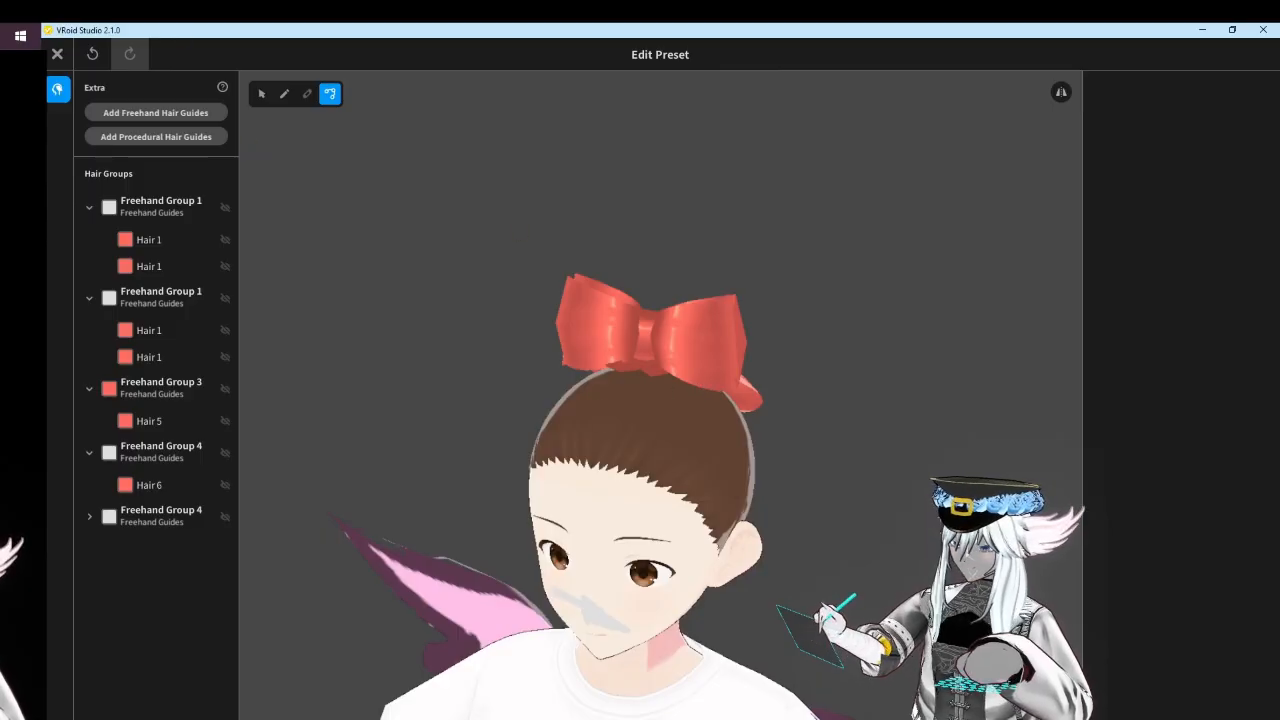
left_click(58, 55)
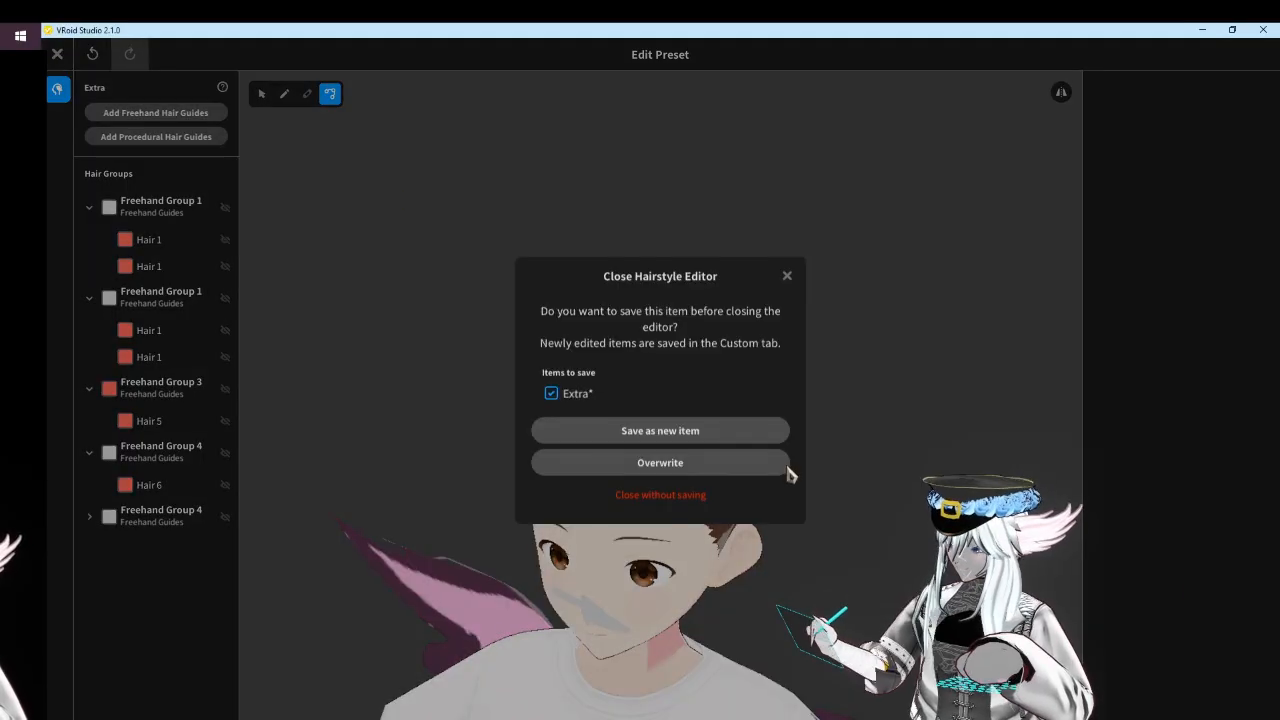
left_click(735, 447)
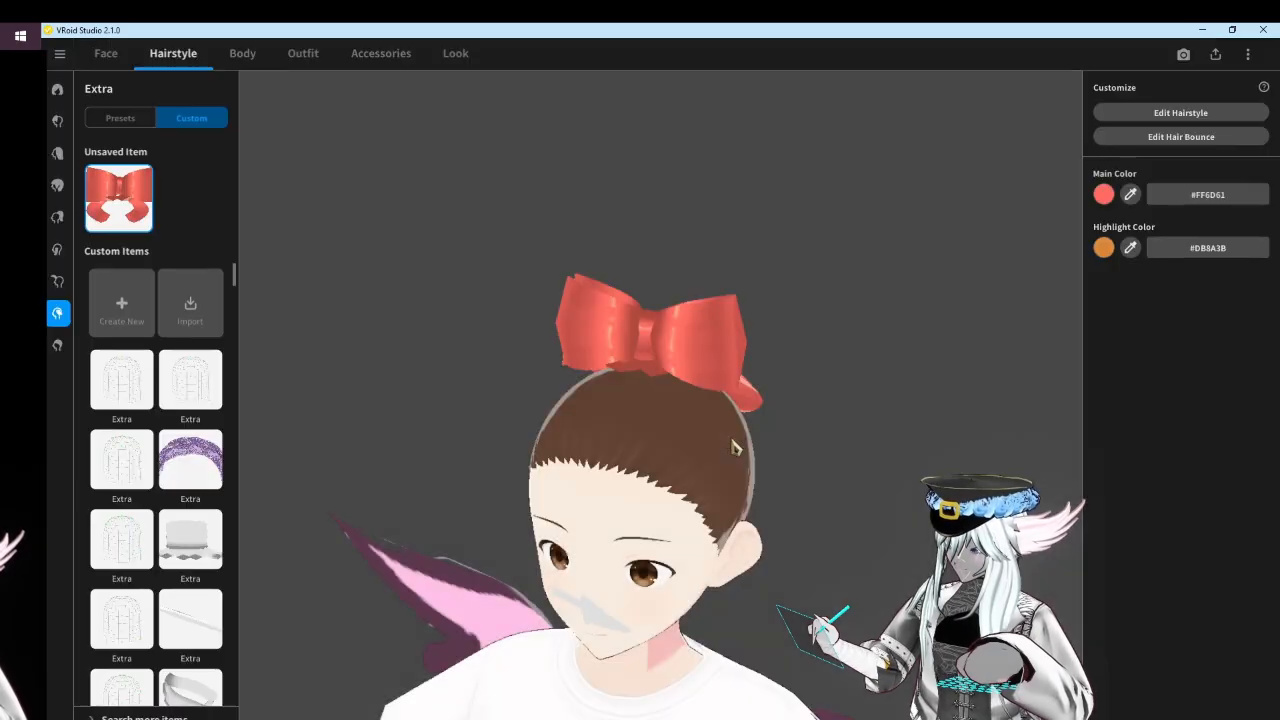
Add another Fox Tail accessory to the character and view it from the side
left_click(381, 56)
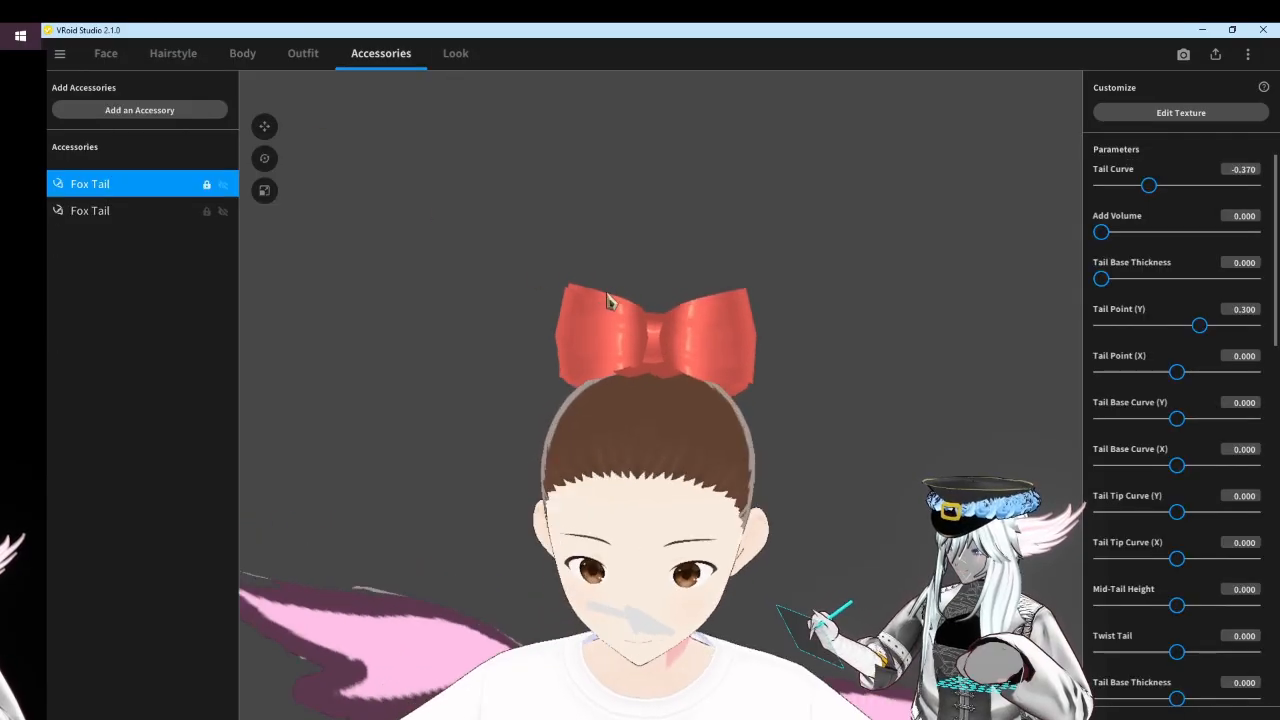
left_click(140, 110)
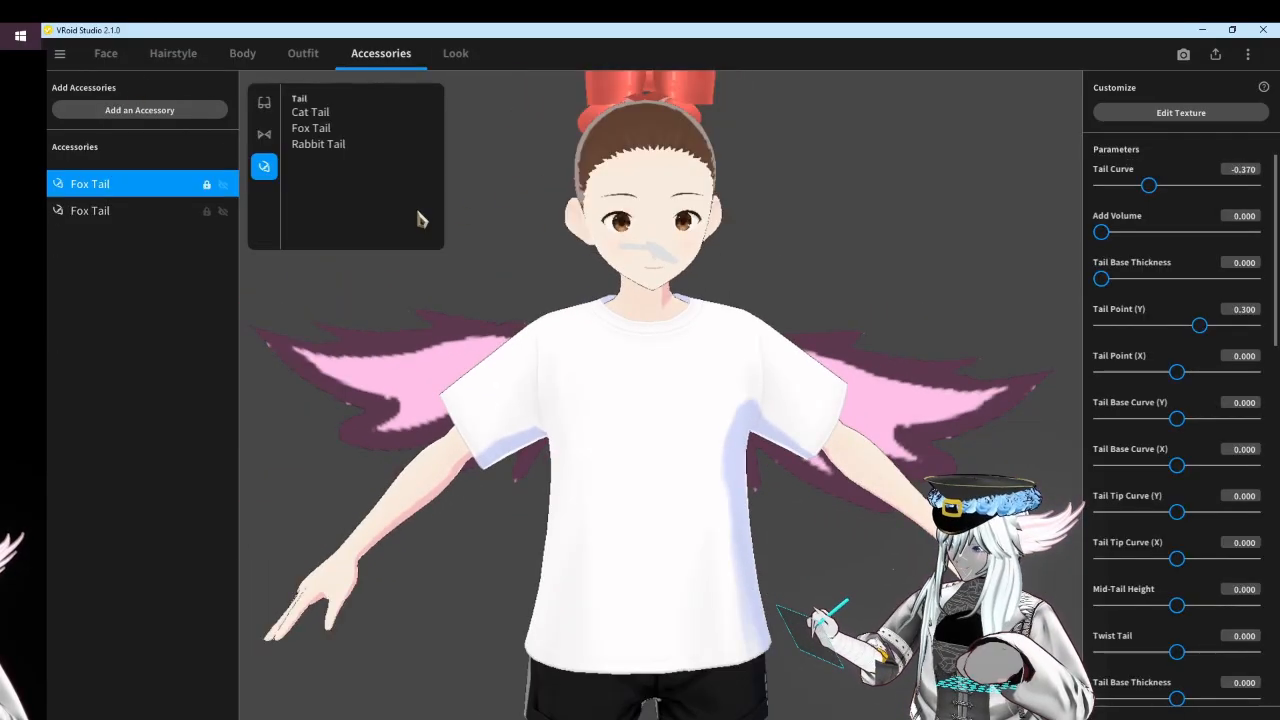
left_click(383, 129)
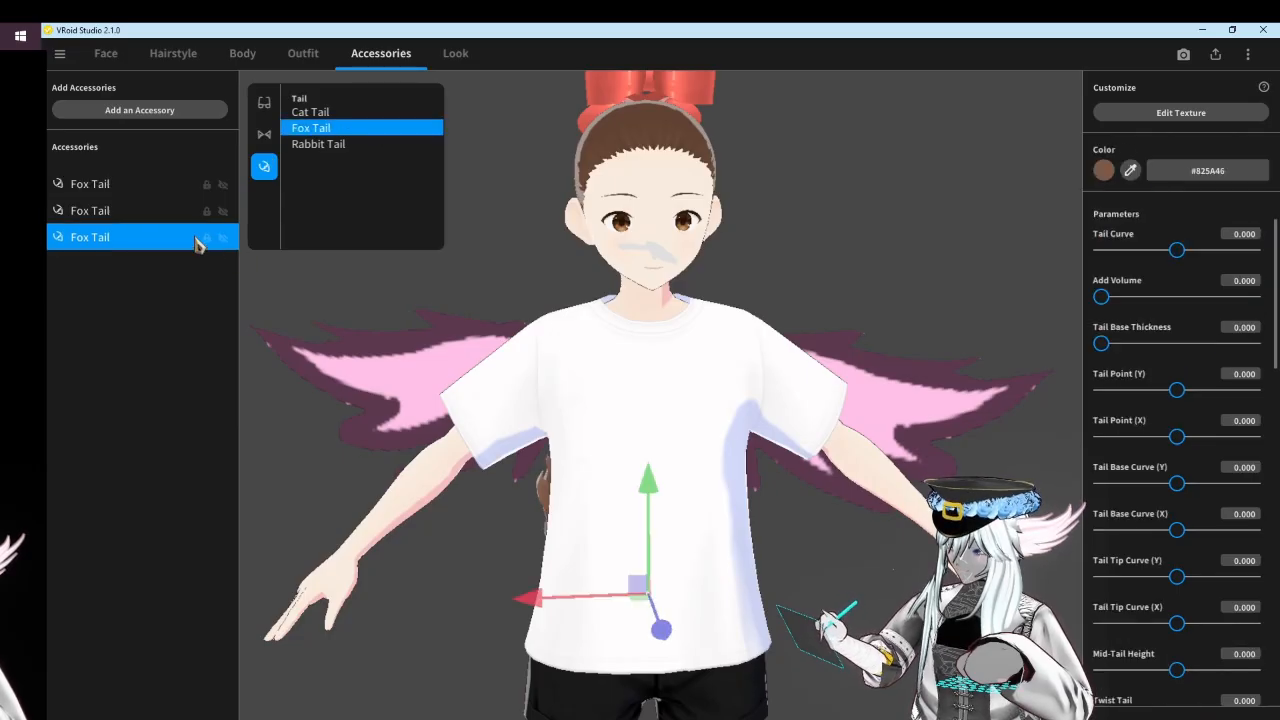
left_click(630, 437)
right_click_drag(615, 428, 676, 428)
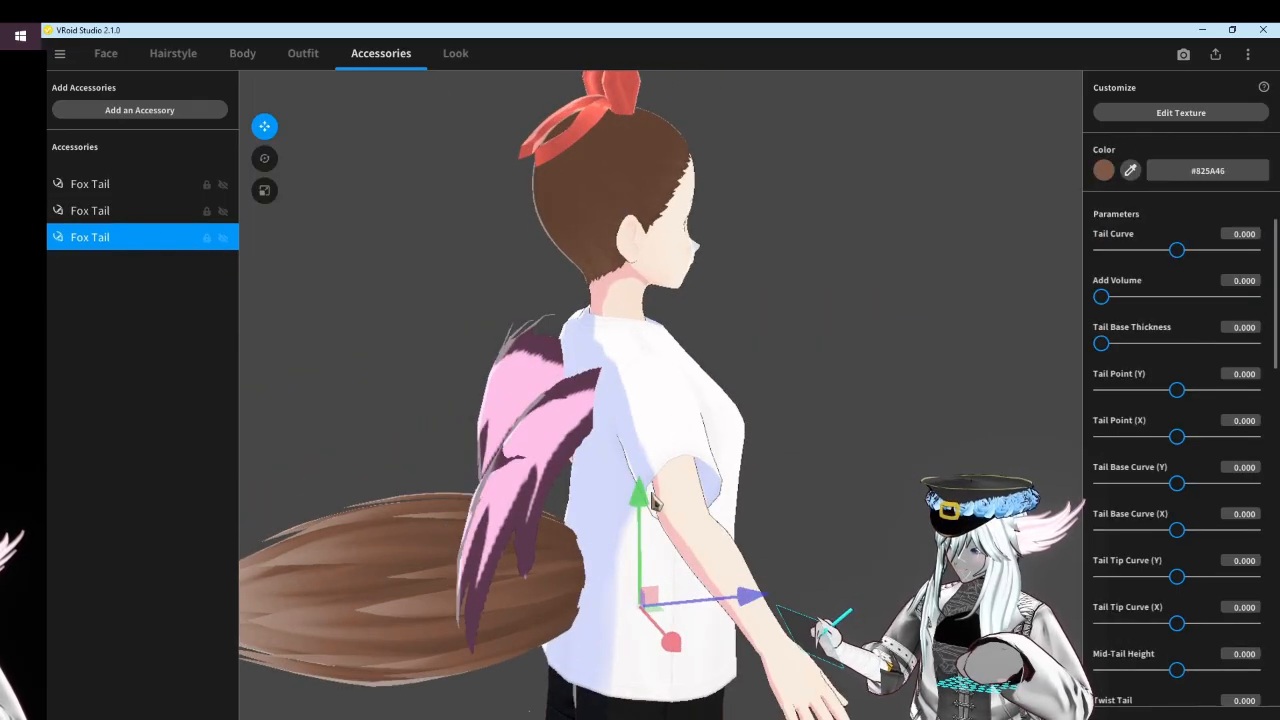
Move the third Fox Tail up to upper-back height and set its color to the red #FF5954
left_click_drag(643, 497, 626, 338)
middle_click_drag(622, 338, 703, 327)
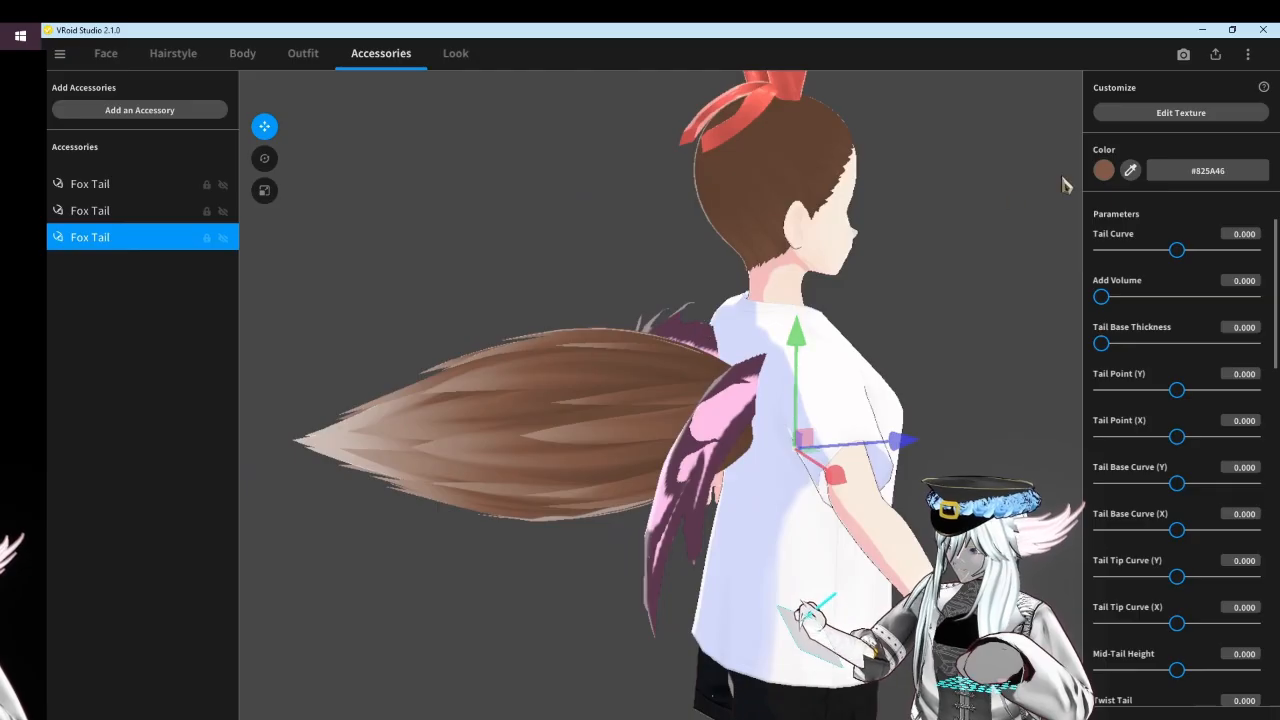
left_click(1105, 173)
left_click(1062, 181)
left_click_drag(1062, 220, 1073, 187)
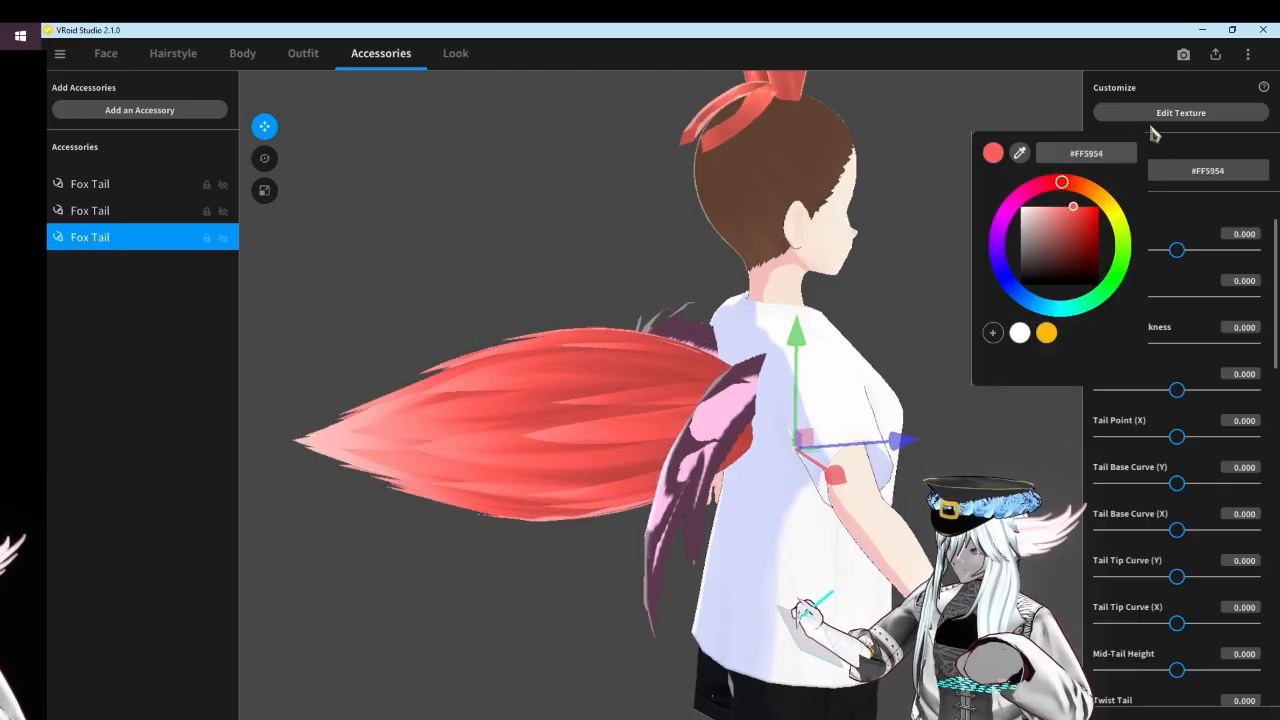
Open the third Fox Tail's texture for editing and cover its Default Design completely with #FF5954, using brush width 148
left_click(1158, 120)
left_click(1160, 115)
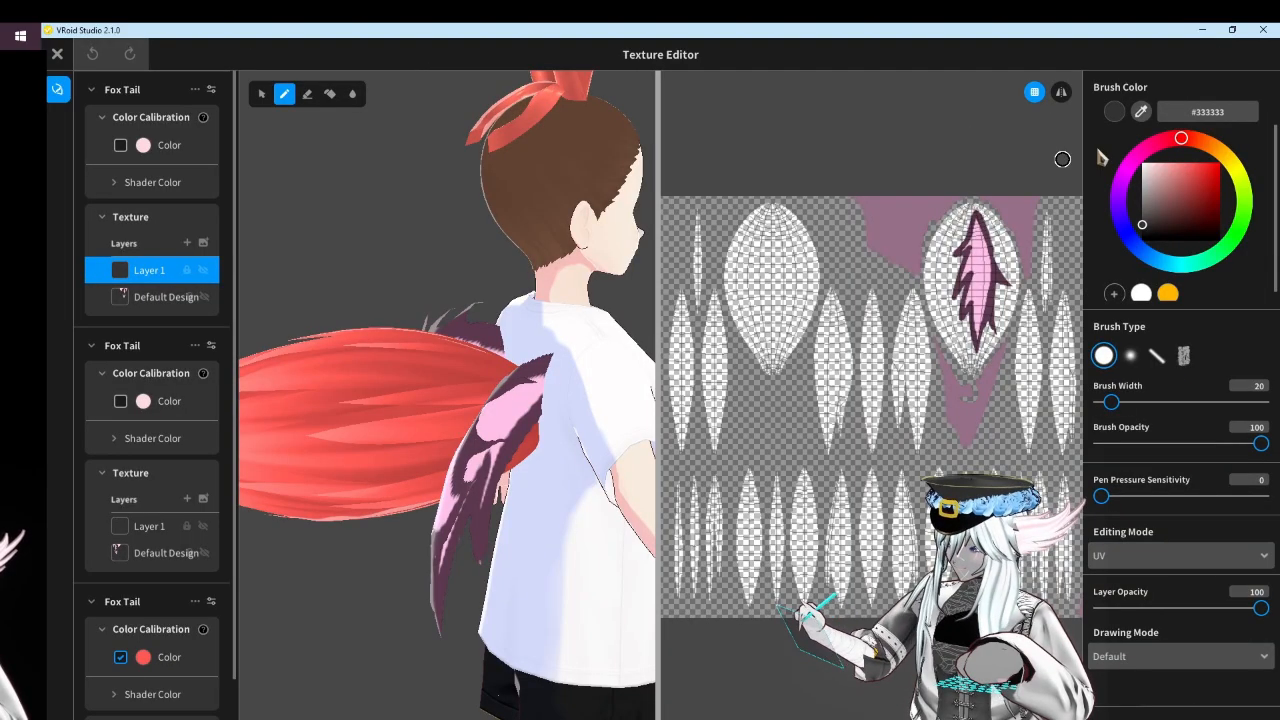
scroll(150, 560, "down", 2)
left_click(160, 711)
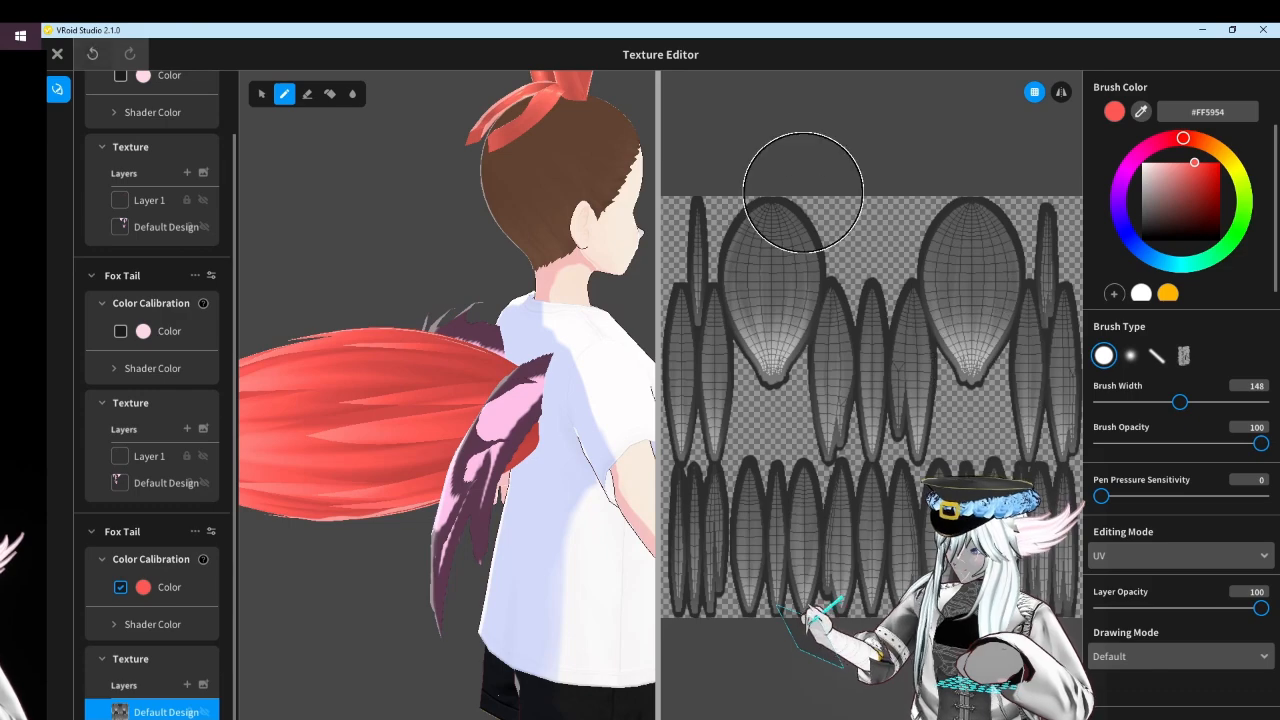
mouse_move(800, 186)
left_mouse_down()
mouse_move(709, 457)
mouse_move(853, 328)
left_mouse_up()
left_click_drag(1000, 225, 1025, 395)
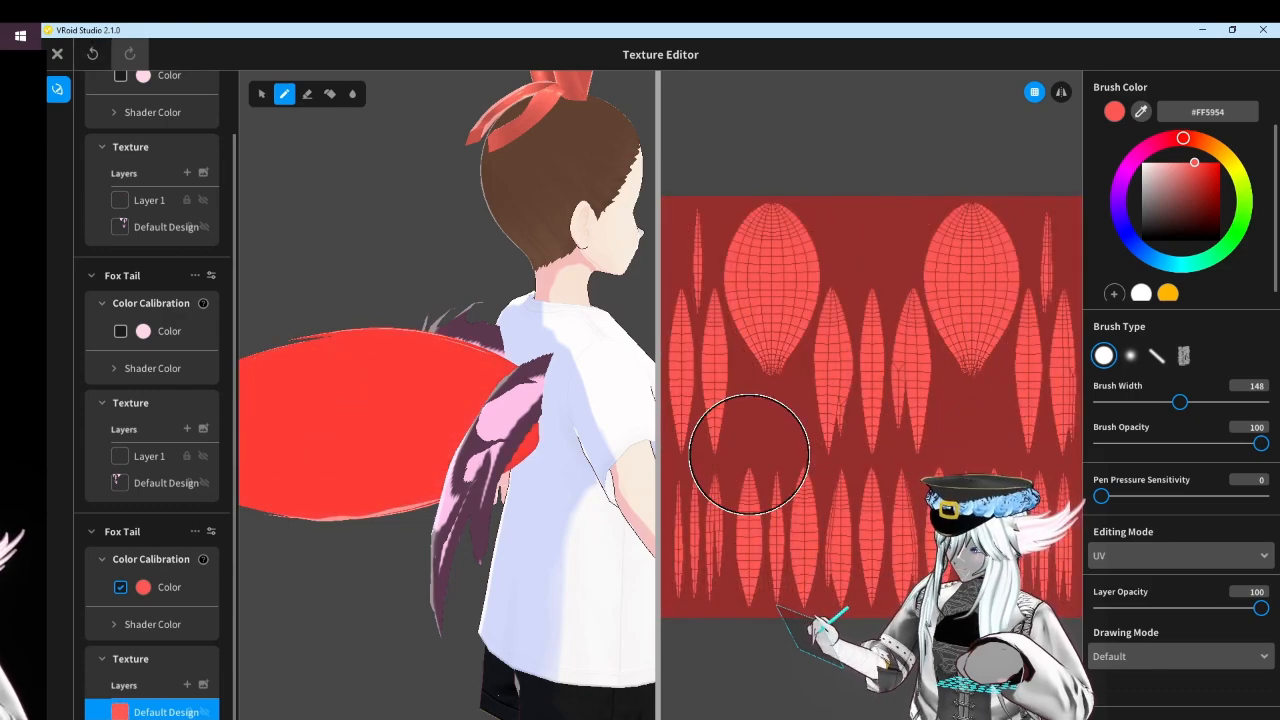
Erase the red paint from every strand shape in the texture except the second large oval, narrowing the eraser from 148 to 32
left_click(307, 93)
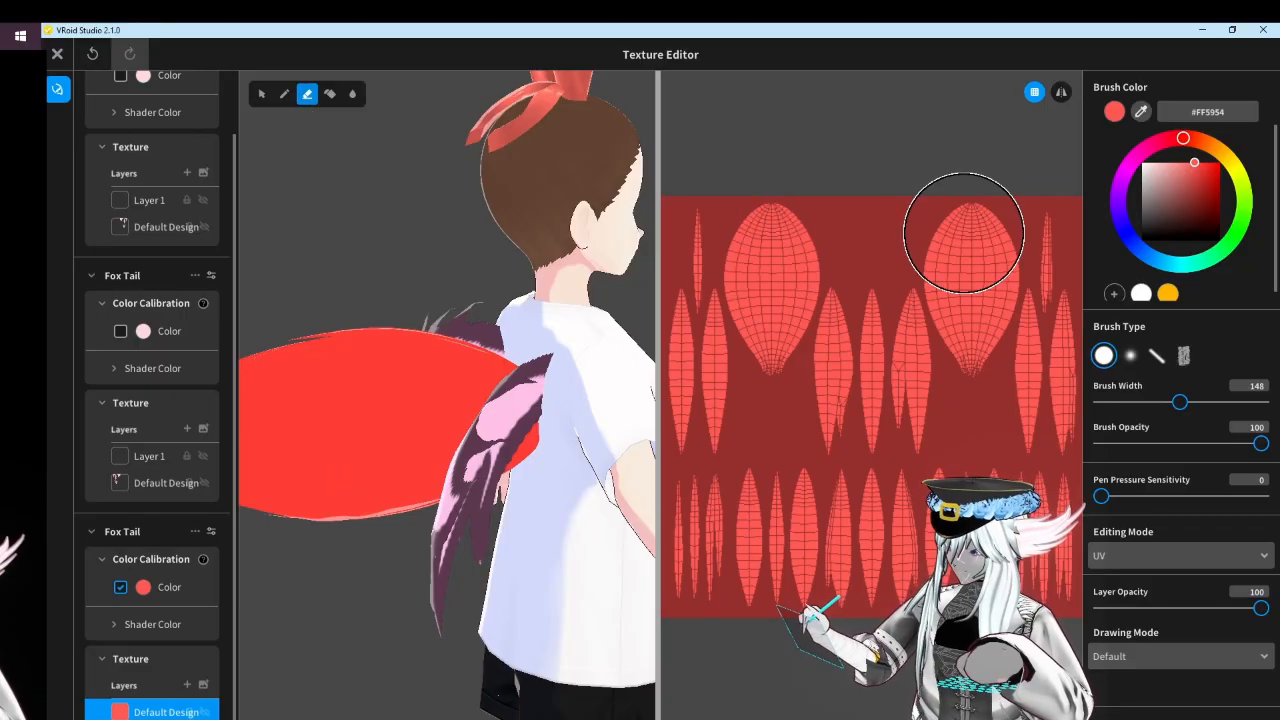
mouse_move(780, 200)
left_mouse_down()
mouse_move(757, 371)
mouse_move(709, 443)
mouse_move(808, 286)
mouse_move(895, 390)
left_mouse_up()
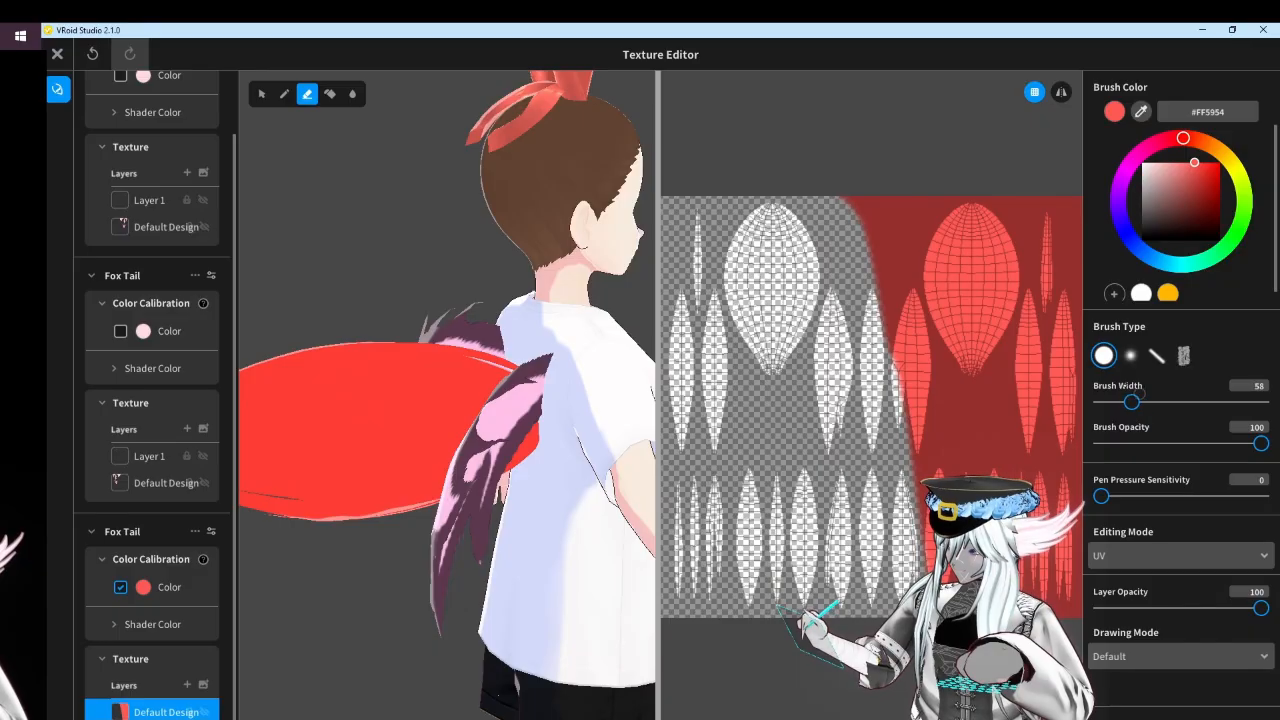
mouse_move(1061, 263)
left_mouse_down()
mouse_move(1047, 200)
mouse_move(1041, 319)
mouse_move(1046, 299)
mouse_move(1025, 368)
left_mouse_up()
scroll(1052, 283, "up", 1)
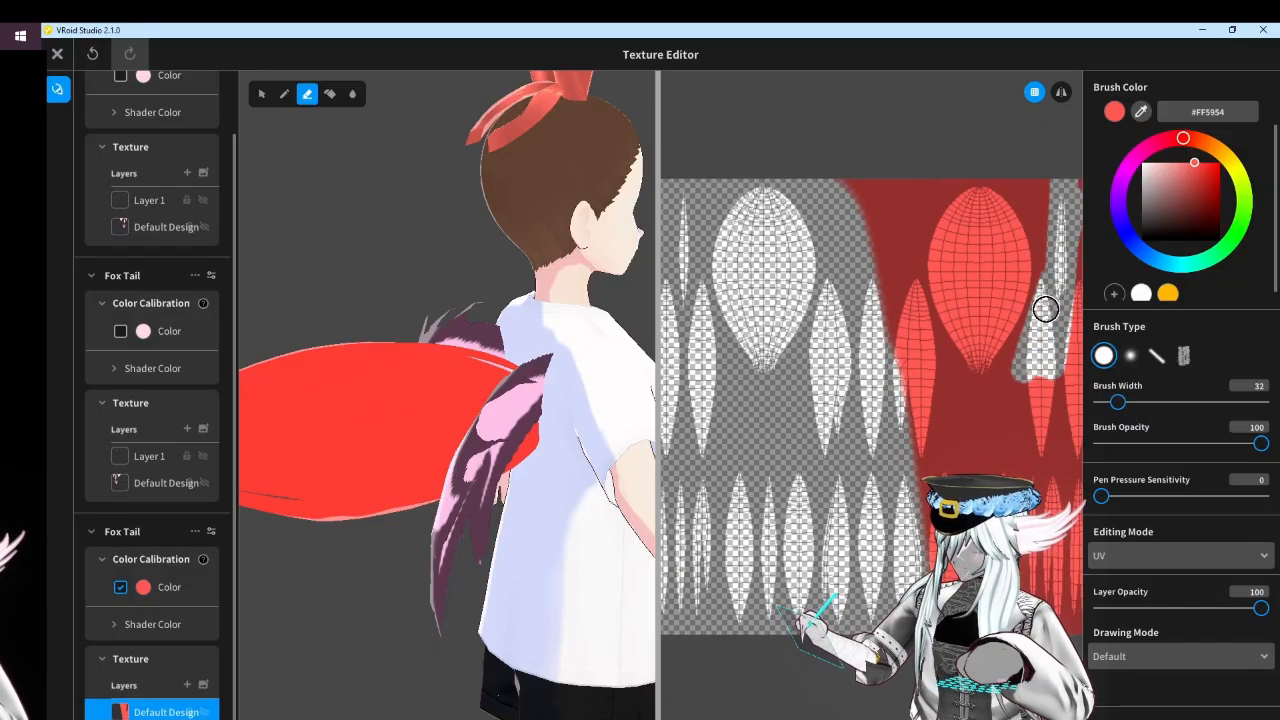
mouse_move(1049, 281)
left_mouse_down()
mouse_move(1017, 405)
mouse_move(1053, 261)
left_mouse_up()
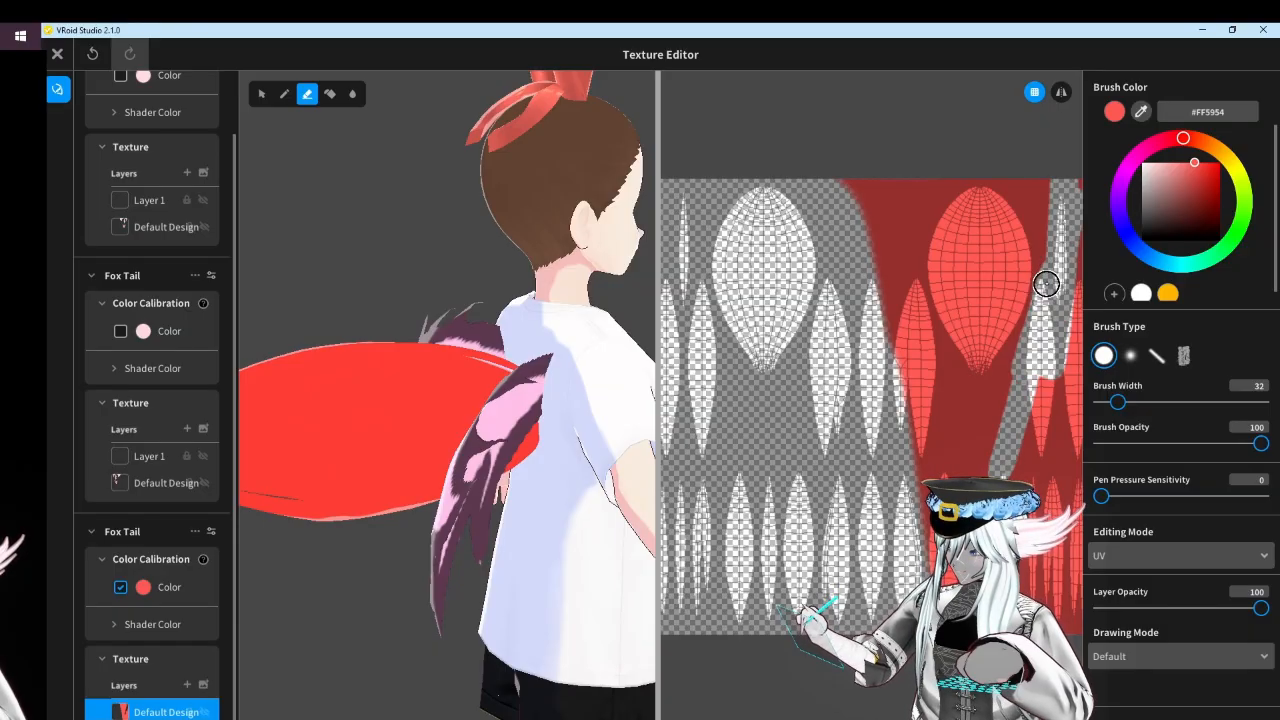
left_click_drag(894, 268, 904, 447)
left_click_drag(908, 281, 930, 395)
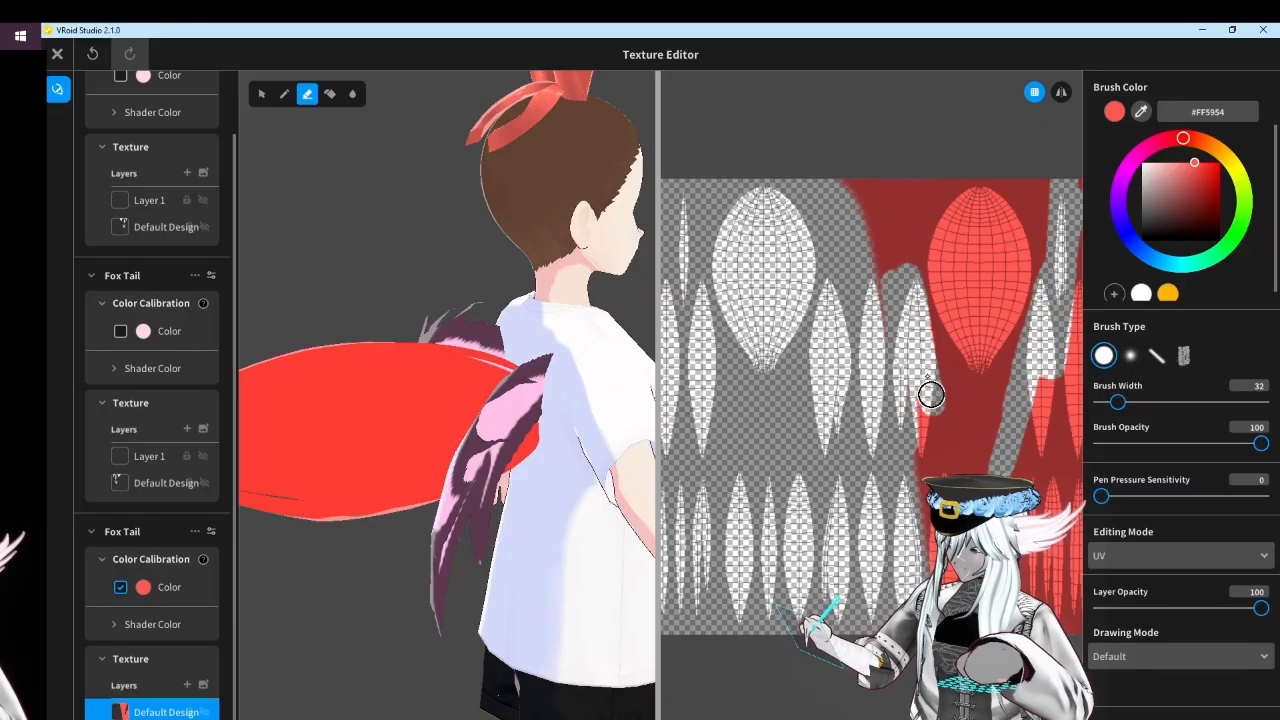
left_click_drag(920, 304, 917, 515)
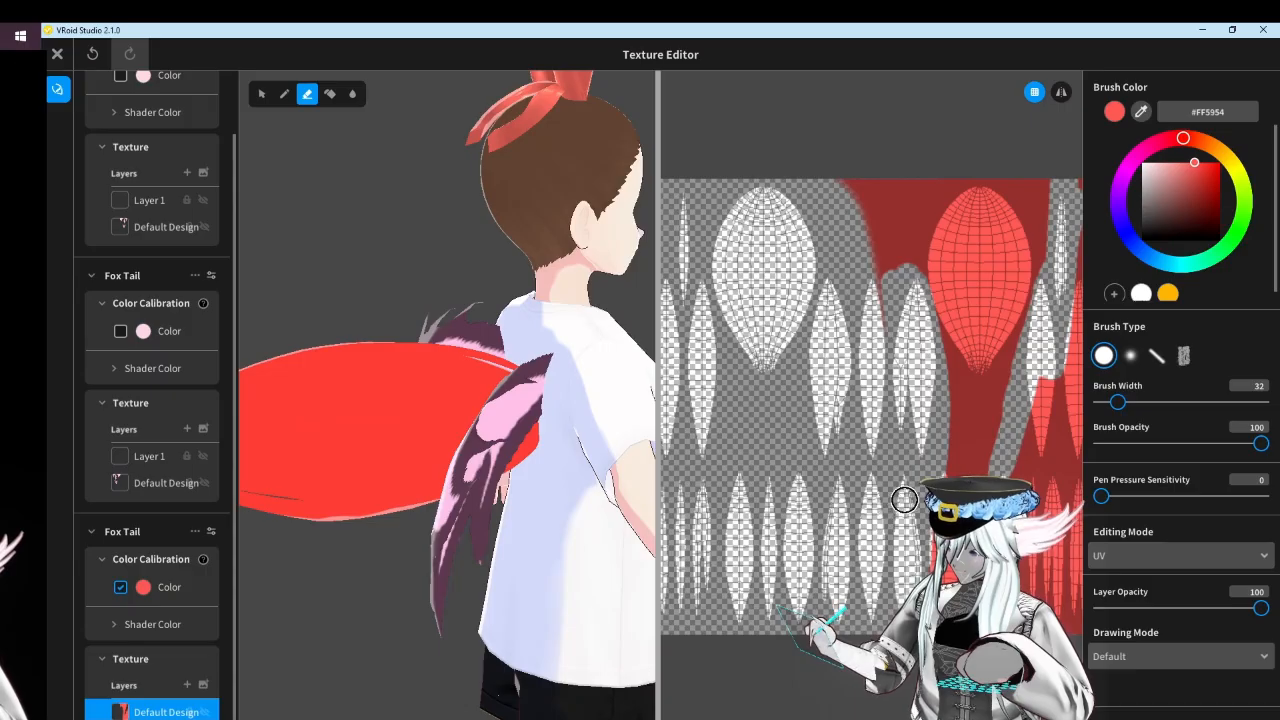
mouse_move(921, 410)
middle_mouse_down()
mouse_move(780, 357)
mouse_move(798, 374)
middle_mouse_up()
scroll(867, 379, "down", 1)
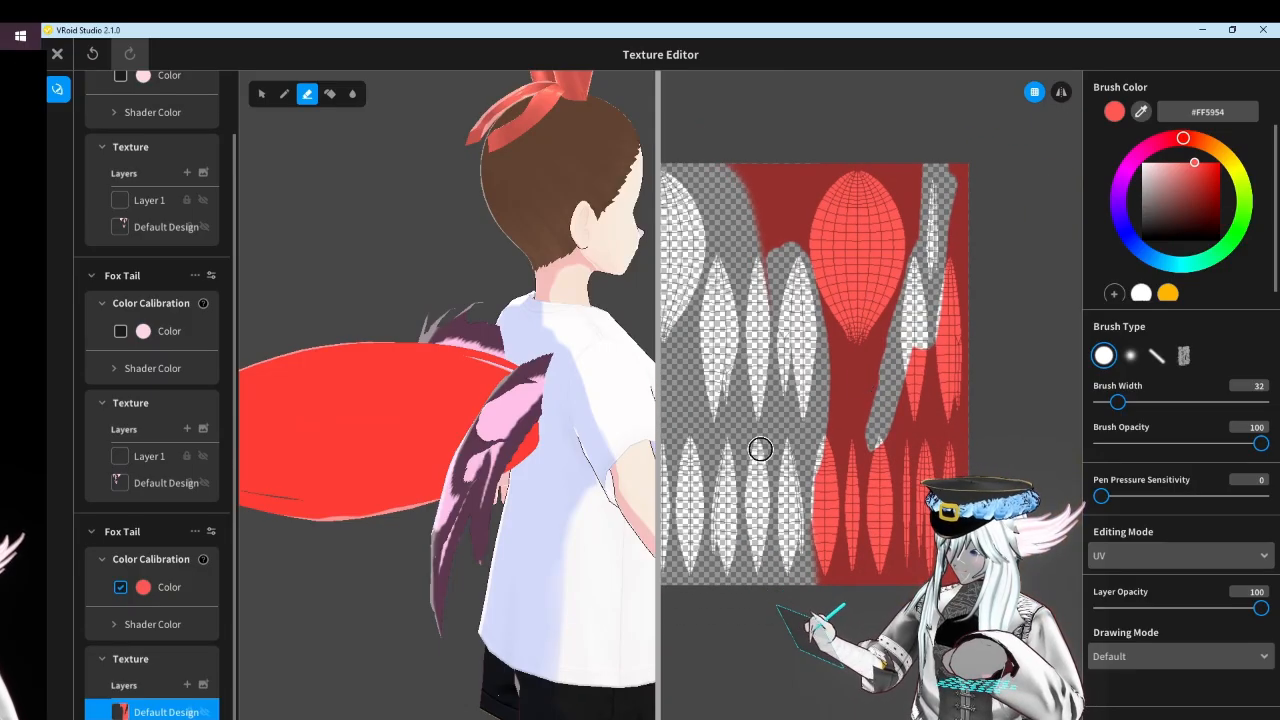
mouse_move(760, 449)
left_mouse_down()
mouse_move(849, 486)
mouse_move(880, 463)
mouse_move(921, 338)
mouse_move(945, 405)
mouse_move(947, 172)
mouse_move(963, 288)
left_mouse_up()
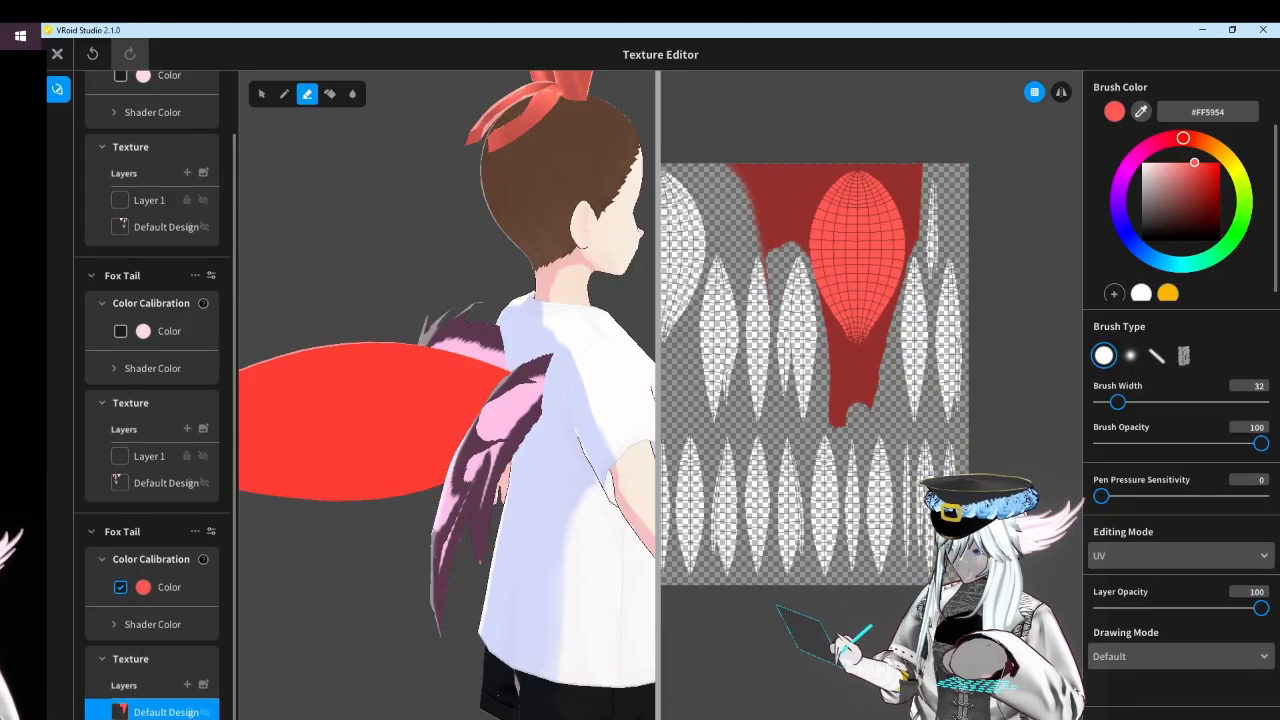
Add a new layer above the tail's Default Design and prepare the brush with dark red #9A3330 and width 7
right_click_drag(335, 622, 435, 607)
left_click(1188, 203)
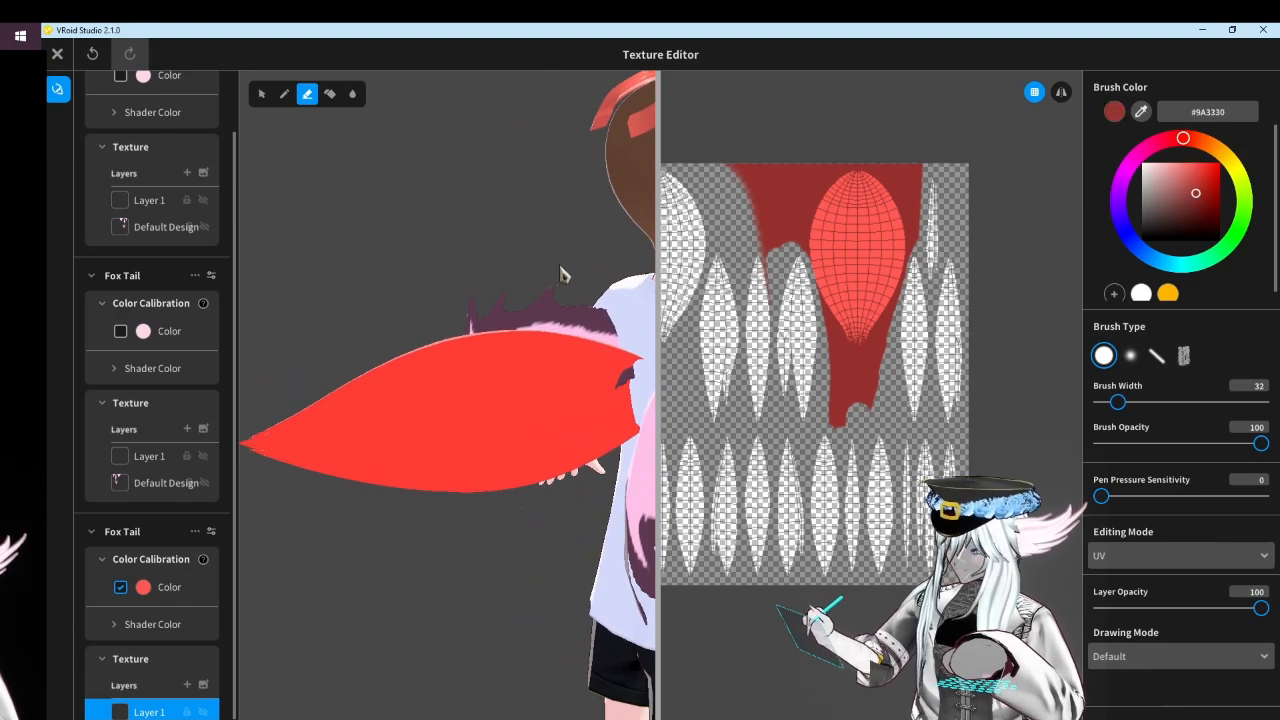
left_click(285, 94)
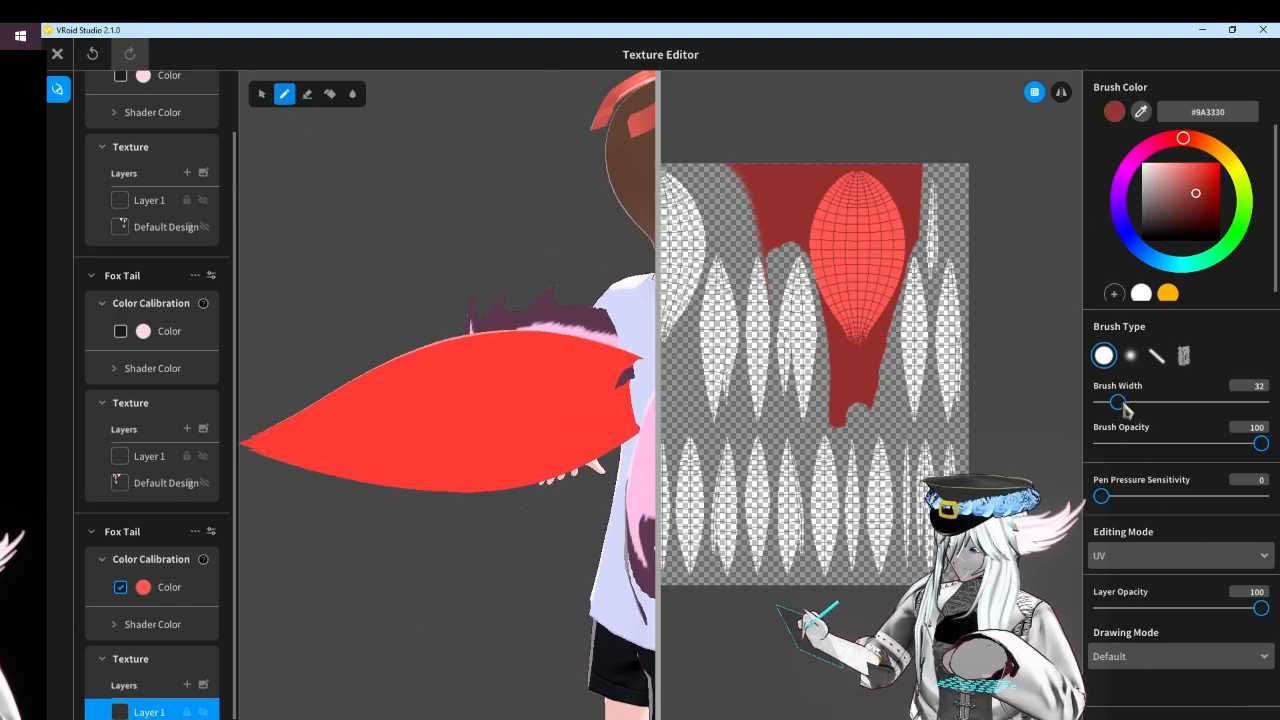
scroll(780, 355, "up", 5)
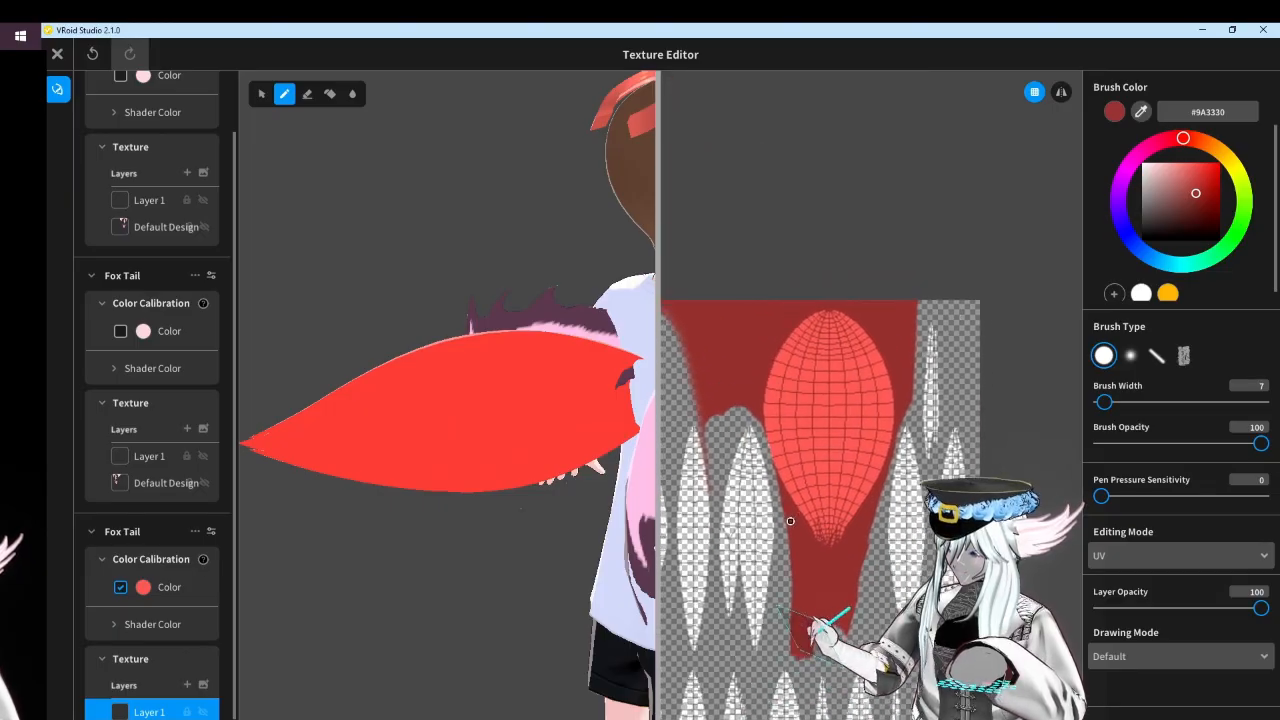
scroll(811, 331, "up", 1)
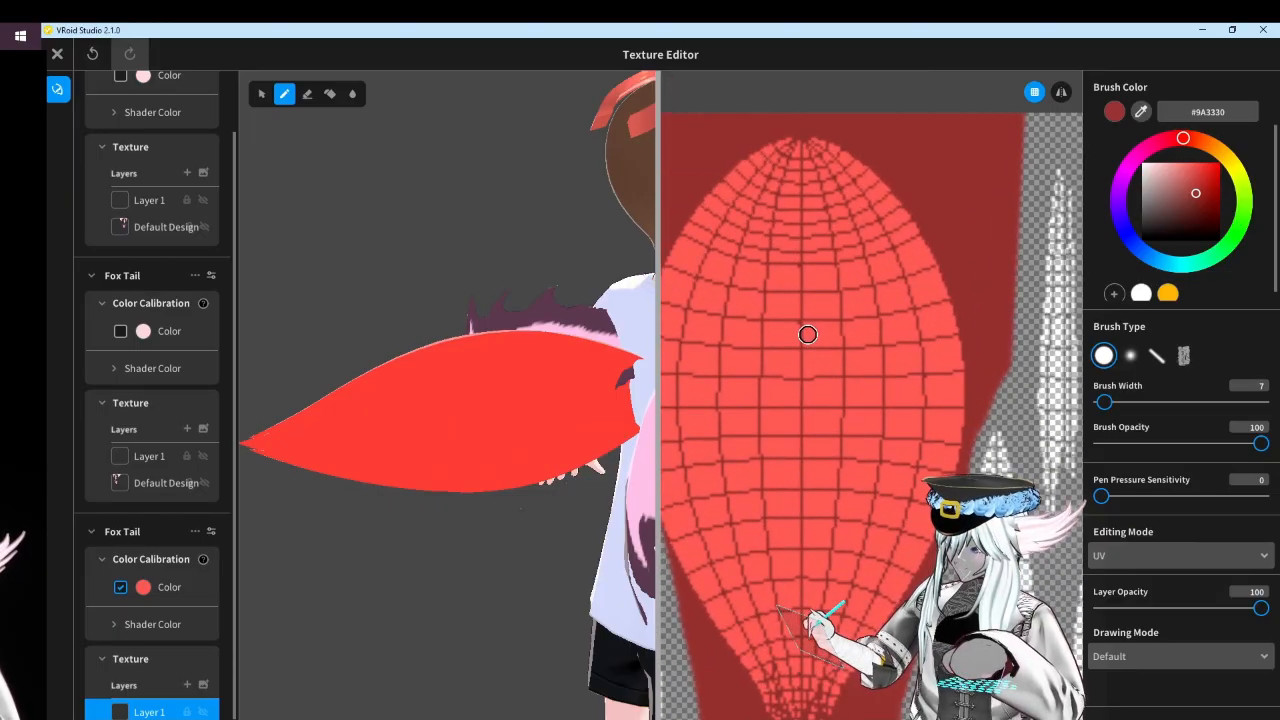
mouse_move(749, 257)
left_mouse_down()
mouse_move(883, 289)
mouse_move(833, 378)
left_mouse_up()
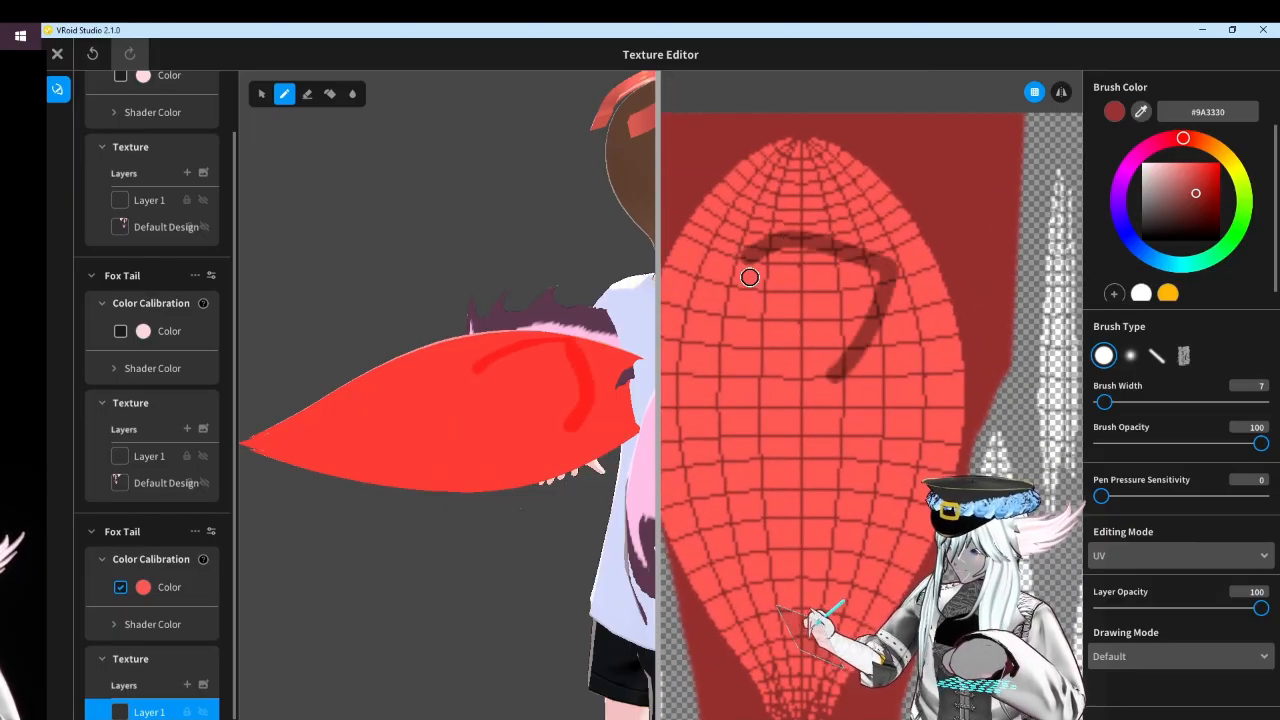
scroll(216, 513, "down", 1)
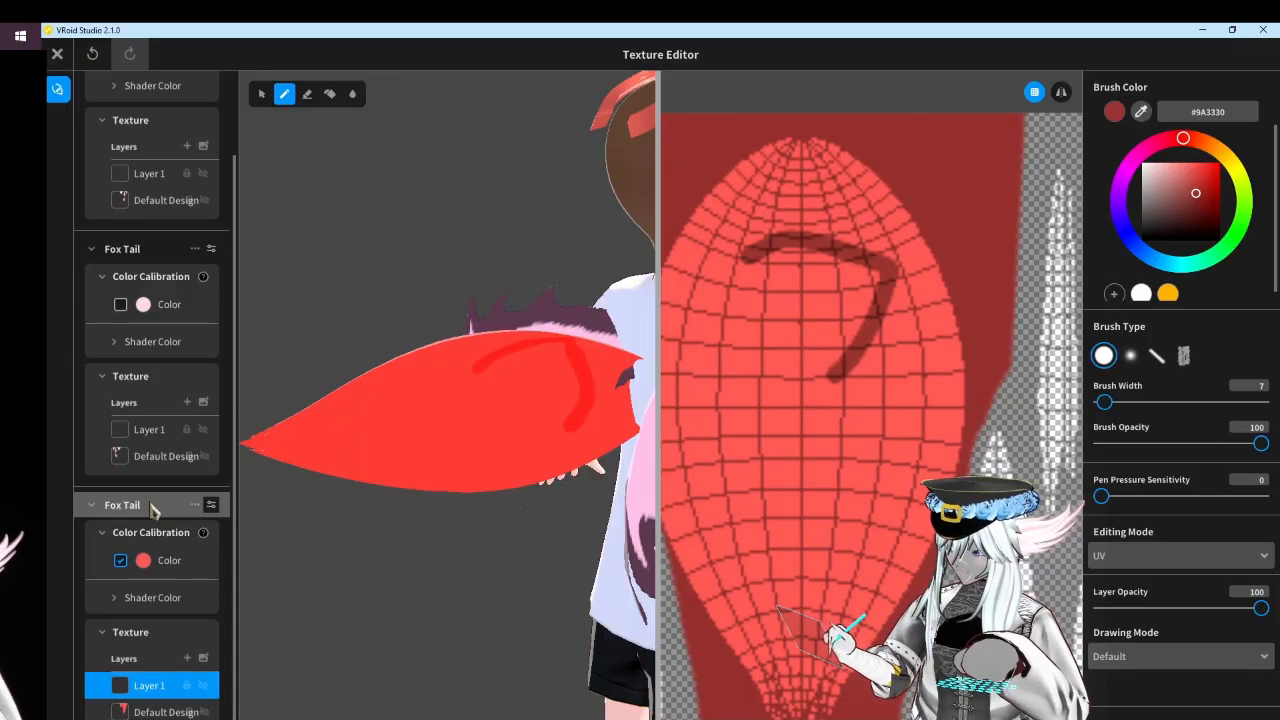
key("ctrl+z")
Disable the red tail's color calibration and paint a dark red bow outline with a filled centre knot on Layer 1
left_click(120, 561)
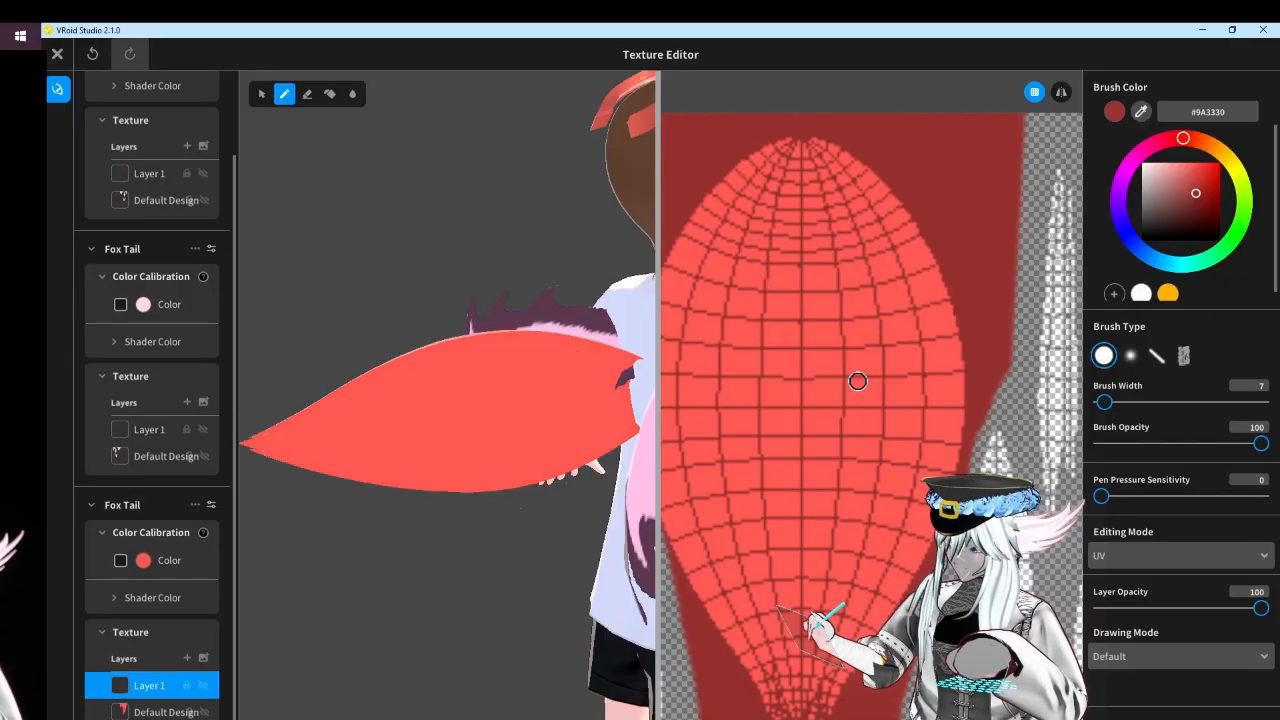
left_click_drag(742, 268, 757, 346)
mouse_move(745, 272)
left_mouse_down()
mouse_move(808, 200)
mouse_move(857, 343)
mouse_move(830, 400)
mouse_move(757, 355)
mouse_move(774, 420)
mouse_move(779, 385)
mouse_move(722, 556)
left_mouse_up()
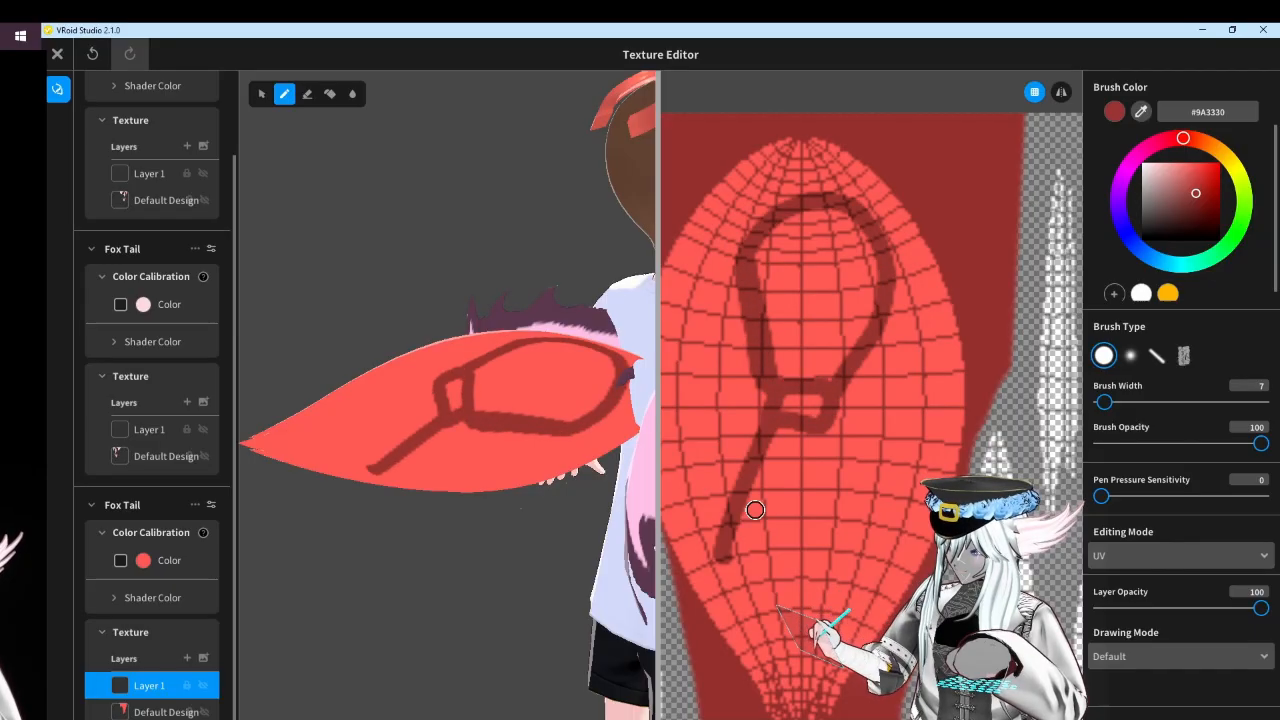
mouse_move(821, 430)
left_mouse_down()
mouse_move(857, 485)
mouse_move(734, 569)
left_mouse_up()
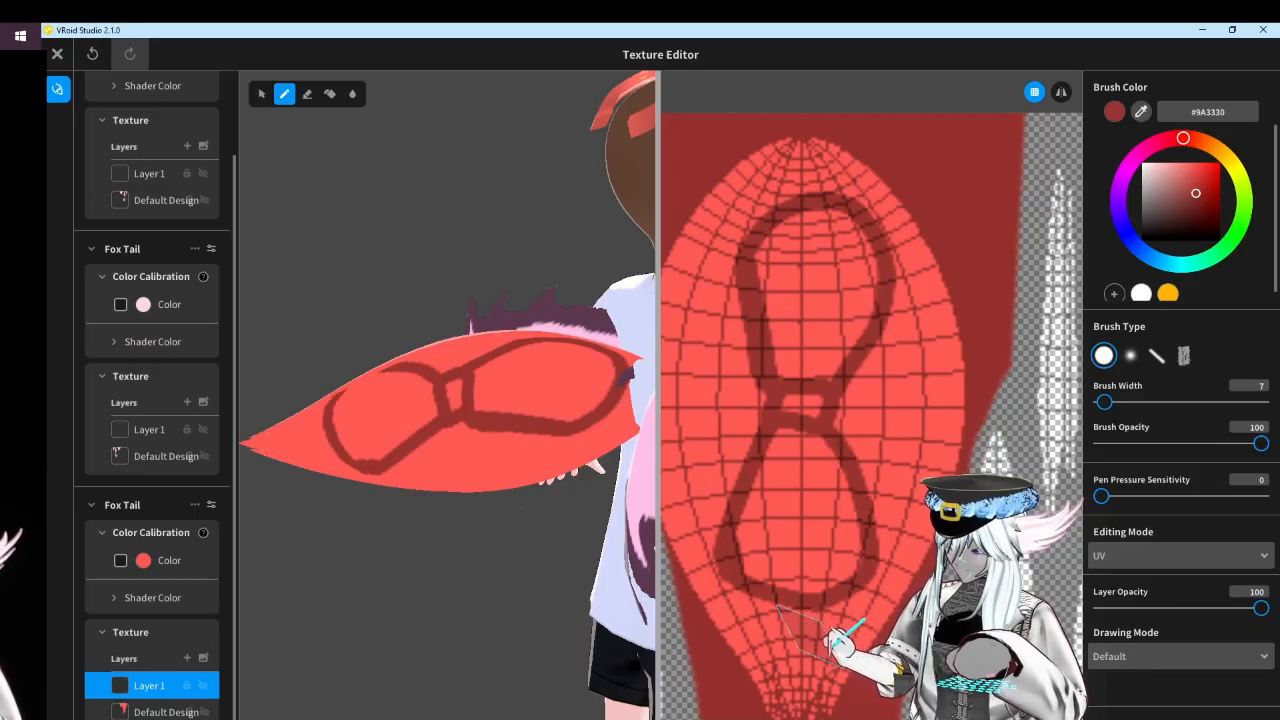
mouse_move(782, 385)
left_mouse_down()
mouse_move(819, 381)
mouse_move(824, 424)
mouse_move(809, 394)
left_mouse_up()
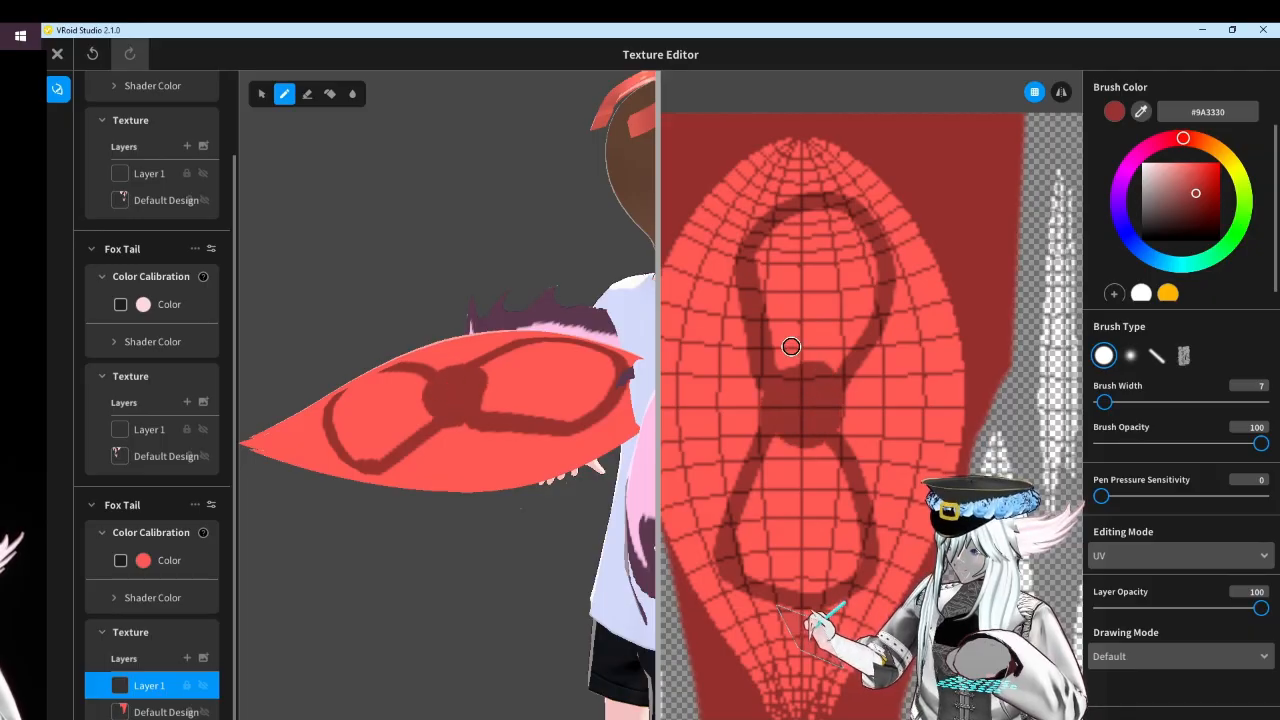
Erase the Default Design's red paint around the bow outline with a width 38 eraser, leaving only the bow shape
left_click(160, 711)
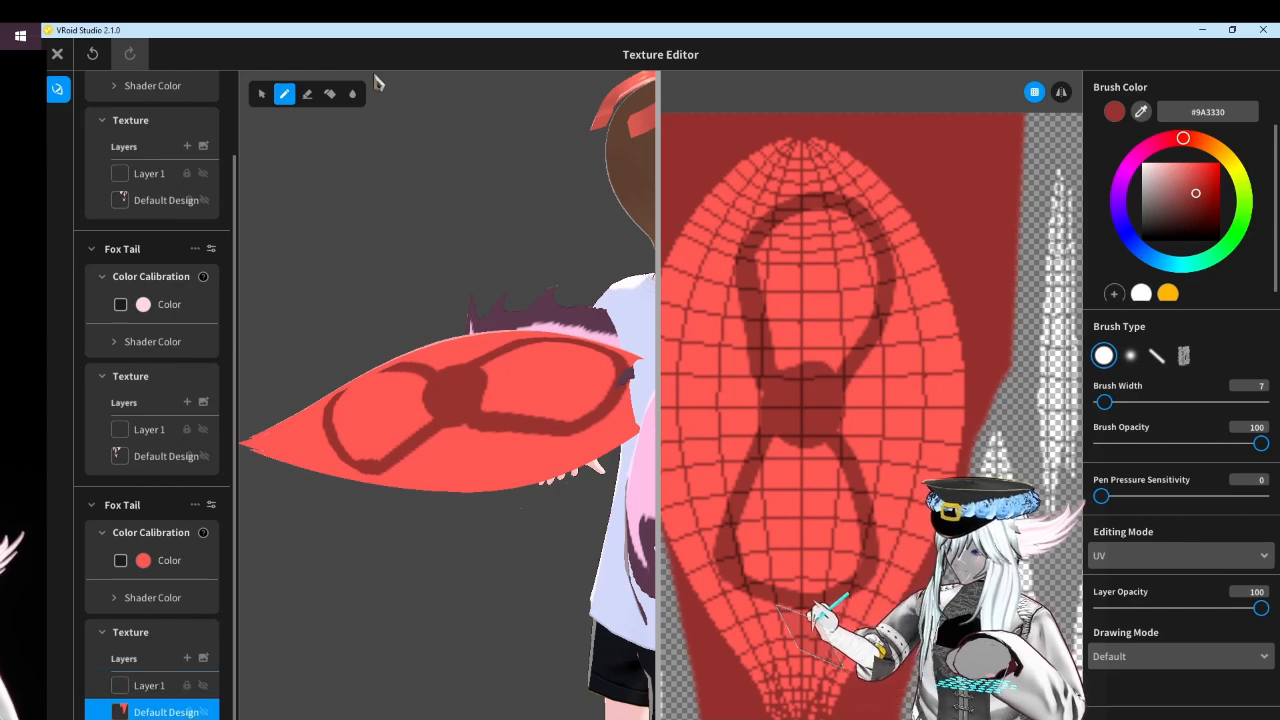
left_click(307, 95)
scroll(933, 230, "down", 1)
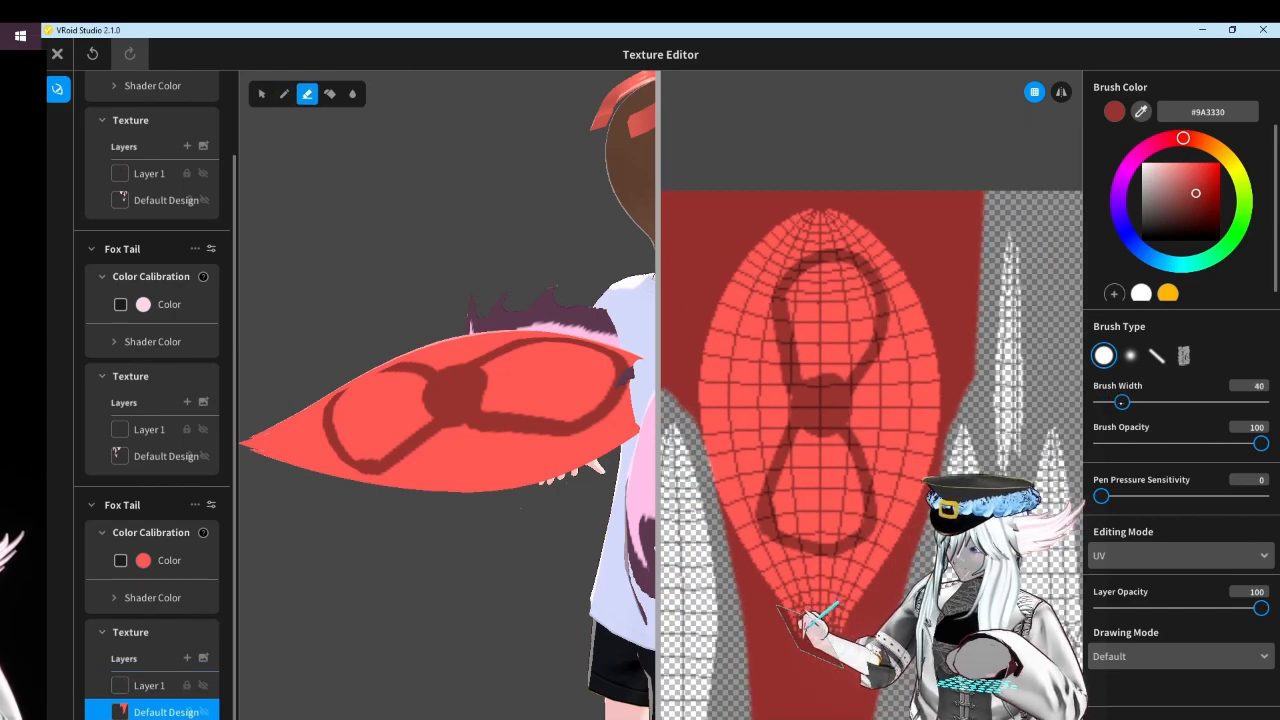
mouse_move(725, 295)
left_mouse_down()
mouse_move(746, 429)
mouse_move(703, 380)
mouse_move(737, 263)
mouse_move(746, 270)
mouse_move(808, 206)
mouse_move(883, 214)
mouse_move(920, 286)
mouse_move(891, 409)
mouse_move(889, 394)
mouse_move(894, 429)
mouse_move(830, 590)
mouse_move(733, 545)
mouse_move(805, 588)
left_mouse_up()
left_click_drag(943, 455, 910, 520)
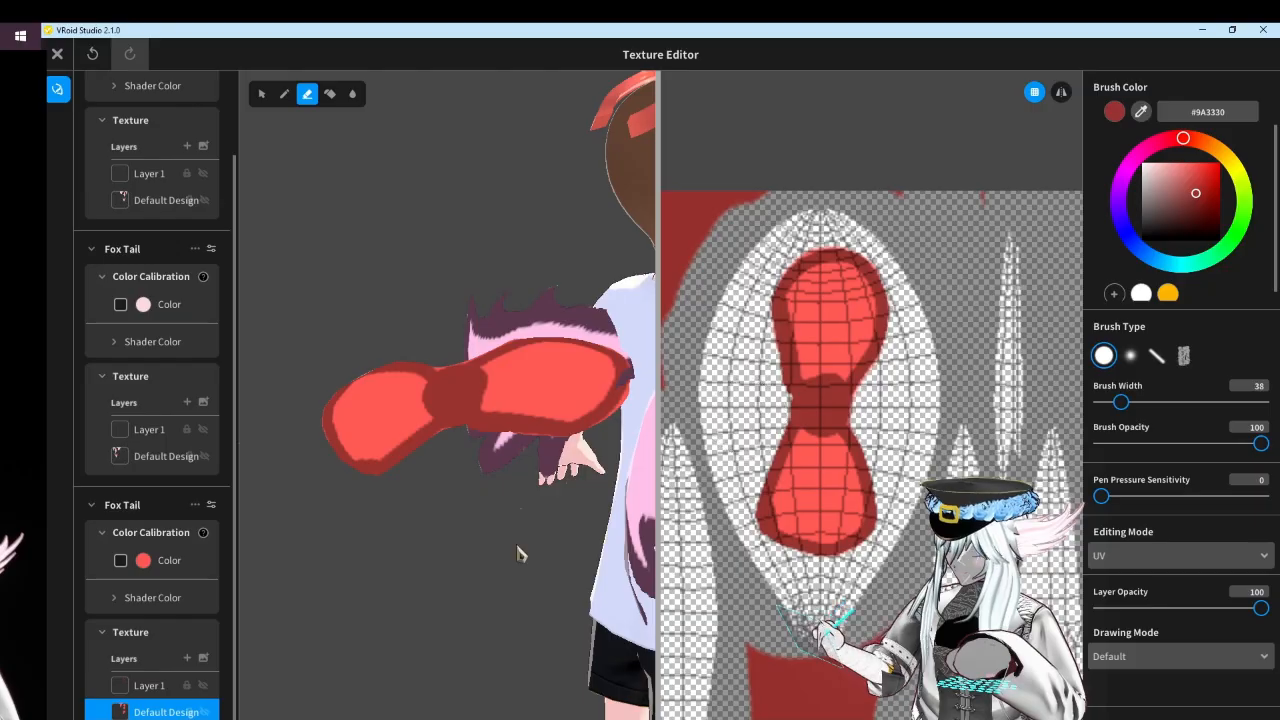
right_click_drag(518, 546, 490, 450)
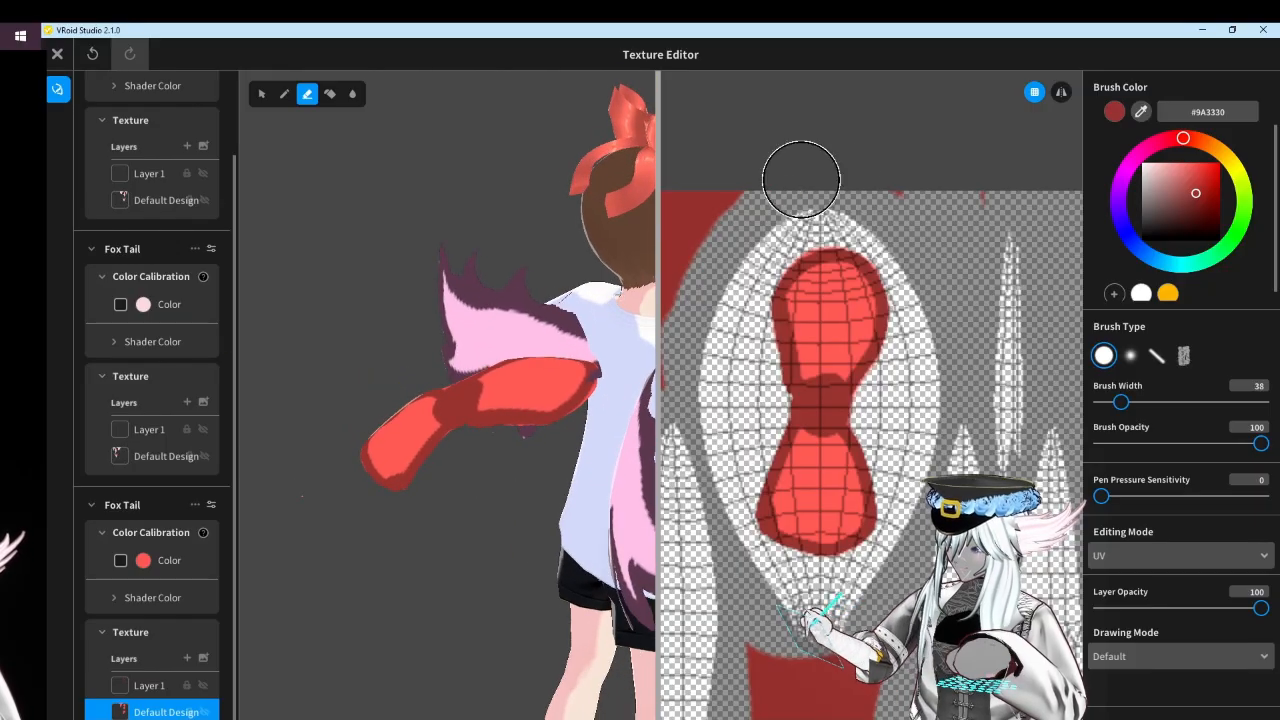
left_click(849, 648)
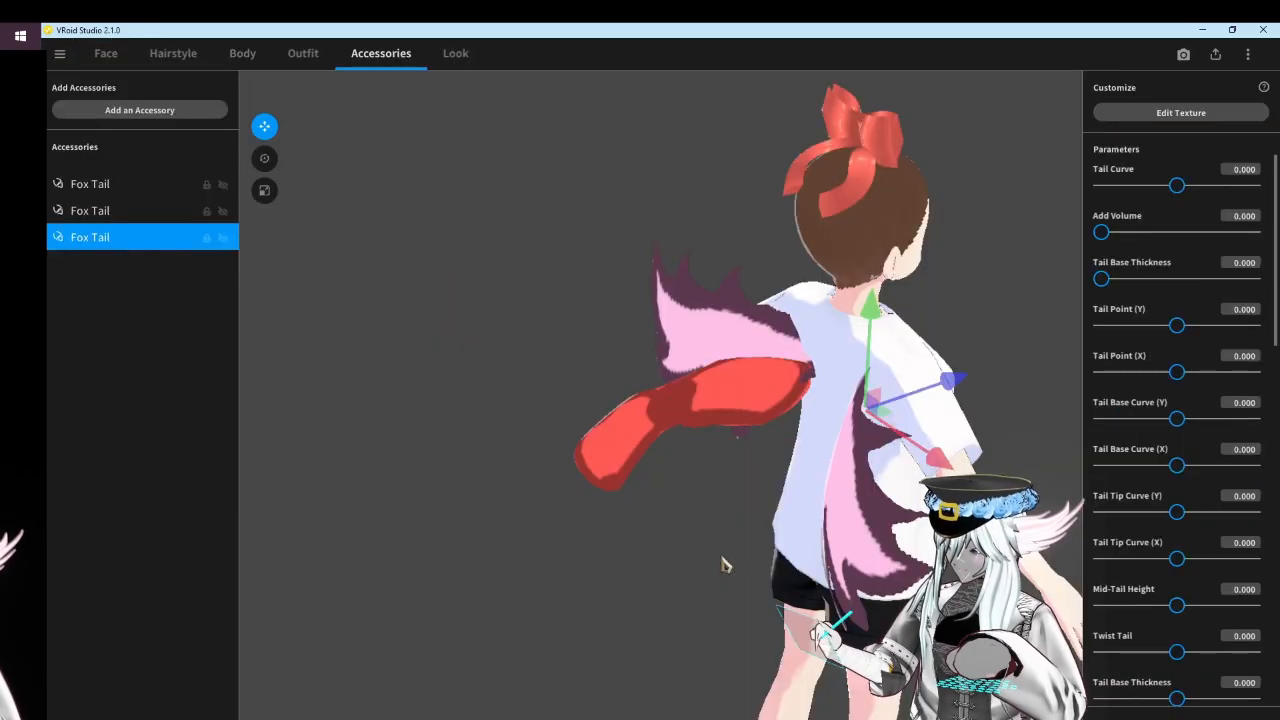
Shift the bow-shaped Fox Tail sideways and rotate it around the vertical axis so it lies across the character's front
left_click_drag(1066, 391, 257, 300)
left_click(157, 243)
left_click_drag(787, 330, 531, 251)
left_click(264, 158)
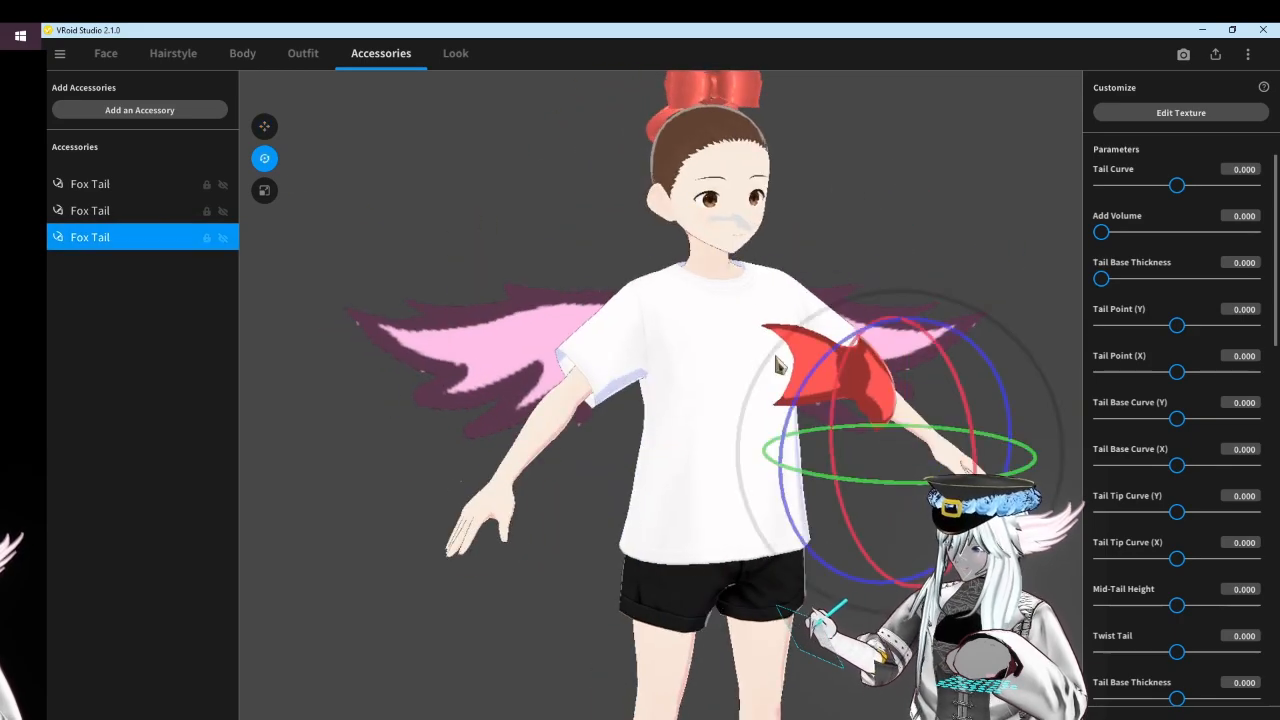
left_click_drag(837, 482, 992, 486)
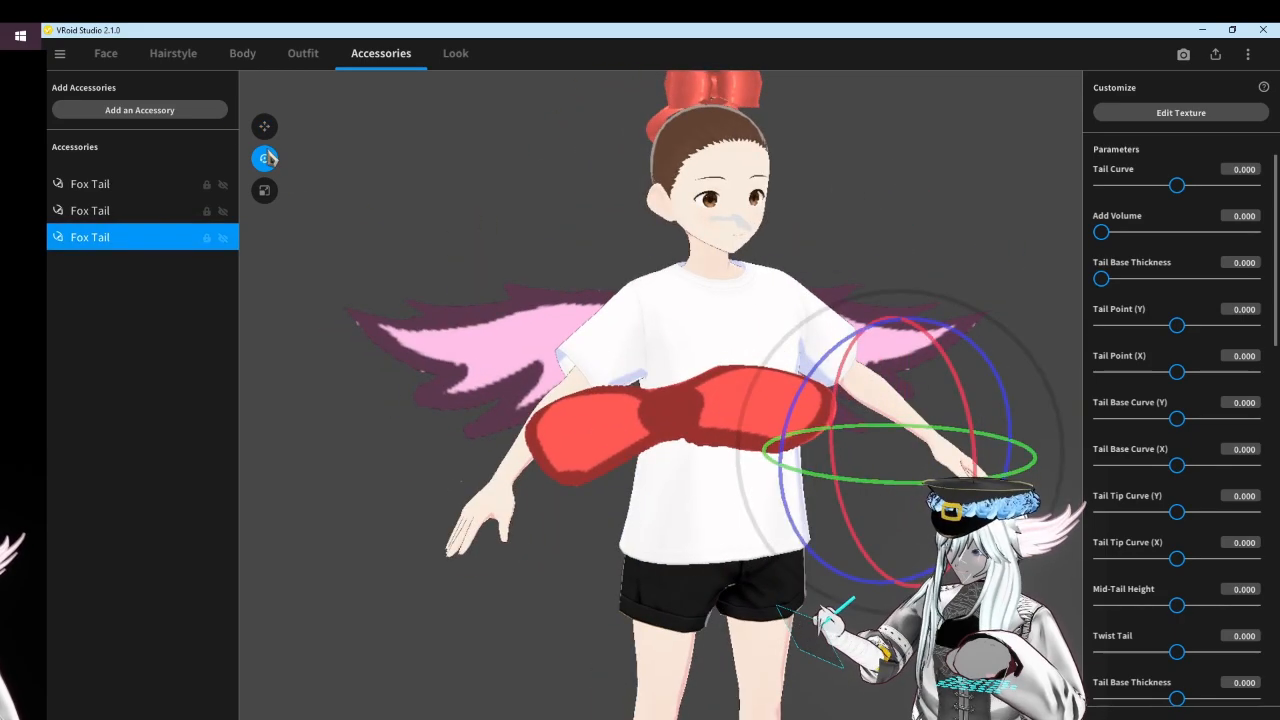
Lower the bow toward the waist and shift it sideways and in depth to sit against the front of the shirt
left_click(264, 127)
left_click_drag(903, 342, 897, 498)
right_click_drag(660, 500, 795, 508)
middle_click_drag(795, 508, 668, 466)
left_click_drag(888, 496, 703, 513)
right_click_drag(703, 513, 560, 495)
left_click_drag(560, 491, 658, 481)
mouse_move(812, 494)
left_mouse_down()
mouse_move(843, 508)
mouse_move(829, 500)
left_mouse_up()
right_click_drag(829, 500, 571, 520)
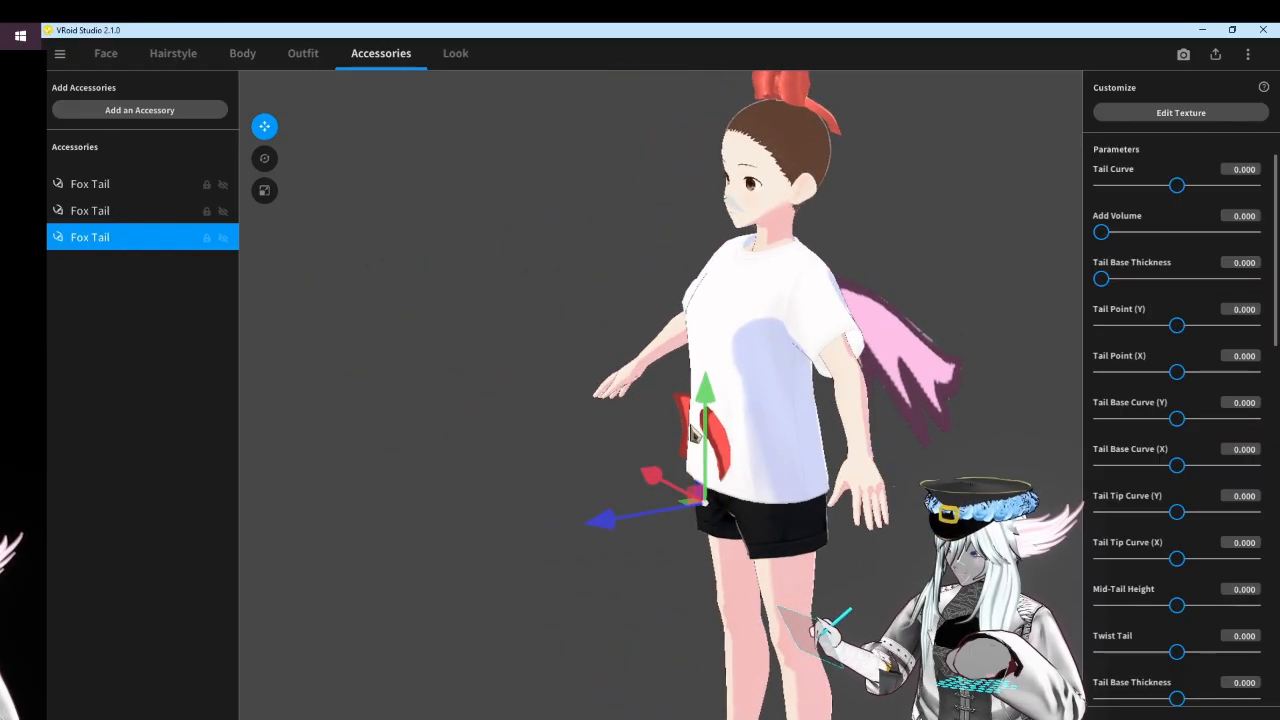
Raise the bow to chest height, bring it forward out of the shirt and turn it around the vertical axis
left_click_drag(690, 405, 718, 239)
right_click_drag(669, 314, 706, 356)
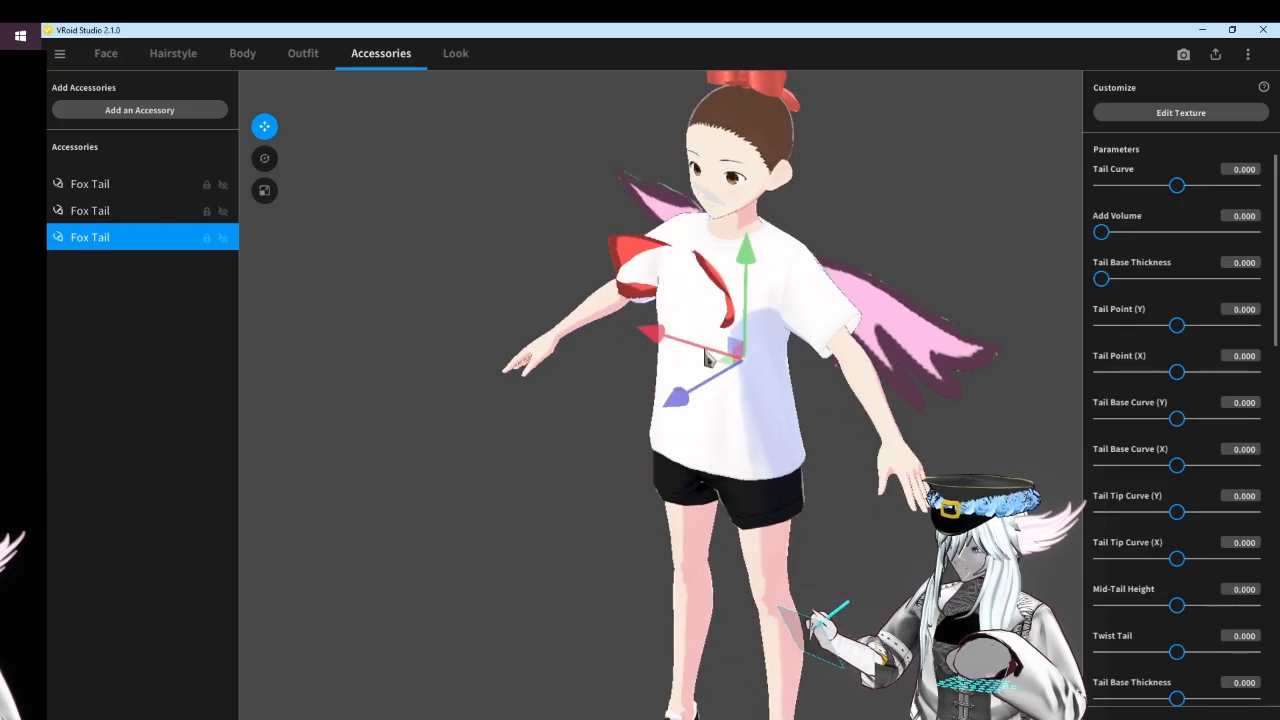
left_click_drag(689, 351, 732, 363)
right_click_drag(732, 363, 674, 441)
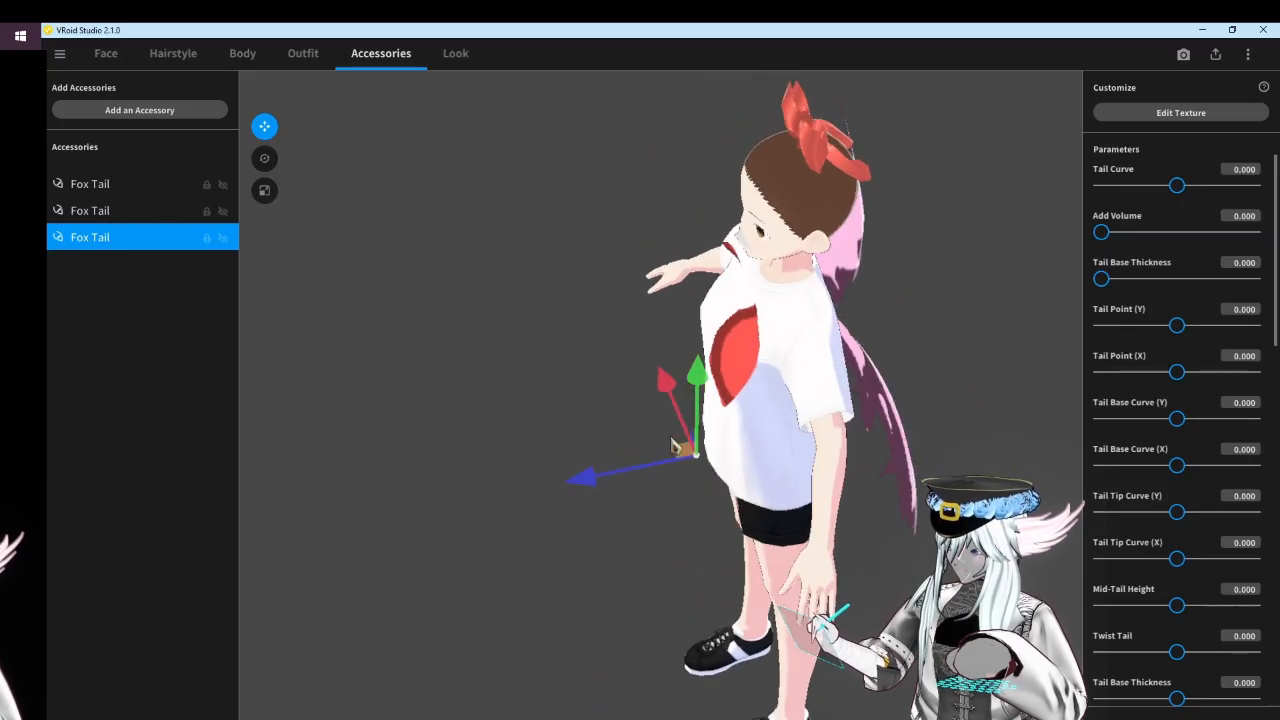
left_click_drag(631, 472, 611, 477)
left_click(264, 158)
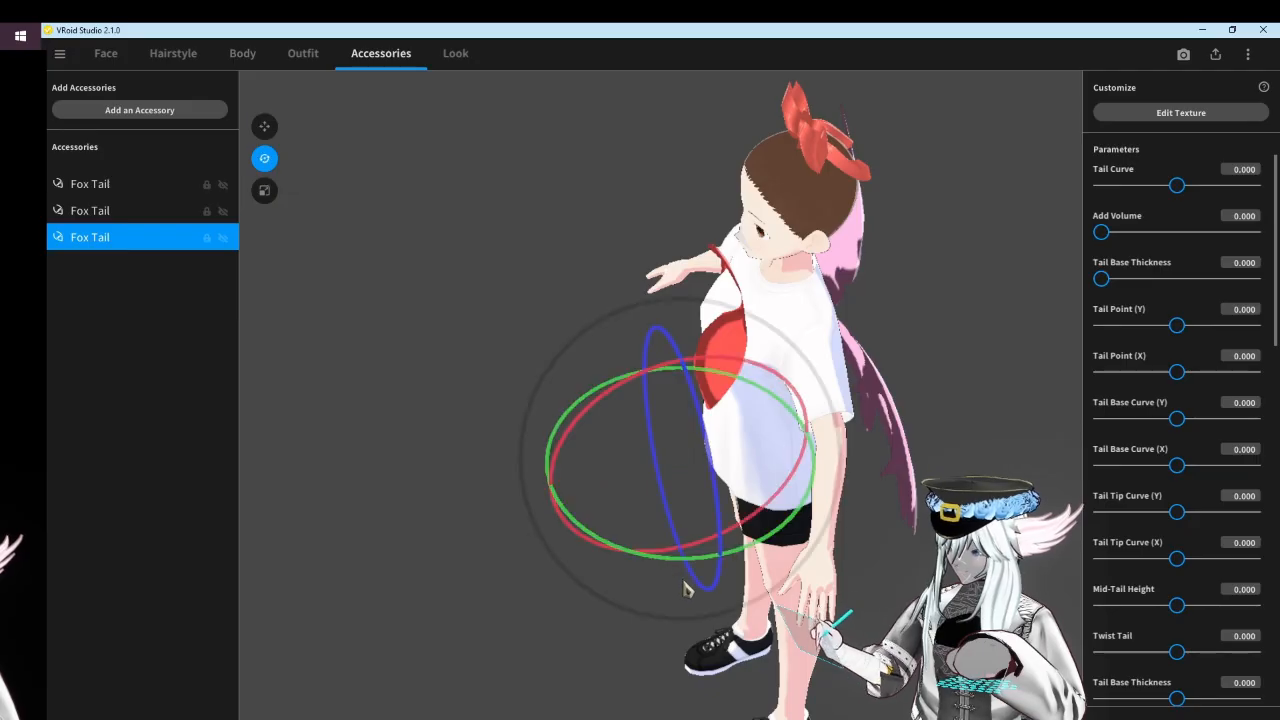
left_click_drag(671, 563, 713, 562)
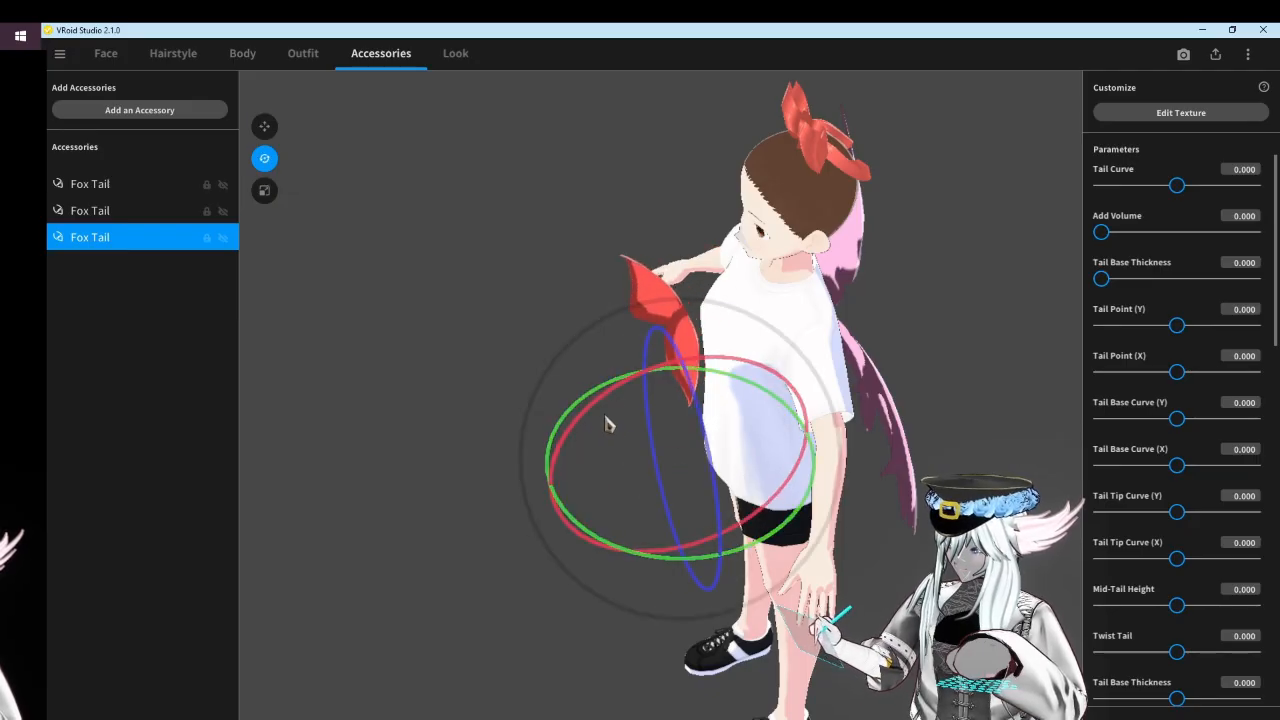
Turn the bow to face the front, lower it slightly and shift it sideways to centre it on the chest
left_click_drag(606, 397, 686, 402)
left_click(264, 126)
right_click_drag(686, 402, 772, 386)
left_click_drag(829, 142, 832, 174)
left_click_drag(738, 265, 759, 269)
Bring the bow forward out of the shirt so its whole shape sits in front of the chest
left_click(266, 160)
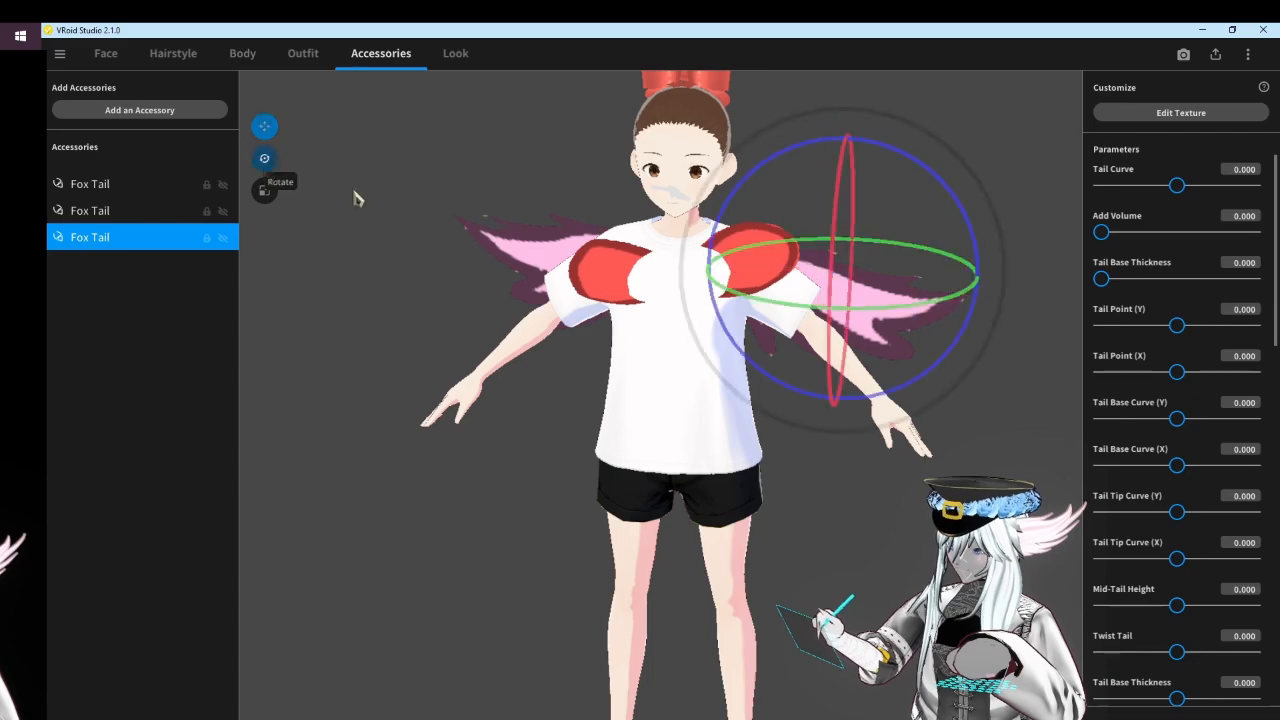
right_click_drag(728, 274, 466, 240)
left_click(264, 126)
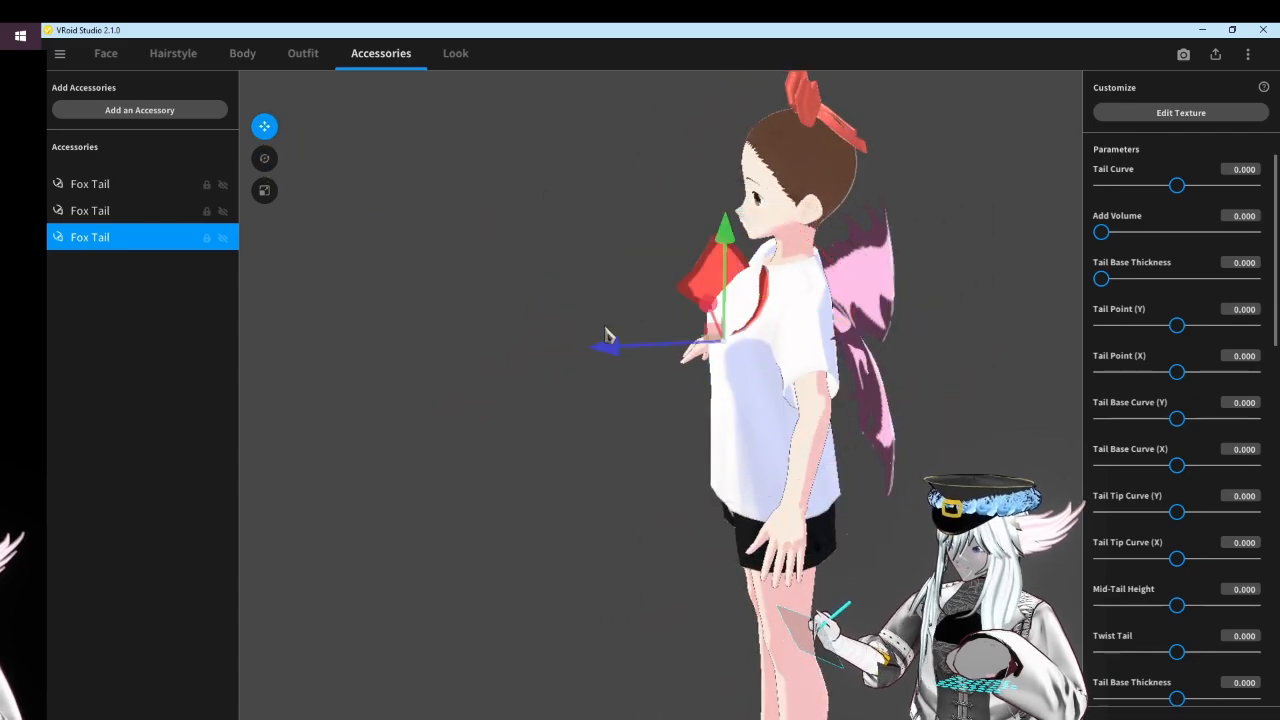
left_click_drag(606, 336, 584, 338)
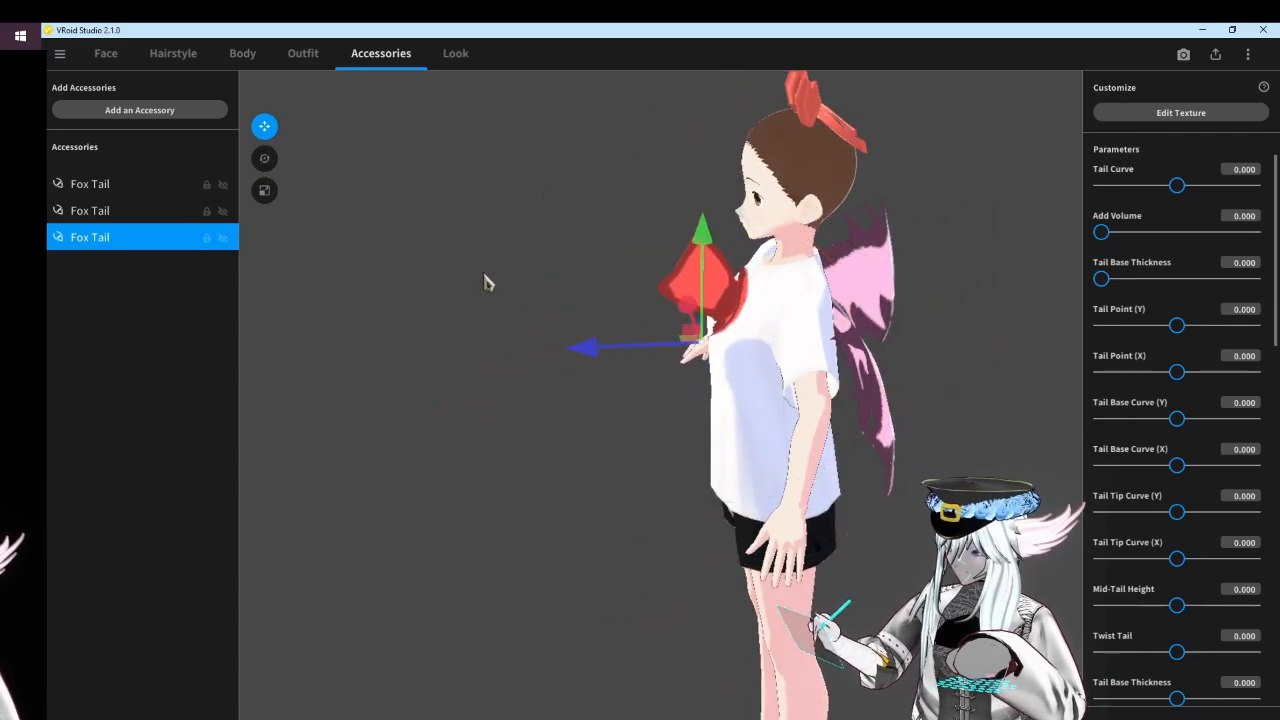
left_click(484, 282)
right_click_drag(454, 266, 547, 265)
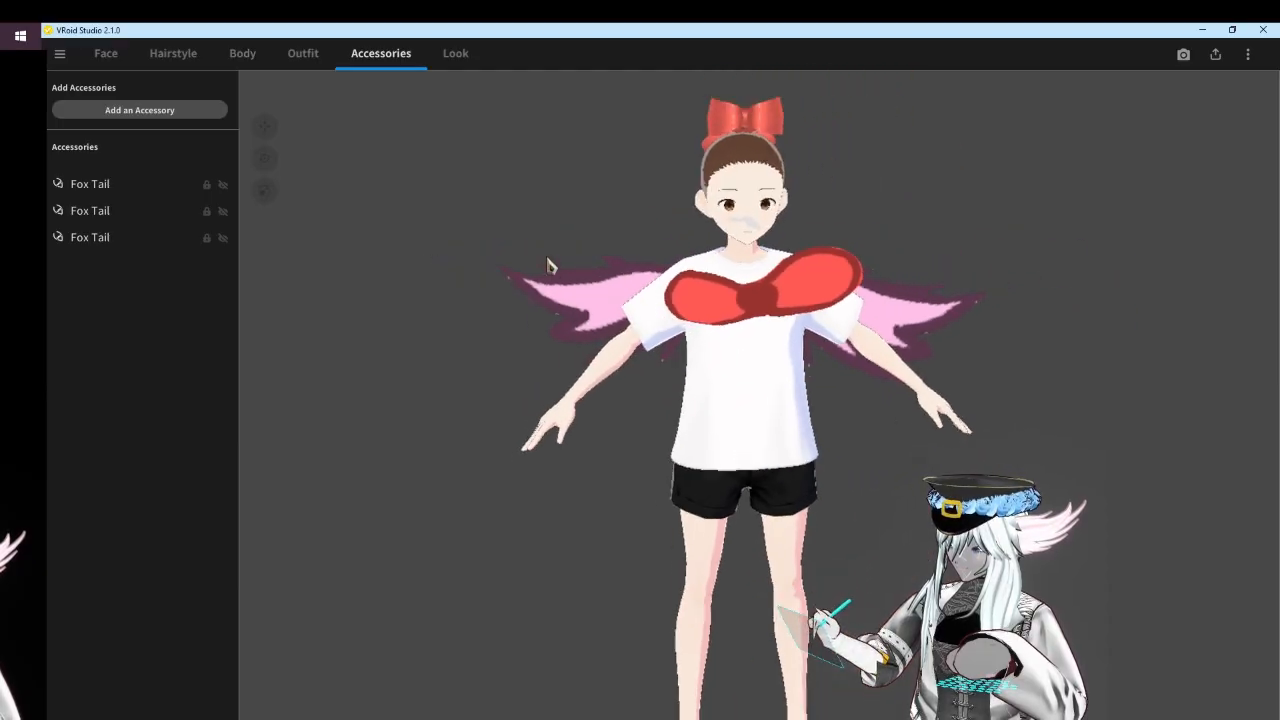
middle_click_drag(547, 265, 523, 400)
scroll(846, 514, "up", 3)
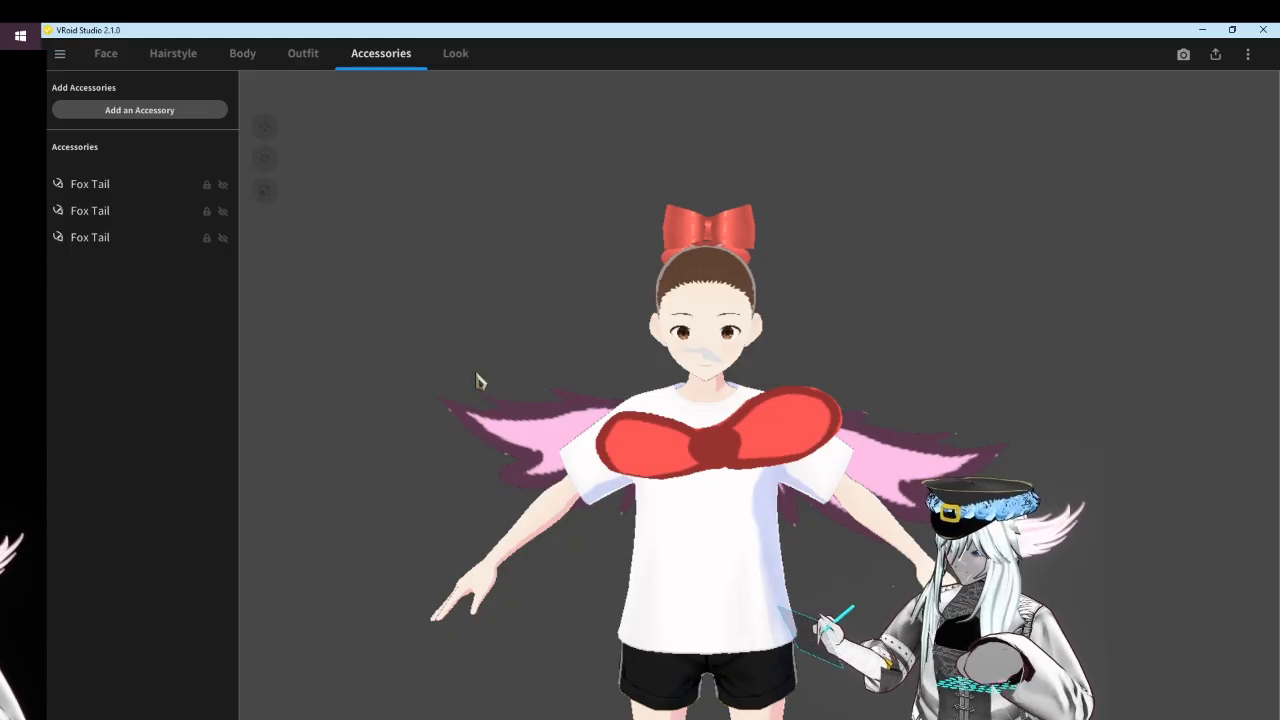
Replace the red hair bow with the first Extra hairstyle preset and open the hairstyle for editing
left_click(196, 59)
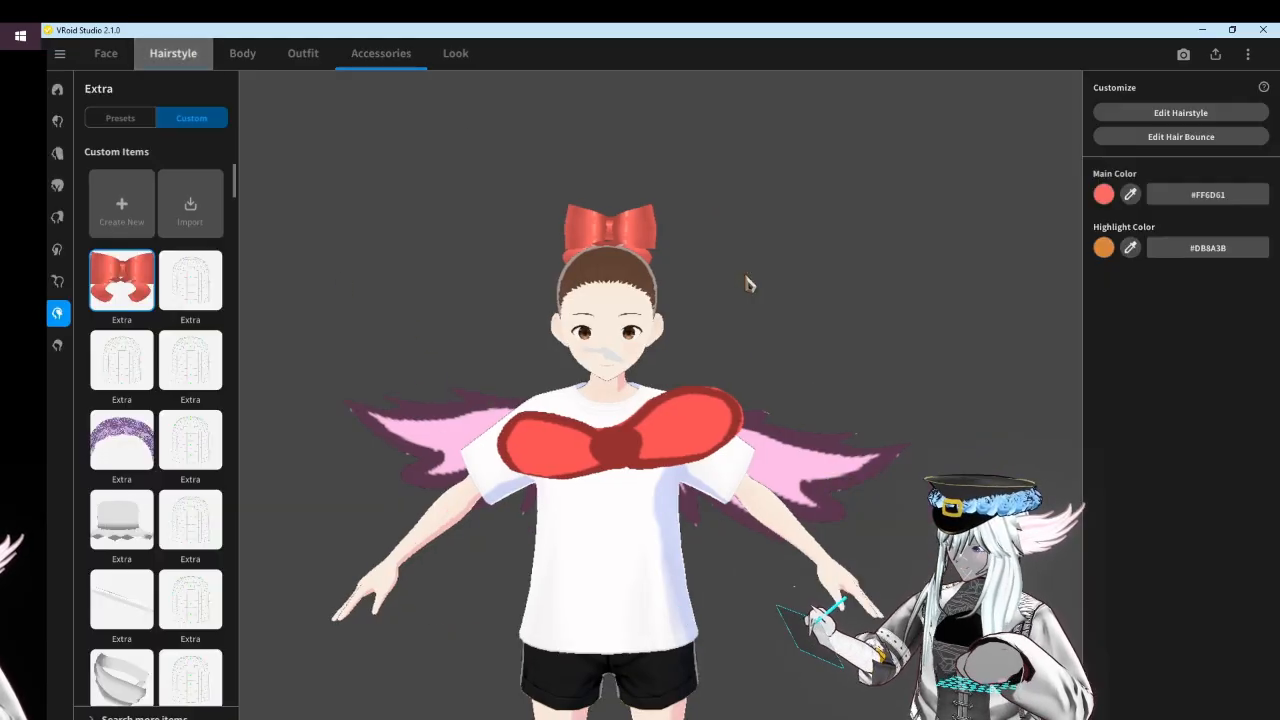
left_click(132, 118)
left_click(143, 191)
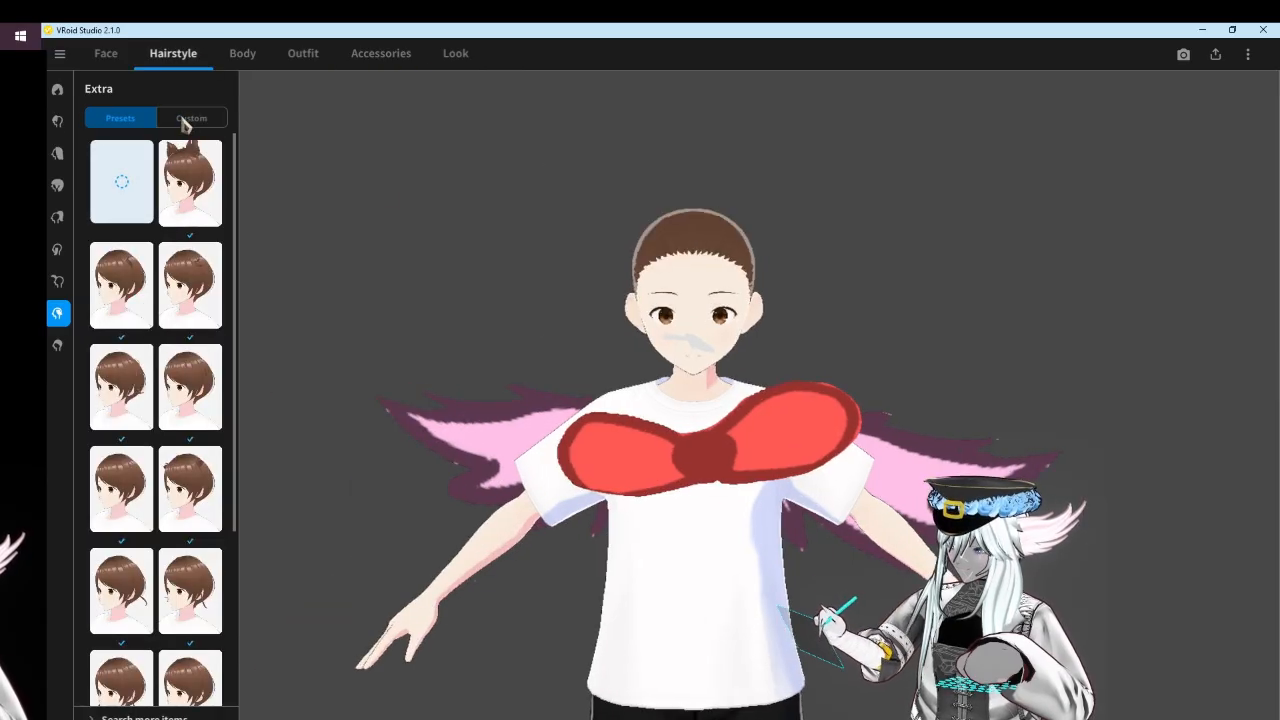
left_click(186, 118)
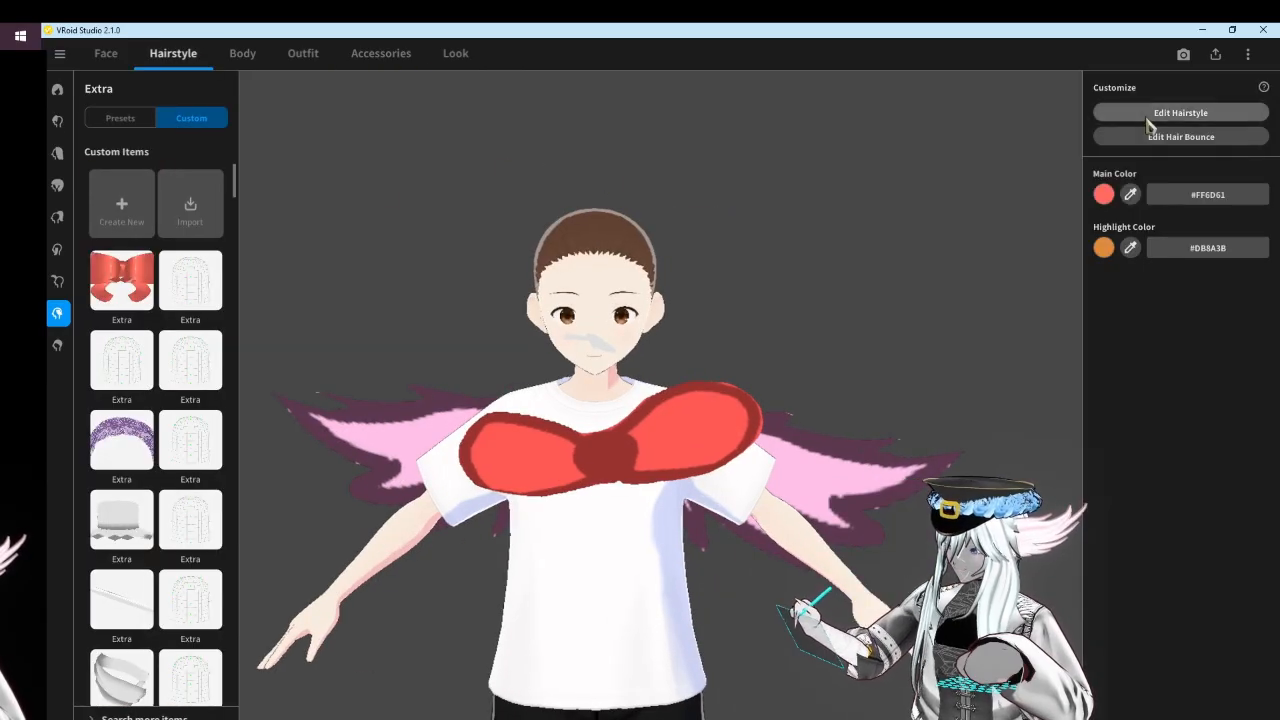
left_click(1148, 117)
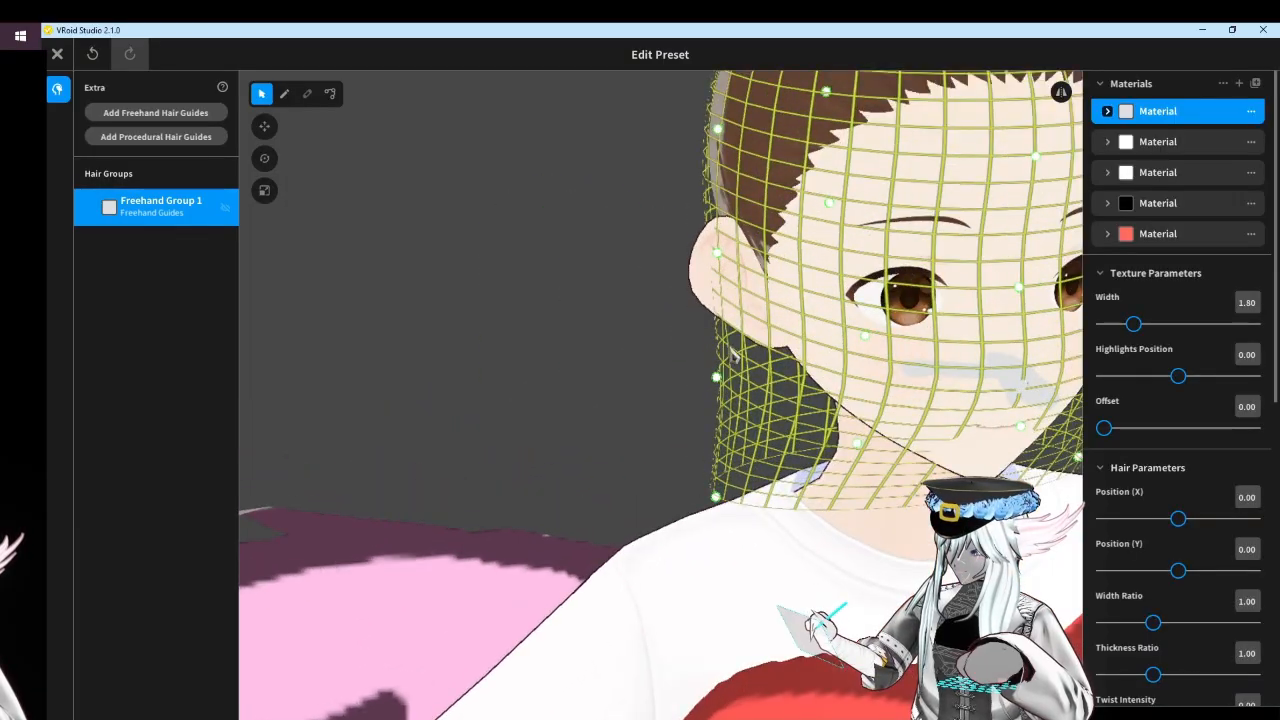
Try to draw a vertical freehand hair strand with the Fluffy curve on the guide mesh below the ear
right_click_drag(733, 355, 718, 342)
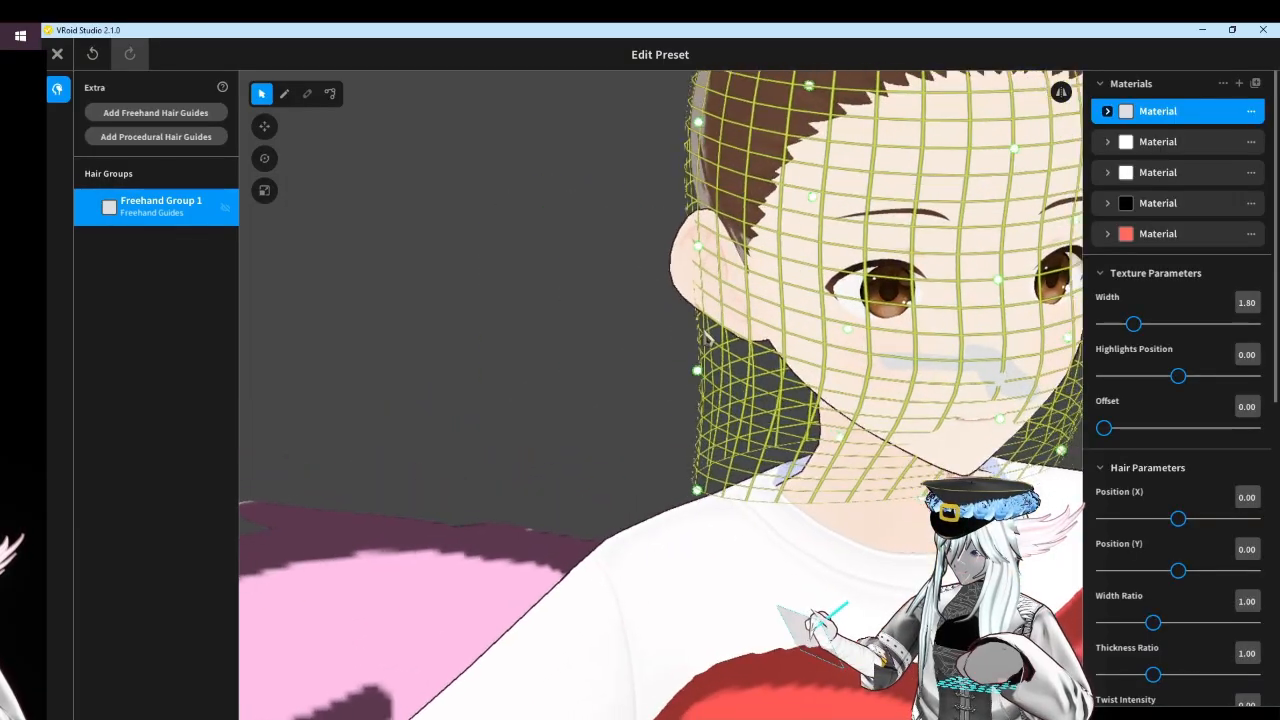
scroll(718, 342, "up", 3)
scroll(742, 470, "down", 3)
right_click_drag(760, 478, 787, 462)
left_click_drag(865, 484, 846, 463)
right_click_drag(846, 463, 734, 424)
left_click(284, 93)
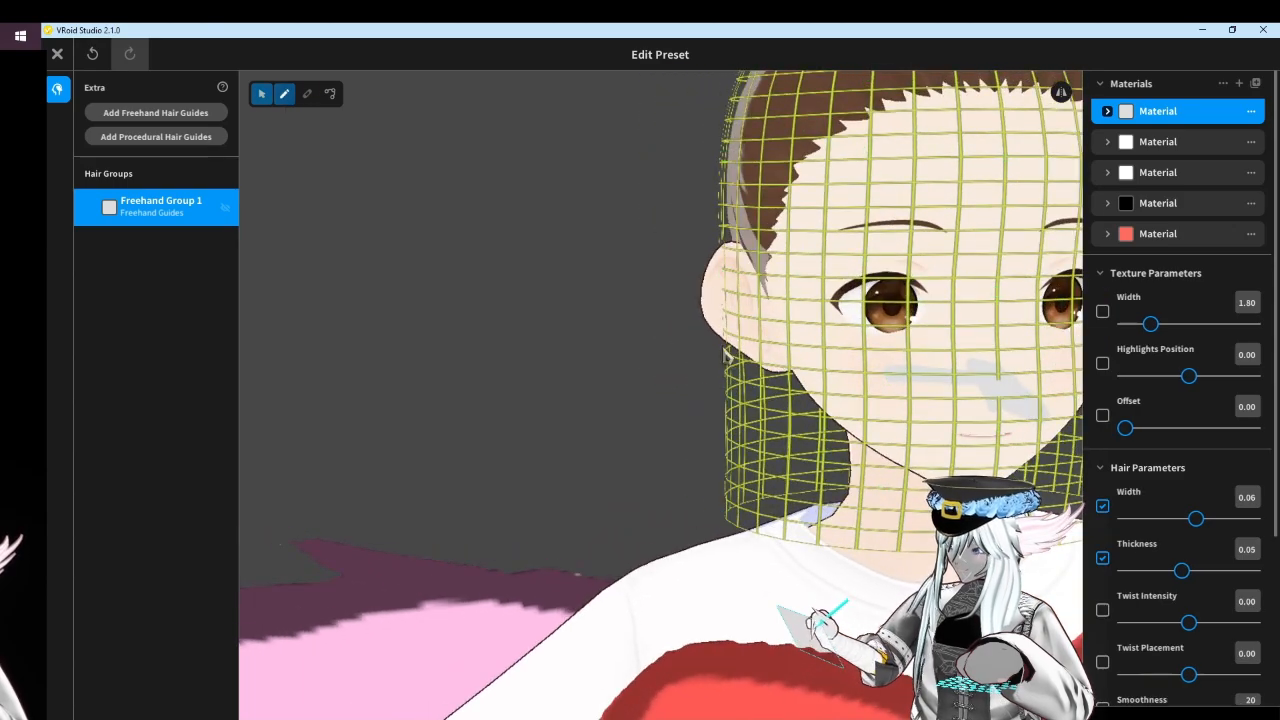
left_click_drag(530, 296, 524, 502)
scroll(1200, 500, "down", 3)
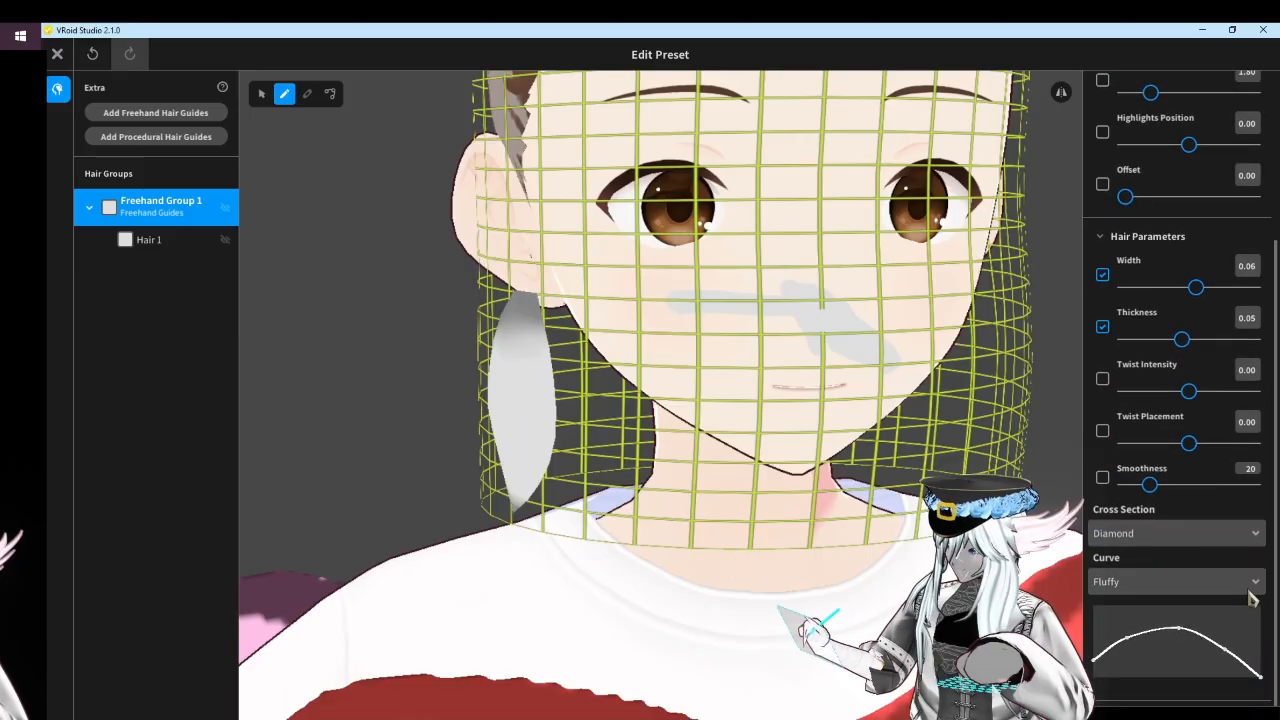
key("ctrl+z")
Set the hair curve to Straight and draw a vertical freehand strand below the ear down to the shoulder
left_click(1170, 581)
left_click(1151, 633)
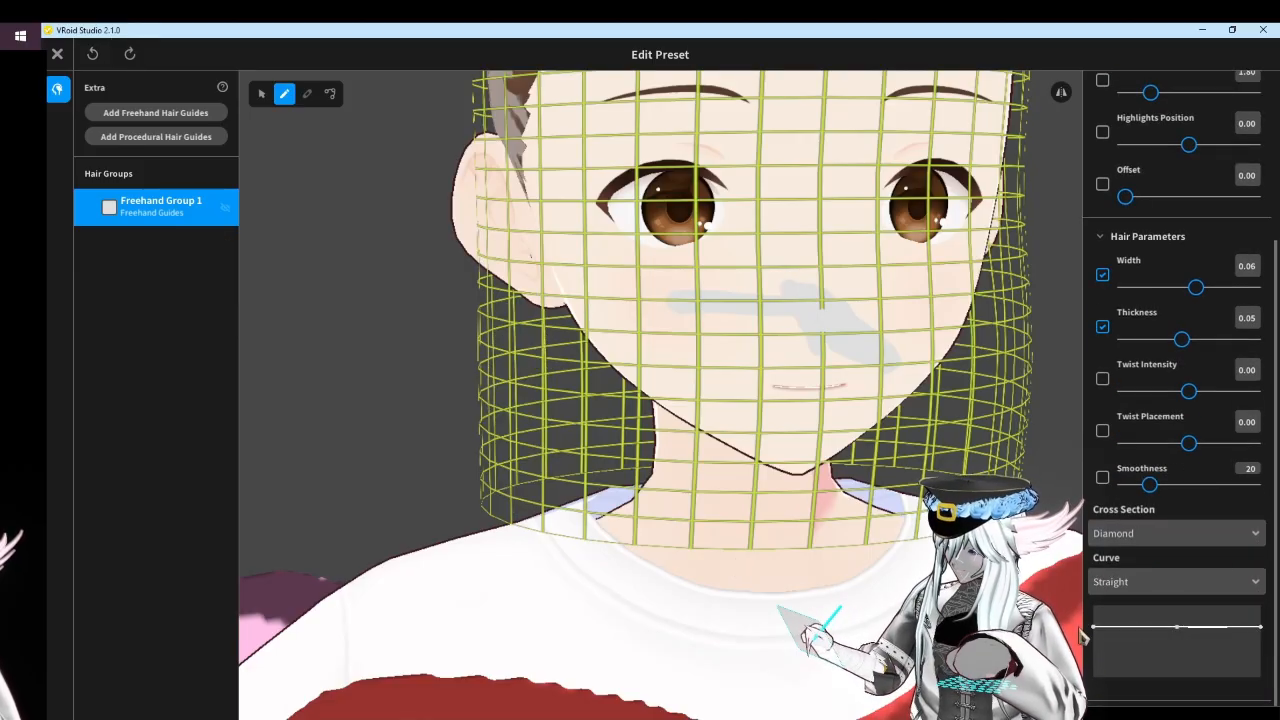
left_click_drag(530, 288, 532, 512)
Add a new hair material and assign it to the strand Hair 1
scroll(1220, 340, "up", 2)
left_click(1239, 83)
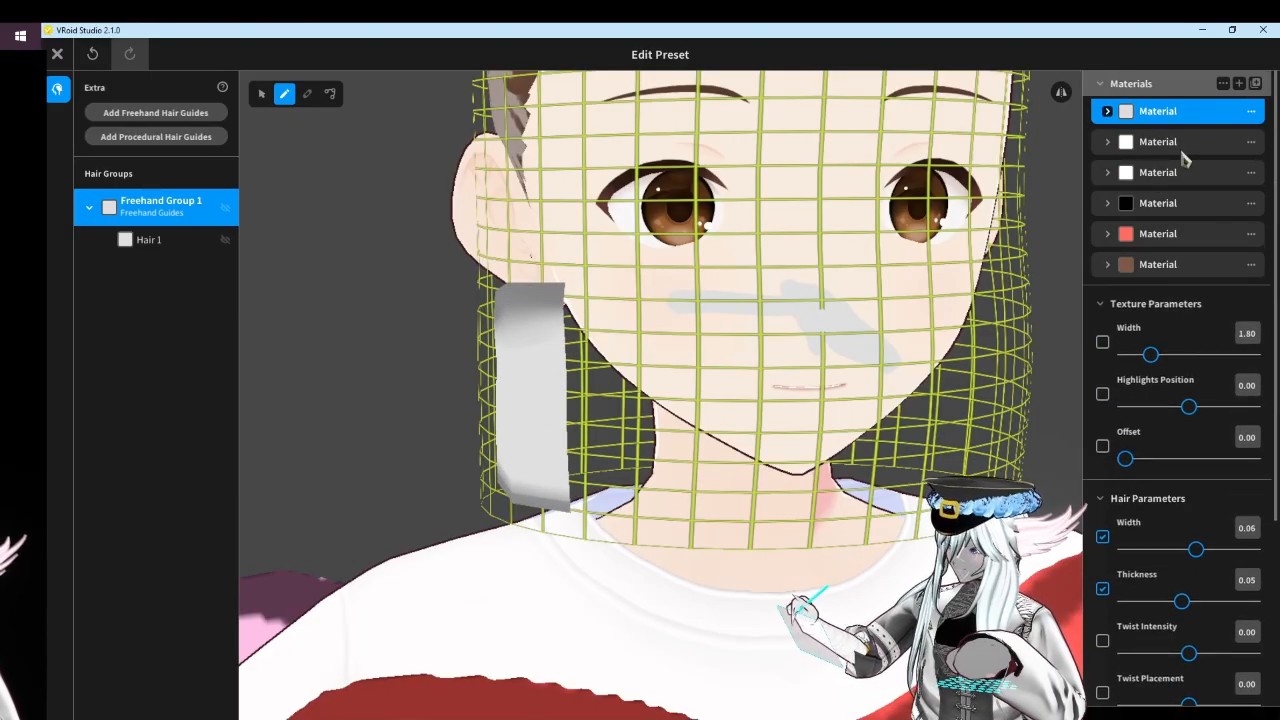
left_click(1141, 267)
right_click(163, 214)
left_click(152, 239)
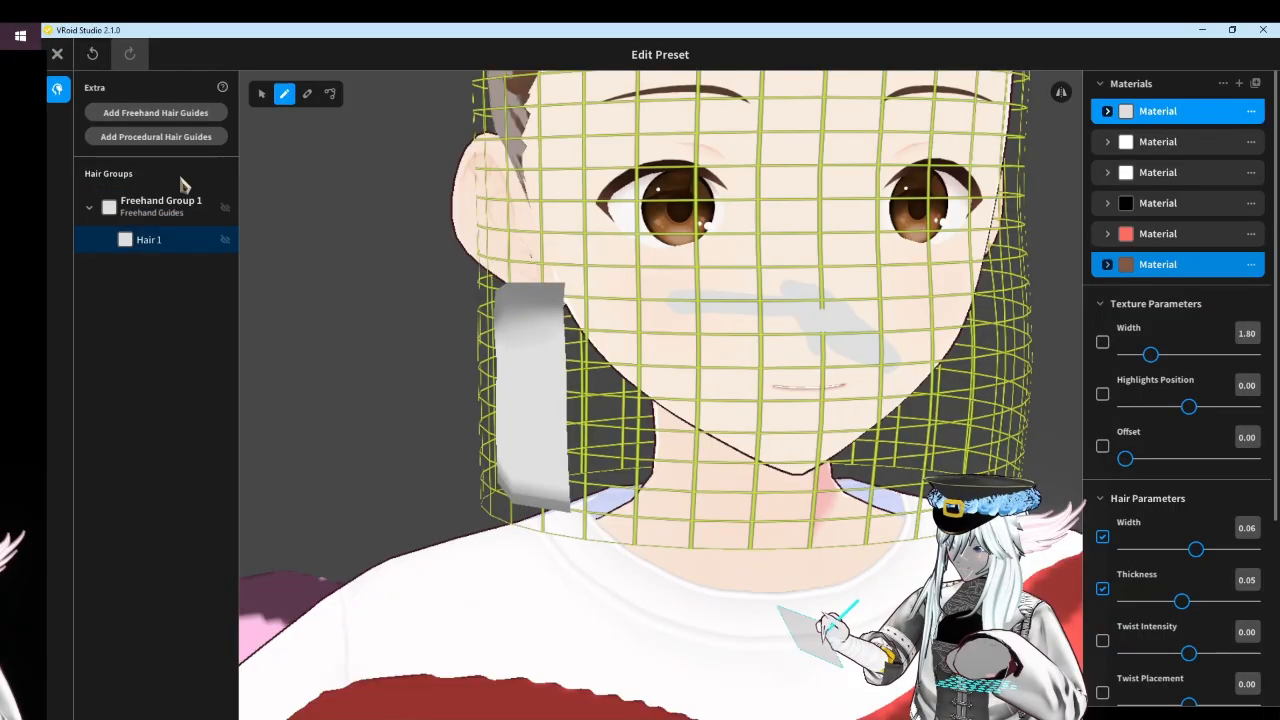
left_click(264, 96)
left_click(1110, 266)
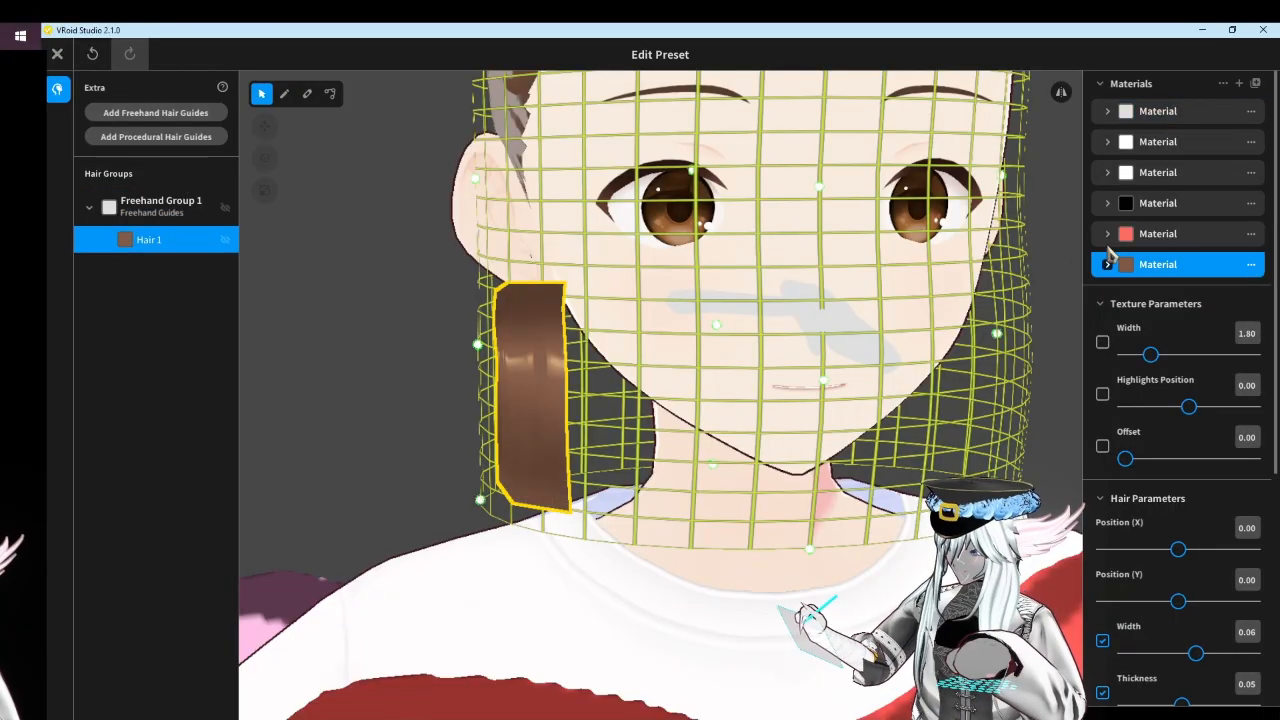
Set the new material's main color to white, #FFFFFF
left_click(1107, 265)
left_click(1142, 294)
left_click_drag(1067, 353, 856, 239)
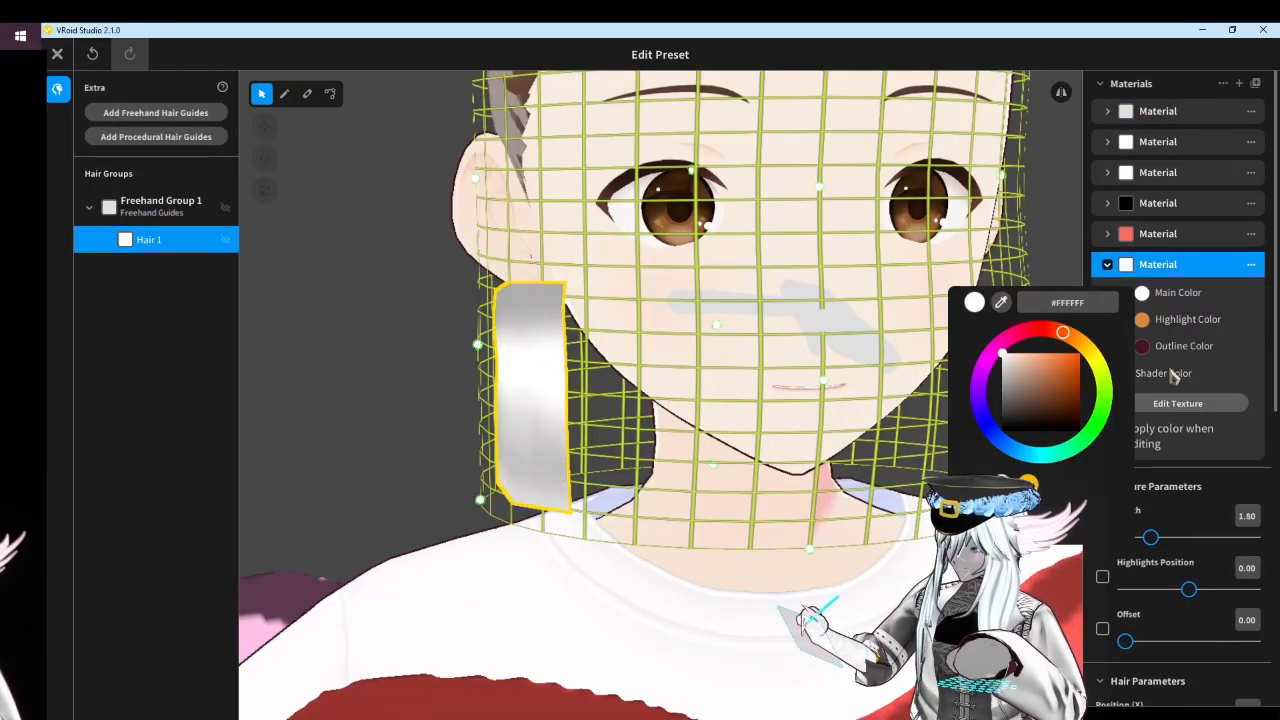
Open the new material's texture for editing and choose to export its Default Design base layer
left_click(1200, 405)
left_click(1178, 404)
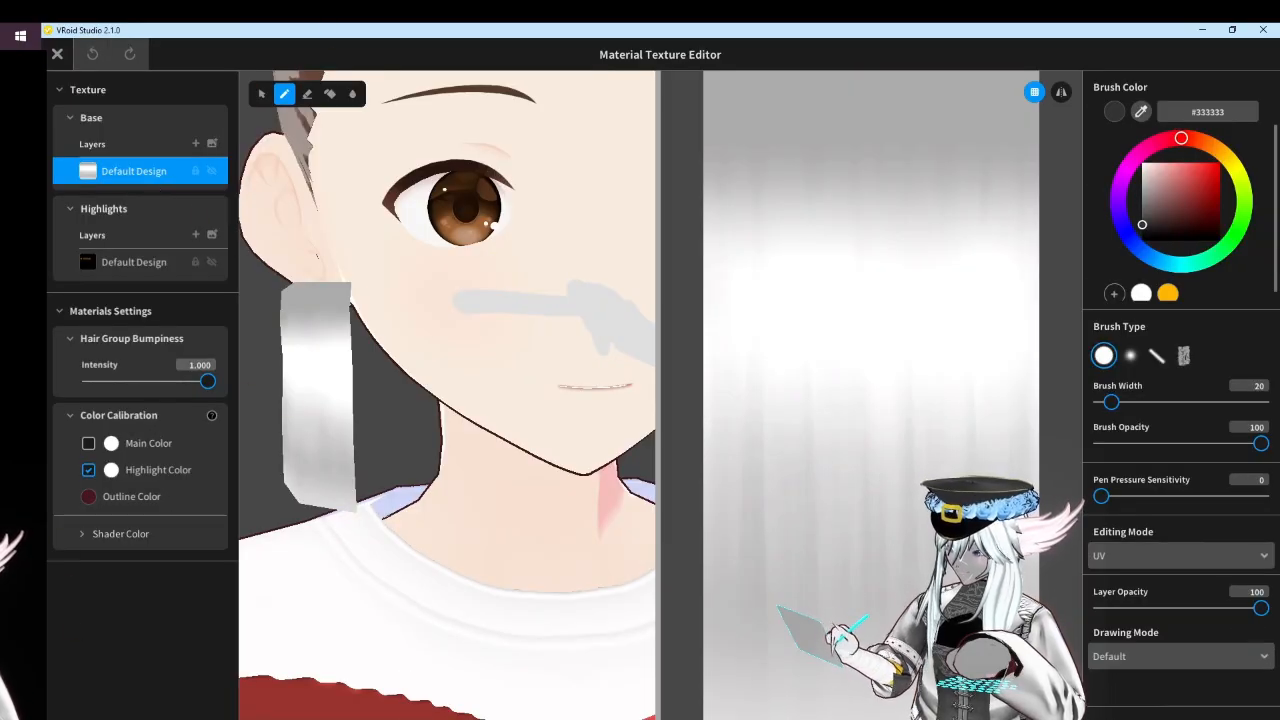
right_click(88, 176)
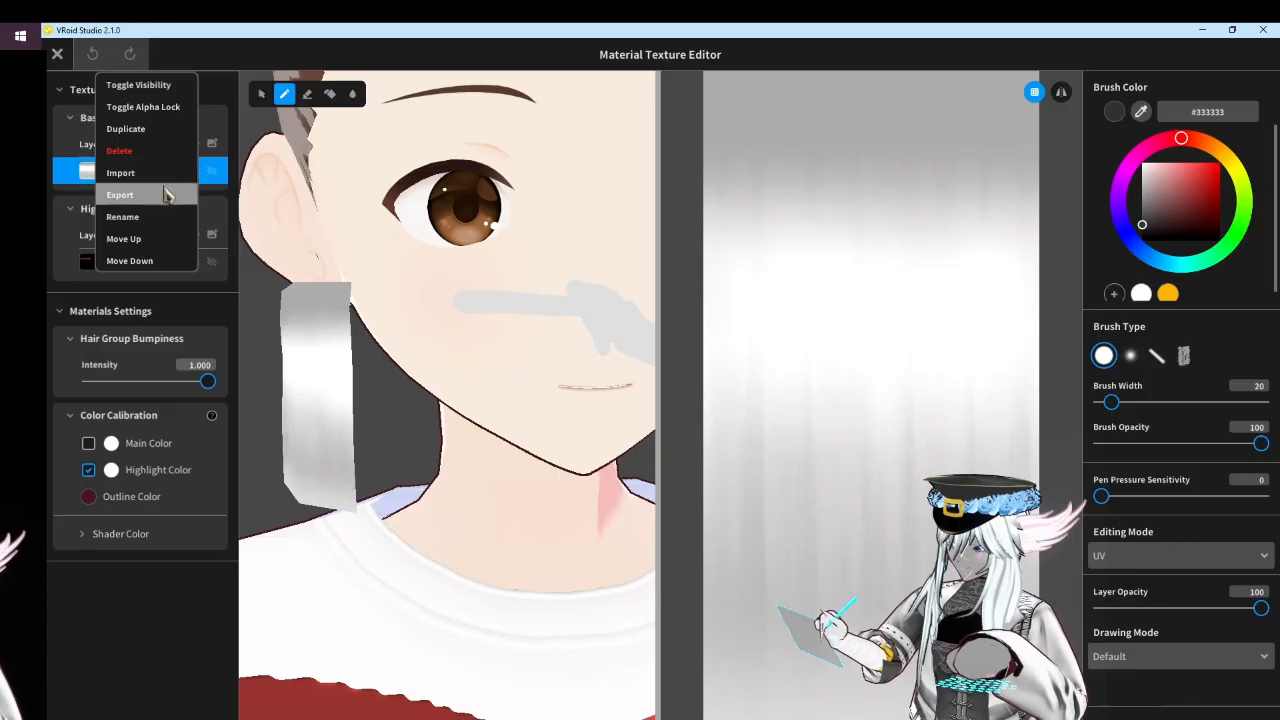
left_click(120, 194)
left_click(503, 497)
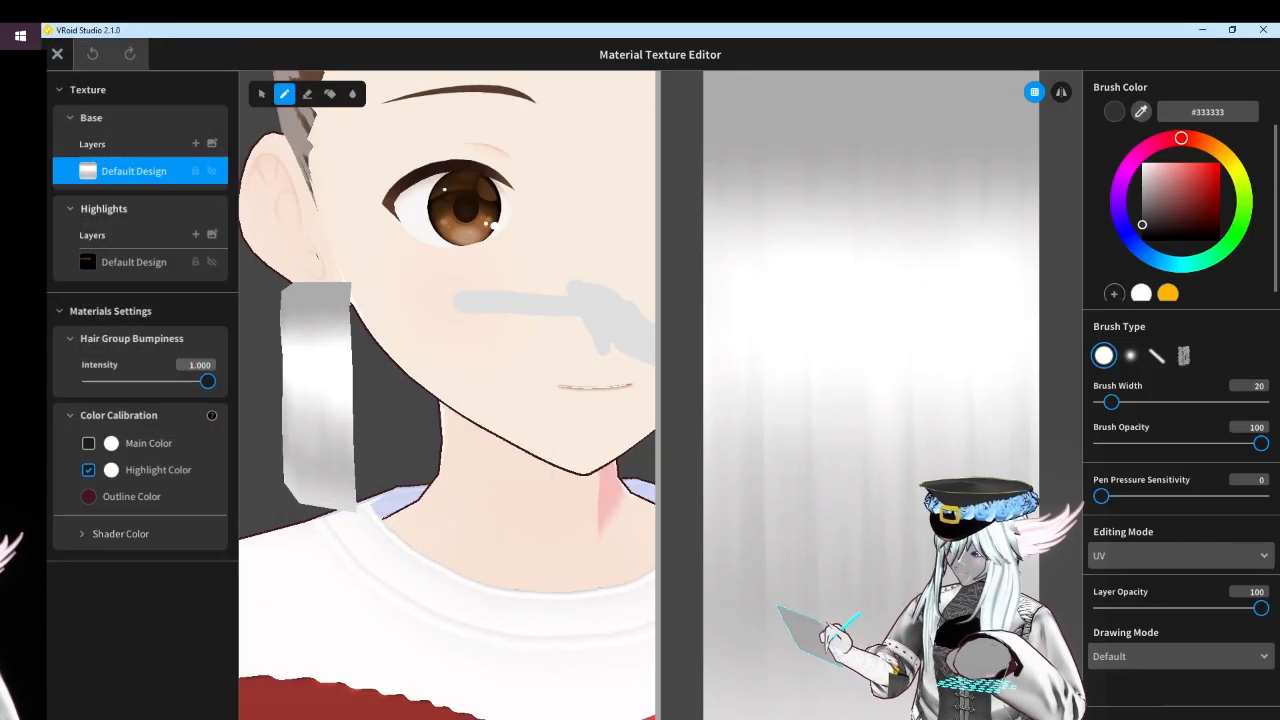
Switch to Krita, close hairthing.png and open the image "hair thing" from drive D
key("alt+Tab")
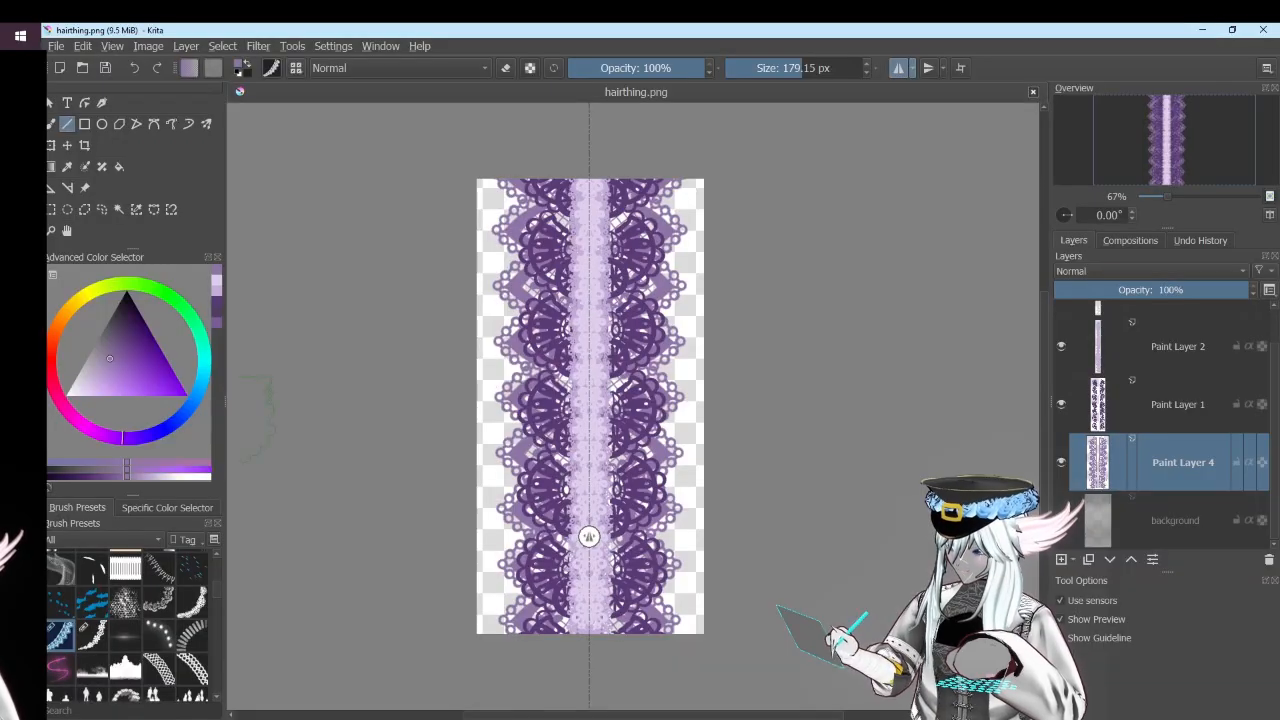
left_click(56, 46)
left_click(160, 363)
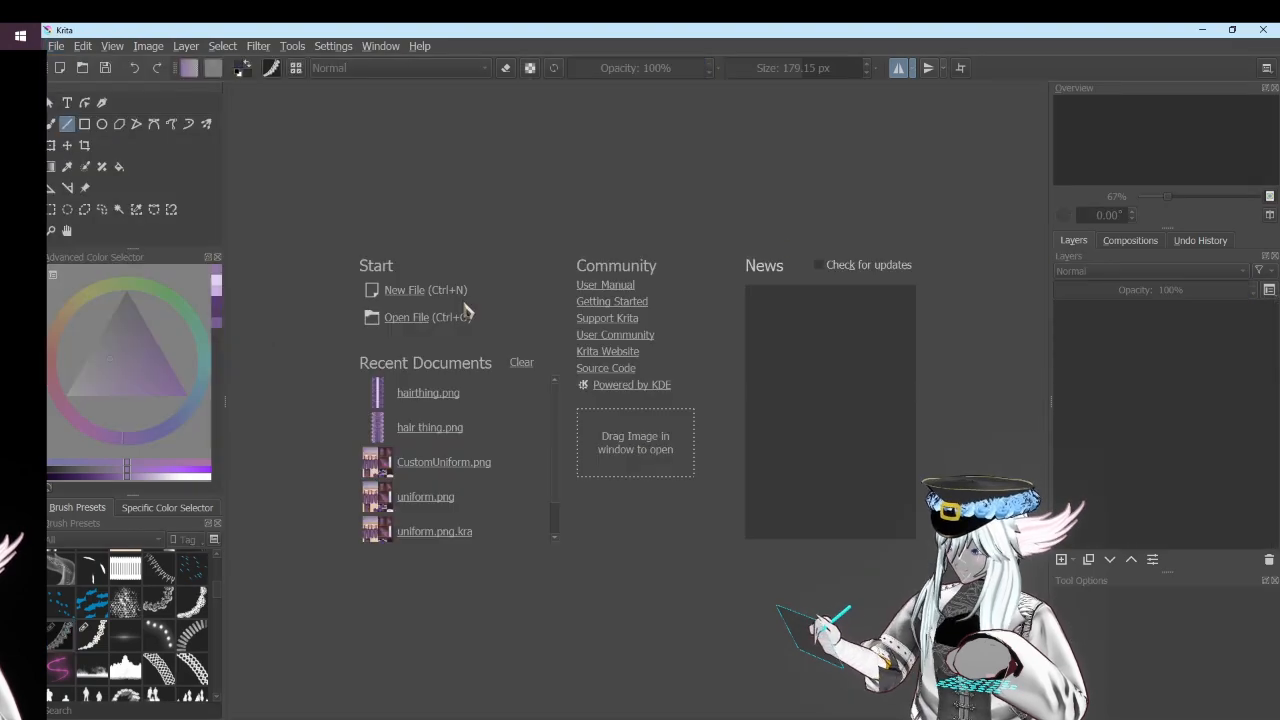
left_click(415, 318)
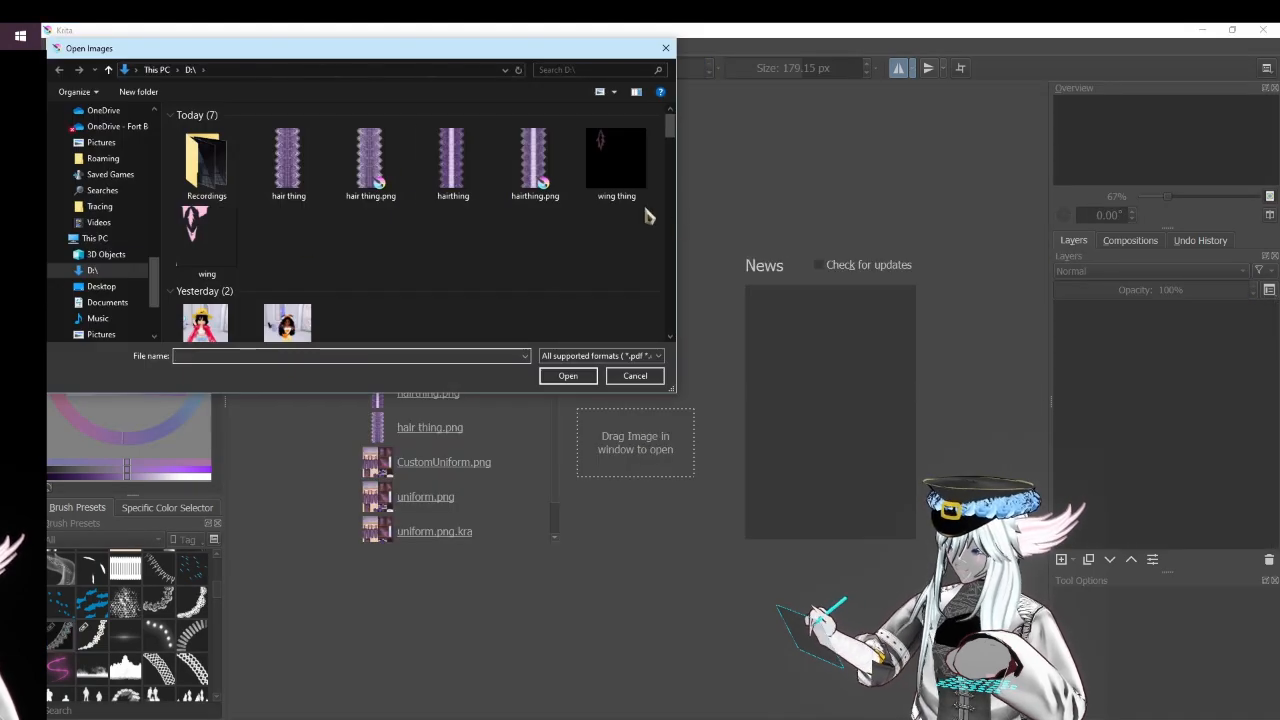
left_click(288, 160)
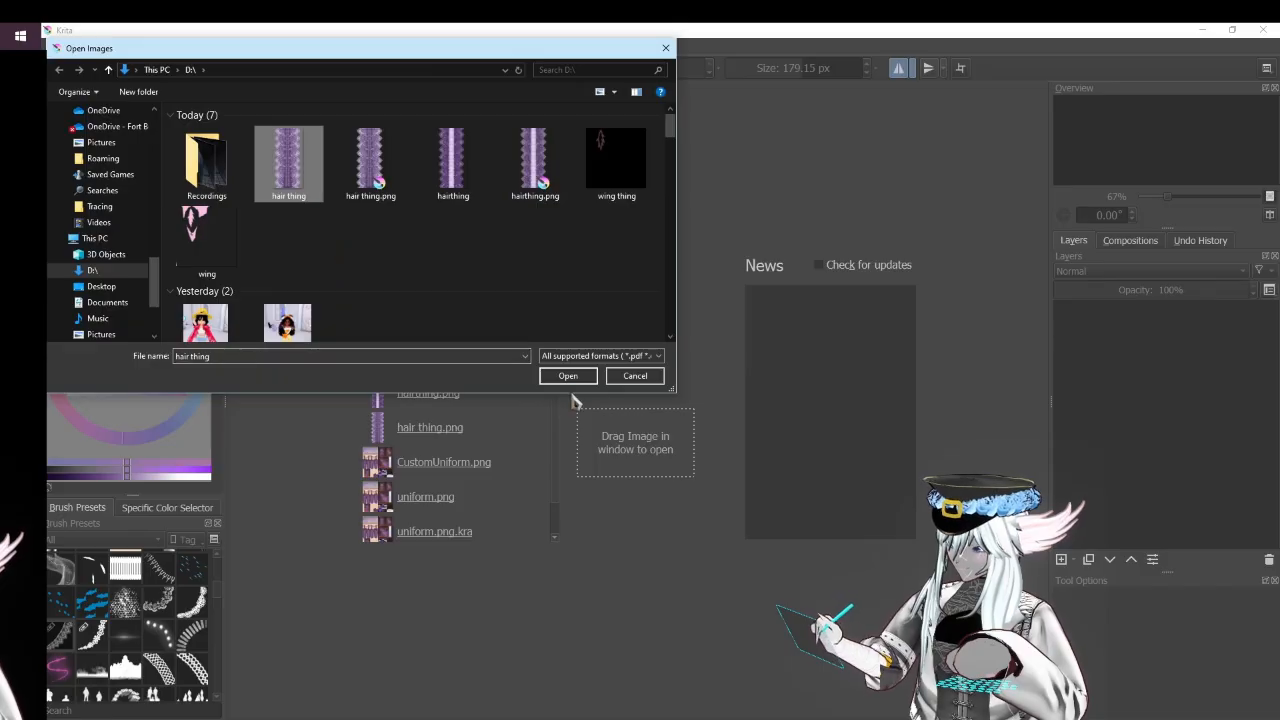
left_click(567, 377)
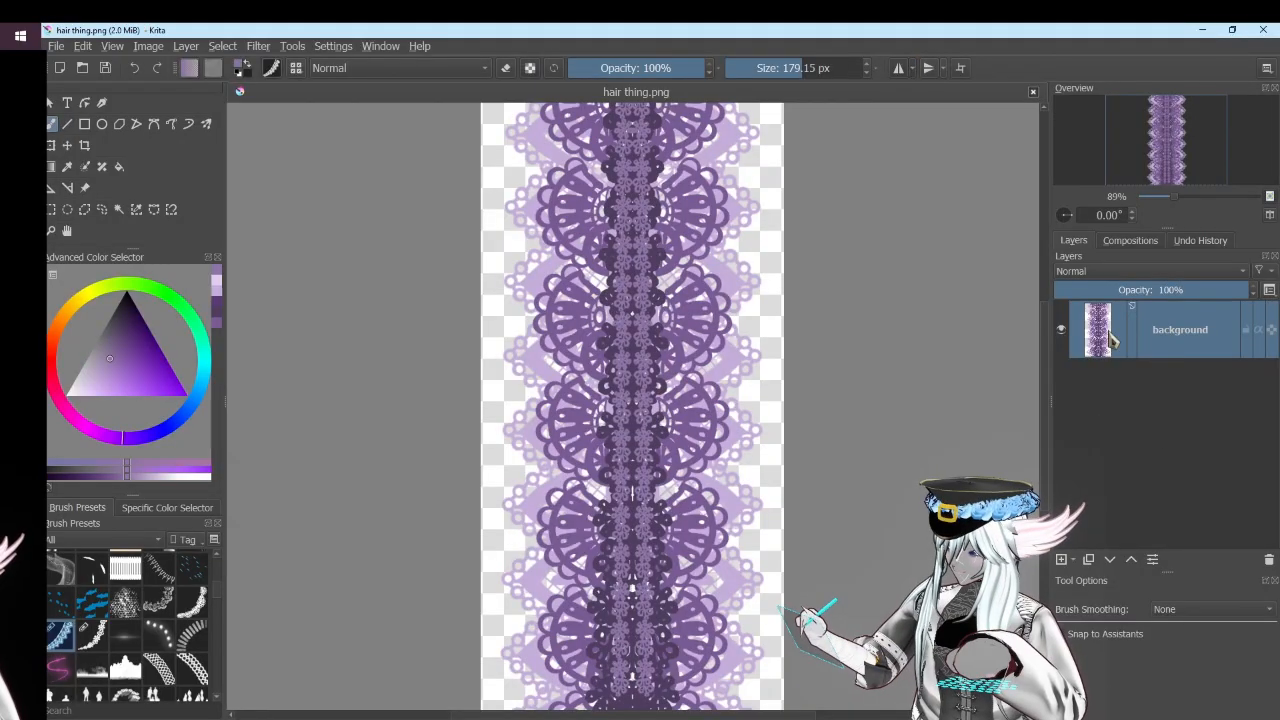
Hide the background lace layer and add a new empty paint layer above it
left_click(1062, 331)
left_click(1062, 560)
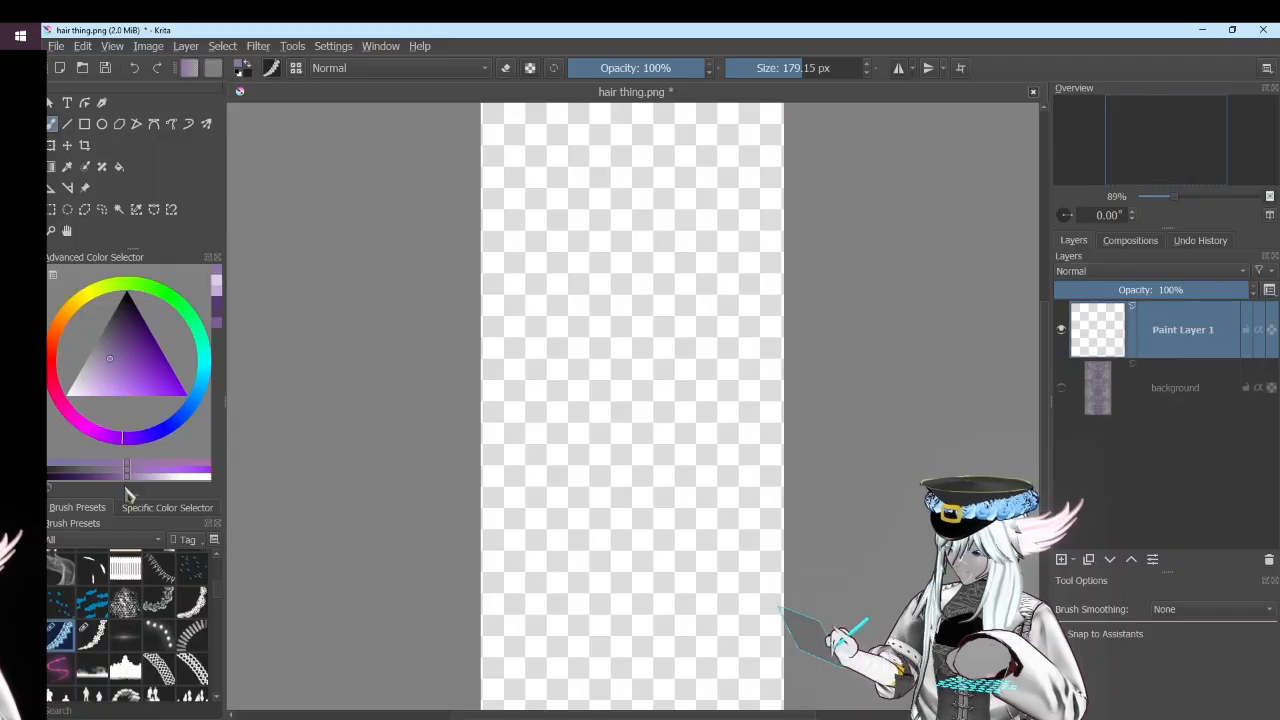
Look through the brush presets for a decorative pattern brush
scroll(137, 680, "down", 3)
scroll(136, 678, "down", 3)
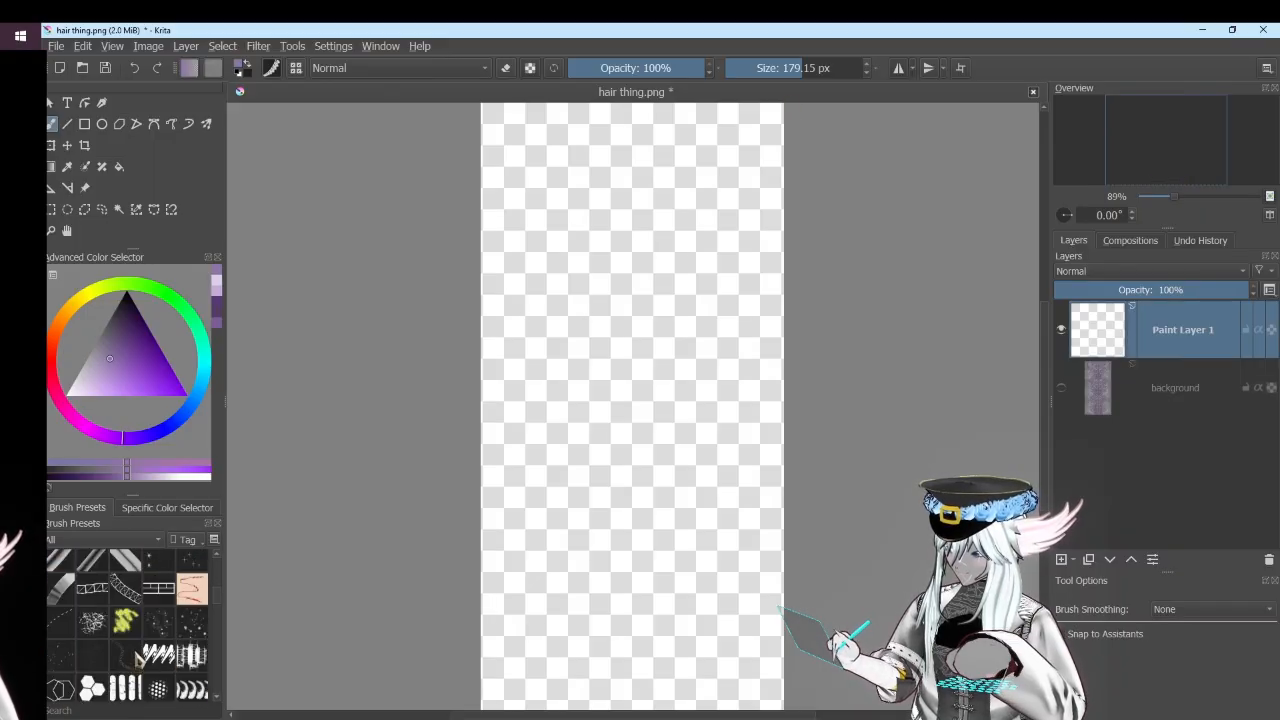
scroll(140, 652, "down", 12)
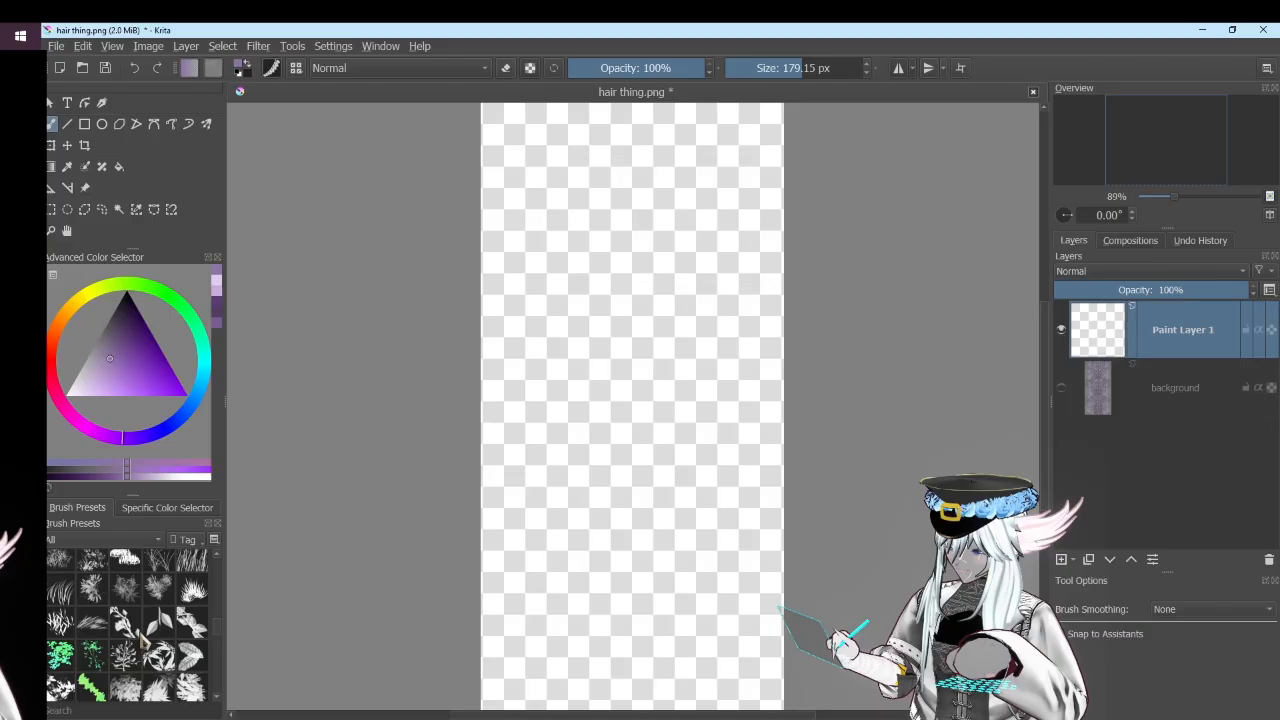
scroll(141, 638, "down", 9)
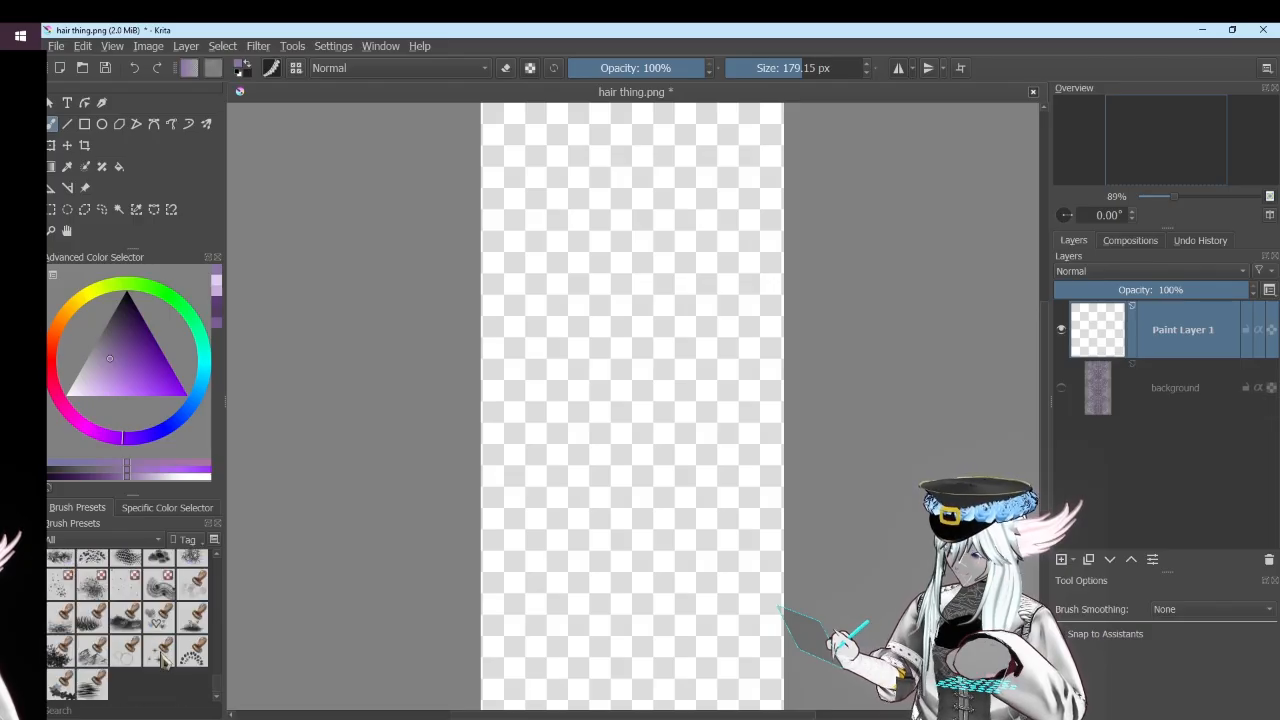
left_click(164, 660)
scroll(168, 655, "up", 6)
scroll(169, 648, "down", 5)
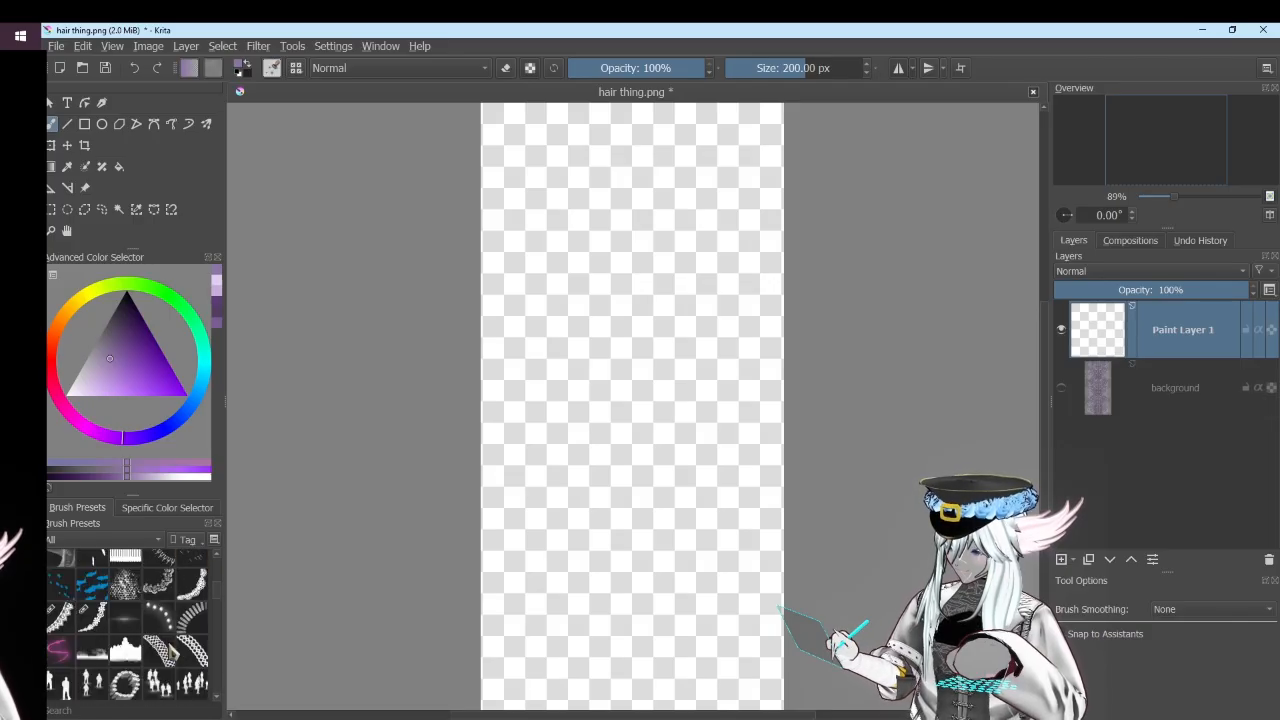
scroll(150, 645, "up", 3)
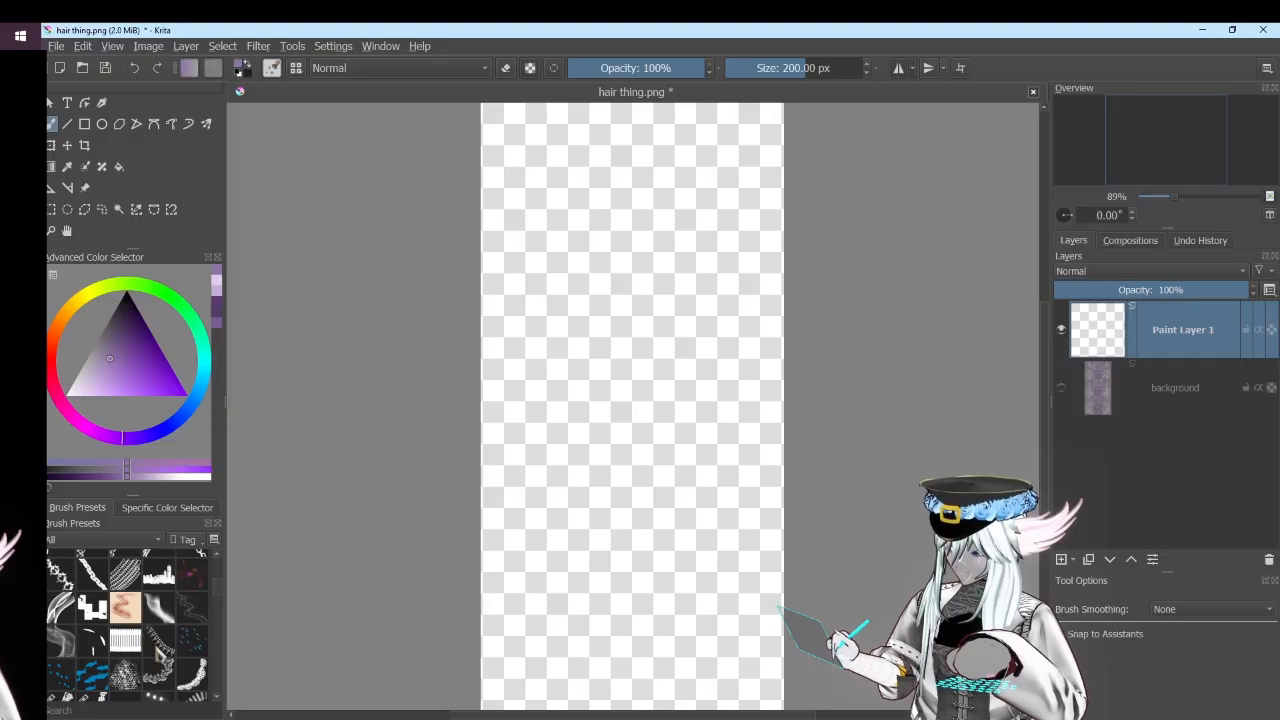
Test a 40 px trim brush and a 70 px chain brush with strokes on the new layer, undoing each one
left_click(158, 640)
left_click_drag(520, 275, 565, 483)
key("ctrl+z")
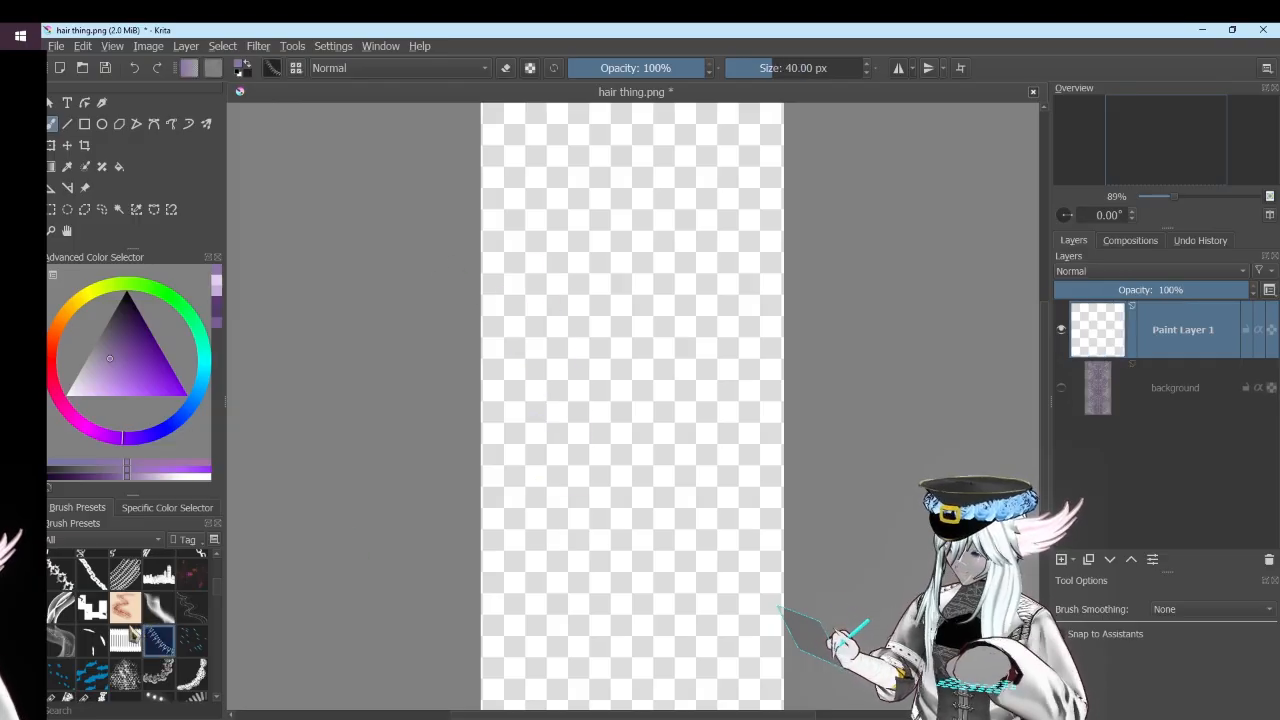
scroll(130, 620, "up", 3)
left_click(60, 664)
mouse_move(672, 150)
left_mouse_down()
mouse_move(650, 200)
mouse_move(622, 480)
left_mouse_up()
key("ctrl+z")
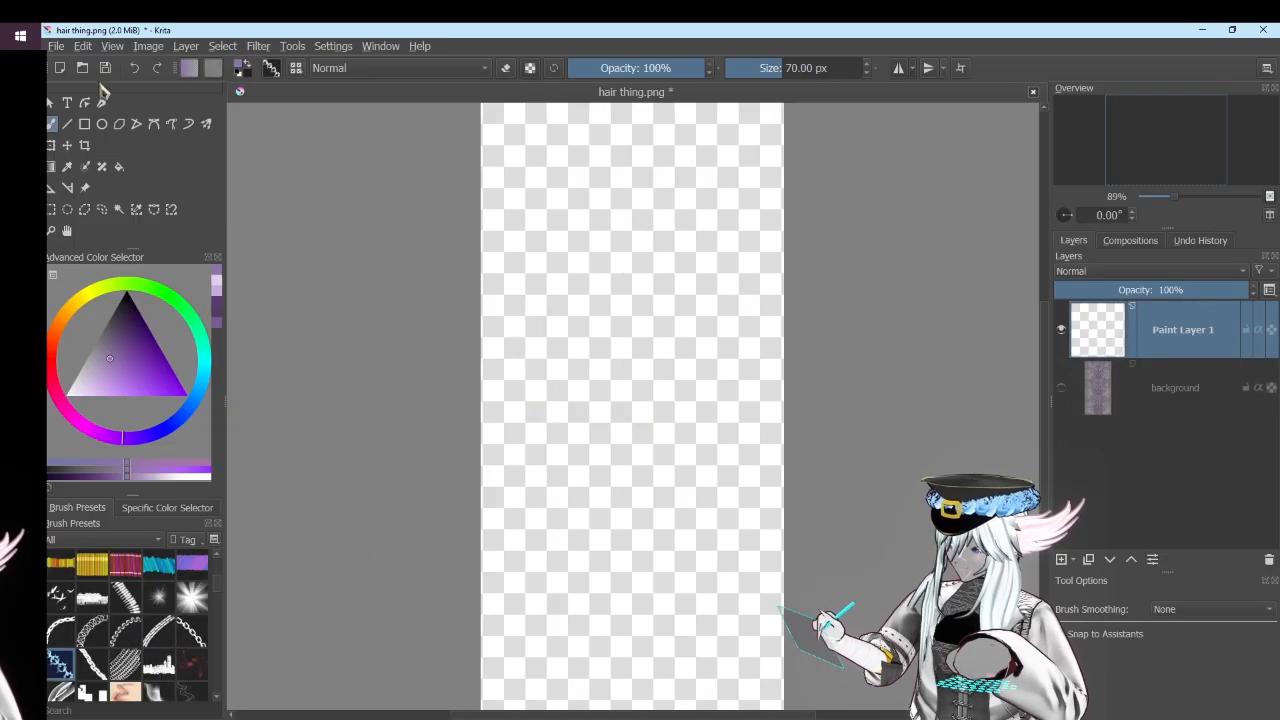
Draw a vertical column of overlapping purple rings down the middle of the canvas using the Line tool and the 100 px ring-chain brush
scroll(445, 451, "down", 1, "ctrl")
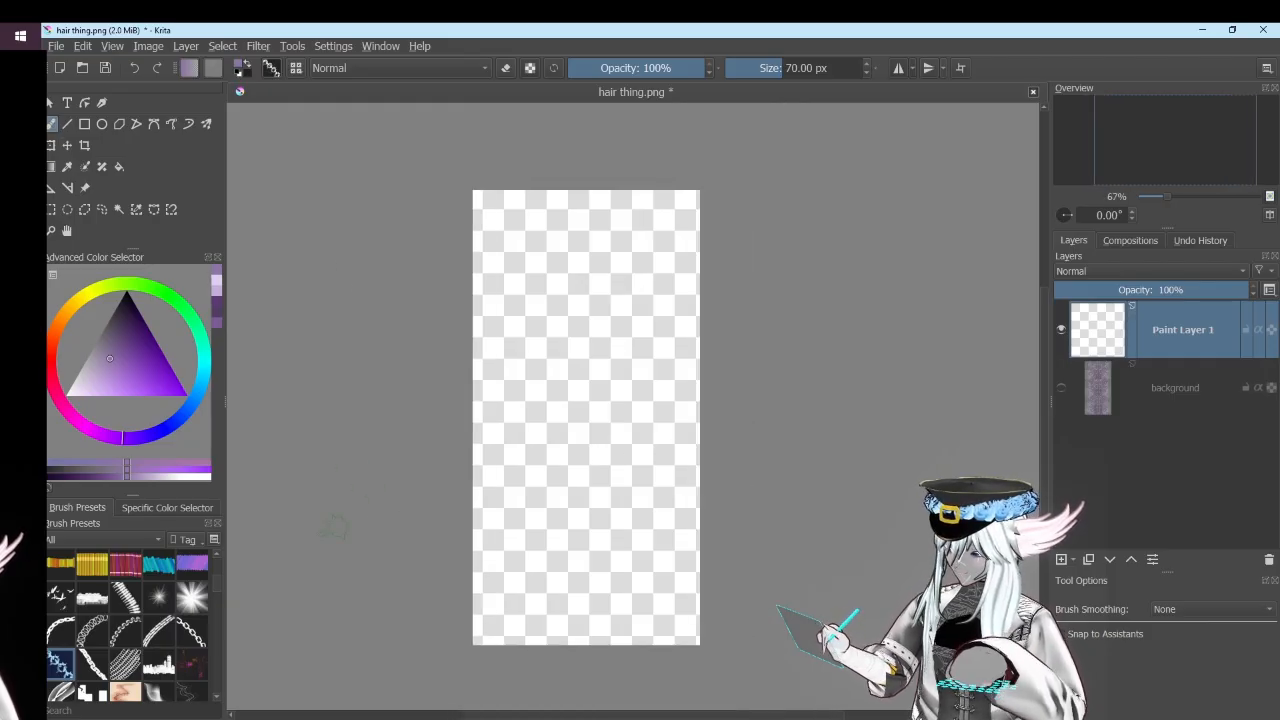
left_click(98, 634)
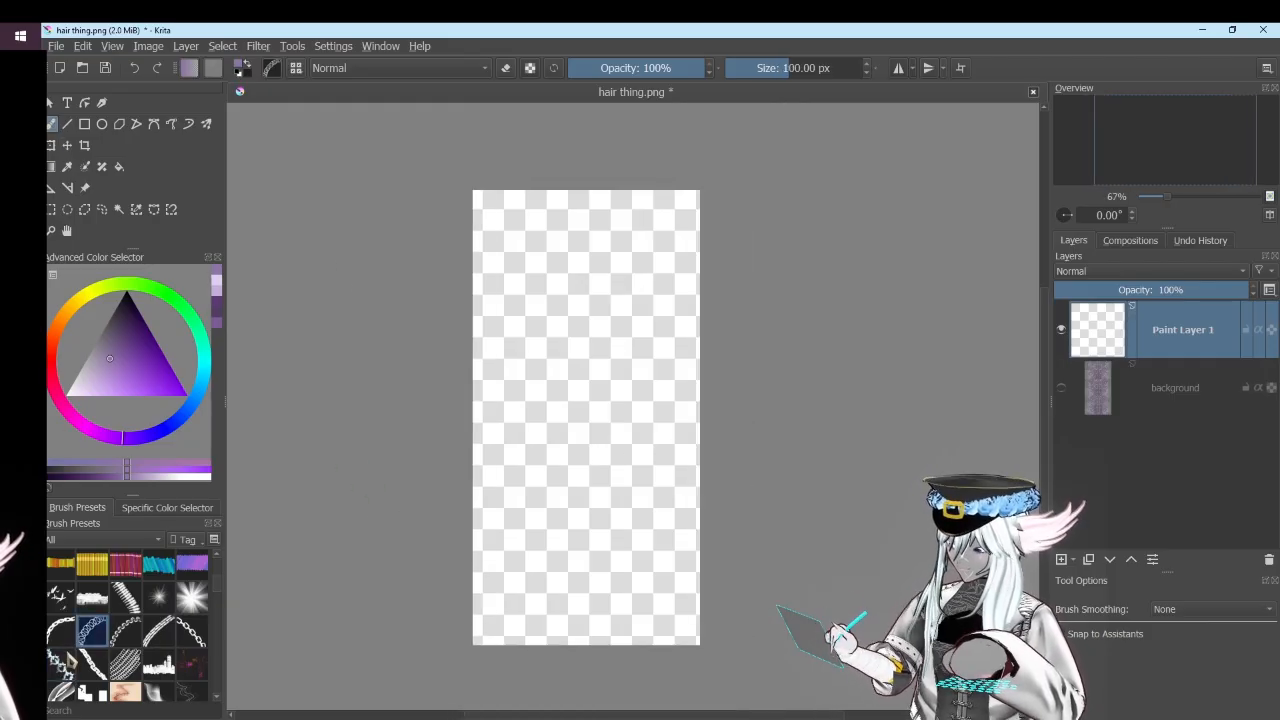
left_click(62, 663)
left_click(94, 642)
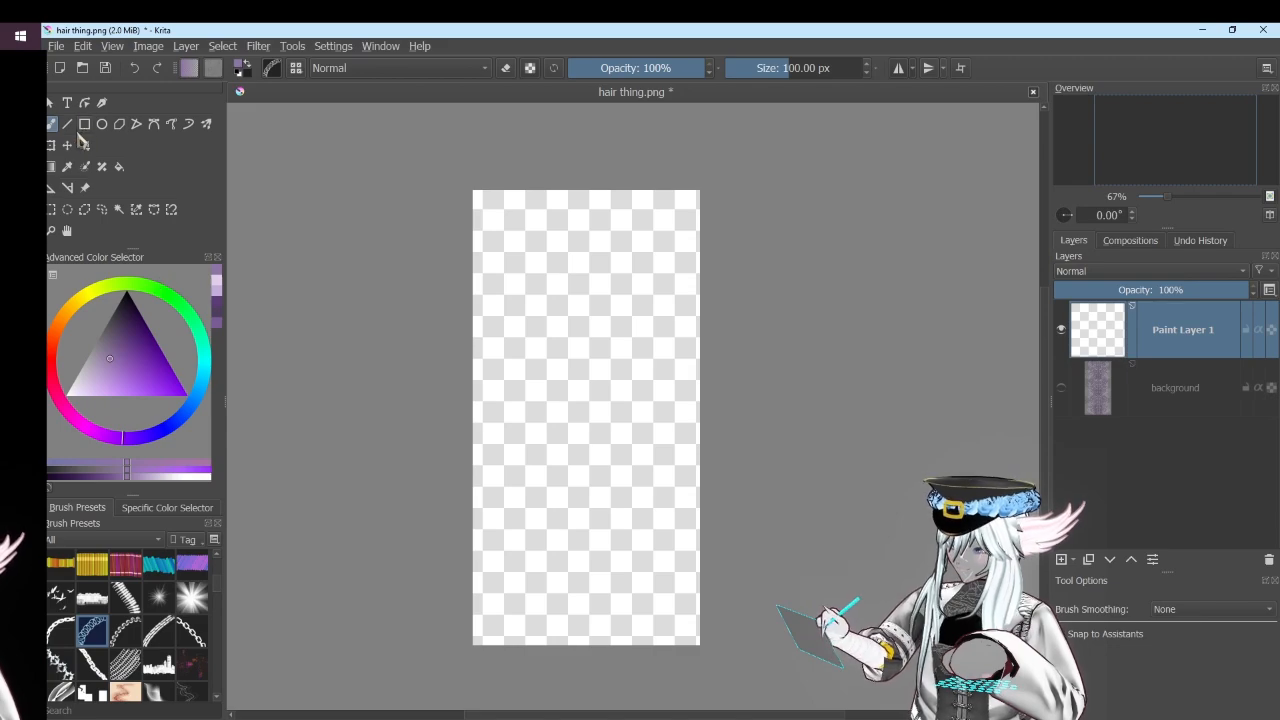
left_click(67, 124)
left_click_drag(586, 241, 585, 622)
key("ctrl+z")
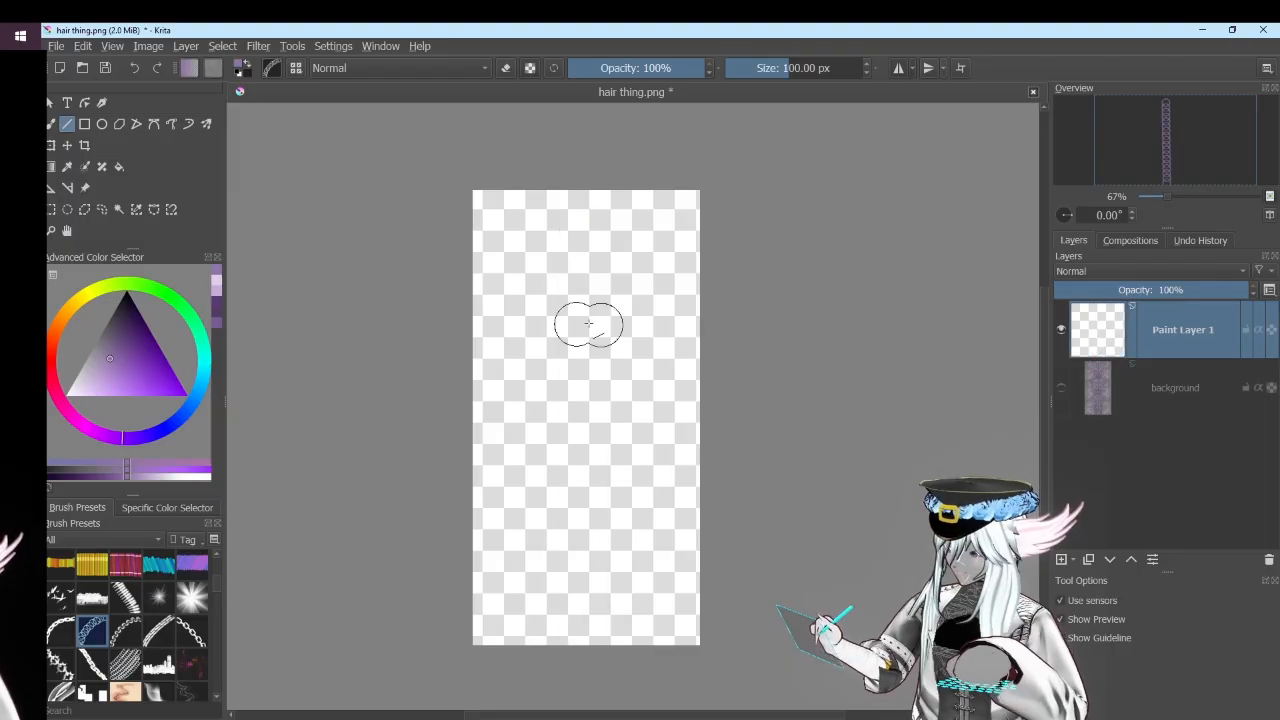
left_click_drag(586, 241, 590, 595)
Add a new paint layer above the ring chain and set the freehand brush size to 10.04 px
scroll(578, 168, "up", 1)
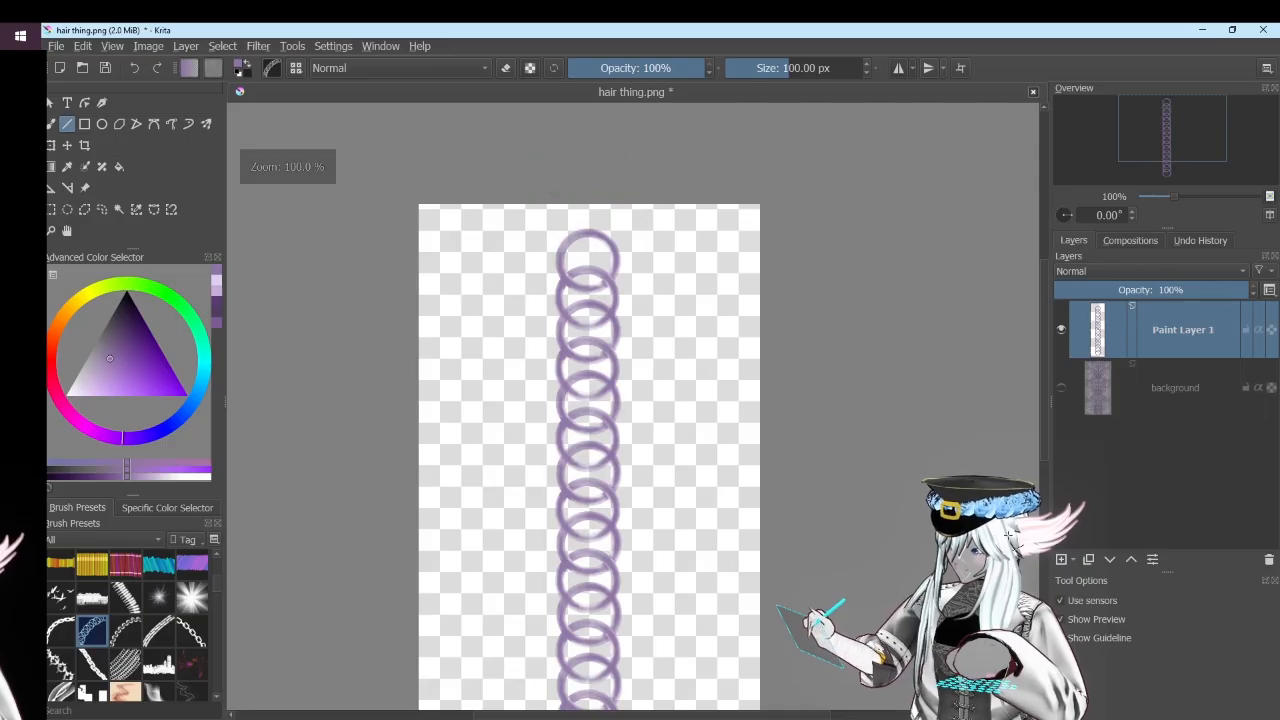
key("Insert")
scroll(615, 182, "up", 2)
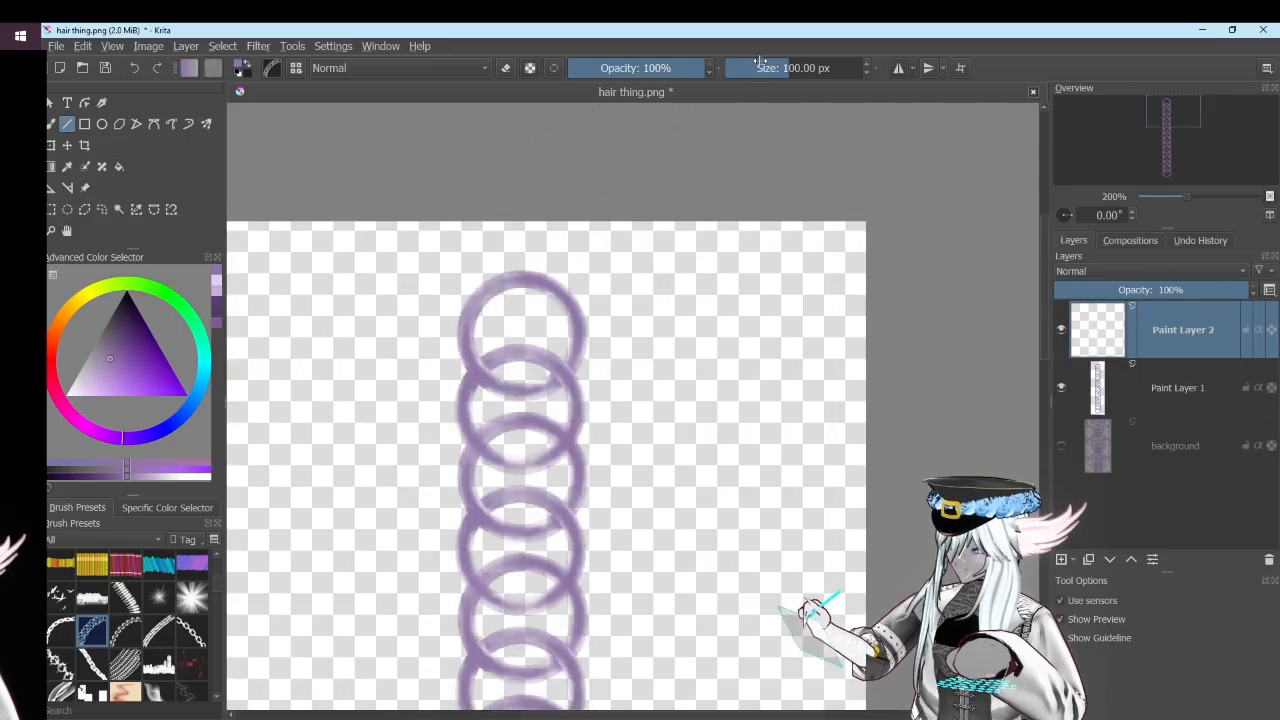
left_click(758, 63)
scroll(410, 208, "up", 1)
key("b")
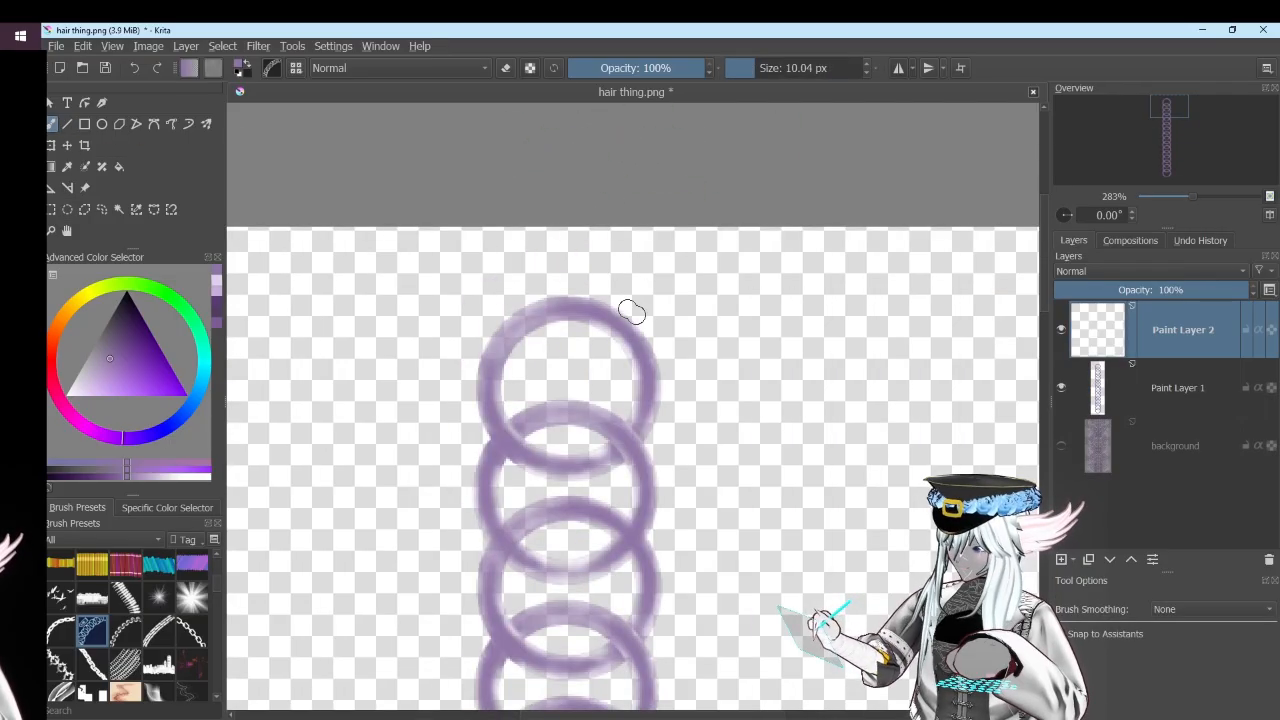
scroll(629, 309, "up", 1)
Add a layer beneath the ring chain and paint a short light gray strand of small rings above the topmost ring
left_click_drag(117, 364, 87, 356)
left_click(1062, 560)
left_click_drag(1170, 318, 1187, 454)
left_click_drag(551, 240, 548, 330)
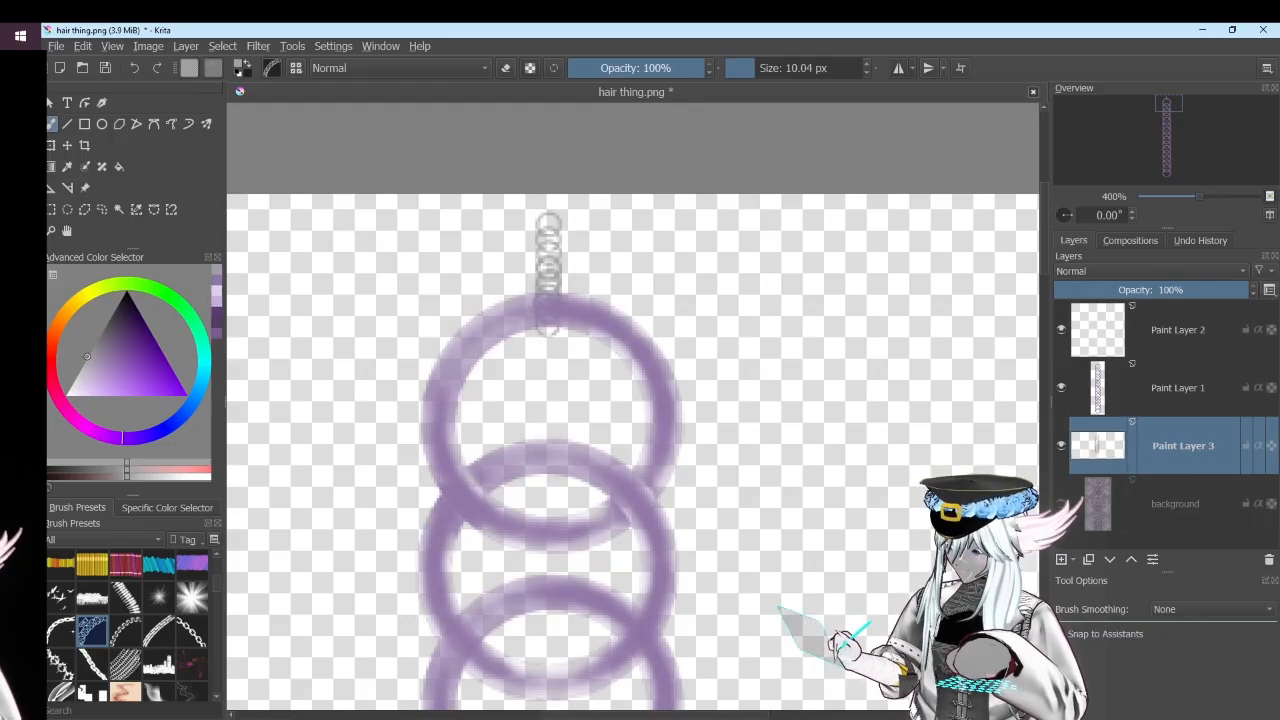
Select the star stamp brush preset and add a new paint layer directly above the ring chain's layer
scroll(100, 640, "up", 10)
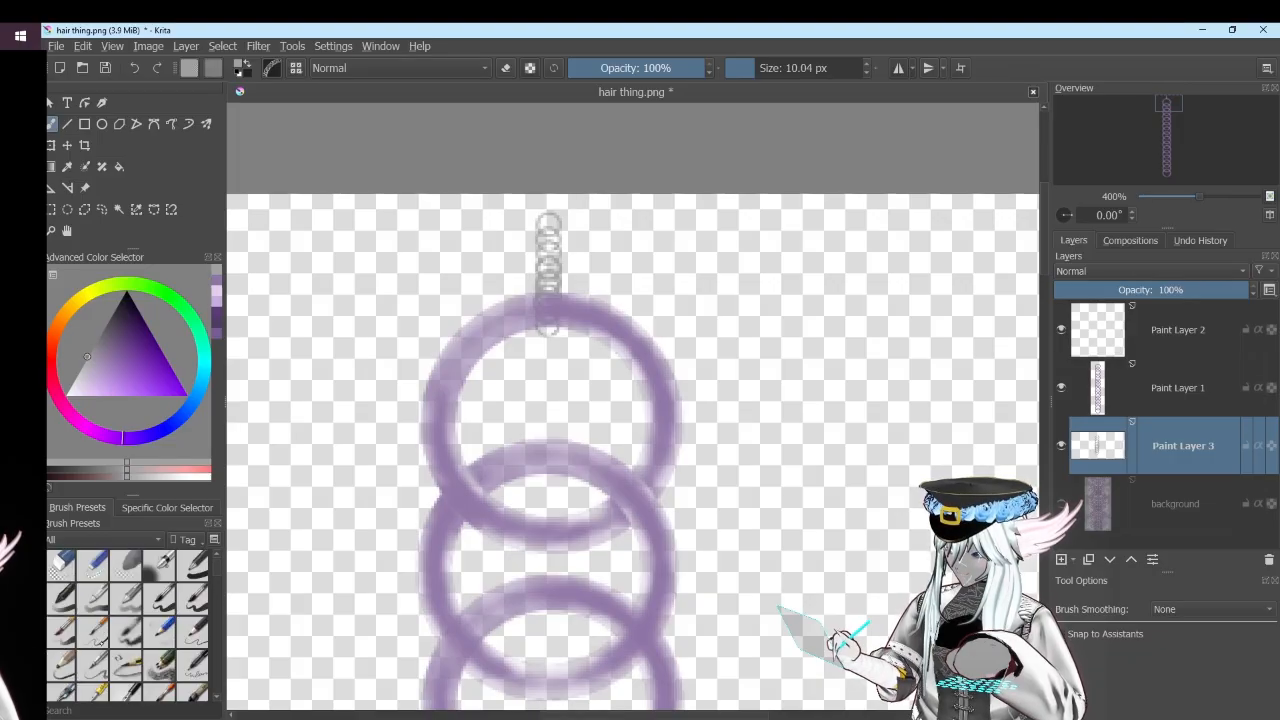
scroll(100, 640, "down", 10)
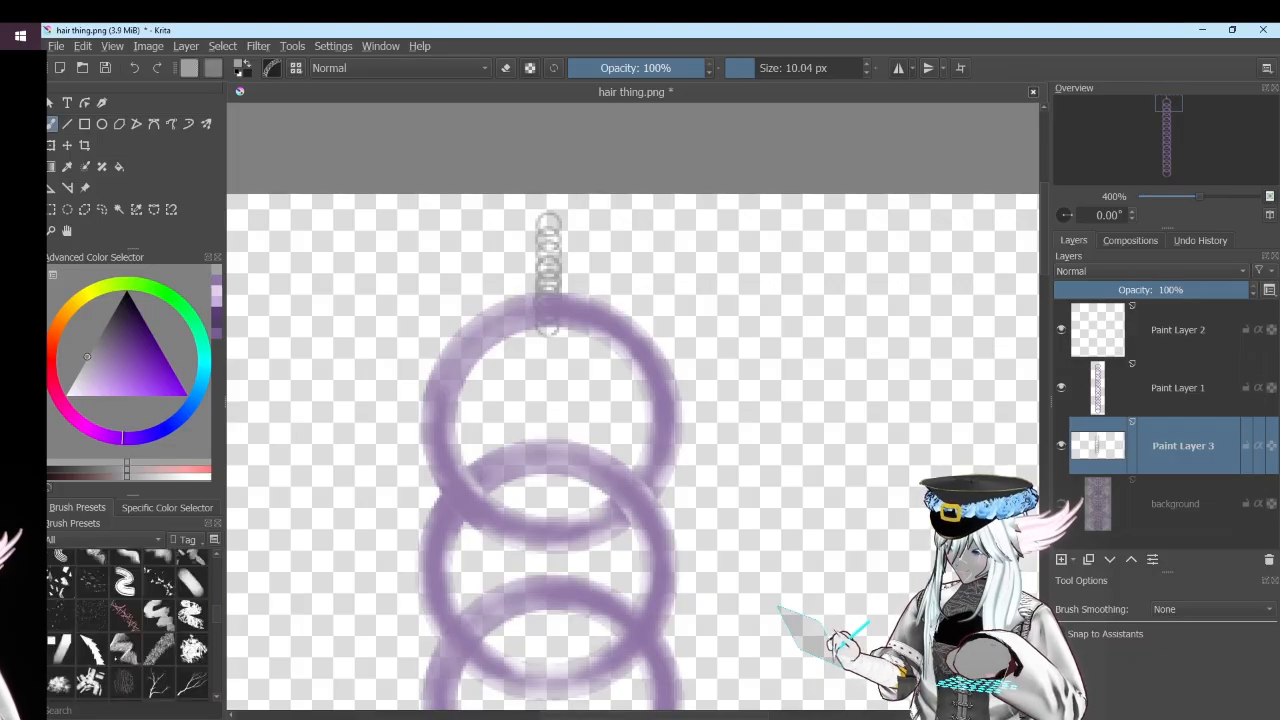
scroll(127, 625, "down", 8)
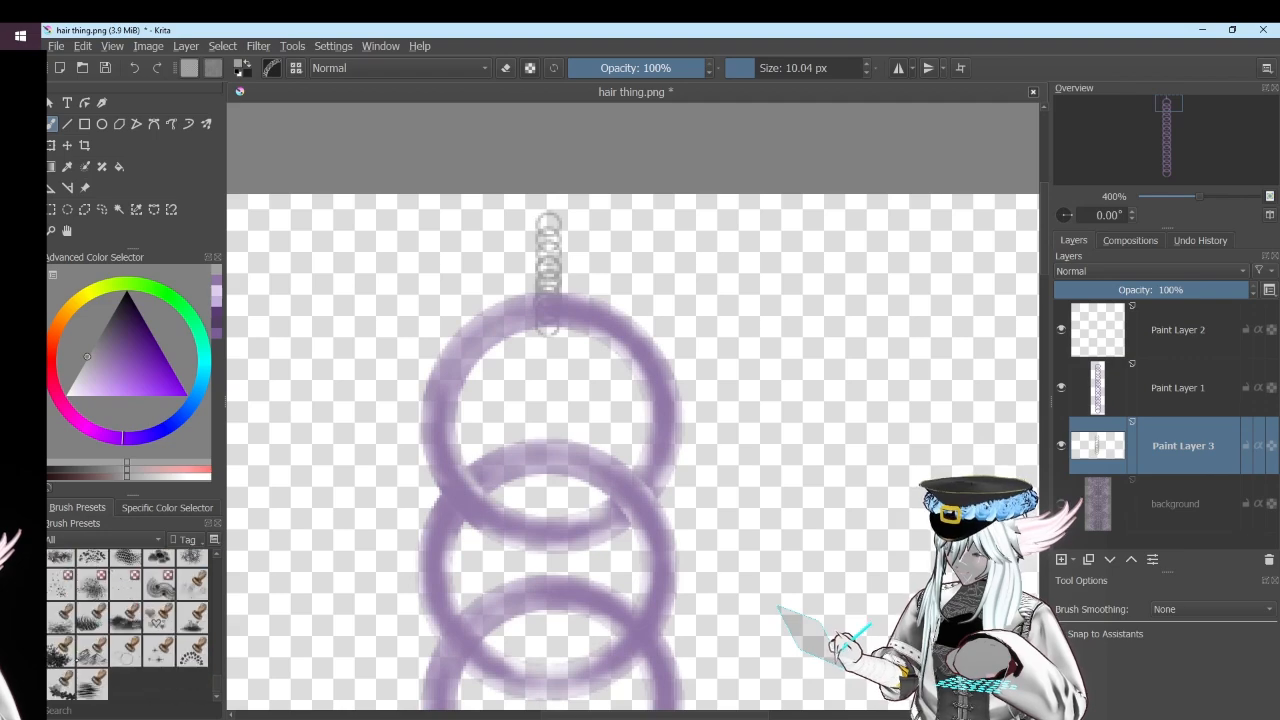
left_click(159, 650)
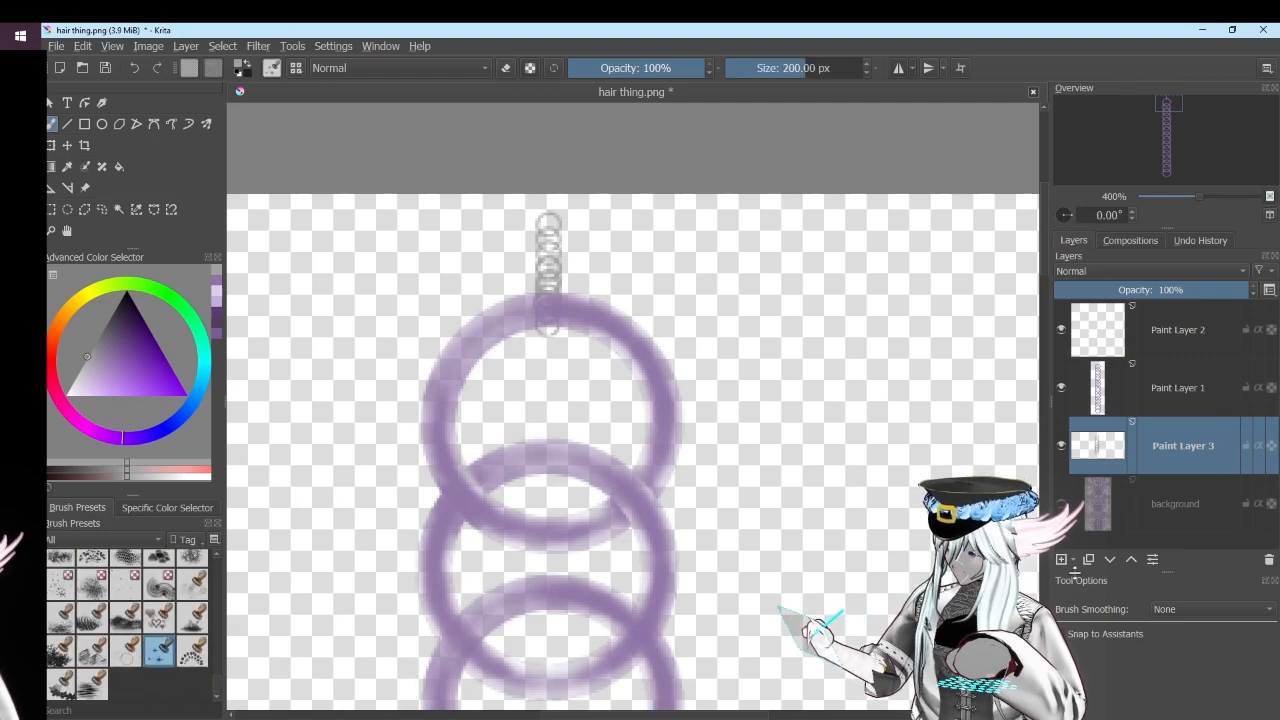
left_click(1062, 559)
mouse_move(1131, 467)
left_mouse_down()
mouse_move(1145, 450)
mouse_move(1145, 385)
left_mouse_up()
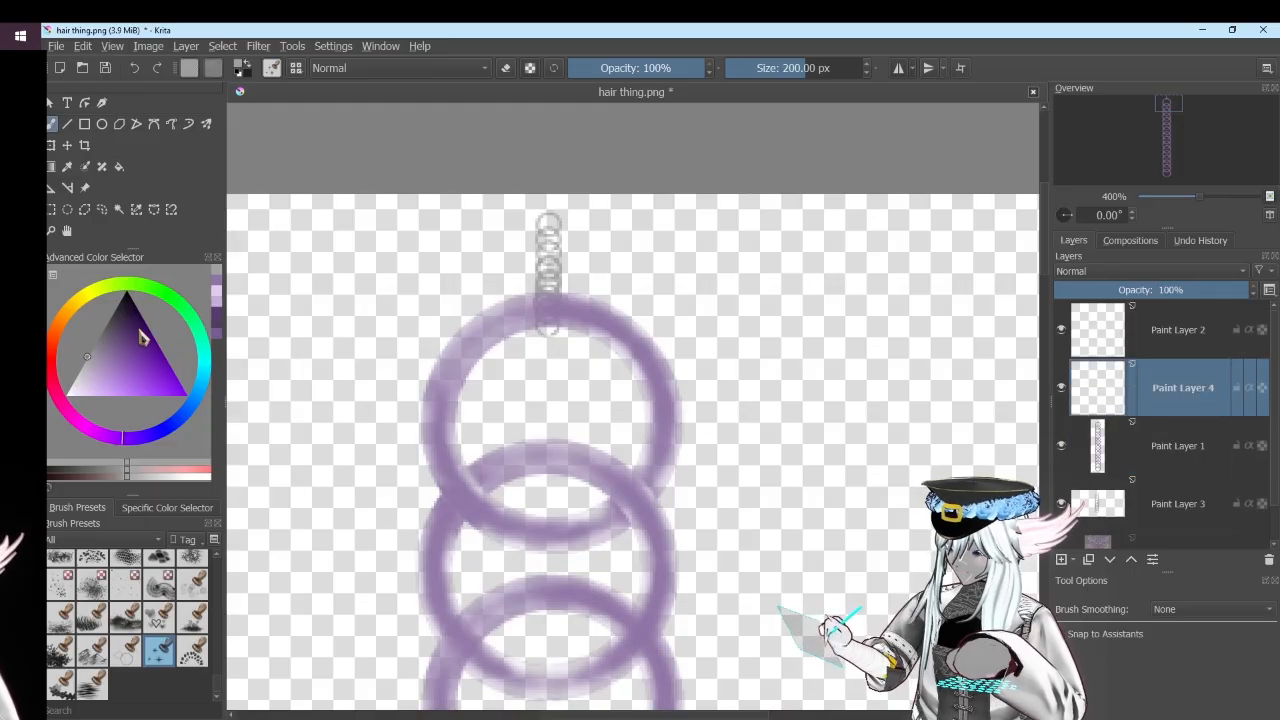
Stamp a dark gray star of 100.99 px just above the topmost ring, undoing and redoing it until it is well placed
left_click_drag(98, 372, 110, 317)
left_click(789, 72)
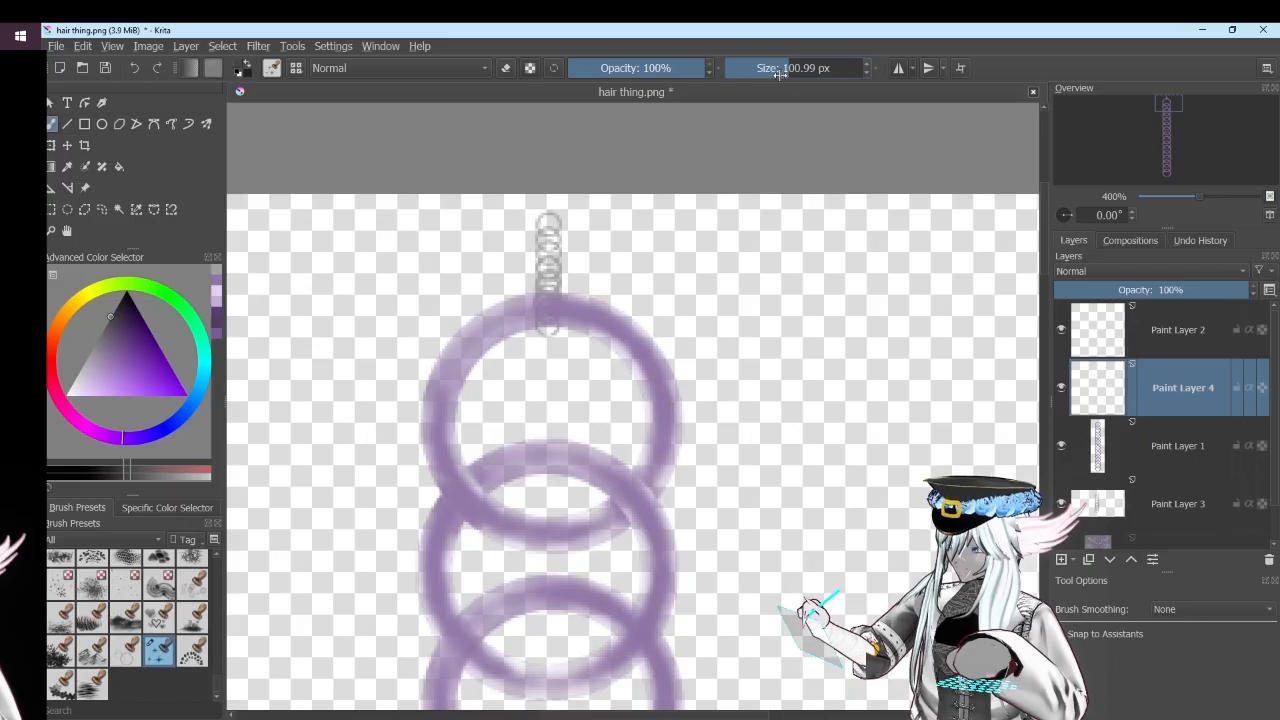
left_click(548, 245)
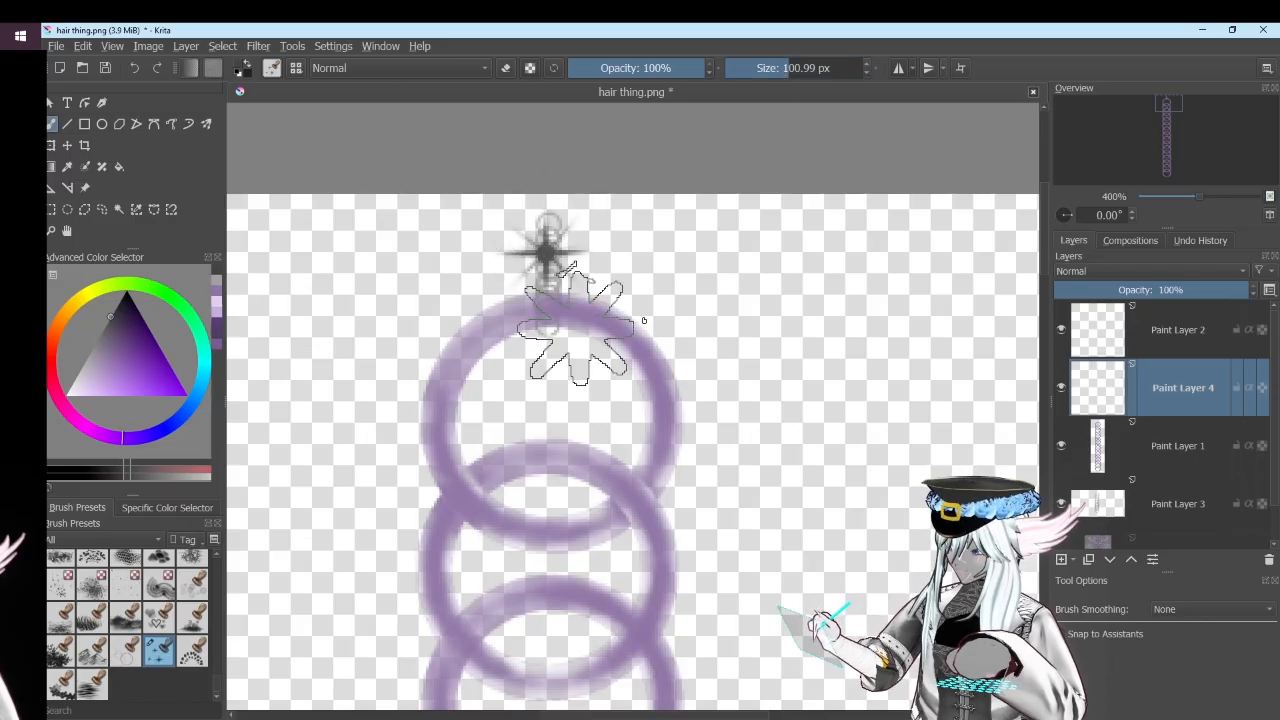
key("ctrl+z")
left_click(543, 246)
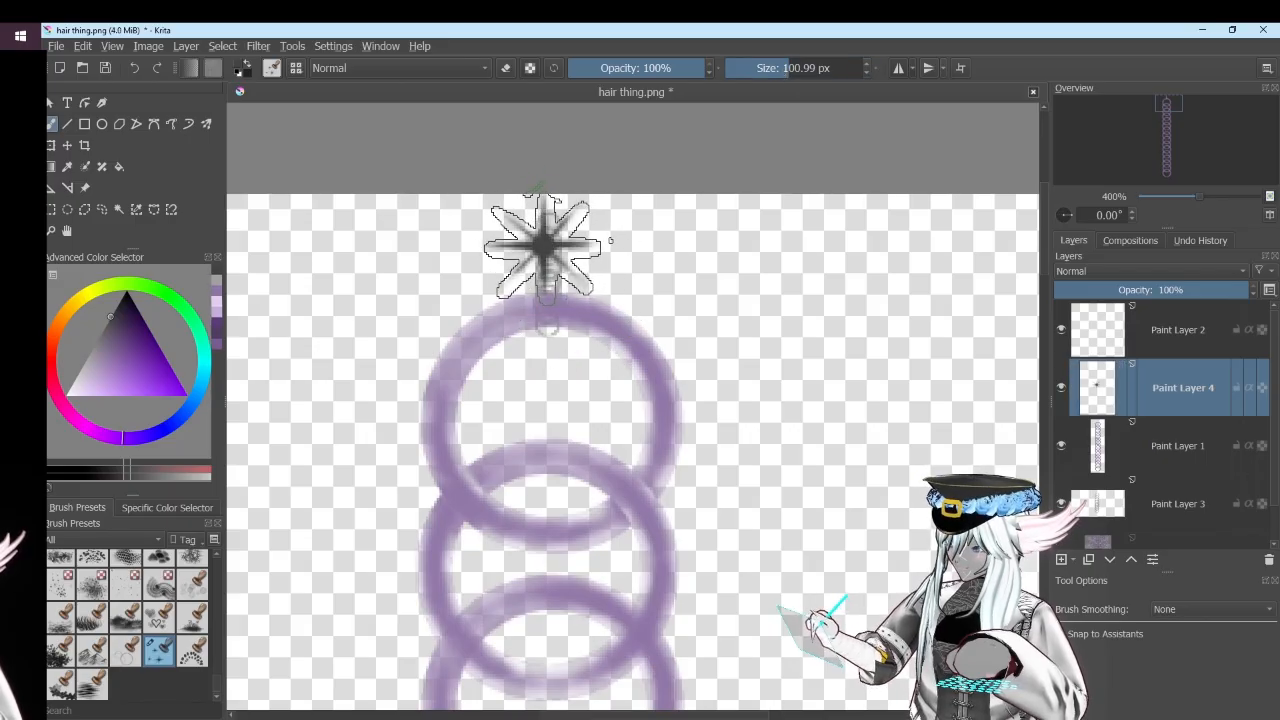
key("ctrl+z")
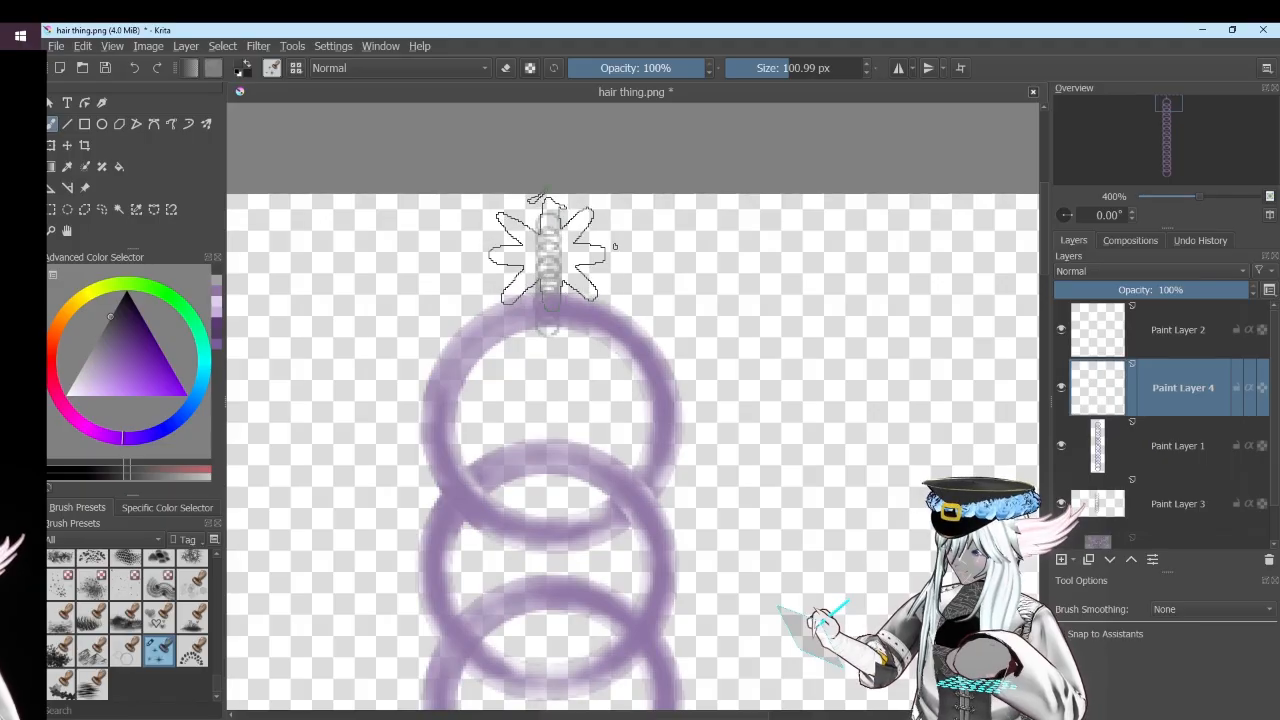
left_click(548, 270)
Hide the layer with the small gray rings and check the whole earring design
scroll(550, 276, "down", 1, "ctrl")
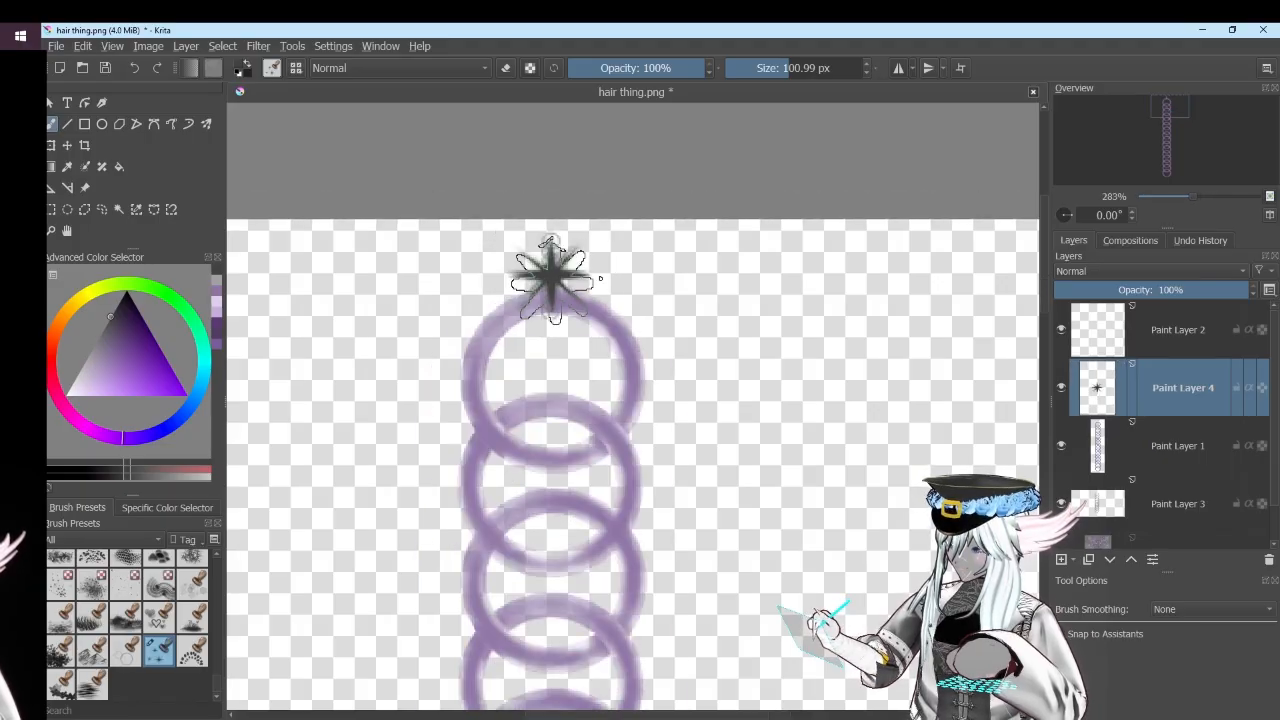
scroll(597, 414, "down", 4, "ctrl")
scroll(586, 363, "up", 2, "ctrl")
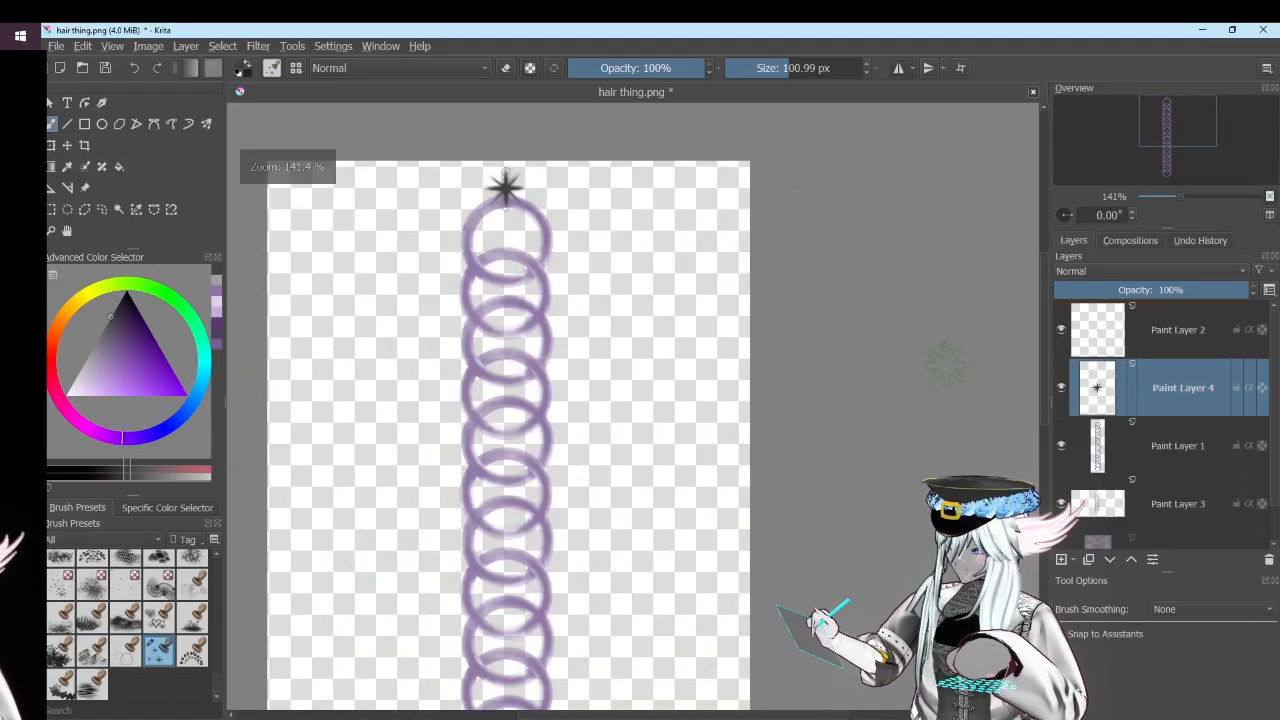
scroll(1096, 520, "down", 1)
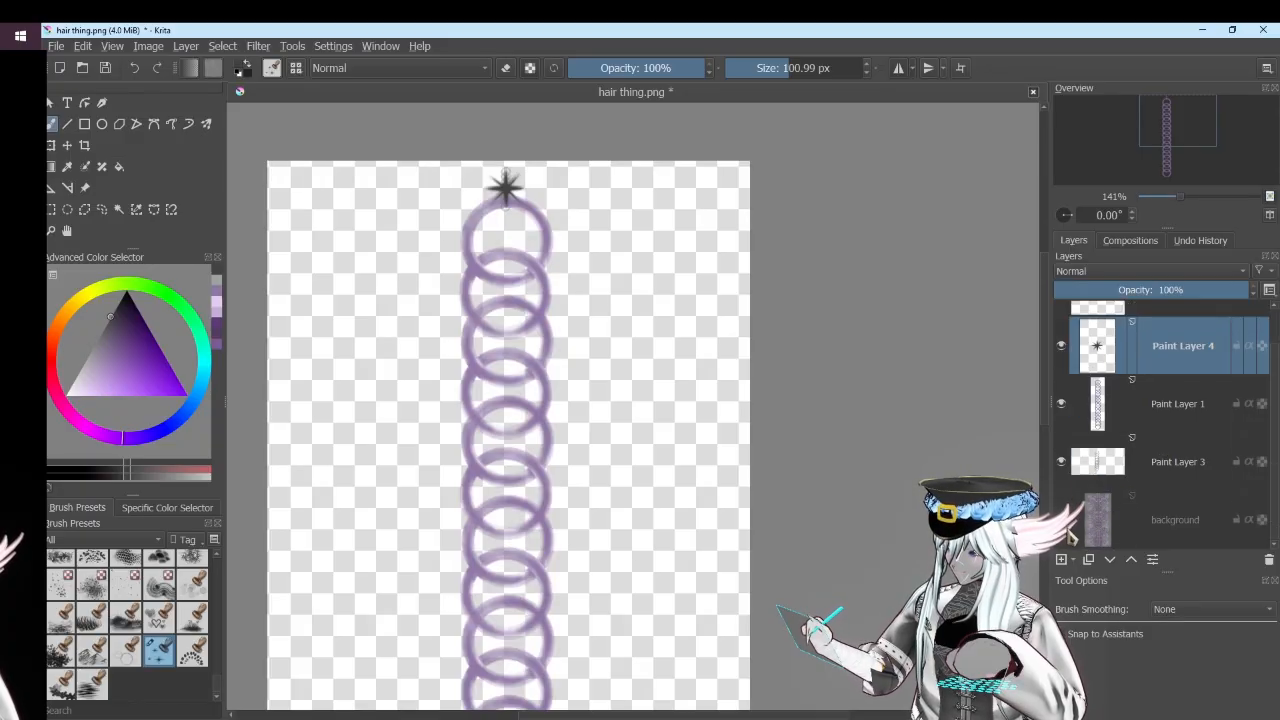
scroll(413, 421, "down", 3, "ctrl")
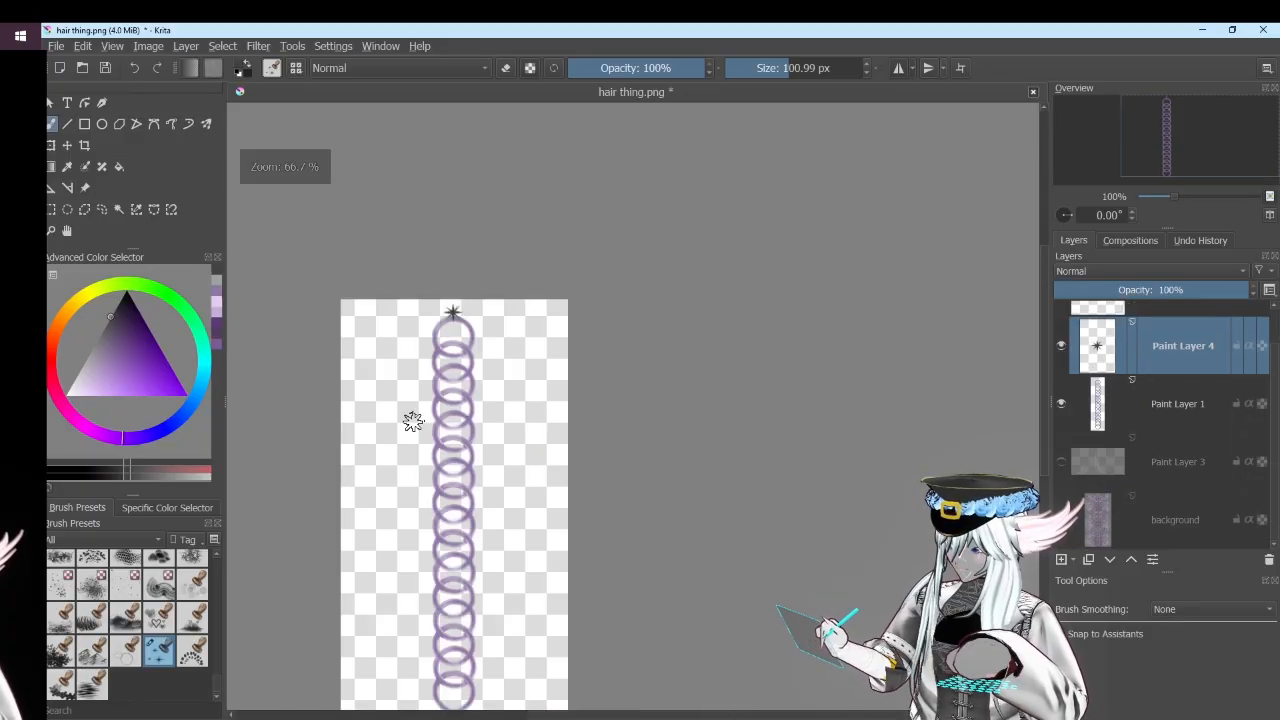
scroll(617, 551, "down", 1, "ctrl")
scroll(356, 334, "up", 1, "ctrl")
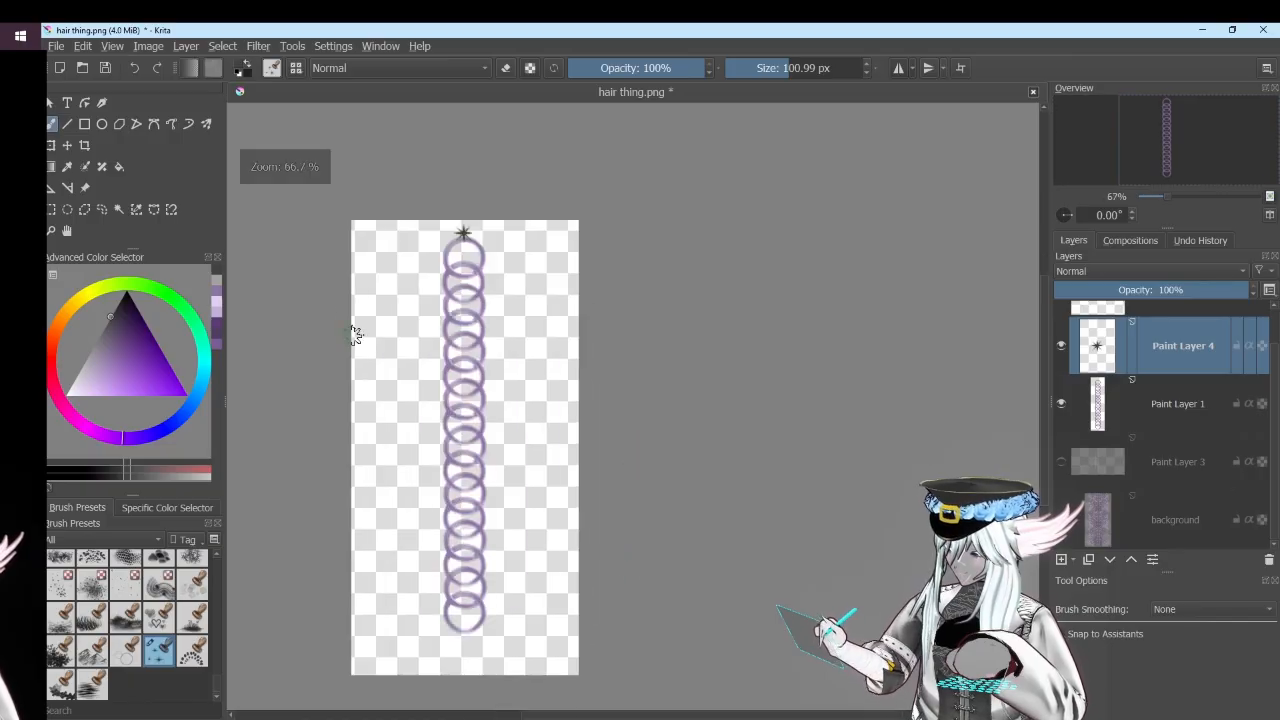
left_click(56, 46)
left_click(82, 84)
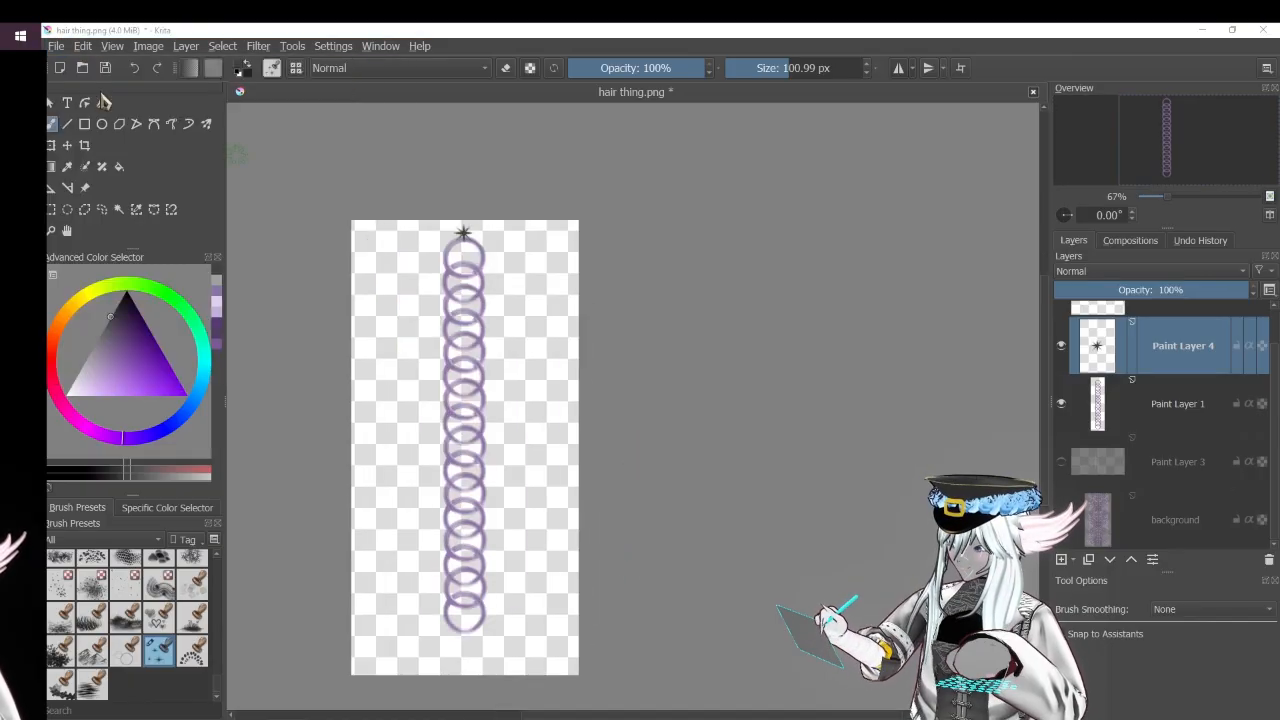
left_click(629, 379)
Save the image under the new name "earring" on drive D as a PNG, also keeping a Krita file
left_click(56, 46)
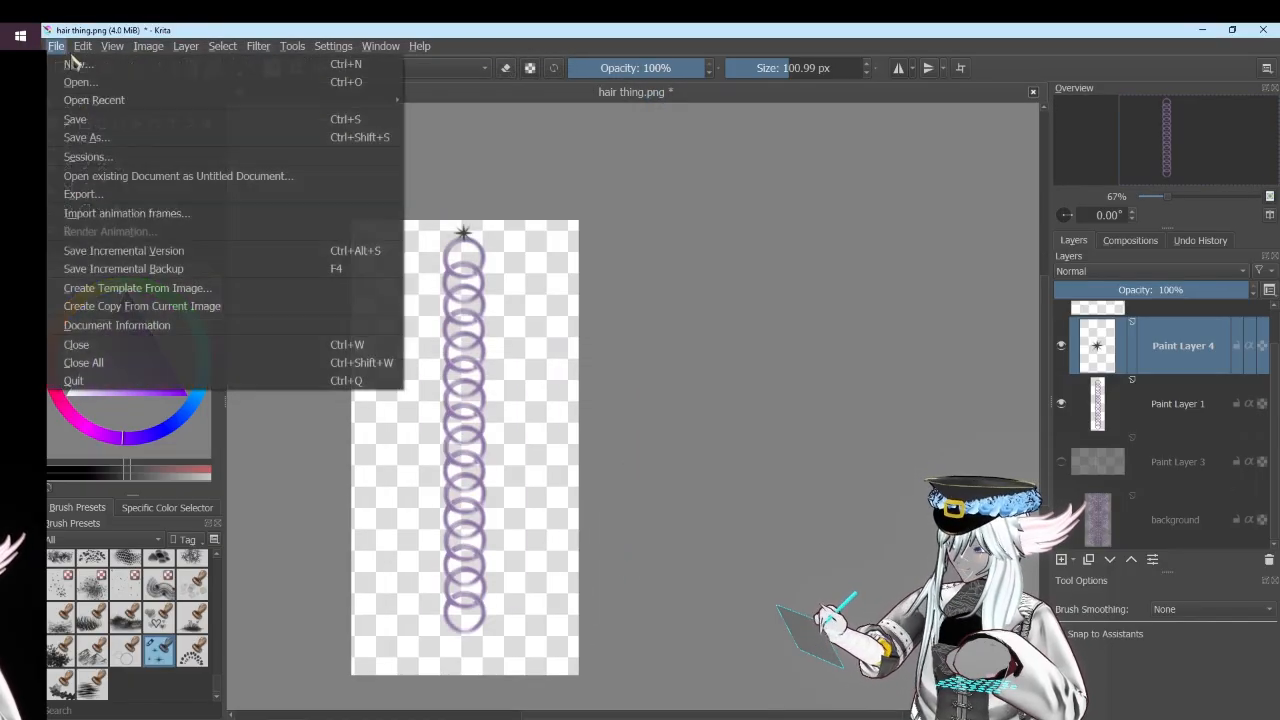
left_click(100, 137)
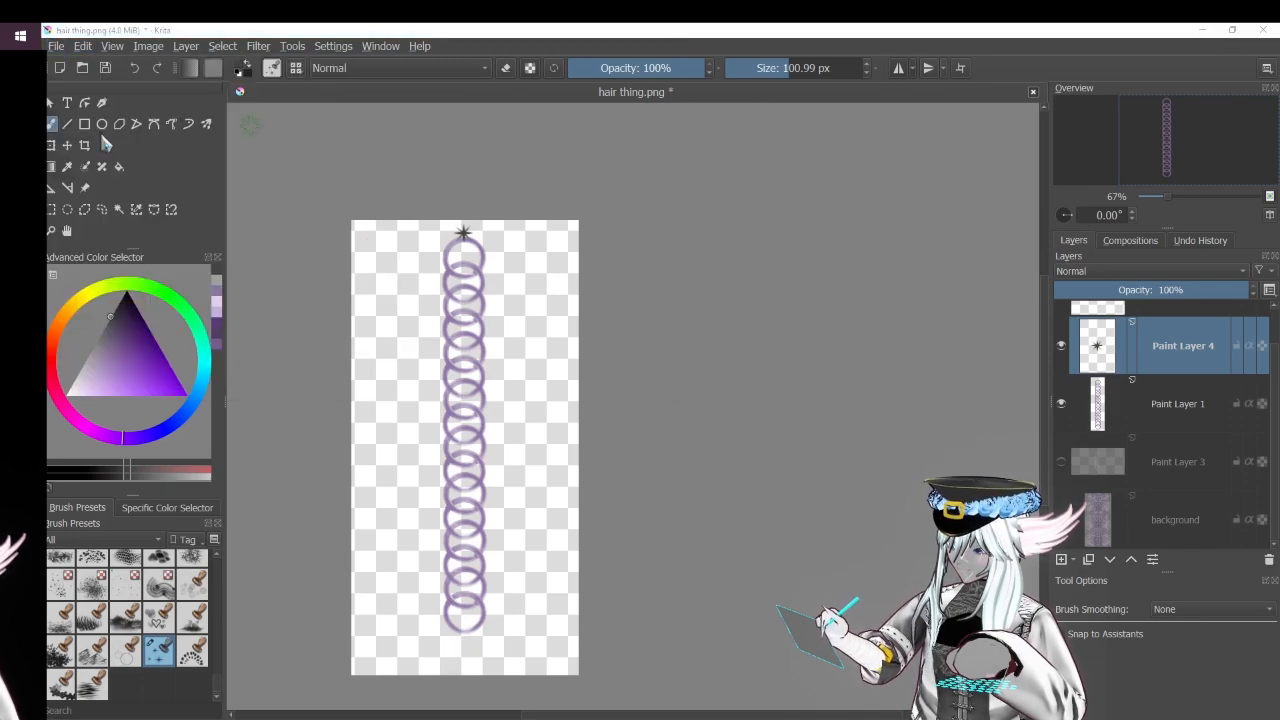
type("ear")
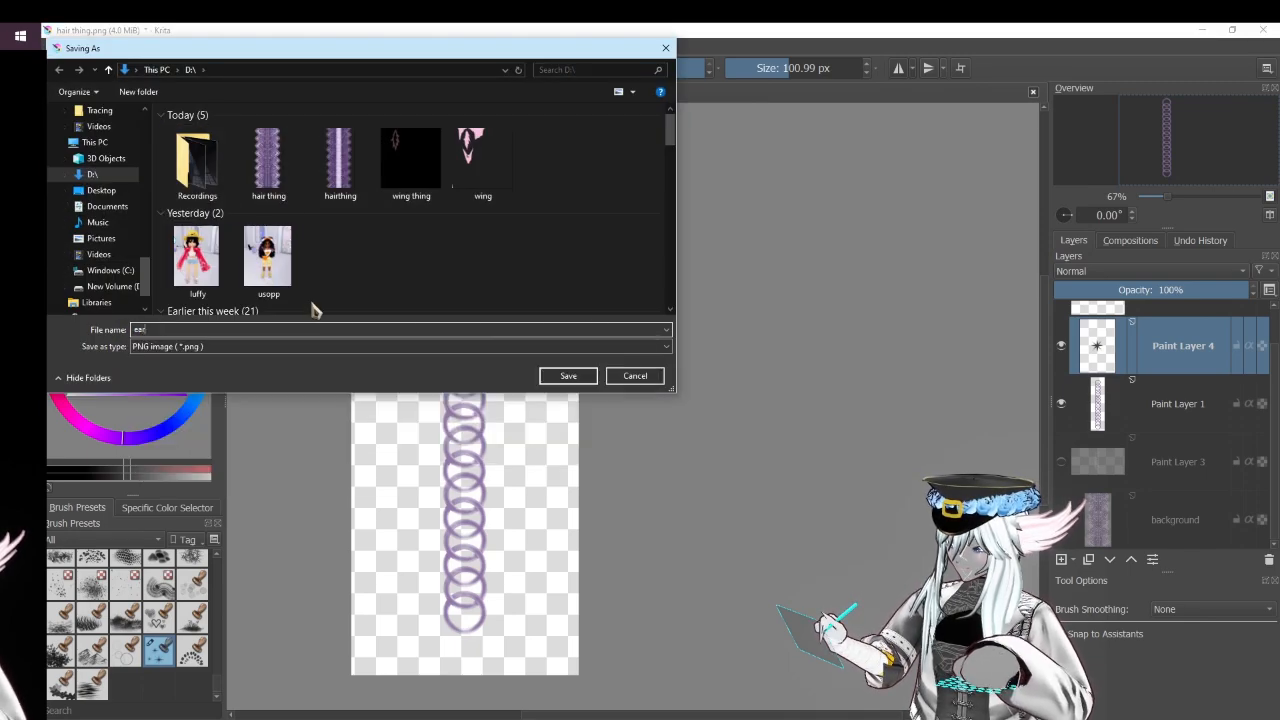
type("ring")
key("Return")
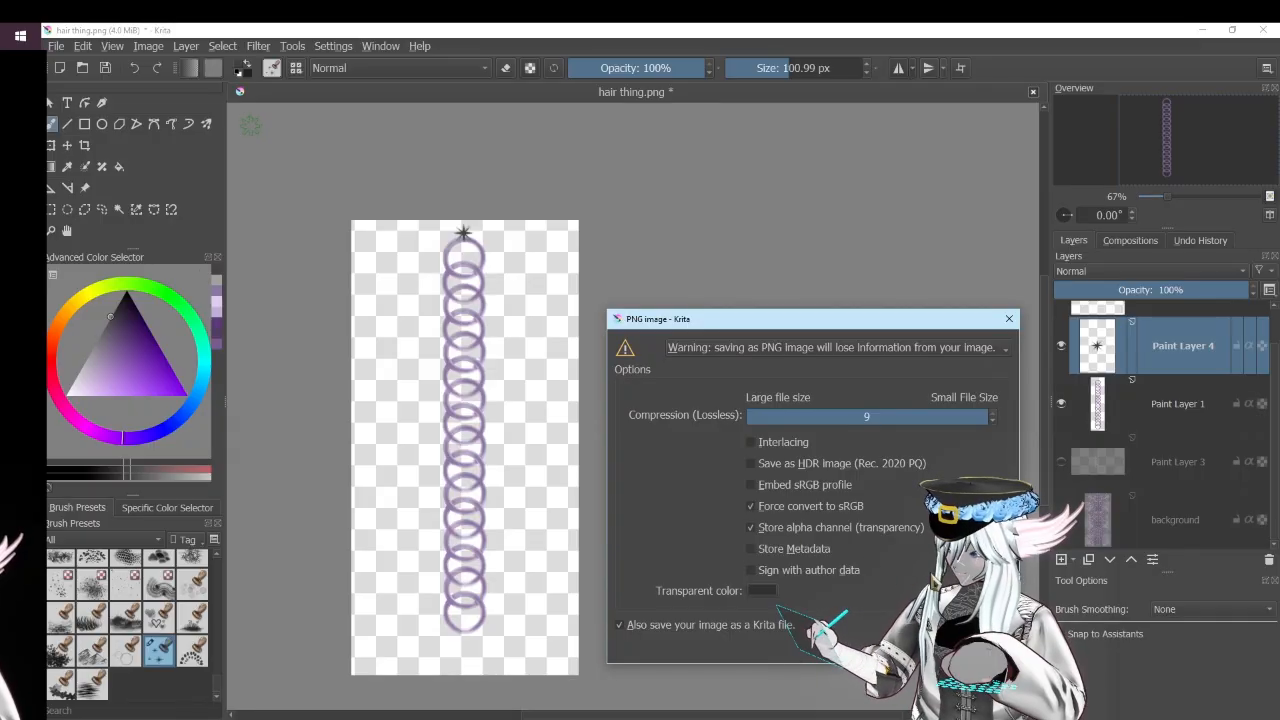
key("Return")
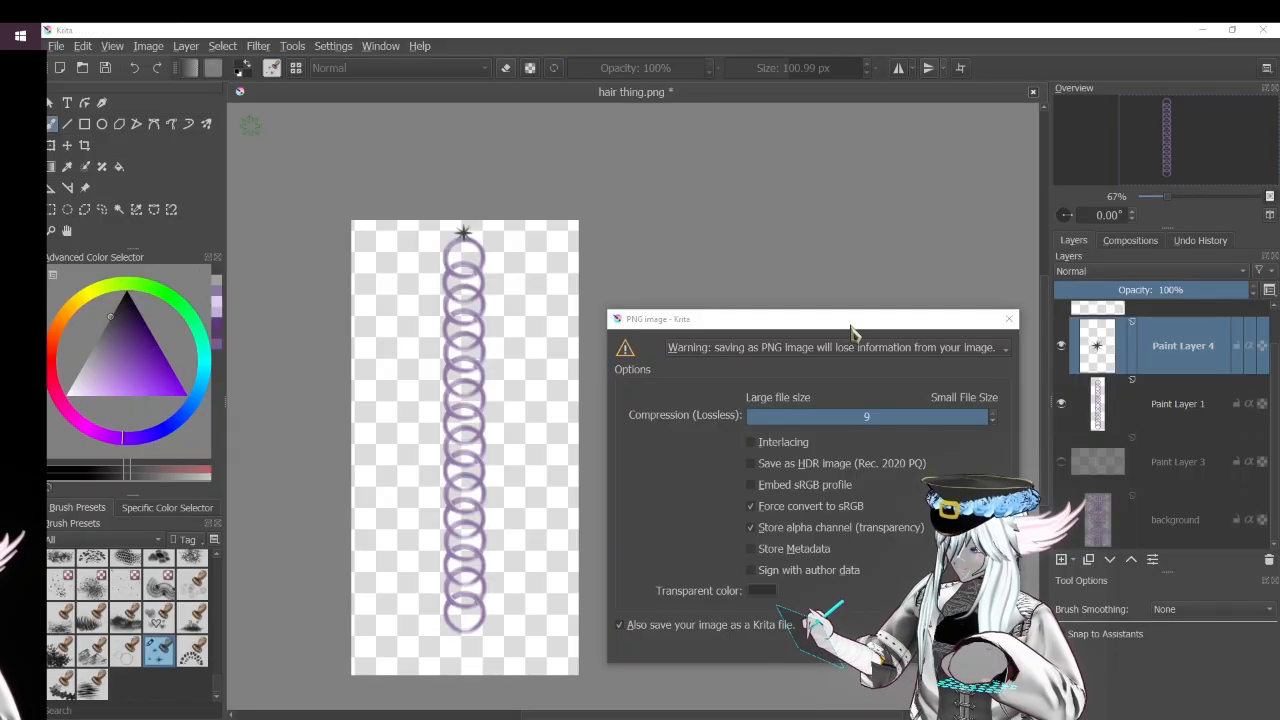
left_click(768, 564)
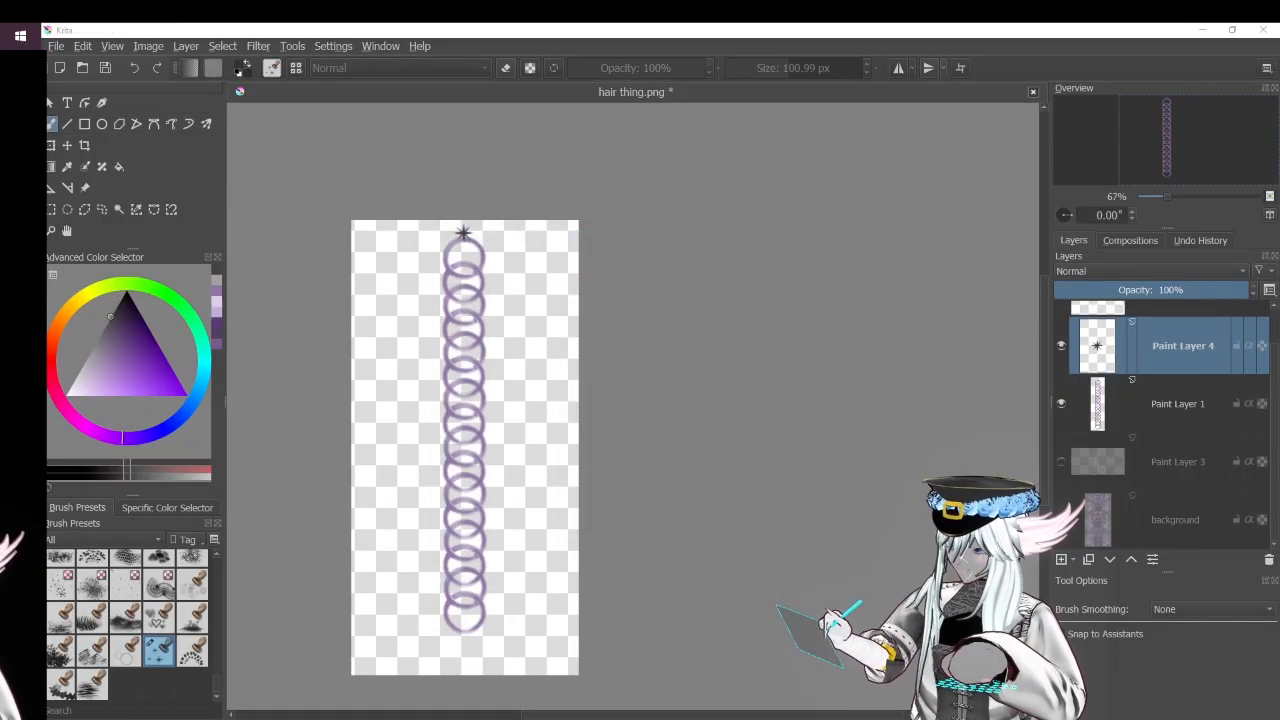
Switch to VRoid Studio, import the earring image into the base Default Design layer, and close the texture editor
key("alt+Tab")
right_click(157, 193)
left_click(177, 182)
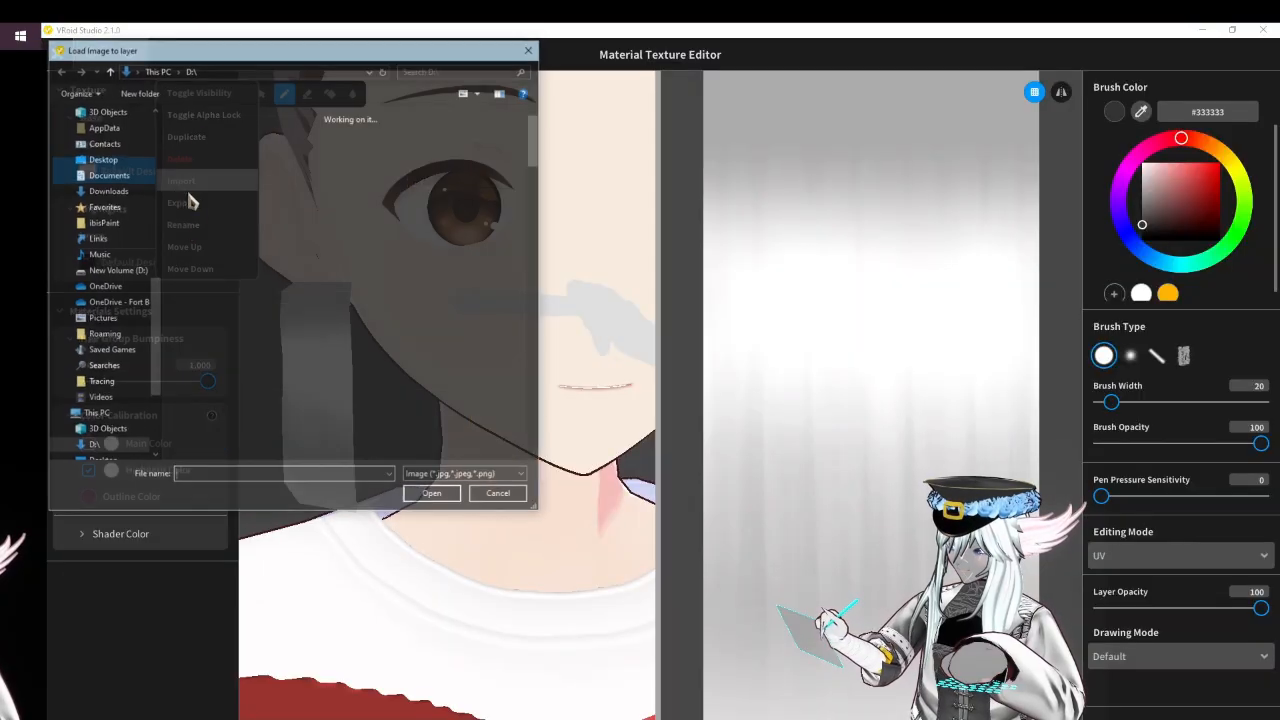
left_click(278, 165)
left_click(433, 495)
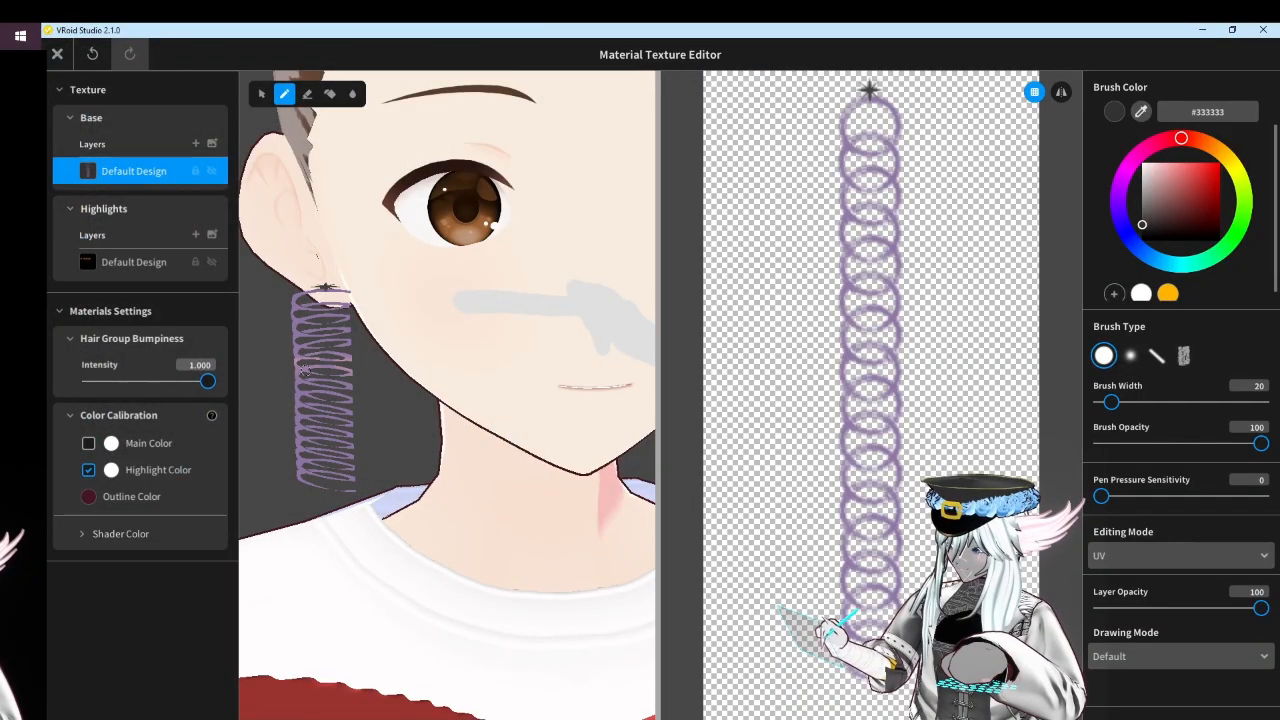
left_click(57, 58)
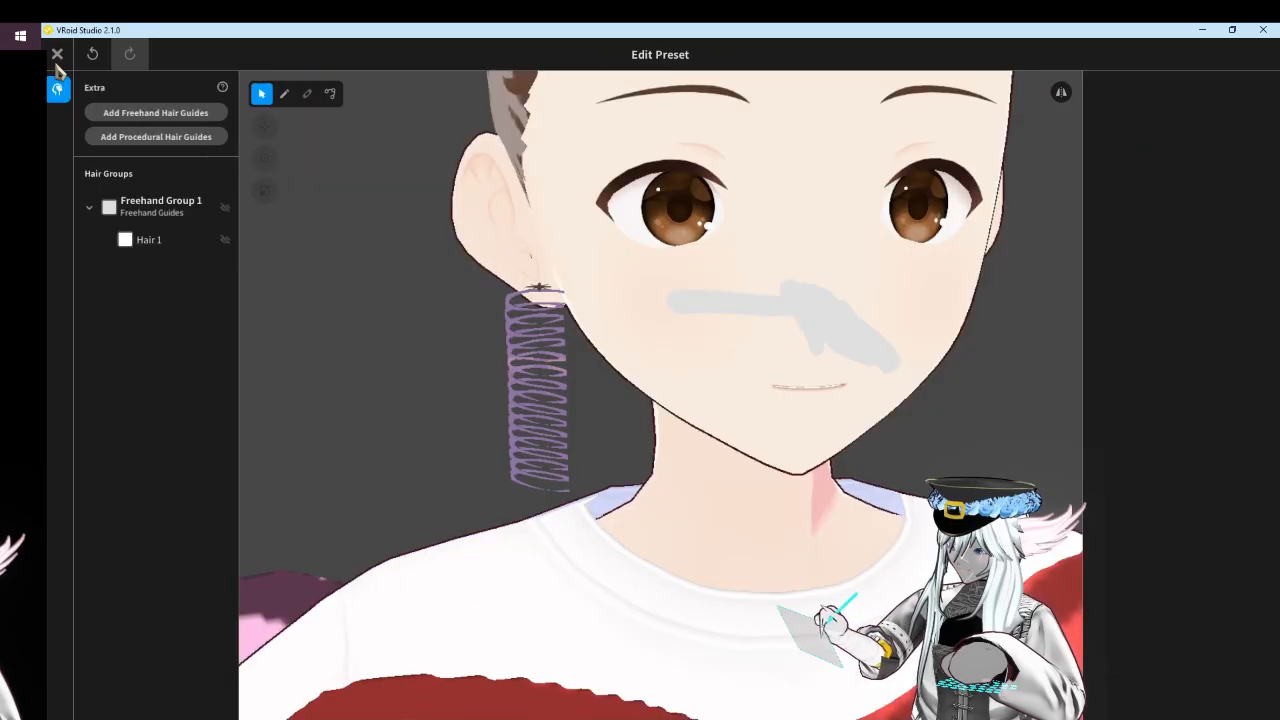
Set Freehand Group 1's texture width to 1.00 and its offset to 0.14
left_click(163, 204)
left_click_drag(1155, 368, 1097, 370)
left_click_drag(1126, 459, 1126, 462)
Move the freehand hair guide mesh toward the back of the head so the earring hangs directly under the ear, and deselect it
right_click_drag(842, 369, 888, 377)
left_click(270, 129)
scroll(375, 202, "down", 3)
scroll(536, 214, "down", 3)
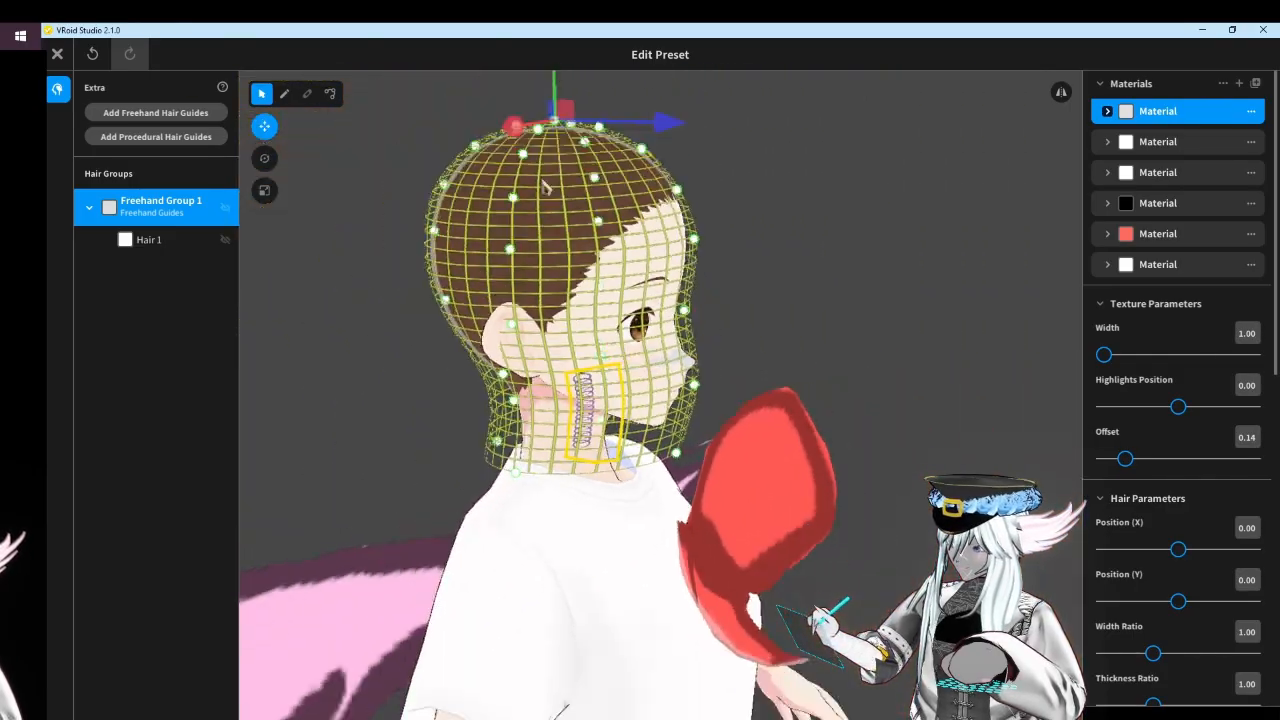
left_click_drag(673, 140, 610, 171)
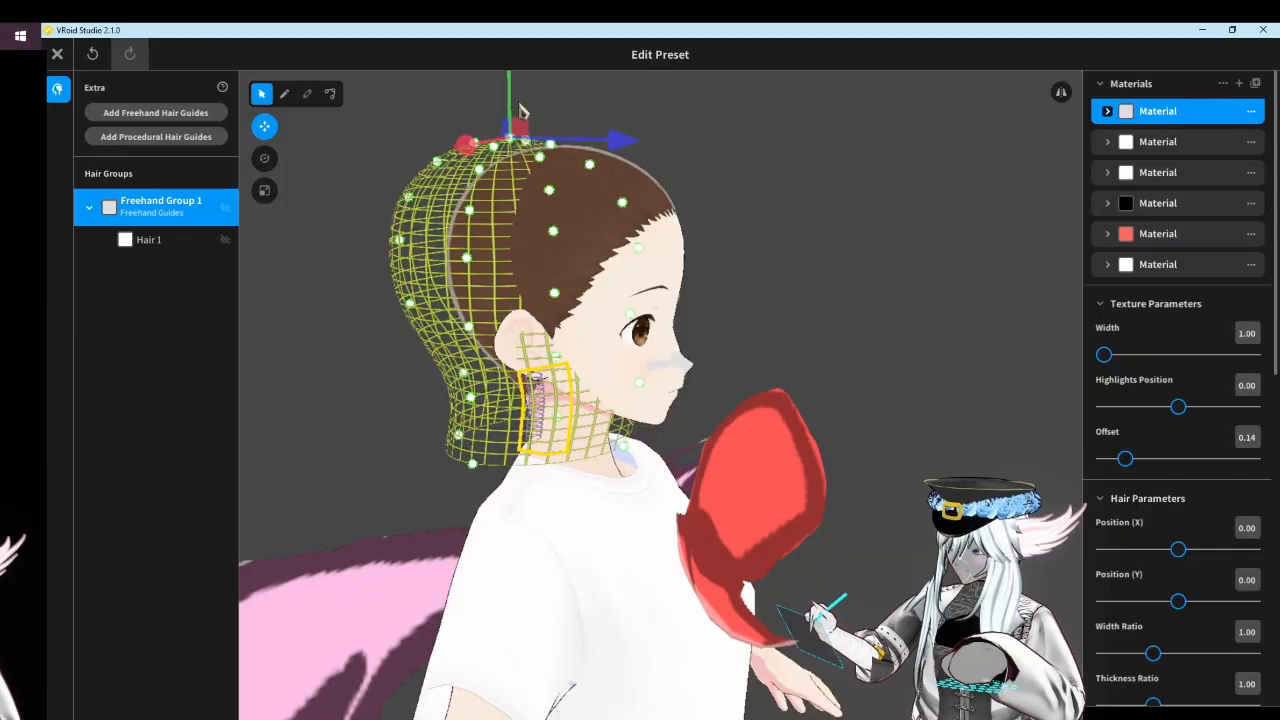
left_click(533, 108)
scroll(533, 108, "down", 2)
right_click_drag(514, 257, 492, 290)
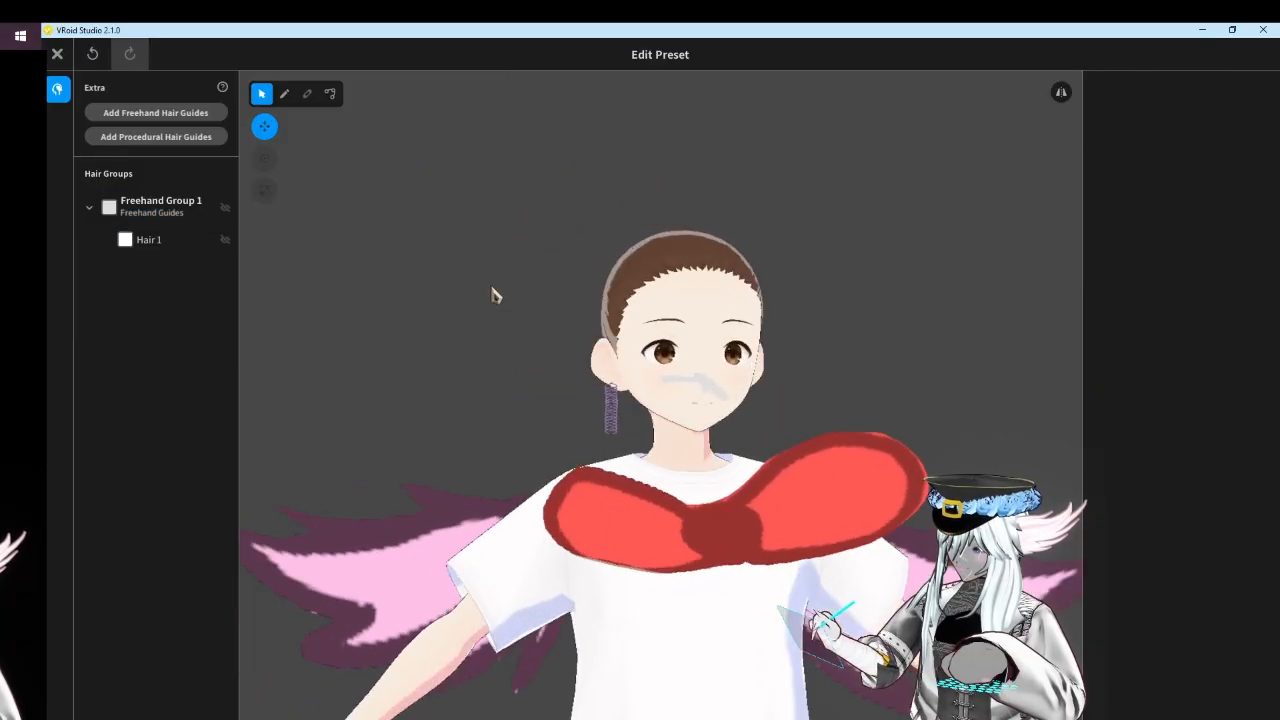
Raise Freehand Group 1's guide mesh slightly and shift it sideways so the earring meets the earlobe, finishing with the group deselected
scroll(485, 295, "up", 6)
left_click(210, 218)
scroll(690, 206, "down", 4)
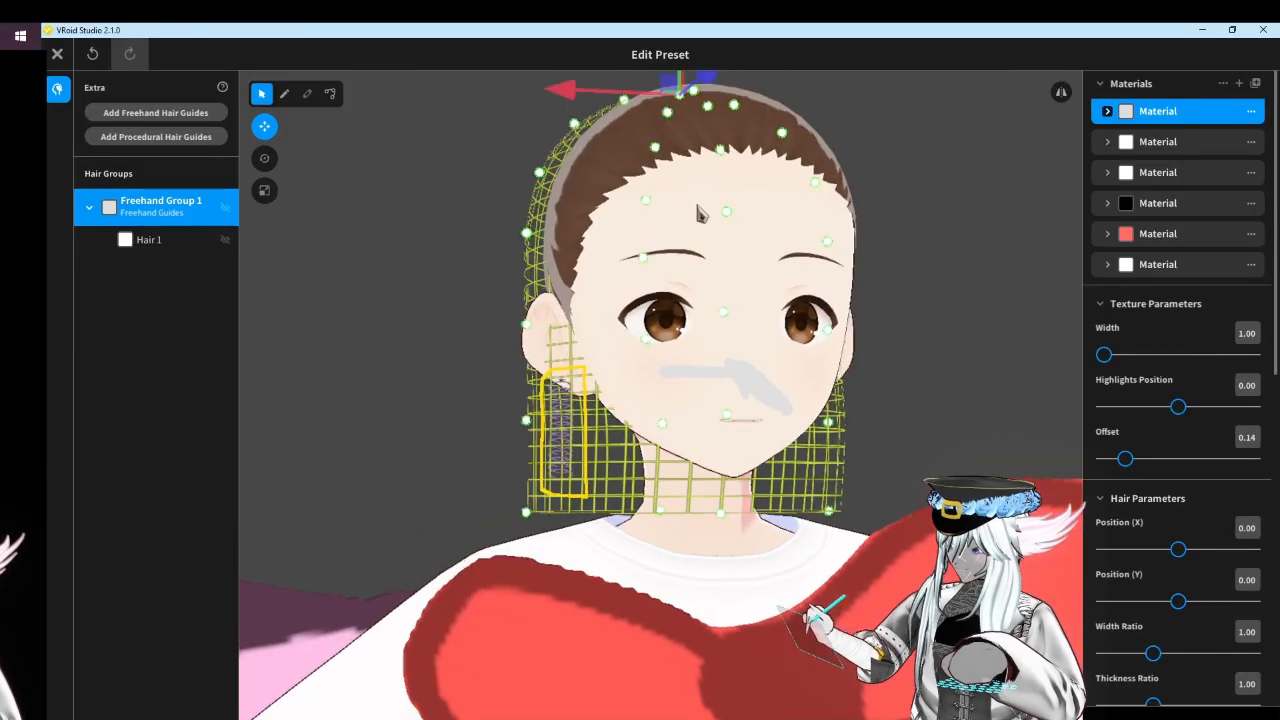
middle_click_drag(697, 207, 701, 241)
left_click_drag(604, 306, 620, 310)
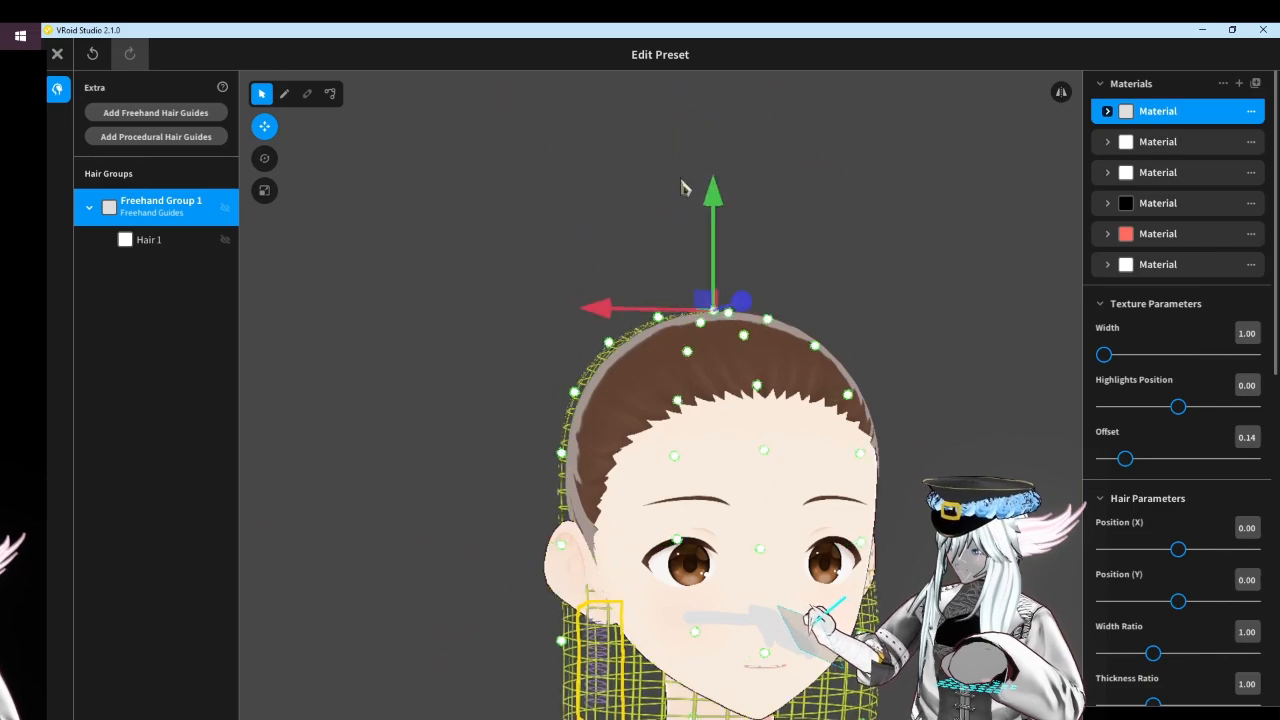
mouse_move(714, 200)
left_mouse_down()
mouse_move(705, 235)
mouse_move(710, 193)
left_mouse_up()
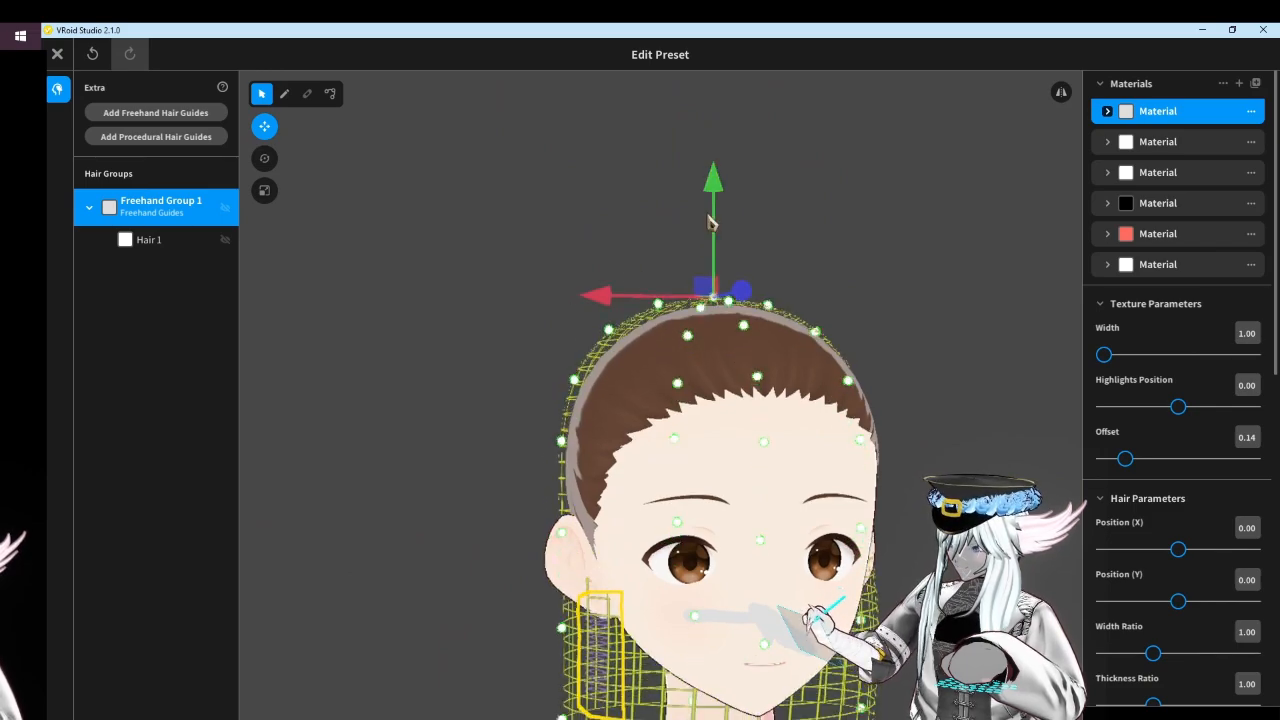
right_click_drag(711, 218, 656, 244)
left_click_drag(609, 245, 626, 252)
left_click(764, 272)
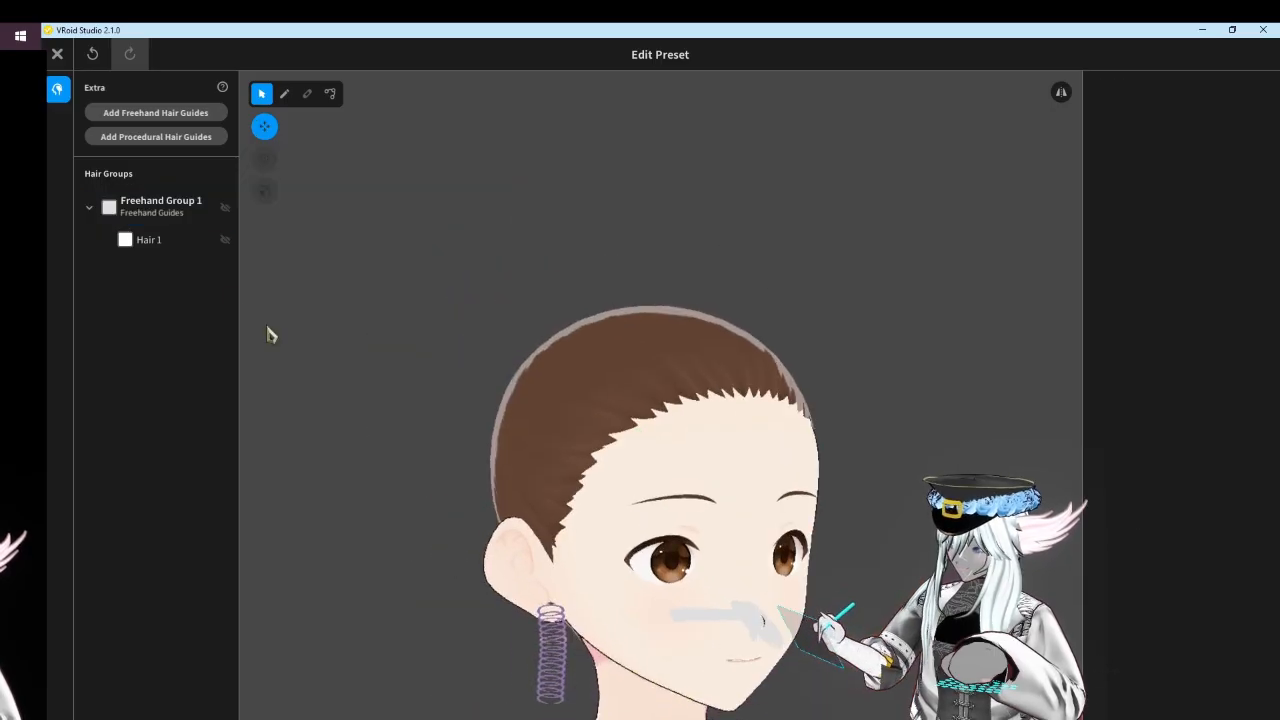
Nudge the earring group's height at the earlobe and check its placement from several angles
left_click(168, 212)
left_click_drag(626, 178, 627, 186)
left_click(741, 220)
right_click_drag(671, 274, 727, 284)
middle_click_drag(655, 400, 645, 215)
right_click_drag(650, 230, 560, 251)
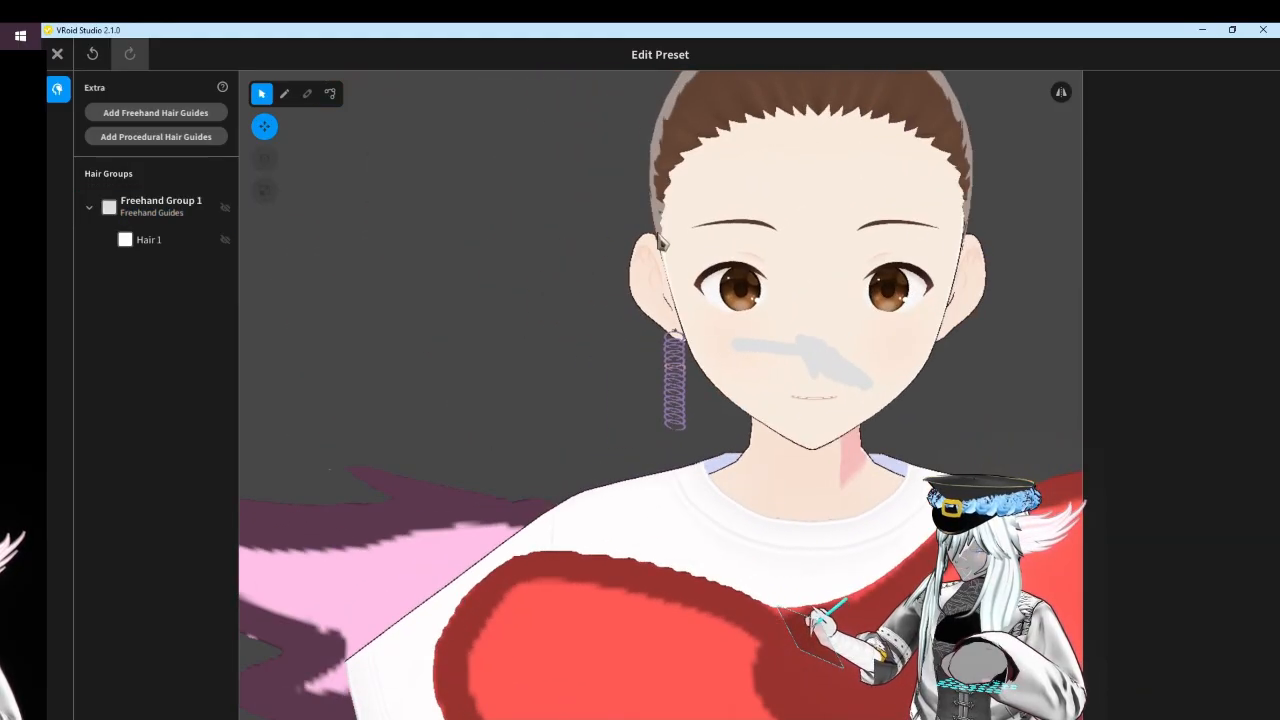
scroll(682, 217, "up", 3)
middle_click_drag(689, 260, 583, 264)
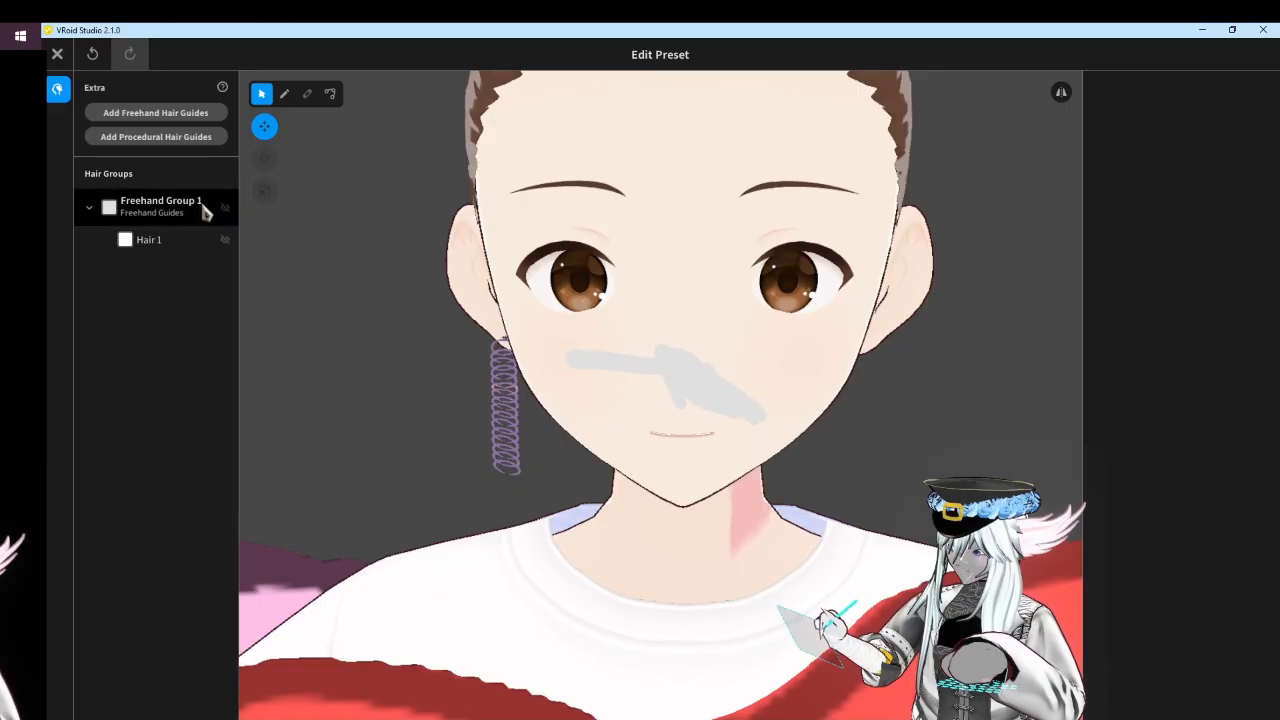
Duplicate Freehand Group 1 and flip the copy to the opposite side of the head
left_click(205, 210)
right_click(206, 208)
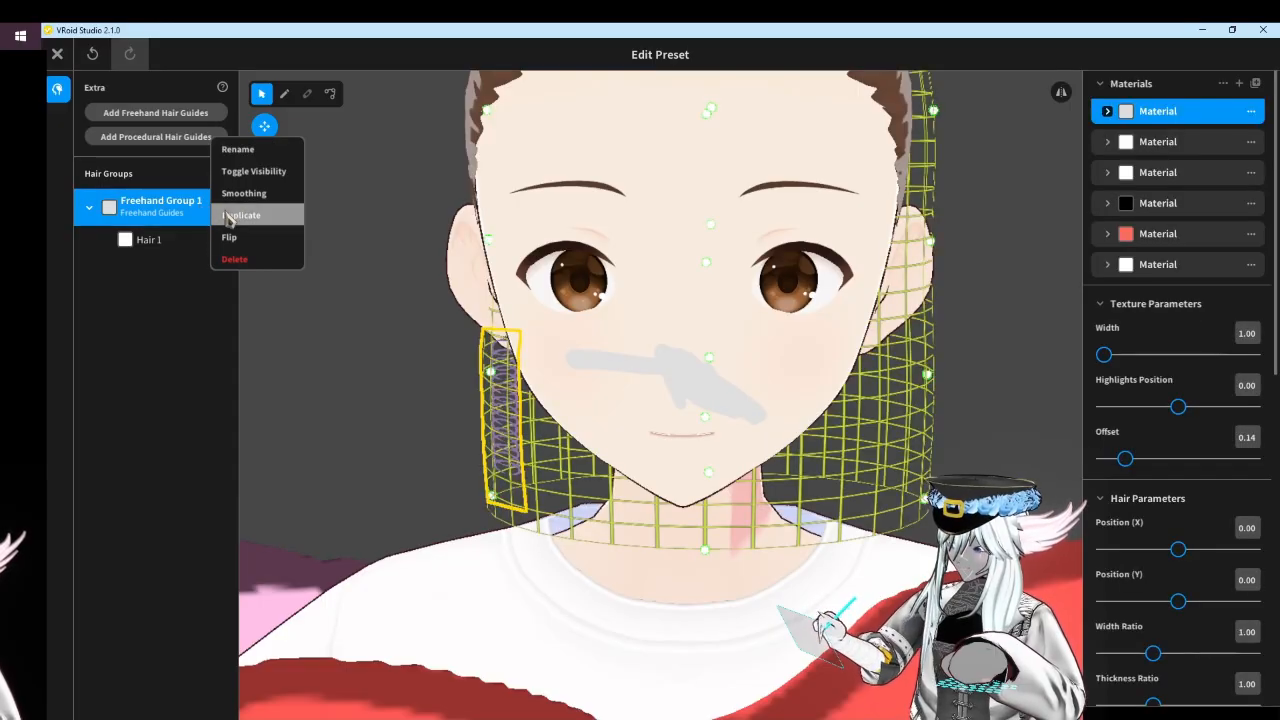
left_click(240, 215)
right_click(145, 263)
left_click(172, 333)
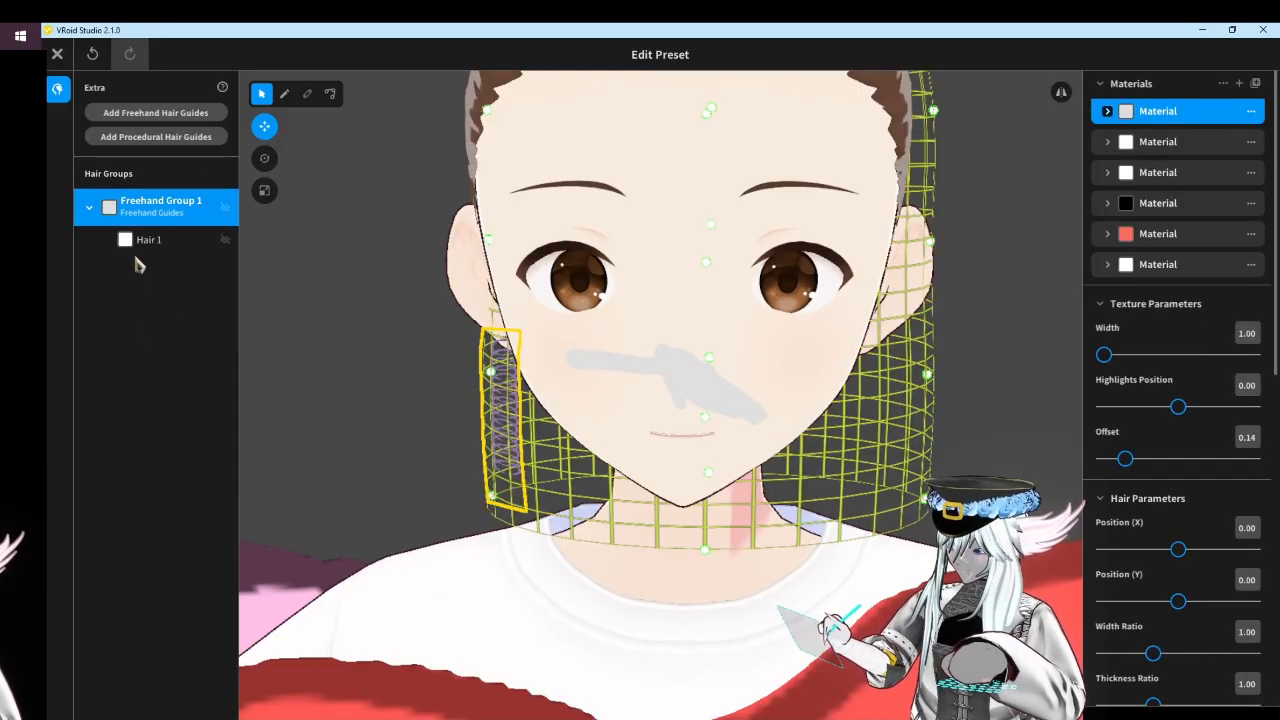
right_click(147, 207)
left_click(185, 219)
right_click(166, 266)
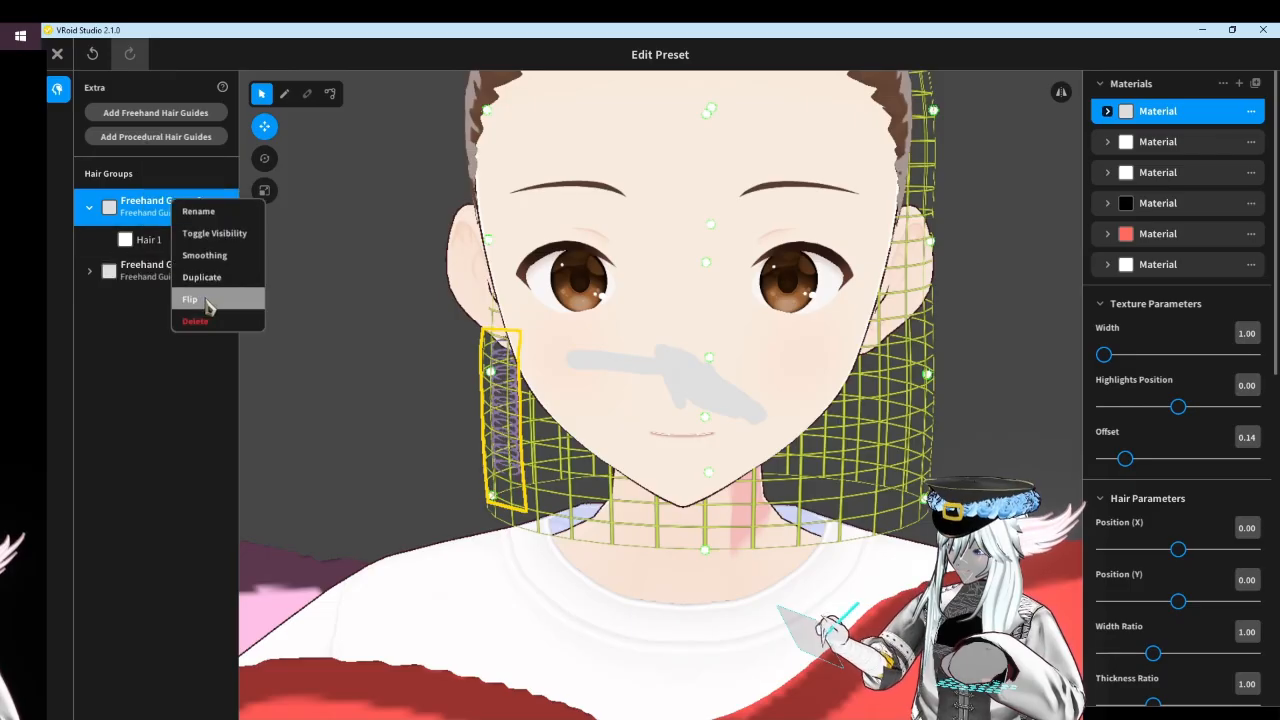
left_click(207, 303)
Set the duplicated hair group's texture offset to 0.77
scroll(379, 319, "down", 2)
left_click(380, 320)
right_click_drag(380, 320, 308, 297)
left_click(168, 278)
middle_click_drag(744, 393, 470, 300)
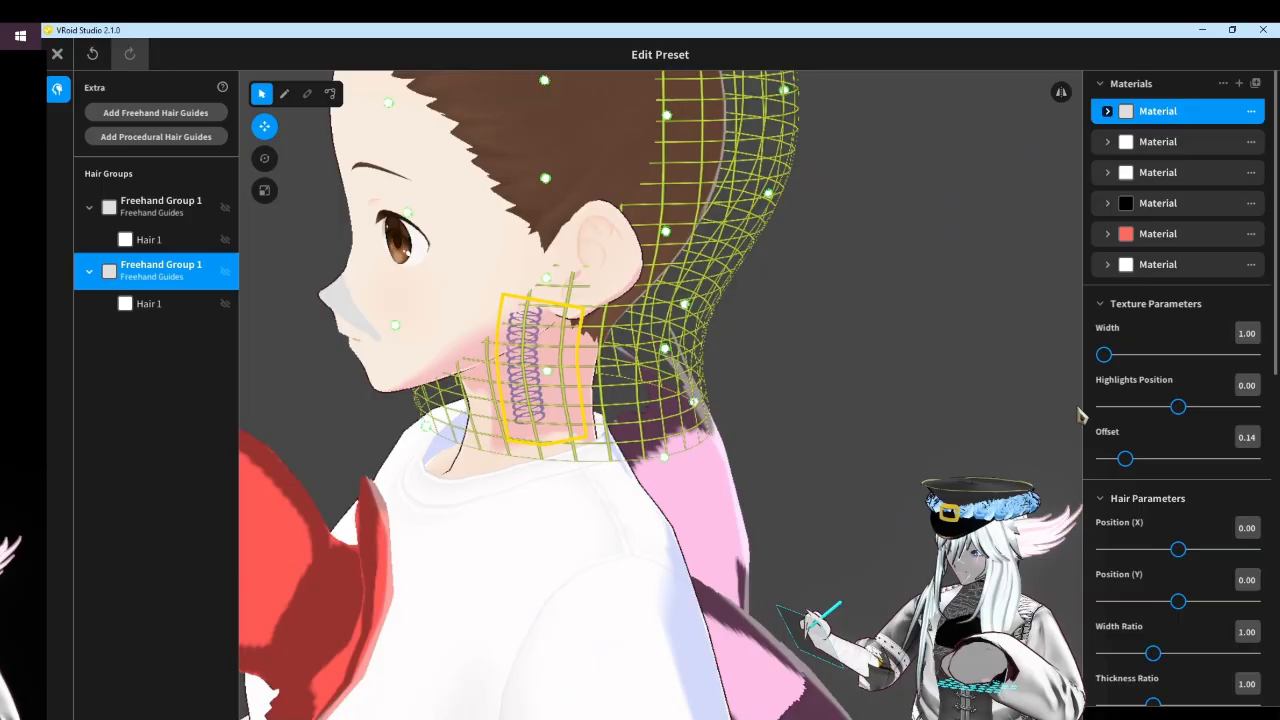
left_click_drag(1130, 462, 1229, 485)
Move the duplicated earring group toward the back of the head and slightly down, so it hangs beneath the second ear
right_click_drag(590, 385, 686, 380)
right_click_drag(376, 170, 588, 280)
middle_click_drag(588, 280, 566, 328)
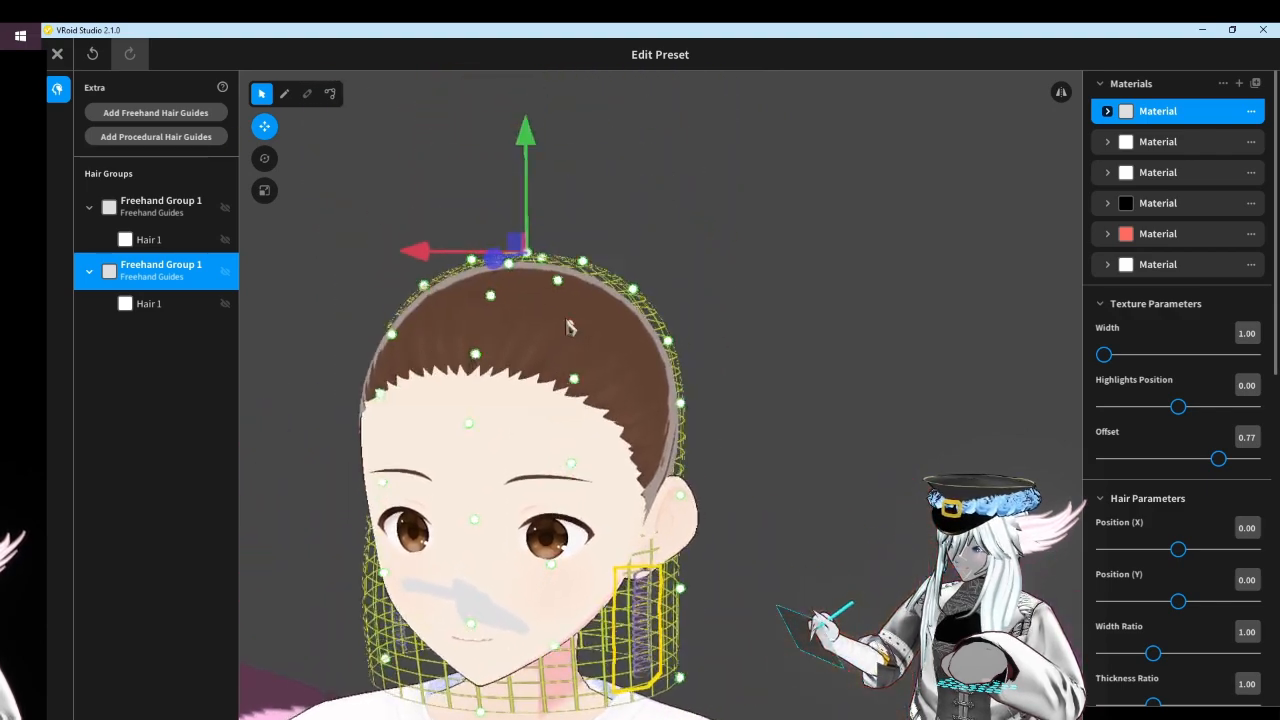
left_click(430, 252)
left_click(840, 400)
right_click_drag(838, 400, 783, 408)
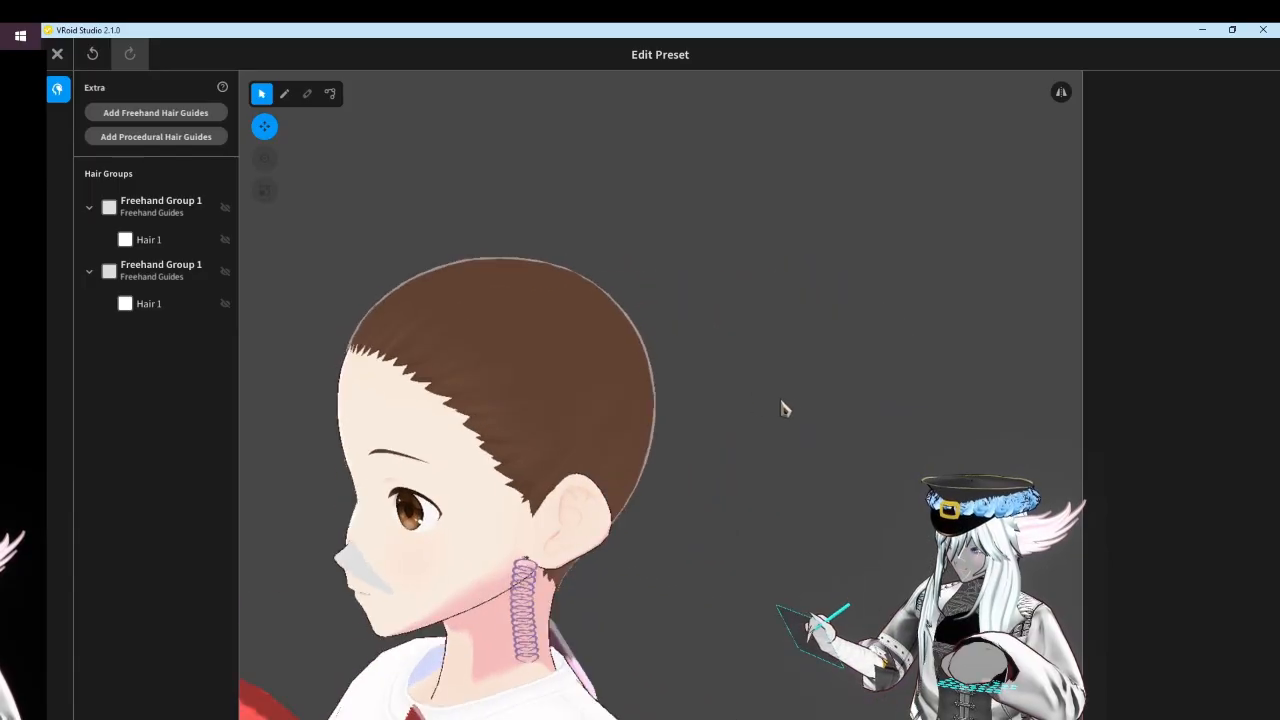
left_click(170, 272)
left_click_drag(452, 250, 473, 251)
left_click_drag(567, 138, 568, 149)
left_click(834, 301)
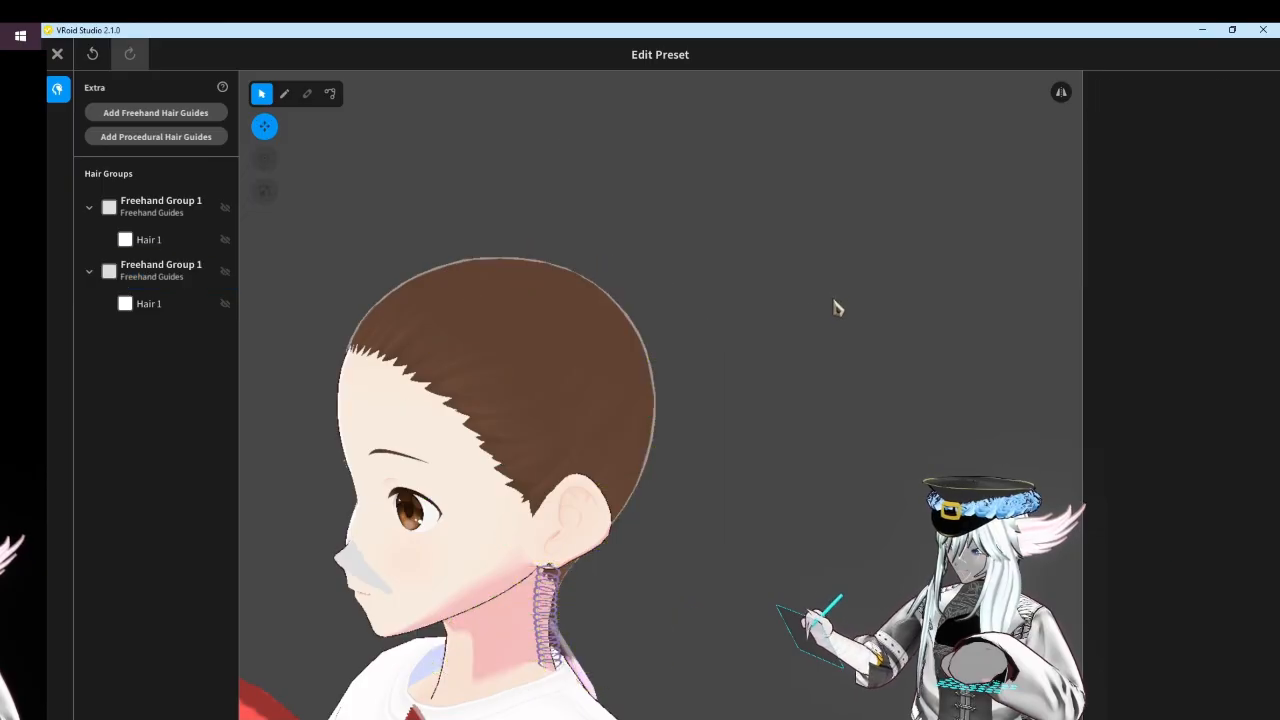
Fine-tune the second earring's height, depth and sideways position under the earlobe, and compare both earrings from the front
right_click_drag(838, 308, 618, 345)
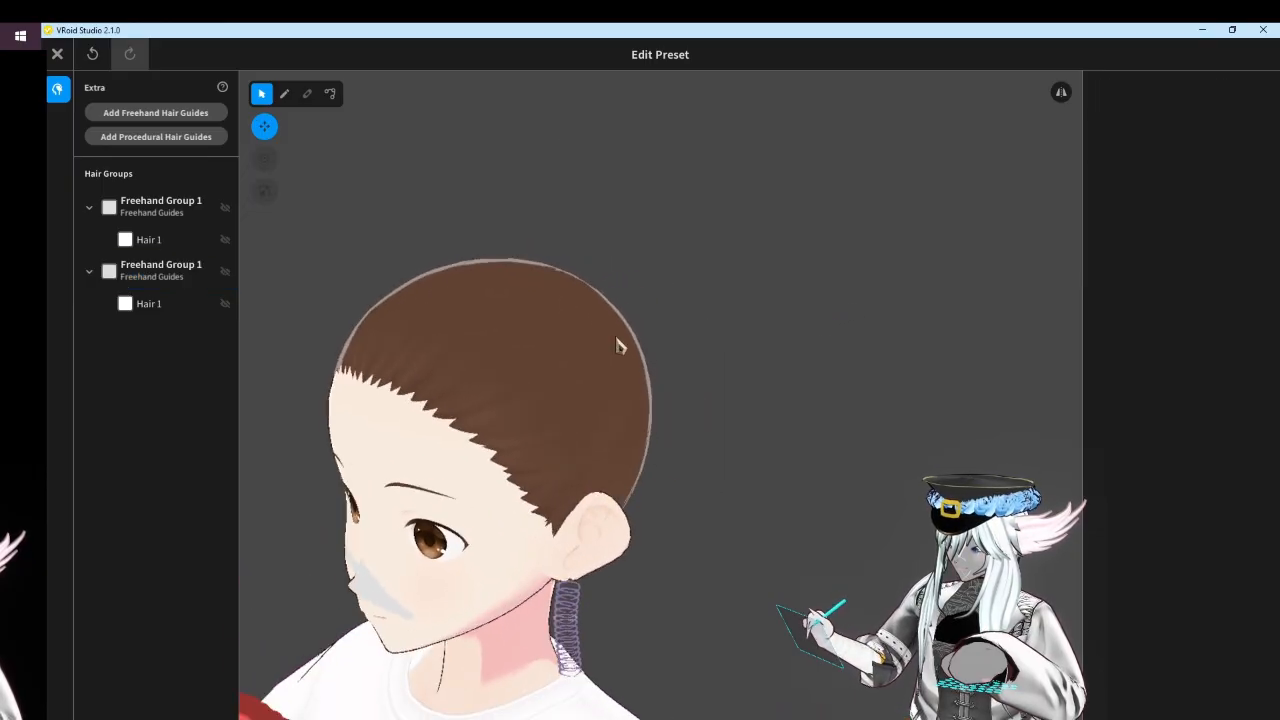
left_click(215, 268)
left_click_drag(551, 182, 551, 172)
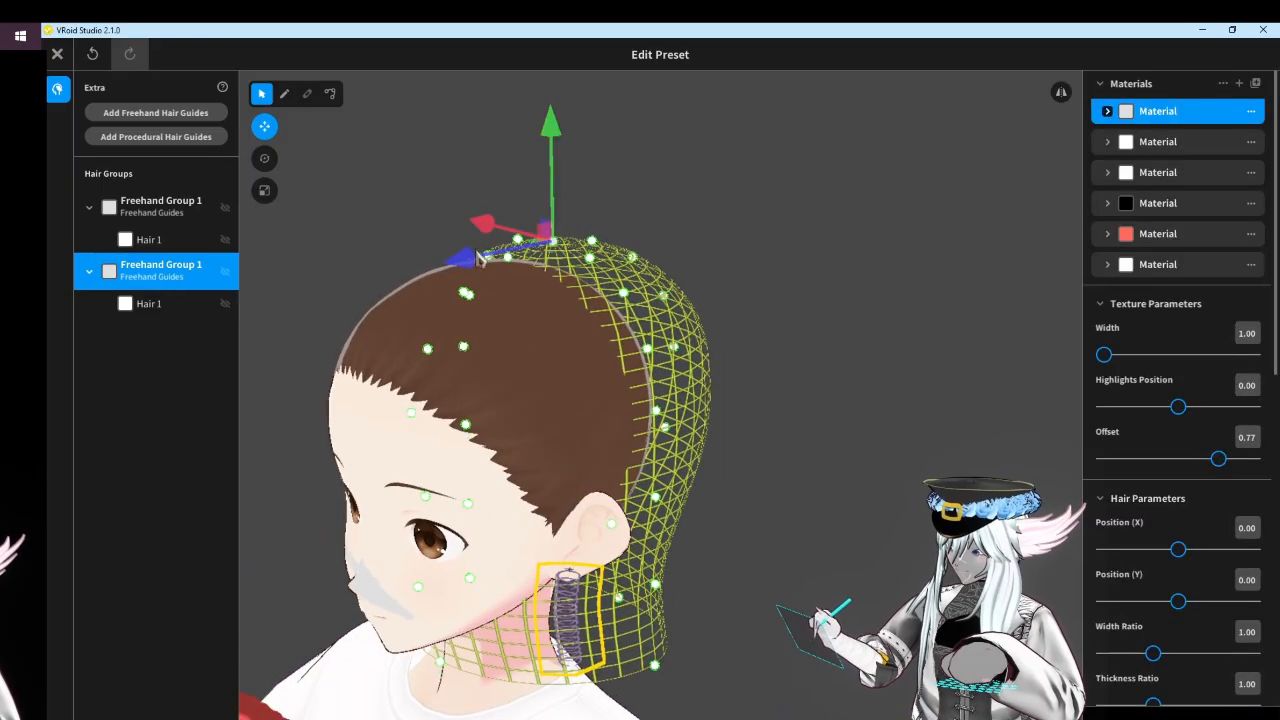
left_click_drag(477, 253, 487, 256)
left_click_drag(557, 147, 558, 160)
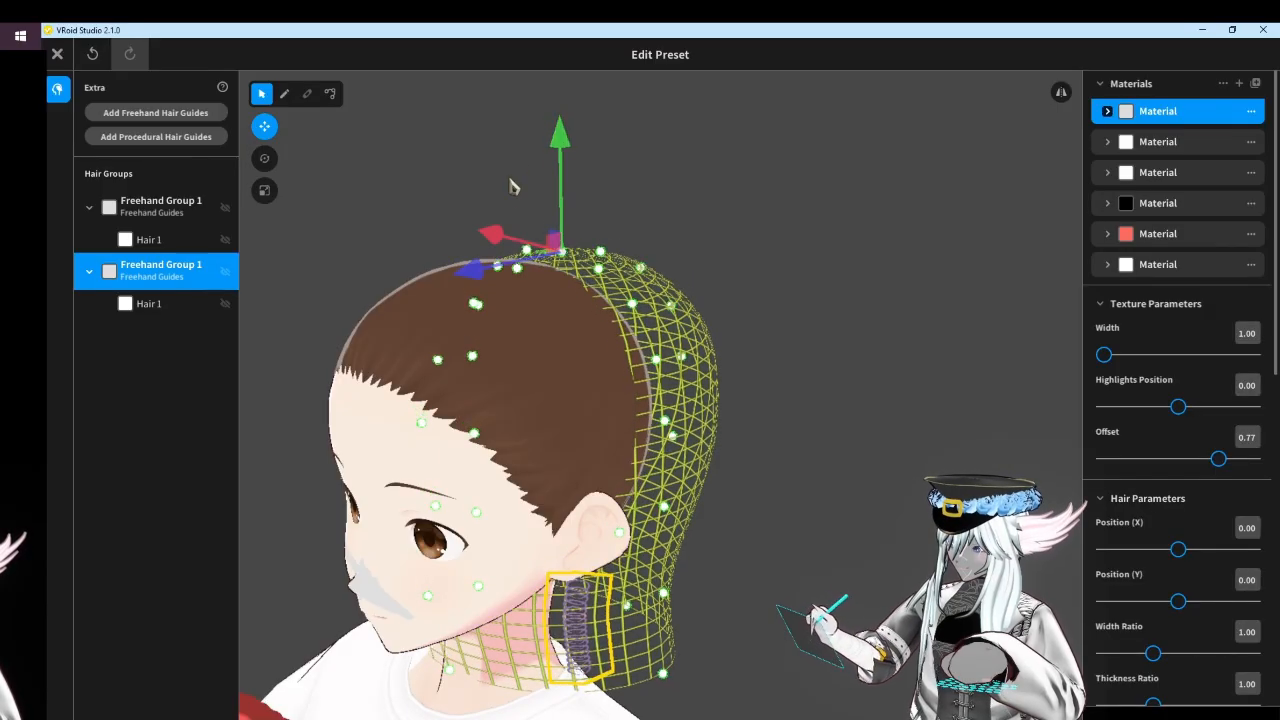
left_click_drag(491, 234, 449, 288)
left_click(731, 379)
scroll(731, 379, "down", 3)
right_click_drag(731, 379, 681, 402)
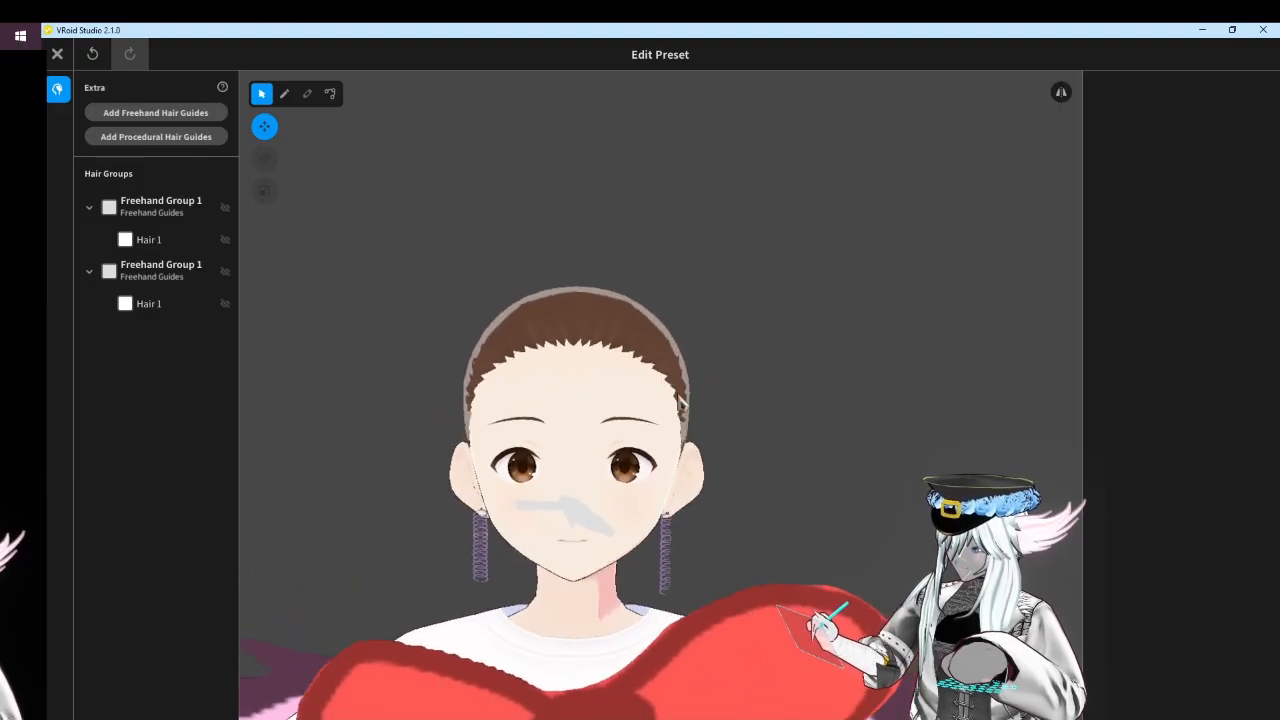
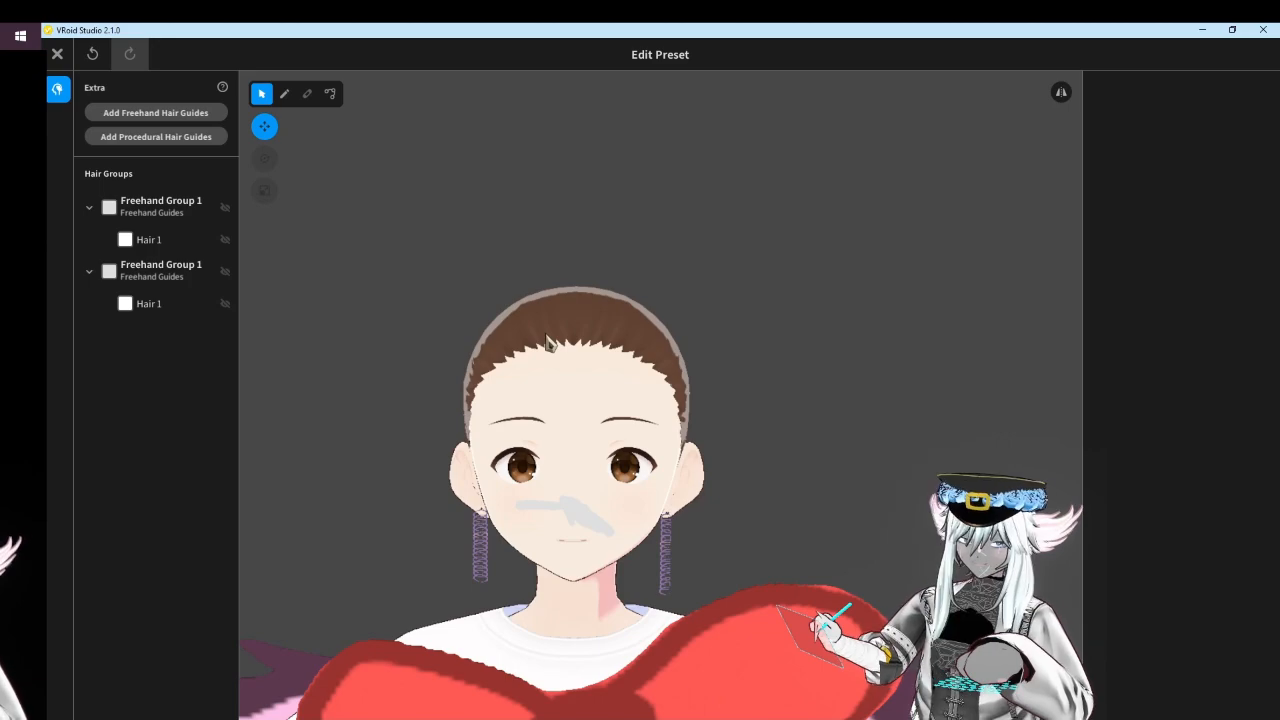
Check the accessory list in the notes, close the earring editor, and open a new Extra hairstyle with an empty freehand group selected
key("alt+Tab")
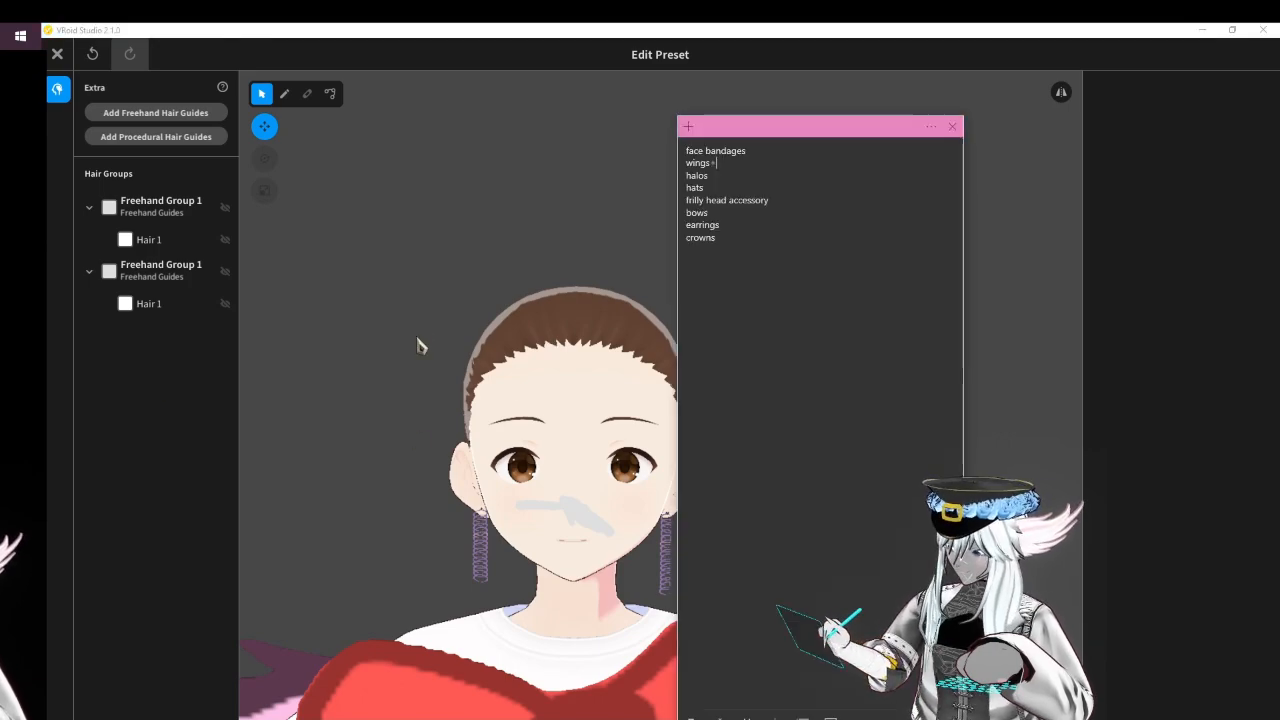
key("alt+Tab")
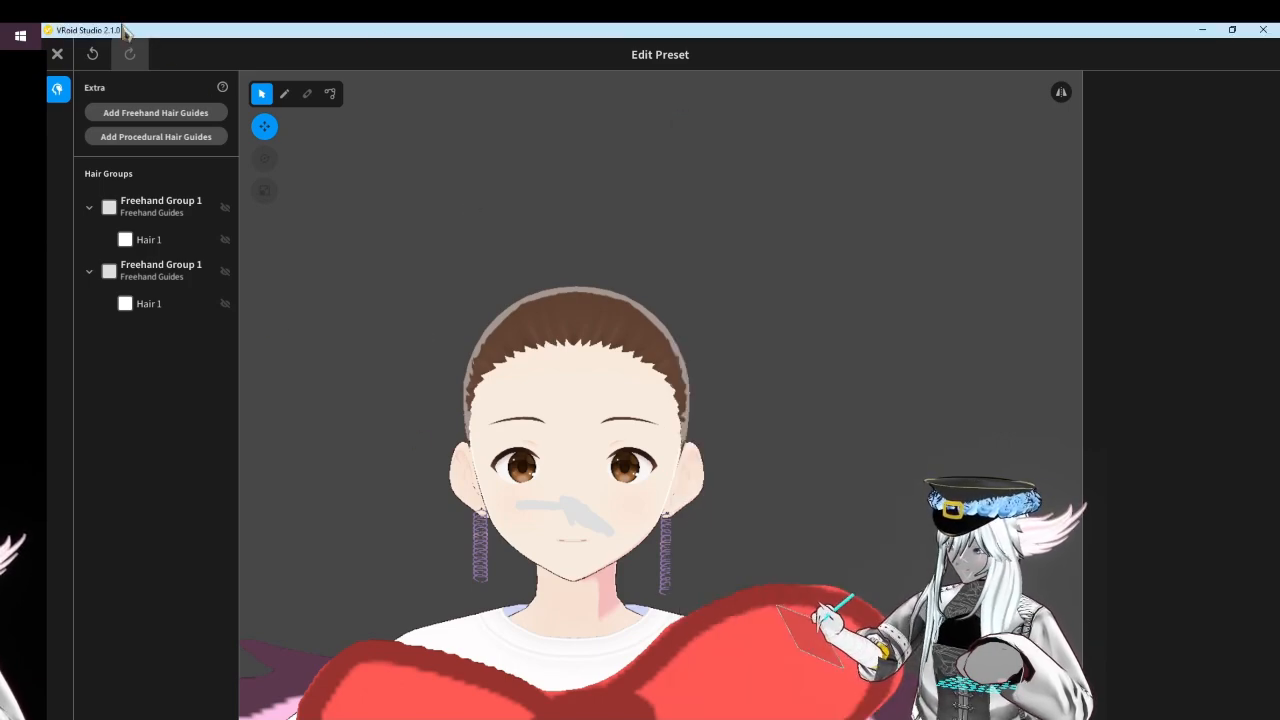
left_click(57, 54)
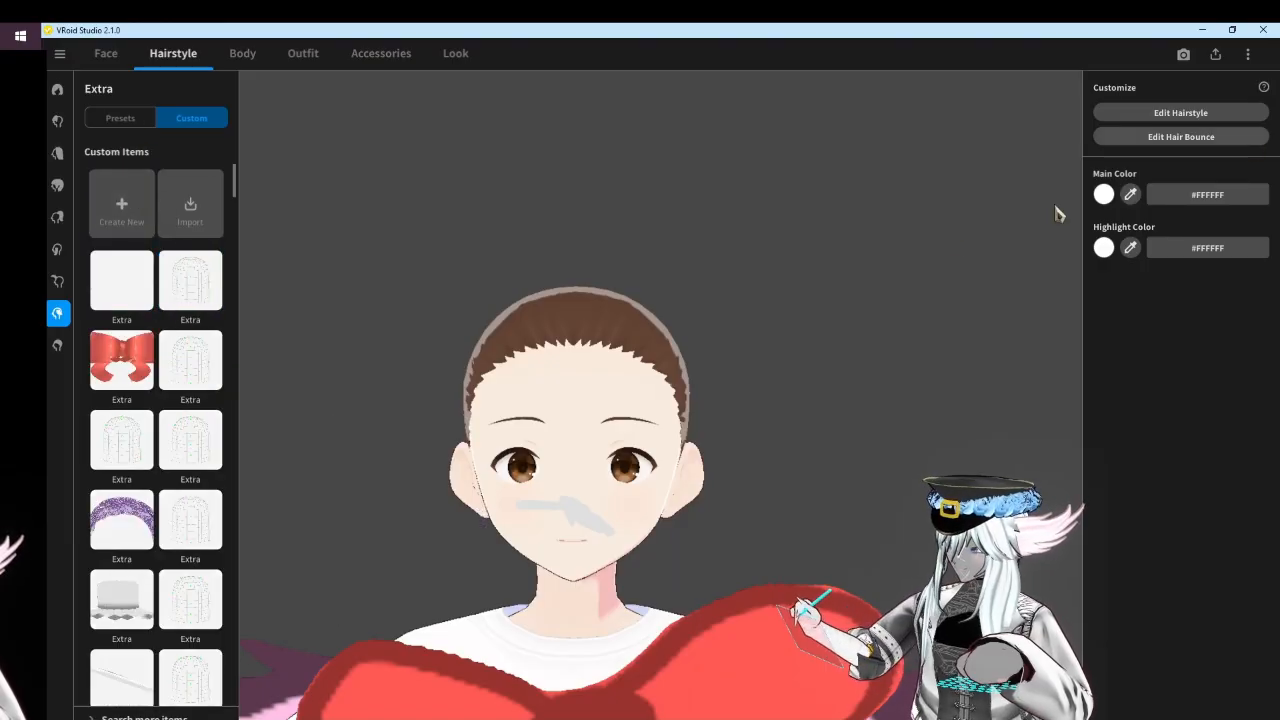
scroll(546, 242, "up", 1)
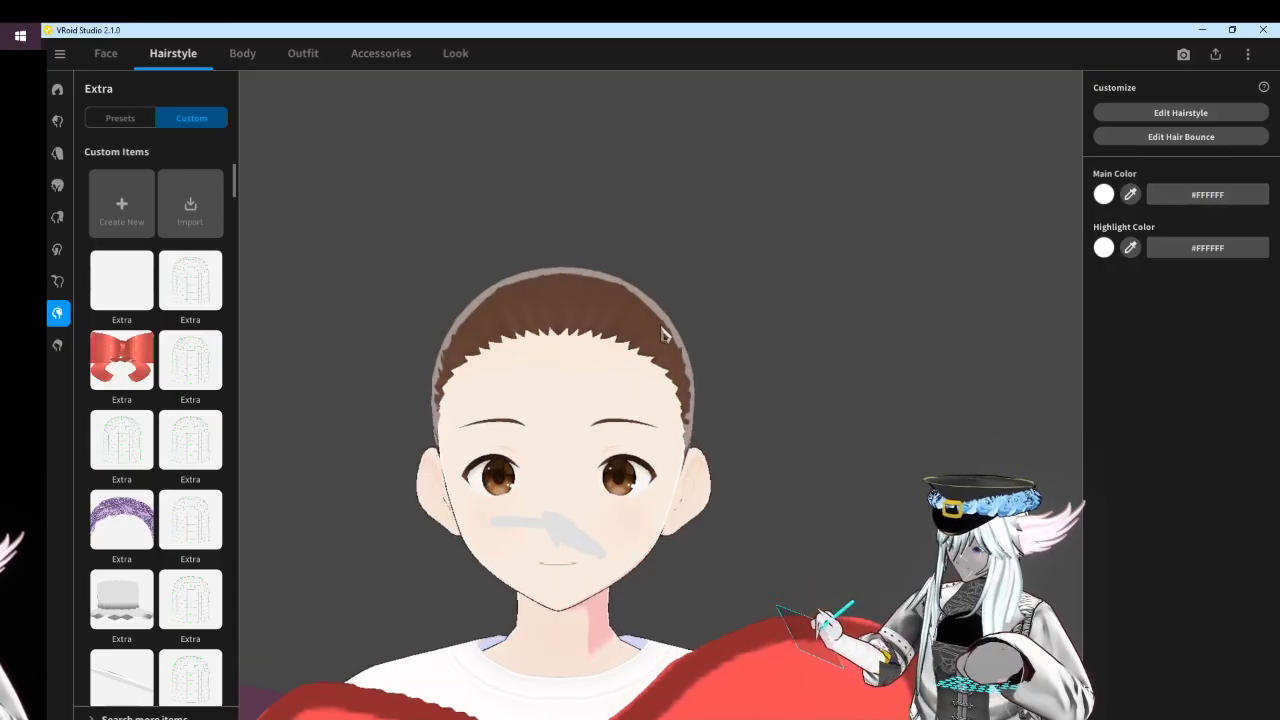
scroll(320, 262, "up", 2)
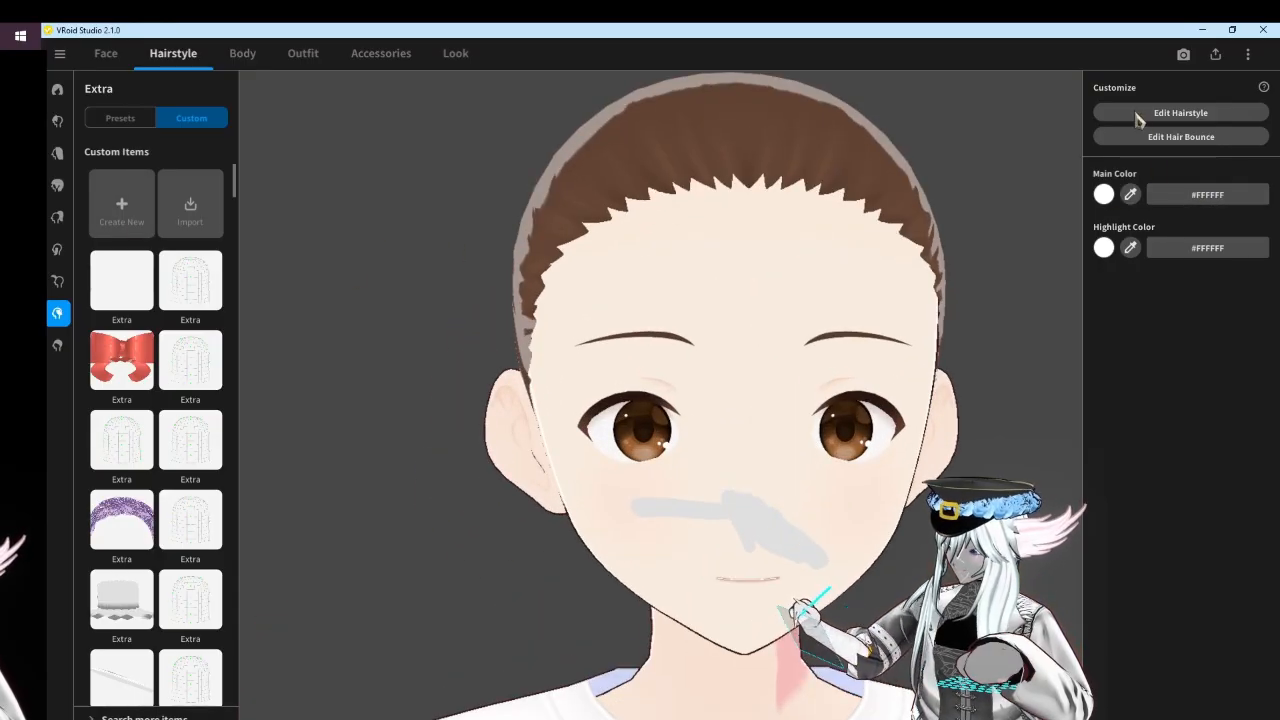
left_click(57, 282)
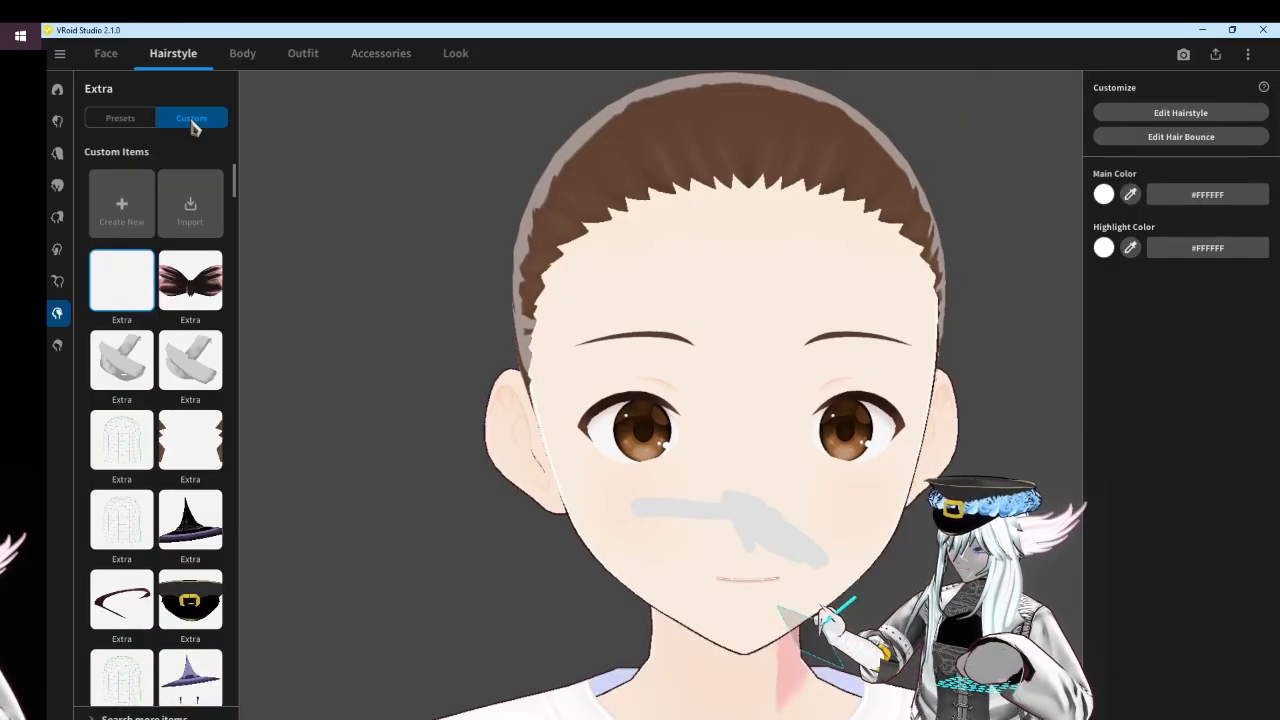
left_click(1131, 115)
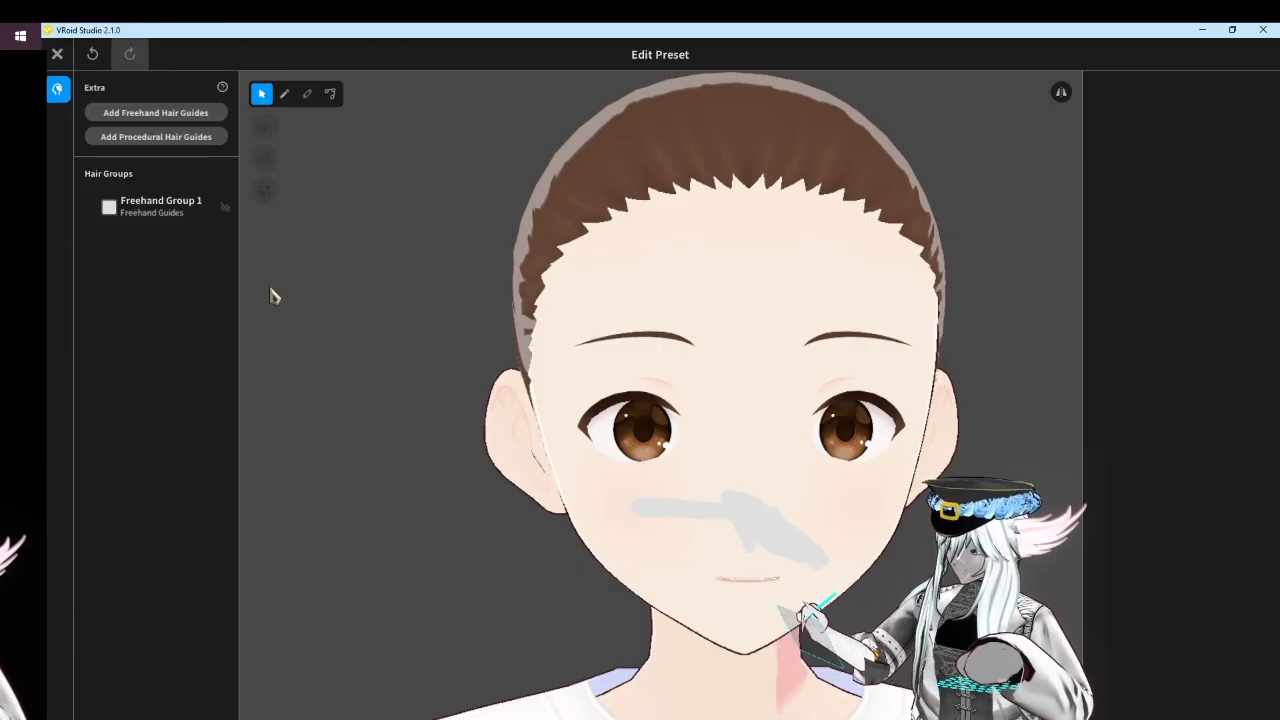
left_click(145, 212)
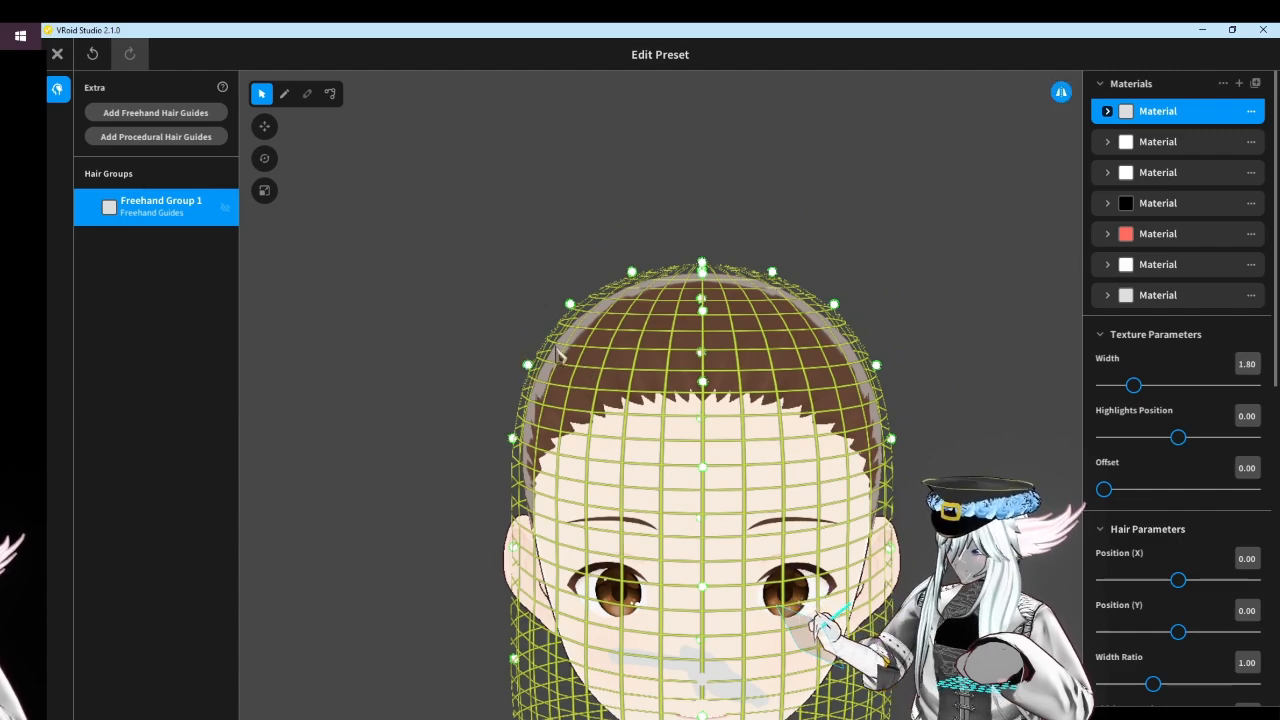
left_click_drag(528, 365, 445, 341)
left_click_drag(513, 438, 451, 444)
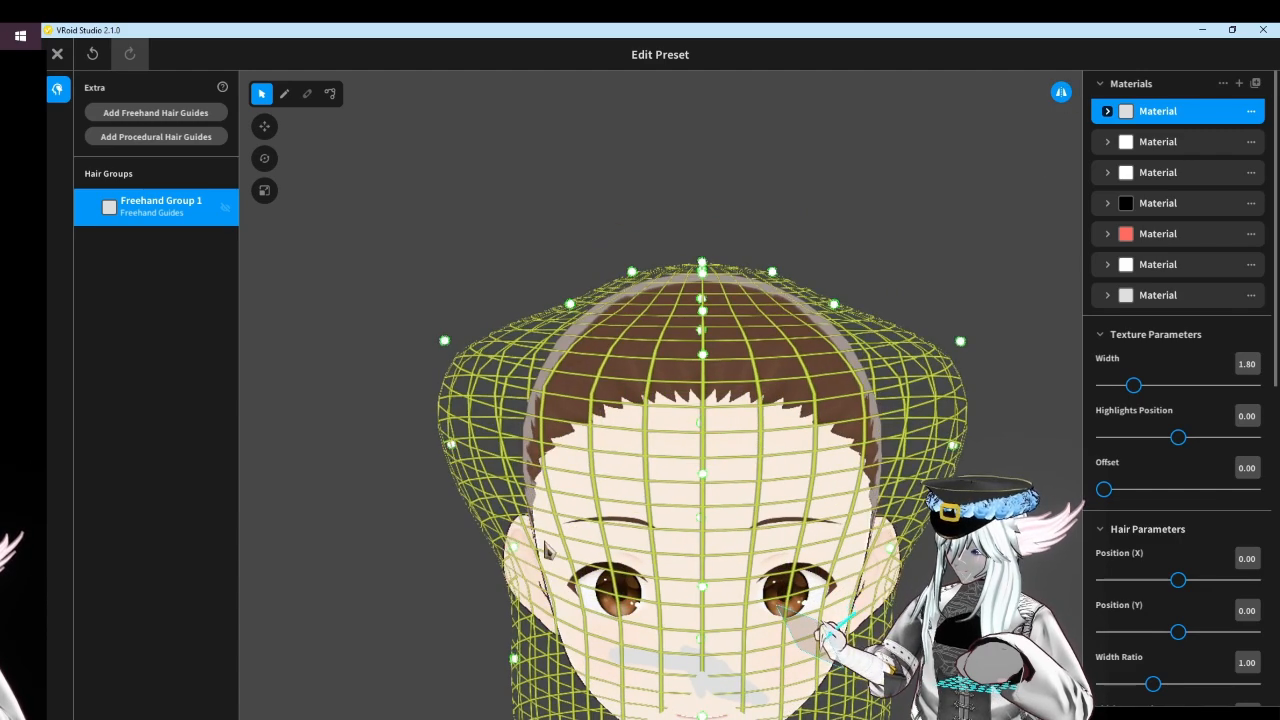
scroll(548, 540, "down", 1)
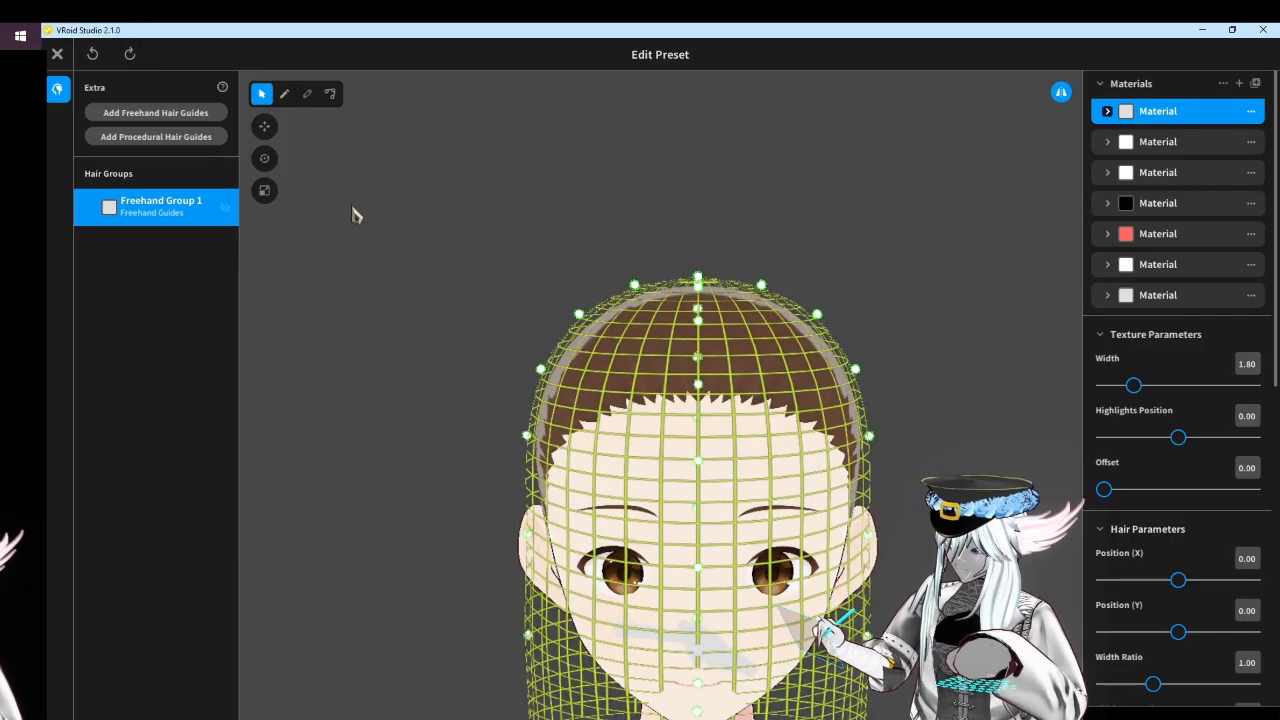
Set the hair width to 0.01 for drawing new strands with the pencil tool in Freehand Group 1
left_click(284, 93)
scroll(1216, 510, "down", 3)
scroll(1154, 428, "up", 2)
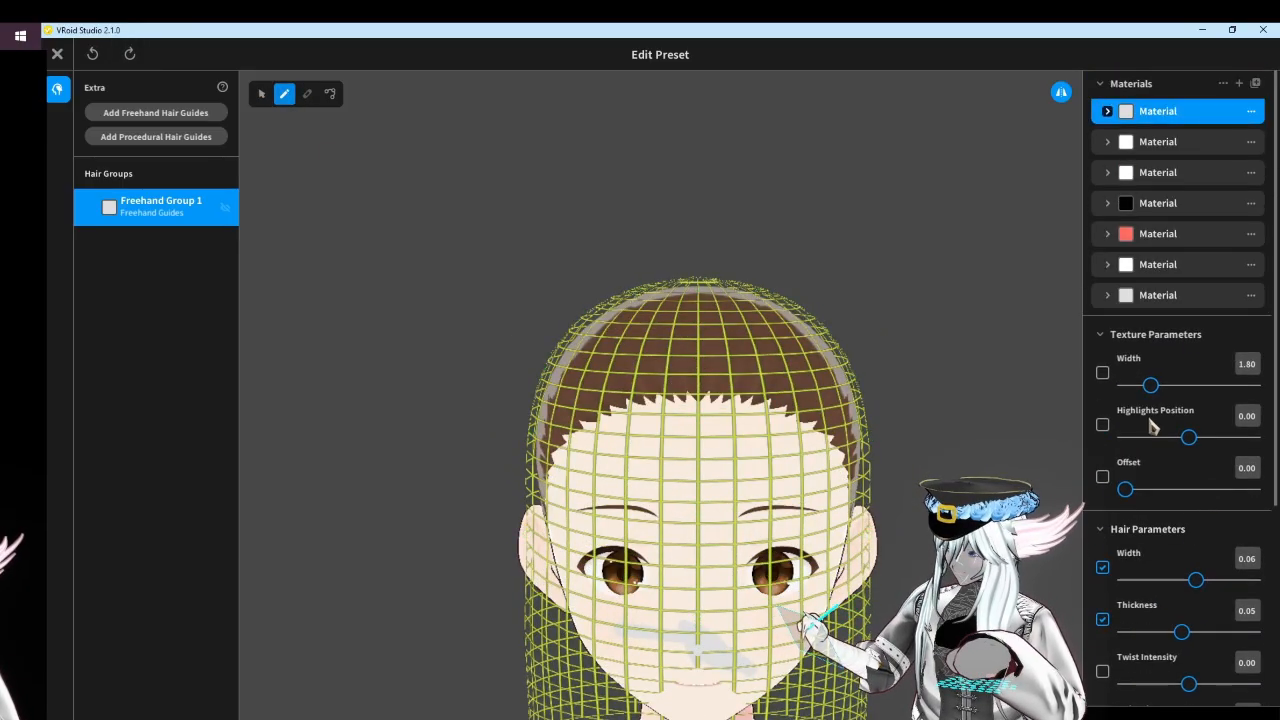
scroll(1157, 437, "down", 3)
left_click(1143, 380)
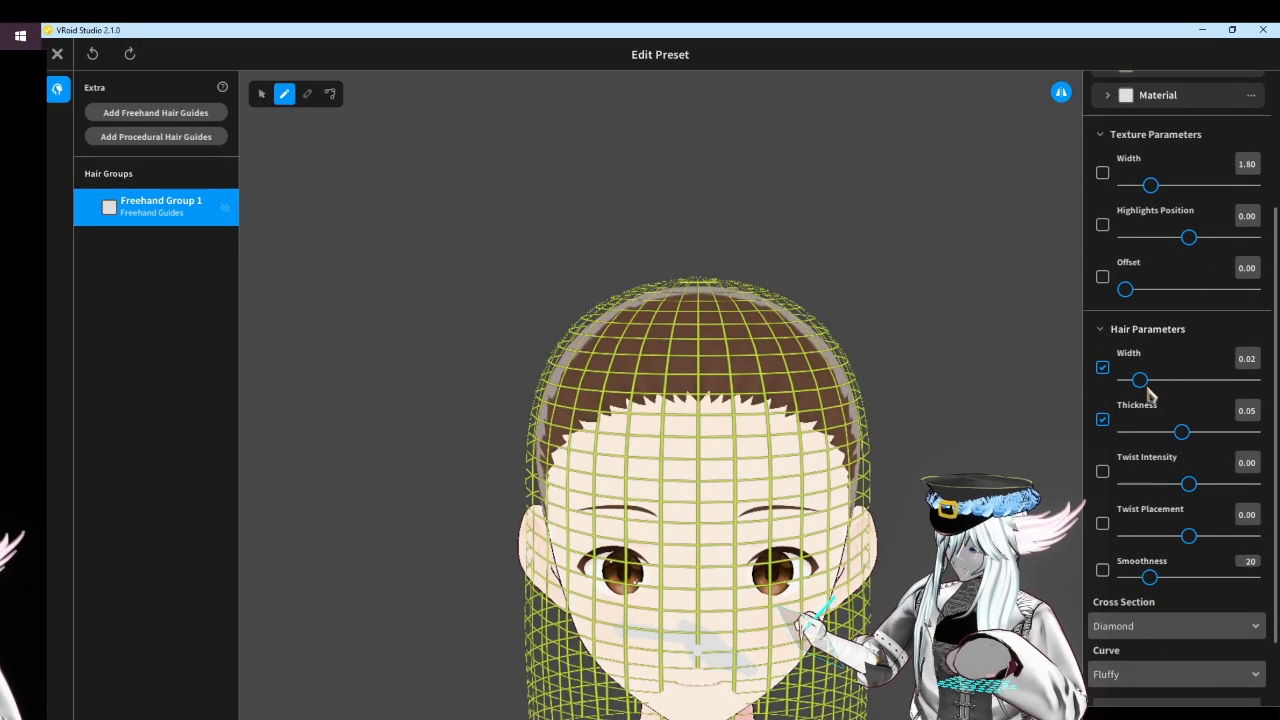
left_click_drag(1147, 388, 1141, 388)
scroll(844, 389, "up", 2)
mouse_move(820, 387)
right_mouse_down()
mouse_move(804, 412)
mouse_move(815, 397)
right_mouse_up()
scroll(815, 397, "up", 2)
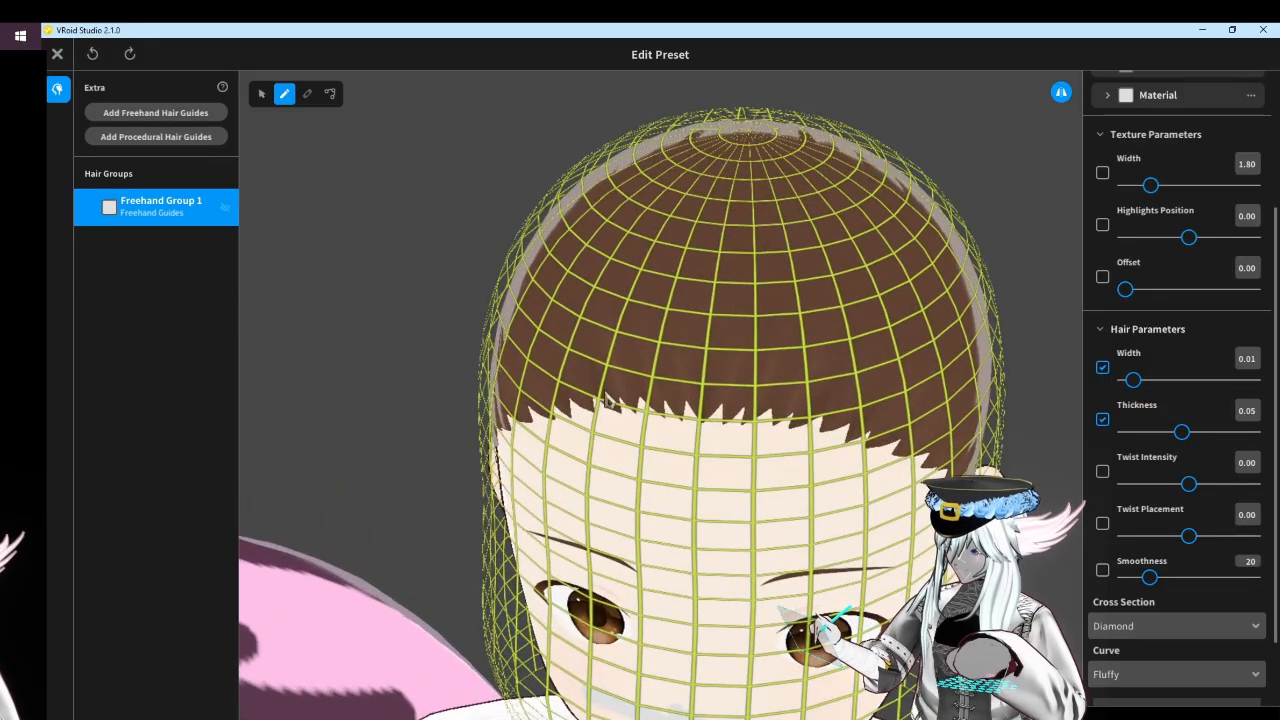
Draw a single unmirrored curved strand across the front of the head as the tiara band and extend its shorter end using control points
left_click_drag(595, 355, 768, 402)
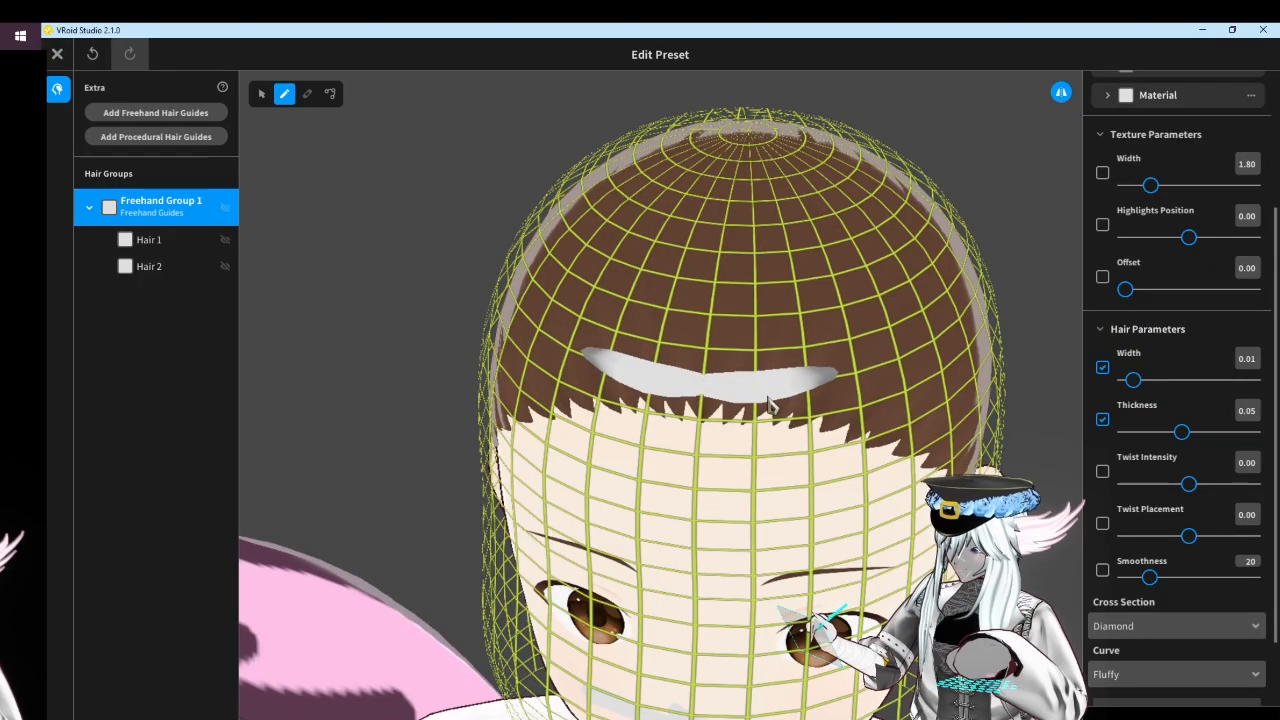
key("ctrl+z")
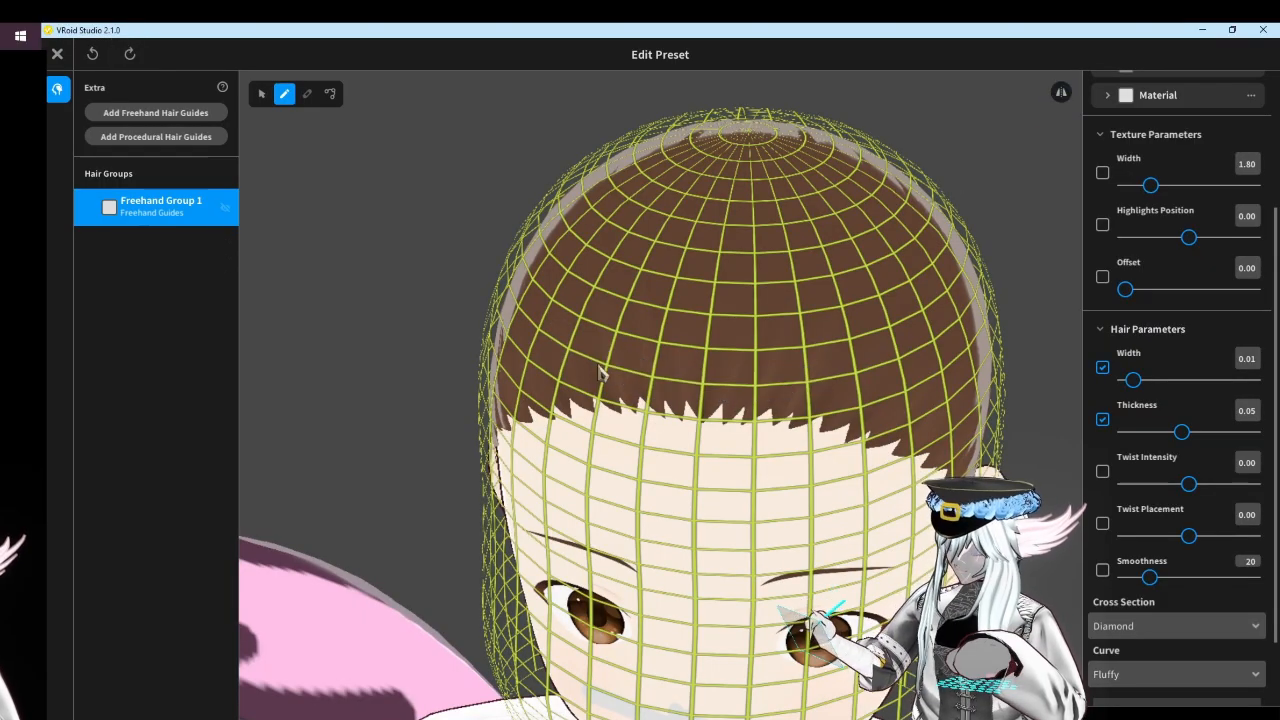
mouse_move(577, 349)
left_mouse_down()
mouse_move(700, 309)
mouse_move(880, 349)
mouse_move(960, 430)
left_mouse_up()
left_click(330, 93)
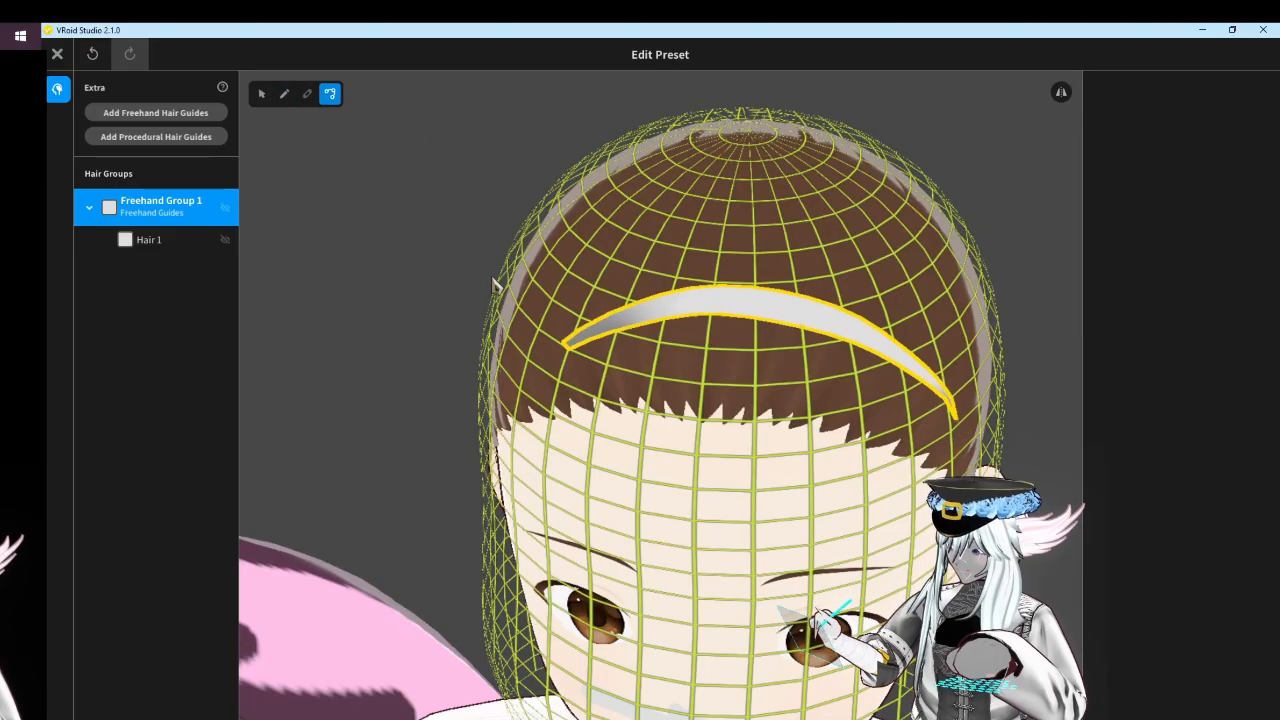
left_click(570, 338)
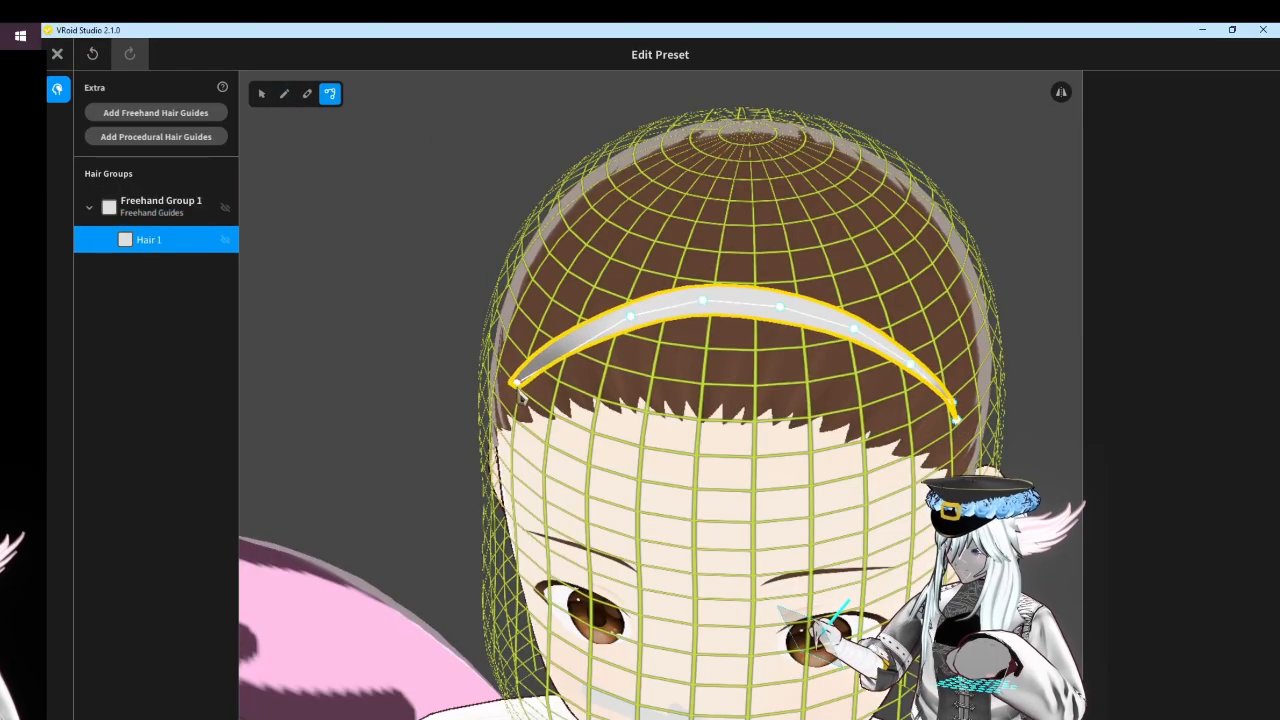
mouse_move(535, 375)
right_mouse_down()
mouse_move(570, 340)
mouse_move(523, 346)
mouse_move(542, 351)
right_mouse_up()
Turn on mirroring and draw a tall, pointed central peak above the middle of the band
left_click(284, 94)
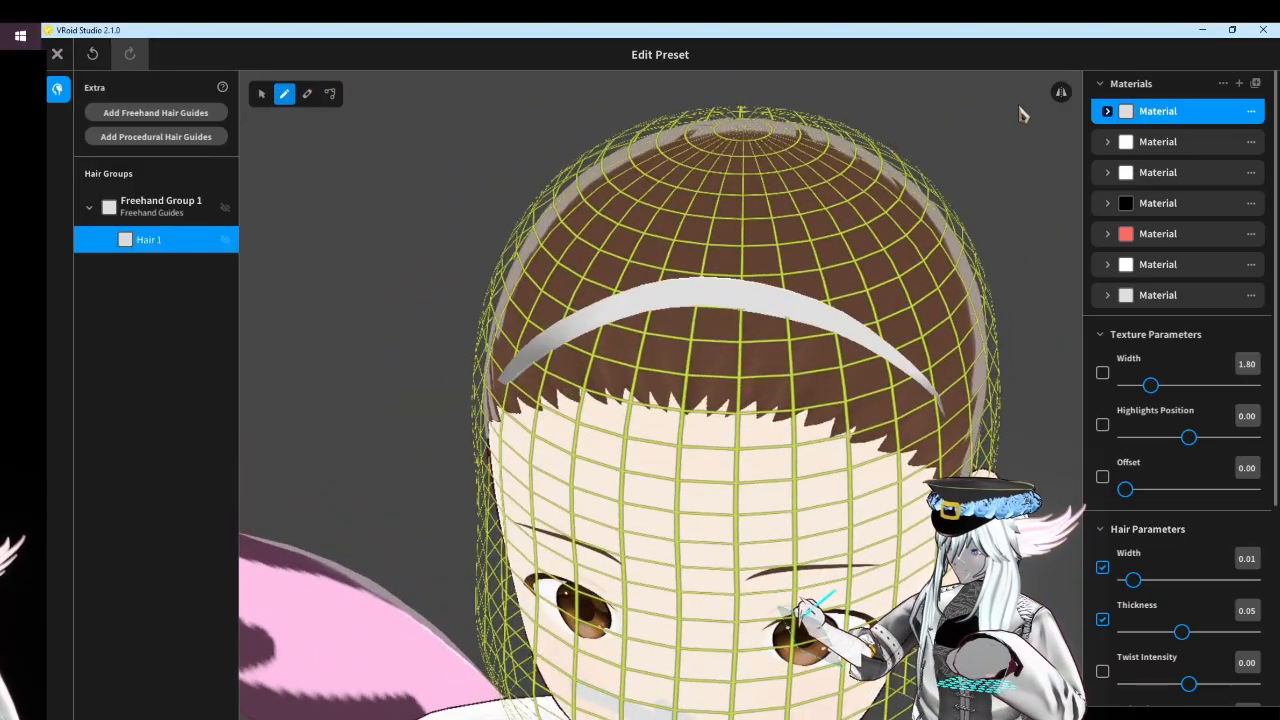
left_click(1060, 92)
middle_click_drag(964, 146, 898, 187)
right_click_drag(908, 340, 743, 338)
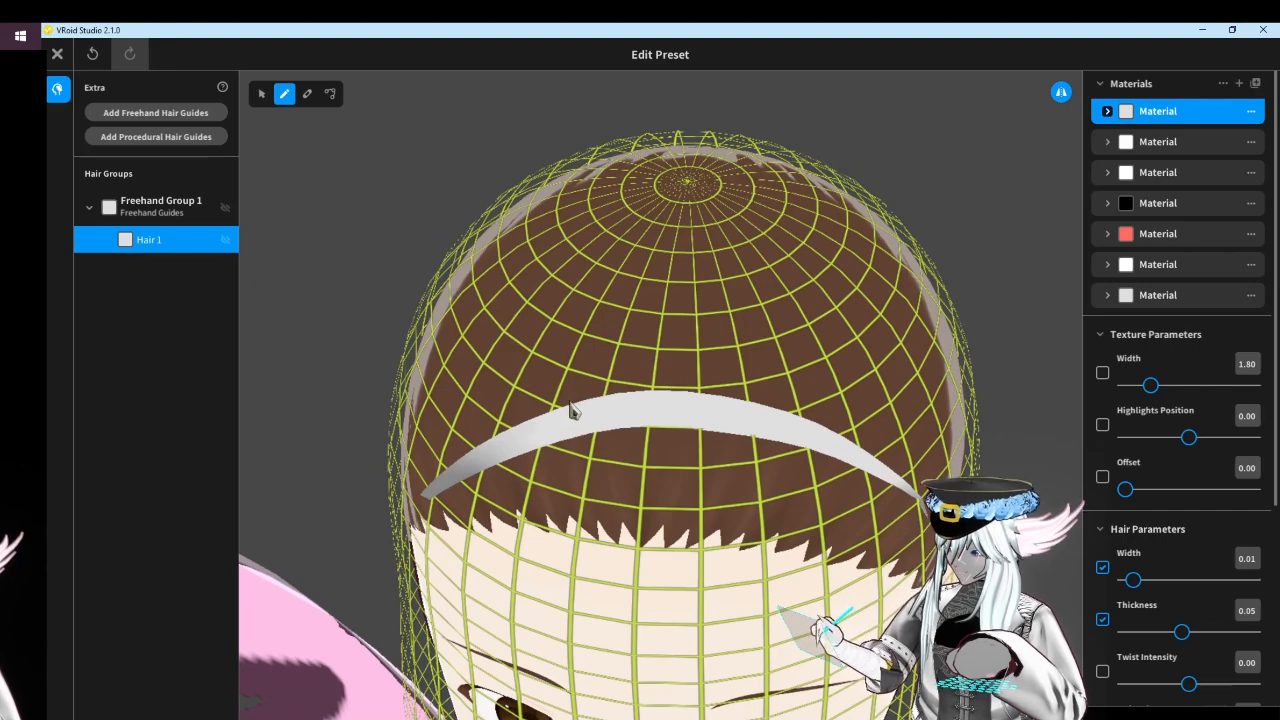
mouse_move(565, 405)
left_mouse_down()
mouse_move(650, 280)
mouse_move(678, 275)
left_mouse_up()
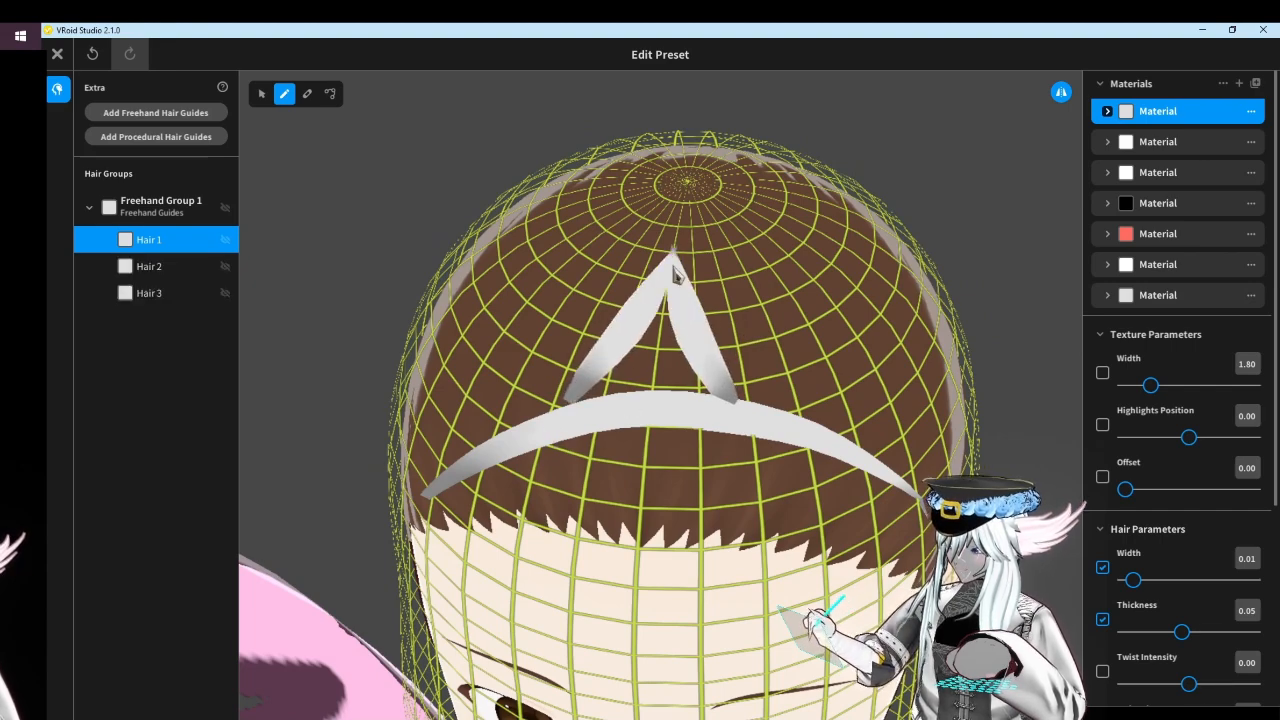
left_click_drag(766, 382, 829, 333)
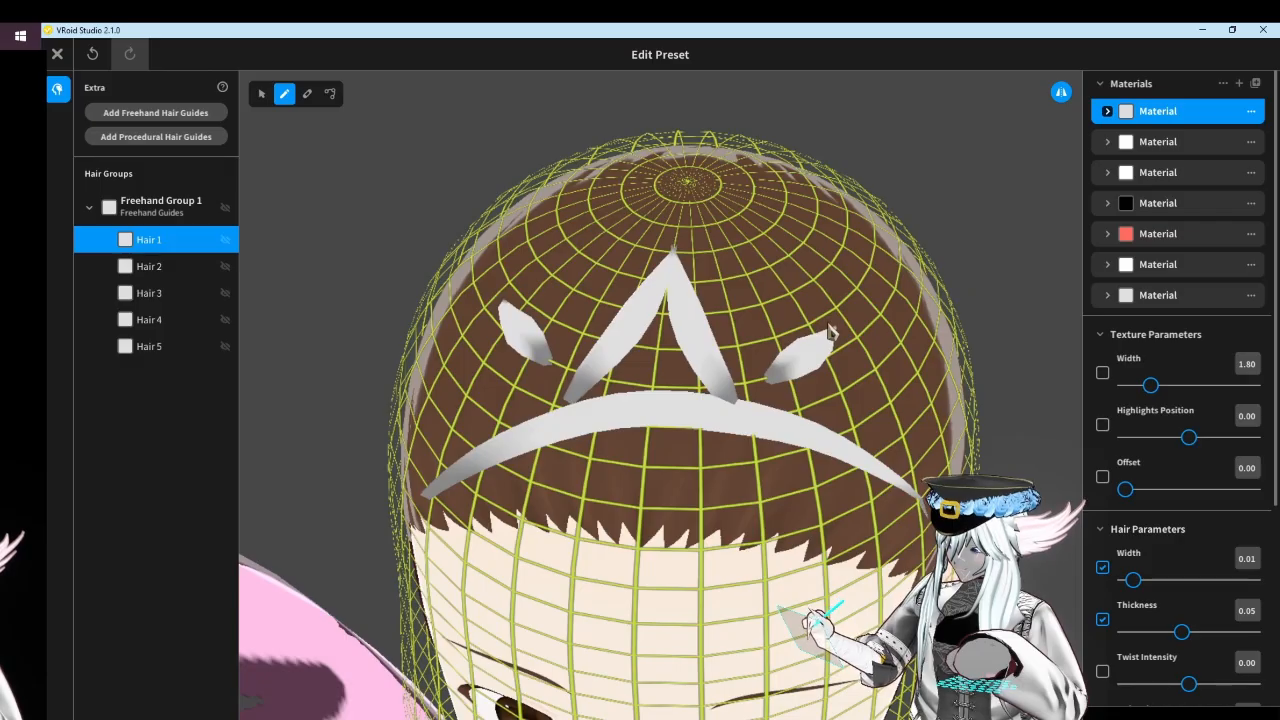
key("ctrl+z")
Draw mirrored outer peaks along the band, plus small hooked arches between them and the central peak
right_click_drag(783, 343, 793, 341)
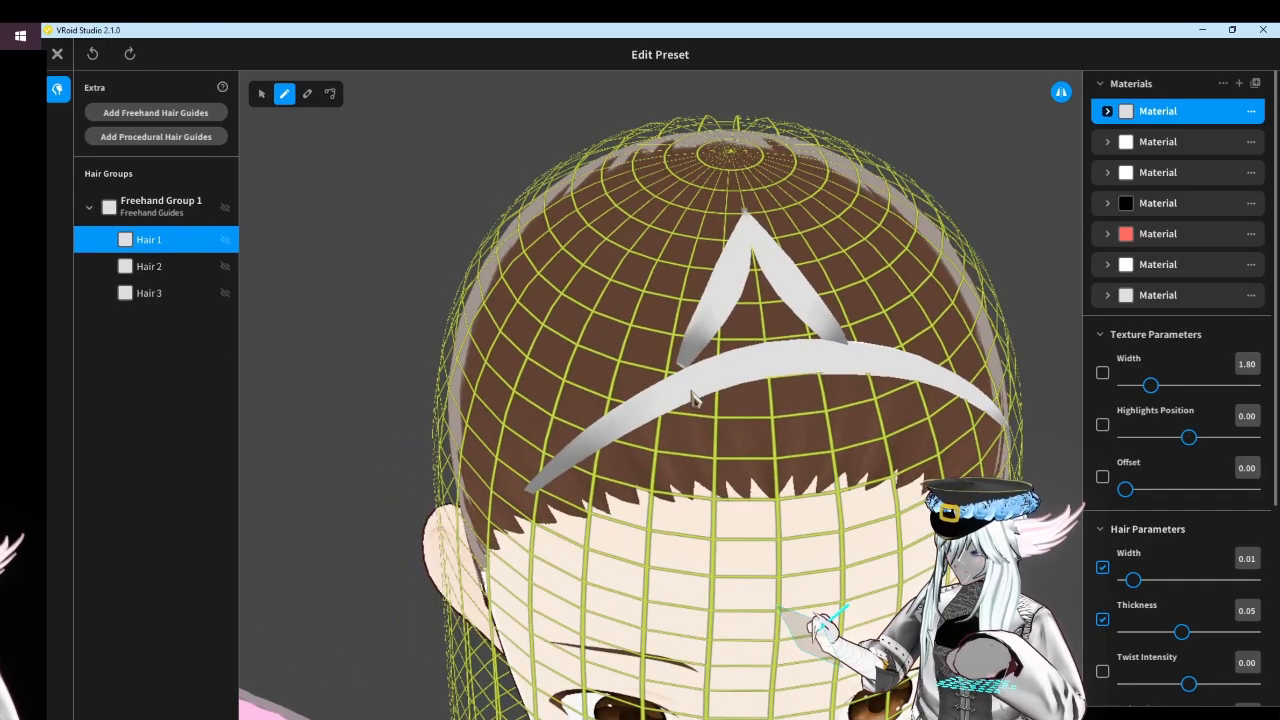
mouse_move(693, 395)
left_mouse_down()
mouse_move(562, 315)
mouse_move(549, 330)
left_mouse_up()
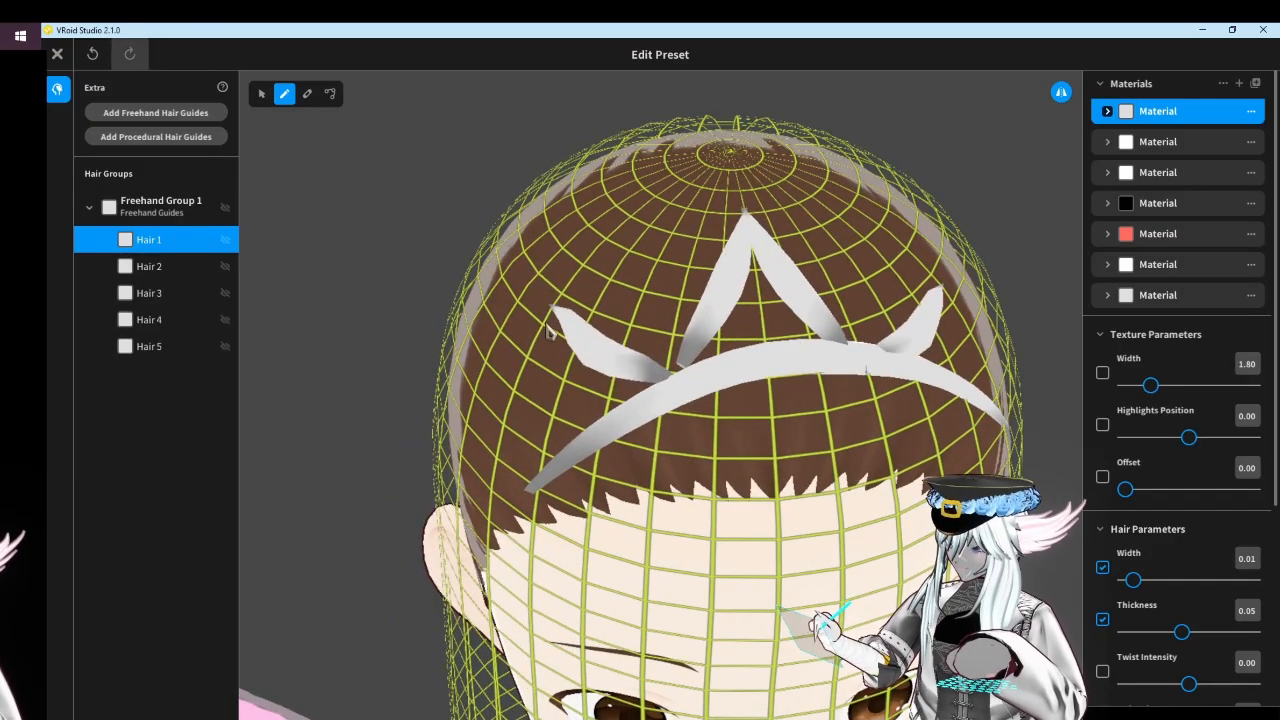
left_click_drag(538, 497, 566, 308)
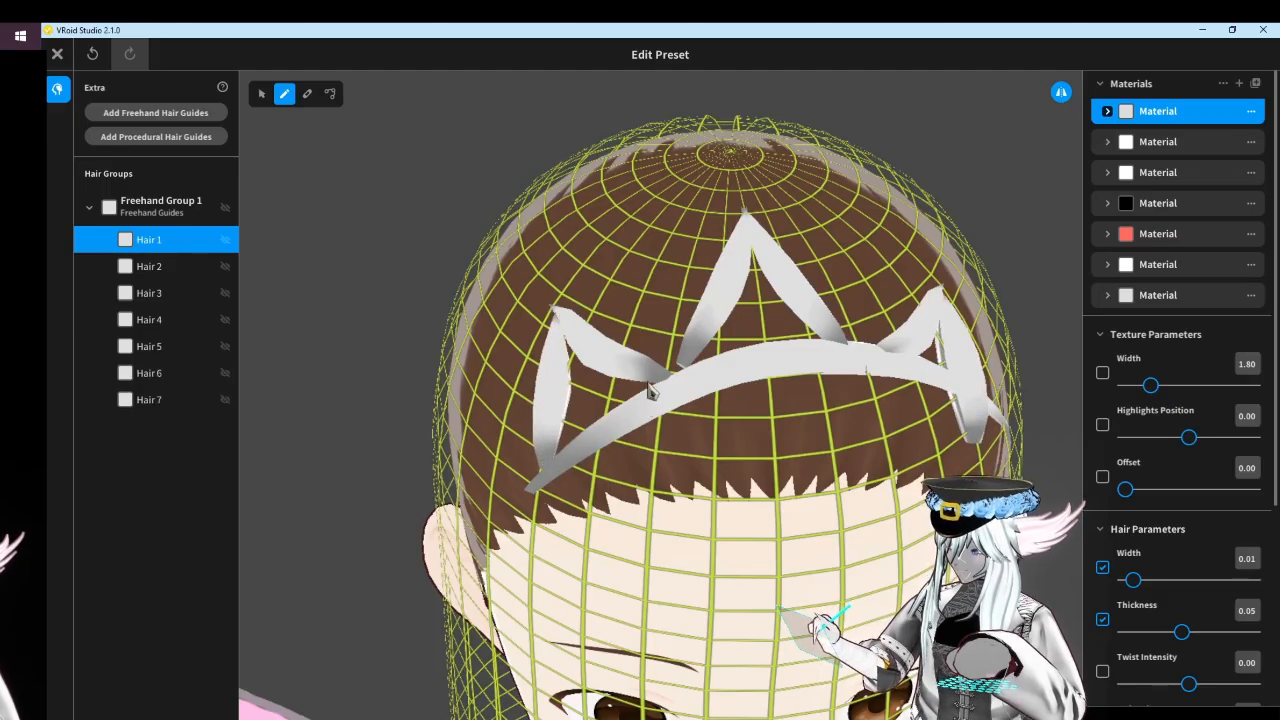
left_click_drag(660, 368, 650, 284)
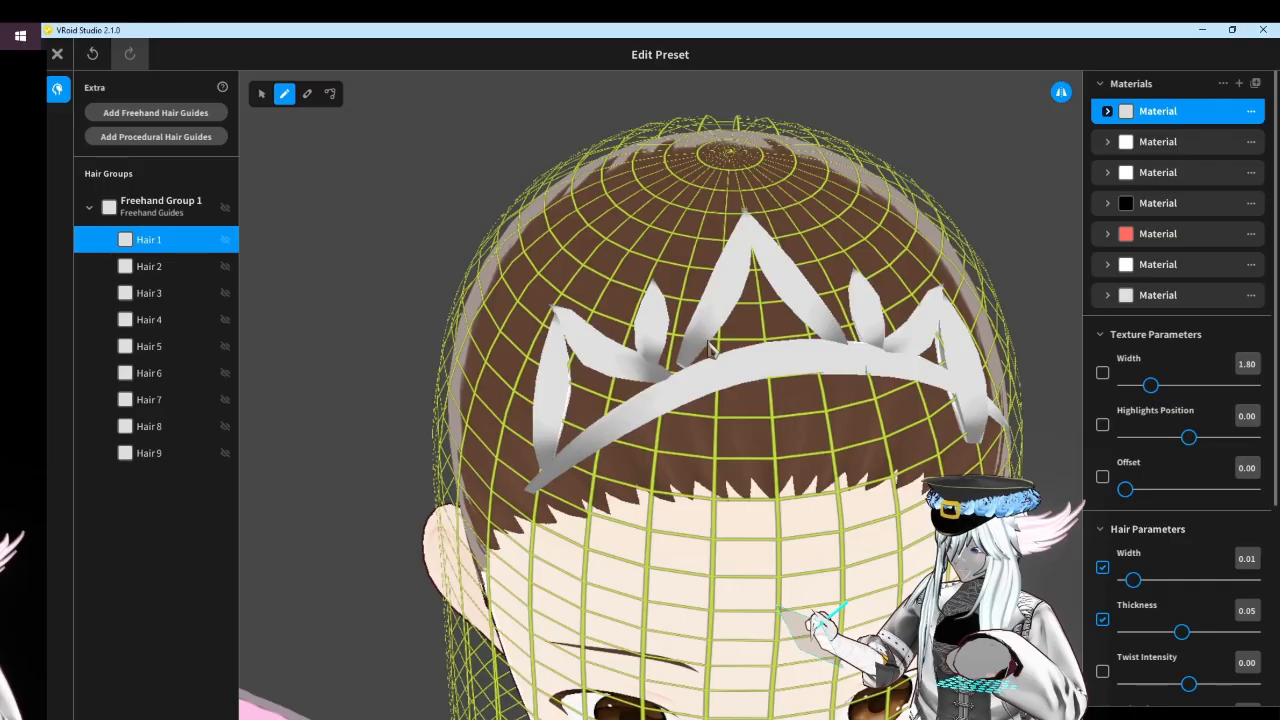
left_click_drag(700, 340, 650, 282)
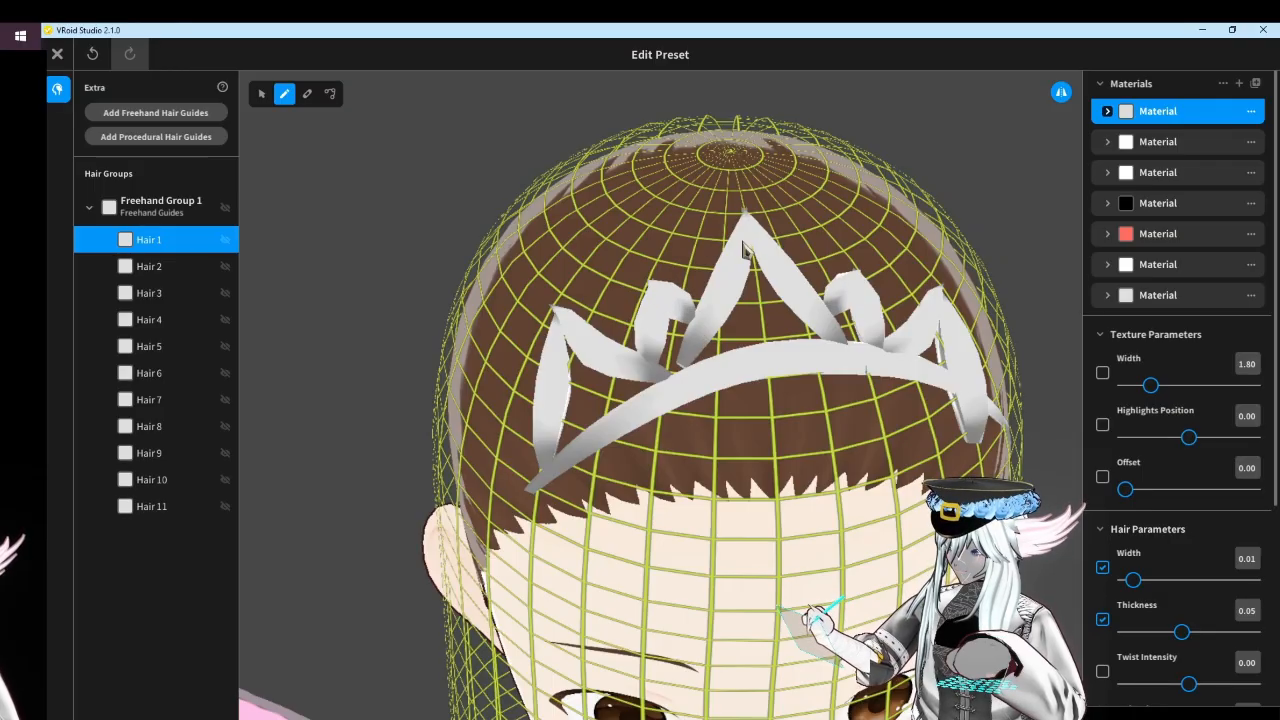
Add short diamond-shaped strands atop the arches and outer peaks with mirroring on, and one atop the central peak with mirroring off
right_click_drag(743, 243, 733, 248)
scroll(752, 249, "up", 2)
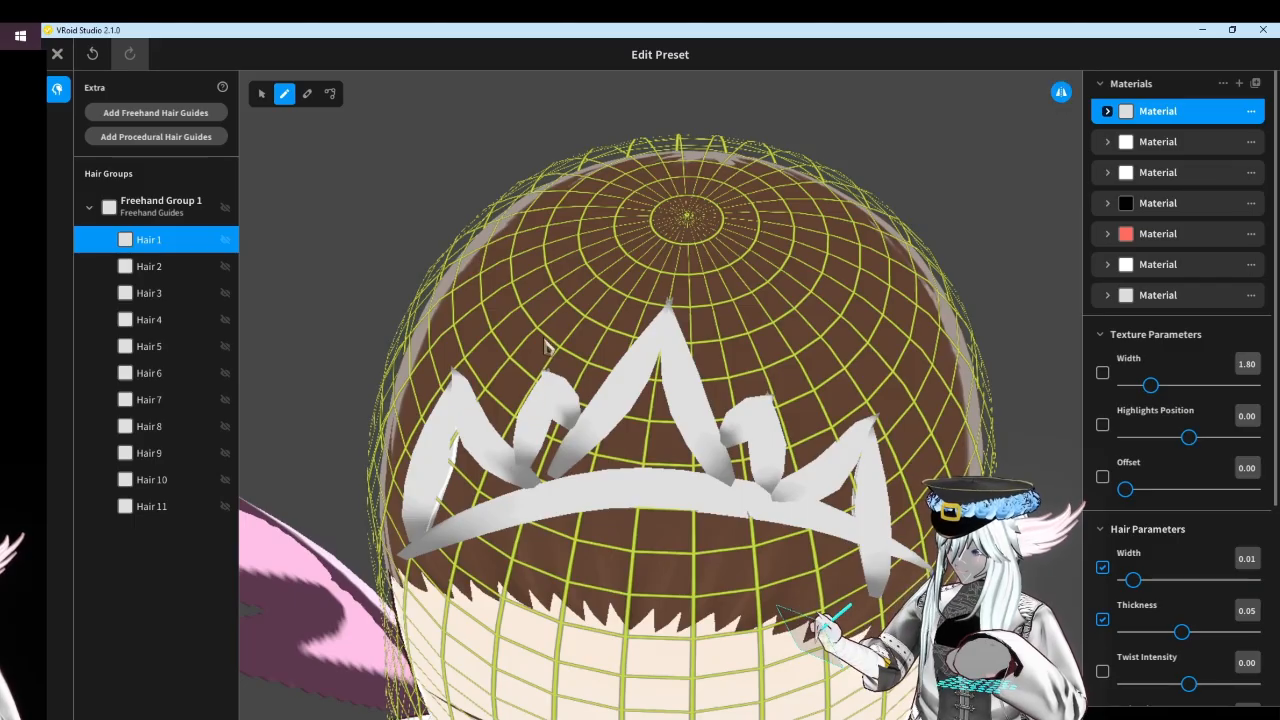
left_click_drag(534, 316, 542, 384)
right_click_drag(471, 411, 518, 399)
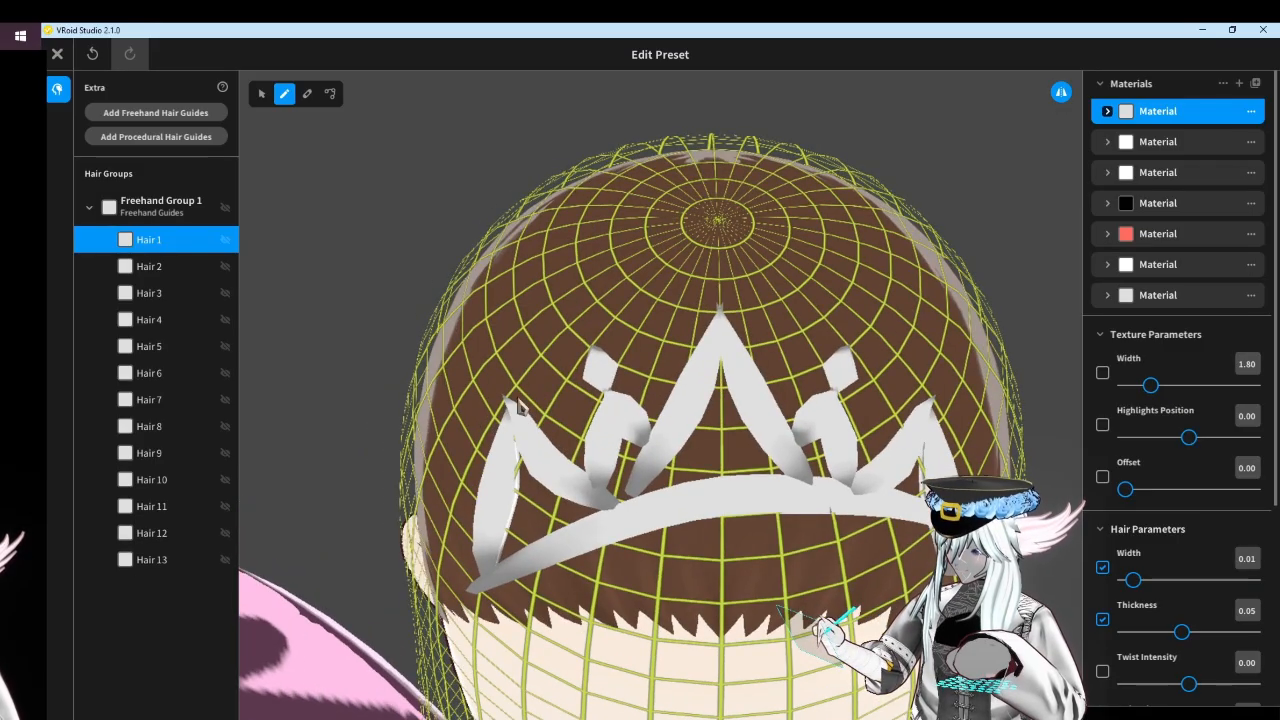
left_click_drag(505, 375, 514, 420)
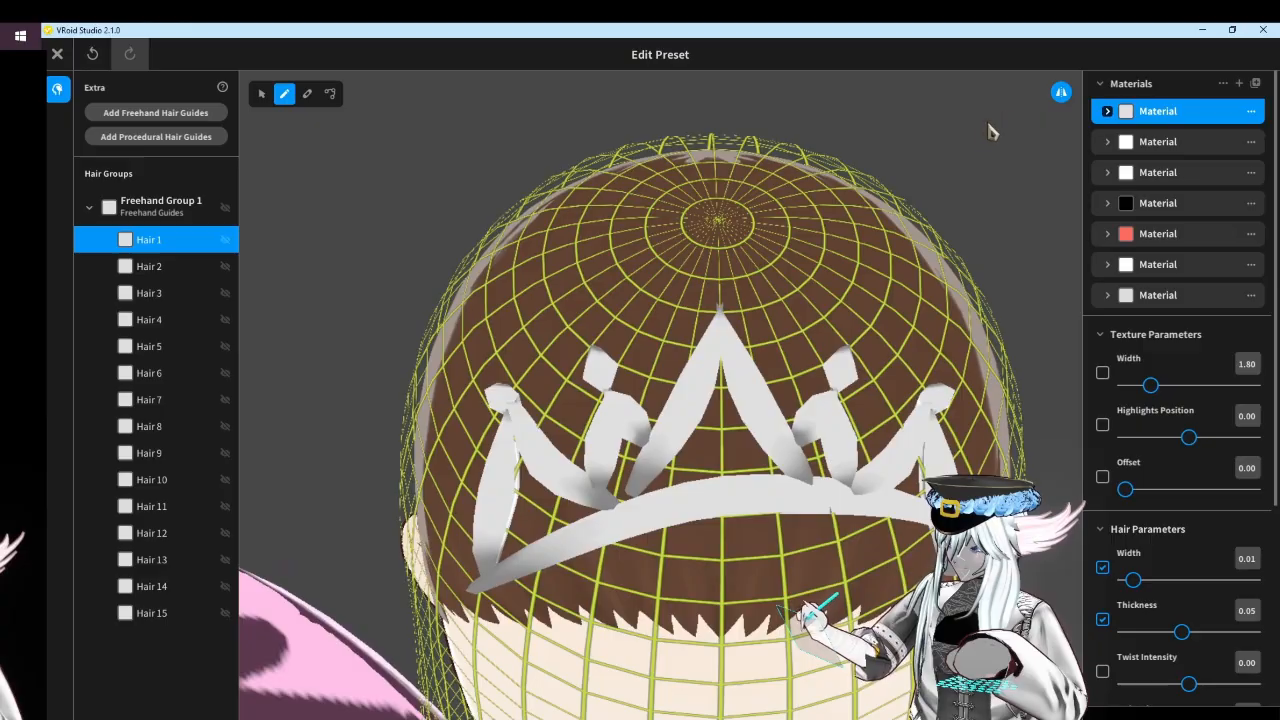
left_click(1061, 93)
left_click_drag(723, 275, 724, 320)
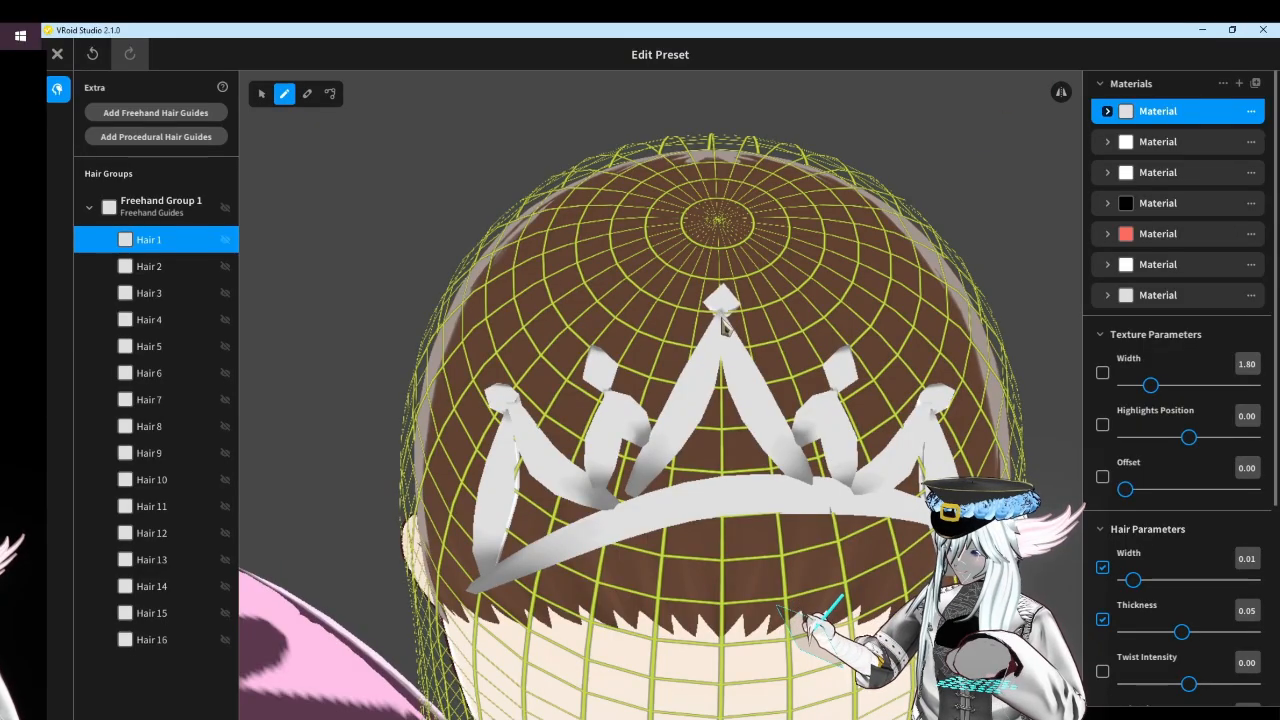
Shorten both outermost peak strands with mirrored control point editing by raising their lower ends toward the band
mouse_move(731, 424)
right_mouse_down()
mouse_move(718, 450)
mouse_move(695, 391)
mouse_move(680, 400)
right_mouse_up()
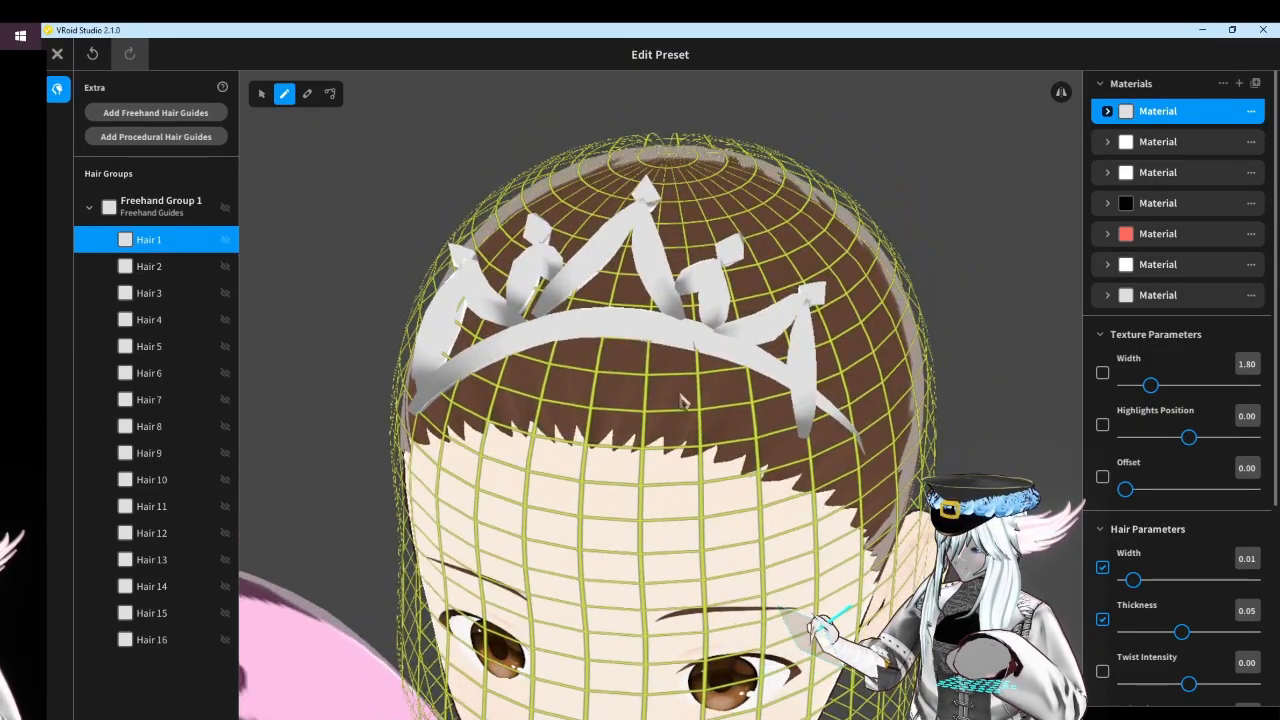
left_click(330, 93)
left_click(1062, 93)
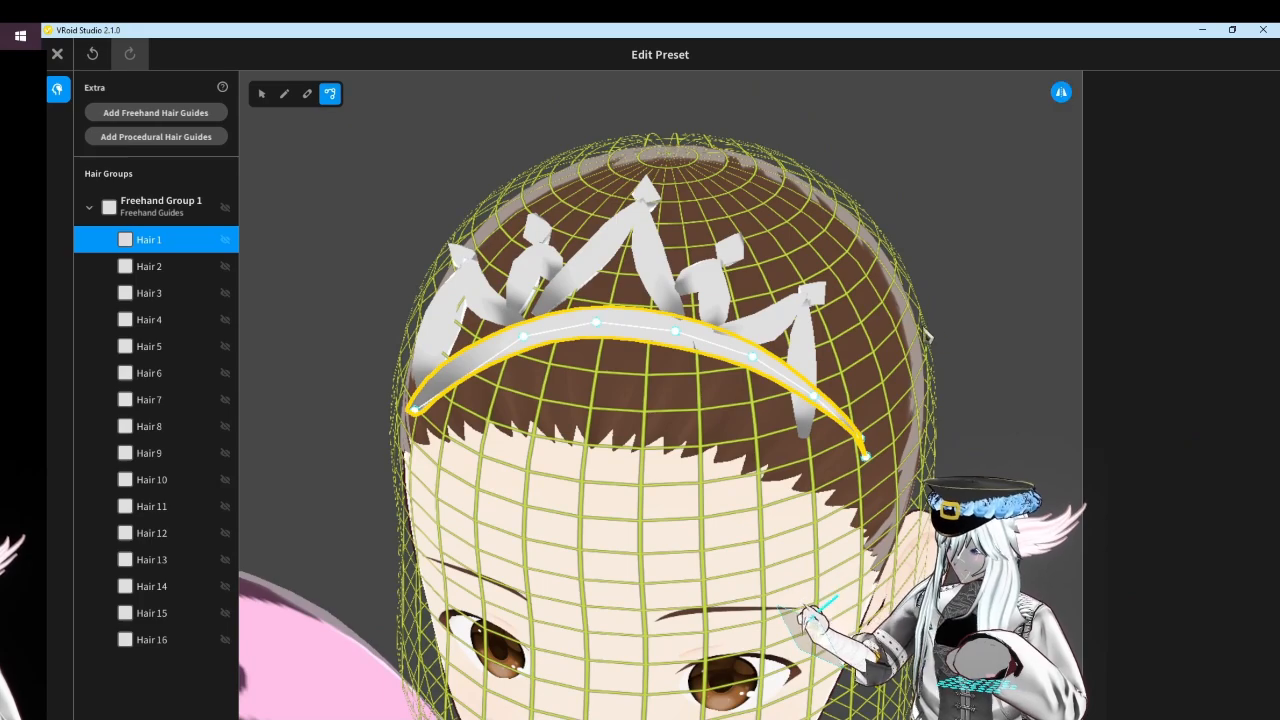
left_click(801, 355)
left_click_drag(810, 441, 813, 406)
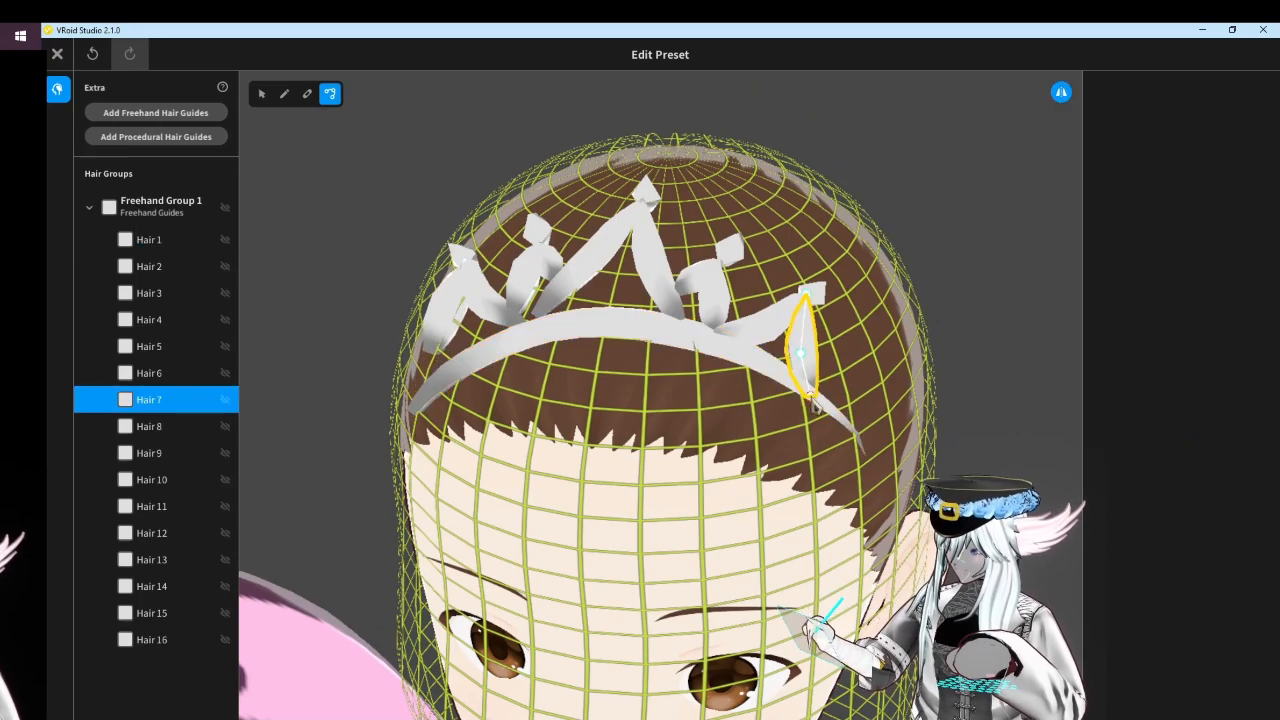
scroll(812, 398, "down", 3)
scroll(711, 393, "up", 2)
right_click_drag(760, 398, 629, 357)
right_click_drag(998, 158, 1030, 138)
Turn off mirroring and move the lower control point of the opposite outermost strand so it meets the band
left_click(1058, 99)
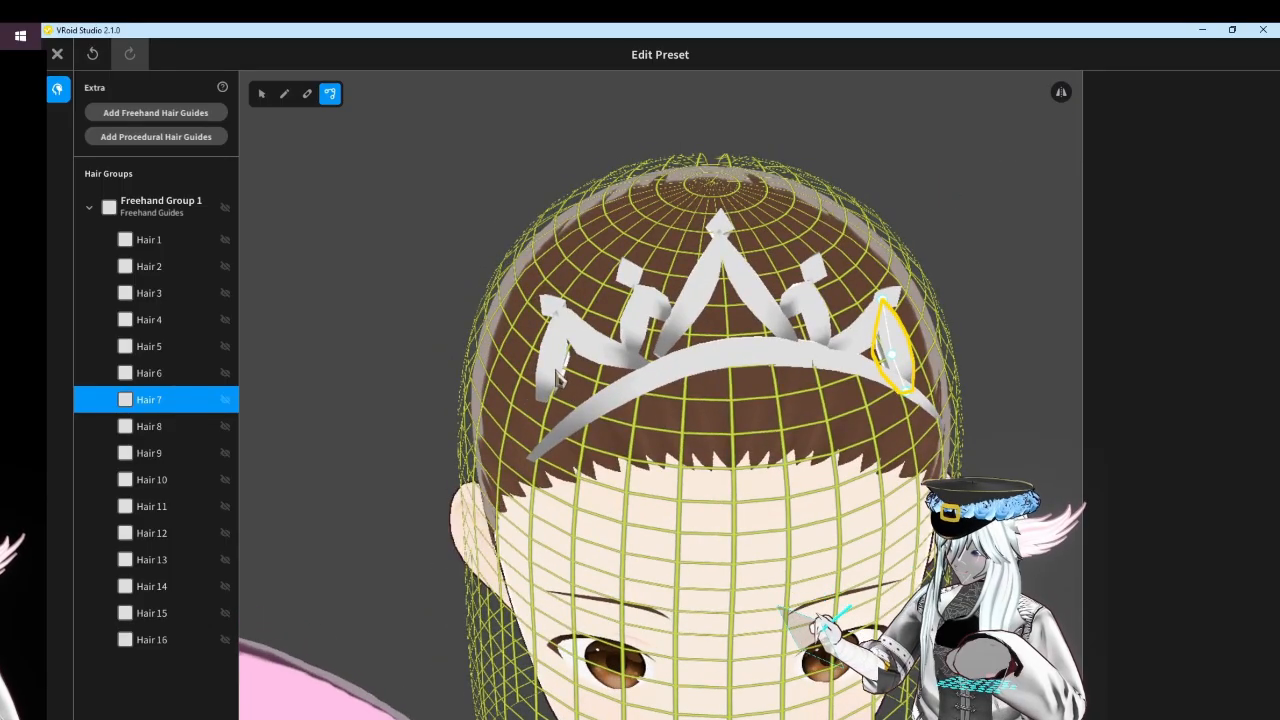
left_click(555, 371)
right_click_drag(557, 403, 564, 401)
left_click_drag(617, 412, 637, 443)
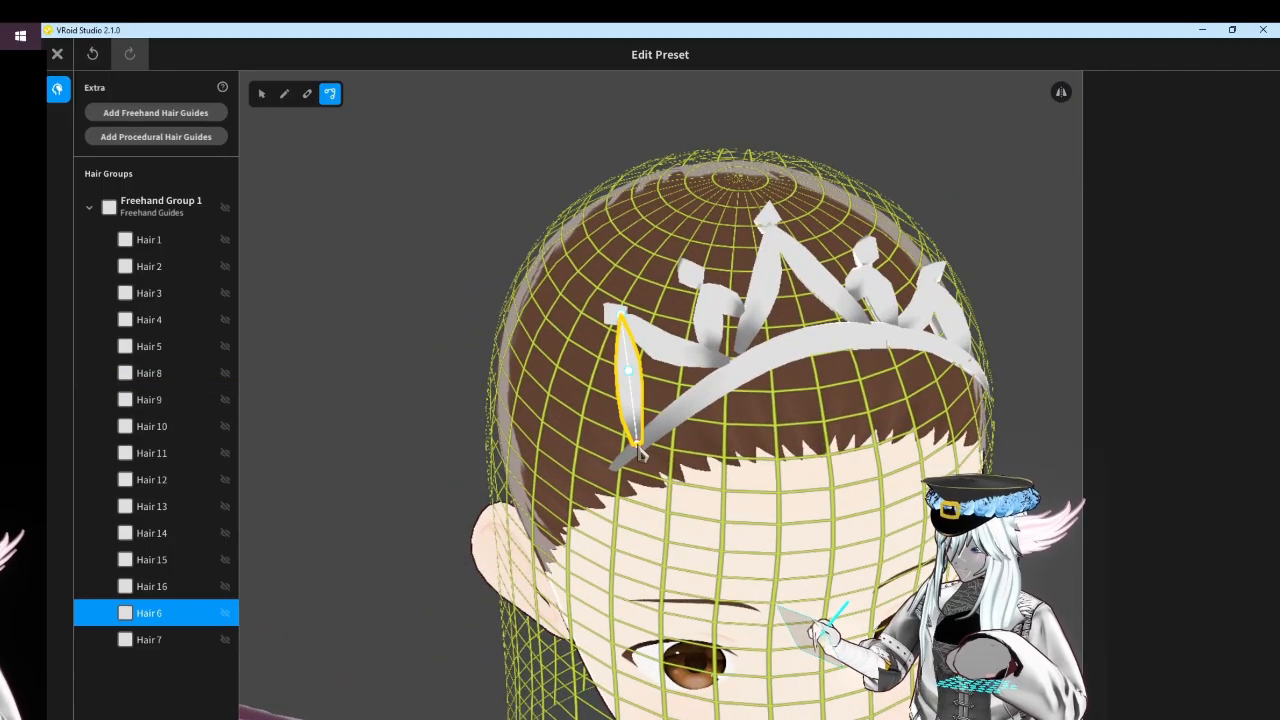
Select the entire Freehand Group 1 with the Selection tool and clear the unused materials from the material list
scroll(460, 393, "down", 3)
left_click(460, 393)
right_click_drag(460, 393, 430, 387)
left_click(128, 217)
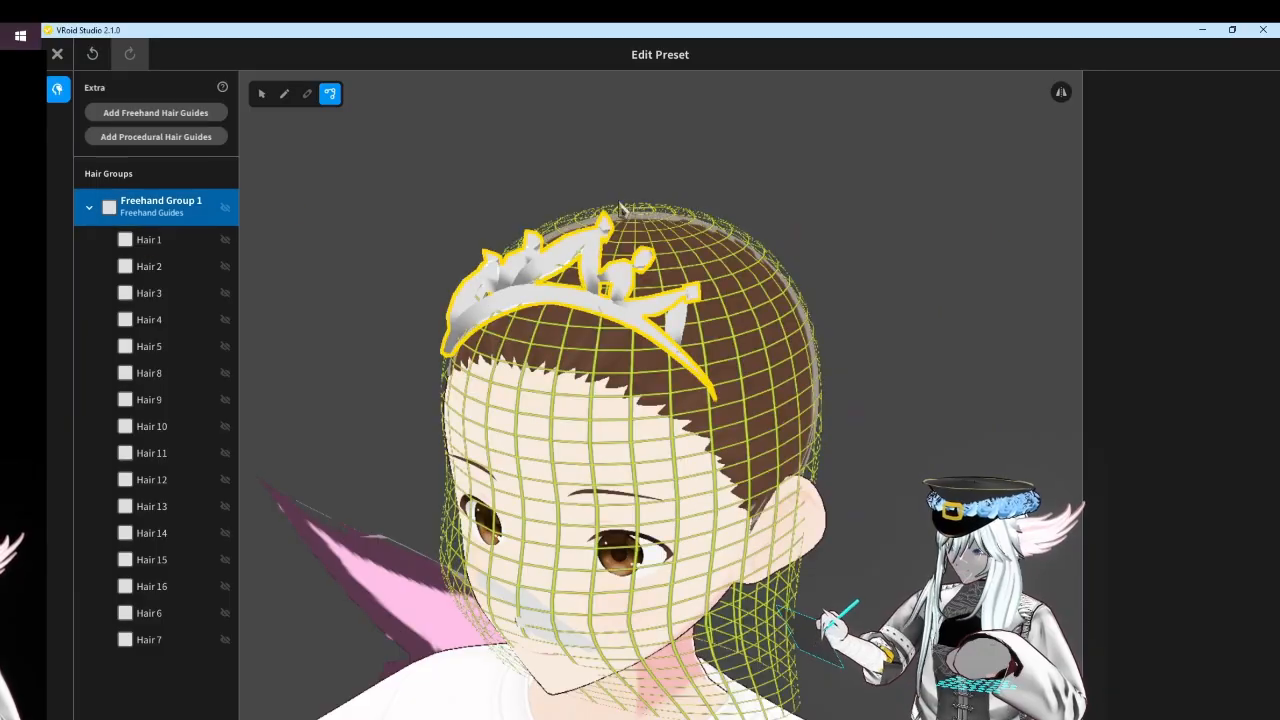
right_click_drag(383, 220, 386, 206)
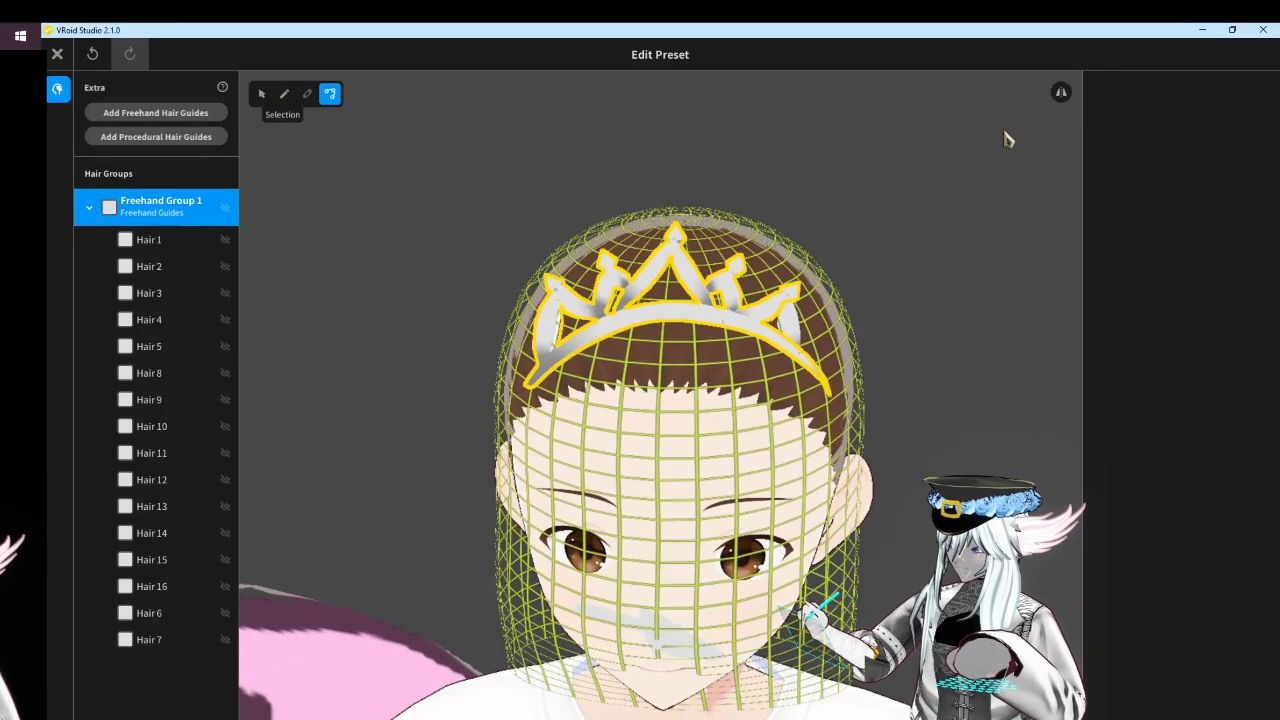
left_click(1237, 88)
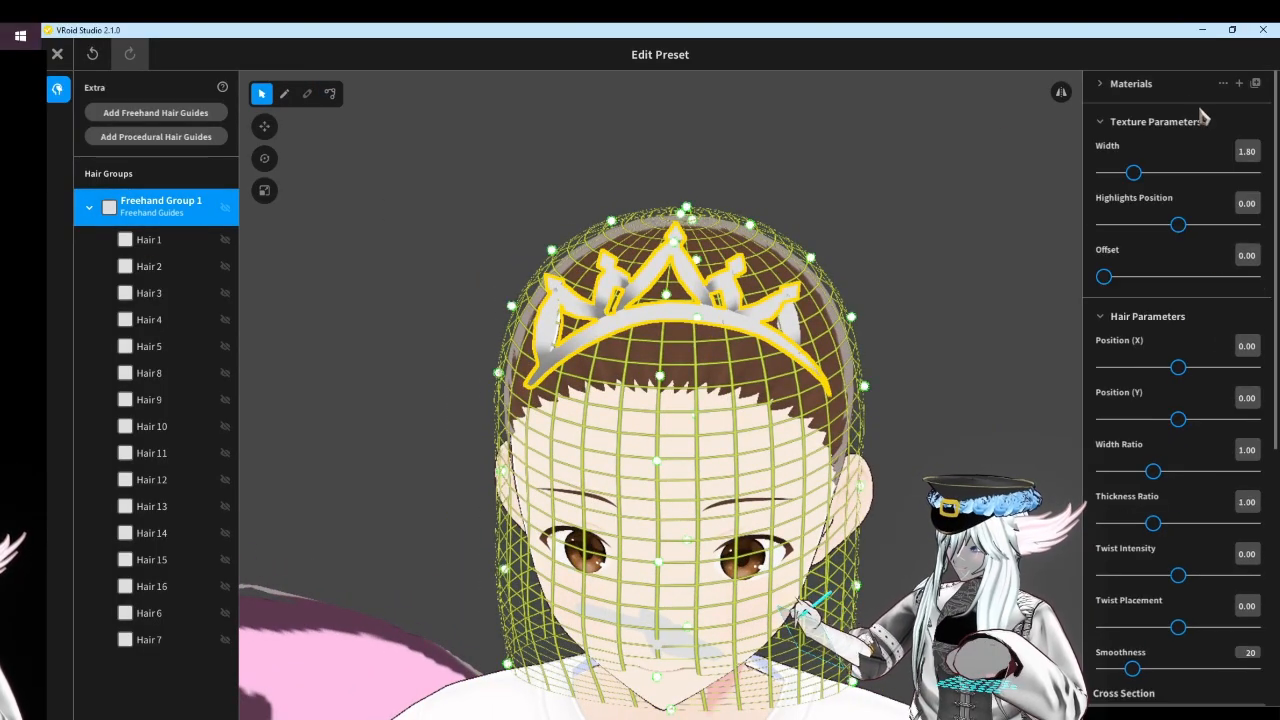
left_click(1104, 90)
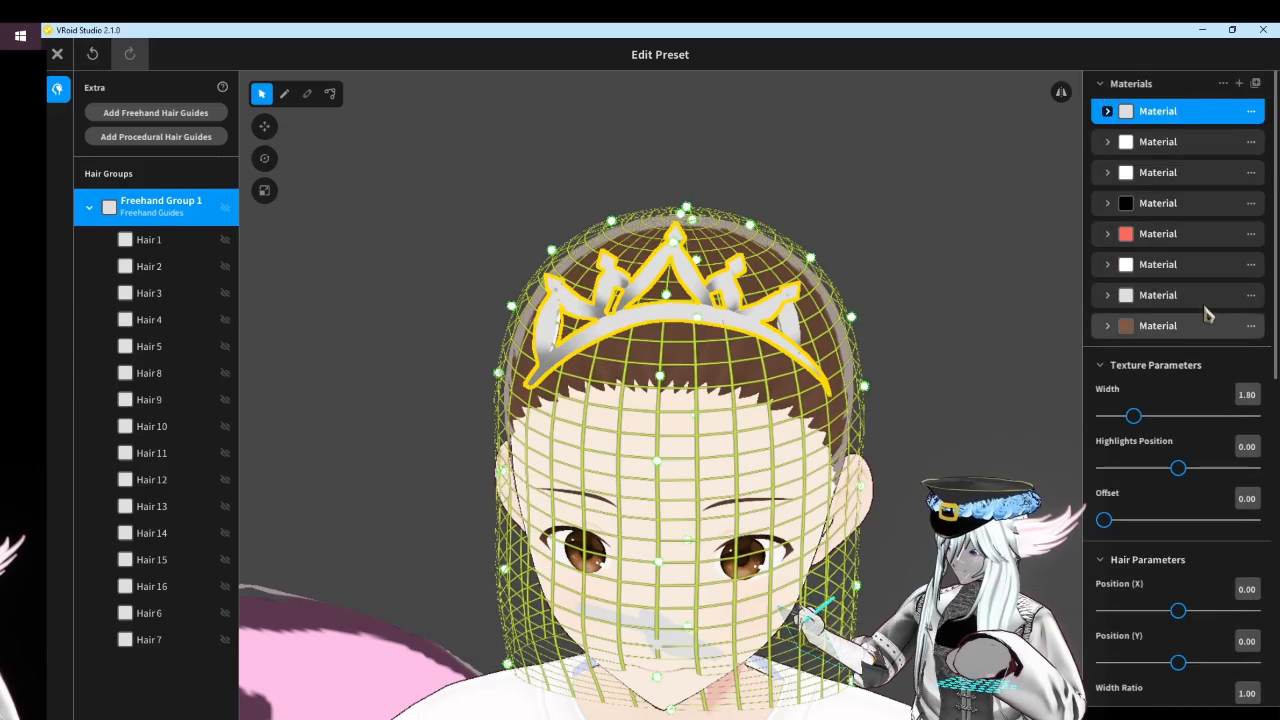
left_click(1148, 86)
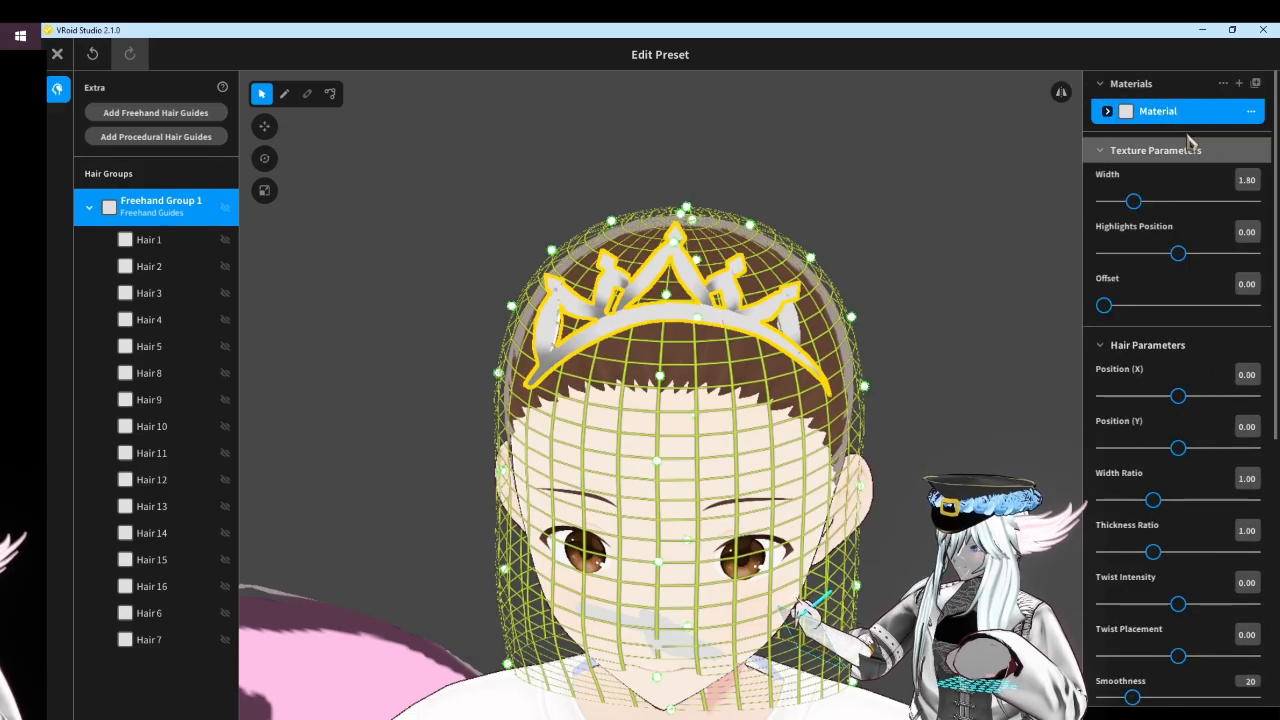
Add a new material and assign it to the whole tiara group
left_click(1107, 111)
left_click(1145, 141)
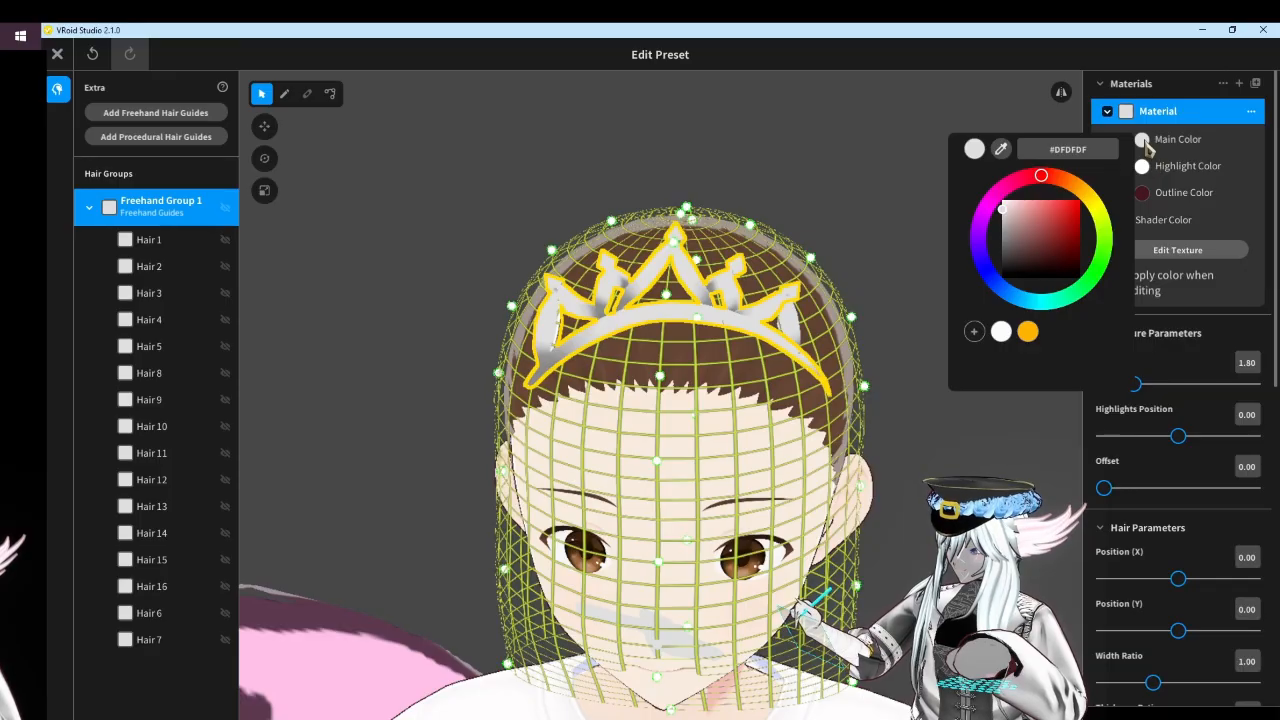
left_click(1255, 84)
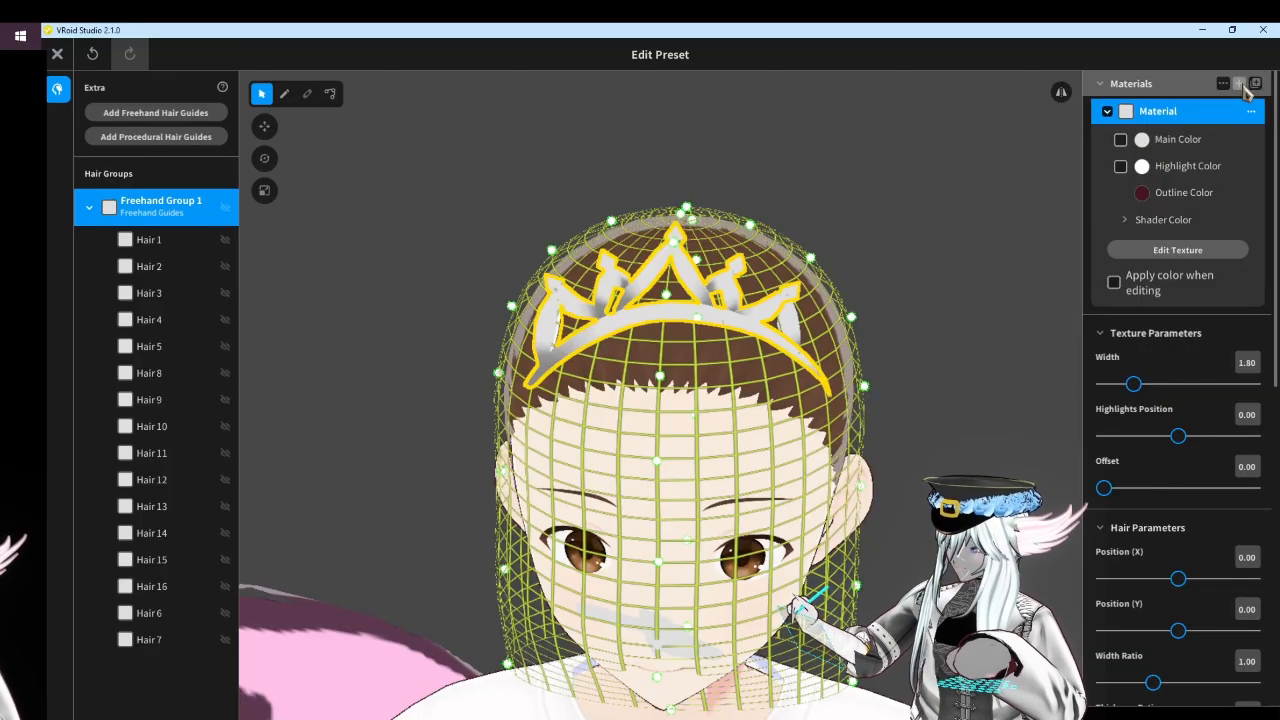
left_click(1255, 84)
left_click(1195, 324)
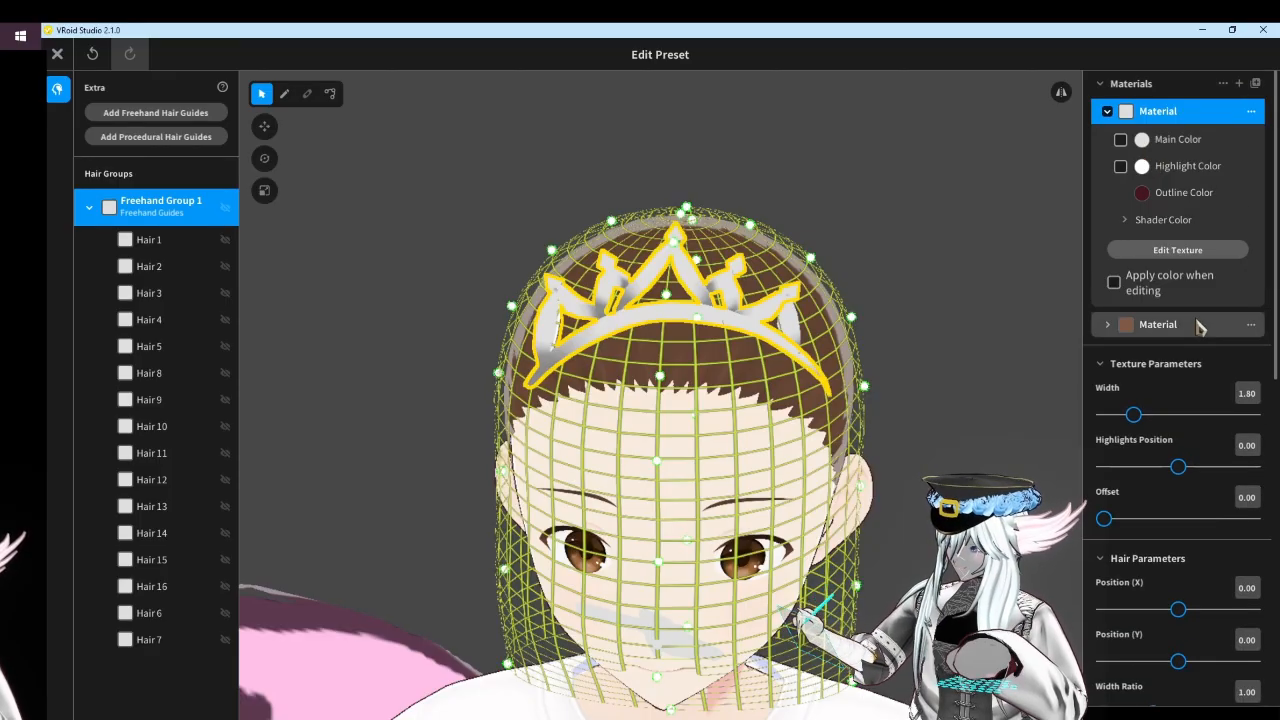
Set the tiara material's main color to the light gold #FFEF9A
left_click(1107, 324)
left_click(1142, 360)
left_click_drag(1088, 410, 1125, 419)
left_click_drag(1055, 443, 1029, 412)
left_click(1090, 411)
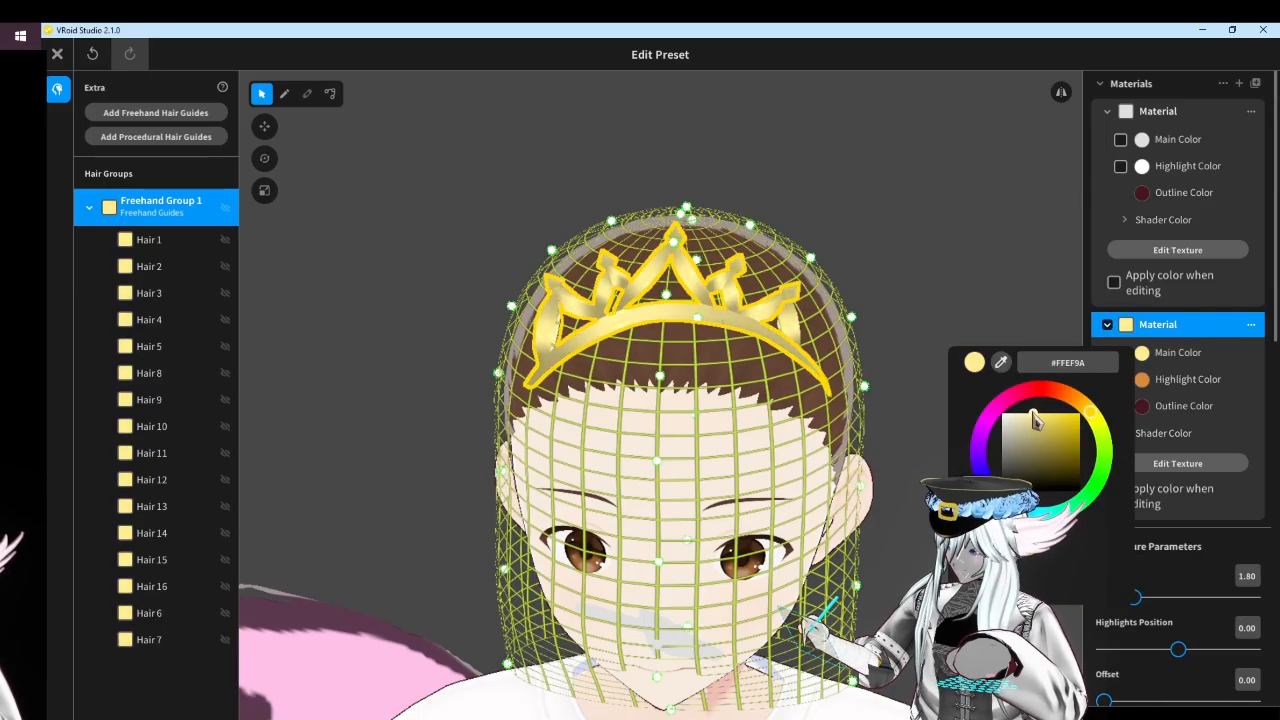
left_click(1270, 397)
right_click_drag(1020, 402, 1095, 420)
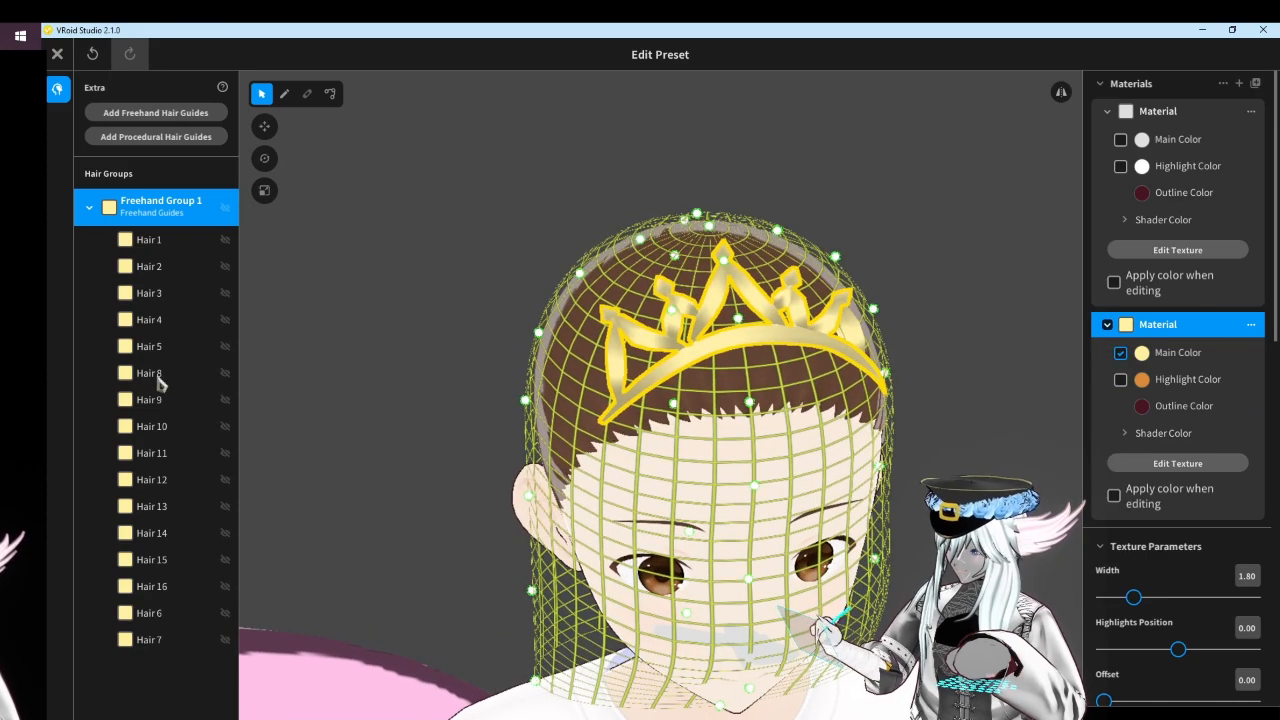
Add two new hair materials and set the main color of one to the coral red #FF6C73
left_click(1239, 83)
scroll(676, 232, "up", 2)
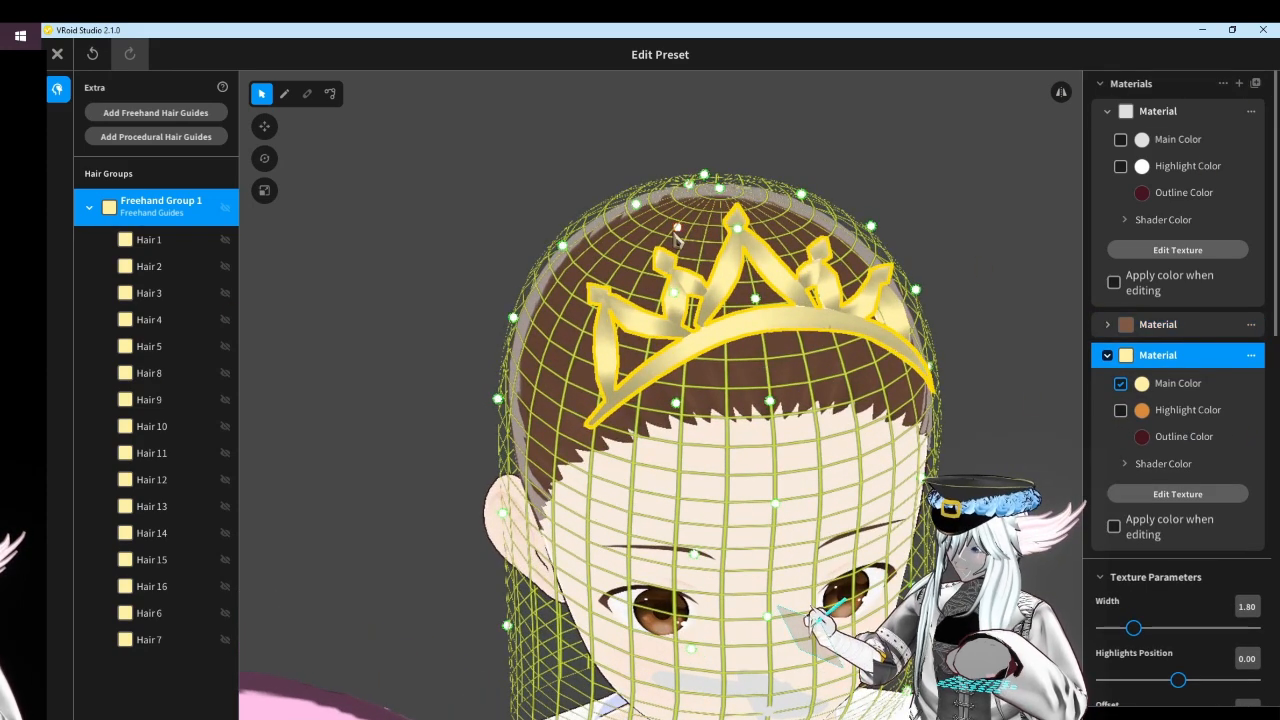
left_click(665, 264)
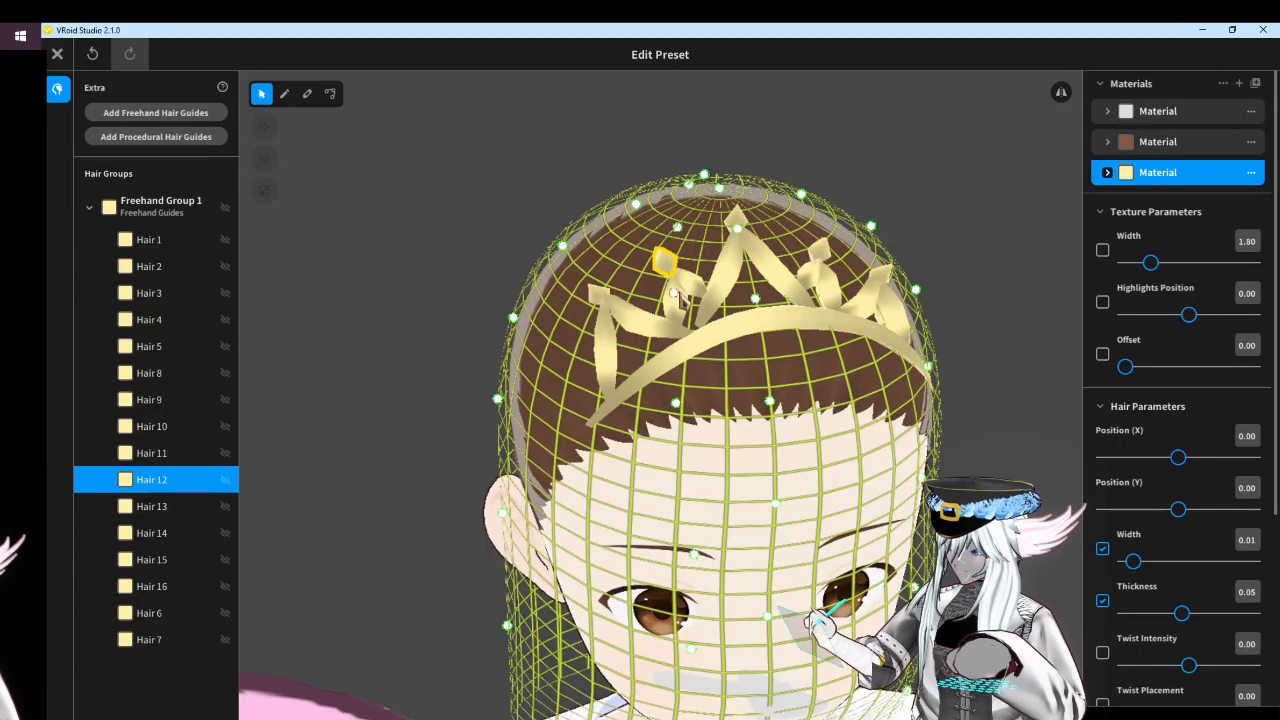
scroll(659, 260, "up", 2)
right_click_drag(659, 260, 670, 372)
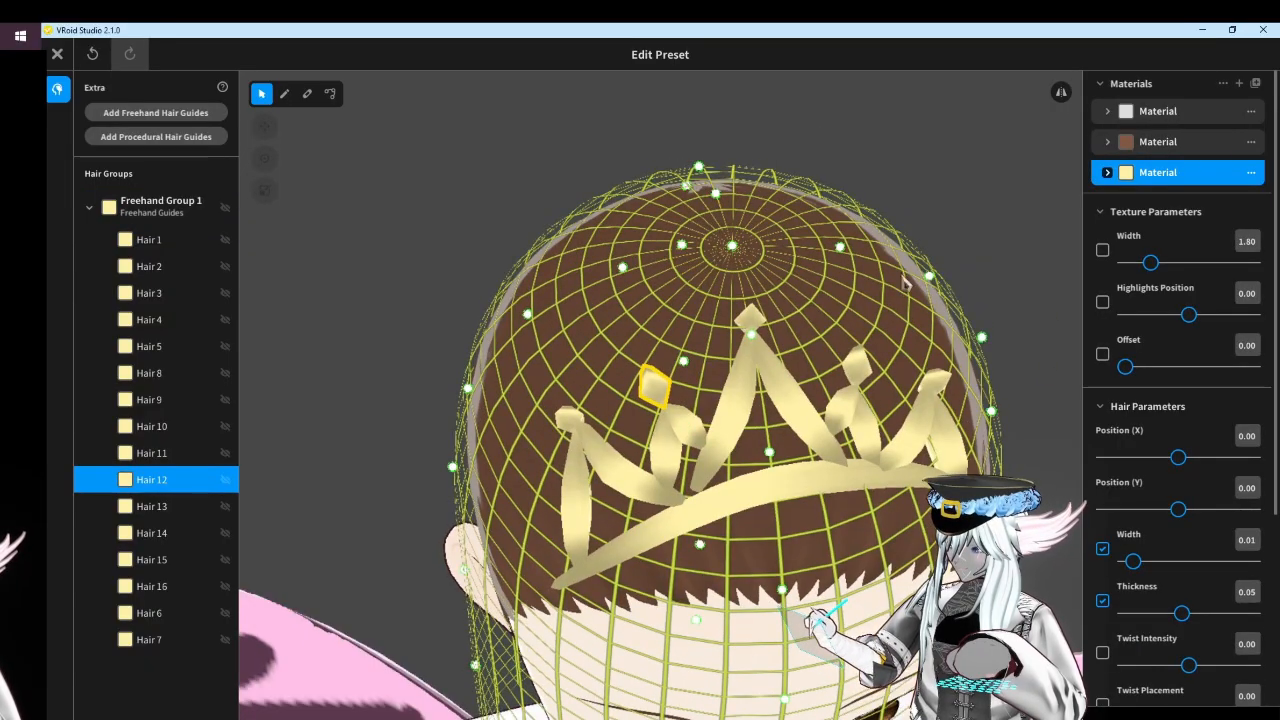
left_click(1239, 83)
left_click(1107, 172)
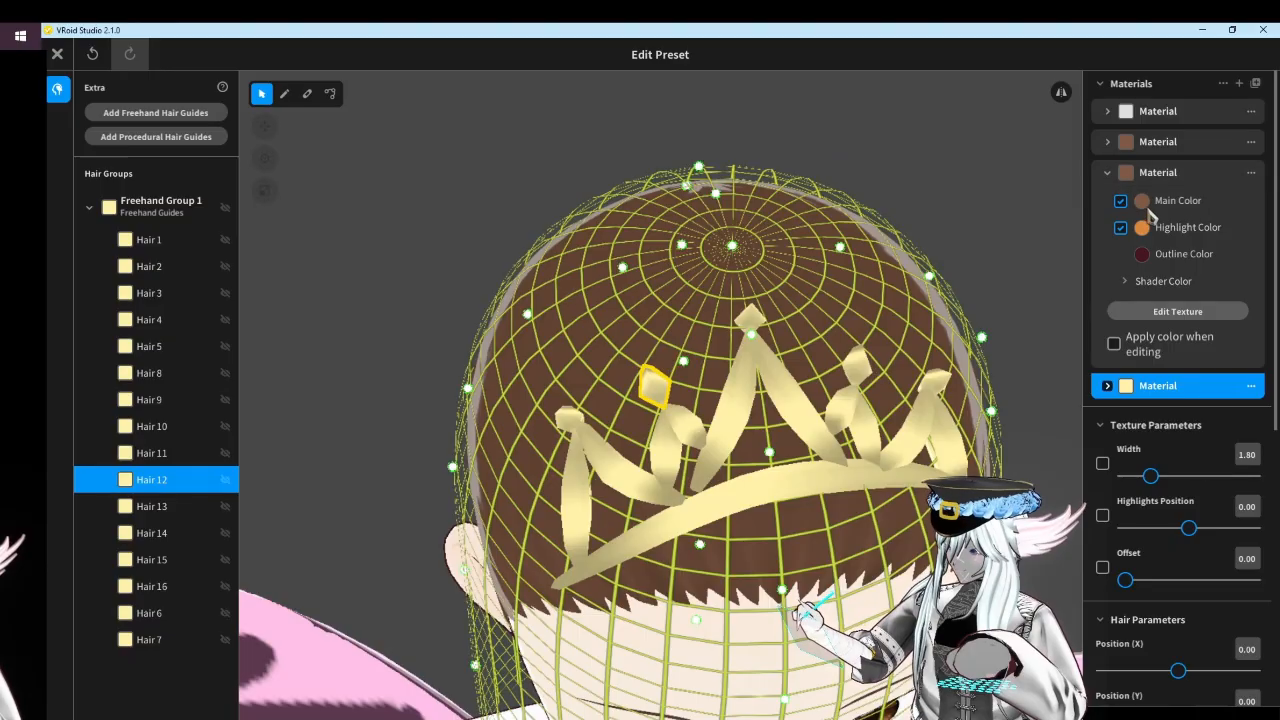
left_click(1143, 202)
left_click_drag(1049, 241, 1038, 238)
left_click_drag(1053, 284, 1048, 247)
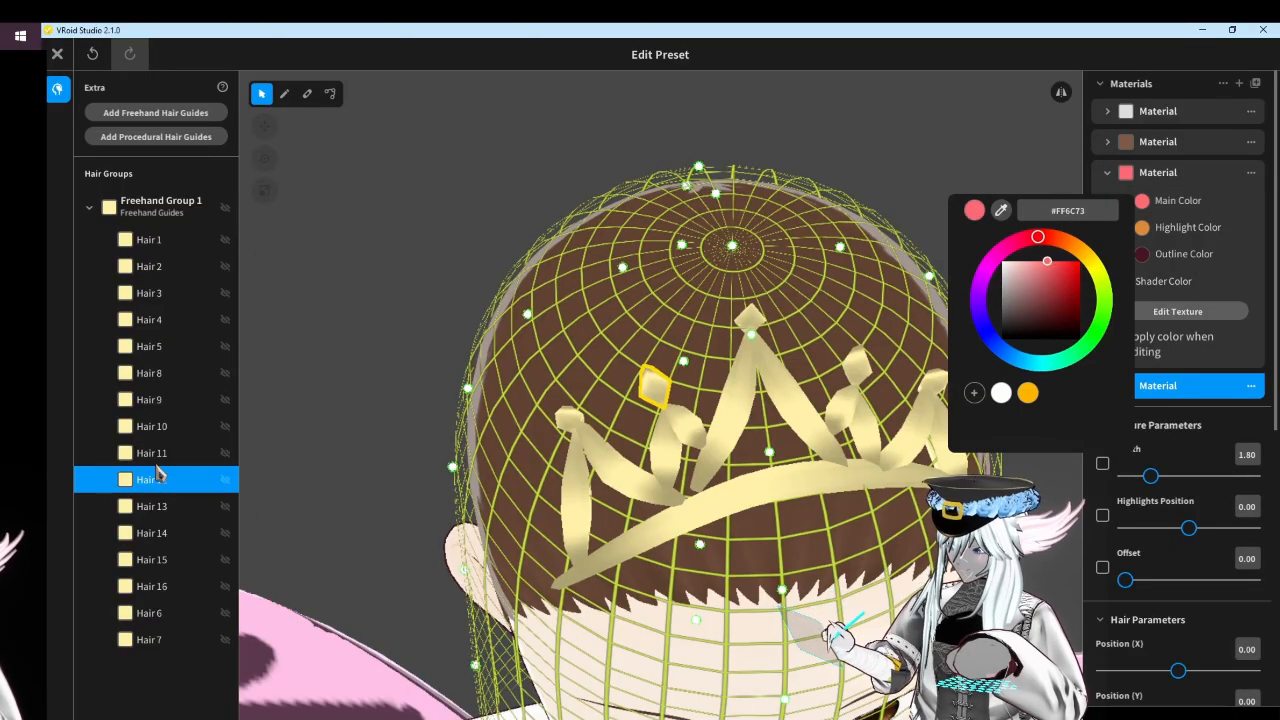
Assign the coral red material to the gem tips Hair 12, Hair 14 and the central Hair 16
right_click(157, 476)
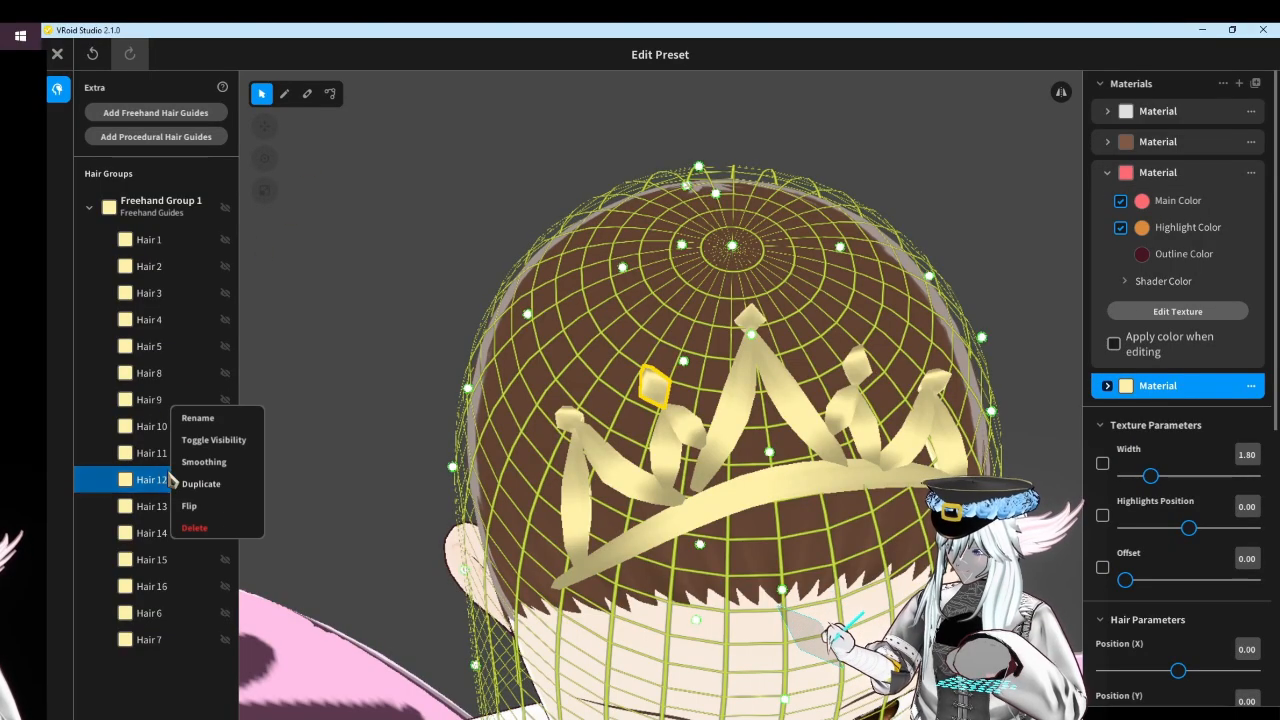
left_click(1141, 176)
left_click(563, 414)
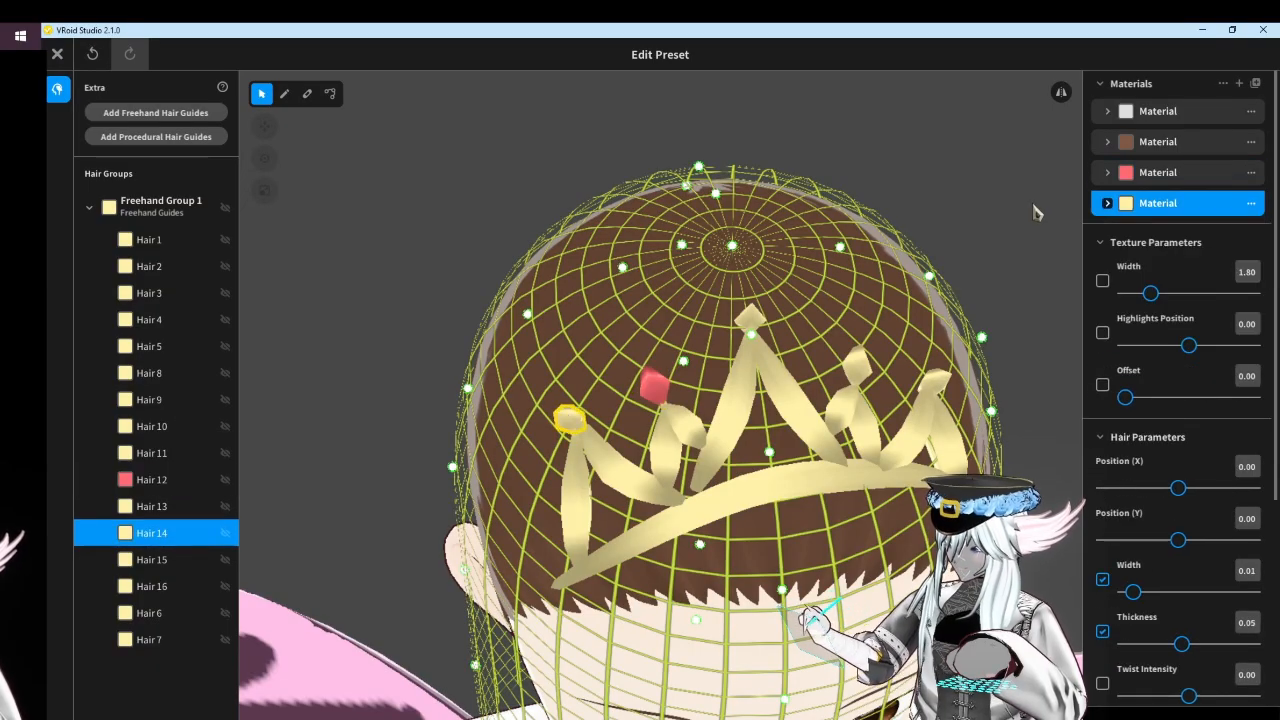
left_click(1150, 175)
left_click(754, 326)
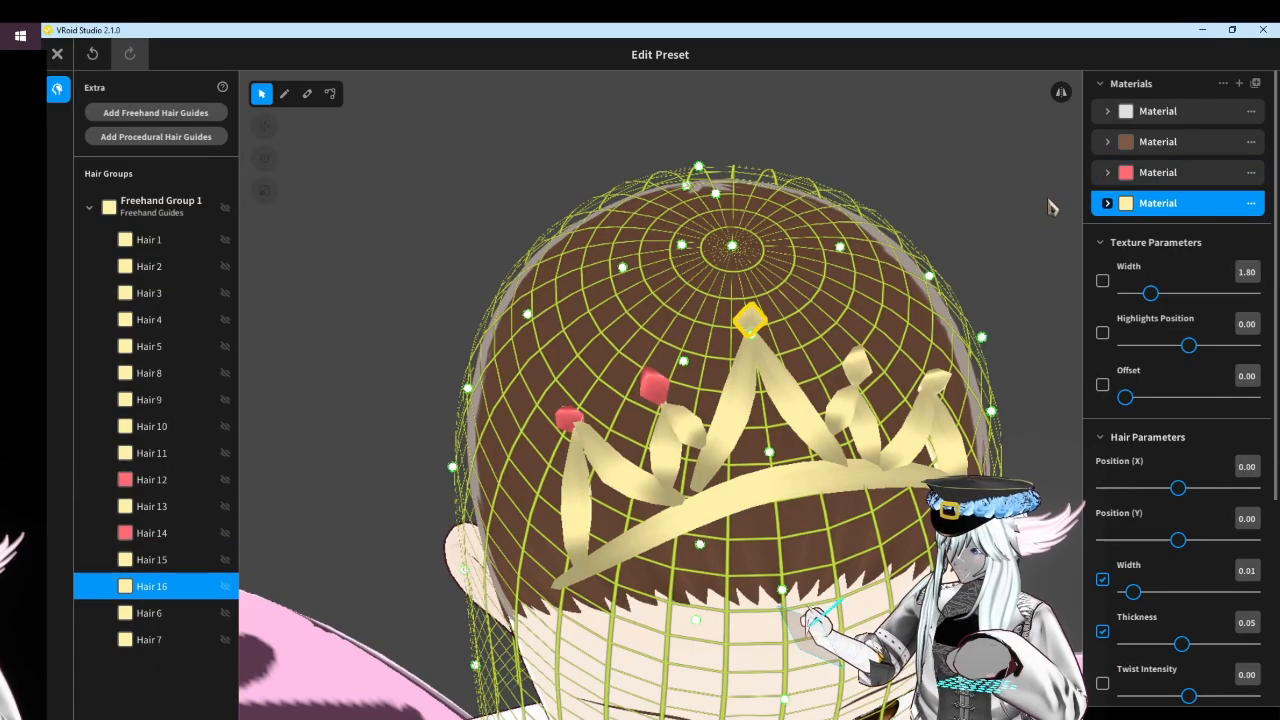
left_click(1158, 177)
Assign the coral red material to the two remaining gem tips, Hair 13 and Hair 15, on the tiara's other side
right_click_drag(860, 365, 711, 343)
left_click(673, 345)
left_click(1150, 174)
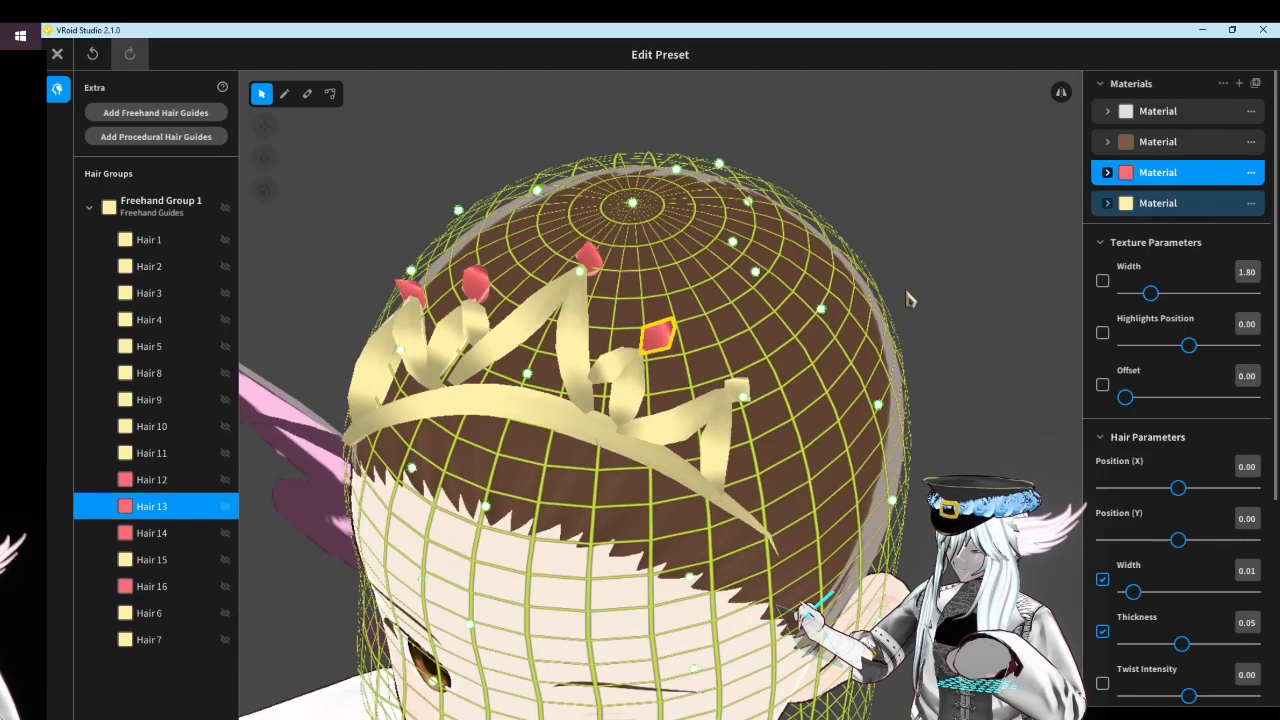
left_click(742, 389)
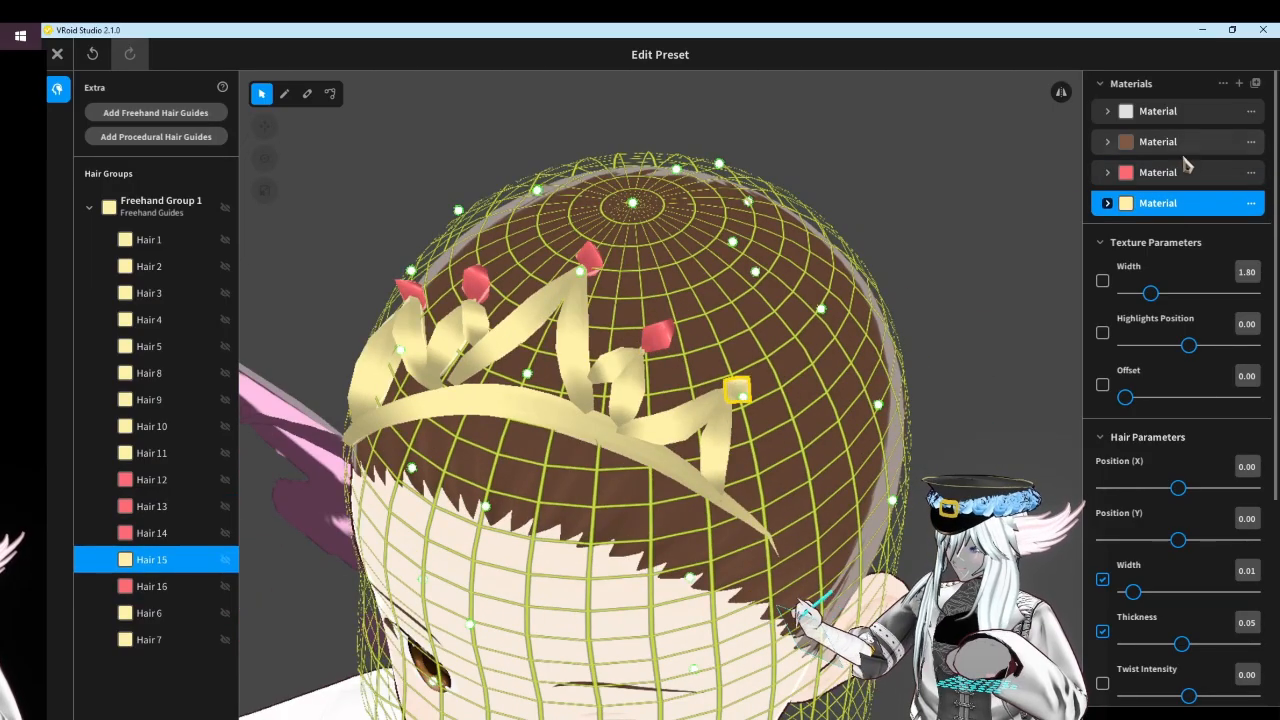
left_click(1182, 172)
right_click_drag(461, 456, 630, 350)
scroll(600, 320, "down", 5)
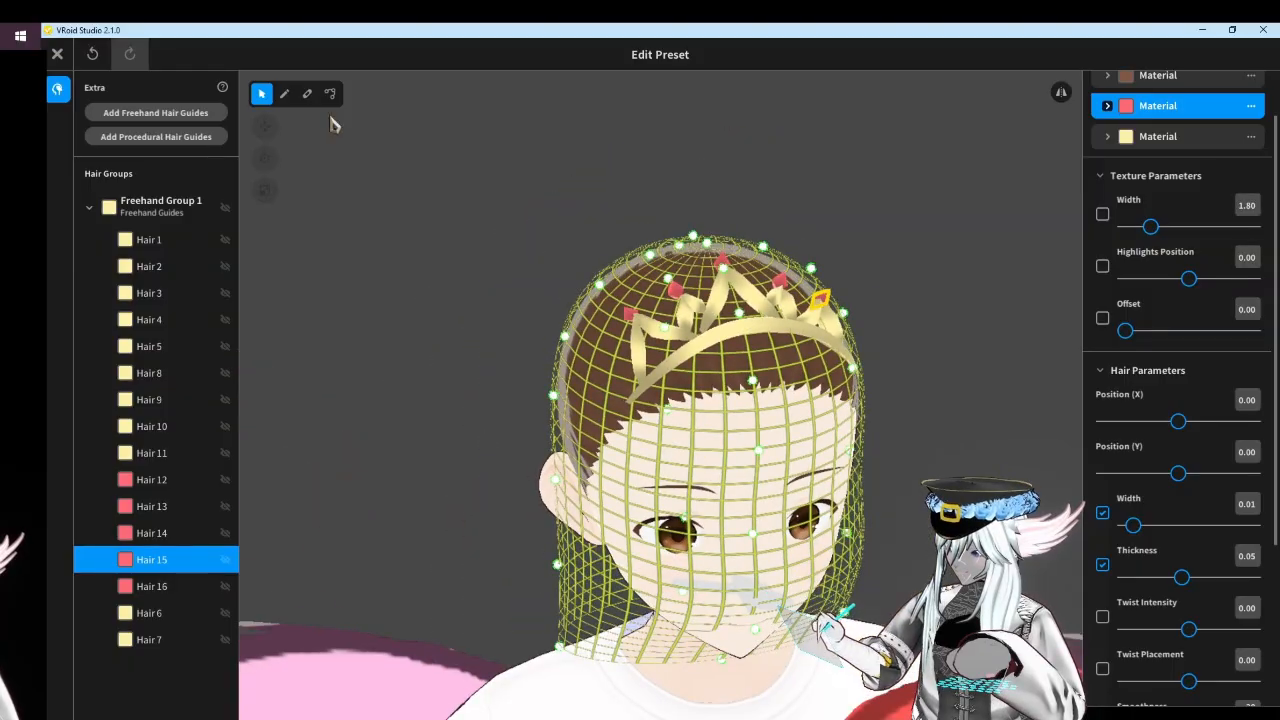
Select the whole Freehand Group 1 and rotate the tiara backward about the side-to-side axis so it stands more upright
left_click(180, 211)
right_click_drag(430, 345, 576, 388)
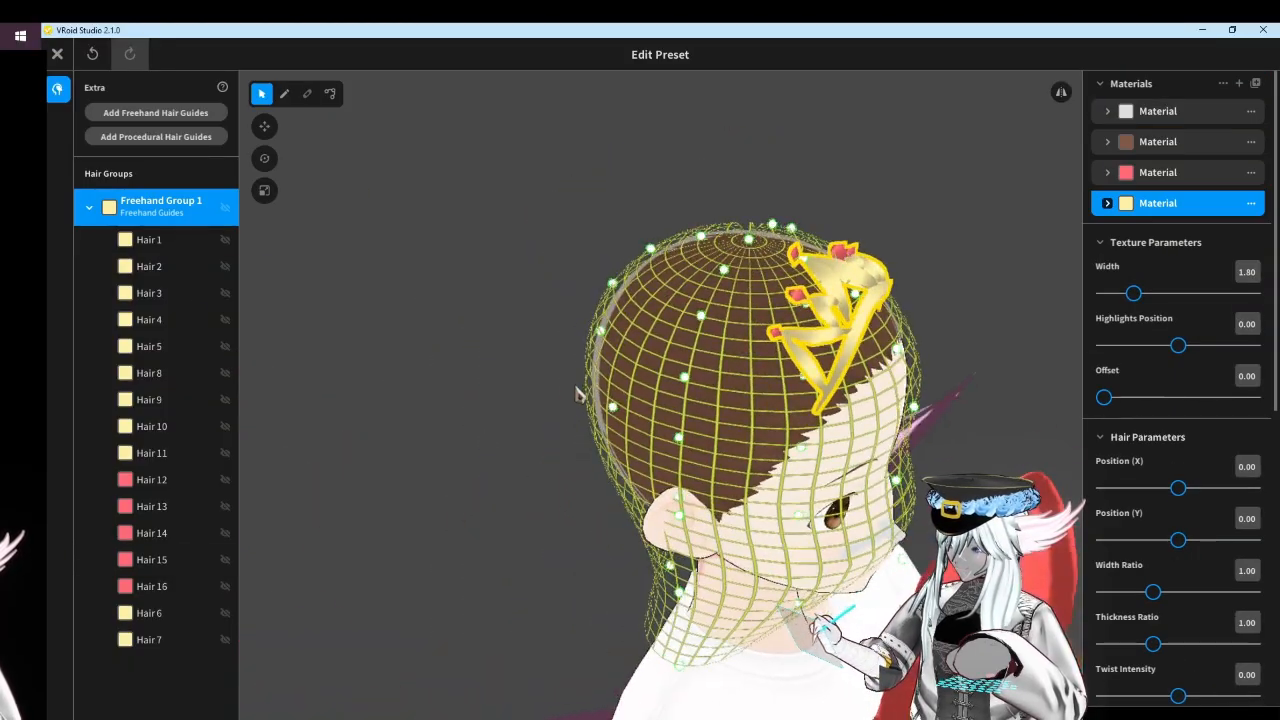
left_click(270, 126)
left_click(264, 158)
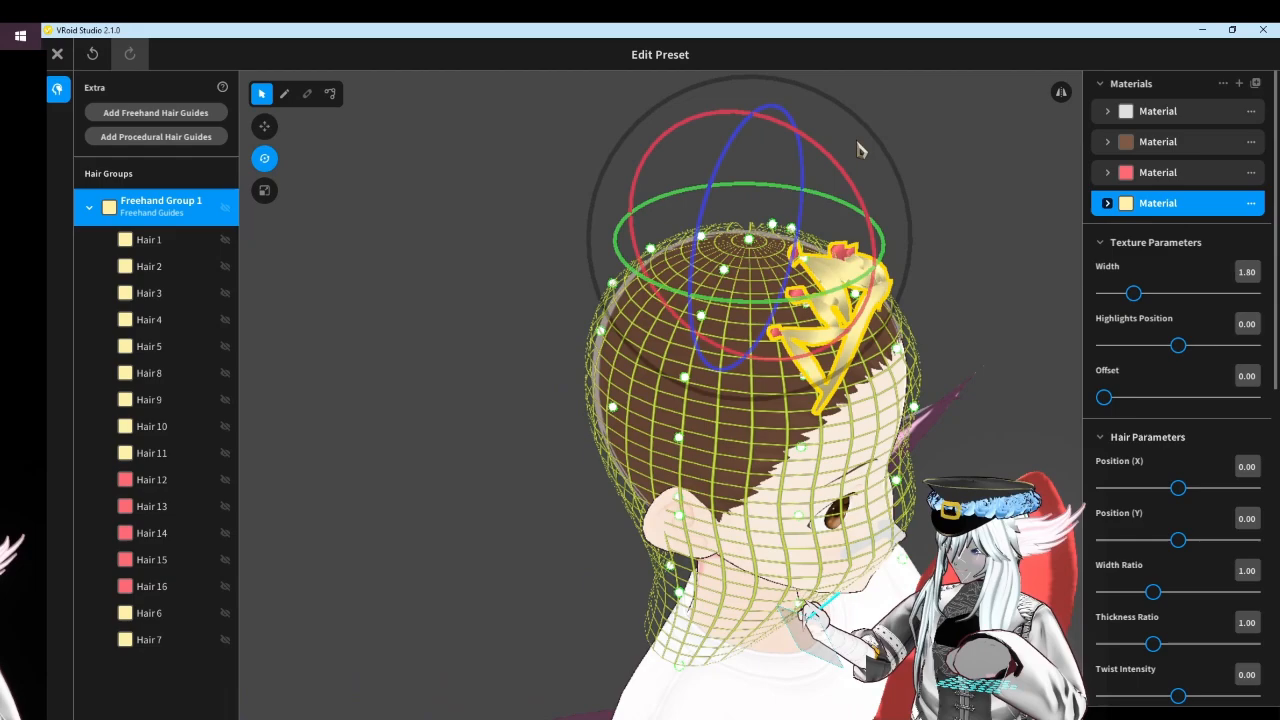
left_click_drag(847, 182, 909, 286)
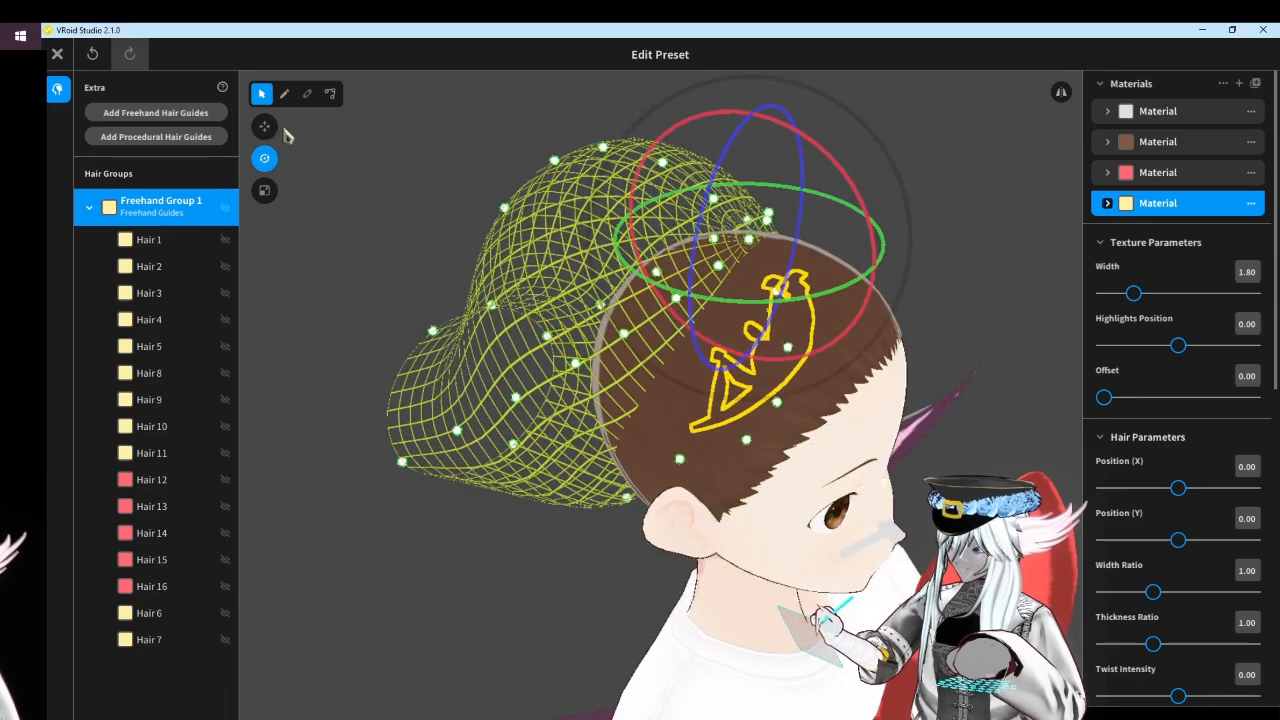
Move the tiara up and forward, lower it slightly so it rests on the head above the hairline, and deselect it
left_click(264, 126)
left_click_drag(750, 162, 760, 76)
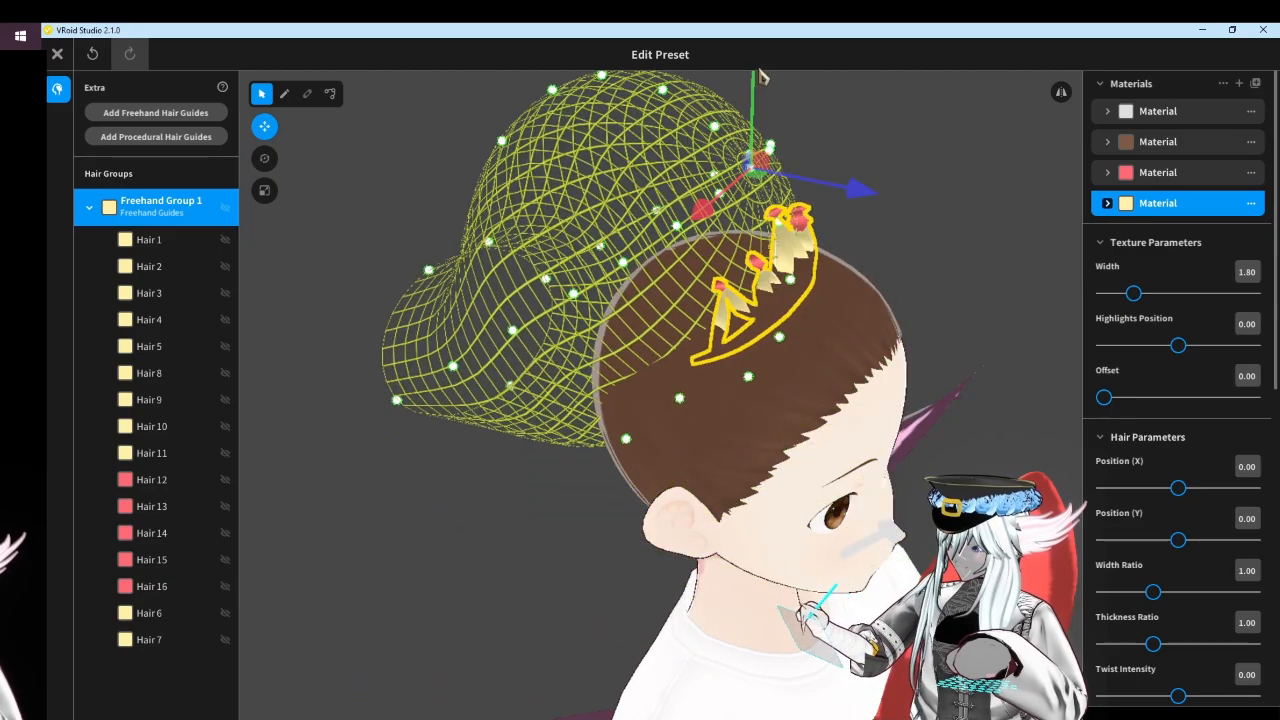
scroll(755, 68, "down", 3)
left_click_drag(728, 173, 724, 152)
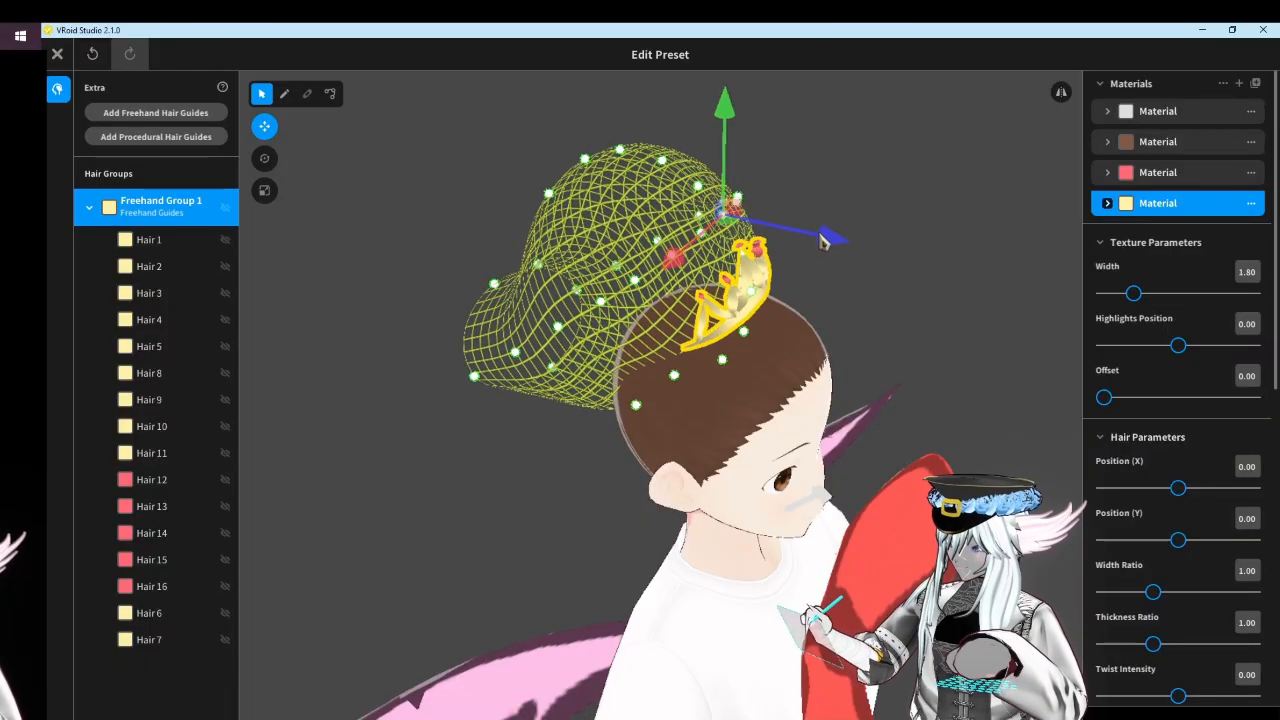
left_click_drag(826, 250, 887, 265)
right_click_drag(890, 264, 804, 243)
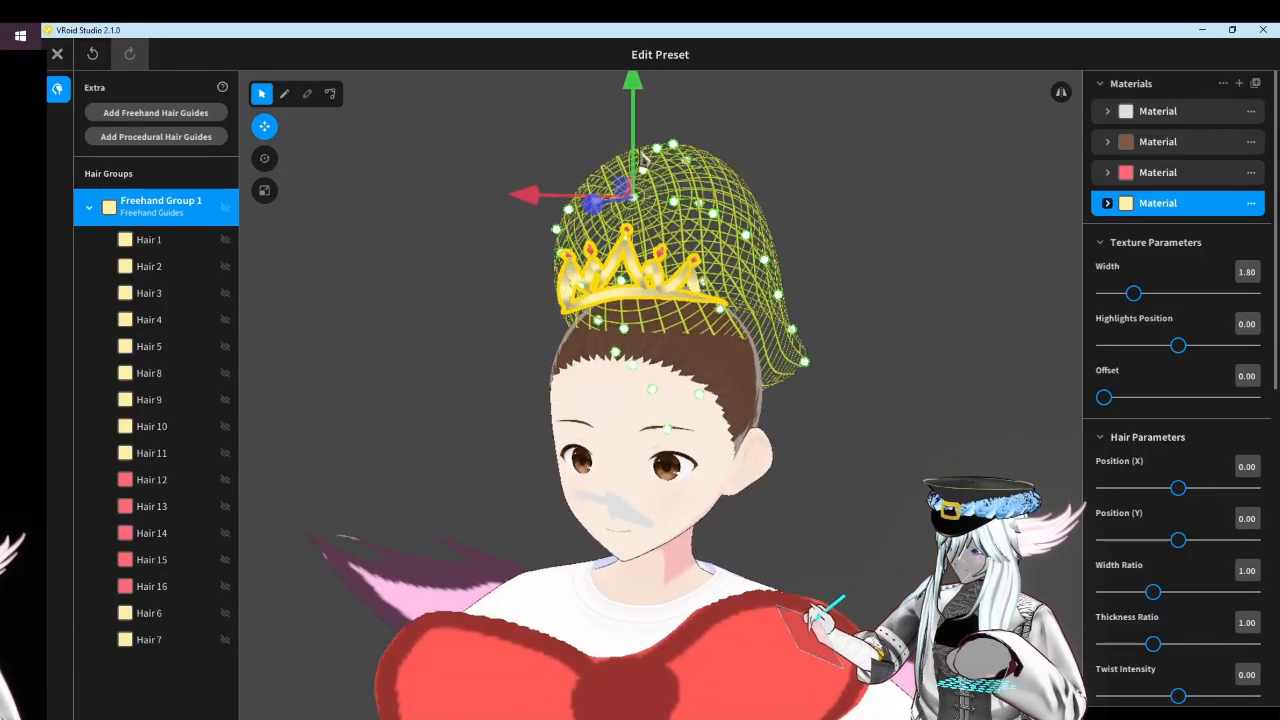
left_click_drag(633, 138, 632, 172)
left_click(481, 179)
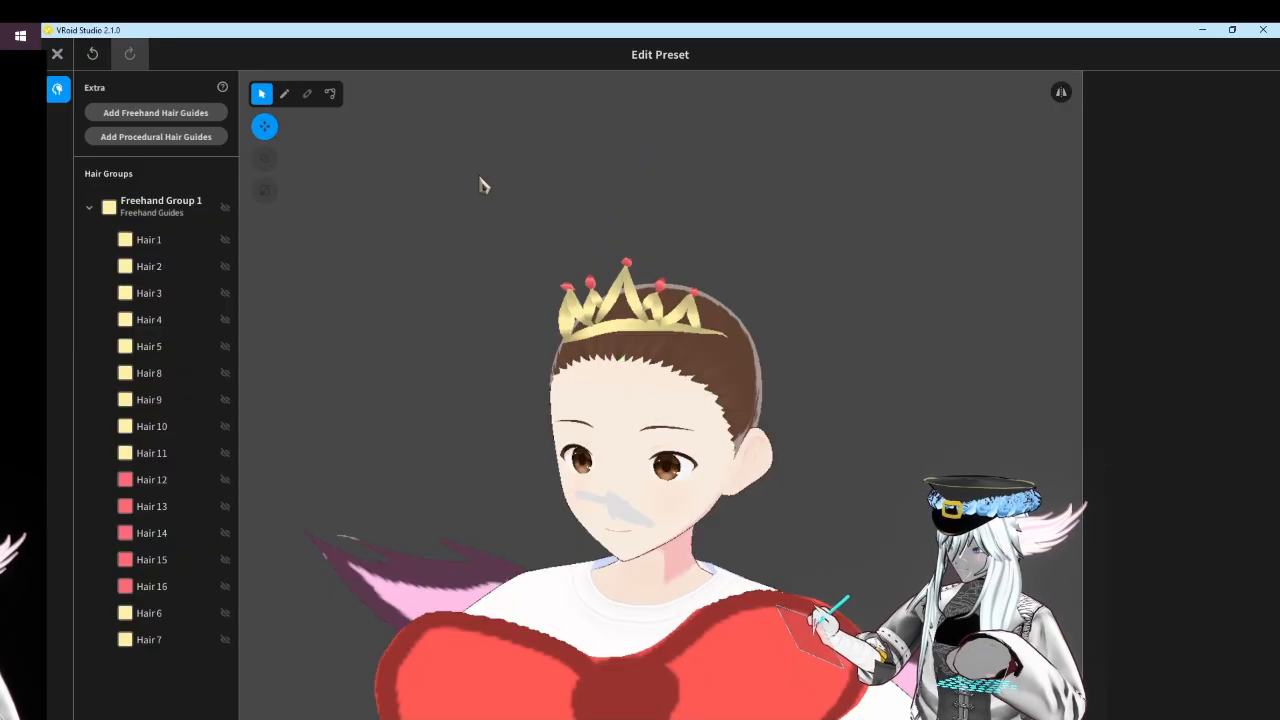
Close the hairstyle editor and save the finished tiara as a new Extra item
right_click_drag(481, 179, 498, 175)
right_click_drag(574, 224, 540, 255)
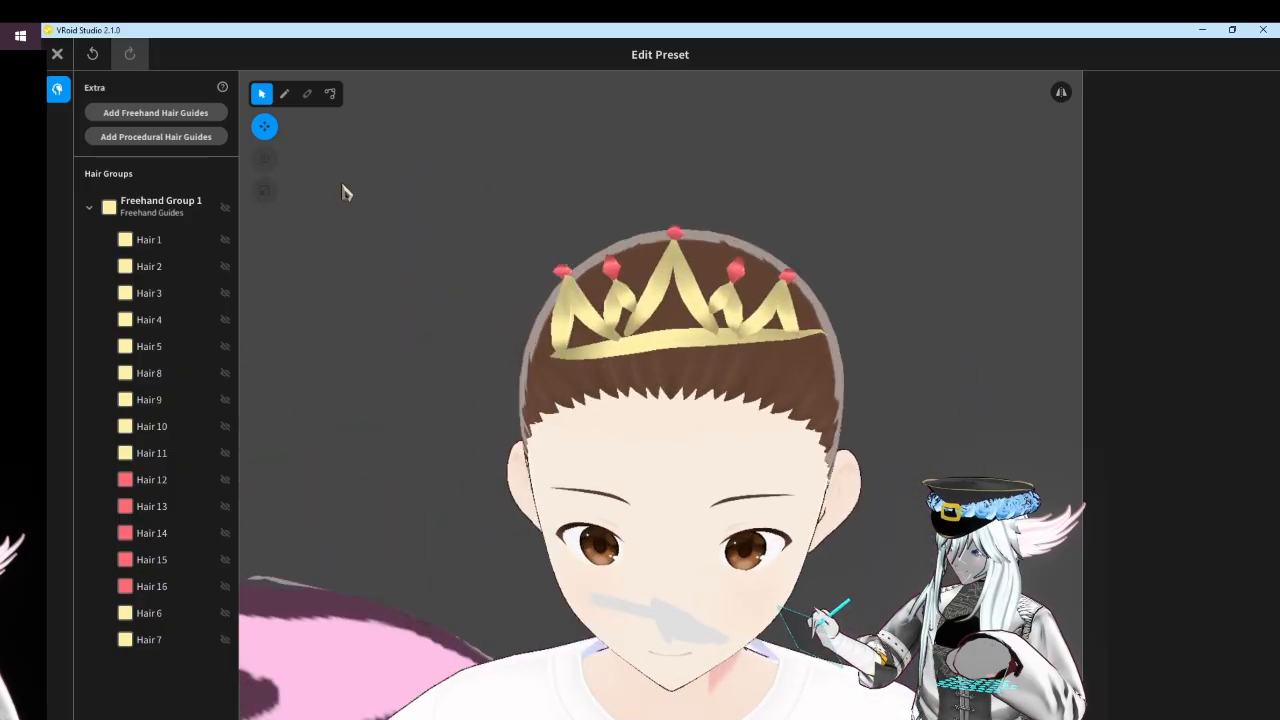
left_click(57, 54)
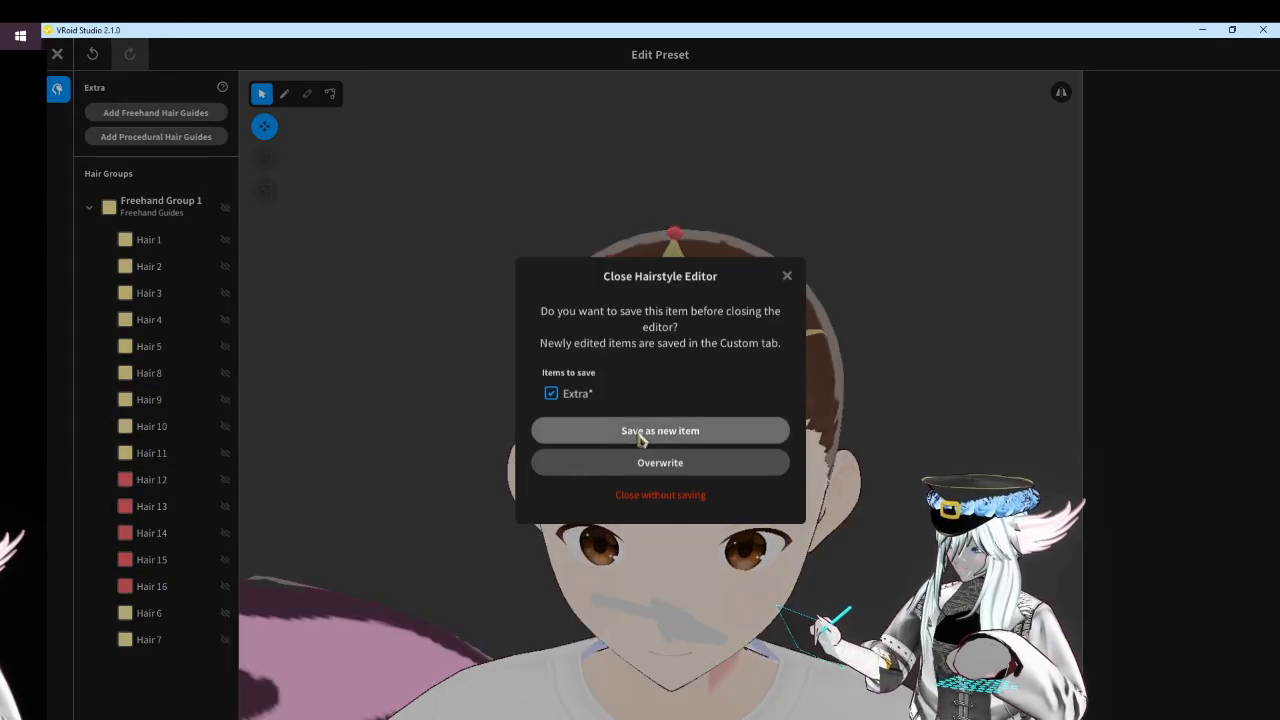
left_click(755, 431)
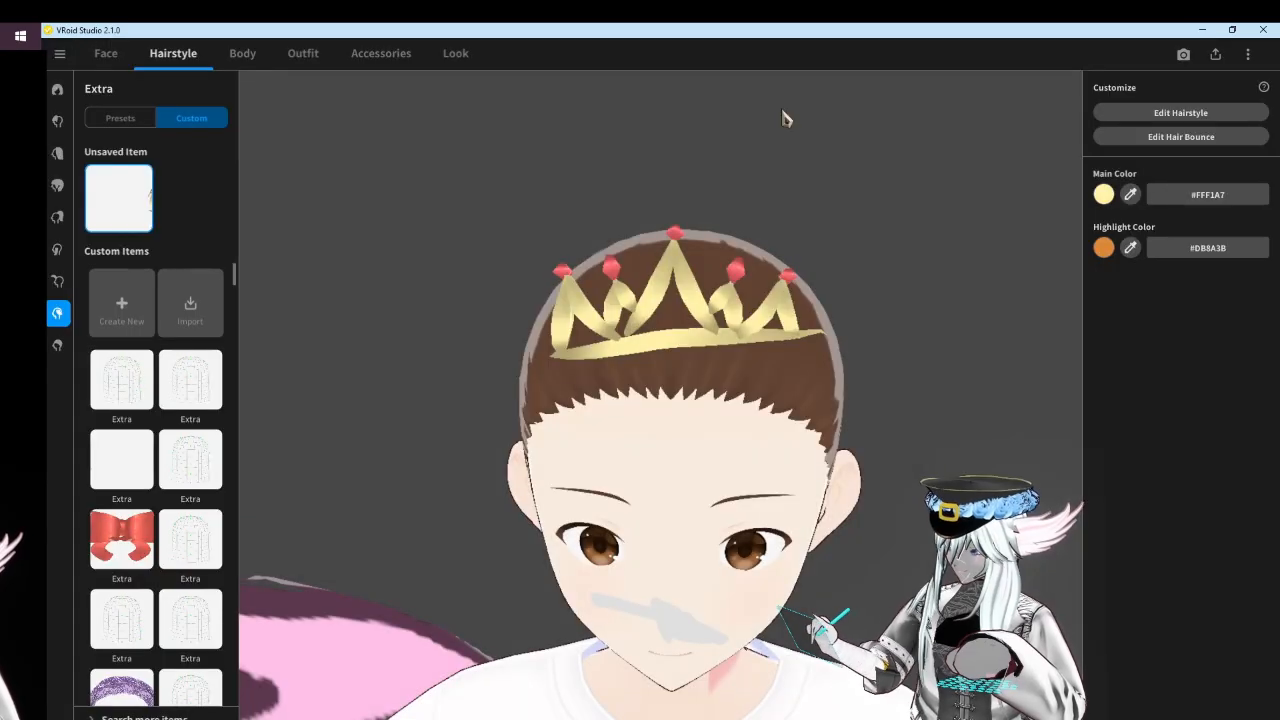
Try the green Big_bow_RED custom item with the pink tiara on the model as a comparison
scroll(187, 515, "down", 8)
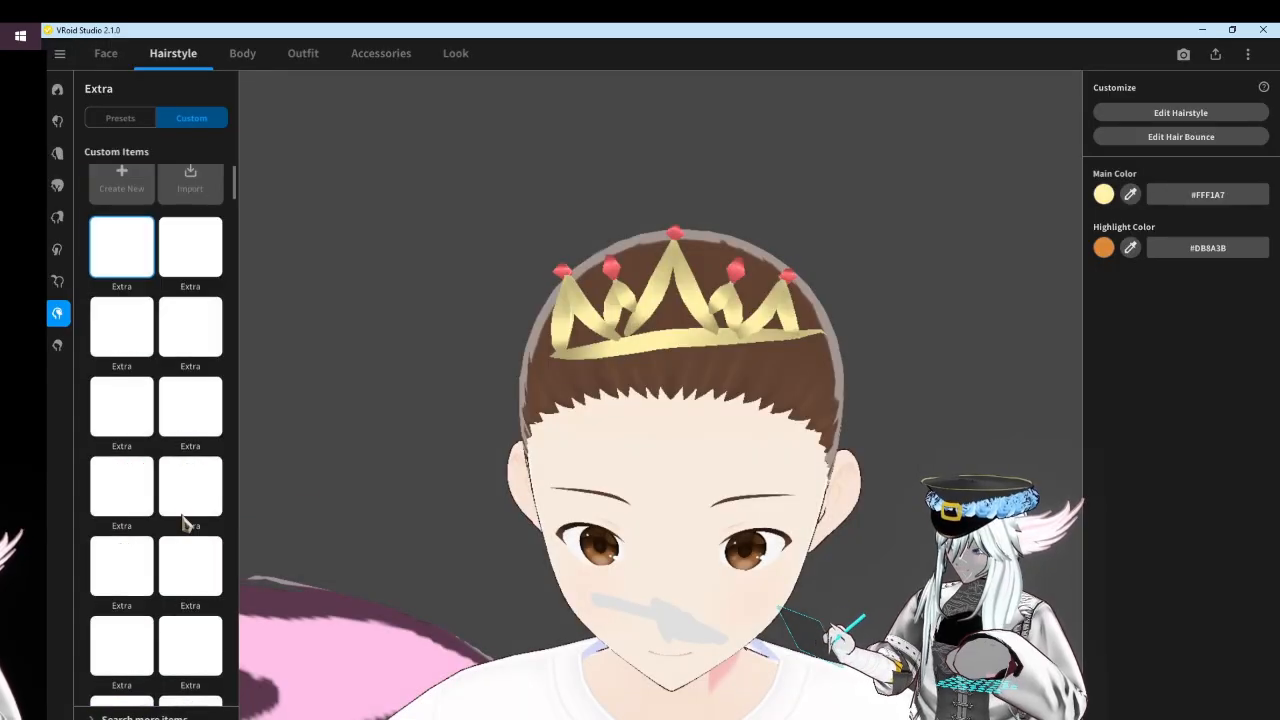
scroll(149, 448, "up", 1)
scroll(907, 153, "up", 1)
scroll(640, 434, "down", 2)
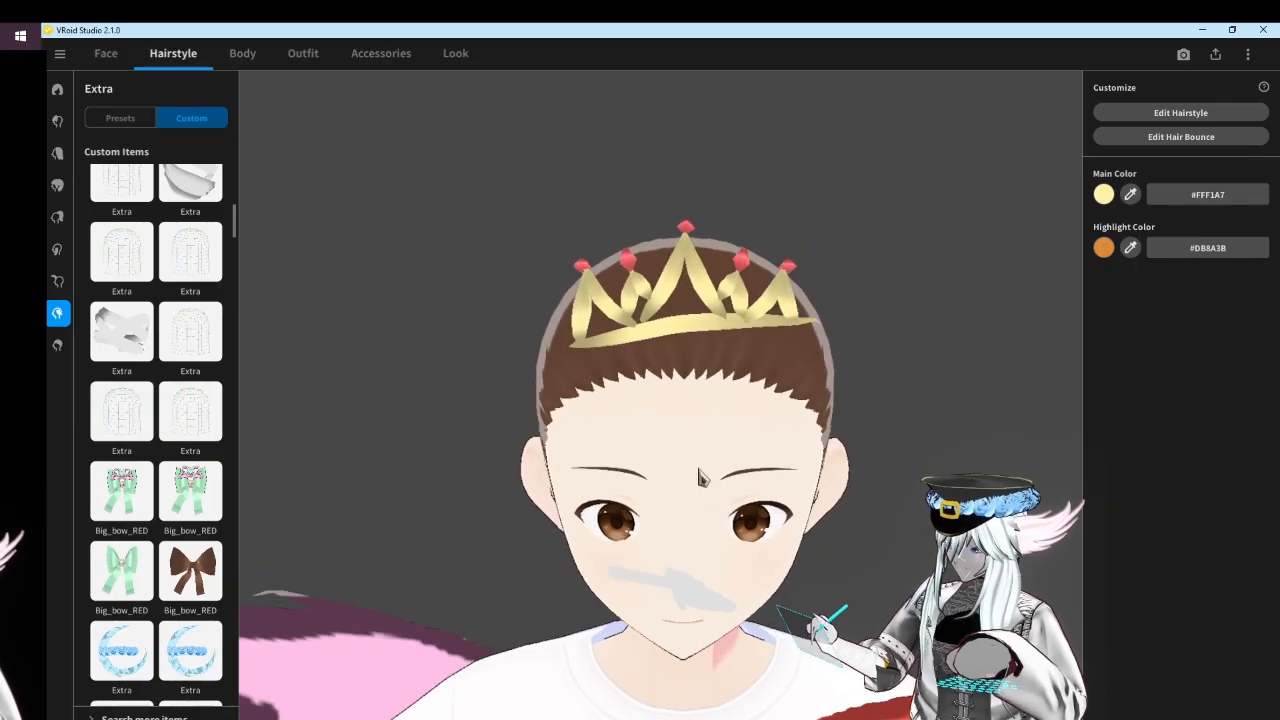
scroll(743, 390, "up", 1)
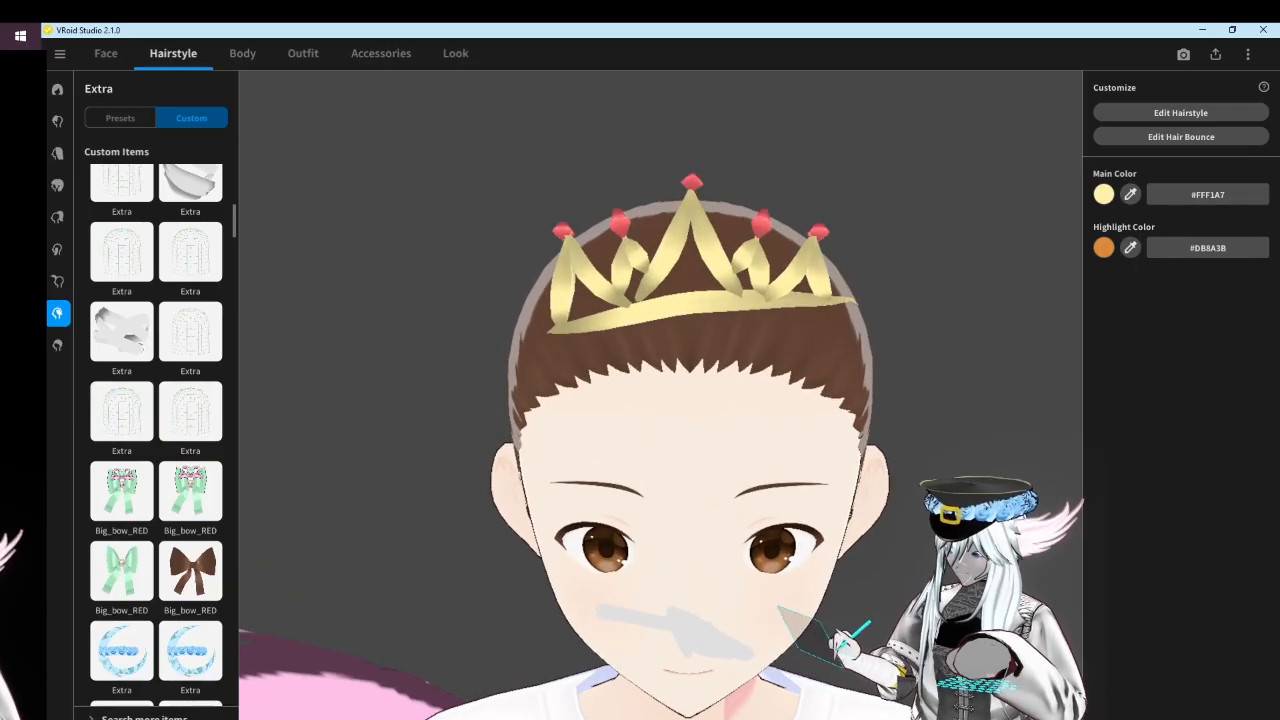
left_click(126, 515)
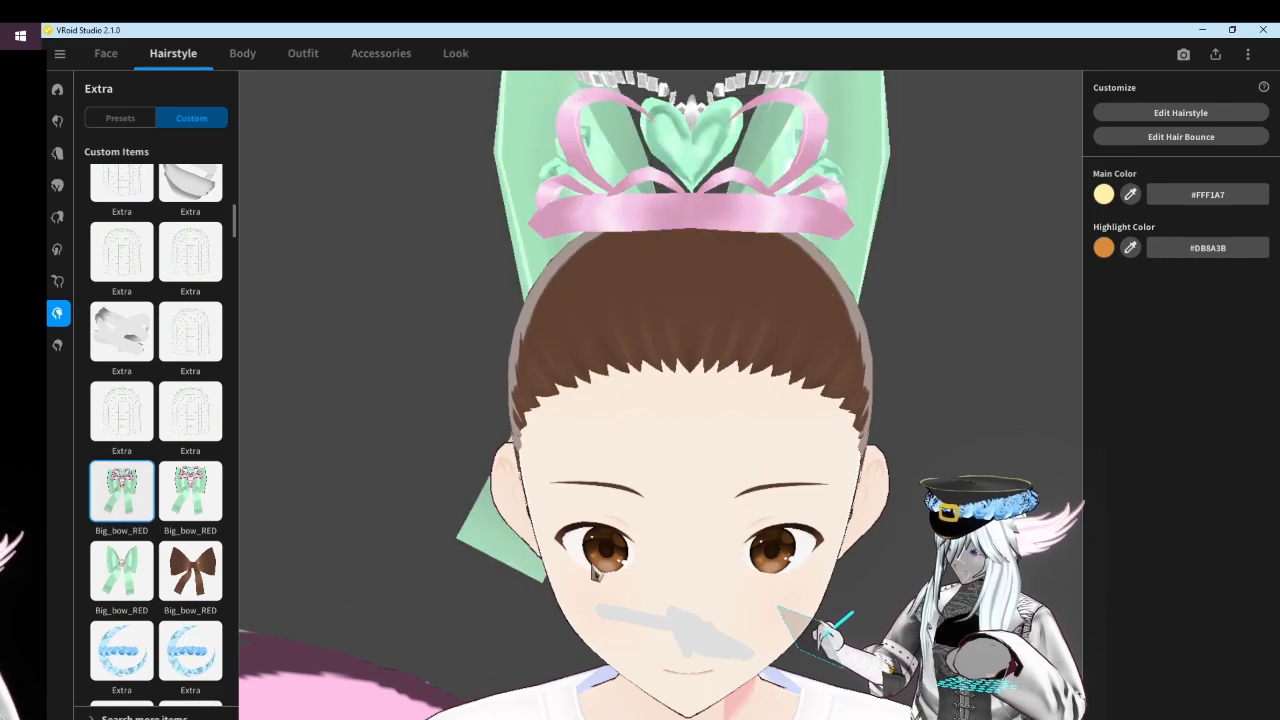
scroll(779, 452, "down", 2)
mouse_move(748, 480)
right_mouse_down()
mouse_move(723, 484)
mouse_move(742, 476)
right_mouse_up()
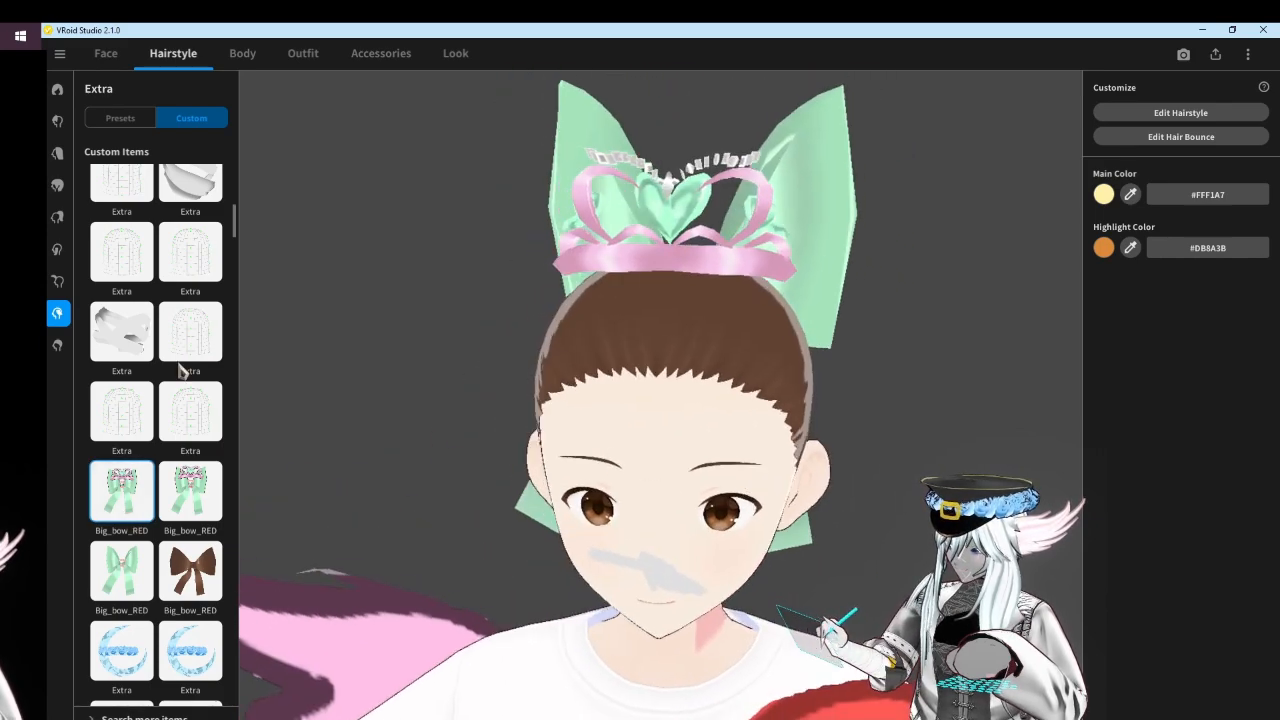
Reapply the newly saved gold tiara from the custom Extra items and view it on the model from several sides
scroll(183, 371, "up", 8)
left_click(124, 278)
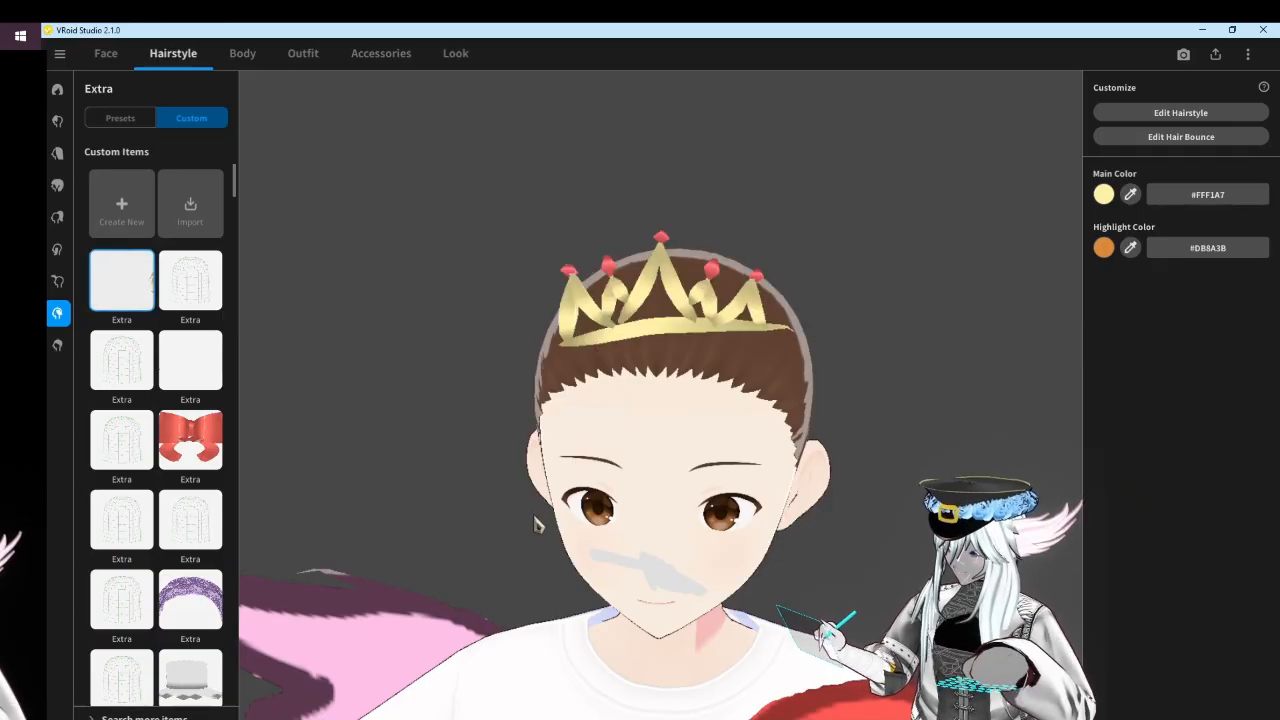
scroll(558, 432, "down", 3)
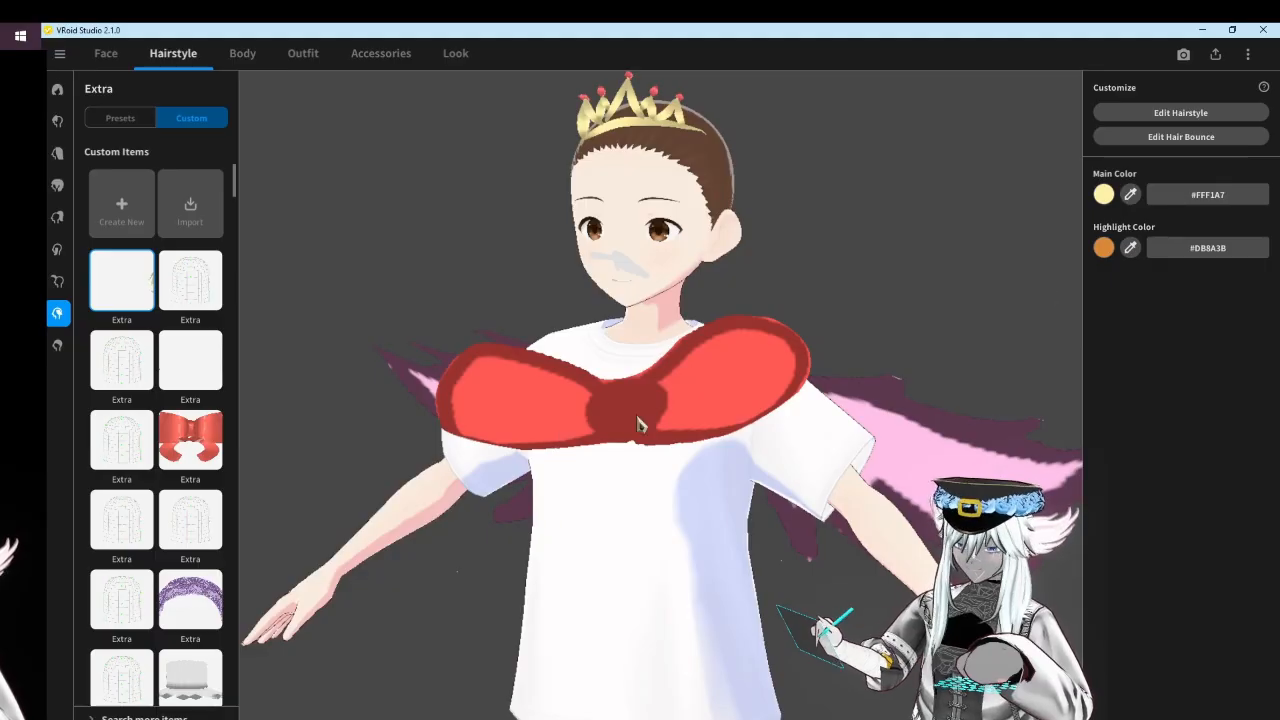
left_click_drag(672, 326, 576, 364)
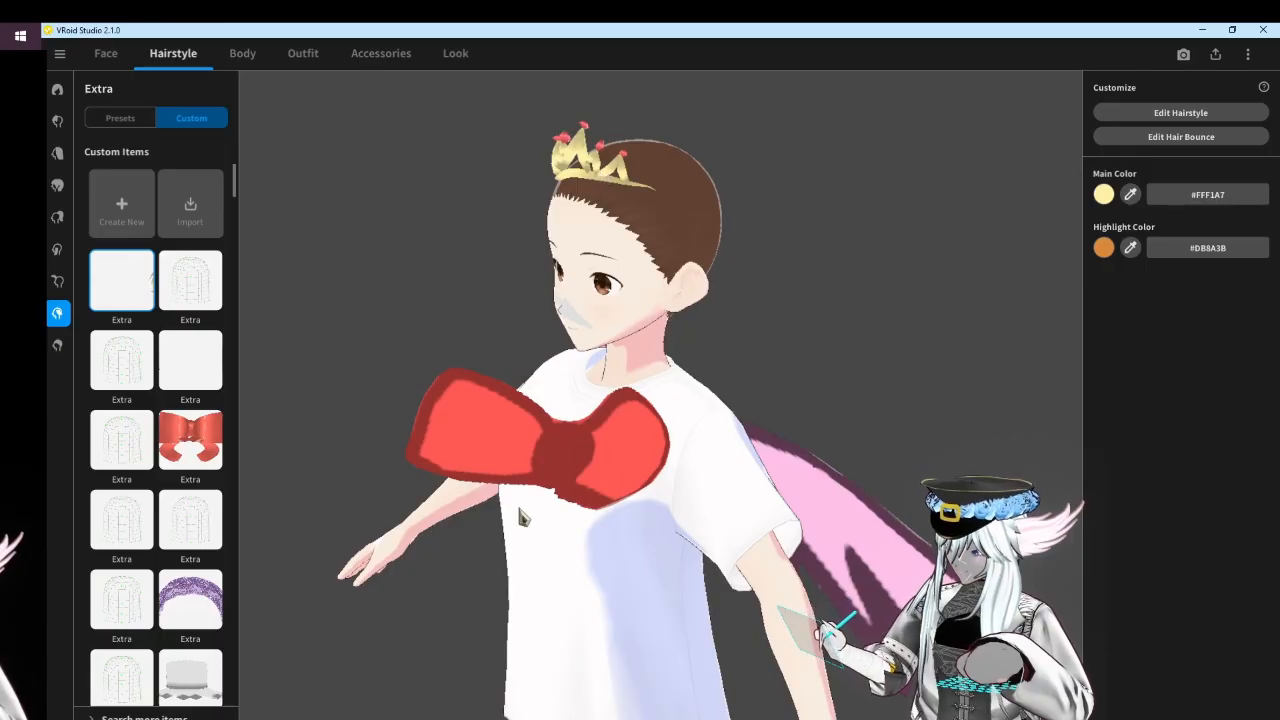
left_click_drag(523, 517, 297, 550)
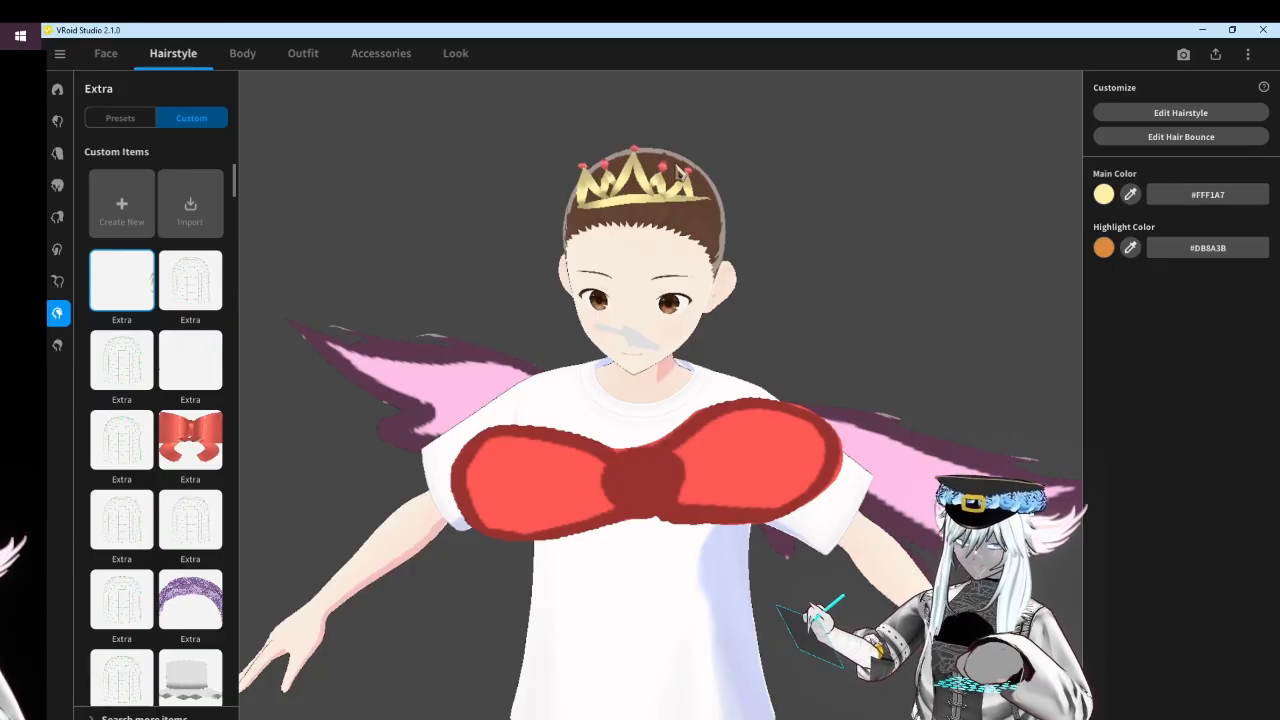
right_click_drag(590, 490, 599, 443)
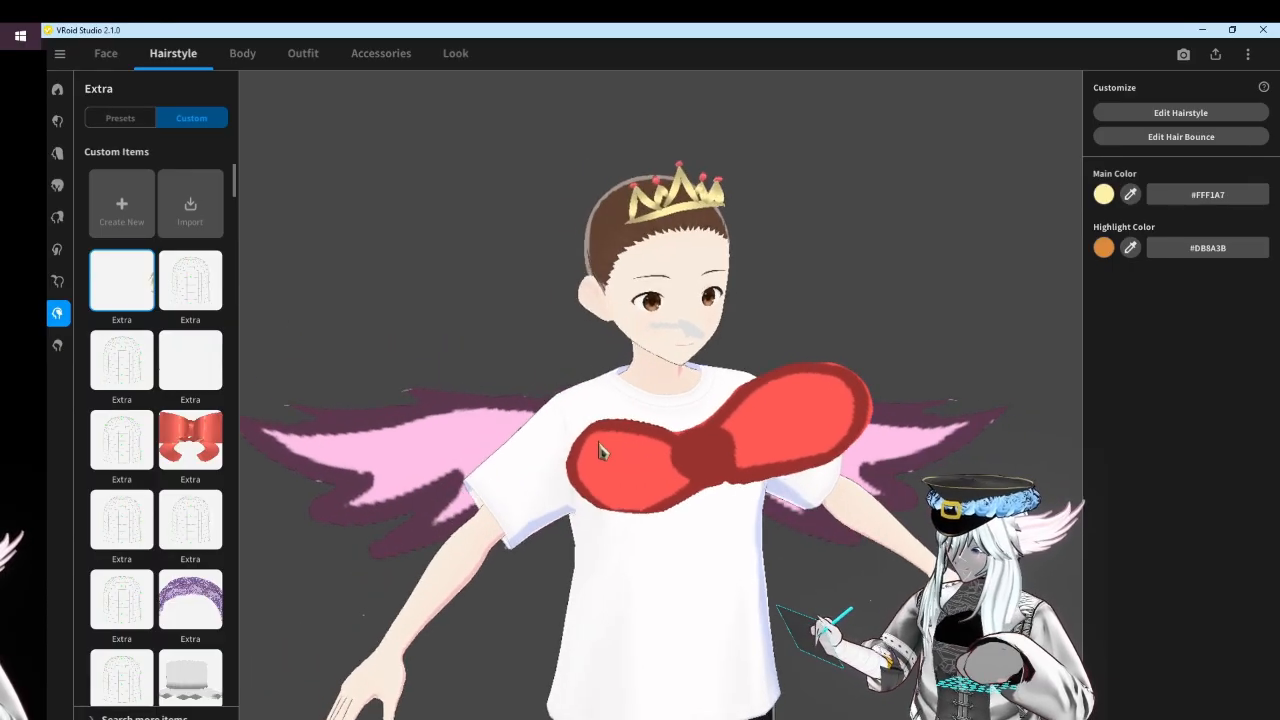